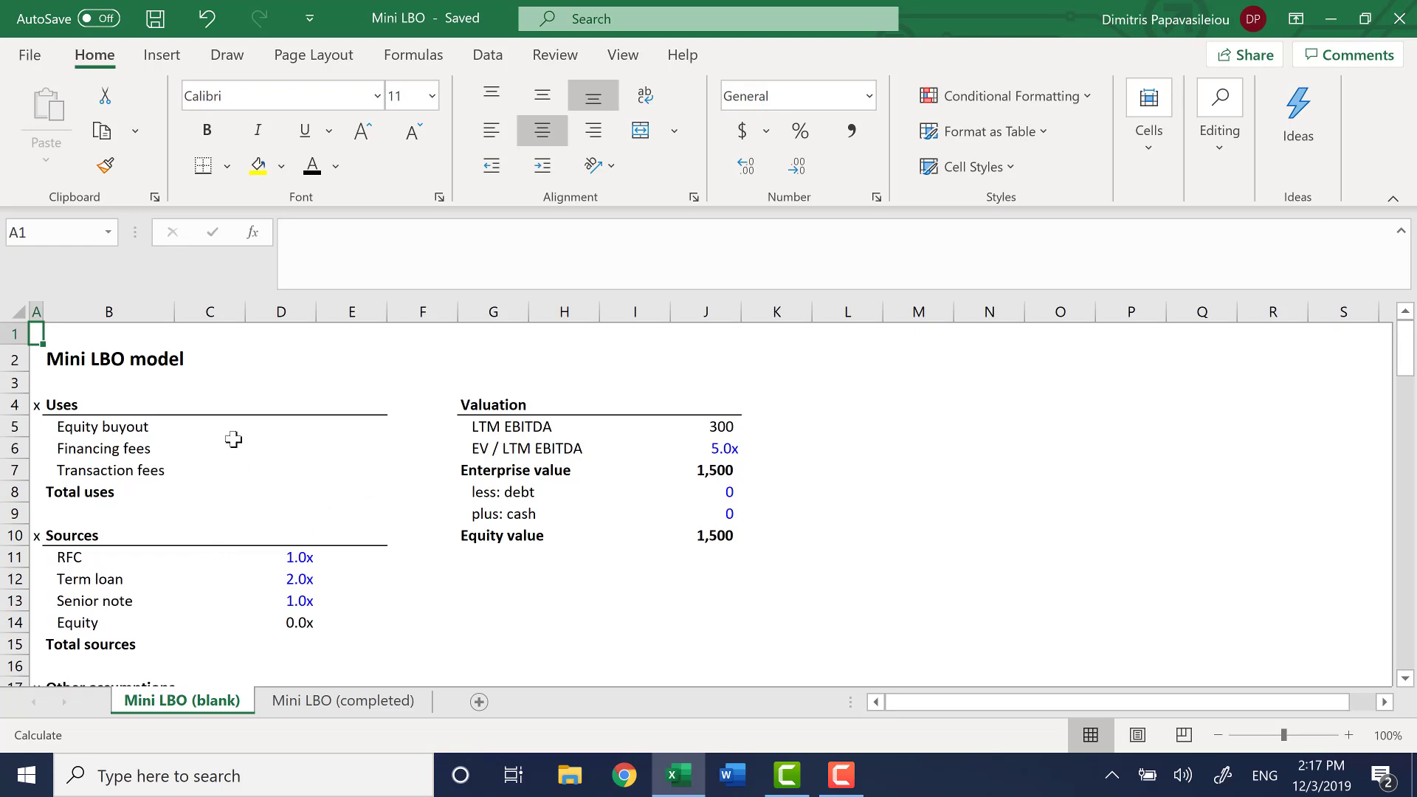
Inspect the transaction fees formula on the completed Mini LBO sheet, and return to the blank sheet
left_click(373, 707)
left_click(332, 473)
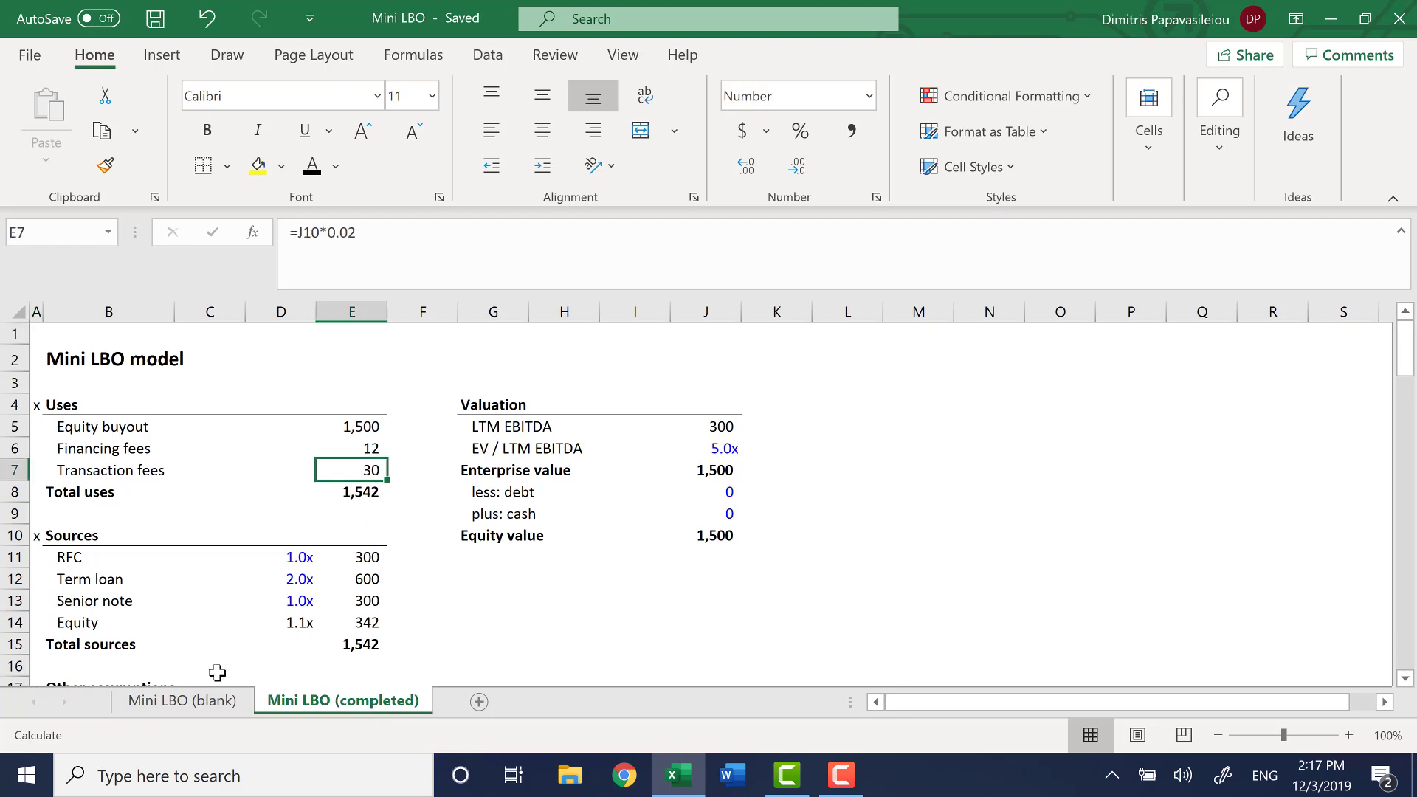
left_click(188, 705)
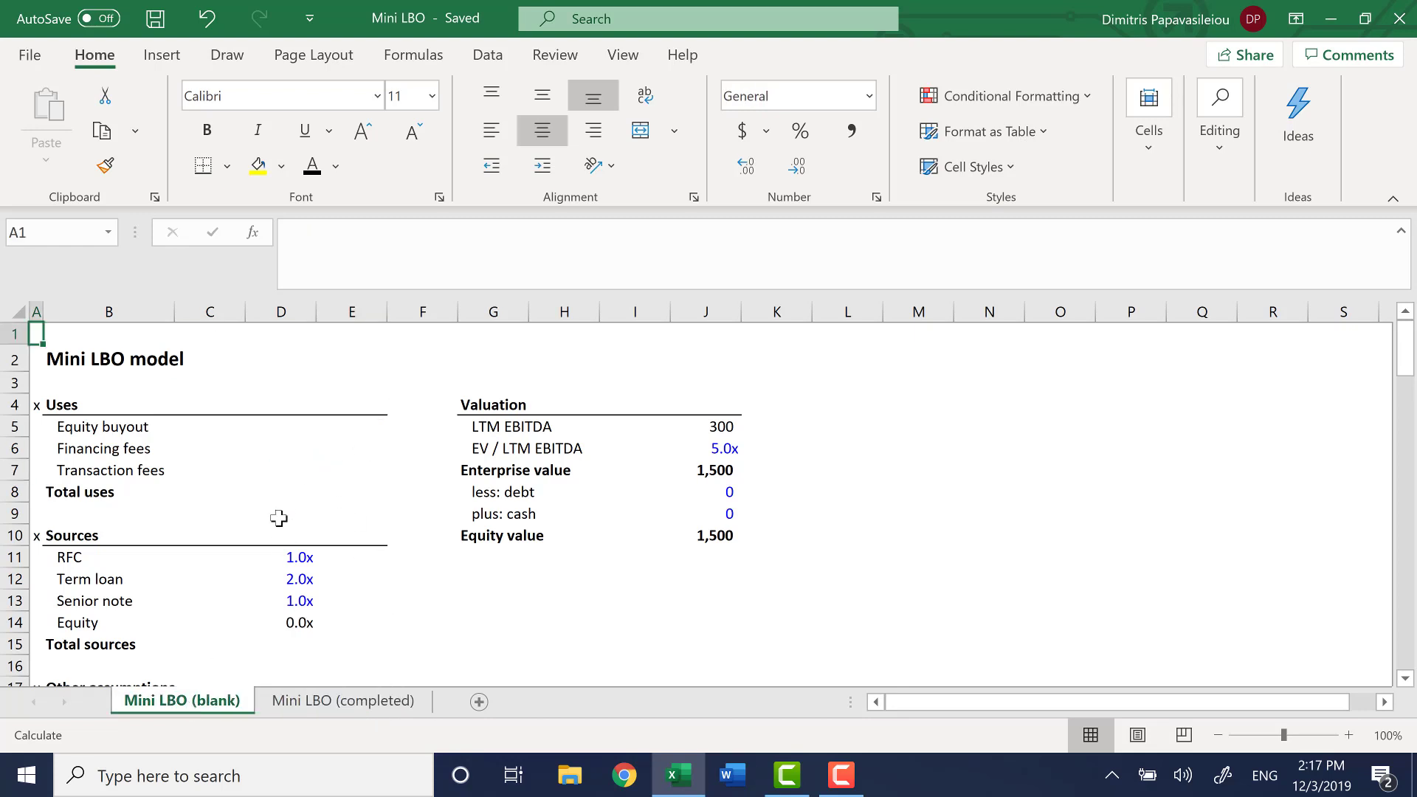
Examine the empty Uses cells on the blank sheet, highlighting the Equity buyout row from C5 across to I5
key("Down")
key("Down")
key("Down")
key("Right")
key("Down")
key("Down")
key("Right")
key("Up")
key("Right")
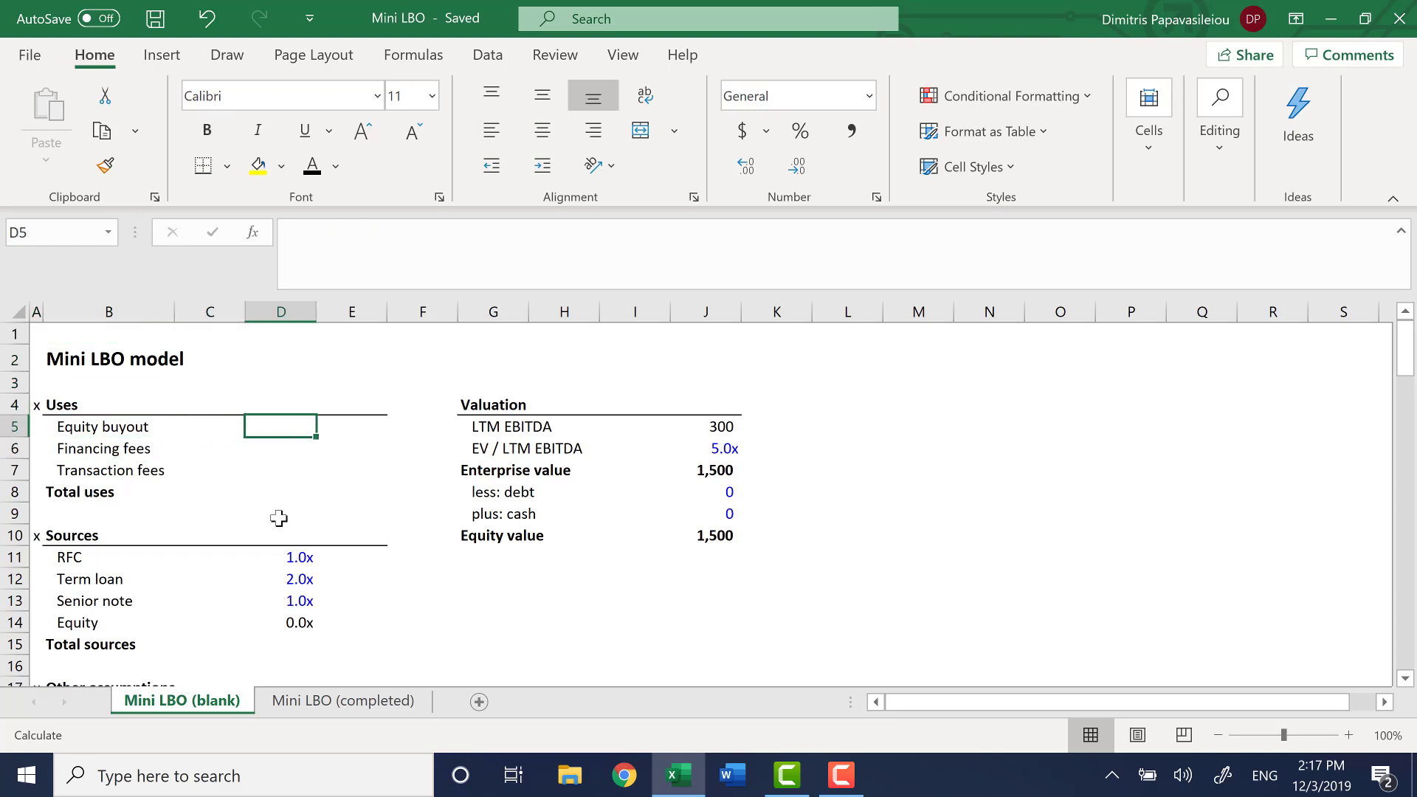
key("Left")
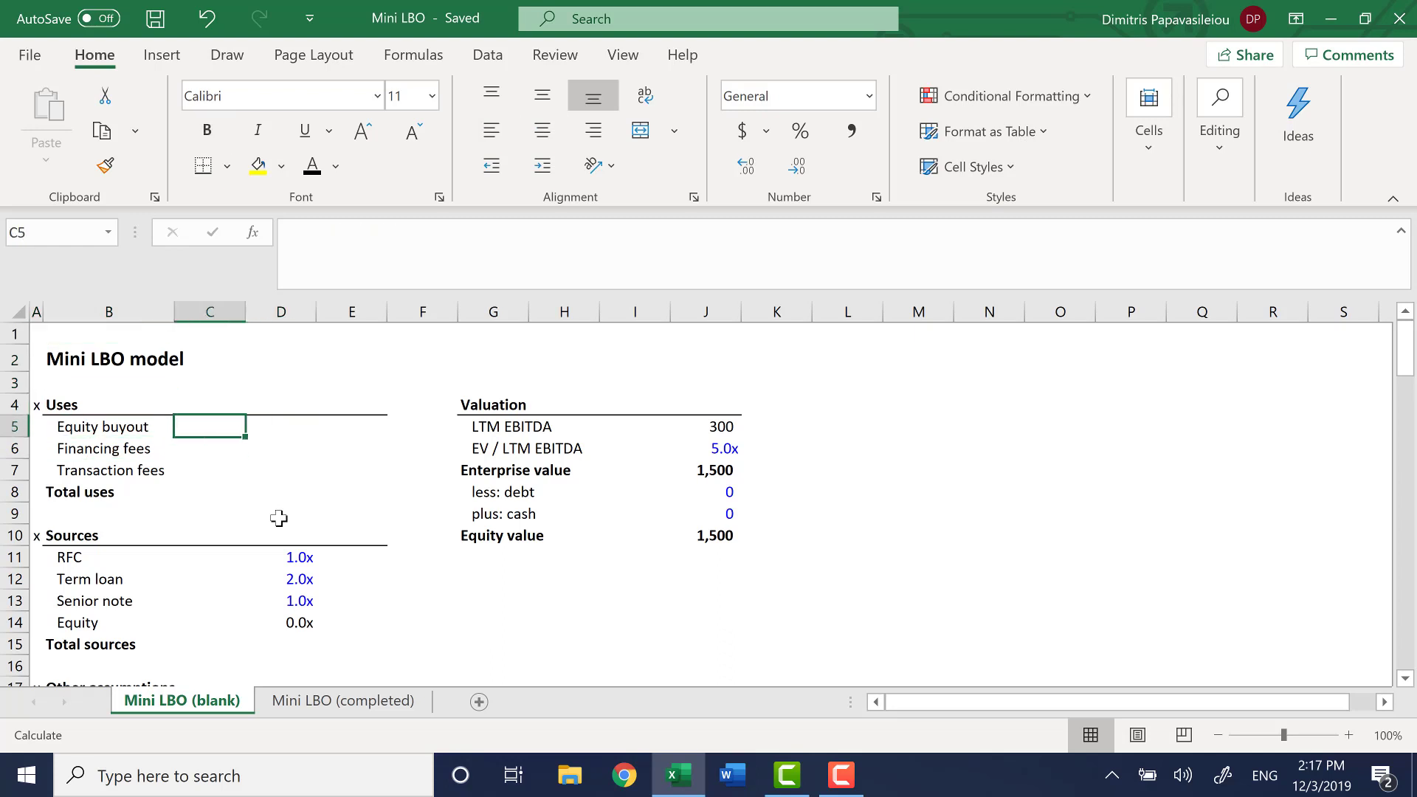
key("shift+Right")
key("shift+Right")
key("shift+Right")
key("shift+Right")
key("shift+Right")
key("shift+Right")
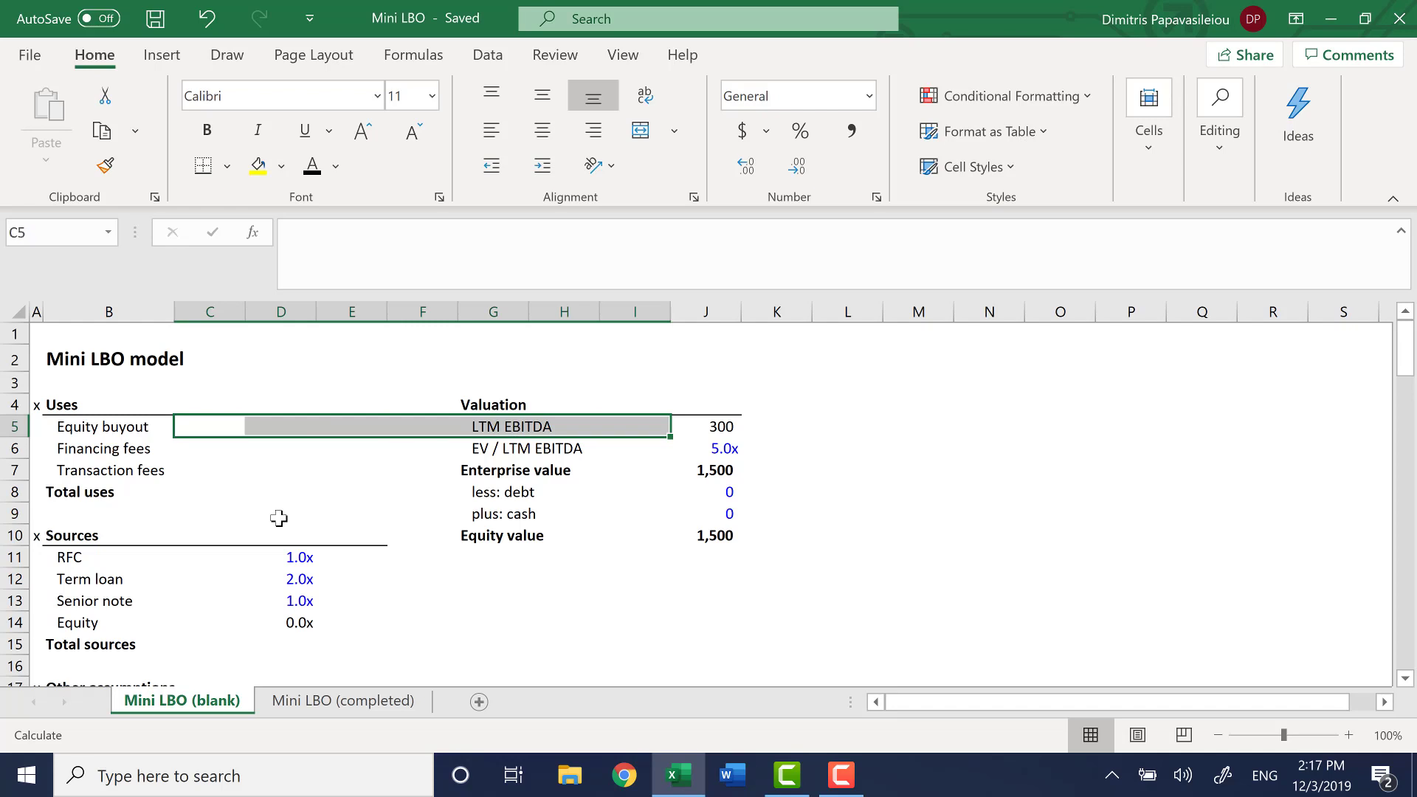
Review the completed Mini LBO sheet section by section, from the financing fees formula down to the return analysis
left_click(360, 704)
left_click(362, 440)
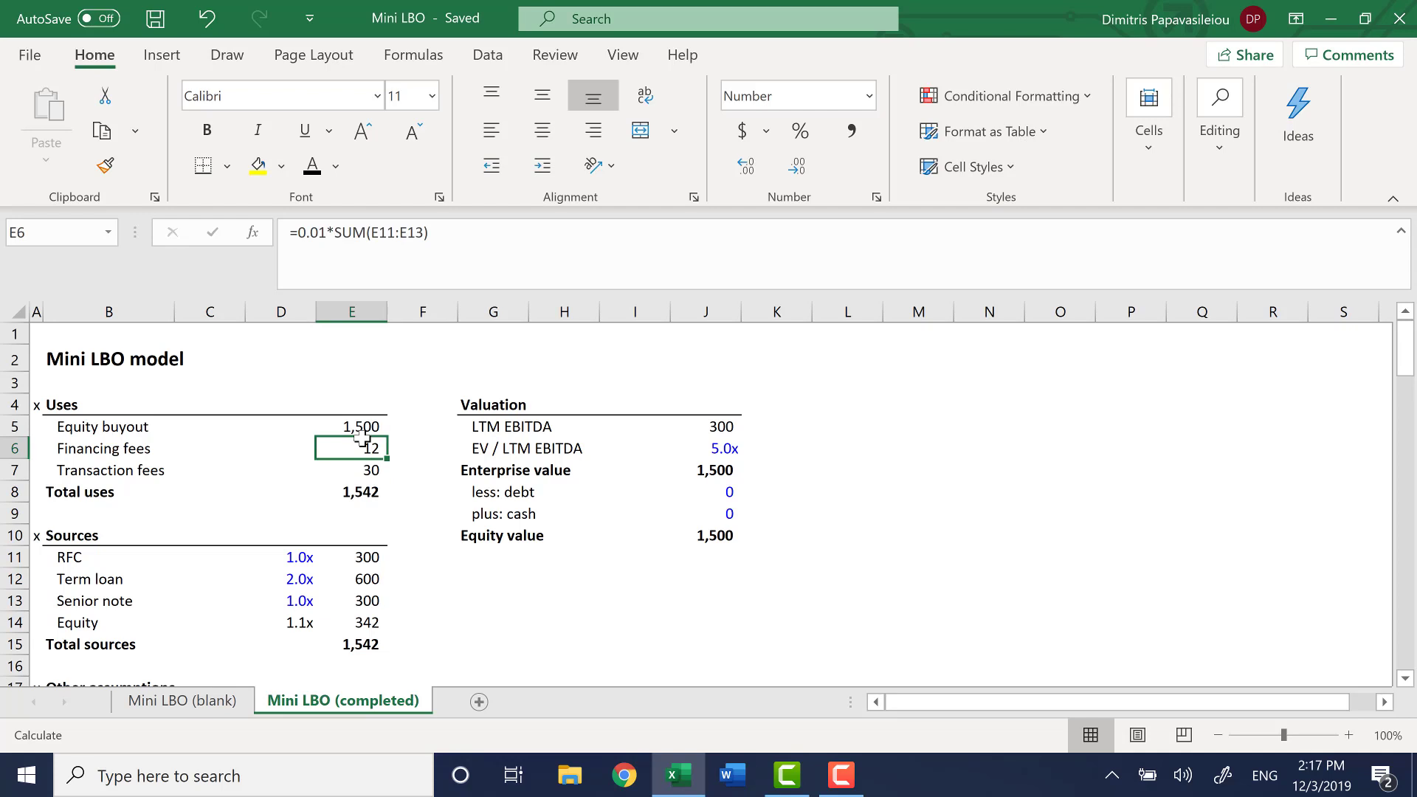
key("Home")
key("ctrl+Down")
key("ctrl+Down")
key("ctrl+Down")
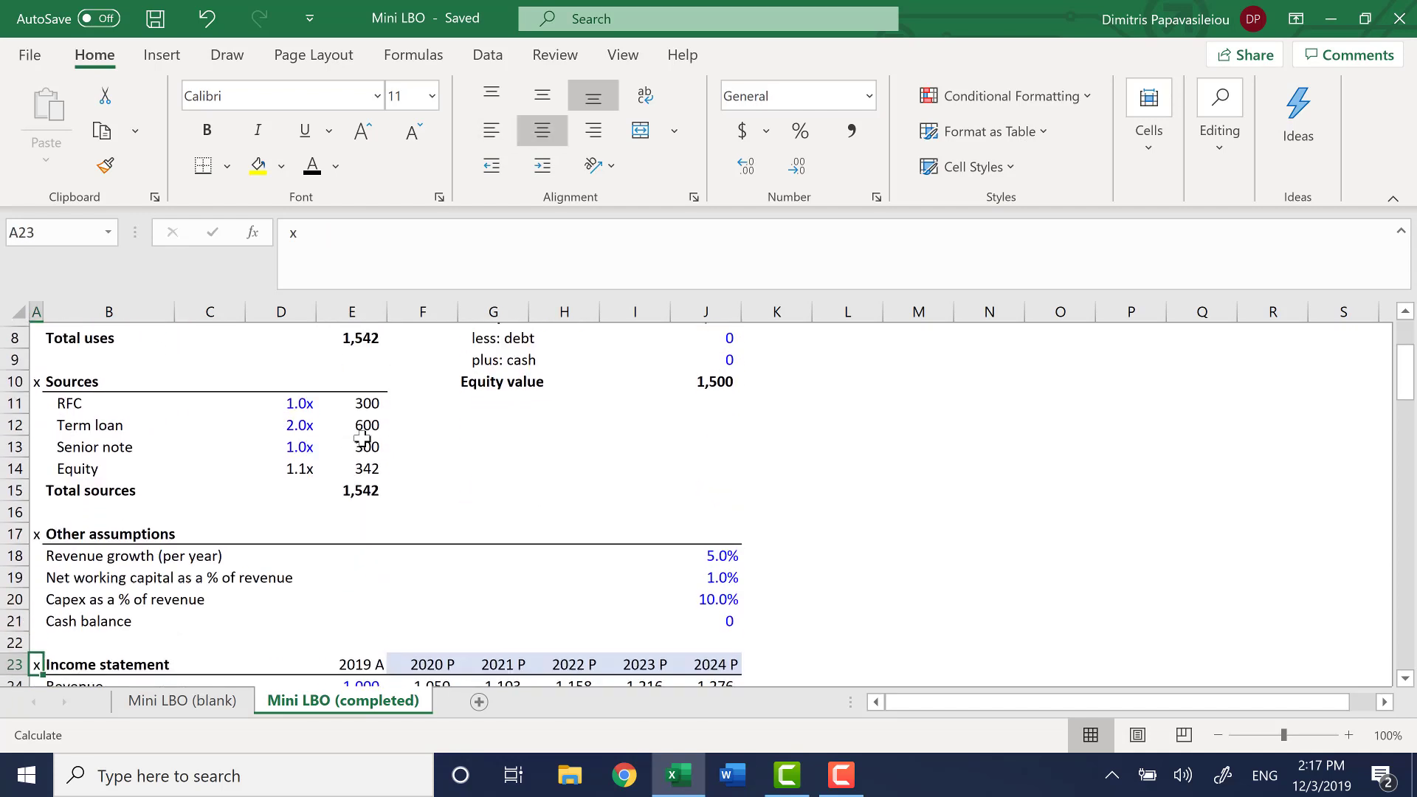
key("ctrl+Down")
key("ctrl+Down")
key("ctrl+Down")
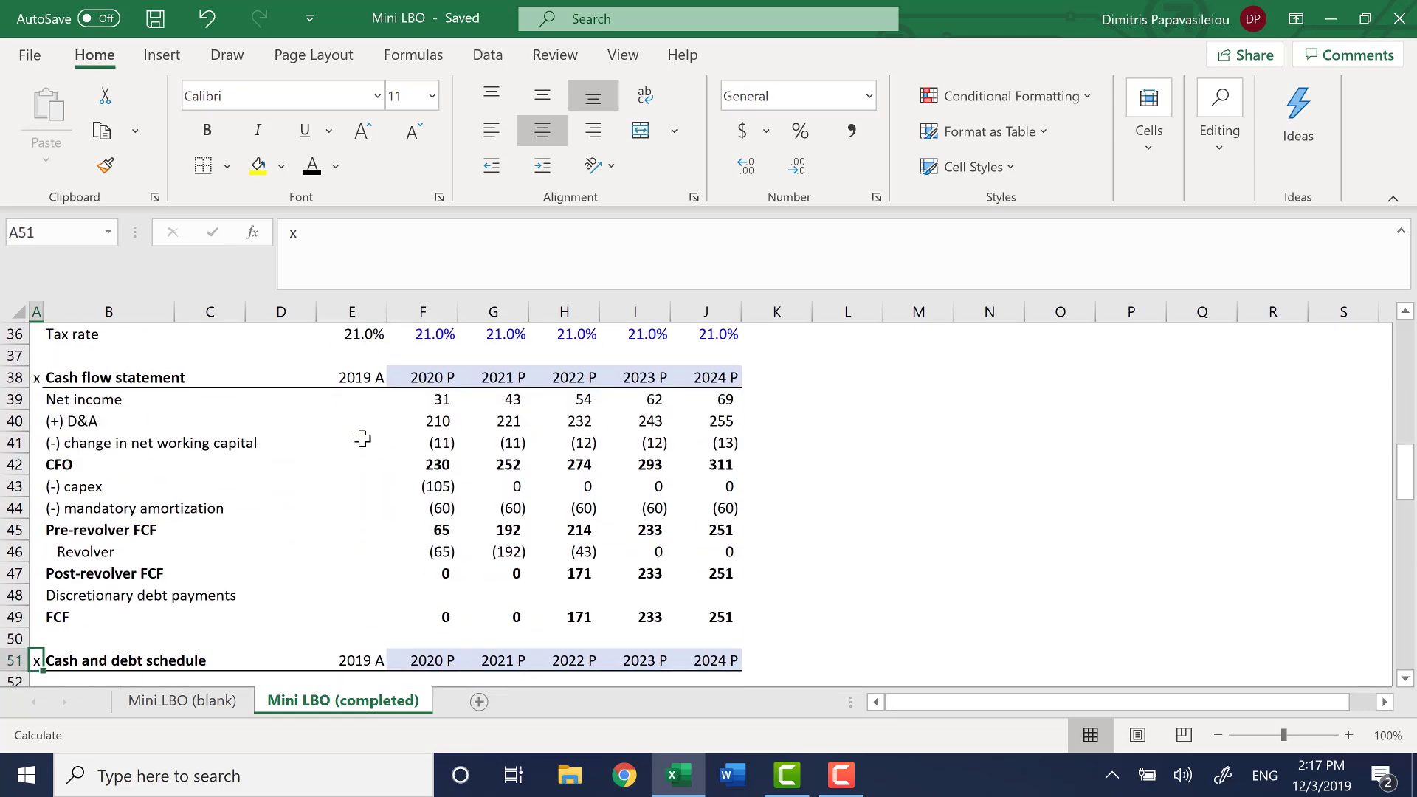
key("ctrl+Down")
key("ctrl+Down")
key("Down")
key("Down")
key("Down")
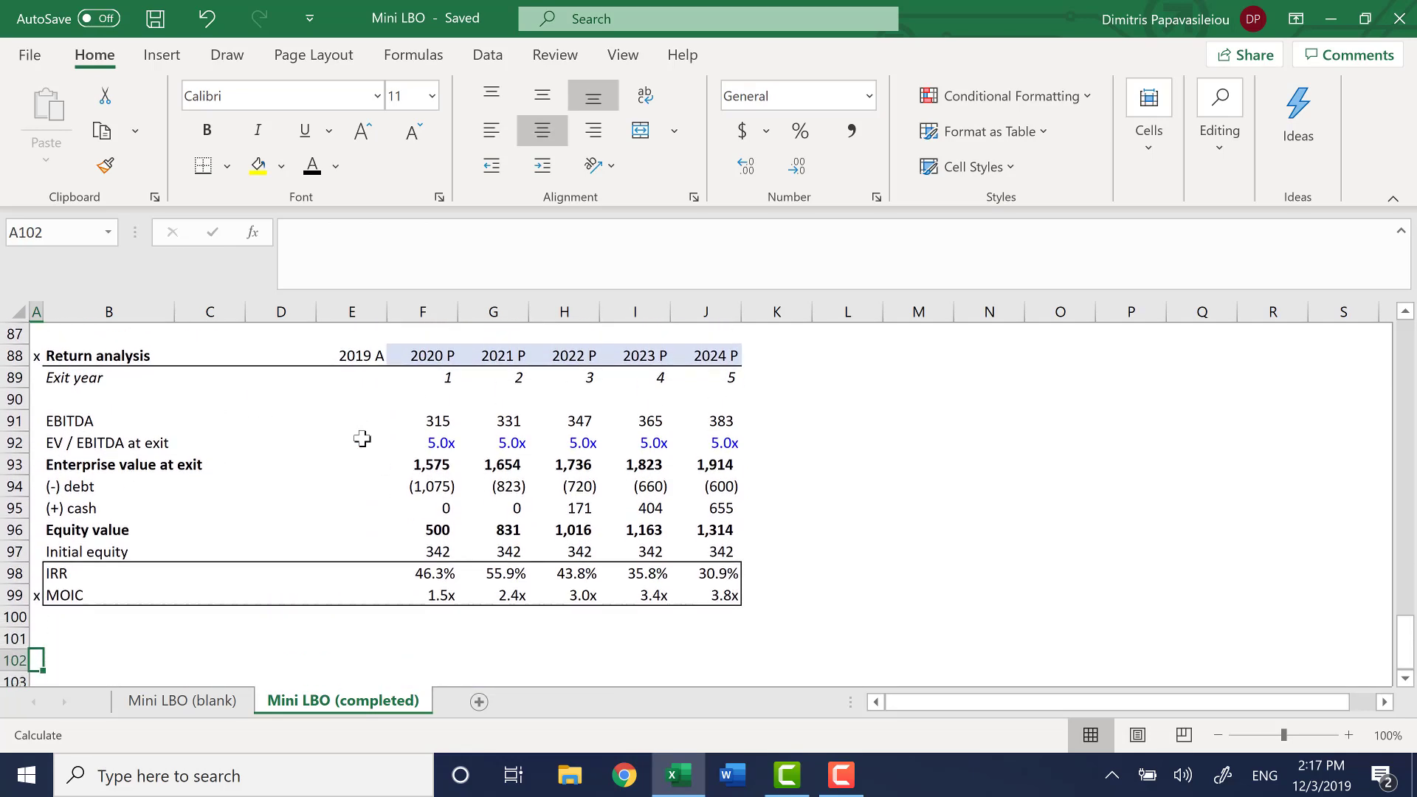
Return to the top of the completed sheet, and switch back to cell A1 of the blank Mini LBO sheet
key("ctrl+Up")
key("ctrl+Up")
key("ctrl+Up")
key("ctrl+Up")
key("ctrl+Up")
key("ctrl+Up")
key("ctrl+Up")
key("ctrl+Up")
key("ctrl+Up")
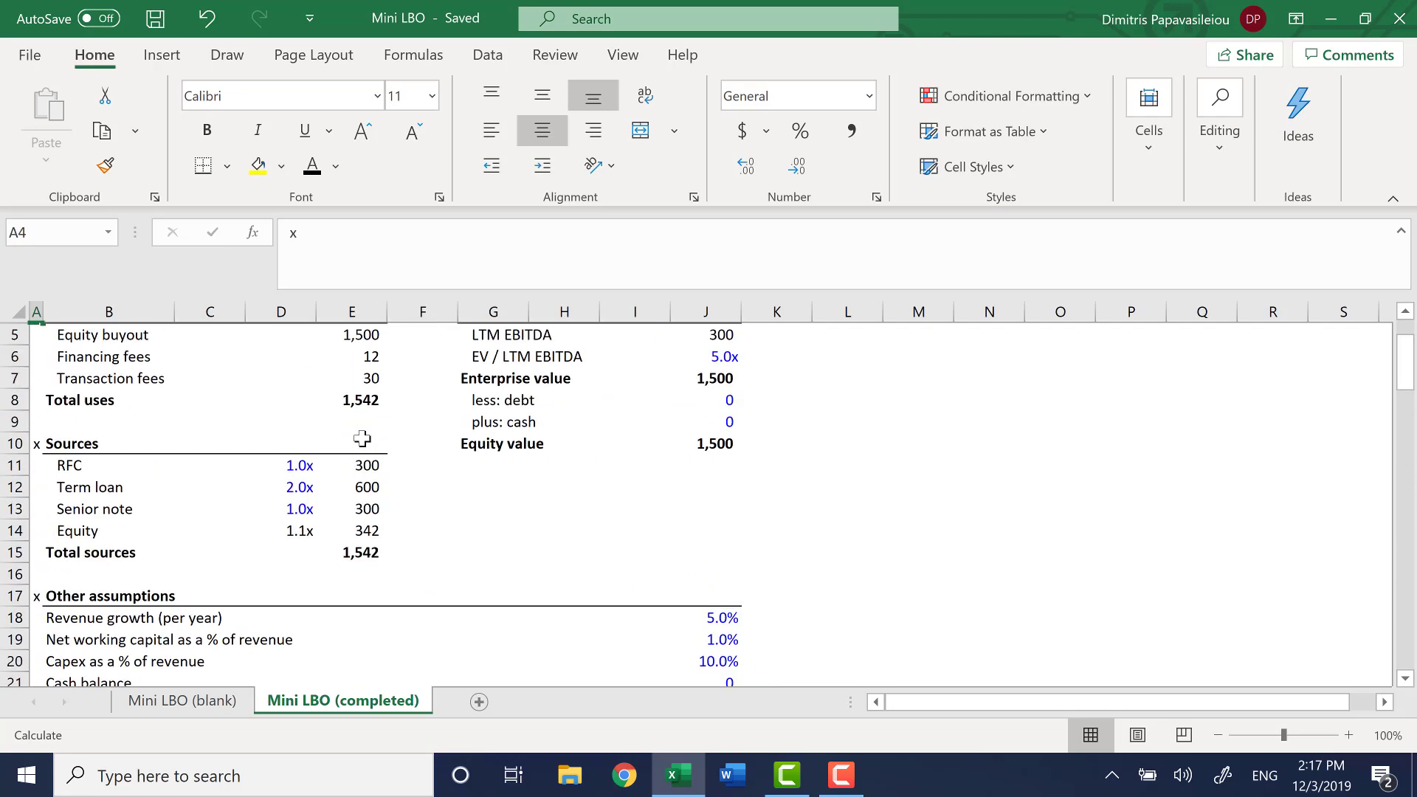
key("ctrl+Up")
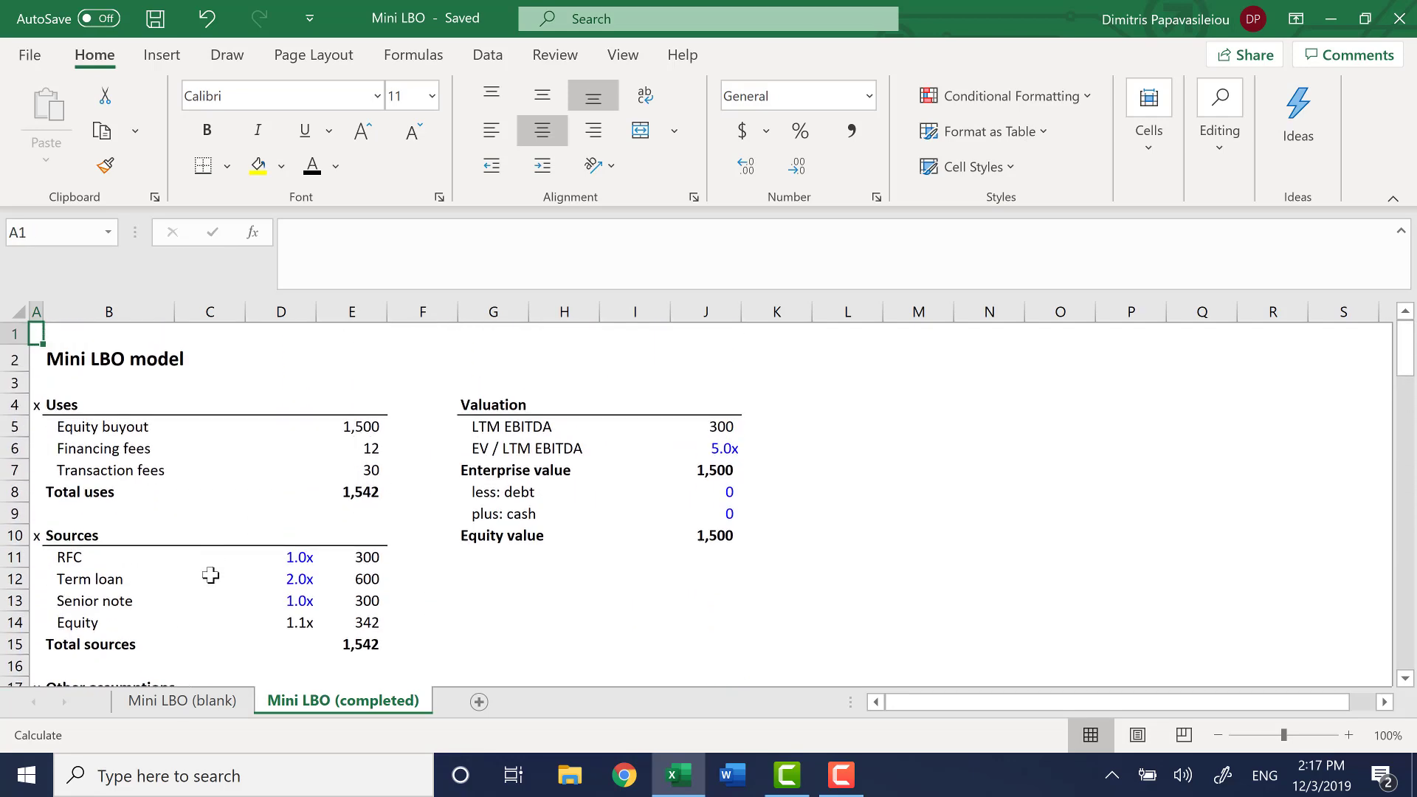
left_click(181, 703)
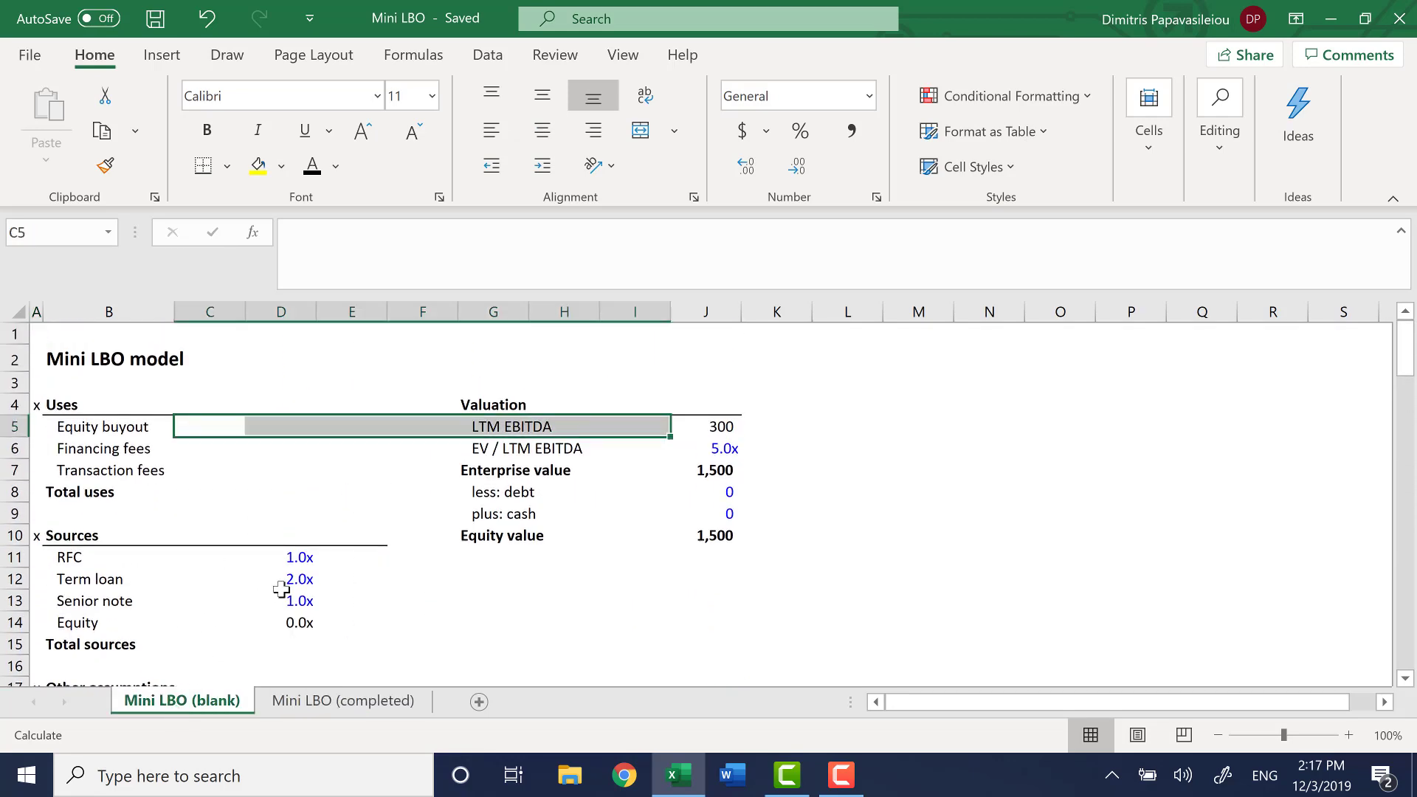
left_click(314, 523)
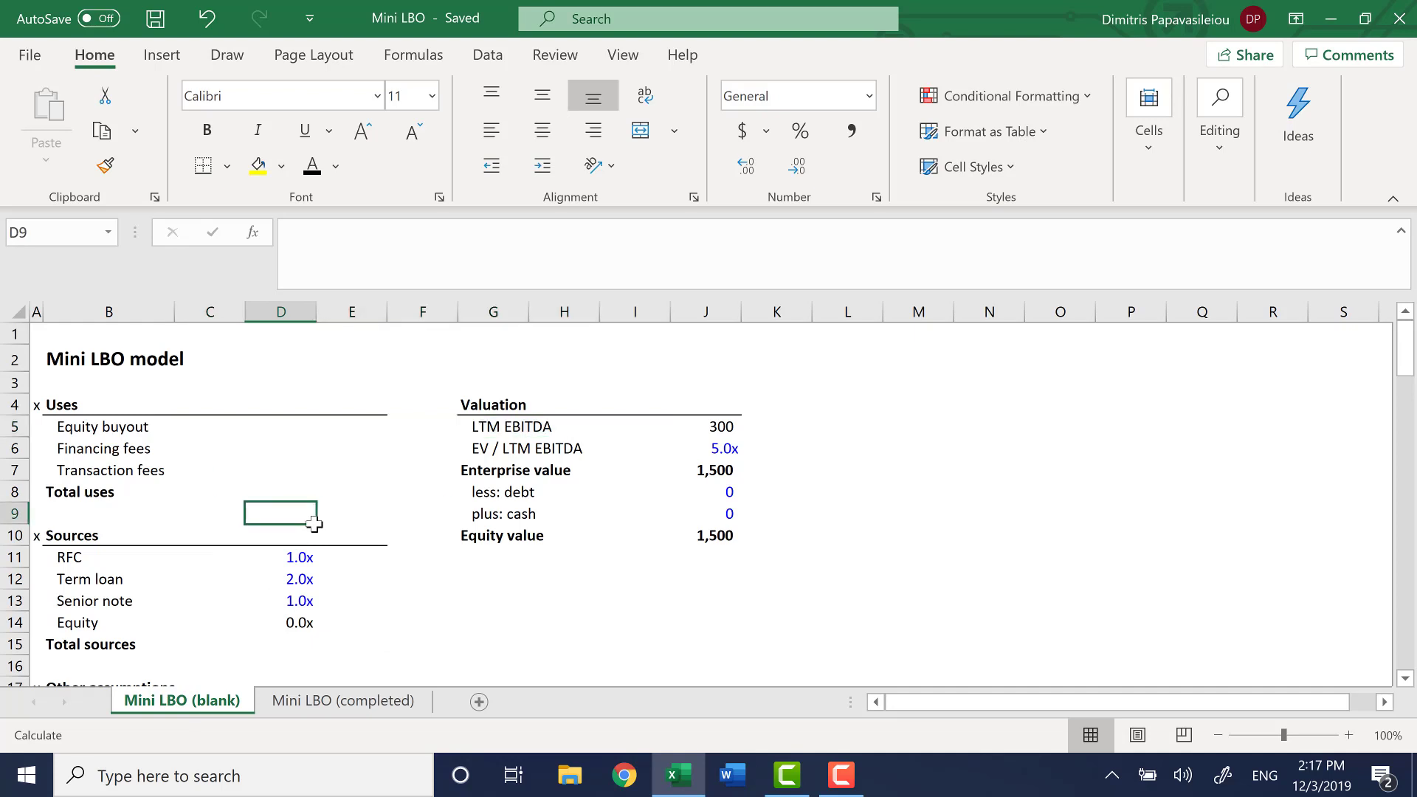
key("ctrl+Left")
key("ctrl+Up")
key("ctrl+Up")
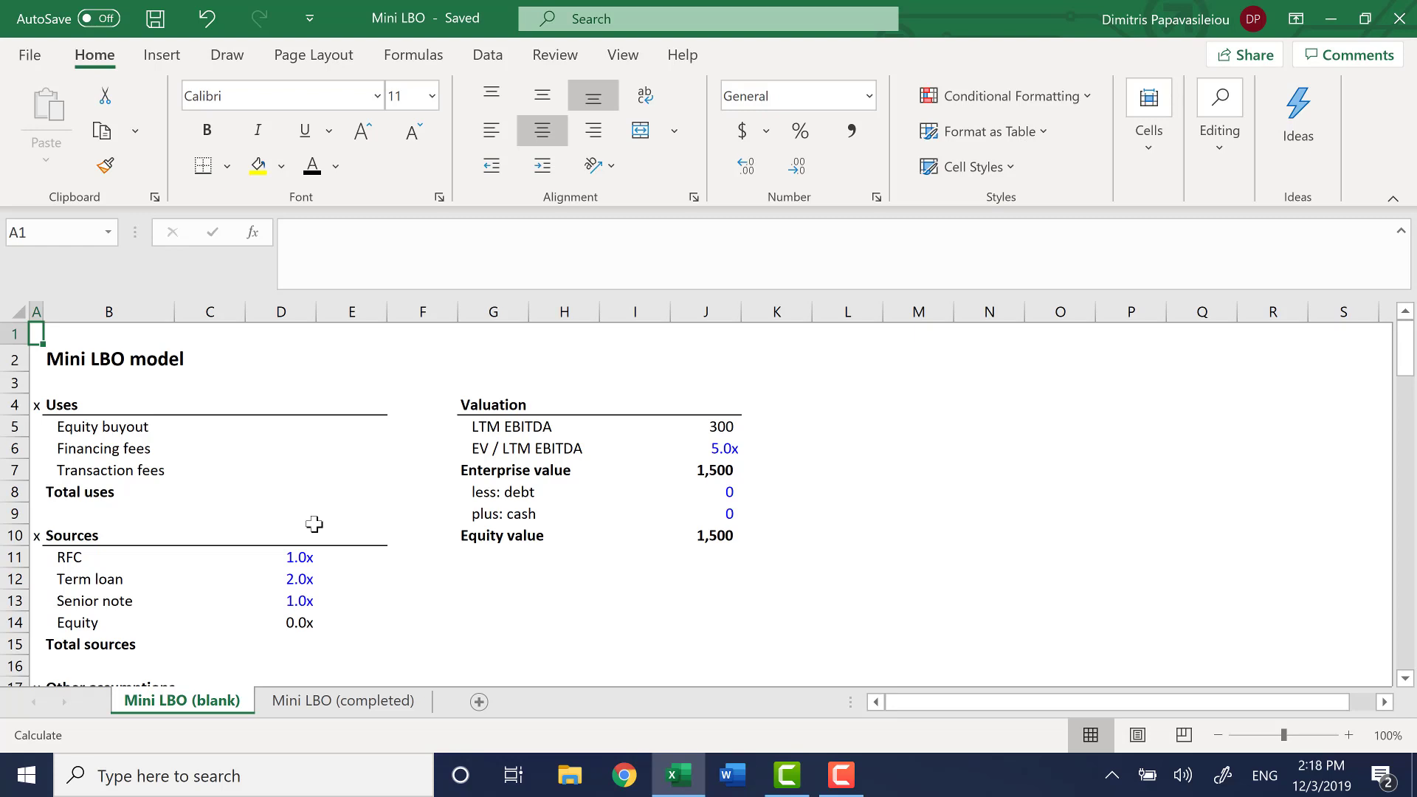
Examine the 2019 A income statement on the blank sheet, line by line from revenue down to net income
scroll(315, 524, "down", 4)
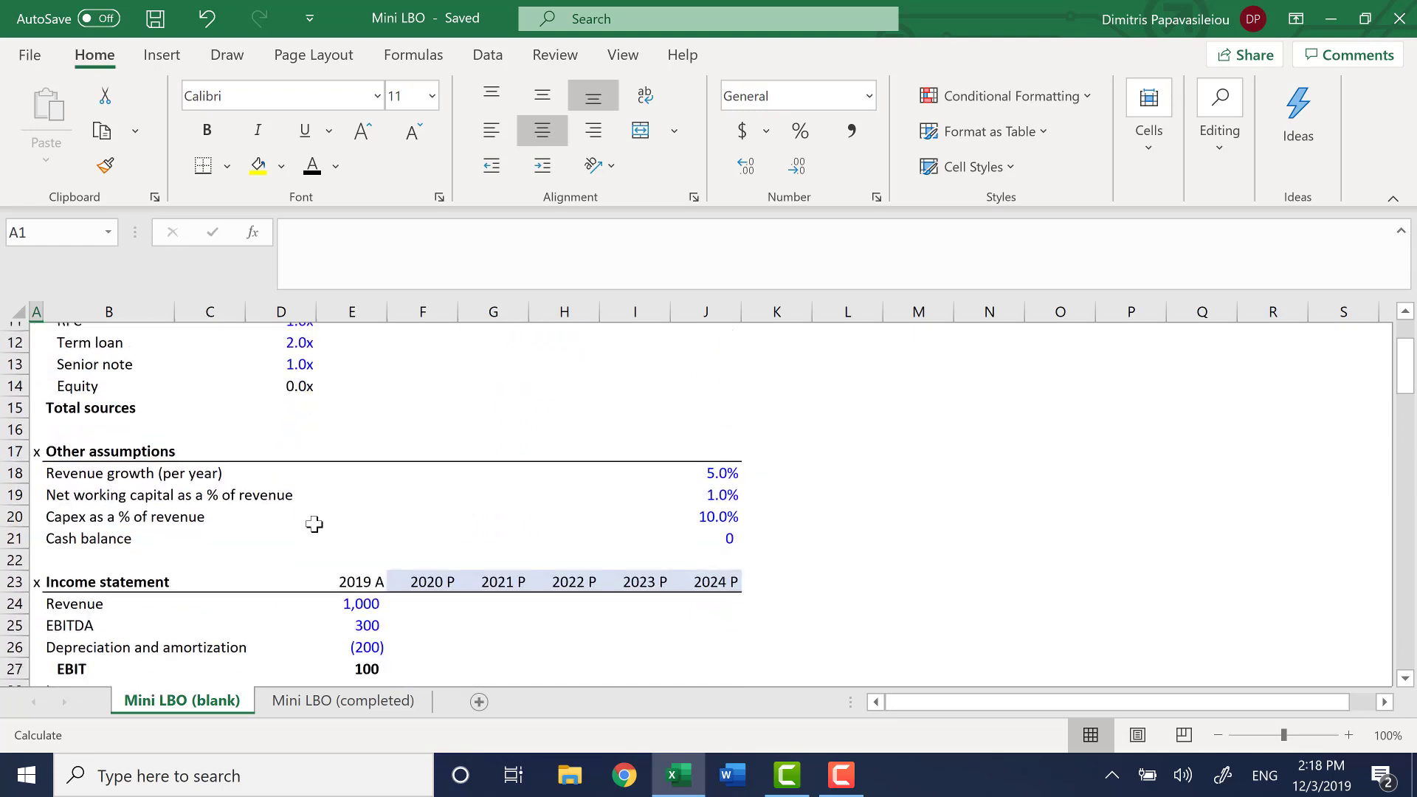
scroll(315, 524, "down", 1)
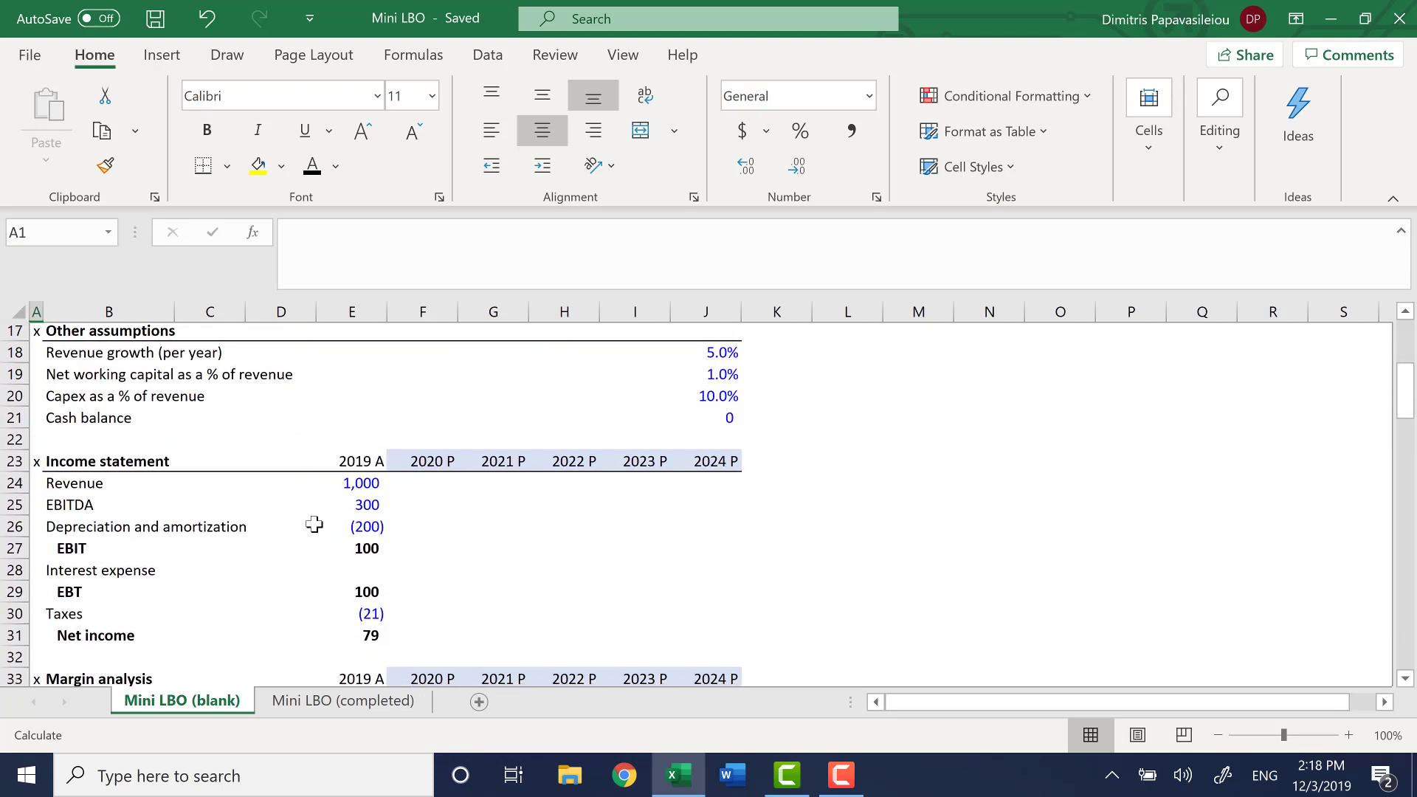
left_click(150, 464)
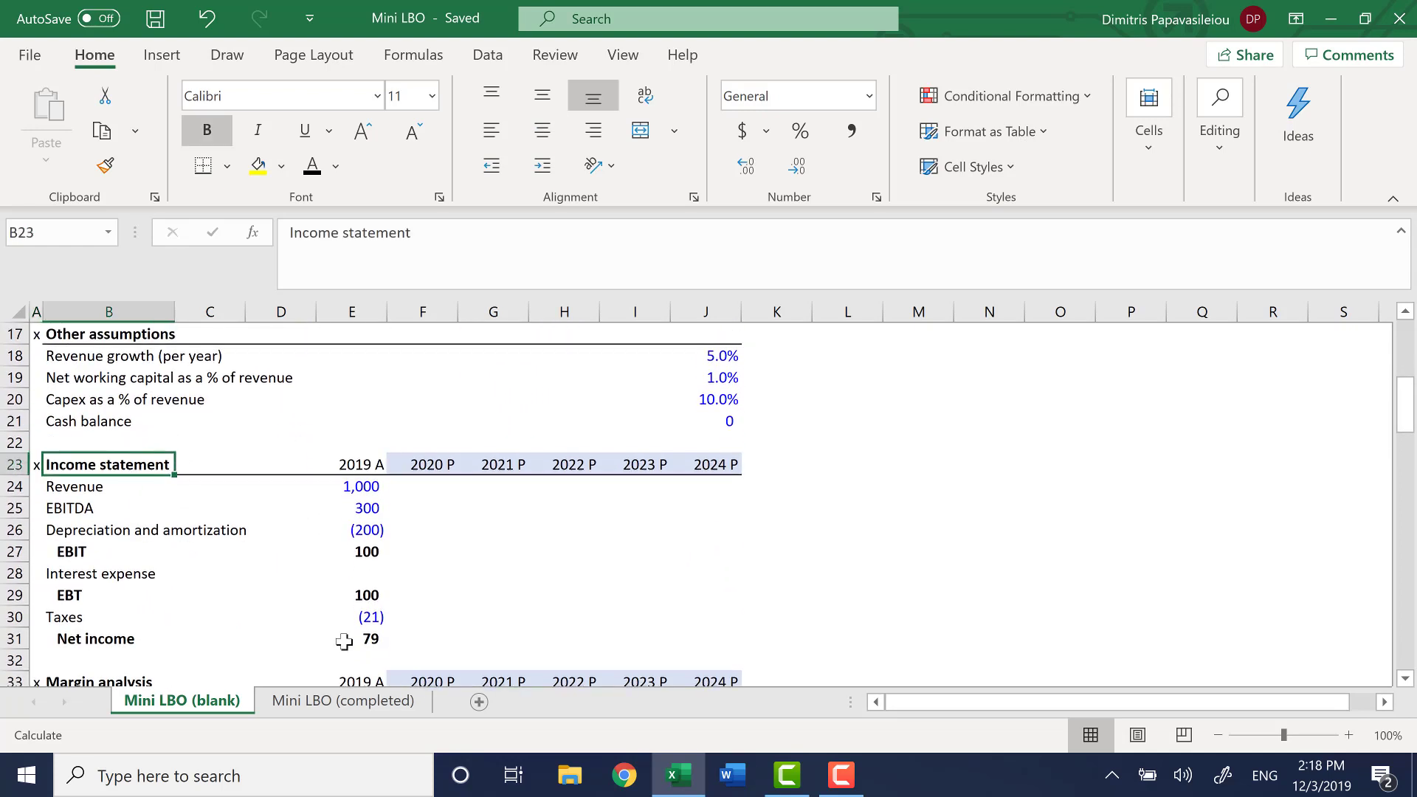
key("Down")
key("Right")
key("Right")
key("Right")
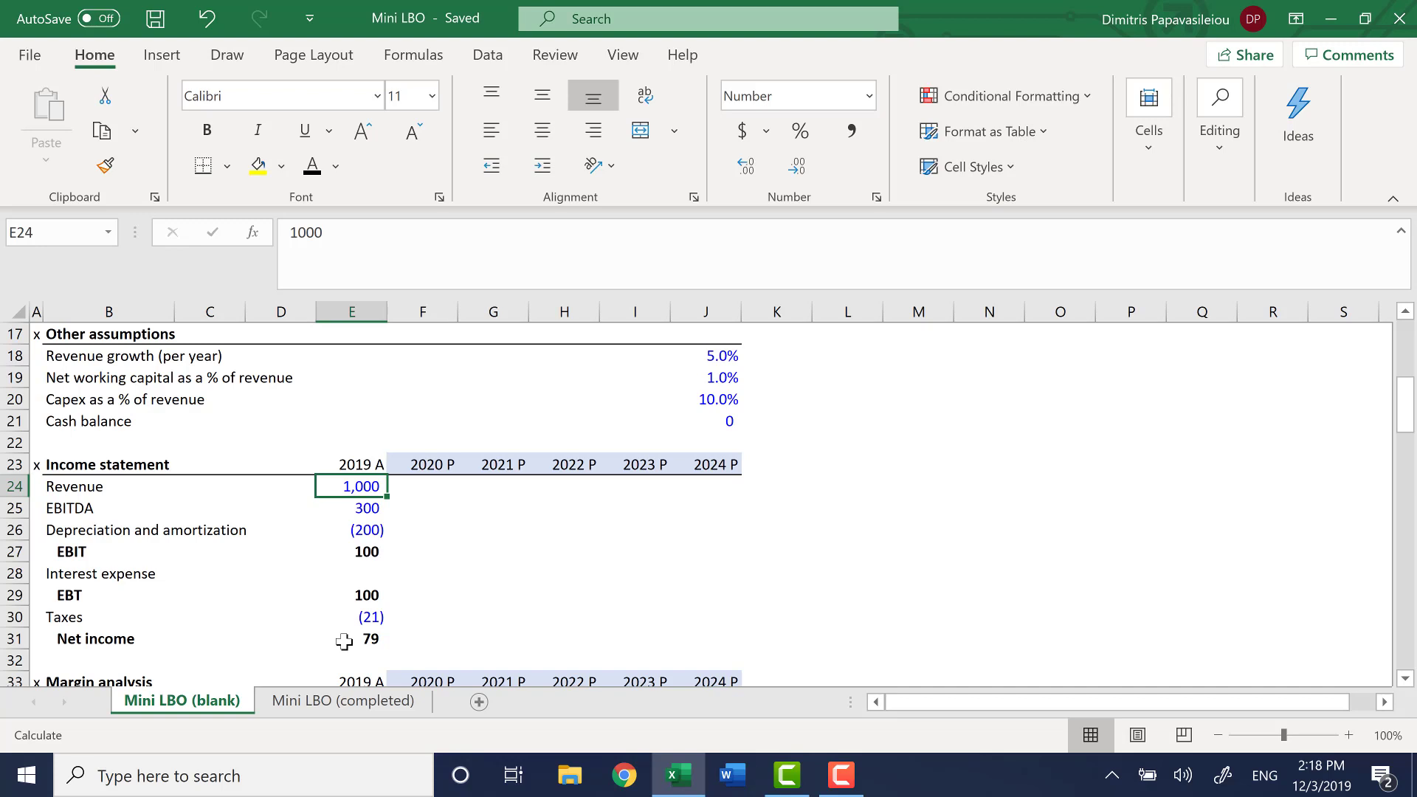
key("Down")
key("Down")
key("Down")
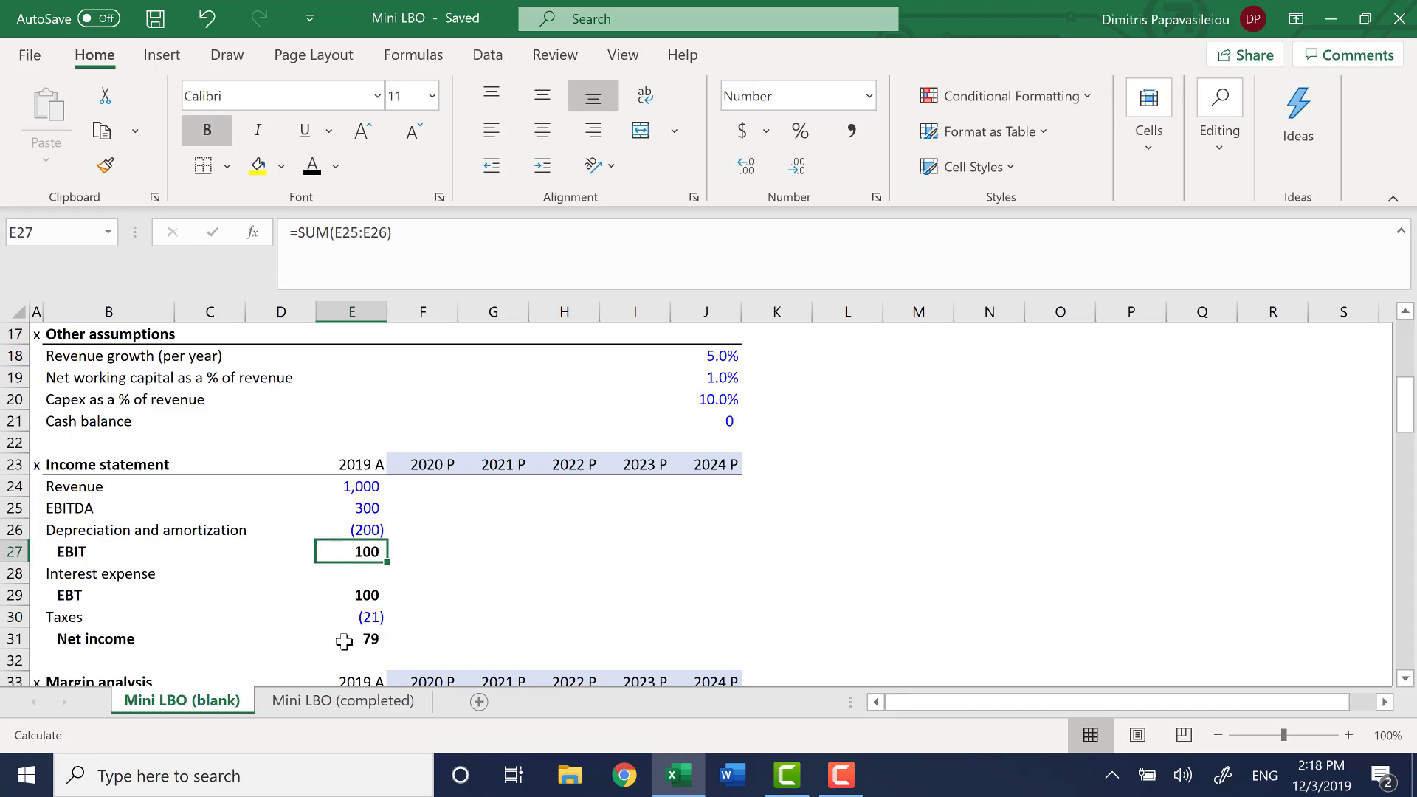
key("Down")
key("Down")
key("Down")
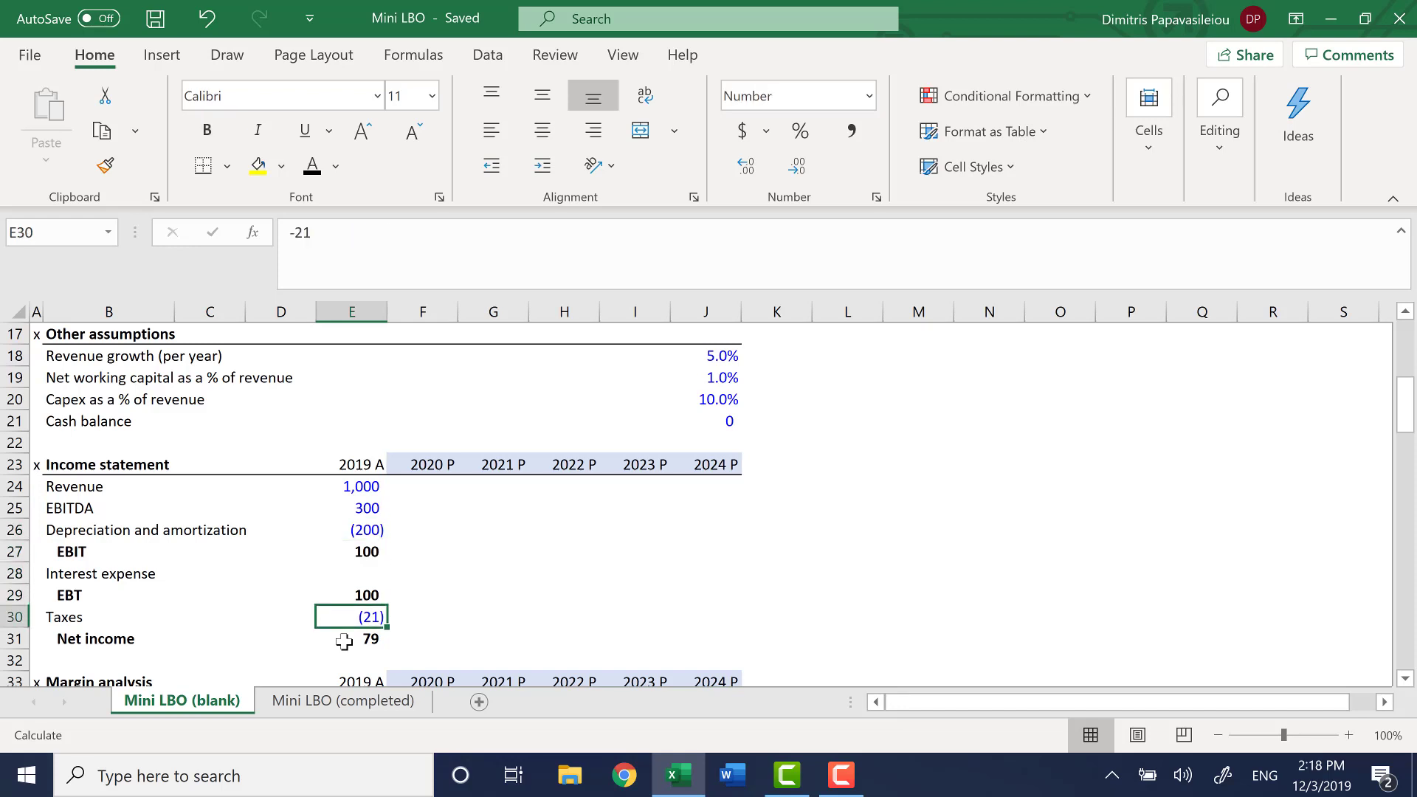
key("Down")
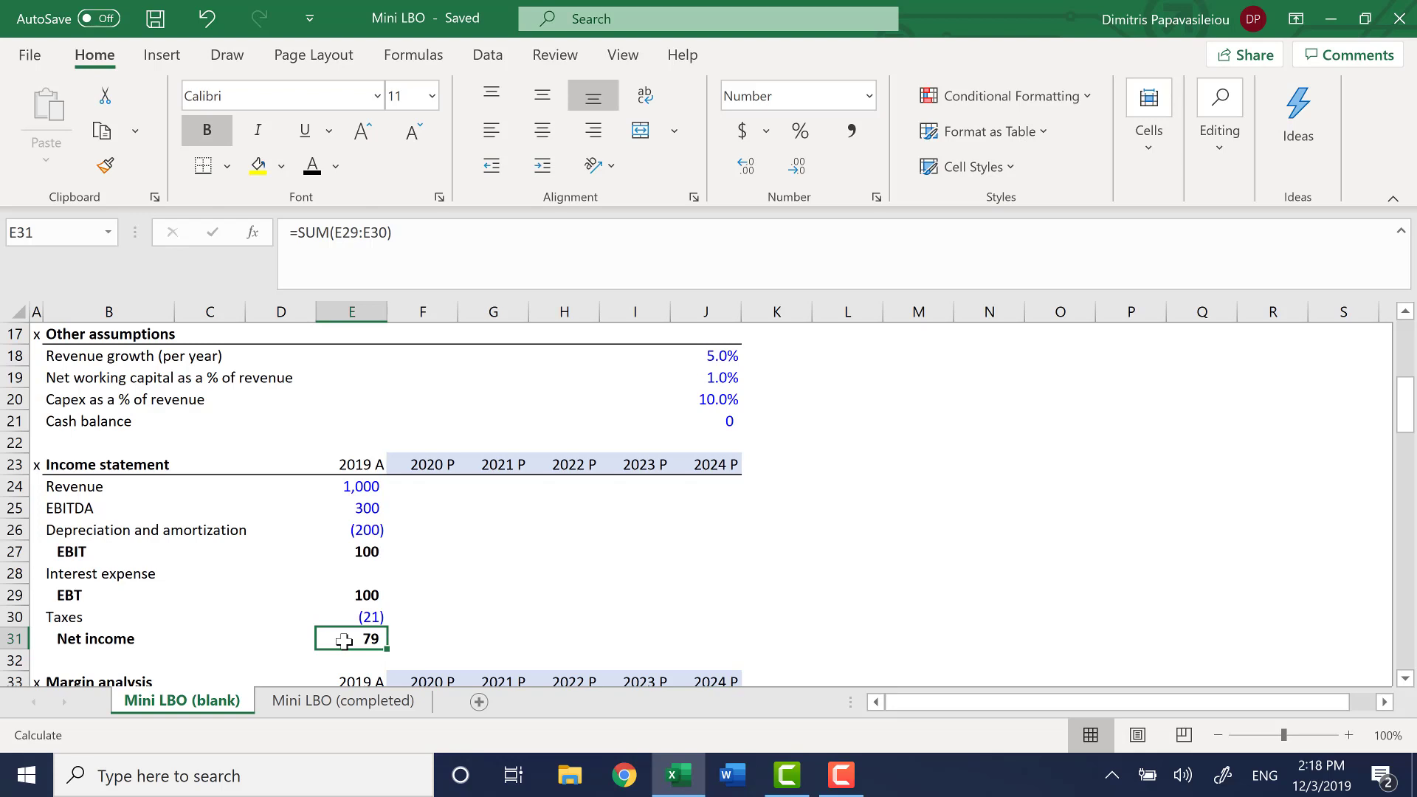
Examine the empty 2020 P to 2024 P projection cells of the income statement, starting from the revenue row
left_click(422, 487)
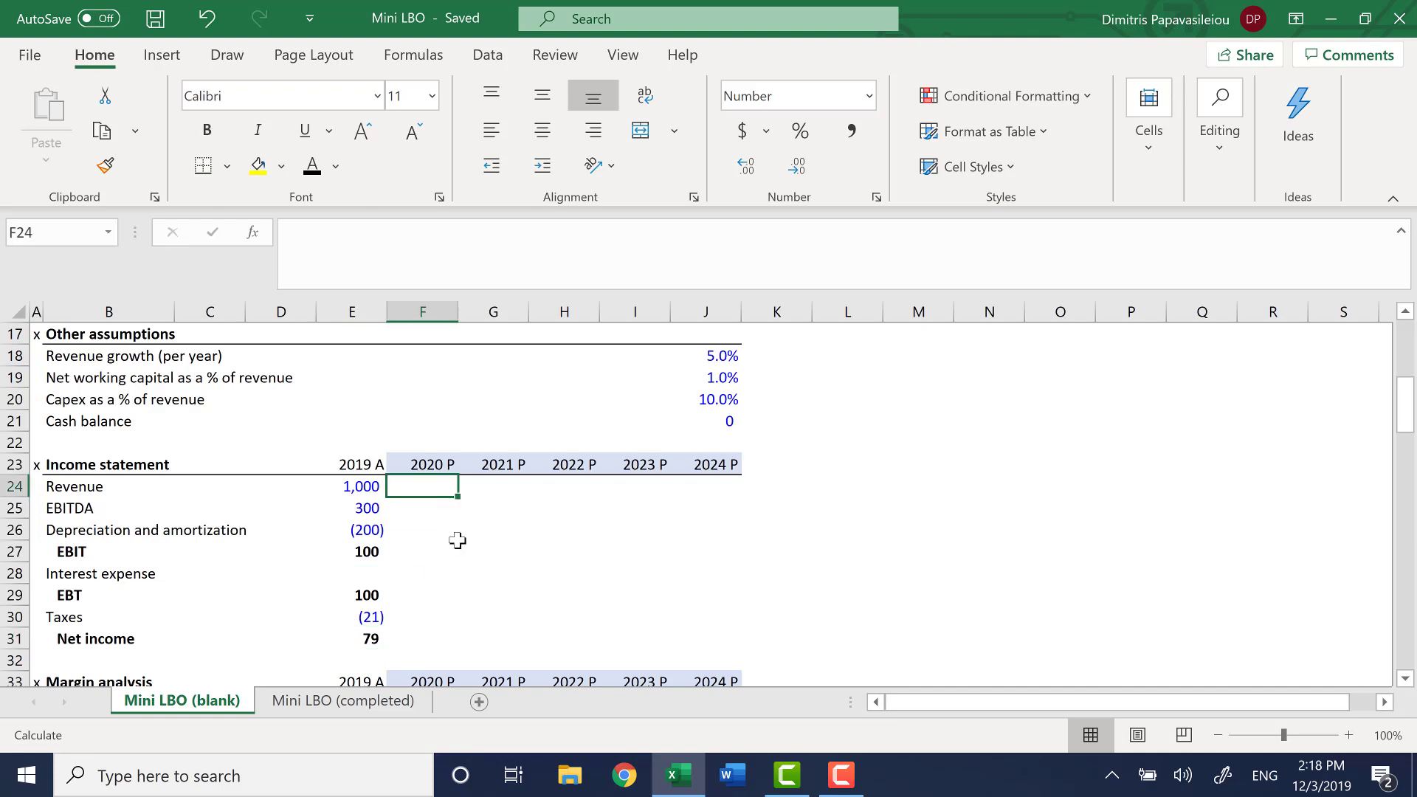
key("shift+Right")
key("shift+Right")
key("shift+Right")
key("shift+Right")
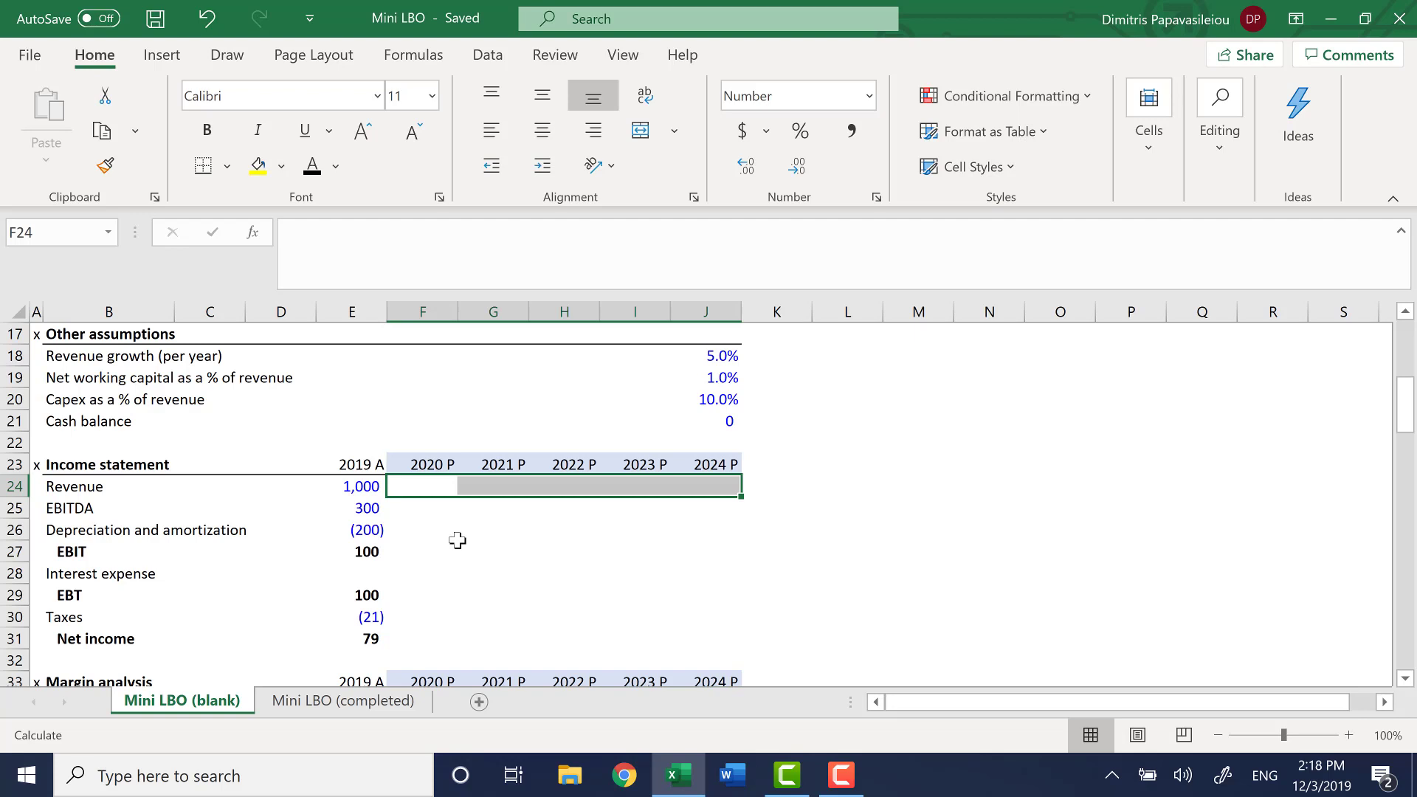
key("shift+Down")
key("shift+Down")
key("shift+Down")
key("shift+Down")
key("shift+Down")
key("shift+Down")
key("shift+Down")
key("Left")
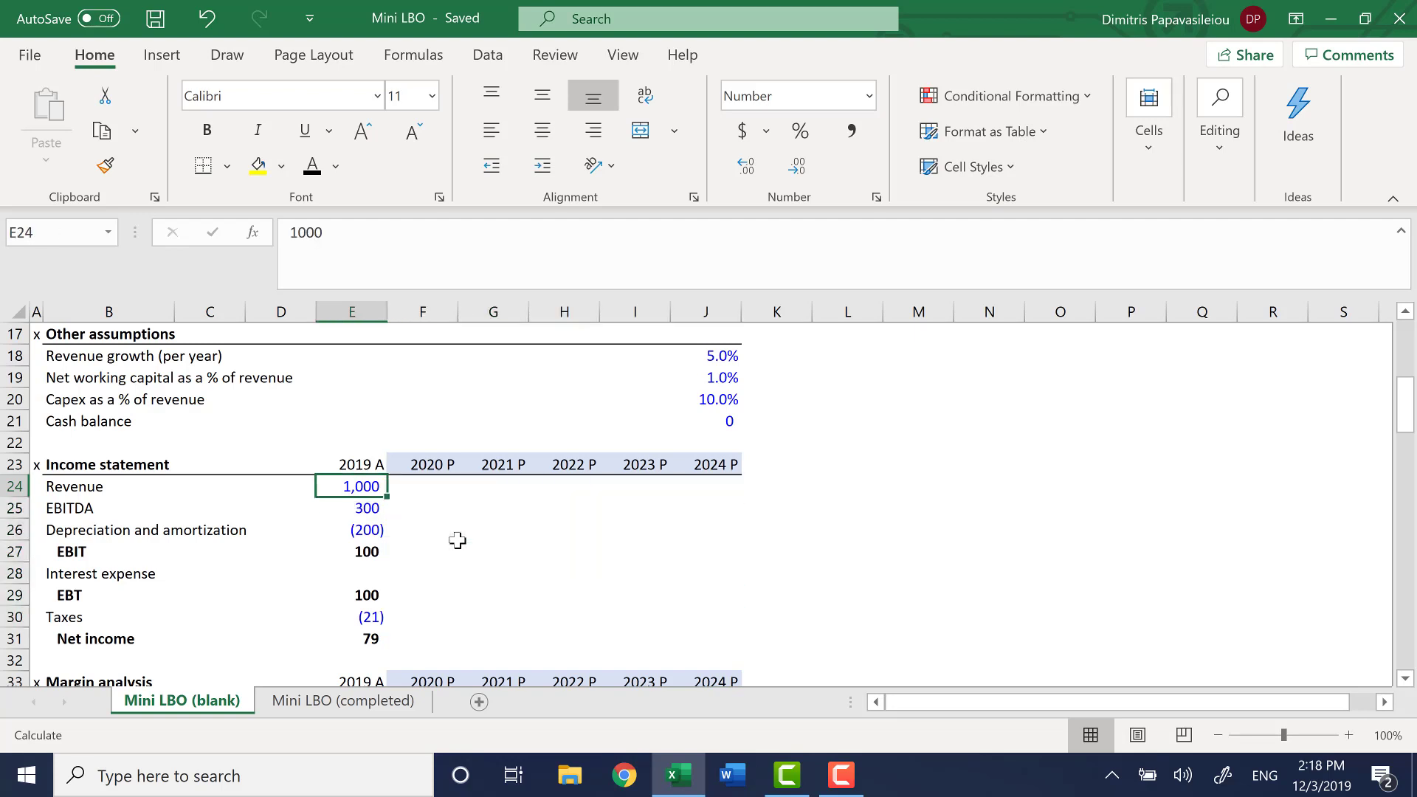
Look over the section headings from the top of the blank sheet, through Uses and Sources to Other assumptions
key("Home")
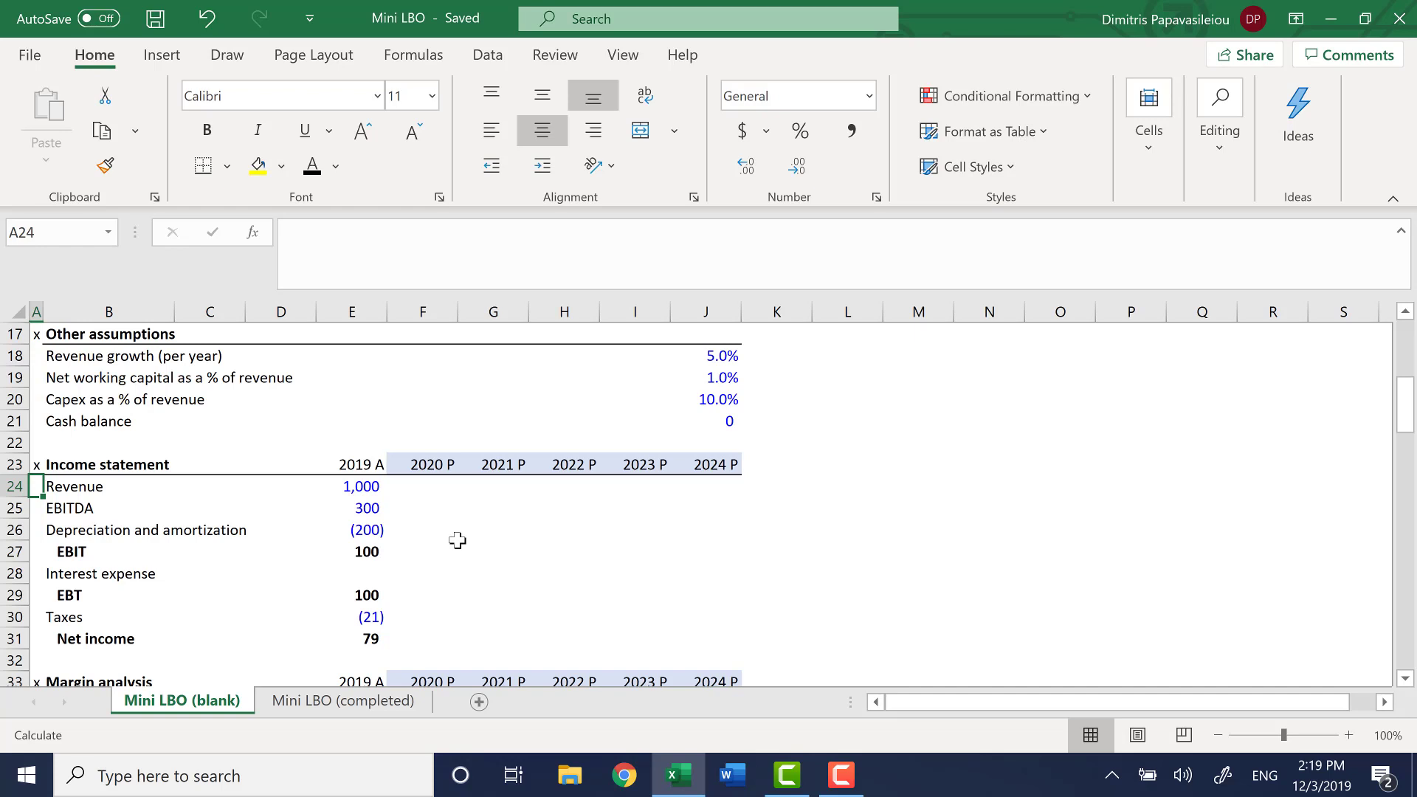
key("ctrl+Up")
key("ctrl+Up")
key("ctrl+Up")
key("ctrl+Up")
key("ctrl+Up")
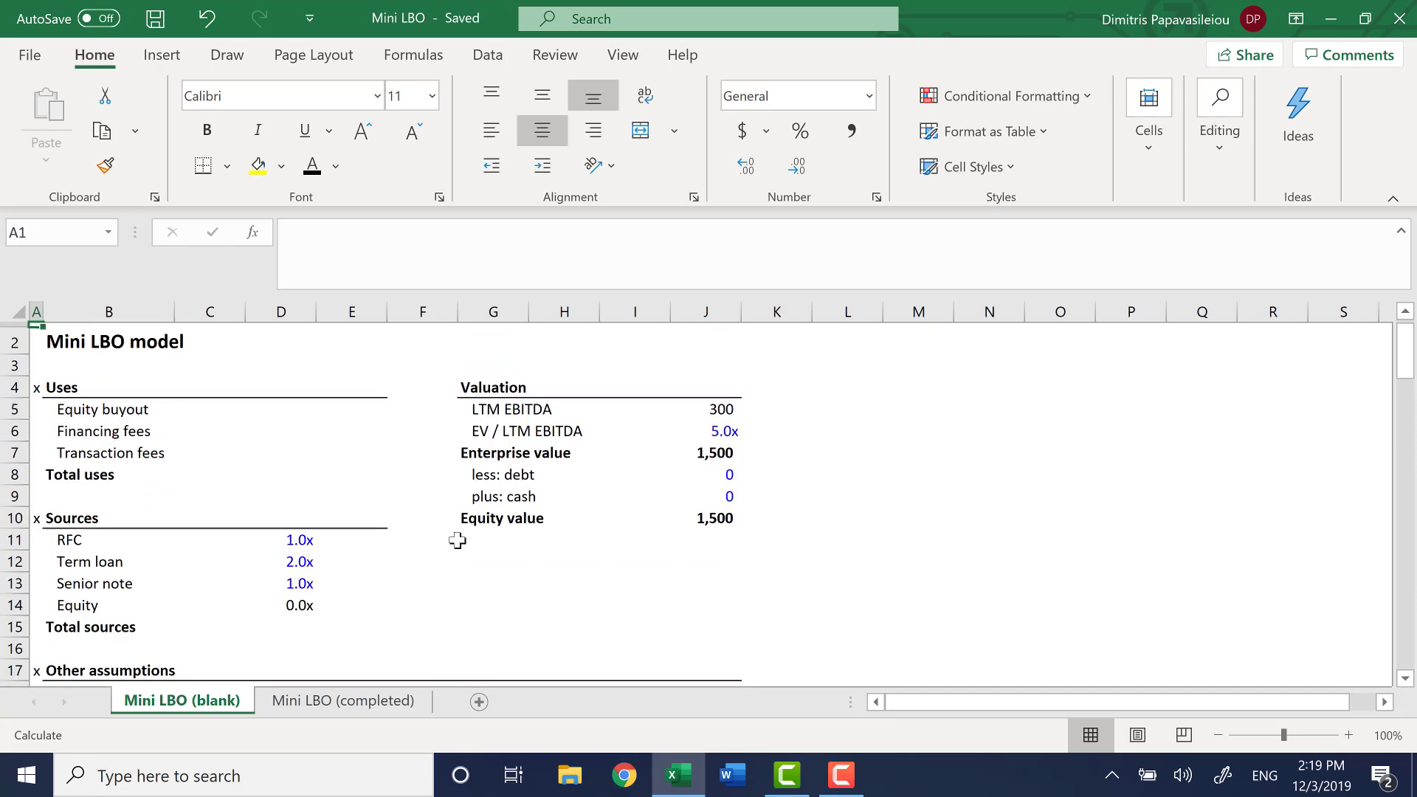
key("Down")
key("Down")
key("Down")
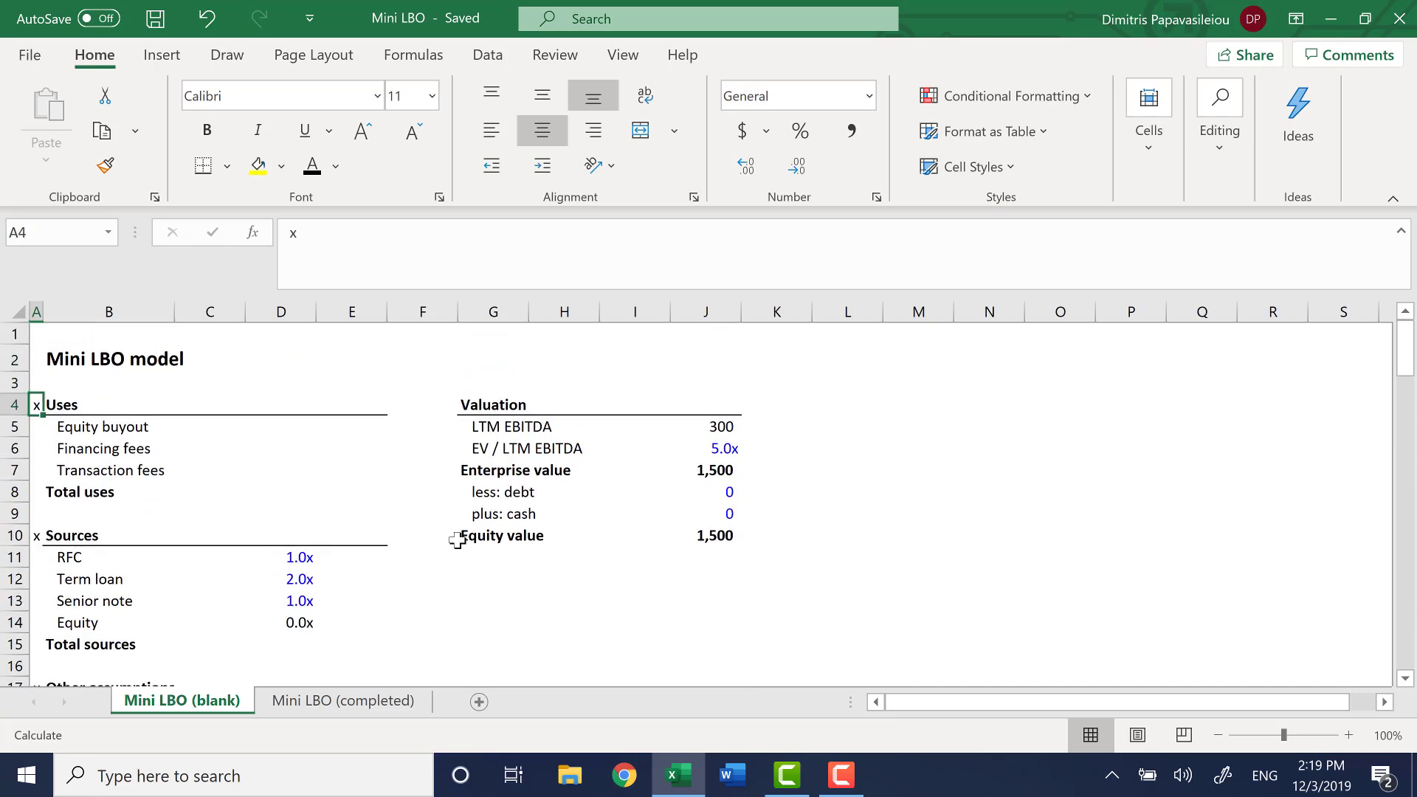
key("ctrl+Down")
key("ctrl+Down")
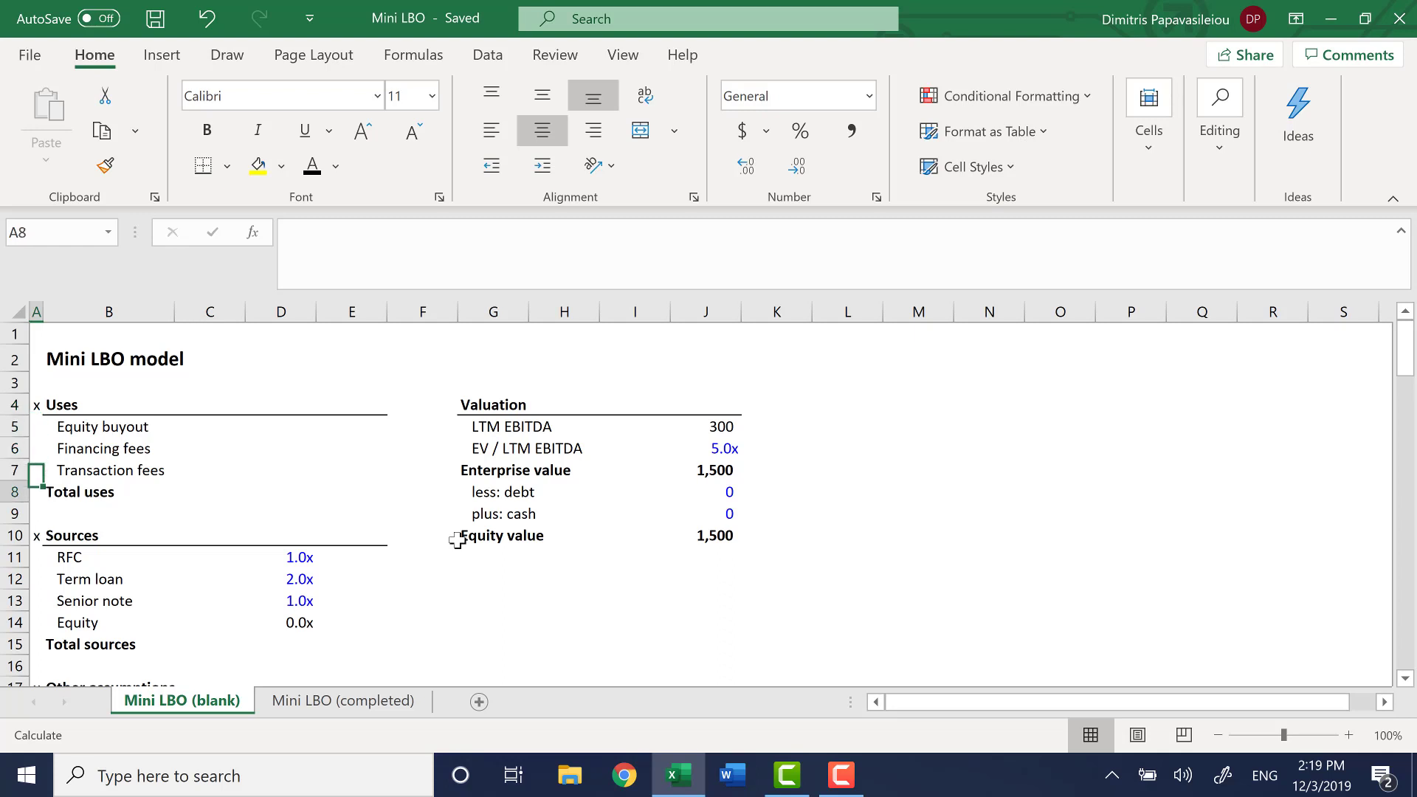
key("Down")
key("Down")
key("Down")
key("Up")
key("Up")
key("Up")
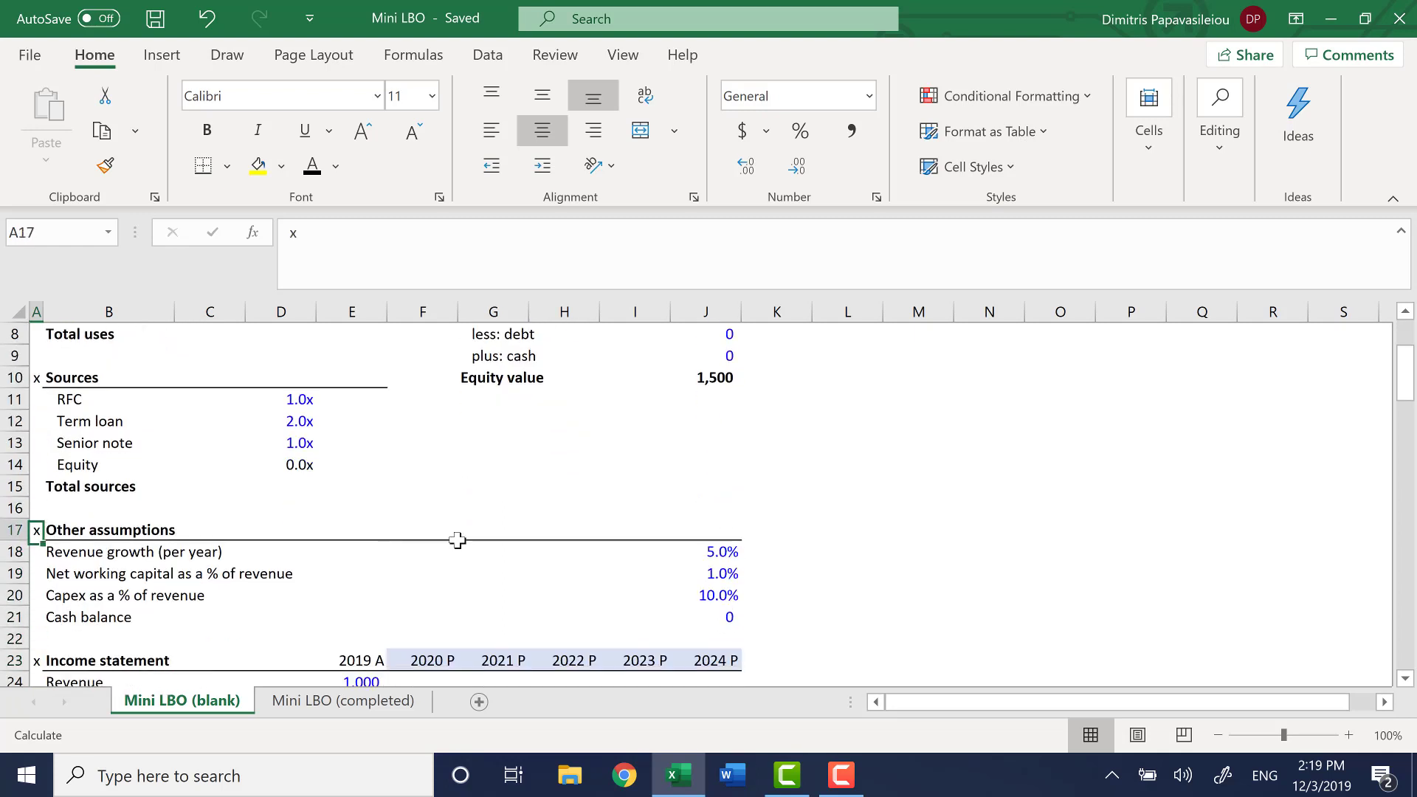
Examine the Other assumptions block B18:J21, row by row from revenue growth down to cash balance
key("Right")
key("Down")
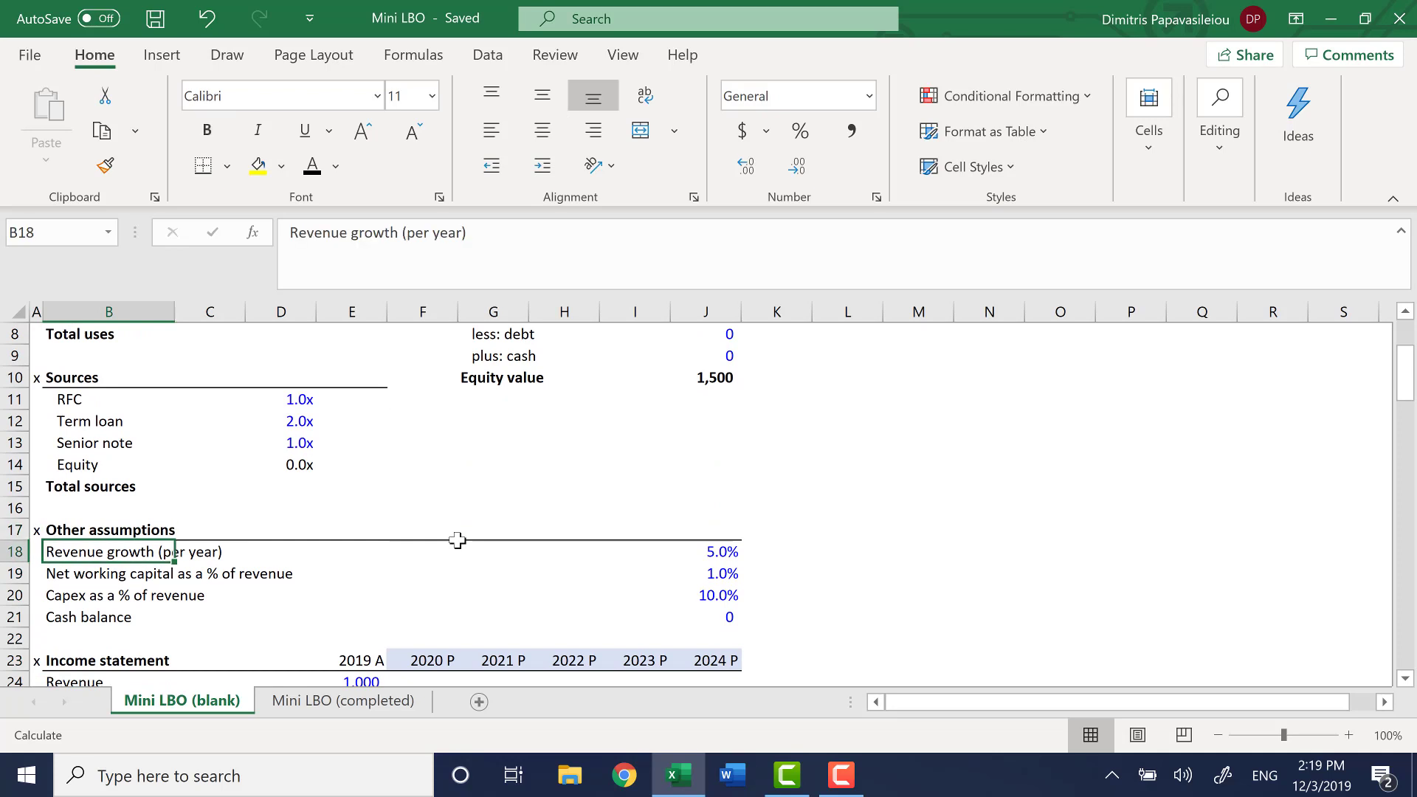
key("ctrl+shift+Down")
key("ctrl+shift+Right")
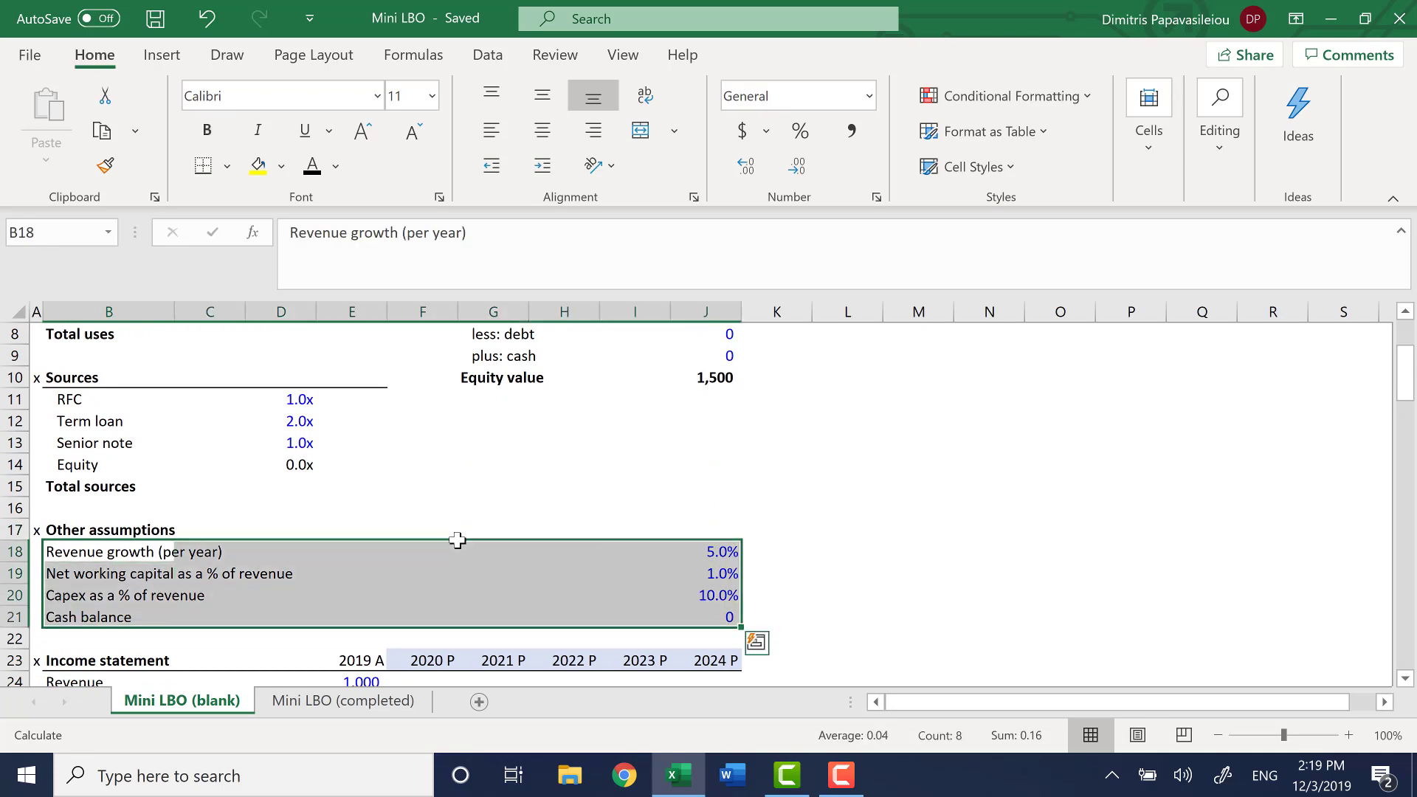
key("Left")
key("Right")
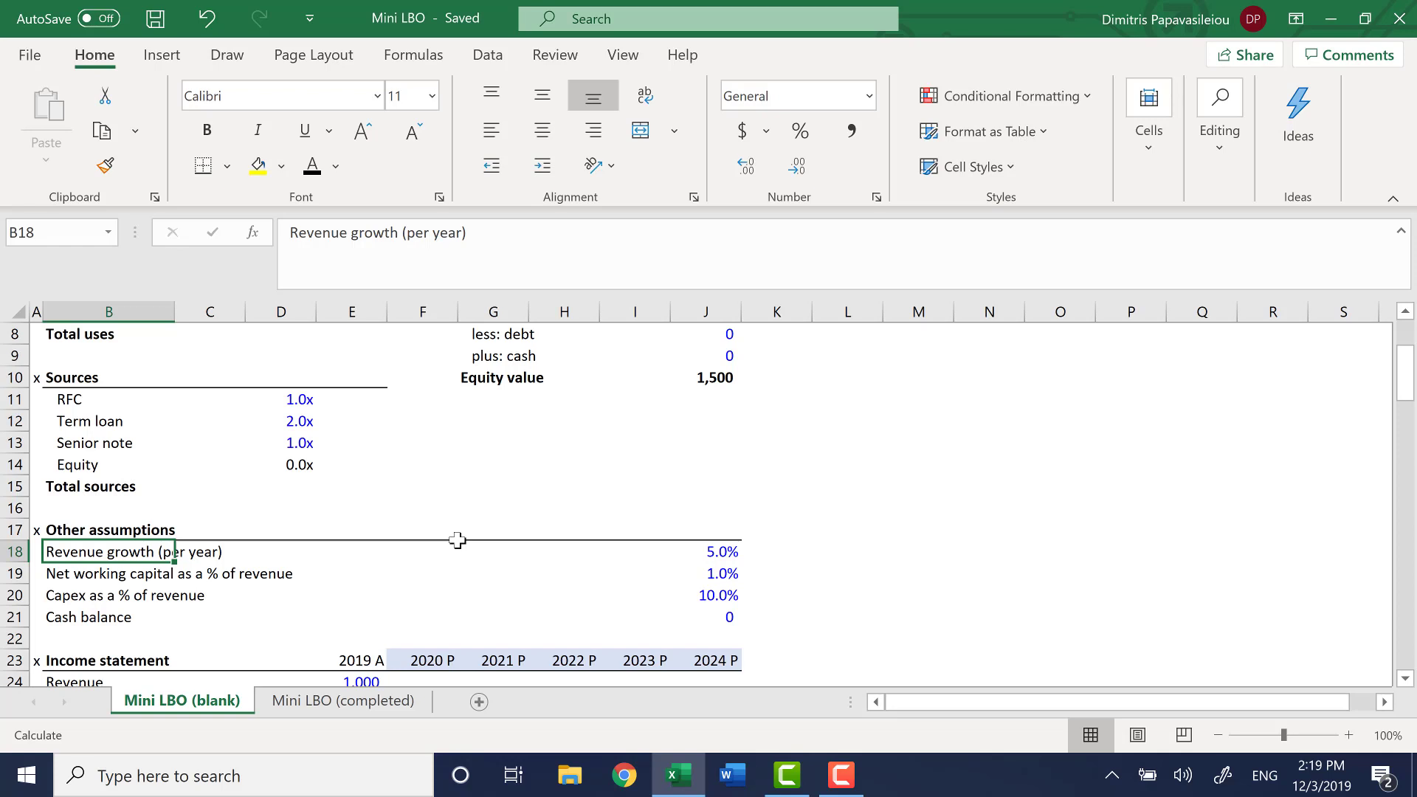
key("Down")
key("Down")
key("Down")
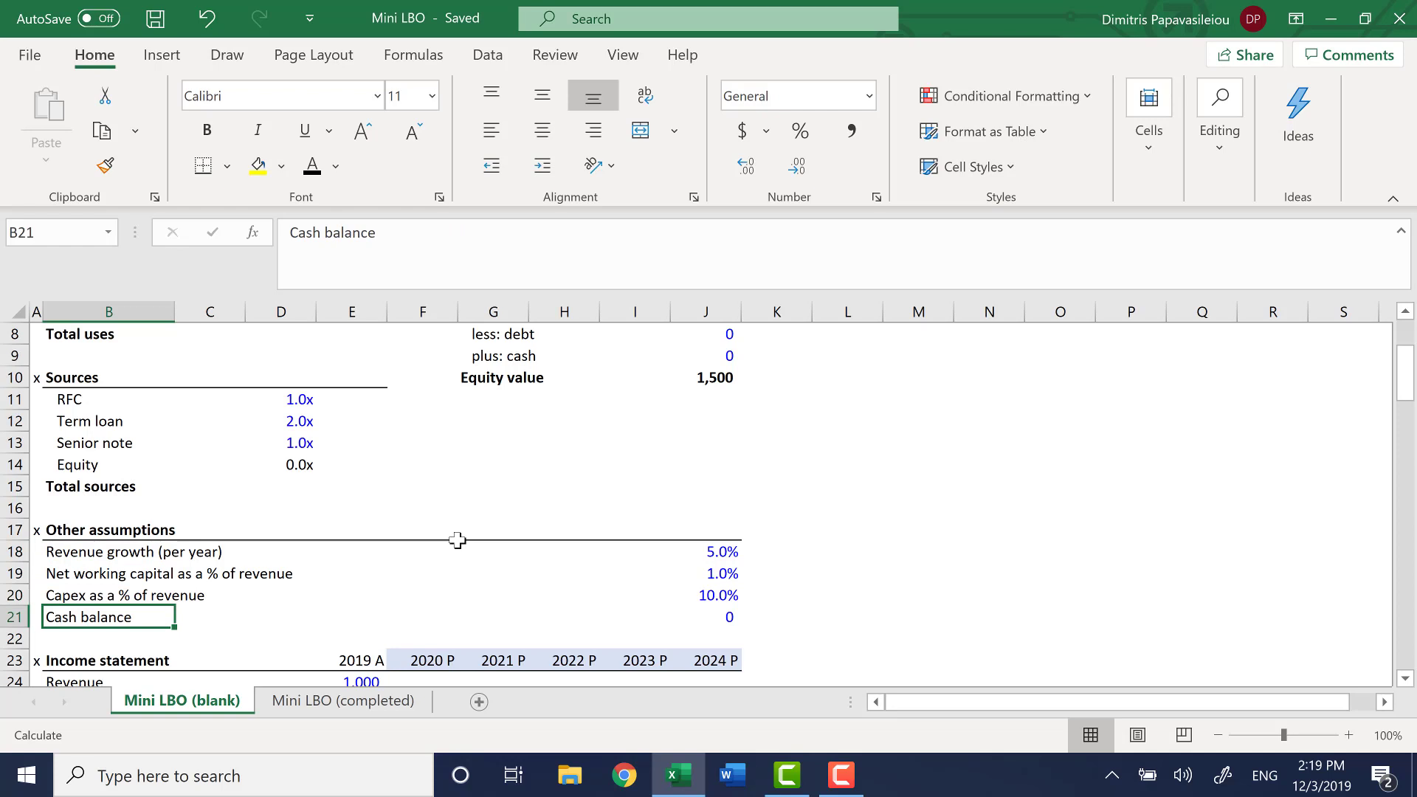
Go past the income statement to the Margin analysis heading on the blank sheet
key("ctrl+Down")
key("ctrl+Down")
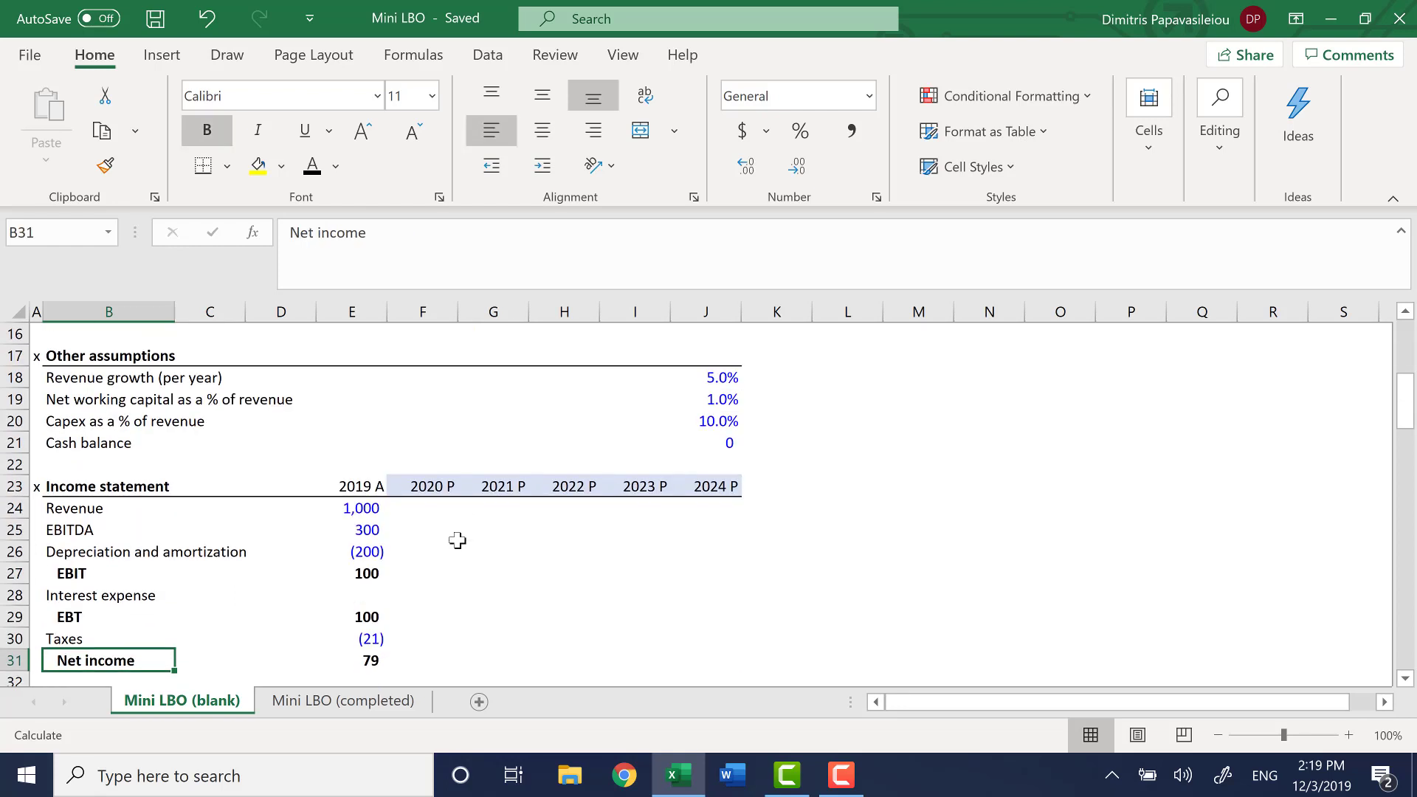
key("ctrl+Down")
key("ctrl+Down")
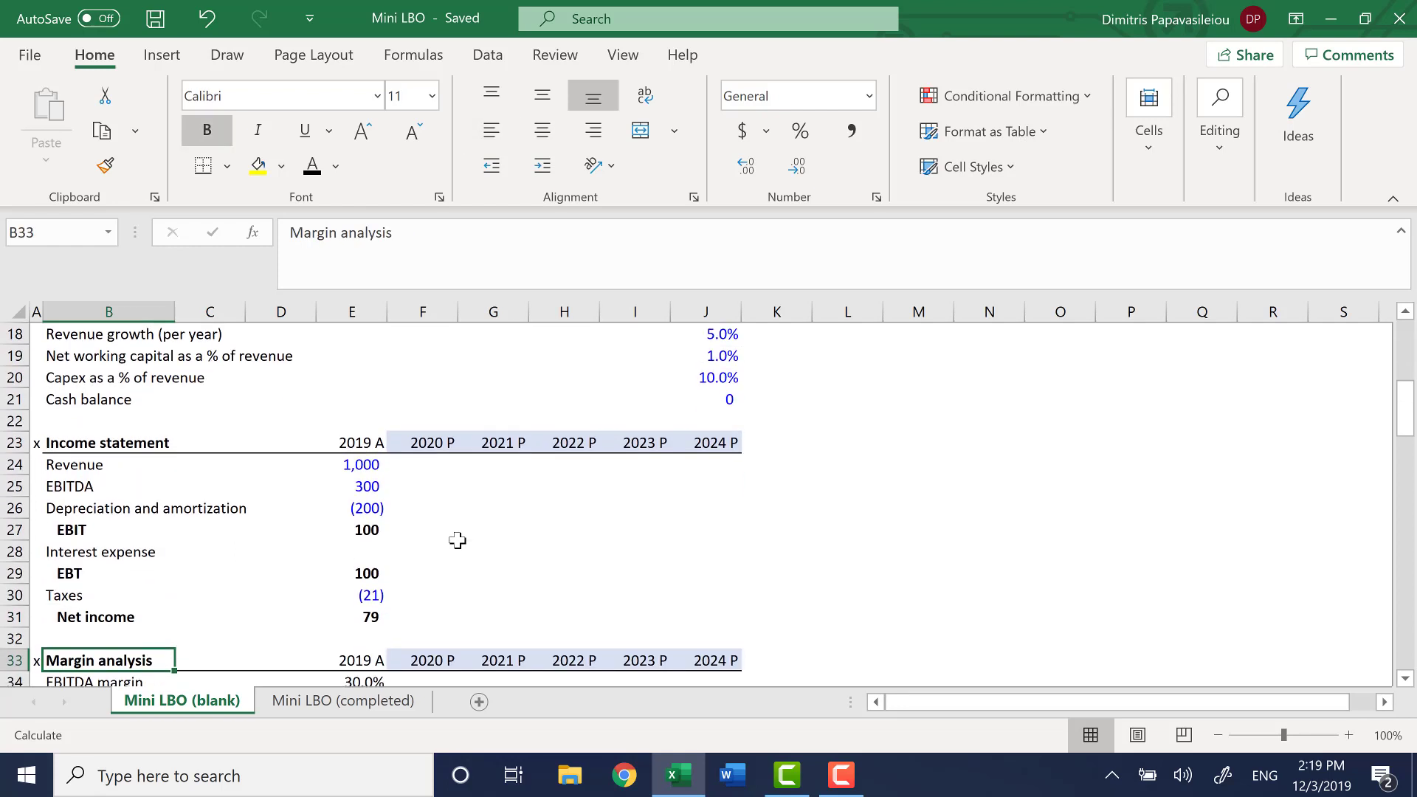
Examine the row labels of the Margin analysis block in B33:B36, from EBITDA margin down to tax rate
key("Down")
key("Up")
key("Up")
key("Up")
key("Up")
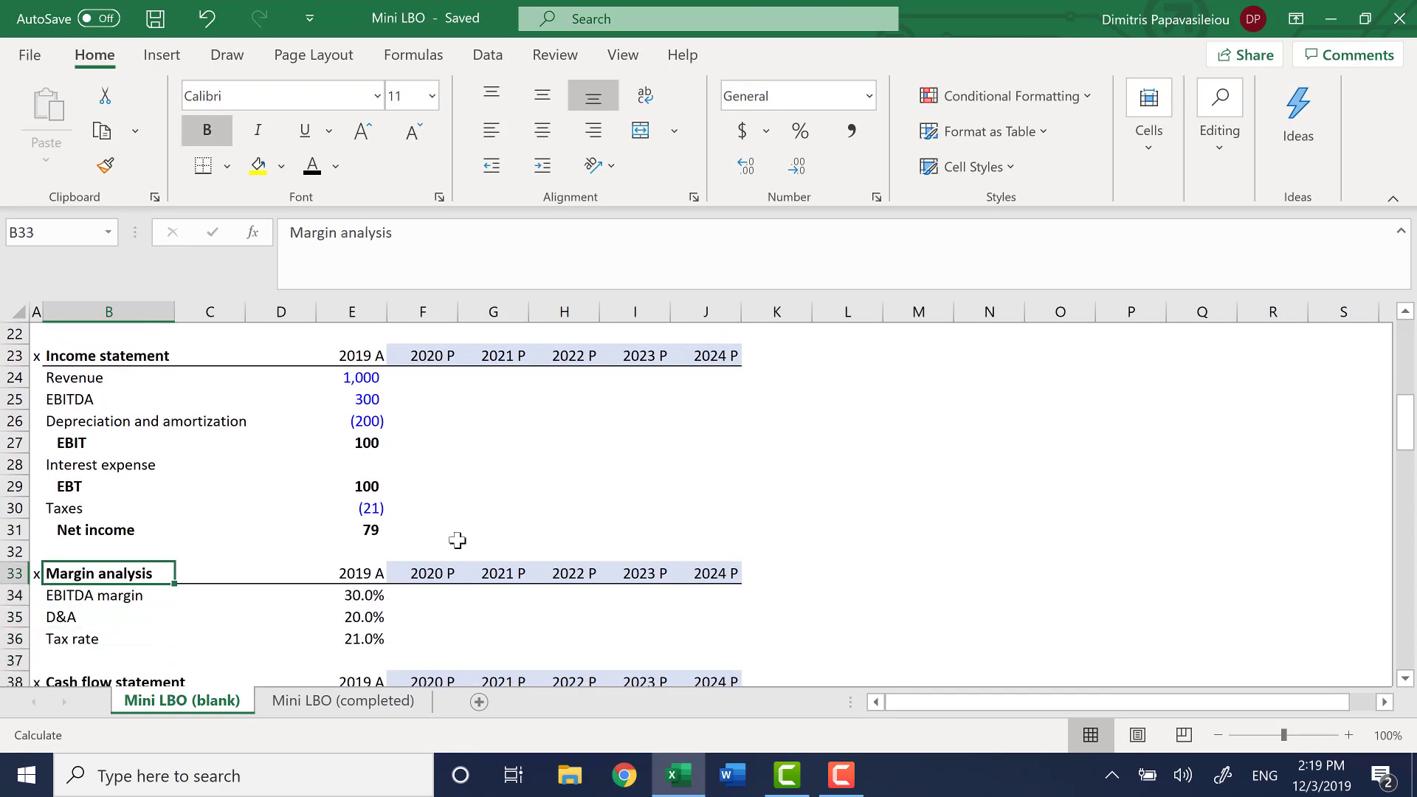
key("shift+Down")
key("shift+Down")
key("shift+Down")
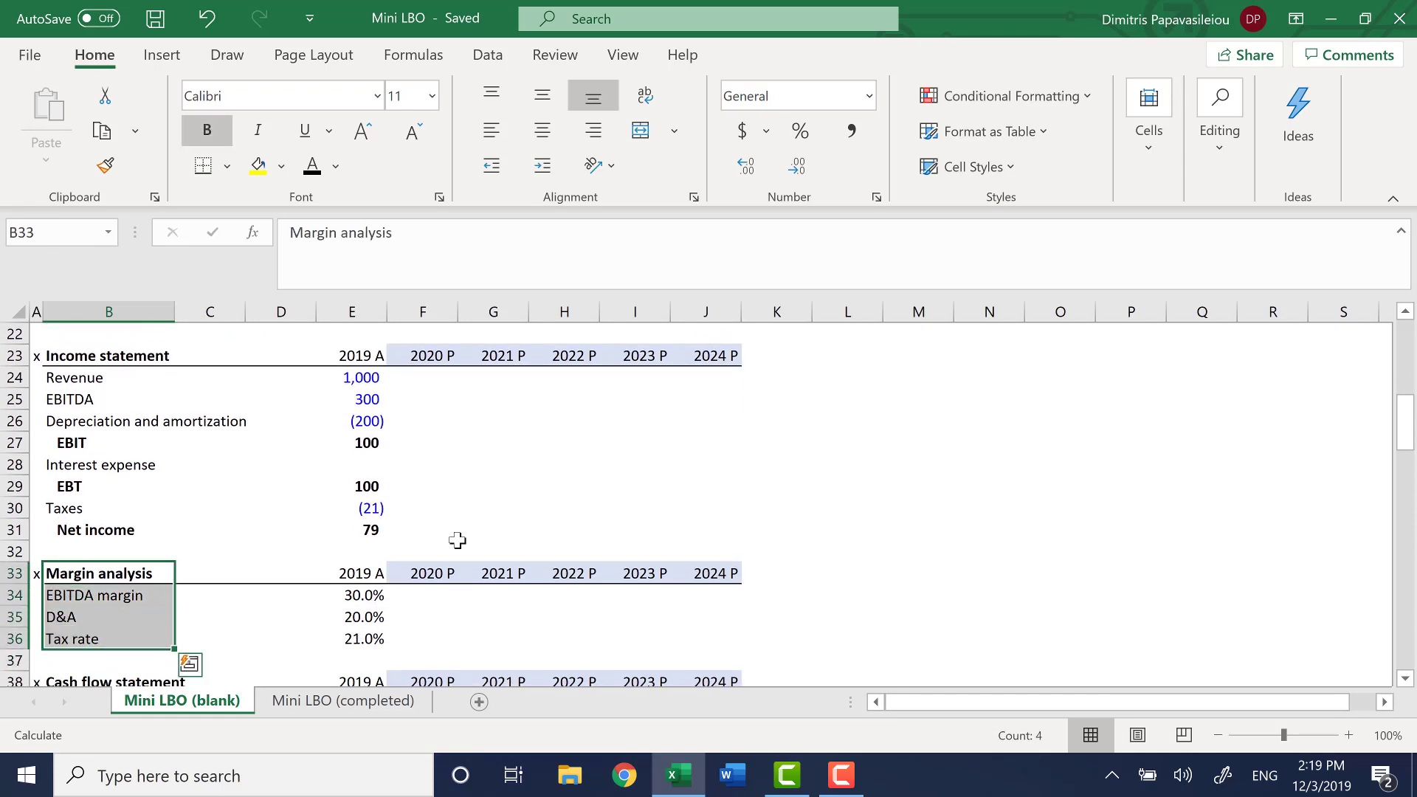
Inspect the 2019 A formulas for EBITDA margin and D&A in E34 and E35
key("Right")
key("Right")
key("Right")
key("Down")
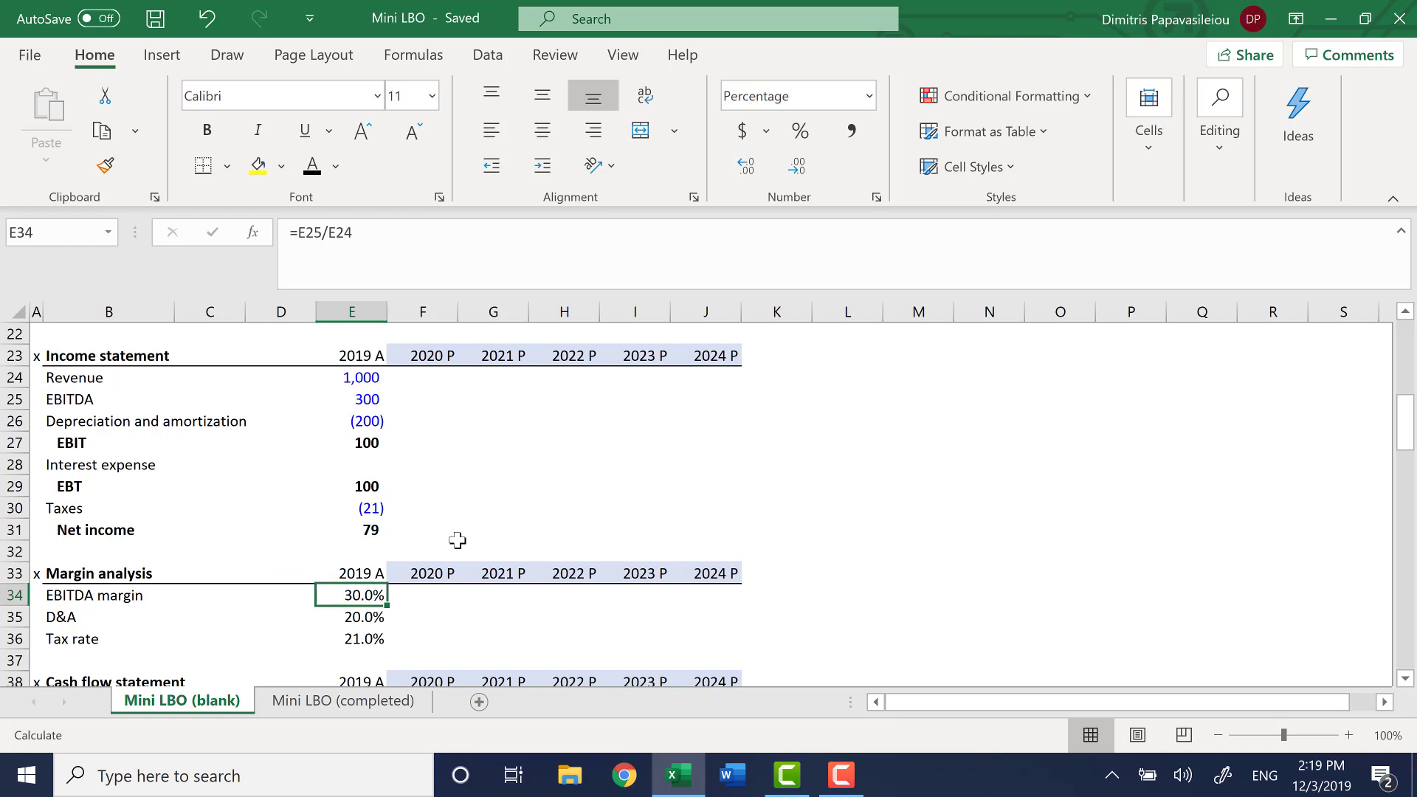
key("Down")
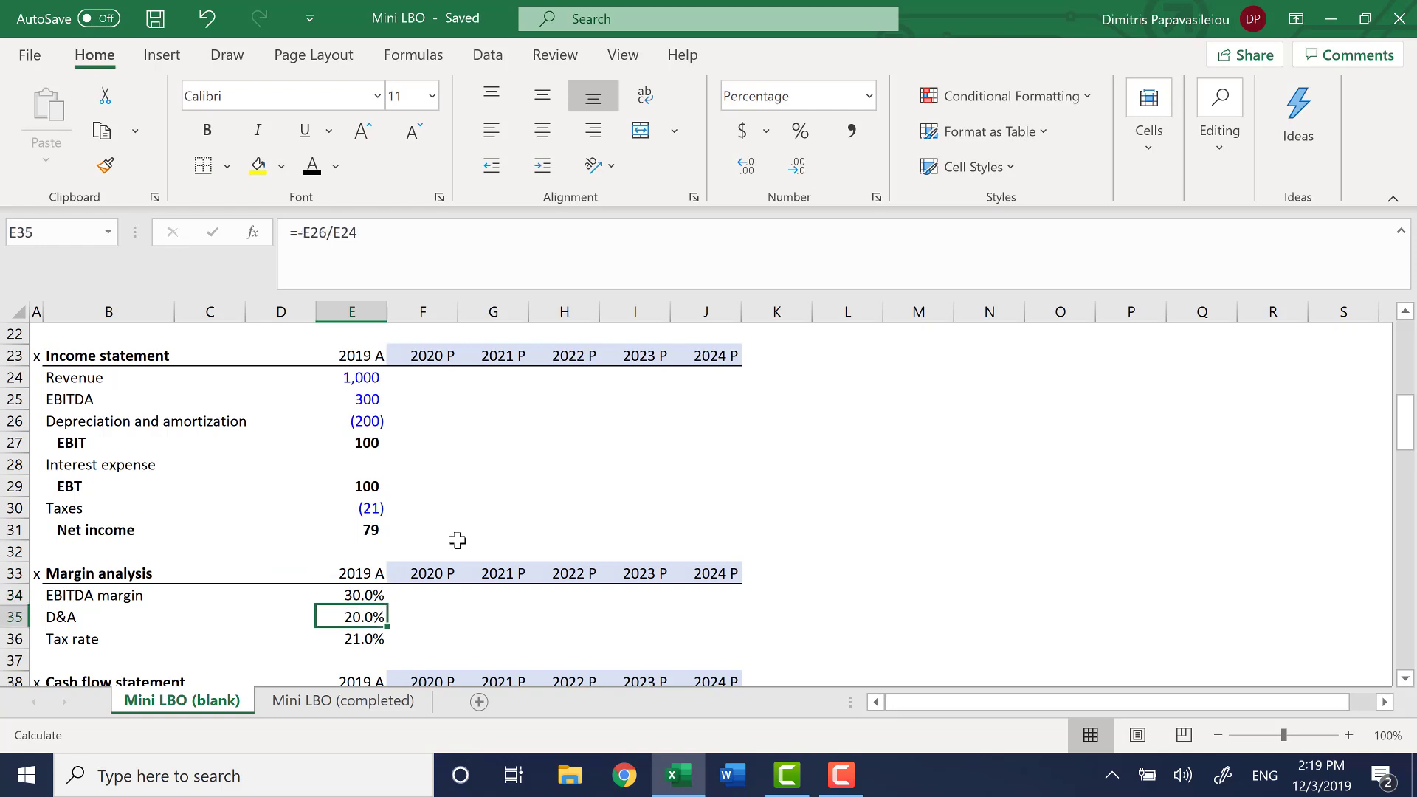
Examine the empty 2020 P to 2024 P margin cells, highlighting the EBITDA margin range F34:J34
key("Right")
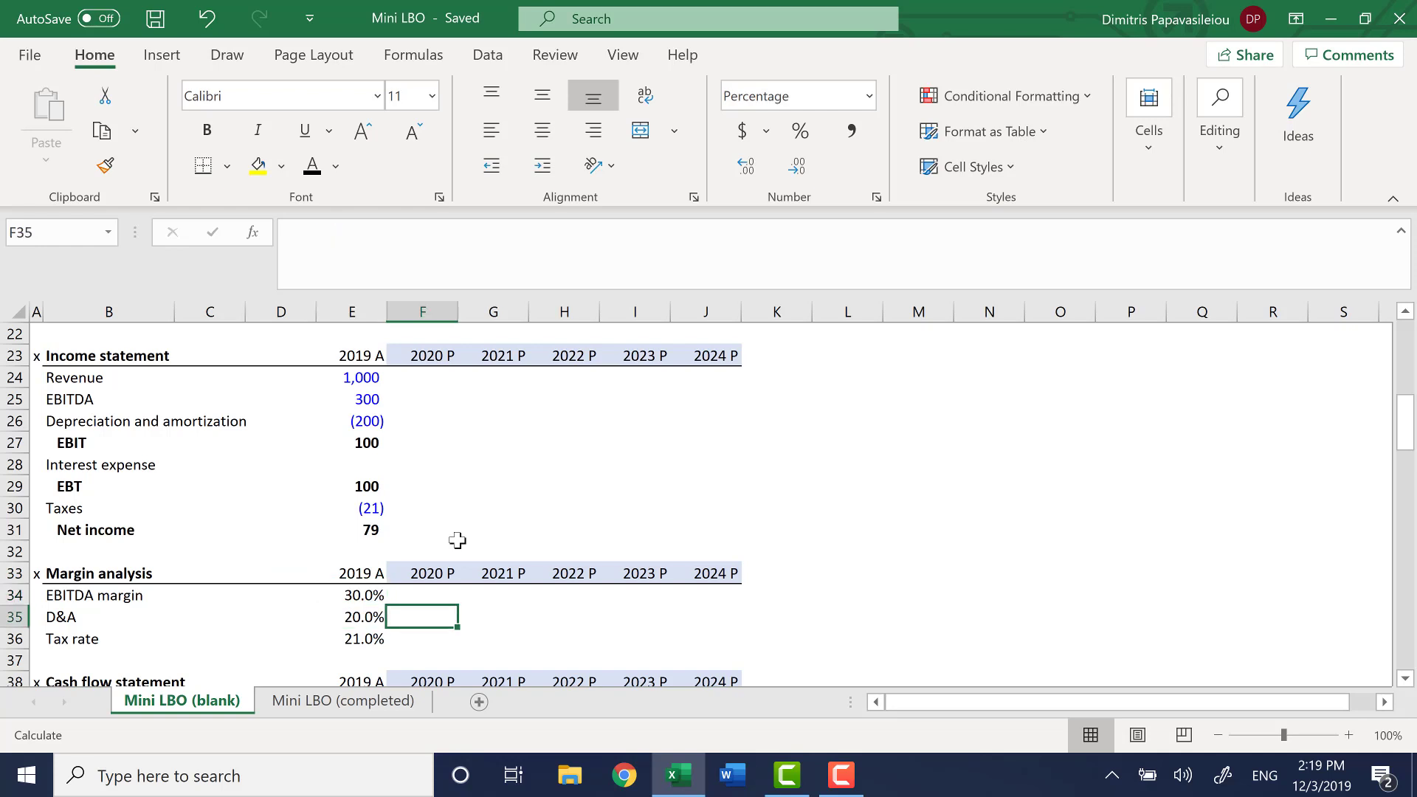
key("Up")
key("shift+Right")
key("shift+Right")
key("shift+Right")
key("shift+Right")
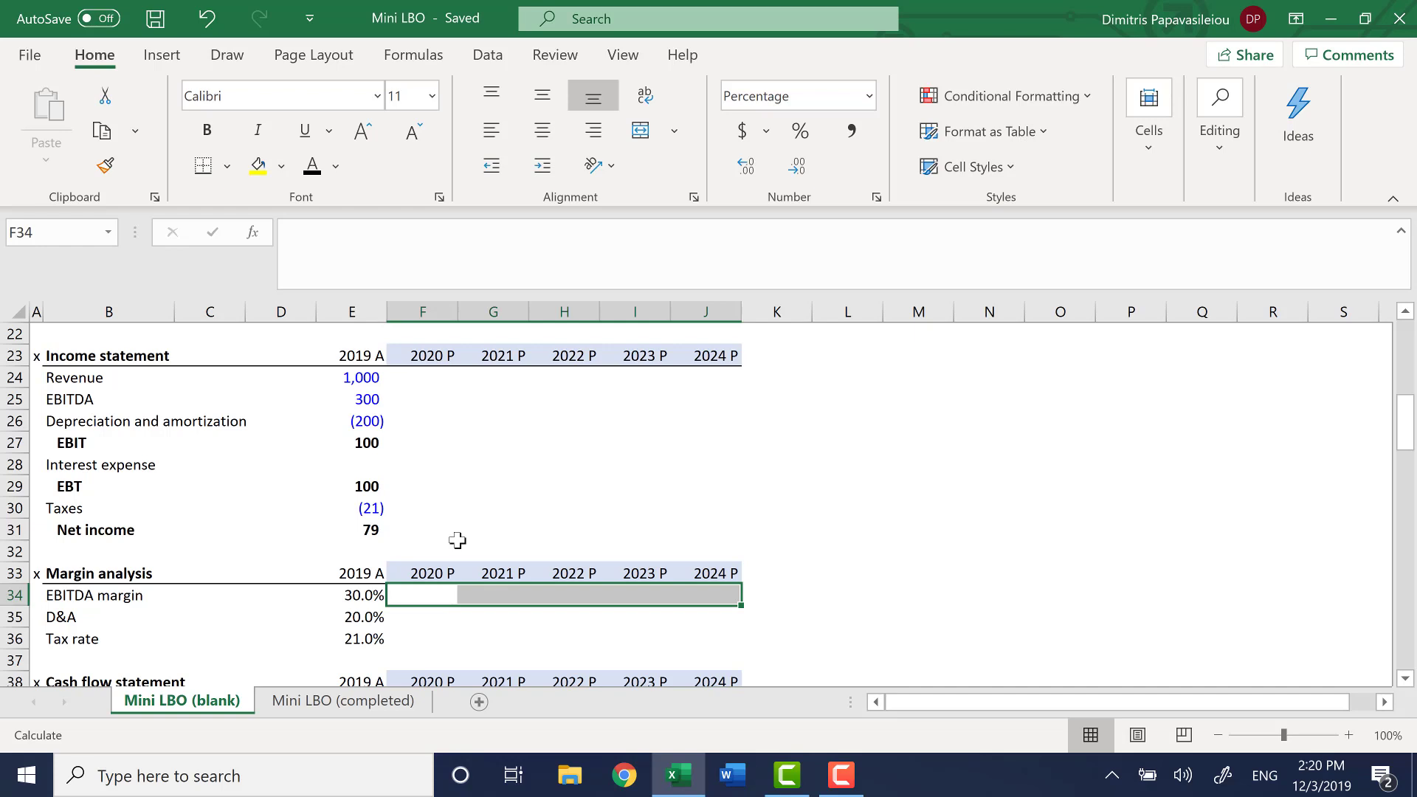
Look through the Cash flow statement line items, from net income and CFO down to discretionary debt payments and FCF
key("Down")
key("Down")
key("Down")
key("Down")
key("Down")
key("Down")
key("Down")
key("Down")
key("Down")
key("Down")
key("Down")
key("Down")
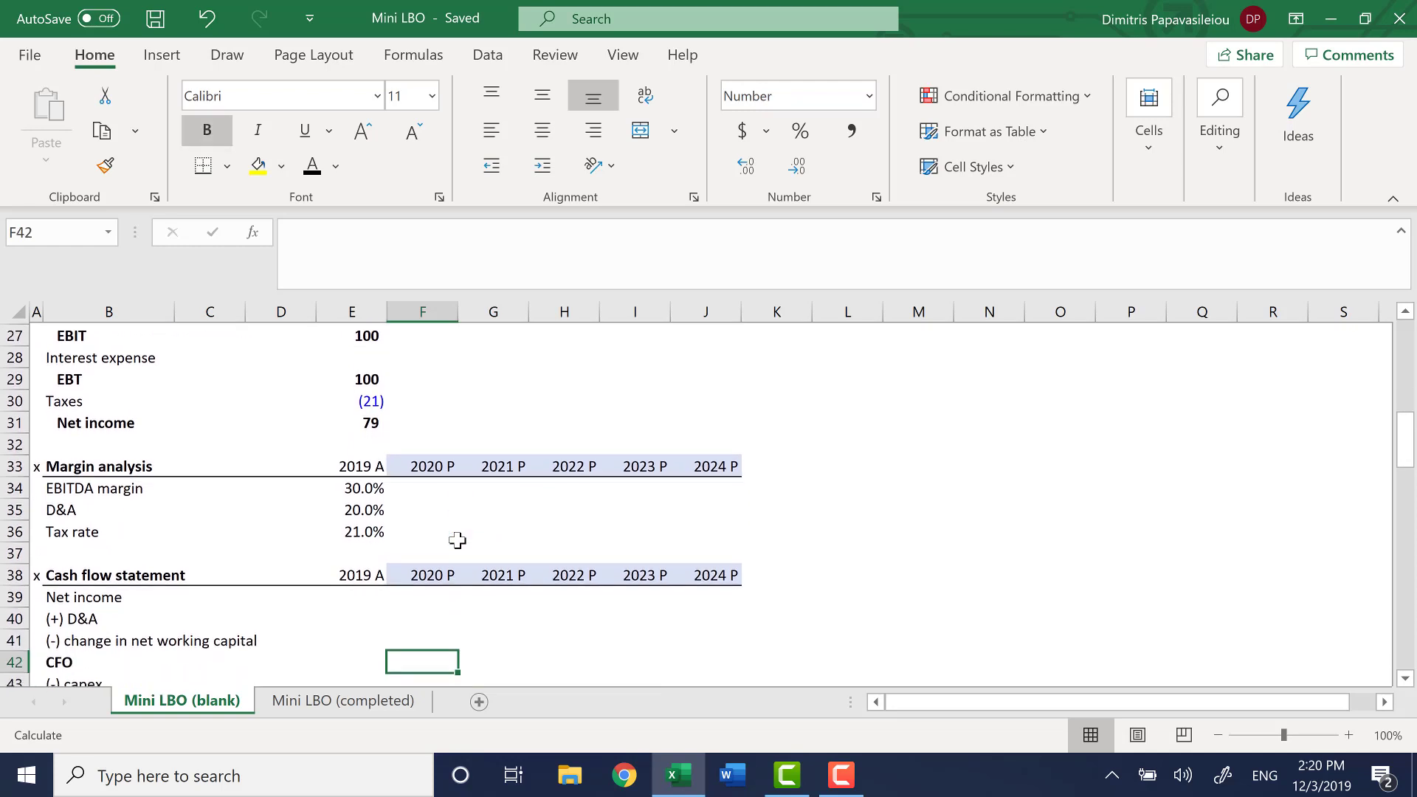
key("Up")
key("Up")
key("Up")
key("Up")
key("Up")
key("Up")
key("Up")
key("Up")
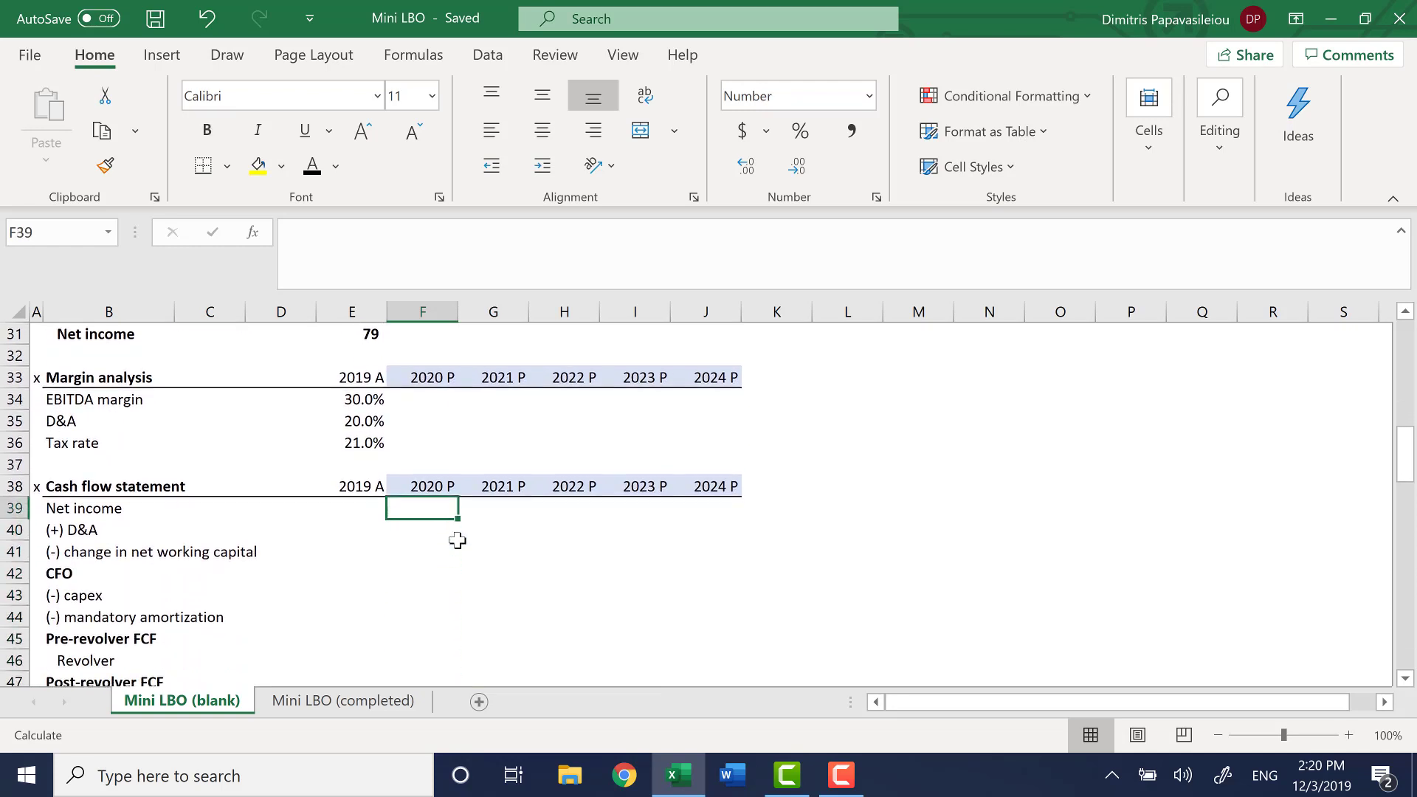
key("Left")
key("Left")
key("Left")
key("Down")
key("Down")
key("Down")
key("Down")
key("Down")
key("Down")
key("Down")
key("Down")
key("Down")
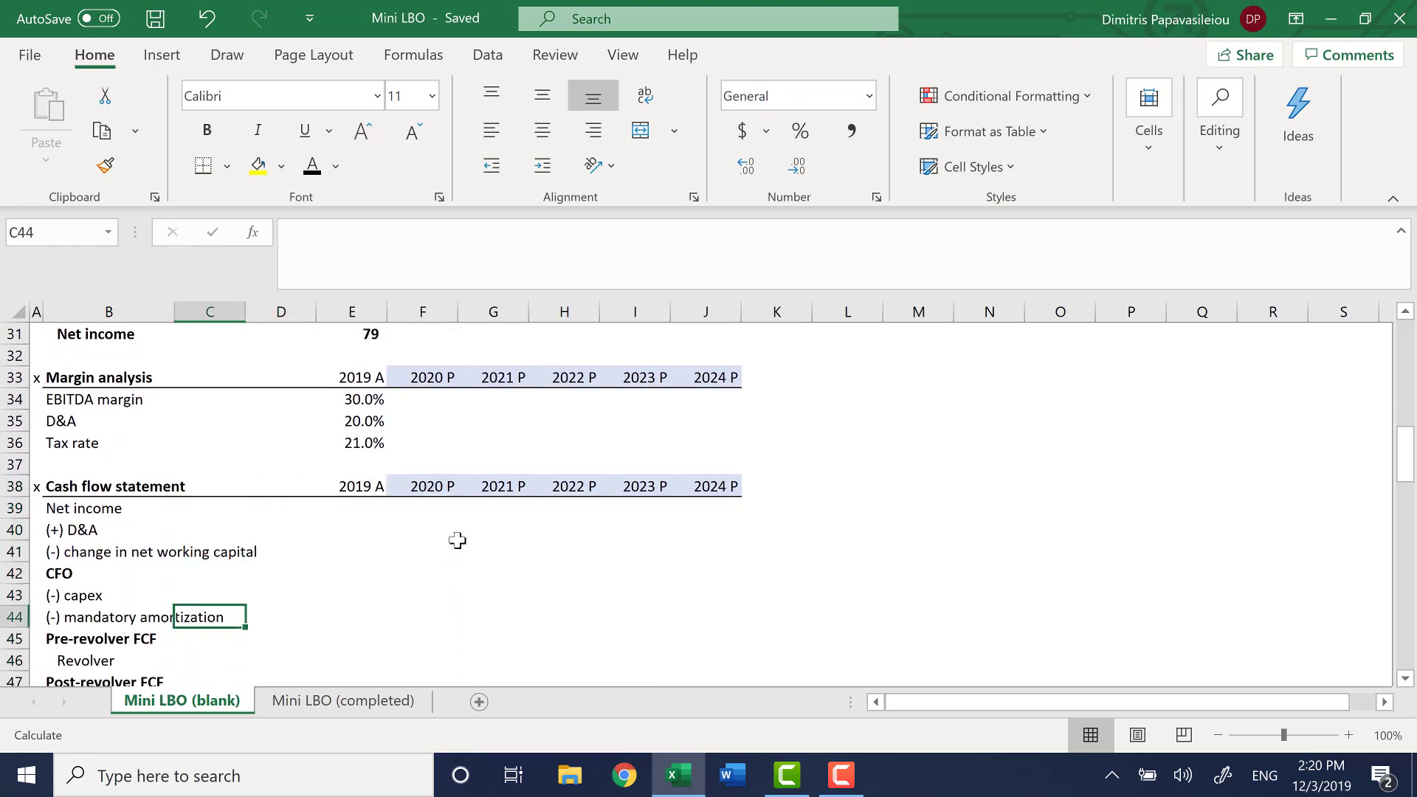
key("Down")
key("Down")
key("Up")
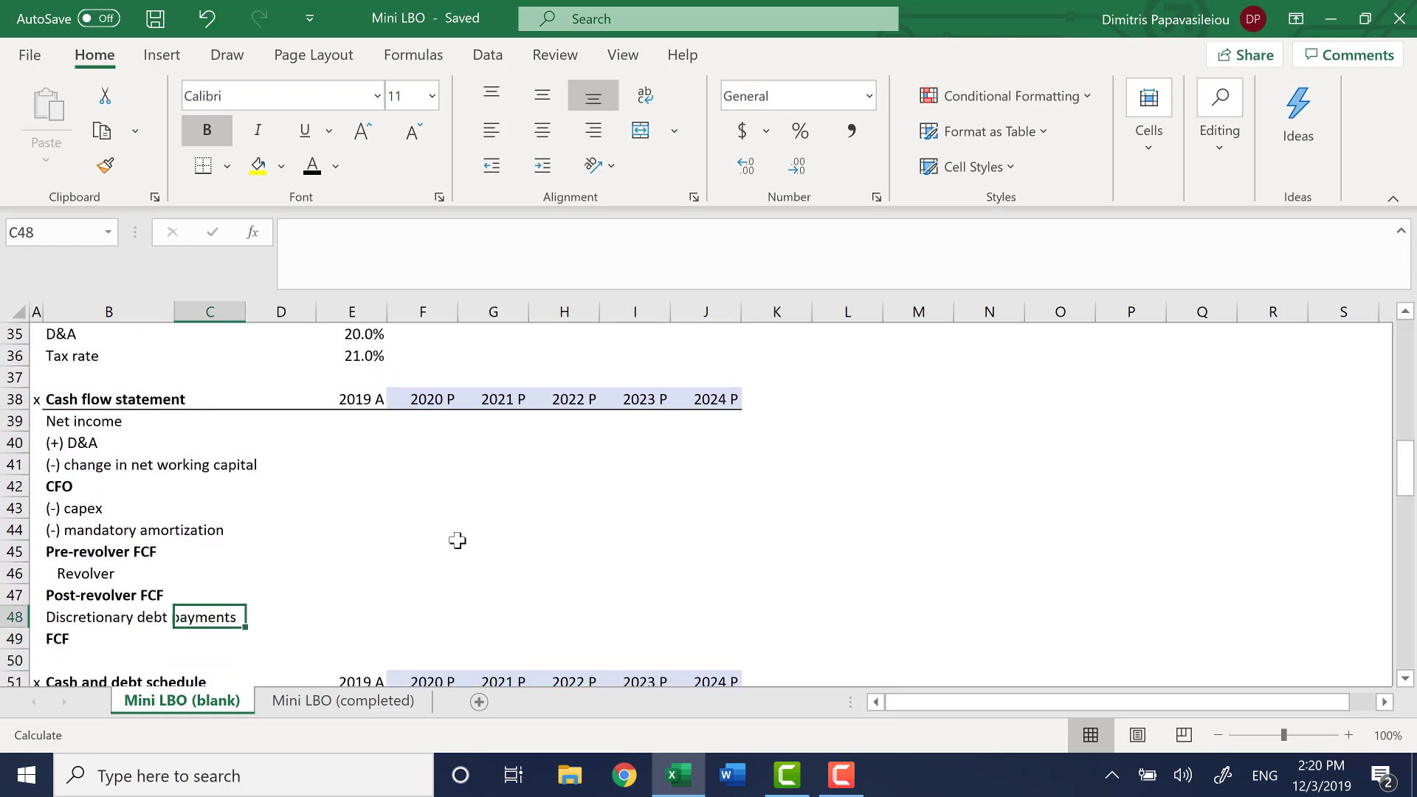
Examine the empty projection cells of the Cash flow statement, starting from 2020 P net income in F39
key("Right")
key("Right")
key("Up")
key("Up")
key("Up")
key("Up")
key("Up")
key("Up")
key("Up")
key("Up")
key("Up")
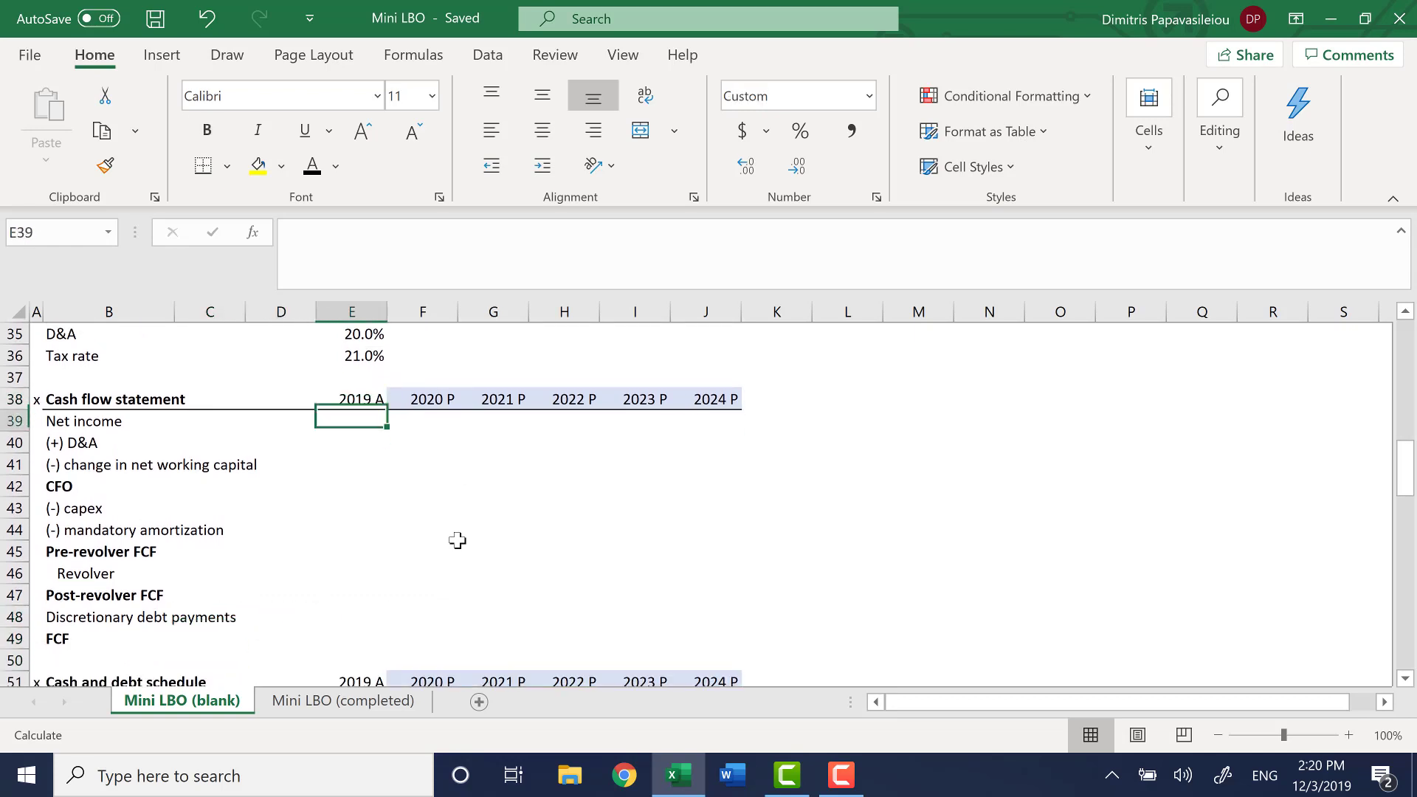
key("Right")
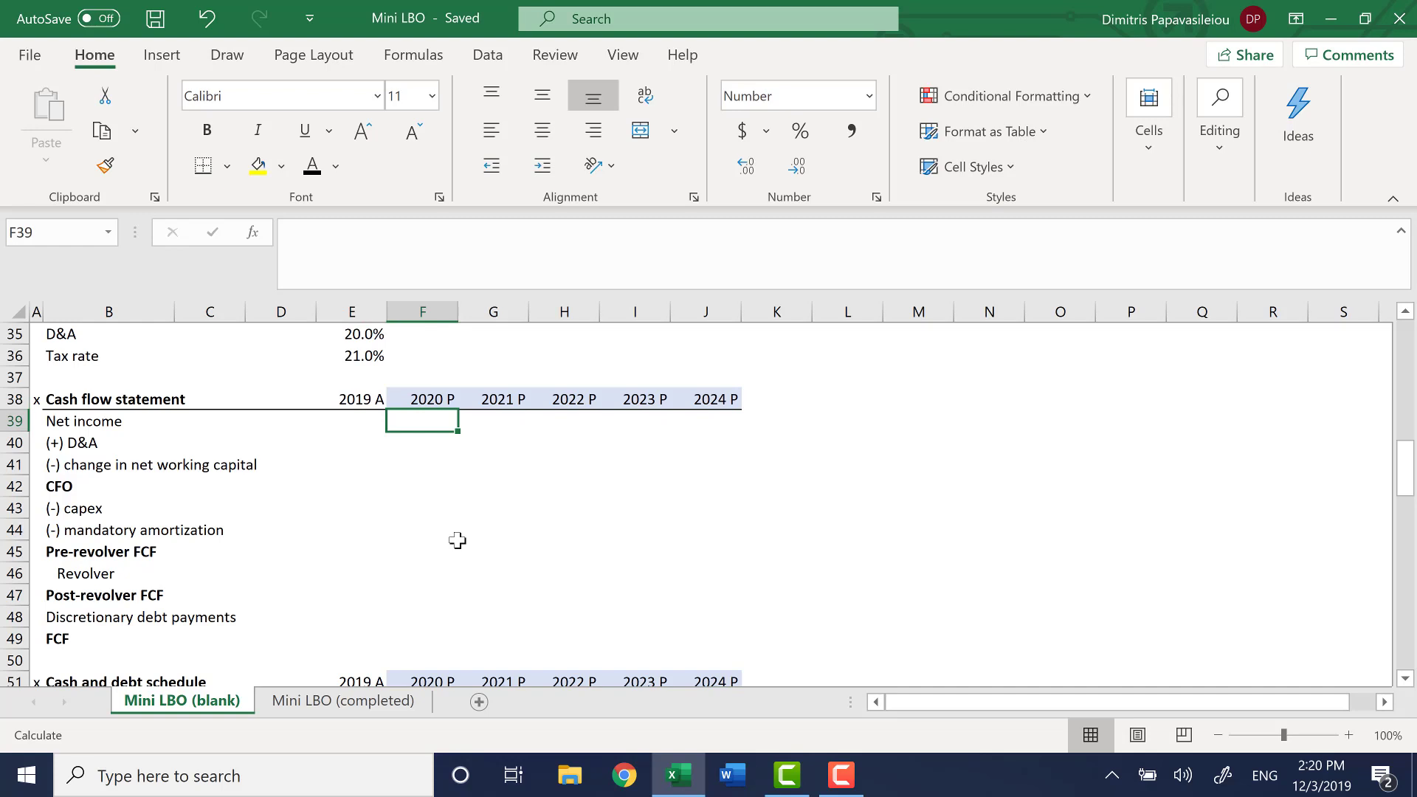
key("shift+Right")
key("shift+Right")
key("shift+Right")
key("shift+Right")
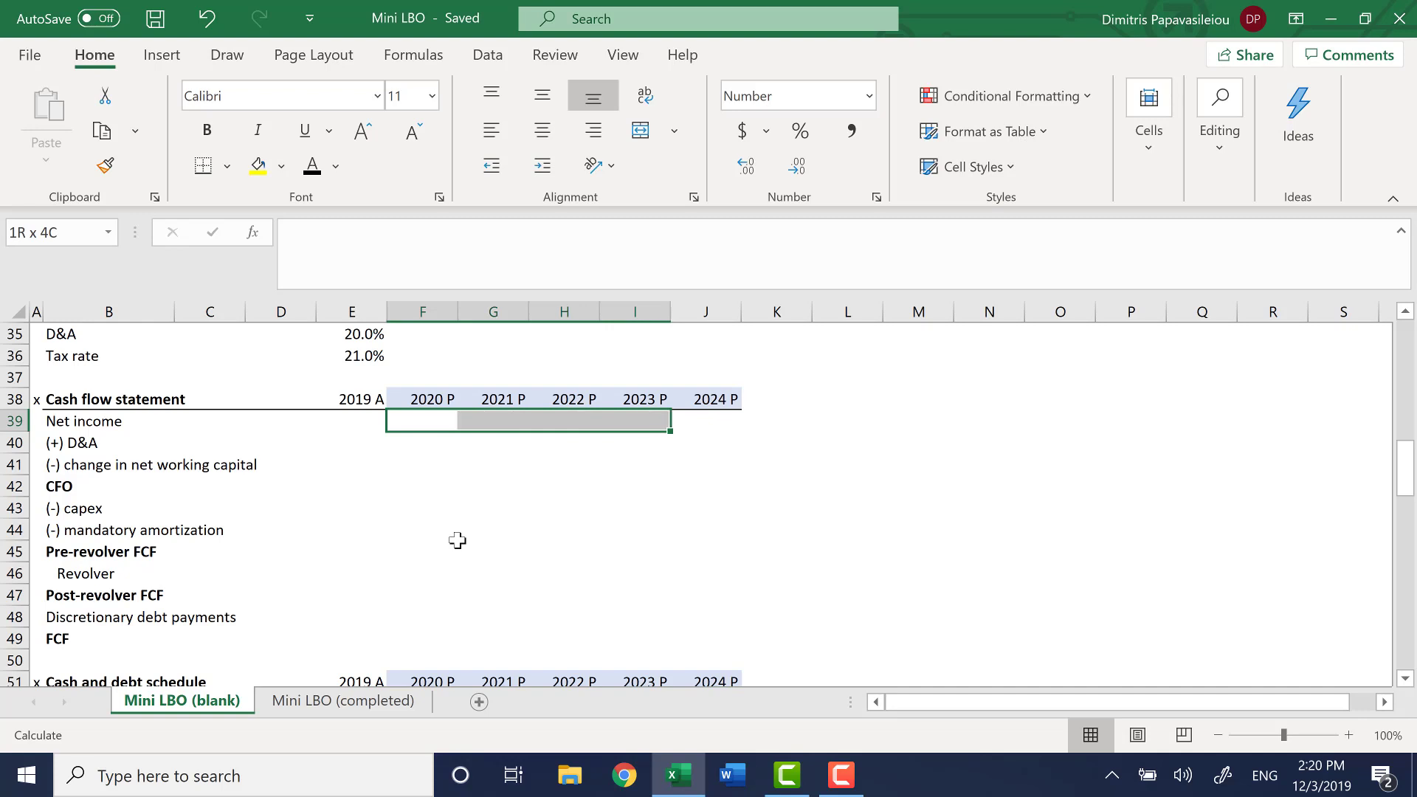
key("shift+Down")
key("shift+Down")
Move on to the Cash and debt schedule and inspect the 2020 P Libor input in F53
key("Down")
key("Down")
key("Down")
key("Down")
key("Down")
key("Down")
key("Down")
key("Down")
key("Down")
key("Down")
key("Down")
key("Down")
key("Down")
key("Down")
key("Down")
key("Down")
key("Down")
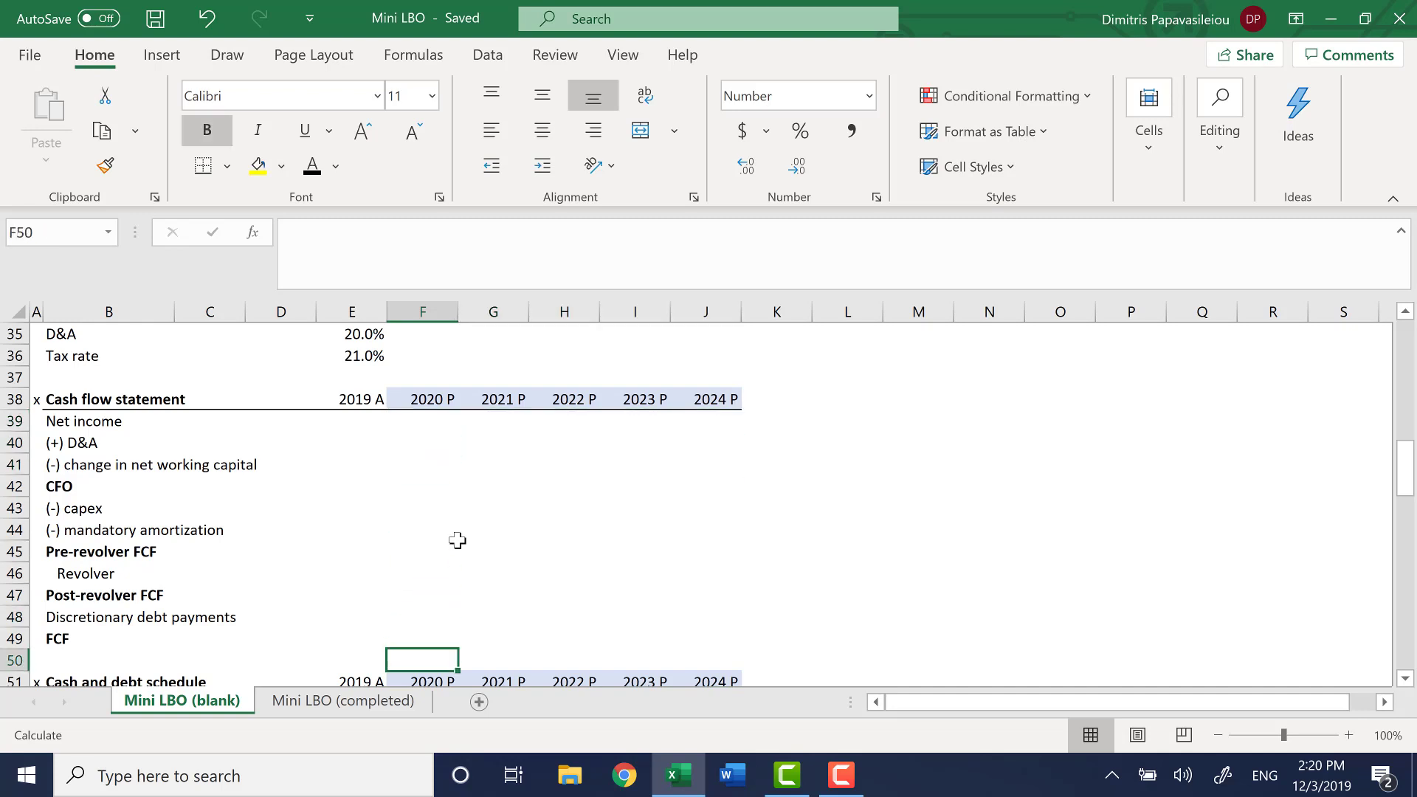
key("Down")
key("Down")
key("Down")
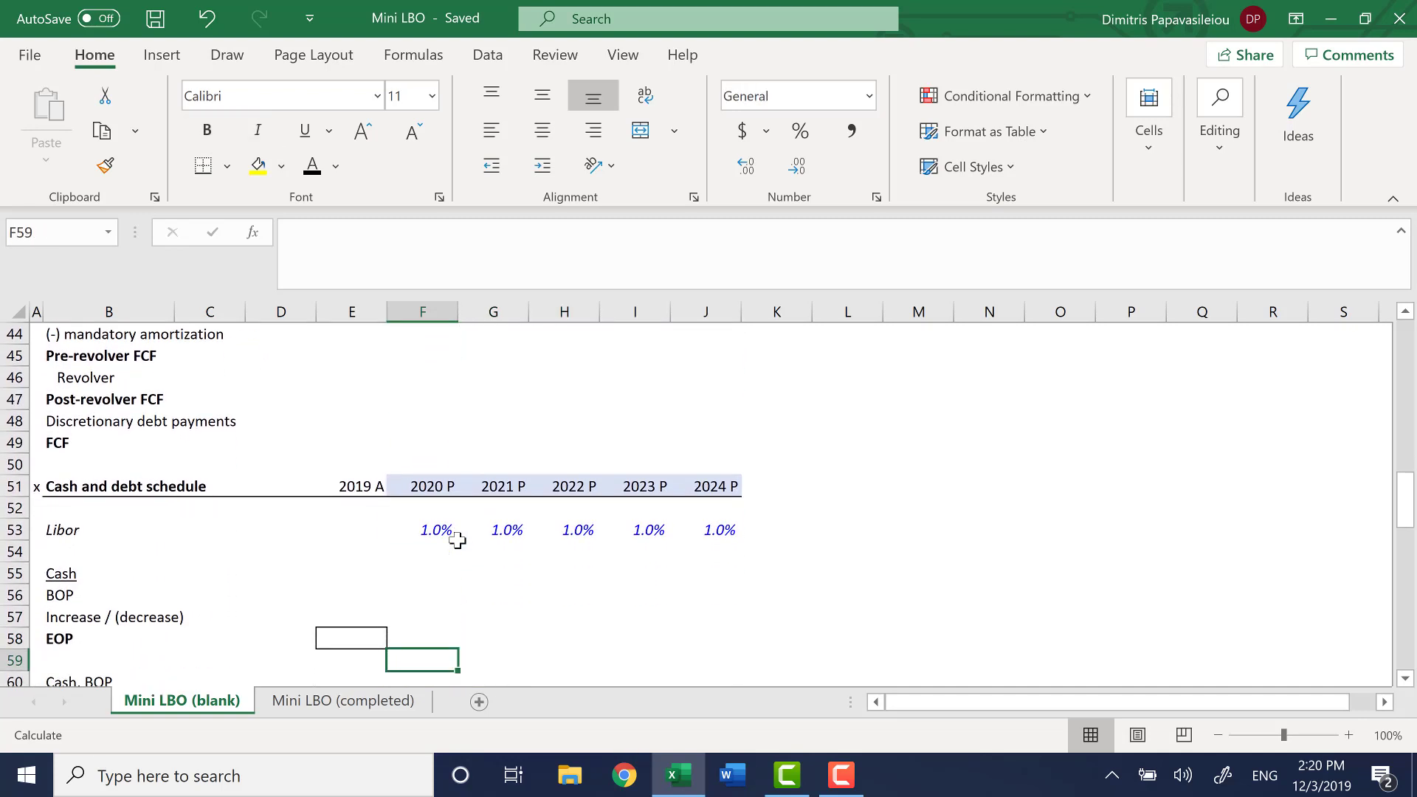
key("Up")
key("Up")
key("Up")
key("Up")
key("Up")
key("Up")
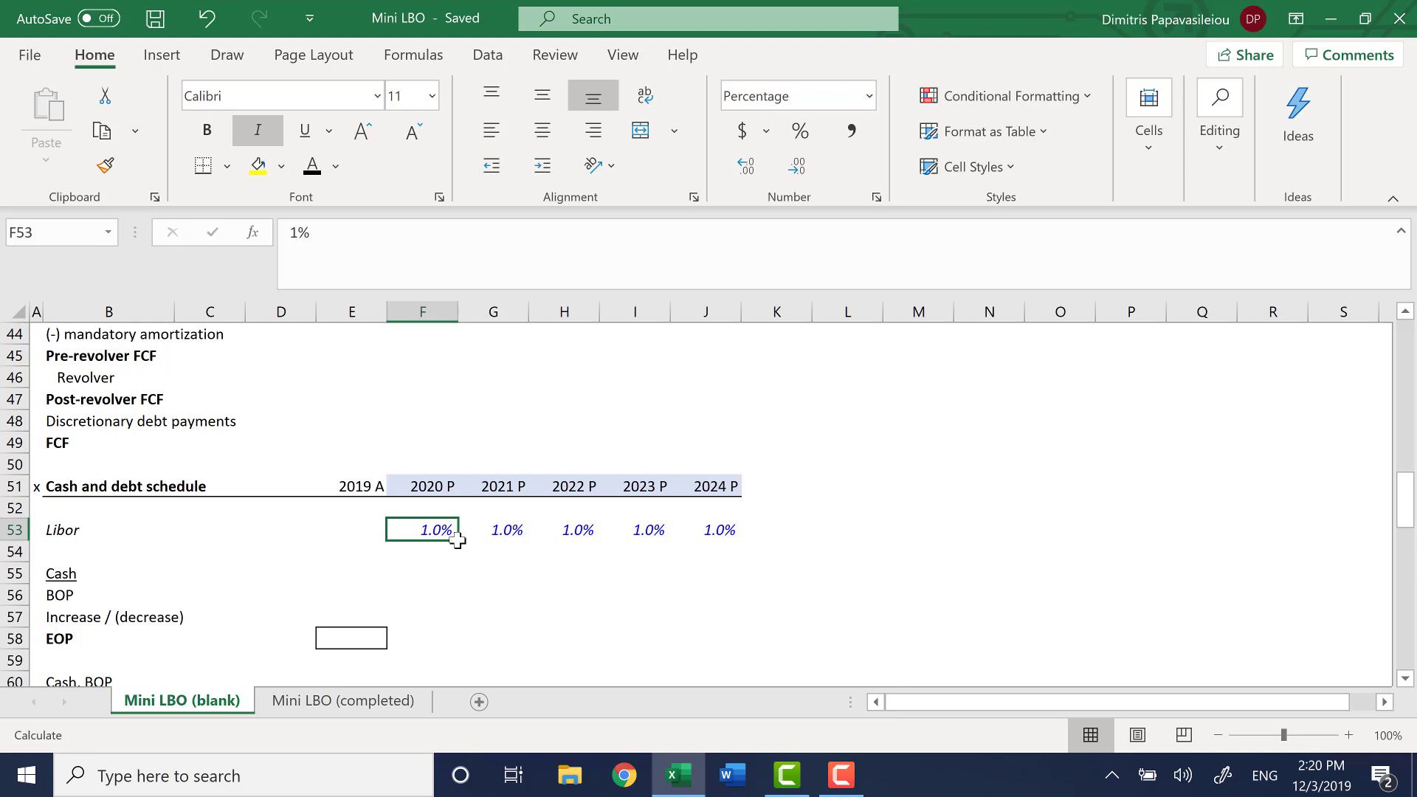
Look over the Cash block and the revolver cash flow rows, down through the RFC spread and interest rows
key("Down")
key("Down")
key("Down")
key("Down")
key("Down")
key("Down")
key("Down")
key("Down")
key("Down")
key("Down")
key("Down")
key("Down")
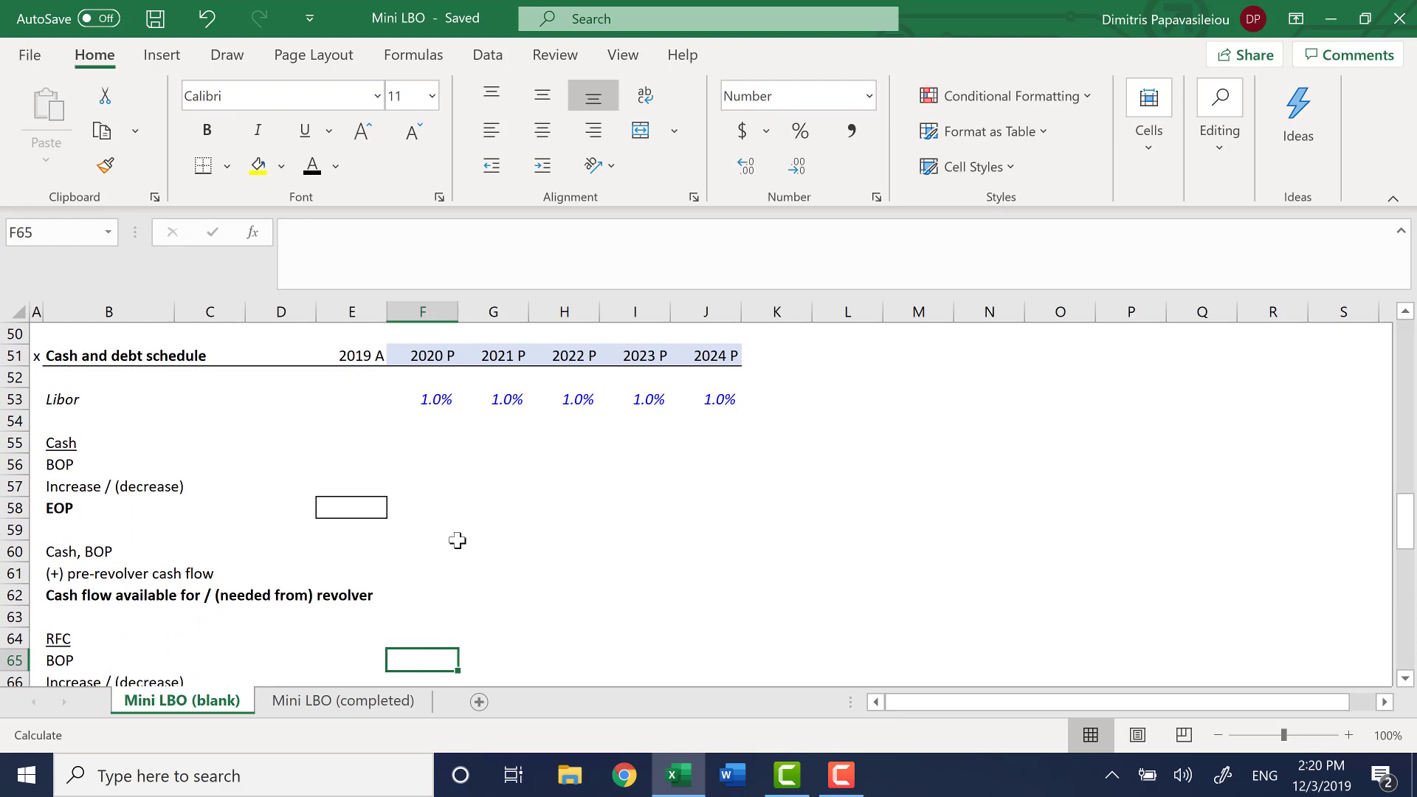
key("Down")
key("Down")
key("Down")
key("Down")
key("Down")
key("Down")
key("Down")
key("Down")
key("Down")
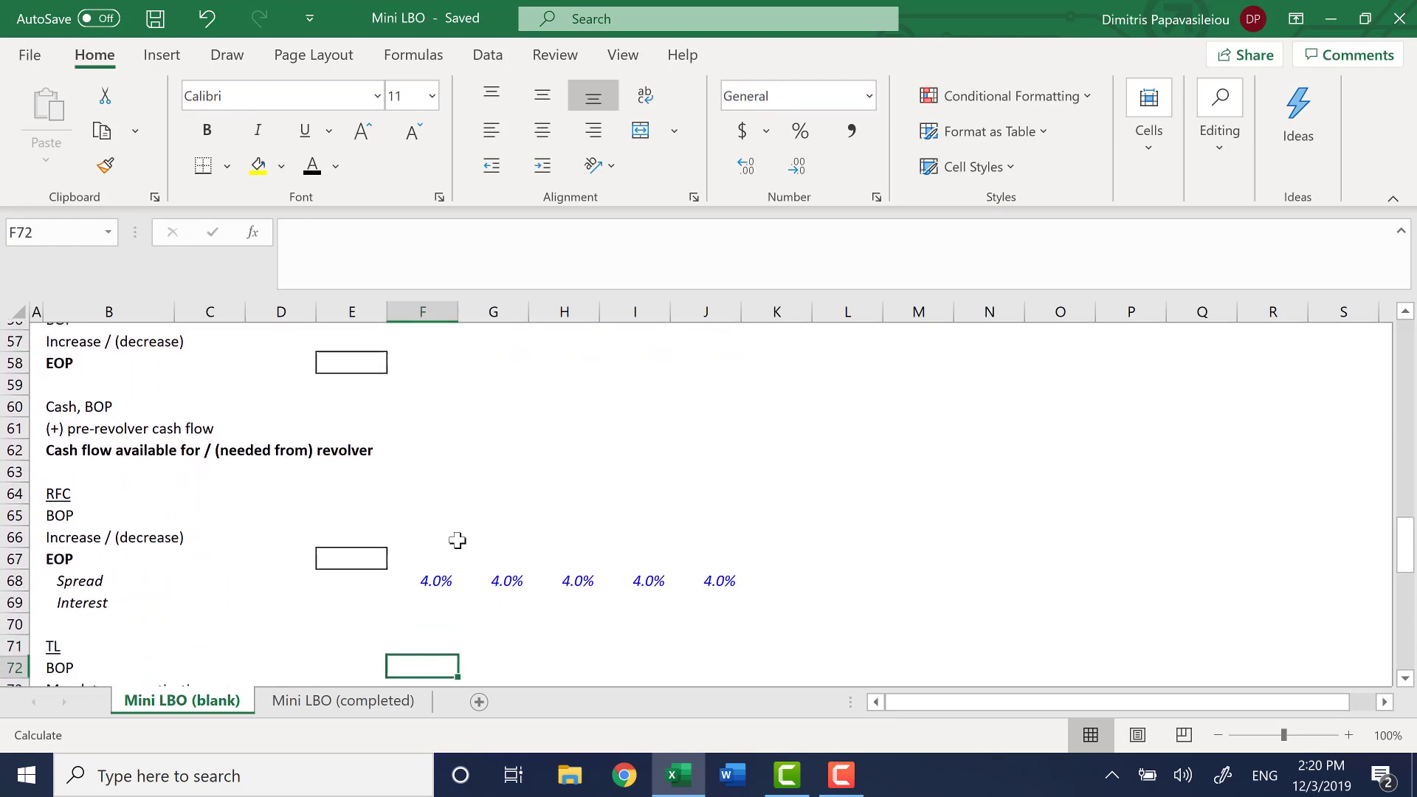
key("Down")
key("Up")
key("Up")
key("Up")
key("Up")
key("Up")
key("Up")
key("Up")
key("Up")
key("Up")
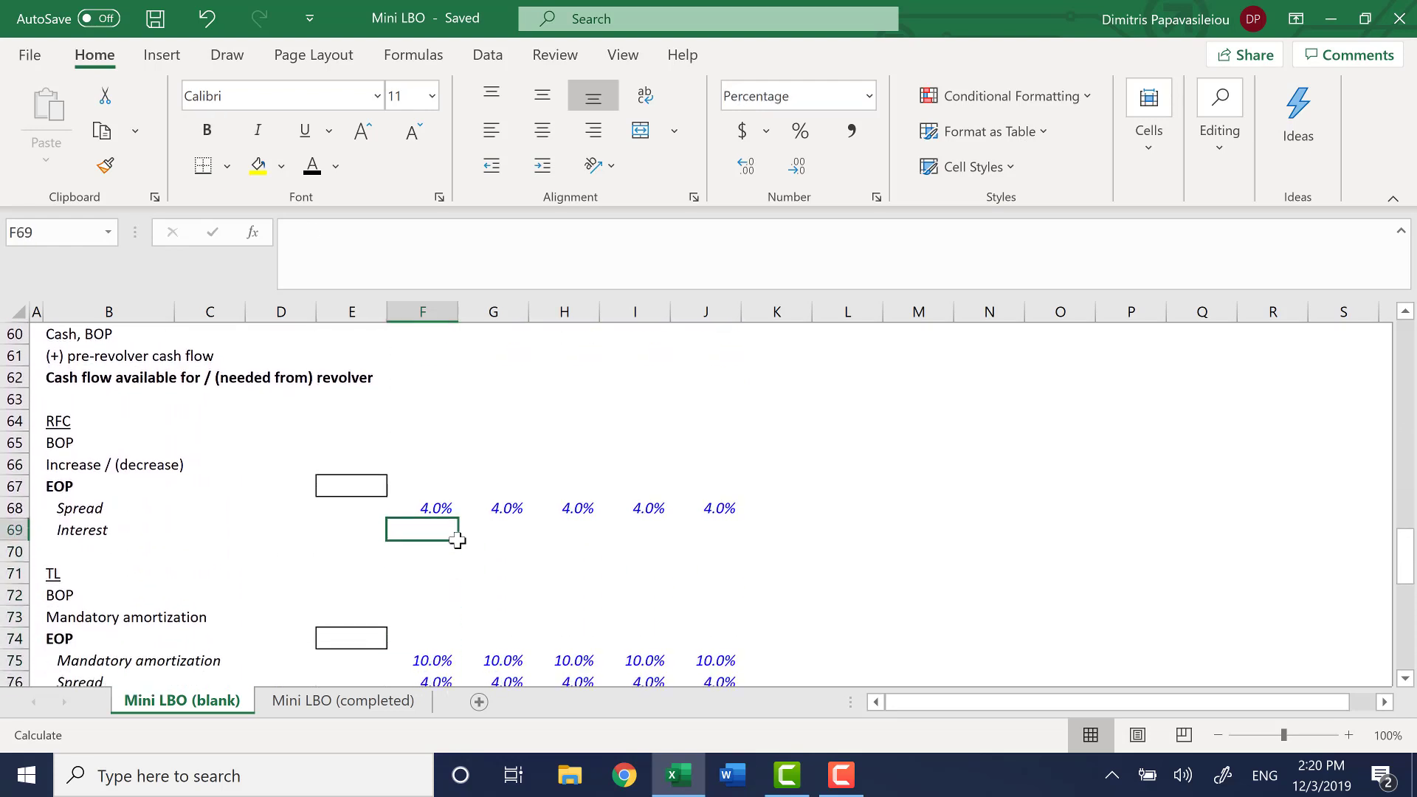
Examine the RFC block's row labels, from its heading through BOP to Increase / (decrease)
key("Up")
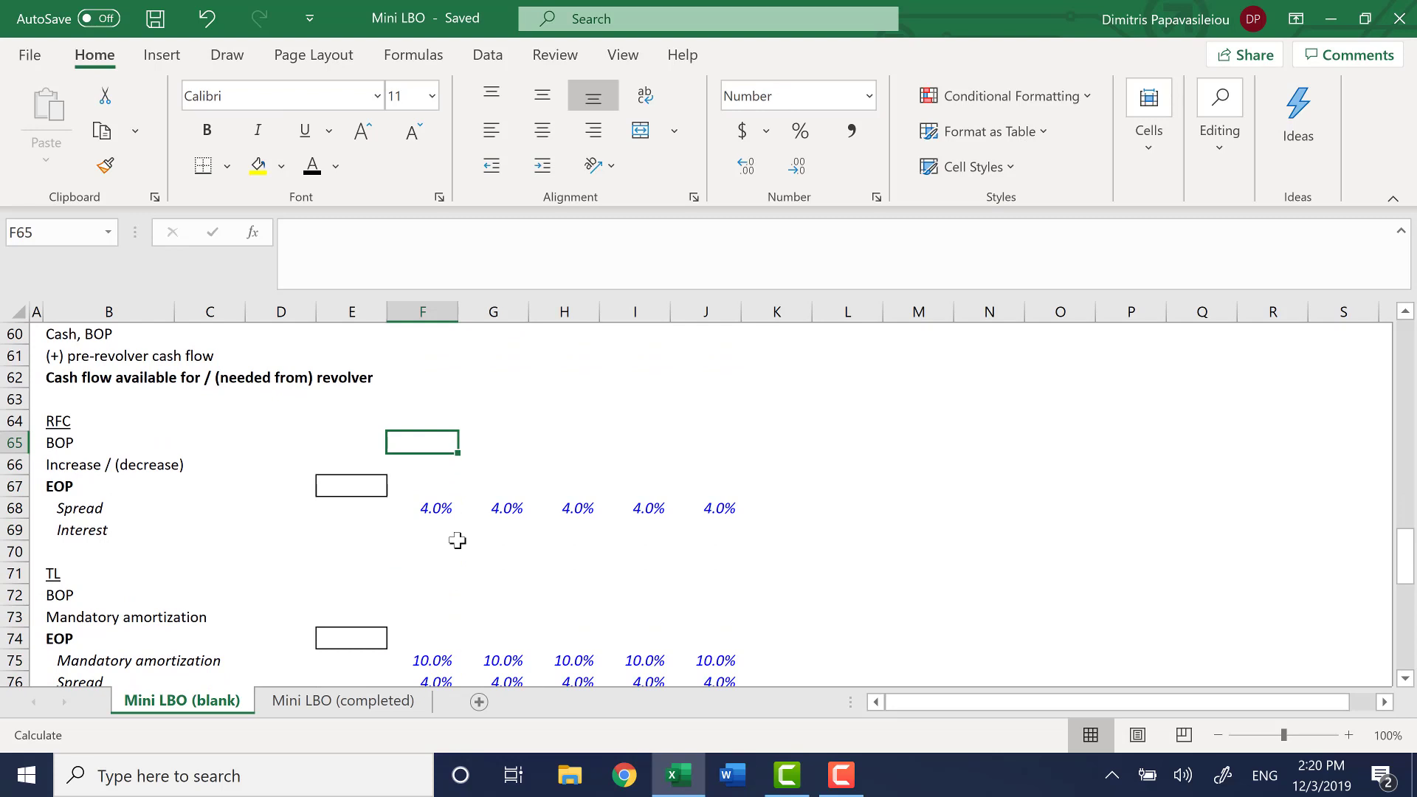
key("Left")
key("Left")
key("Left")
key("Left")
key("Up")
key("Down")
key("Down")
key("Down")
key("Down")
key("Down")
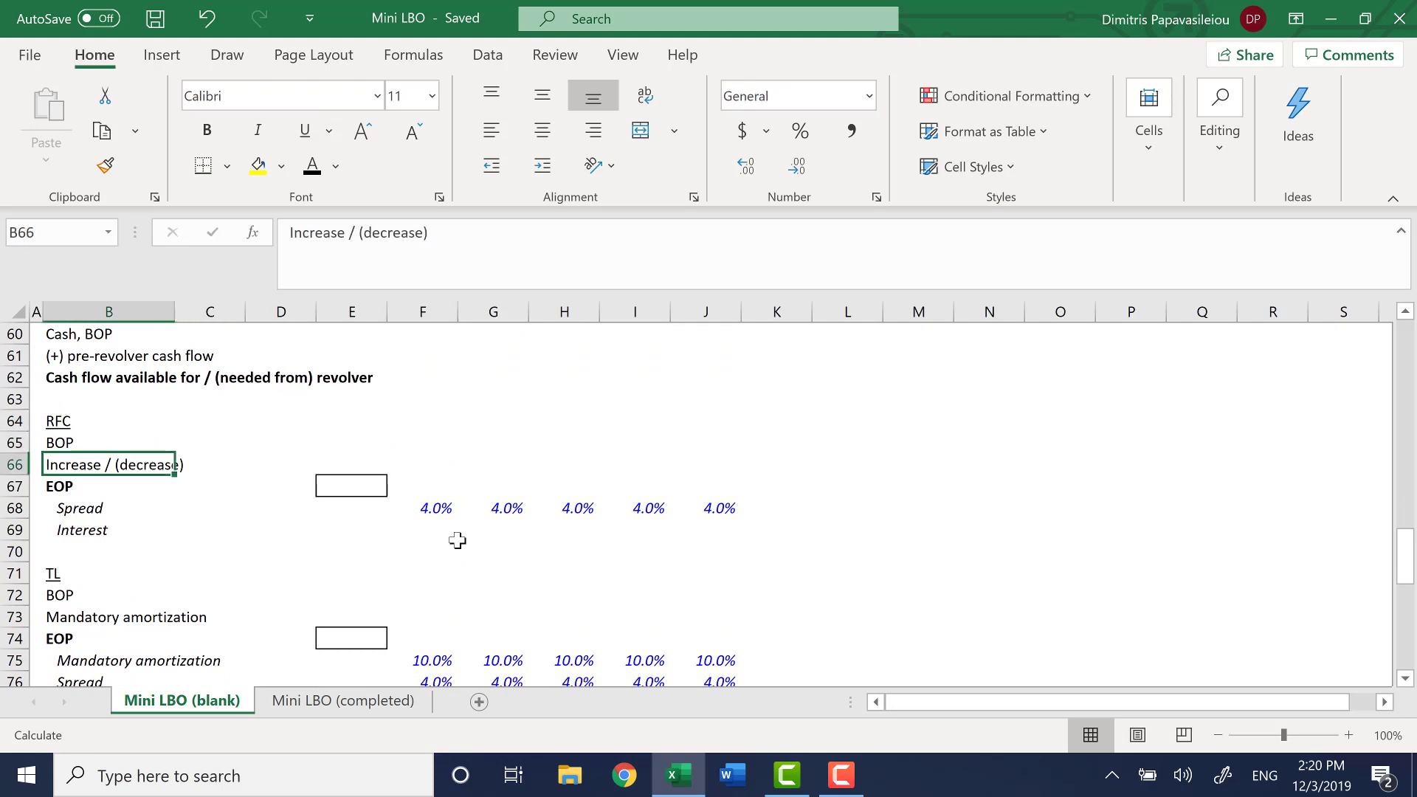
Look through the TL block, including mandatory amortization, spread and interest, and on to the Senior note heading
key("Down")
key("Down")
key("Down")
key("Down")
key("Down")
key("Down")
key("Down")
key("Down")
key("Down")
key("Down")
key("Down")
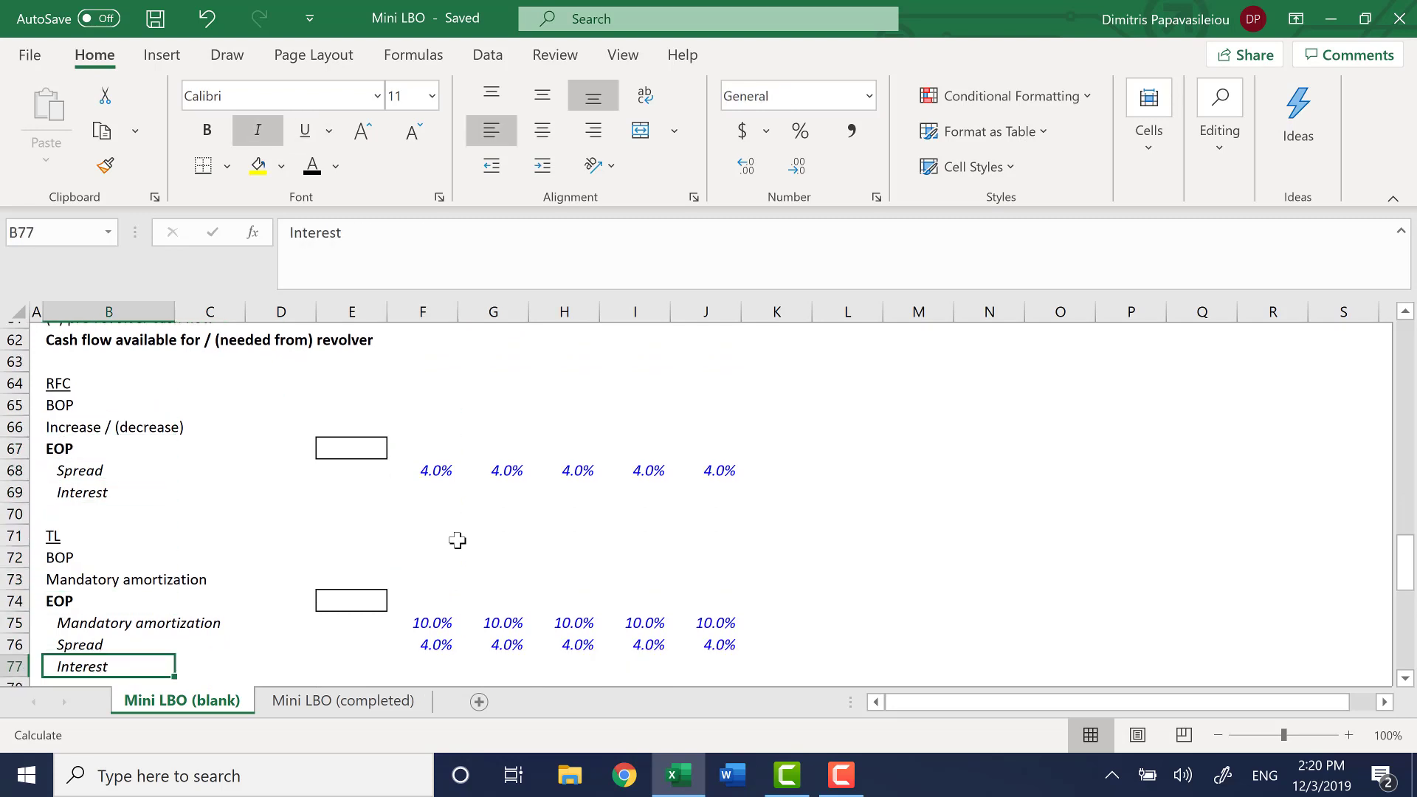
key("Down")
key("Down")
key("Down")
key("Down")
key("Up")
key("Up")
key("Up")
key("Up")
key("Up")
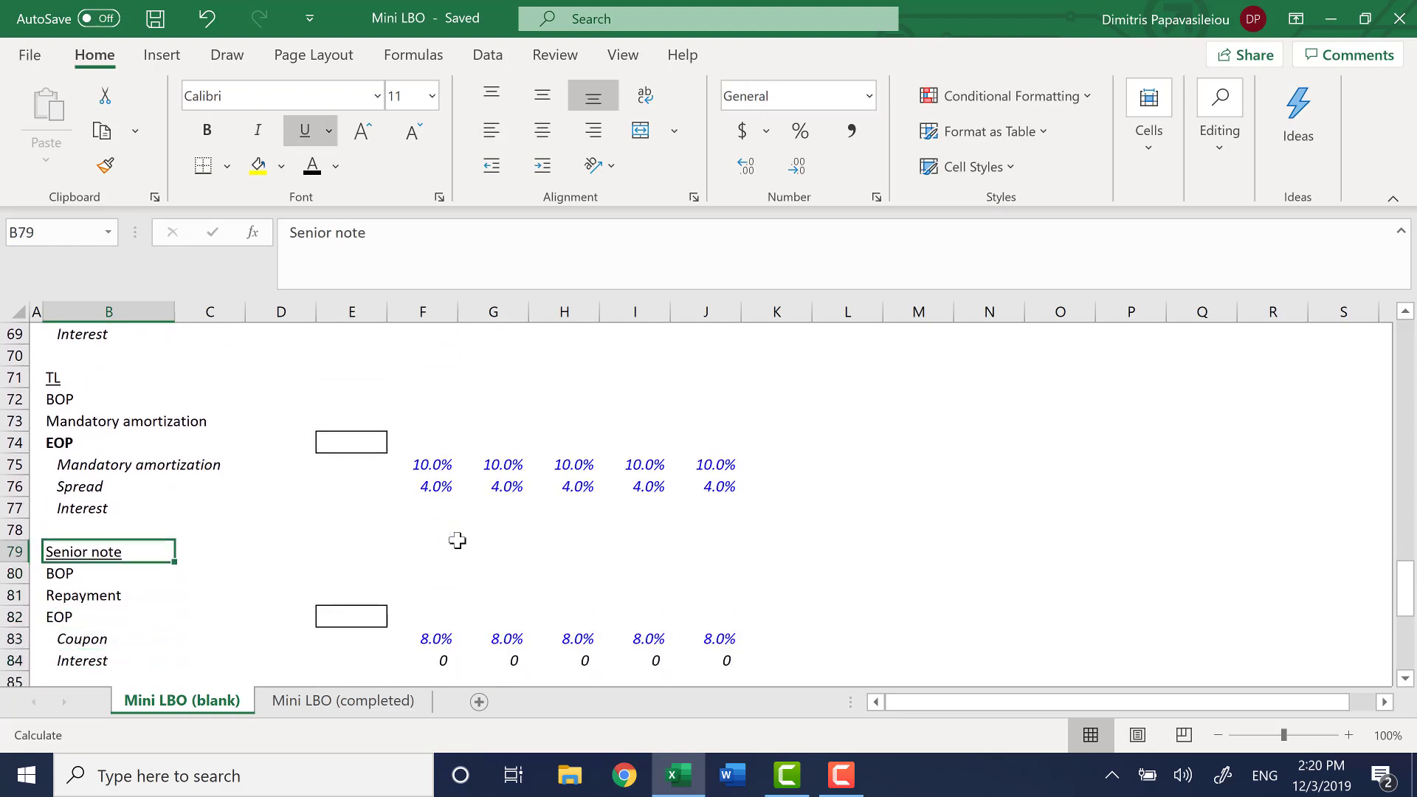
Go past the Senior note block and highlight the Total interest row across the projection years
key("Down")
key("Down")
key("Down")
key("Down")
key("Down")
key("Down")
key("Down")
key("Down")
key("Down")
key("Down")
key("Down")
key("Down")
key("Down")
key("Down")
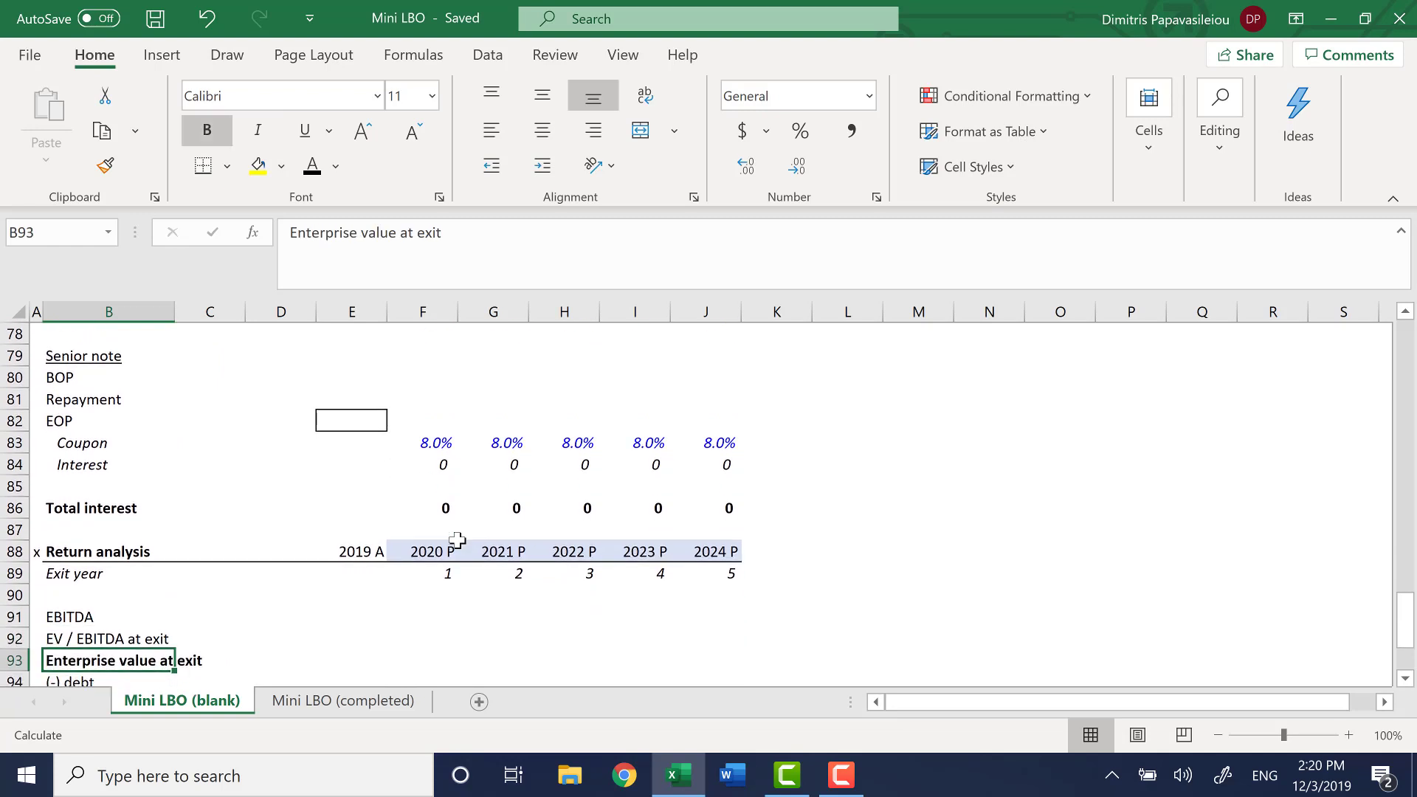
key("Up")
key("Up")
key("Up")
key("Up")
key("Up")
key("Up")
key("Up")
key("ctrl+shift+Right")
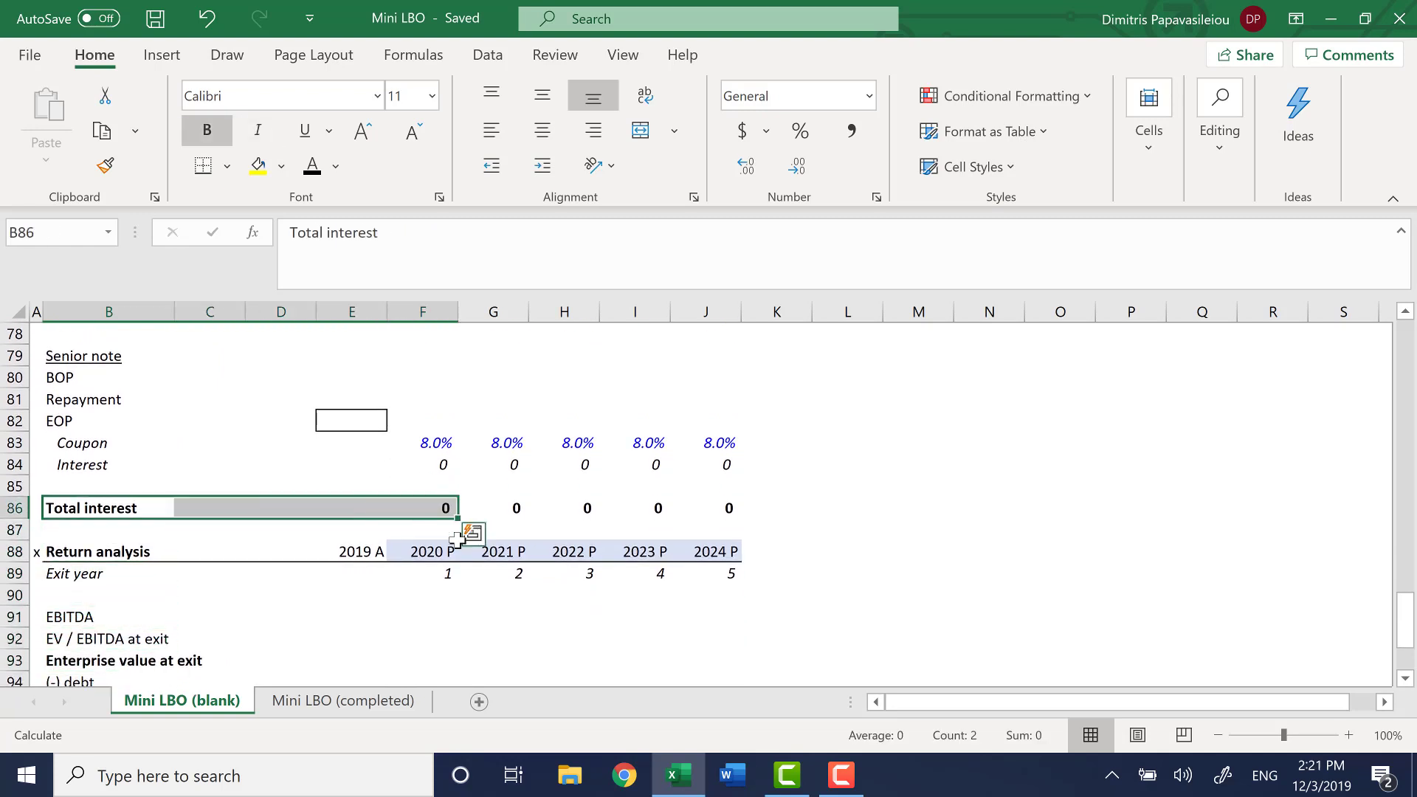
key("ctrl+shift+Right")
Look through the Return analysis section, from exit year through enterprise and equity value to IRR and MOIC
key("Down")
key("Down")
key("Down")
key("Down")
key("Down")
key("Down")
key("Down")
key("Down")
key("Down")
key("Down")
key("Down")
key("Down")
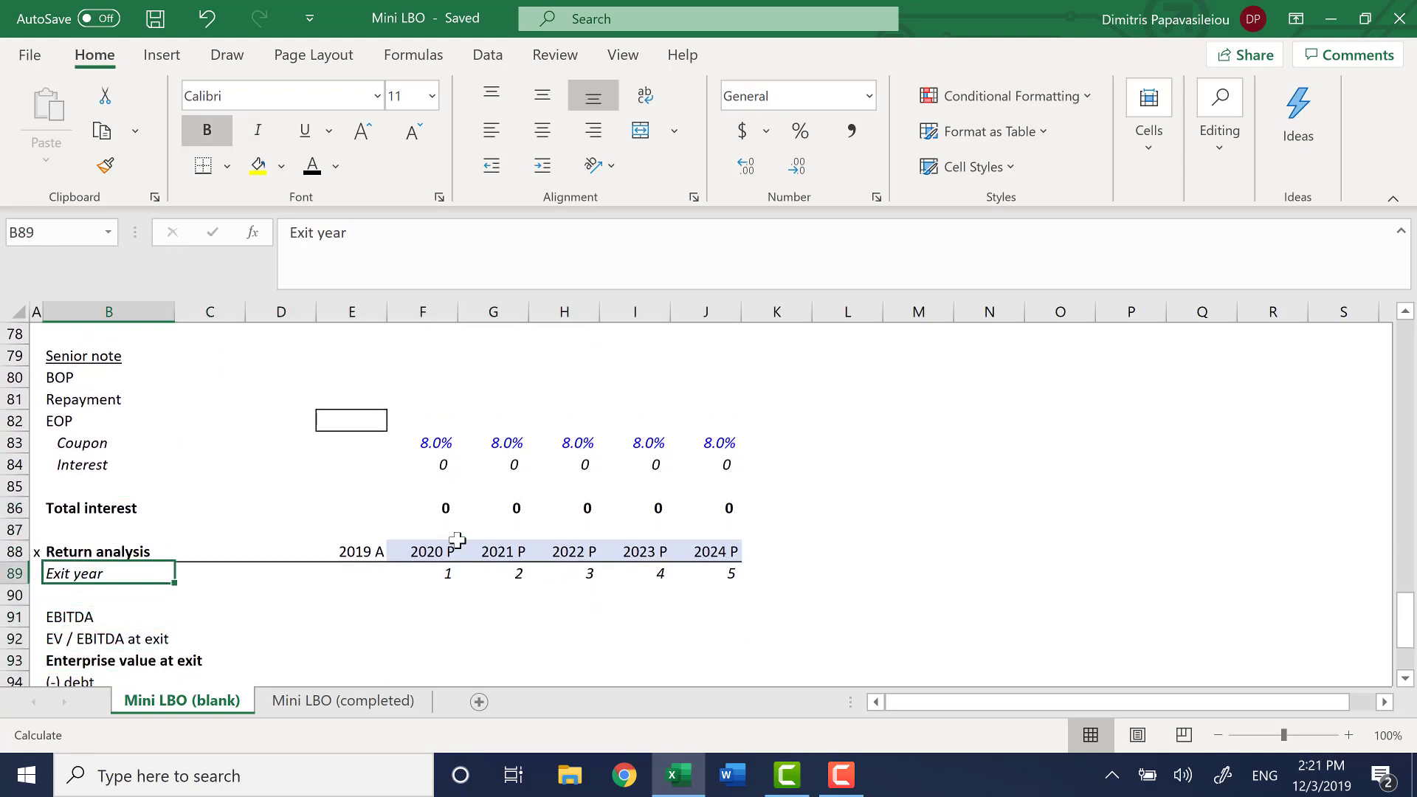
key("Down")
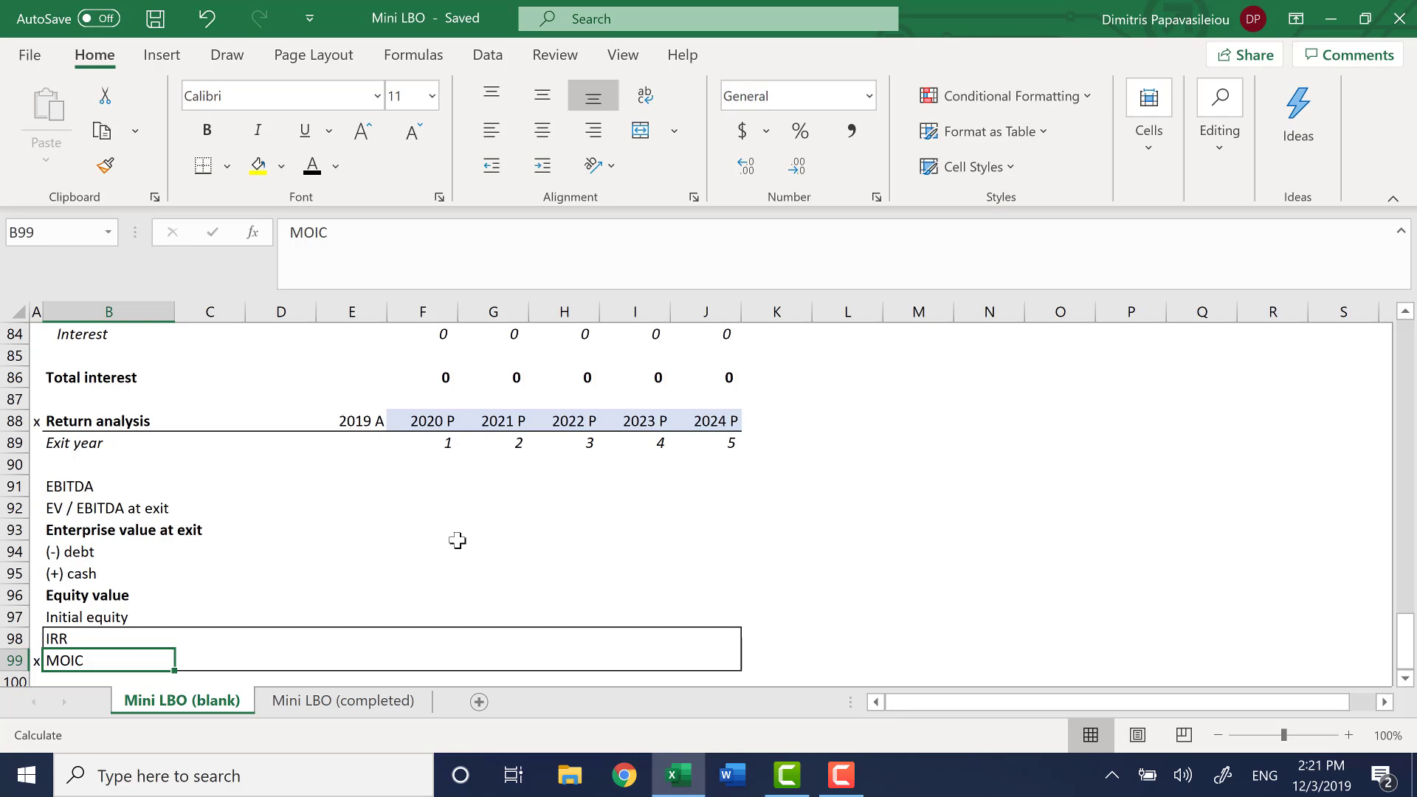
Return to the top of the blank sheet and go to the Equity buyout row under Uses
key("Left")
key("ctrl+Up")
key("ctrl+Up")
key("ctrl+Up")
key("ctrl+Up")
key("ctrl+Up")
key("ctrl+Up")
key("ctrl+Up")
key("ctrl+Up")
key("ctrl+Up")
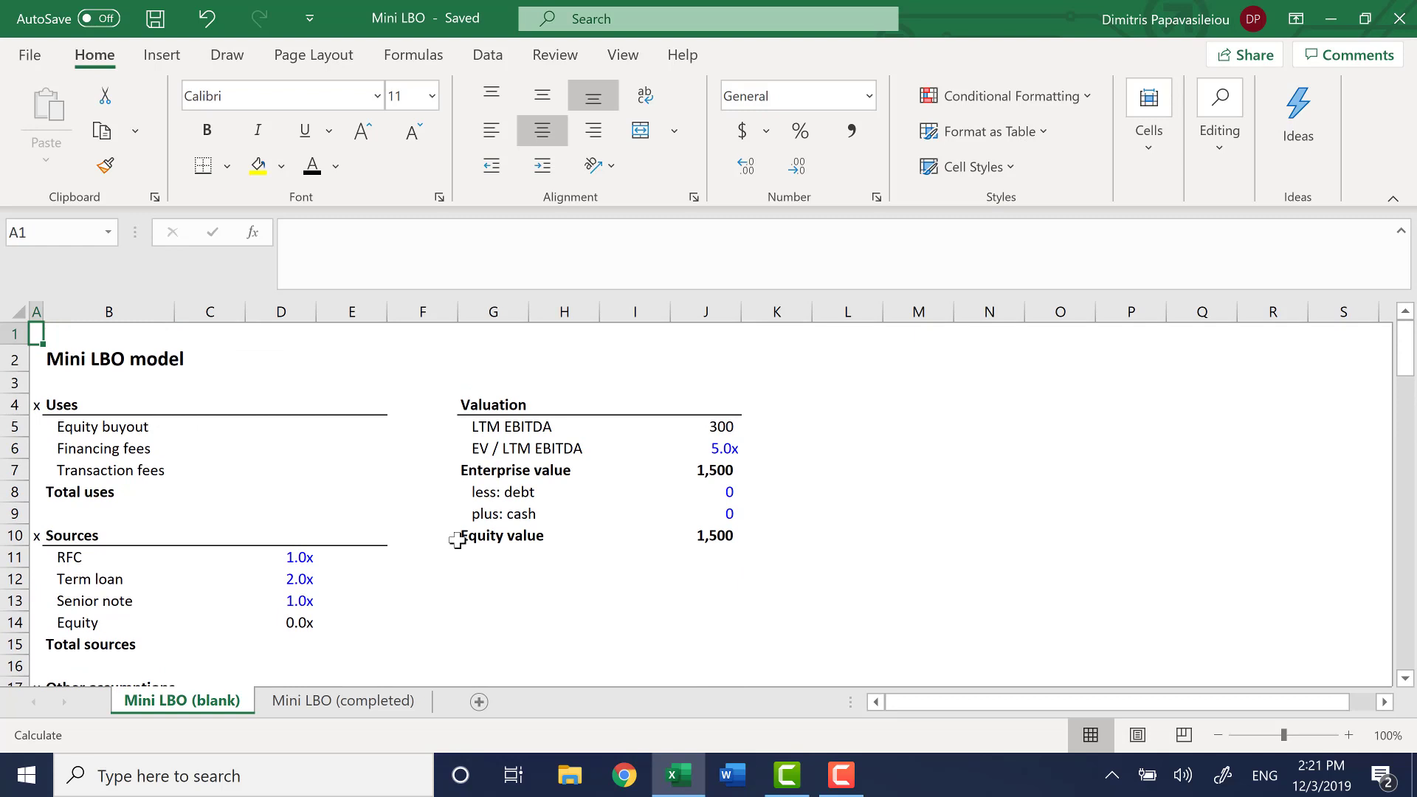
key("Down")
key("Down")
key("Down")
key("Right")
key("Down")
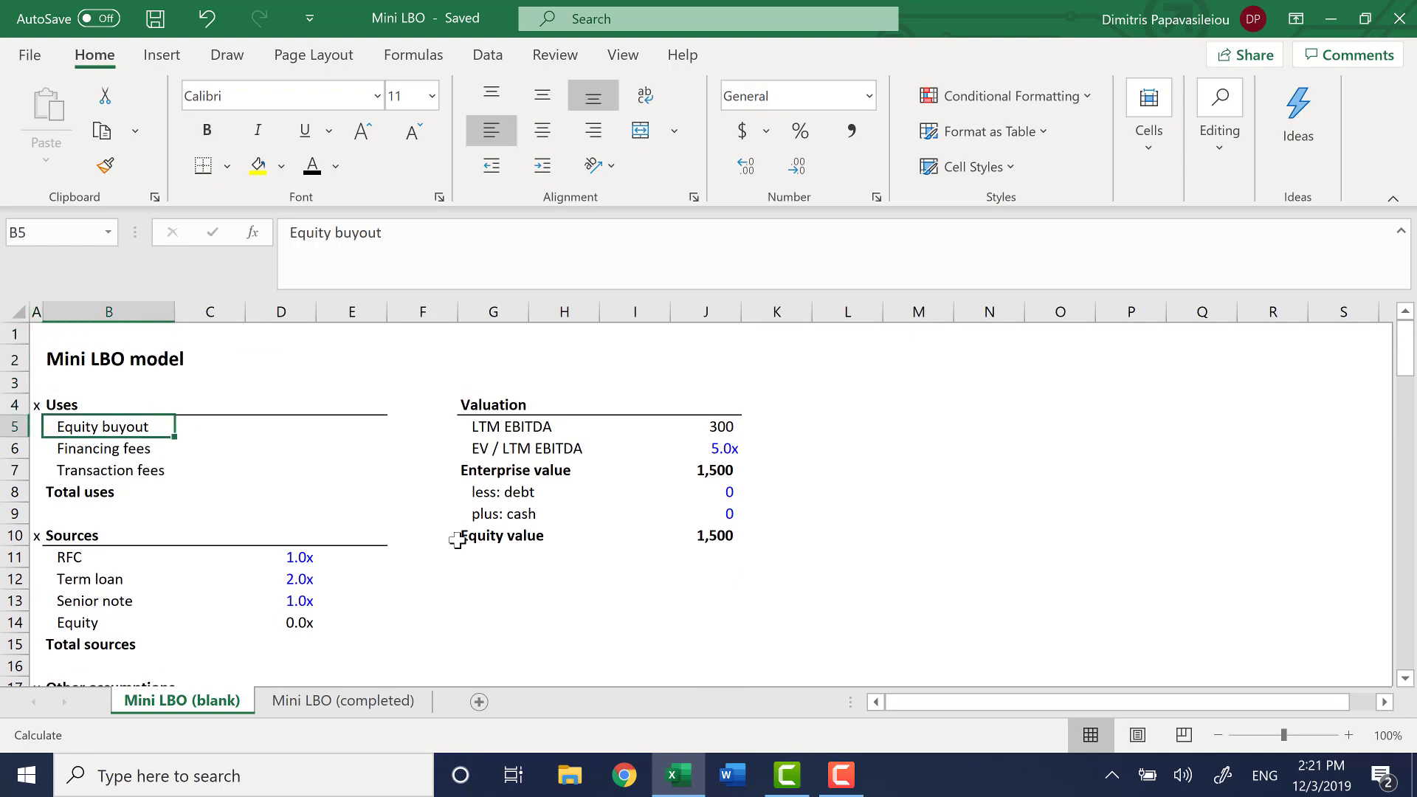
Inspect the LTM EBITDA formula in J5 of the Valuation block
key("Right")
key("Right")
key("Right")
key("Right")
key("Right")
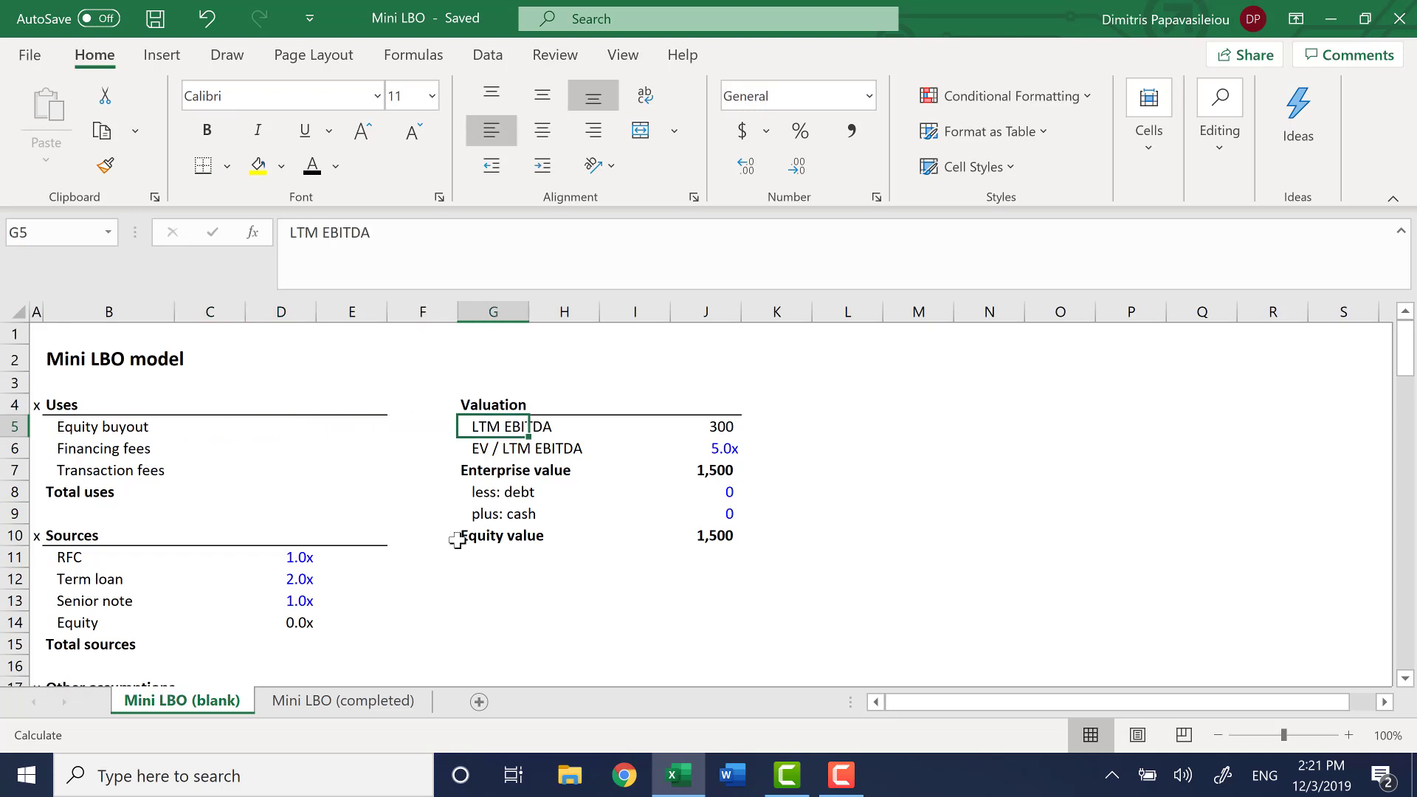
key("Right")
key("Right")
key("Right")
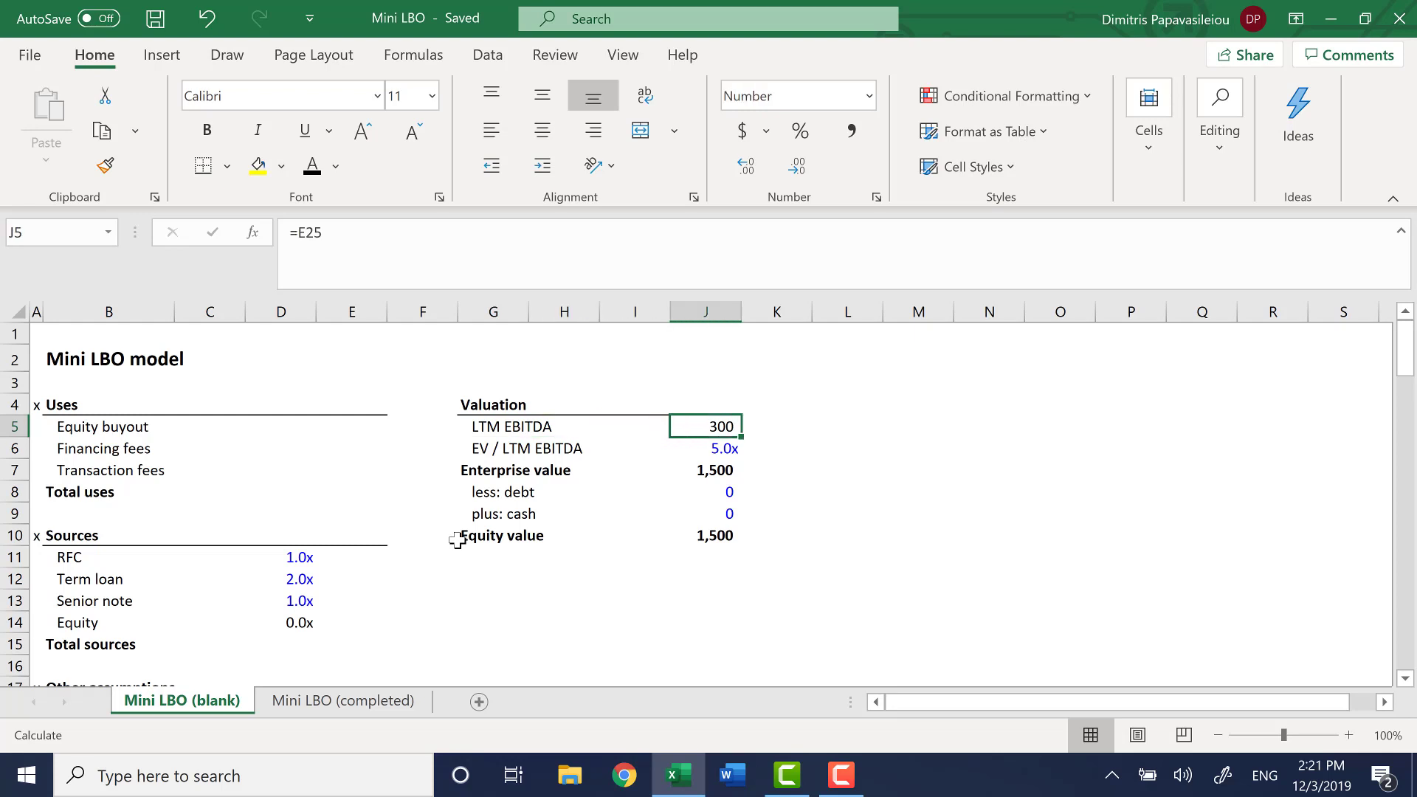
Trace the LTM EBITDA formula to its source cell E25 in the income statement, and return to J5
key("ctrl+bracketleft")
key("shift+Down")
key("shift+Down")
key("shift+Down")
key("shift+Down")
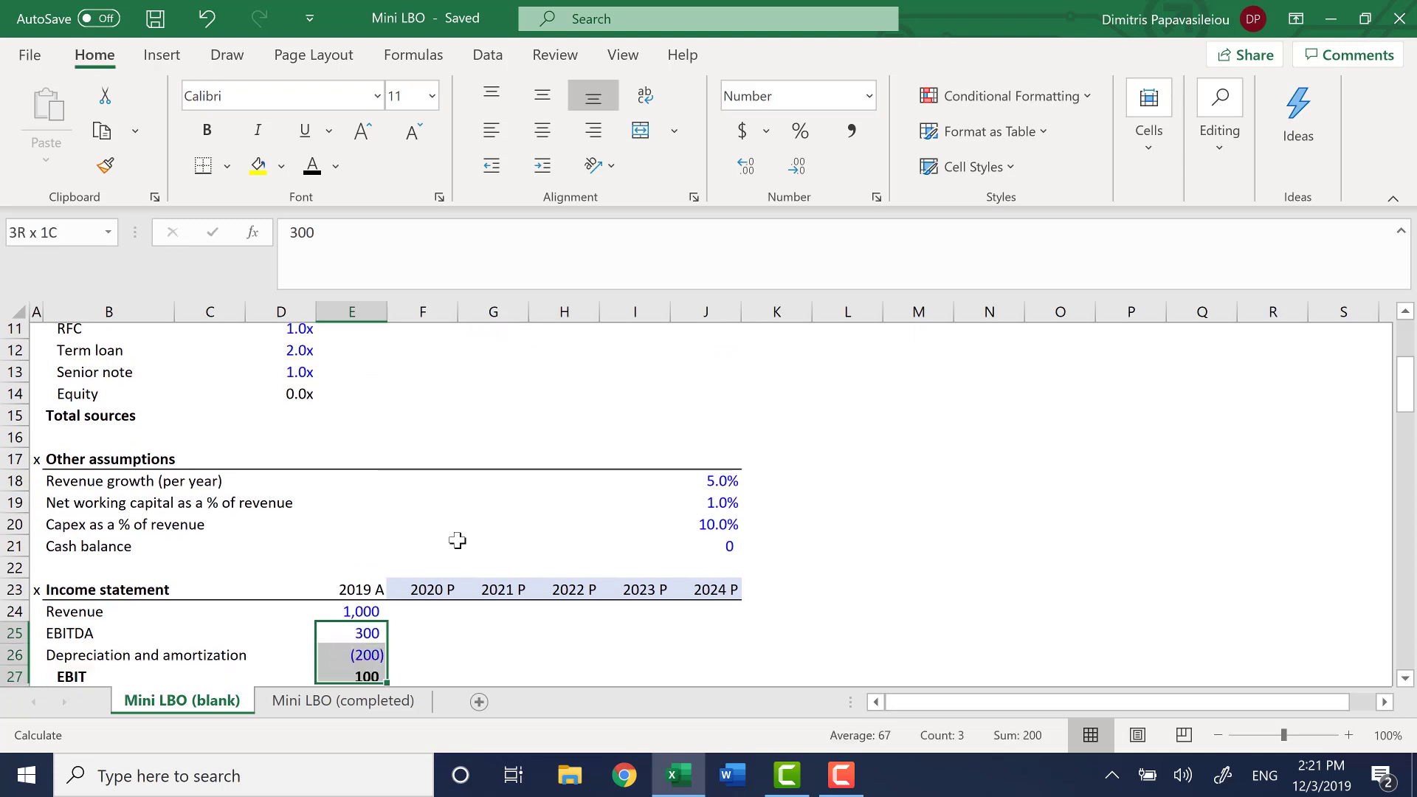
key("shift+Up")
key("shift+Up")
key("shift+Up")
key("shift+Up")
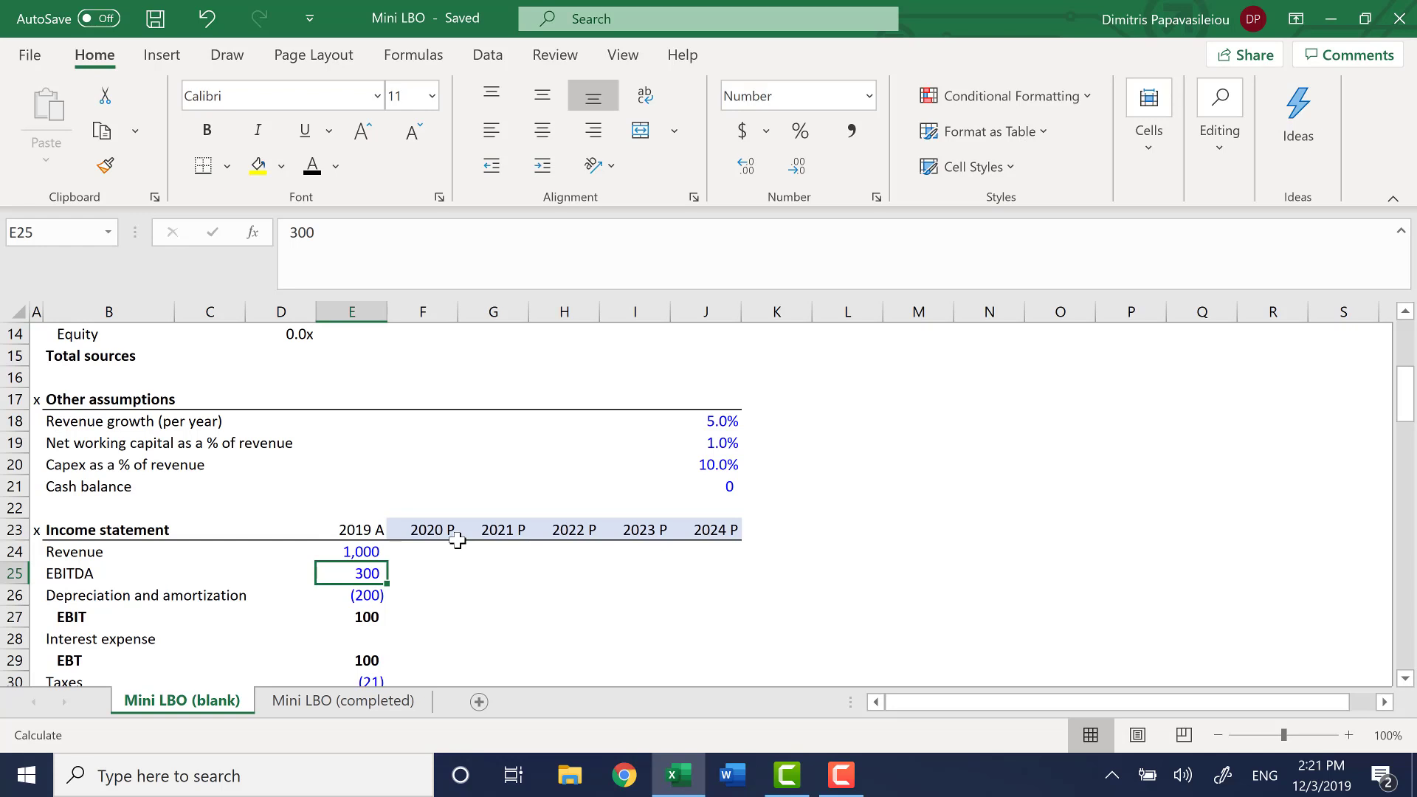
key("ctrl+bracketright")
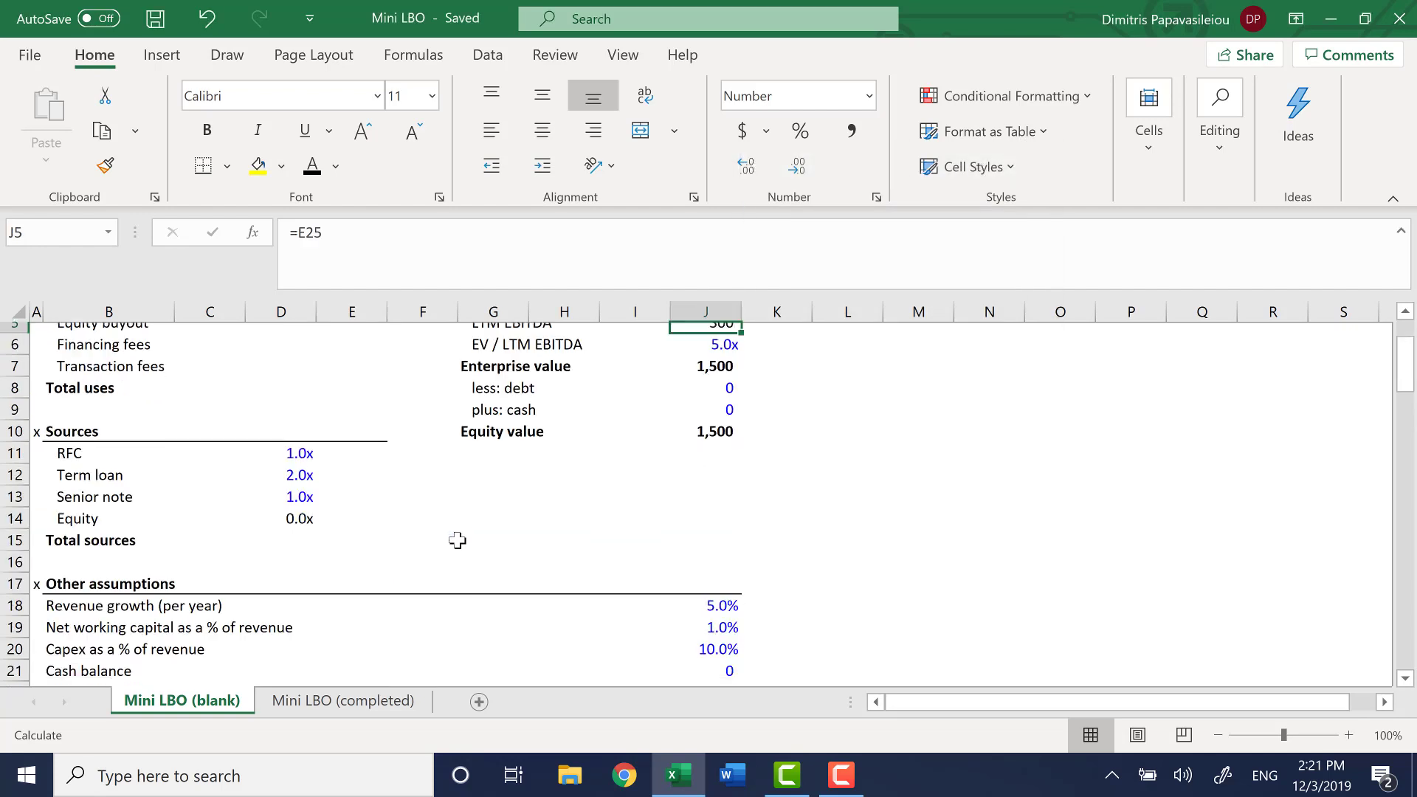
scroll(457, 540, "up", 2)
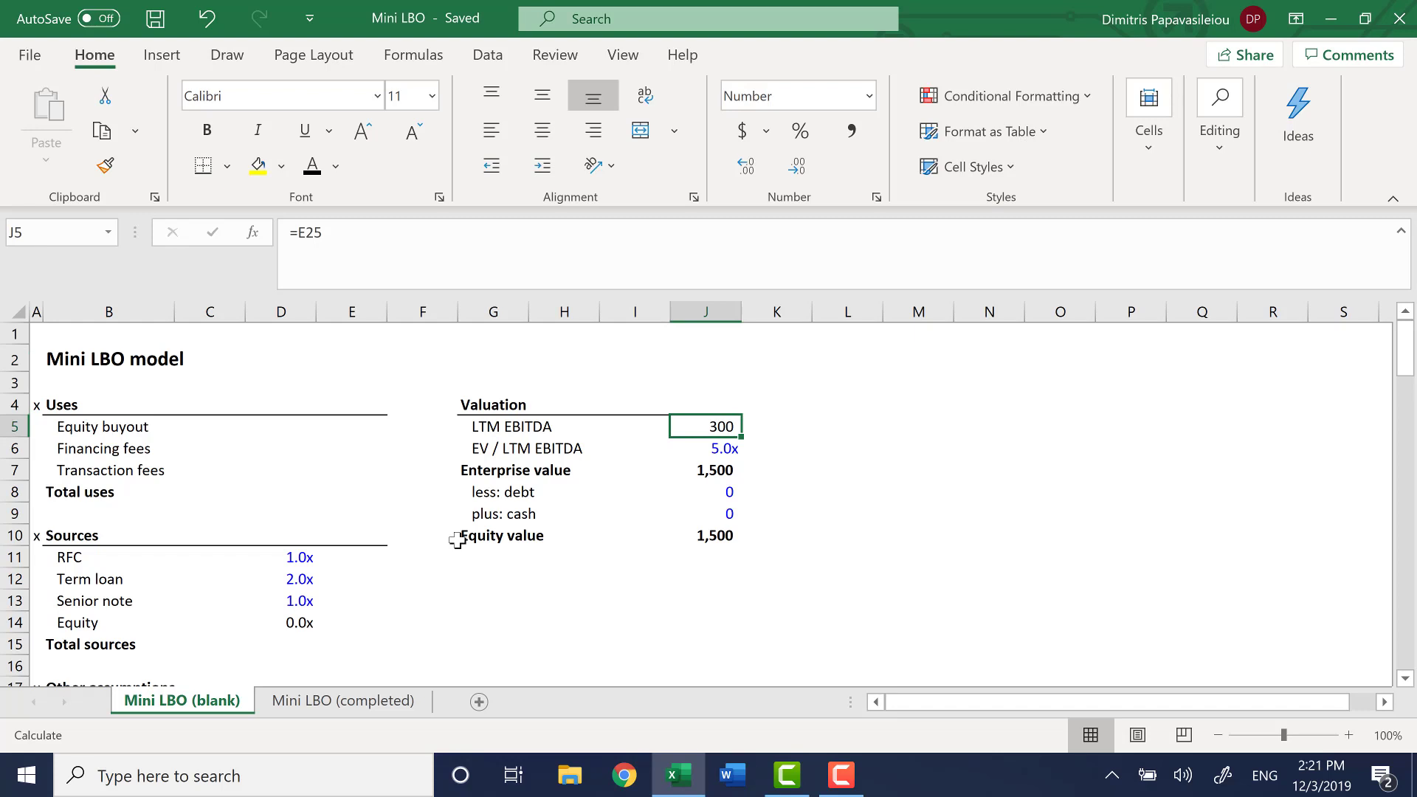
Clear the EV / LTM EBITDA multiple, the debt and cash inputs, and the LTM EBITDA formula from the Valuation block
key("Down")
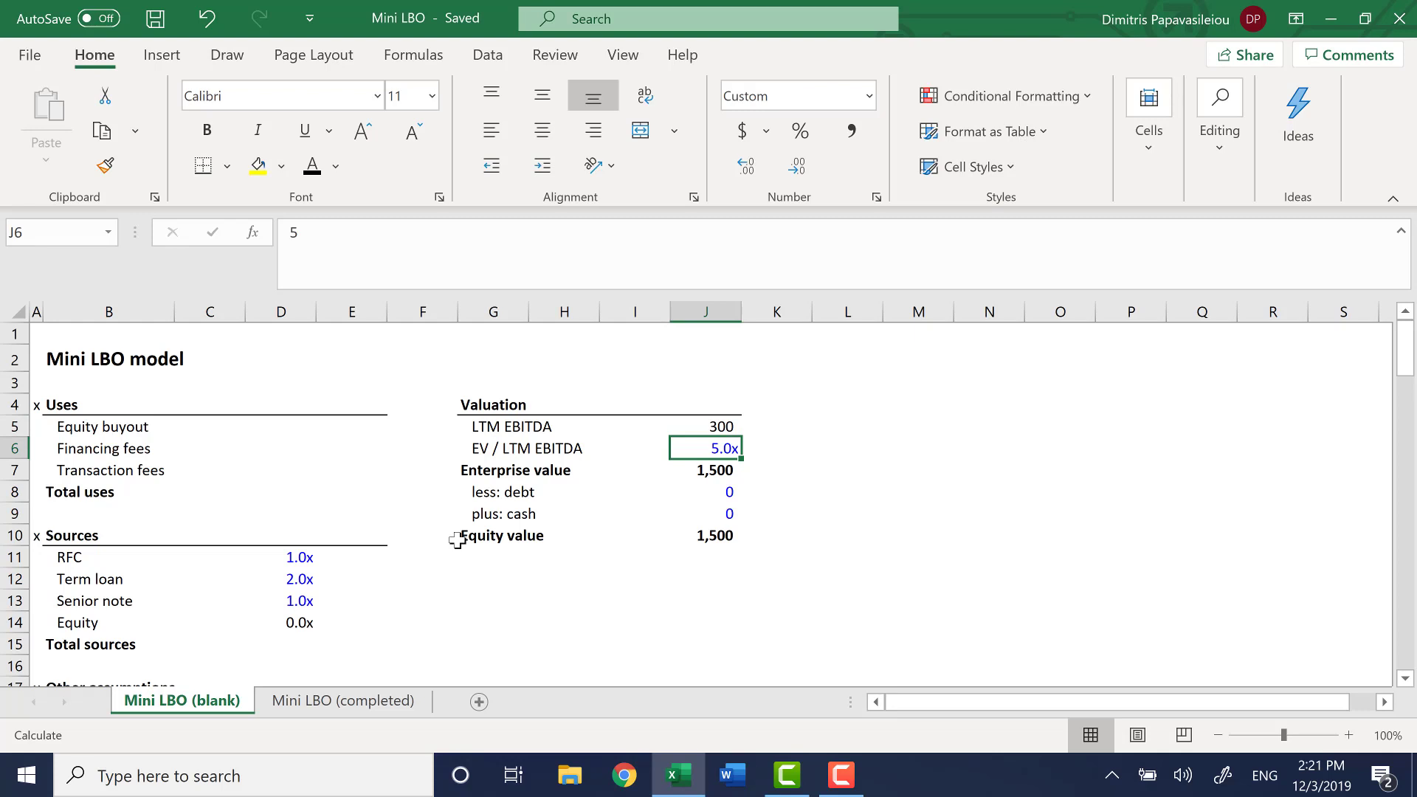
key("Delete")
key("Down")
key("Down")
key("shift+Down")
key("Delete")
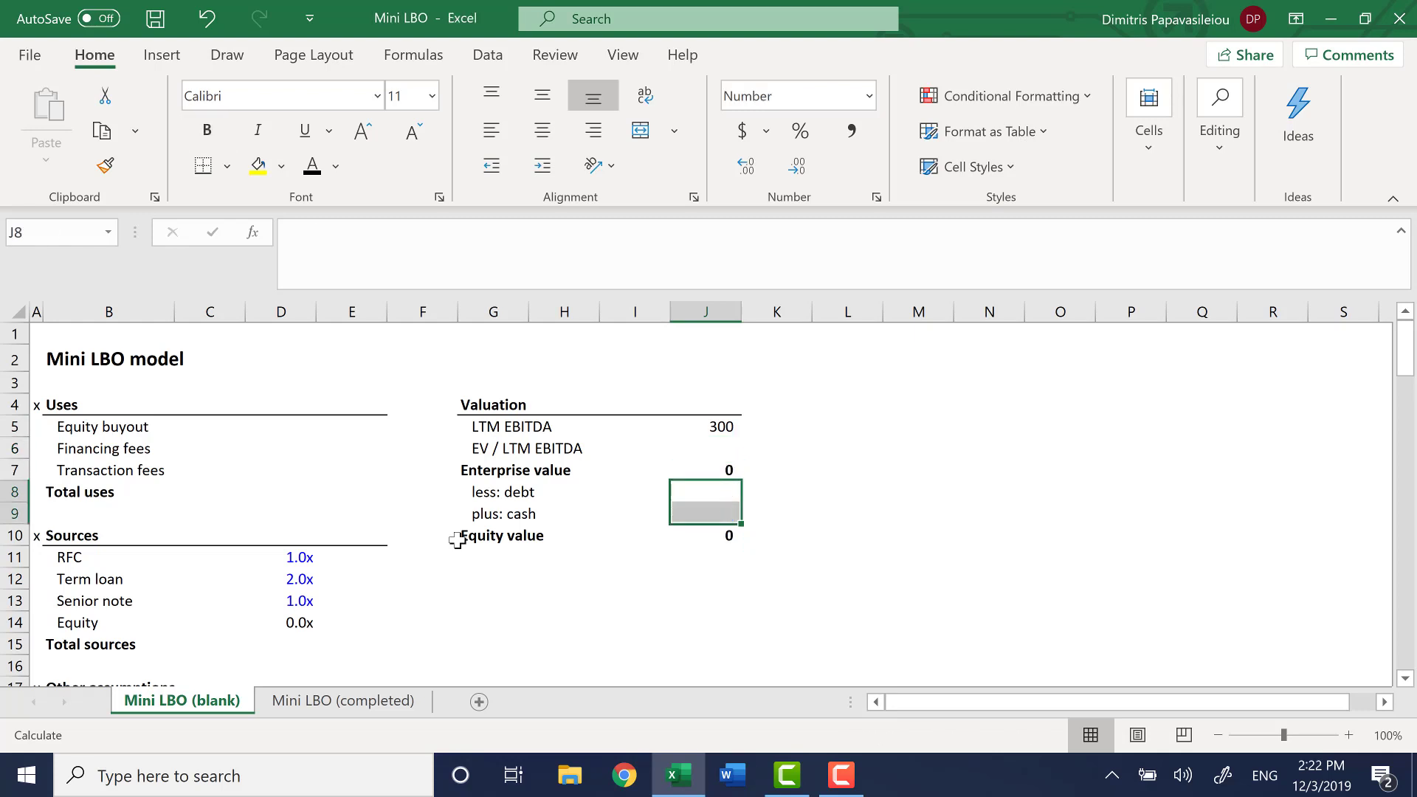
key("Up")
key("Up")
key("Up")
key("Delete")
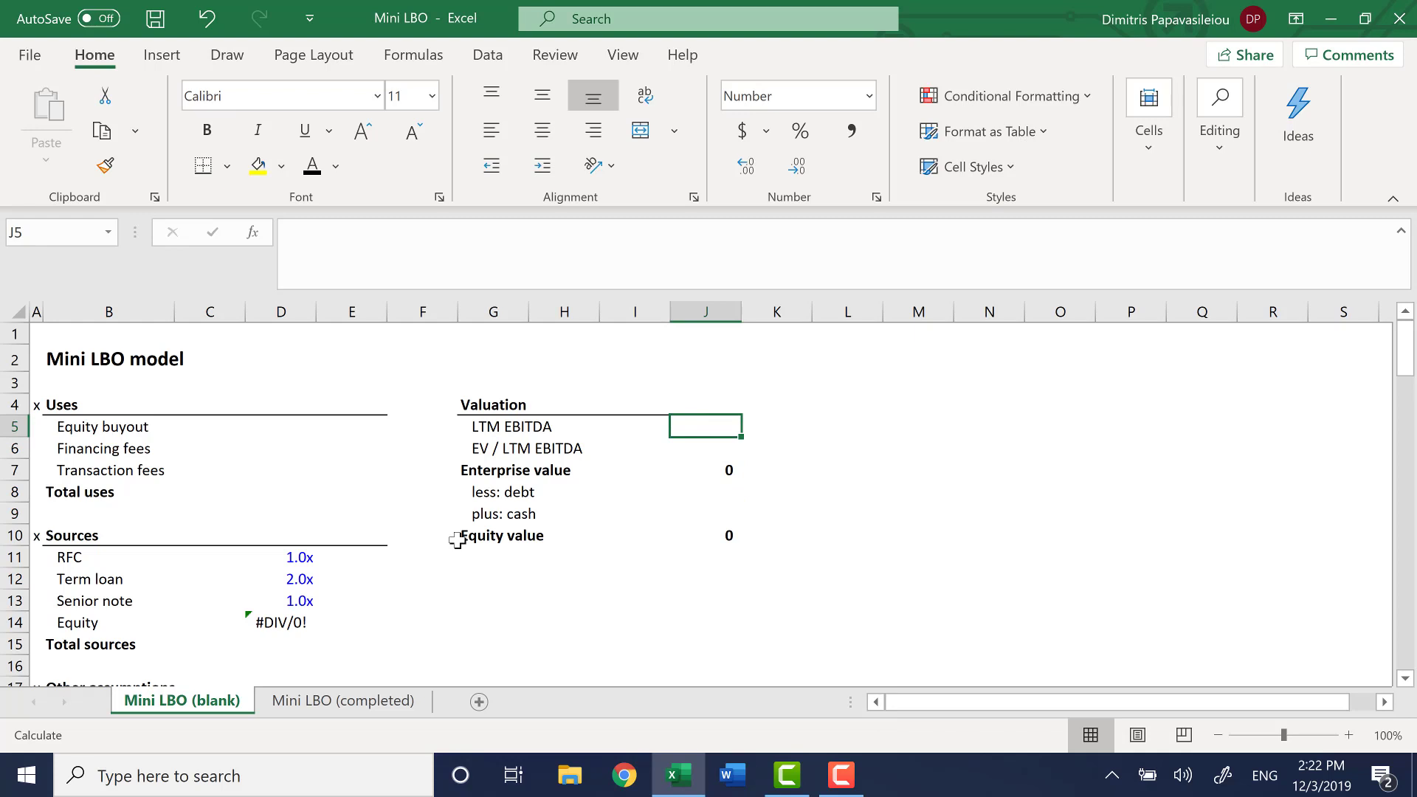
Link LTM EBITDA in J5 to the 2019 A EBITDA in cell E25 of the income statement
type("=")
key("Left")
key("Left")
key("Left")
key("ctrl+Left")
key("ctrl+Left")
key("ctrl+Down")
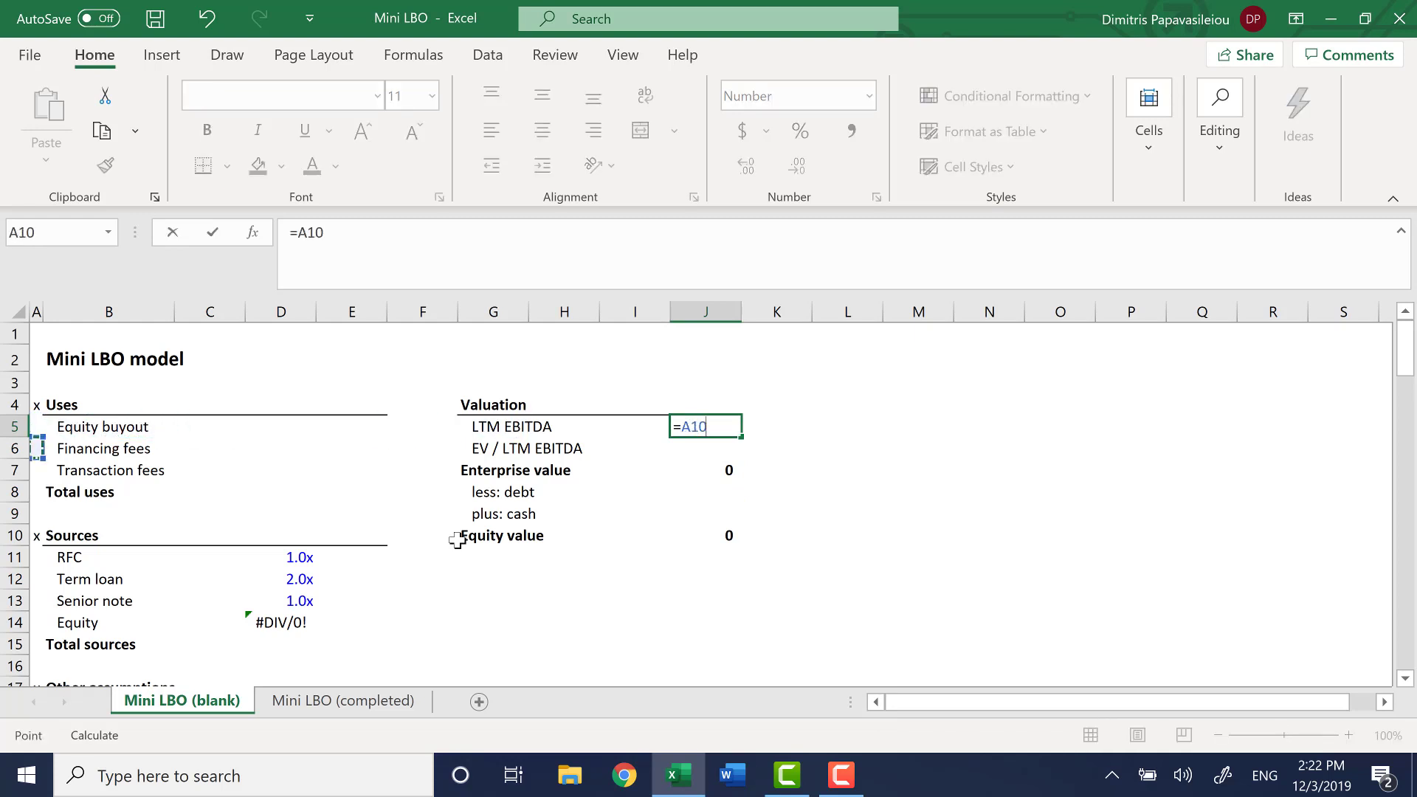
key("ctrl+Down")
key("ctrl+Down")
key("Down")
key("Down")
key("Down")
key("Down")
key("Down")
key("Down")
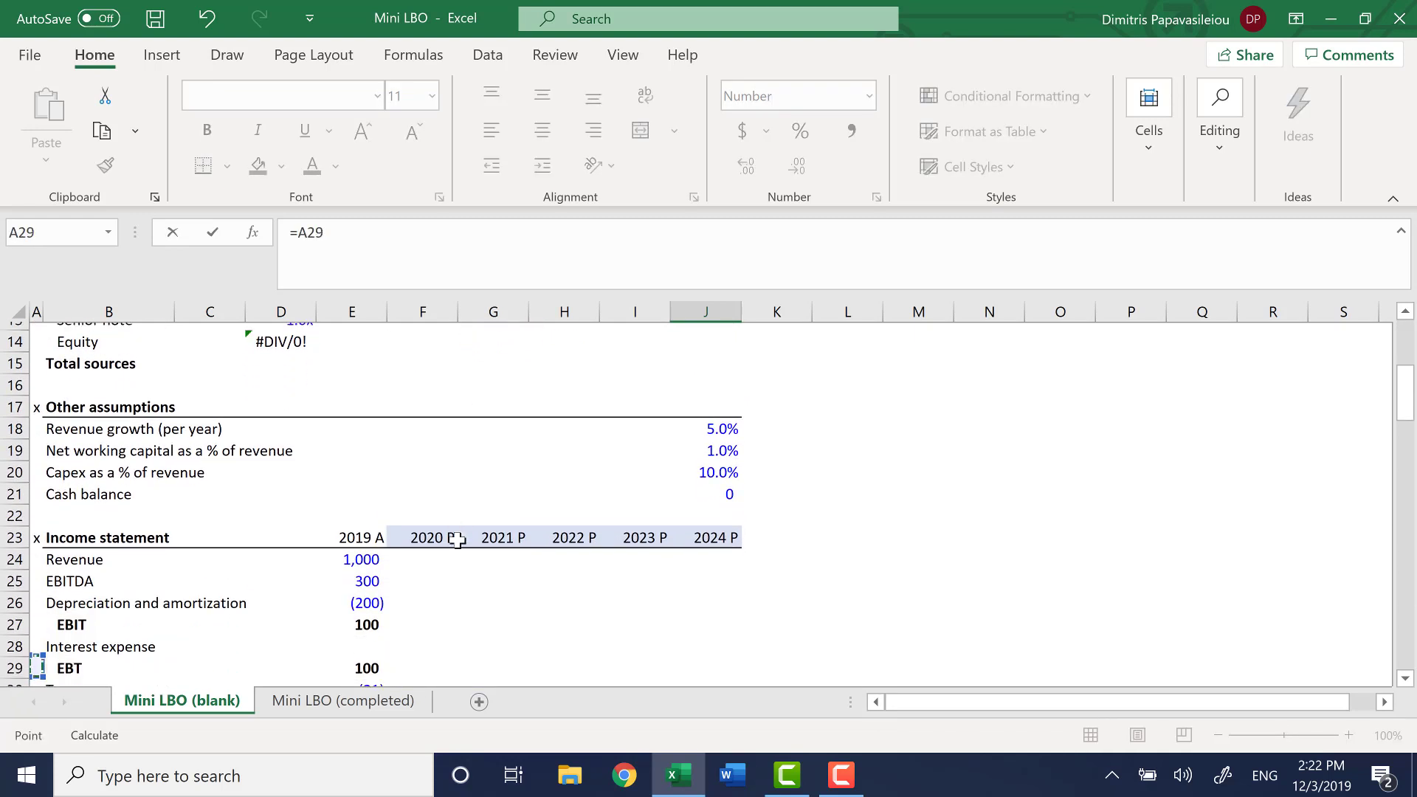
key("Up")
key("Up")
key("Up")
key("Up")
key("Right")
key("Right")
key("Right")
key("Right")
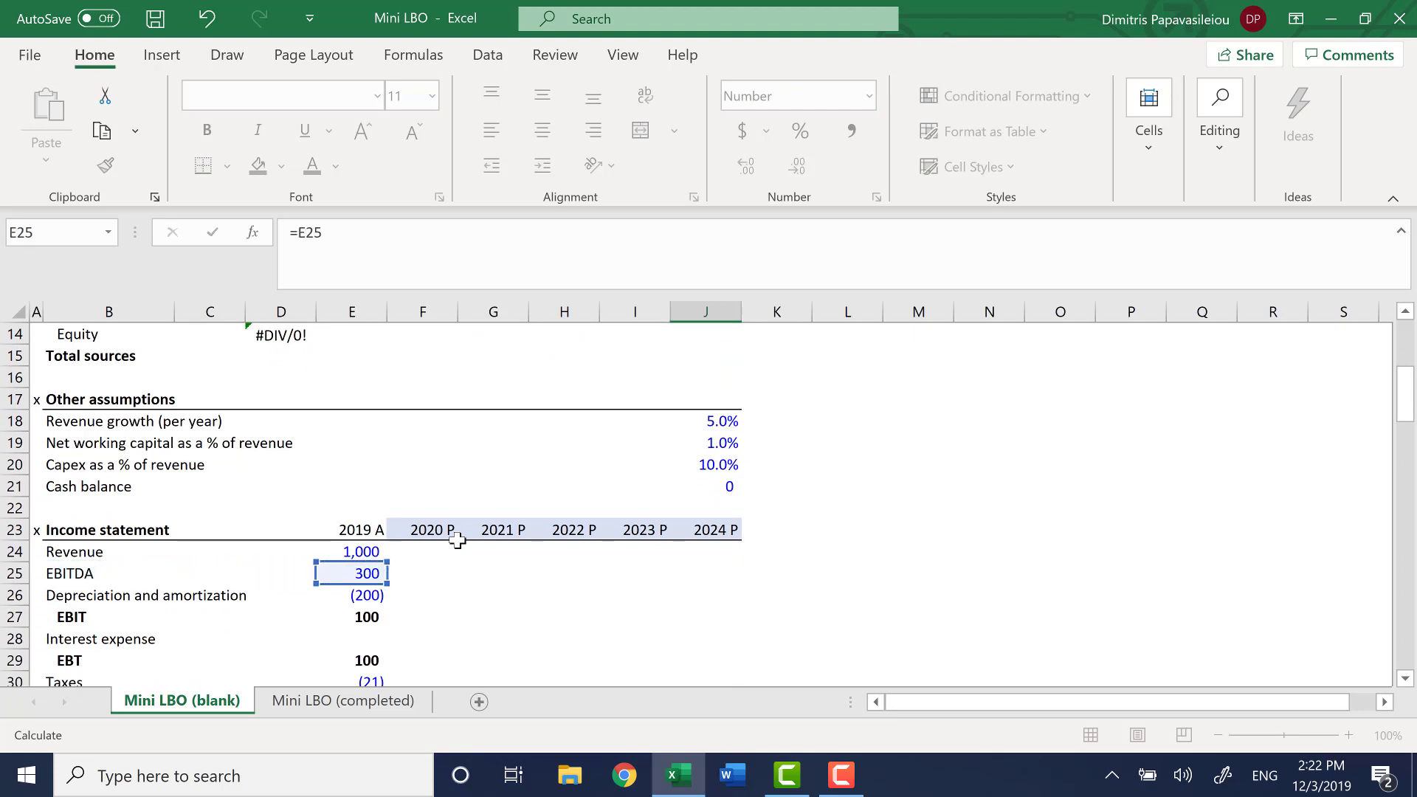
key("ctrl+Return")
Set the EV / LTM EBITDA multiple in J6 to 5
key("ctrl+Up")
key("Down")
key("Down")
key("Down")
key("Down")
key("Down")
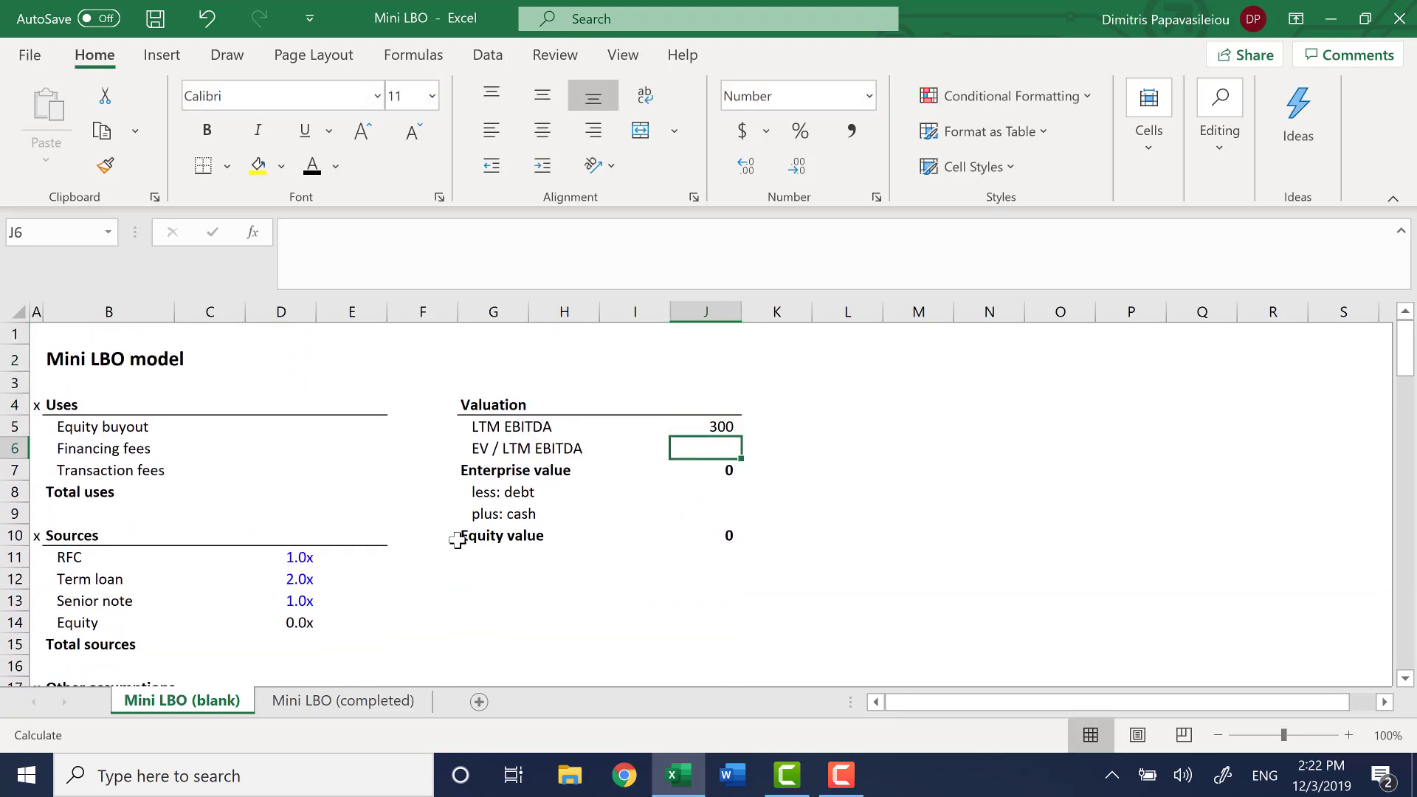
type("5")
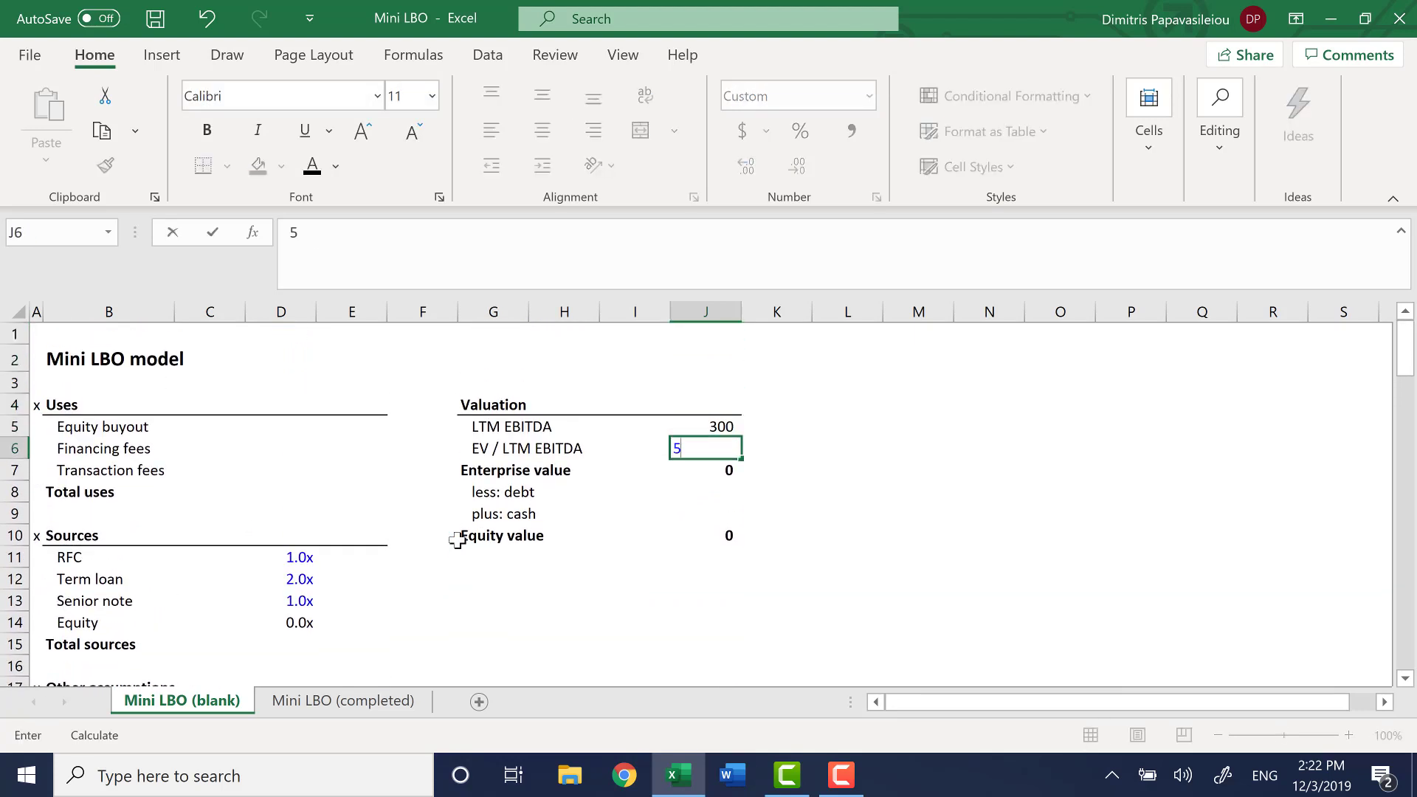
key("Return")
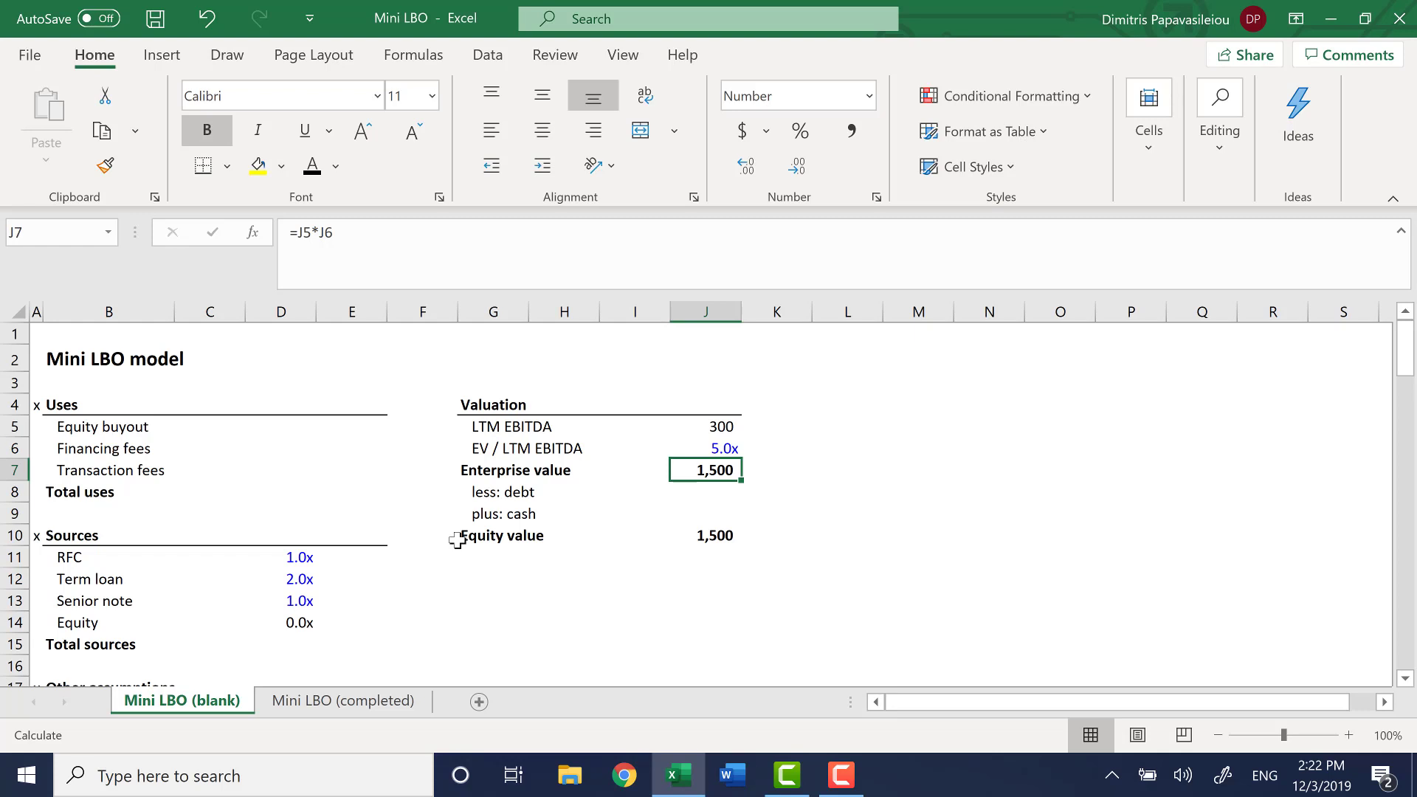
Enter -0 for less: debt in J8 and 0 for plus: cash in J9
key("Down")
type("-0")
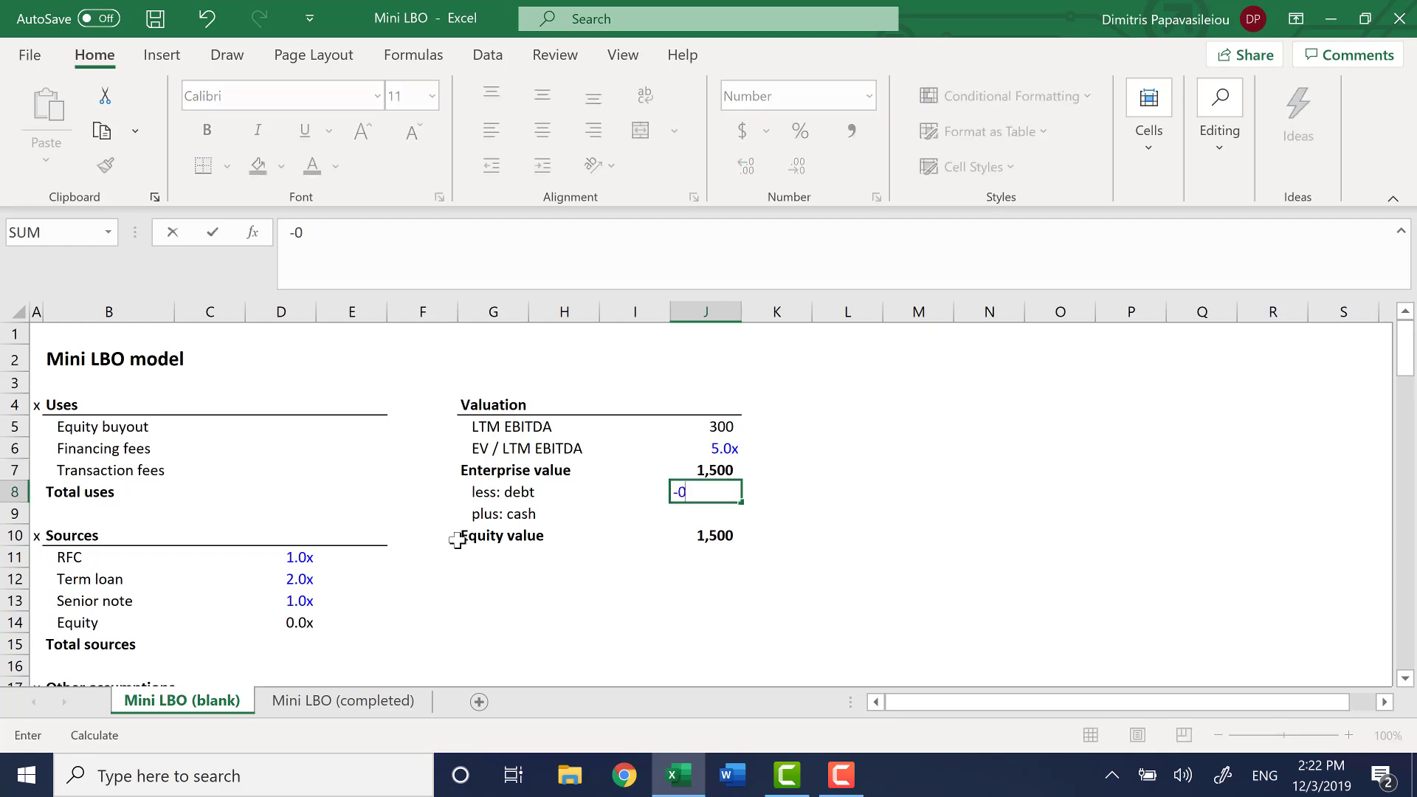
key("Return")
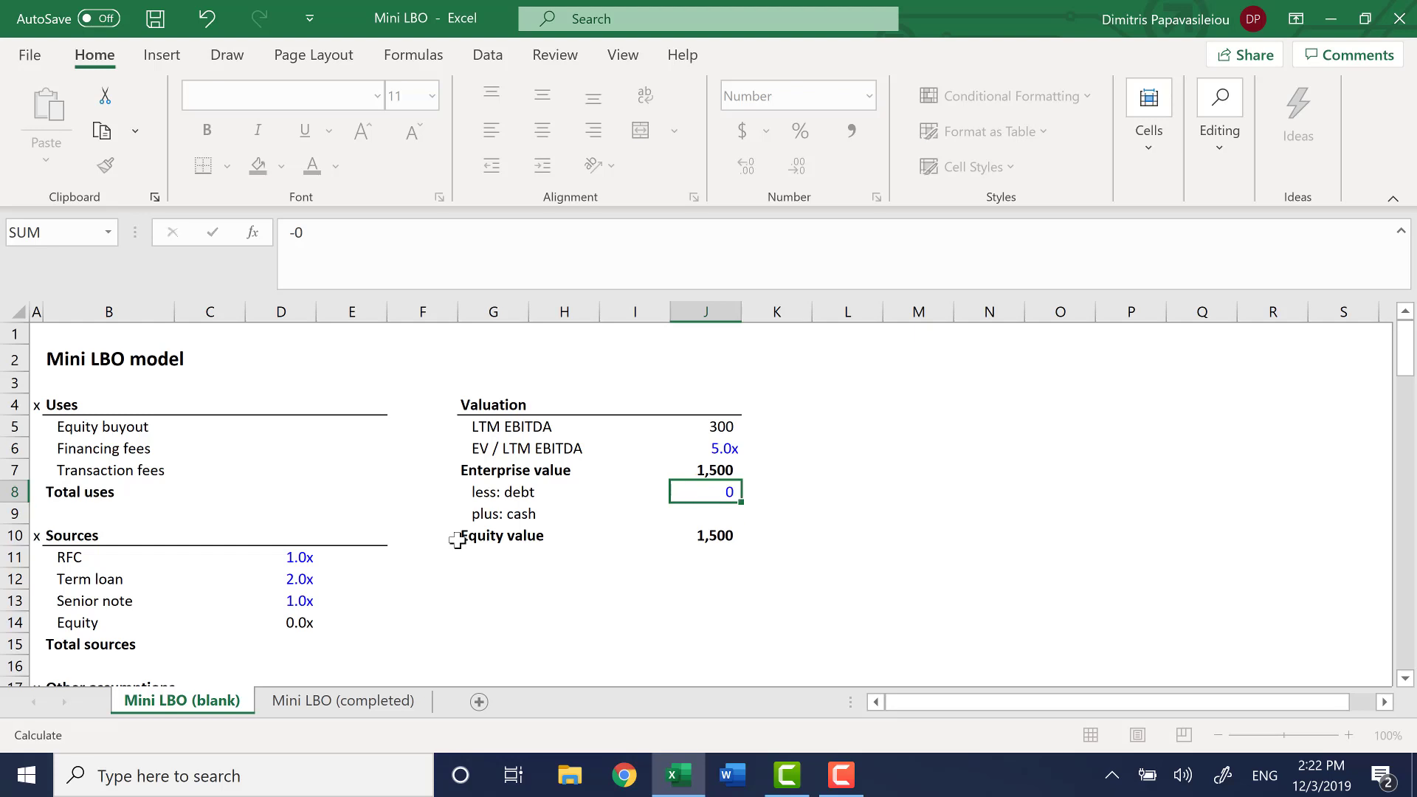
type("0")
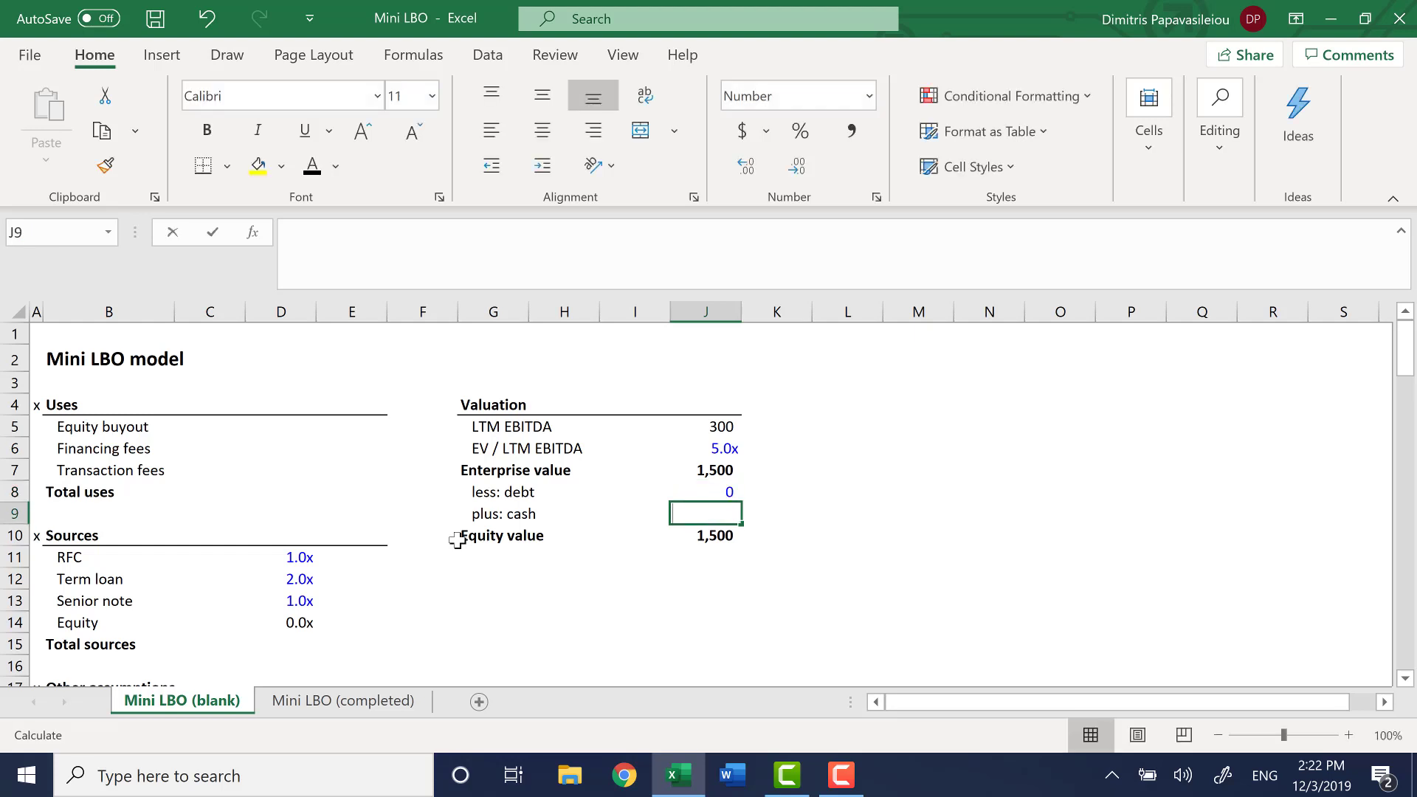
key("Return")
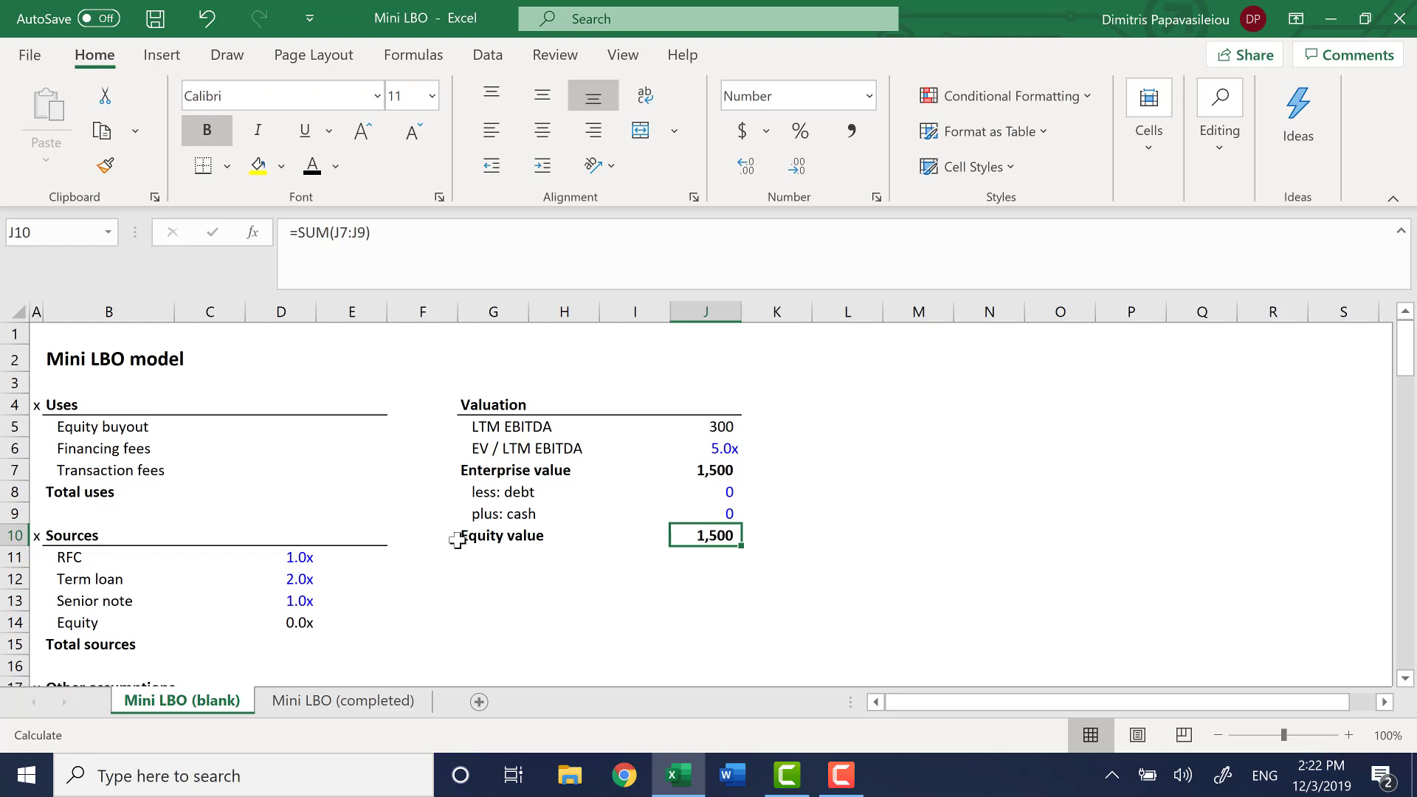
Calculate Equity value in J10 as the sum of J7:J9, from enterprise value through cash
type("=SUM(")
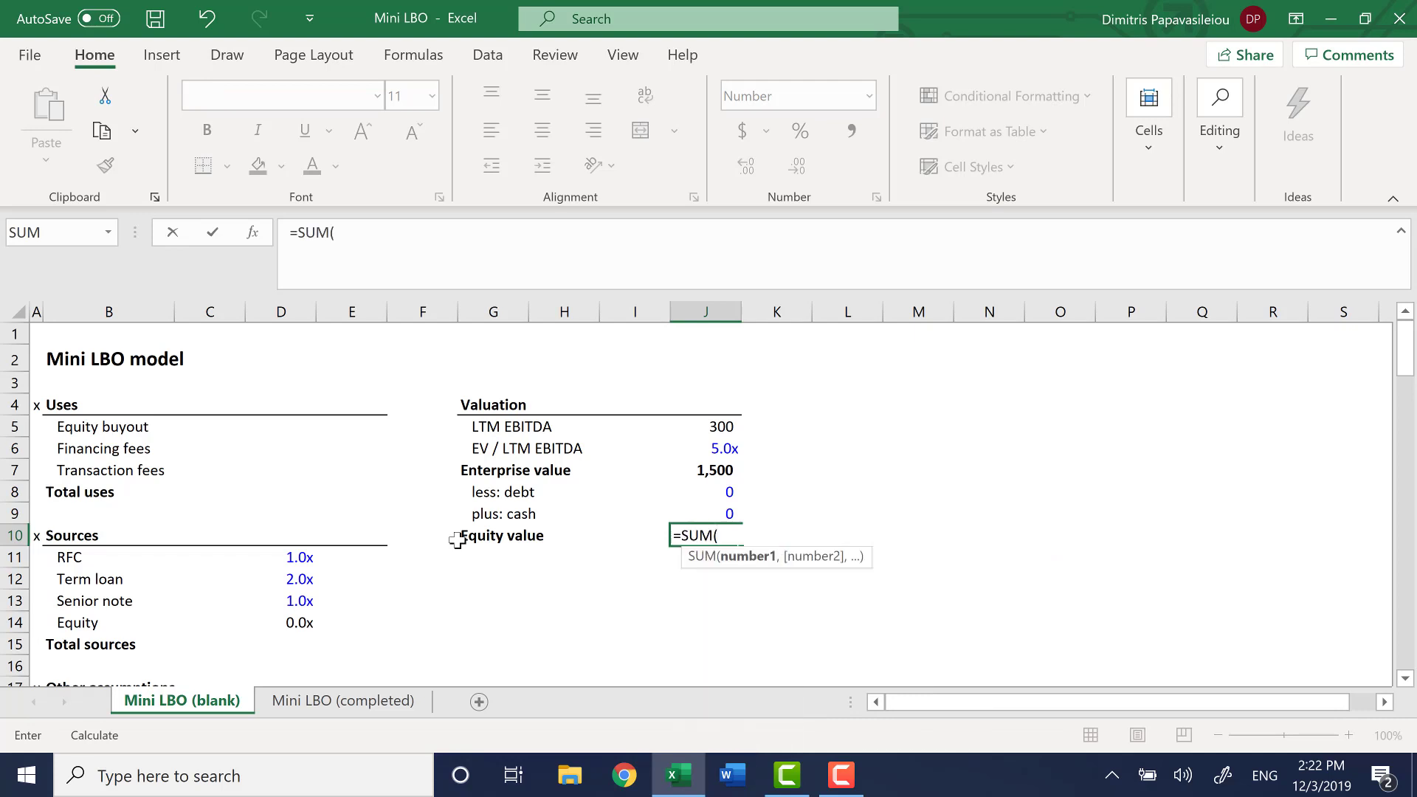
key("Up")
key("Up")
key("Up")
key("shift+Down")
key("shift+Down")
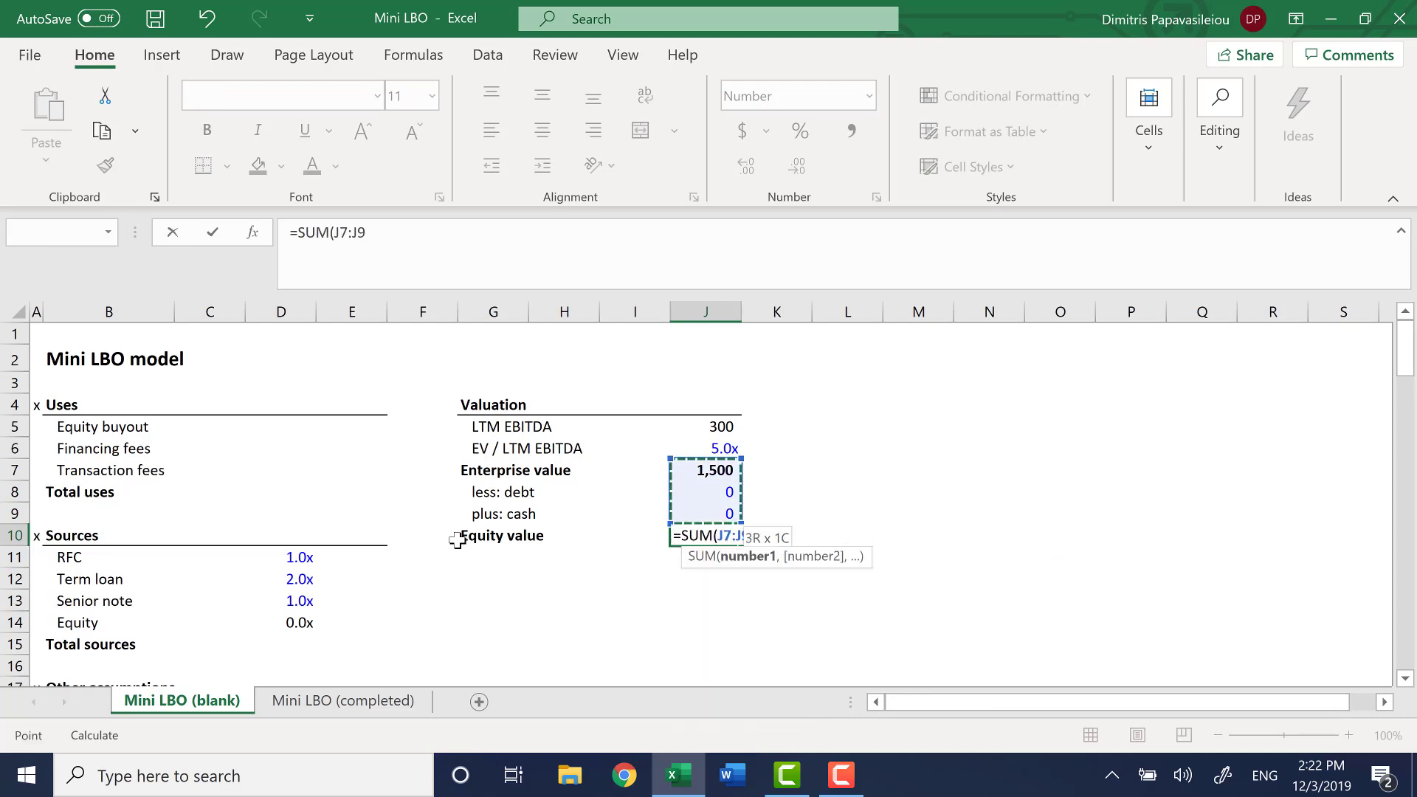
key("Return")
key("Up")
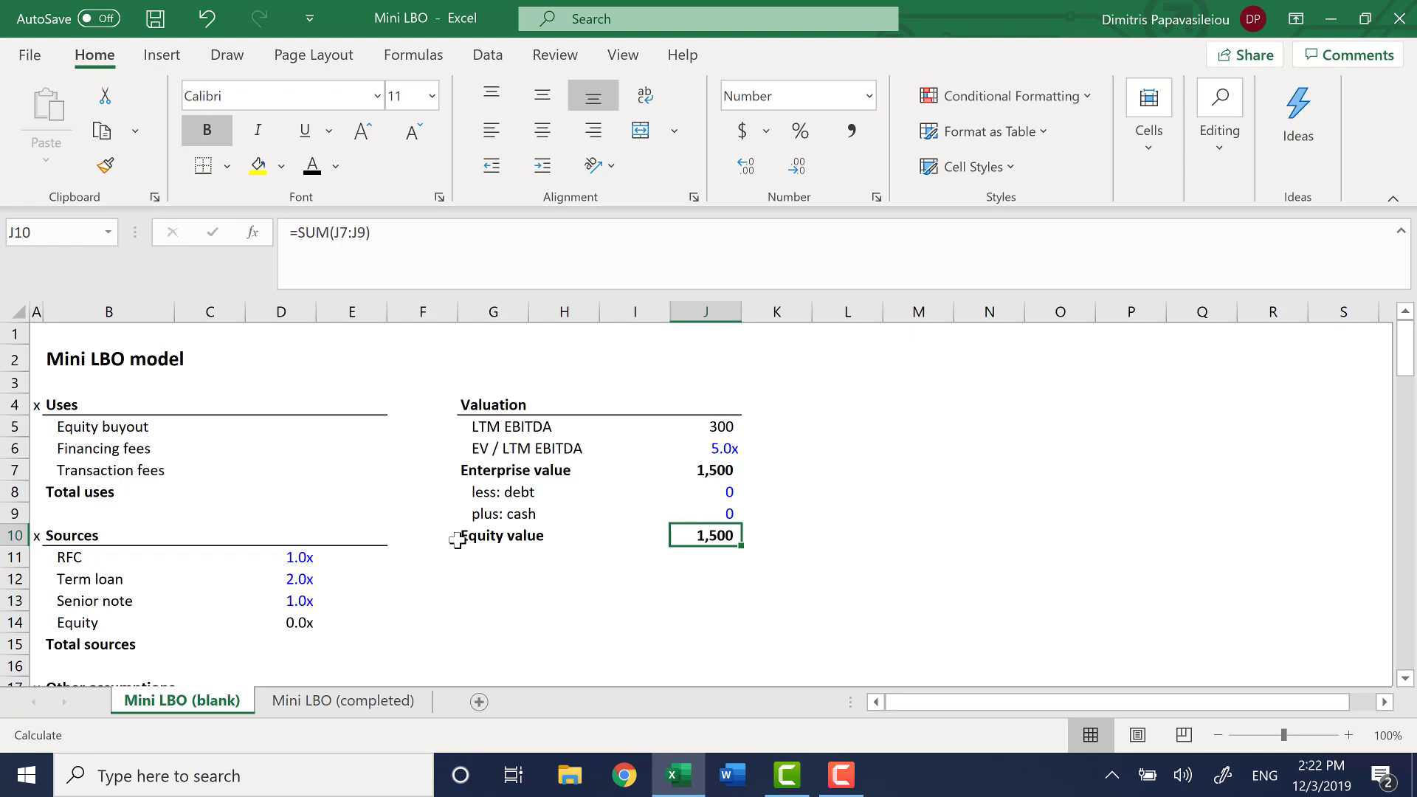
key("Left")
key("Left")
key("Left")
key("Left")
key("Left")
key("Left")
key("Left")
key("Left")
key("Left")
key("Down")
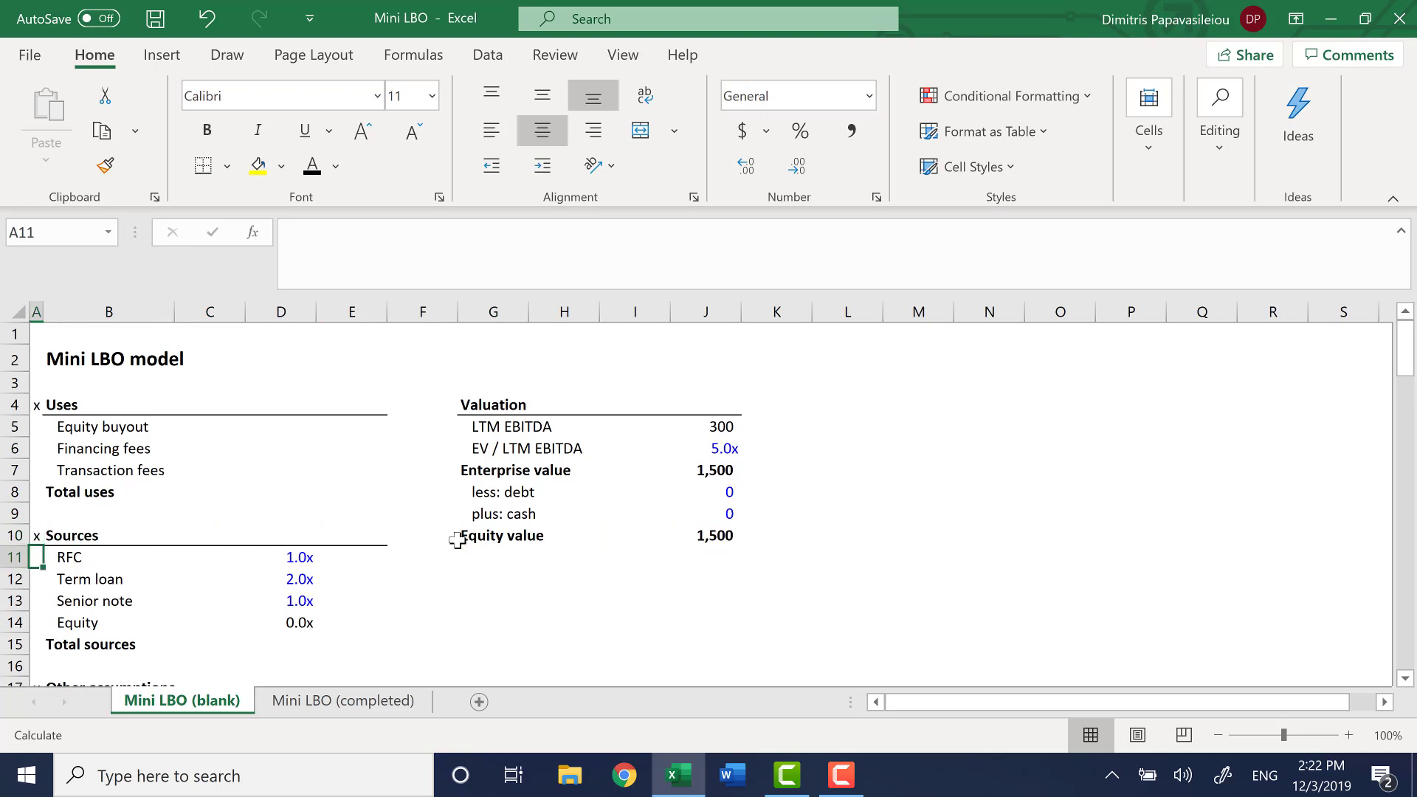
key("Right")
key("Down")
key("Down")
key("Down")
key("Down")
key("Down")
key("Down")
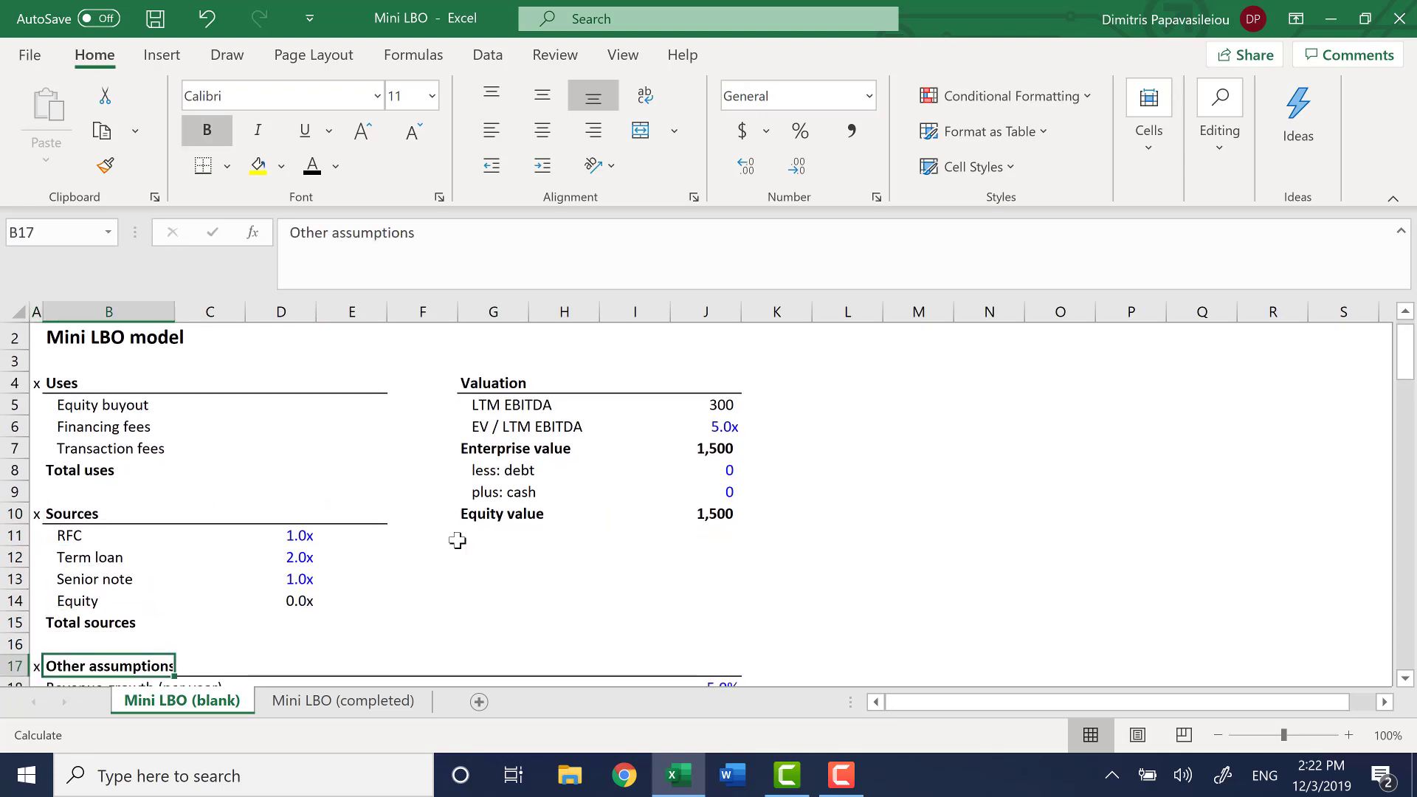
key("Down")
key("Up")
key("Up")
key("Up")
key("Up")
key("Up")
key("Up")
key("Up")
key("Up")
key("Up")
key("Up")
key("Up")
key("Up")
key("Up")
key("Up")
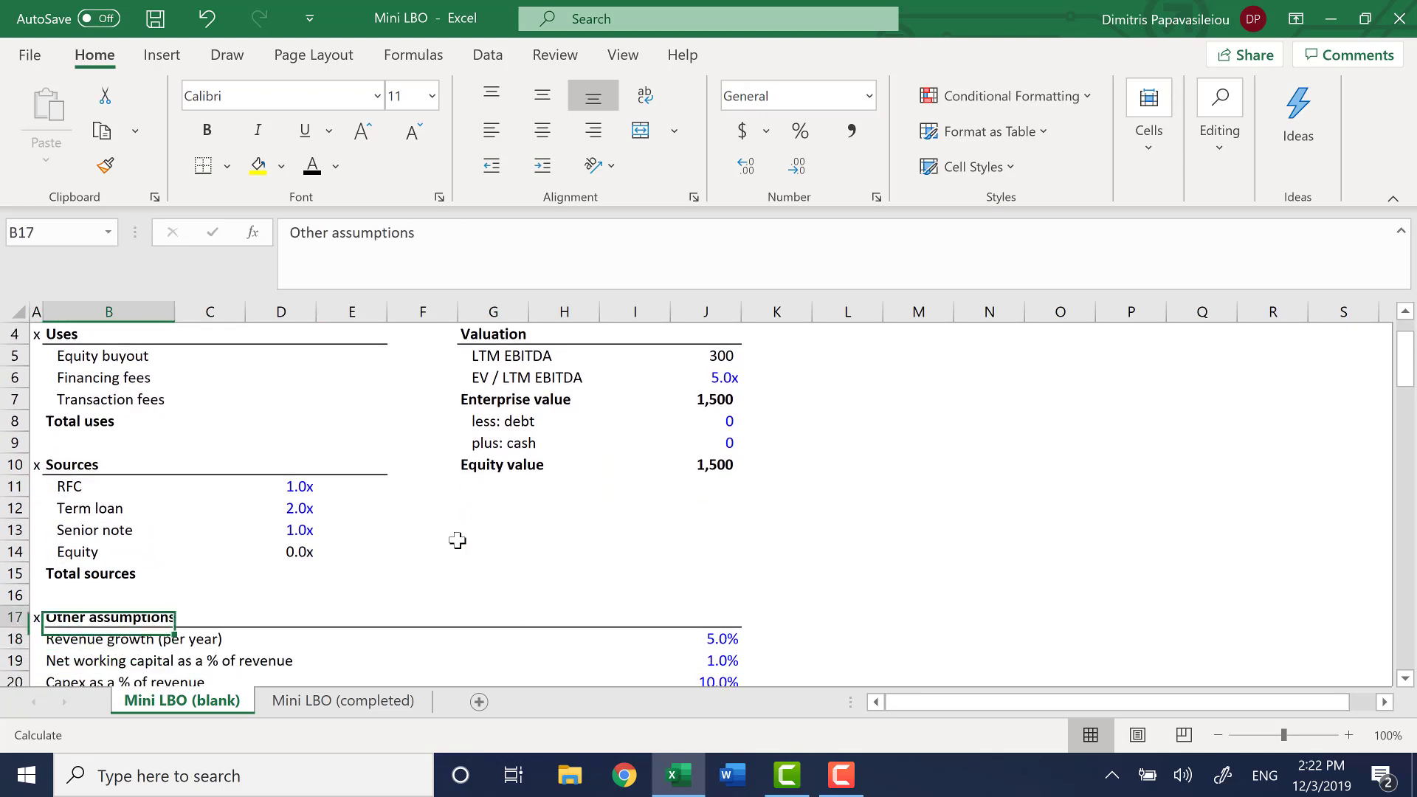
key("Up")
key("Up")
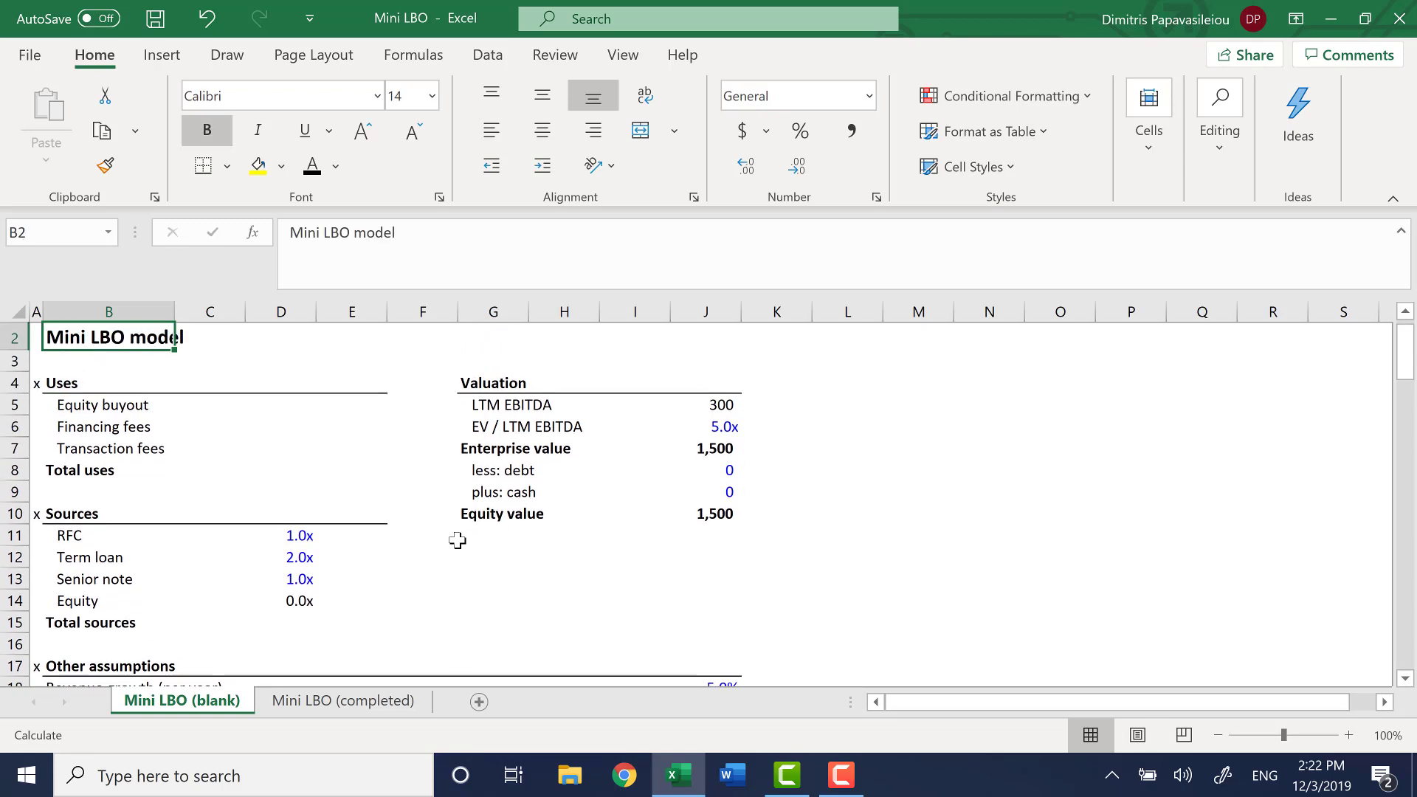
Link the Equity buyout amount in E5 under Uses to the Equity value in J10
key("Down")
key("Down")
key("Down")
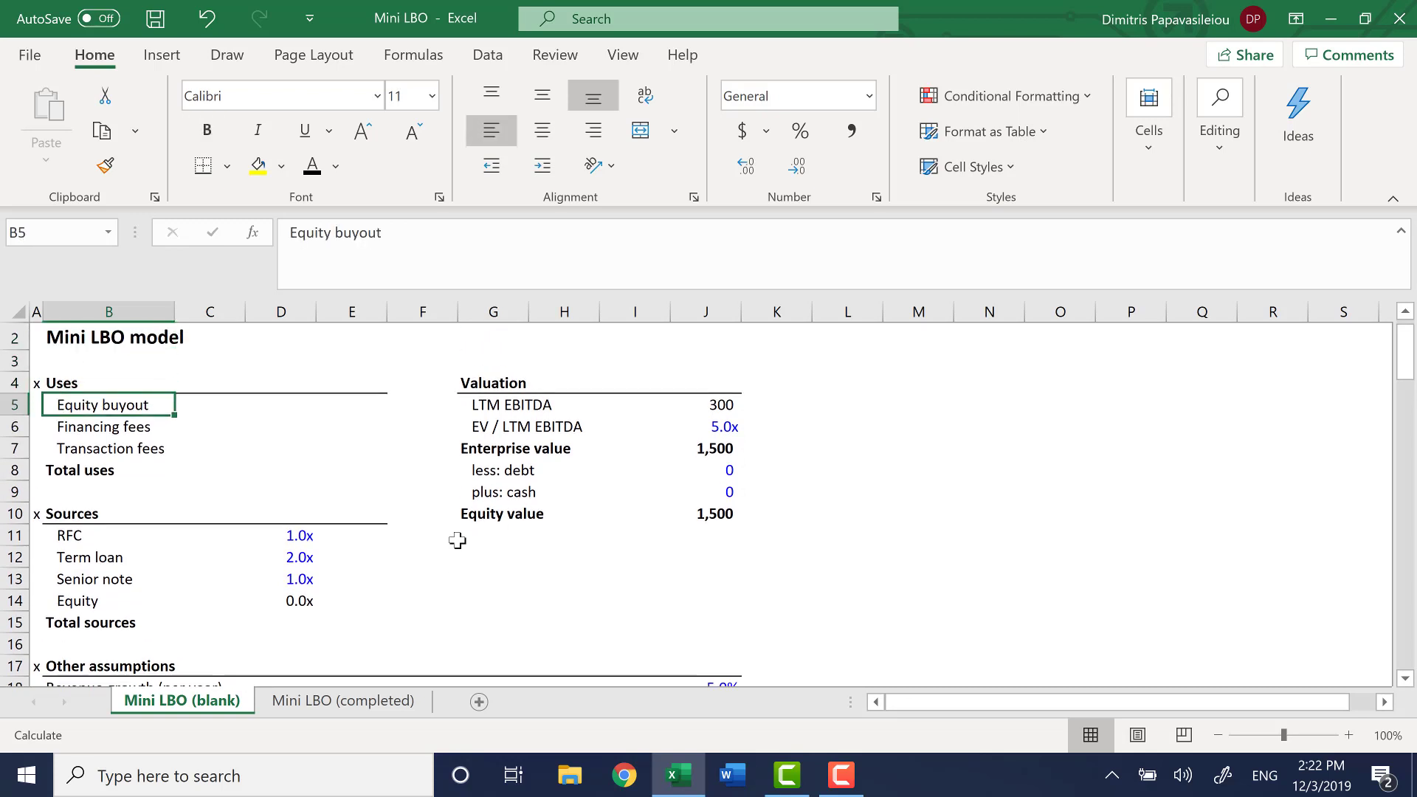
key("Right")
key("Right")
key("Right")
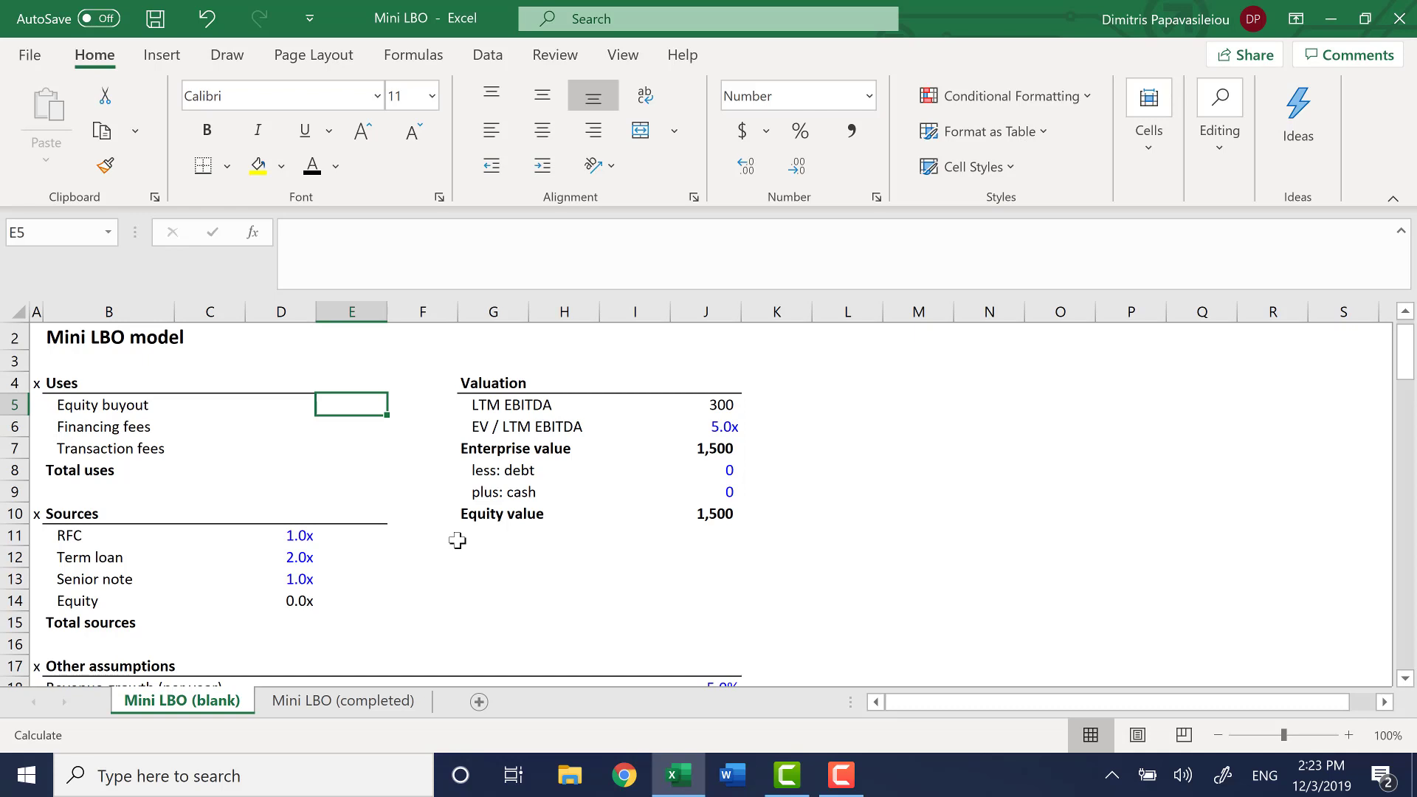
type("=")
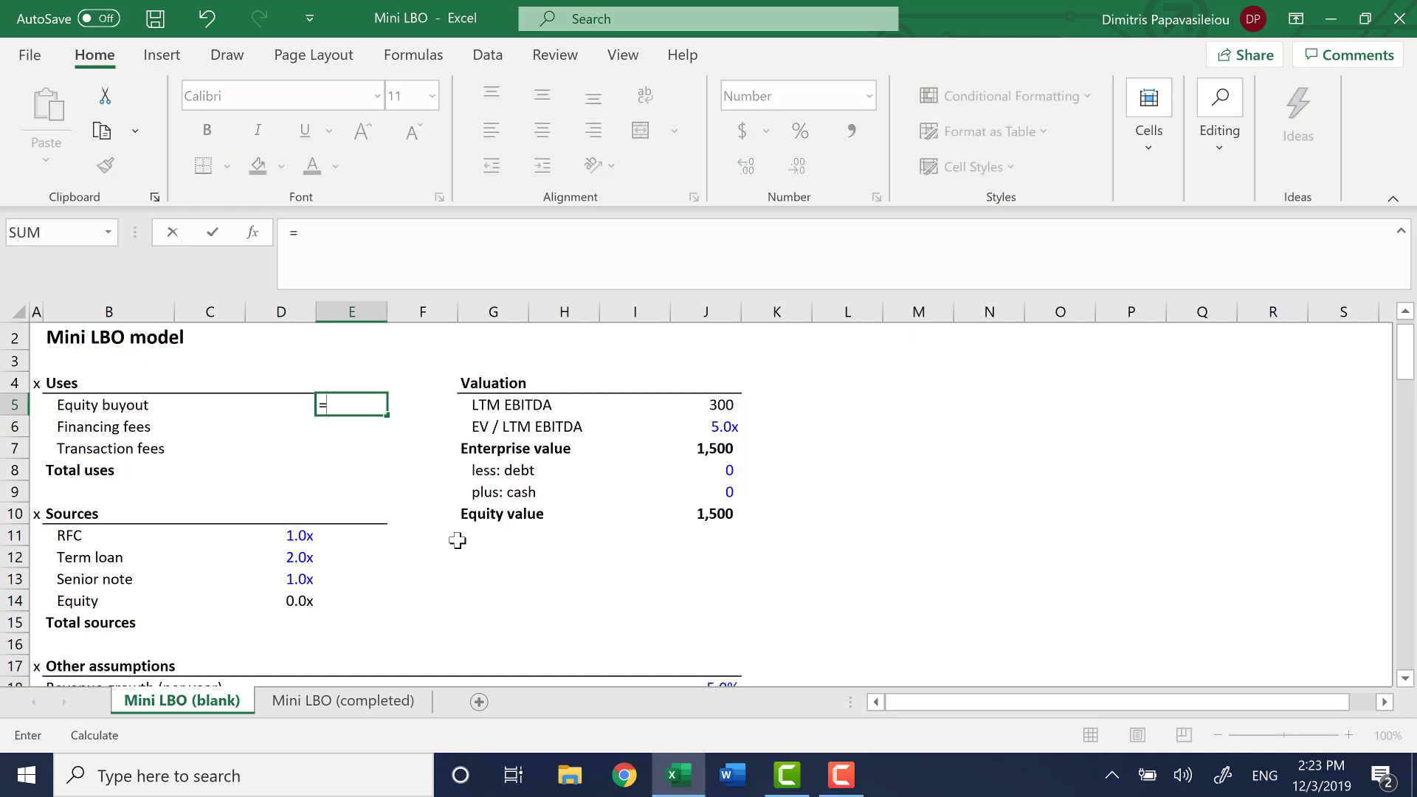
key("Right")
key("Right")
key("Right")
key("Right")
key("Right")
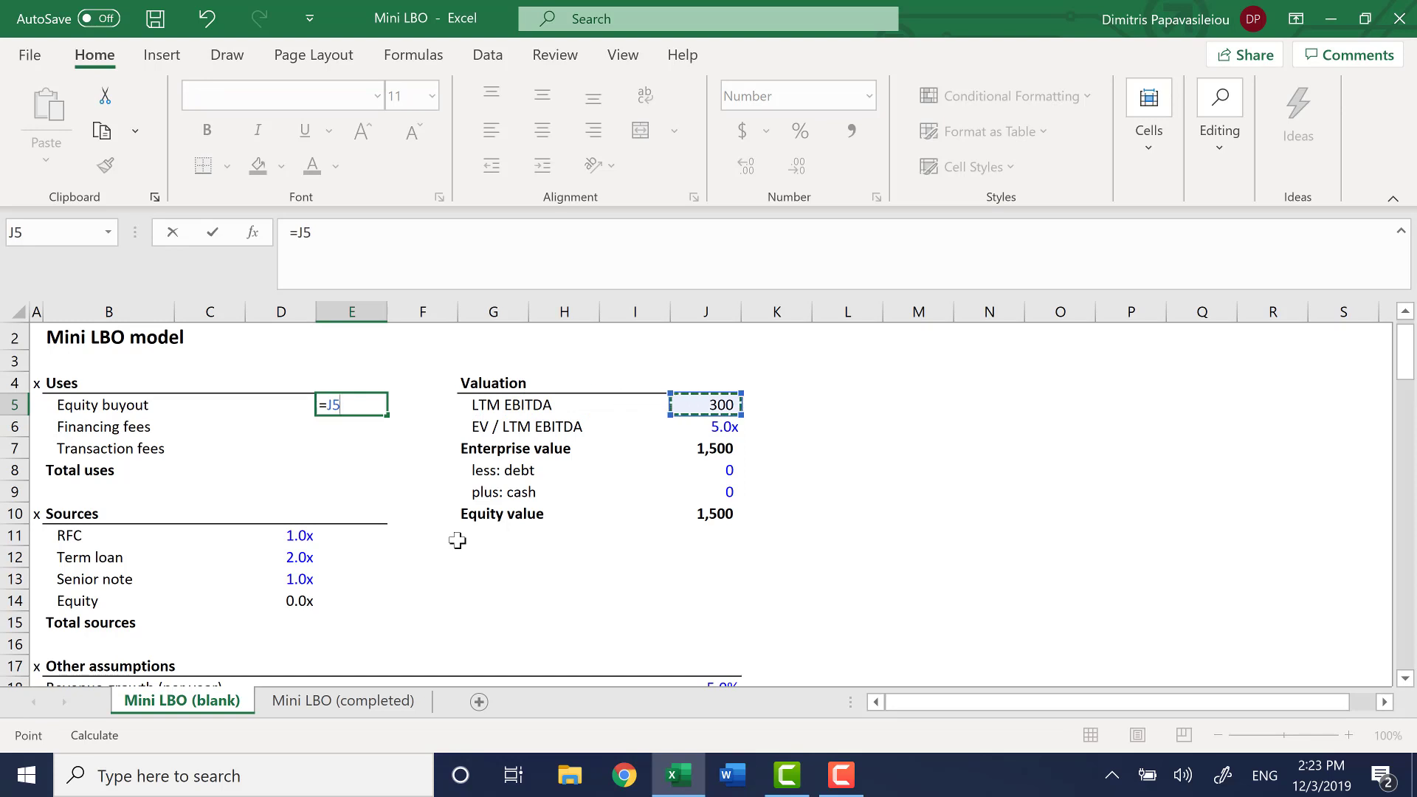
key("Down")
key("Down")
key("Down")
key("Down")
key("Down")
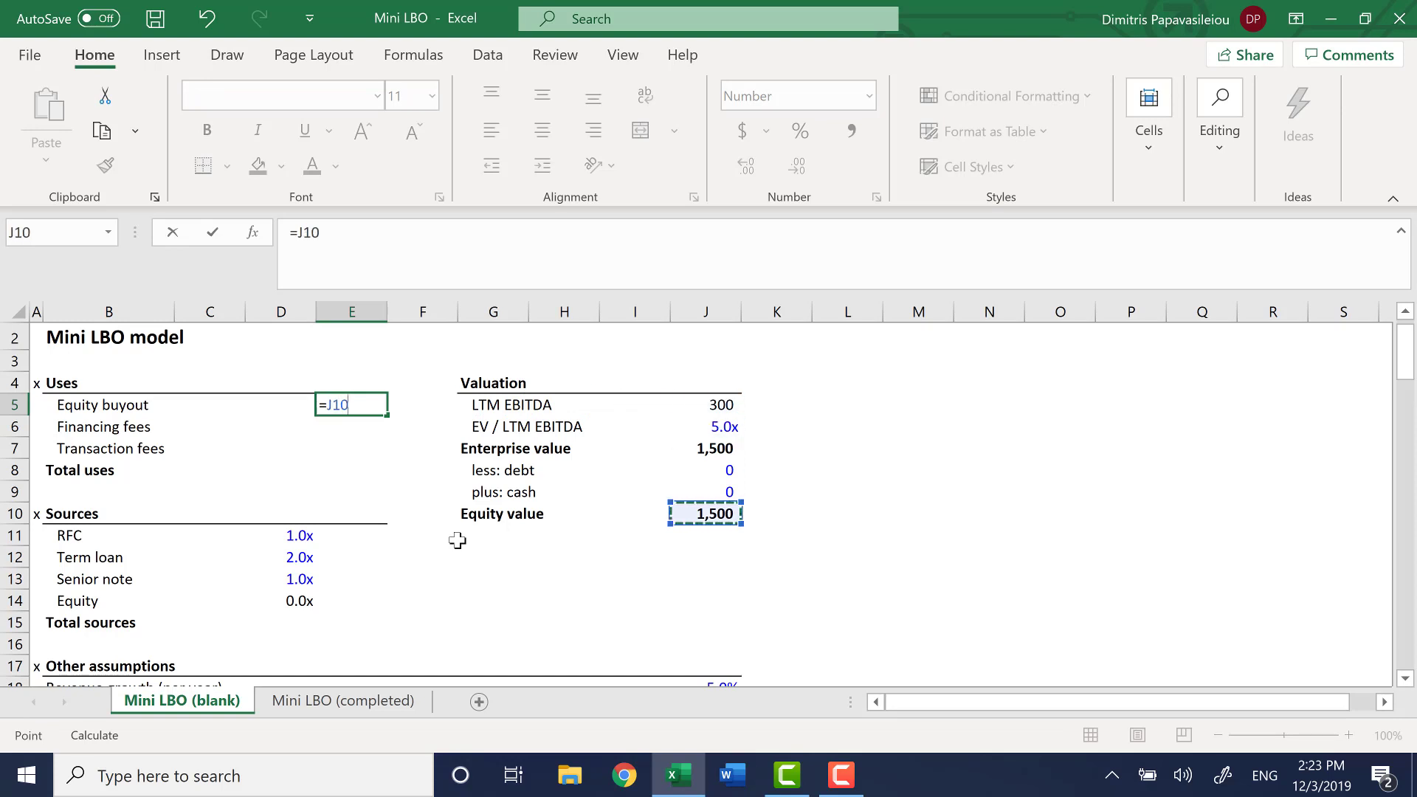
key("Return")
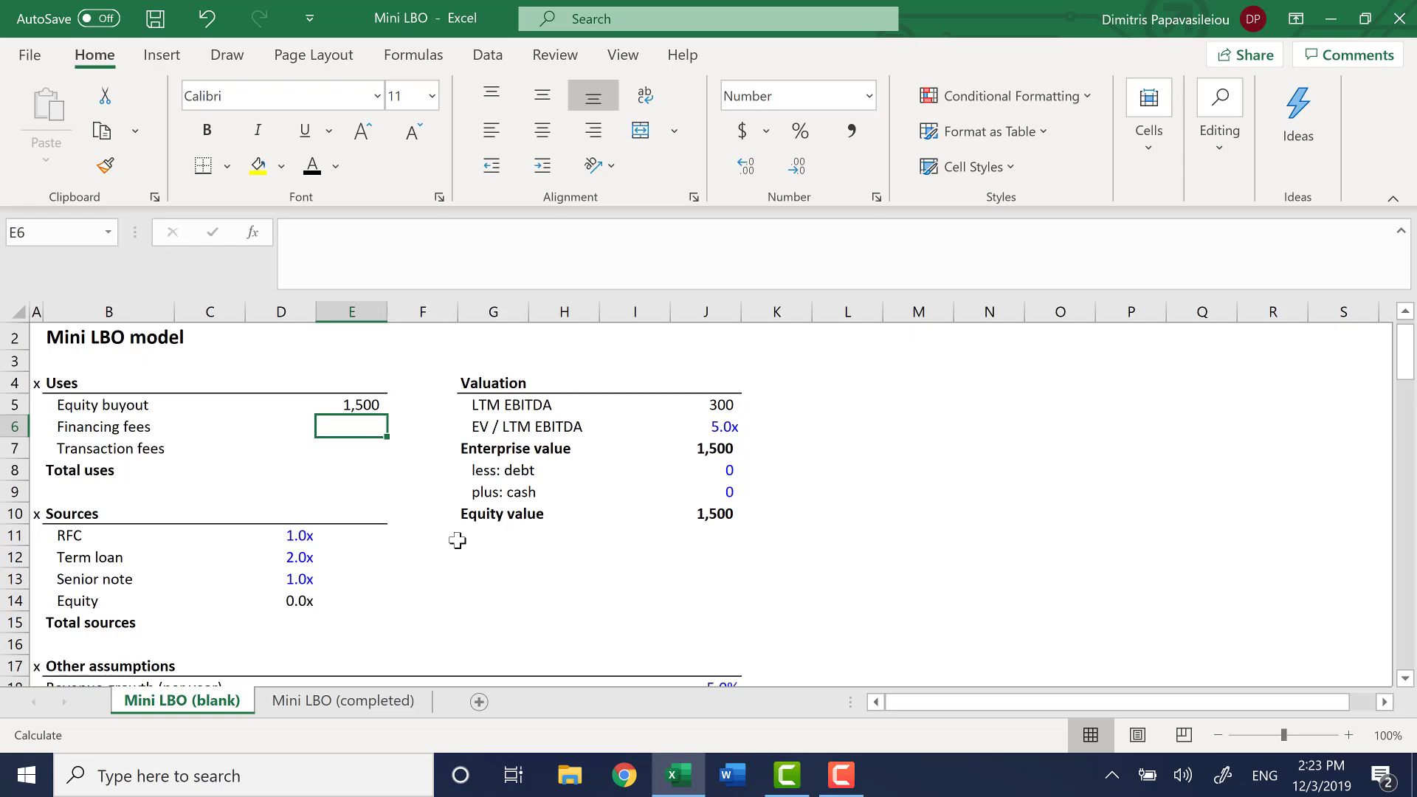
Calculate Total uses in E8 as the sum of E5:E7, and go to the RFC amount cell E11 under Sources
key("Down")
key("Down")
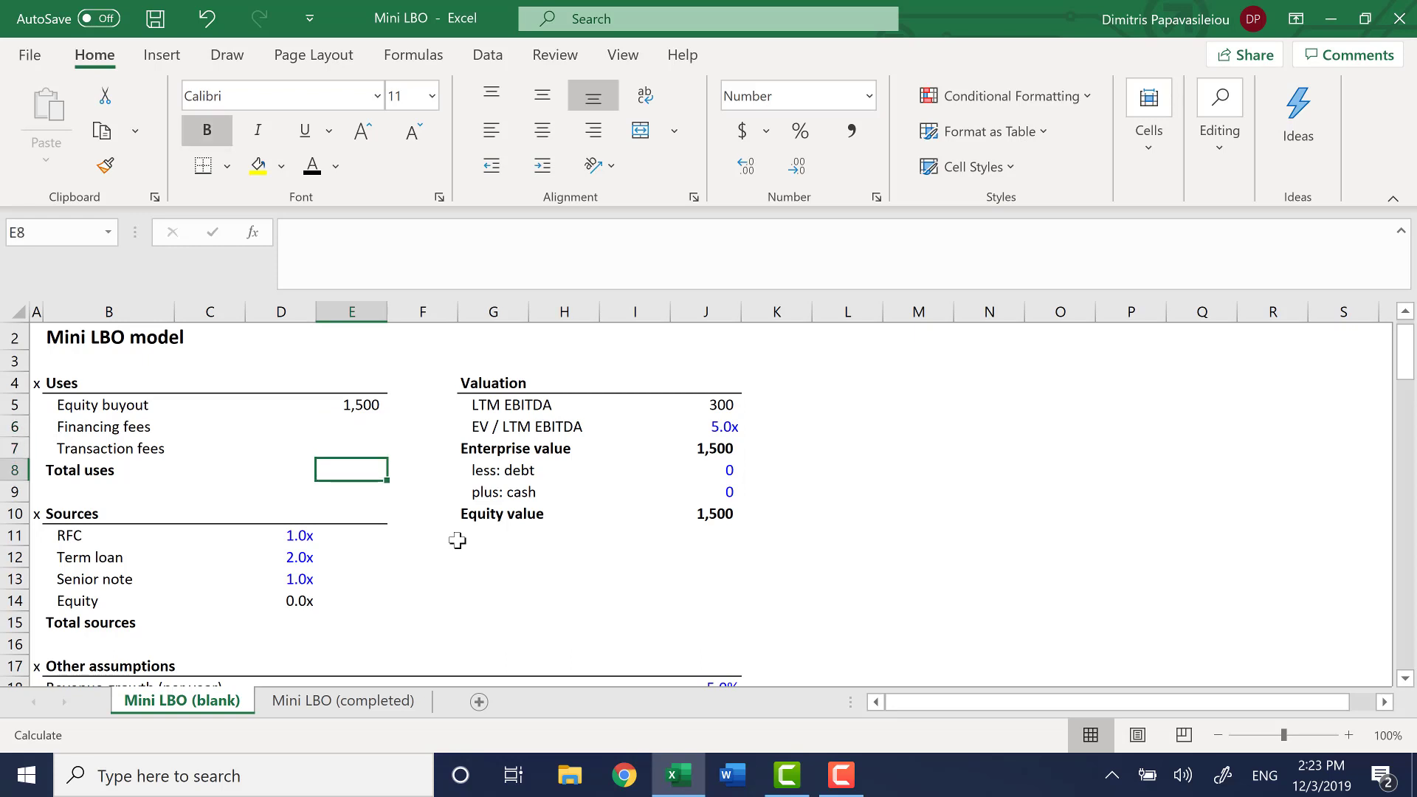
type("=su")
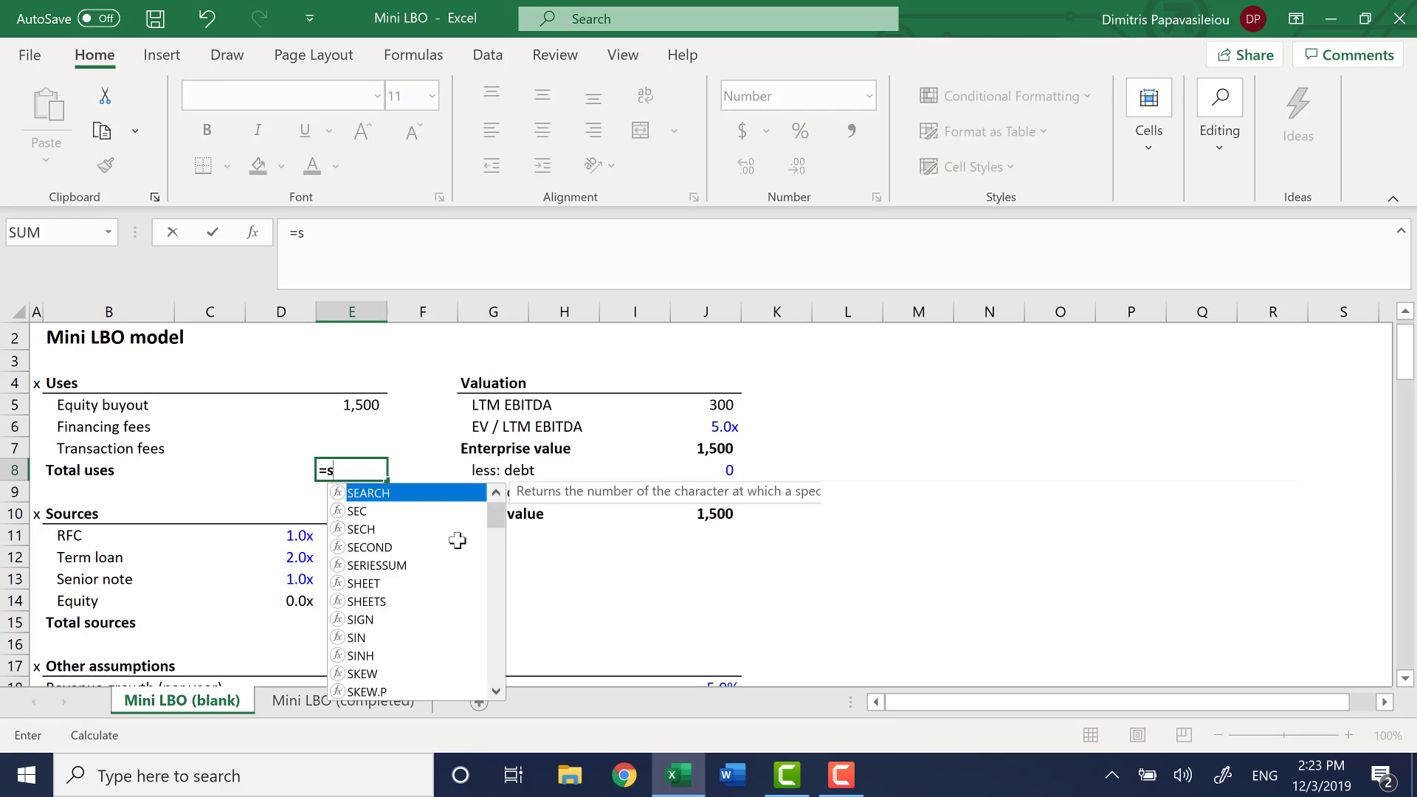
key("Tab")
key("Up")
key("Up")
key("Up")
key("shift+Down")
key("shift+Down")
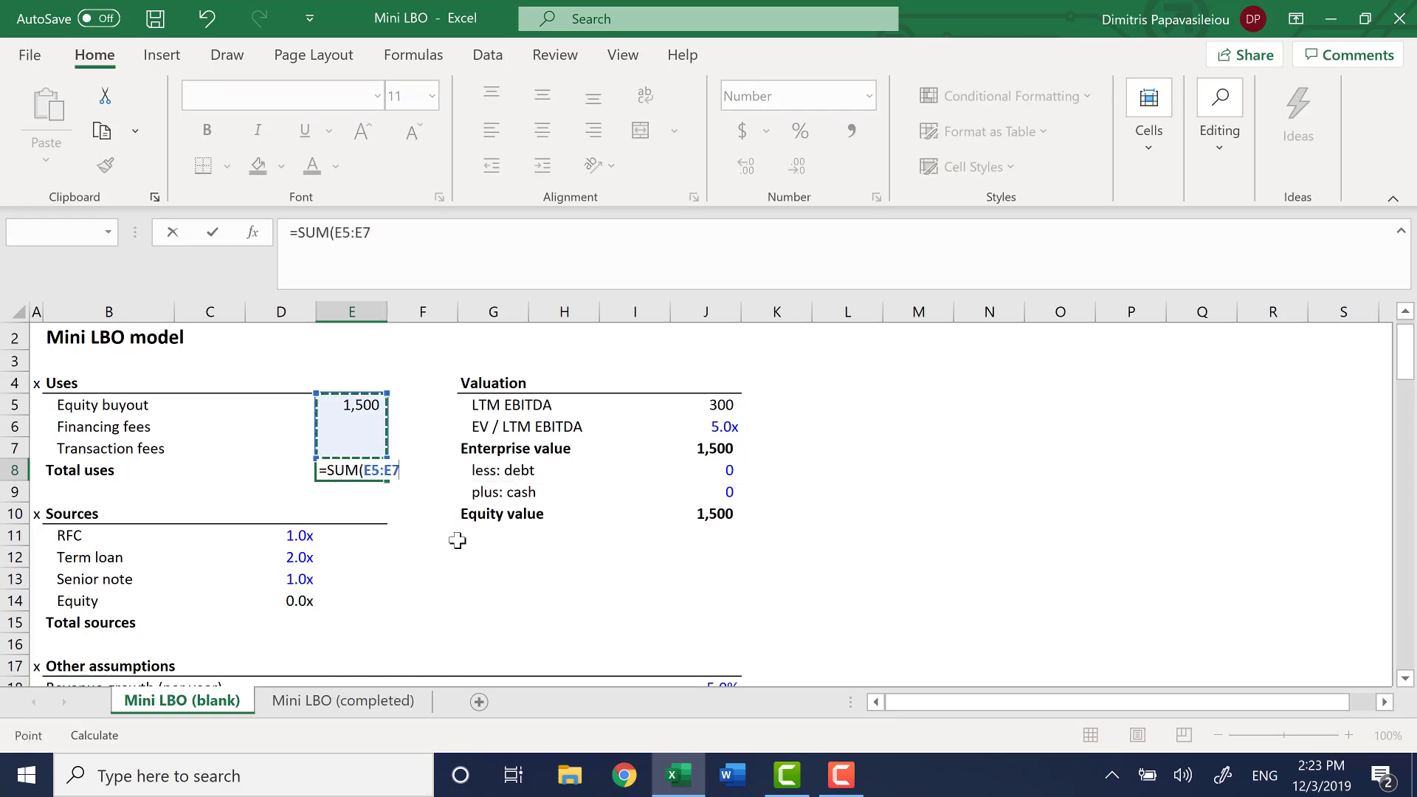
key("Return")
key("Down")
key("Down")
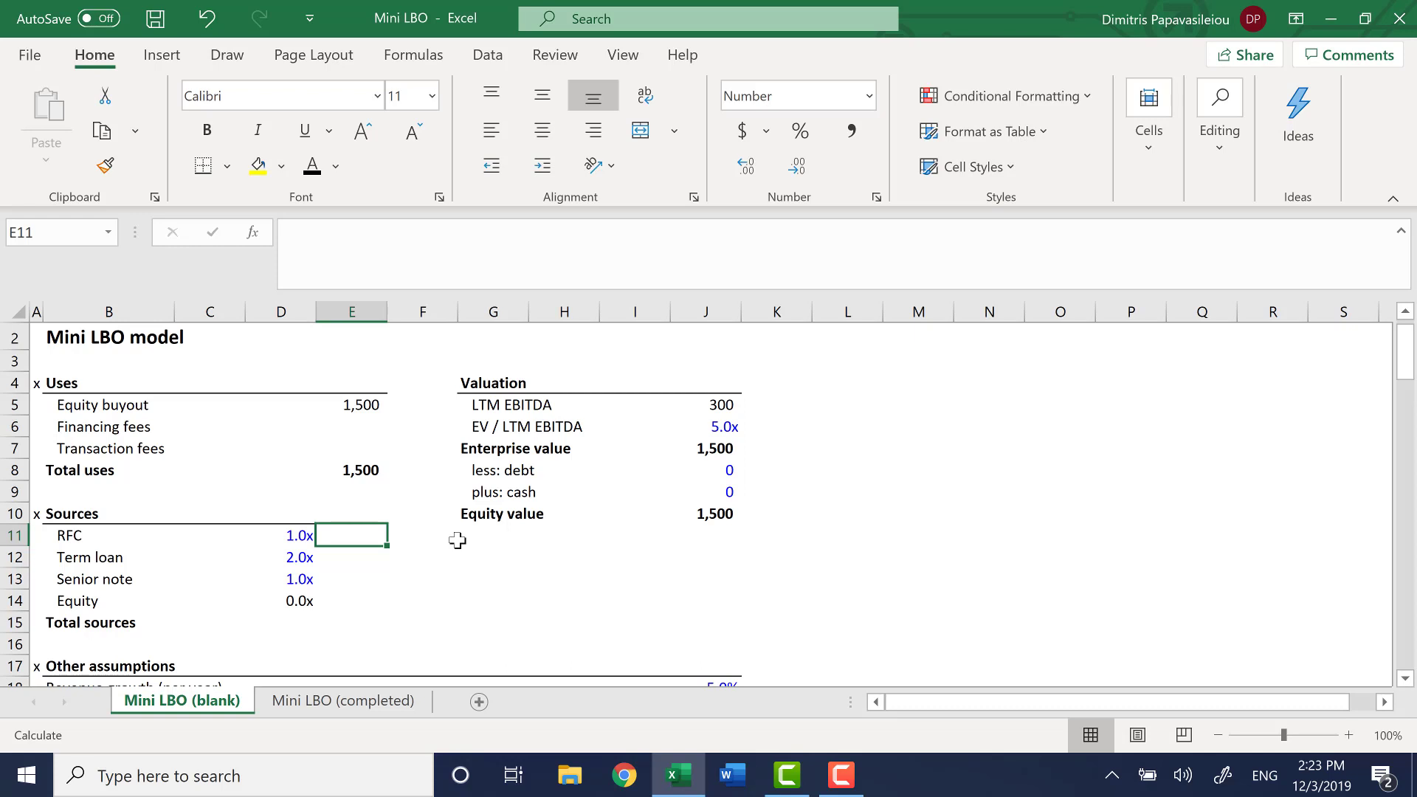
type("=")
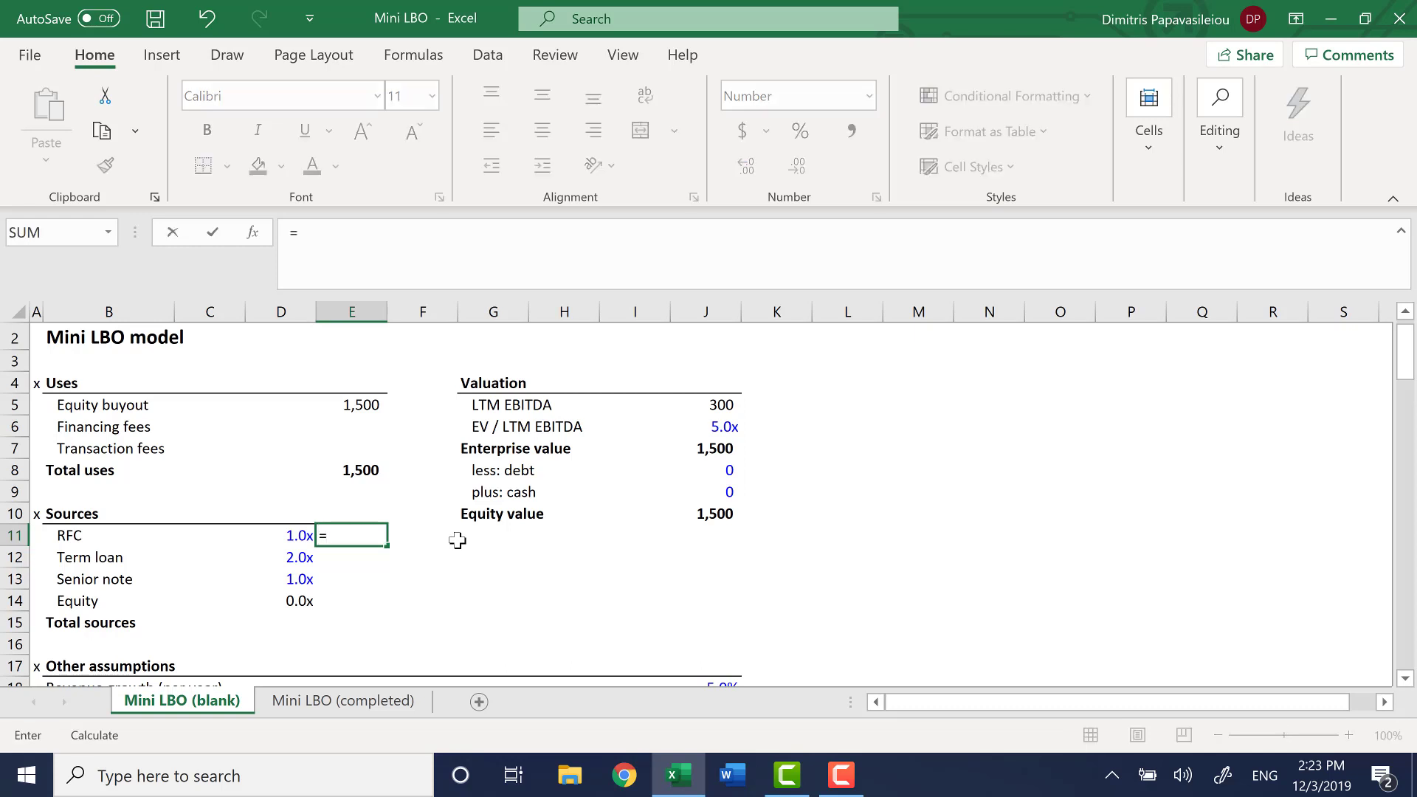
key("Left")
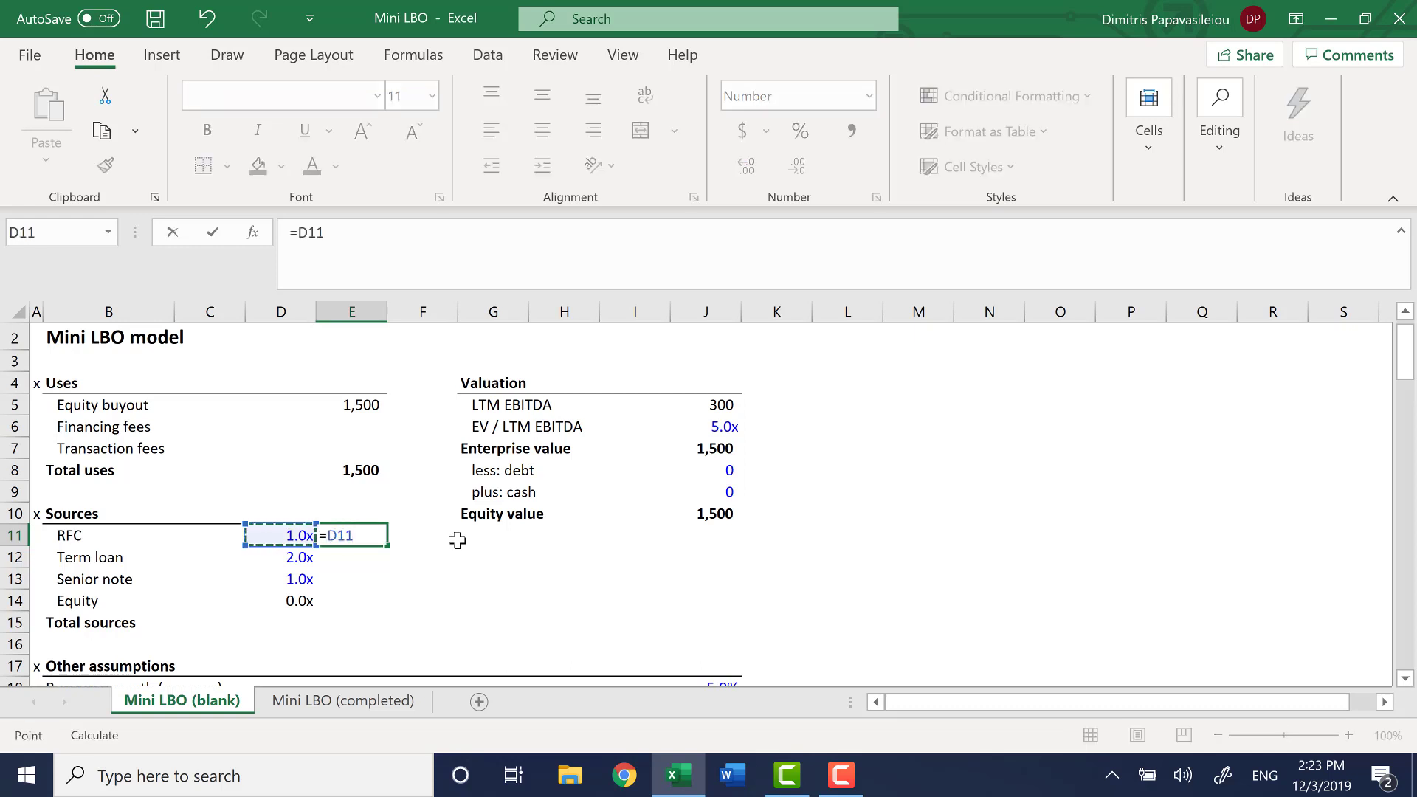
key("F4")
key("Escape")
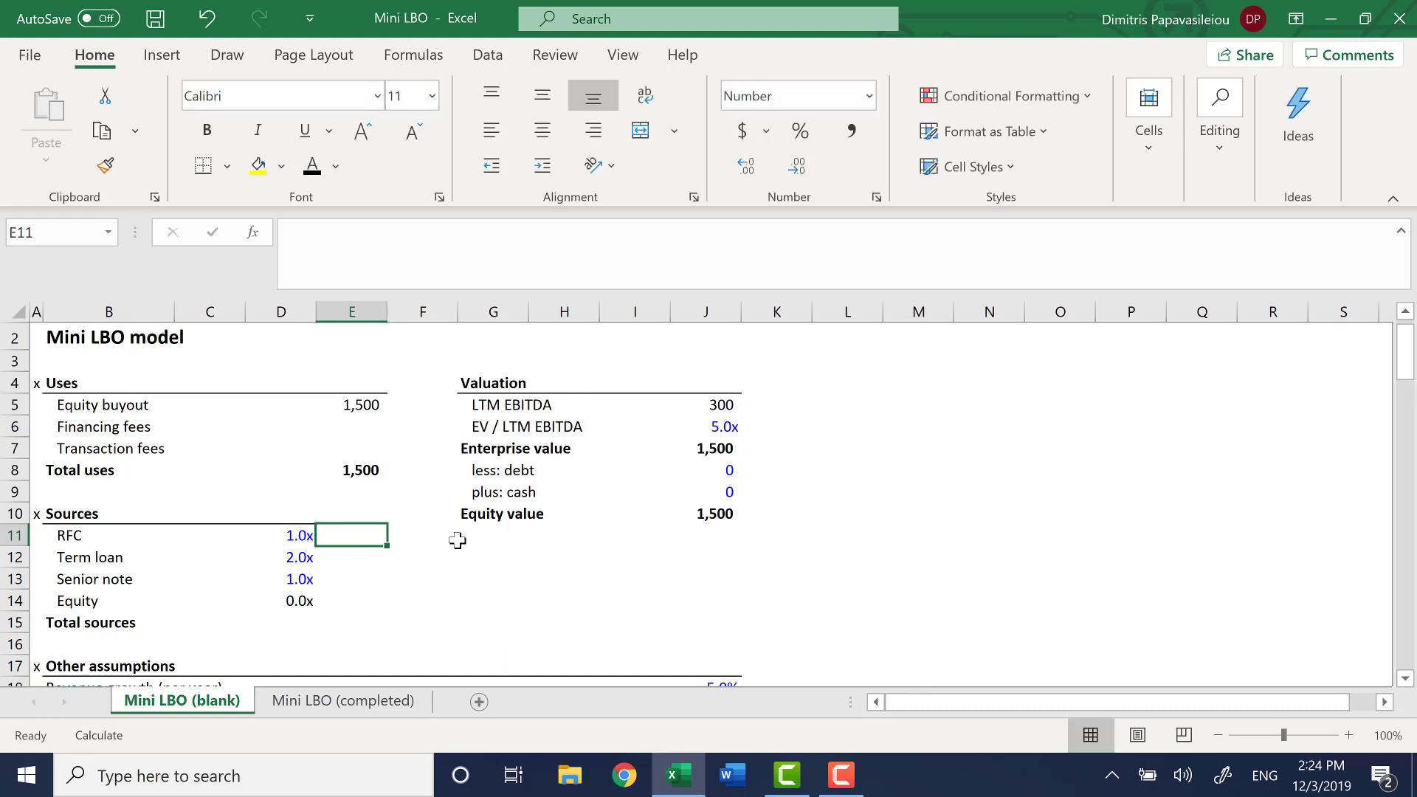
Calculate the RFC amount in E11 as its multiple in D11 times LTM EBITDA, with J5 as an absolute reference
type("=")
key("Left")
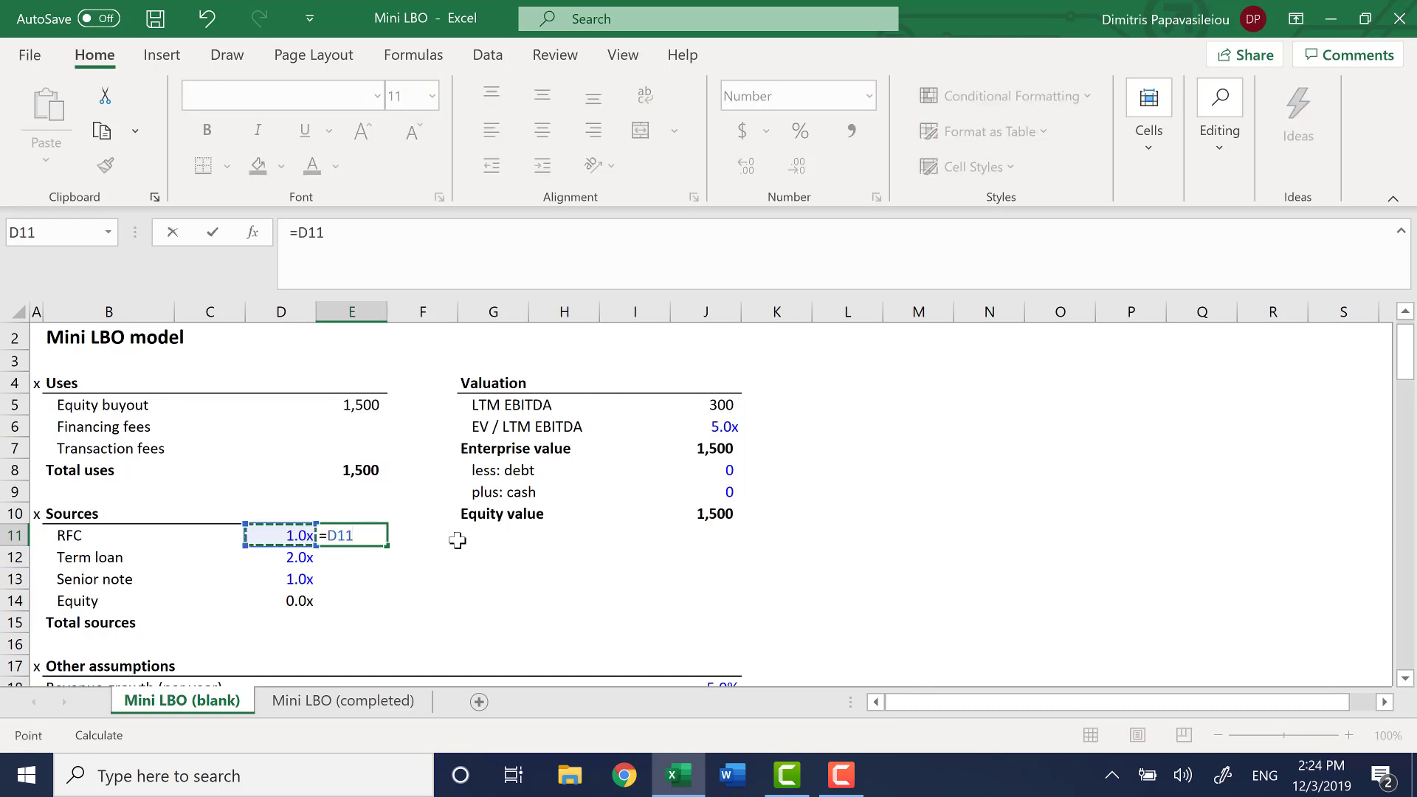
type("*")
key("Right")
key("Right")
key("Right")
key("Right")
key("Right")
key("Up")
key("Up")
key("Up")
key("Up")
key("Up")
key("Up")
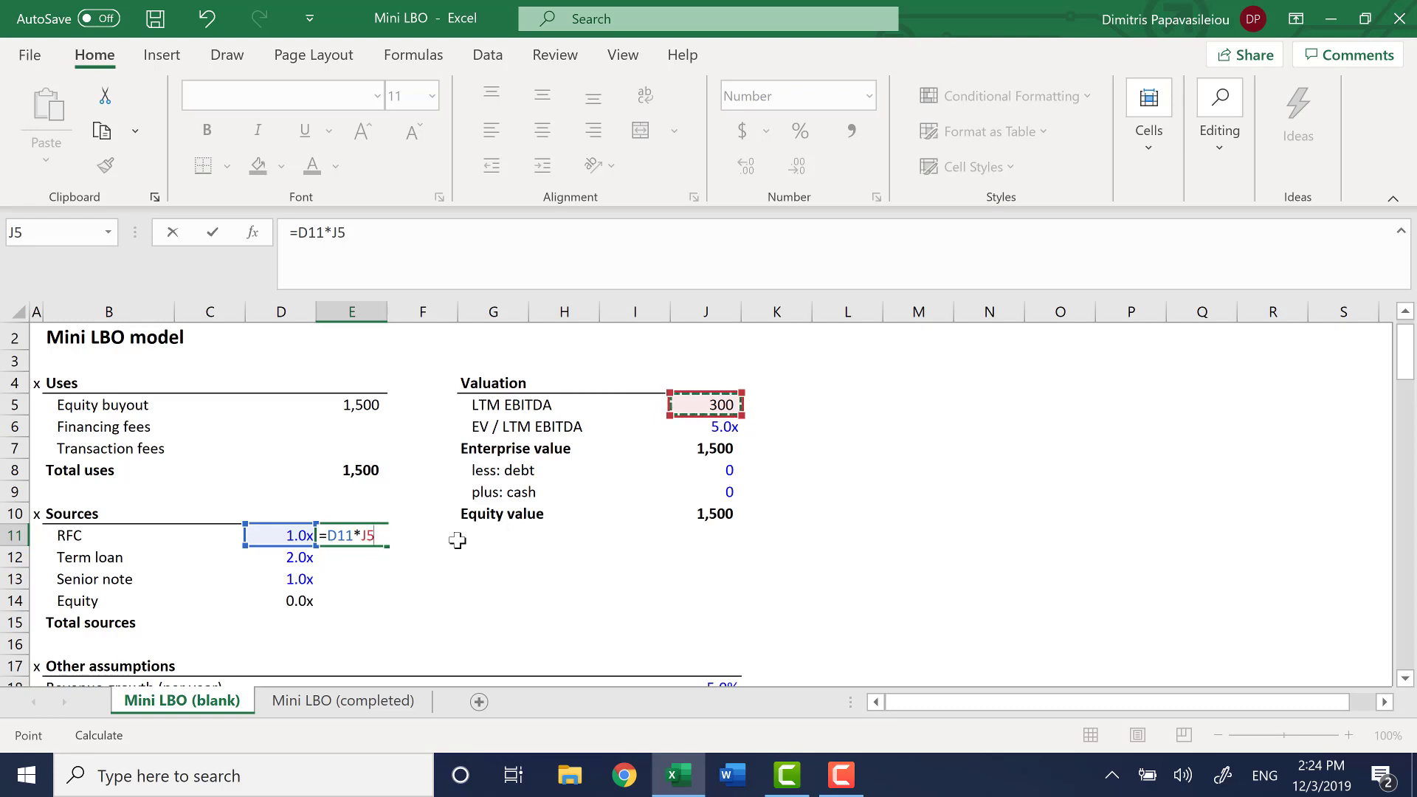
key("F4")
key("Return")
Copy the RFC amount formula down to the Term loan in E12 and the Senior note in E13
key("Up")
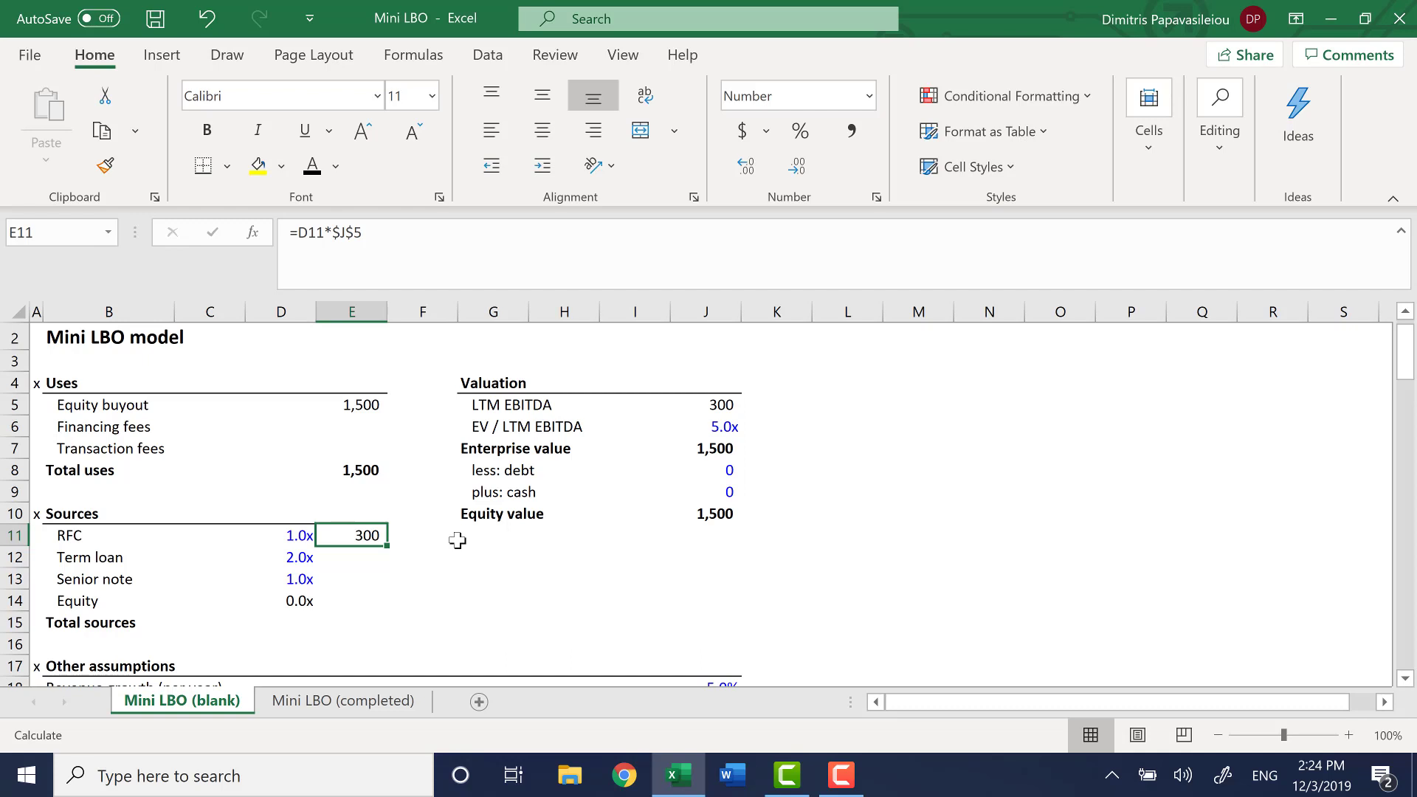
key("shift+Down")
key("ctrl+d")
key("Down")
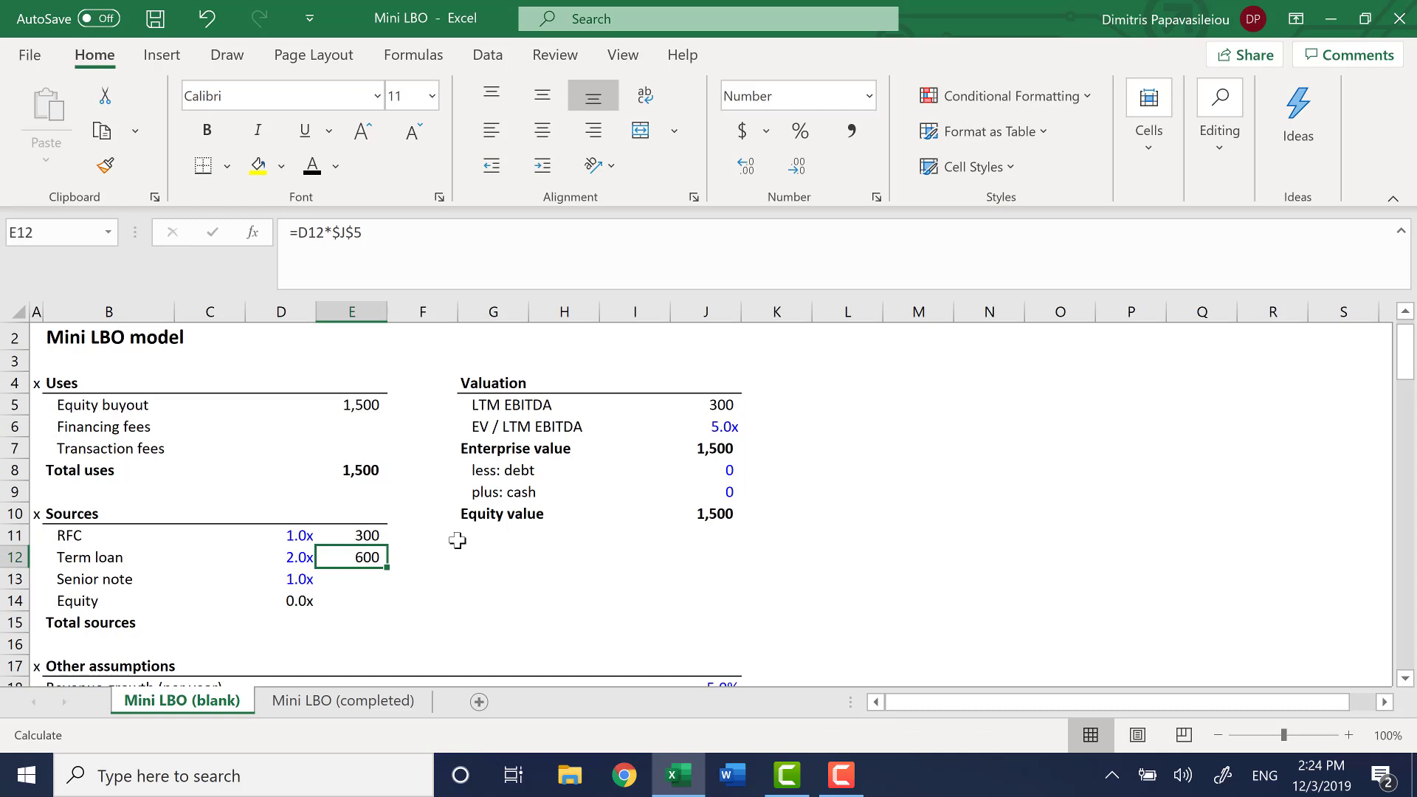
key("shift+Down")
key("ctrl+d")
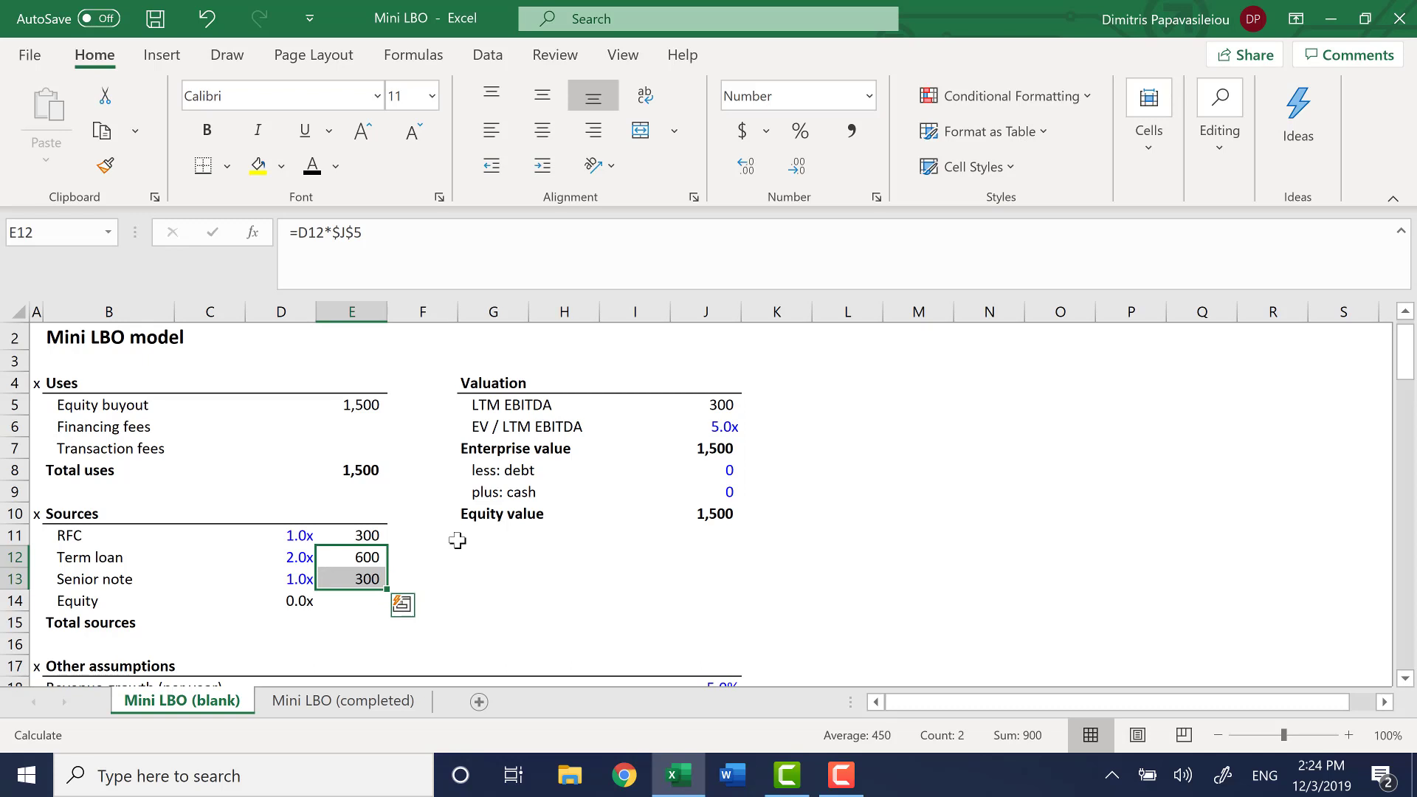
key("Down")
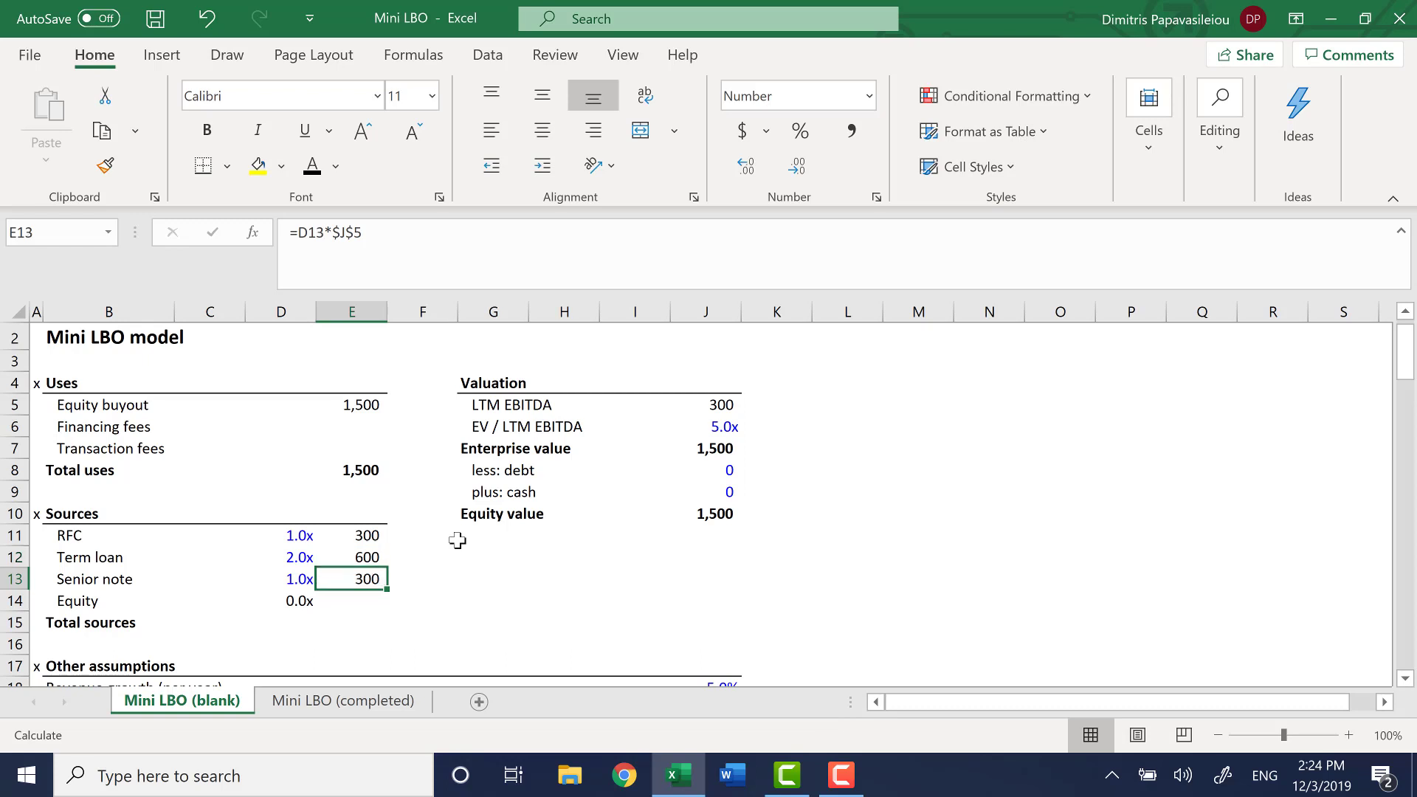
Calculate Transaction fees in E7 under Uses as 0.02 times the Equity value in J10
key("Down")
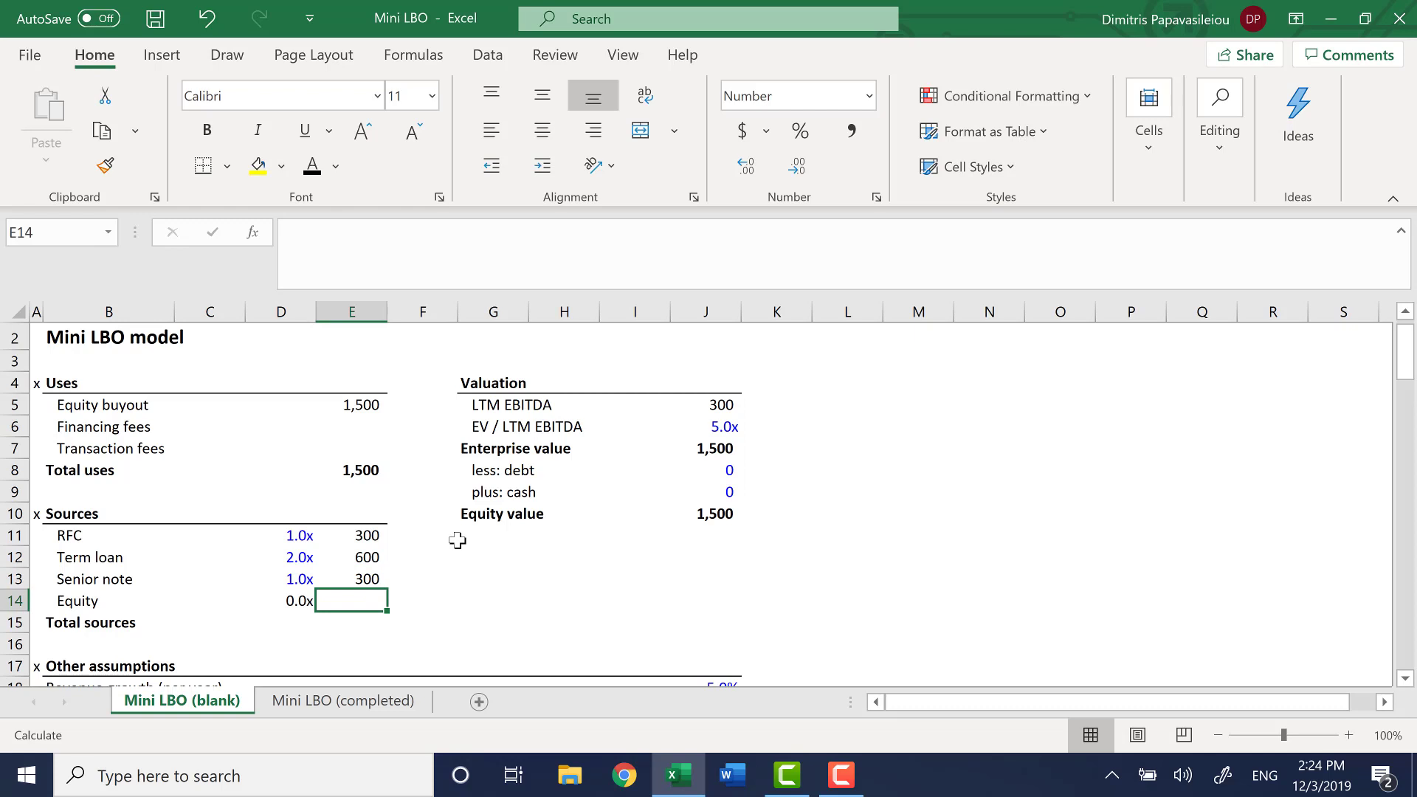
key("Up")
key("Up")
key("Up")
key("Up")
key("Up")
key("Up")
key("Up")
key("Up")
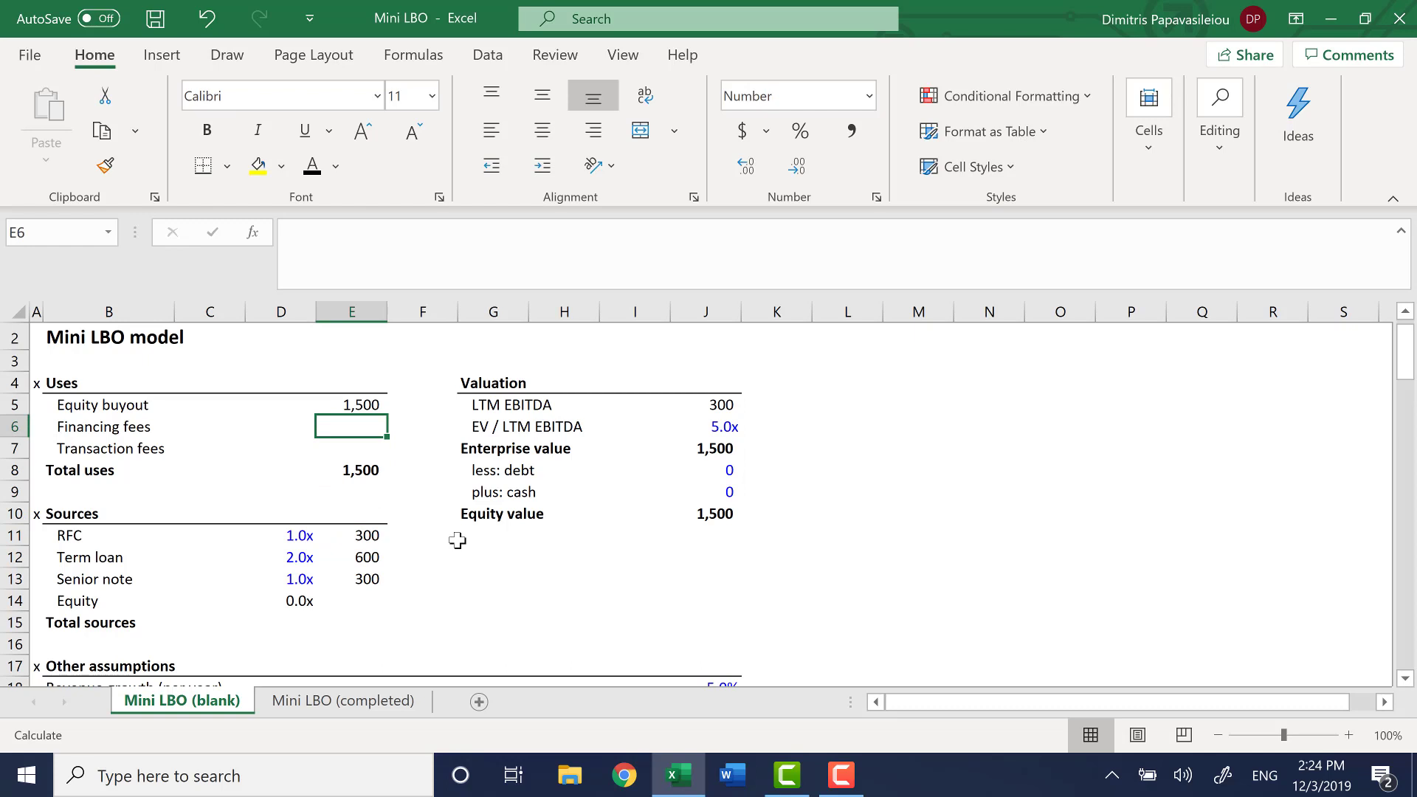
key("Down")
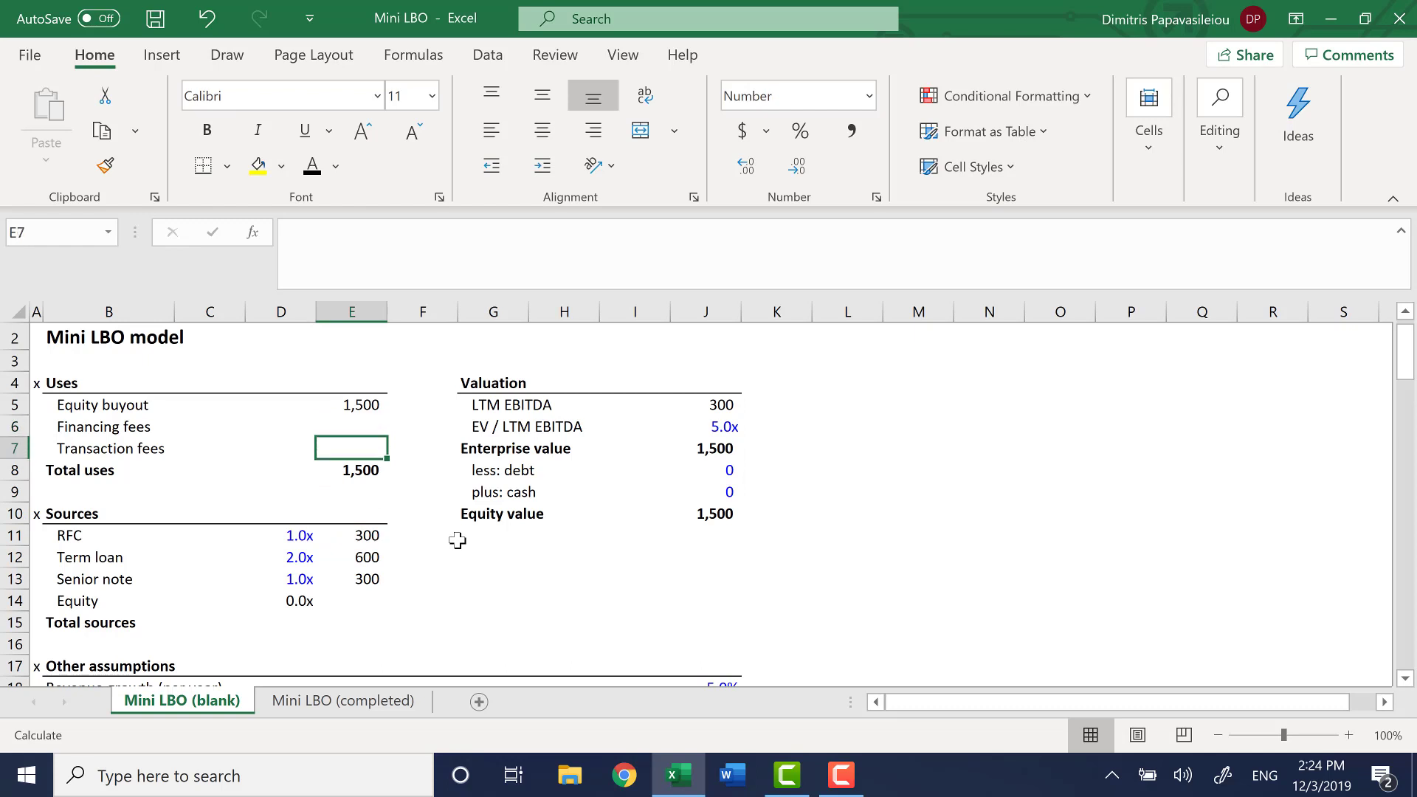
type("=0")
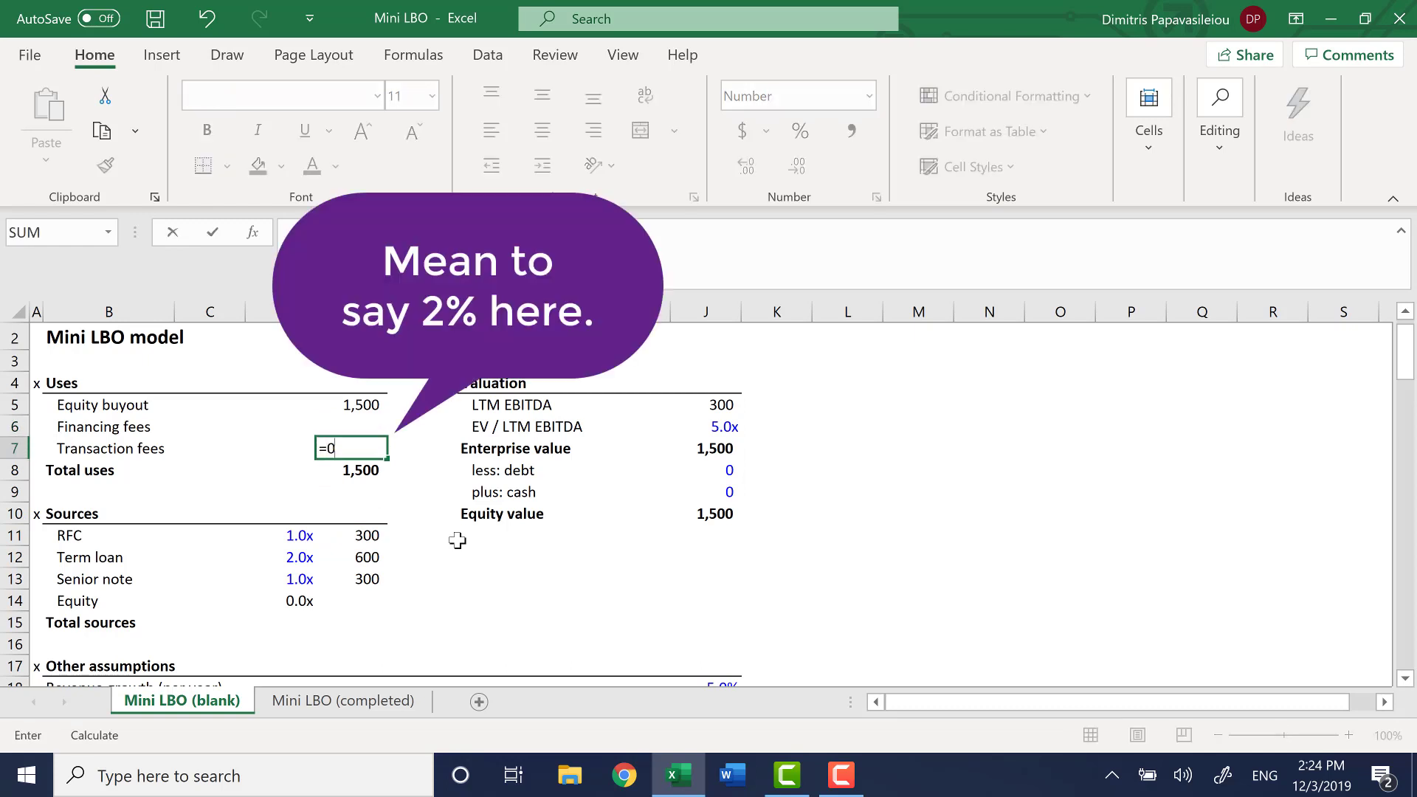
type(".02*")
key("Right")
key("Right")
key("Down")
key("Down")
key("Down")
key("Right")
key("Right")
key("Right")
key("Return")
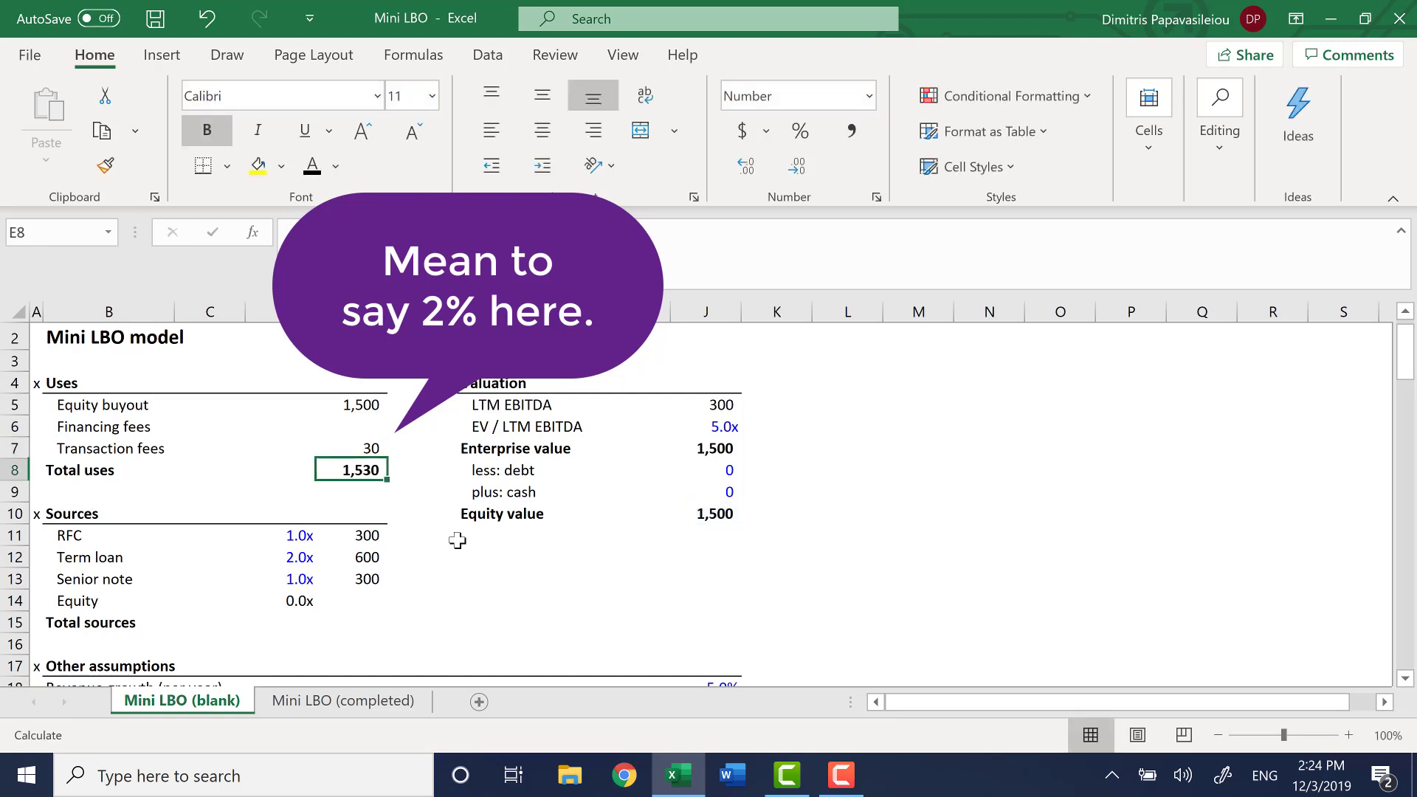
Set the font colour of the Transaction fees amount in E7 to the recently used blue
key("Up")
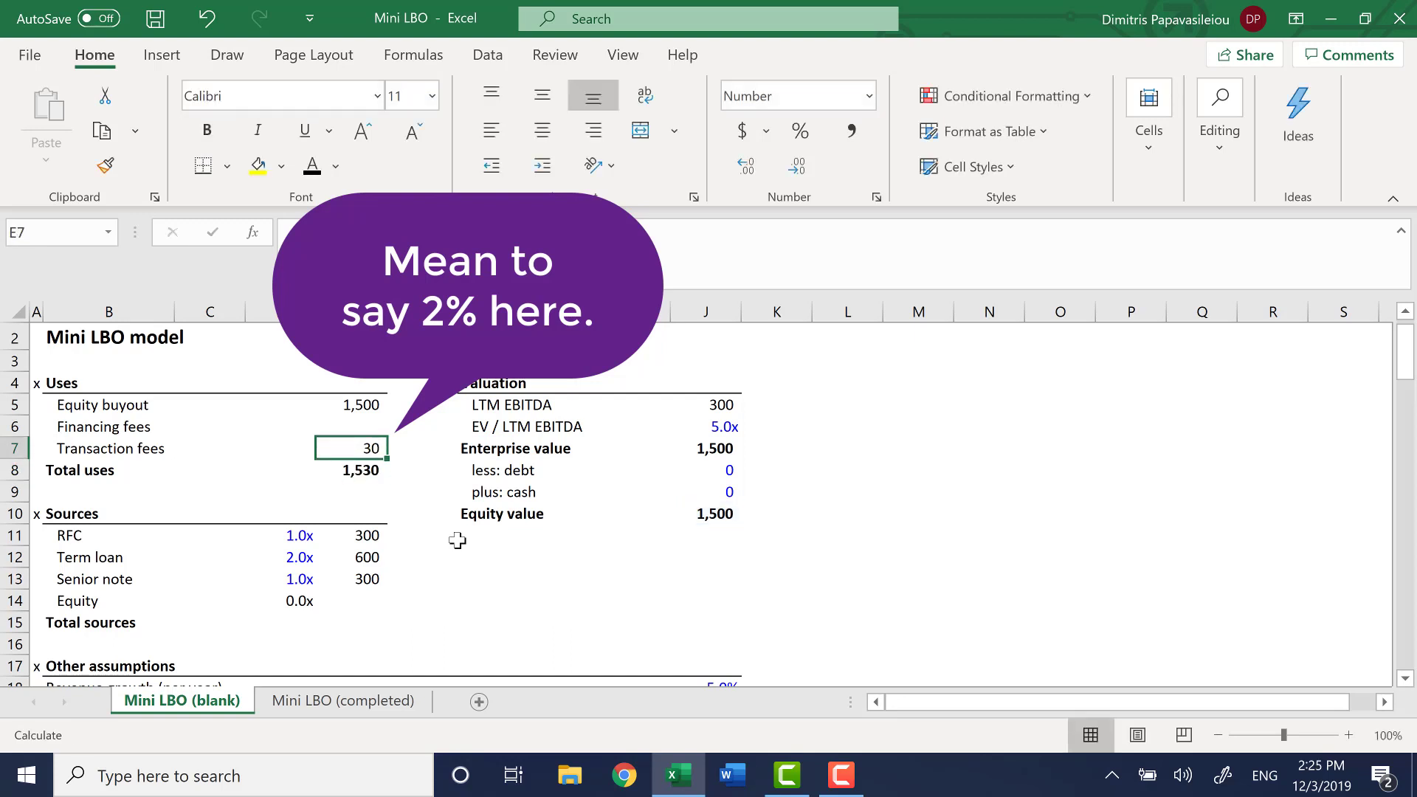
left_click(336, 165)
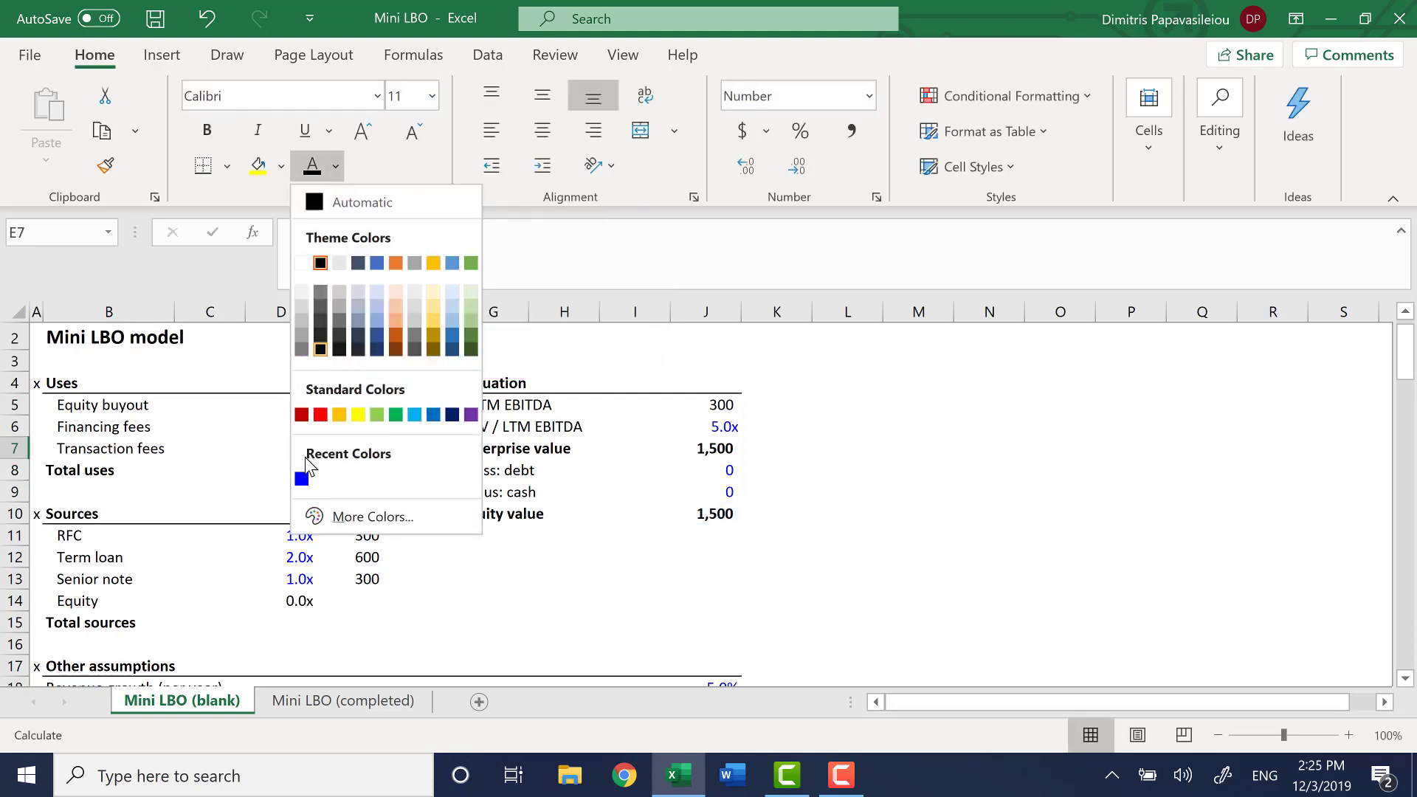
left_click(307, 479)
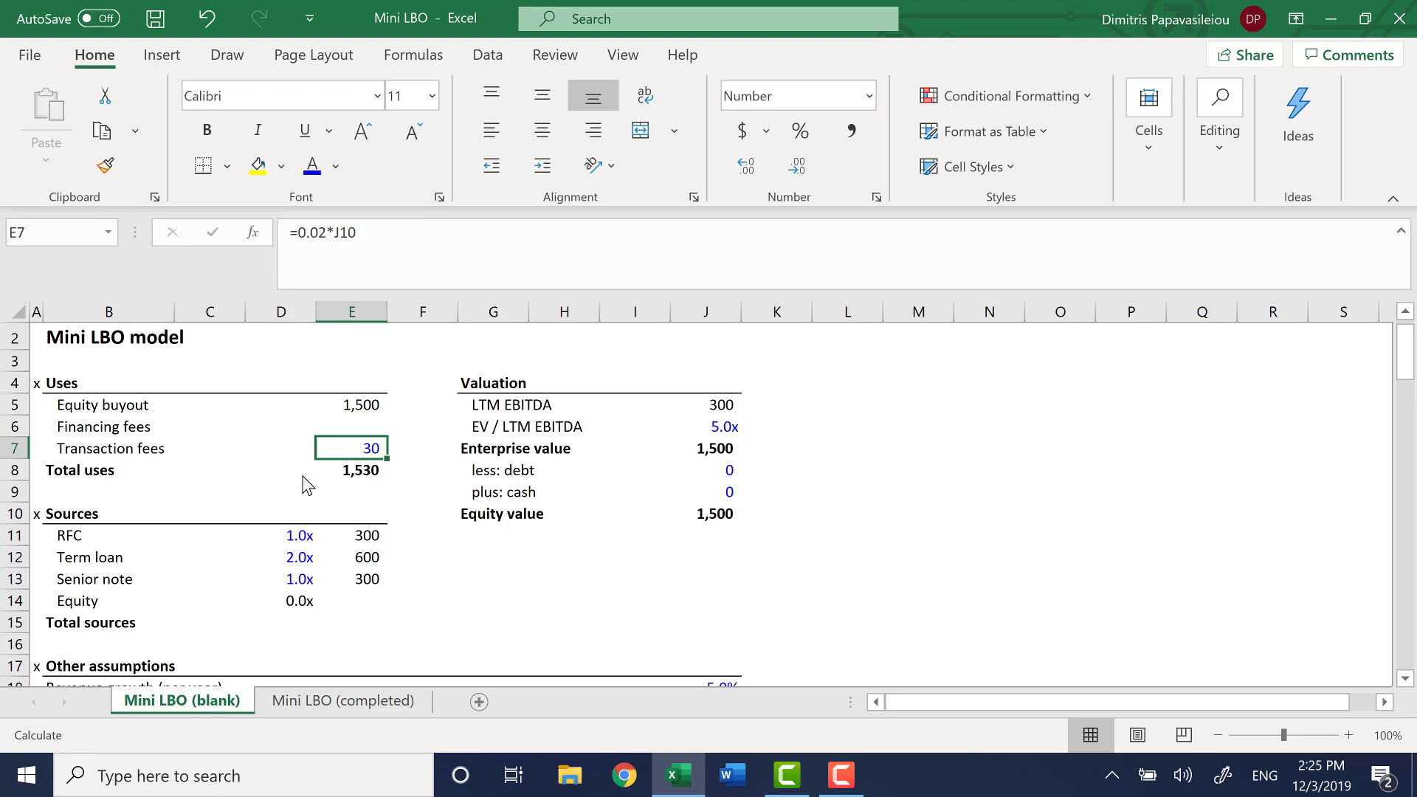
Calculate Financing fees in E6 as 0.01 times the sum of the debt amounts in E11:E13
left_click(369, 425)
key("Down")
key("Up")
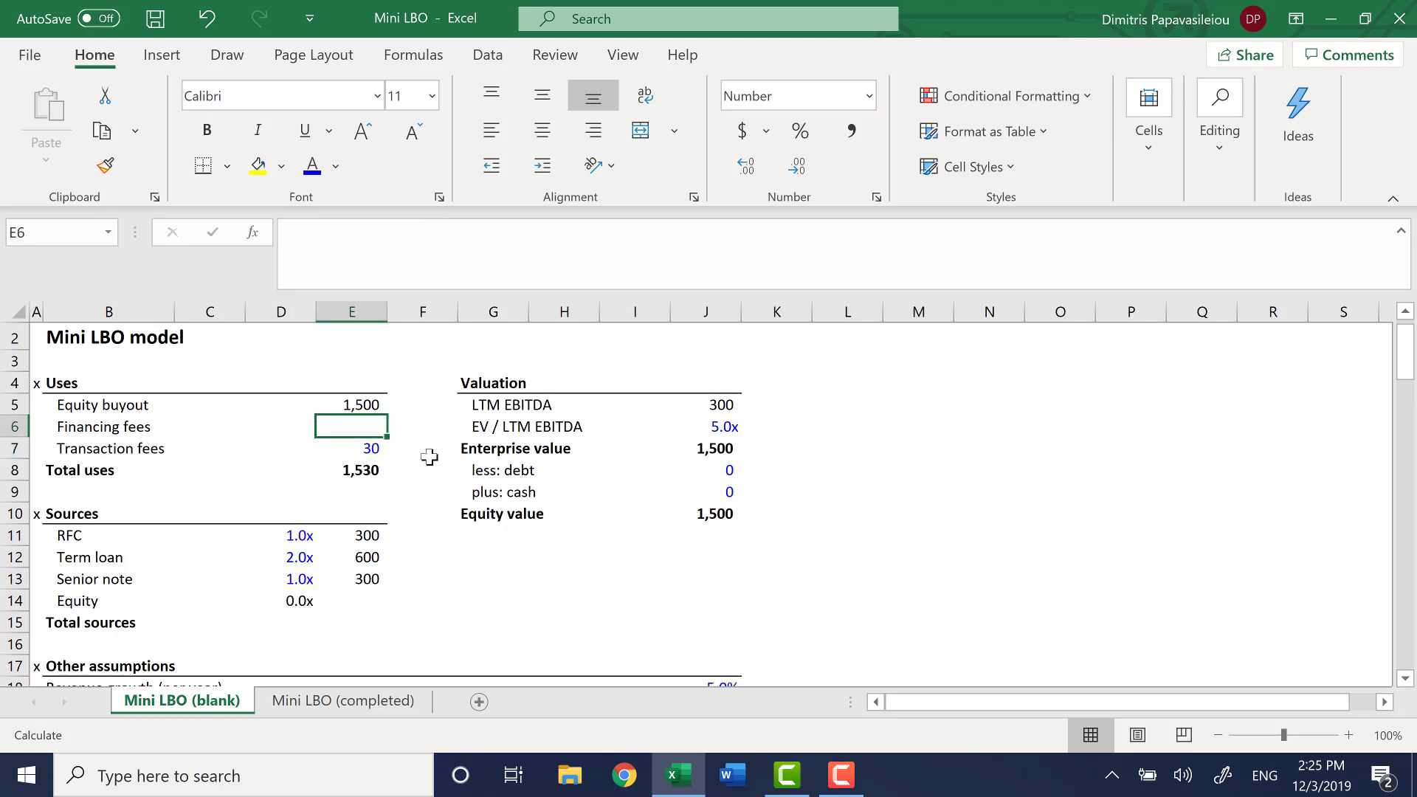
type("=0.01")
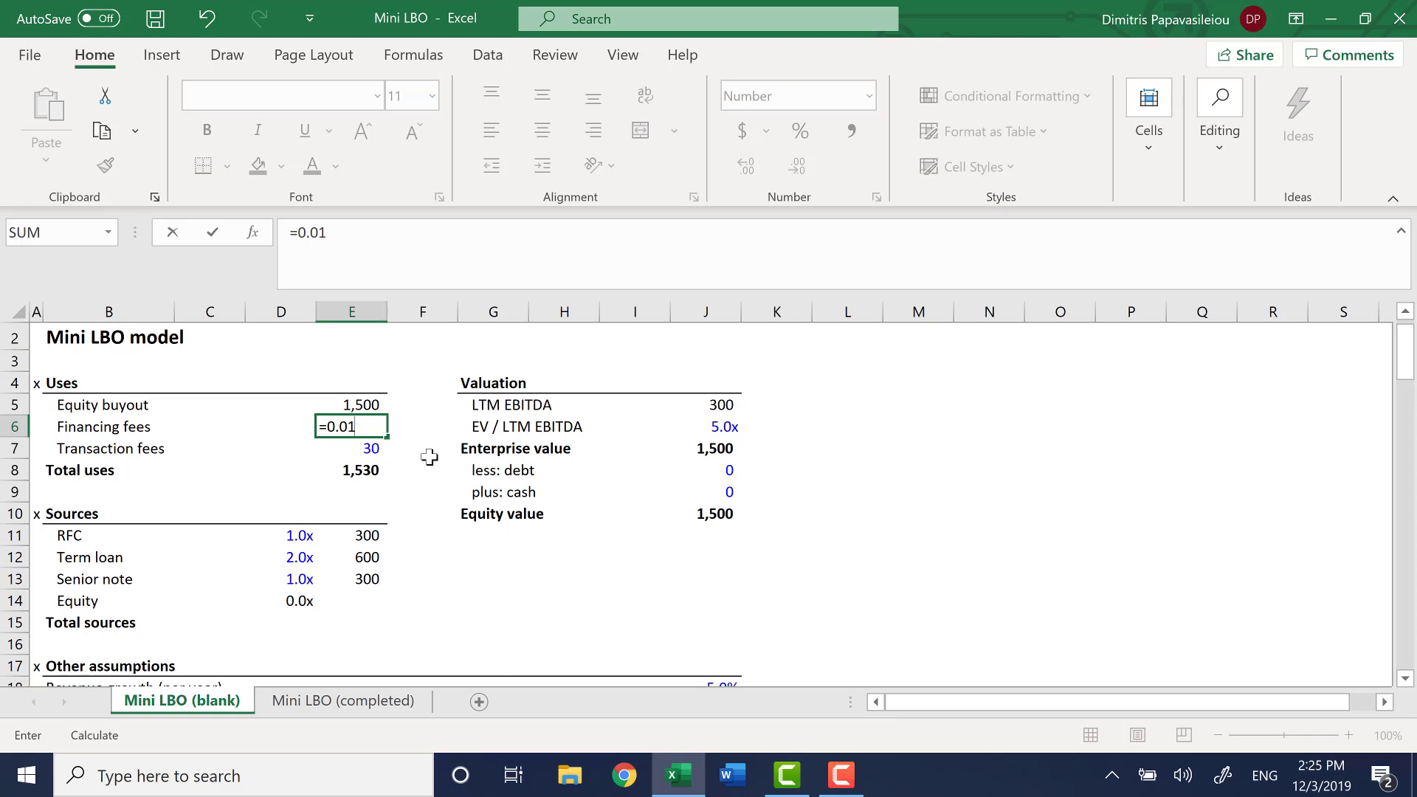
type("*su")
key("Tab")
key("Down")
key("Down")
key("Down")
key("Down")
key("Down")
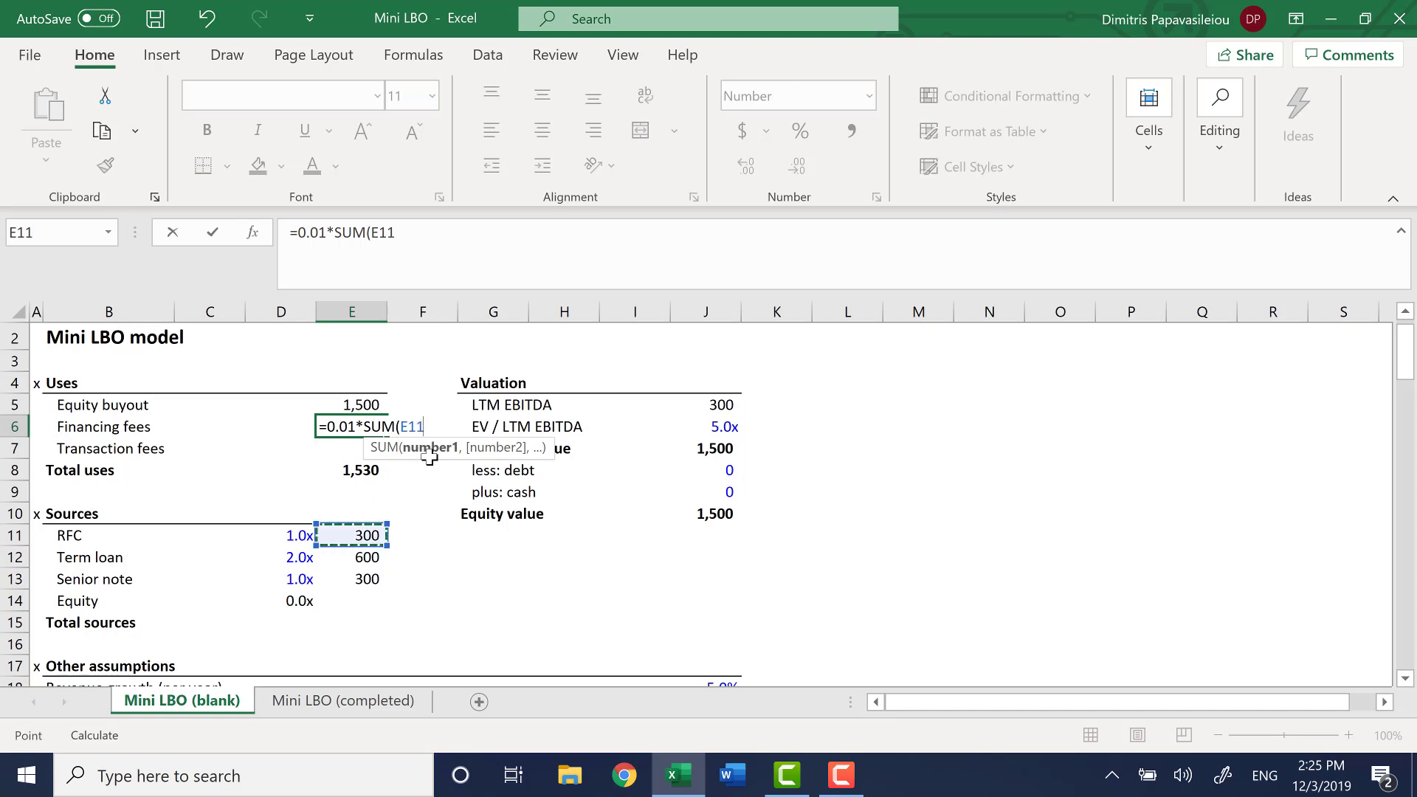
key("shift+Down")
key("shift+Down")
type(")")
key("ctrl+Return")
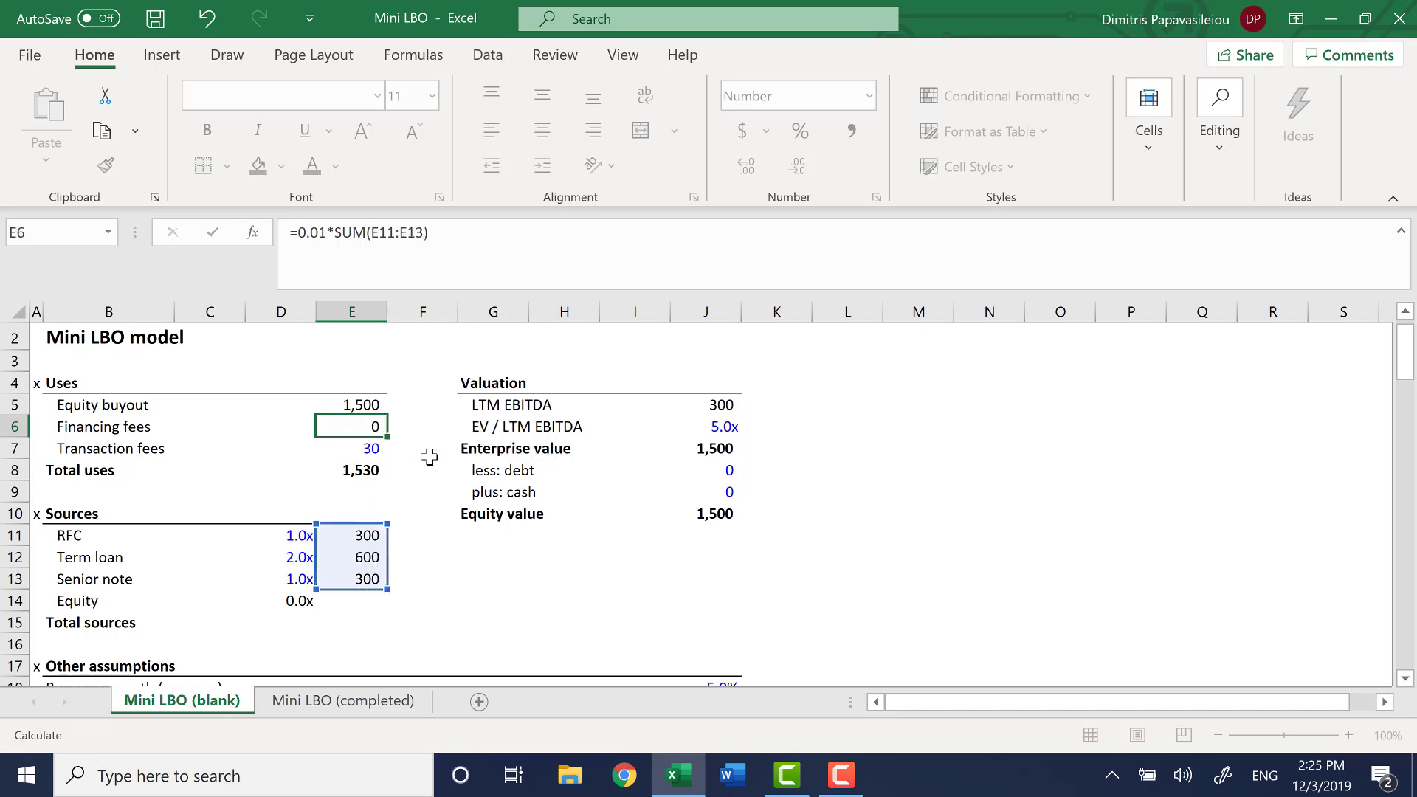
key("Return")
key("Up")
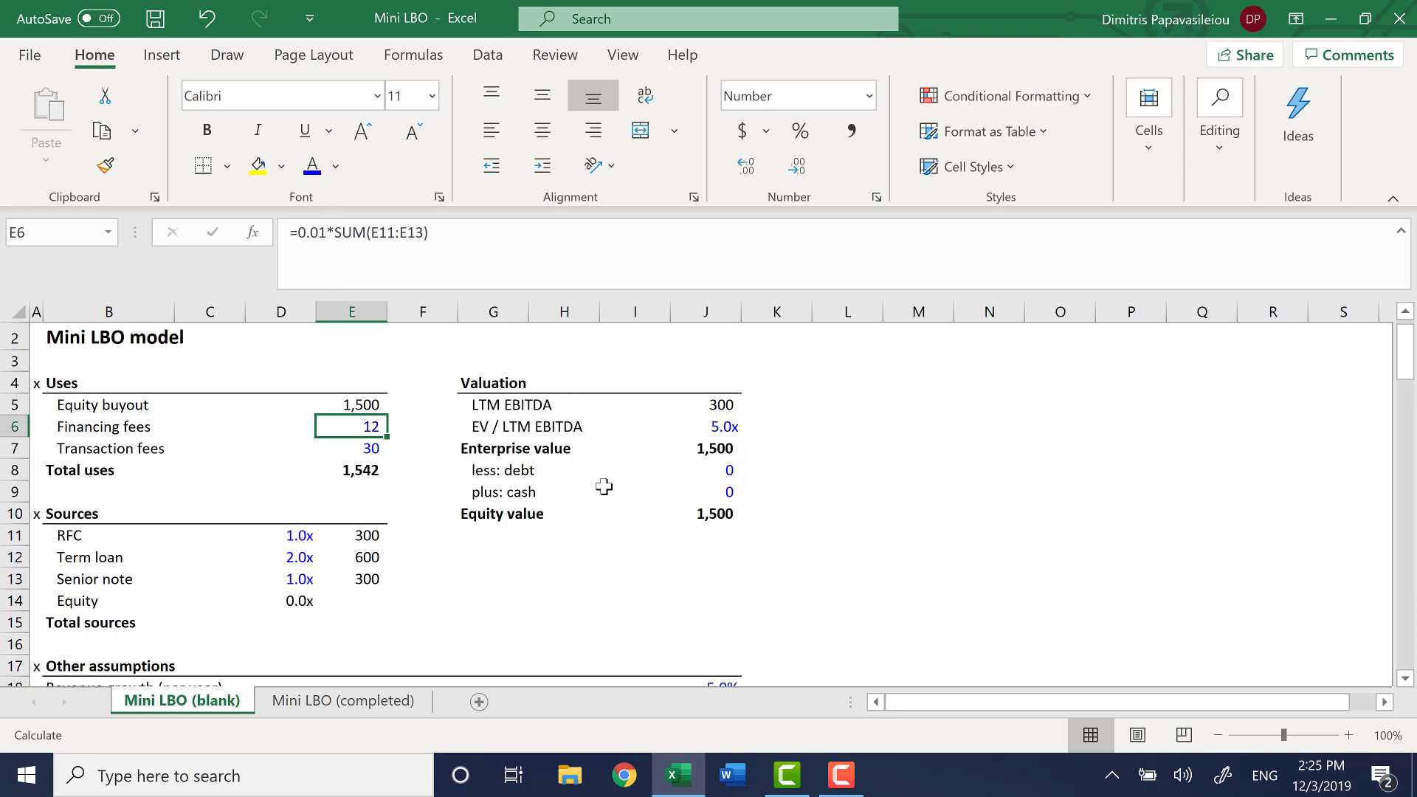
Save the workbook and re-enter Total uses in E8 as the sum of E5:E7
key("ctrl+s")
key("Down")
key("Down")
key("alt+equal")
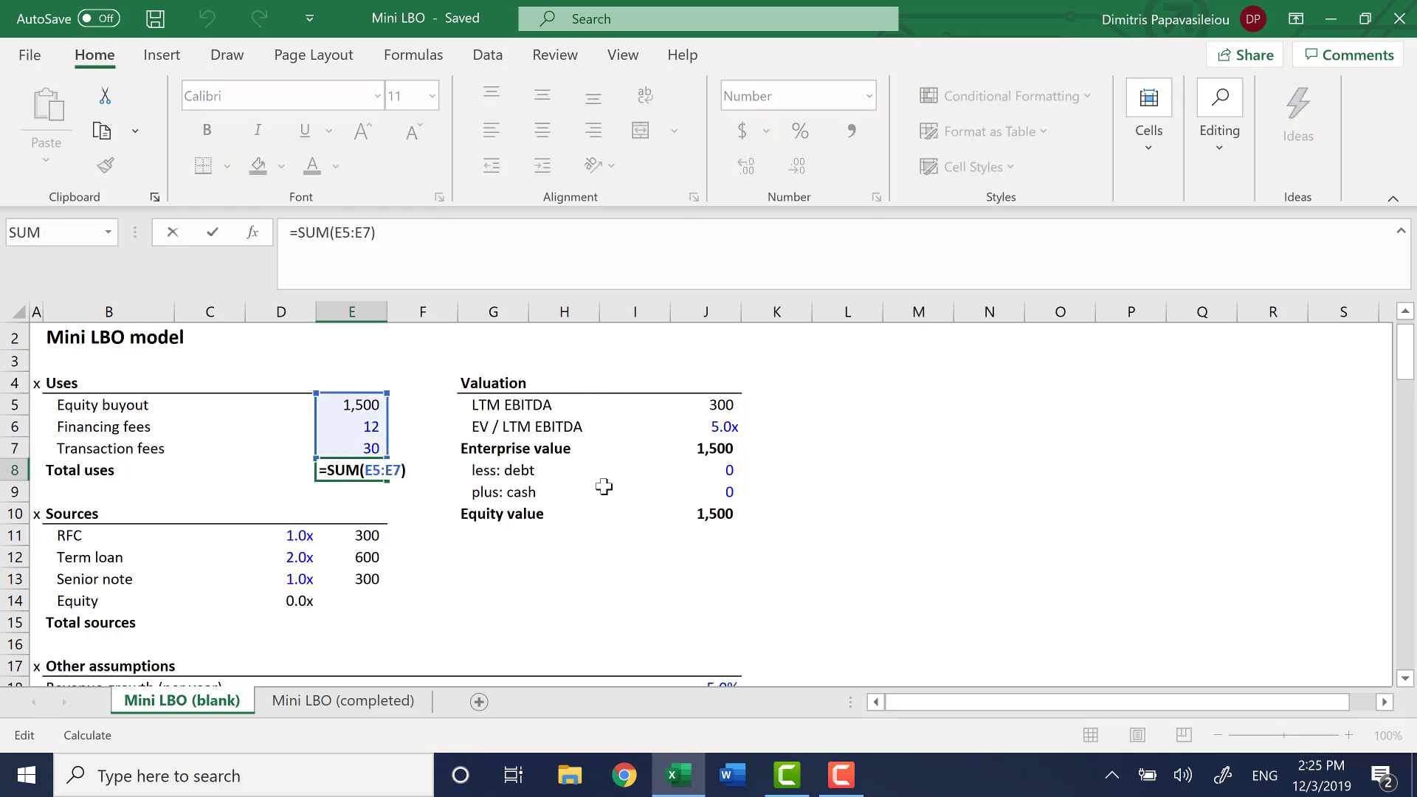
key("ctrl+Return")
Go through the RFC, Term loan and Senior note amounts in E11:E13 under Sources
key("Down")
key("Down")
key("Down")
key("Up")
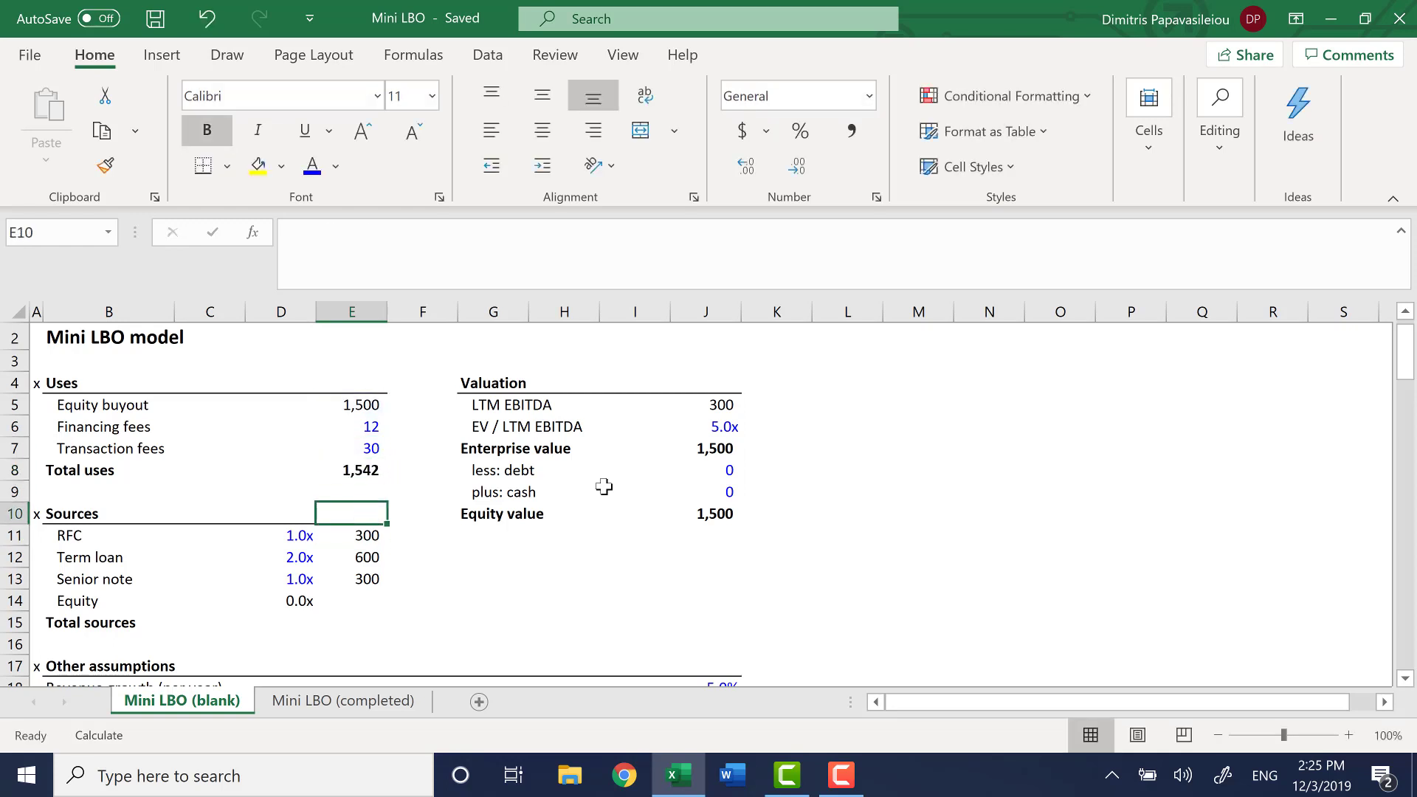
key("Up")
key("Down")
key("Down")
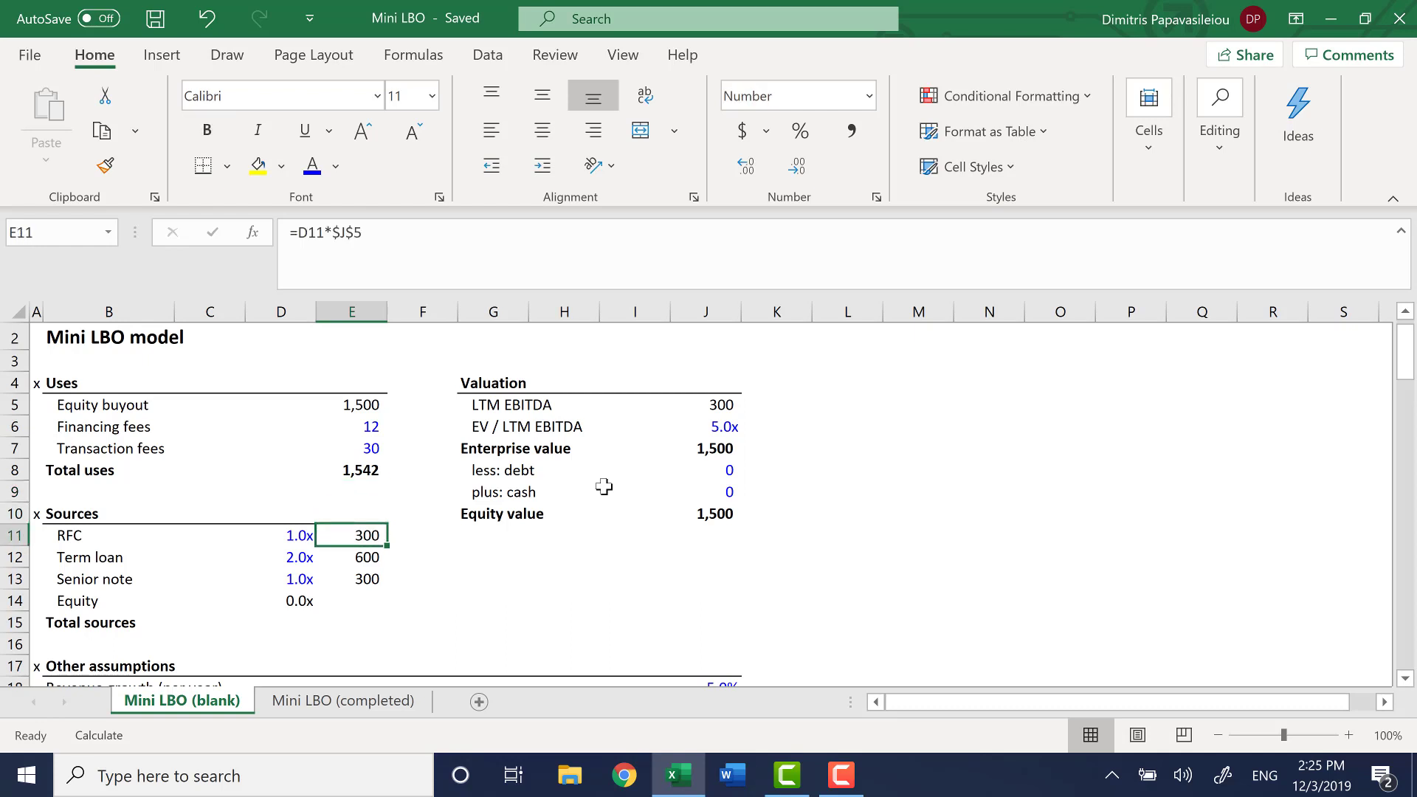
key("Down")
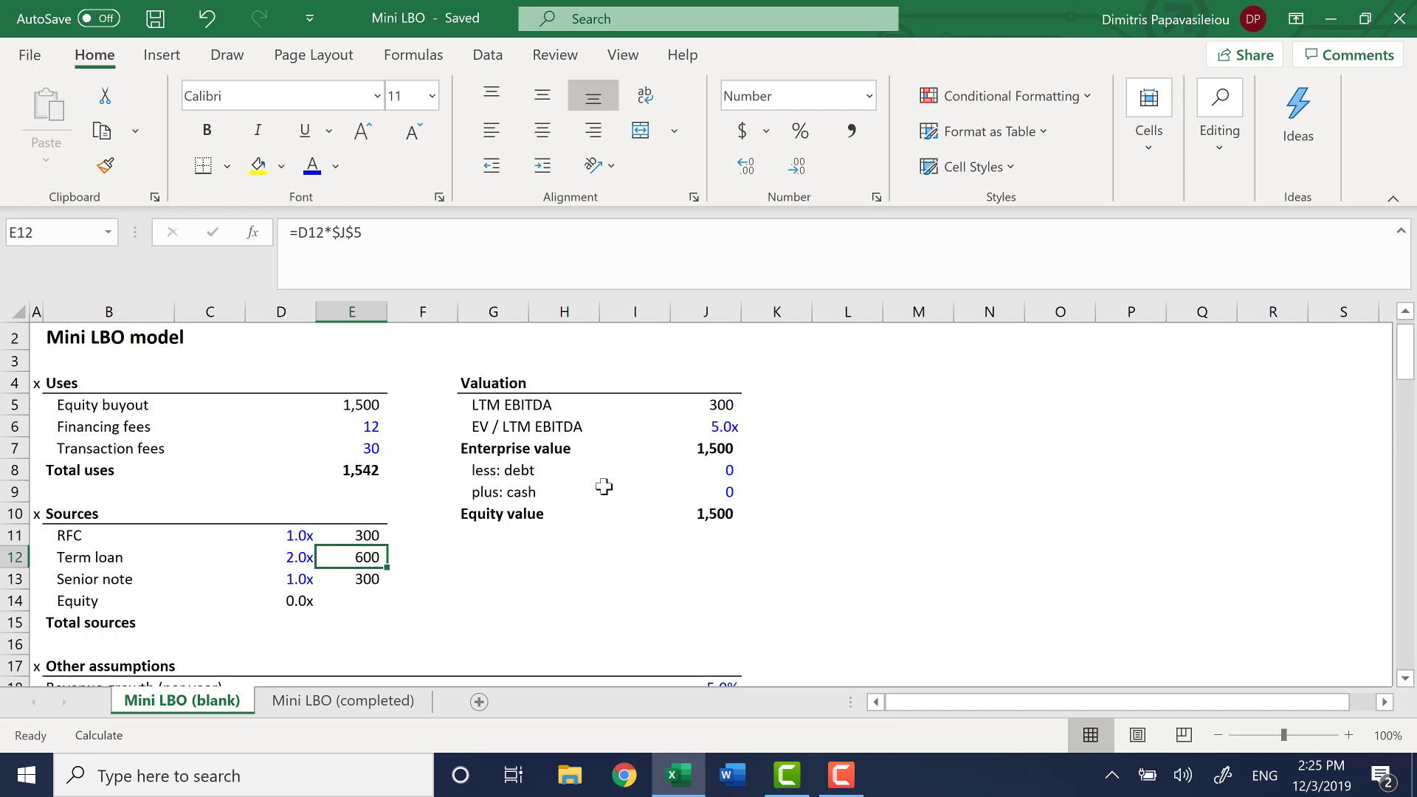
key("Down")
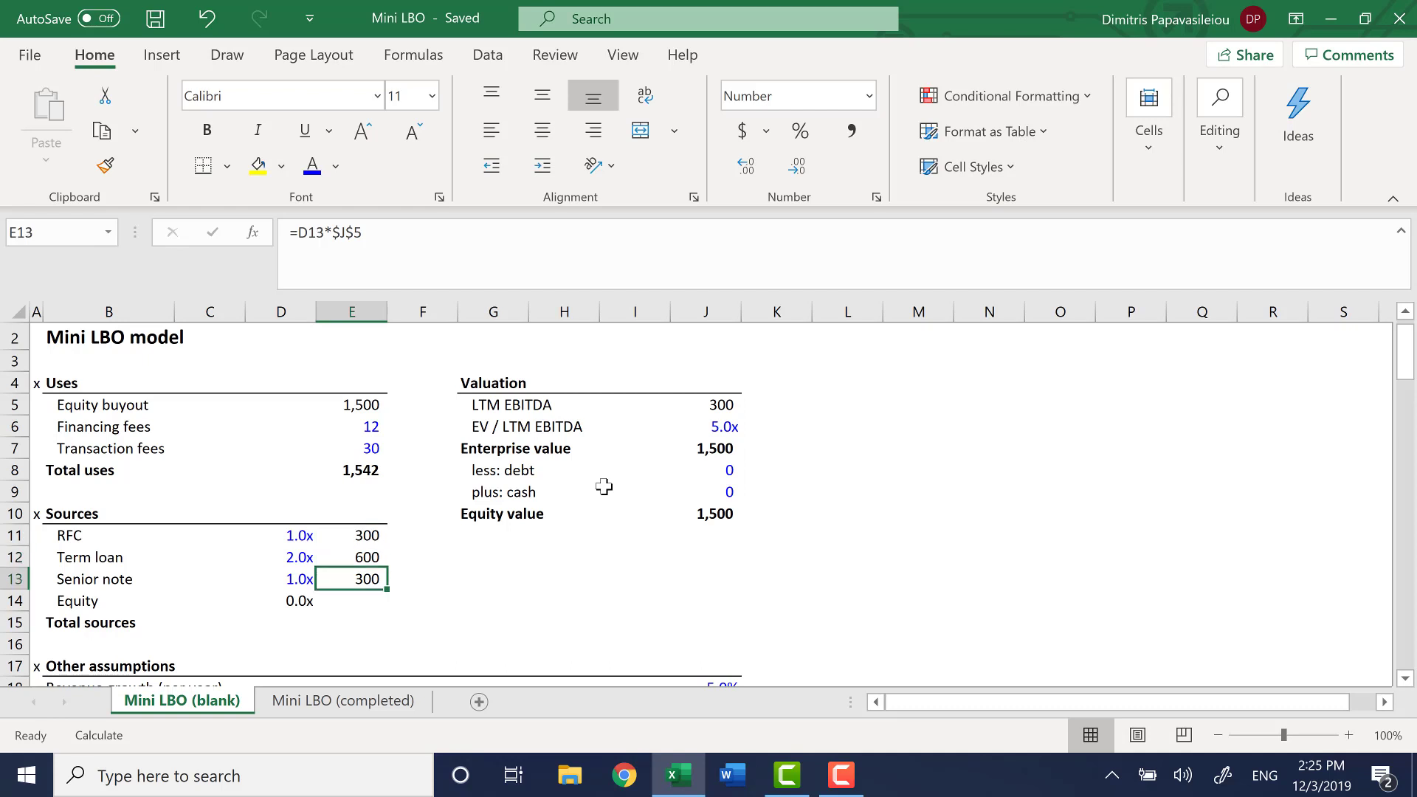
Link Total sources in E15 to the Total uses amount in E8
key("Down")
key("Down")
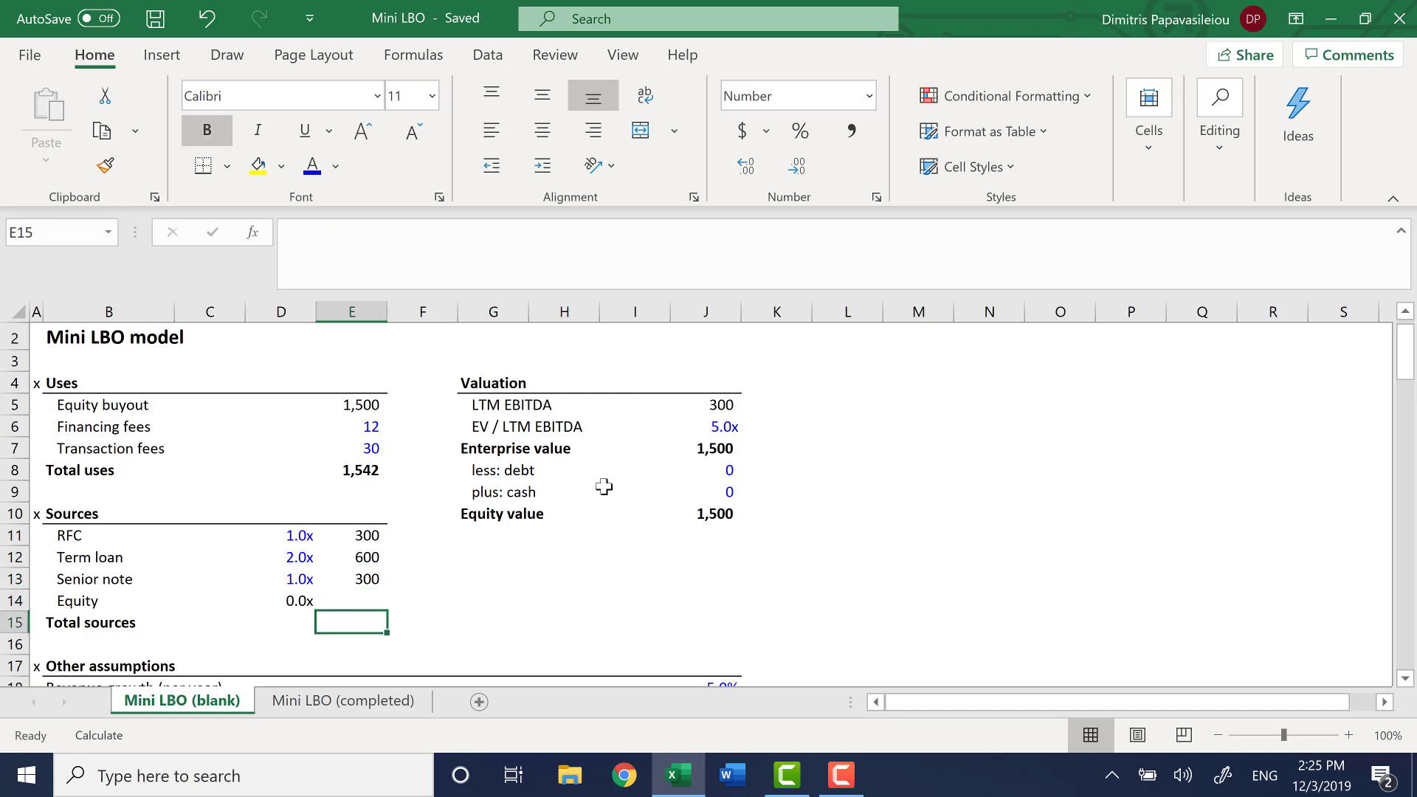
type("=")
key("Up")
key("Up")
key("Up")
key("Up")
key("Up")
key("Up")
key("Up")
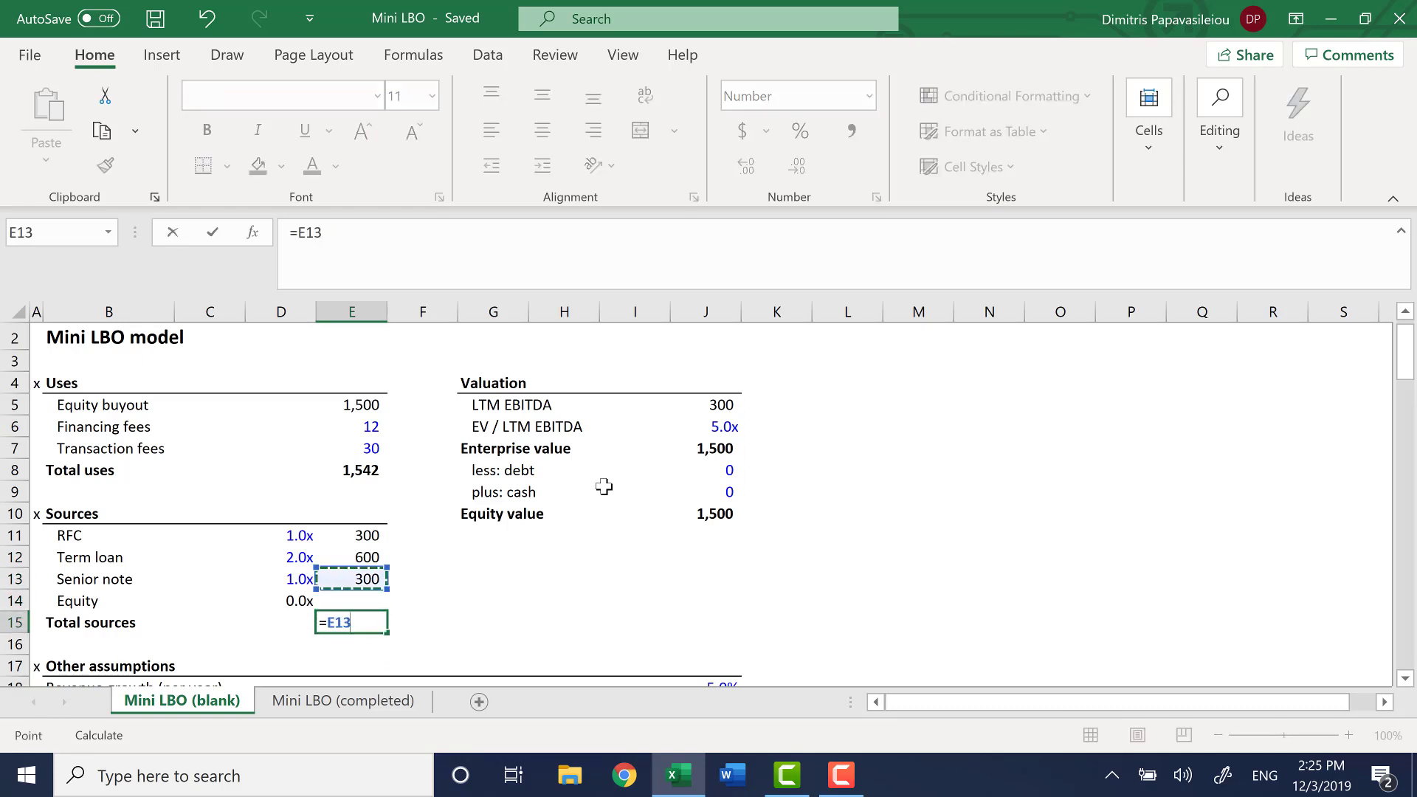
key("Return")
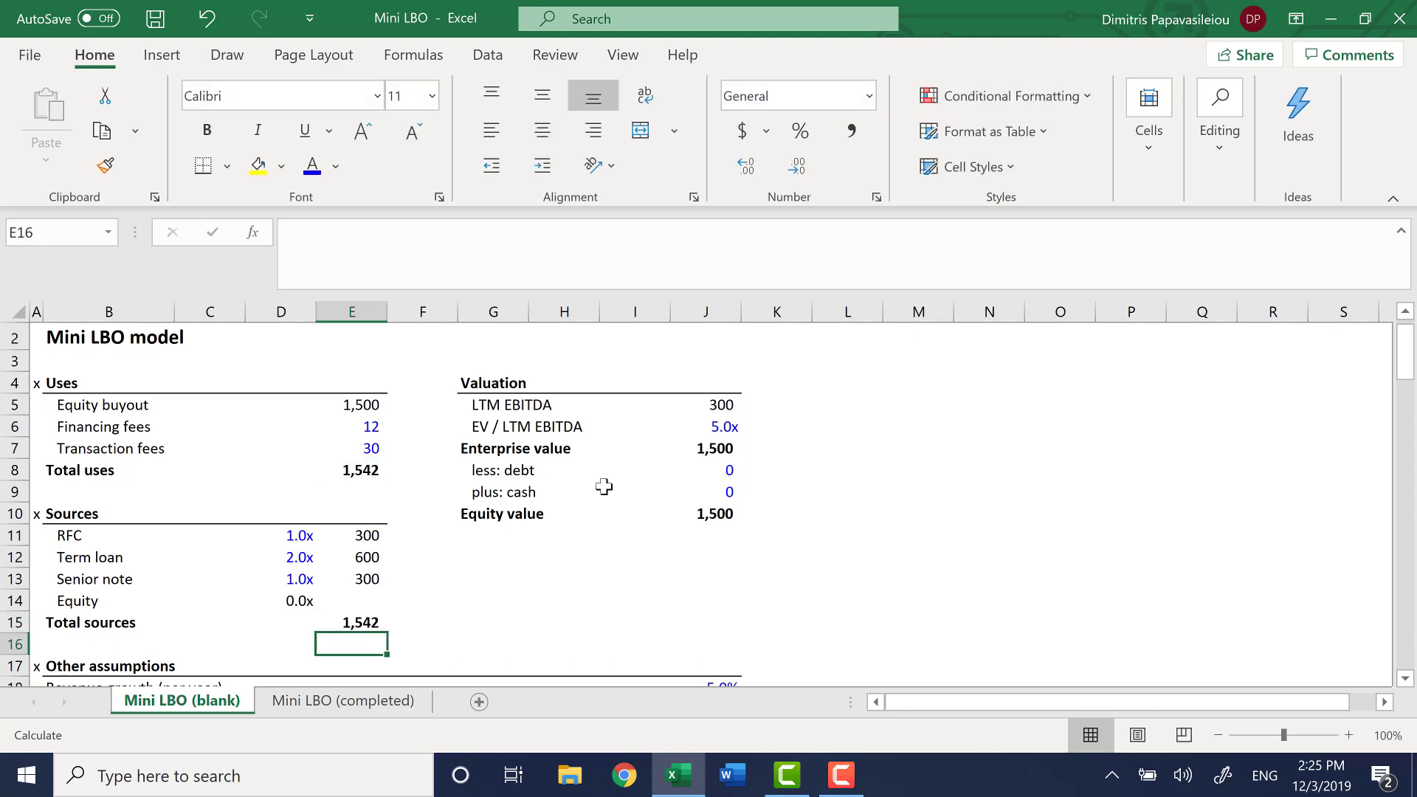
Try calculating the Equity source in E14 as -E15-SUM(E11:E13), and clear the cell
key("Up")
key("Up")
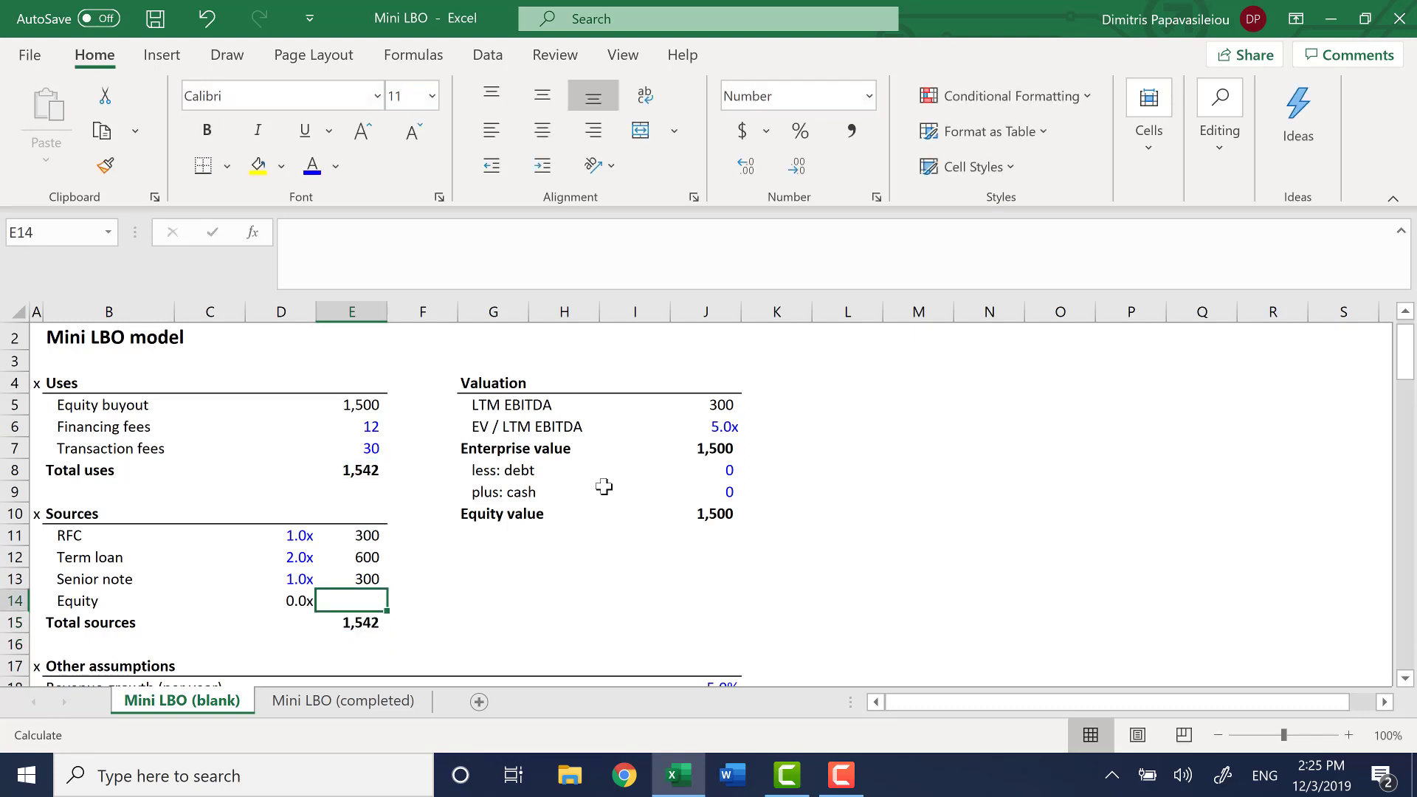
type("-")
key("Down")
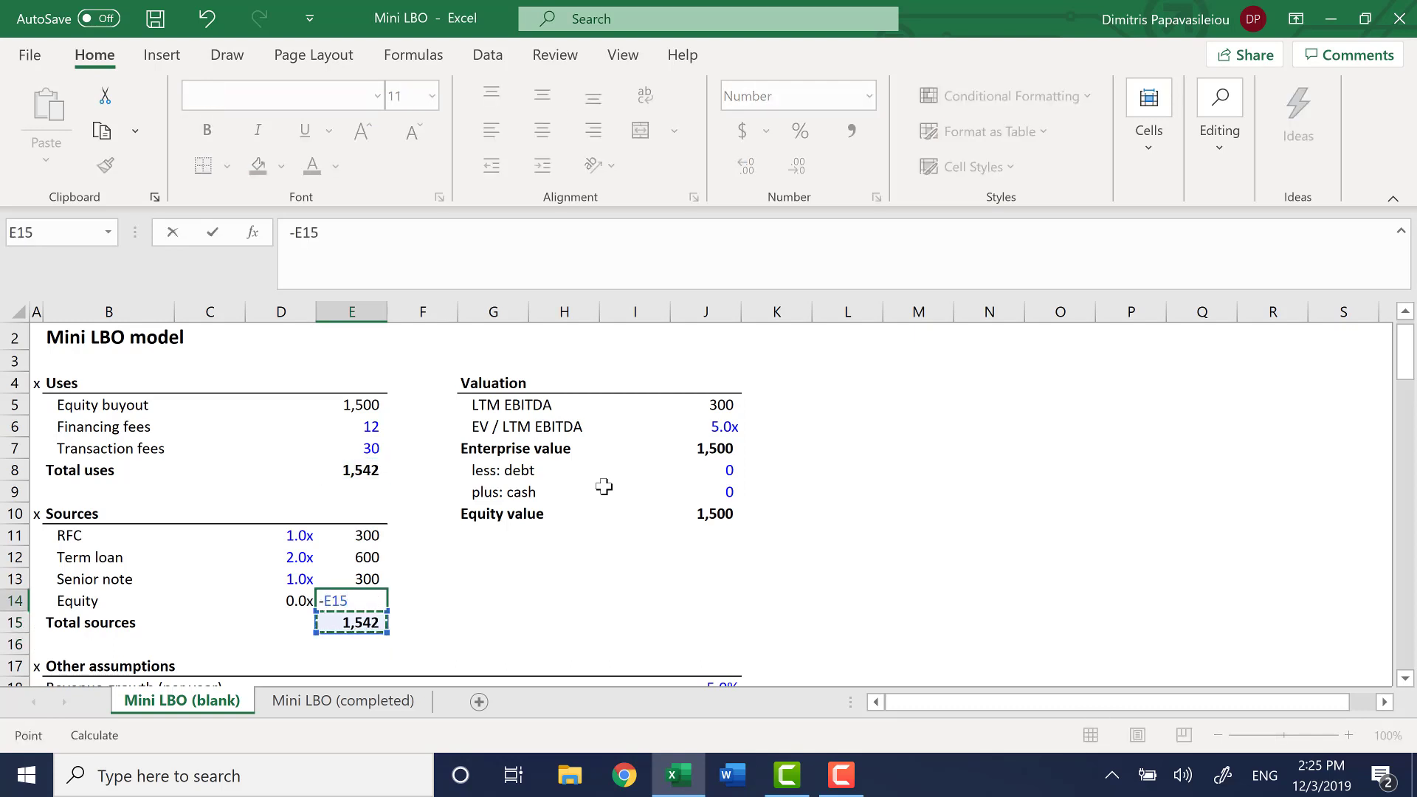
type("-")
type("sum")
key("Tab")
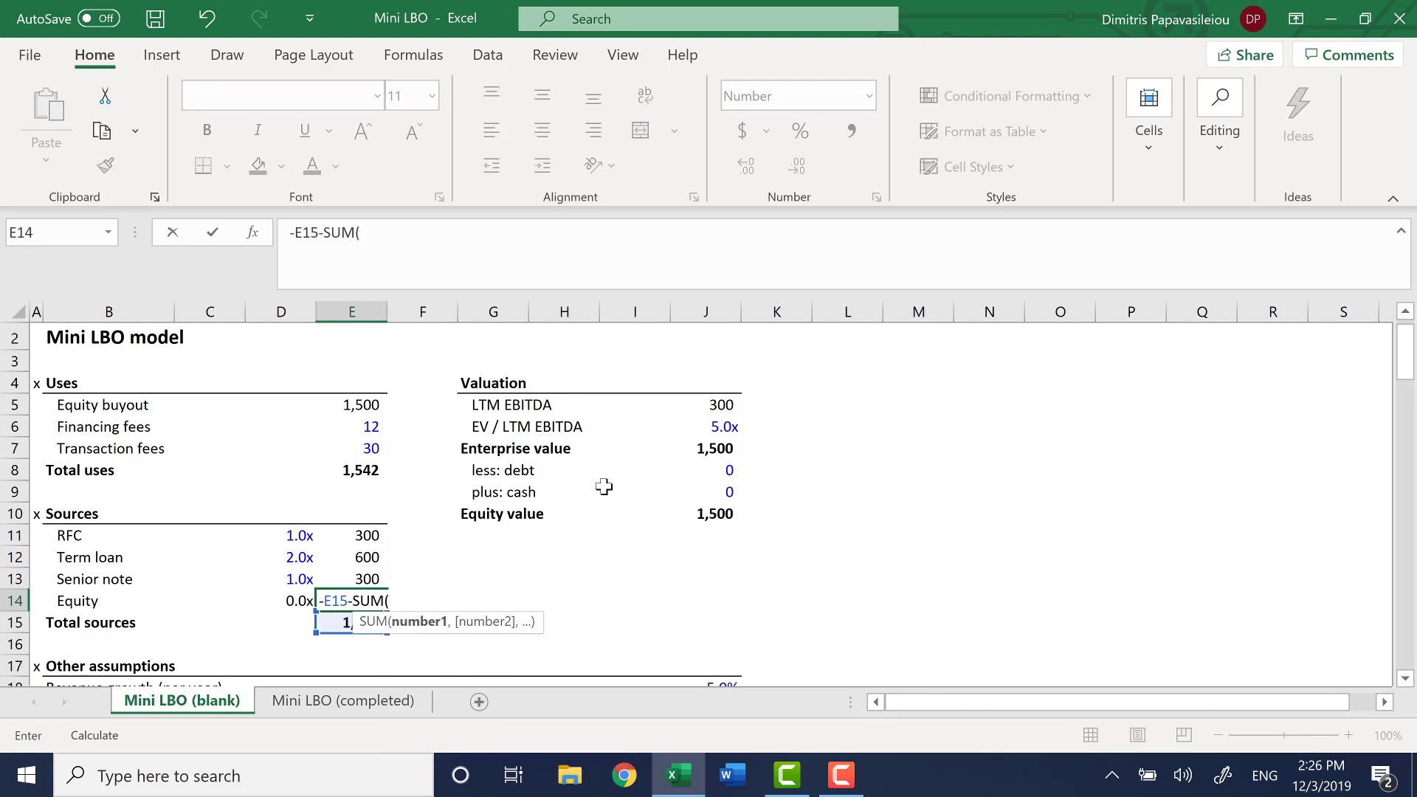
key("Up")
key("Up")
key("Up")
key("shift+Down")
key("shift+Down")
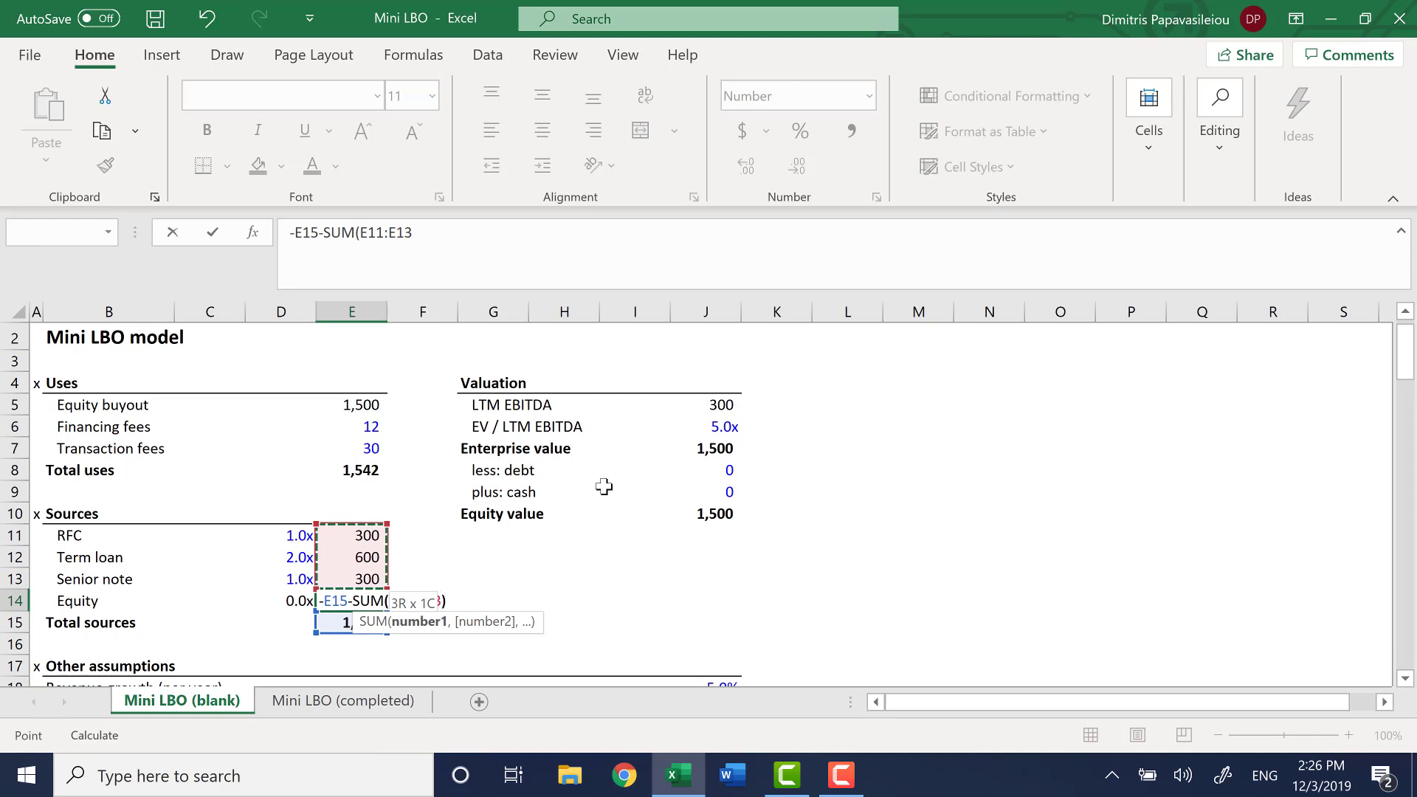
key("Return")
key("Up")
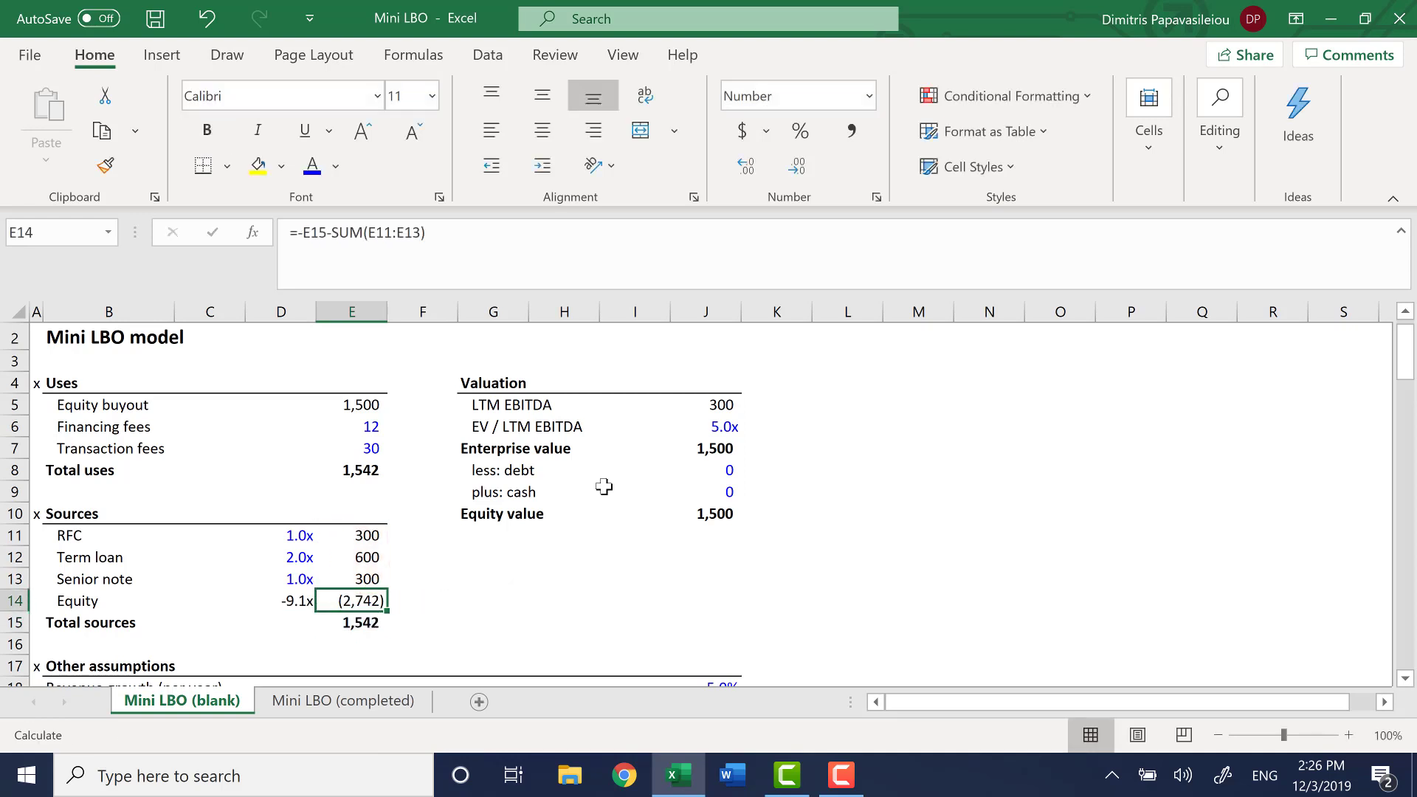
key("Delete")
Calculate the Equity source in E14 as Total sources in E15 minus the sum of the debt amounts in E11:E13
type("=")
key("Down")
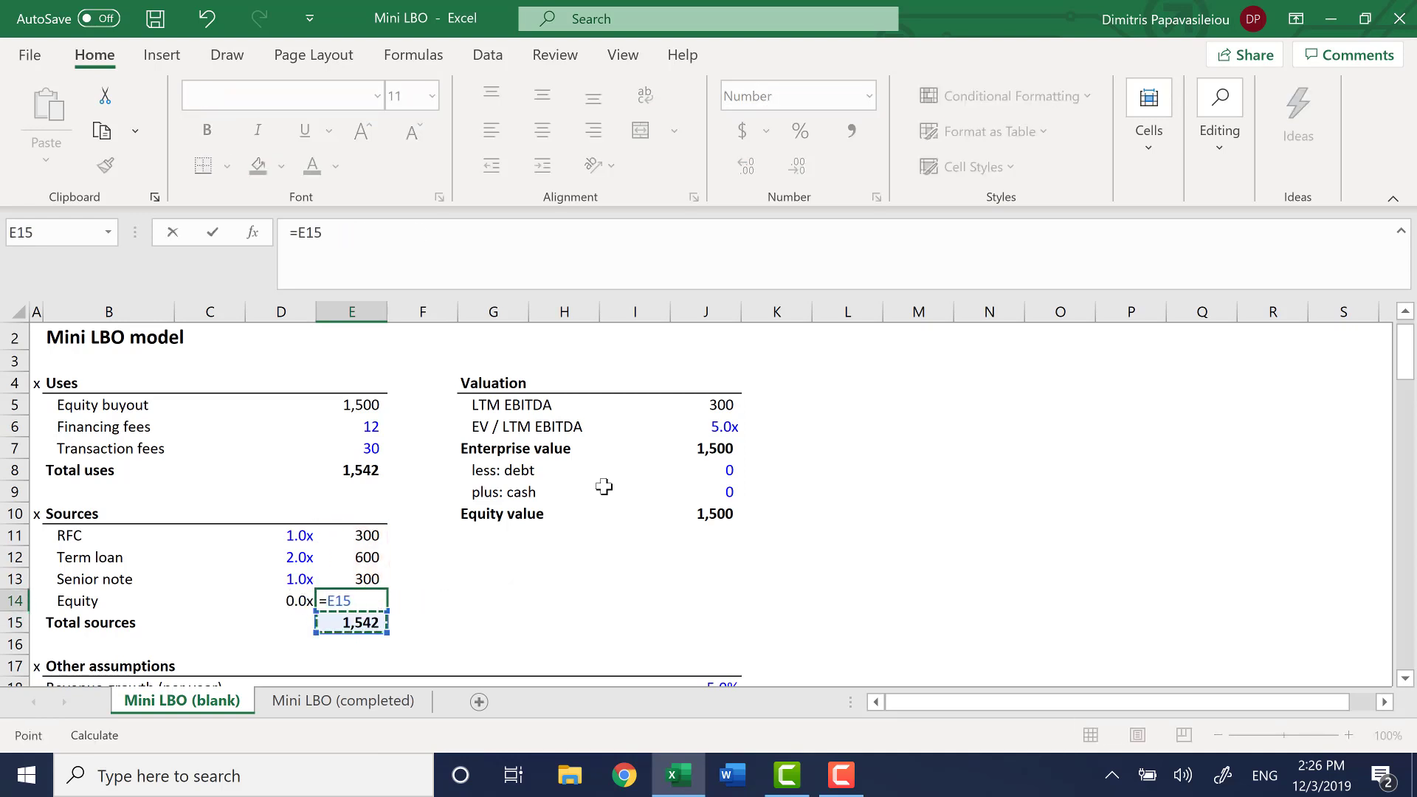
type("-SUM(")
key("Up")
key("Up")
key("Up")
key("shift+Down")
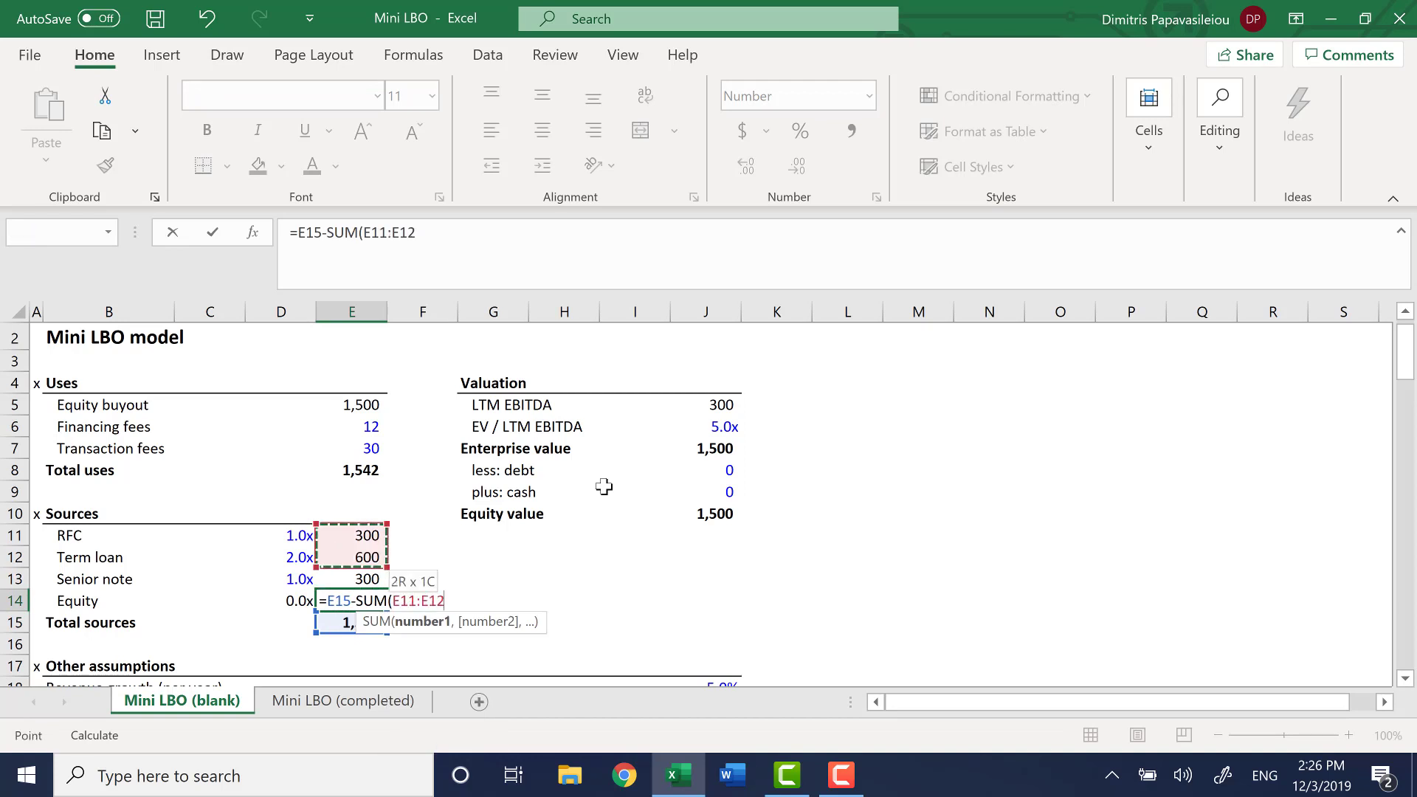
key("shift+Down")
key("Return")
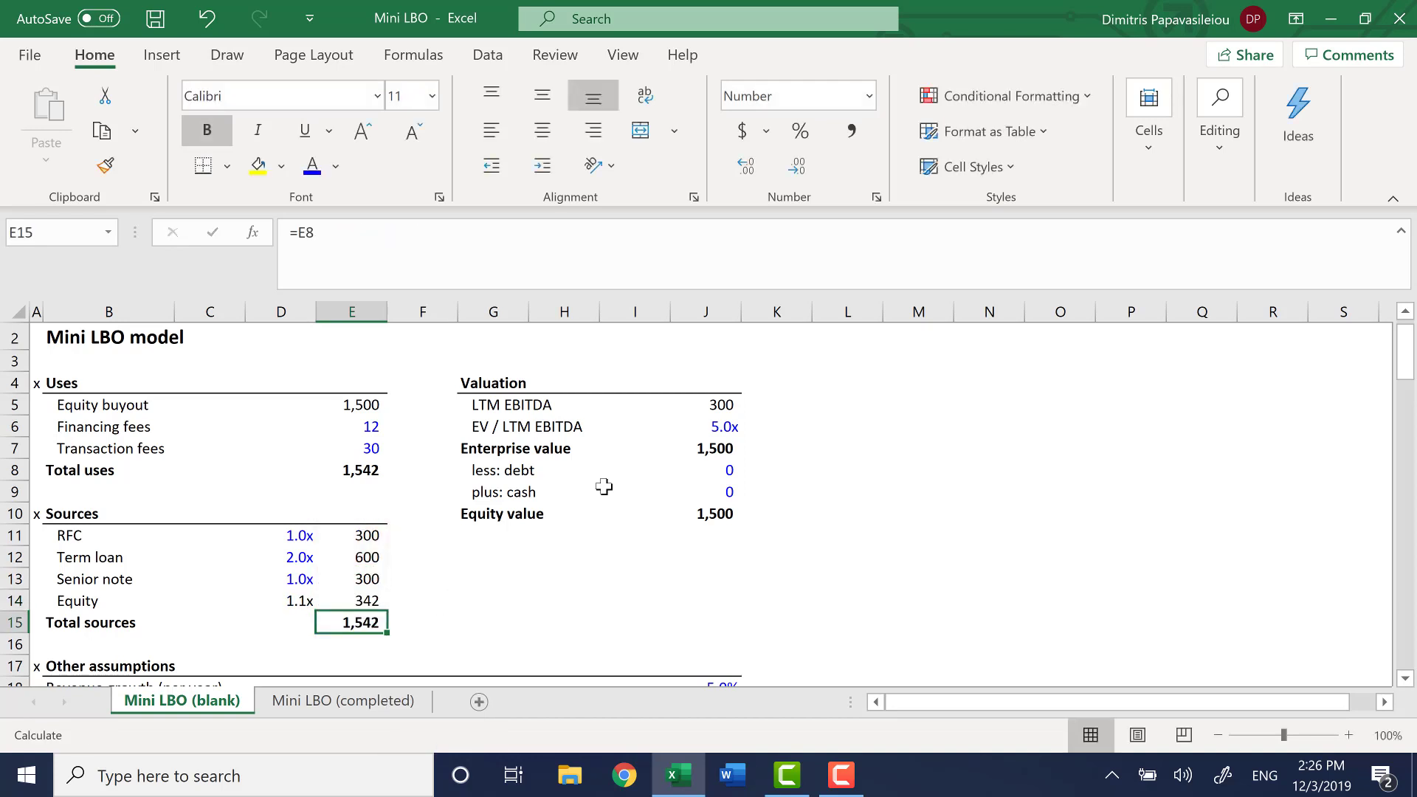
Inspect the Equity multiple formula in D14 and check the sum of the source amounts in E11:E14
key("Up")
key("Left")
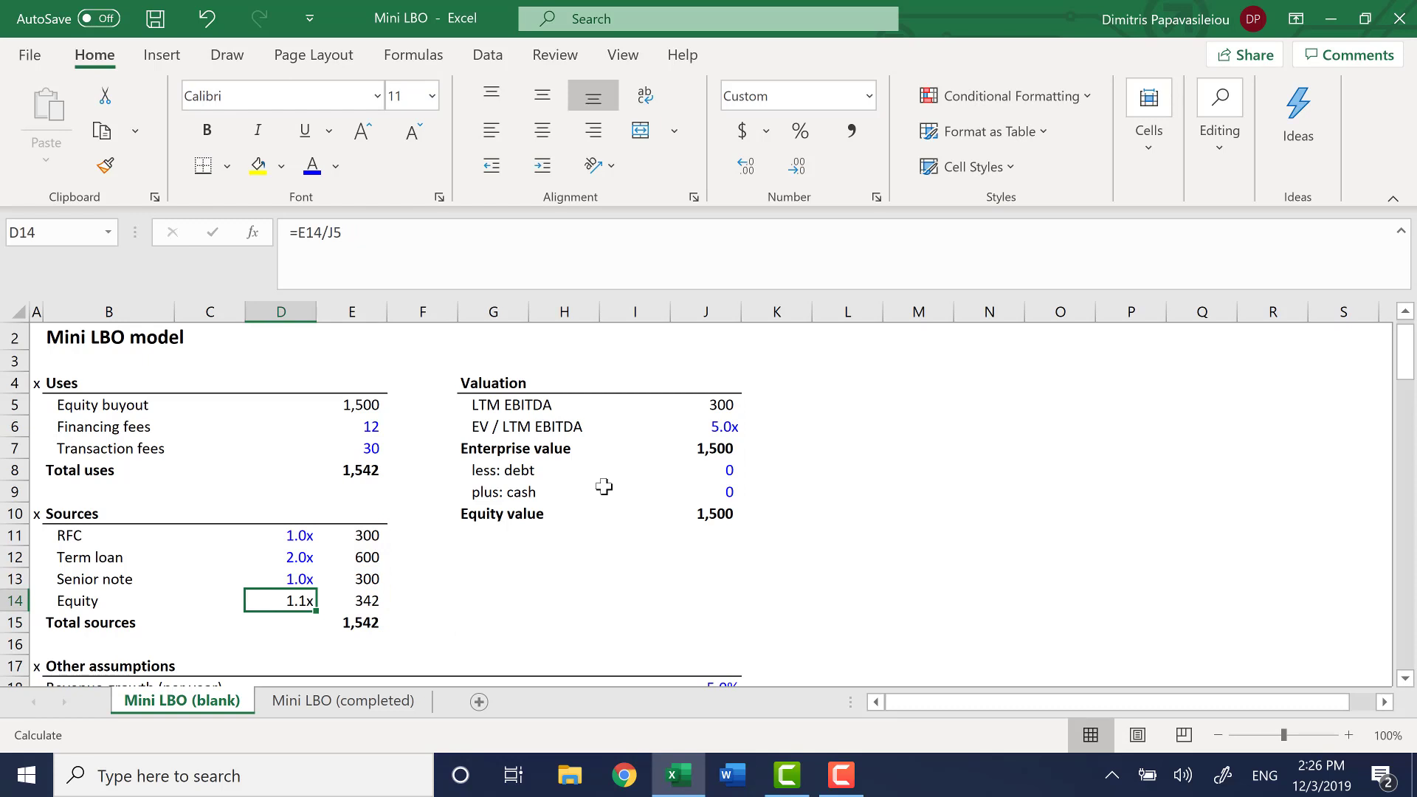
key("F2")
key("Tab")
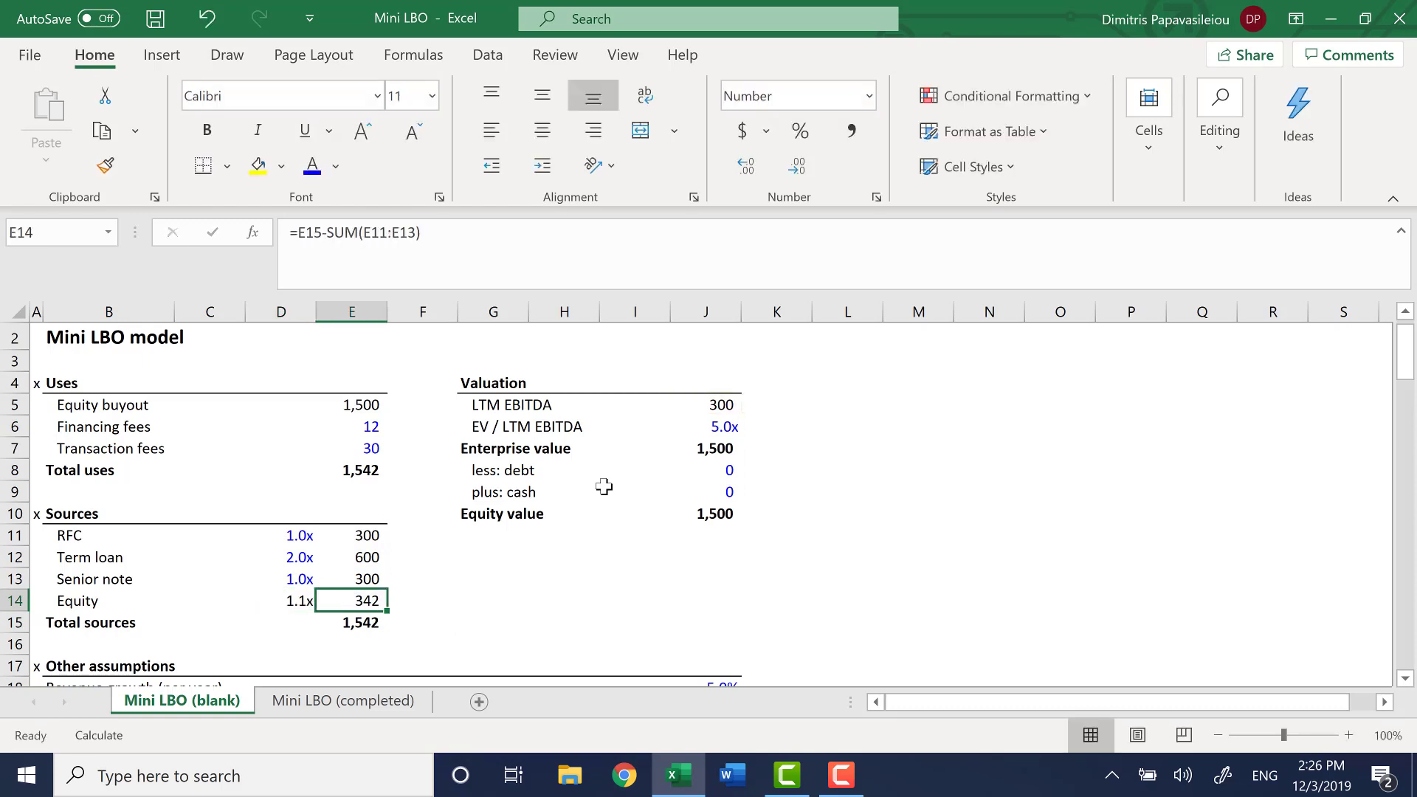
key("Up")
key("Up")
key("Up")
key("shift+Down")
key("shift+Down")
key("shift+Down")
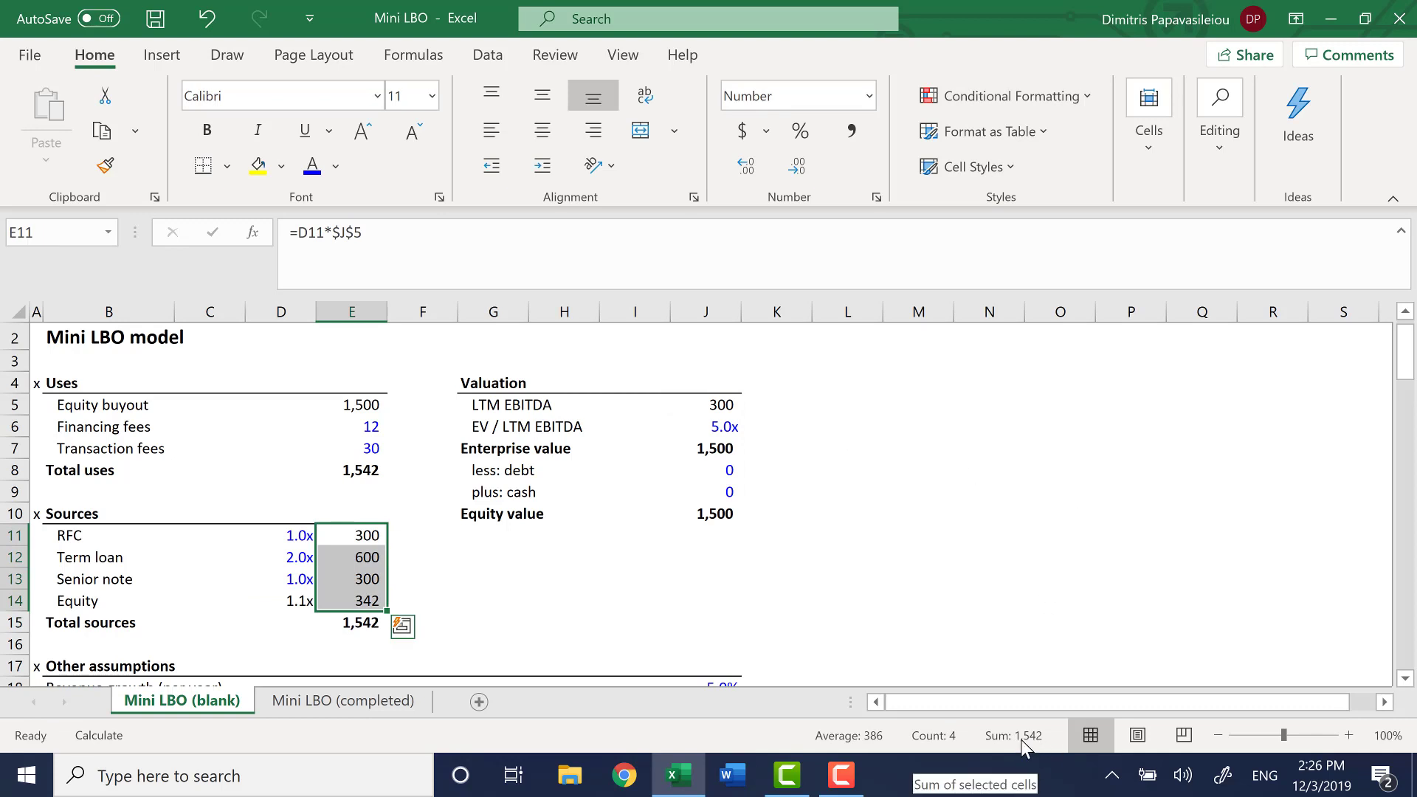
Review the Uses amounts in E5:E7 and compare Total uses in E8 with Total sources in E15
key("Up")
key("Up")
key("Up")
key("Up")
key("Up")
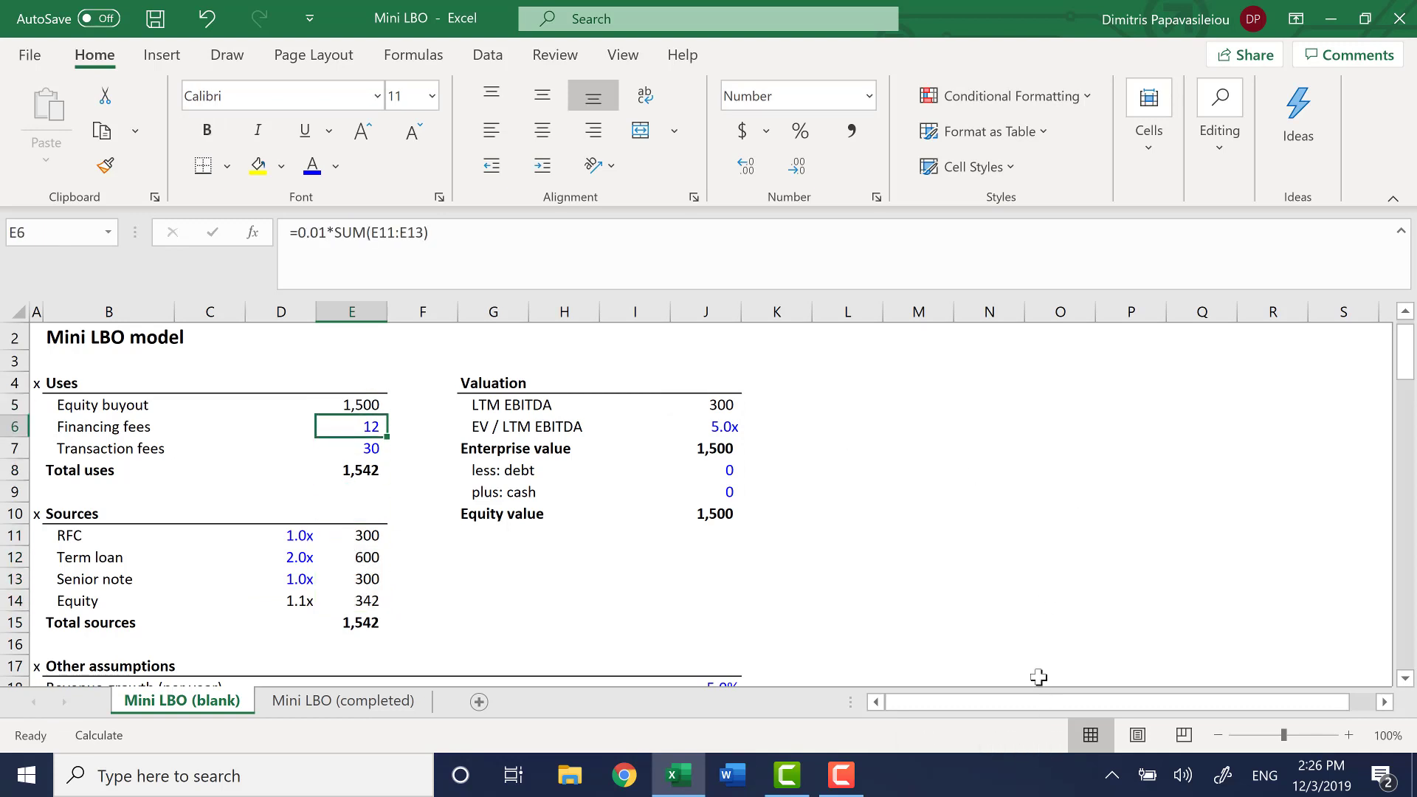
key("Down")
key("Down")
key("Up")
key("Up")
key("Up")
key("shift+Down")
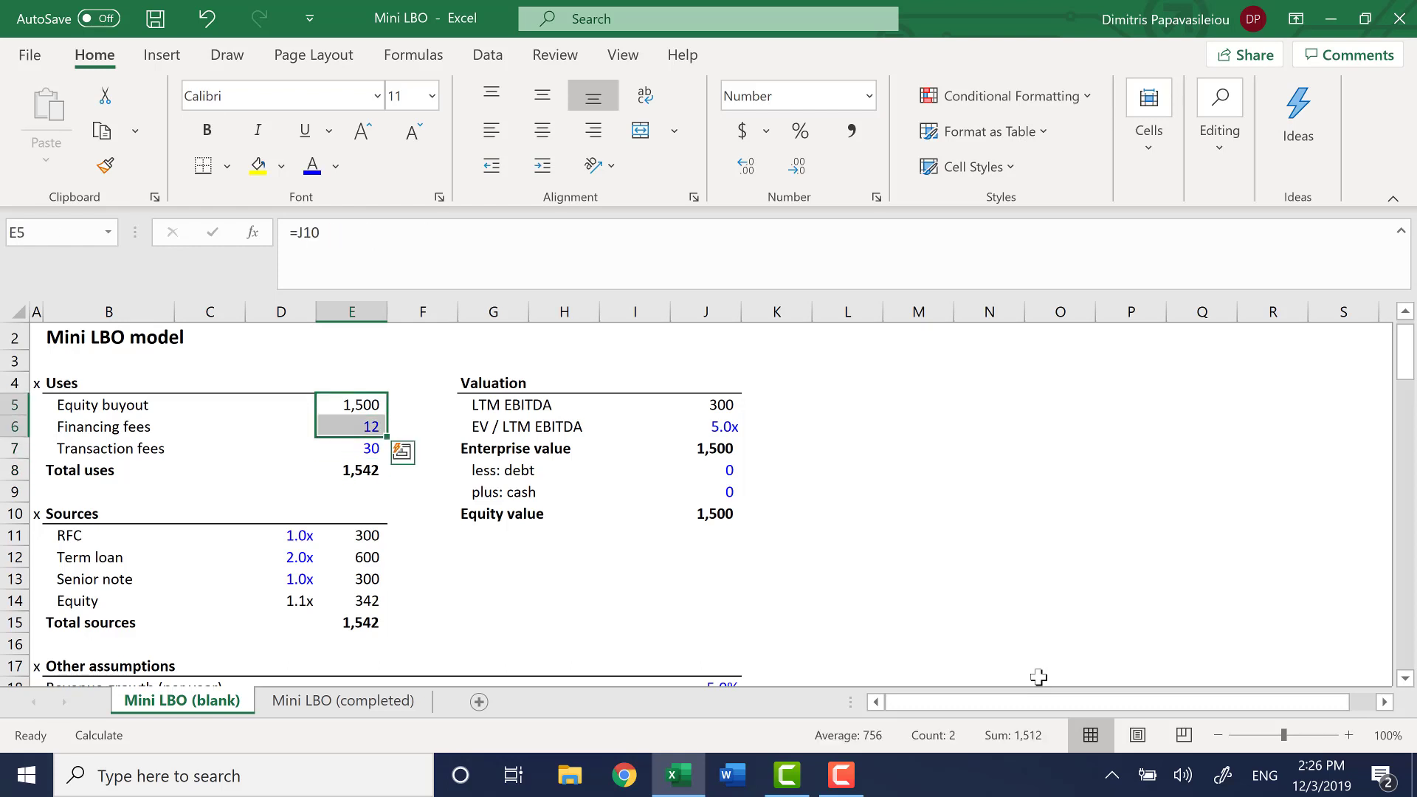
key("shift+Down")
key("Down")
key("Down")
key("Down")
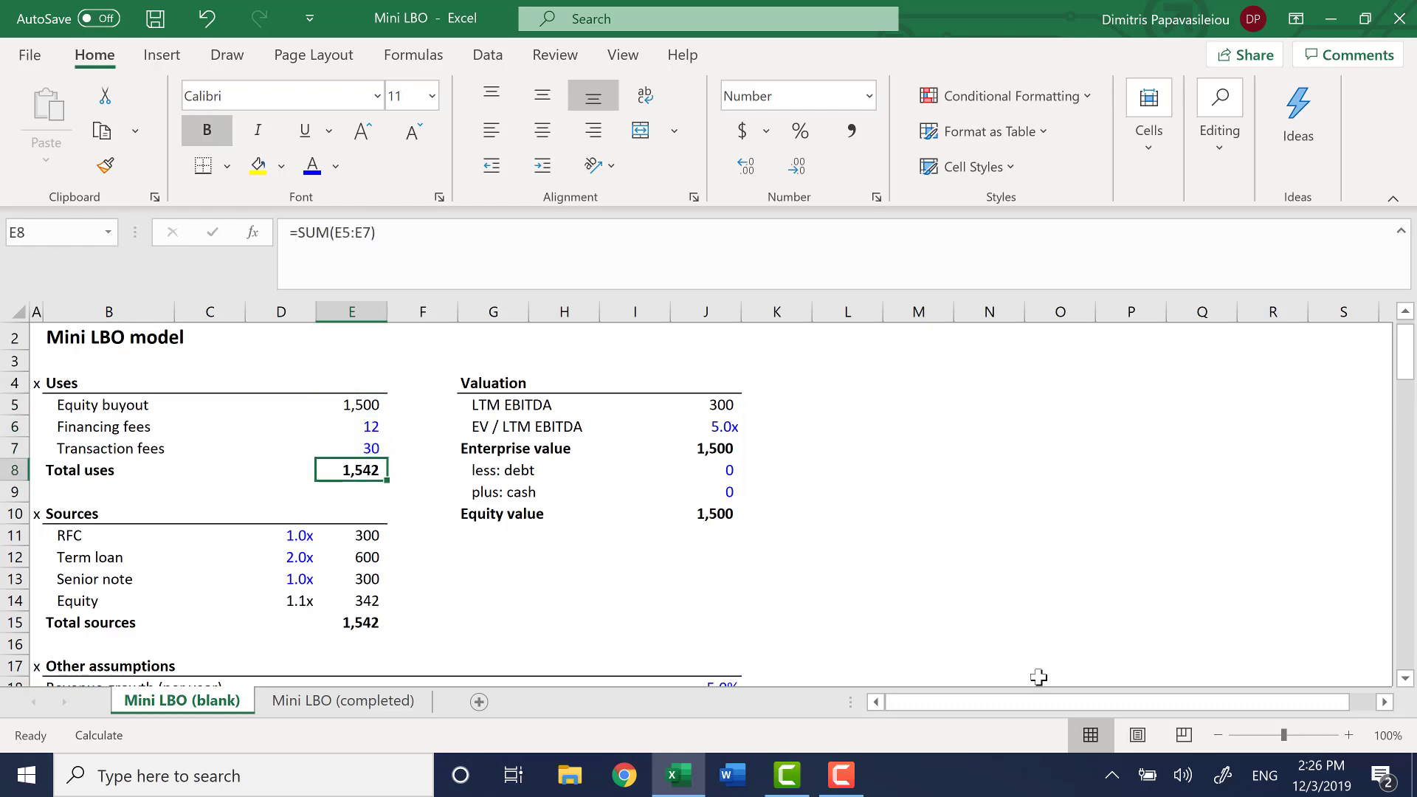
key("Down")
key("Down")
key("Down")
key("Down")
key("Down")
key("Down")
key("Down")
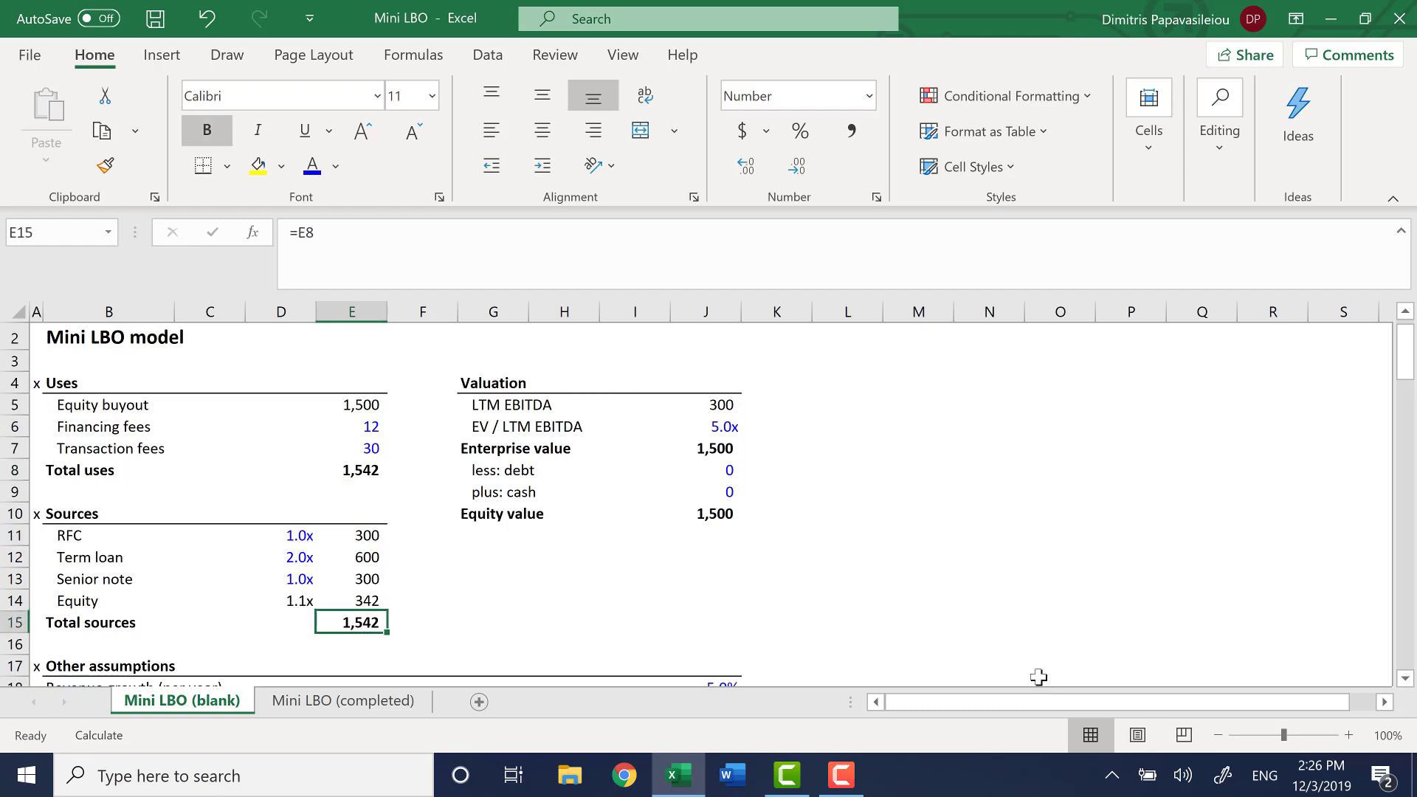
Go through the Other assumptions in rows 18 to 21, covering revenue growth, net working capital, capex and cash balance
key("Down")
key("Down")
key("Down")
key("Down")
key("Down")
key("Down")
key("Down")
key("Down")
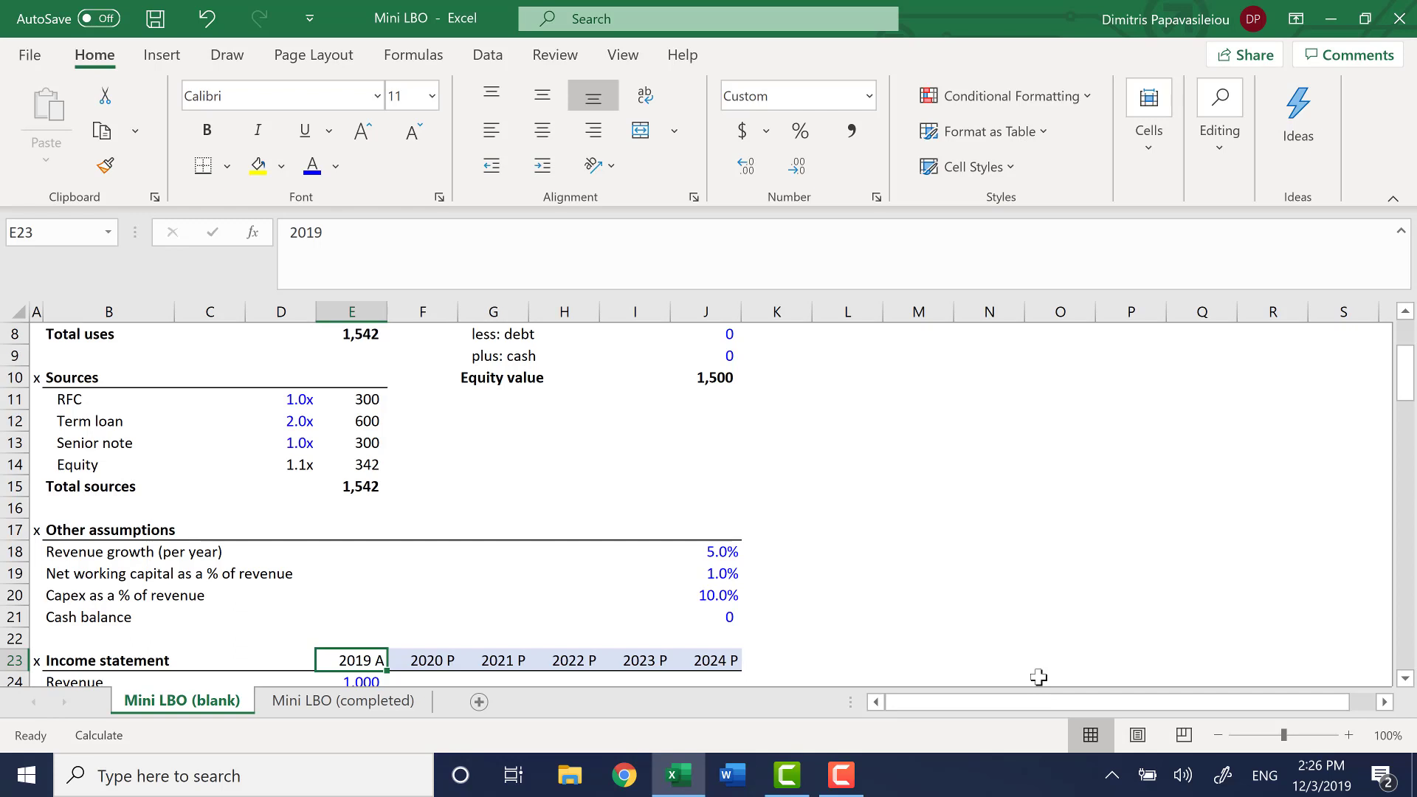
key("Up")
key("Up")
key("Up")
key("Up")
key("Up")
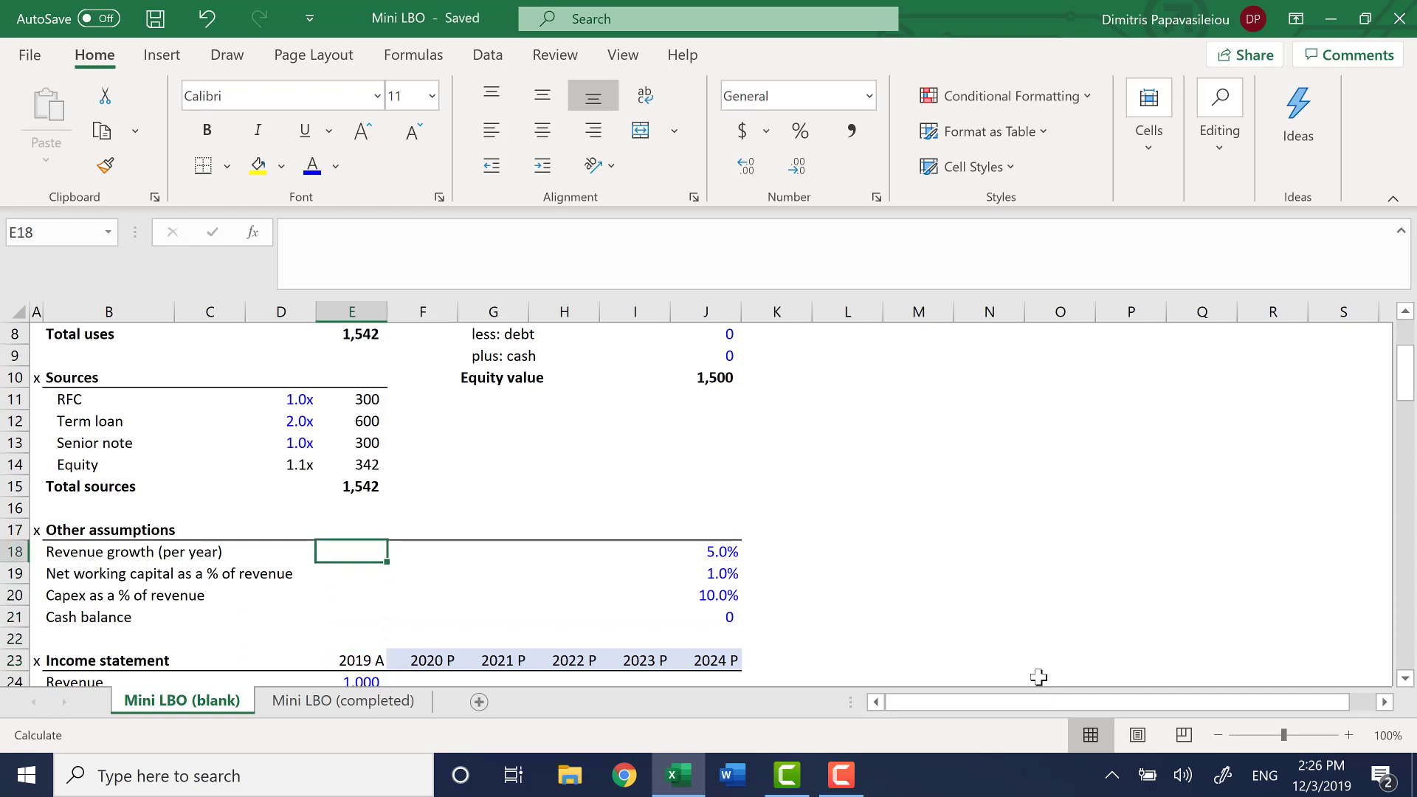
key("Left")
key("Left")
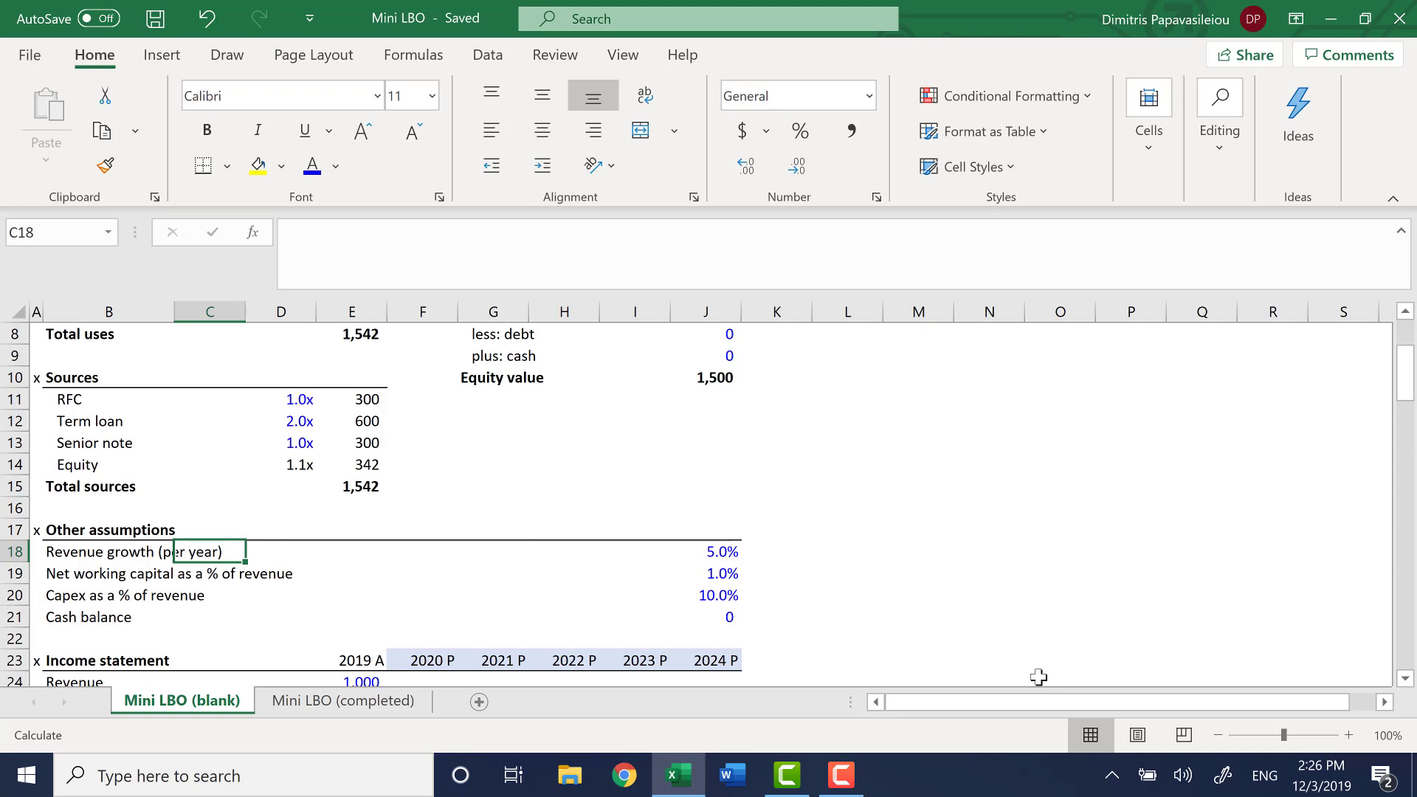
key("Left")
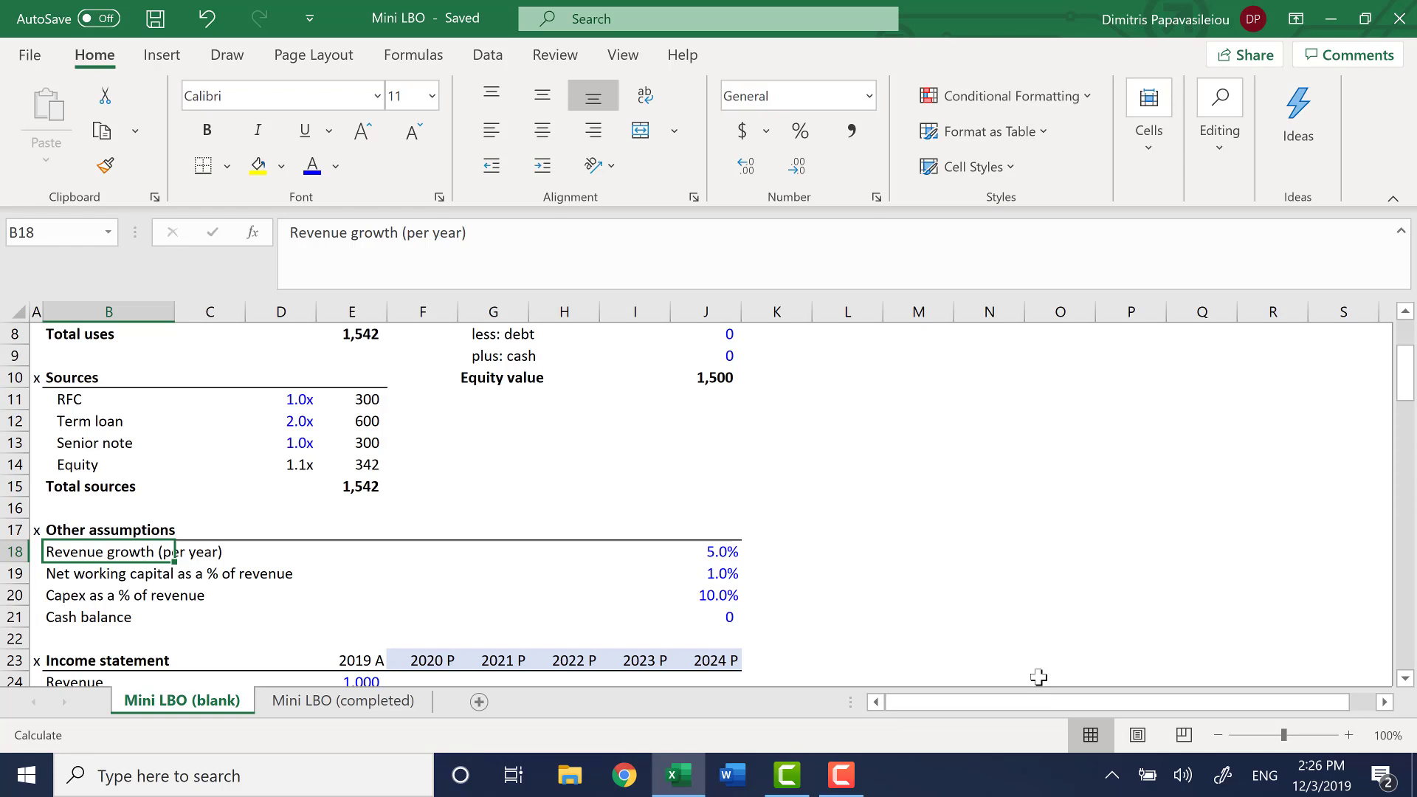
key("ctrl+Right")
key("ctrl+Left")
key("Down")
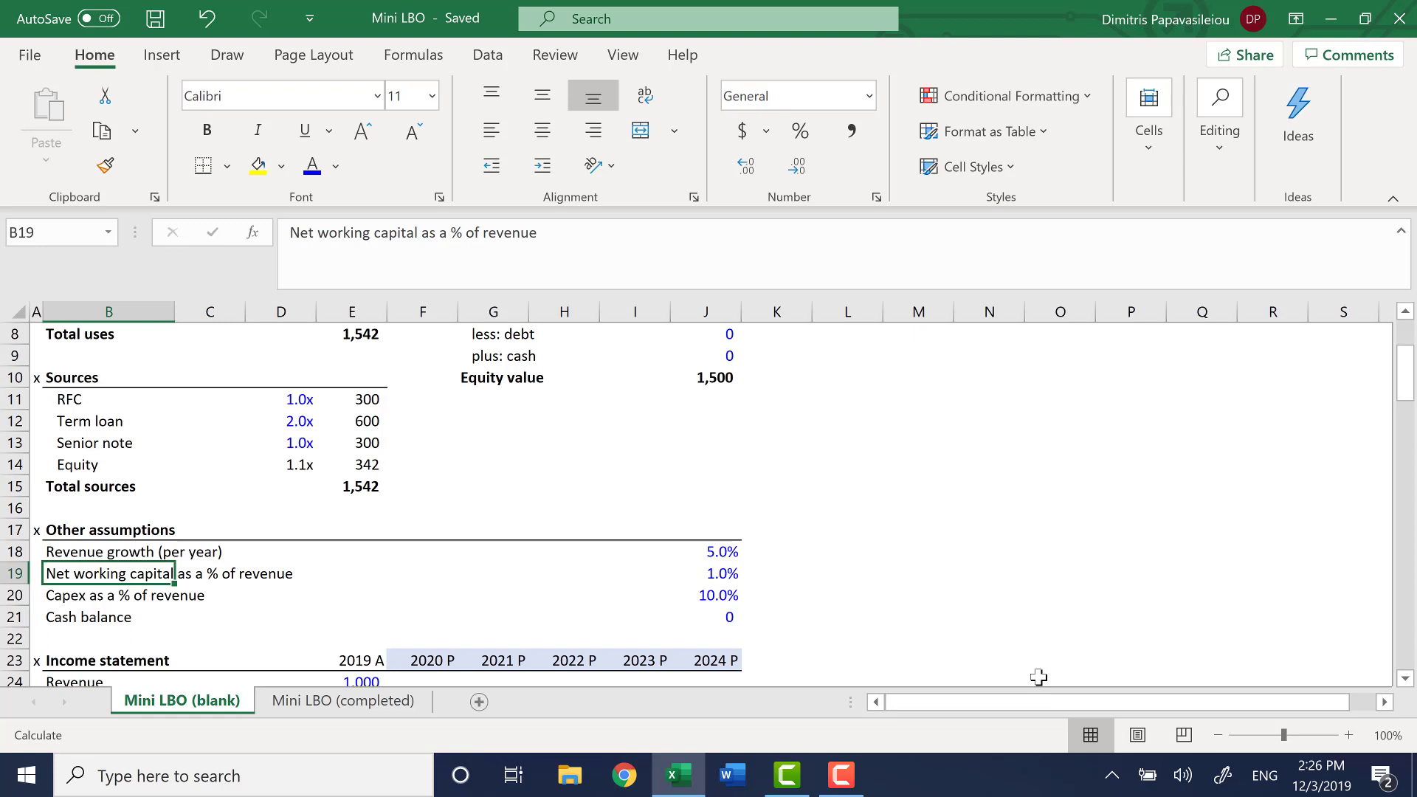
key("Down")
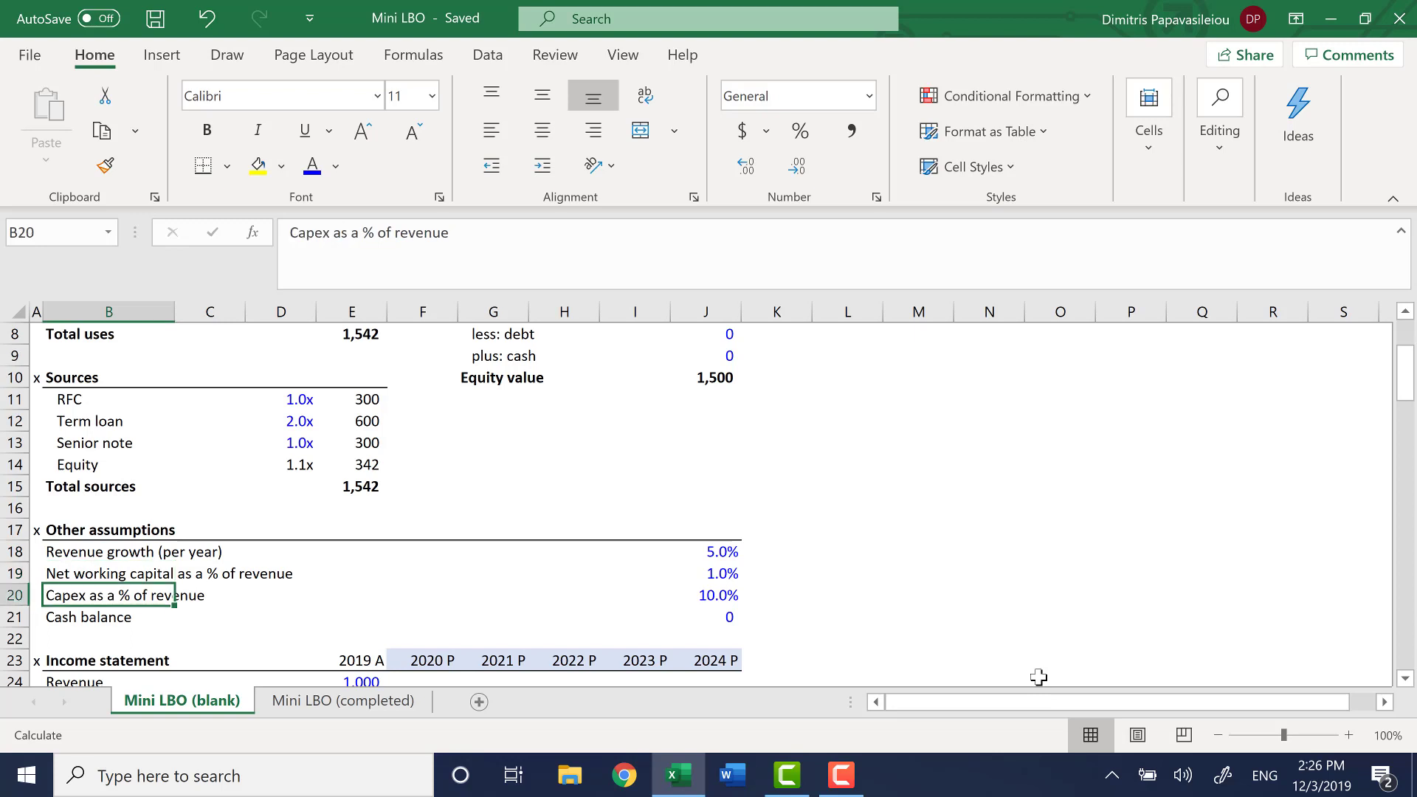
key("ctrl+Right")
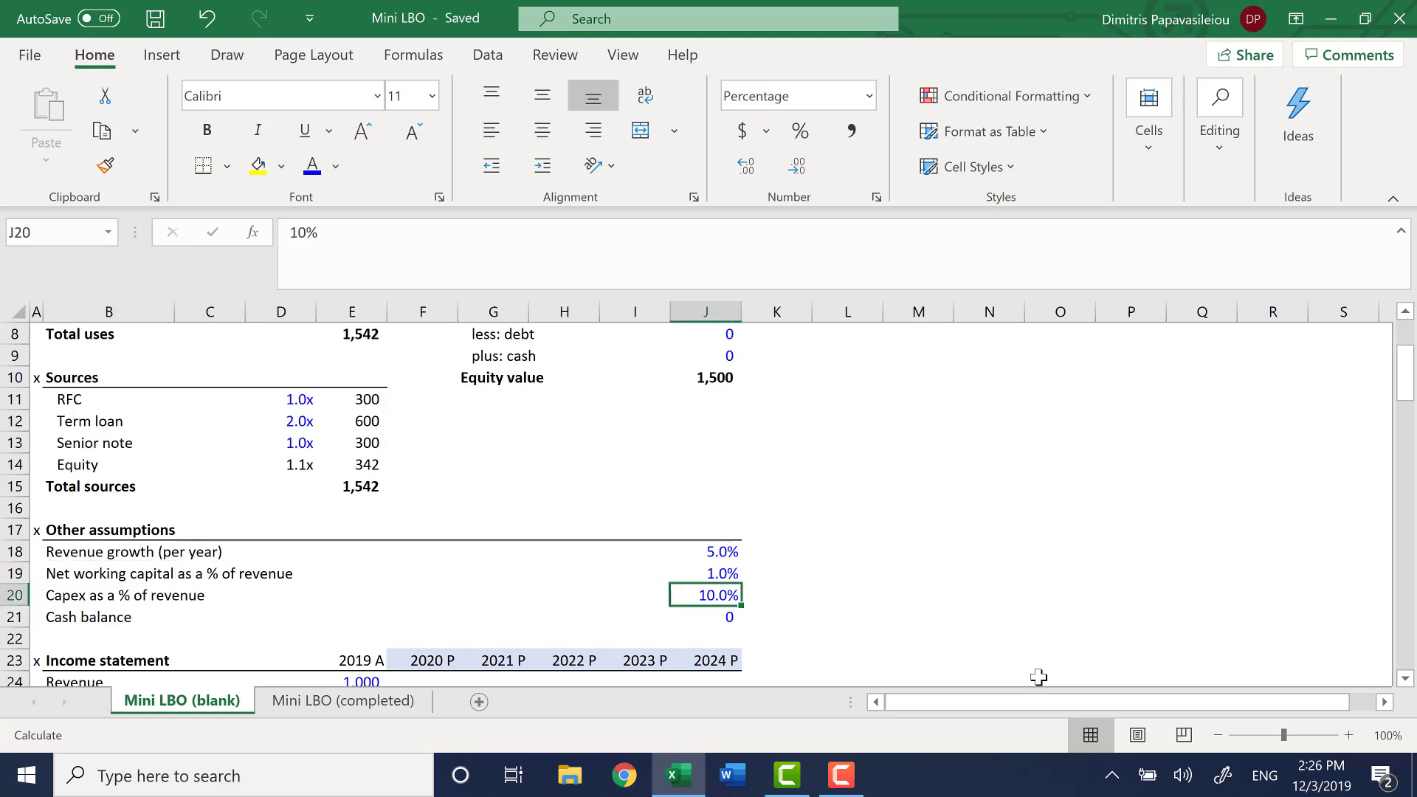
key("Down")
key("Down")
key("Down")
key("Down")
key("Down")
key("Down")
key("Down")
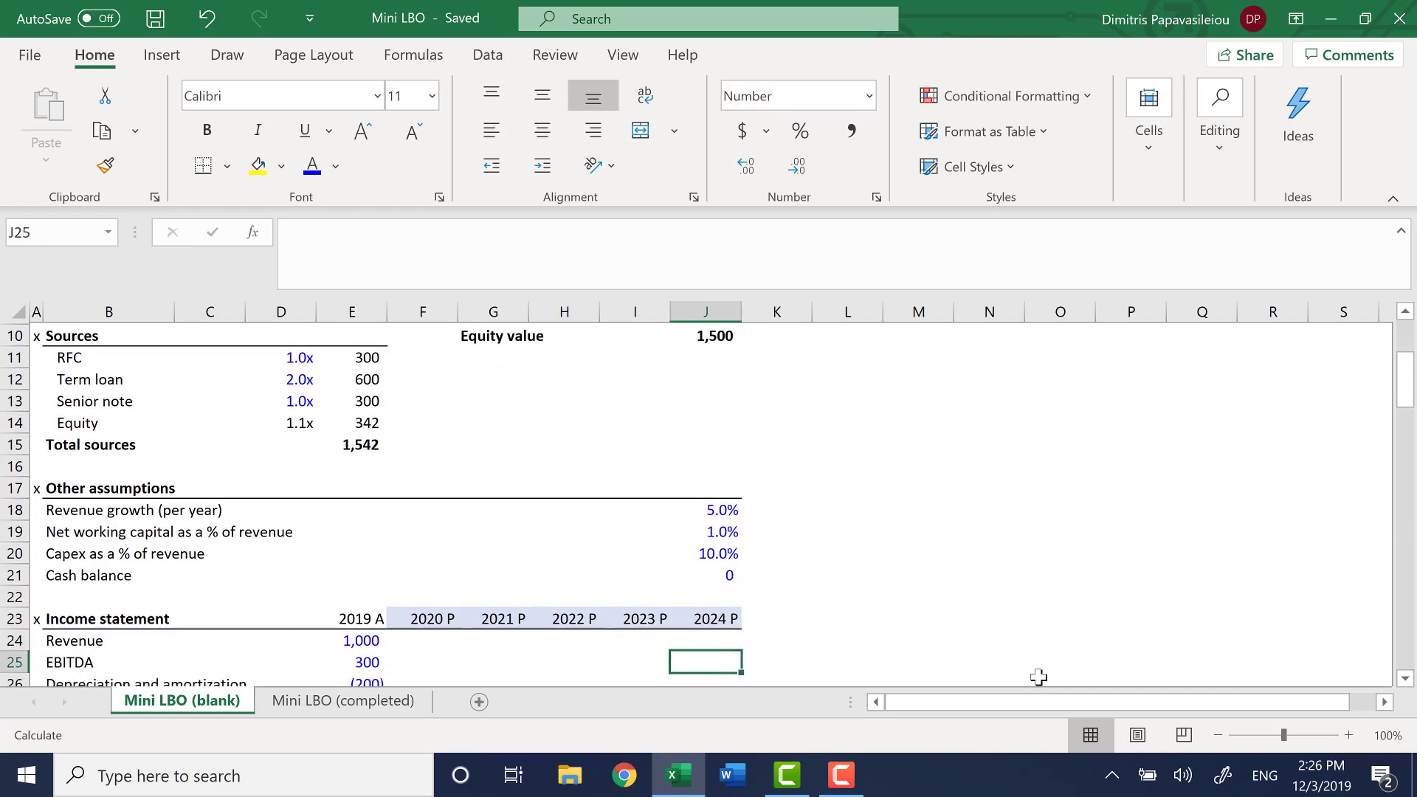
Look over the Income statement and Margin analysis sections, ending on the 2019 EBITDA margin formula in E34
key("Down")
key("Down")
key("Down")
key("Down")
key("Down")
key("Down")
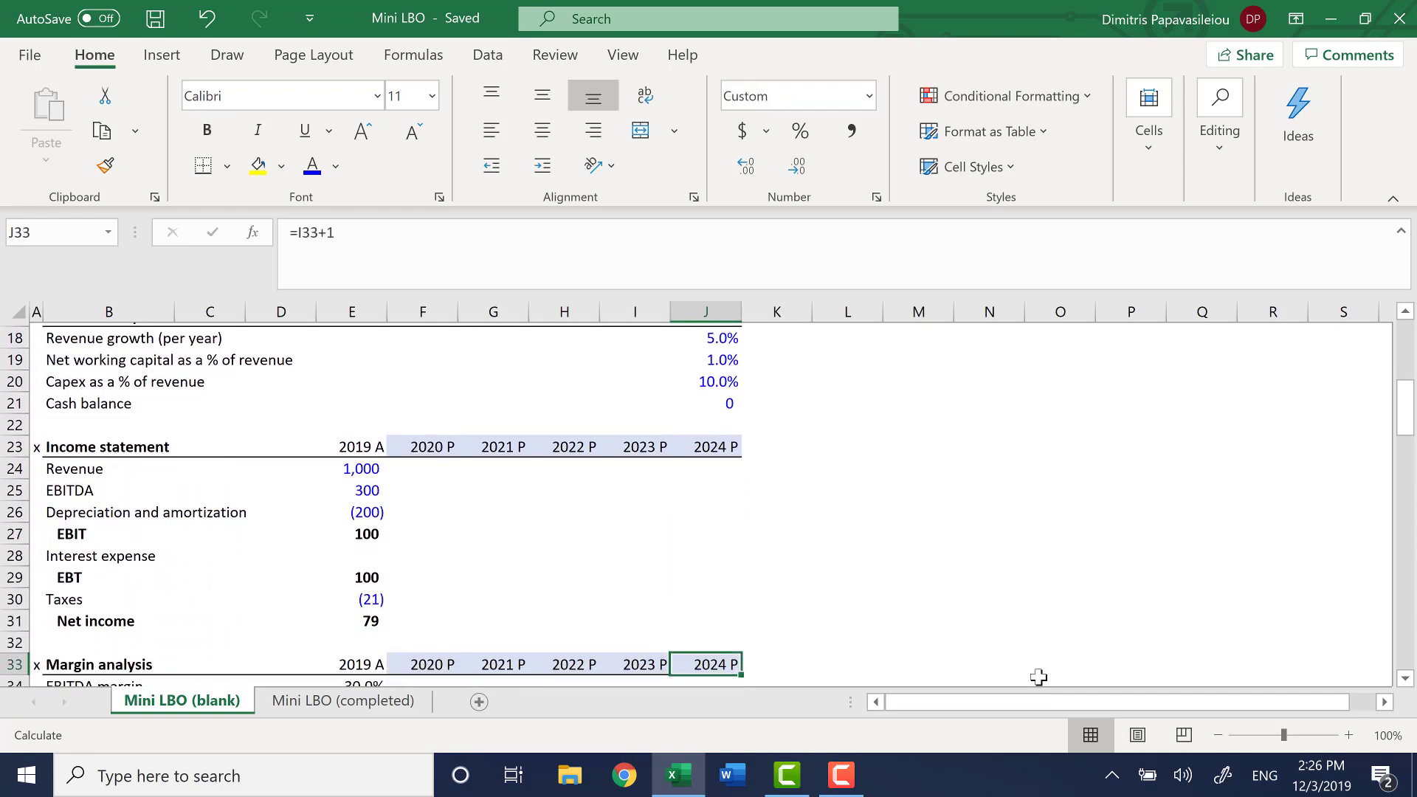
key("Down")
key("Down")
key("Down")
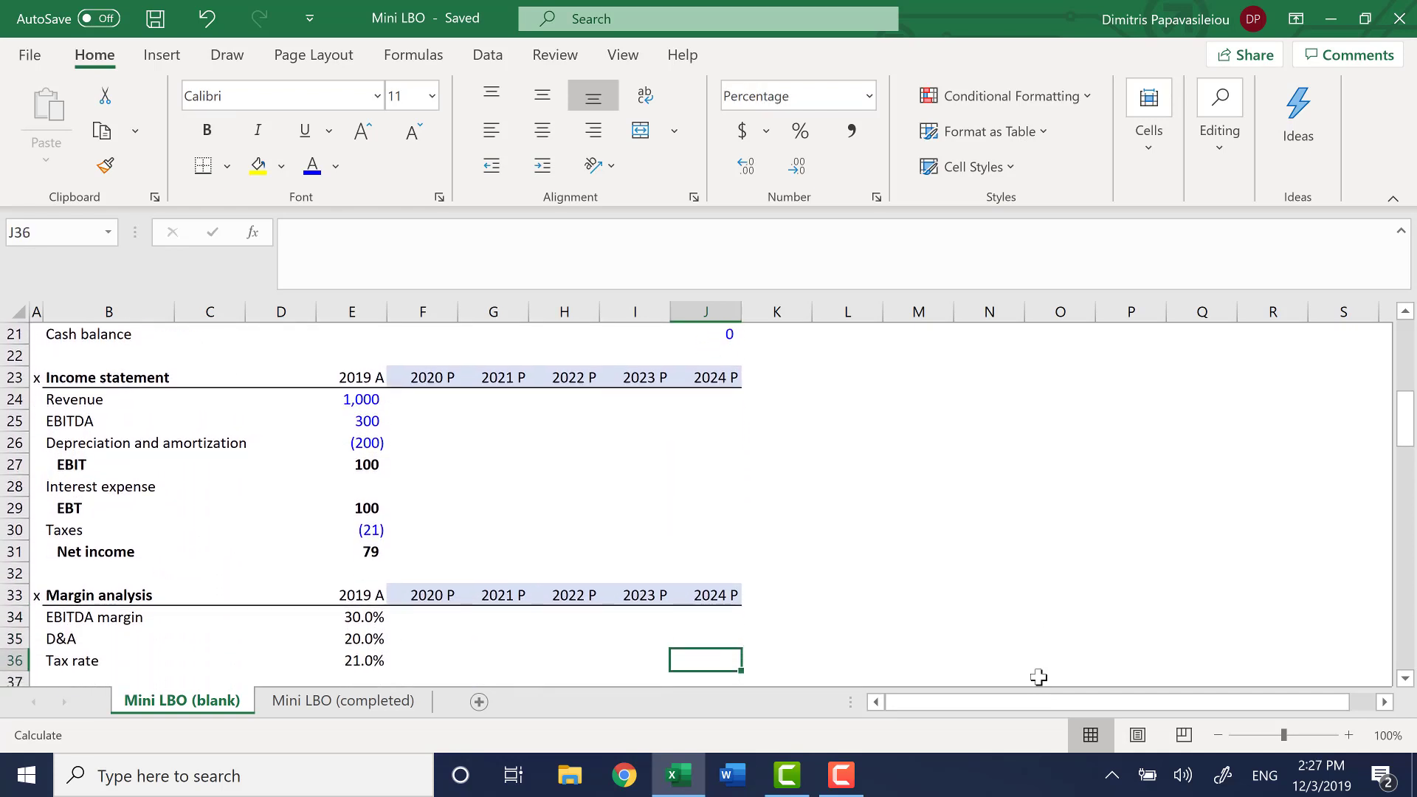
key("Left")
key("Left")
key("Left")
key("Left")
key("Up")
key("Up")
key("Up")
key("Left")
key("Up")
key("Up")
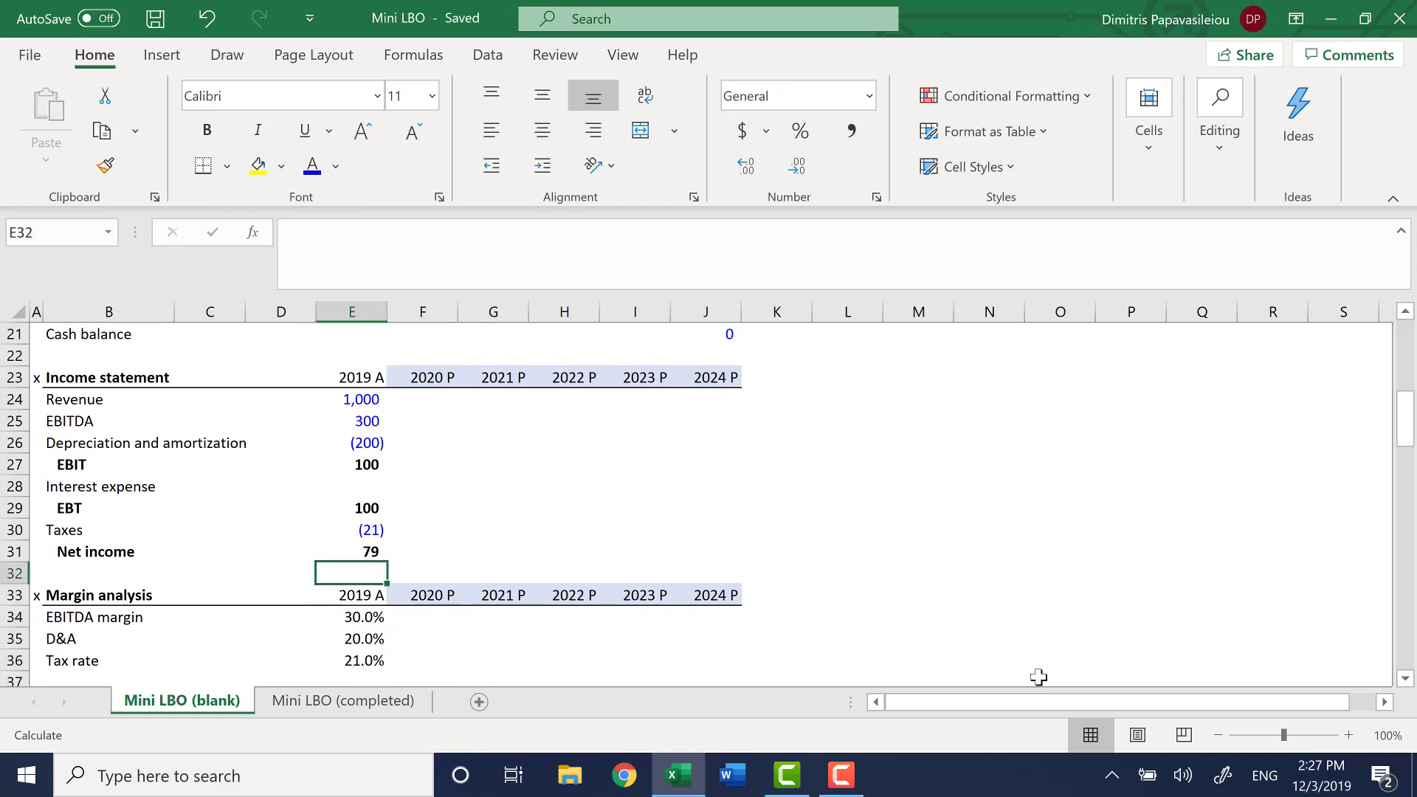
key("Down")
key("Down")
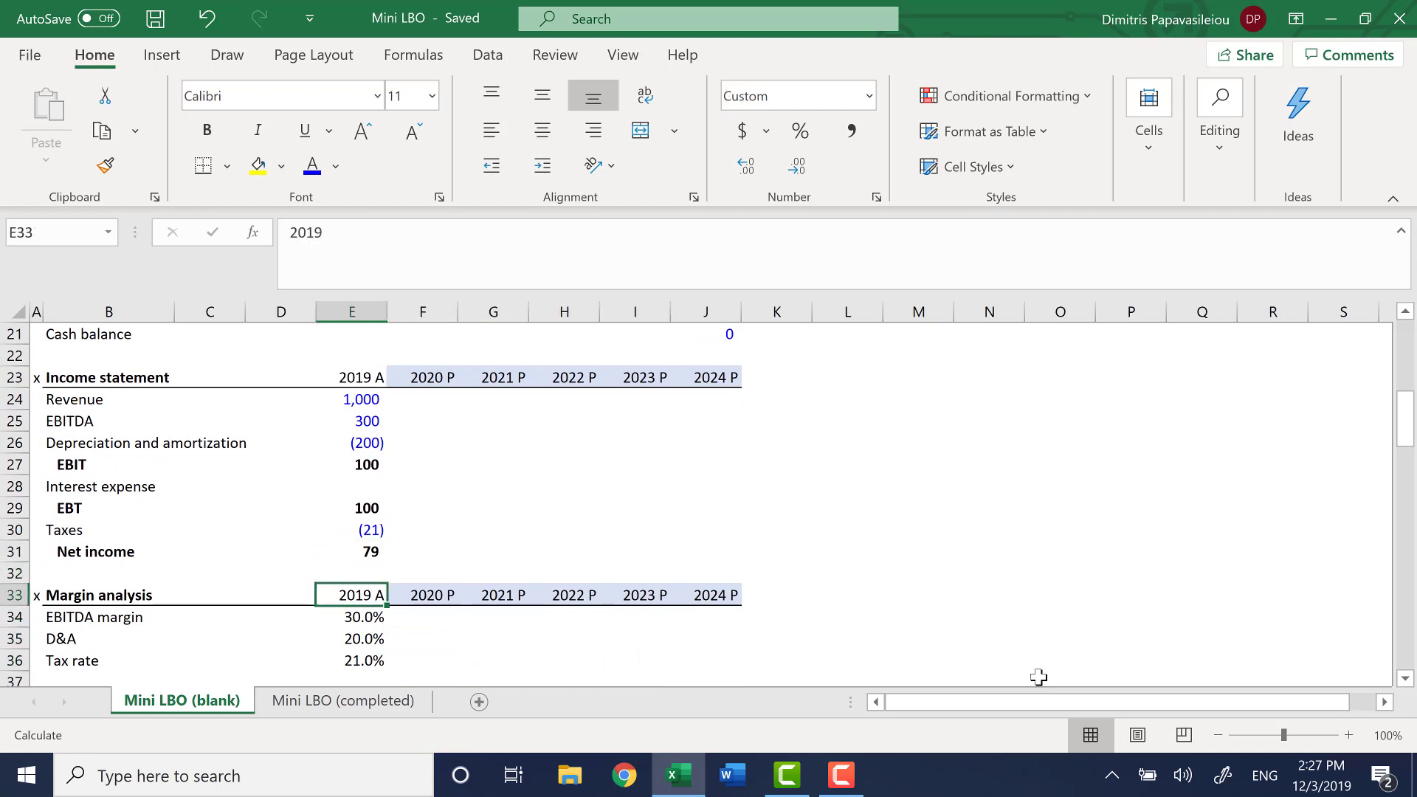
key("Down")
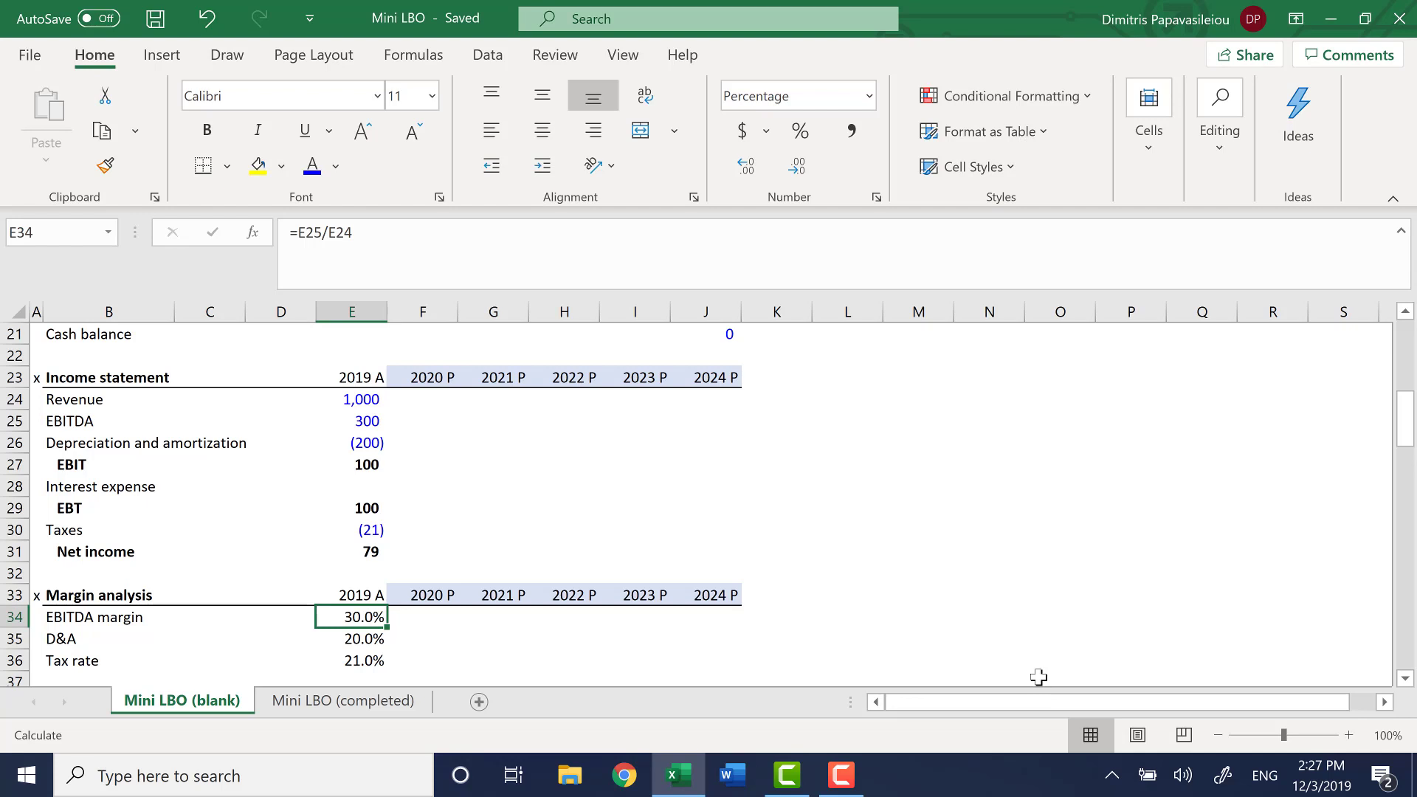
Clear all contents and formatting from the 2019 margin cells E34:E36 under Margin analysis
key("F2")
key("shift+Down")
key("shift+Down")
key("alt+h")
key("e")
key("a")
key("Up")
key("Down")
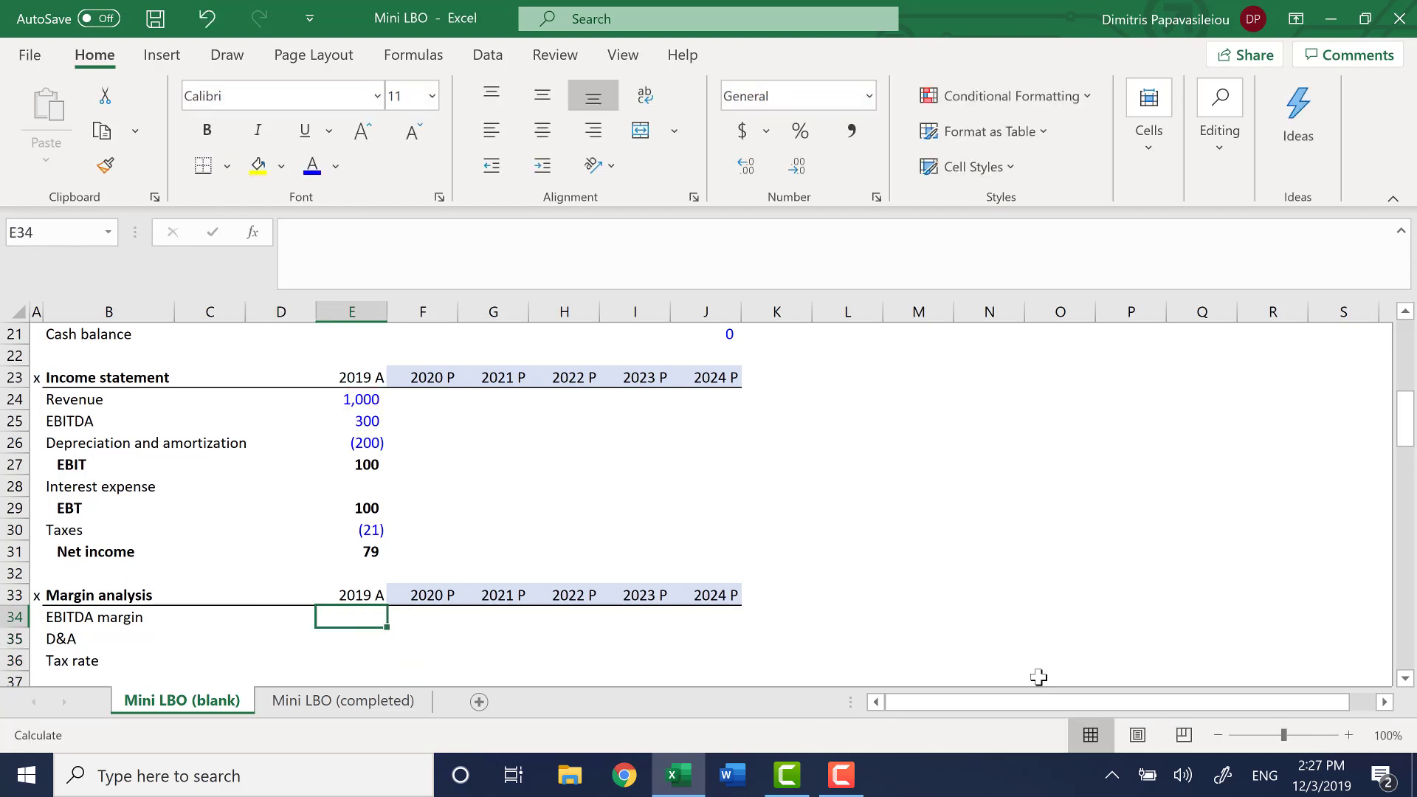
Apply percentage format and calculate the 2019 EBITDA margin in E34 as EBITDA divided by revenue, =E25/E24
key("ctrl+shift+5")
type("=")
key("Up")
key("Up")
key("Up")
key("Up")
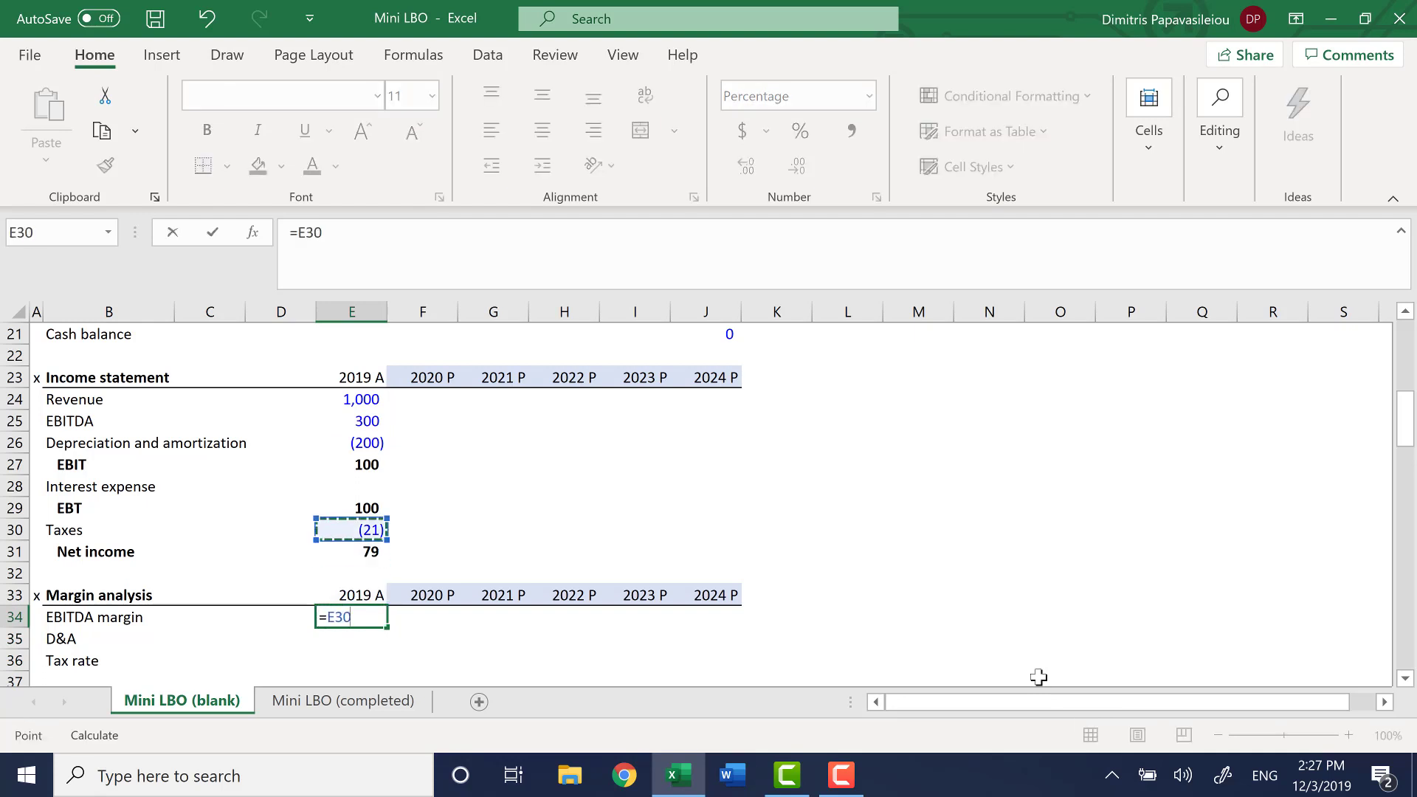
key("Up")
key("Up")
key("Up")
key("Up")
key("Up")
type("/")
key("Up")
key("Up")
key("Up")
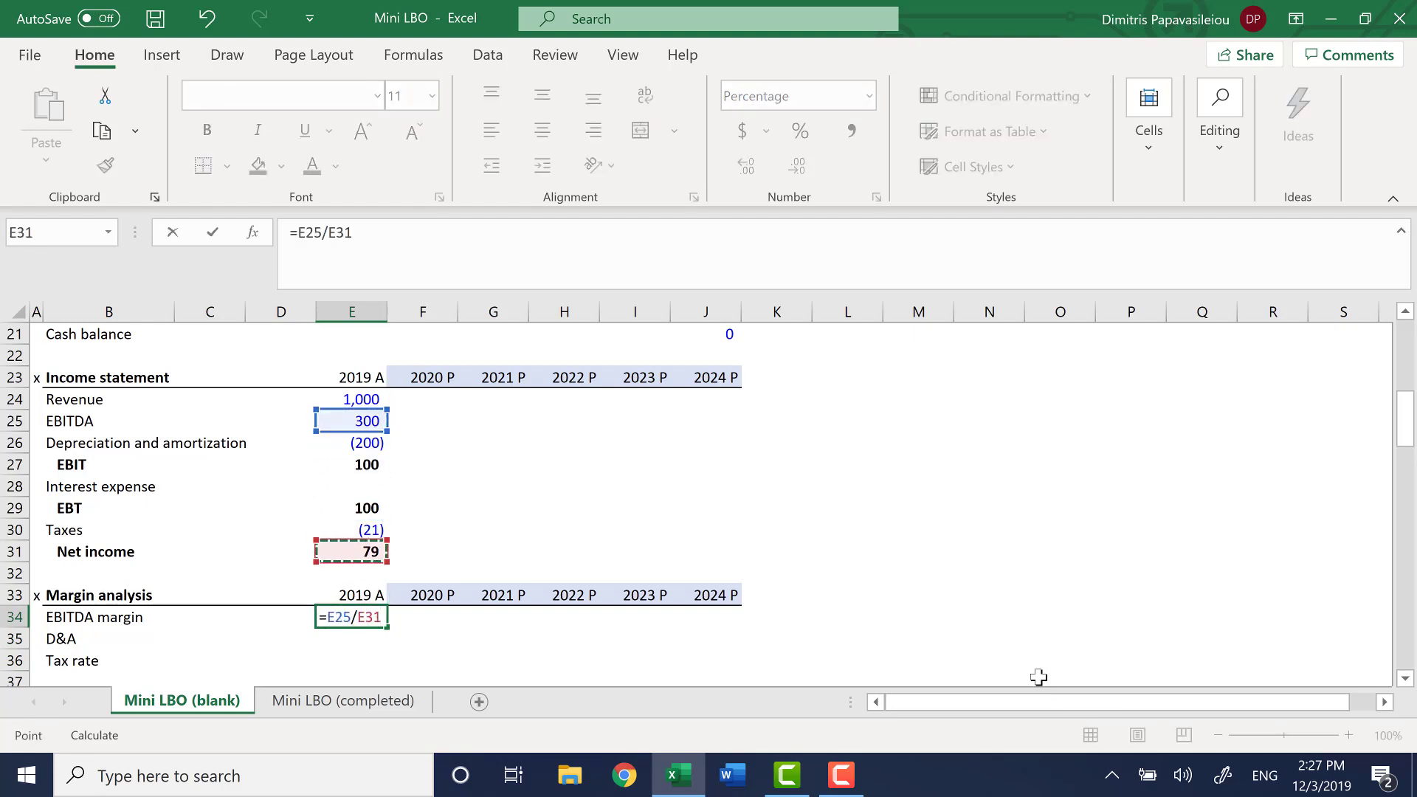
key("Up")
key("Up")
key("Up")
key("Up")
key("Up")
key("Up")
key("Up")
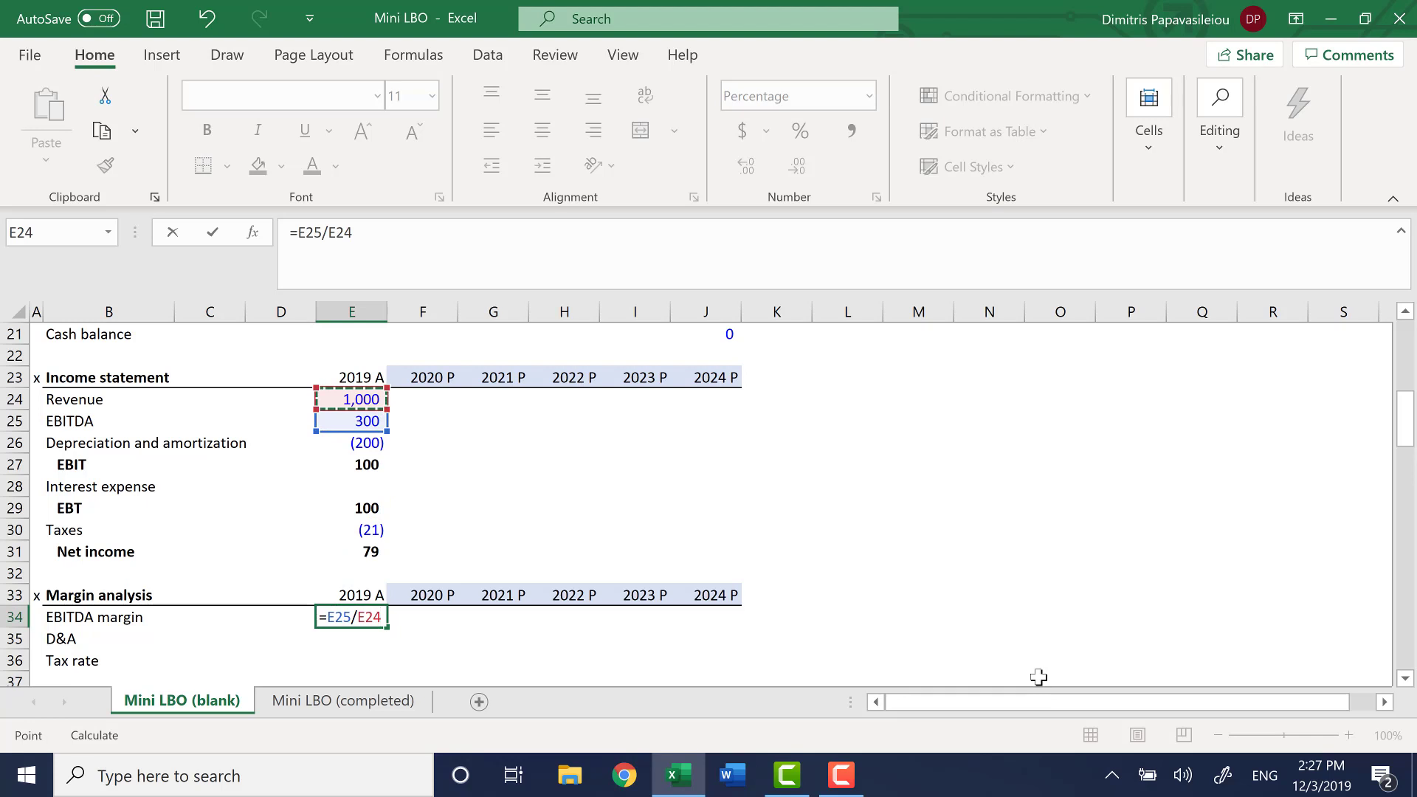
key("Return")
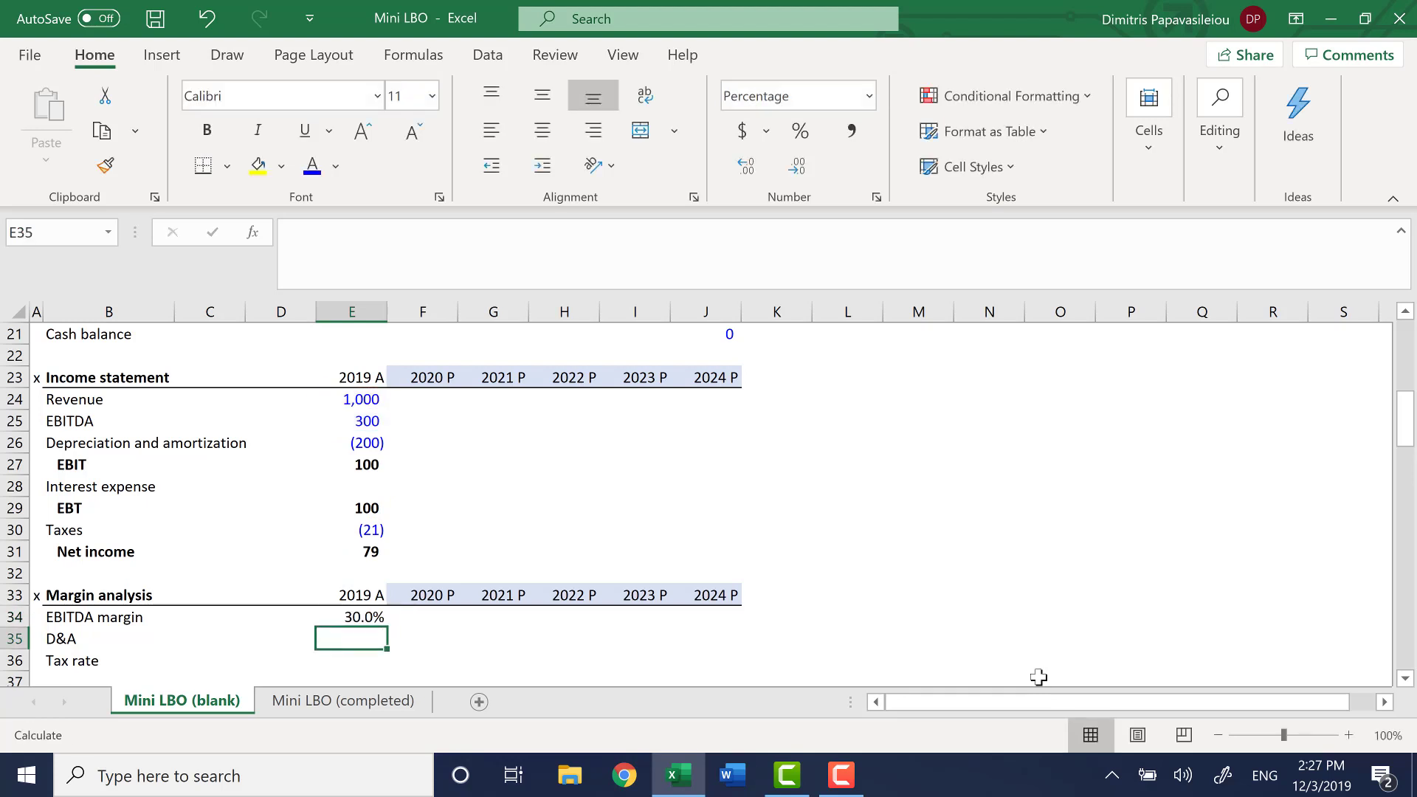
Calculate the 2019 D&A percentage in E35 as negative depreciation and amortization in E26 divided by revenue in E24
type("=-")
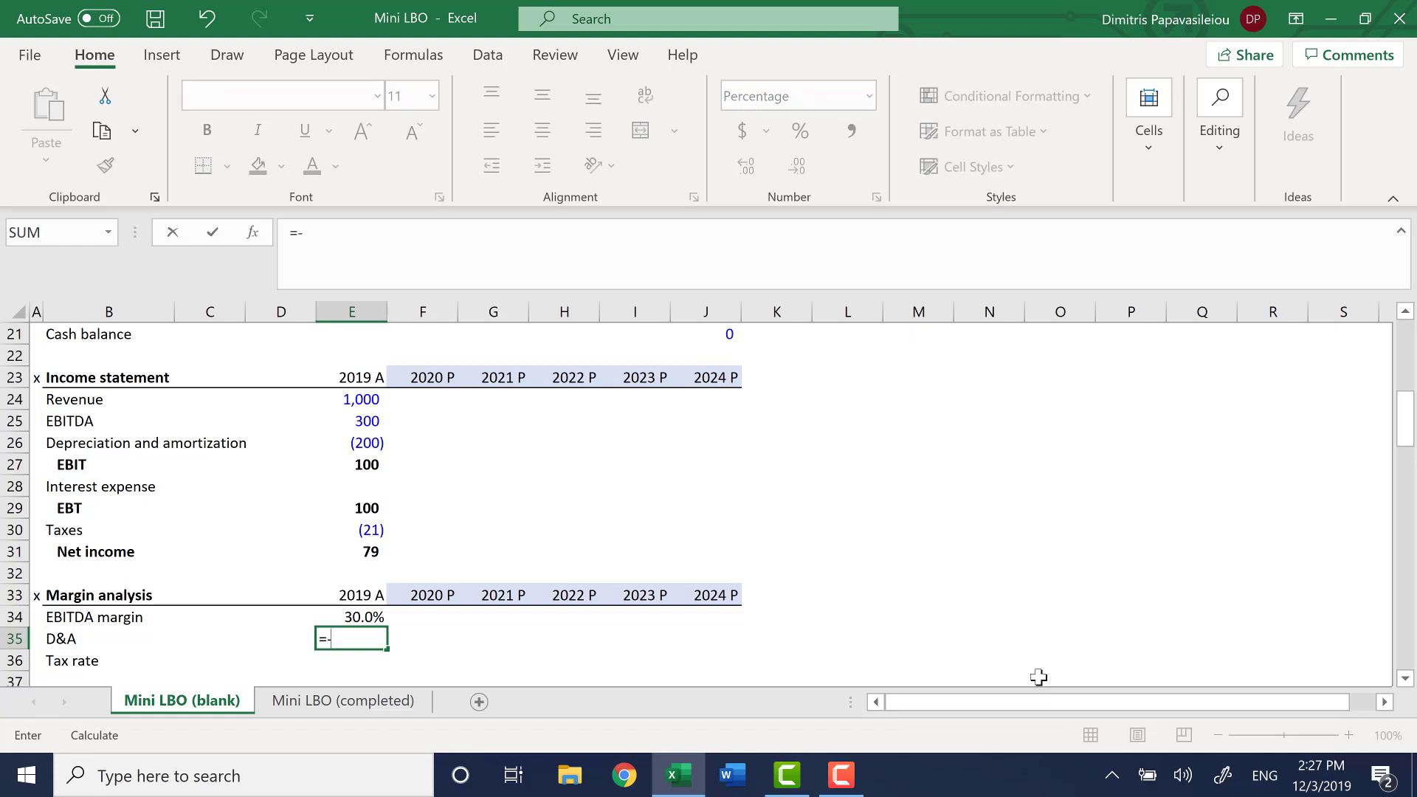
key("Up")
key("Up")
key("Up")
key("Up")
key("Up")
key("Up")
key("Up")
key("Up")
key("Up")
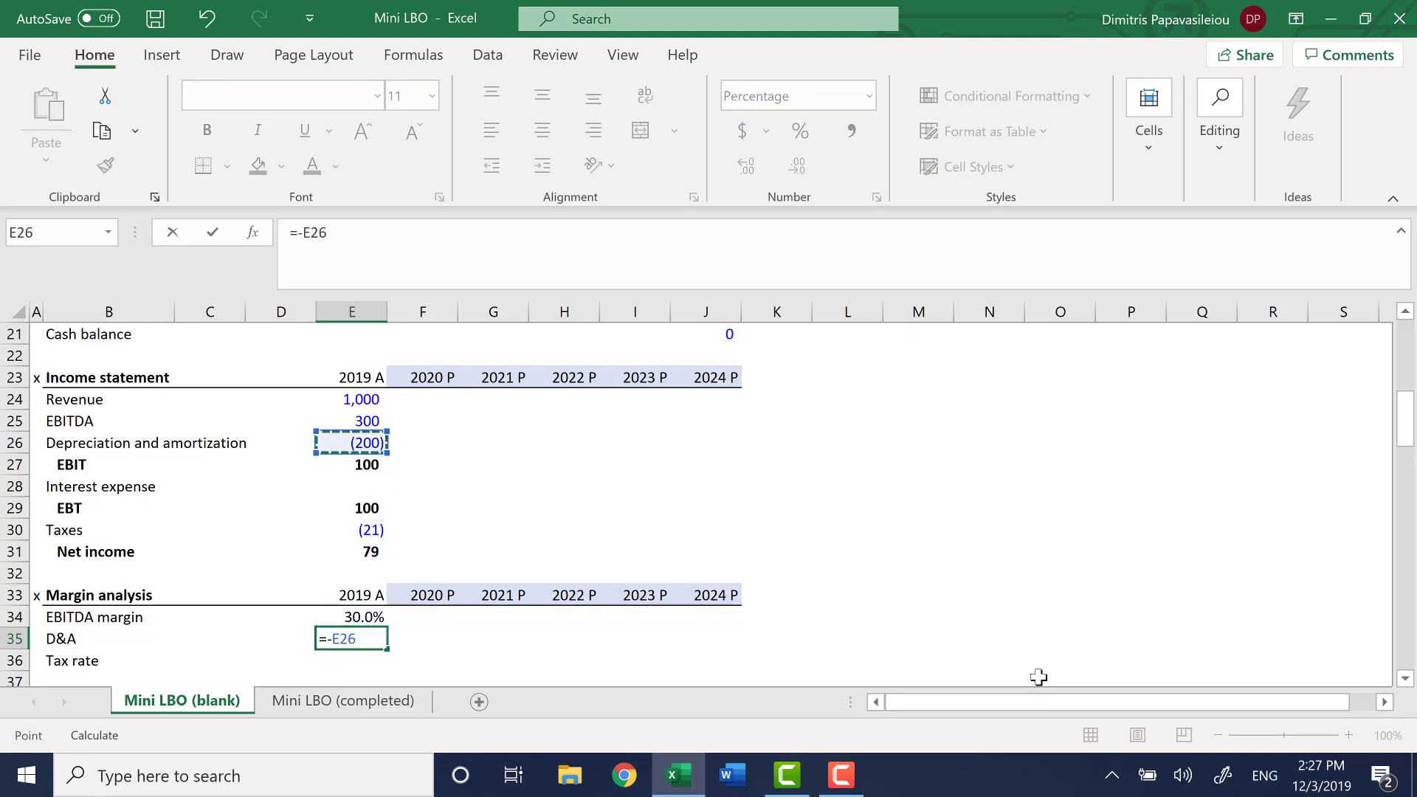
type("/")
key("Up")
key("Up")
key("Up")
key("Up")
key("Up")
key("Up")
key("Up")
key("Up")
key("Up")
key("Up")
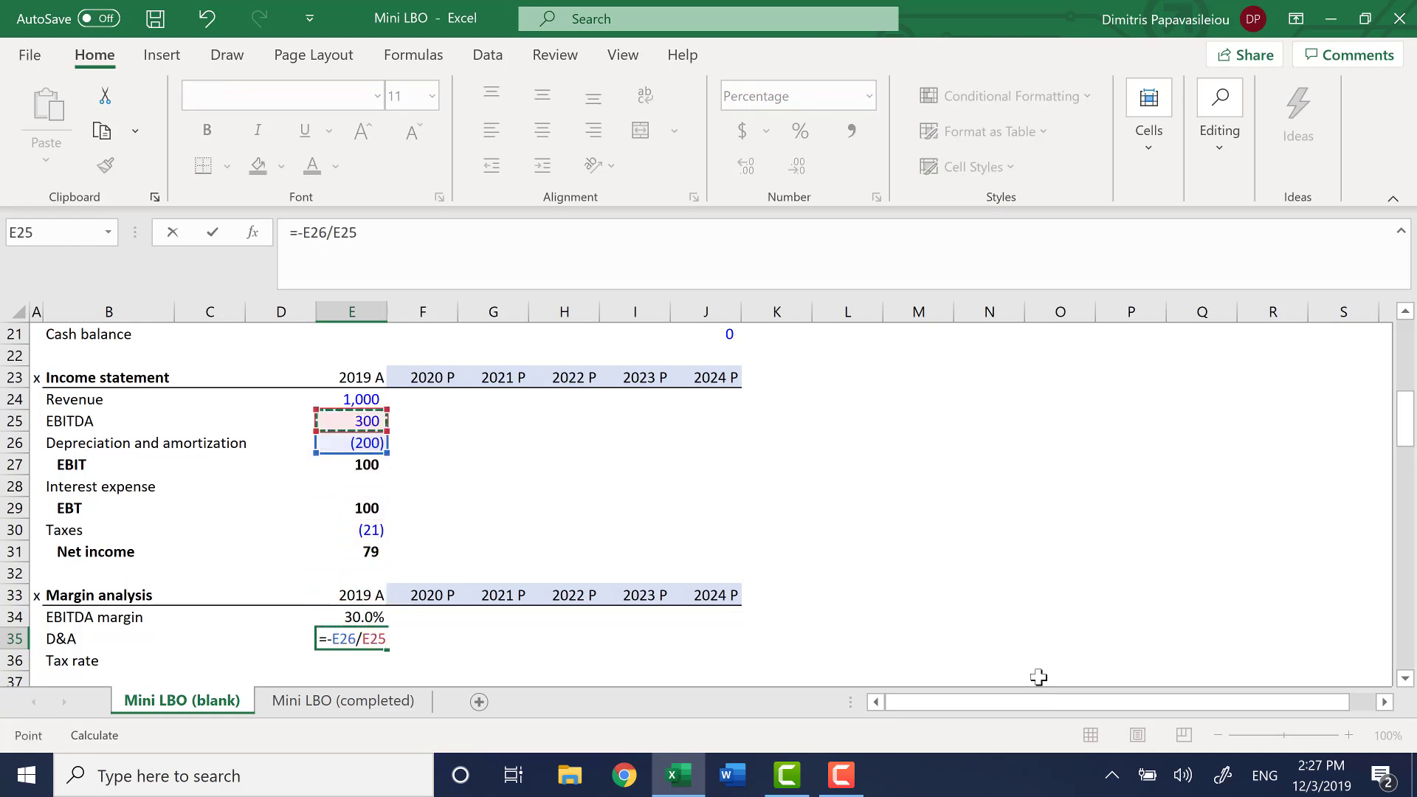
key("Return")
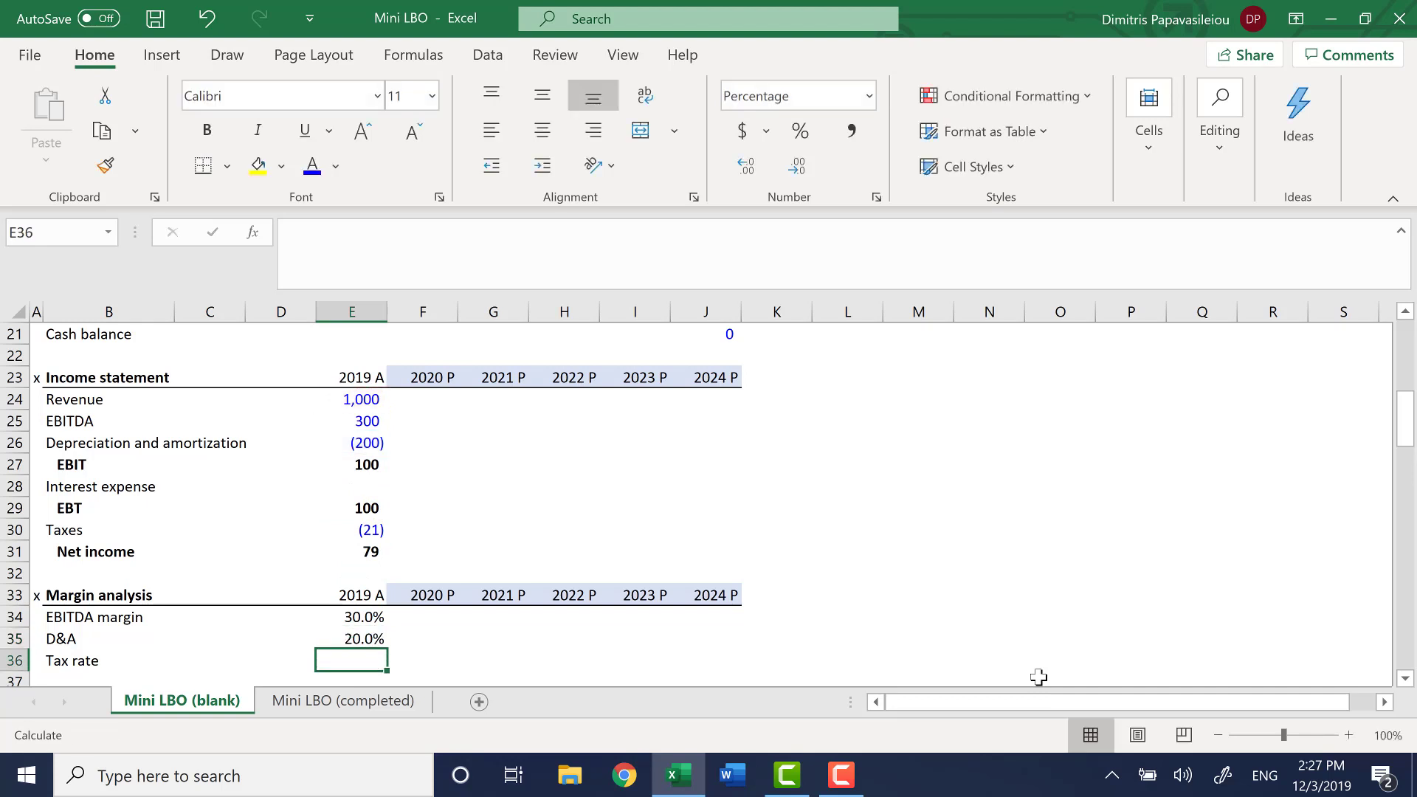
Calculate the 2019 tax rate in E36 as negative taxes in E30 divided by EBT, and save the workbook
type("=-")
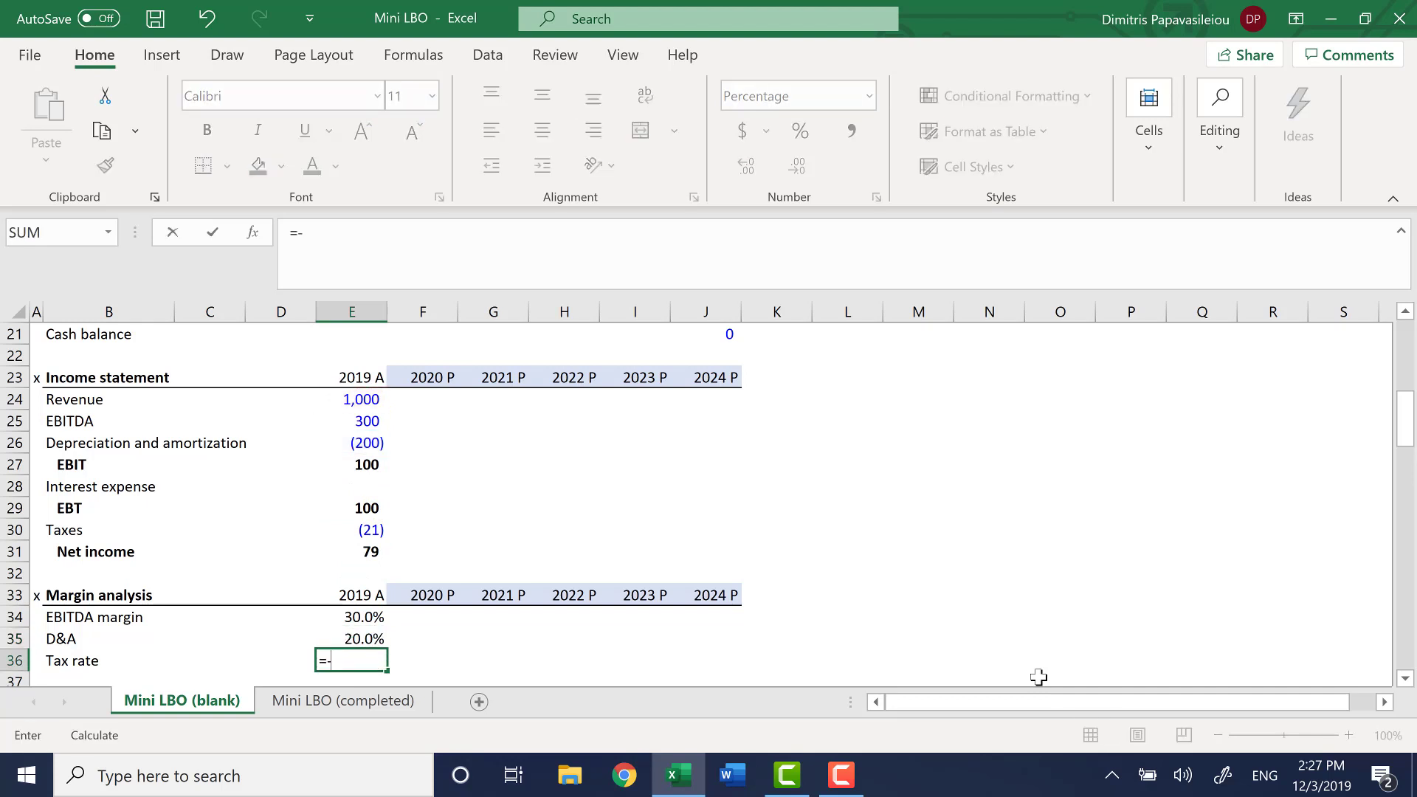
key("Up")
key("Up")
key("Up")
key("Up")
key("Up")
key("Up")
type("/")
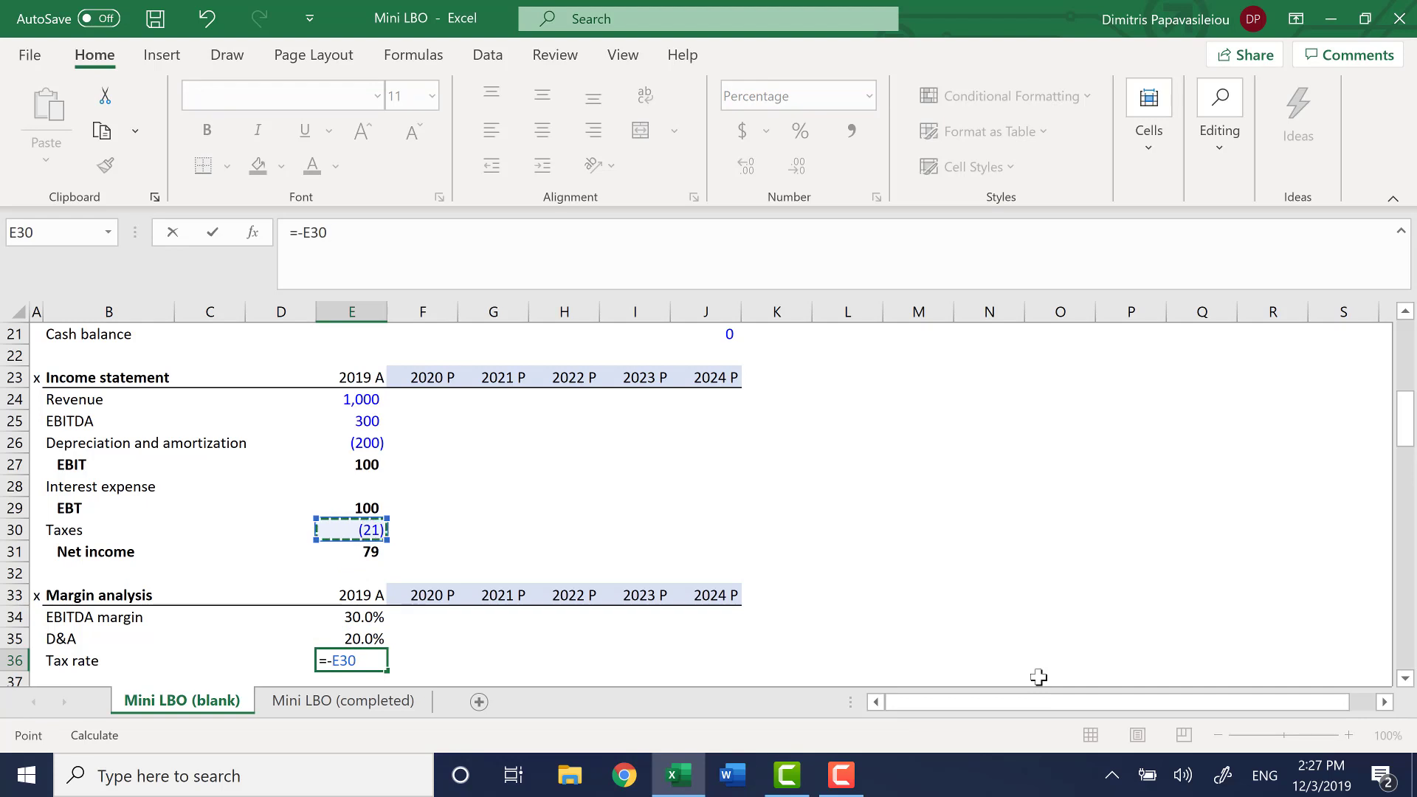
key("Up")
key("Up")
key("Up")
key("Up")
key("Up")
key("Up")
key("Up")
key("Return")
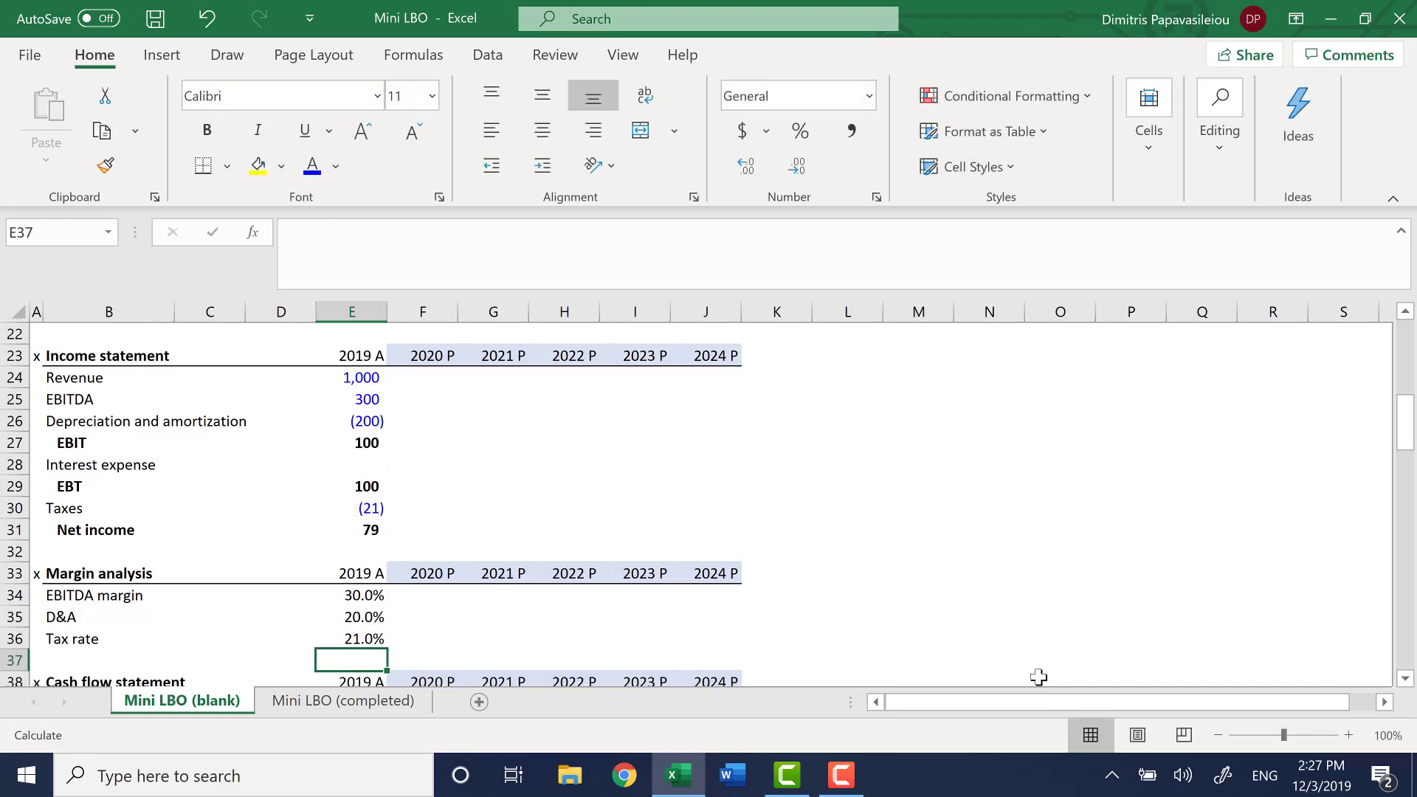
key("Up")
key("ctrl+s")
Set the 2020 projected EBITDA margin in F34 equal to the 2019 margin with =E34
key("Up")
key("Up")
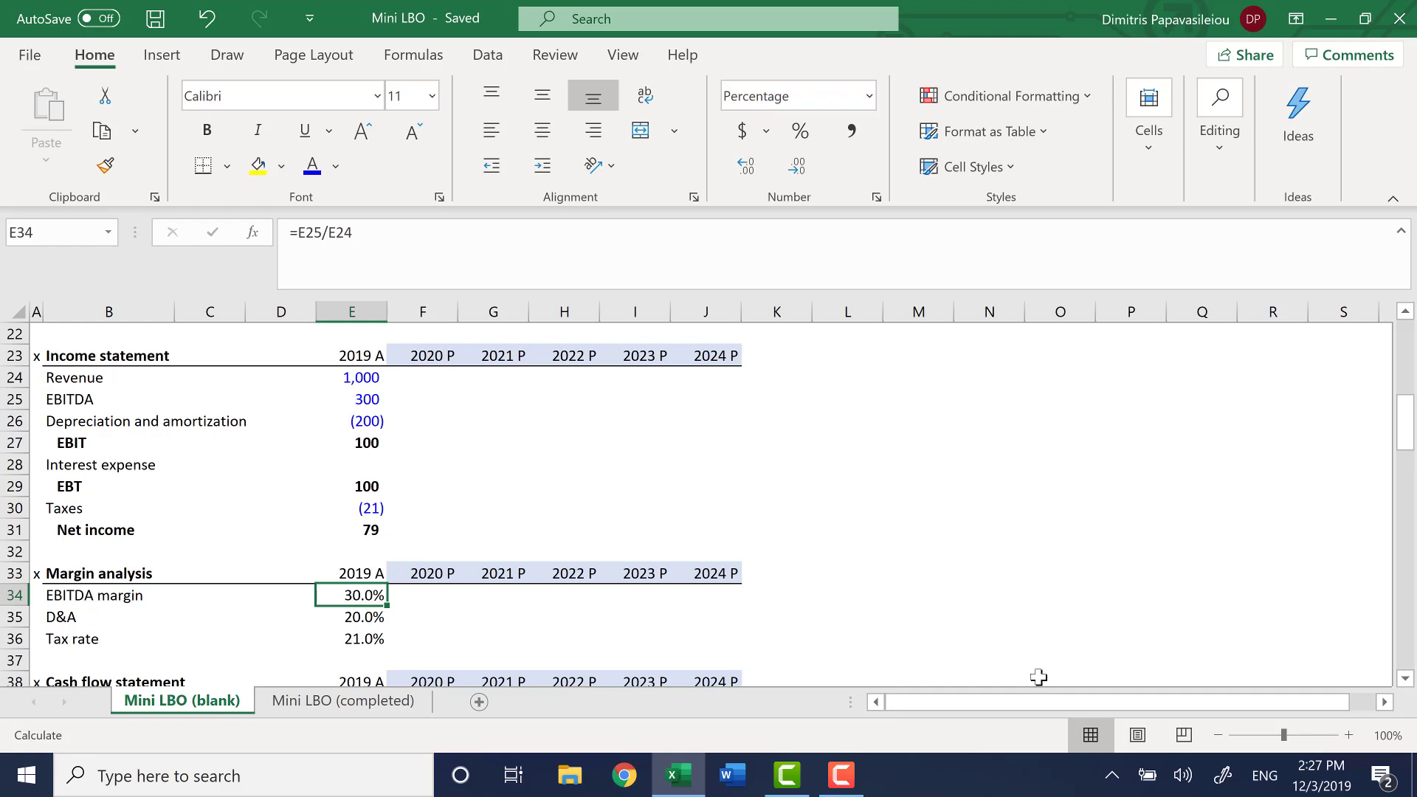
key("Right")
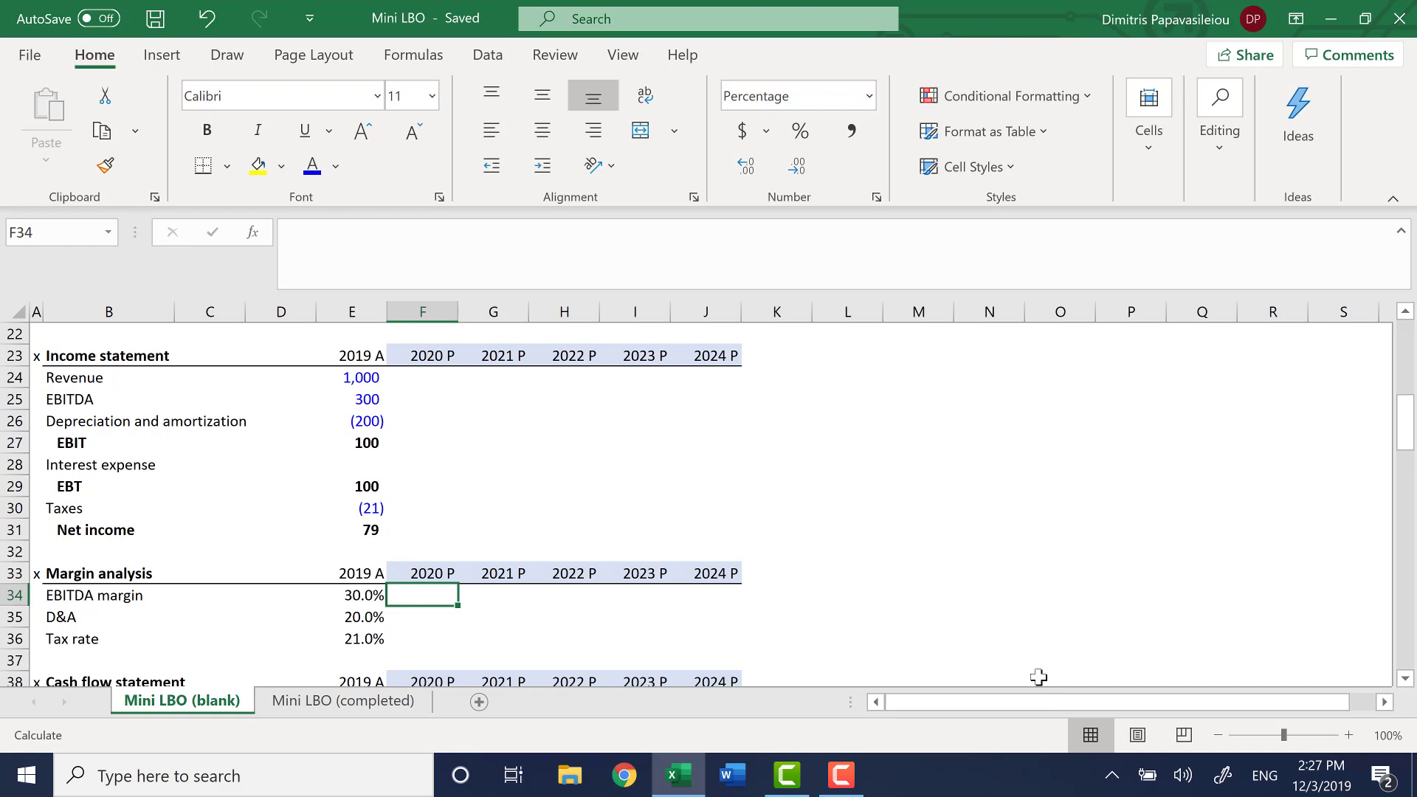
type("=")
key("Left")
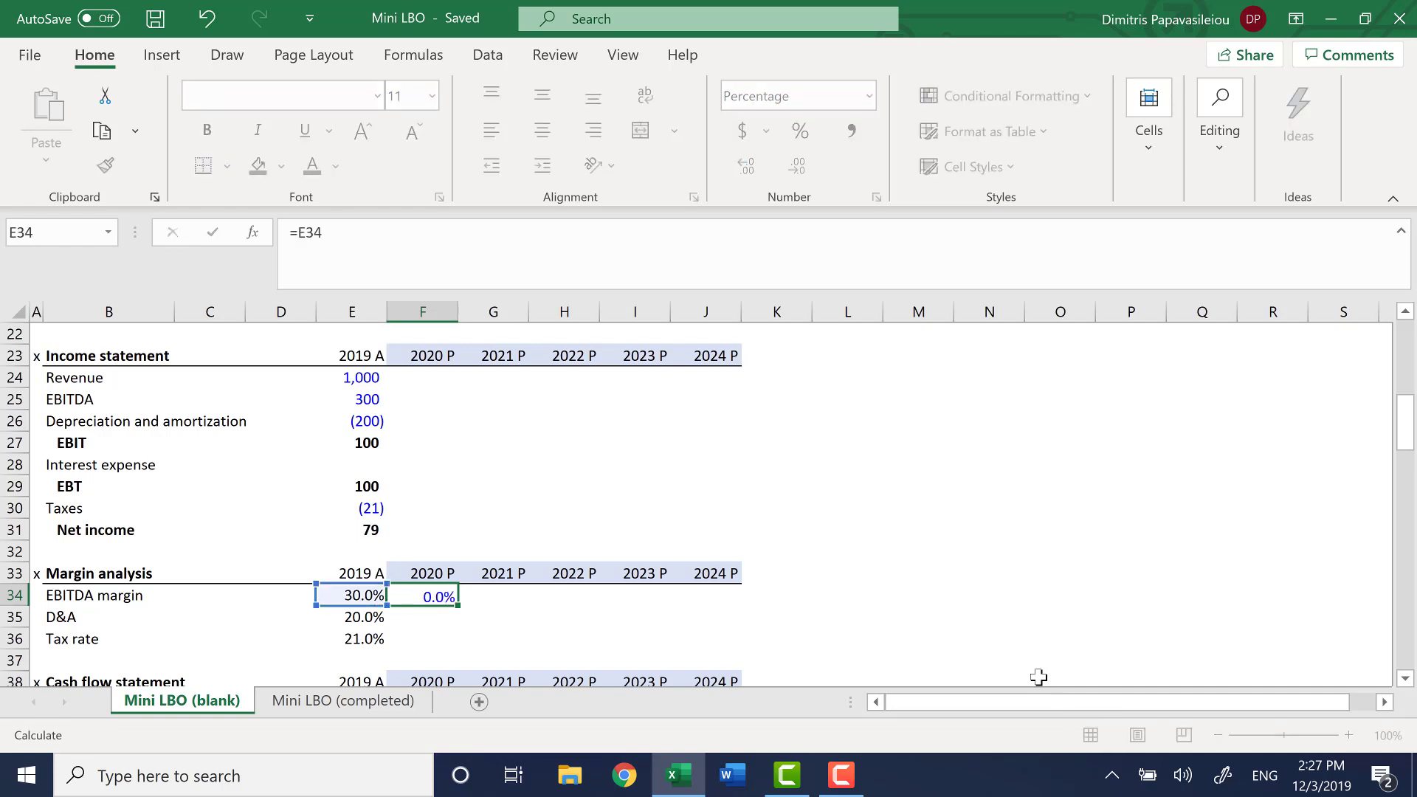
key("Return")
Set the 2020 projected D&A percentage and tax rate in F35:F36 equal to their 2019 values with =E35 and =E36
key("Up")
key("Down")
type("=")
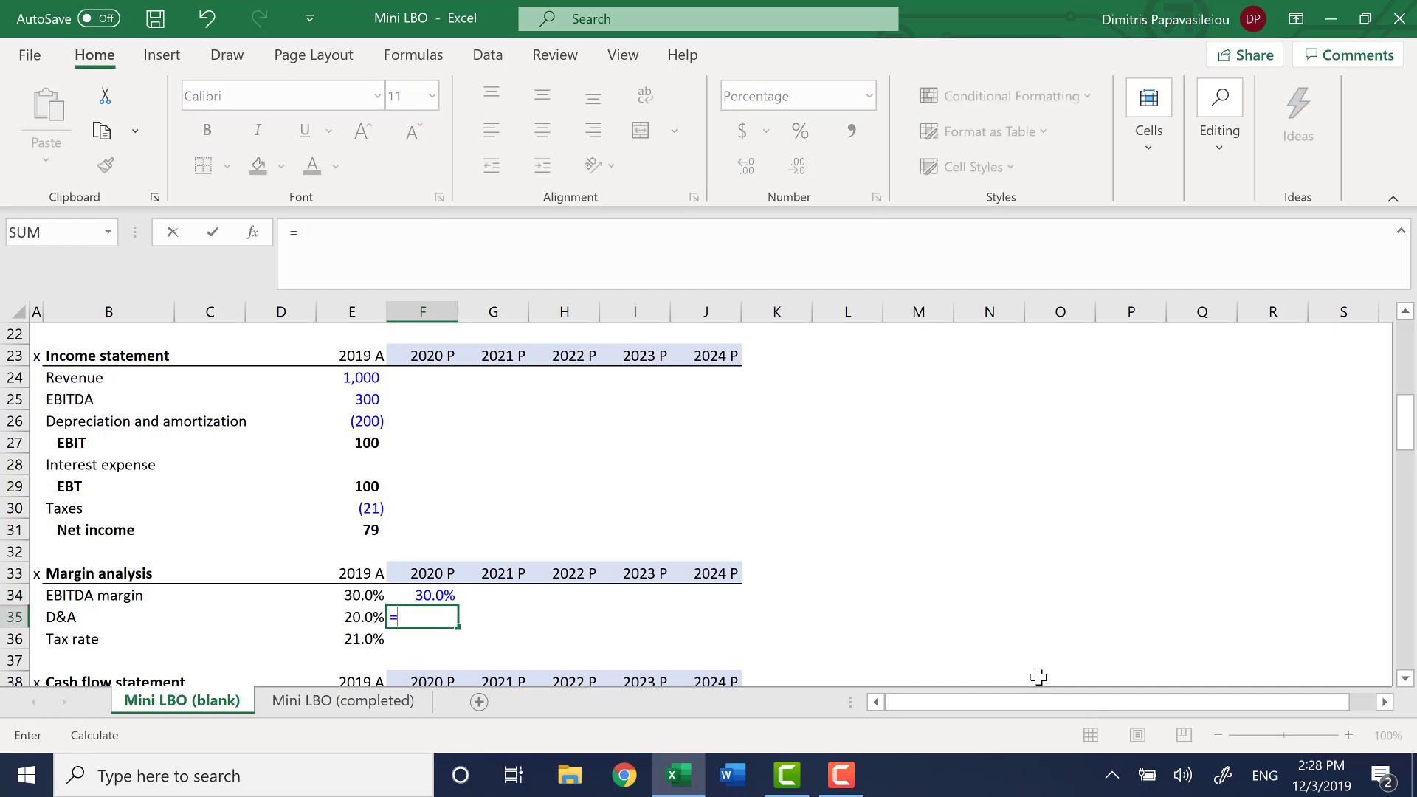
key("Left")
key("Return")
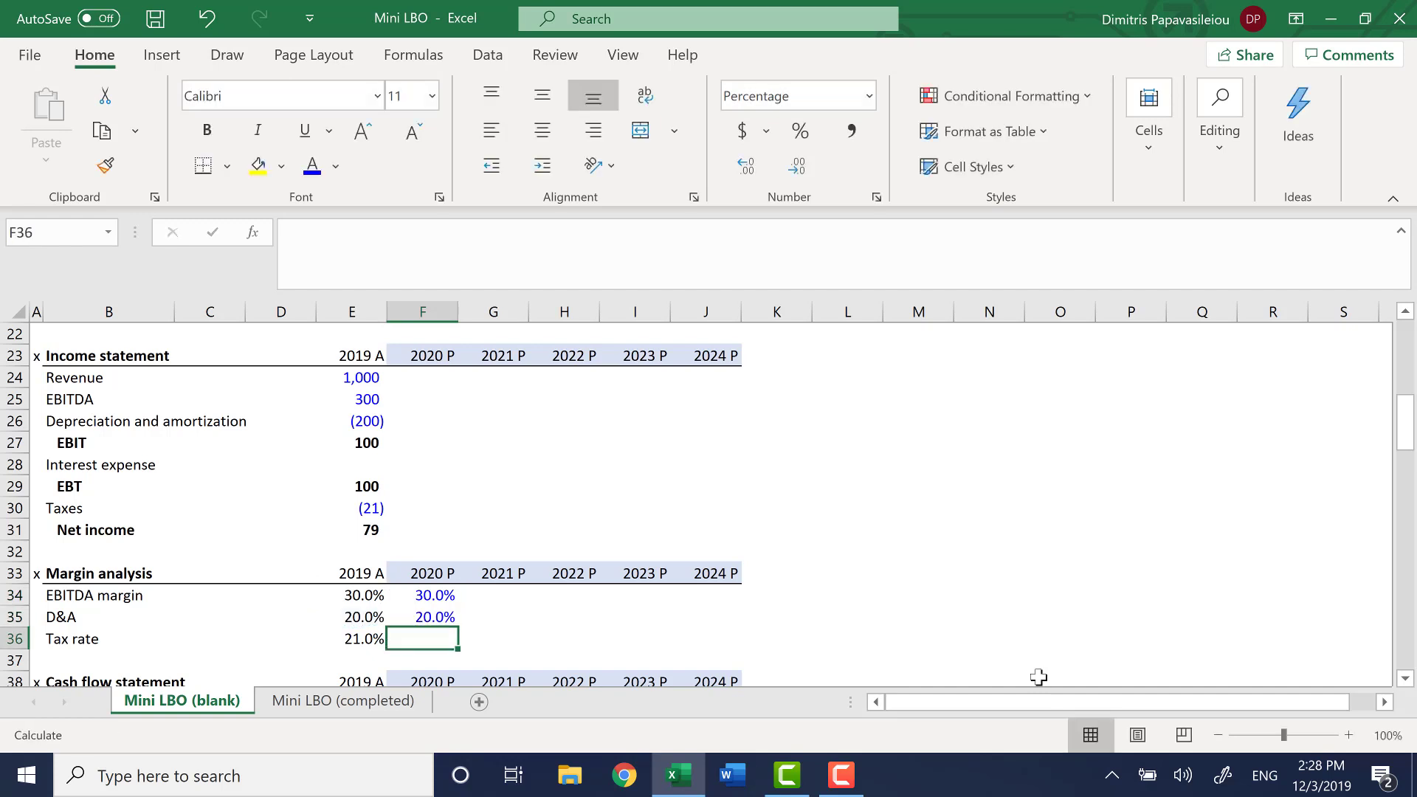
type("=")
key("Left")
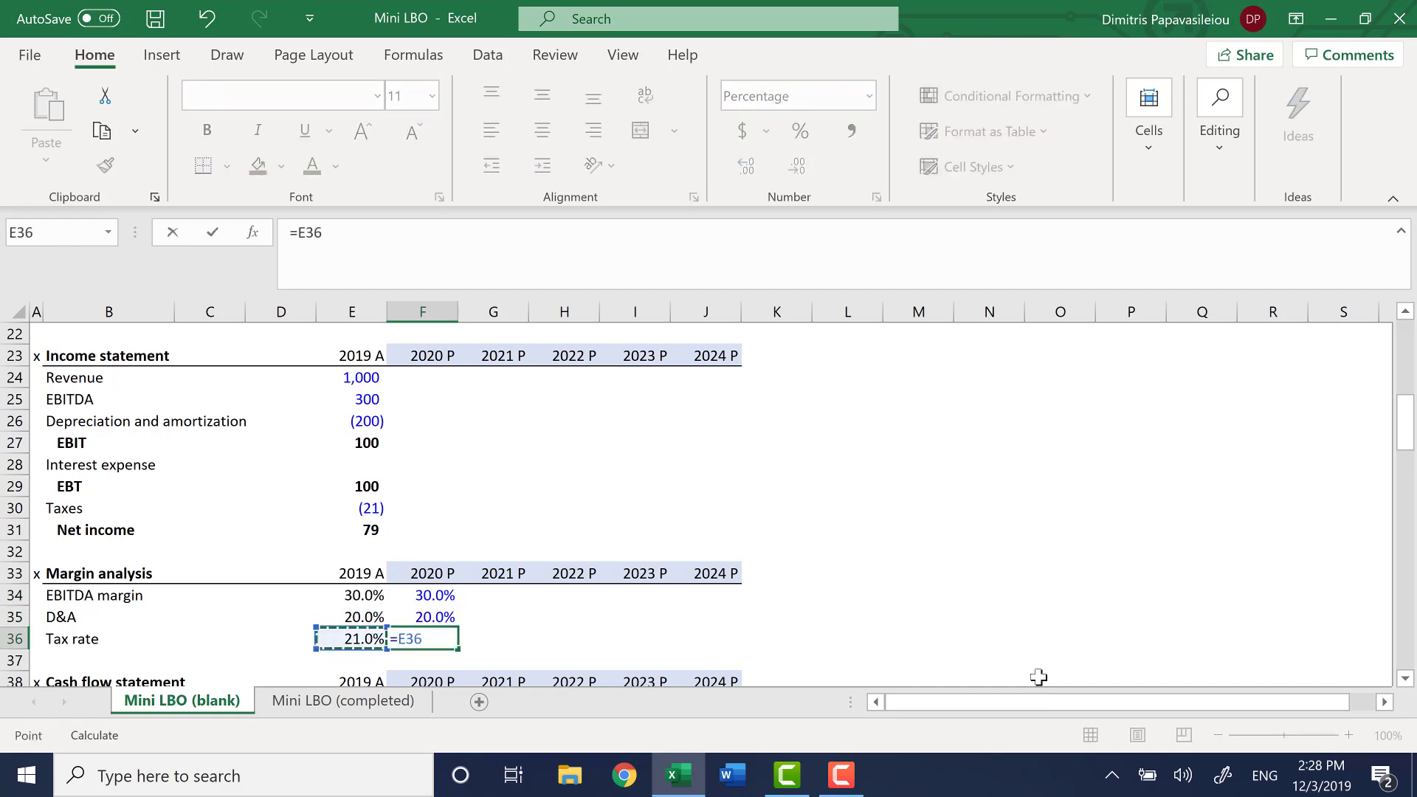
key("Return")
Fill the 2020 margin formulas in F34:F36 across the projection years through 2024 in column J
key("Up")
key("Up")
key("Up")
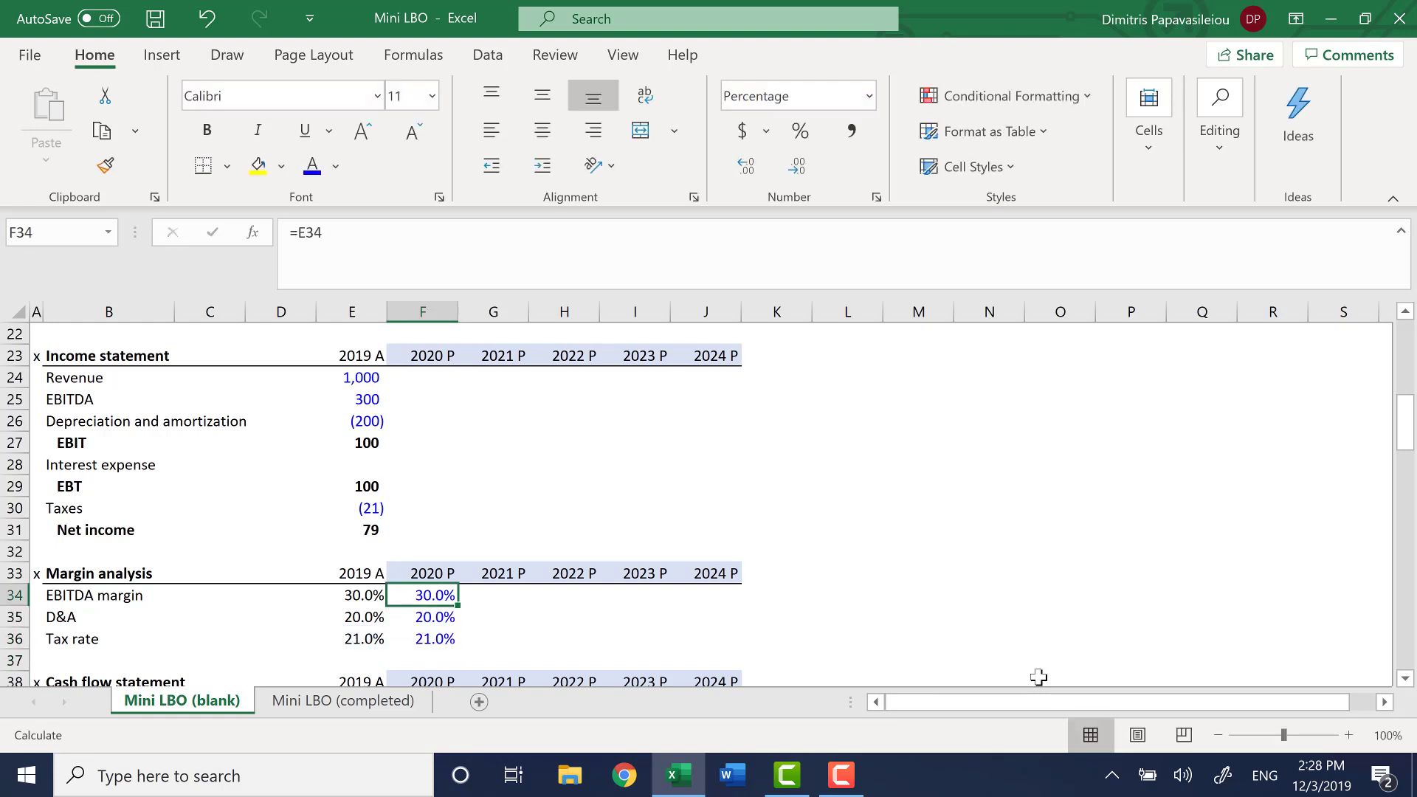
key("shift+Down")
key("shift+Down")
key("shift+Right")
key("shift+Right")
key("shift+Right")
key("shift+Right")
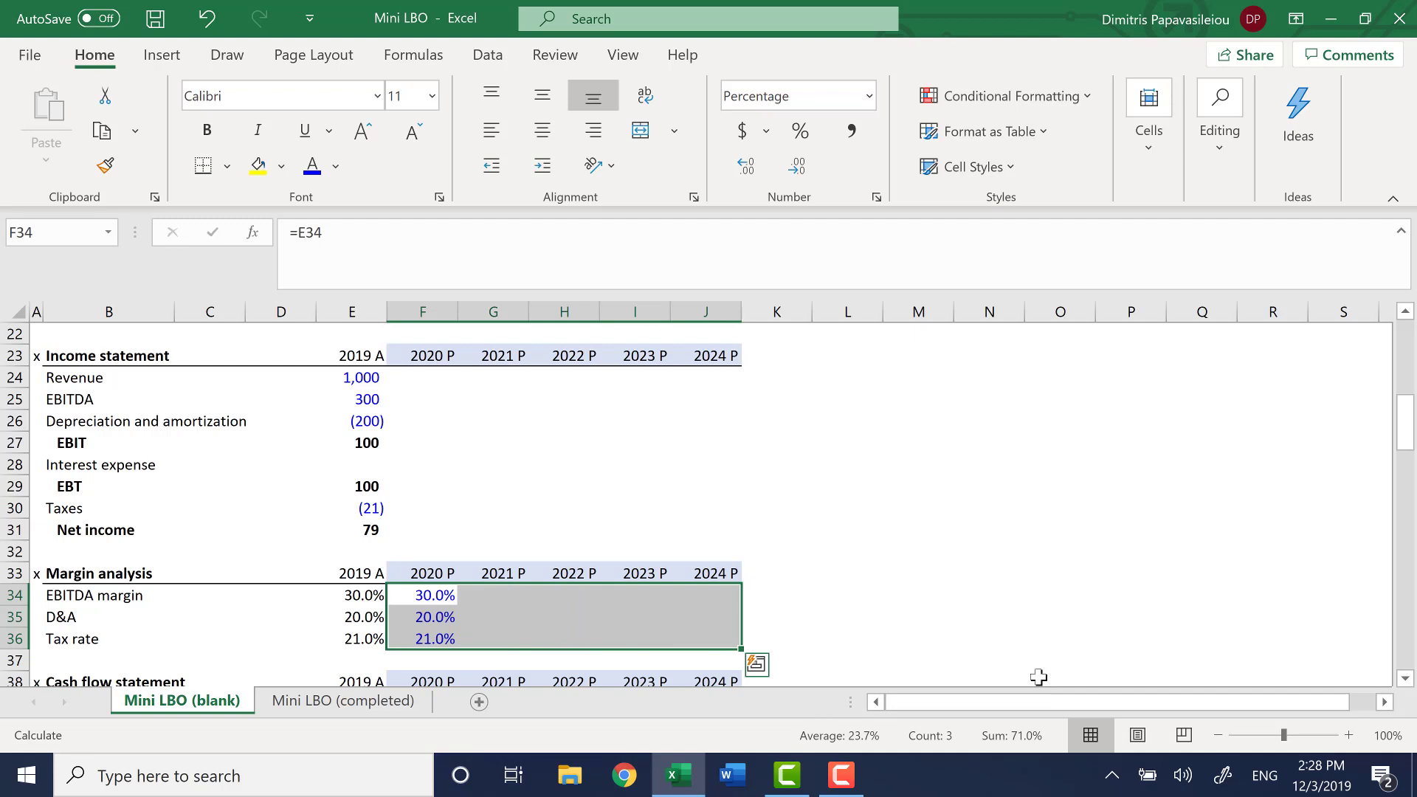
key("ctrl+r")
key("shift+BackSpace")
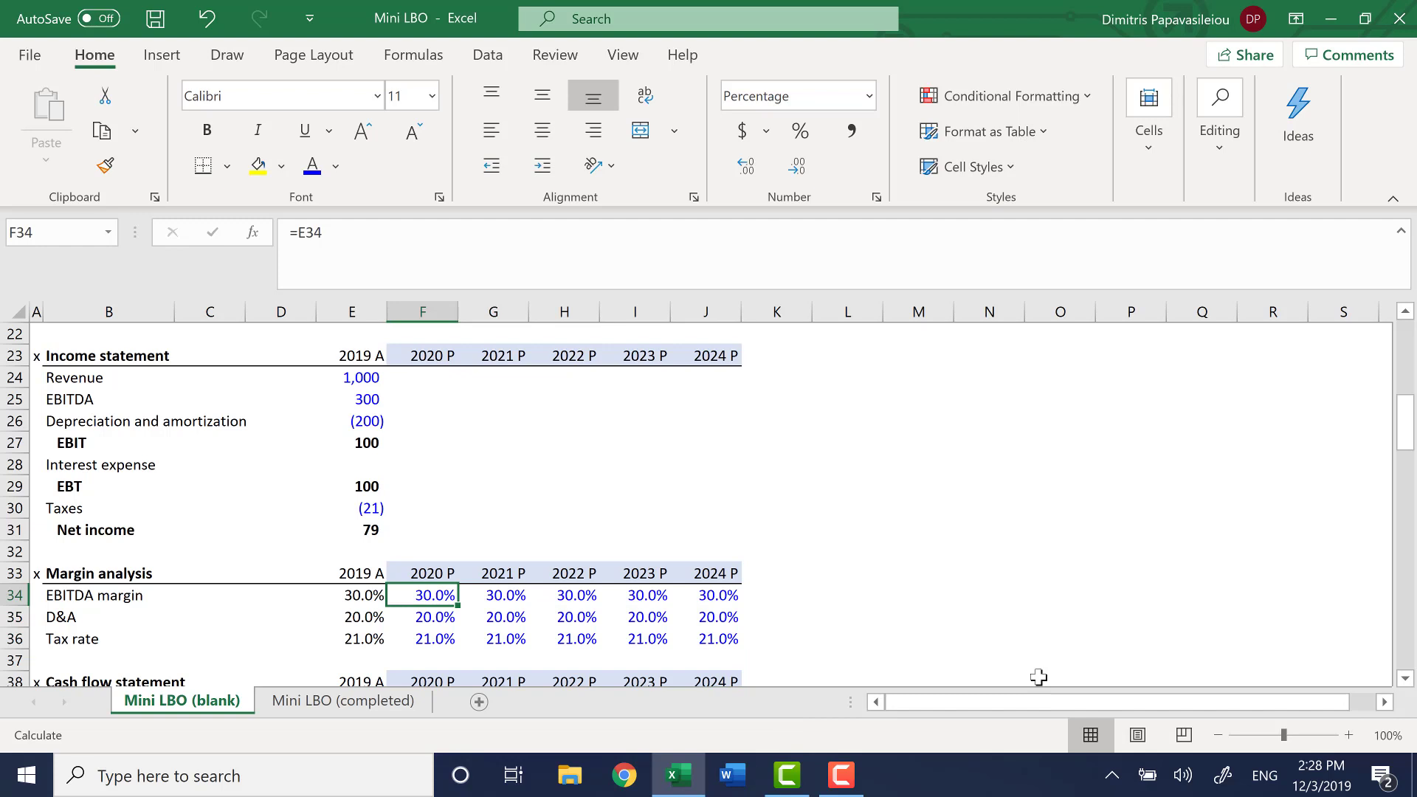
Check the cell references of the copied margin formulas in rows 34 to 36 across the projection years
key("Right")
key("F2")
key("Escape")
key("Right")
key("F2")
key("Escape")
key("Right")
key("F2")
key("Escape")
key("Right")
key("F2")
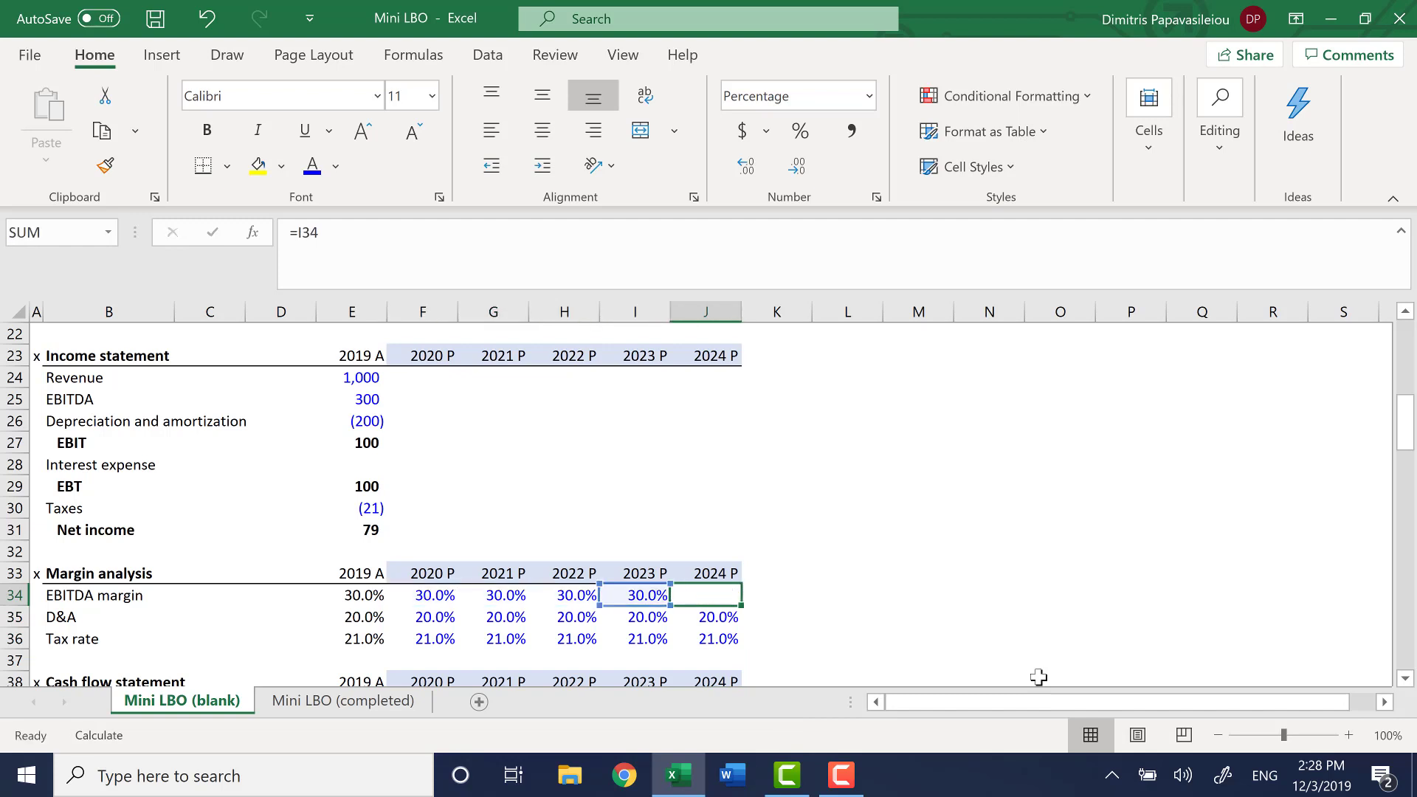
key("Escape")
key("Down")
key("F2")
key("Escape")
key("Left")
key("F2")
key("Escape")
key("Left")
key("F2")
key("Escape")
key("Left")
key("F2")
key("Escape")
key("Down")
key("Left")
key("Right")
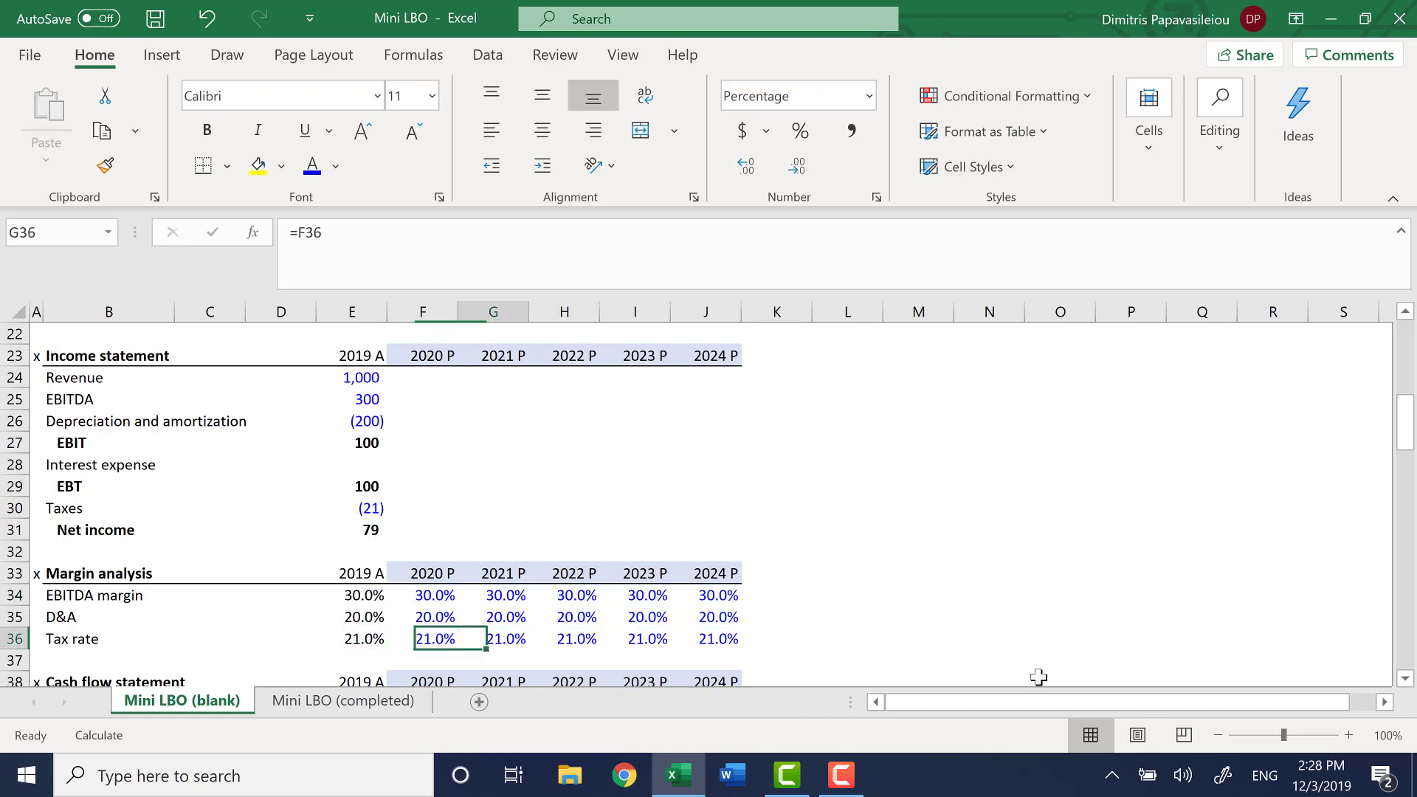
key("F2")
key("Escape")
key("Right")
key("F2")
key("Escape")
key("Right")
key("F2")
key("Escape")
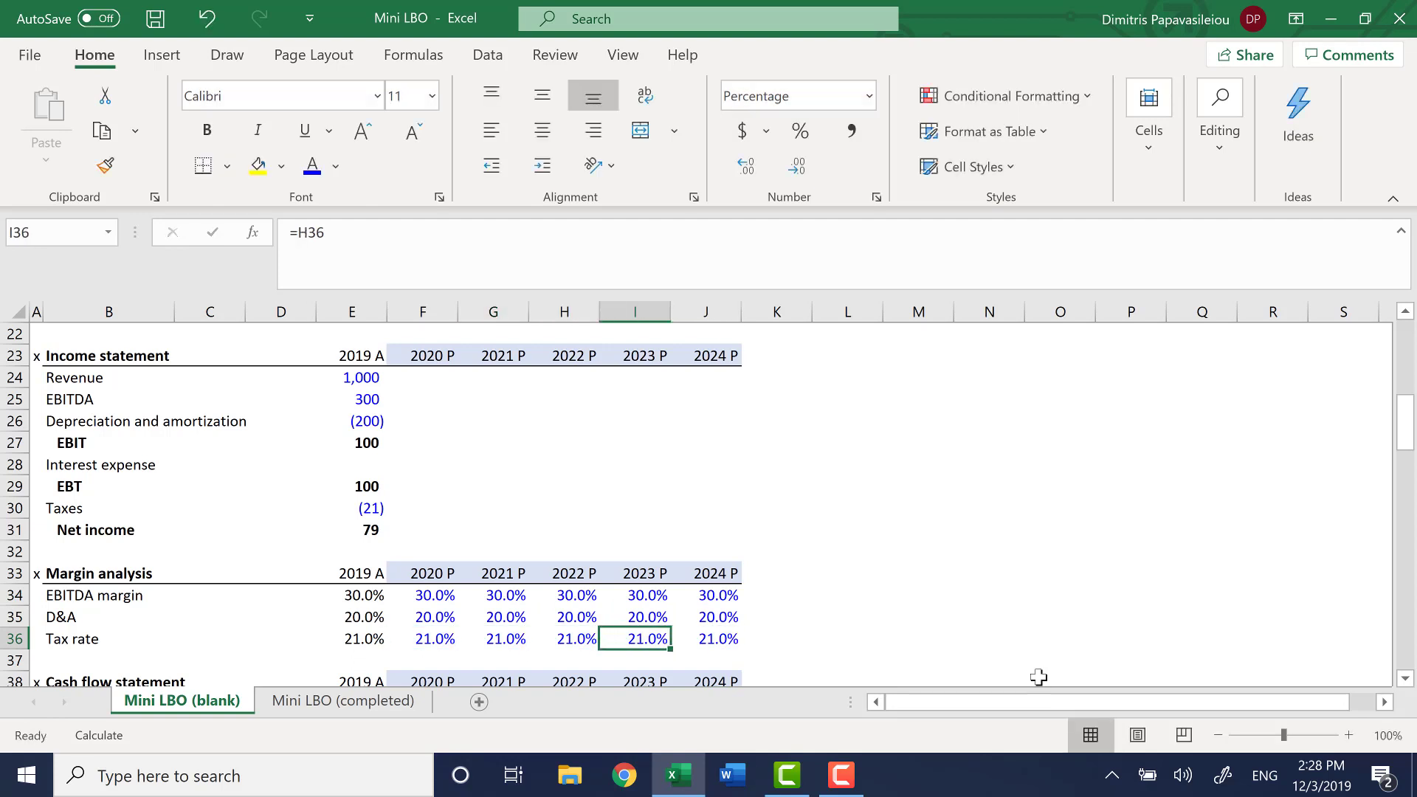
Calculate 2020 projected revenue in F24 as prior-year revenue grown at the fixed revenue growth assumption, =E24*(1+$J$18)
key("Left")
key("Left")
key("Left")
key("Up")
key("Up")
key("Up")
key("Up")
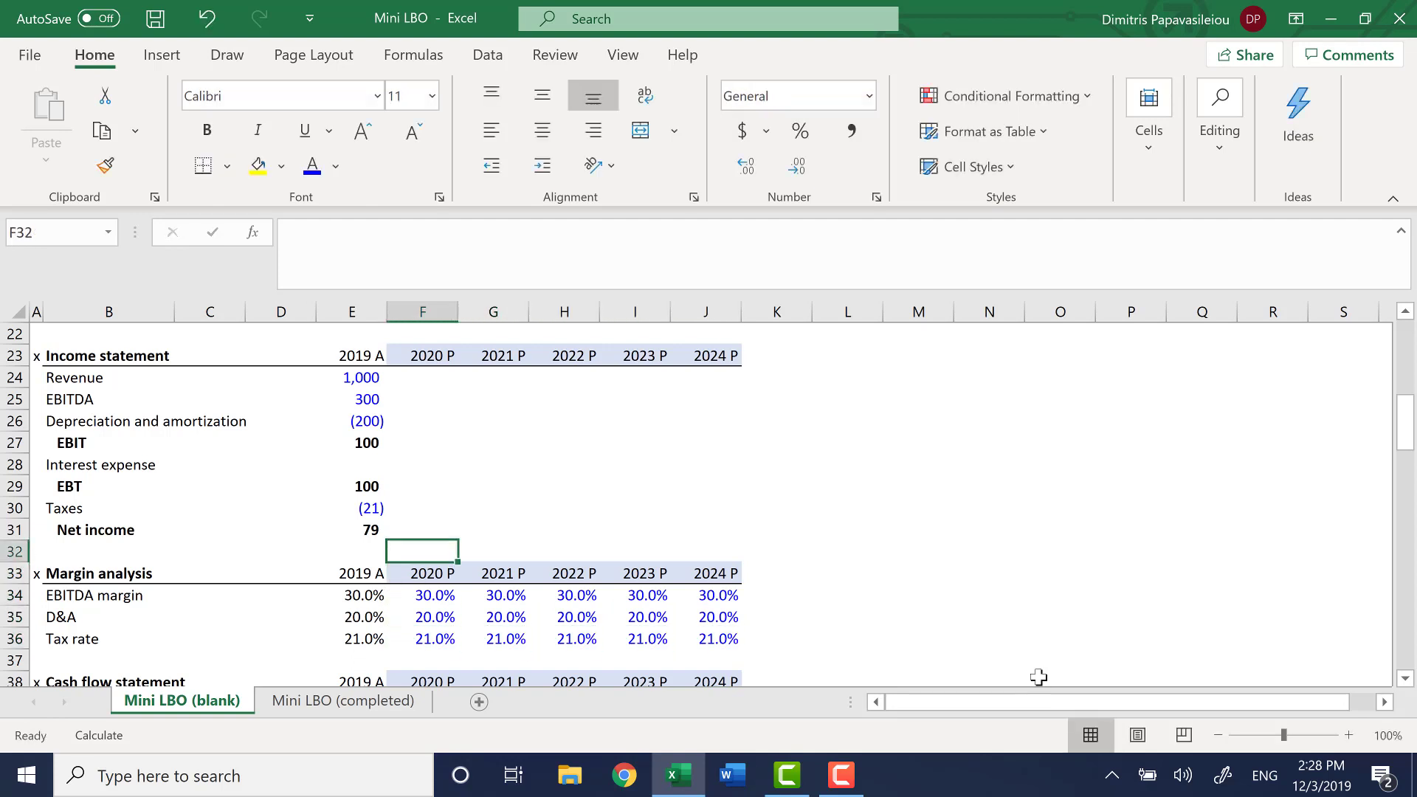
key("Up")
key("Up")
key("Up")
key("Up")
key("Up")
key("Up")
key("Up")
key("Up")
key("Up")
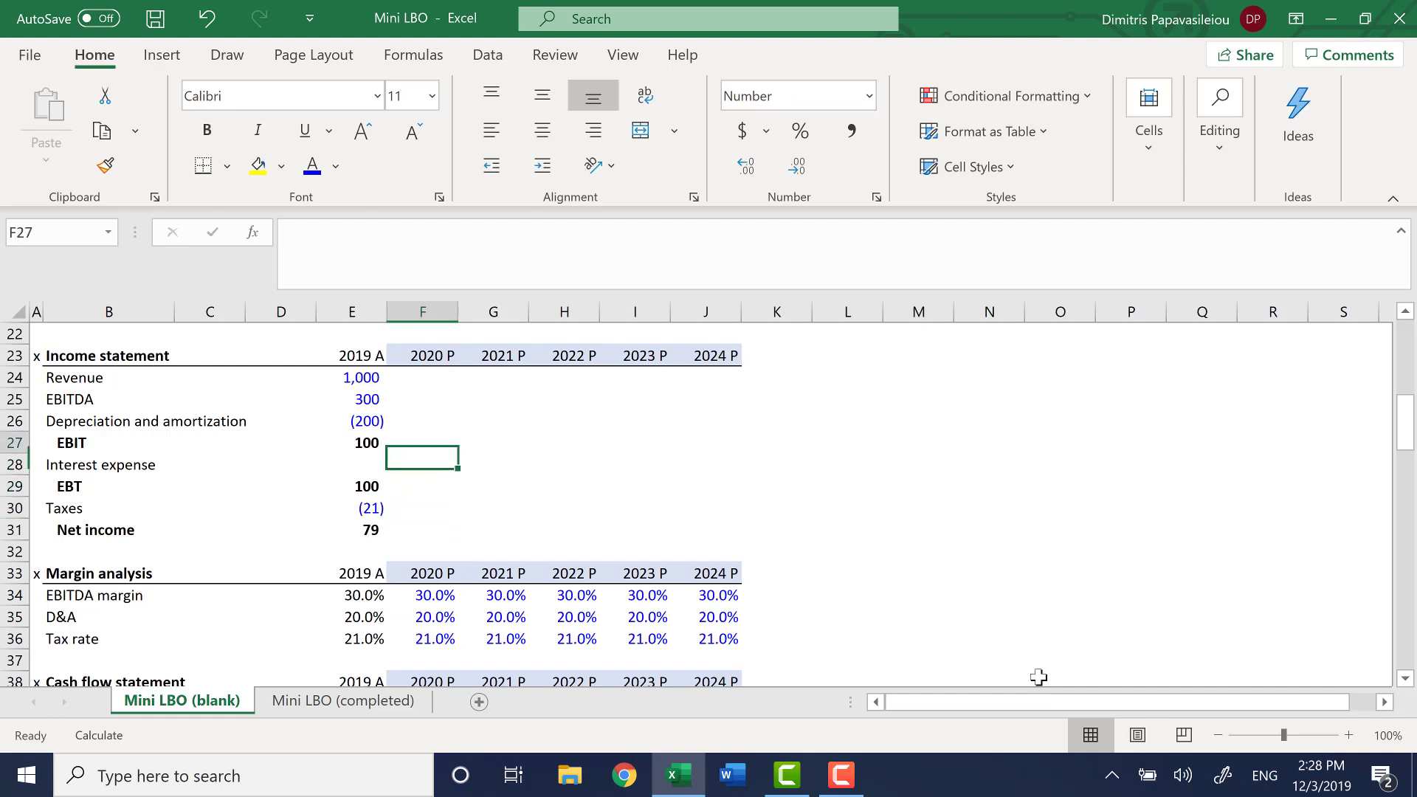
key("Up")
key("Up")
key("Up")
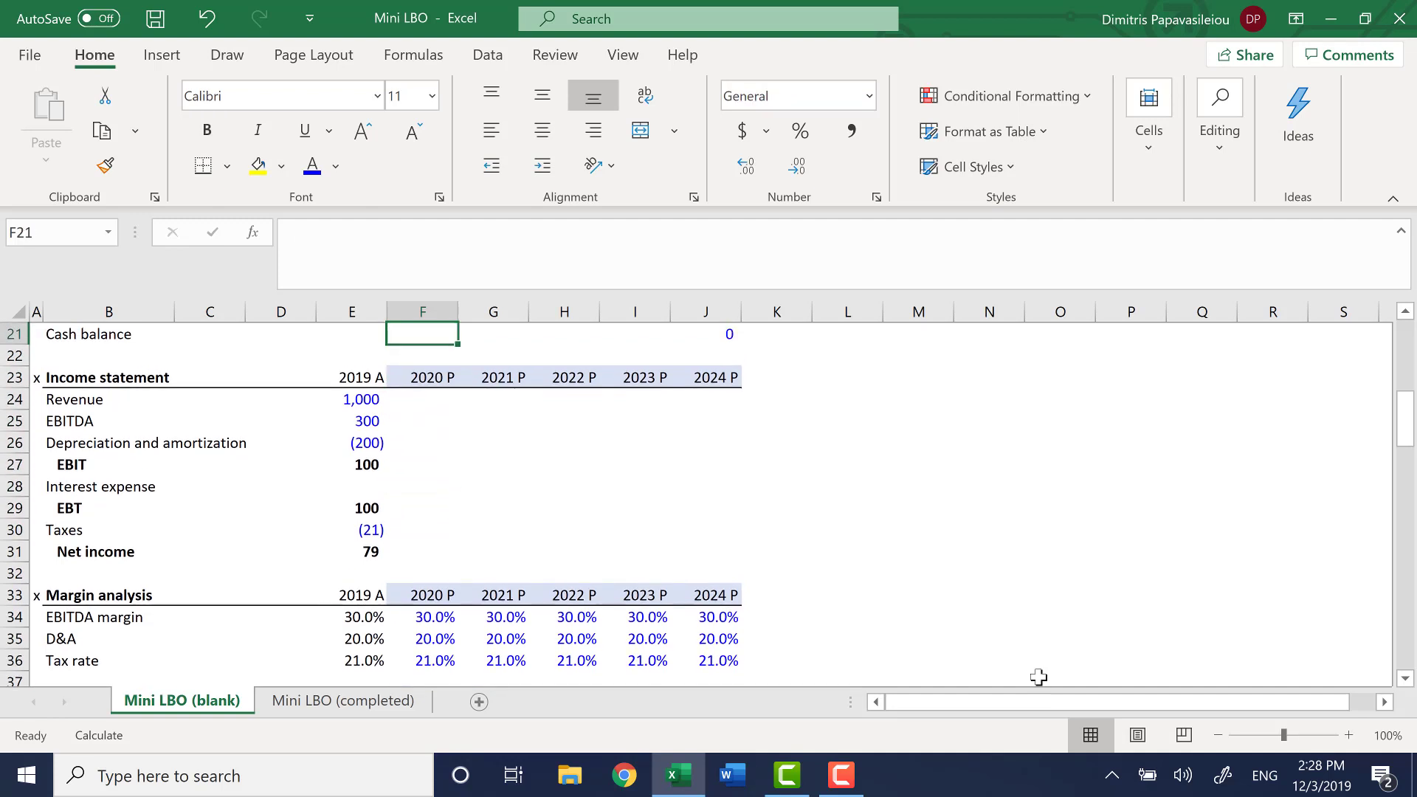
key("Down")
key("Down")
key("Down")
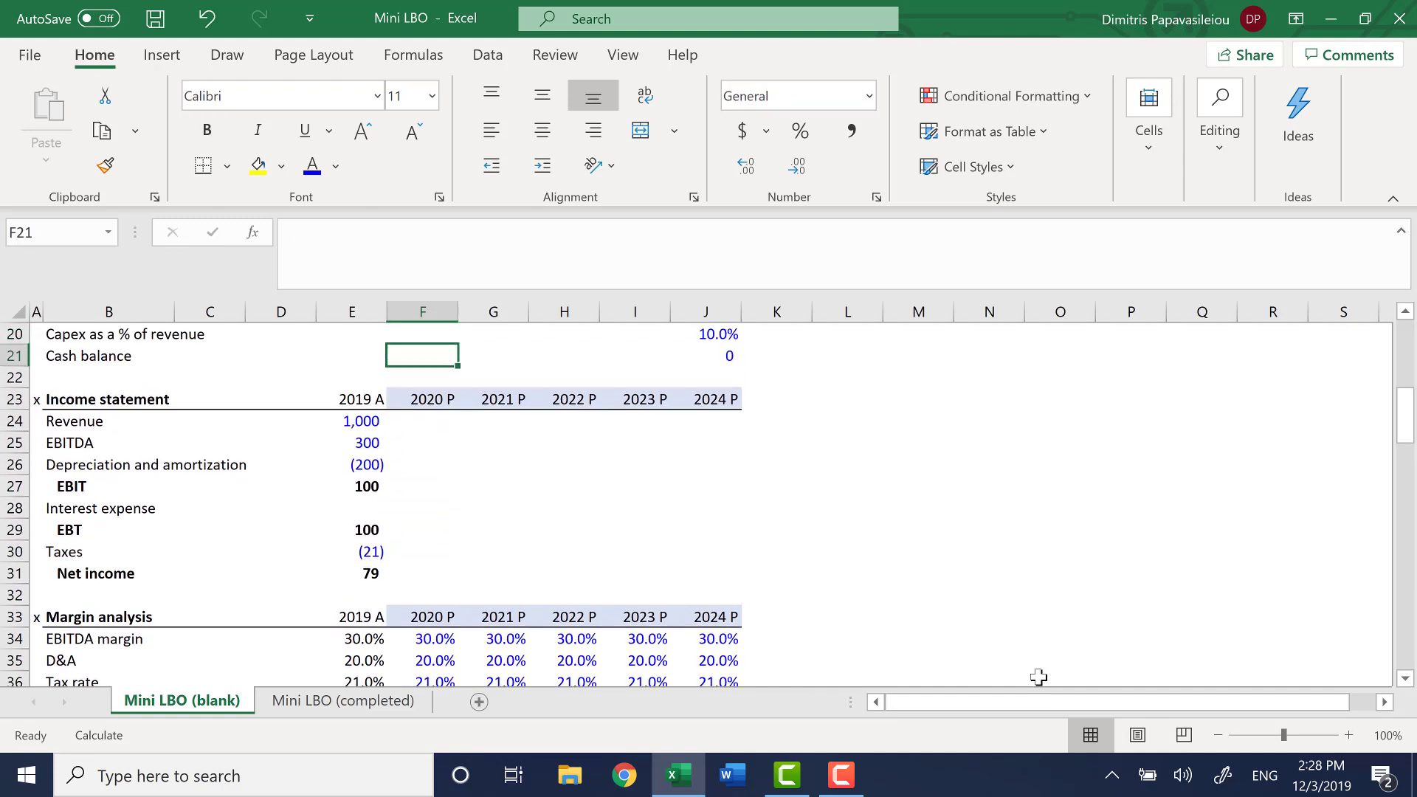
key("Down")
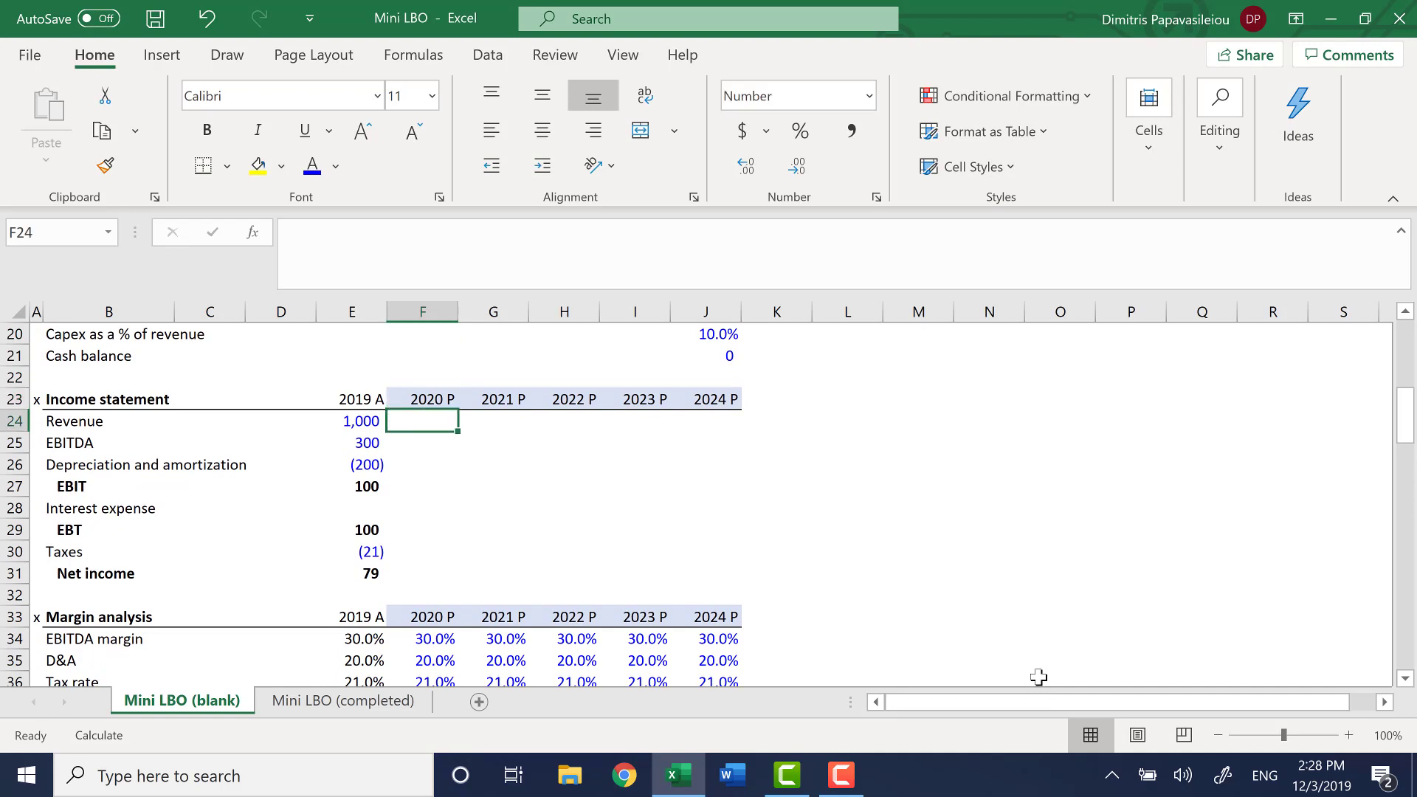
scroll(1037, 541, "up", 2)
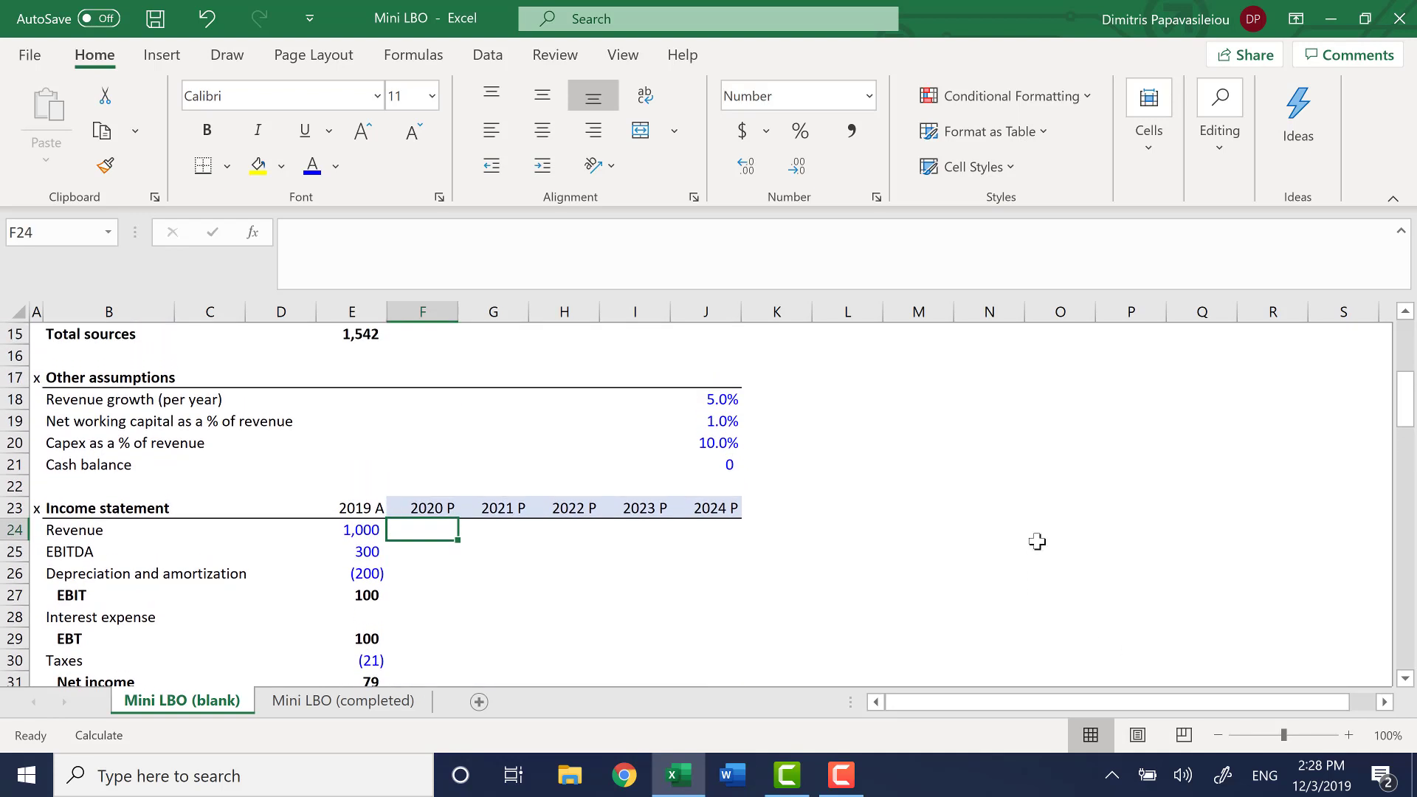
type("=")
key("Left")
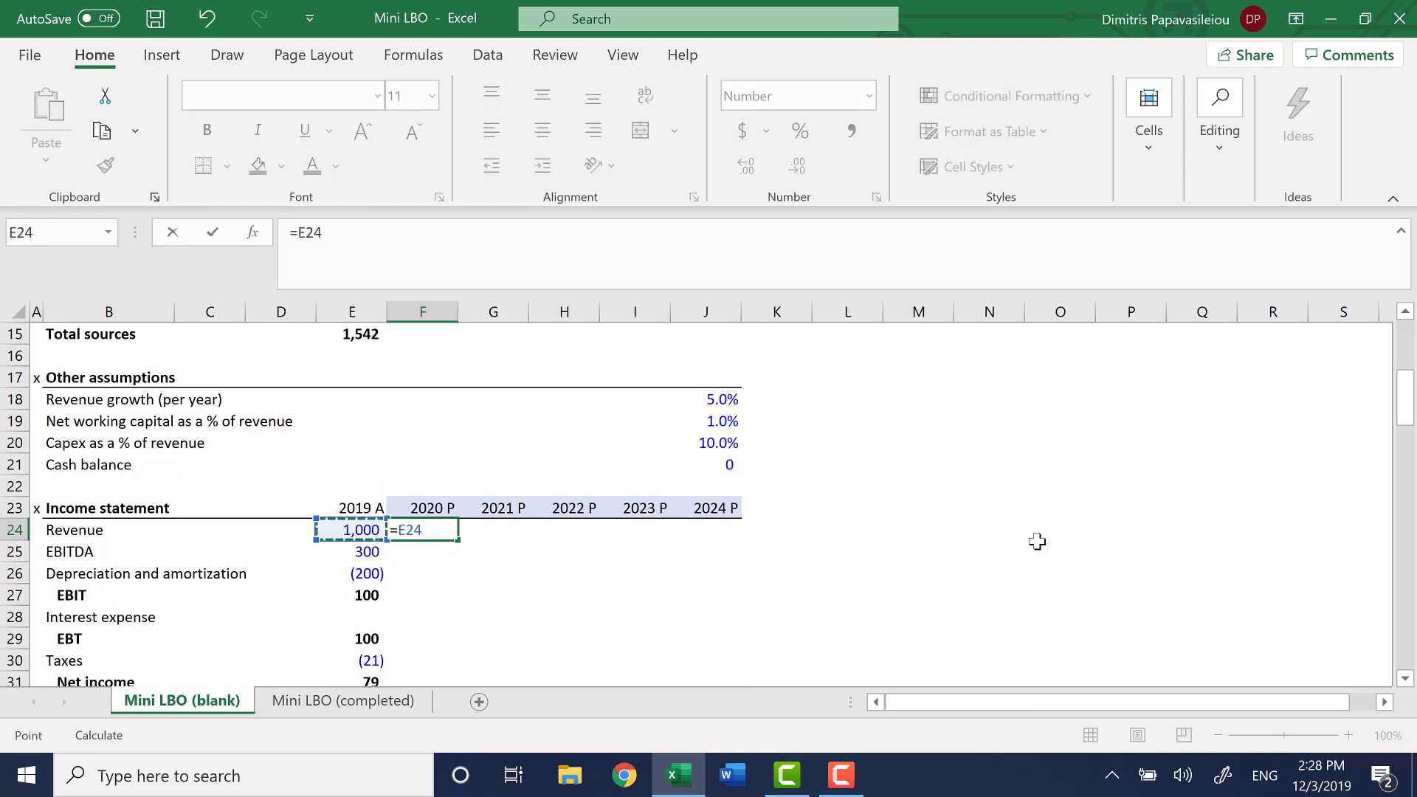
type("*(1+")
key("Up")
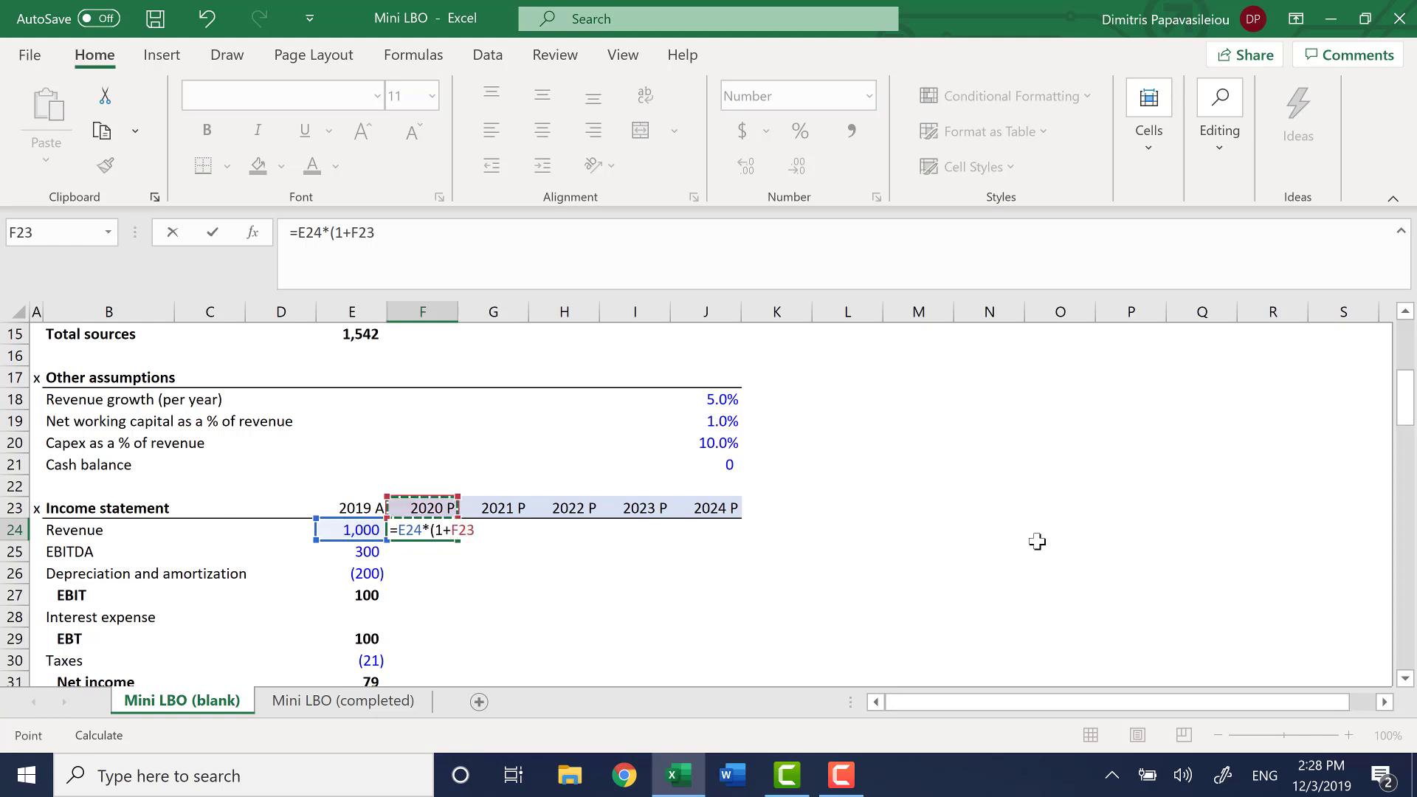
key("ctrl+Right")
key("Up")
key("Up")
key("Up")
key("Up")
key("Up")
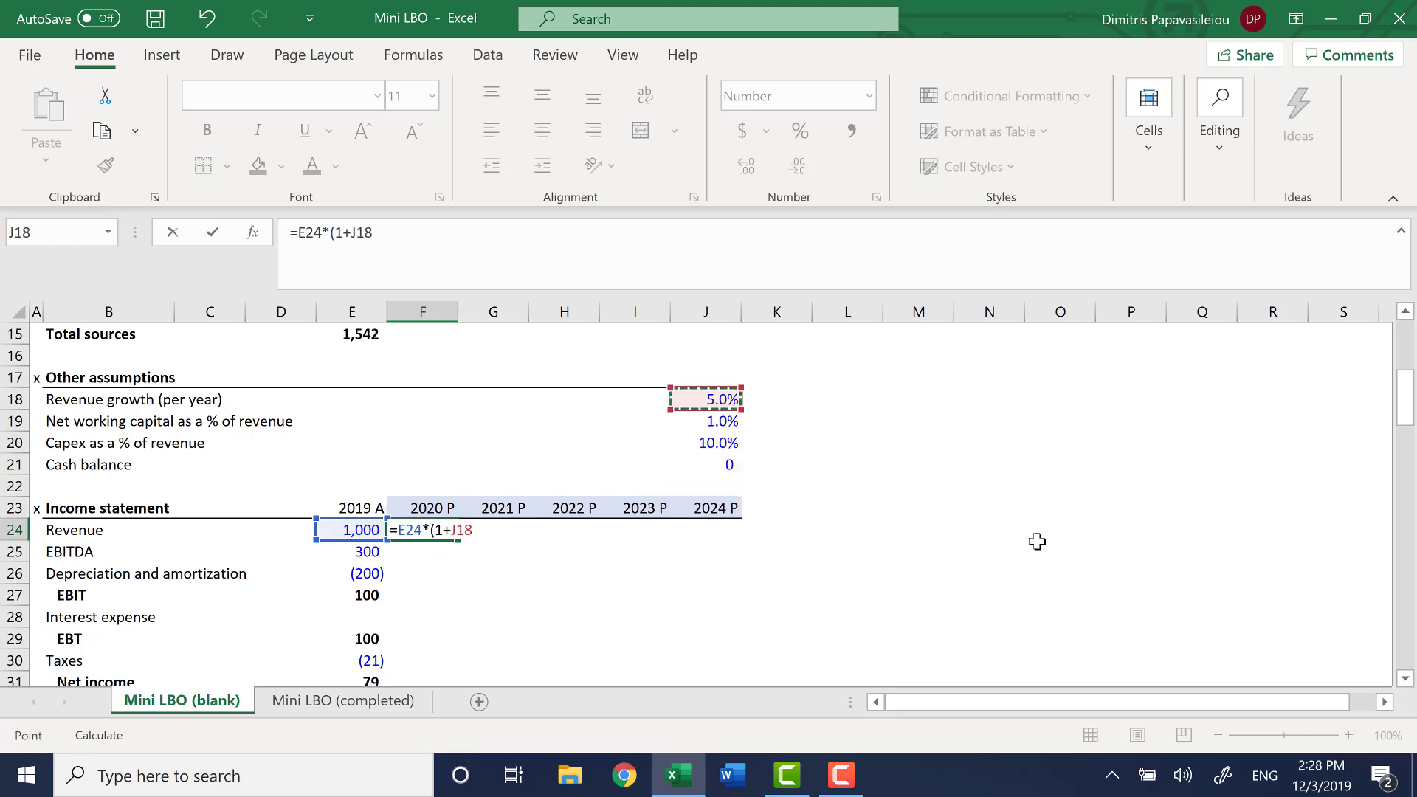
key("F4")
type(")")
key("Return")
Fill the 2020 revenue formula in F24 across the projection years through 2024 in J24
key("Up")
key("shift+Right")
key("shift+Right")
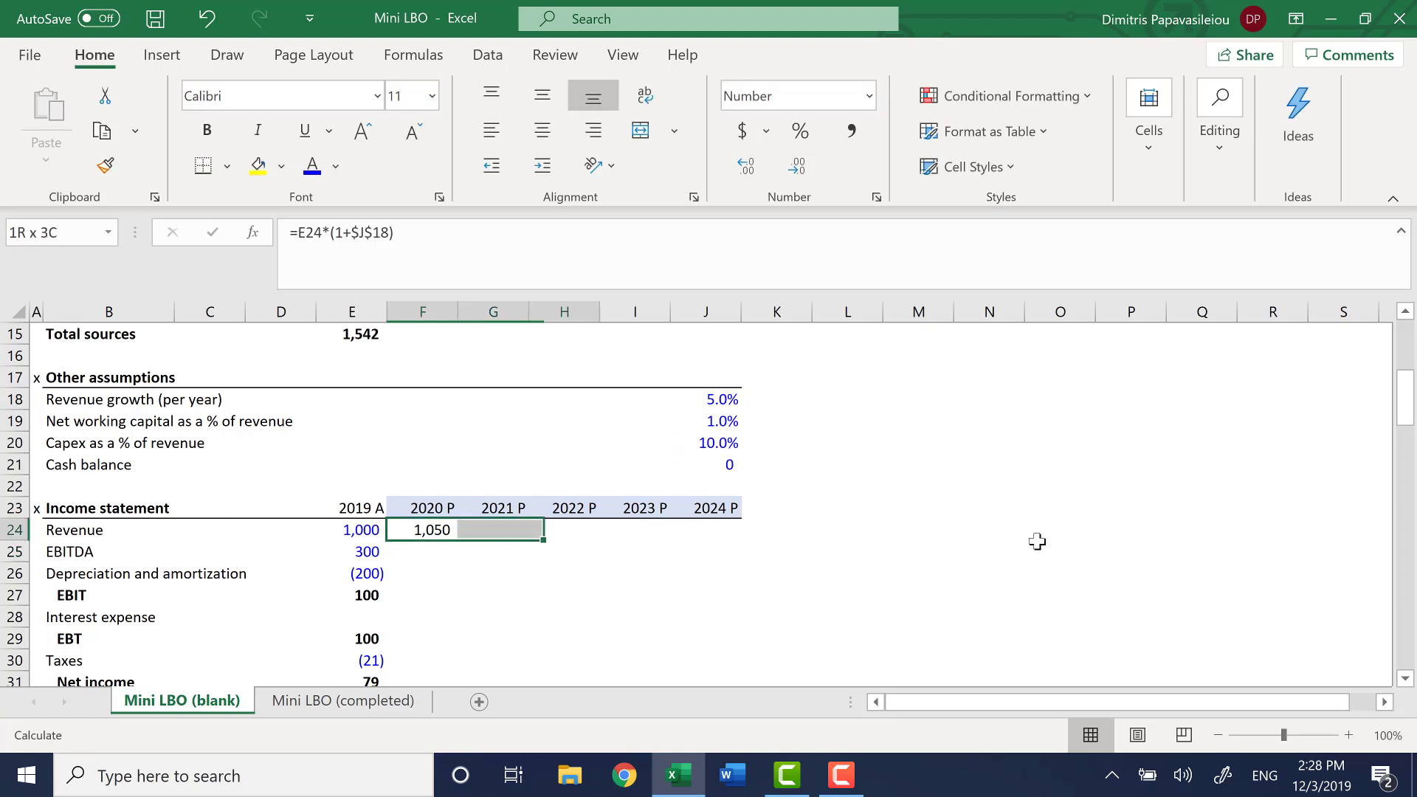
key("shift+Right")
key("shift+Right")
key("ctrl+r")
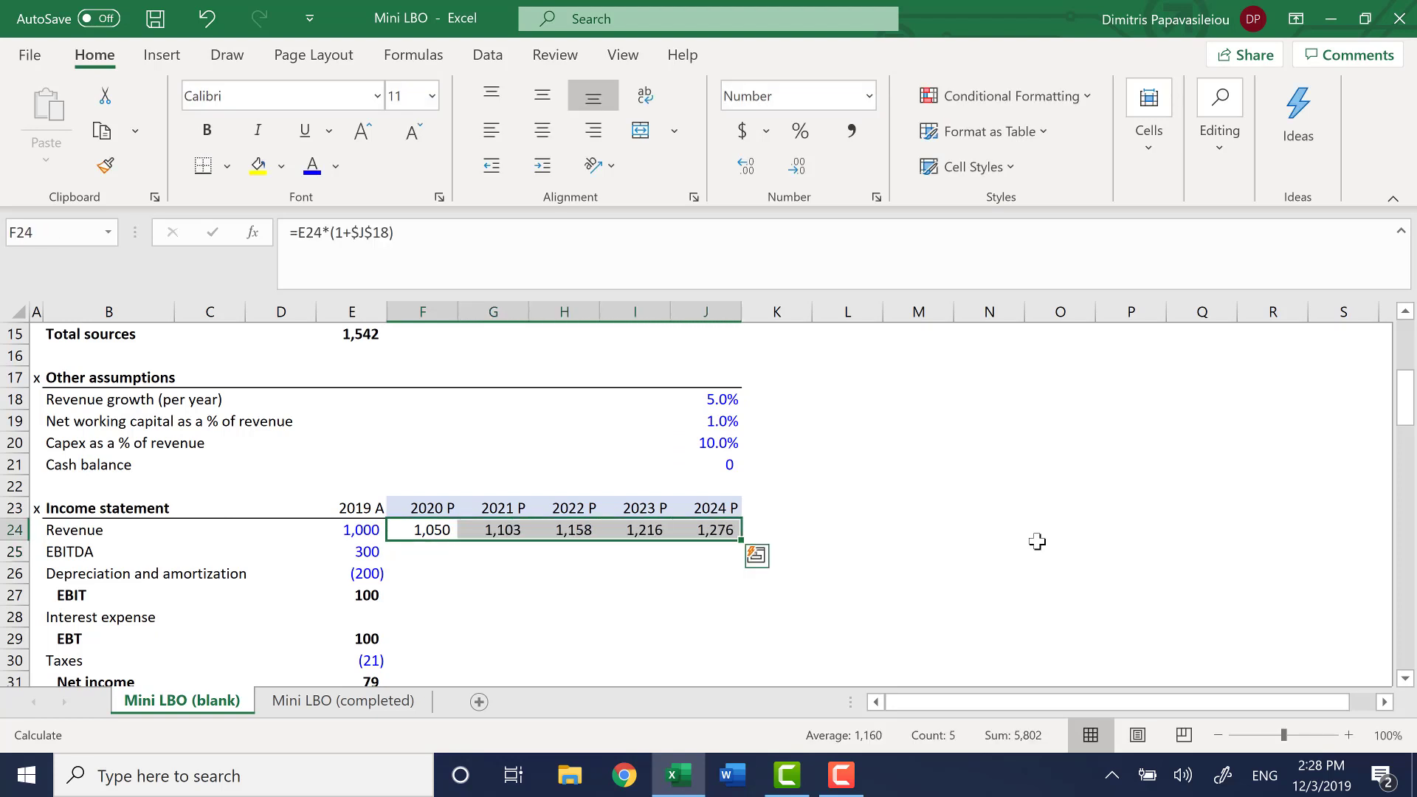
Calculate 2020 projected EBITDA in F25 as EBITDA margin times revenue, =F34*F24
key("Left")
key("Down")
key("Right")
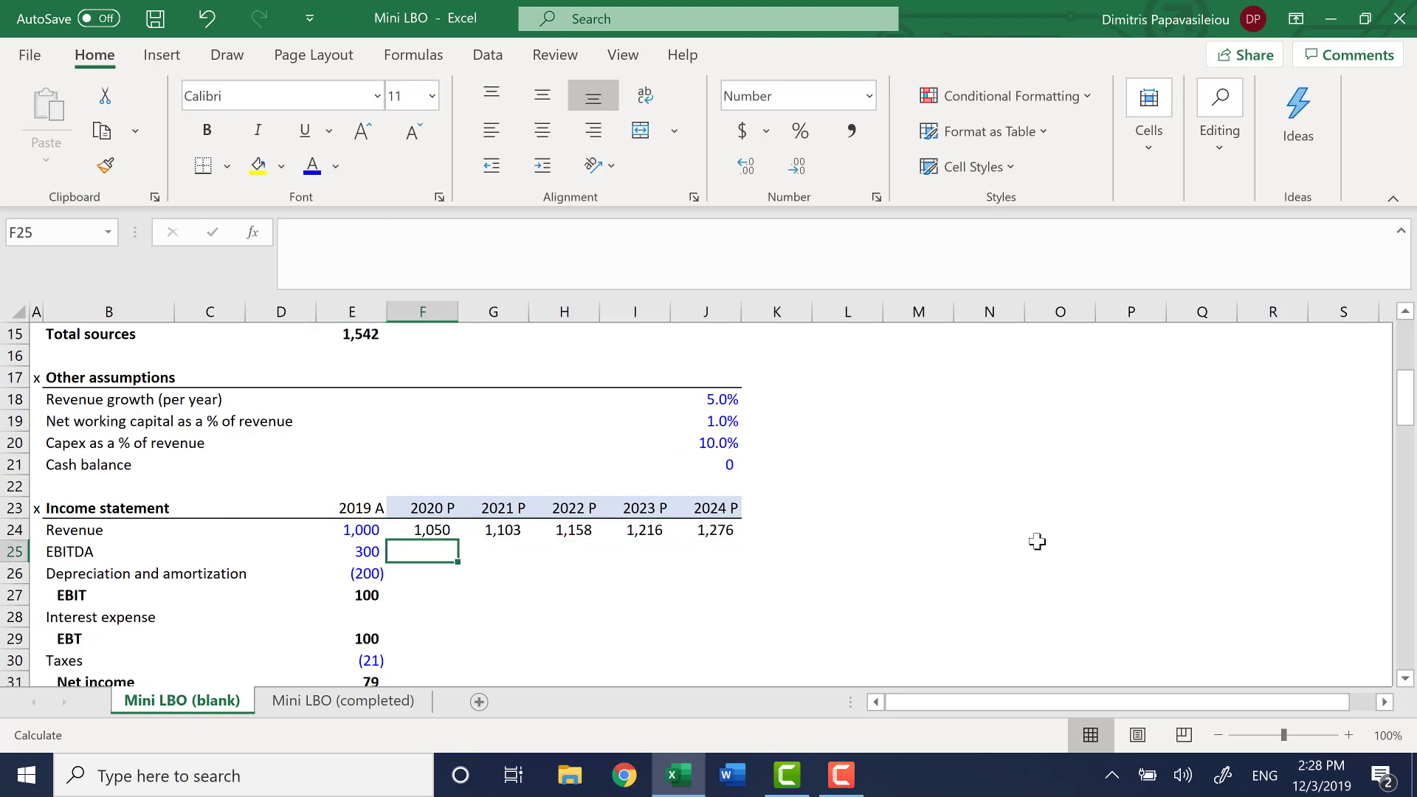
type("=")
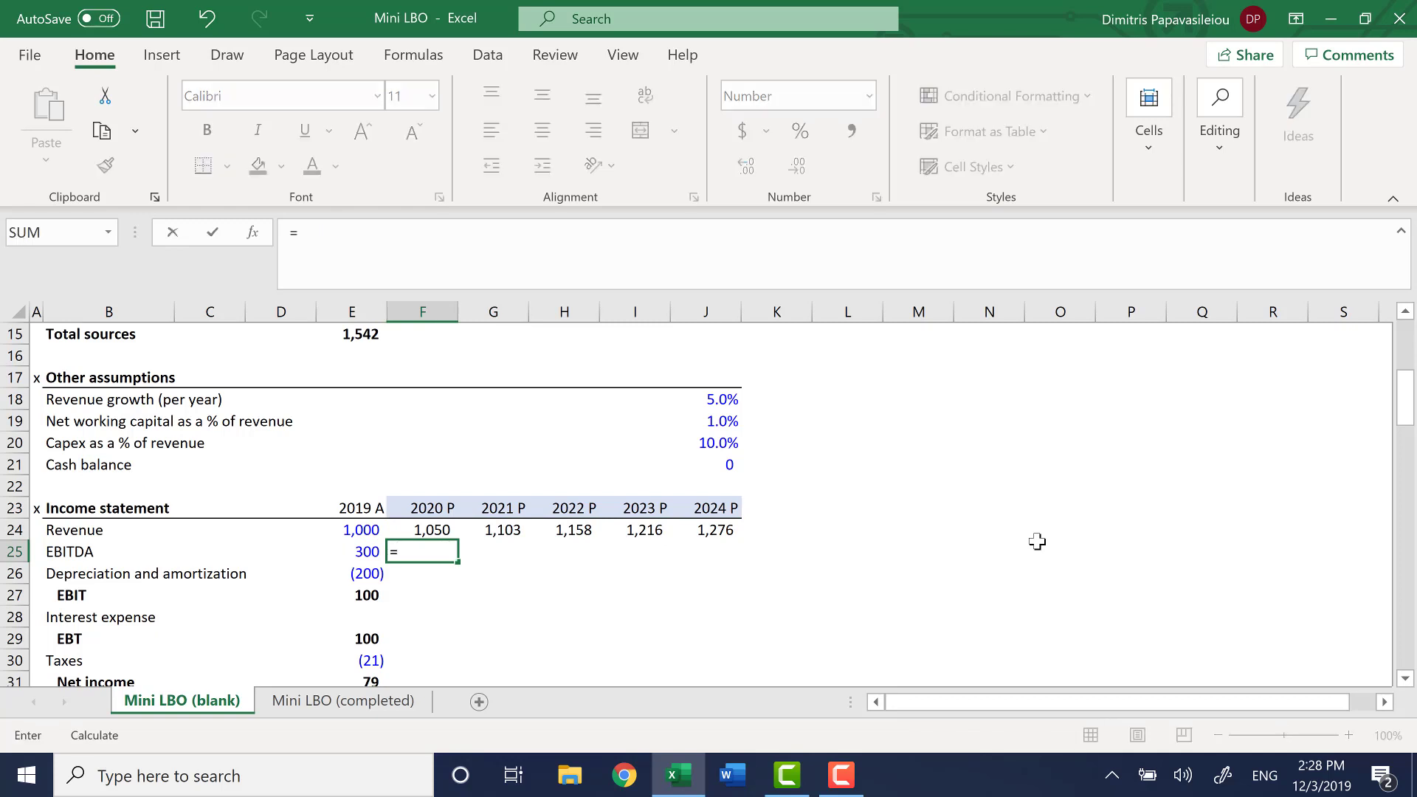
key("Down")
key("Down")
key("Down")
key("Down")
key("Down")
key("Down")
key("Down")
key("Down")
key("Down")
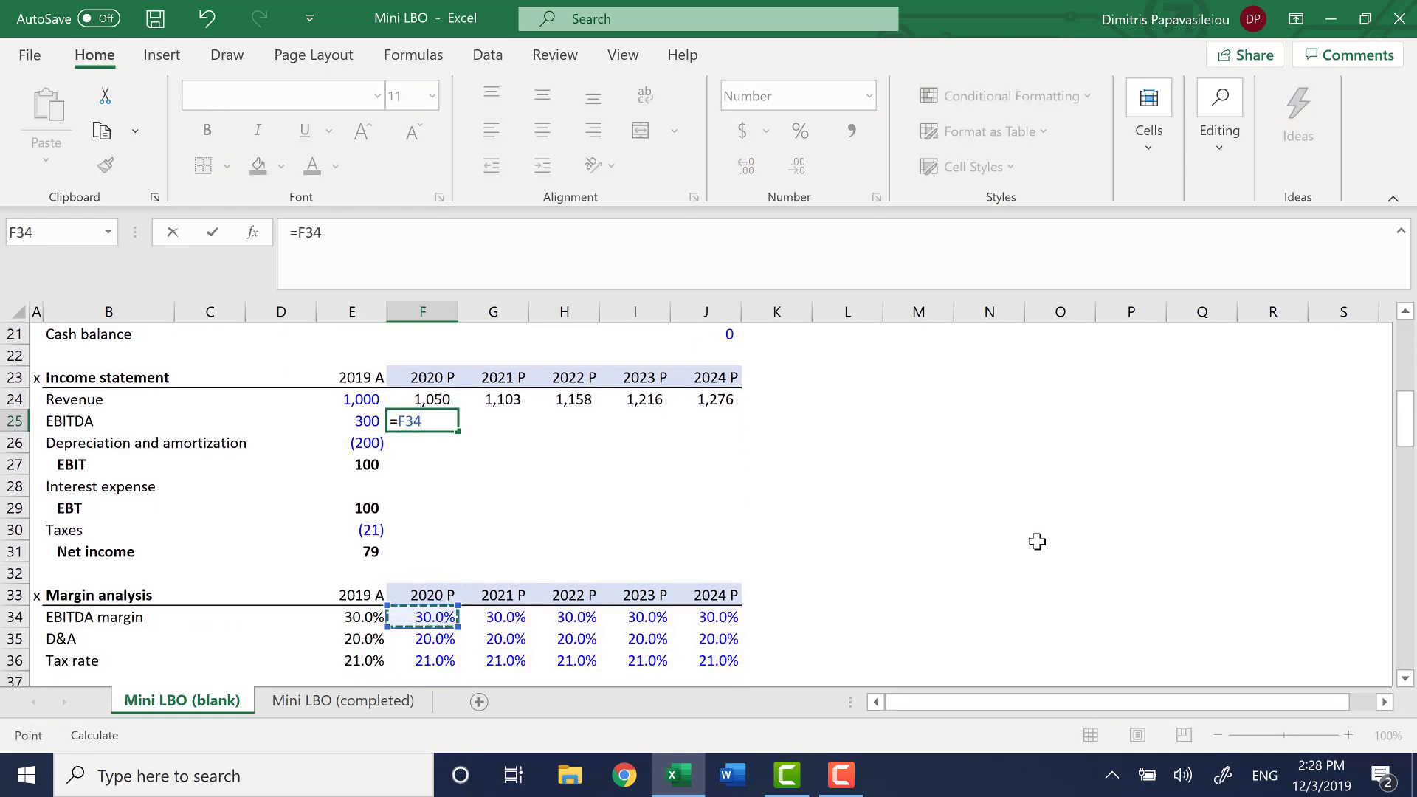
type("*")
key("Up")
key("Return")
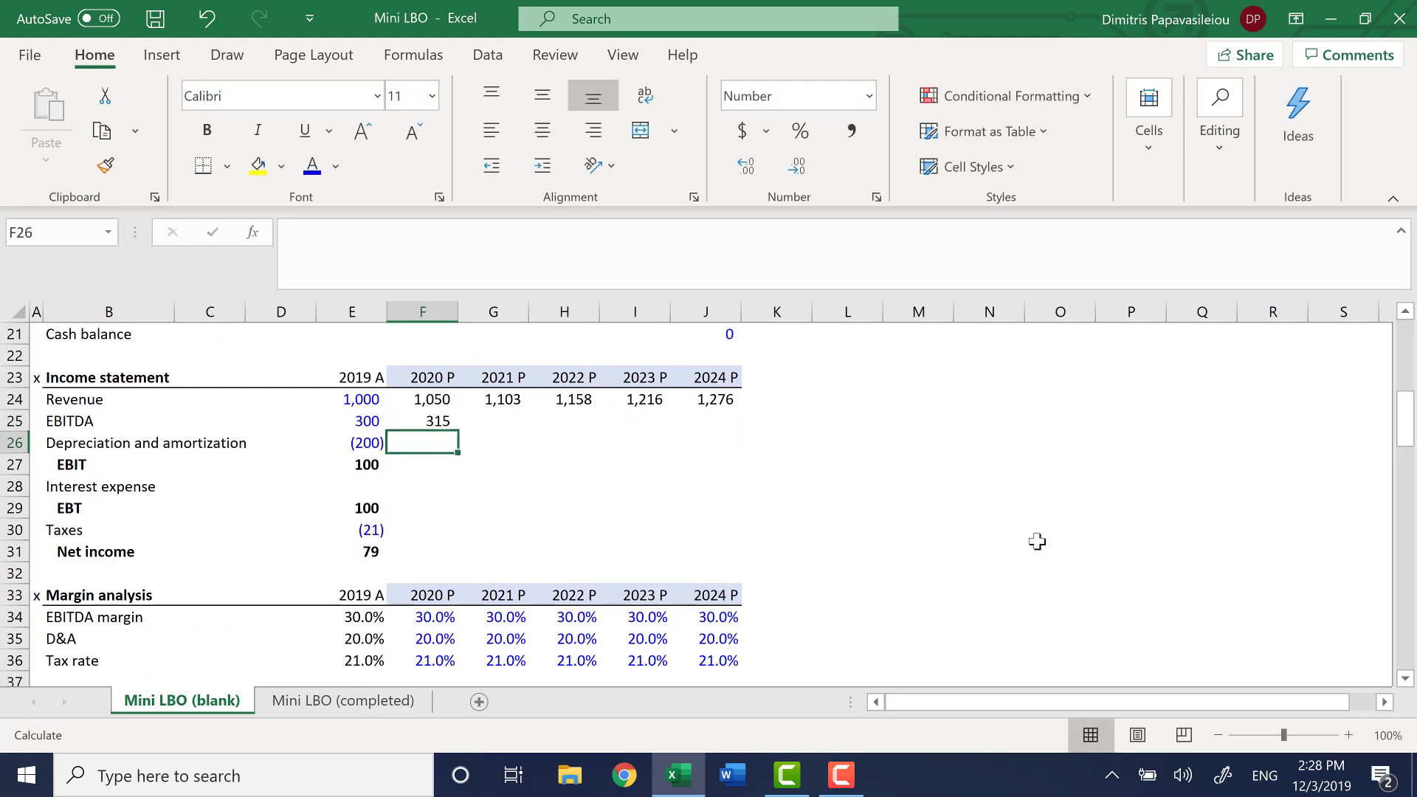
Fill the 2020 EBITDA formula in F25 across the projection years through 2024 in J25
key("Up")
key("shift+Right")
key("shift+Right")
key("shift+Right")
key("shift+Right")
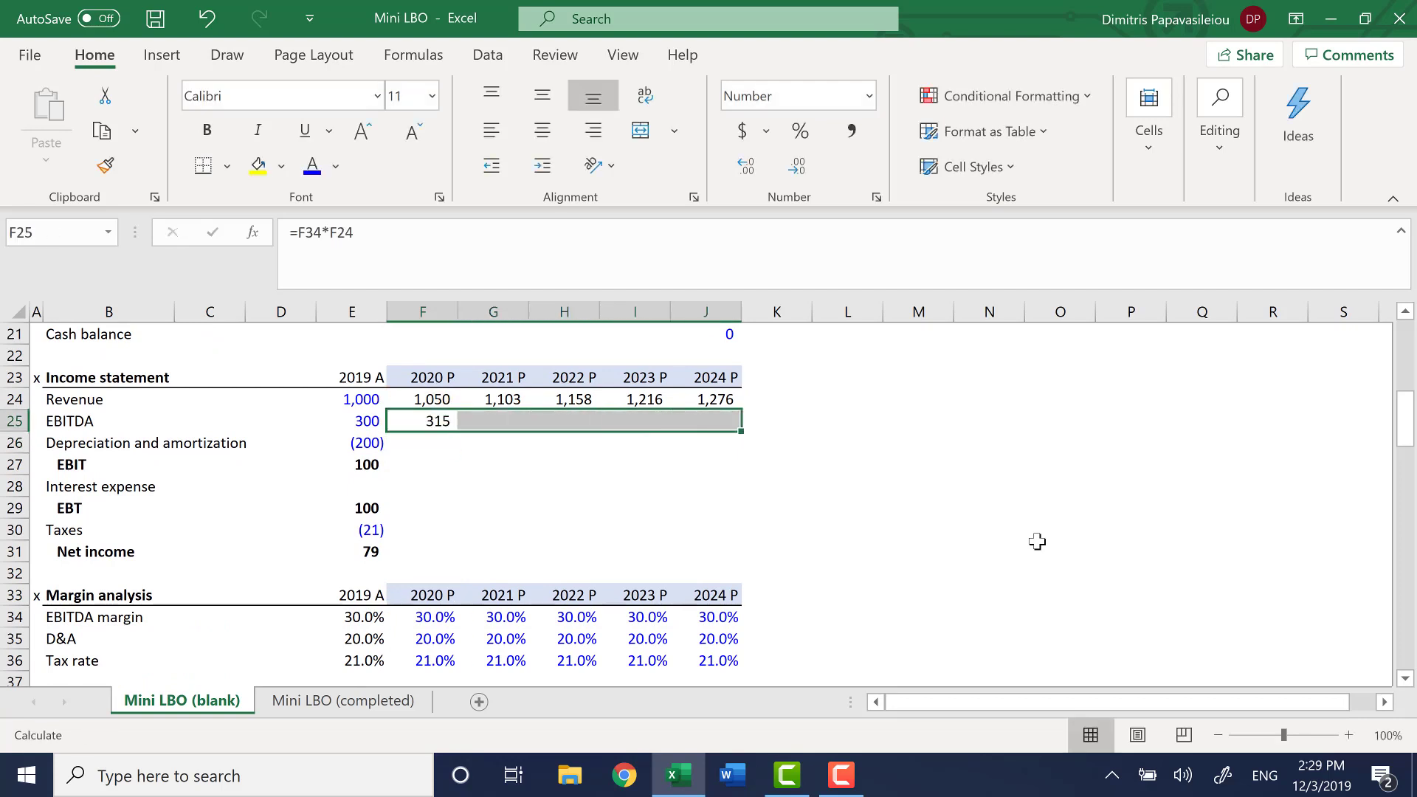
key("ctrl+r")
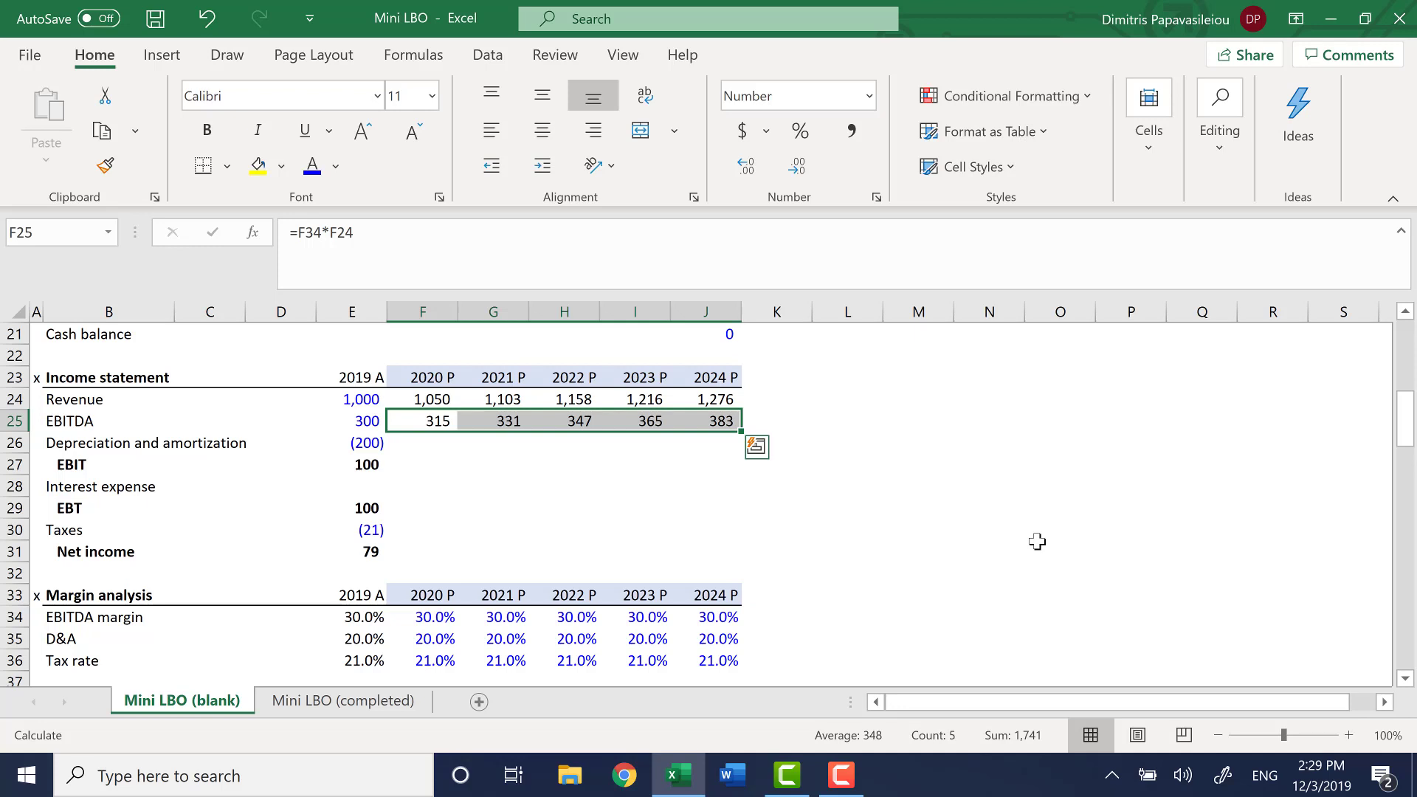
key("Left")
key("Right")
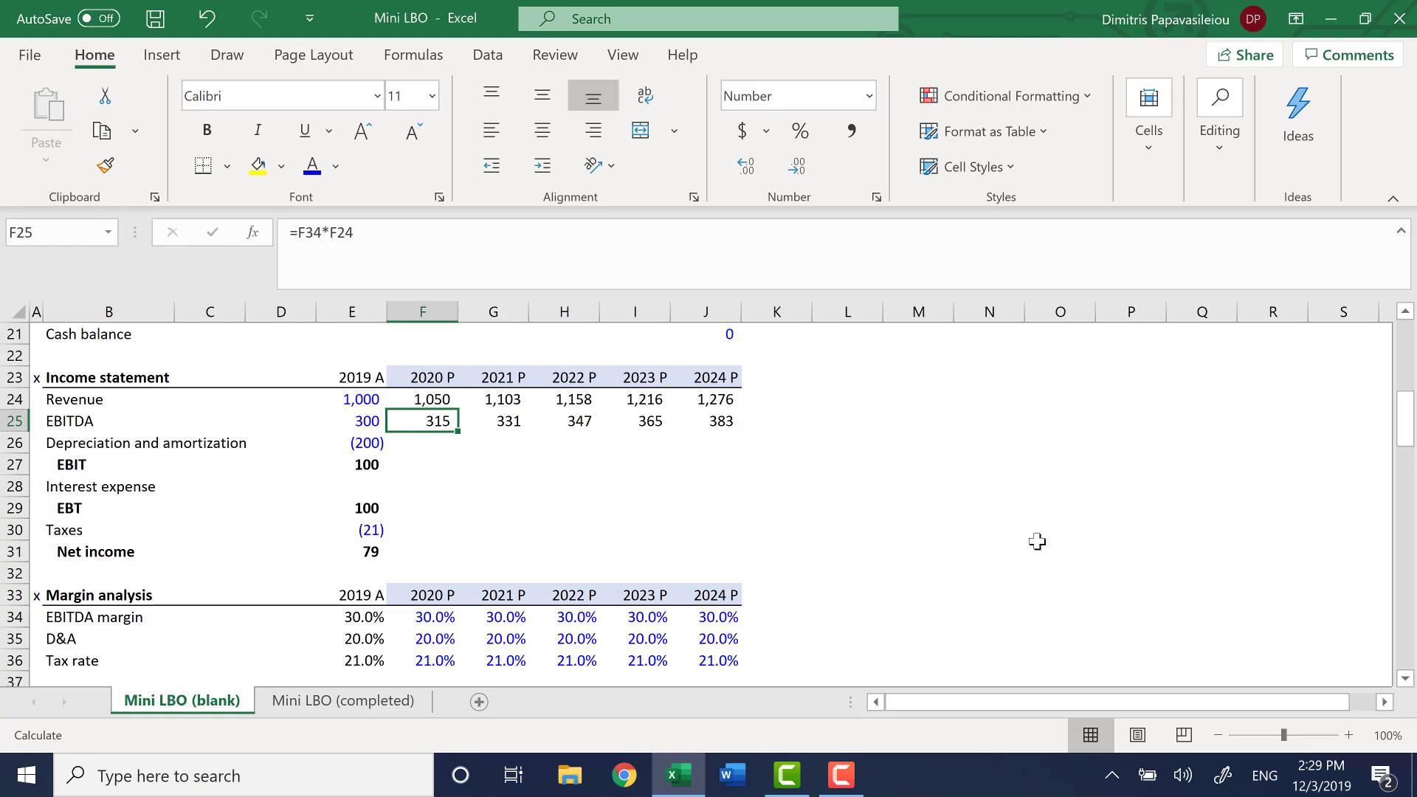
Calculate 2020 projected depreciation and amortization in F26 as the negative D&A percentage times revenue, =-F35*F24
key("Down")
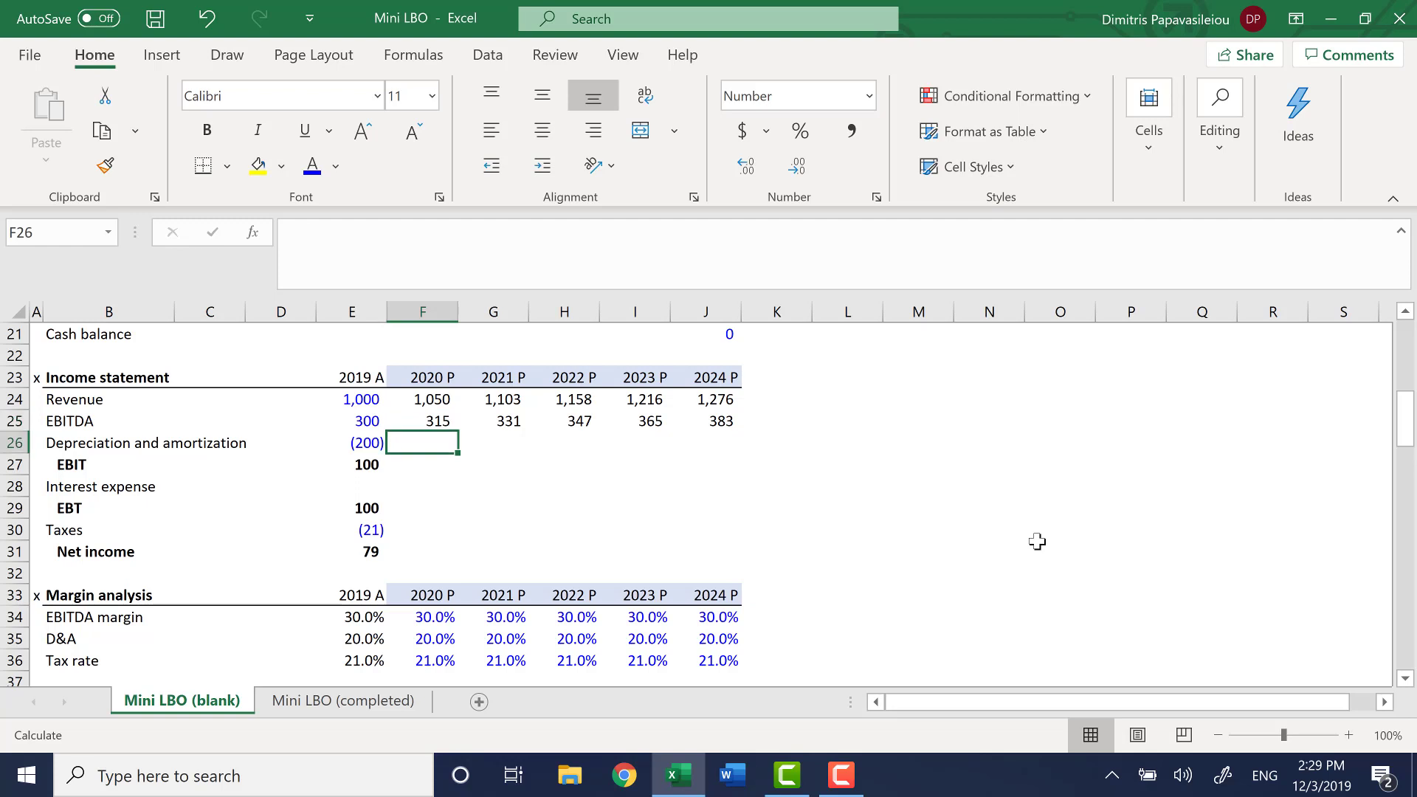
type("=-")
key("Down")
key("Down")
key("Down")
key("Down")
key("Down")
key("Down")
key("Down")
key("Down")
key("Down")
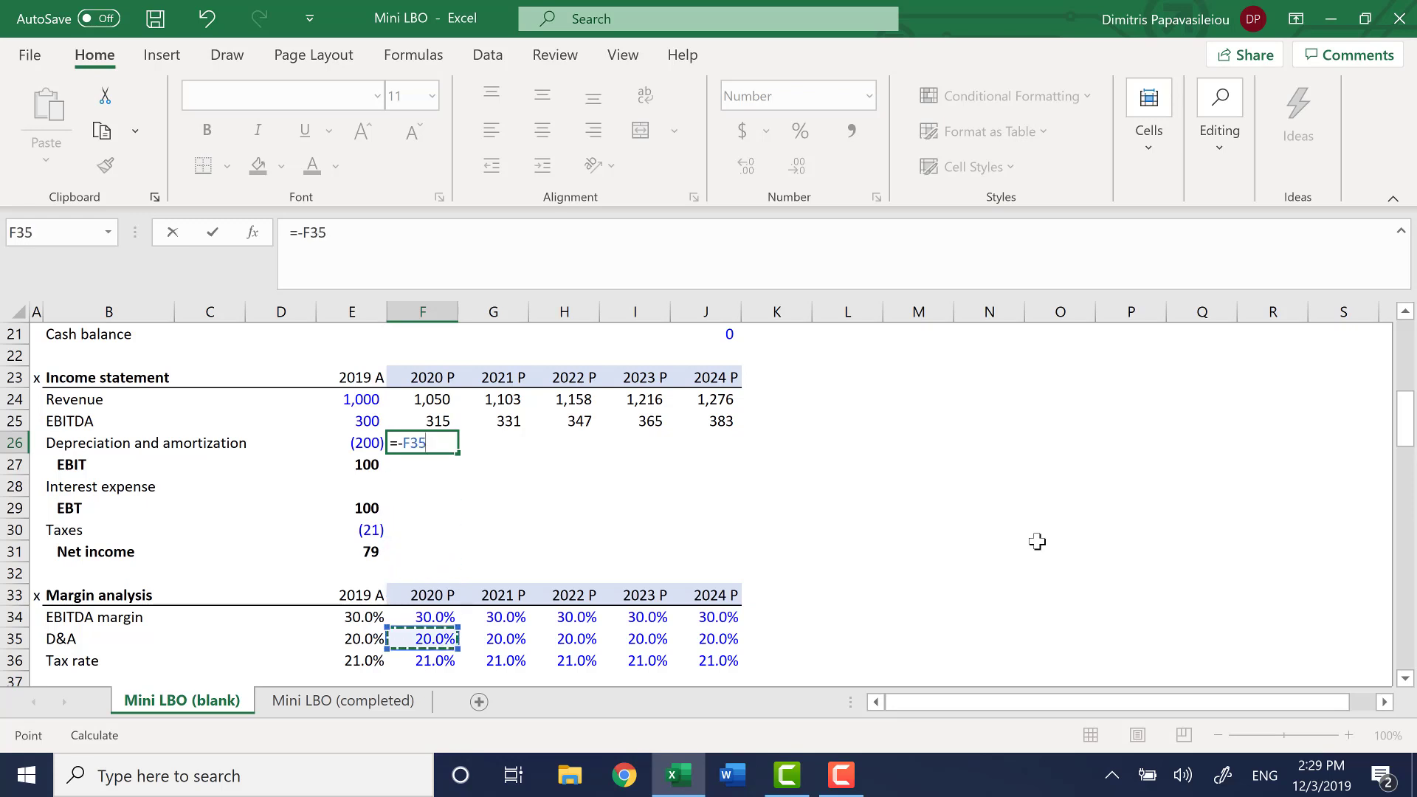
type("*")
key("Up")
key("Up")
key("Return")
Fill the 2020 depreciation and amortization formula in F26 across the projection years through 2024 in J26
key("Up")
key("shift+Right")
key("shift+Right")
key("shift+Right")
key("shift+Right")
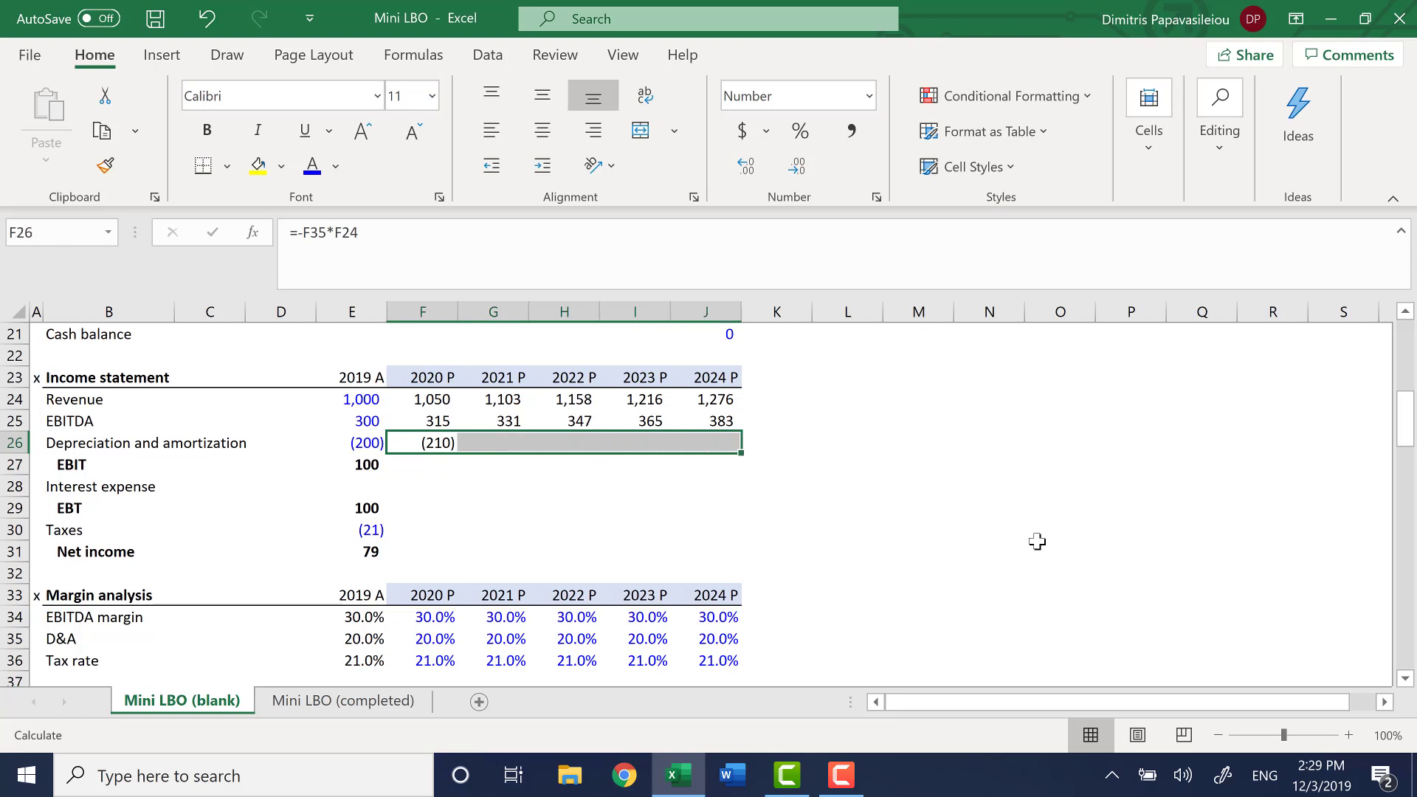
key("ctrl+r")
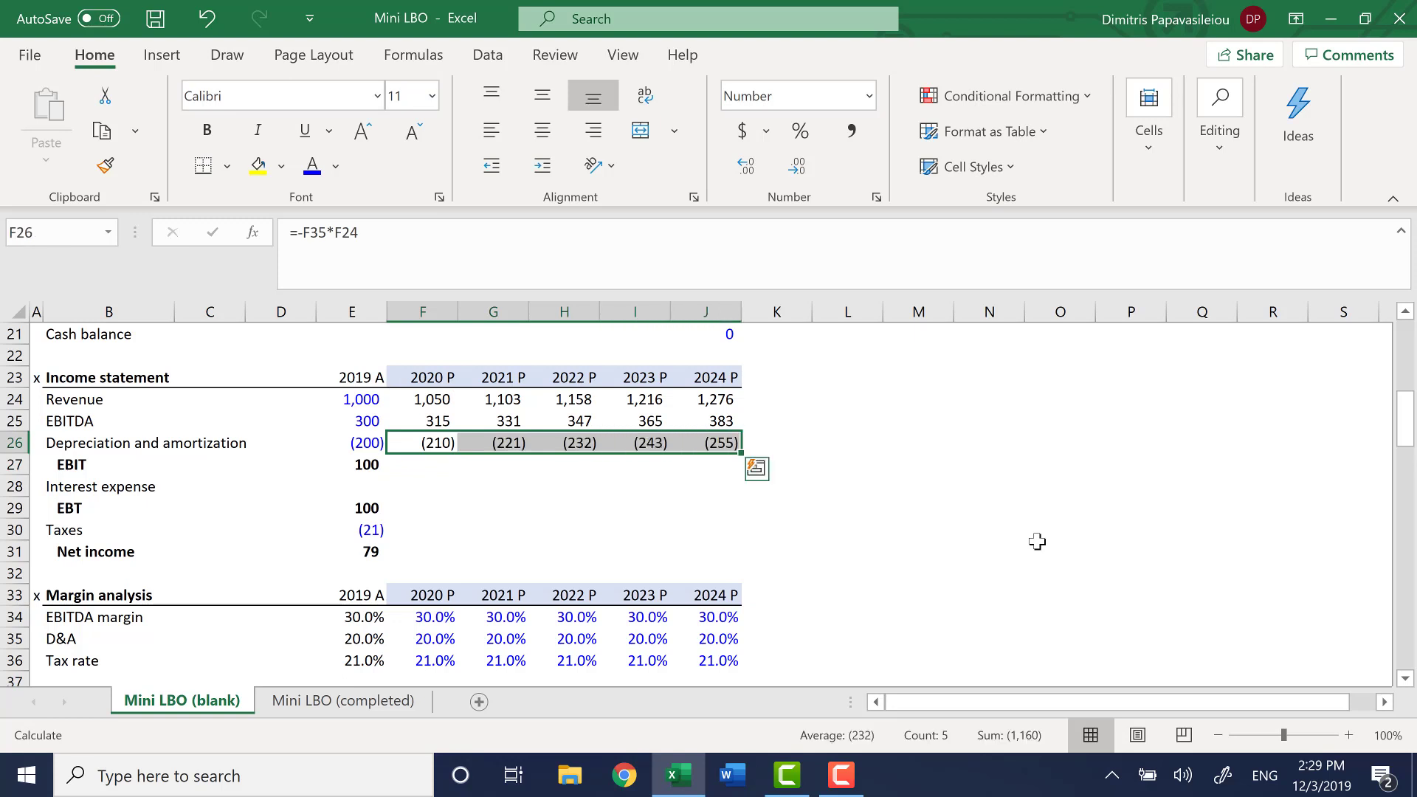
Calculate 2020 projected EBIT in F27 as the sum of EBITDA and depreciation and amortization, =SUM(F25:F26)
key("Down")
type("=sum(")
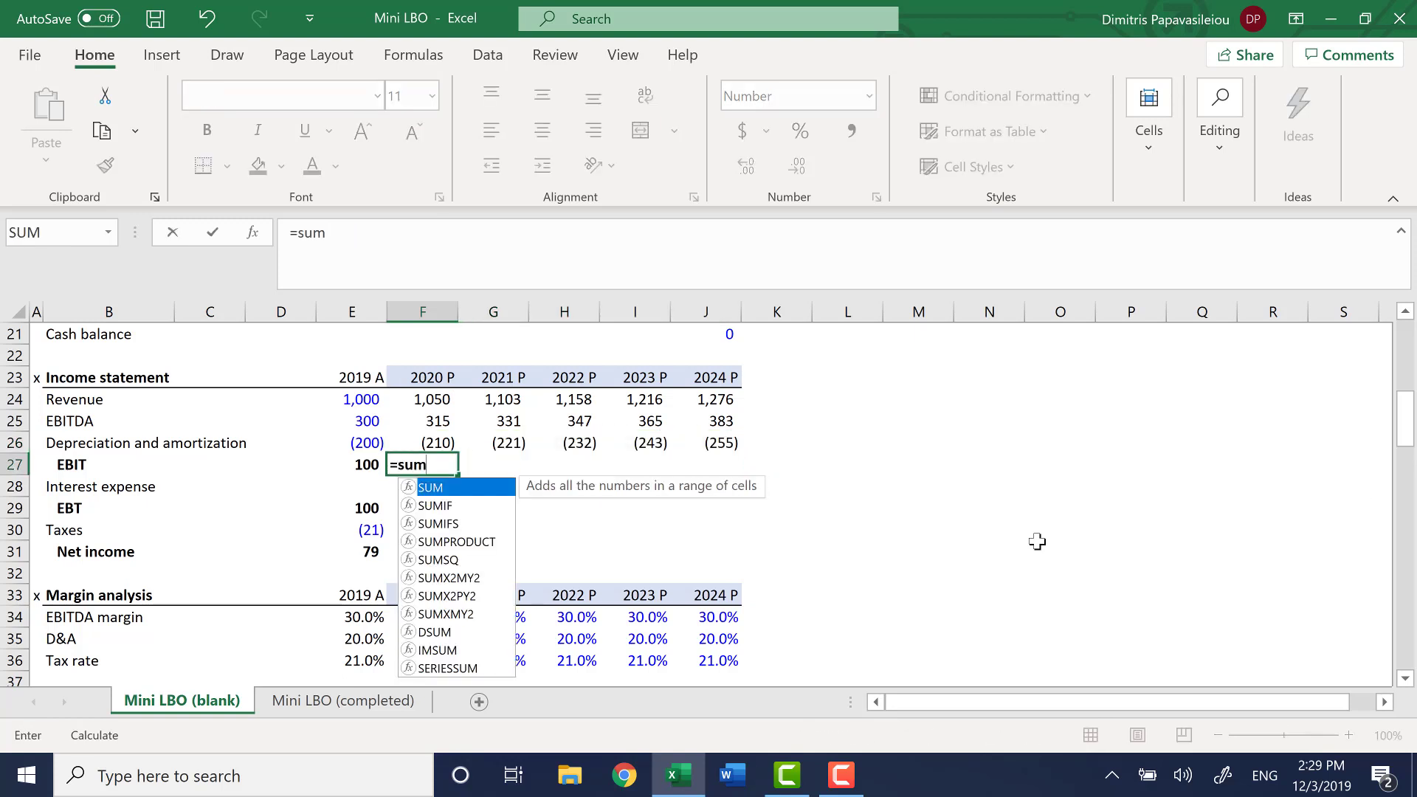
key("Up")
Fill the 2020 EBIT formula in F27 across the projection years through 2024 in J27
key("Up")
key("shift+Down")
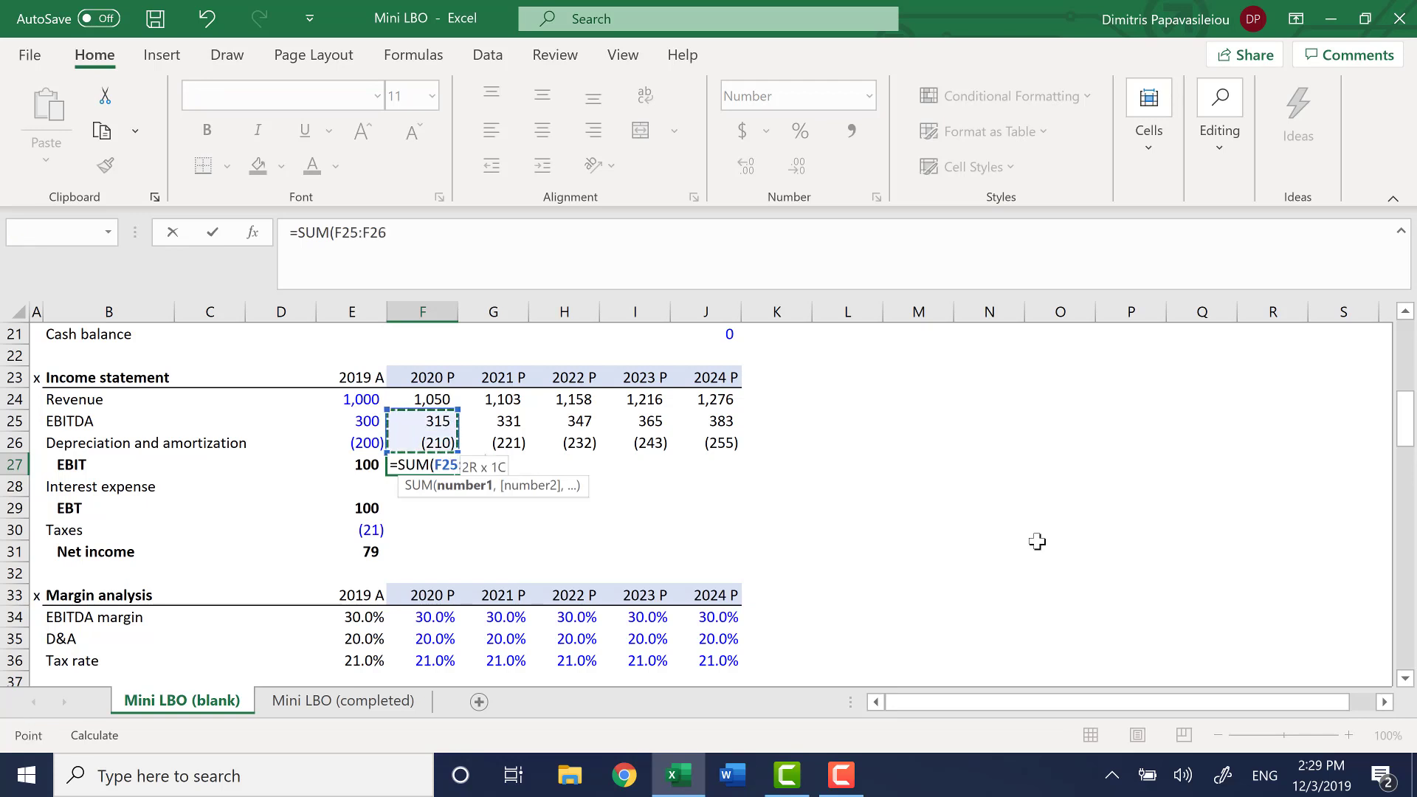
key("Return")
key("Up")
key("shift+Right")
key("shift+Right")
key("shift+Right")
key("shift+Right")
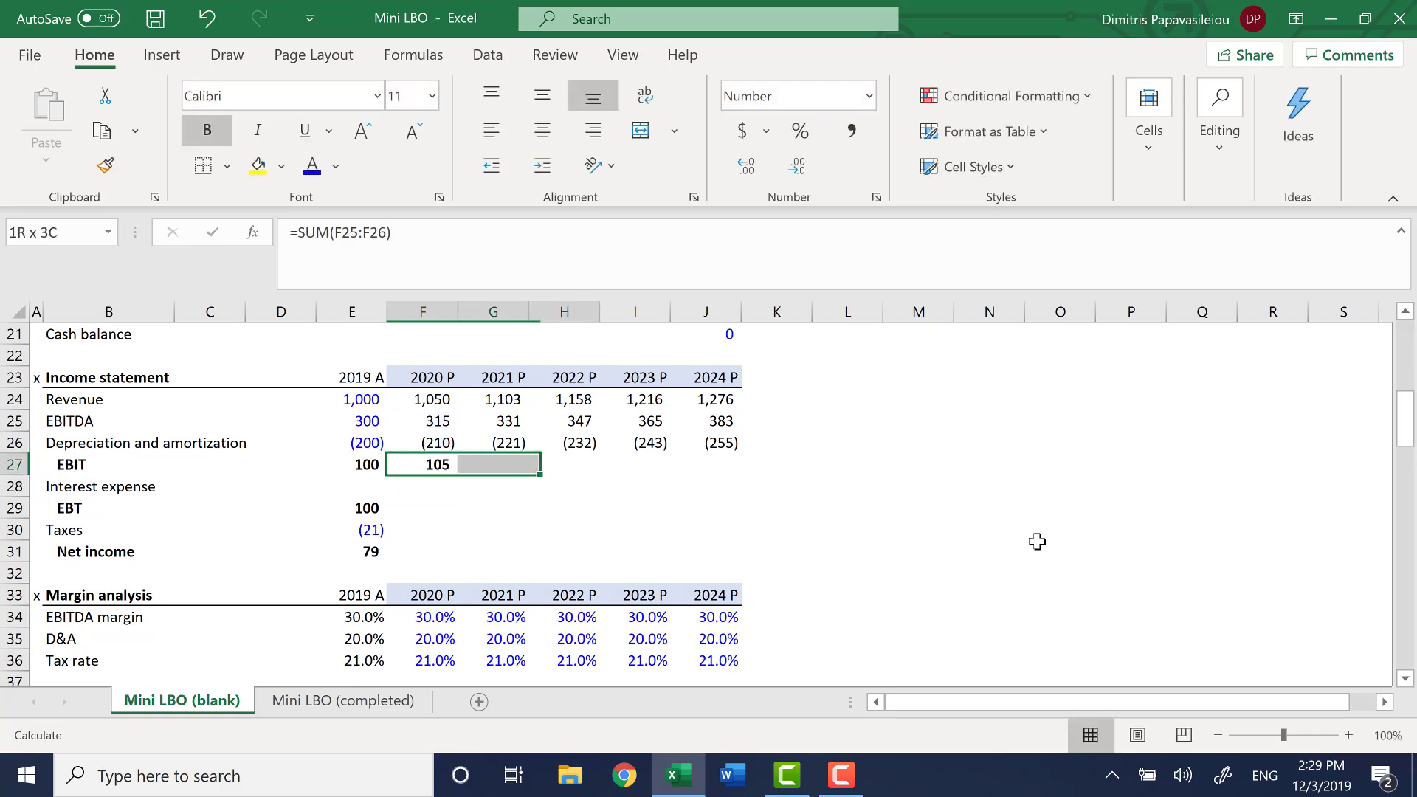
key("ctrl+r")
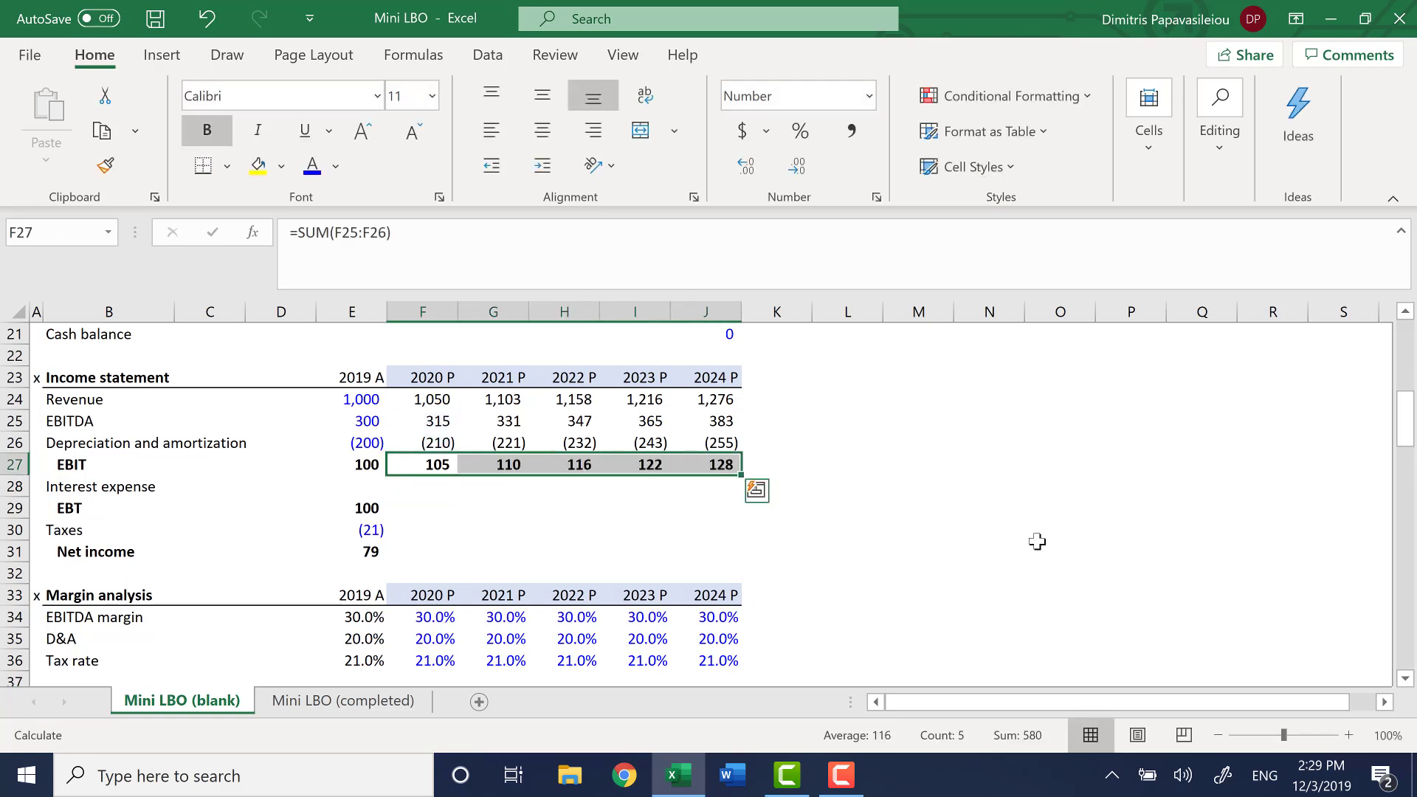
Highlight the empty projected interest expense cells F28:J28 with a yellow fill
key("Down")
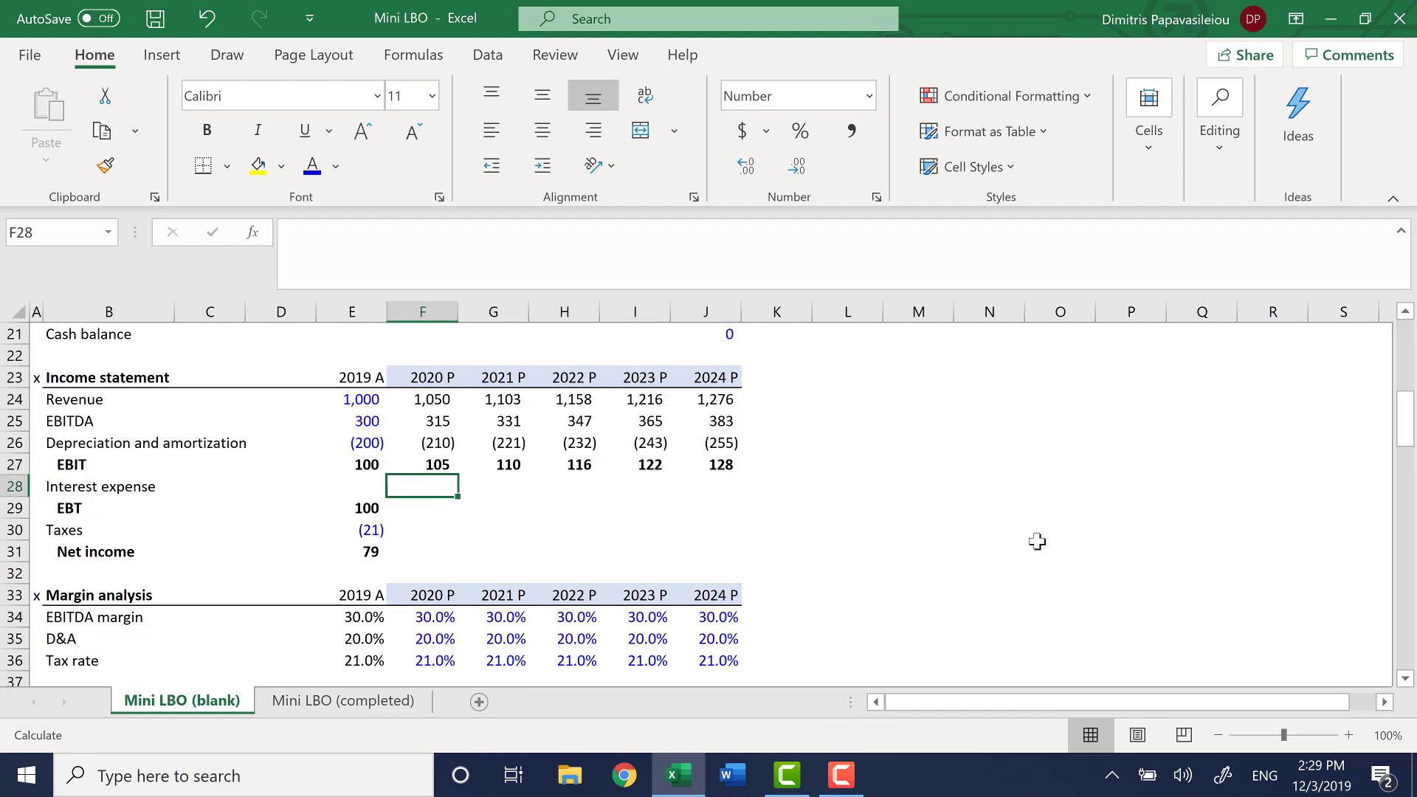
key("shift+Right")
key("shift+Right")
key("shift+Right")
key("shift+Right")
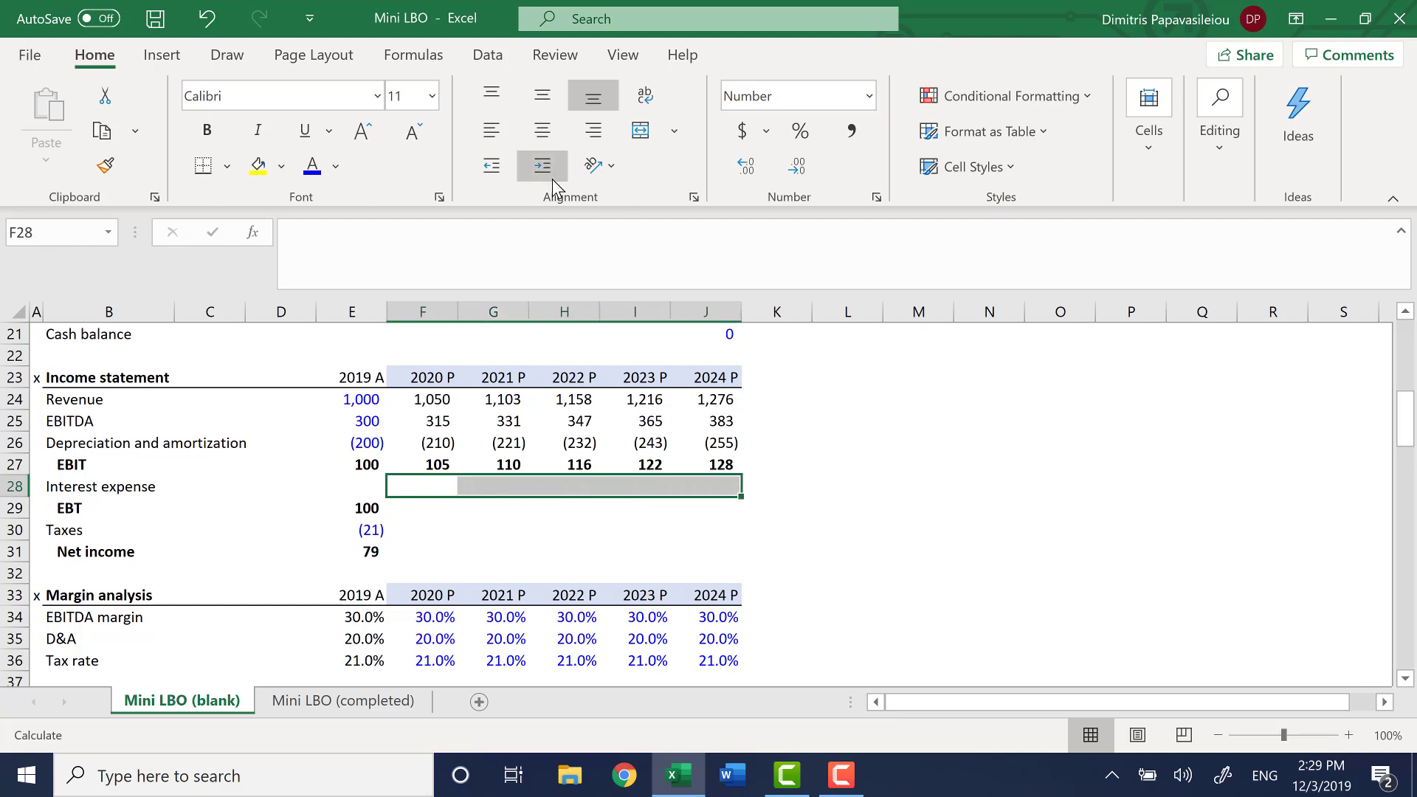
left_click(271, 171)
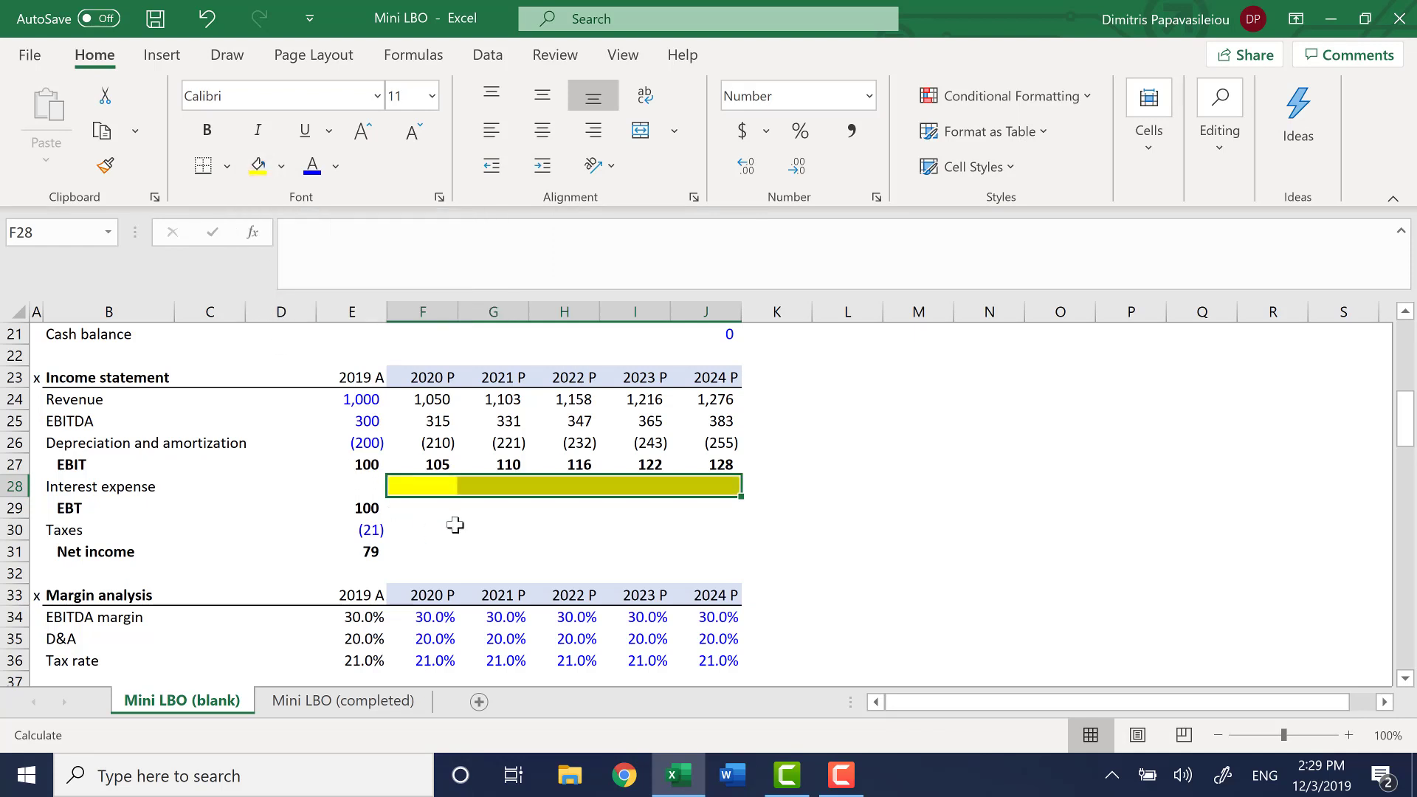
left_click(434, 516)
key("Up")
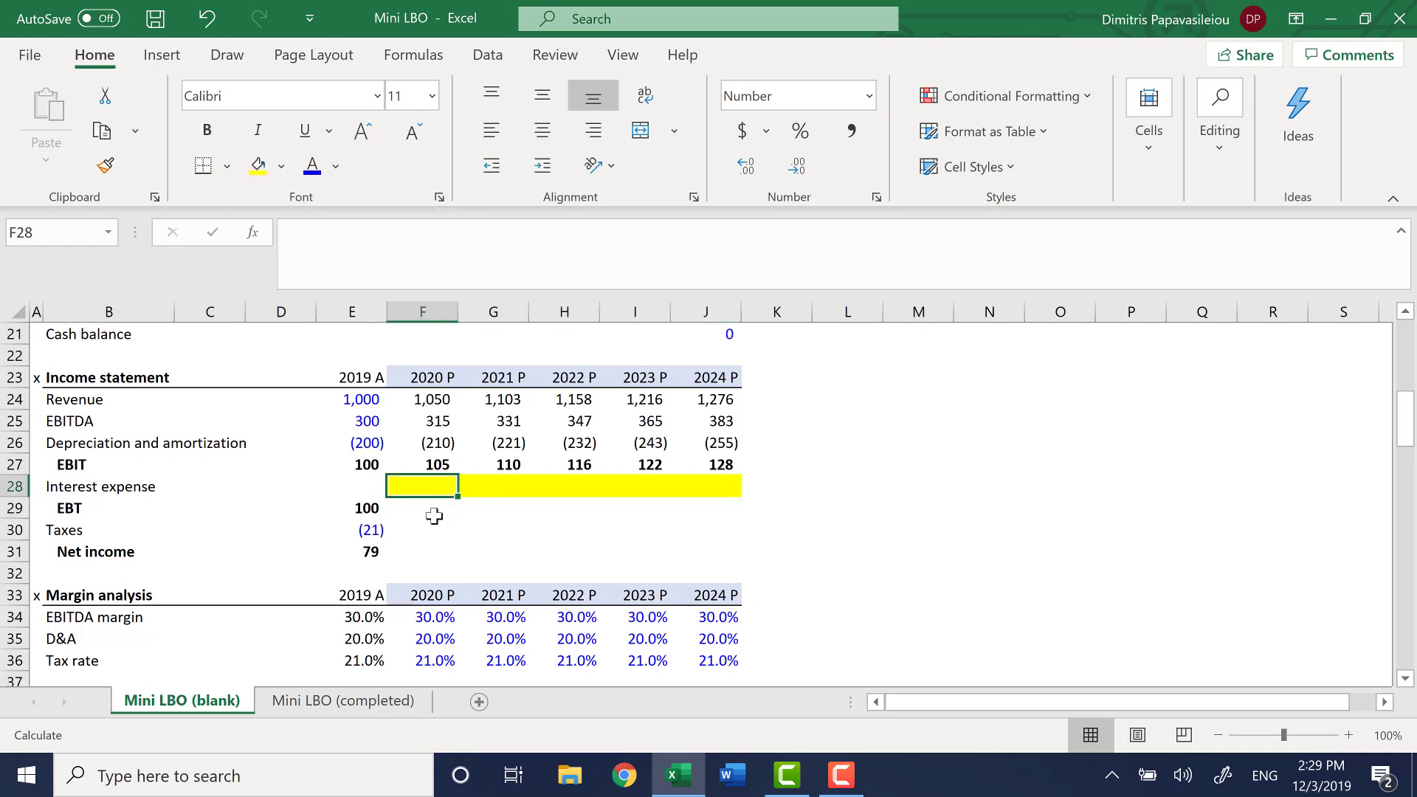
Examine the RFC, term loan, senior note and equity amounts in the Sources table, E11:E14
key("Right")
key("Left")
key("Left")
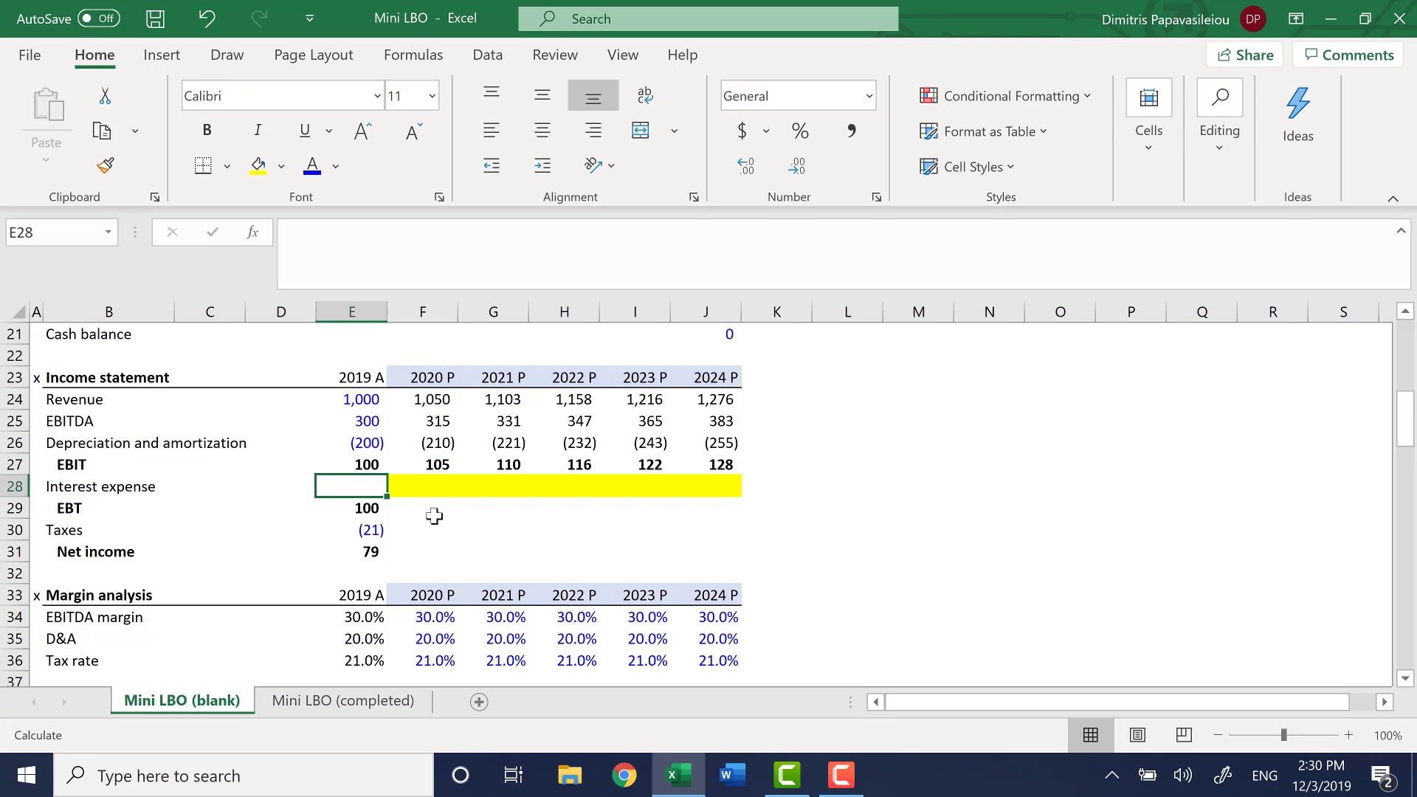
key("ctrl+Left")
key("ctrl+Left")
key("ctrl+Up")
key("ctrl+Up")
key("ctrl+Up")
key("ctrl+Up")
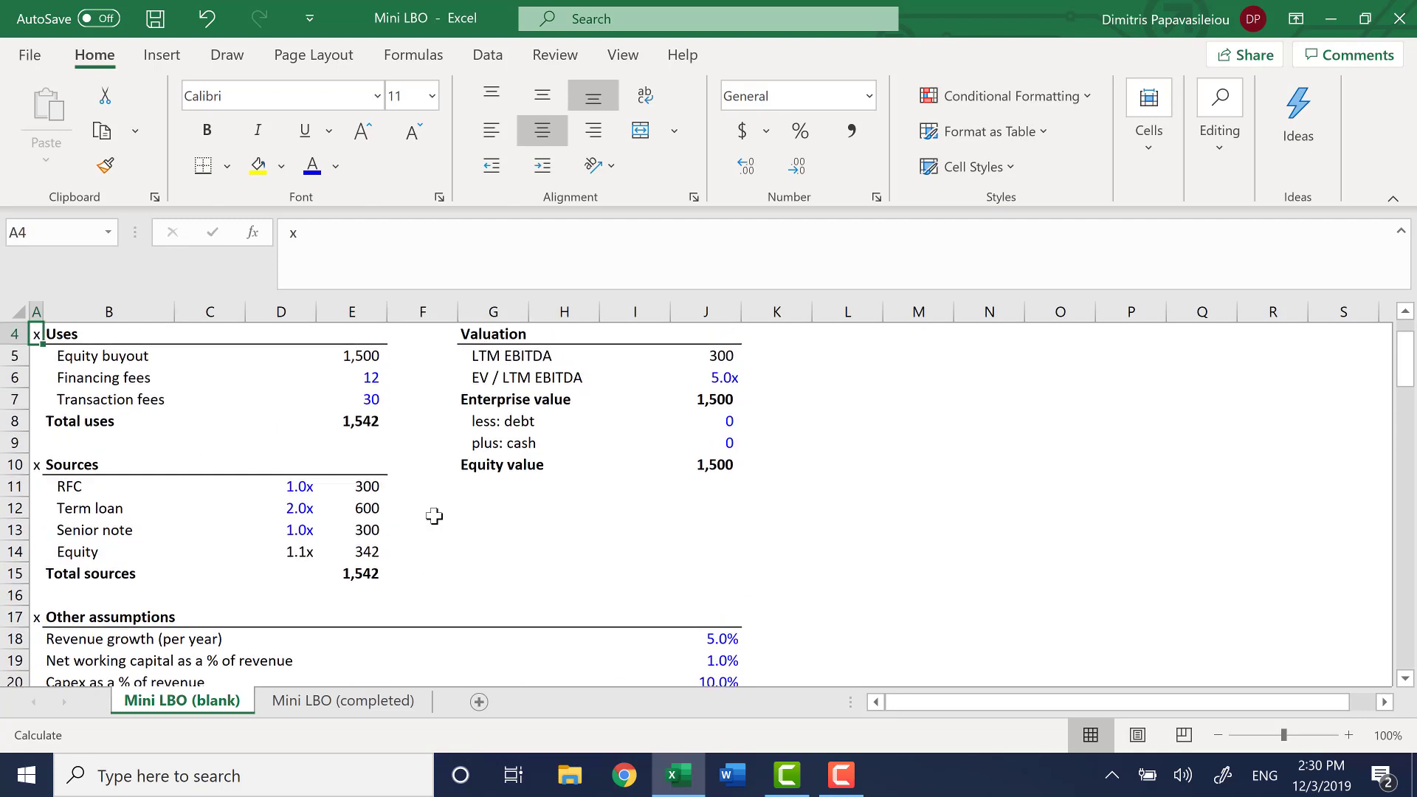
key("ctrl+Down")
key("Down")
key("Right")
key("ctrl+Right")
key("ctrl+Right")
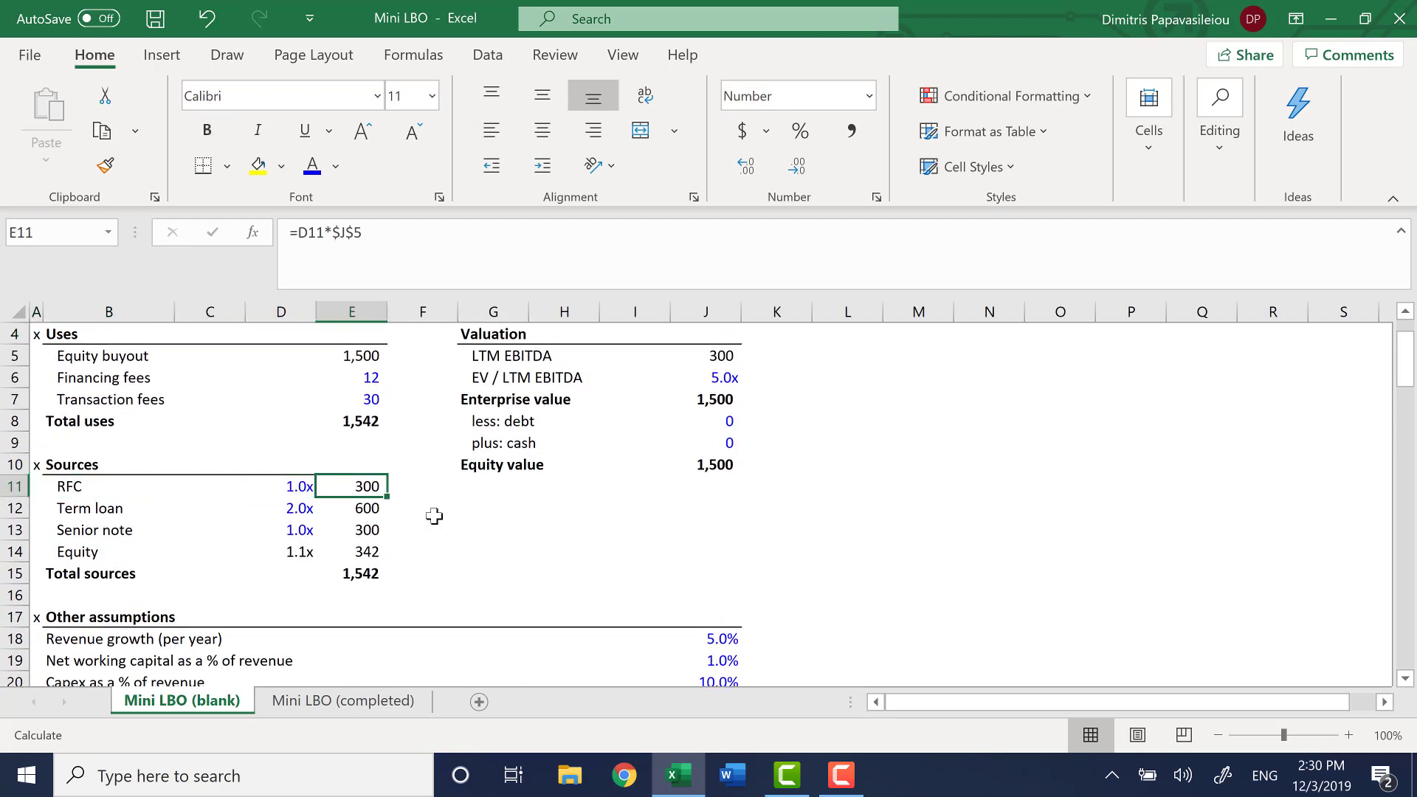
key("shift+Down")
key("shift+Down")
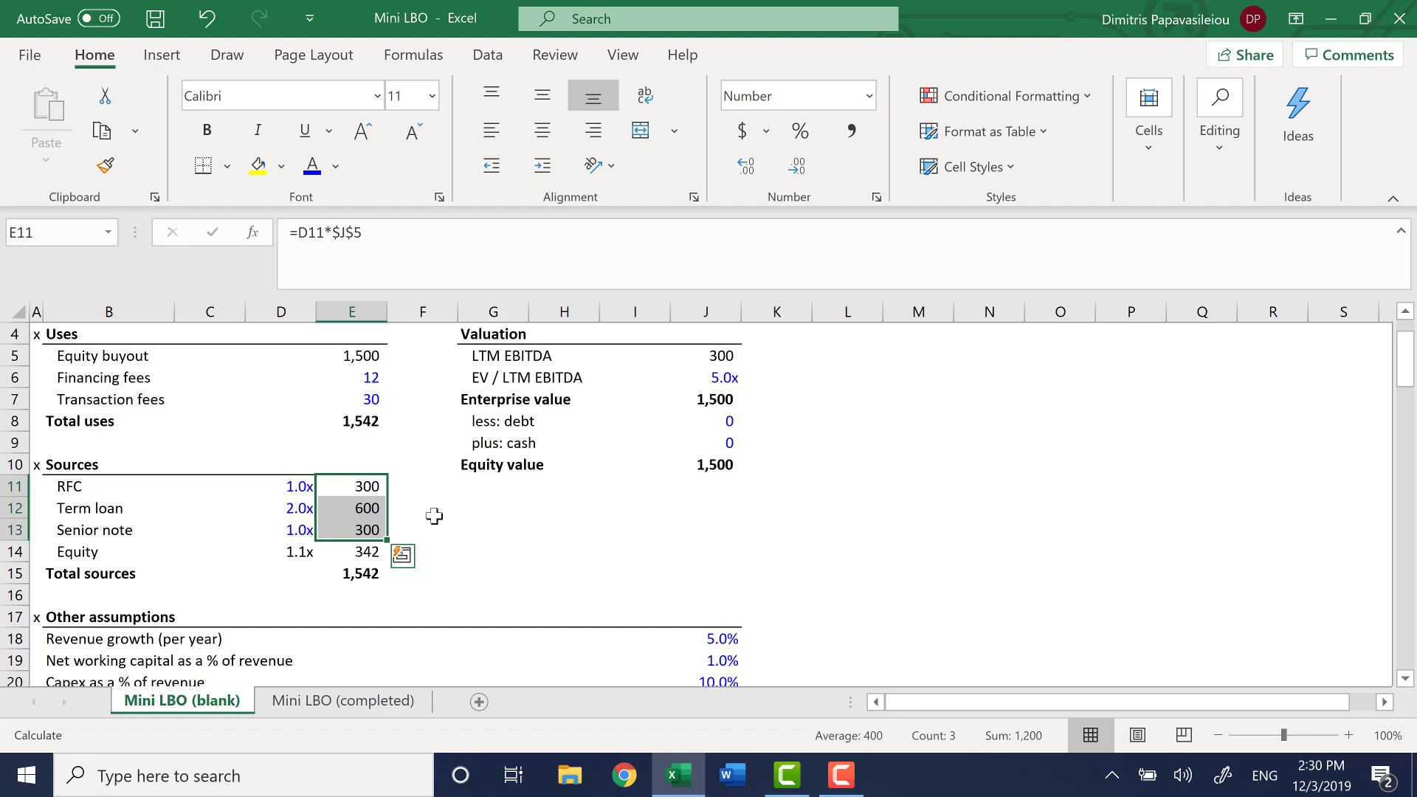
key("Down")
key("Down")
key("Down")
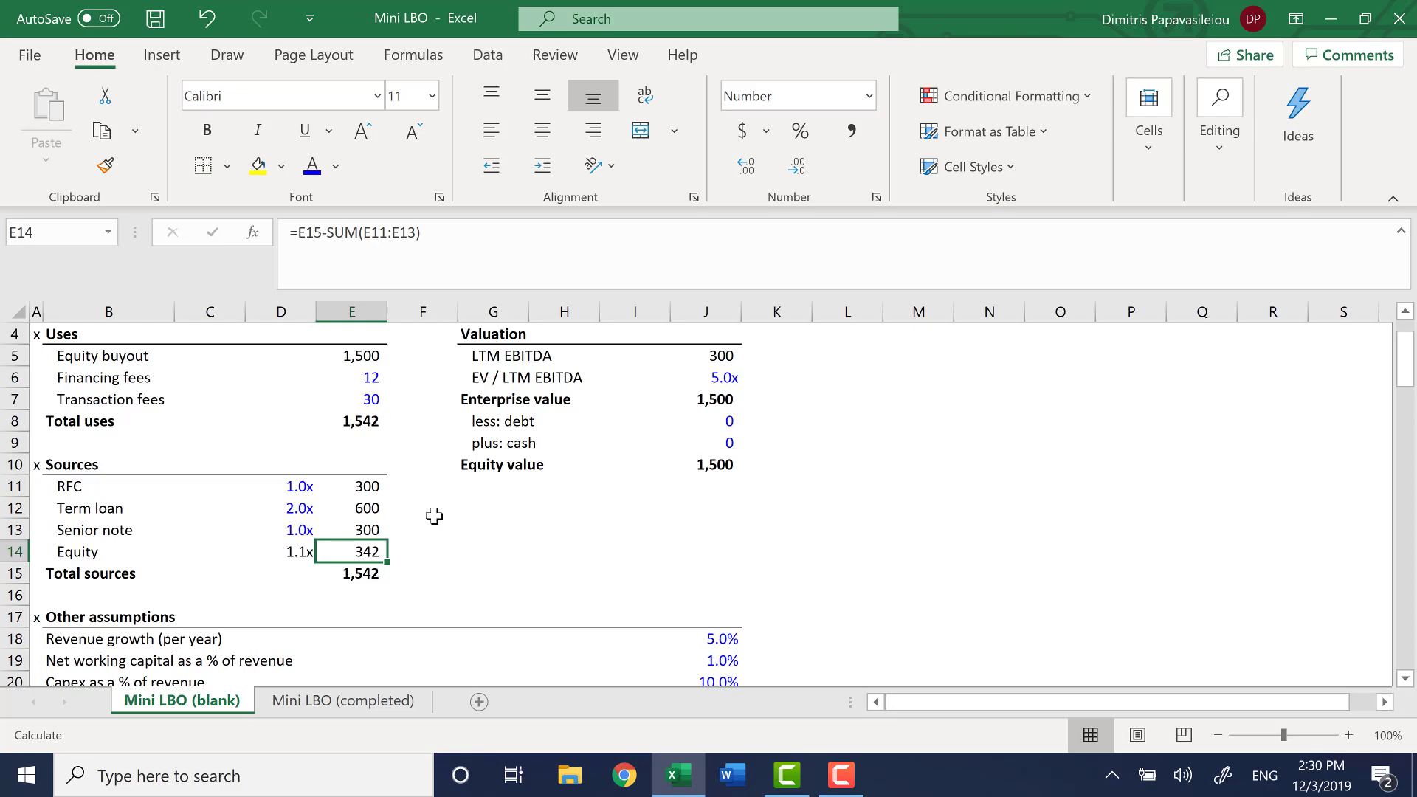
Calculate 2020 projected EBT in F29 as the sum of EBIT and interest expense, =SUM(F27:F28)
key("ctrl+Left")
key("ctrl+Left")
key("ctrl+Left")
key("ctrl+Down")
key("ctrl+Down")
key("ctrl+Down")
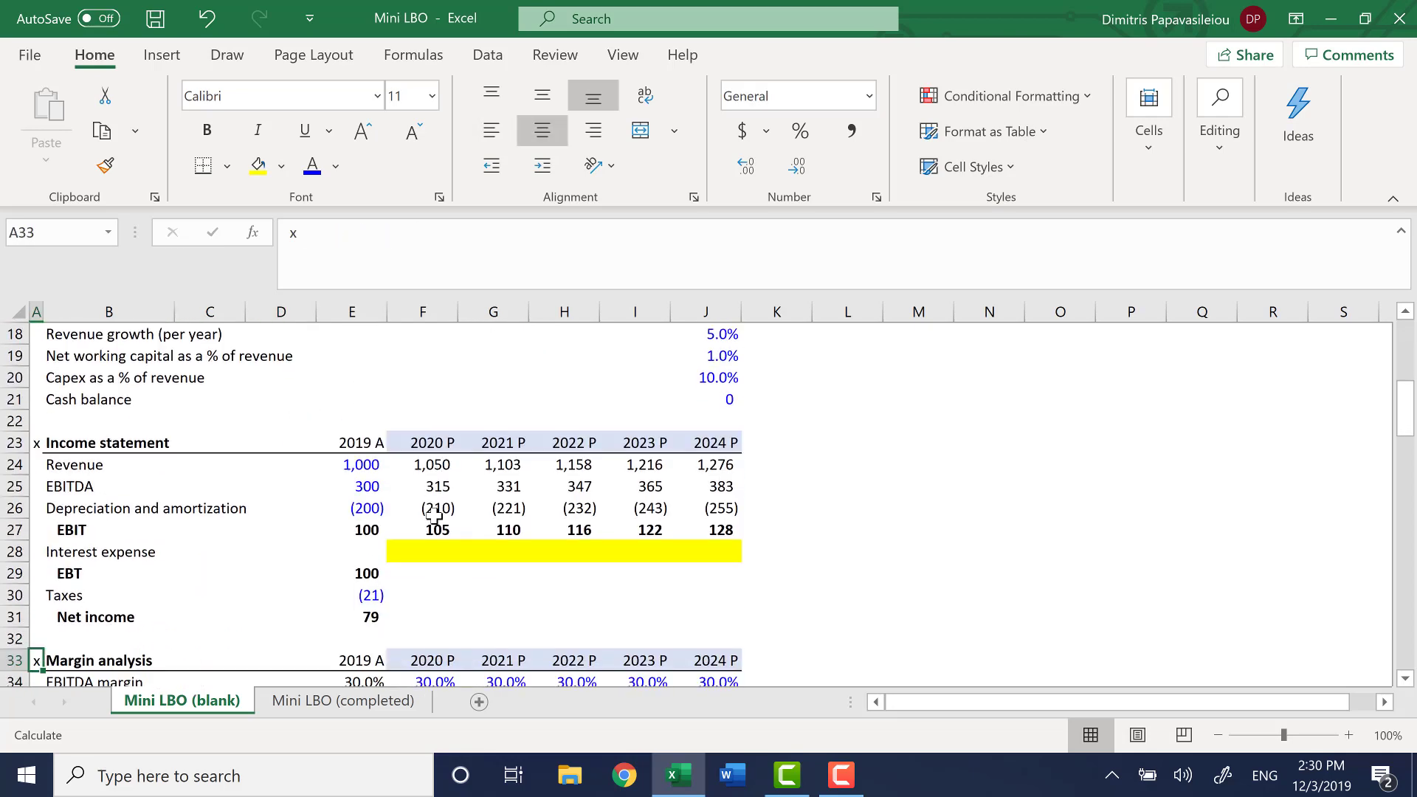
key("Up")
key("Up")
key("Up")
key("Up")
key("ctrl+Right")
key("ctrl+Right")
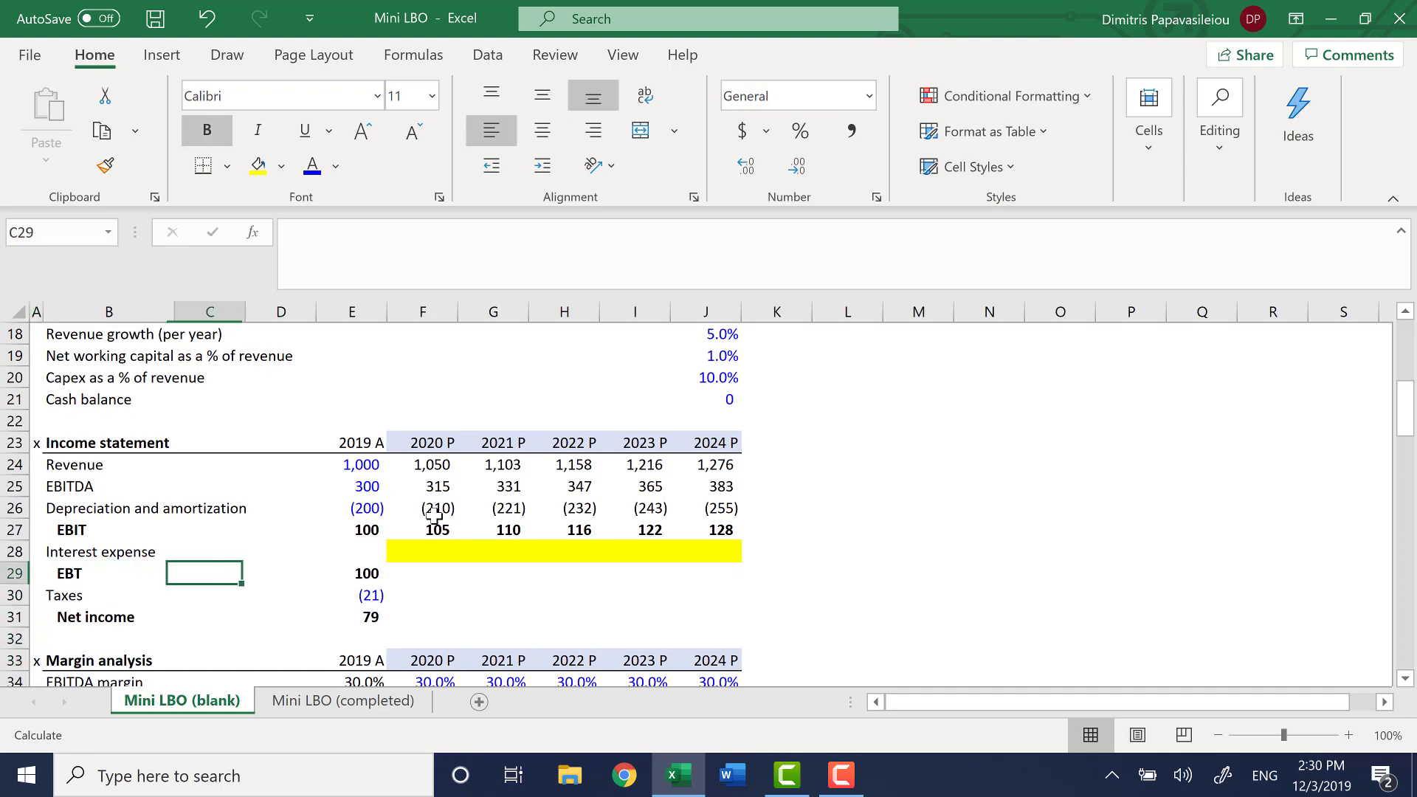
key("Right")
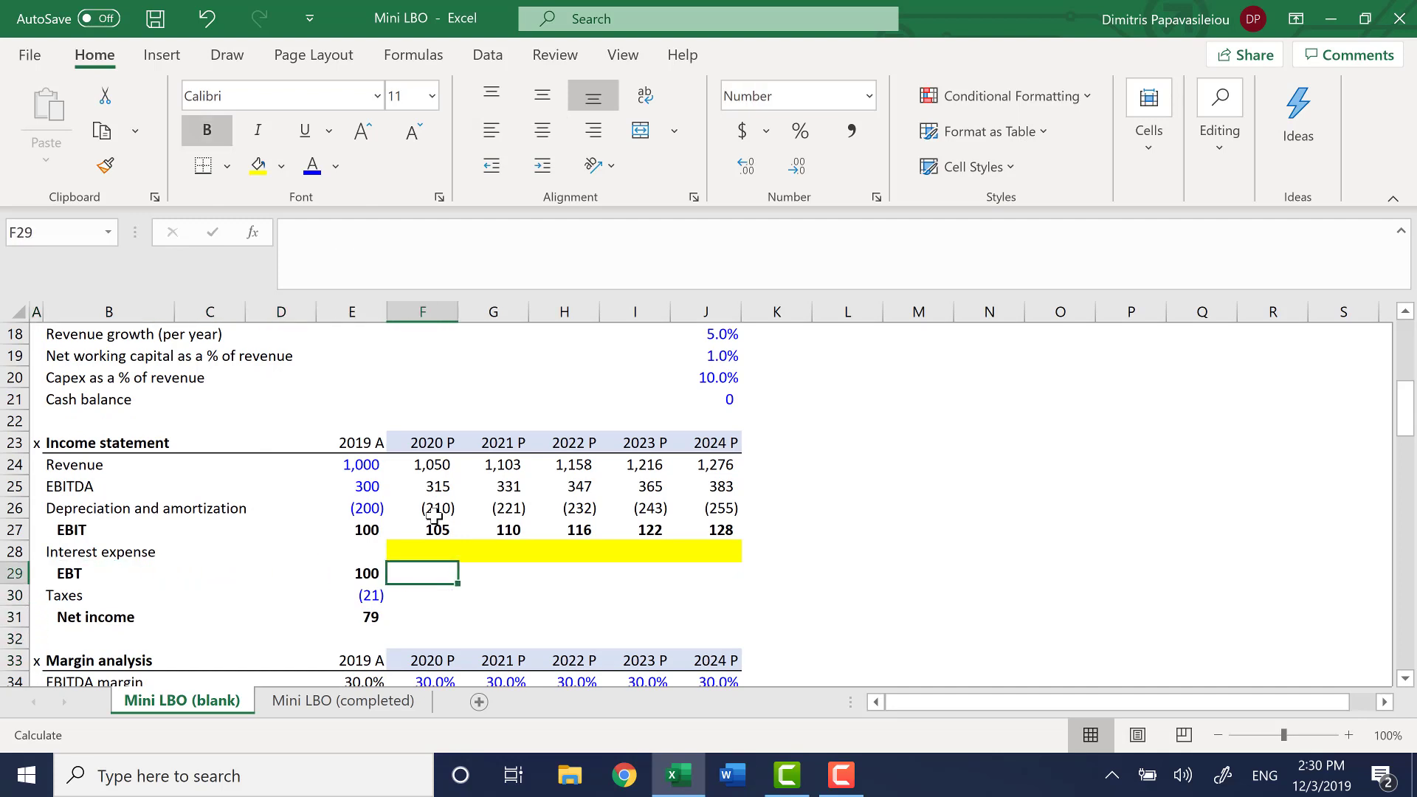
type("=sum")
key("Tab")
key("Up")
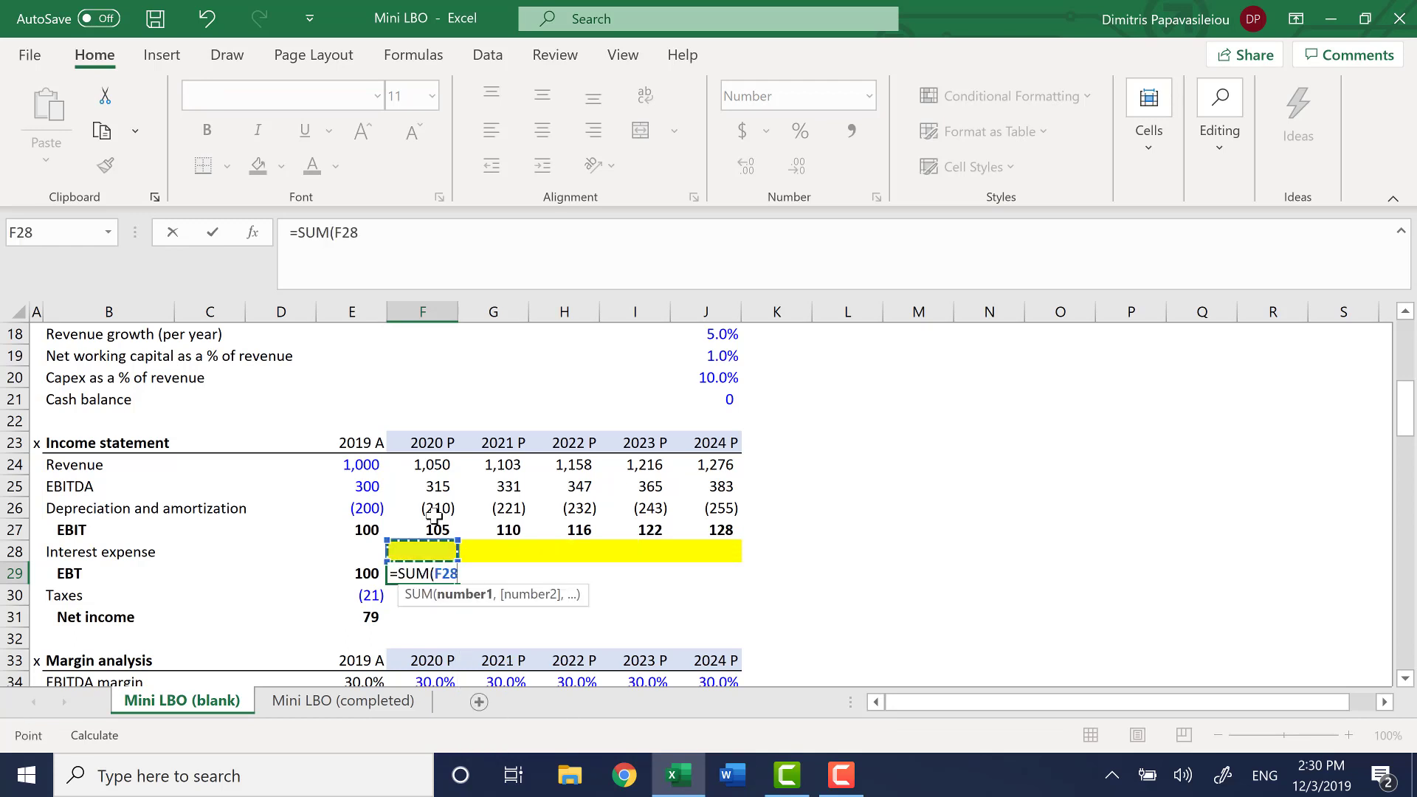
key("Up")
key("shift+Down")
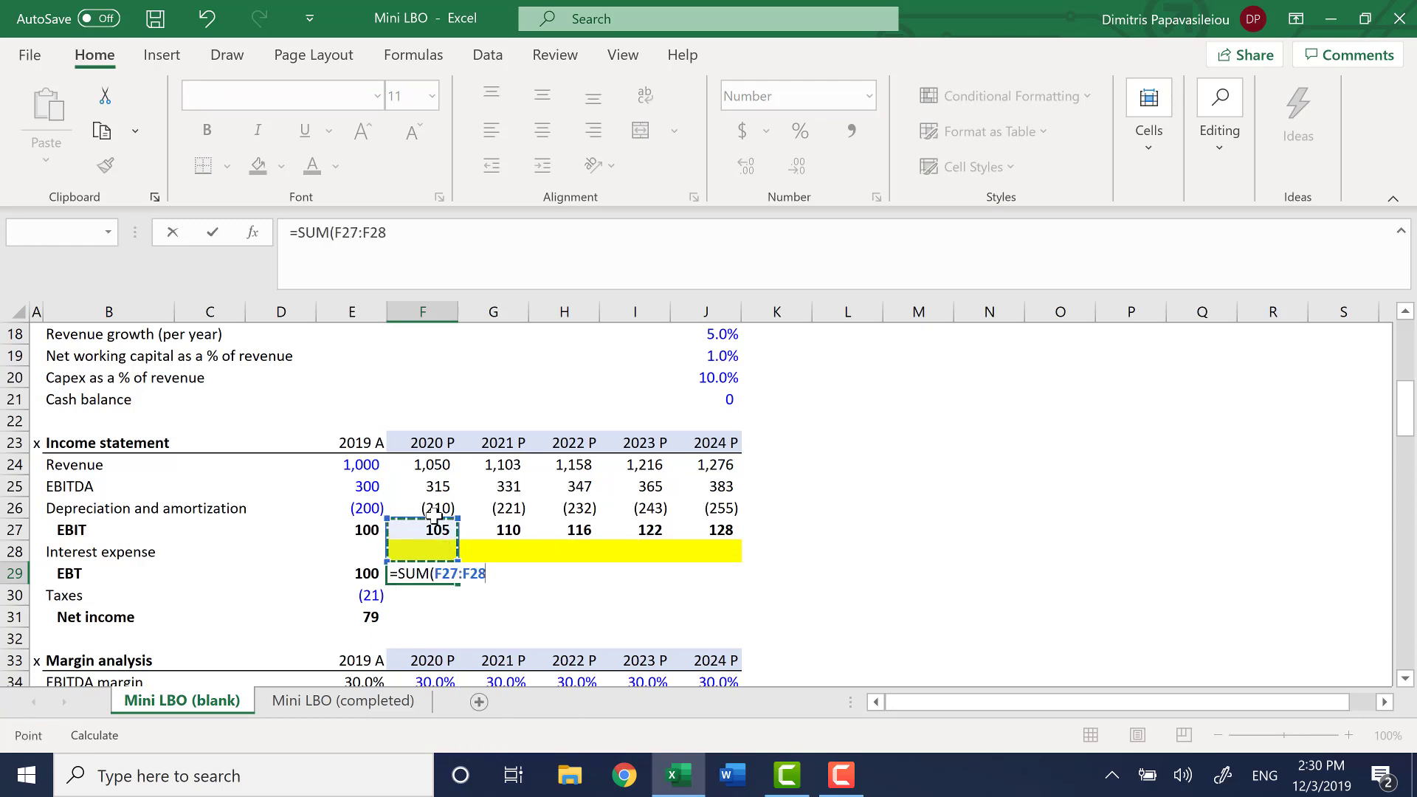
key("Return")
Fill the 2020 EBT formula in F29 across the projection years through 2024 in J29
key("Up")
key("shift+Right")
key("shift+Right")
key("shift+Right")
key("shift+Right")
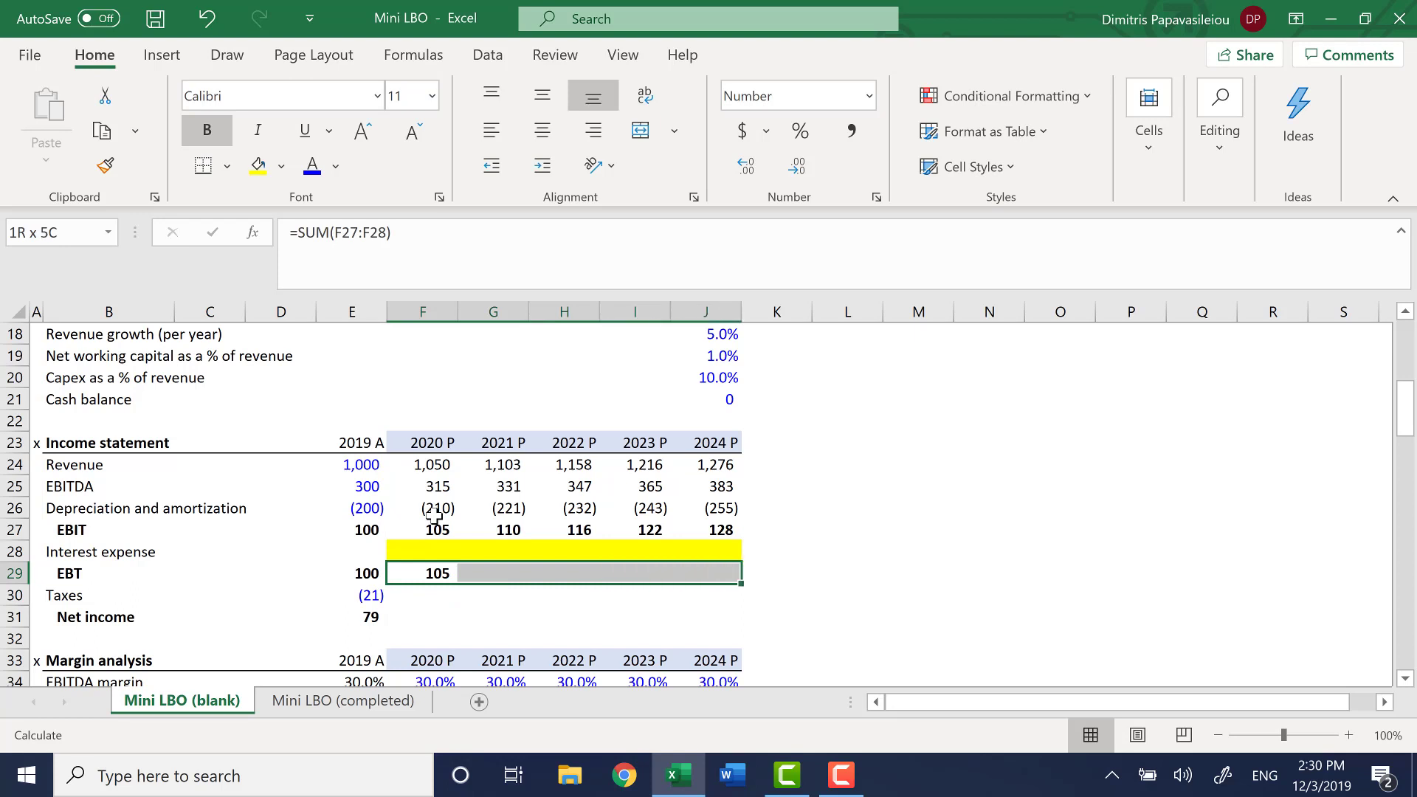
key("ctrl+r")
Calculate 2020 projected taxes in F30 as negative EBT times the tax rate, =-F29*F36
key("Down")
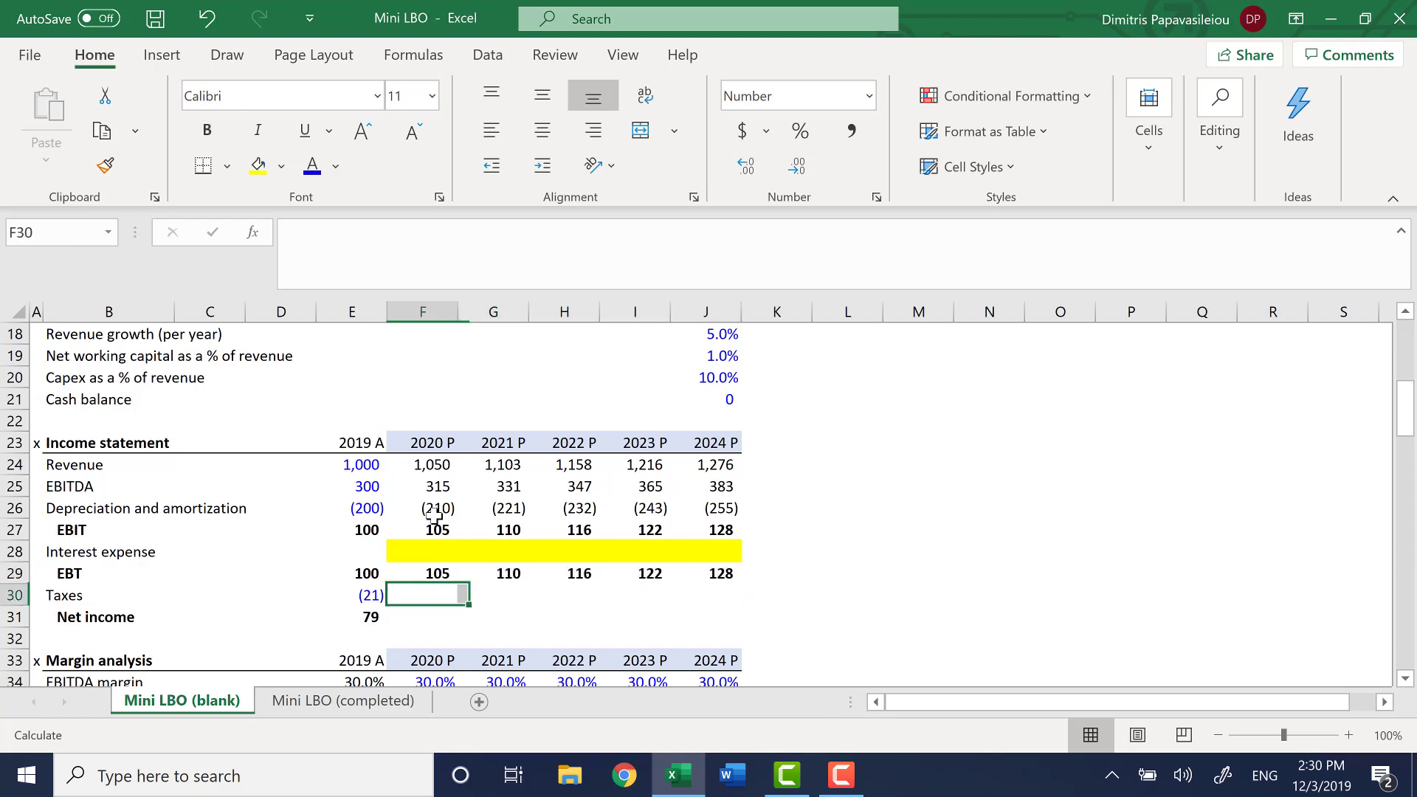
type("=-")
key("Up")
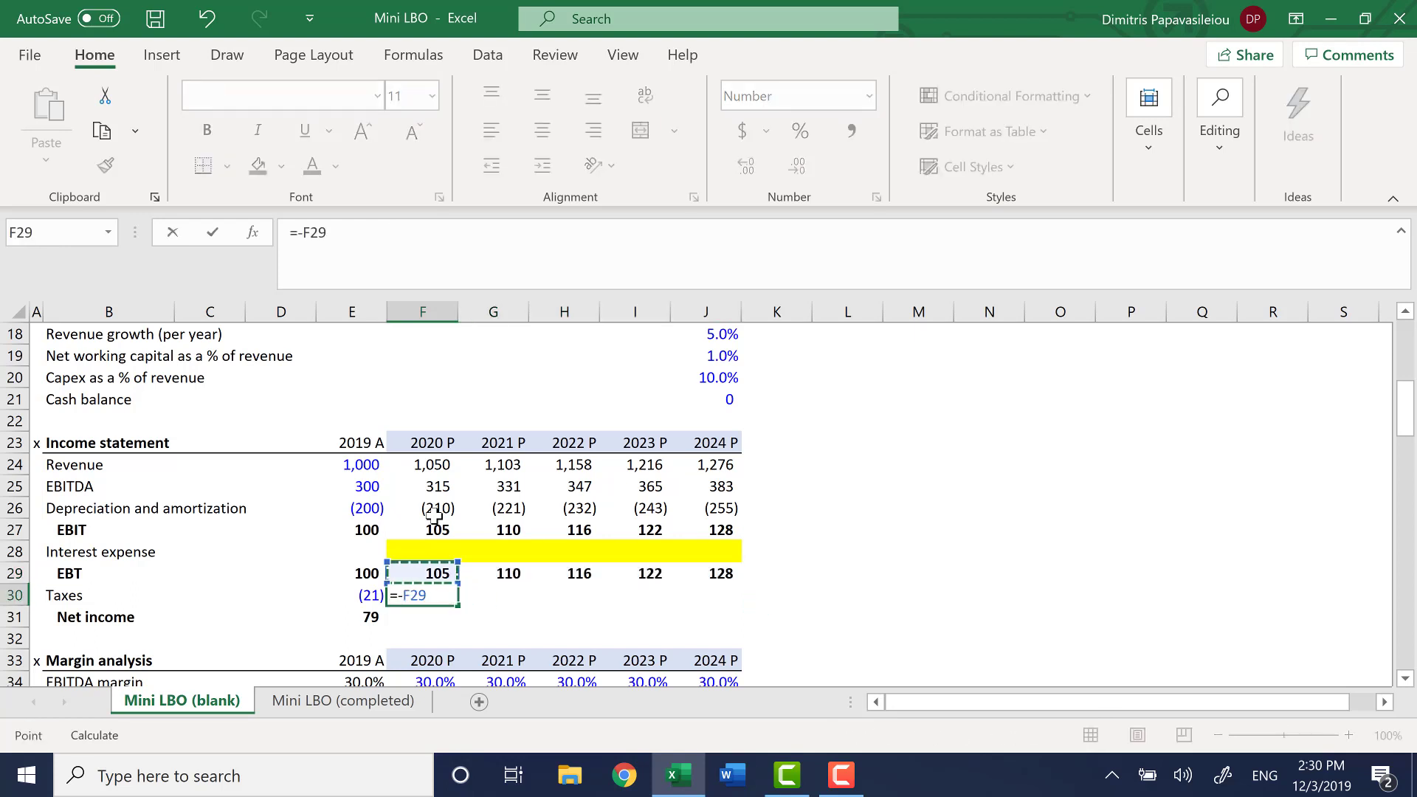
type("*")
key("Down")
key("Down")
key("Down")
key("Down")
key("Down")
key("Down")
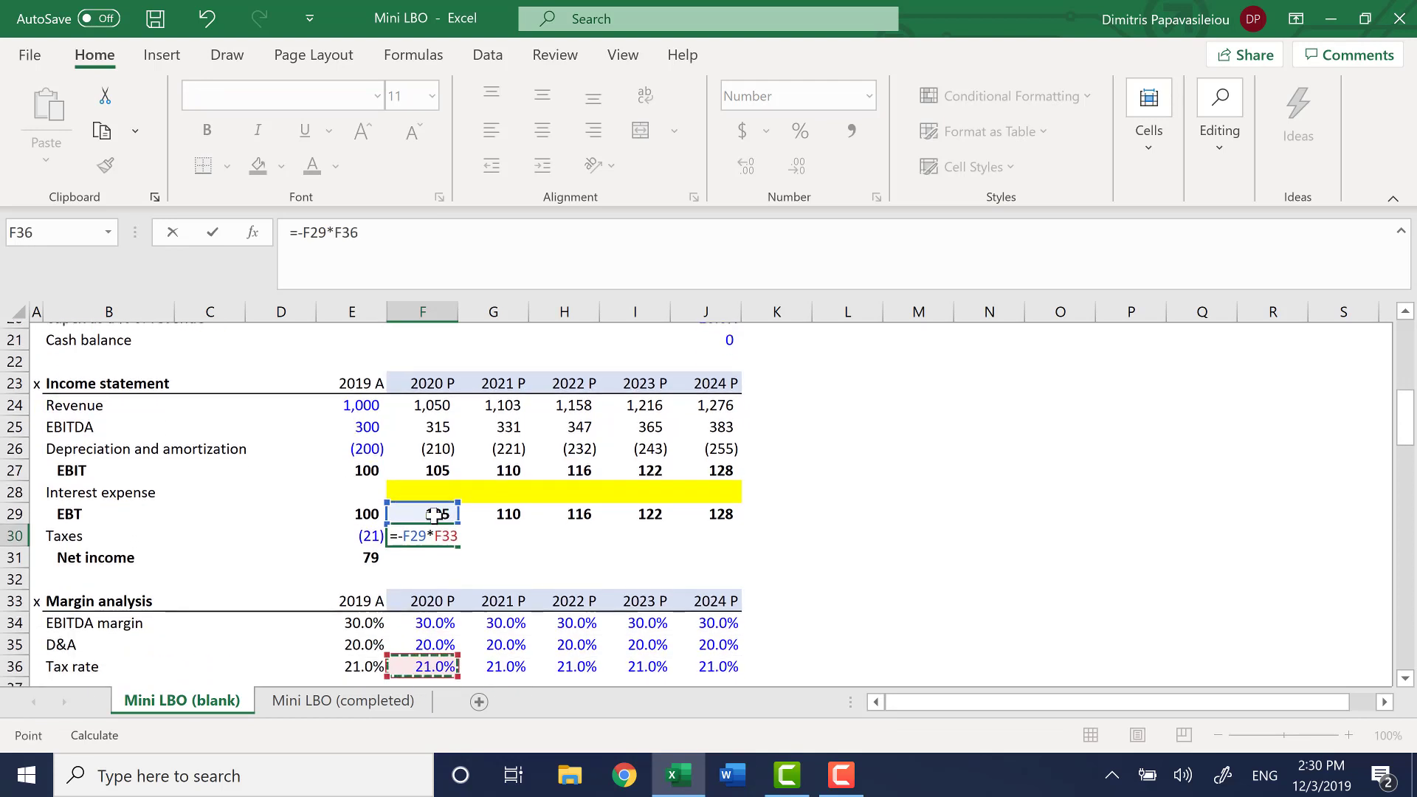
key("Return")
Fill the 2020 taxes formula in F30 across the projection years through 2024 in J30
key("Up")
key("shift+Right")
key("shift+Right")
key("shift+Right")
key("shift+Right")
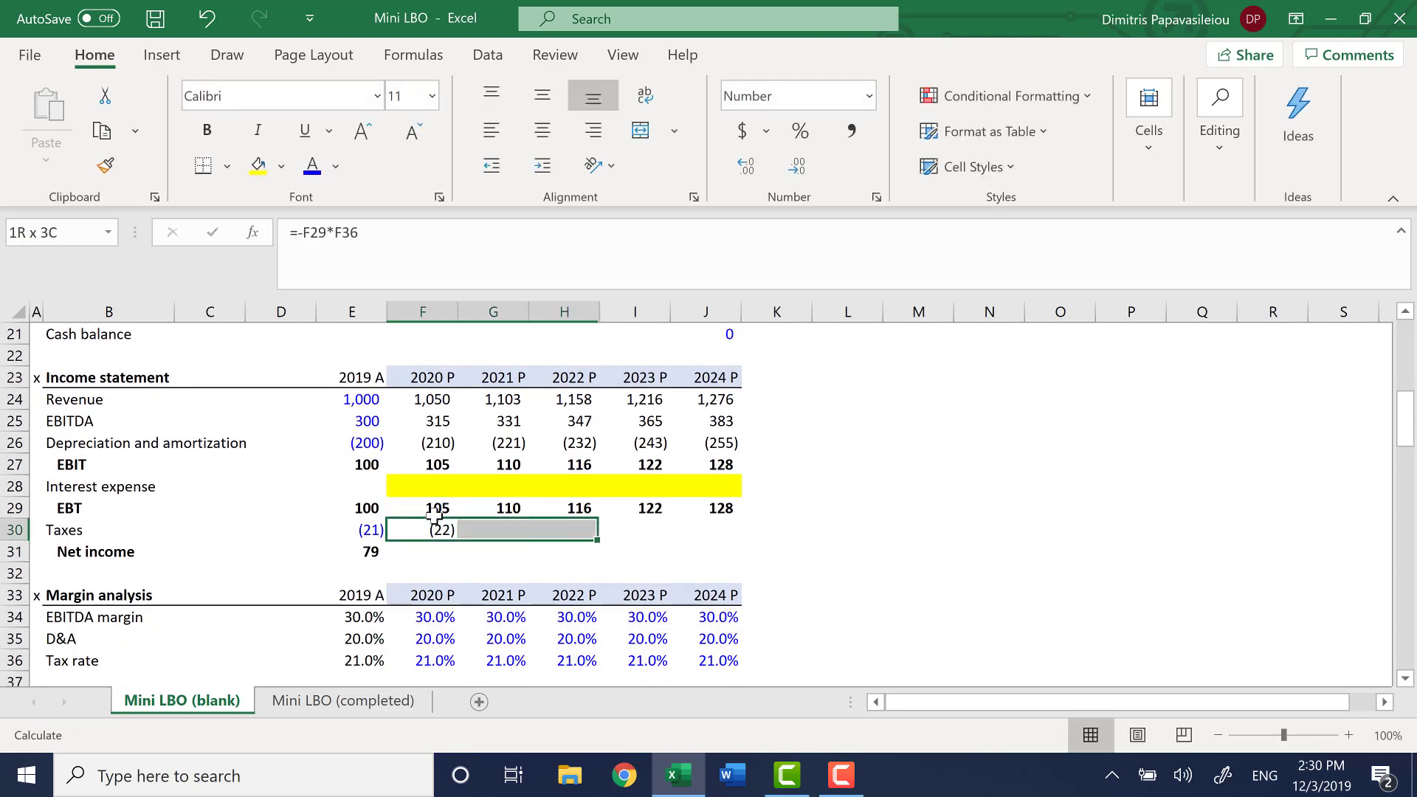
key("ctrl+r")
Calculate 2020 projected net income in F31 as the sum of EBT and taxes, =SUM(F29:F30)
key("Down")
type("=sum")
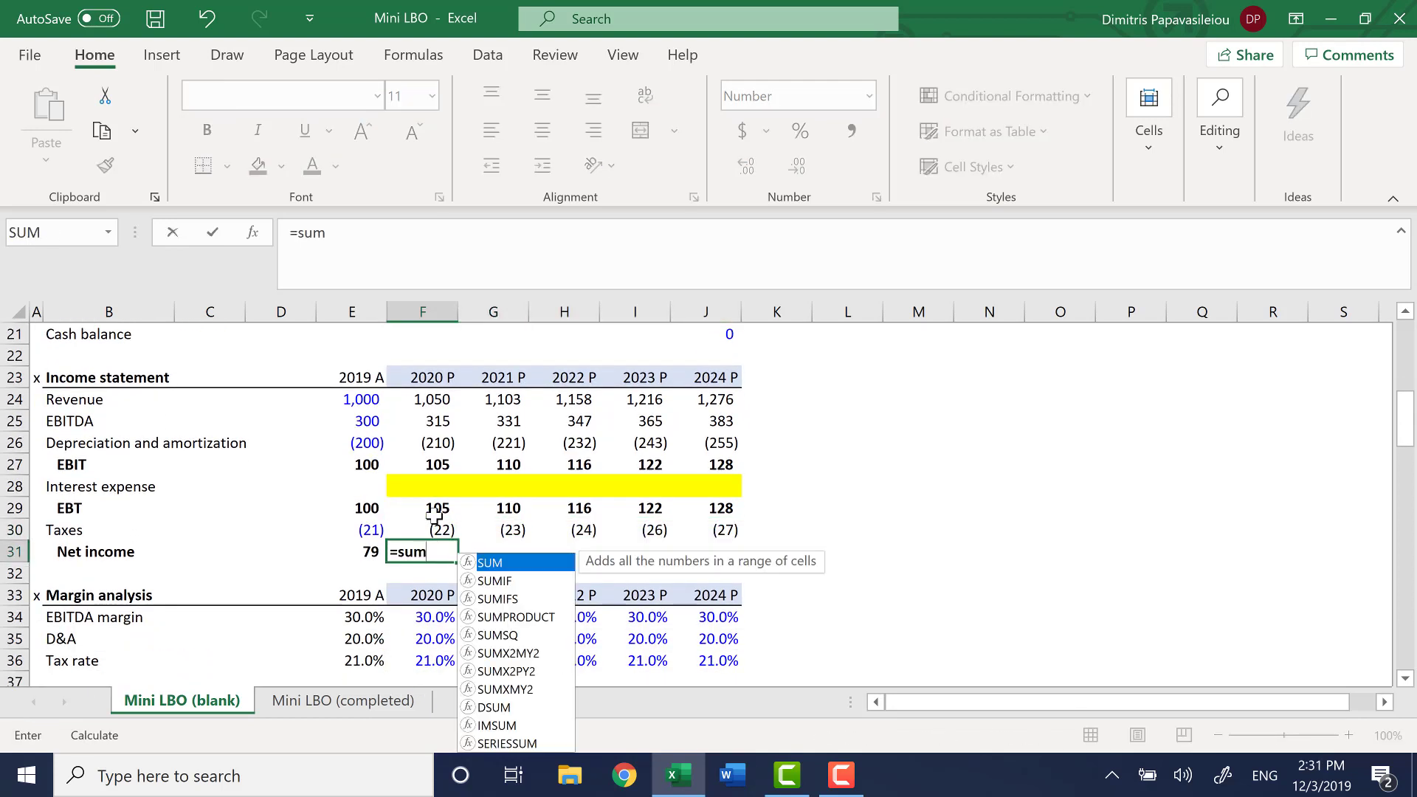
key("Tab")
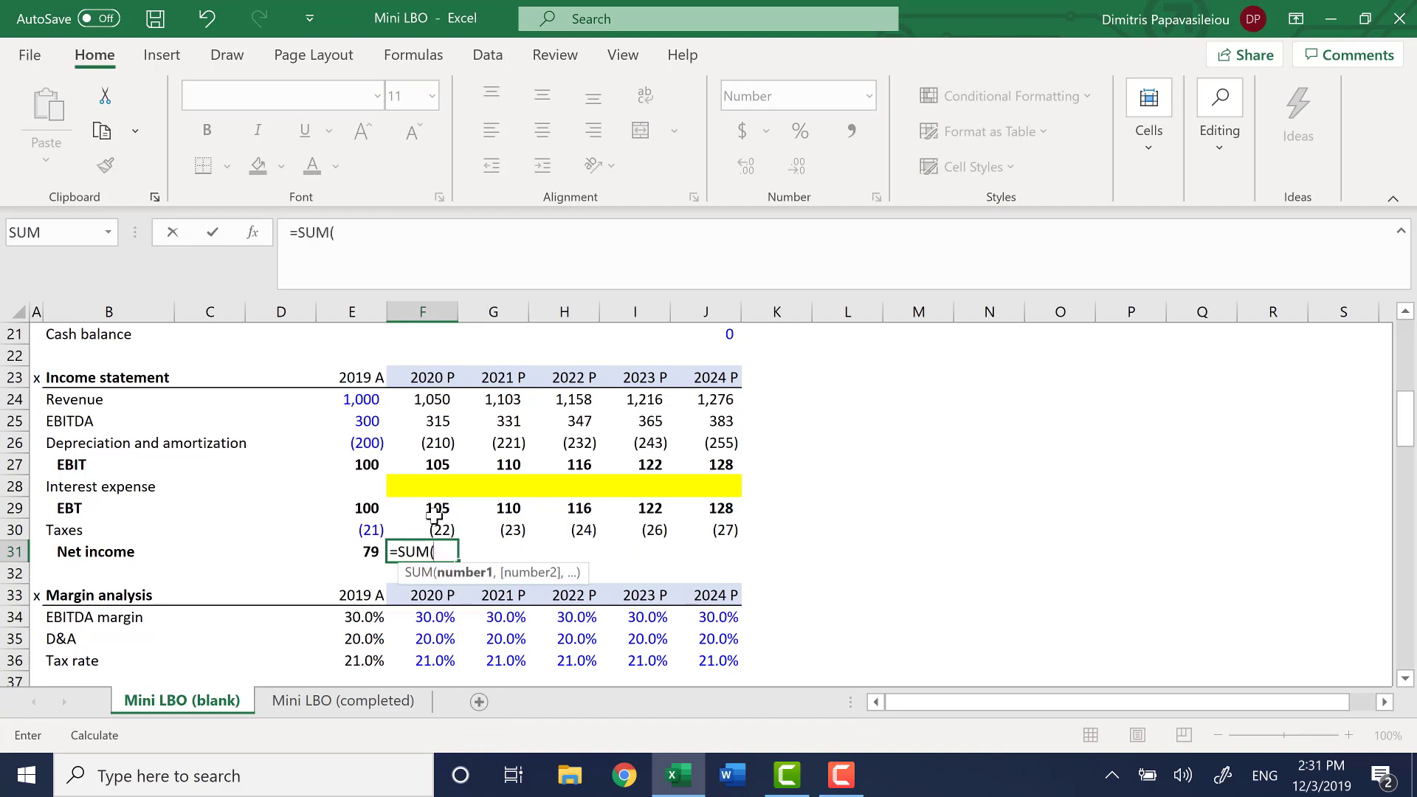
key("Up")
key("Up")
key("shift+Down")
key("Return")
Fill the 2020 net income formula in F31 across the projection years through 2024 in J31, and save the workbook
key("Up")
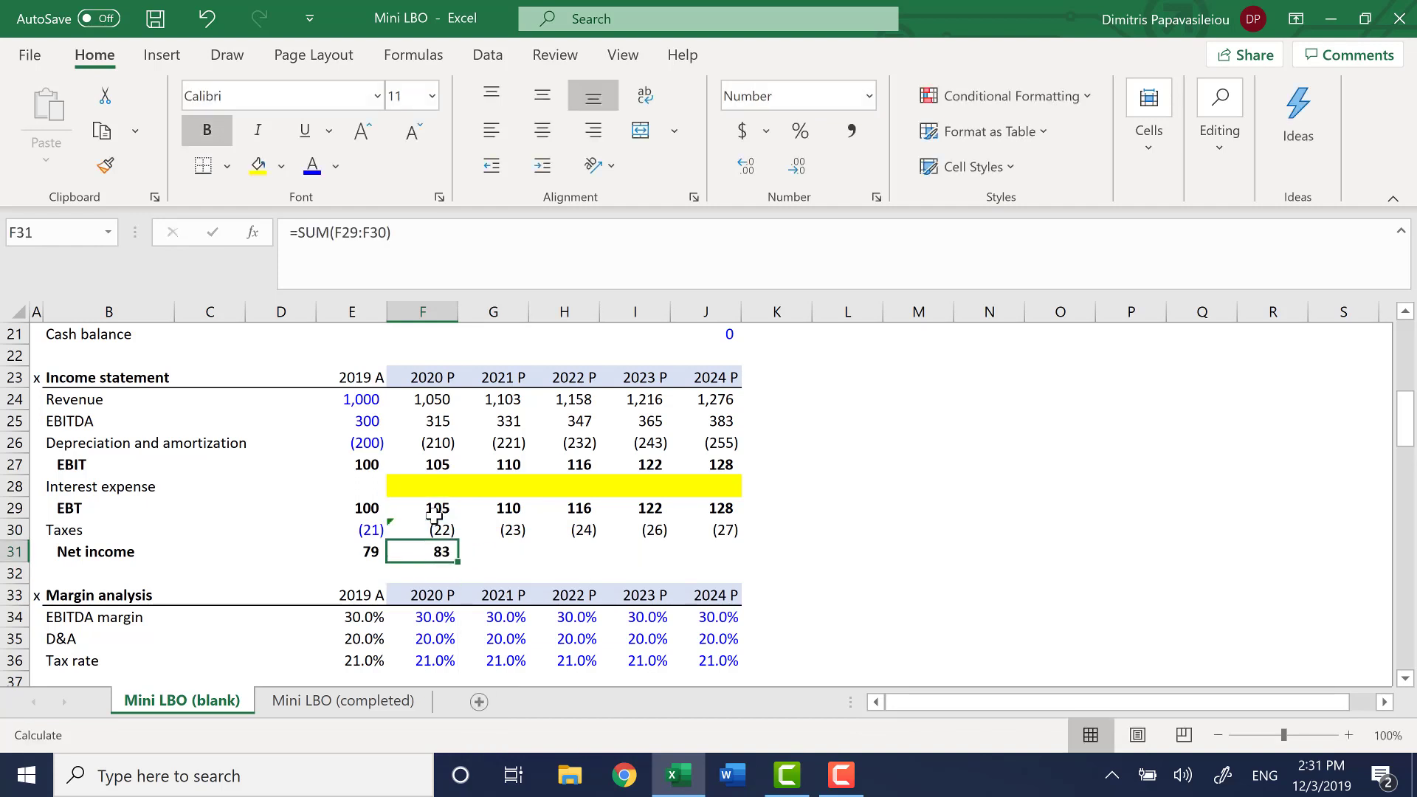
key("shift+Right")
key("shift+Right")
key("shift+Right")
key("shift+Right")
key("ctrl+r")
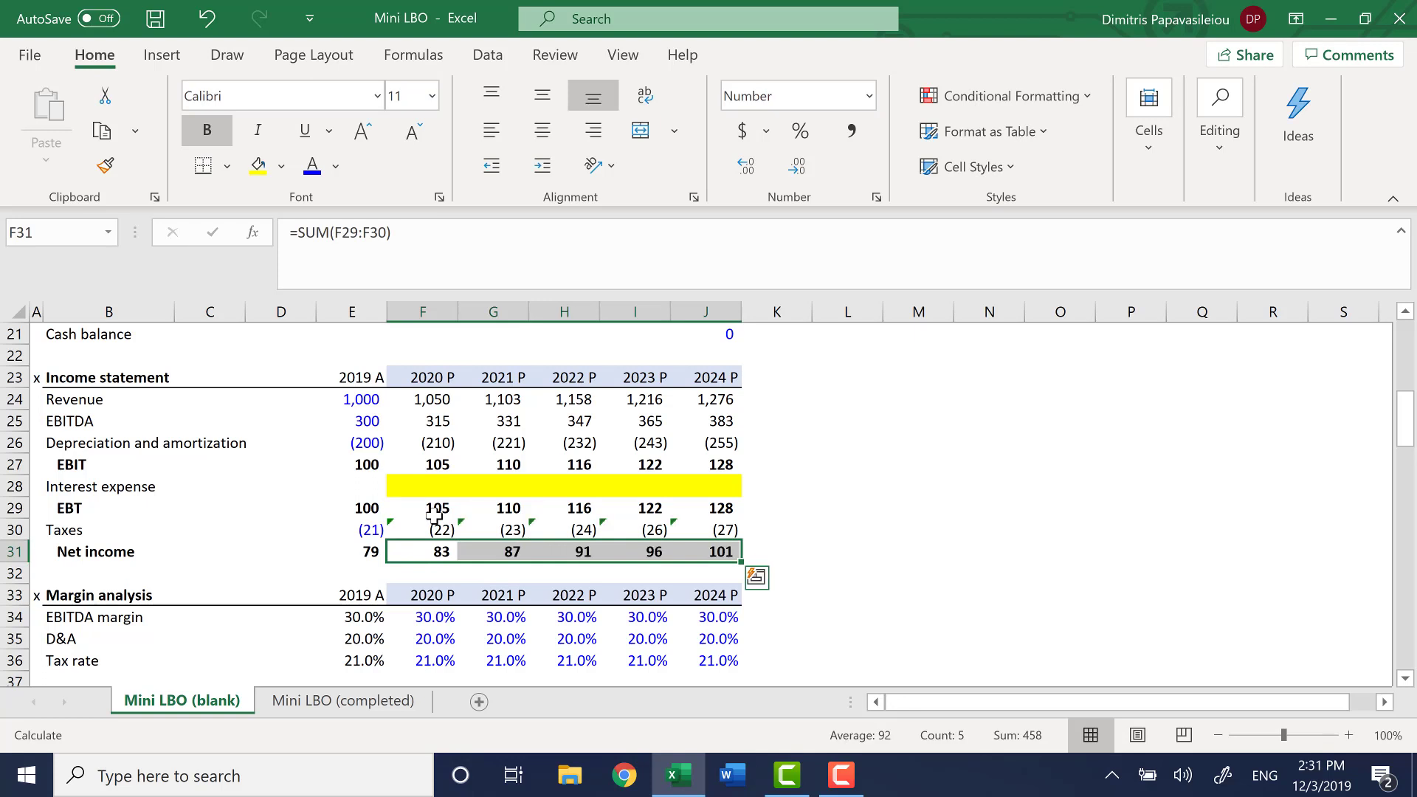
key("ctrl+Right")
key("ctrl+s")
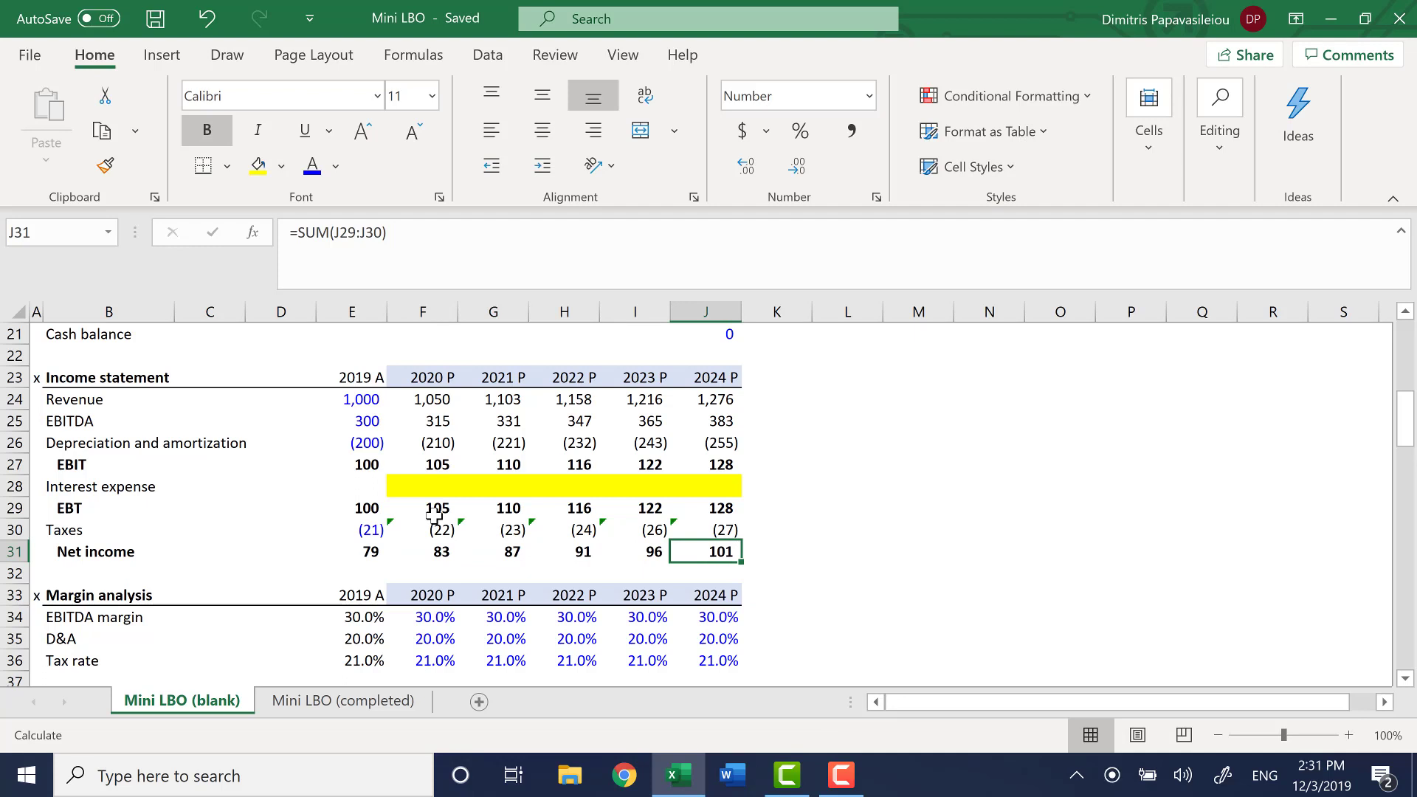
Review the line items of the empty cash flow statement section below the margin analysis
key("Left")
key("Left")
key("Left")
key("Left")
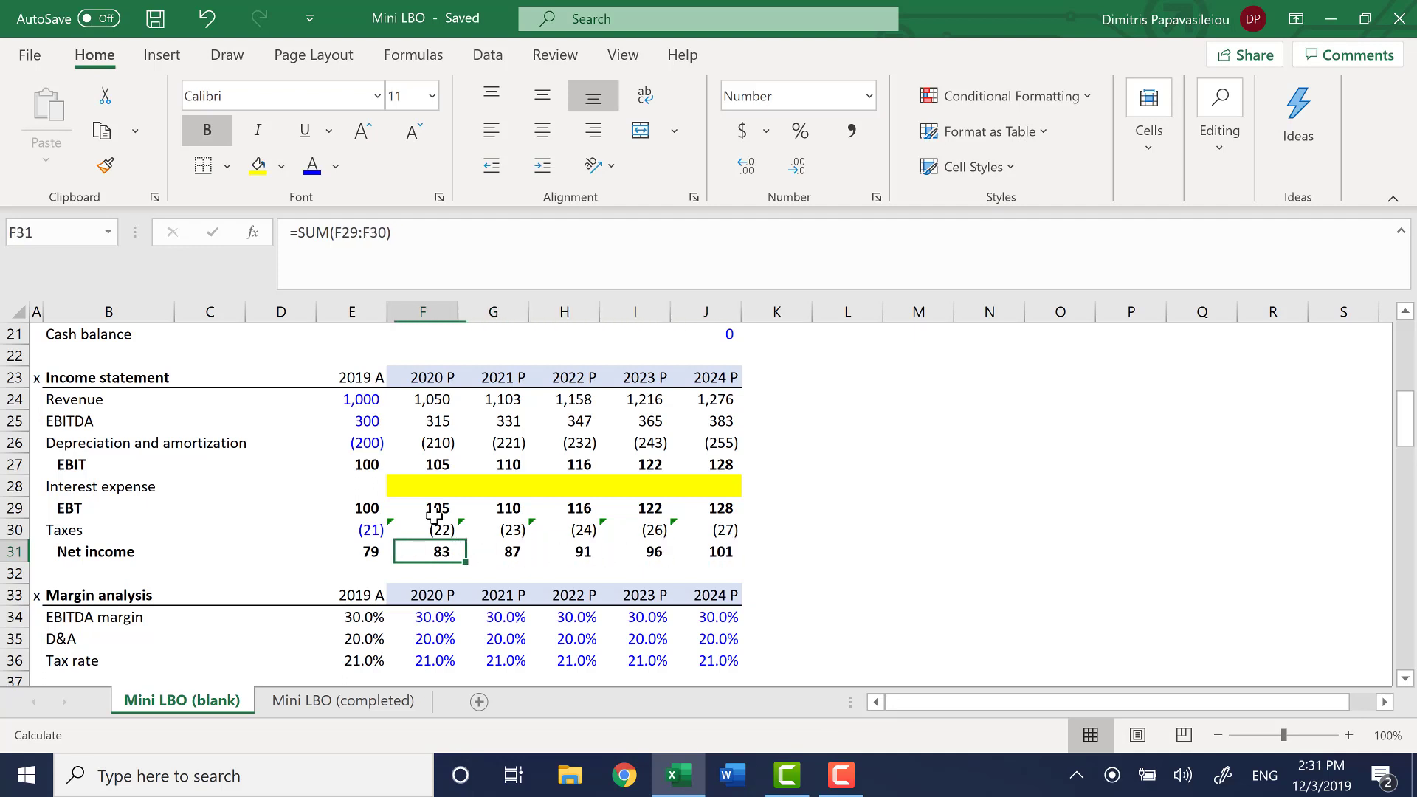
key("Down")
key("Down")
key("Down")
key("Down")
key("Down")
key("Down")
key("Down")
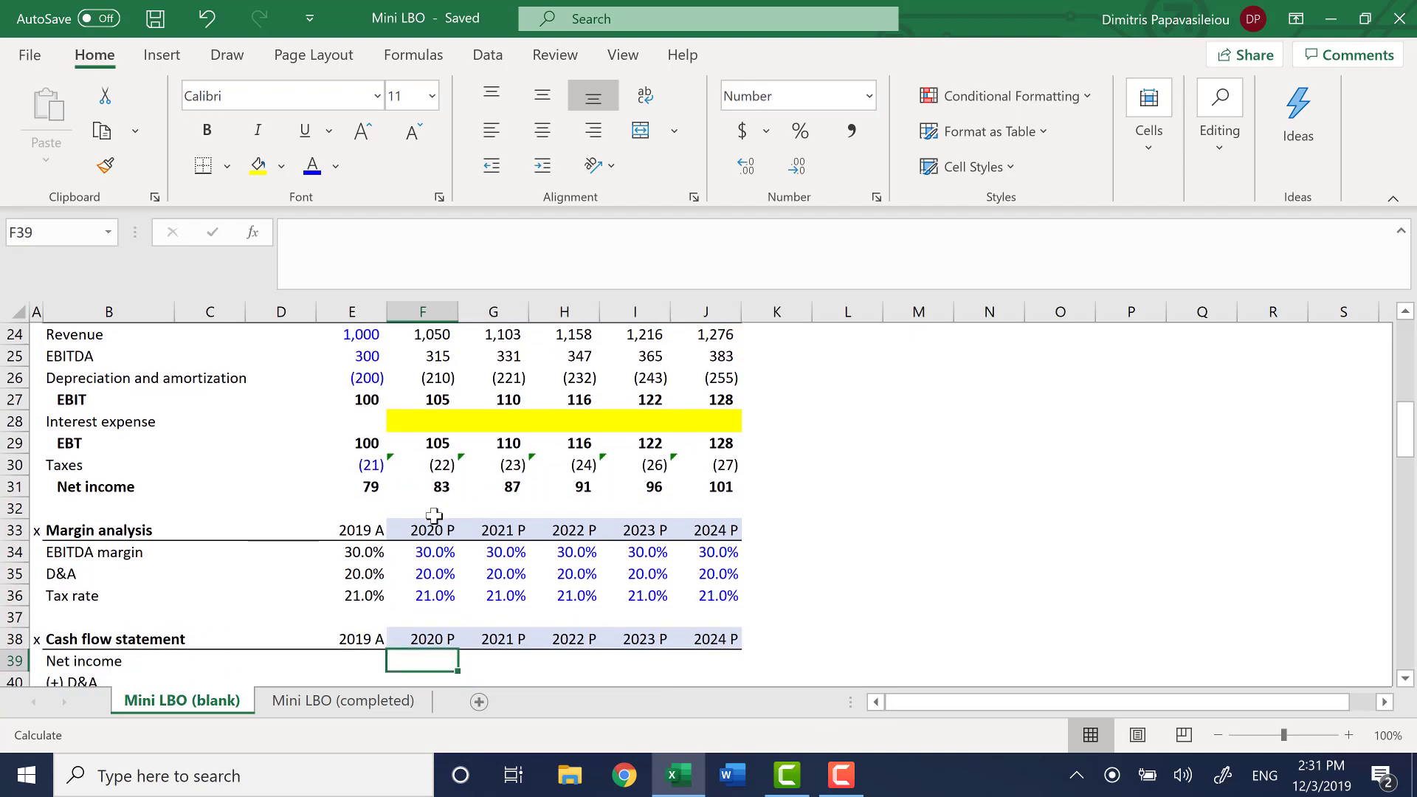
key("Down")
key("Down")
key("Down")
key("Down")
key("Down")
key("Down")
key("Down")
key("Down")
key("Down")
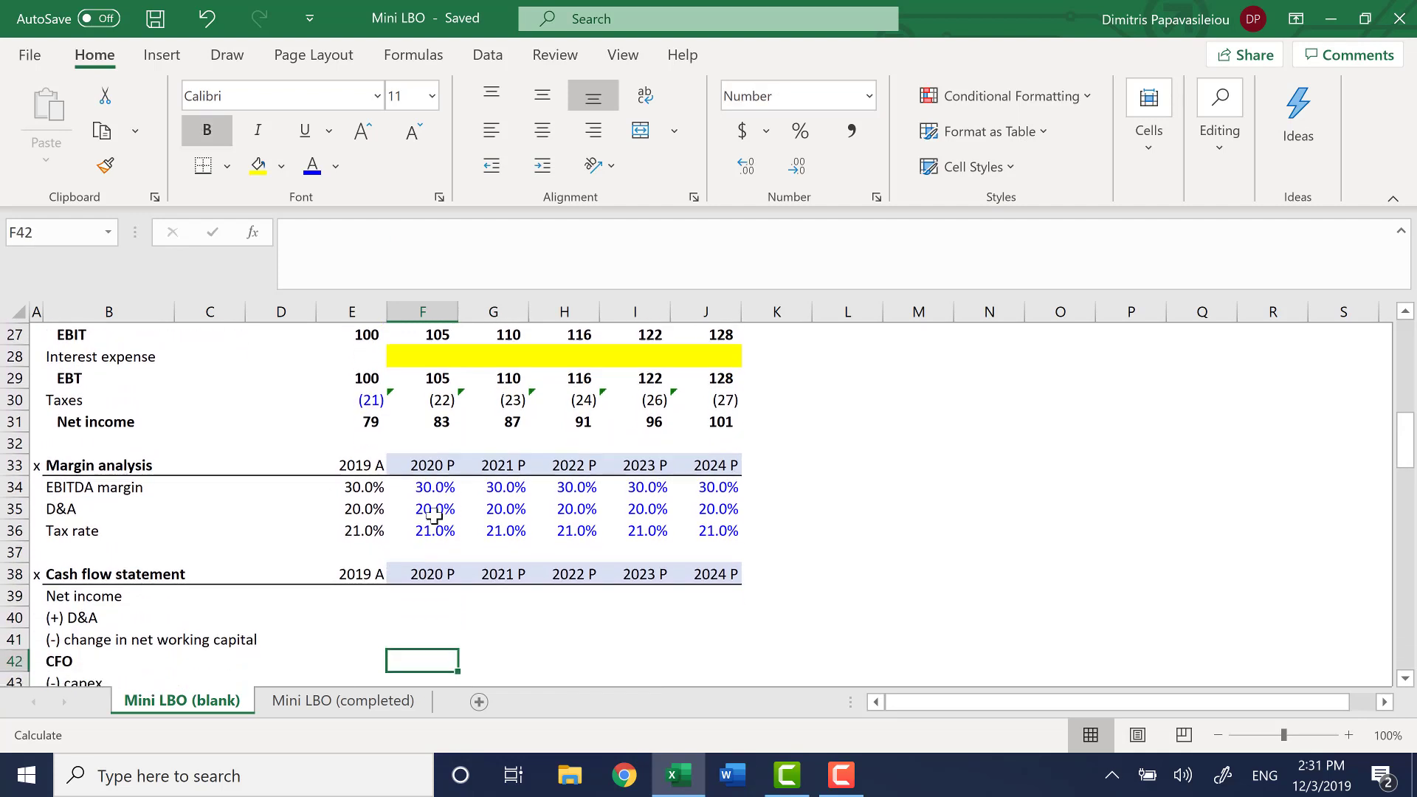
key("Up")
key("Up")
key("Up")
key("Up")
key("Up")
key("Up")
key("Up")
key("Up")
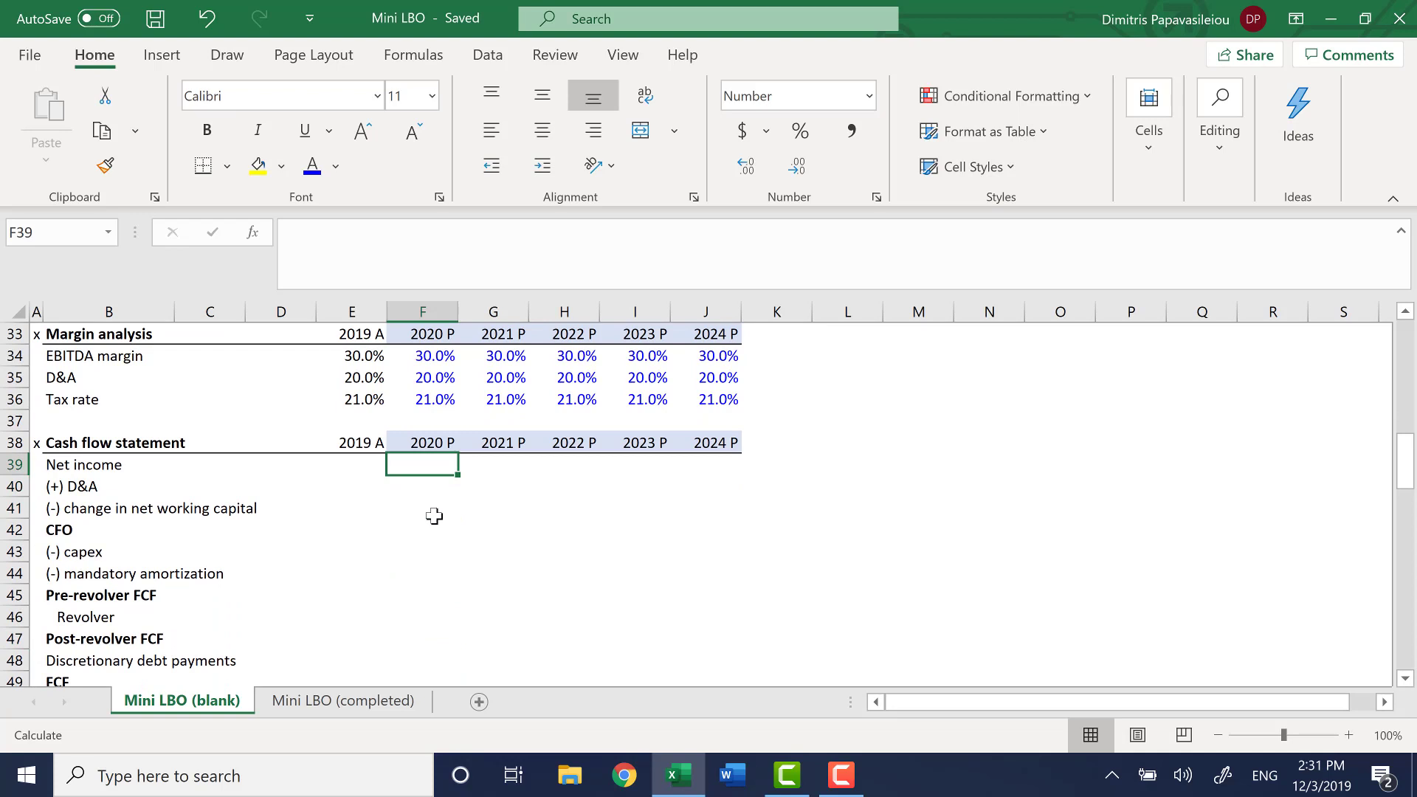
Split the worksheet view horizontally at row 37, between the margin analysis and the cash flow statement
scroll(434, 516, "up", 1)
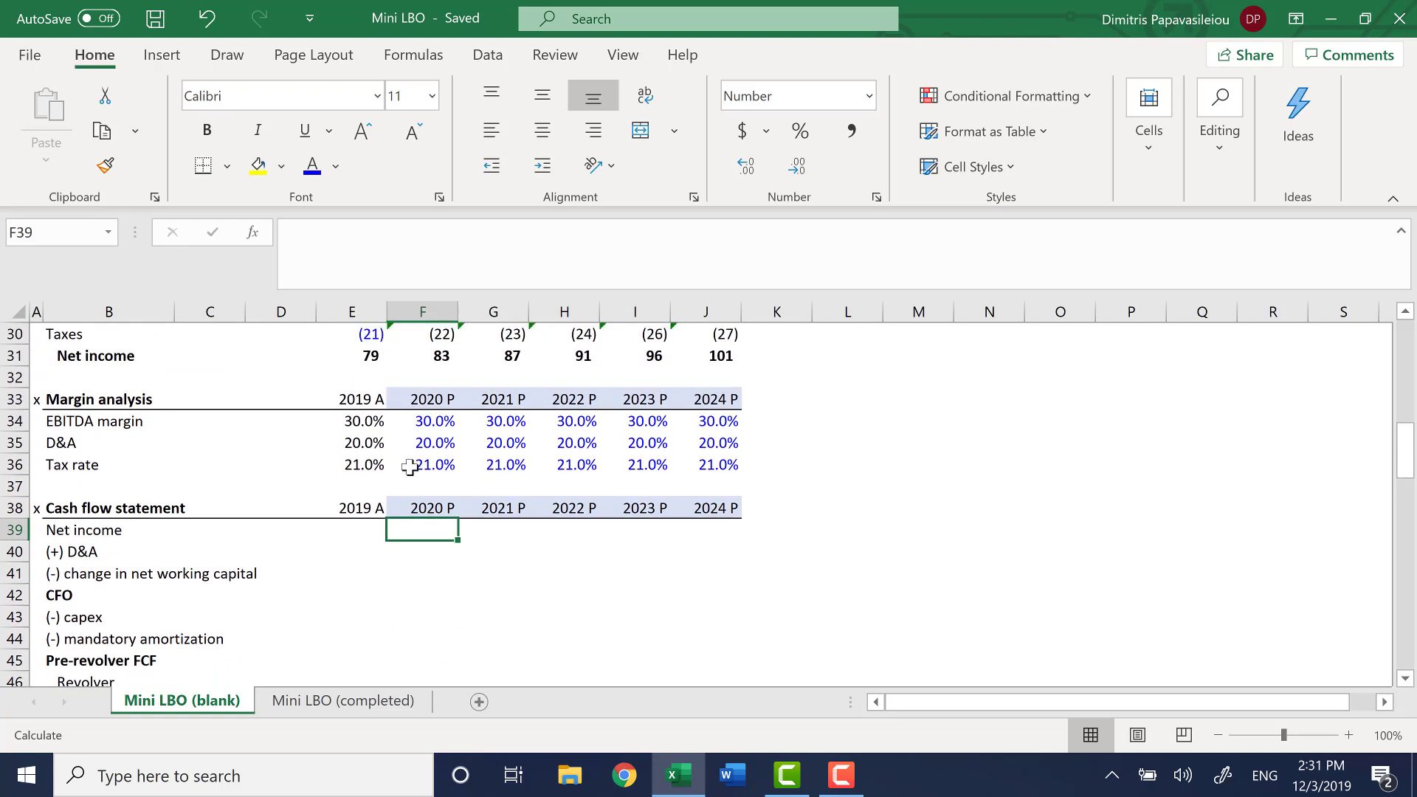
left_click(414, 484)
key("Home")
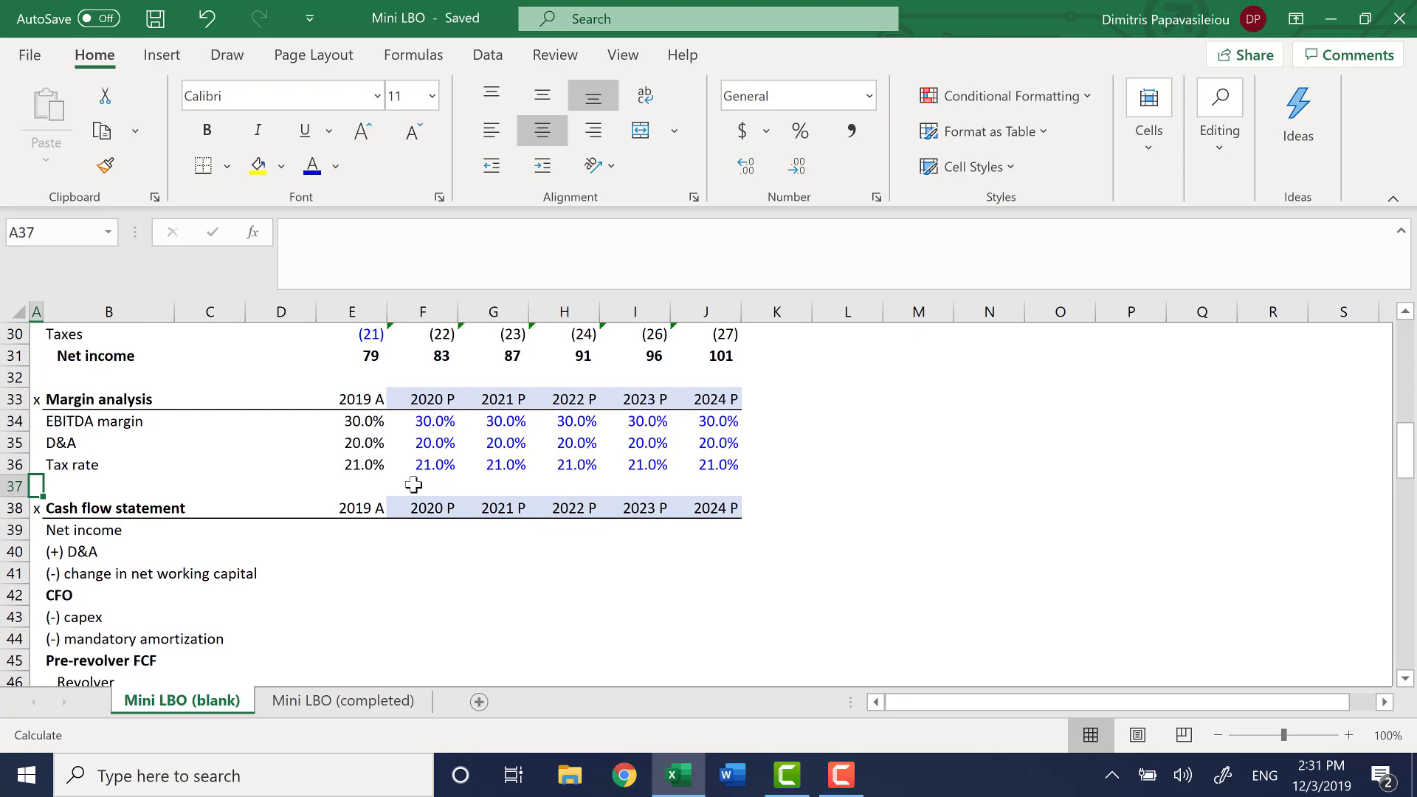
key("alt+w")
key("s")
key("Down")
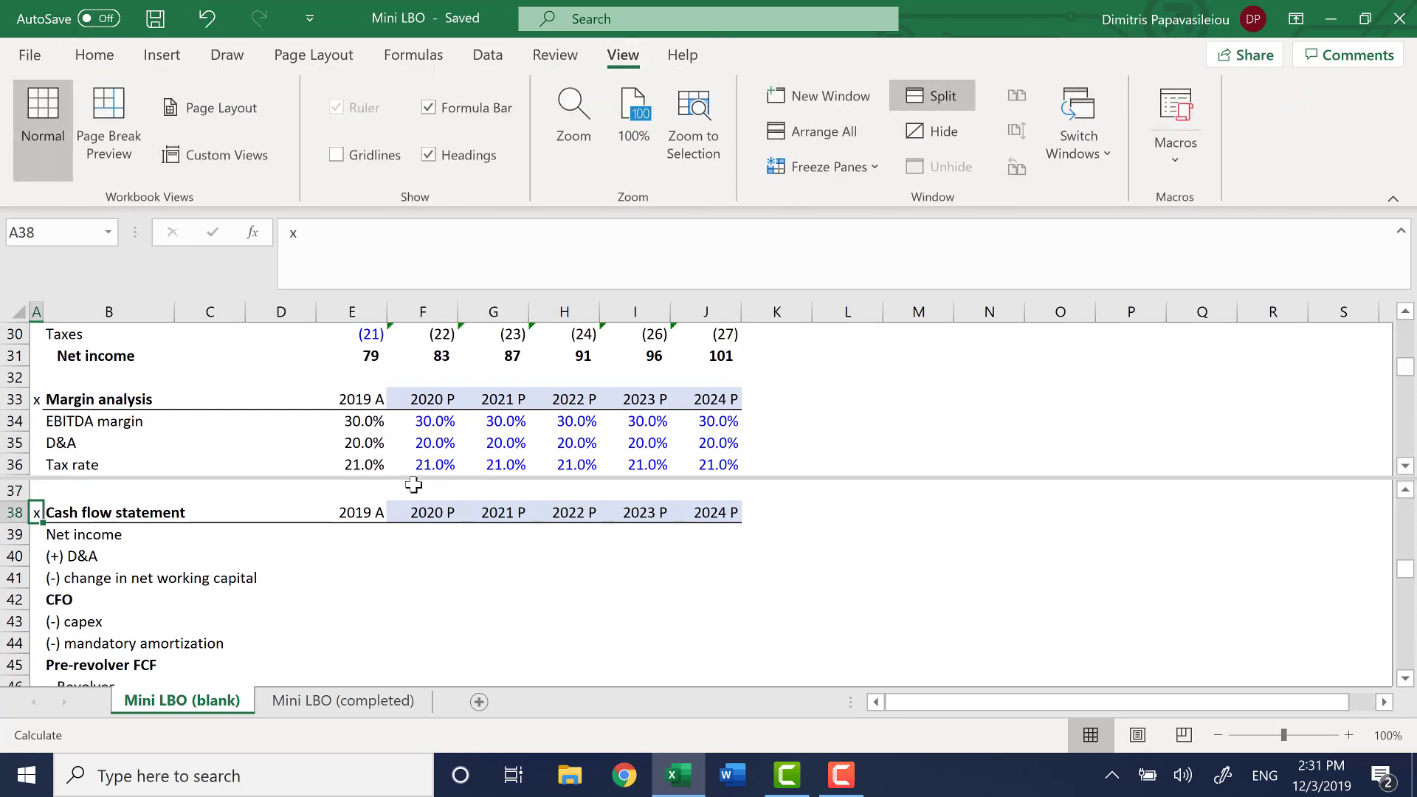
Link 2020 net income in the cash flow statement, F39, to the income statement's 2020 net income with =F31
key("Right")
key("Right")
key("Right")
key("Right")
key("Right")
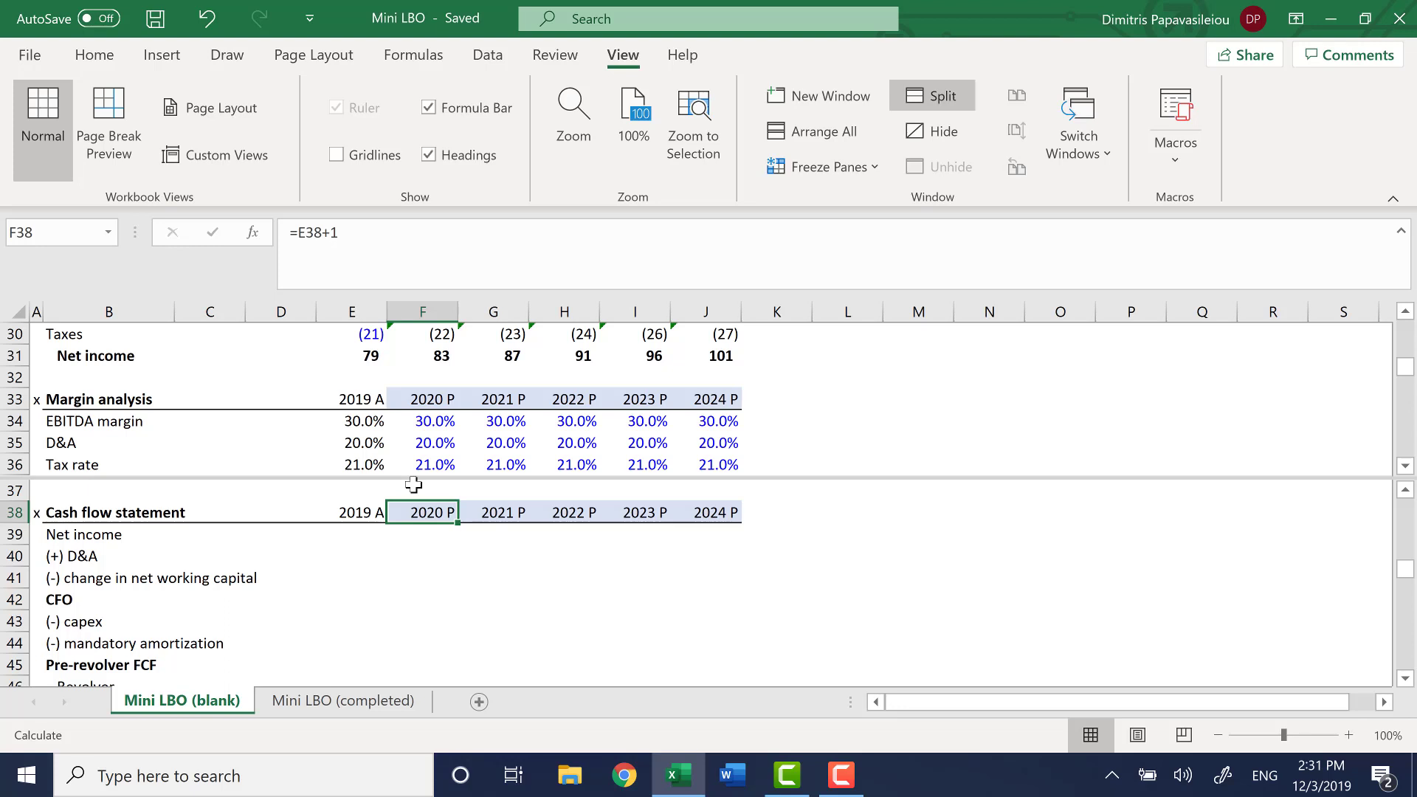
key("Down")
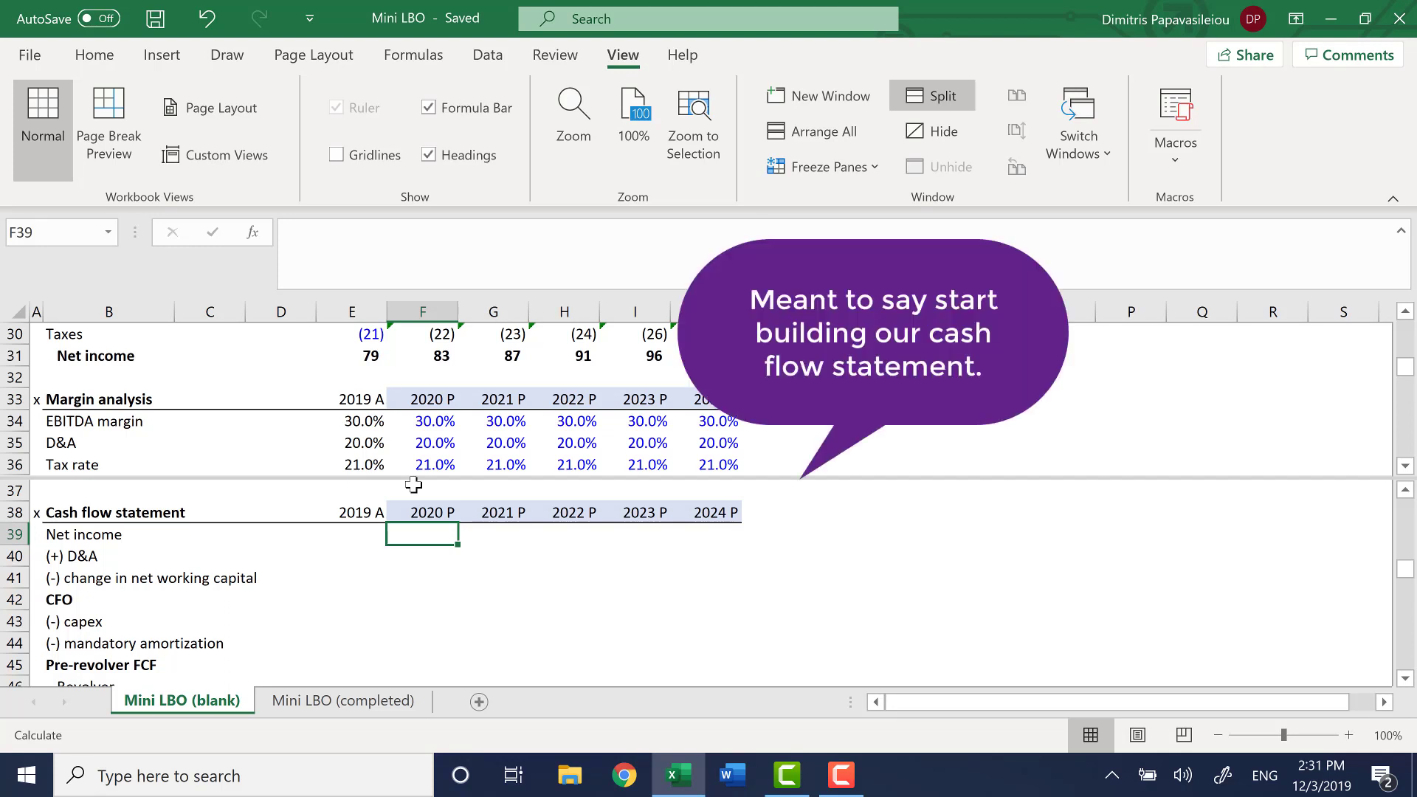
type("=")
key("F6")
key("Down")
key("Right")
key("Right")
key("Right")
key("Right")
key("Right")
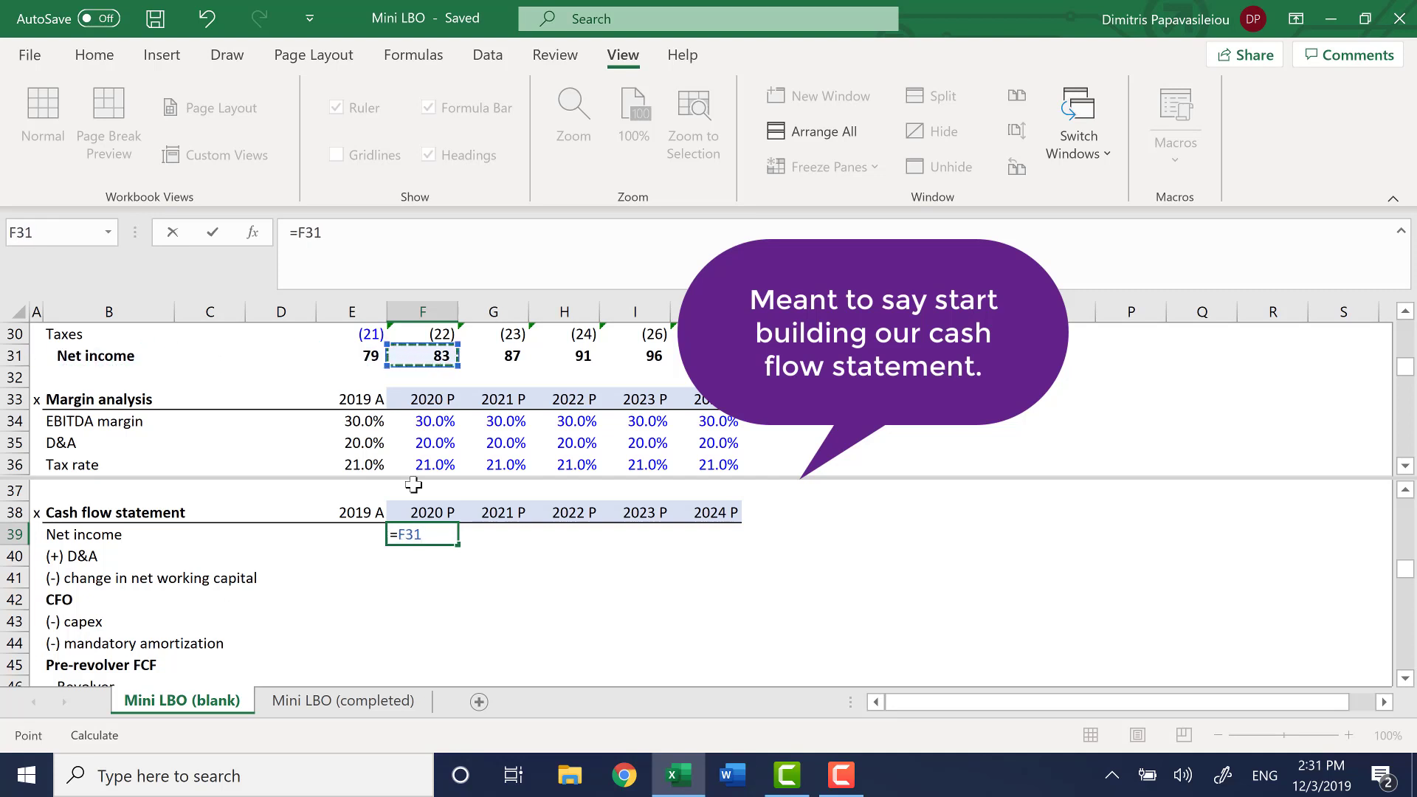
key("Up")
key("Up")
key("Up")
key("Up")
scroll(413, 484, "up", 1)
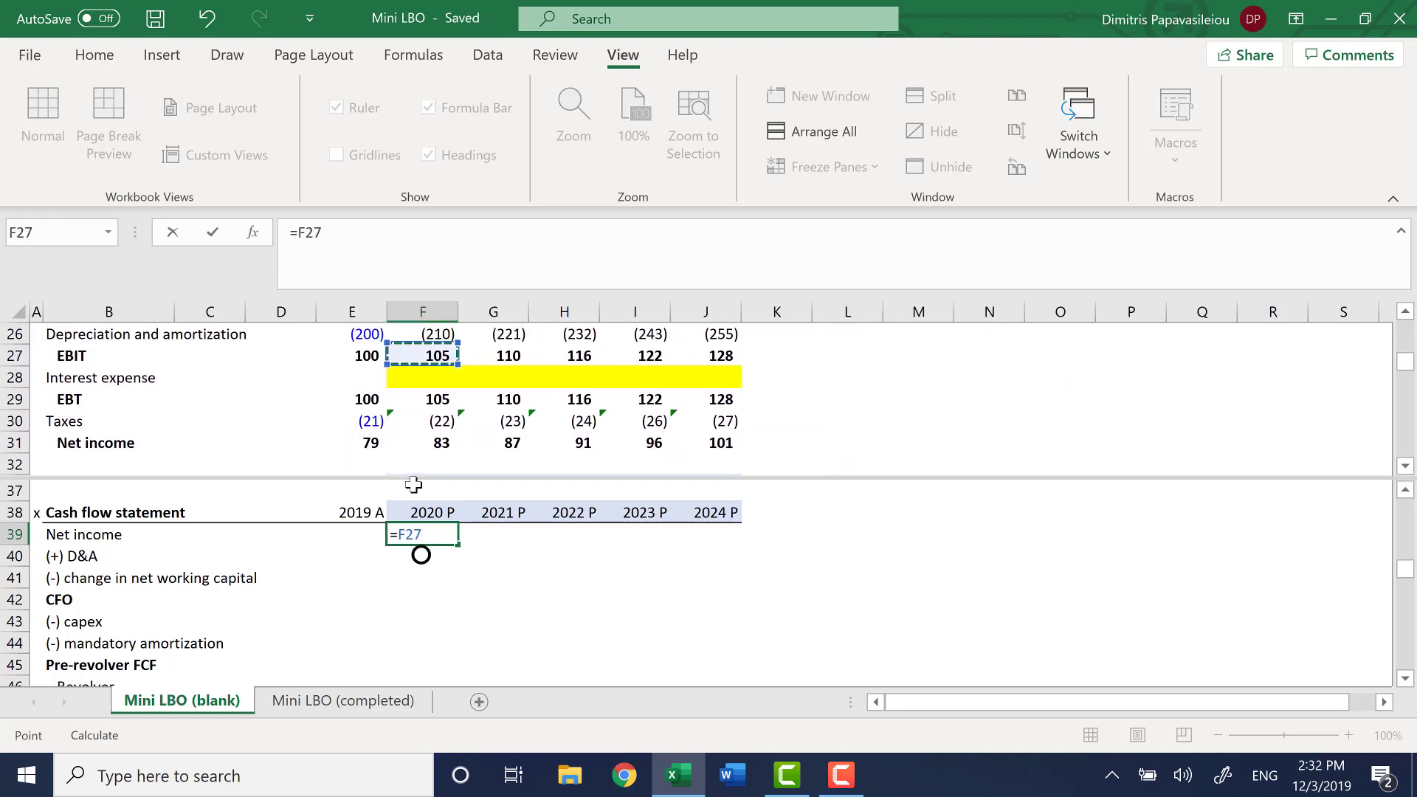
key("Down")
key("Down")
key("Down")
key("Down")
key("Return")
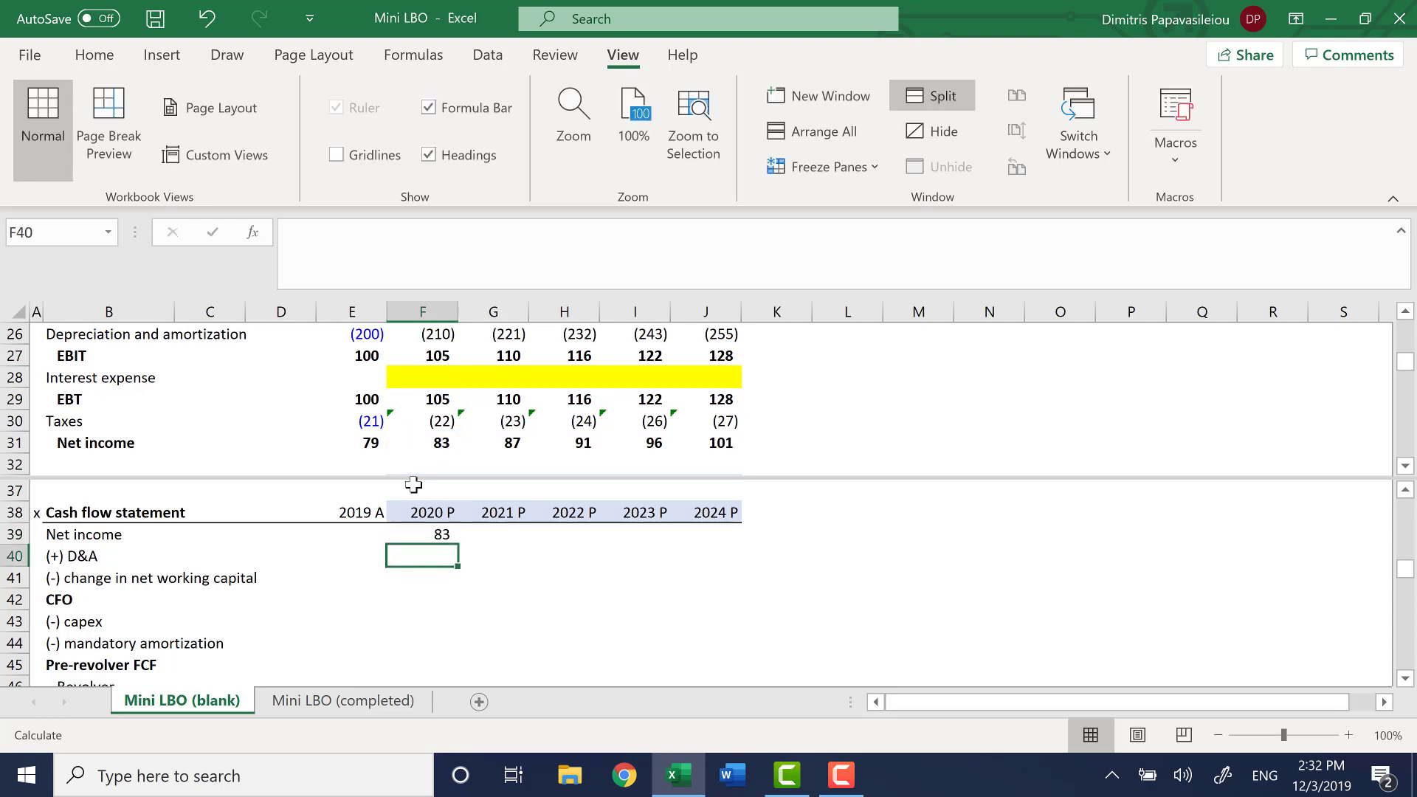
Add back 2020 D&A in F40 as the negative of the income statement's depreciation and amortization, -F26
key("Up")
key("Down")
type("-")
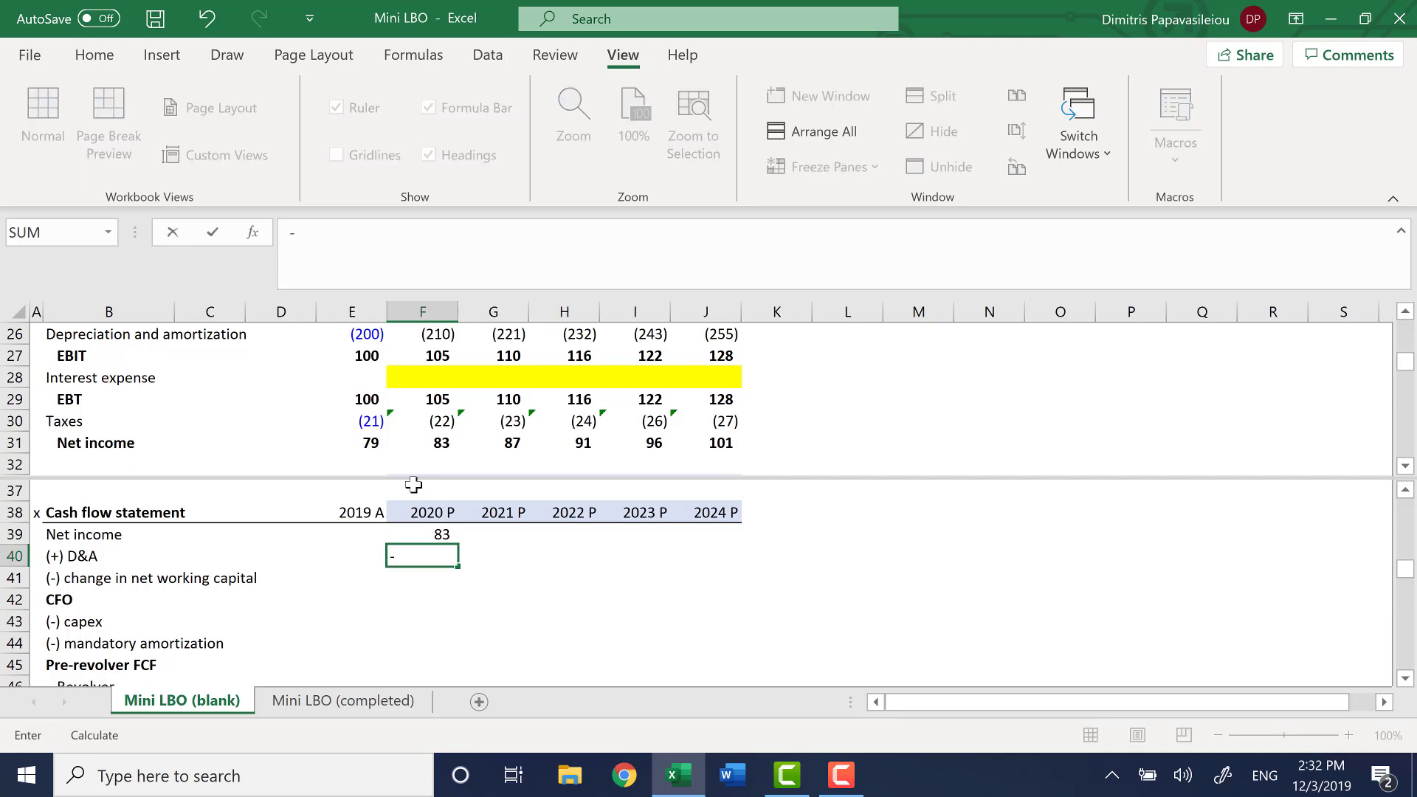
key("F6")
key("Right")
key("Down")
key("Up")
key("Right")
key("Right")
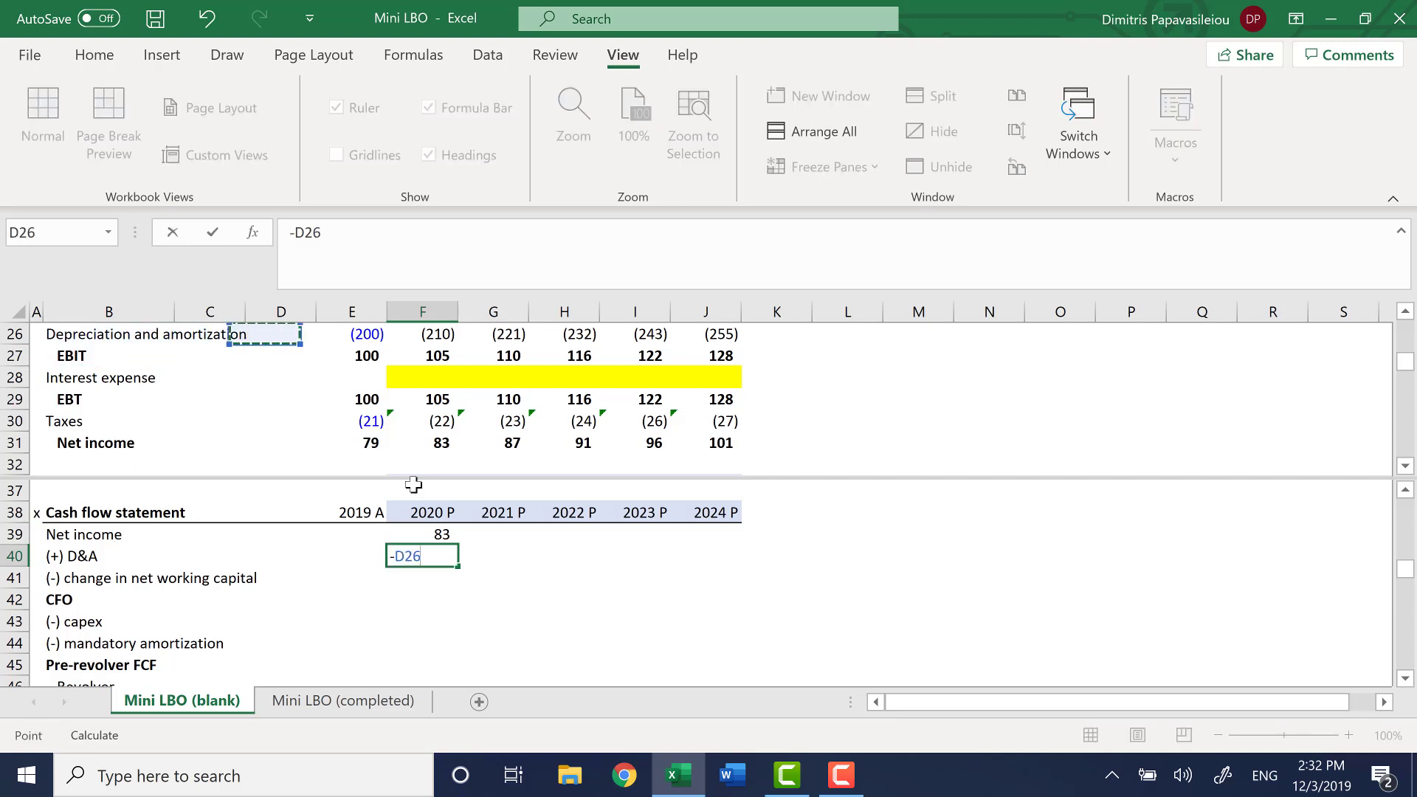
key("Right")
key("Right")
key("Return")
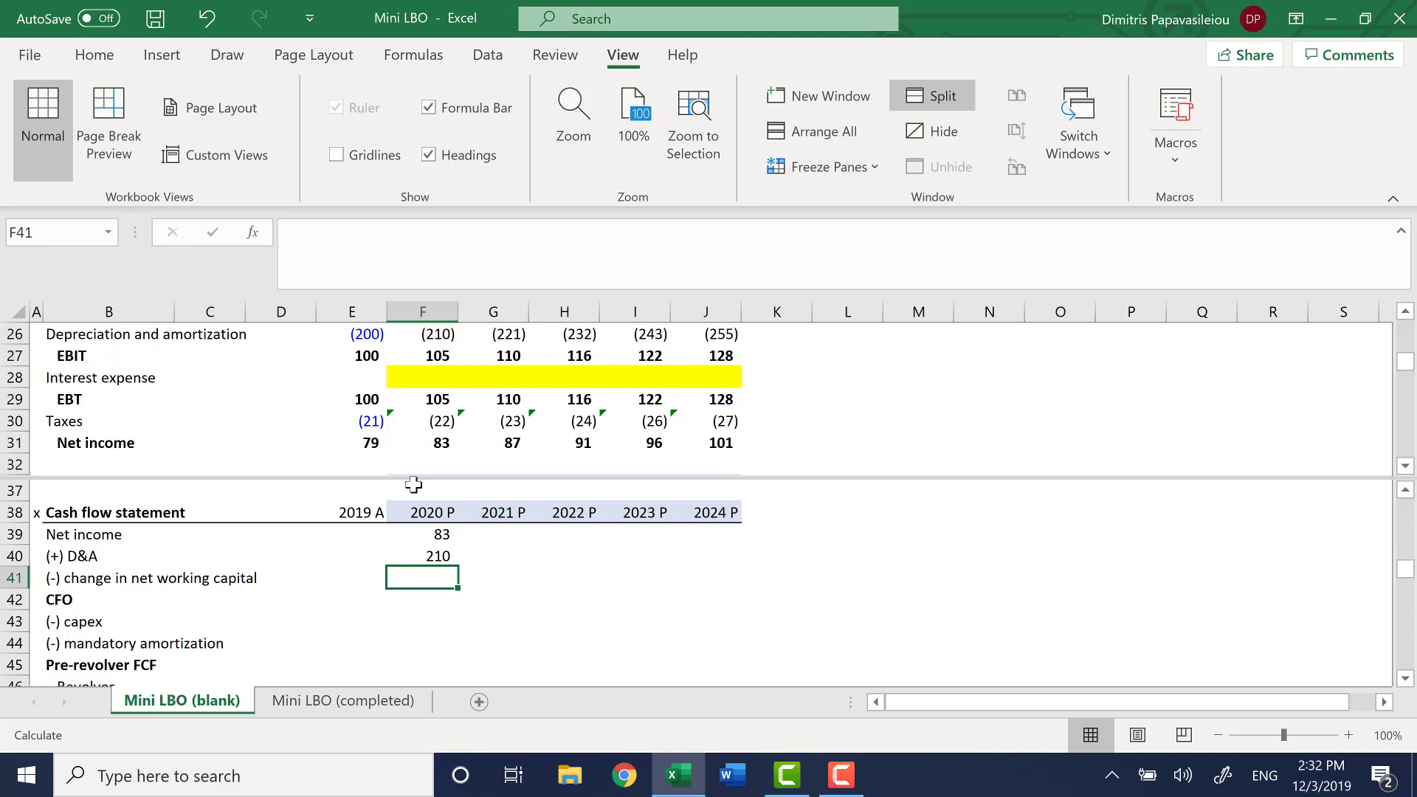
type("-")
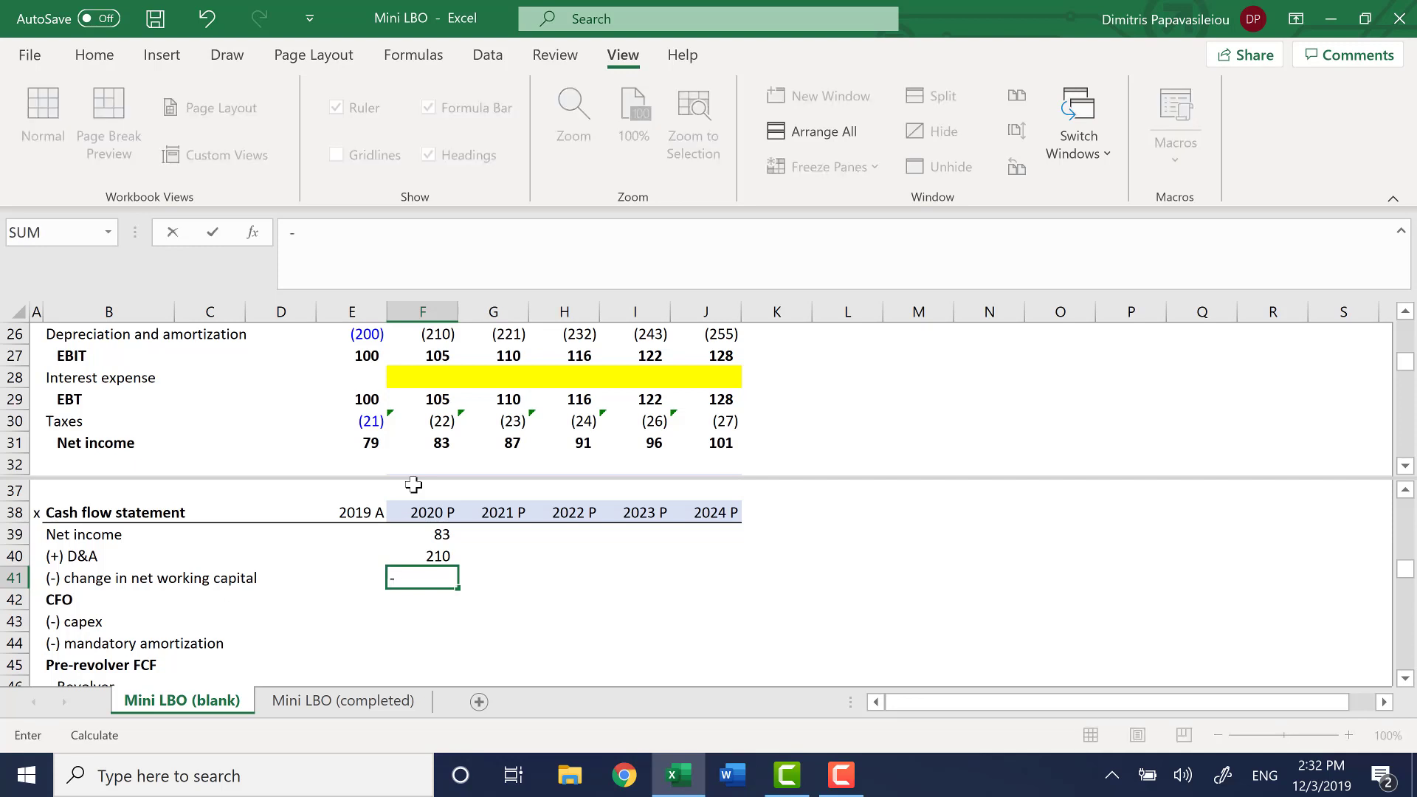
key("F5")
key("Escape")
key("Escape")
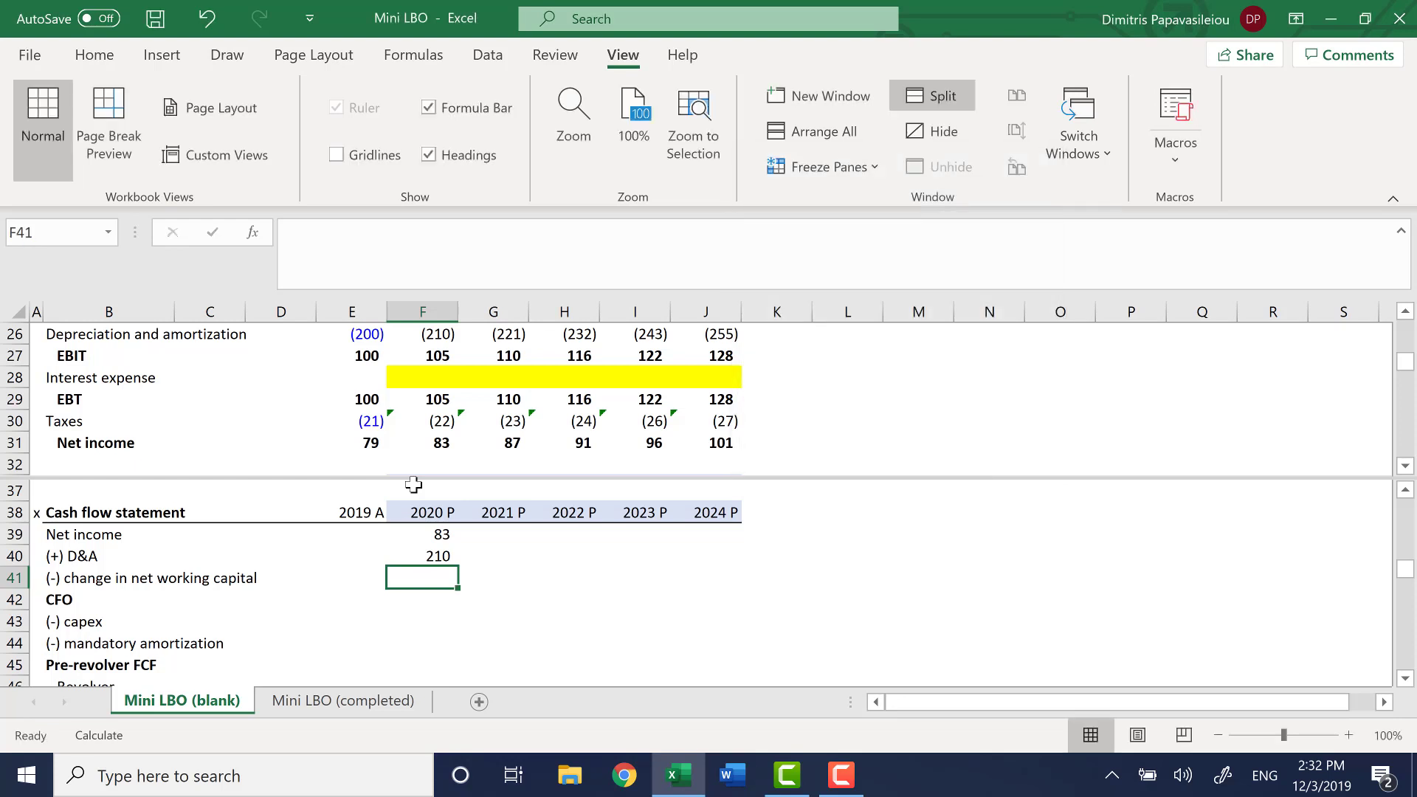
Begin the 2020 change in net working capital formula in F41 with the negative, absolute net working capital percentage, =-$J$19*
type("=-")
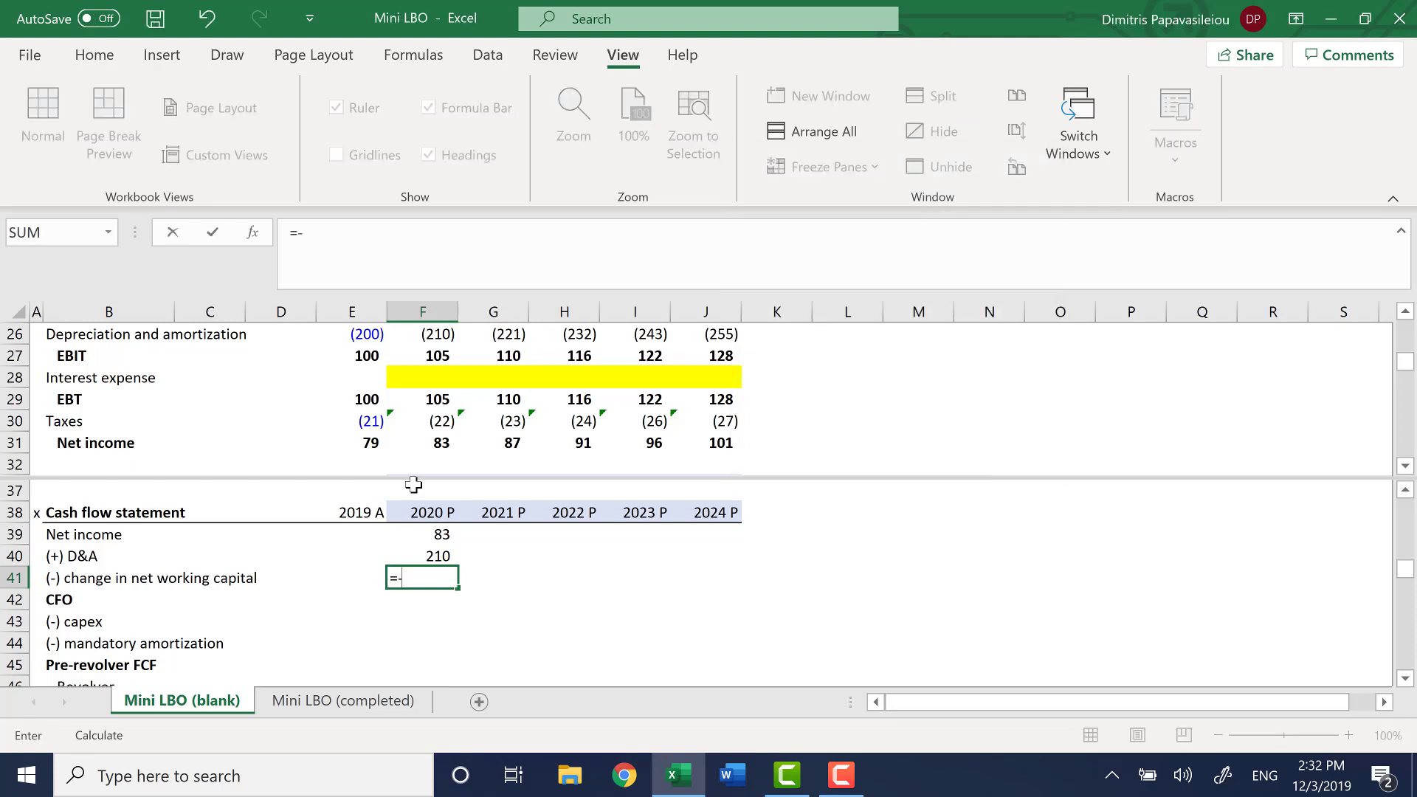
key("F6")
key("Down")
key("Right")
key("Right")
key("Right")
key("Right")
key("Right")
key("ctrl+Up")
key("ctrl+Up")
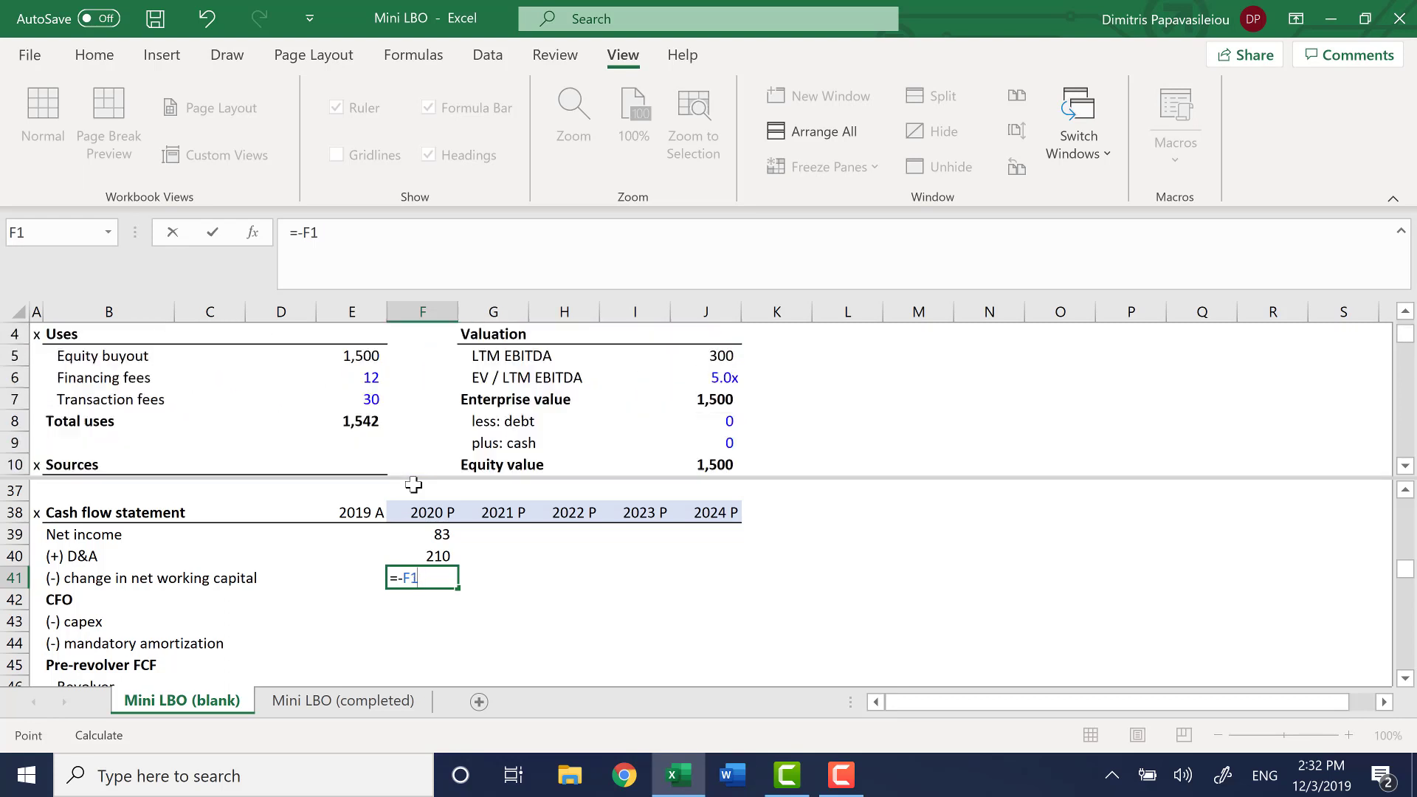
key("ctrl+Down")
key("Right")
key("Up")
key("Up")
key("Up")
key("Up")
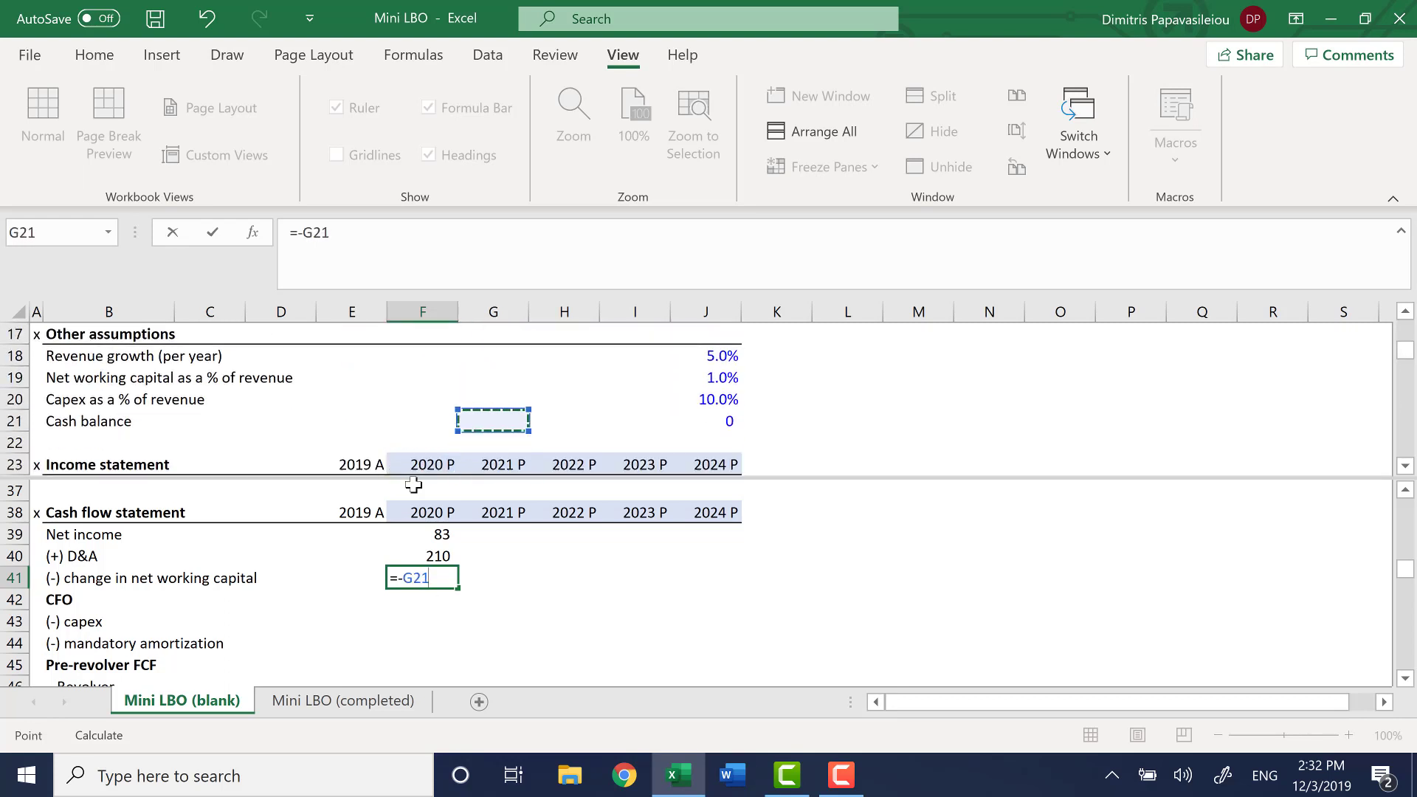
key("Right")
key("Right")
key("Right")
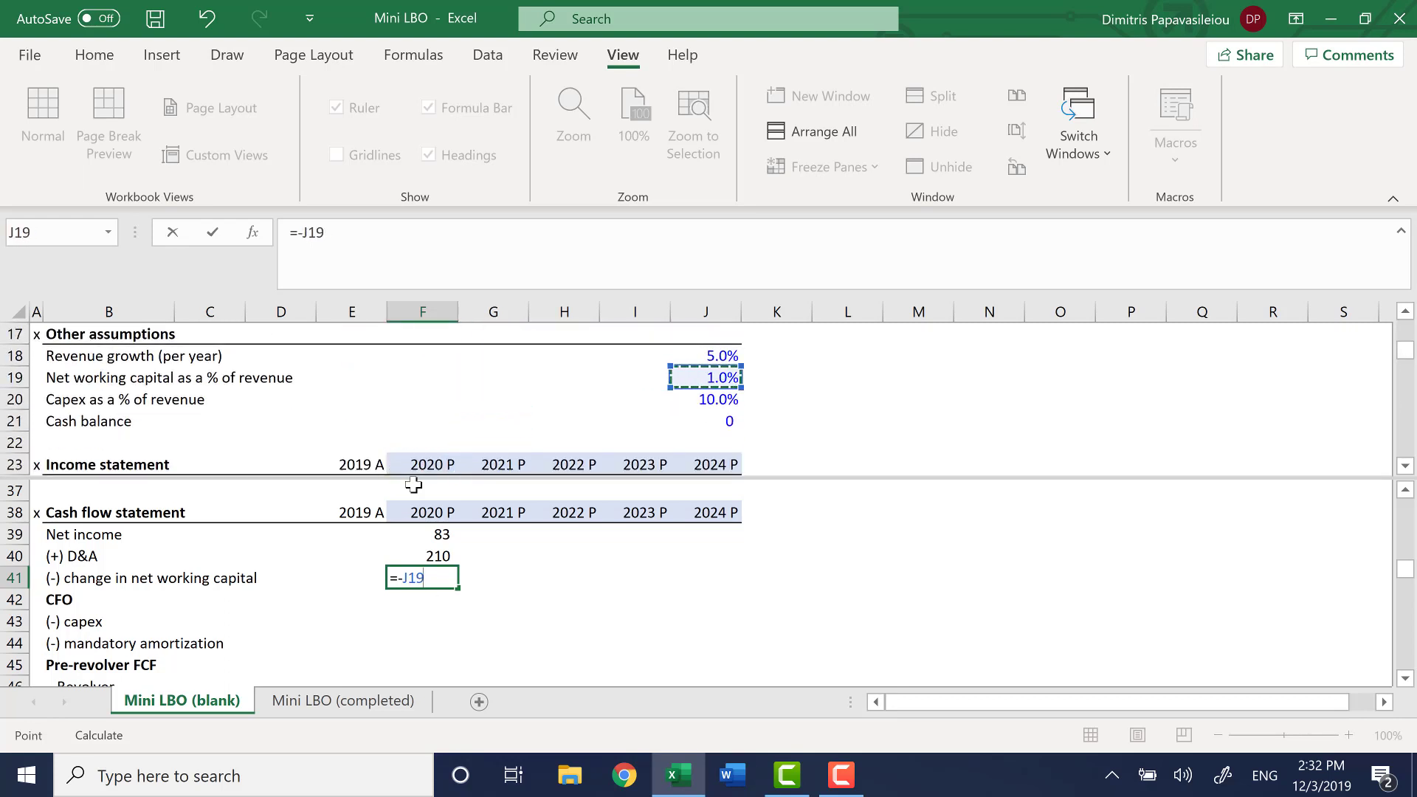
key("F4")
type("*")
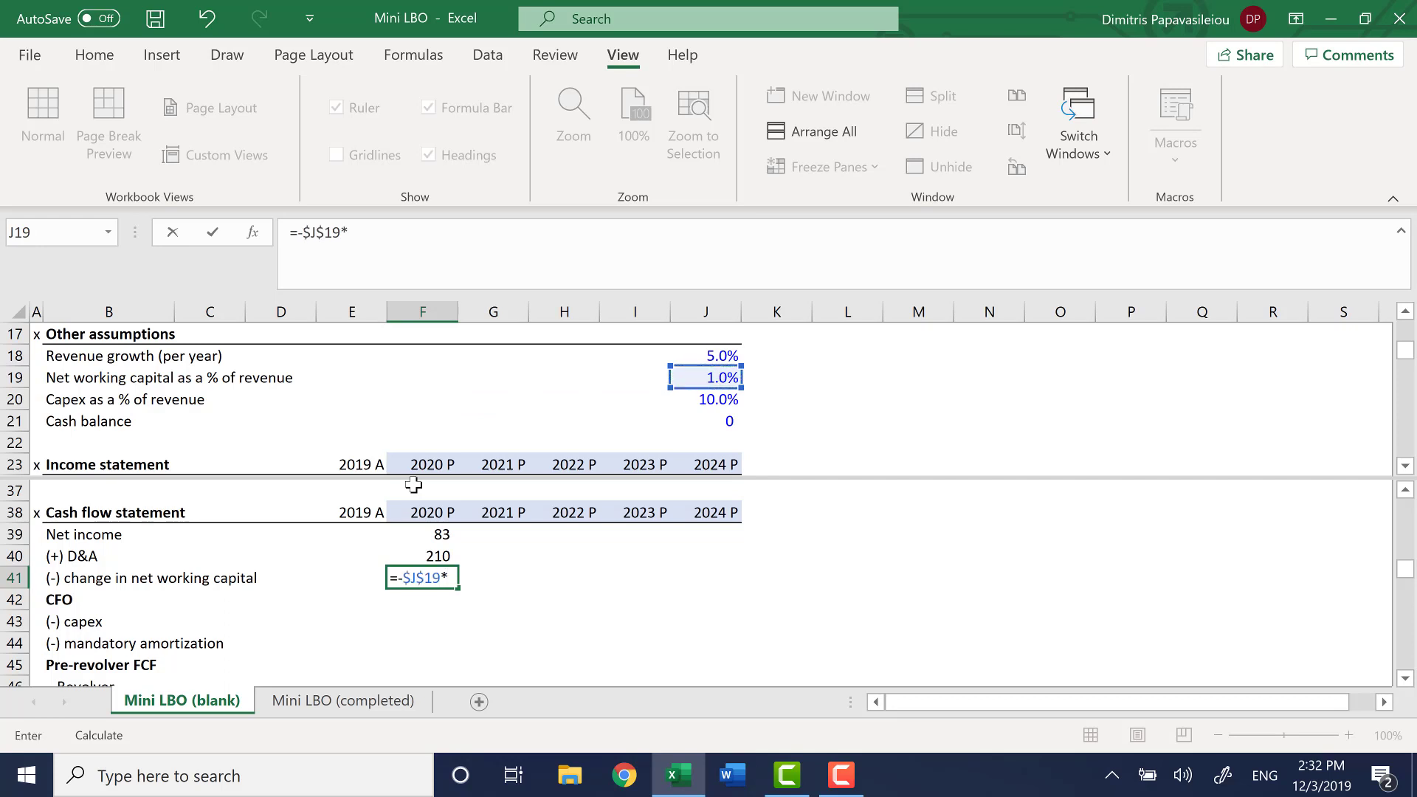
Complete the change in net working capital formula in F41 by multiplying by 2020 revenue, giving =-$J$19*F24
key("F6")
key("Down")
key("Right")
key("Right")
key("Right")
key("Right")
key("Down")
key("Down")
key("Down")
key("Right")
key("Down")
key("Down")
key("Down")
key("Down")
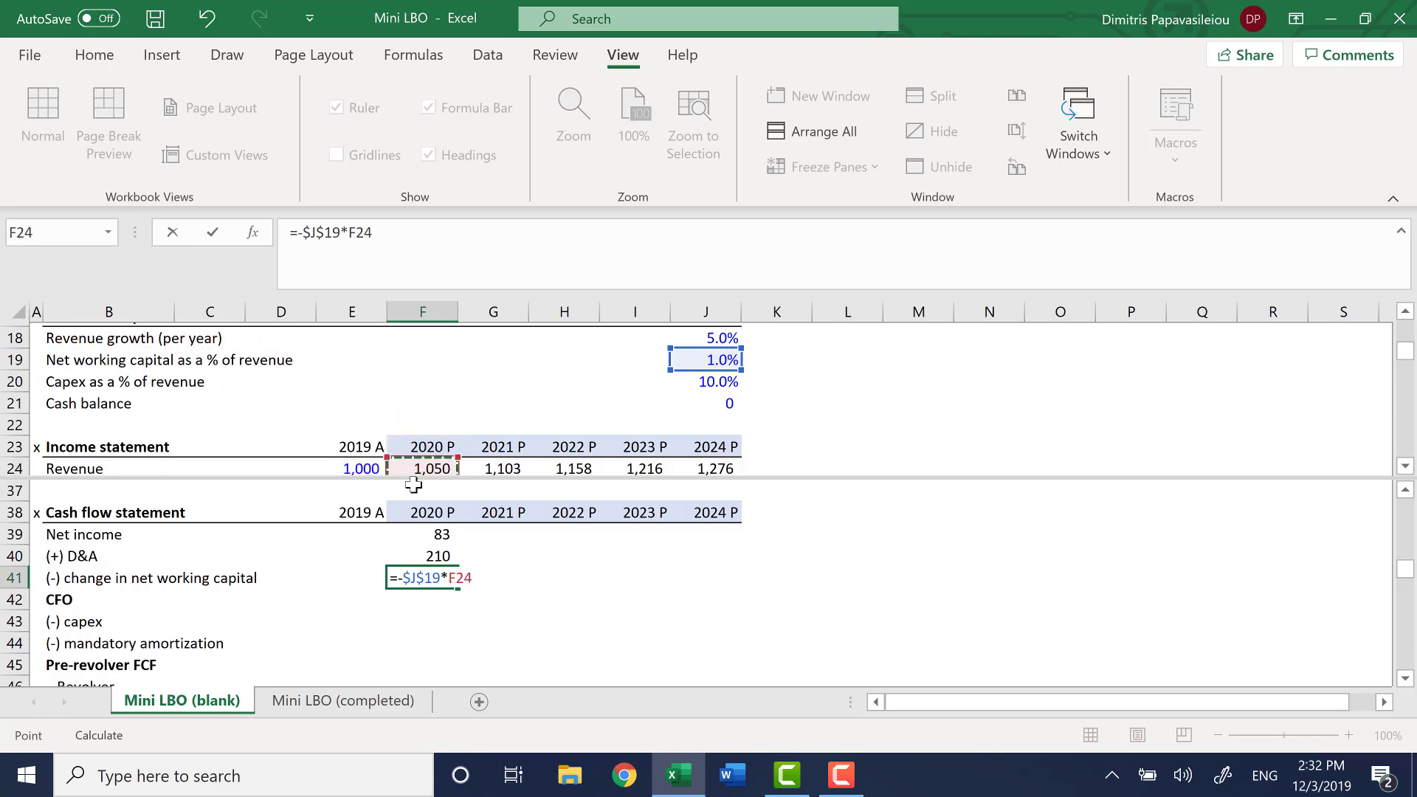
key("Down")
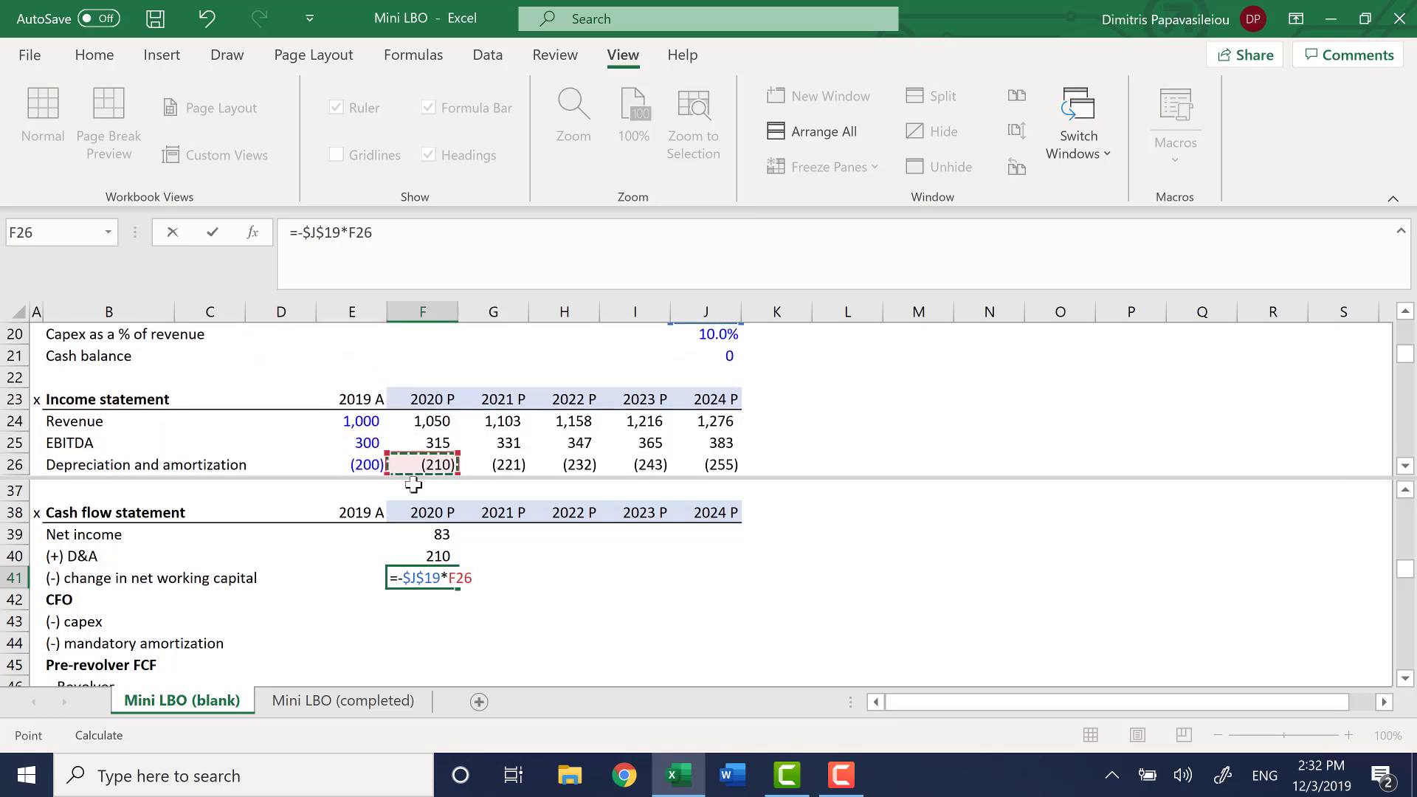
key("Up")
key("Up")
key("Return")
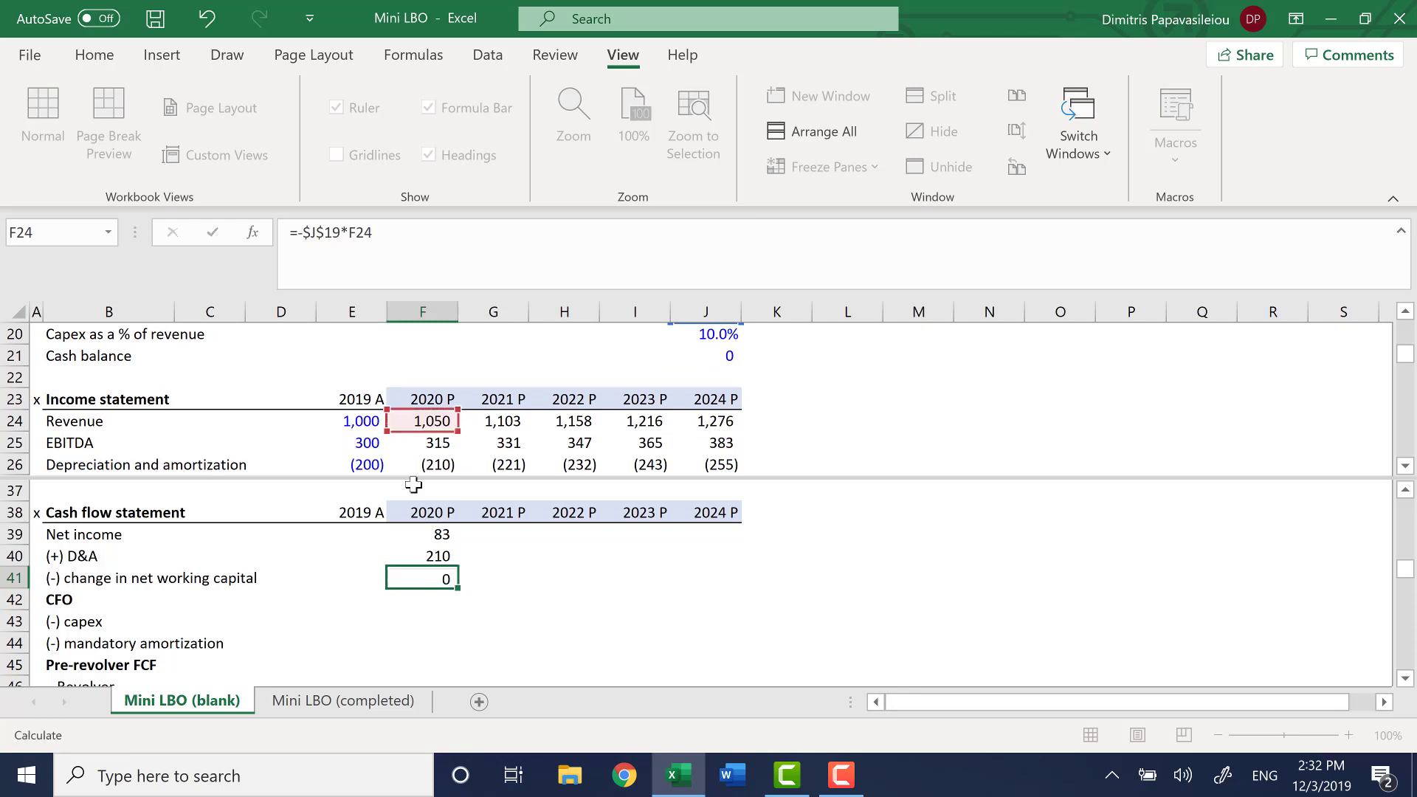
key("Up")
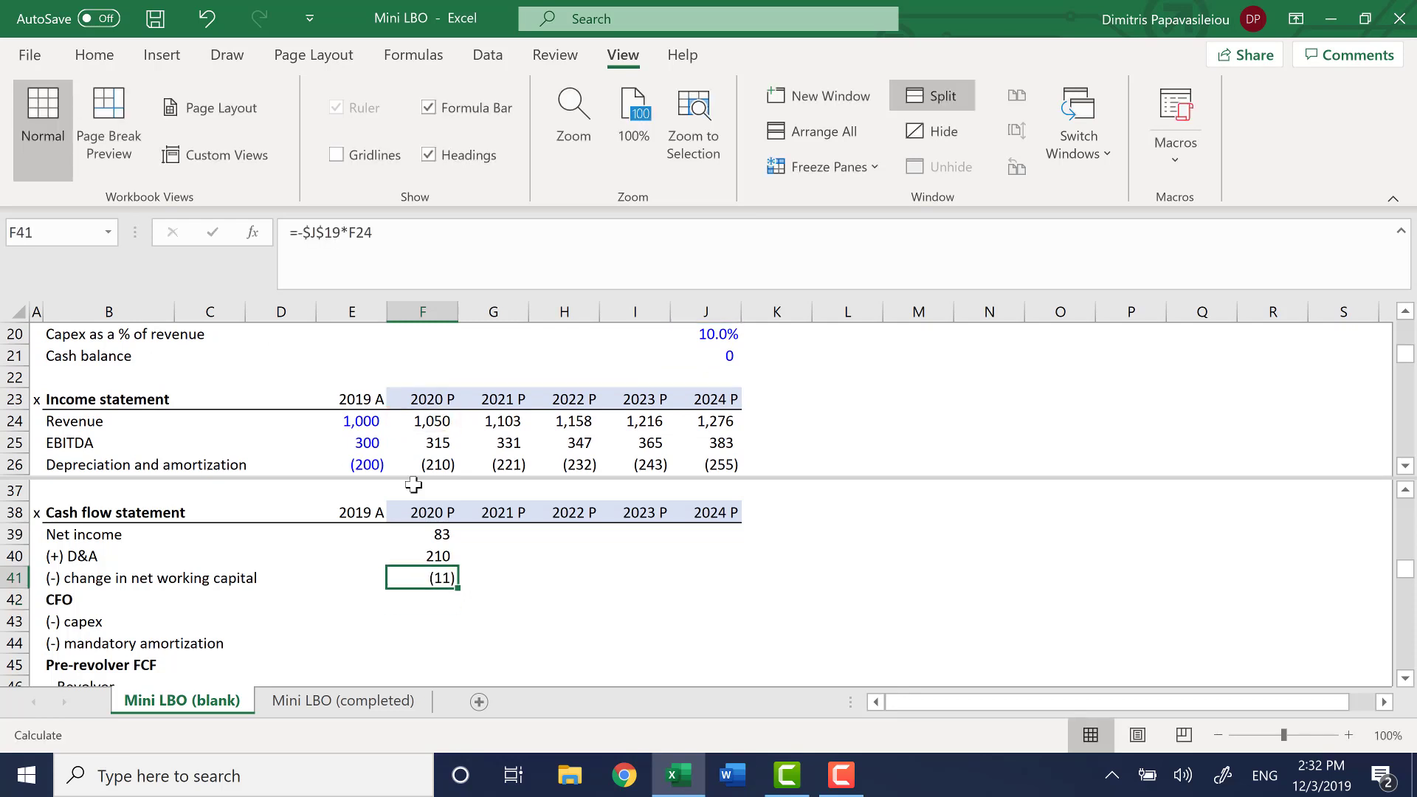
Calculate 2020 CFO in F42 as the sum of net income, D&A and change in net working capital, =SUM(F39:F41)
key("Down")
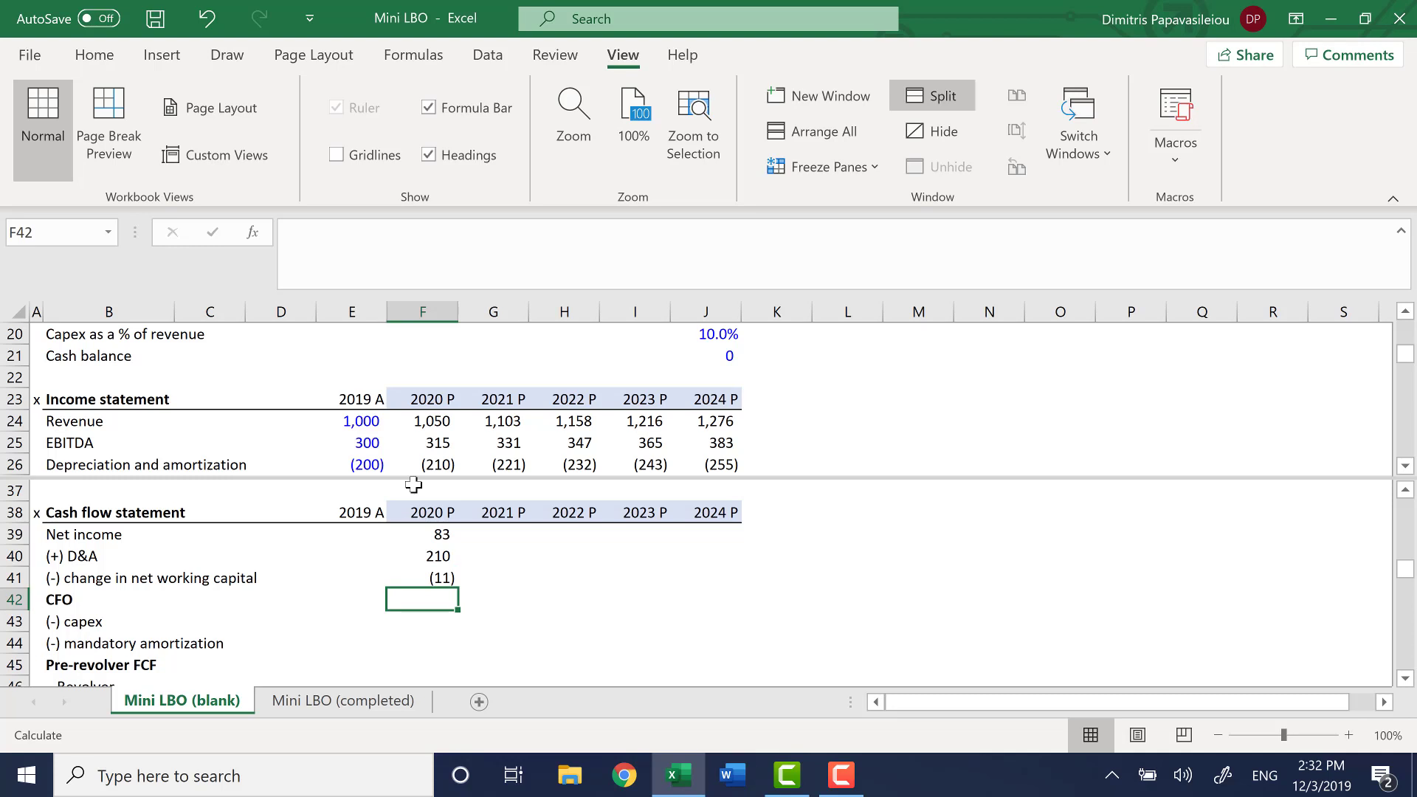
type("=s")
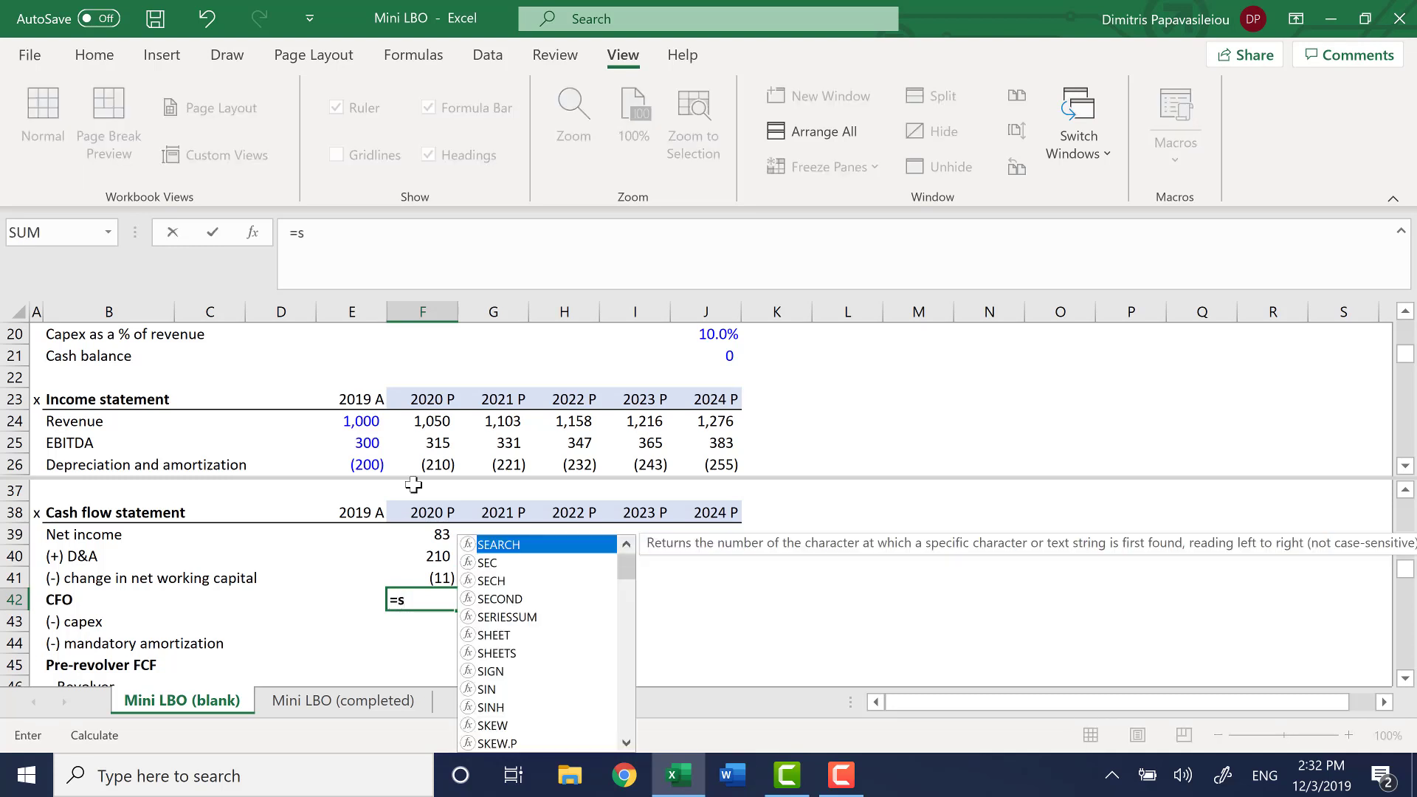
type("u")
key("Tab")
key("Up")
key("Up")
key("Up")
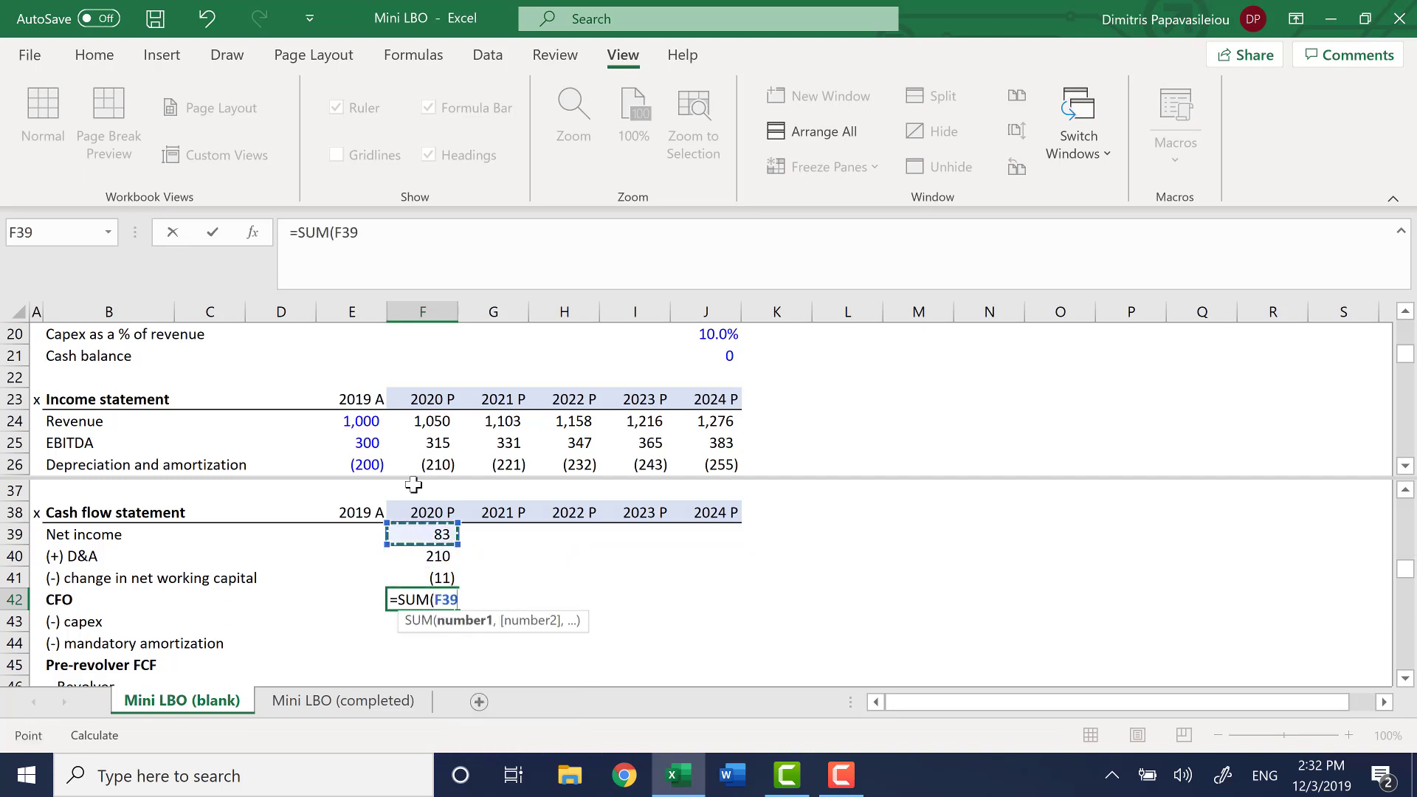
key("shift+Down")
key("shift+Down")
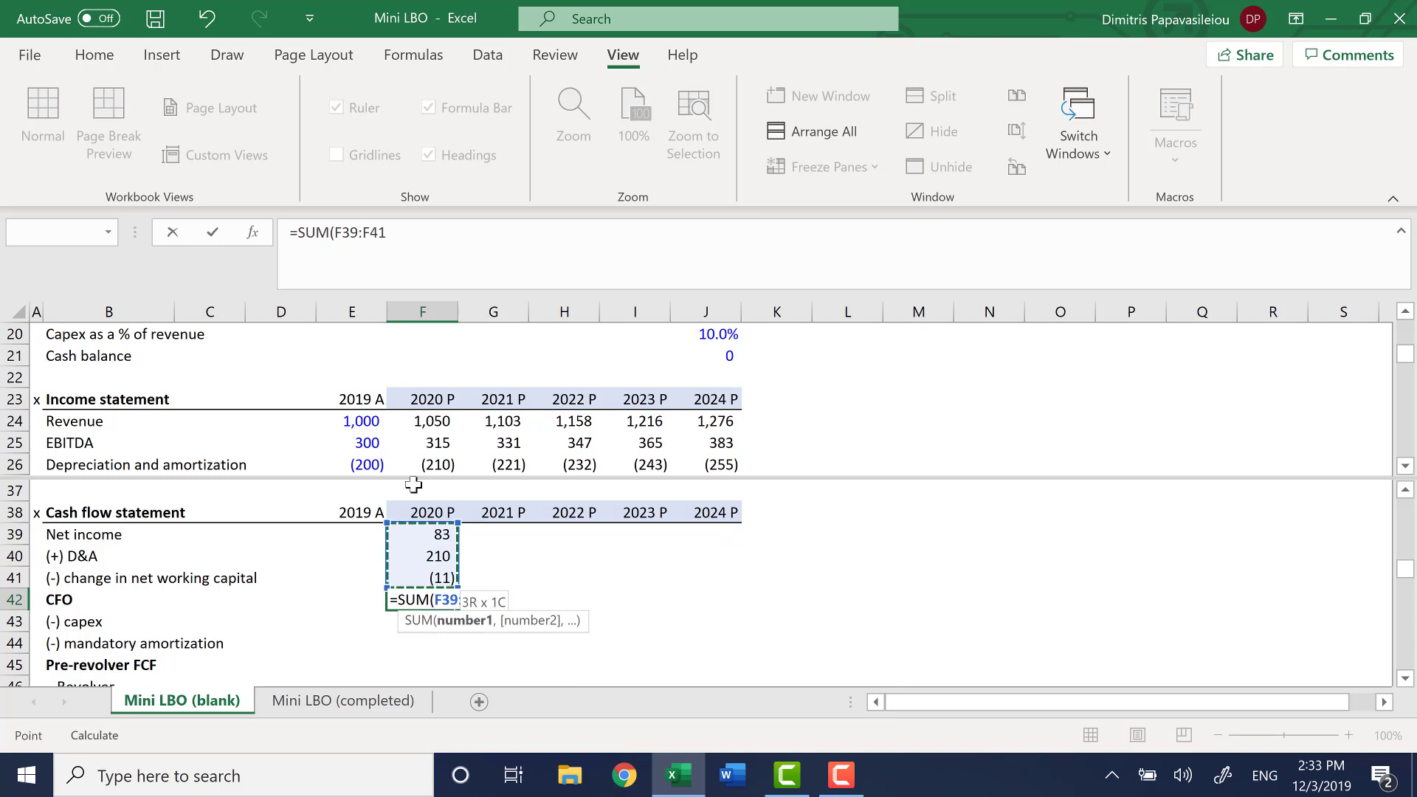
key("Return")
Begin the 2020 capex formula in F43 with the negative, absolute capex percentage of revenue, =-$J$20*
key("Down")
key("Down")
key("Down")
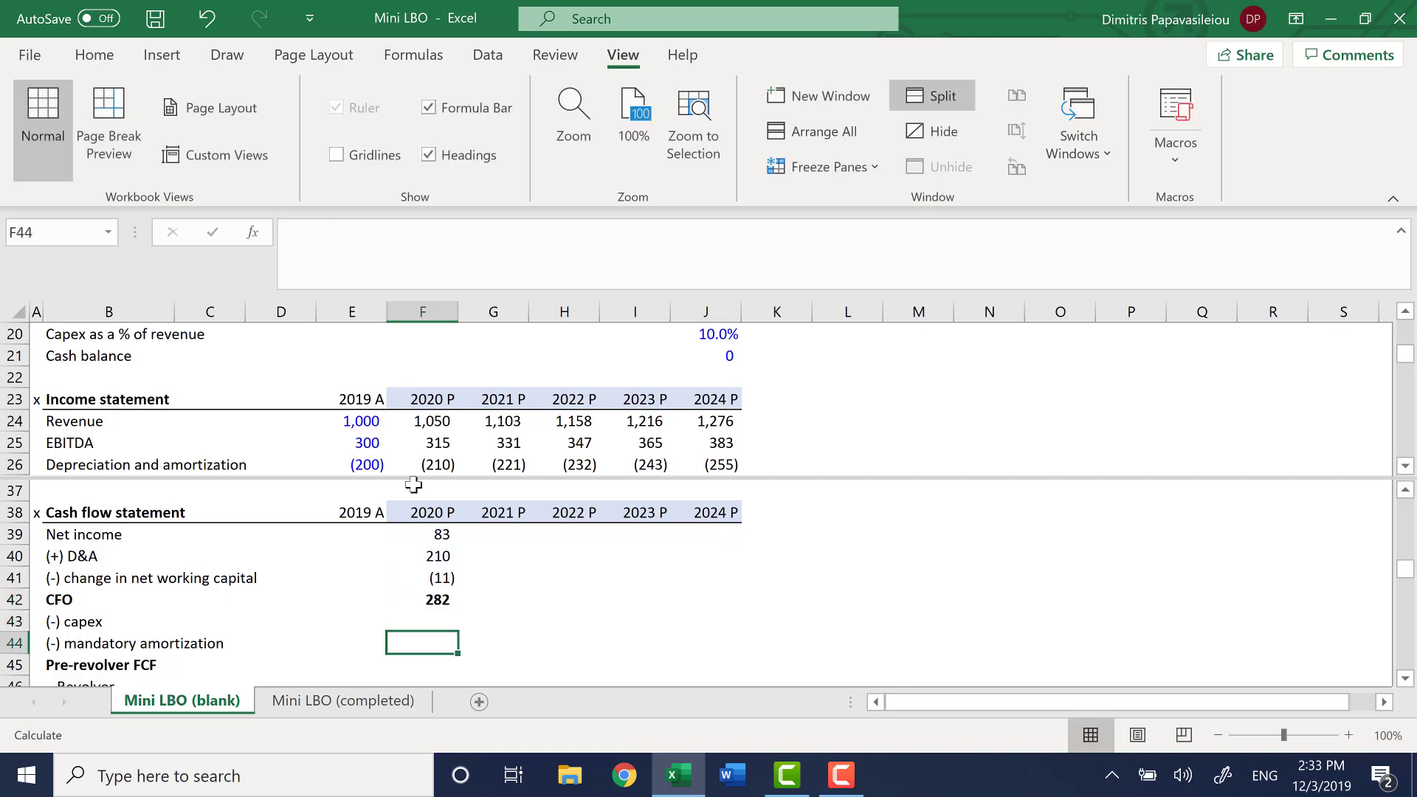
key("Up")
key("Up")
key("Up")
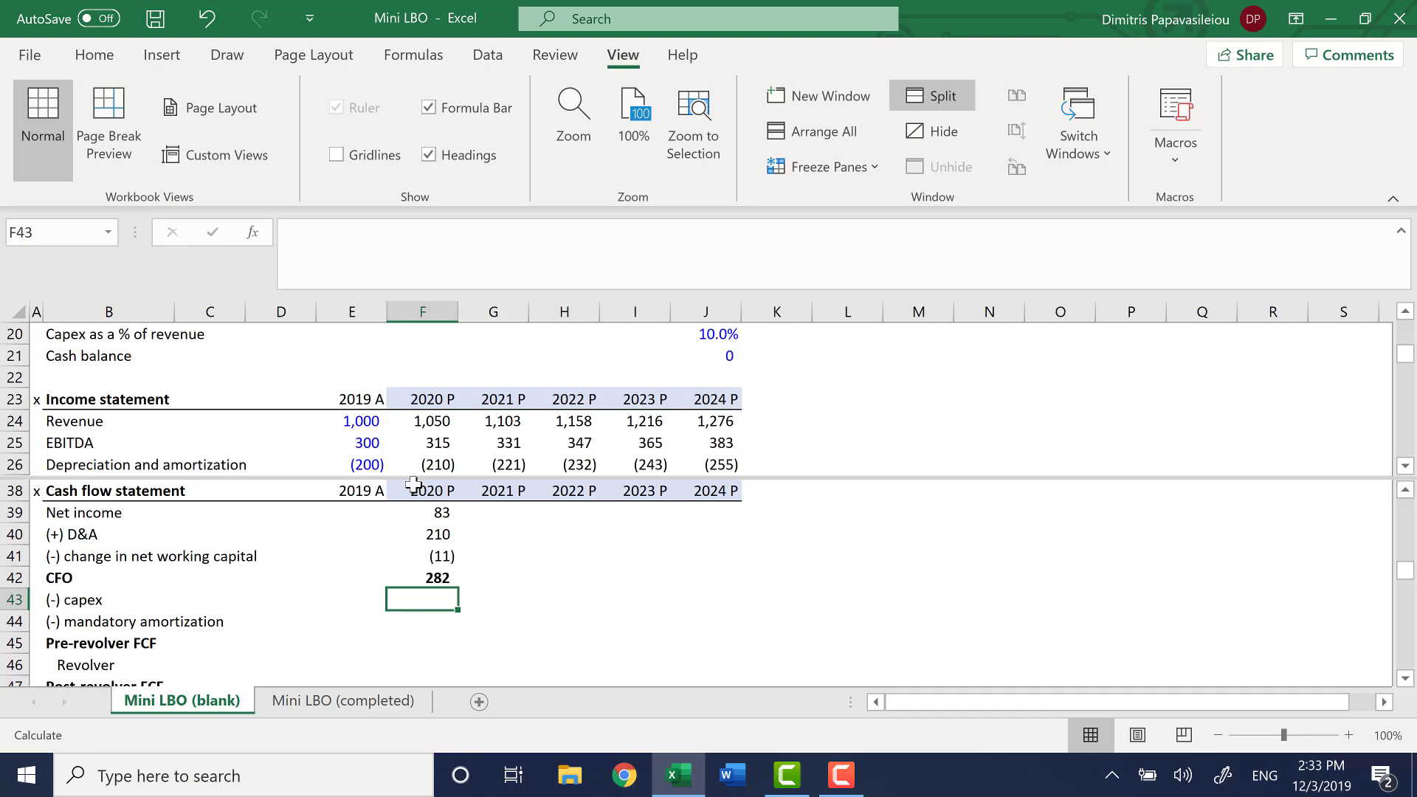
type("=-")
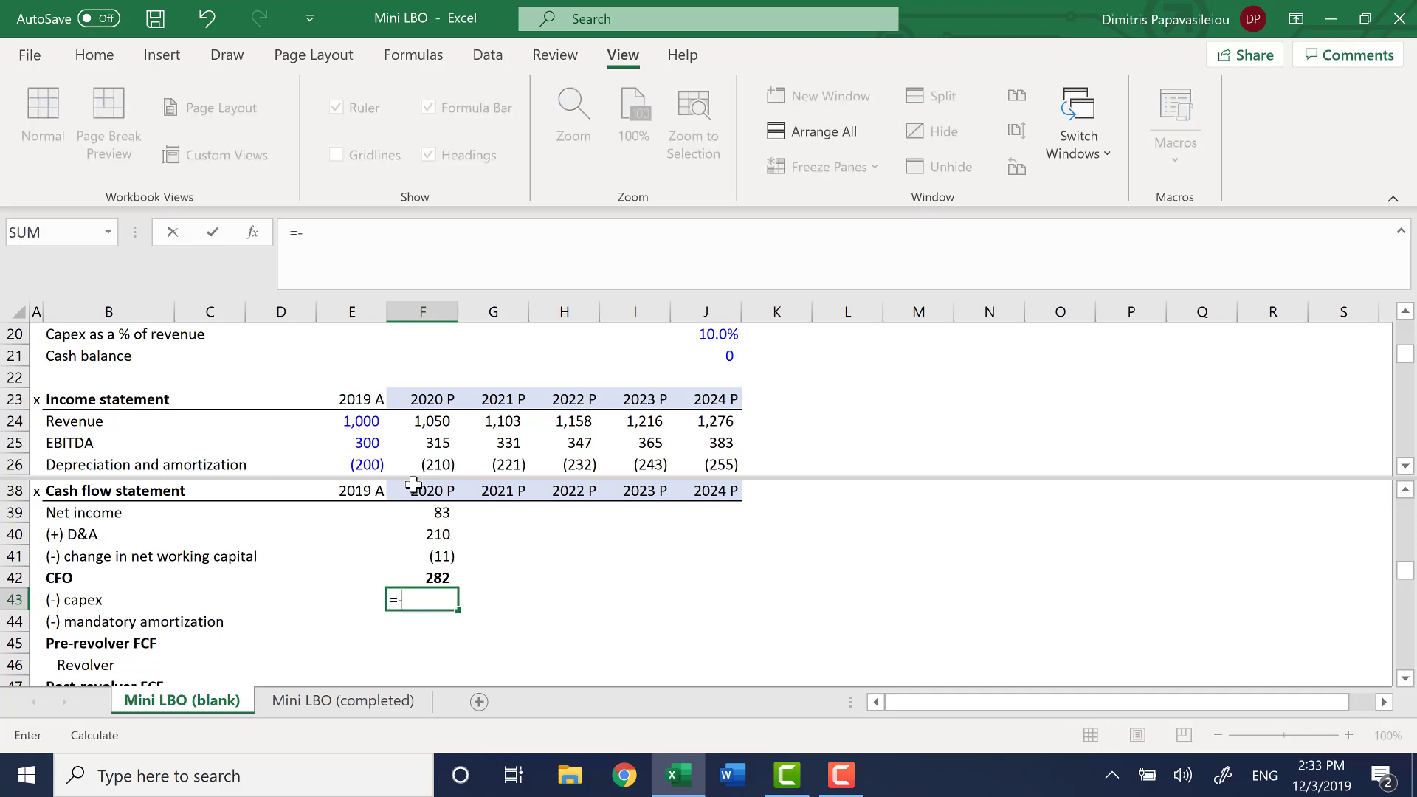
key("F6")
key("Right")
key("Right")
key("Down")
key("Down")
key("Right")
key("Right")
key("Down")
key("Down")
key("Down")
key("Down")
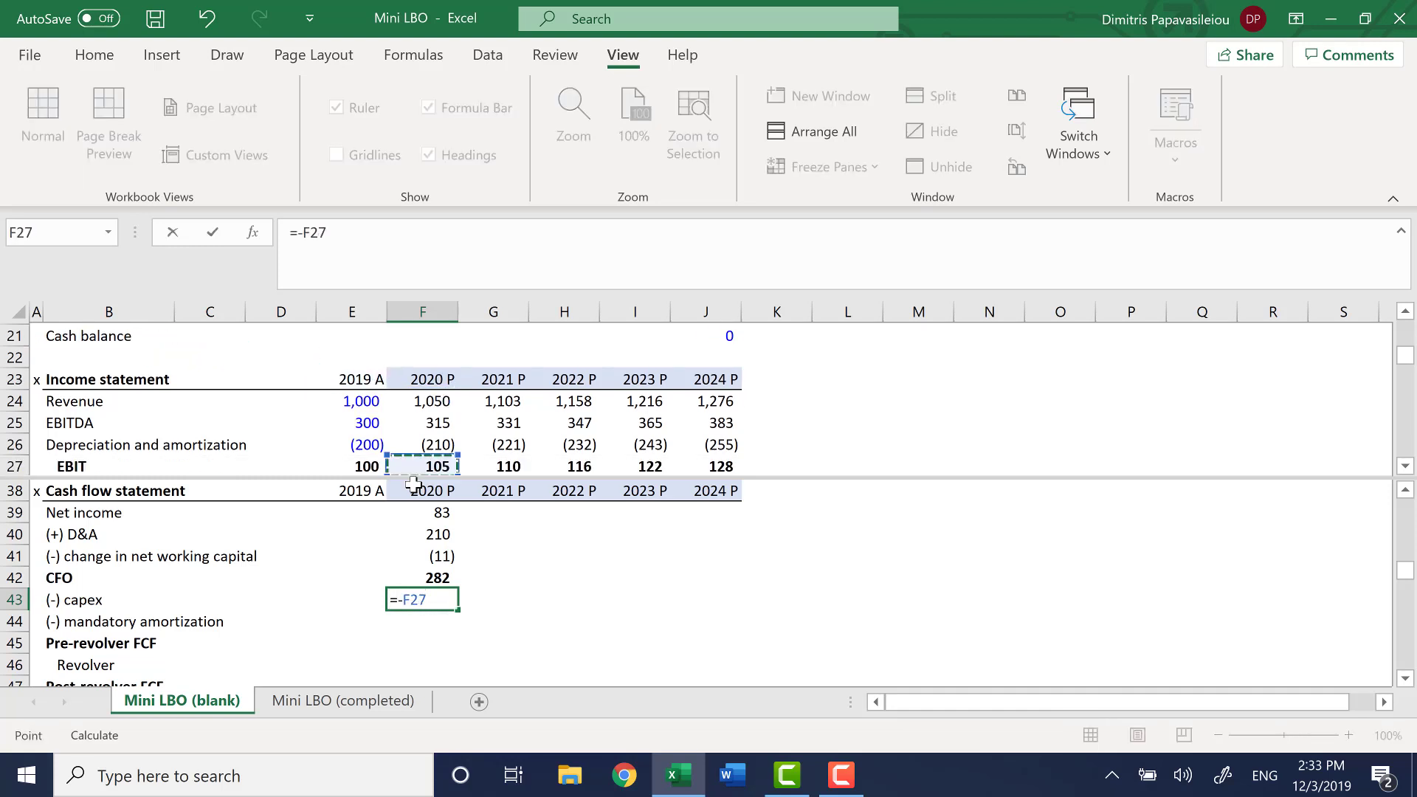
key("Down")
key("Down")
key("Down")
key("Down")
key("Down")
key("Down")
key("Down")
key("Down")
key("Down")
key("Down")
key("Down")
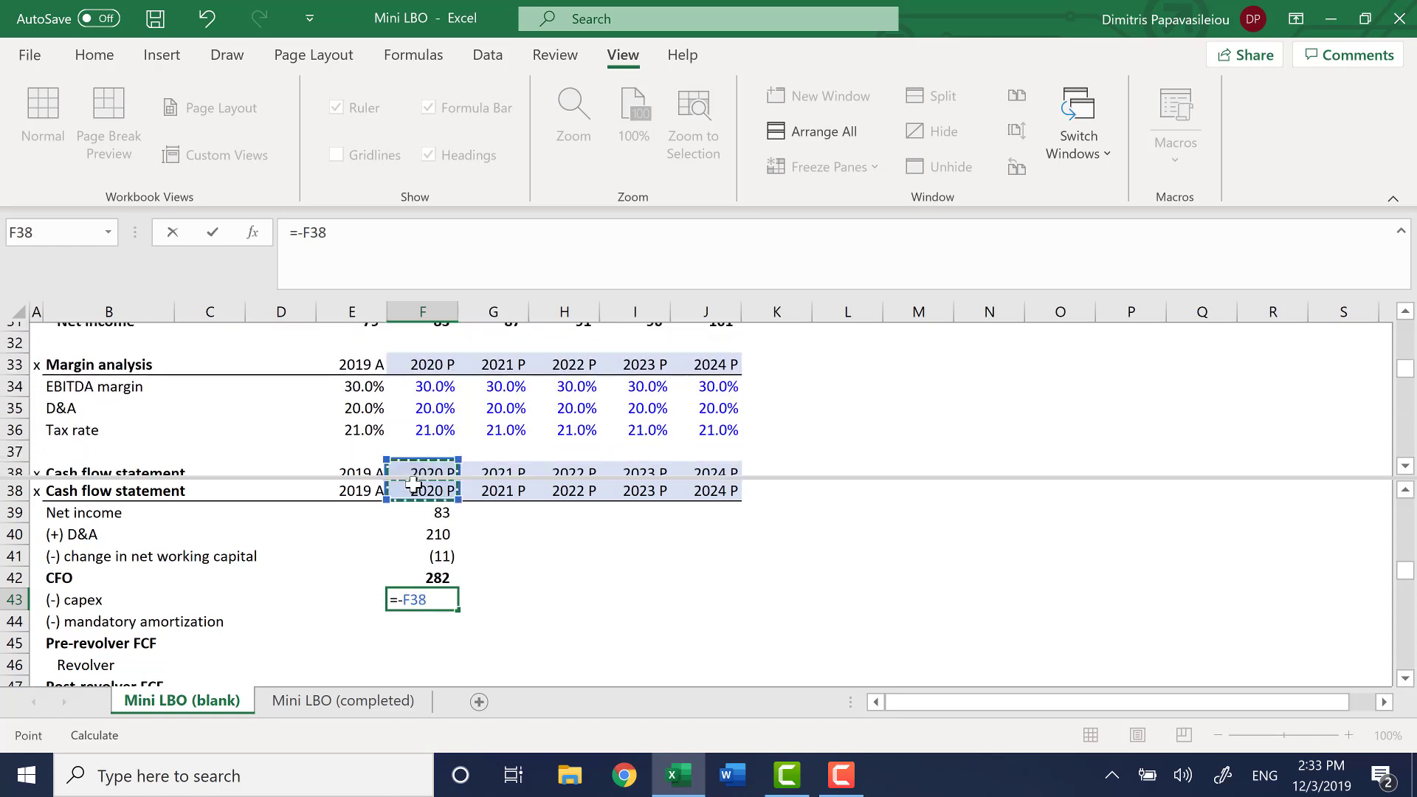
key("Down")
key("Down")
key("Down")
key("Down")
key("ctrl+Down")
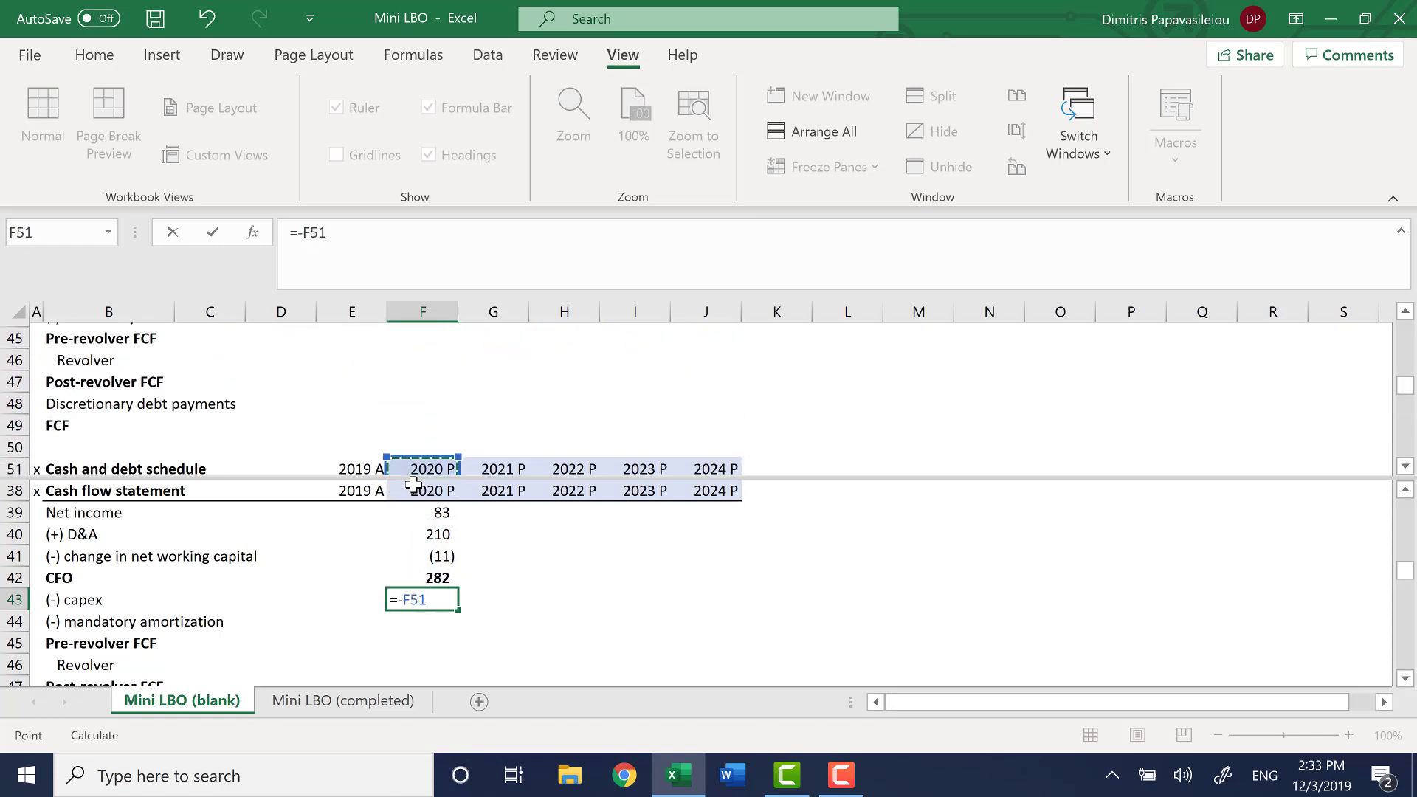
key("ctrl+Up")
key("ctrl+Up")
key("ctrl+Up")
key("ctrl+Up")
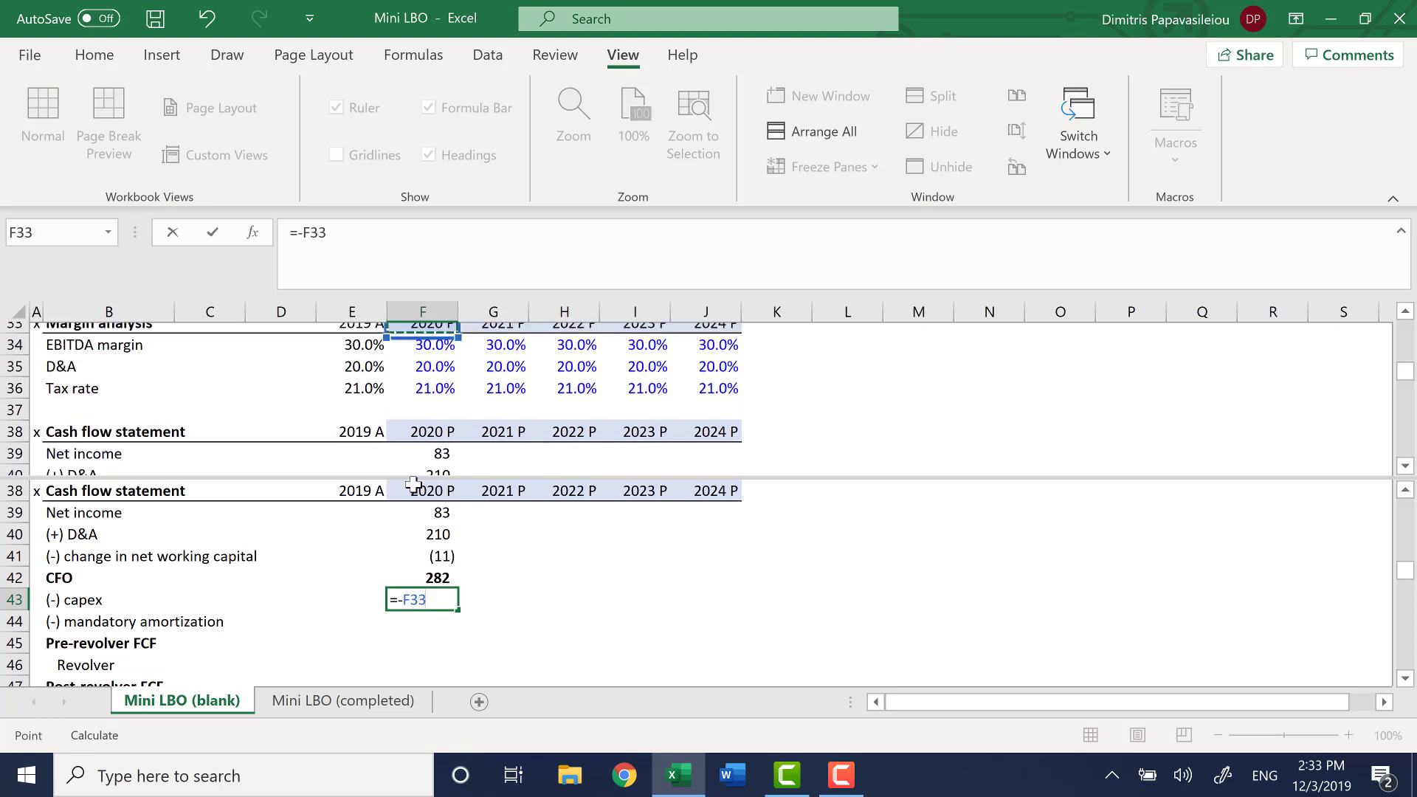
key("Up")
key("Up")
key("Up")
key("Up")
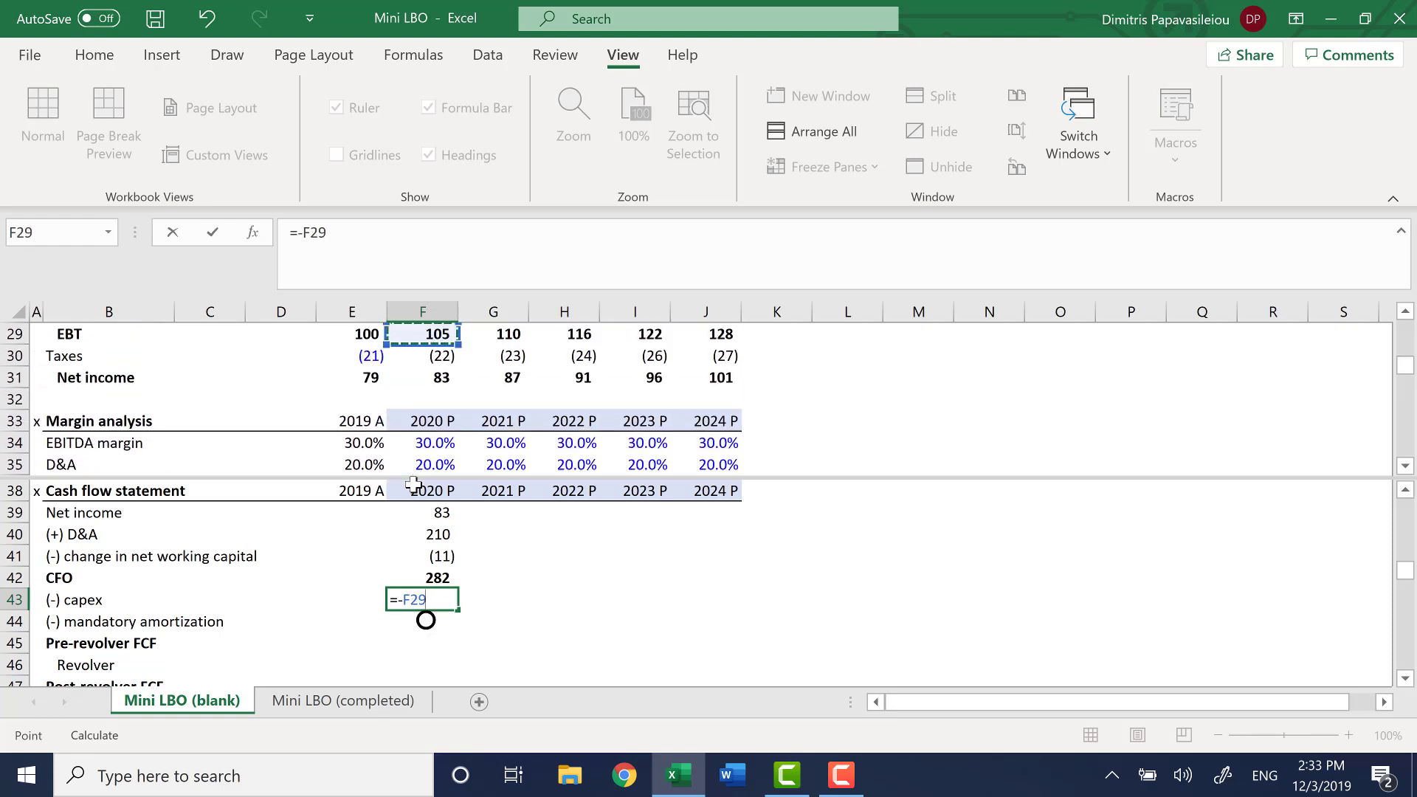
key("Down")
key("Down")
key("Up")
key("Up")
key("Up")
key("Up")
key("Up")
key("Up")
key("Up")
key("Up")
key("Up")
key("Up")
key("Up")
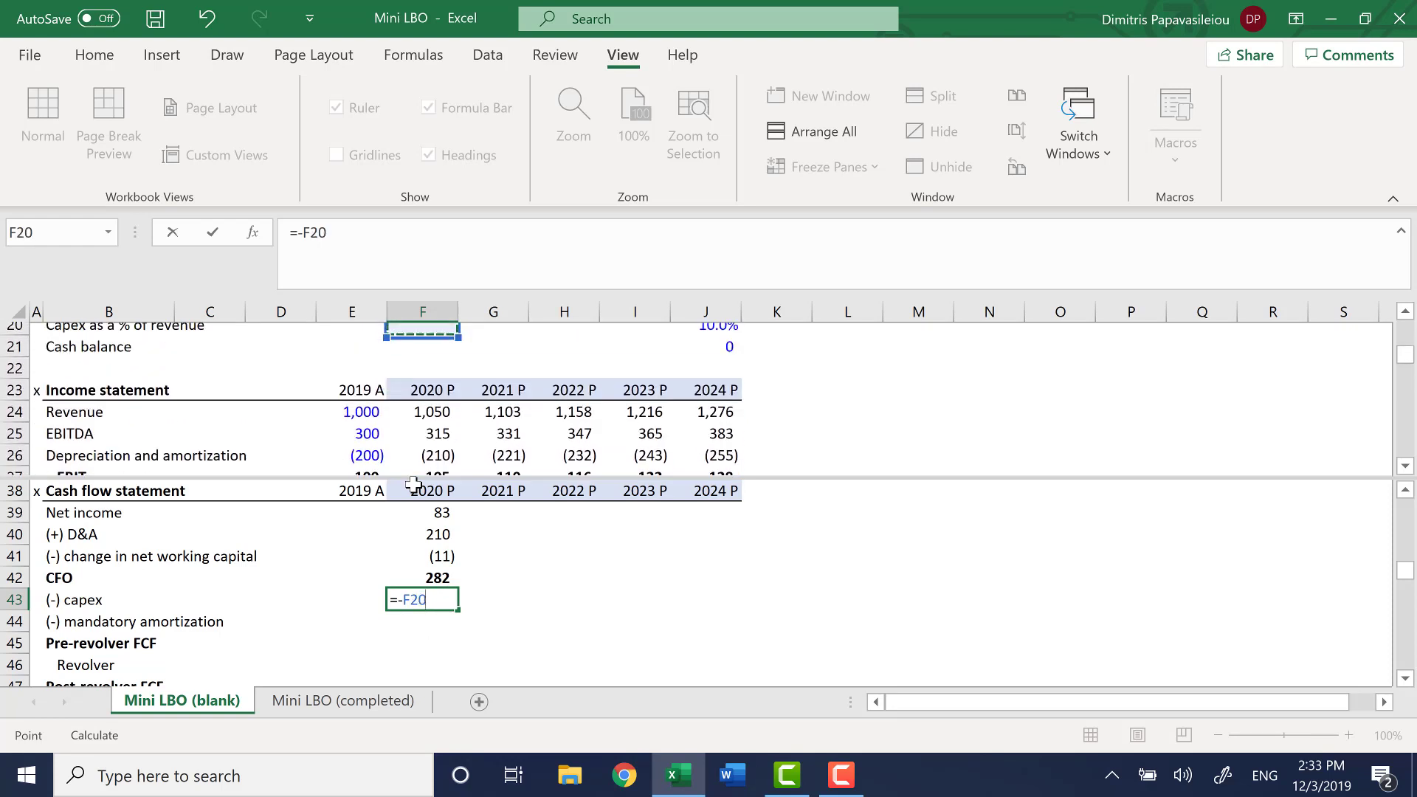
key("Up")
key("Up")
key("Up")
key("Up")
key("Down")
key("Down")
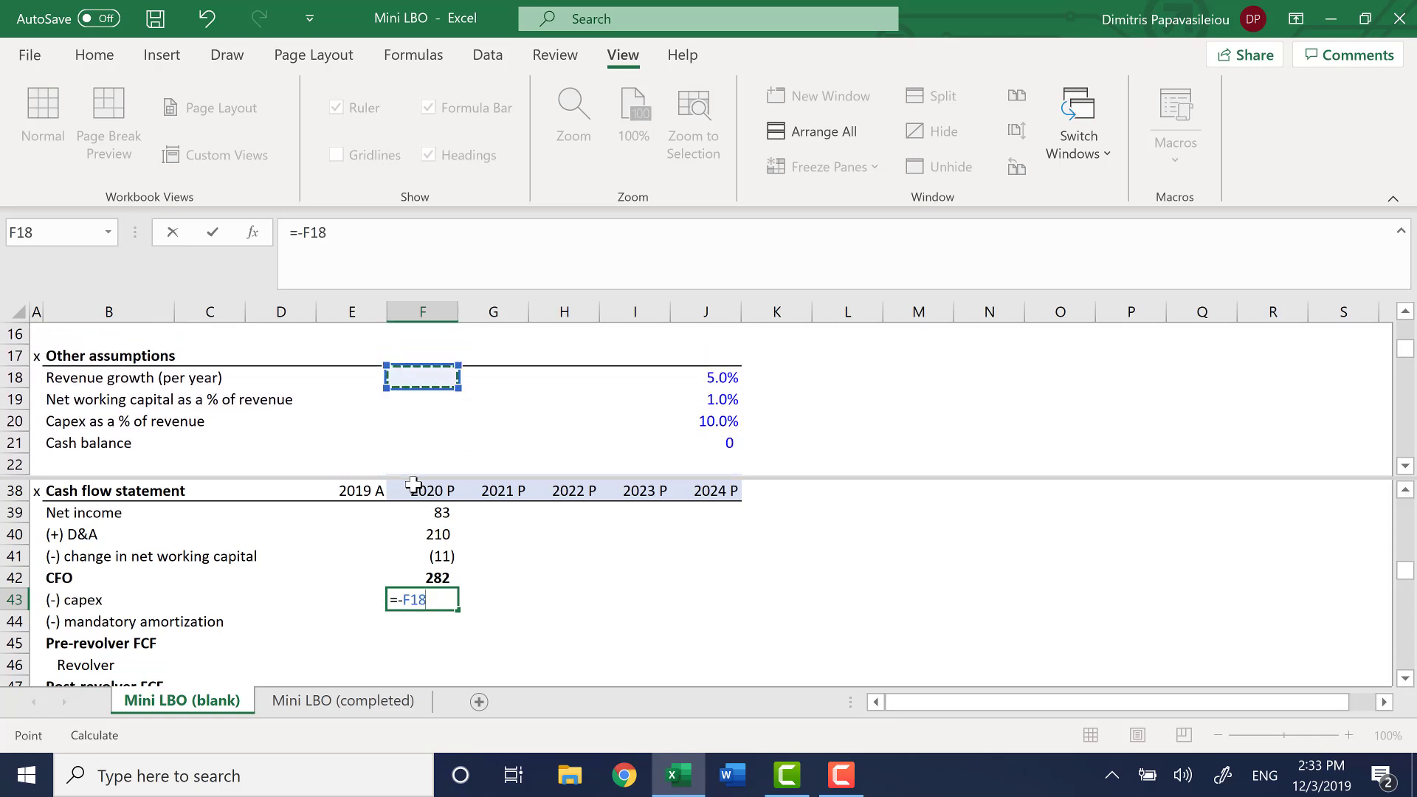
key("ctrl+Right")
key("Down")
key("Down")
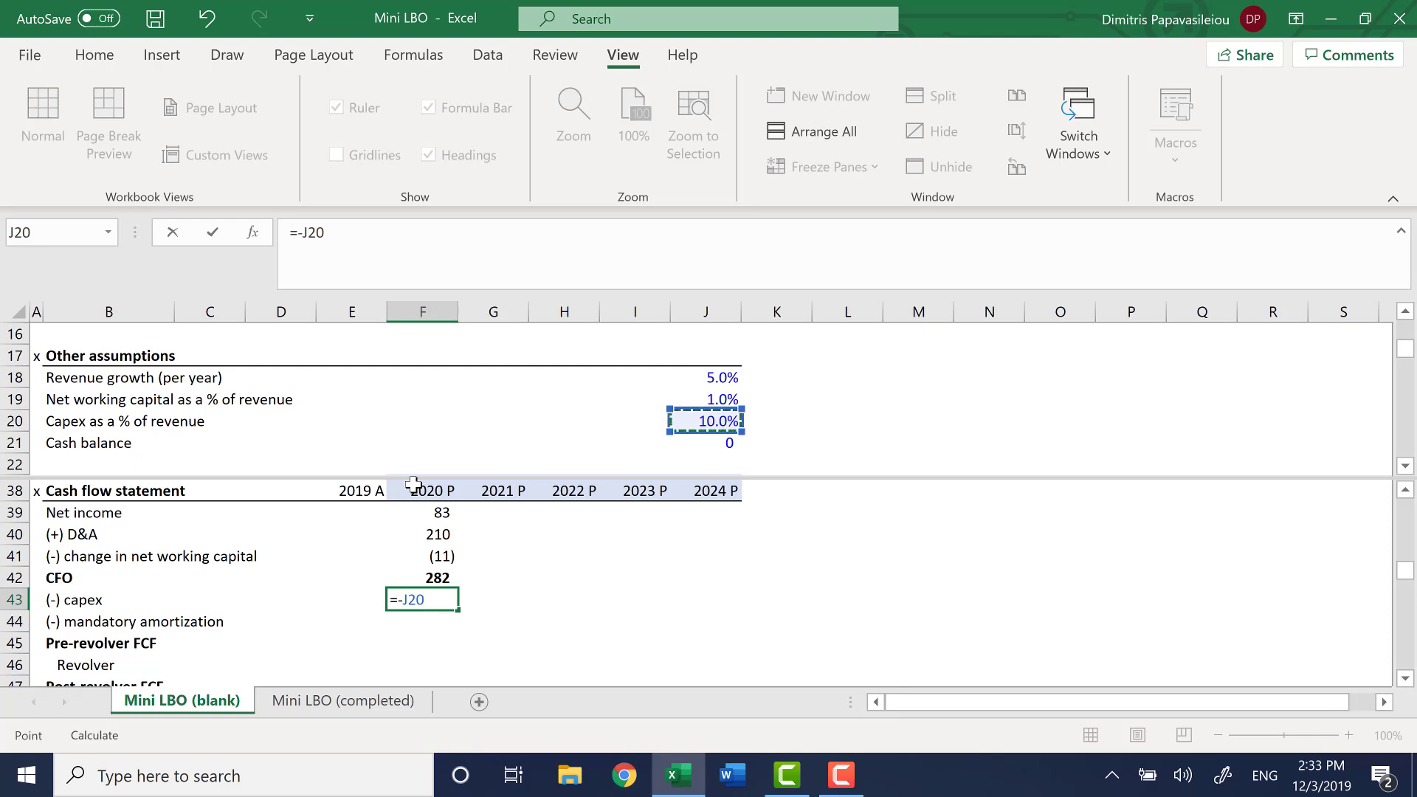
key("F4")
type("*")
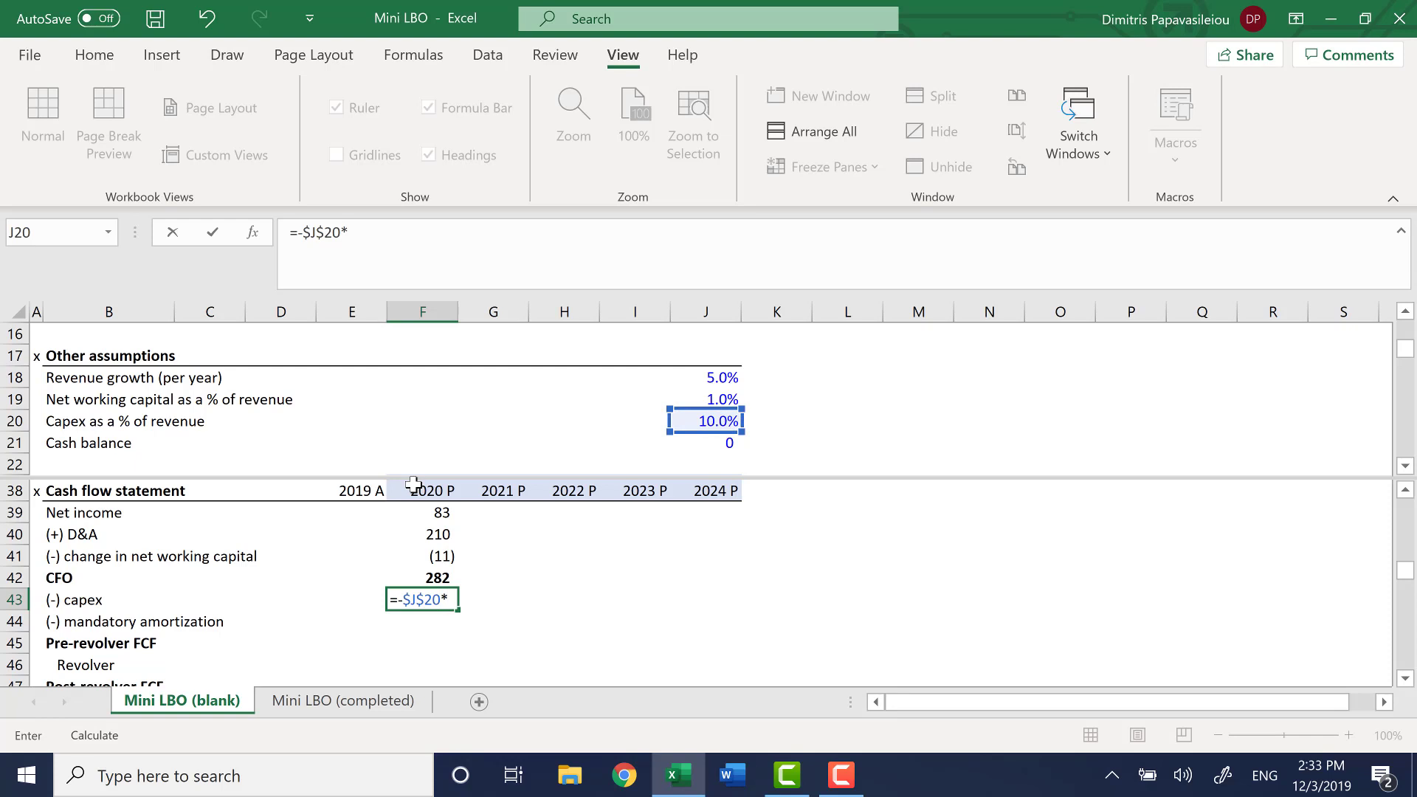
Complete the 2020 capex formula in F43 by multiplying by 2020 revenue, giving =-$J$20*F24
key("Down")
key("Down")
key("Right")
key("Right")
key("Right")
key("Right")
key("Right")
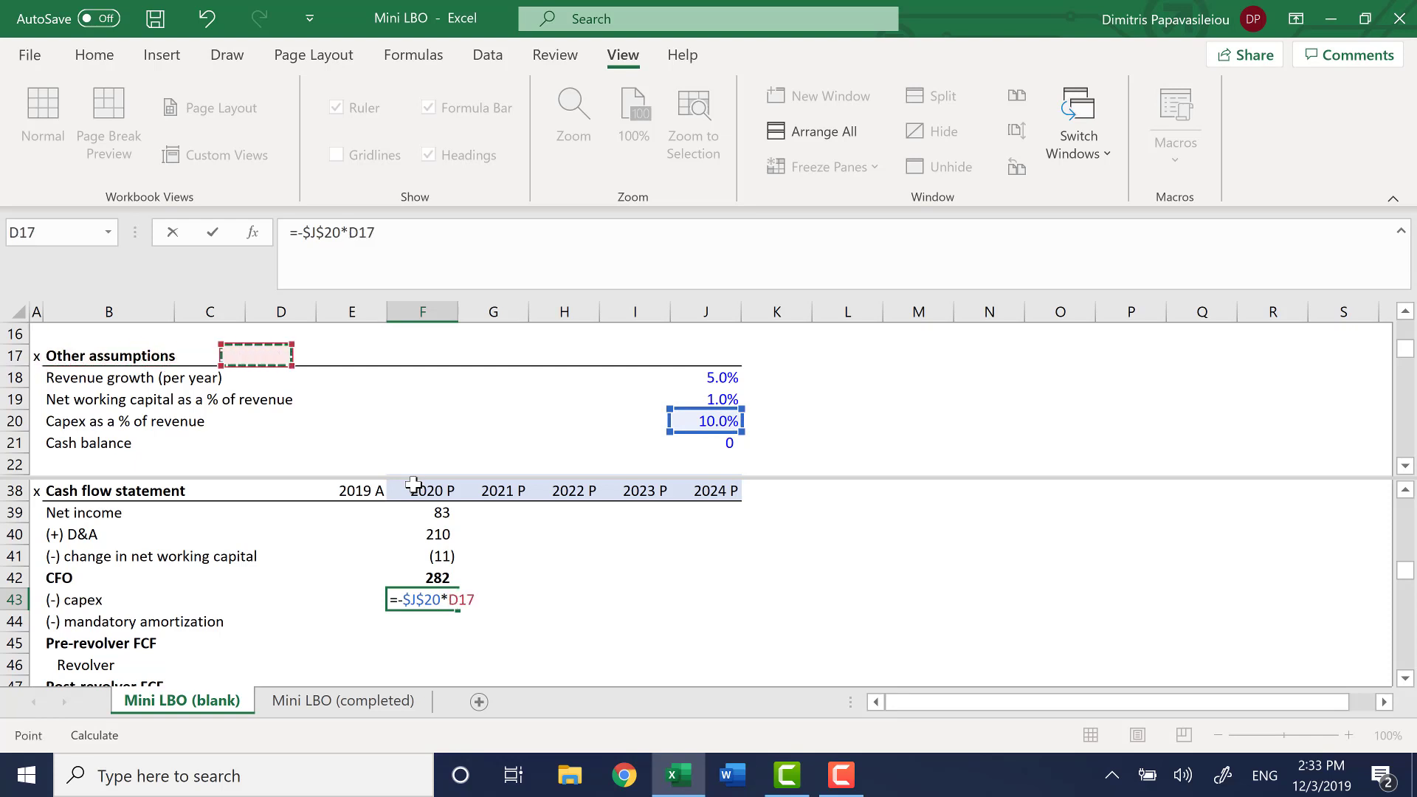
key("Down")
key("Down")
key("Down")
key("Down")
key("Down")
key("Down")
key("Down")
key("Down")
key("Down")
key("Down")
key("Down")
key("Down")
key("Up")
key("Up")
key("Up")
key("Up")
key("Up")
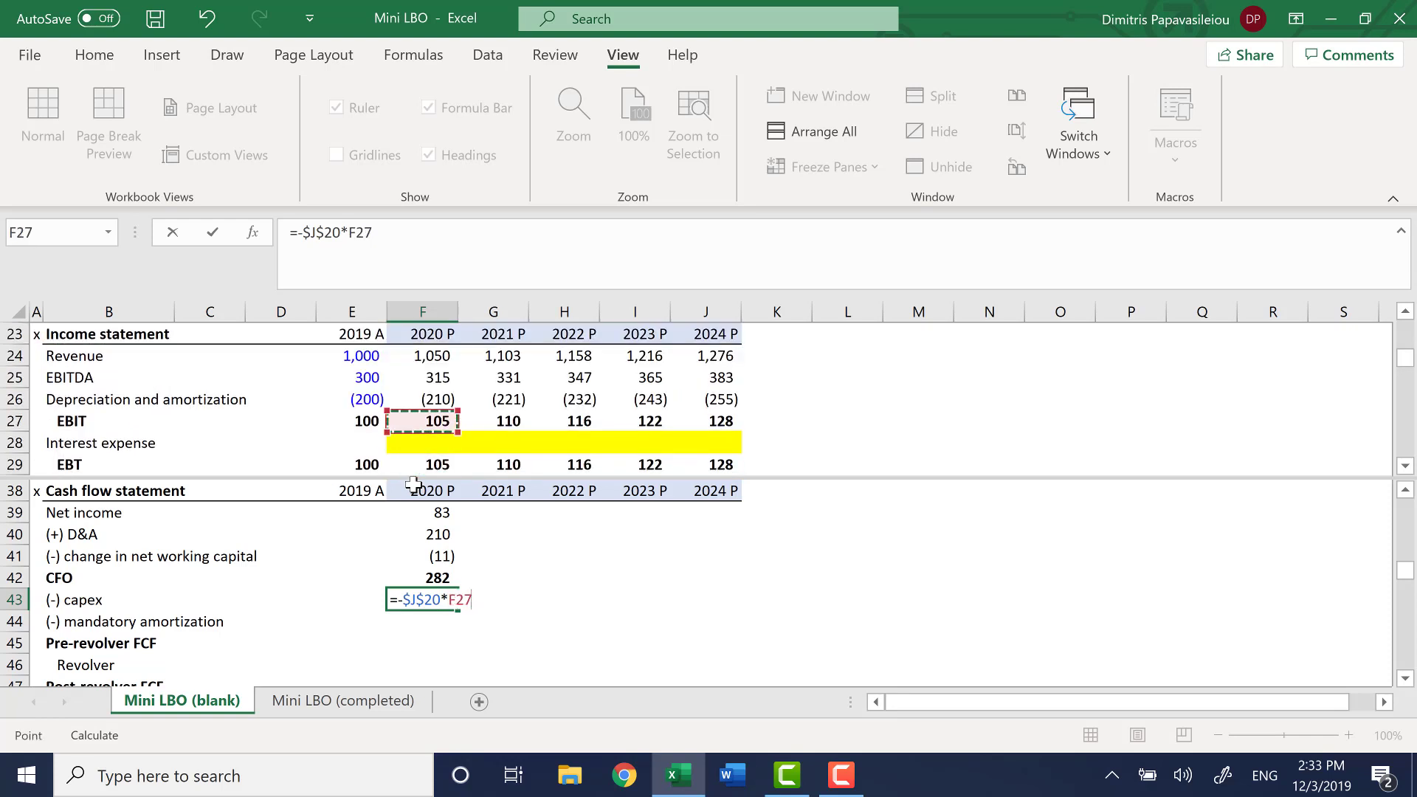
key("Up")
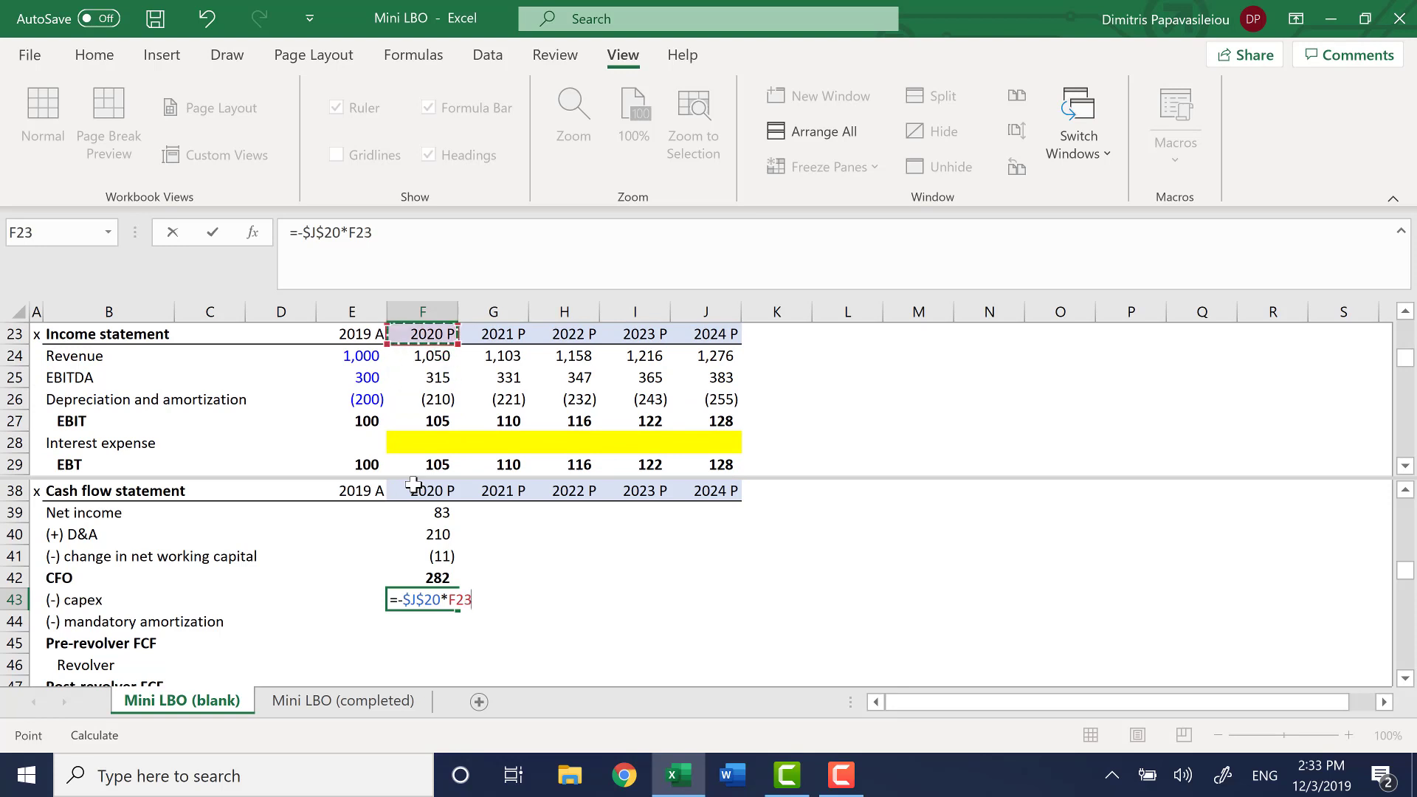
key("Down")
key("Return")
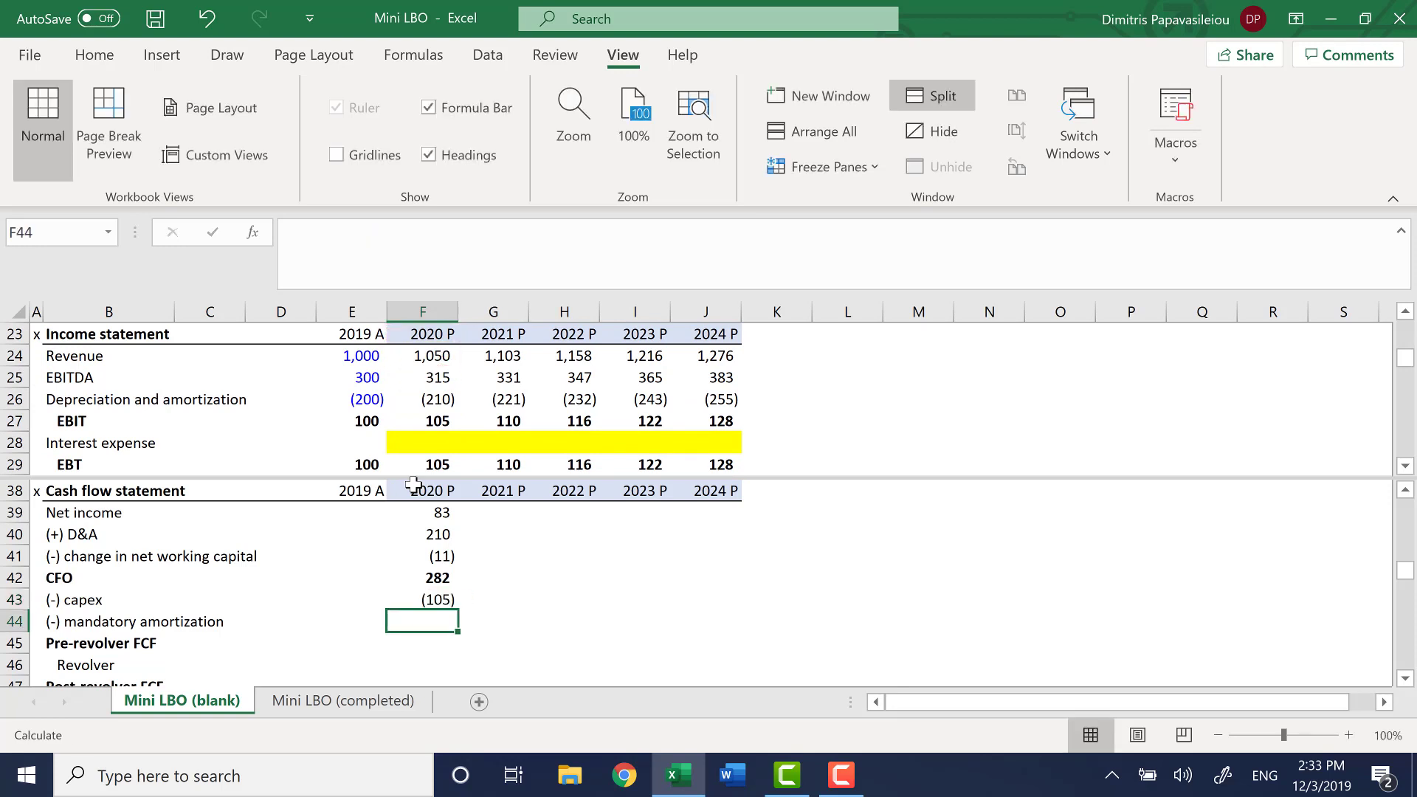
key("Up")
key("Down")
key("Down")
key("Down")
key("Down")
key("Down")
key("Up")
key("Up")
key("Up")
key("Up")
key("Up")
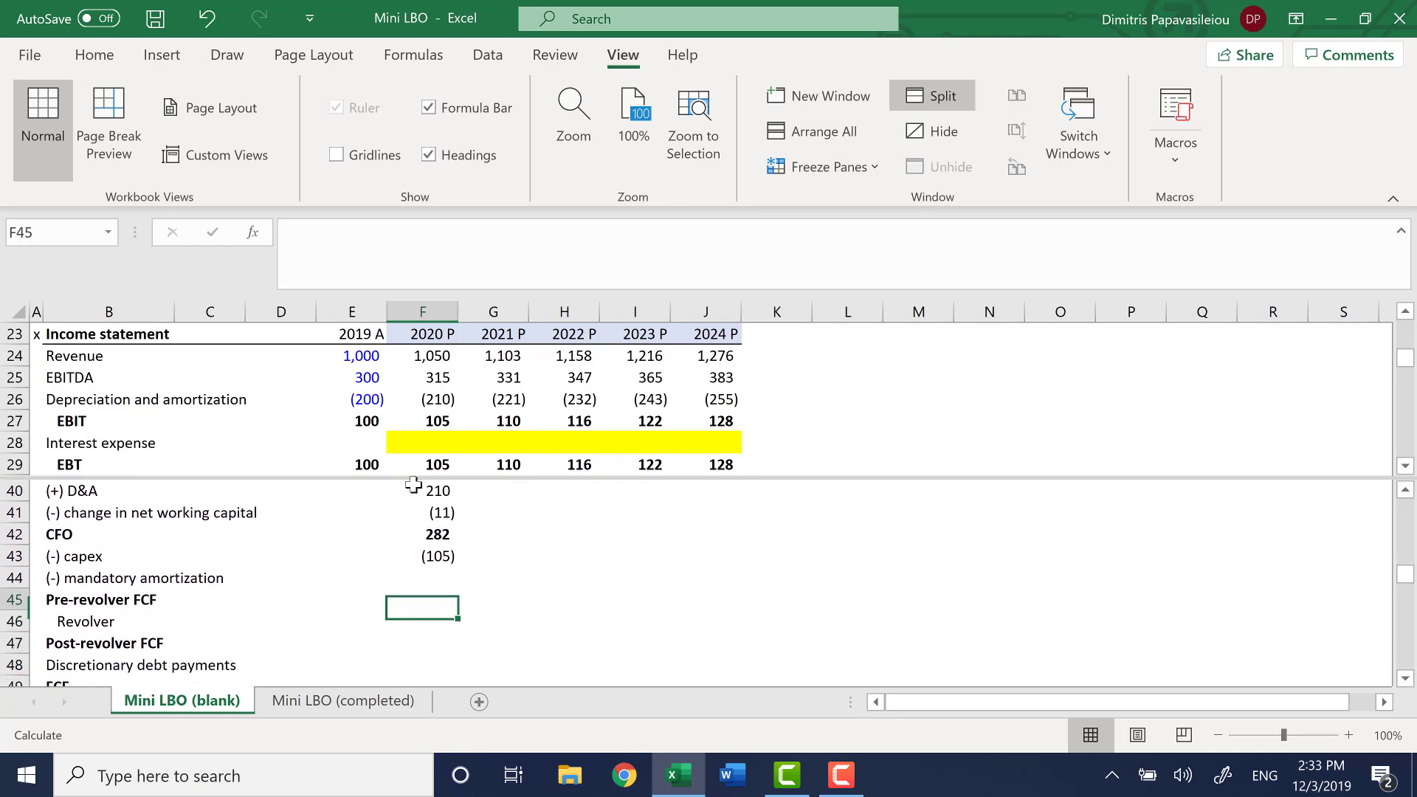
key("Down")
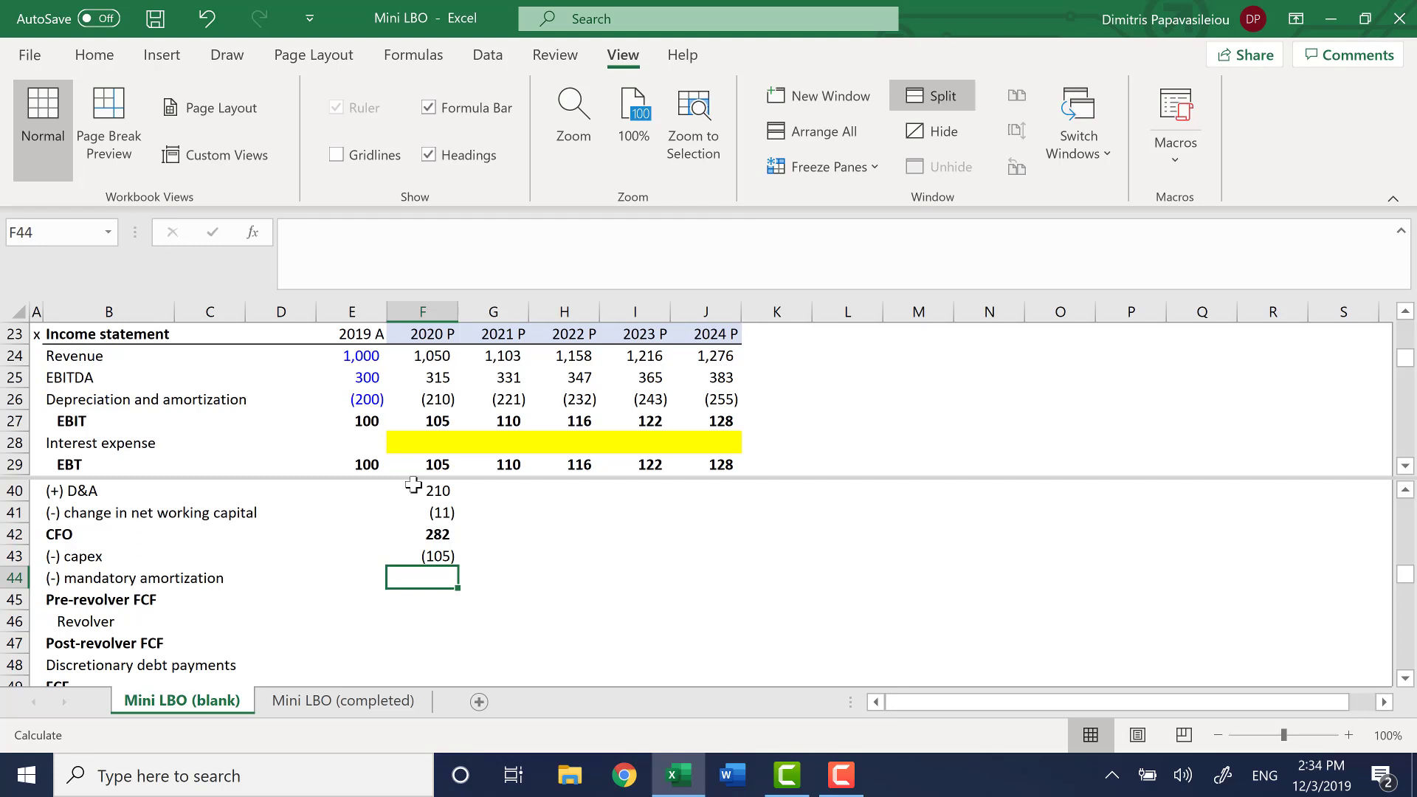
Highlight the mandatory amortization cells F44:J44 for 2020 to 2024 with a yellow fill
key("shift+Right")
key("shift+Right")
key("shift+Right")
key("shift+Right")
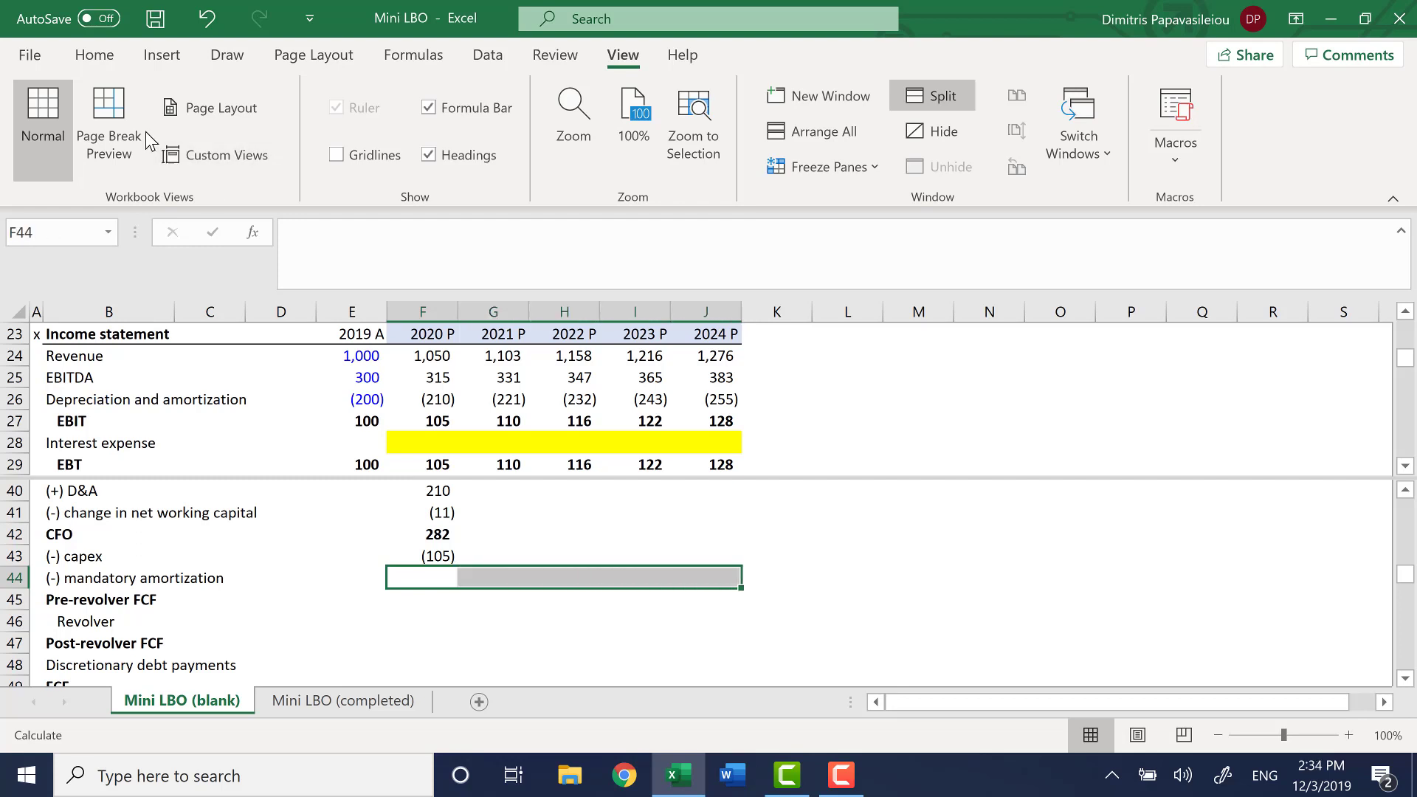
left_click(107, 57)
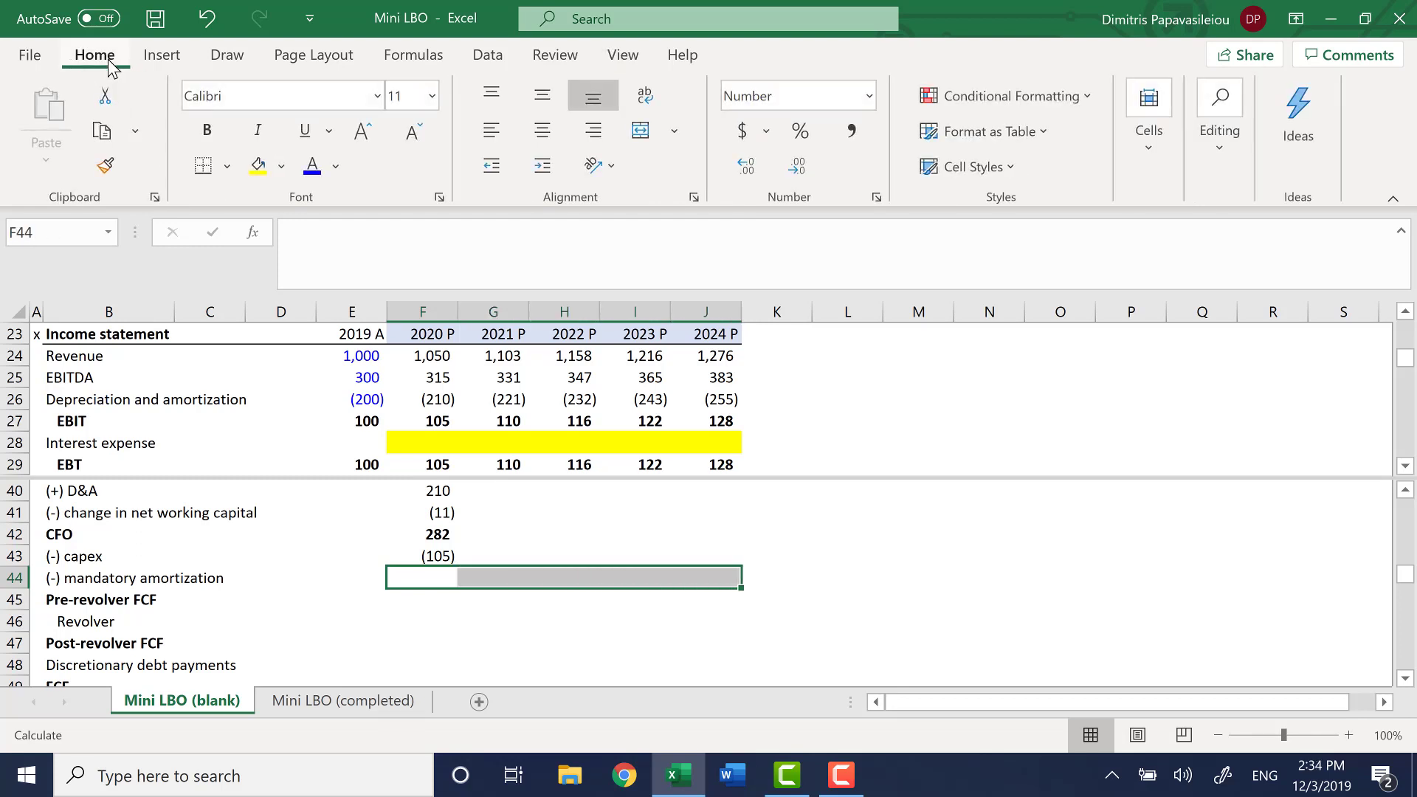
left_click(251, 182)
Calculate 2020 pre-revolver FCF in F45 as the sum of CFO, capex and mandatory amortization, =SUM(F42:F44)
key("Down")
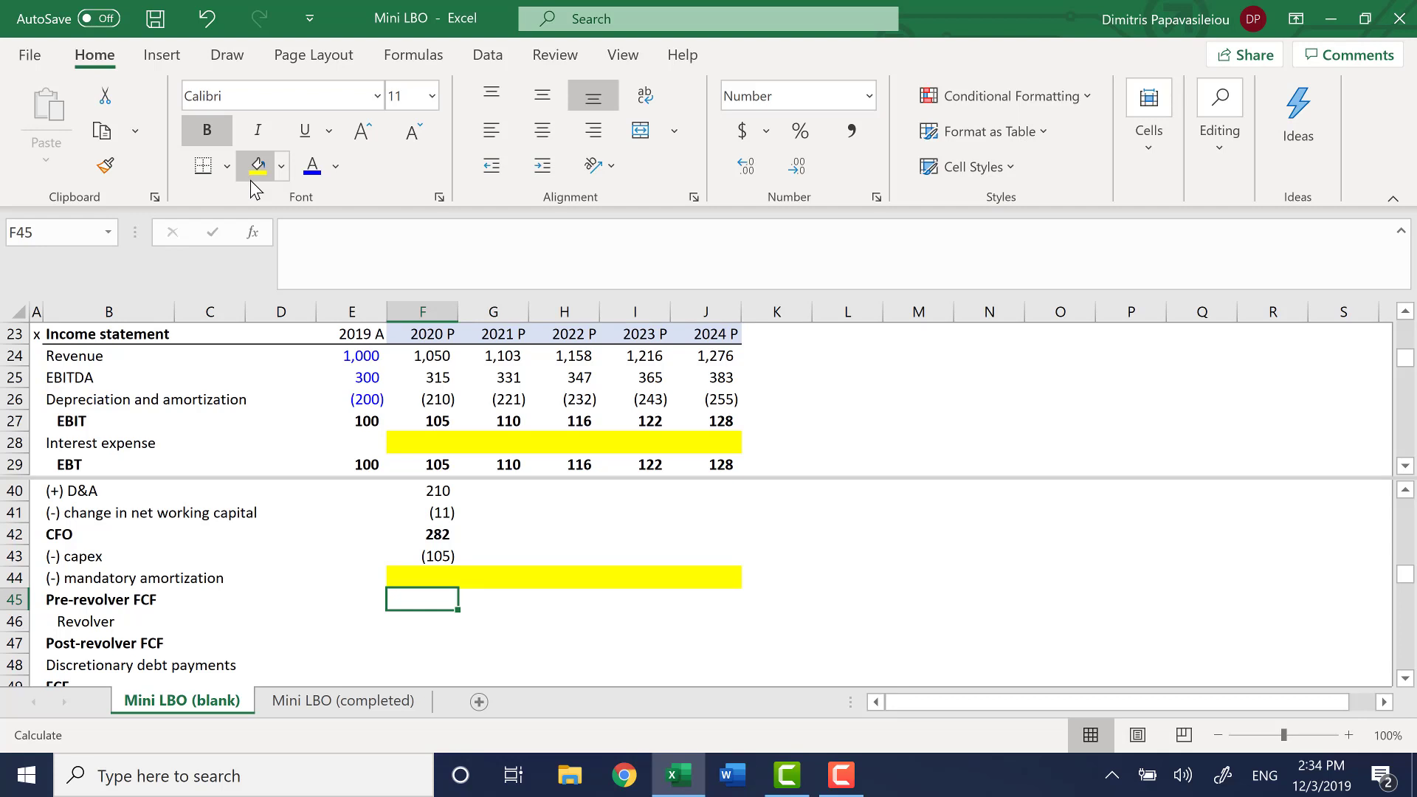
type("=sum")
key("Tab")
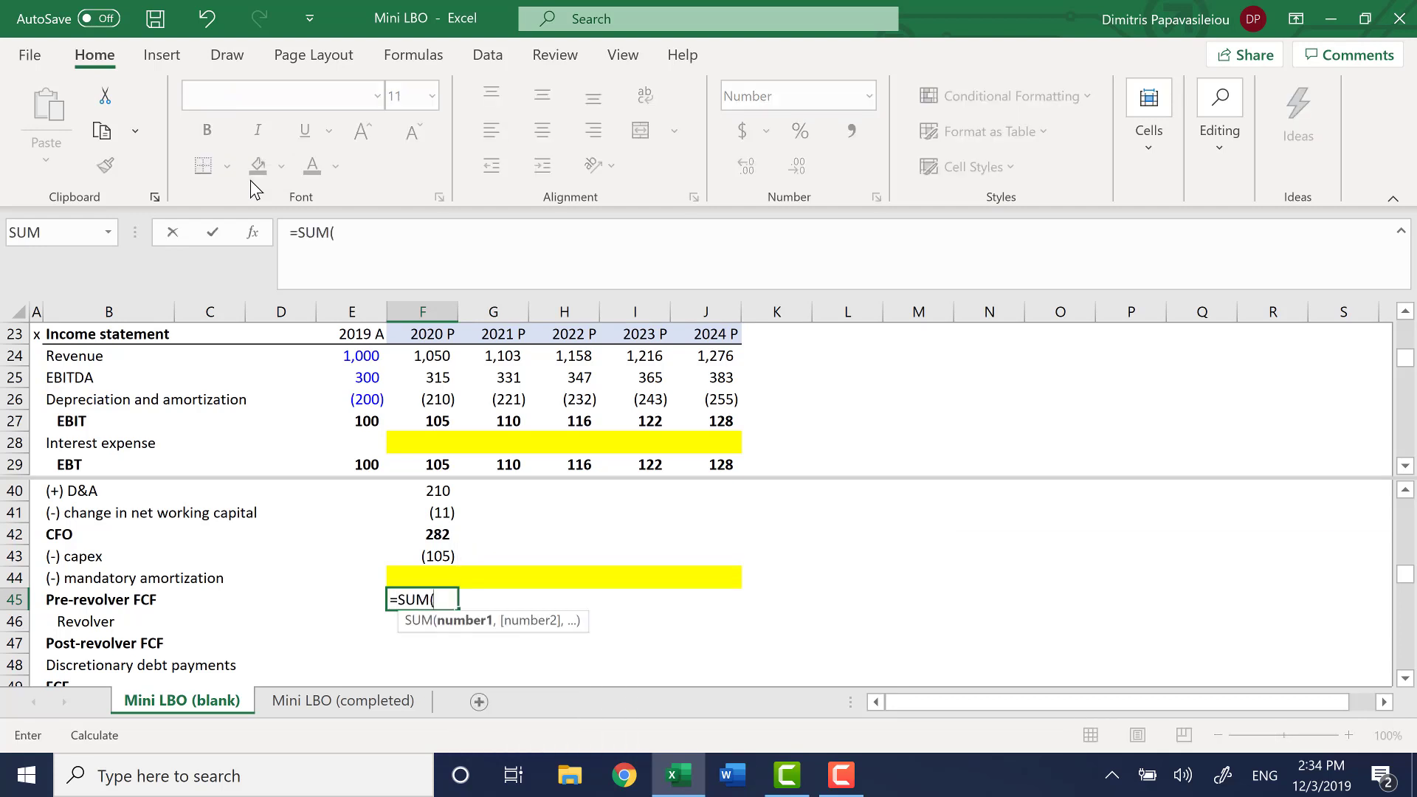
key("Up")
key("Up")
key("Up")
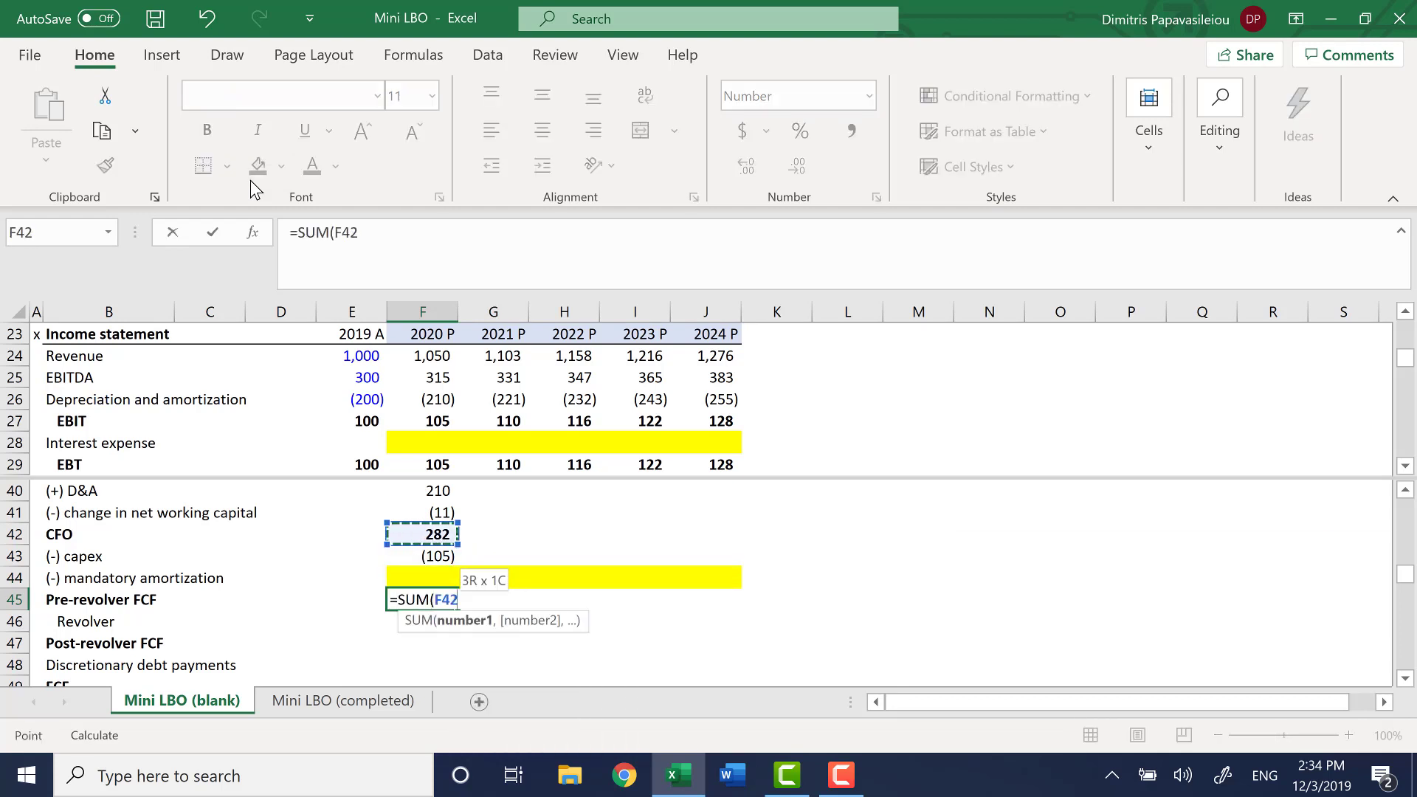
key("shift+Down")
key("shift+Down")
type(")")
key("Return")
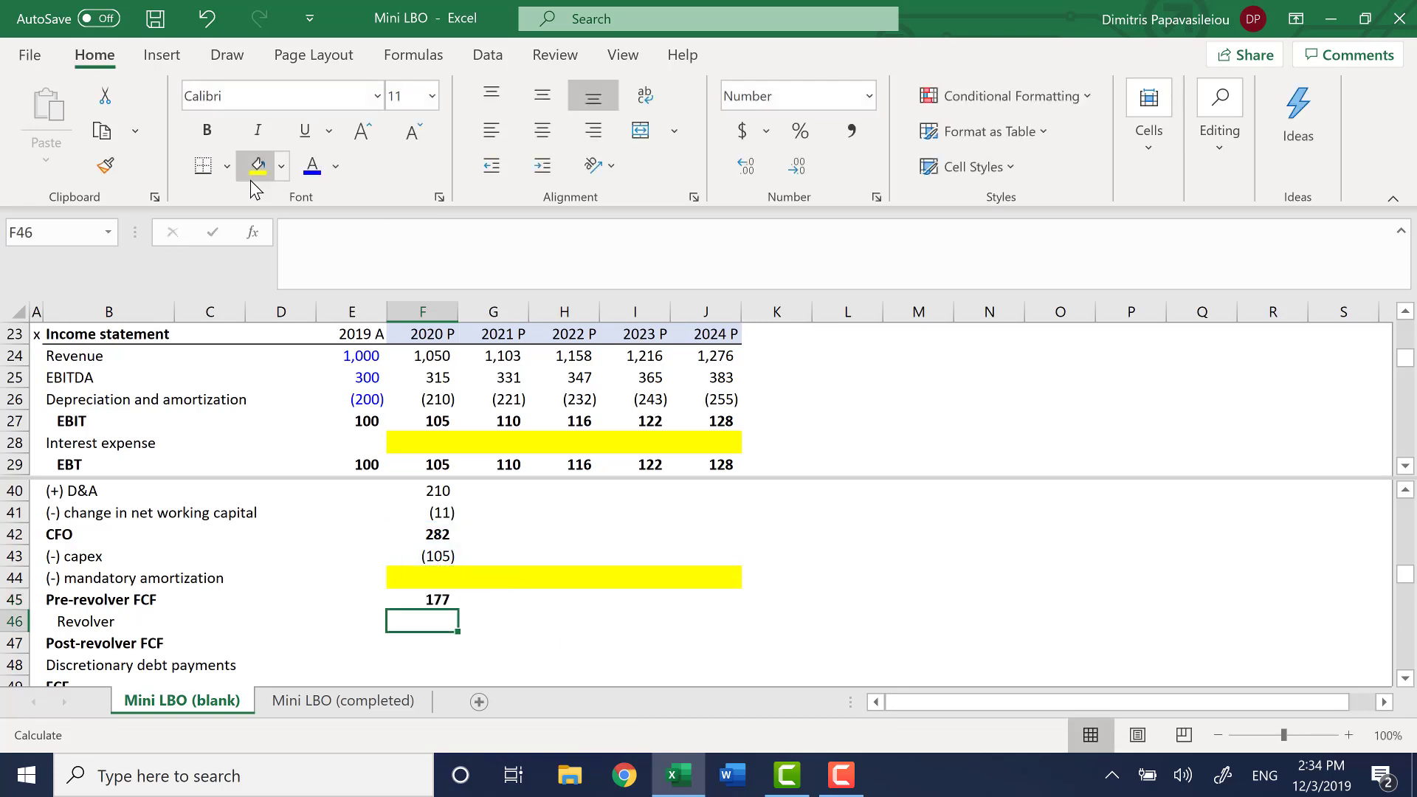
Calculate 2020 post-revolver FCF in F47 as the sum of pre-revolver FCF and the revolver, =SUM(F45:F46)
key("Up")
key("Down")
key("Down")
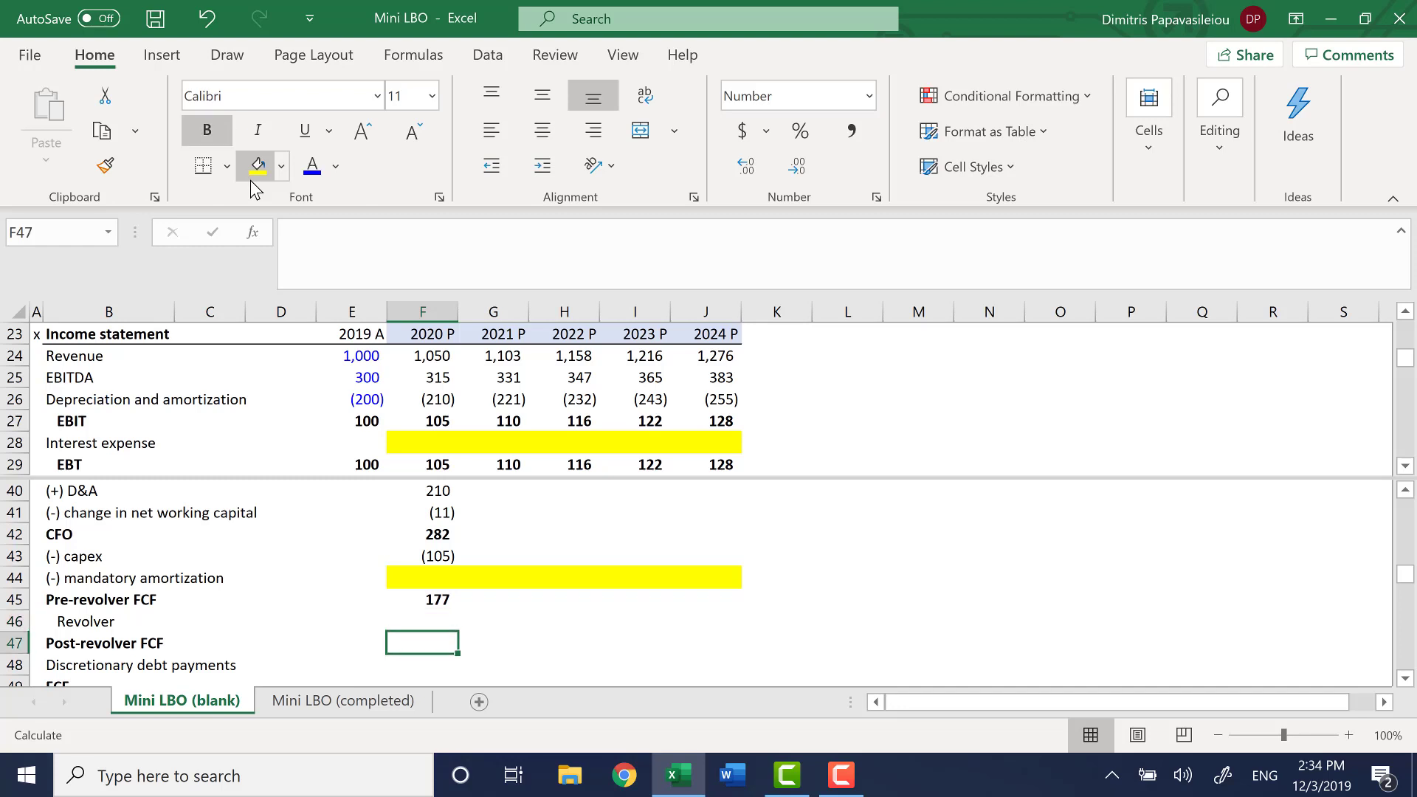
type("=SUM(")
key("Up")
key("Up")
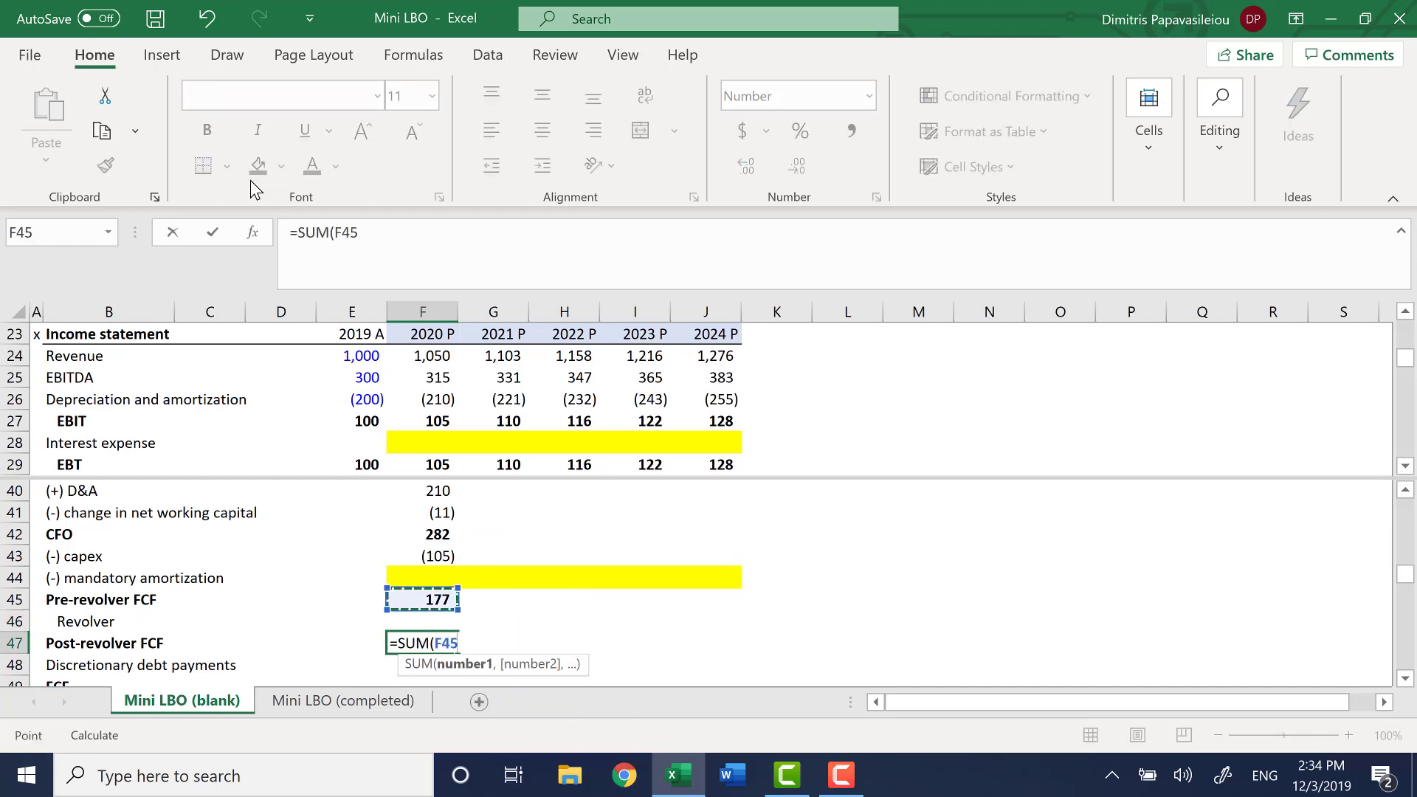
key("shift+Down")
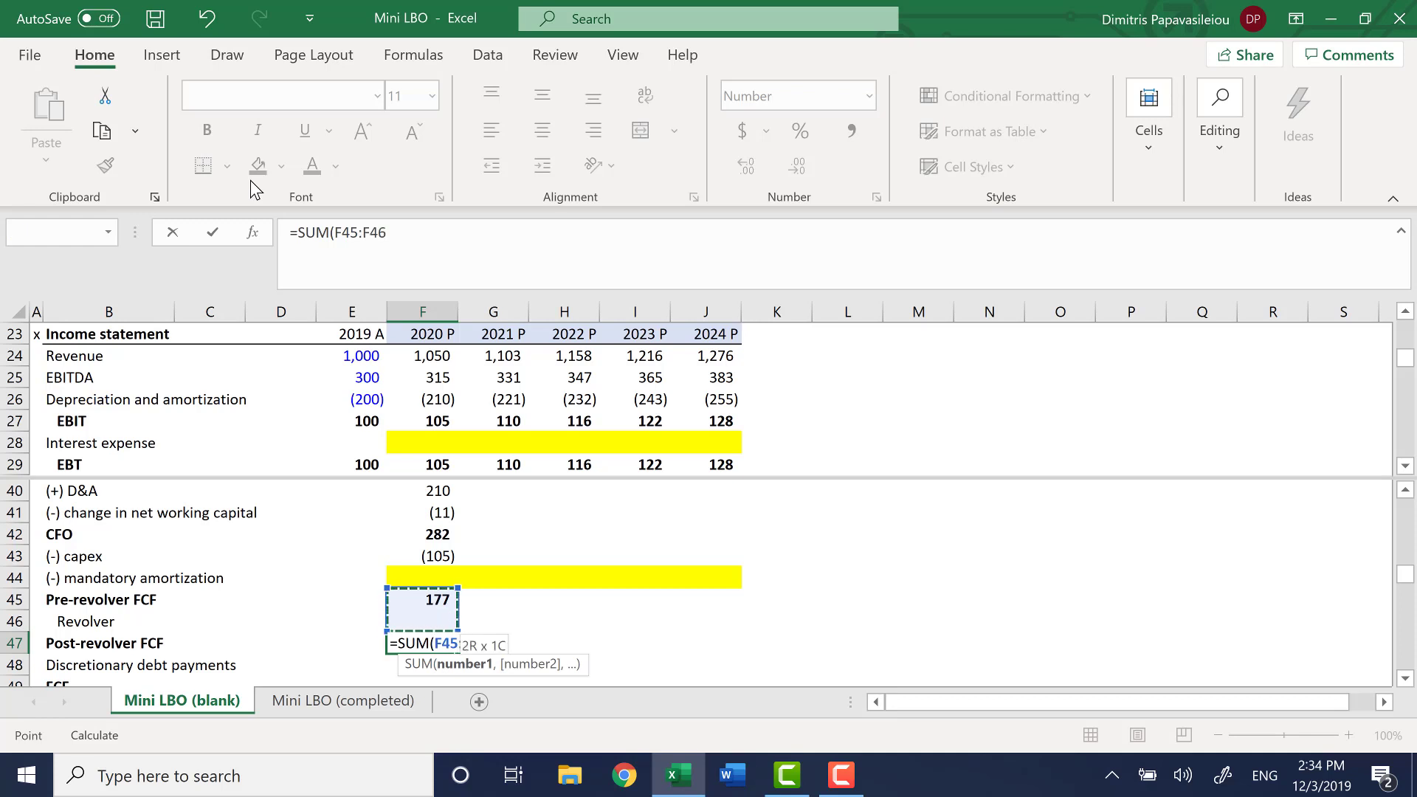
type(")")
key("Return")
Calculate 2020 FCF in F49 as the sum of post-revolver FCF and discretionary debt payments, =SUM(F47:F48)
key("Down")
key("Down")
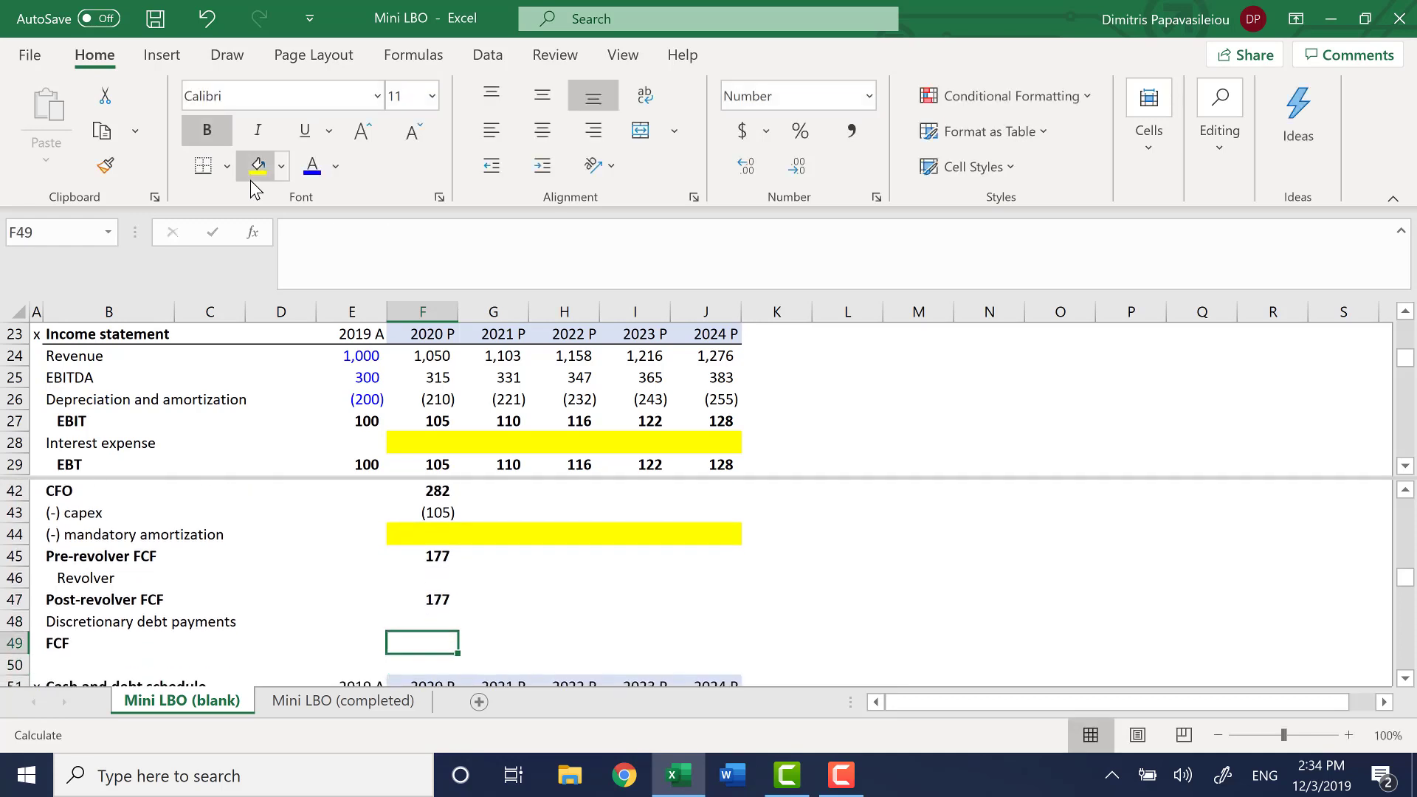
key("Up")
key("Up")
key("Up")
key("Down")
key("Down")
type("=su")
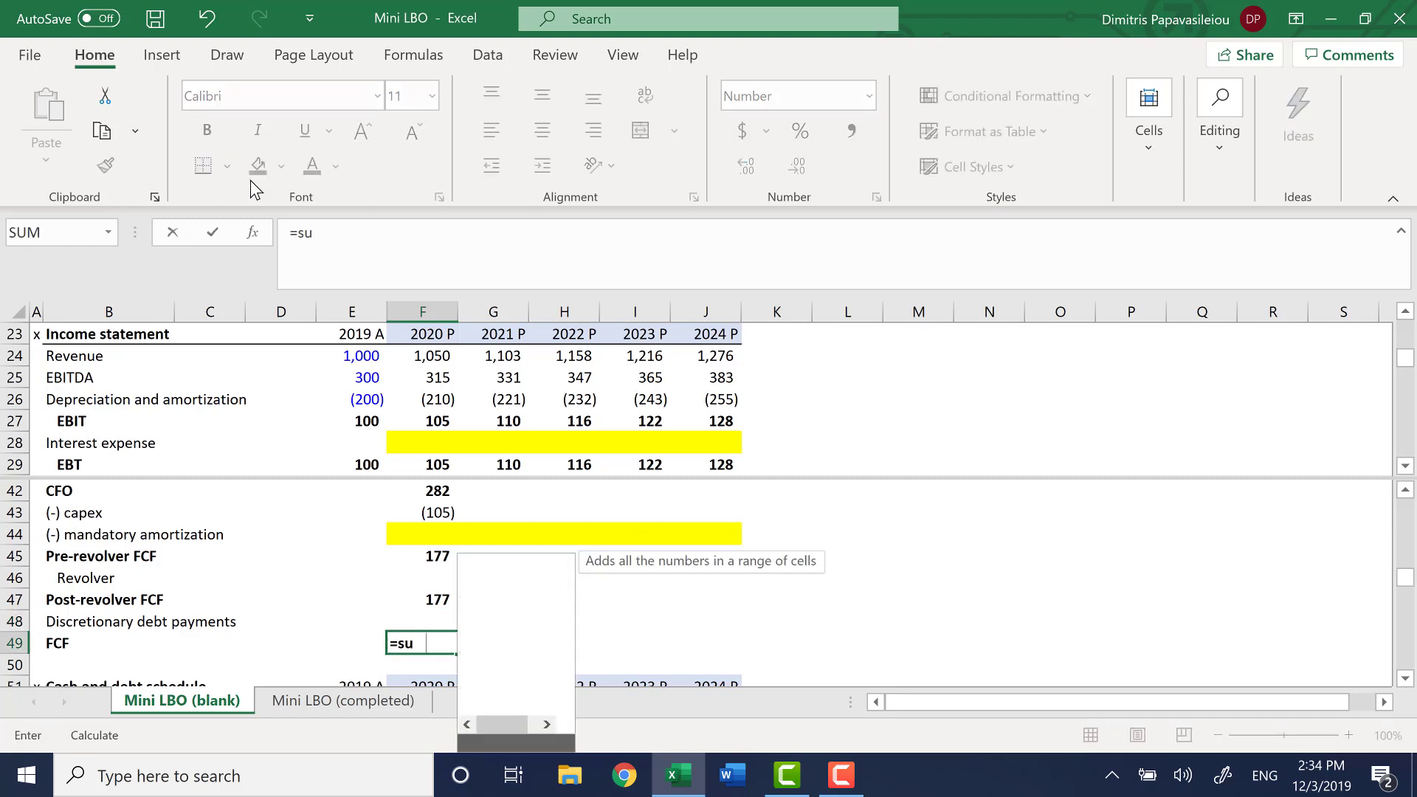
key("Tab")
key("Up")
key("Up")
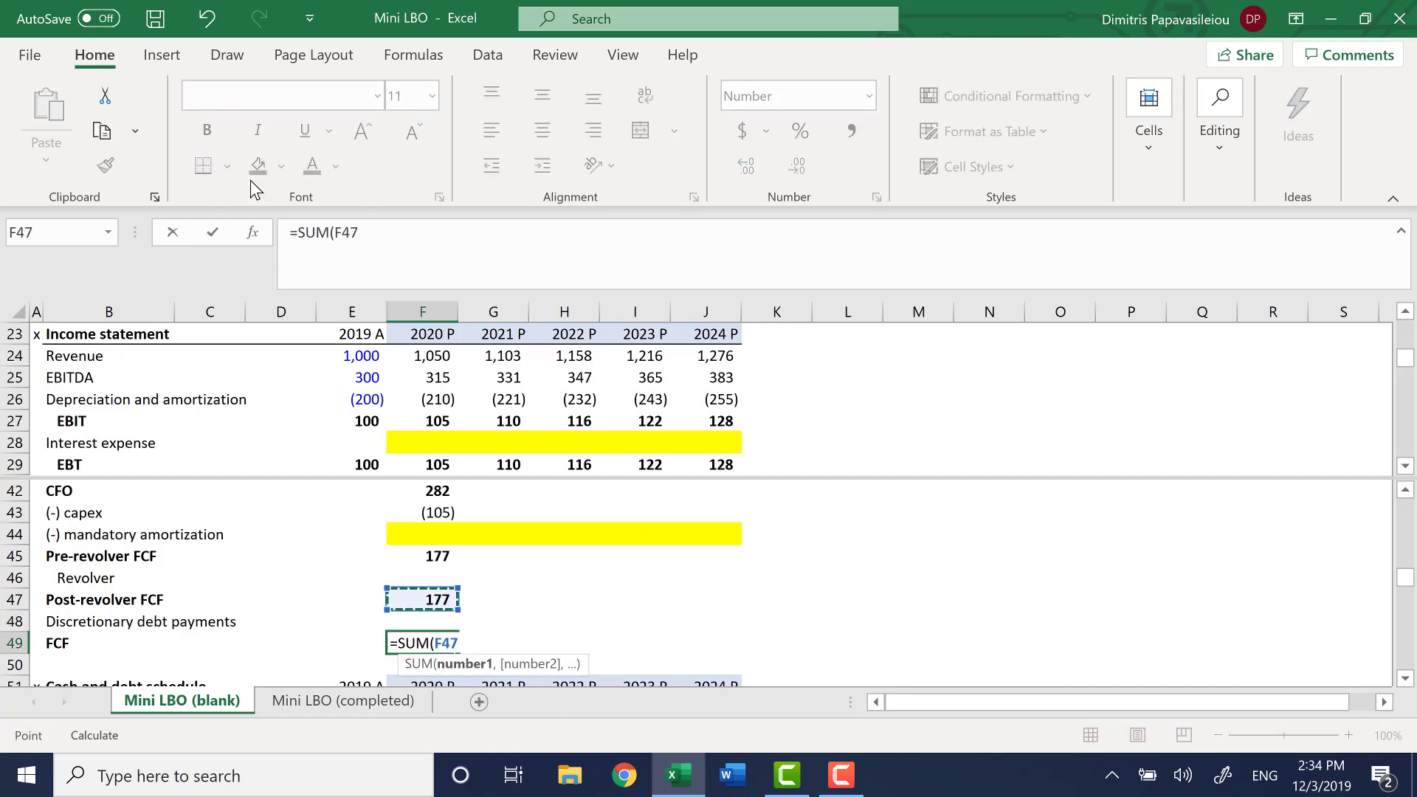
key("shift+Down")
key("Return")
Fill the 2020 cash flow statement formulas in F39:F49 across to the 2021 to 2024 columns, through J49
key("Up")
key("Up")
key("Up")
key("Up")
key("Up")
key("Up")
key("Up")
key("Up")
key("Up")
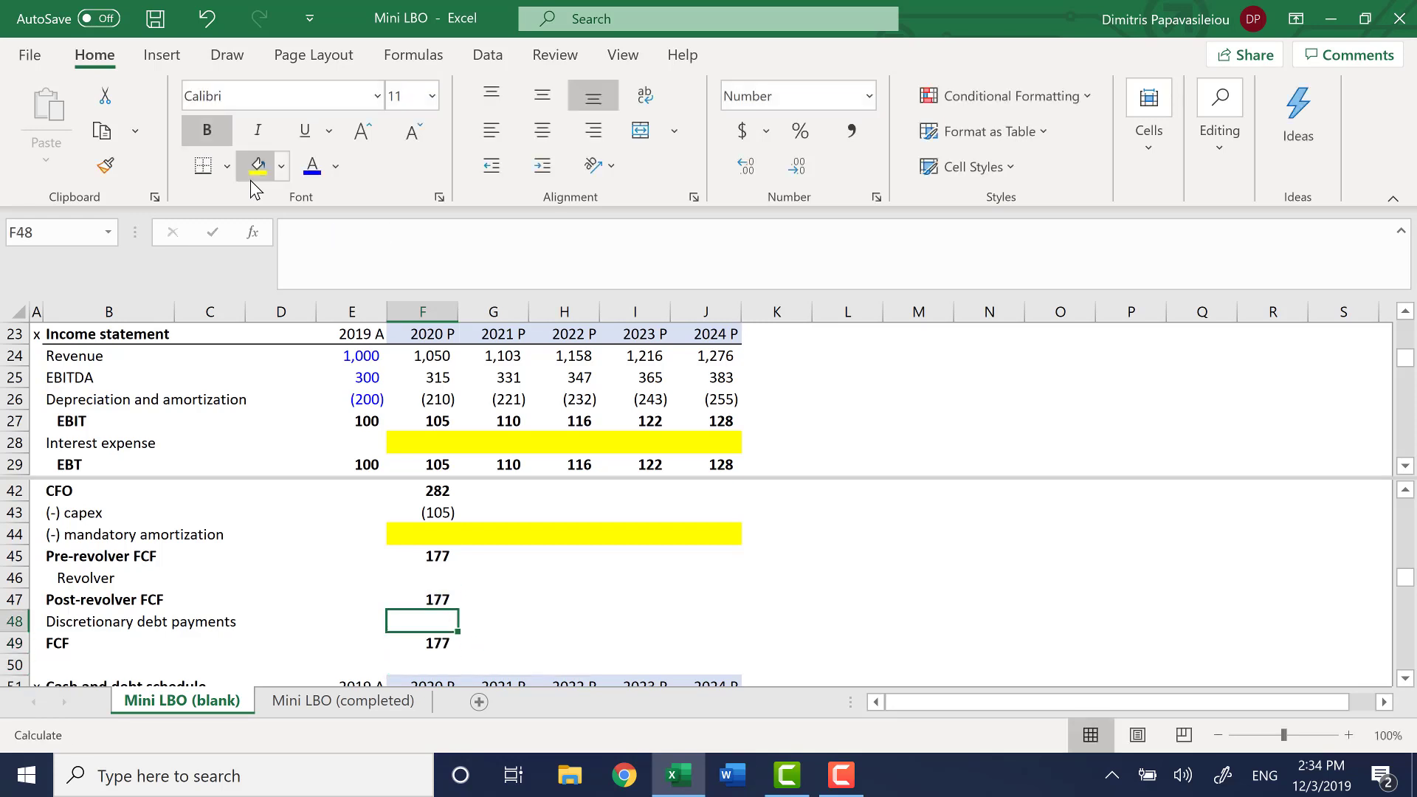
key("Up")
key("Up")
key("Up")
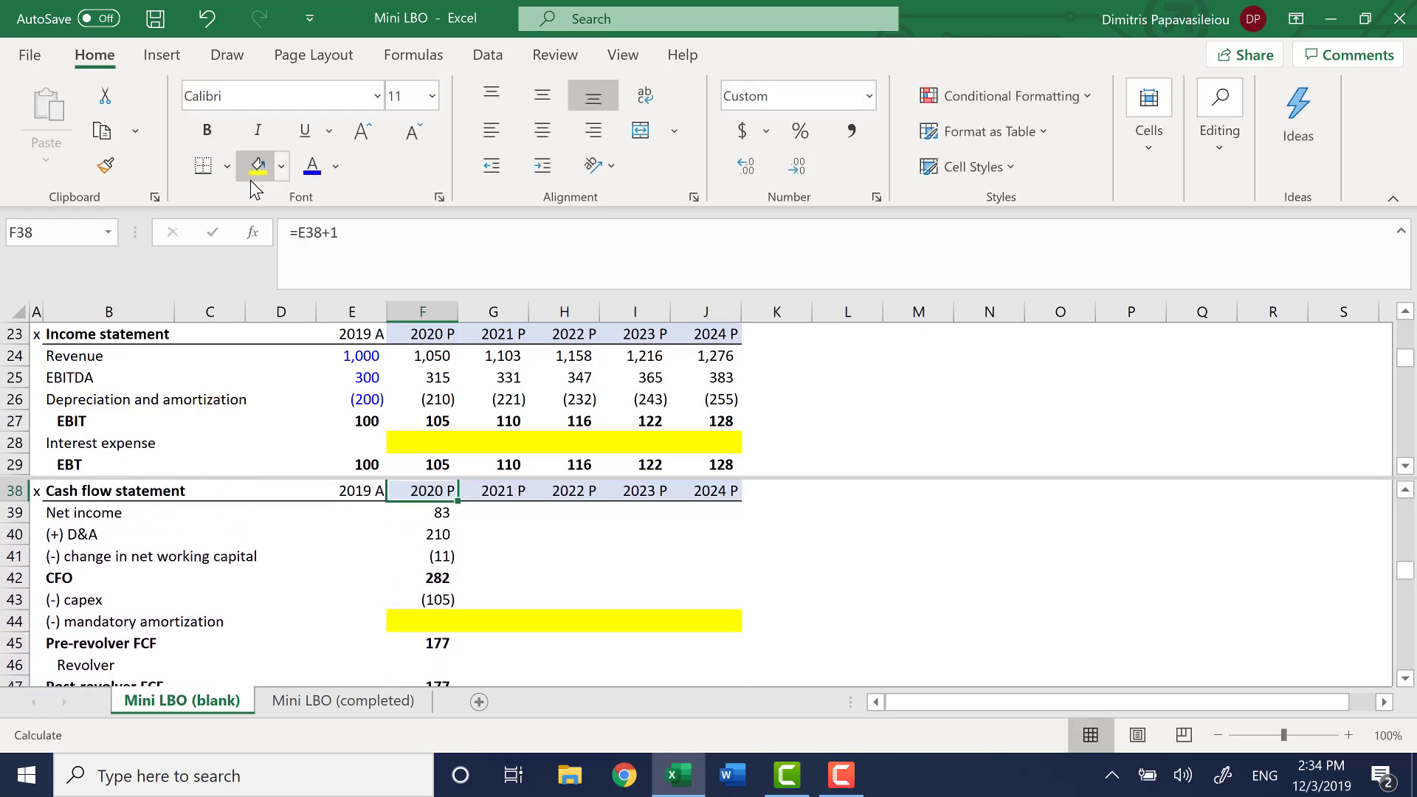
key("Down")
key("shift+Down")
key("shift+Down")
key("shift+Down")
key("shift+Down")
key("shift+Down")
key("shift+Down")
key("shift+Down")
key("shift+Down")
key("shift+Down")
key("shift+Down")
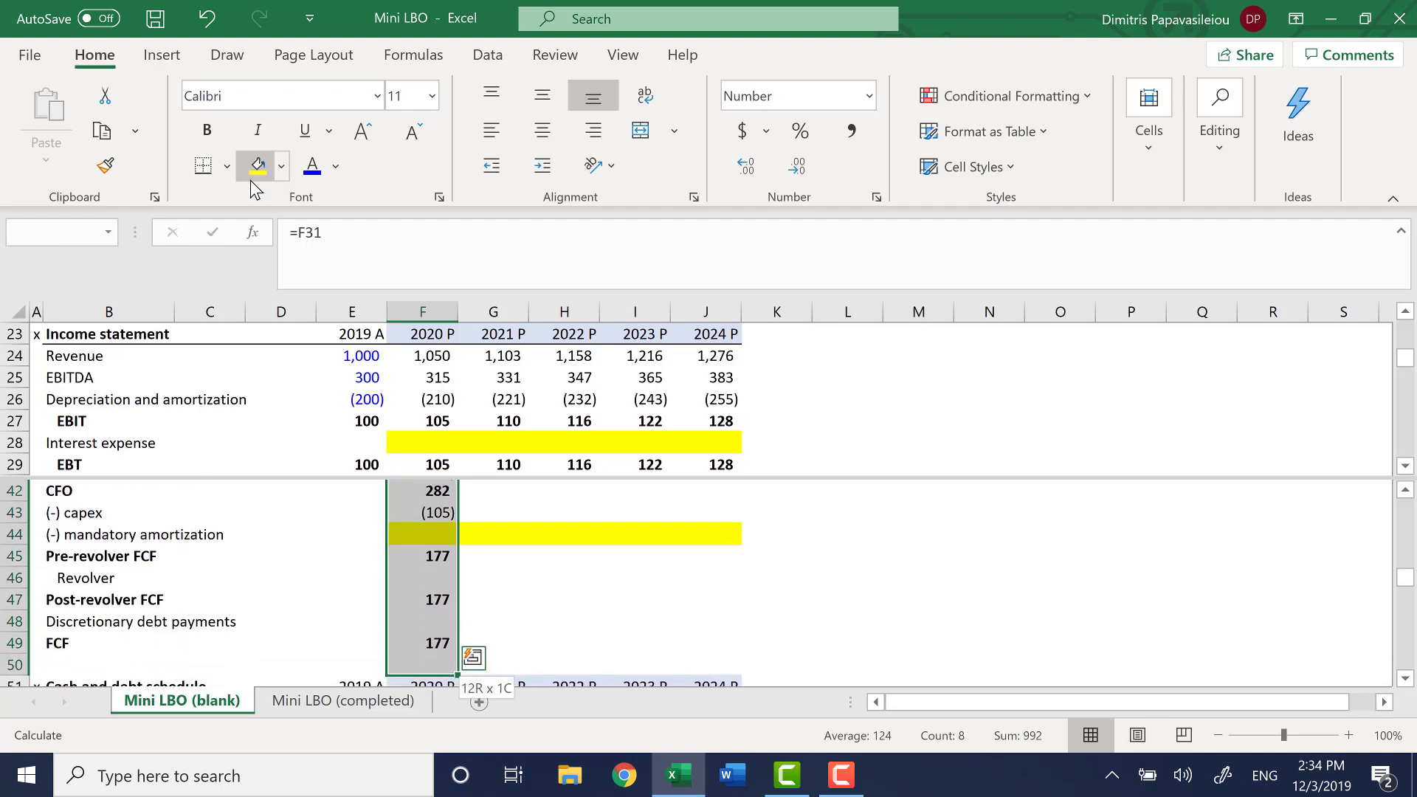
key("shift+Right")
key("shift+Right")
key("shift+Right")
key("shift+Right")
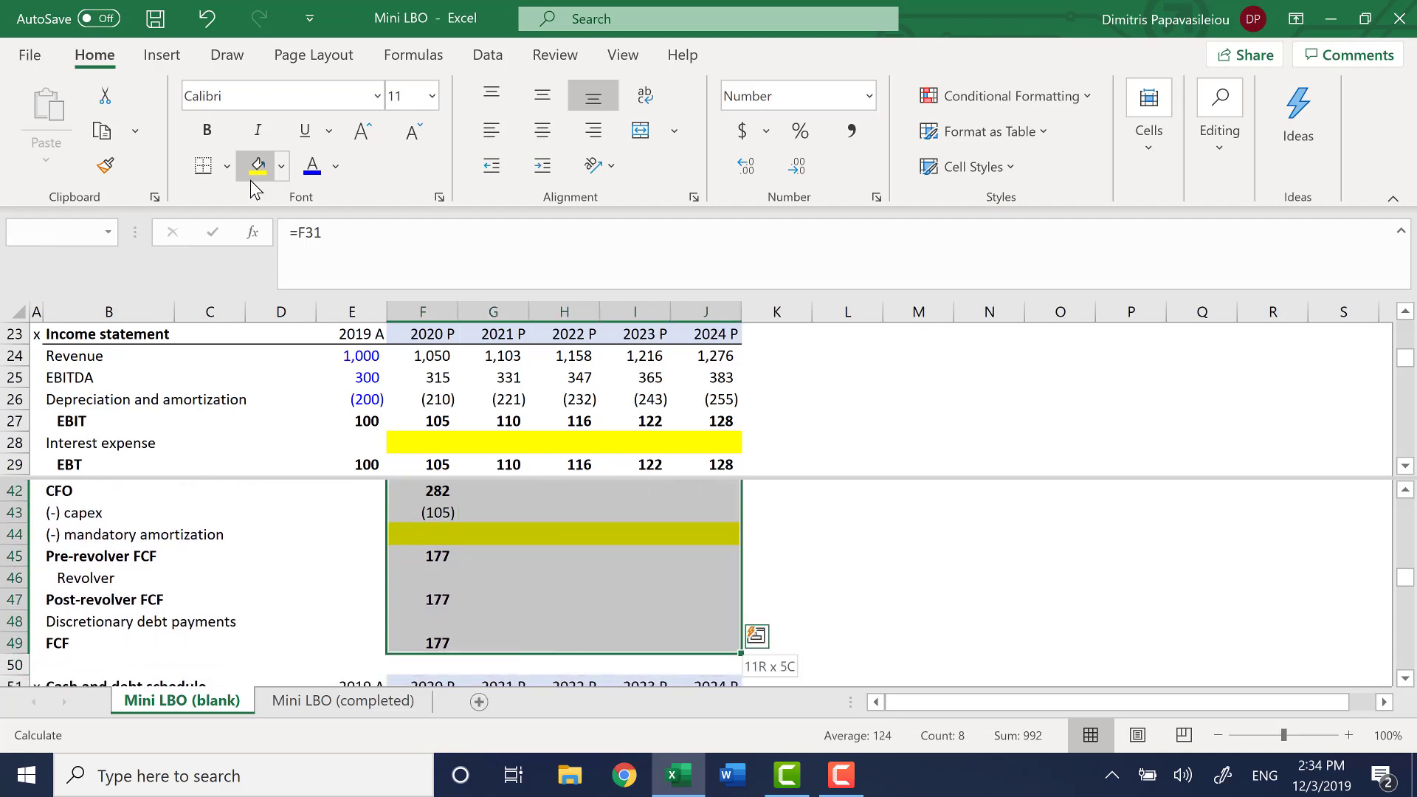
key("ctrl+r")
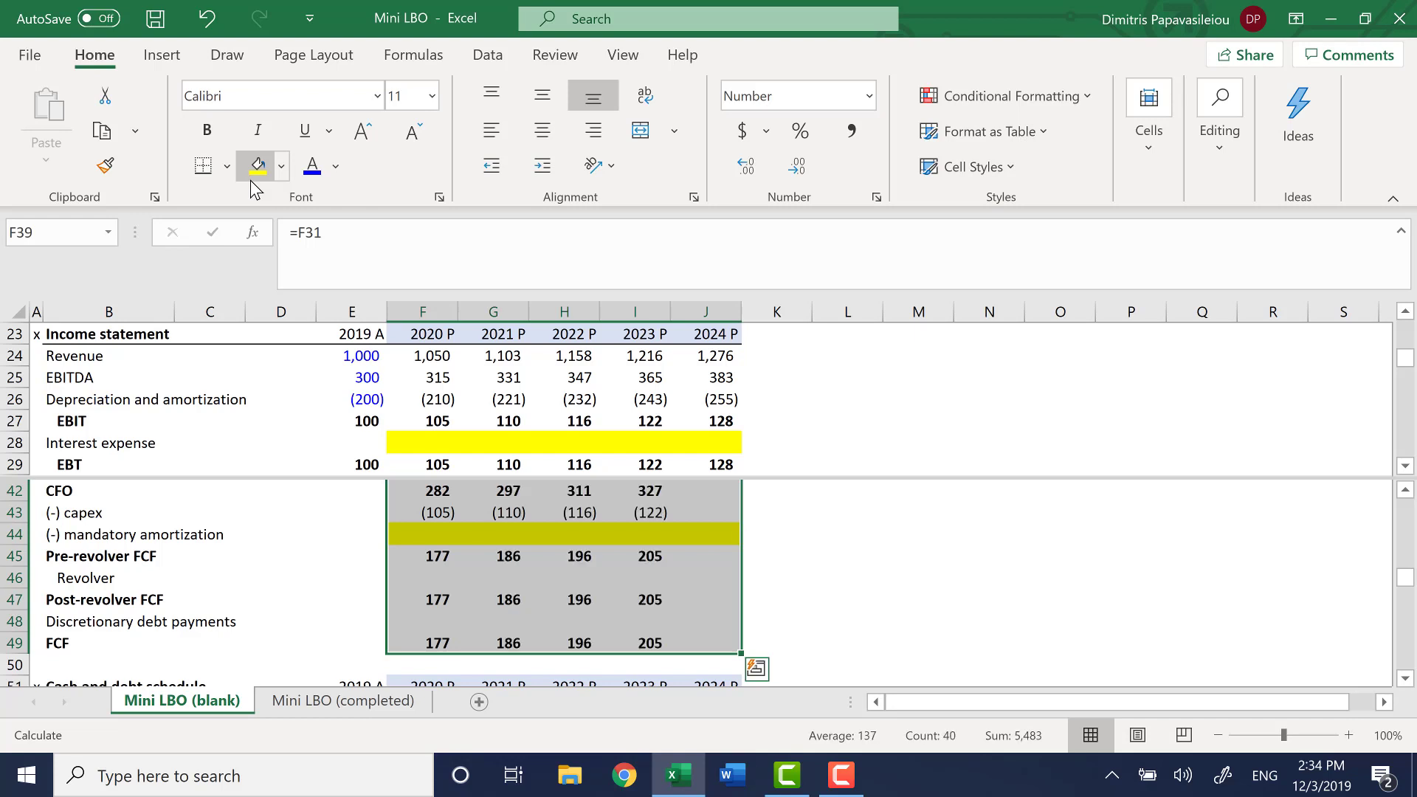
Review the projected cash flow statement down to FCF, including the empty mandatory amortization and revolver rows
key("Down")
key("Down")
key("Down")
key("Down")
key("Down")
key("Down")
key("Down")
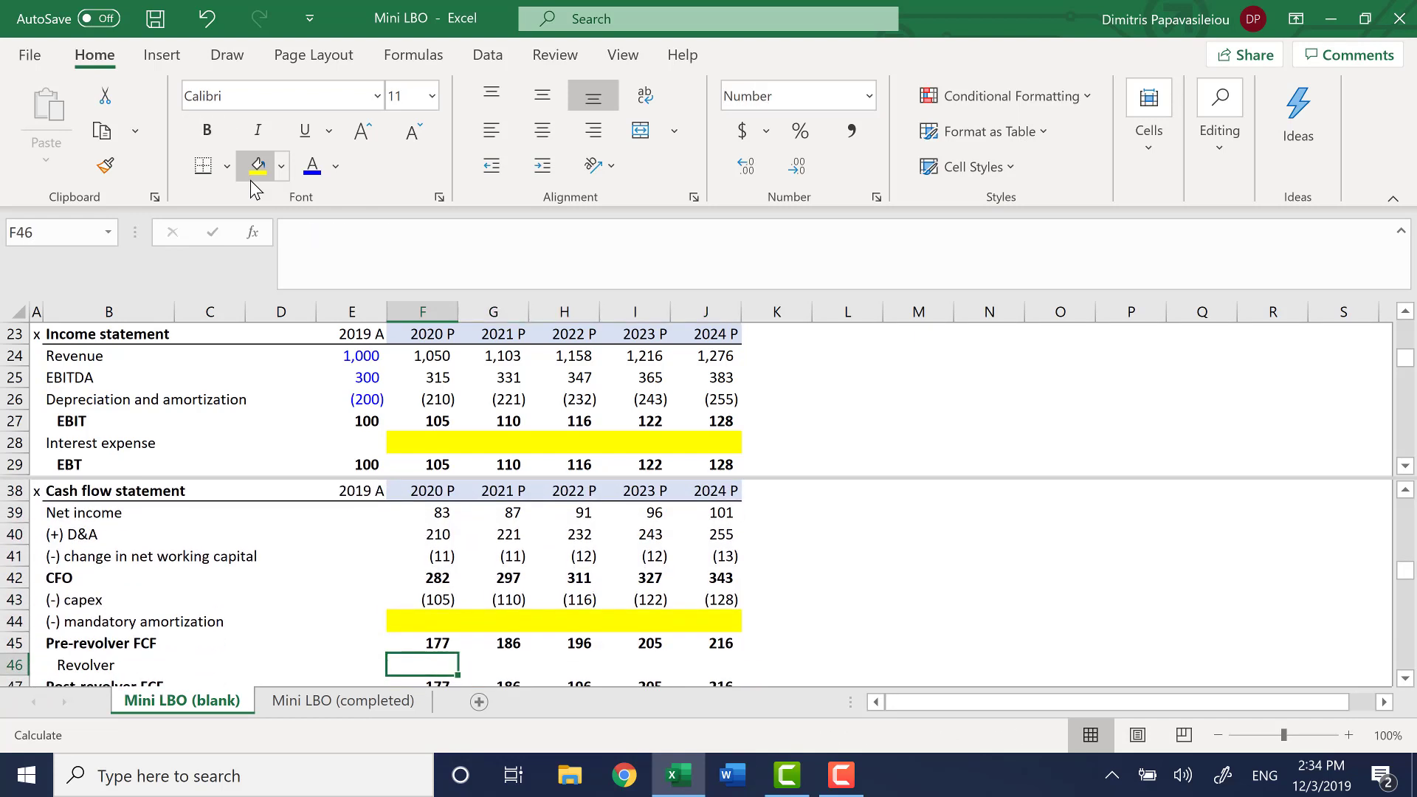
key("Down")
key("Down")
key("Down")
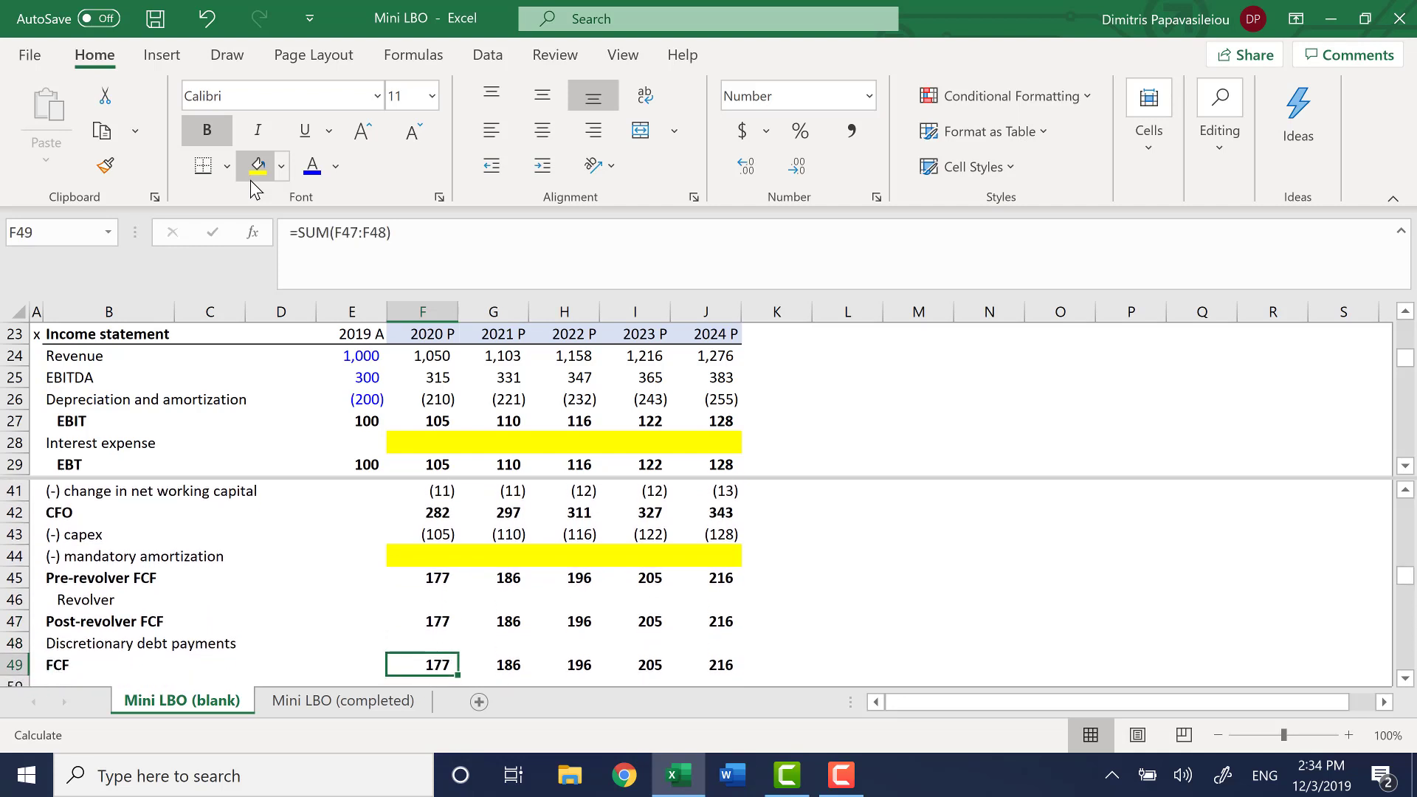
key("Up")
key("Up")
key("Up")
key("Up")
key("Up")
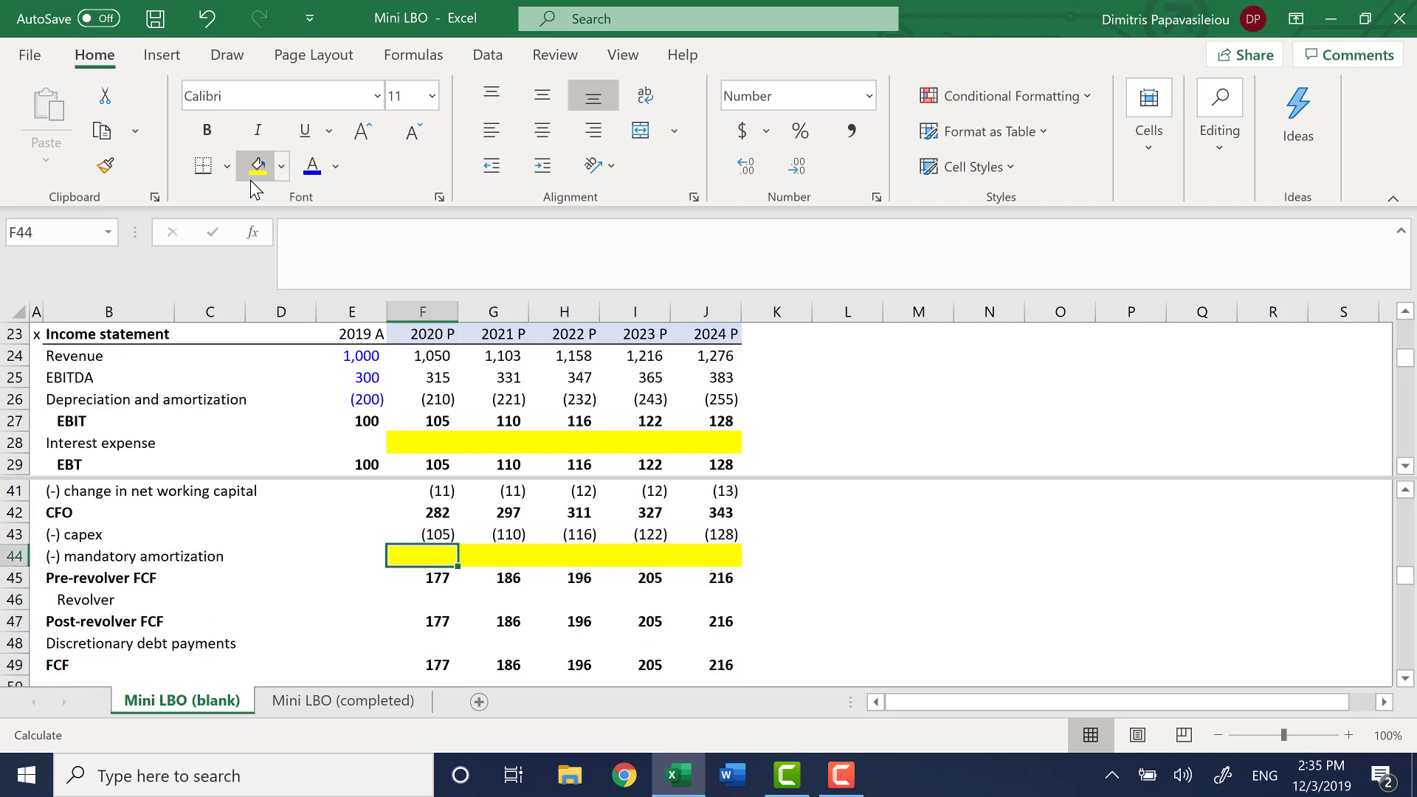
key("shift+Right")
key("shift+Right")
key("shift+Right")
key("shift+Right")
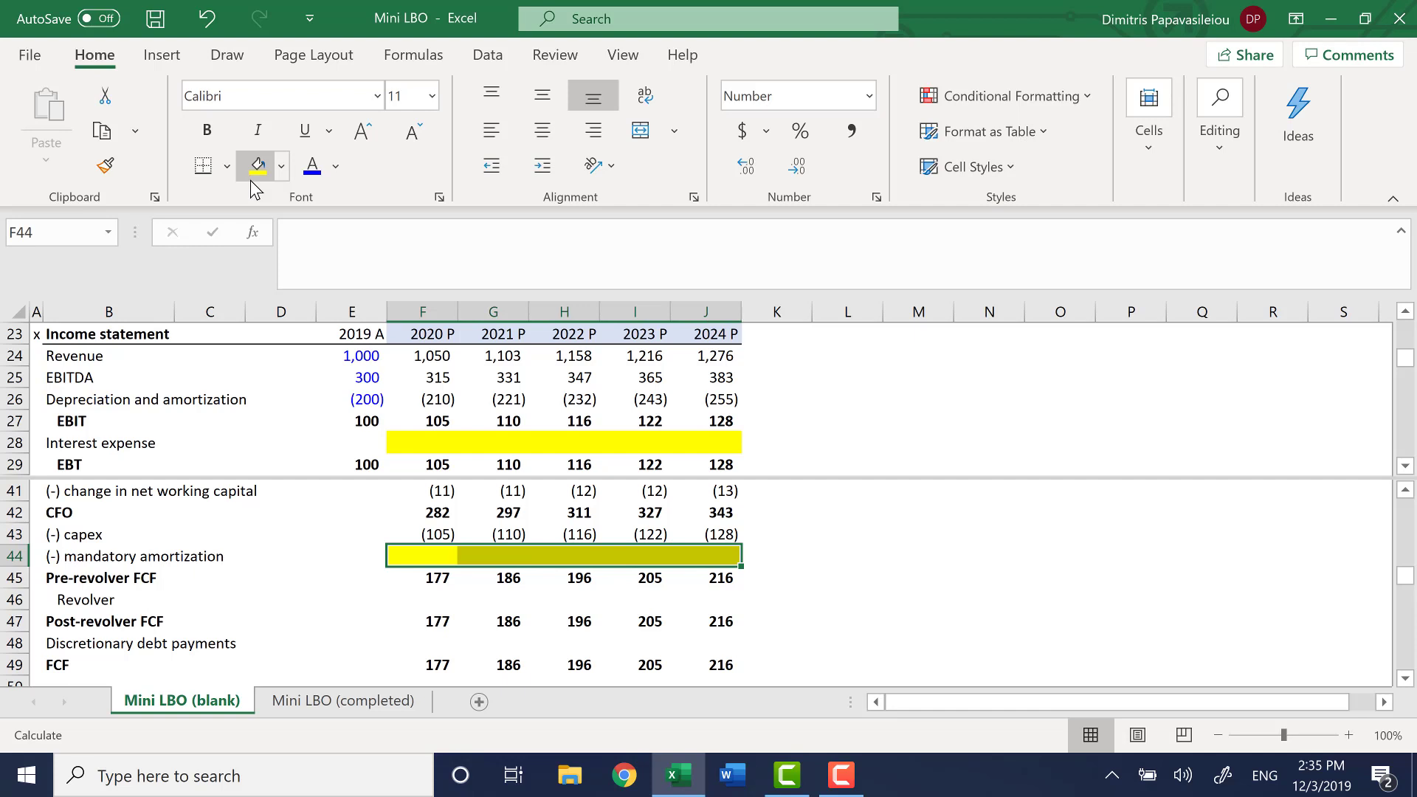
key("Down")
key("Down")
key("shift+Right")
key("shift+Right")
key("shift+Right")
key("shift+Right")
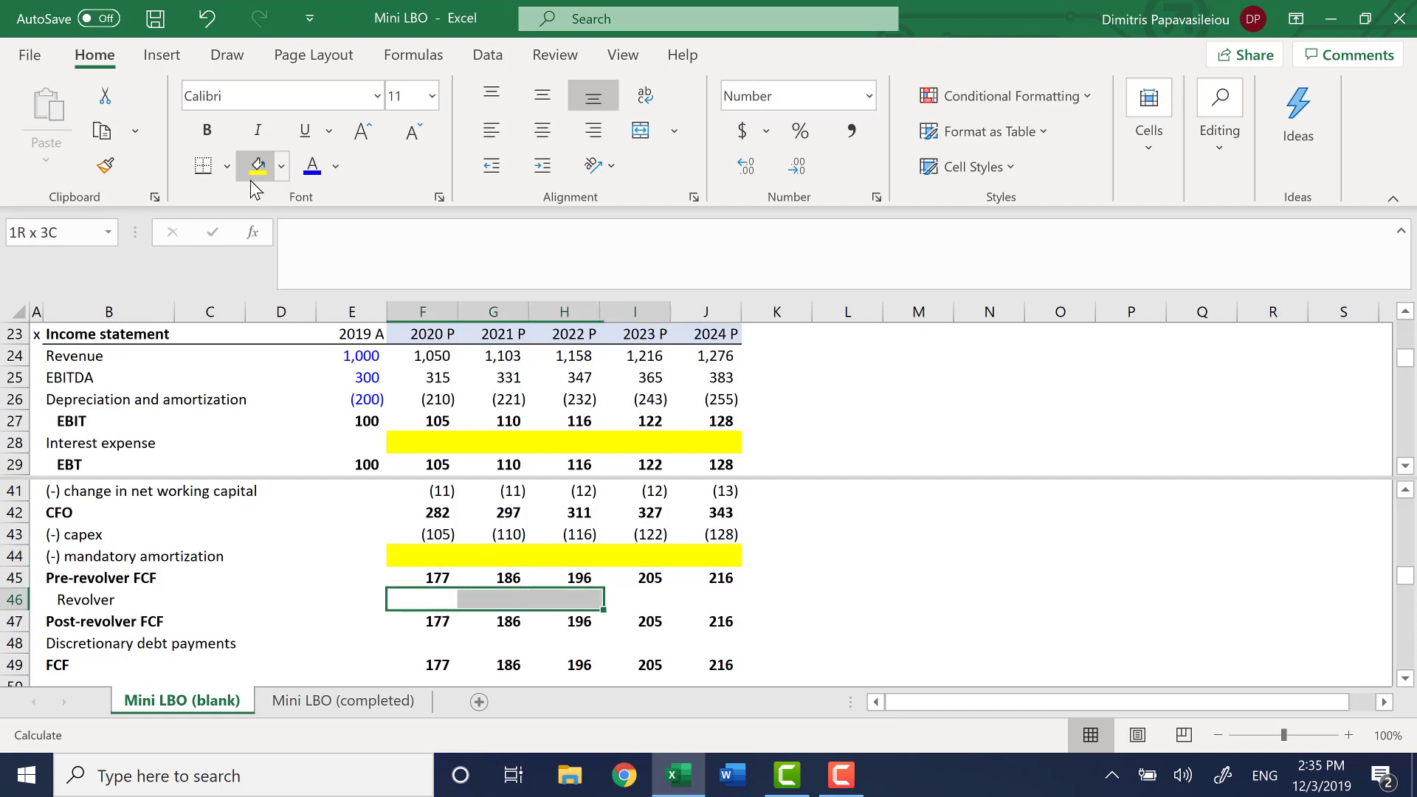
key("Down")
key("Down")
key("Down")
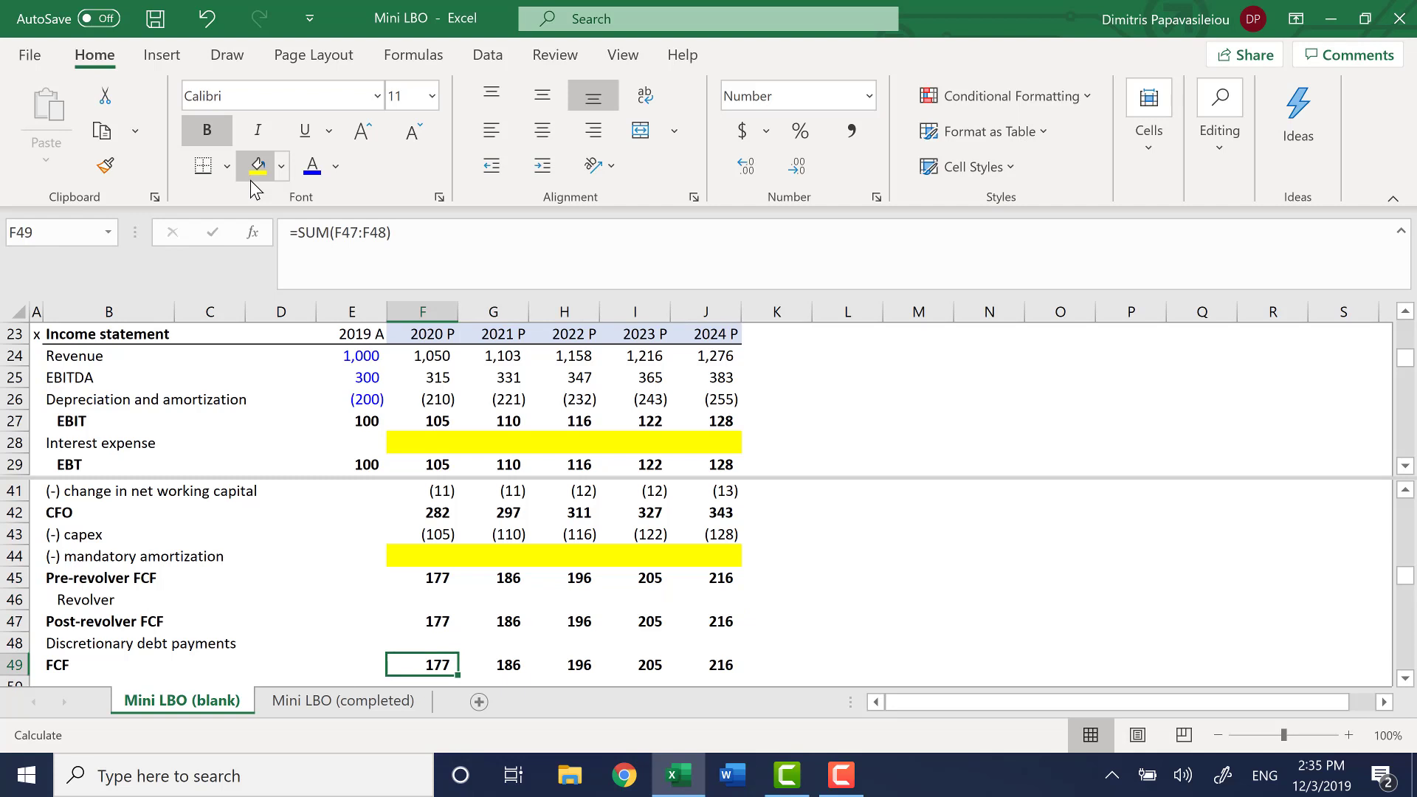
Remove the worksheet's split and bring the cash and debt schedule into view
key("Down")
key("Down")
key("Down")
key("Down")
key("Down")
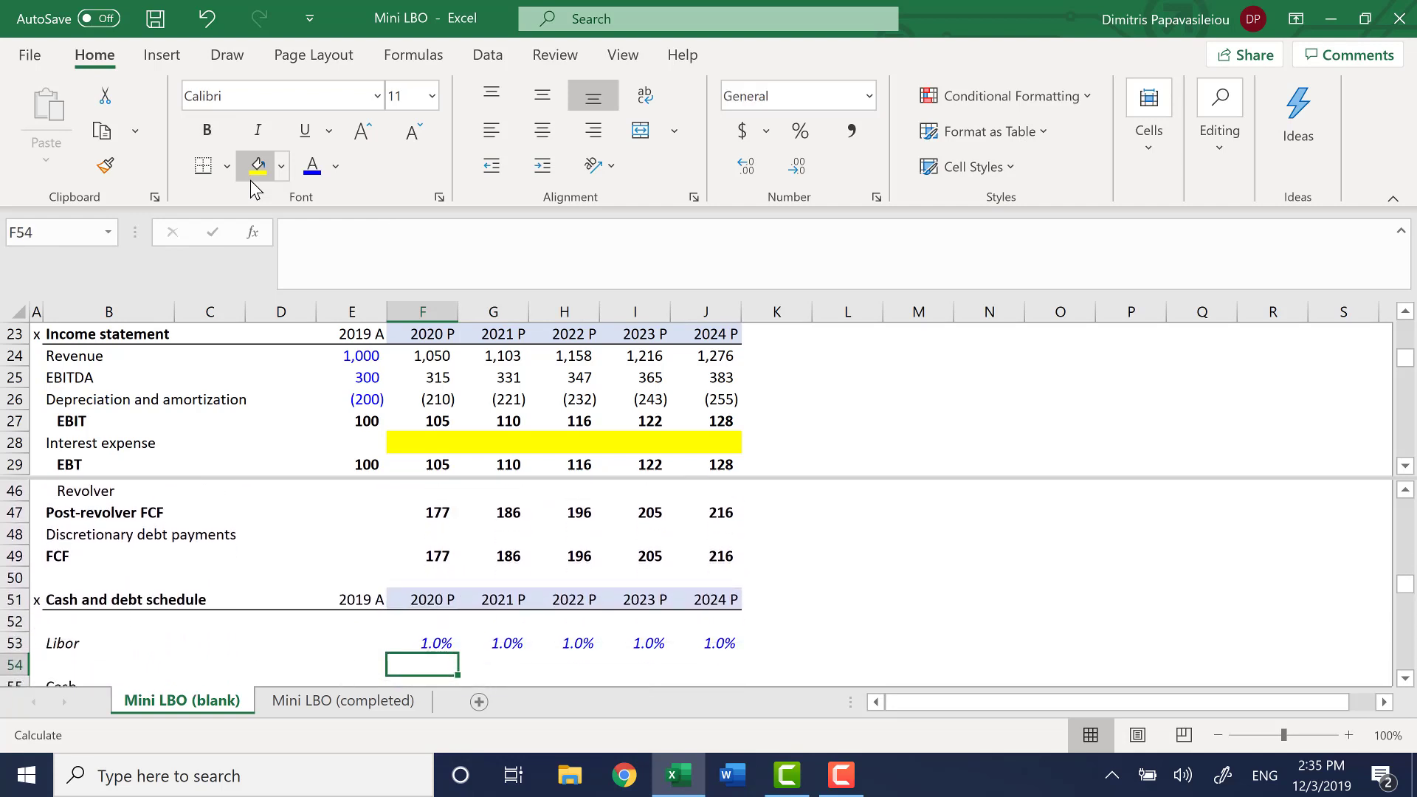
key("alt+w")
key("s")
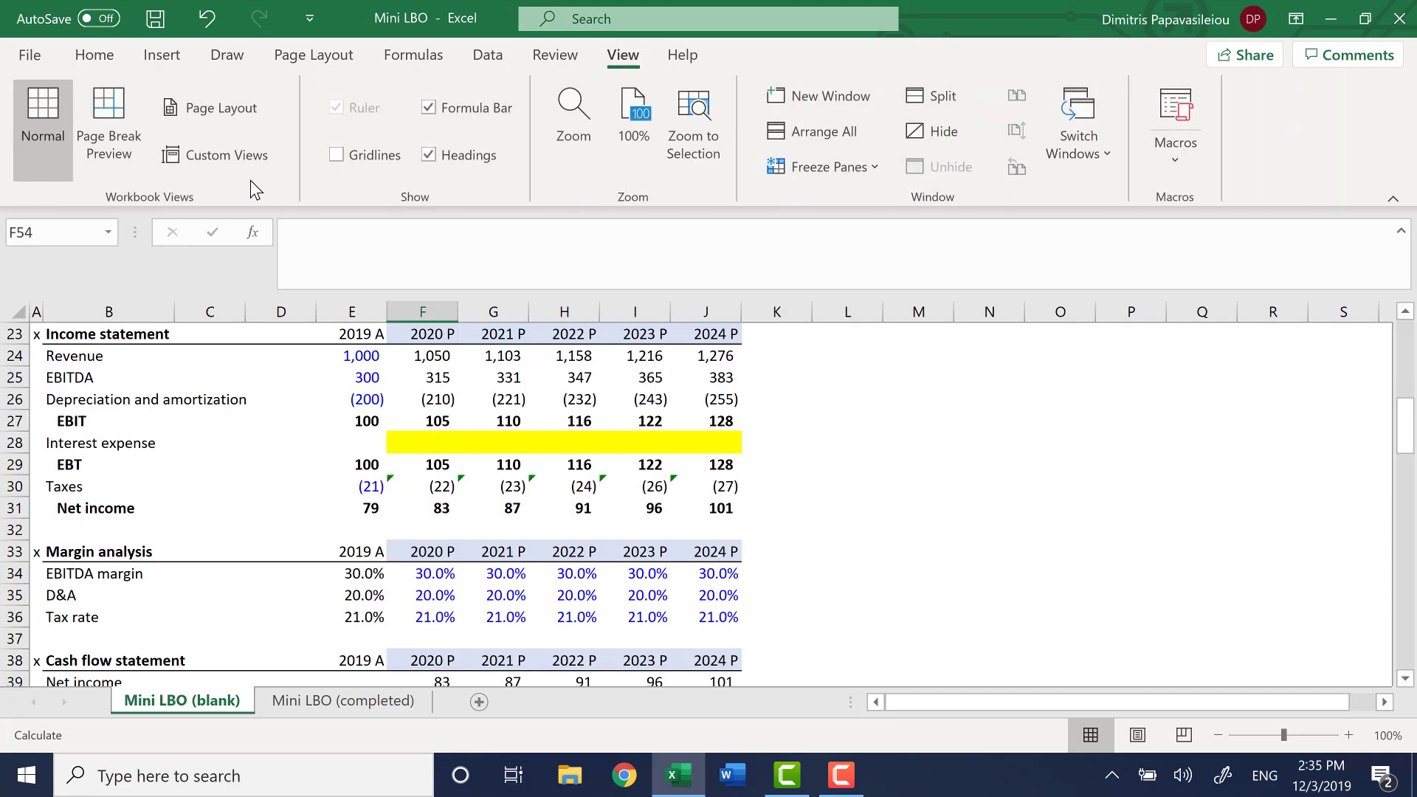
key("Up")
key("Up")
key("Up")
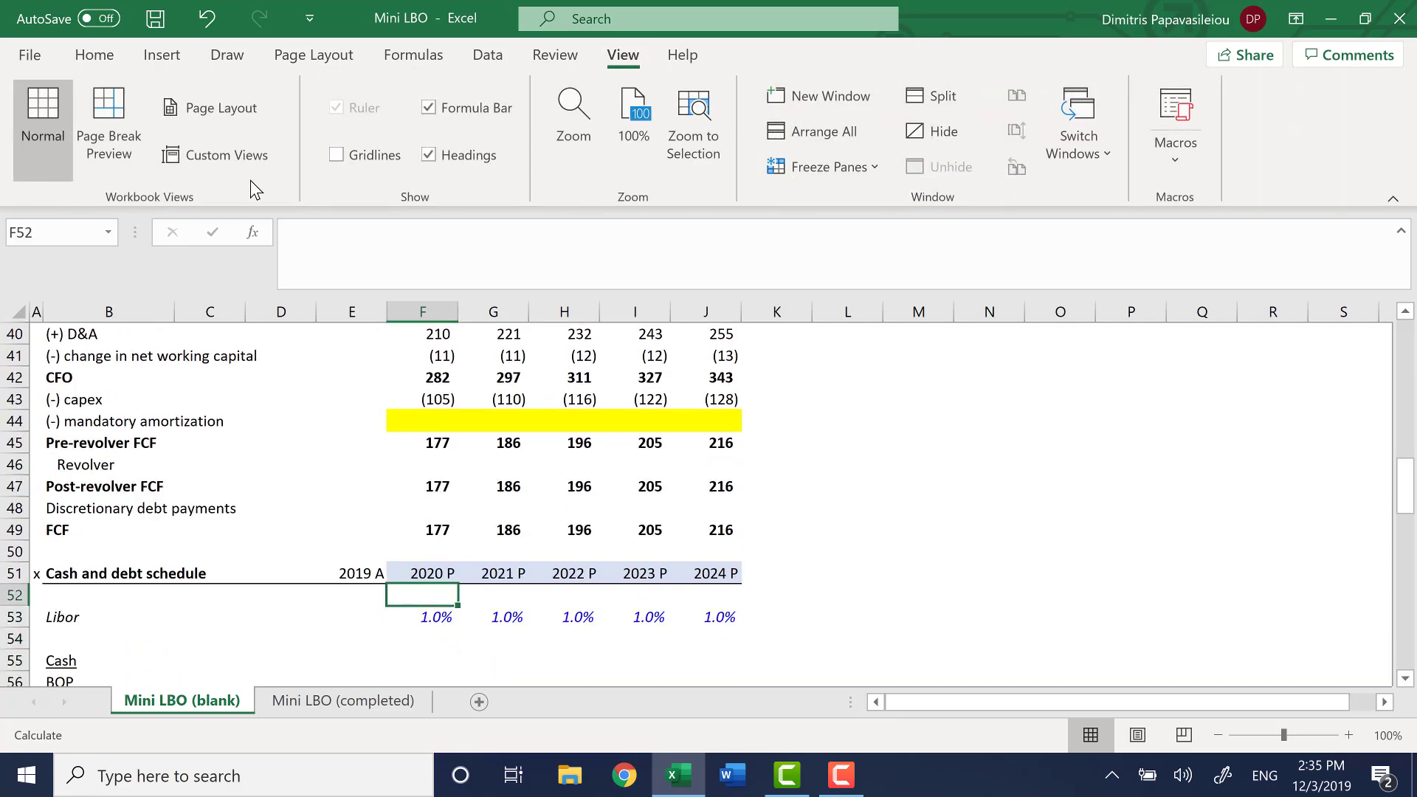
Examine the FCF rows and the layout of the cash and debt schedule down to the pre-revolver cash flow line
key("Up")
key("Up")
key("Up")
key("Up")
key("Down")
key("Down")
key("Down")
key("Down")
key("Down")
key("Down")
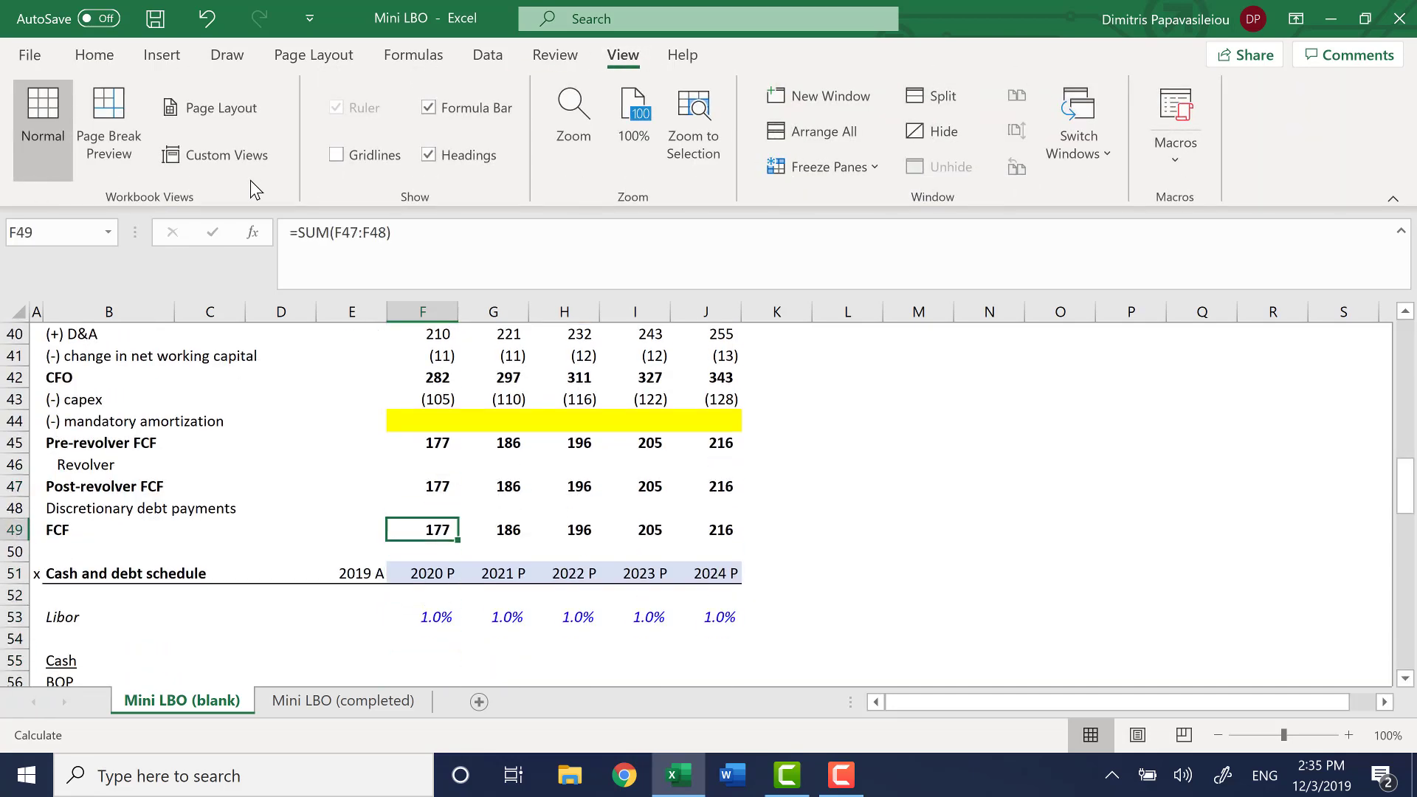
key("Down")
key("Down")
key("Down")
key("Down")
key("Down")
key("Down")
key("Down")
key("Down")
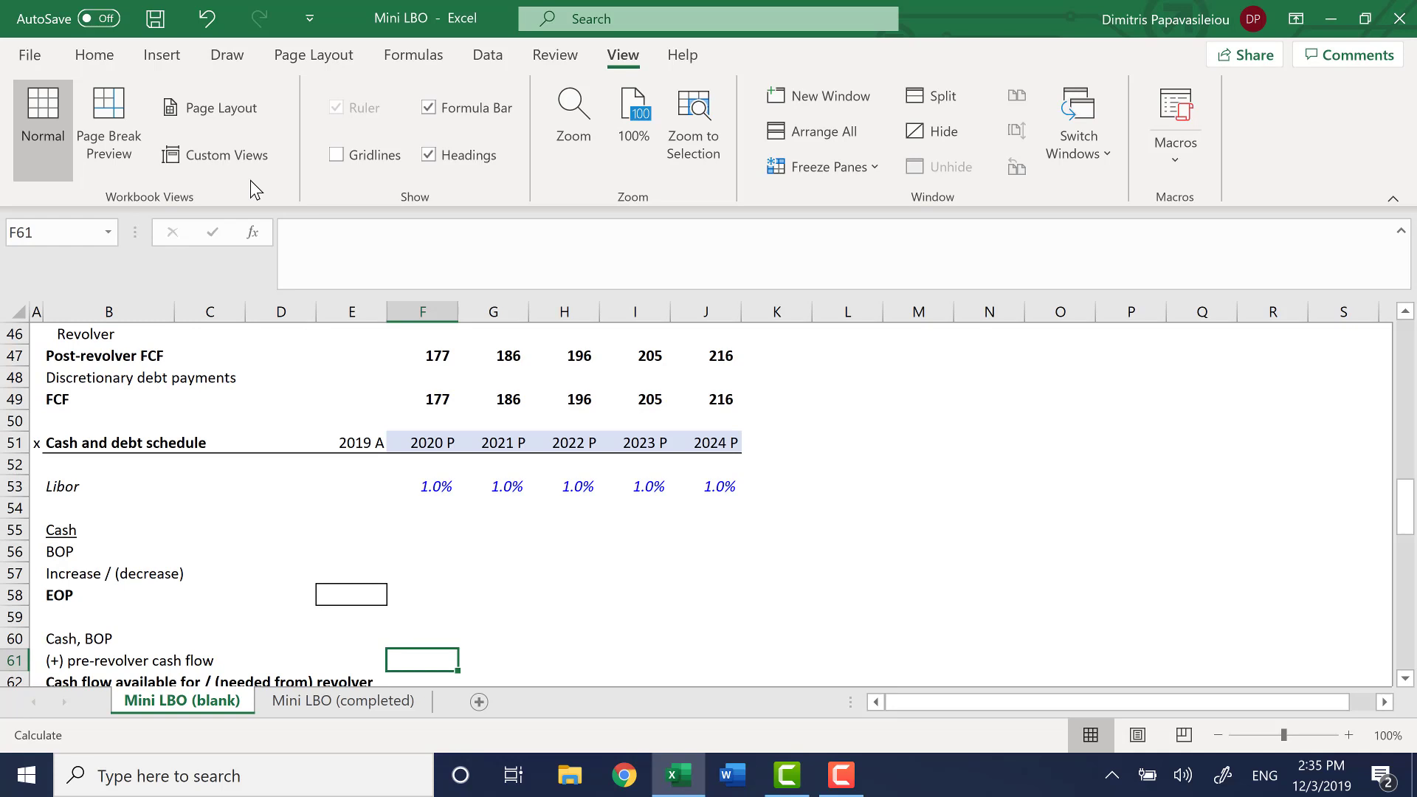
Link the 2019 end-of-period cash in E58 to the cash balance under Other assumptions, =J21
key("Up")
key("Up")
key("Up")
key("Left")
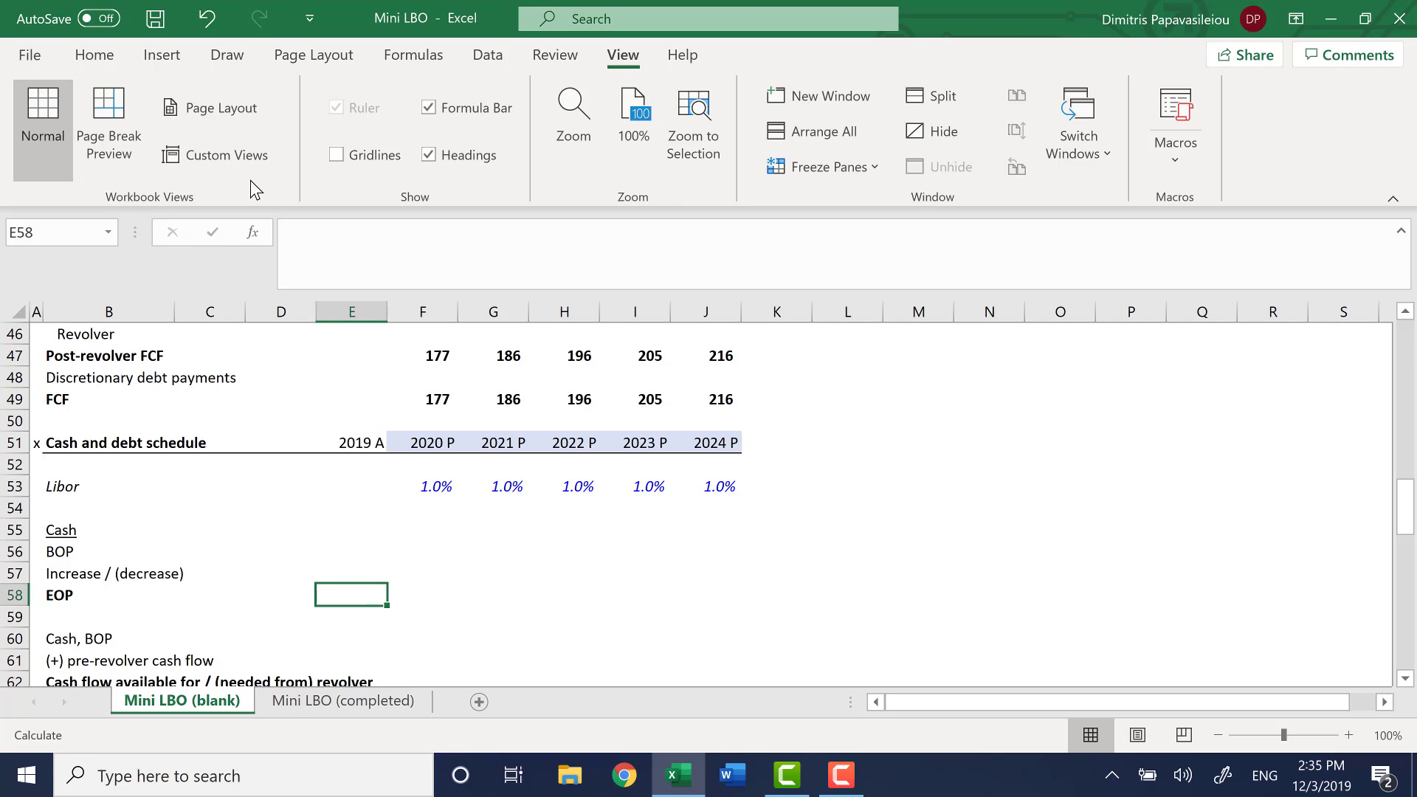
type("=")
key("Left")
key("Left")
key("Left")
key("Left")
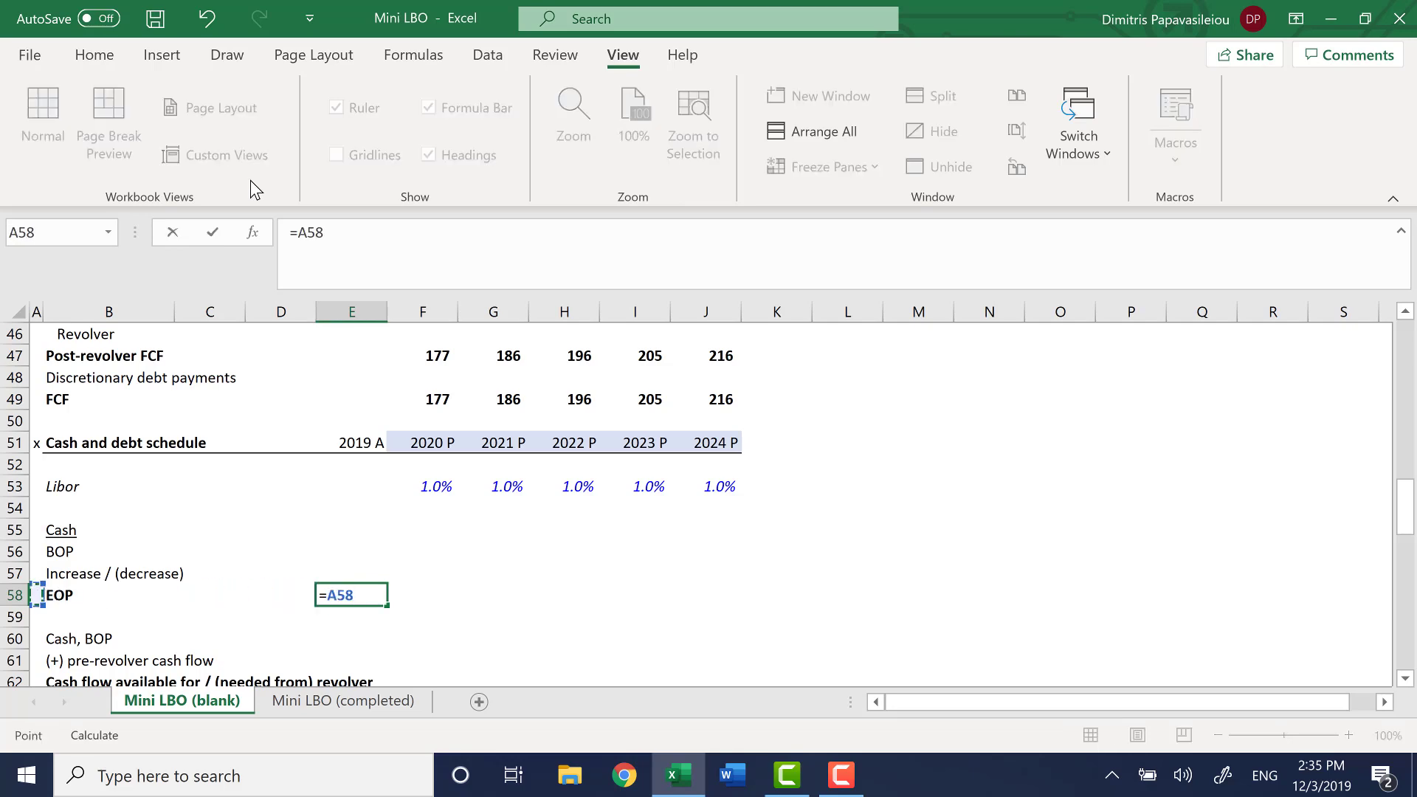
key("ctrl+Up")
key("ctrl+Up")
key("ctrl+Up")
key("ctrl+Up")
key("ctrl+Up")
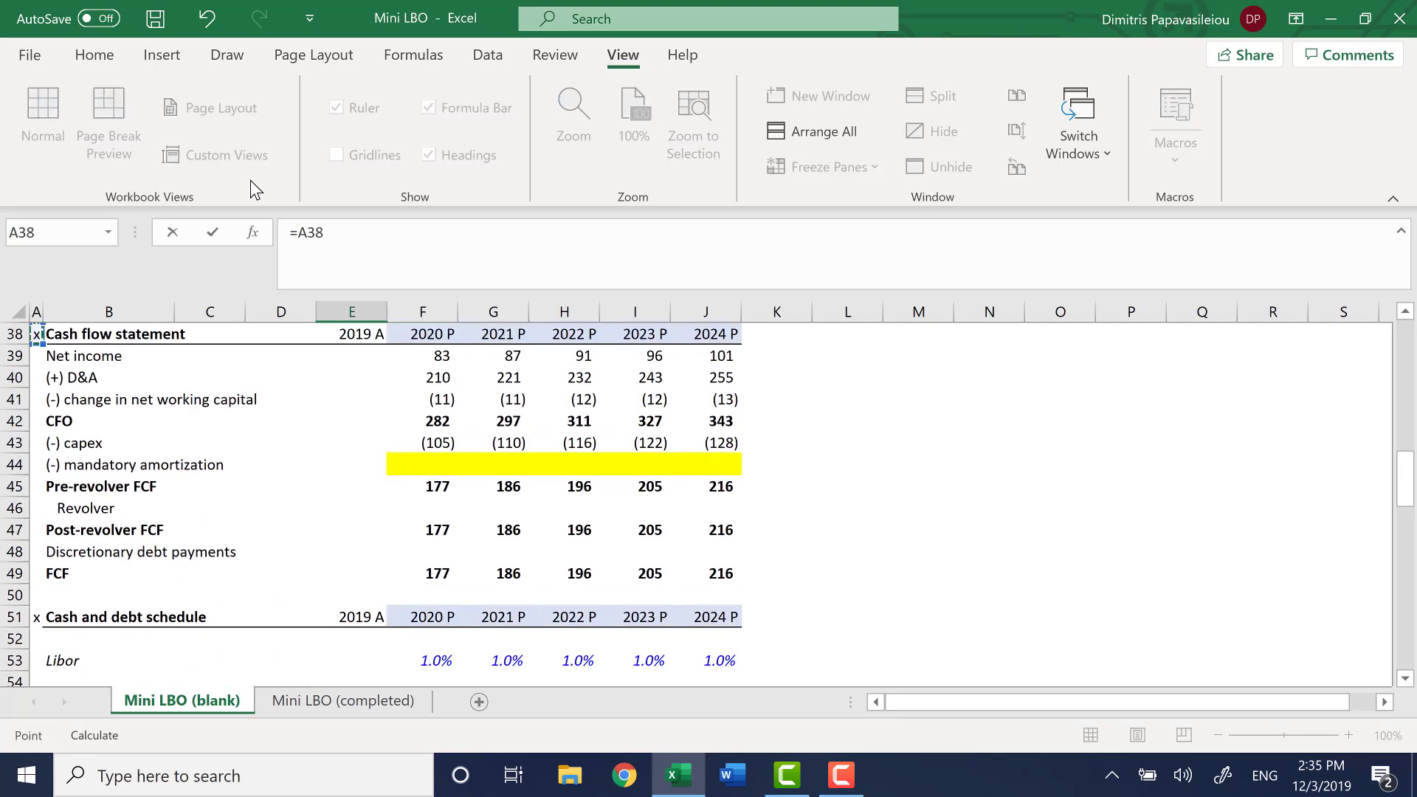
key("Right")
key("Down")
key("Down")
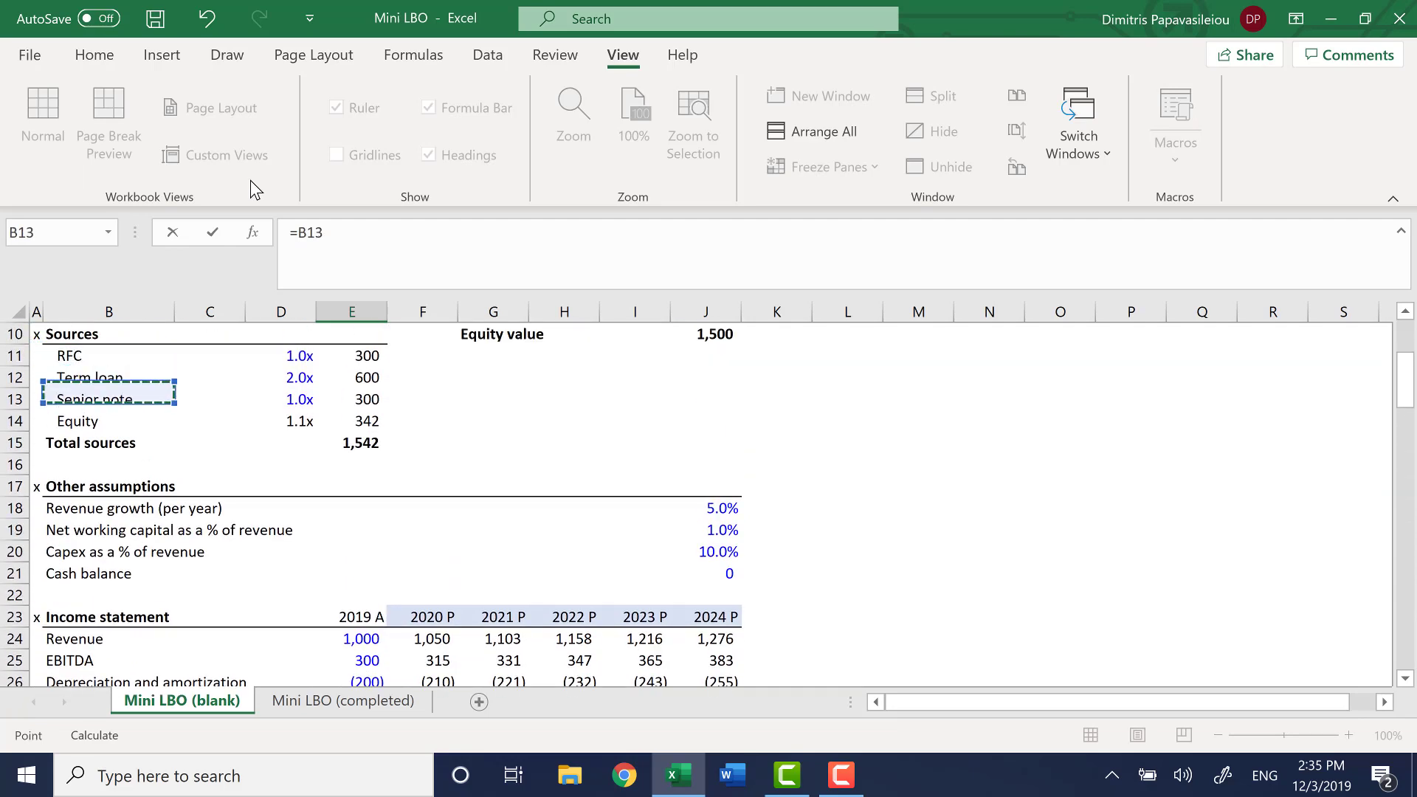
key("ctrl+Down")
key("ctrl+Down")
key("ctrl+Down")
key("ctrl+Right")
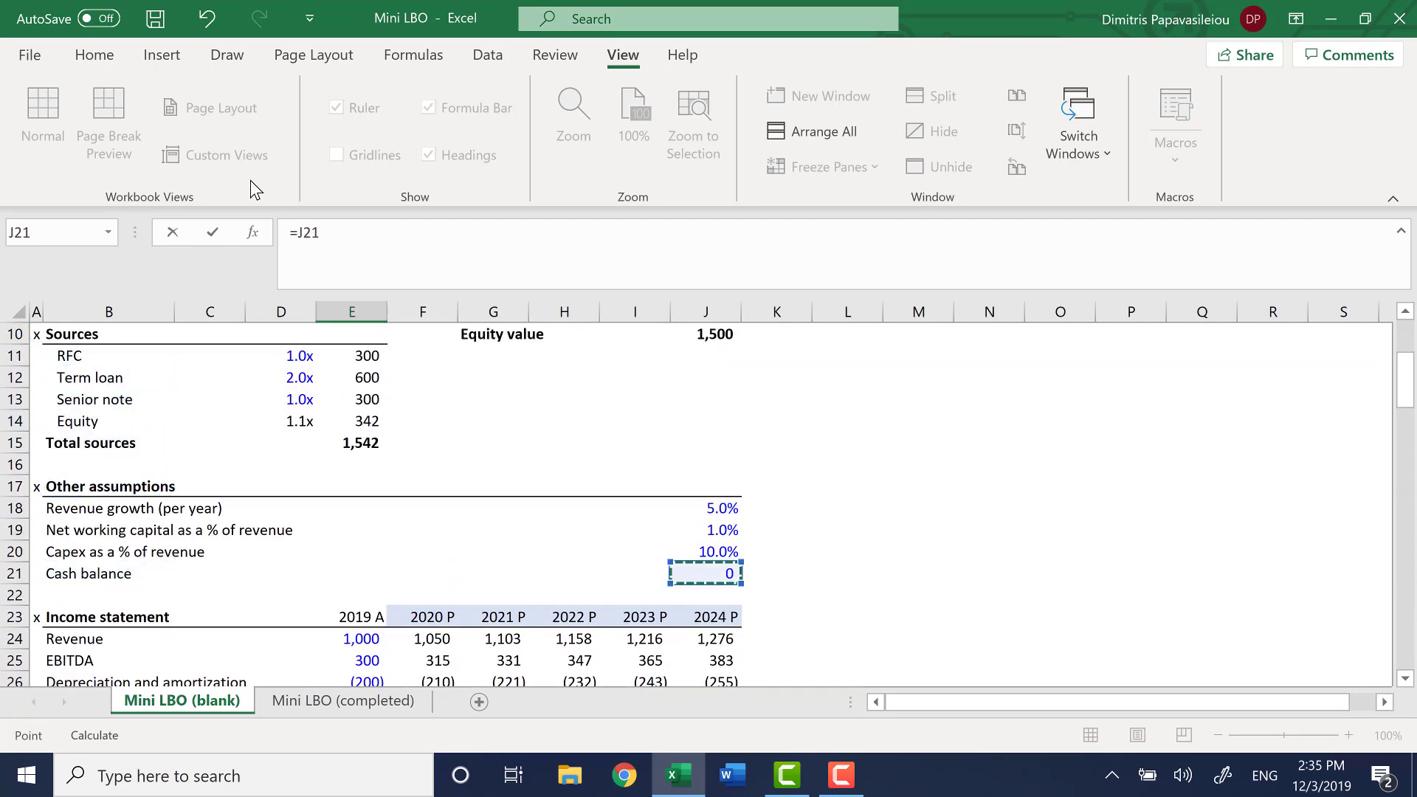
key("Return")
Link the 2020 beginning-of-period cash in F56 to the 2019 end-of-period cash, =E58
key("Up")
key("Up")
key("Up")
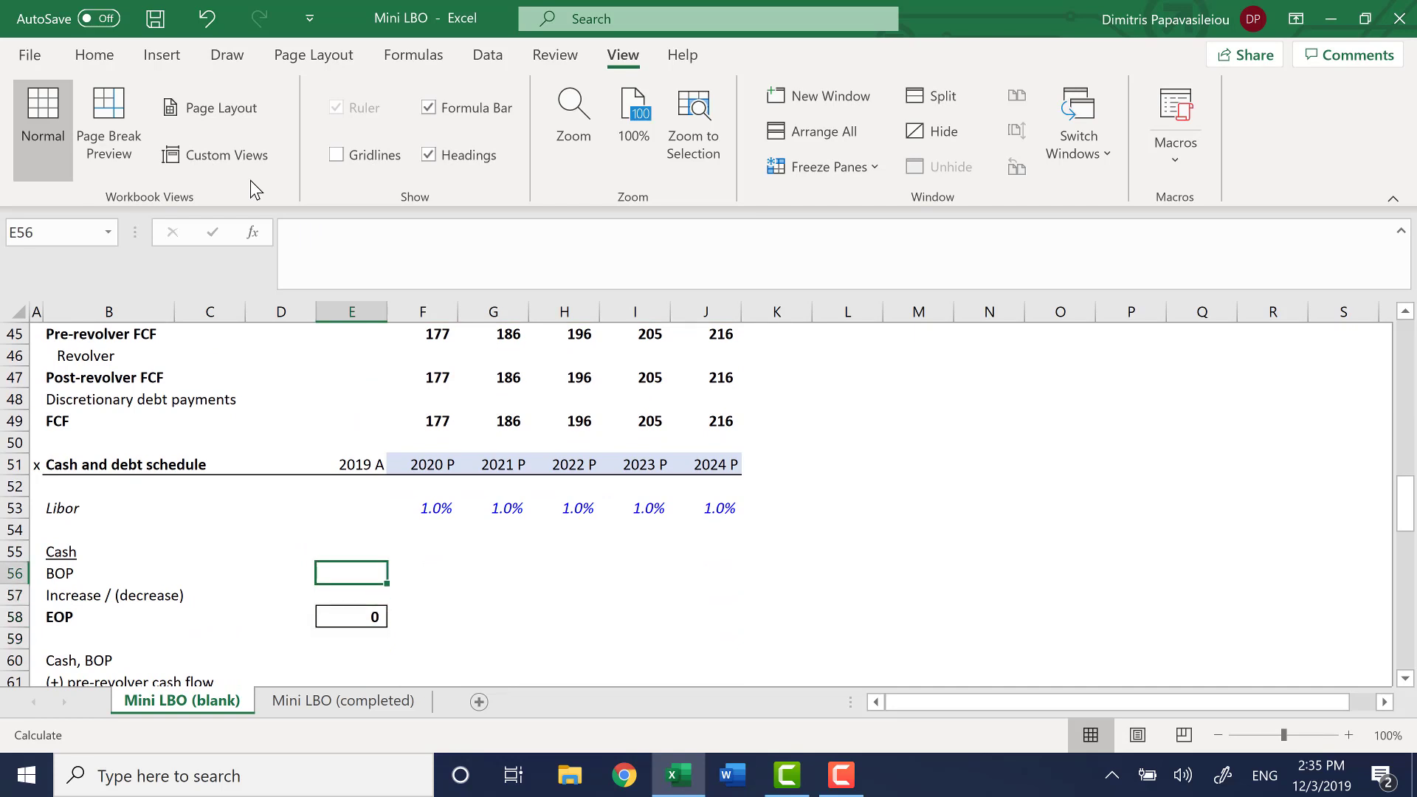
key("Right")
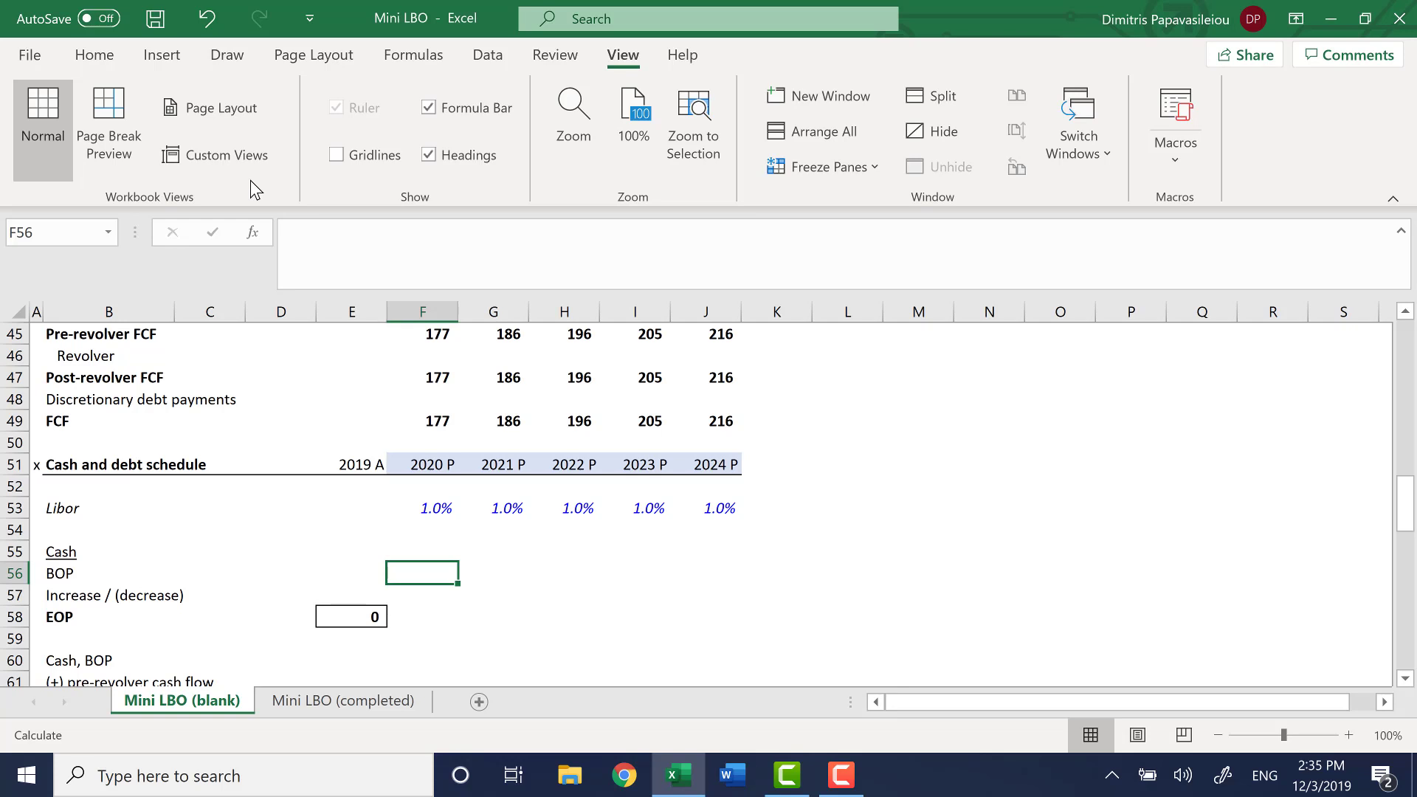
type("=")
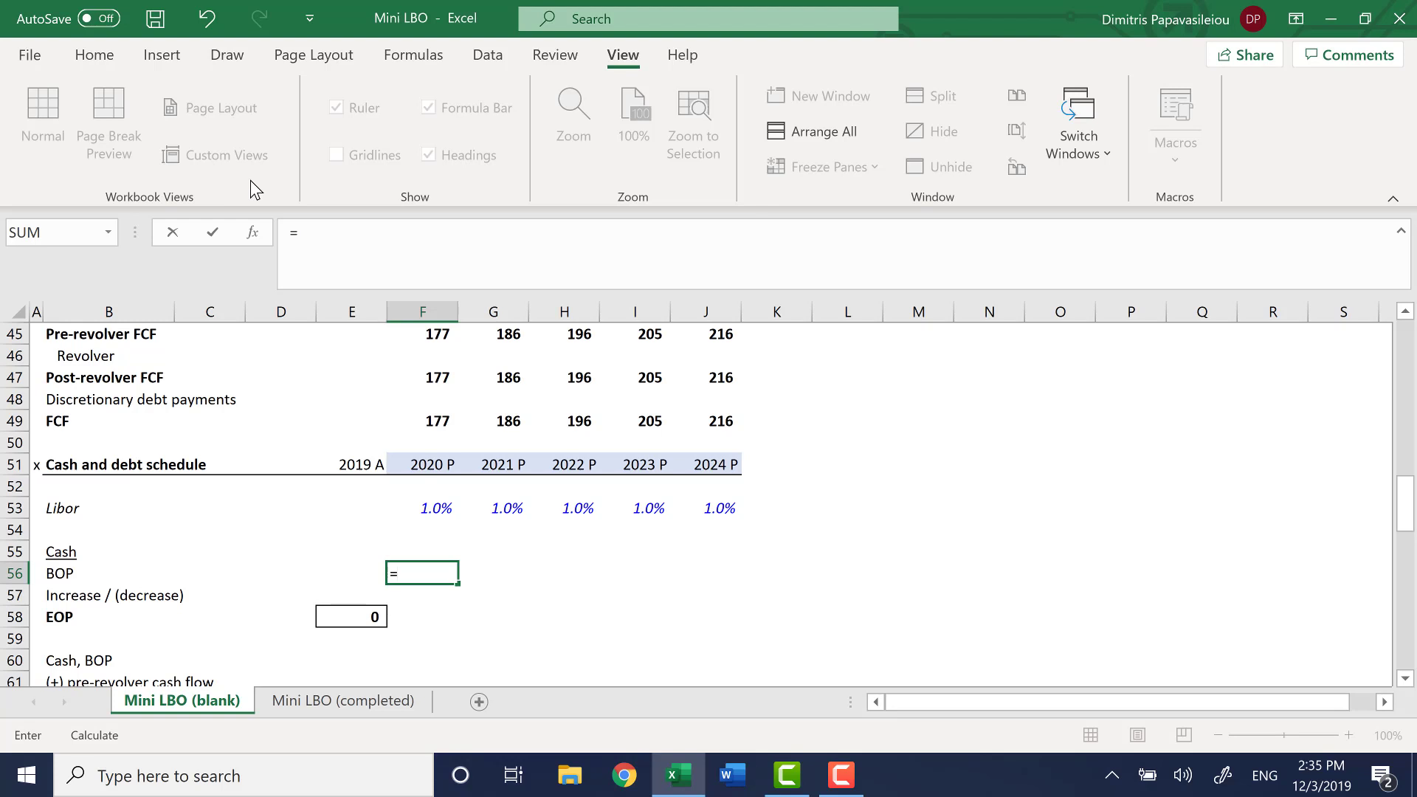
key("Left")
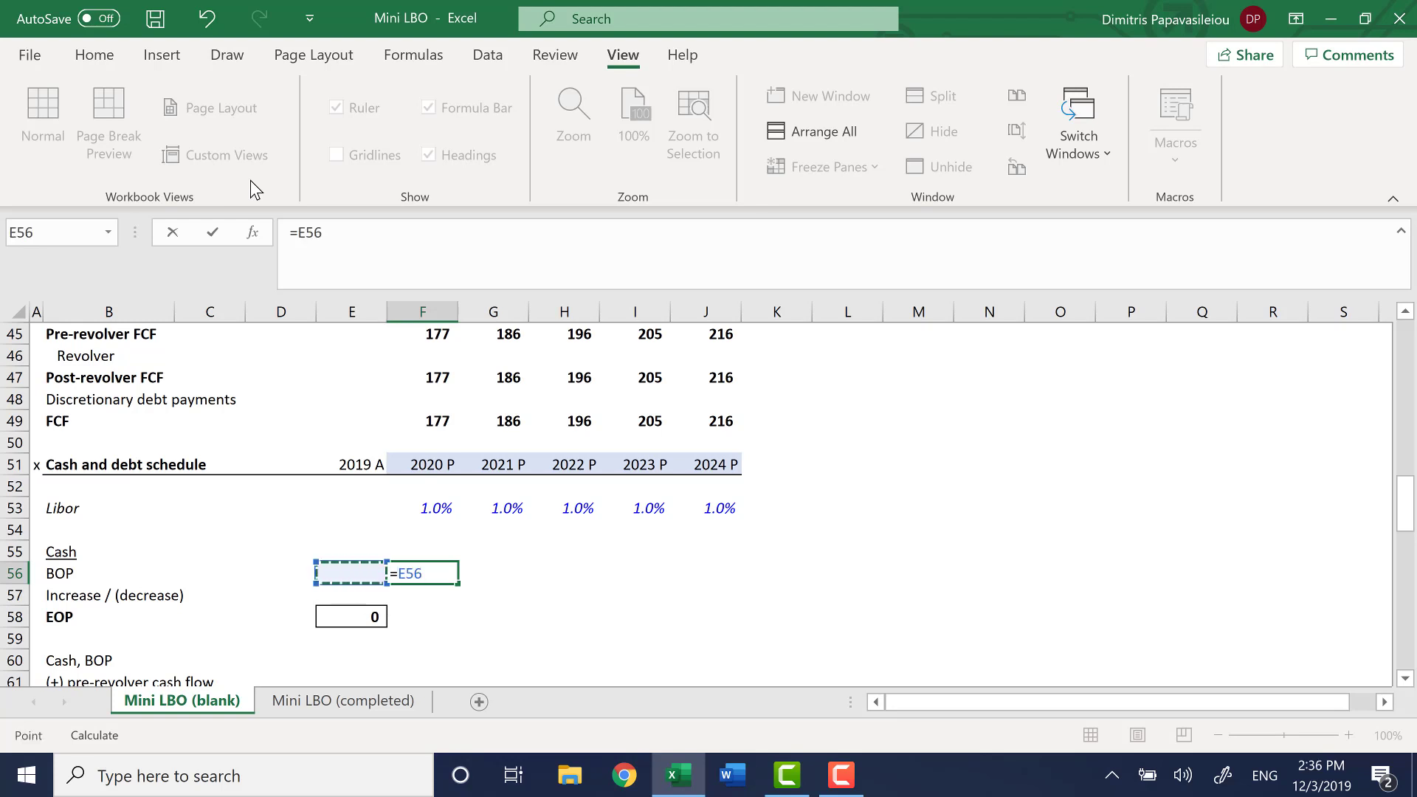
key("Down")
key("Down")
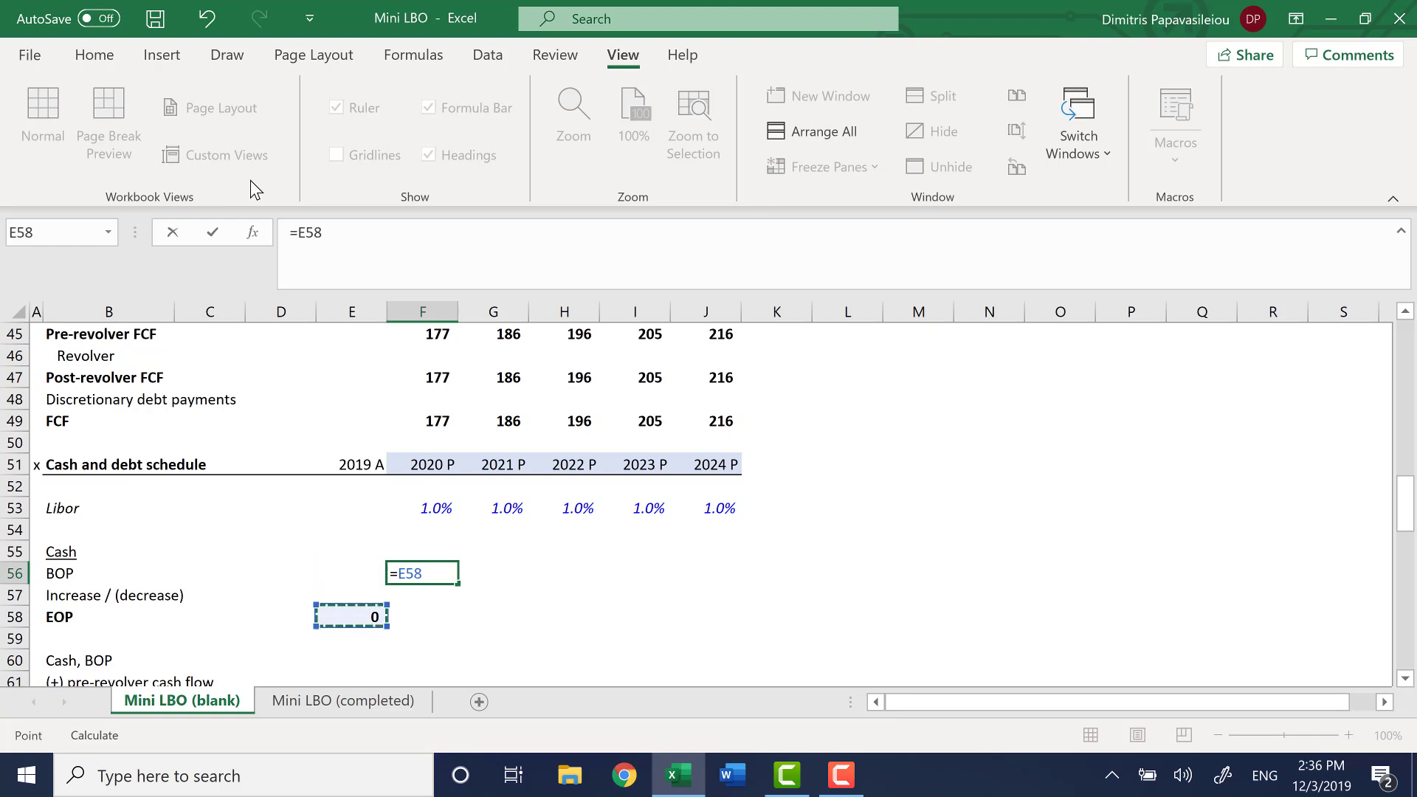
key("Return")
key("Up")
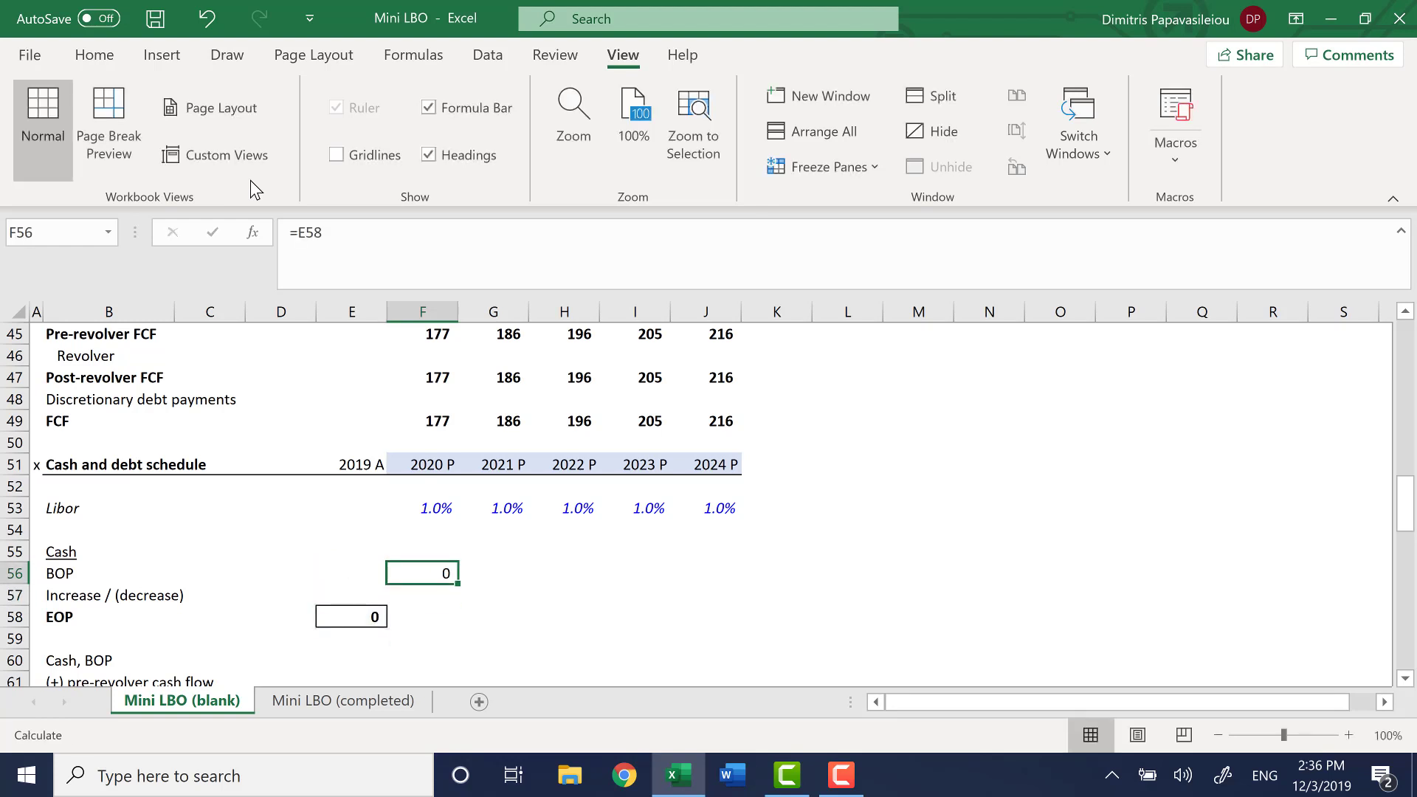
Fill the beginning-of-period cash formula across from F56 through 2024 in J56
key("shift+Right")
key("shift+Right")
key("shift+Right")
key("shift+Right")
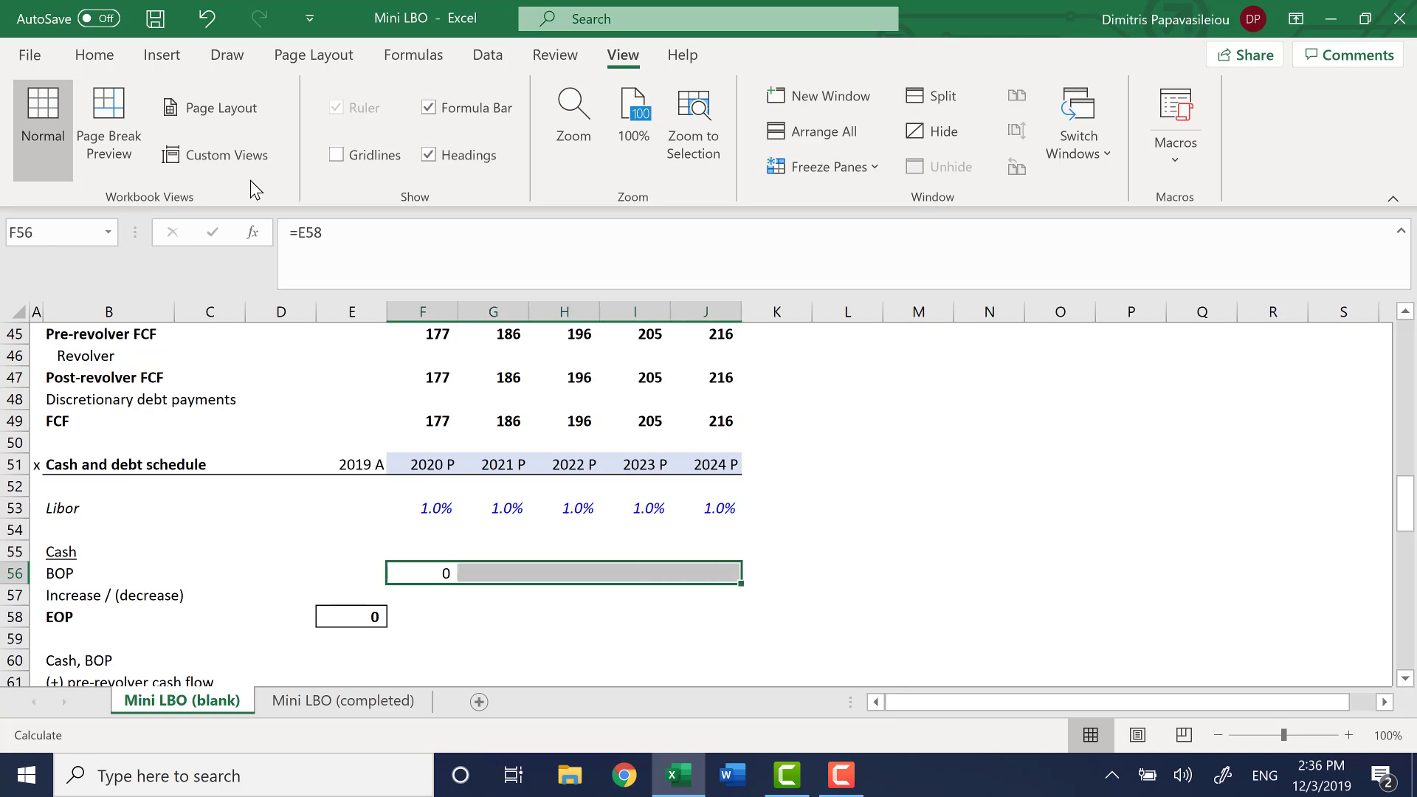
key("ctrl+r")
Calculate the 2020 end-of-period cash in F58 as the sum of beginning cash and the increase or decrease, =SUM(F56:F57)
key("Down")
key("Down")
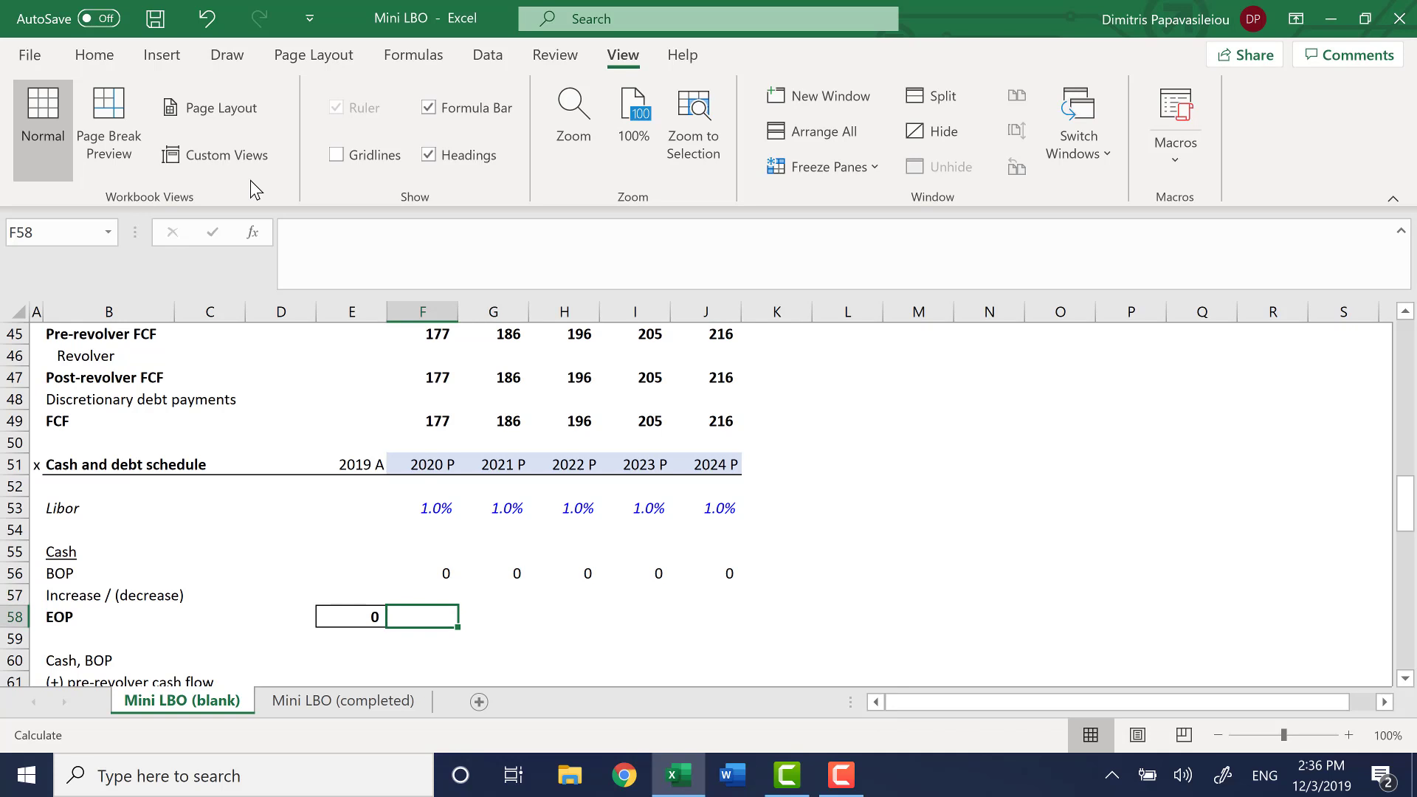
type("=")
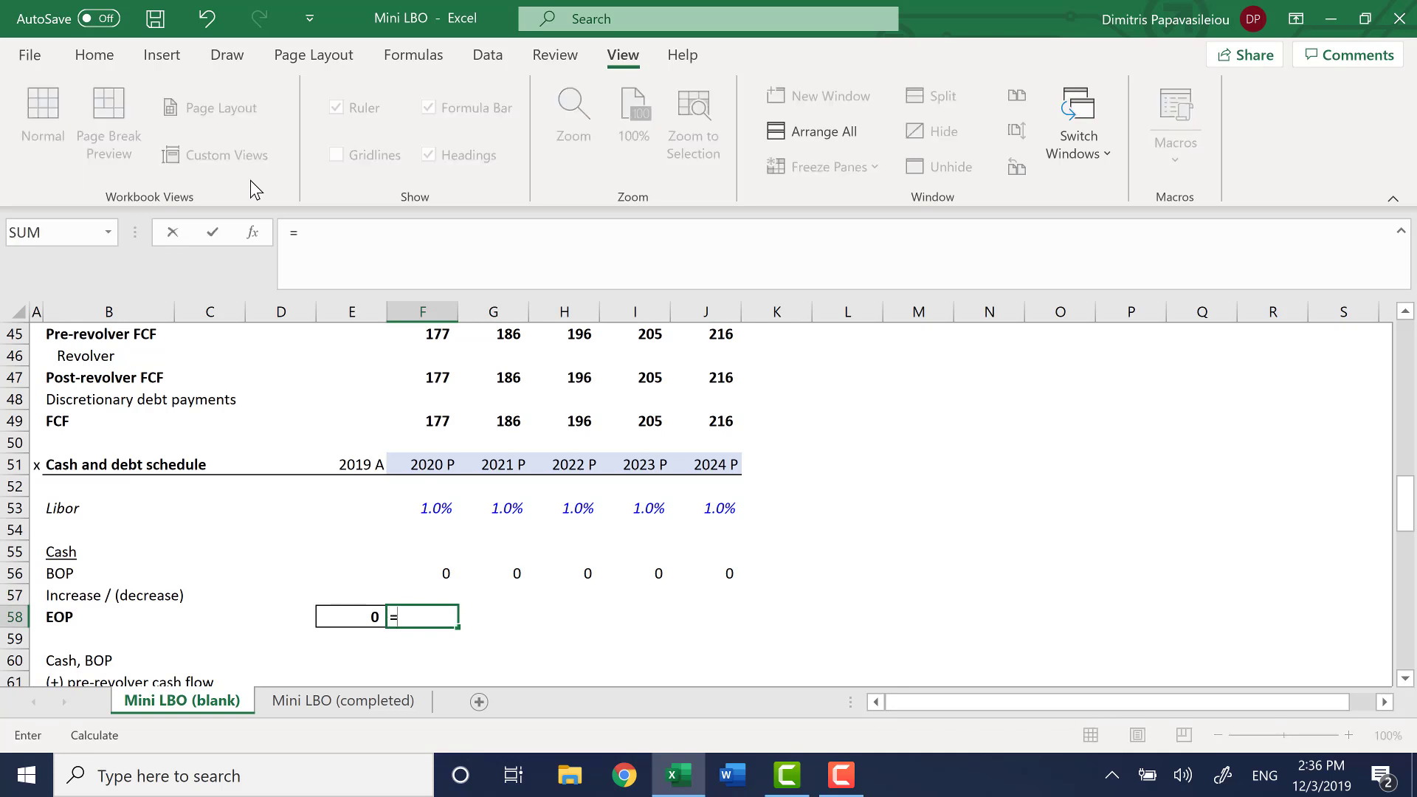
type("sum")
key("Tab")
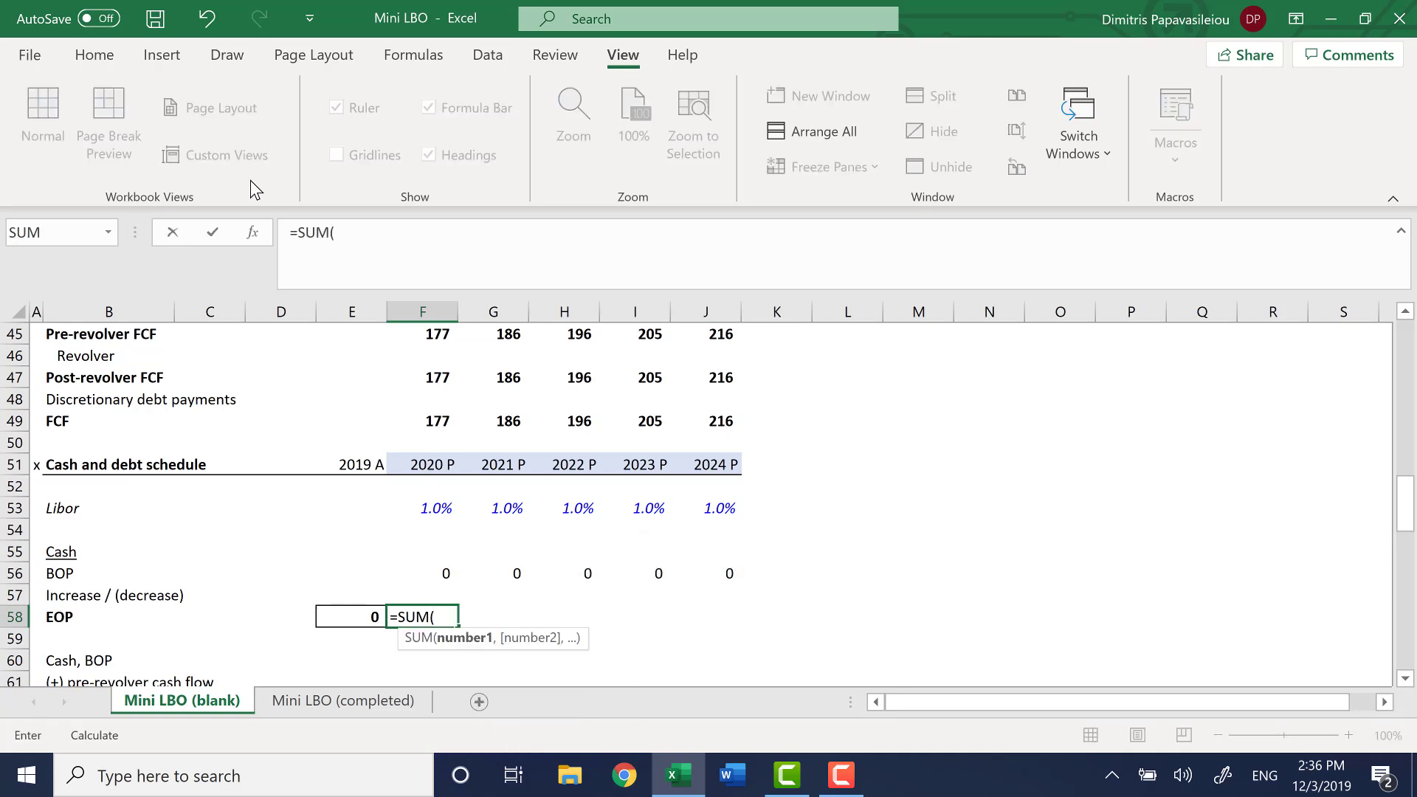
key("Up")
key("Up")
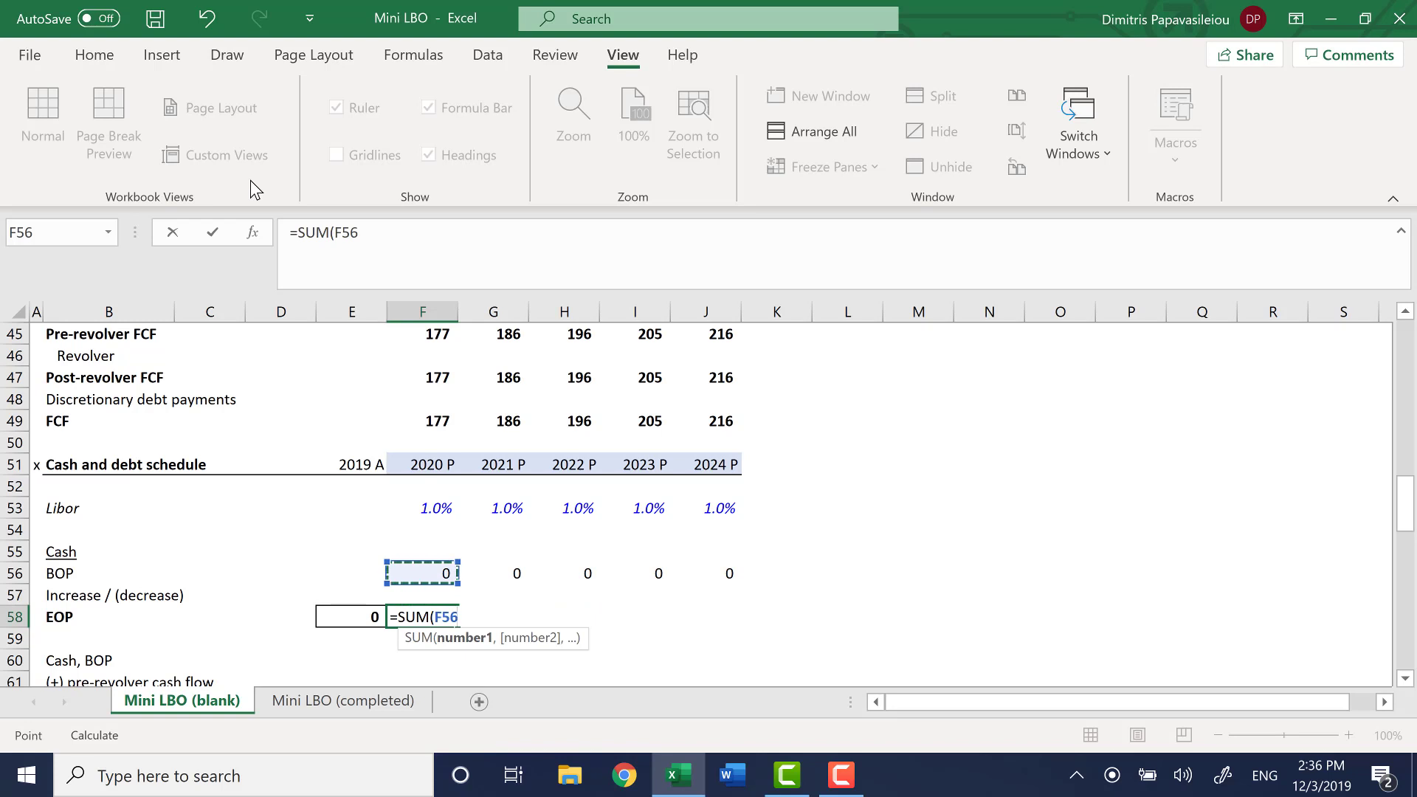
key("shift+Down")
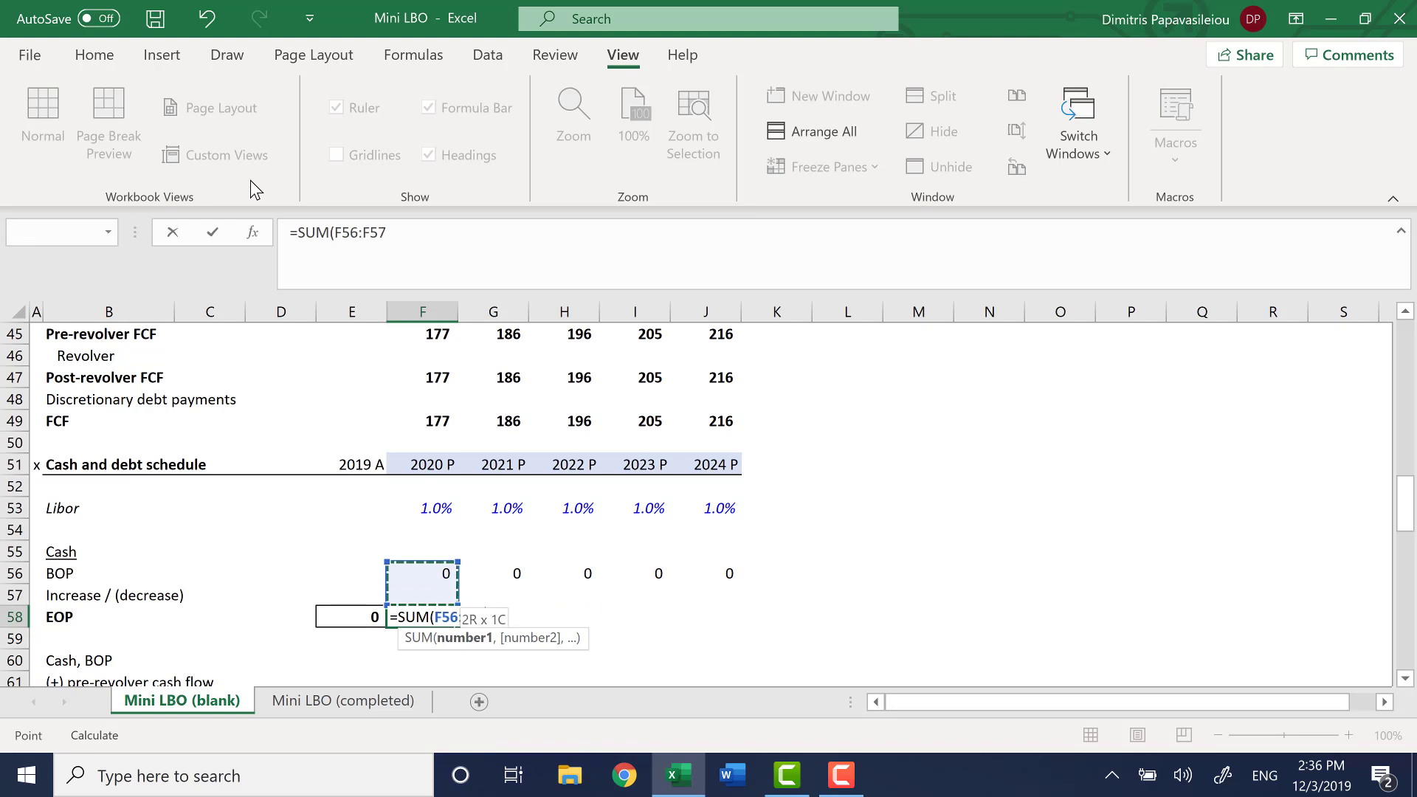
key("ctrl+Return")
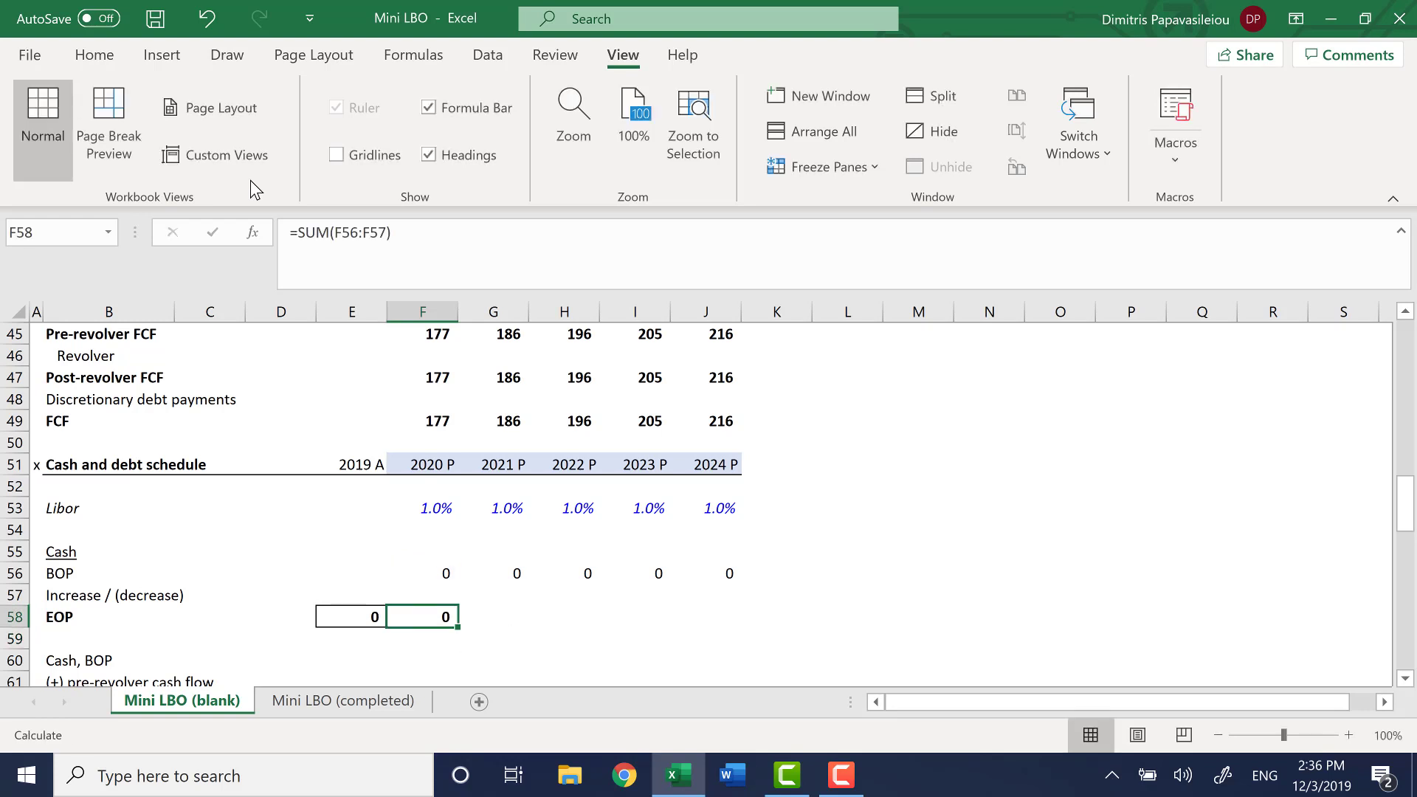
Fill the end-of-period cash formula across from F58 through 2024 in J58
key("shift+Right")
key("shift+Right")
key("shift+Right")
key("shift+Right")
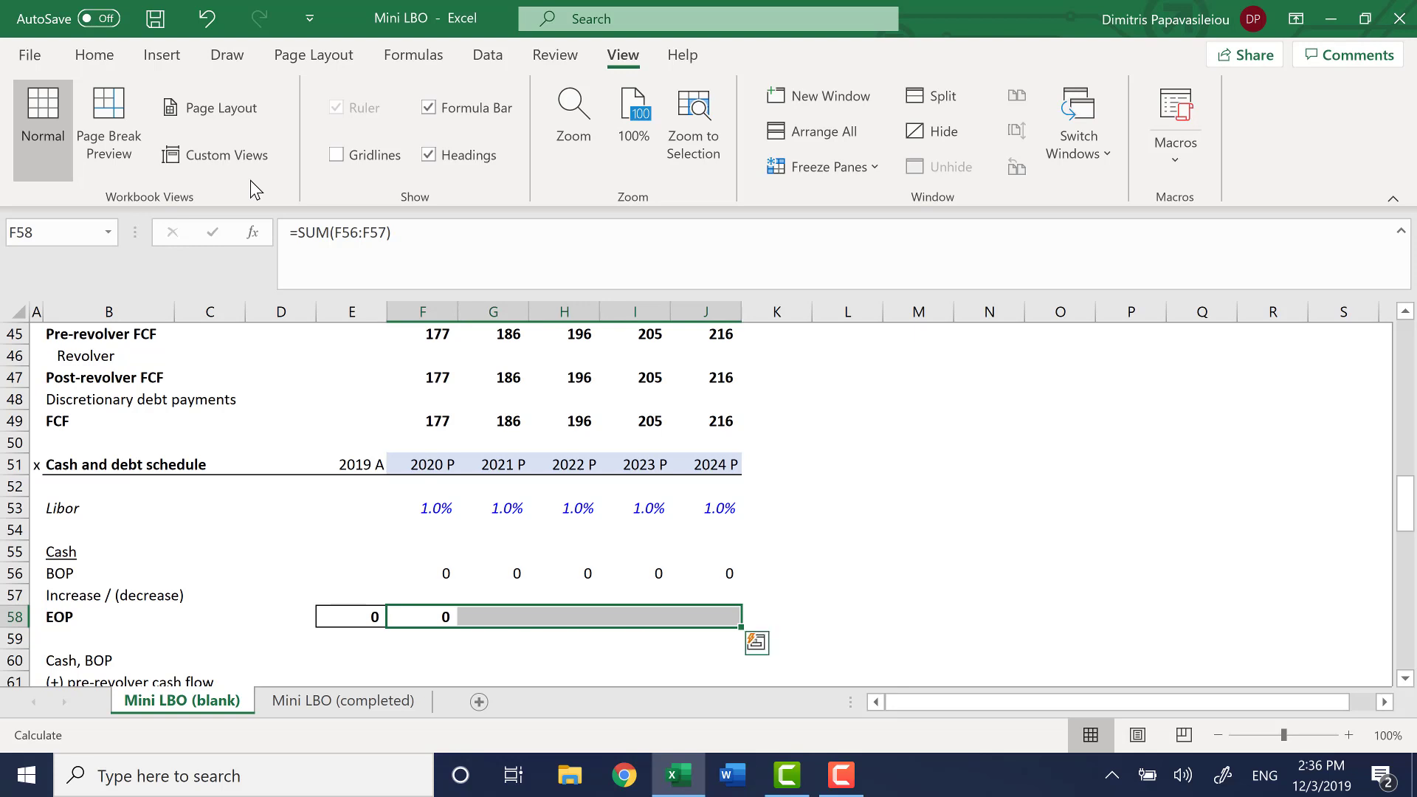
key("ctrl+r")
Check that each projected beginning-of-period cash formula in row 56 references the prior year's end-of-period cash
key("Up")
key("Up")
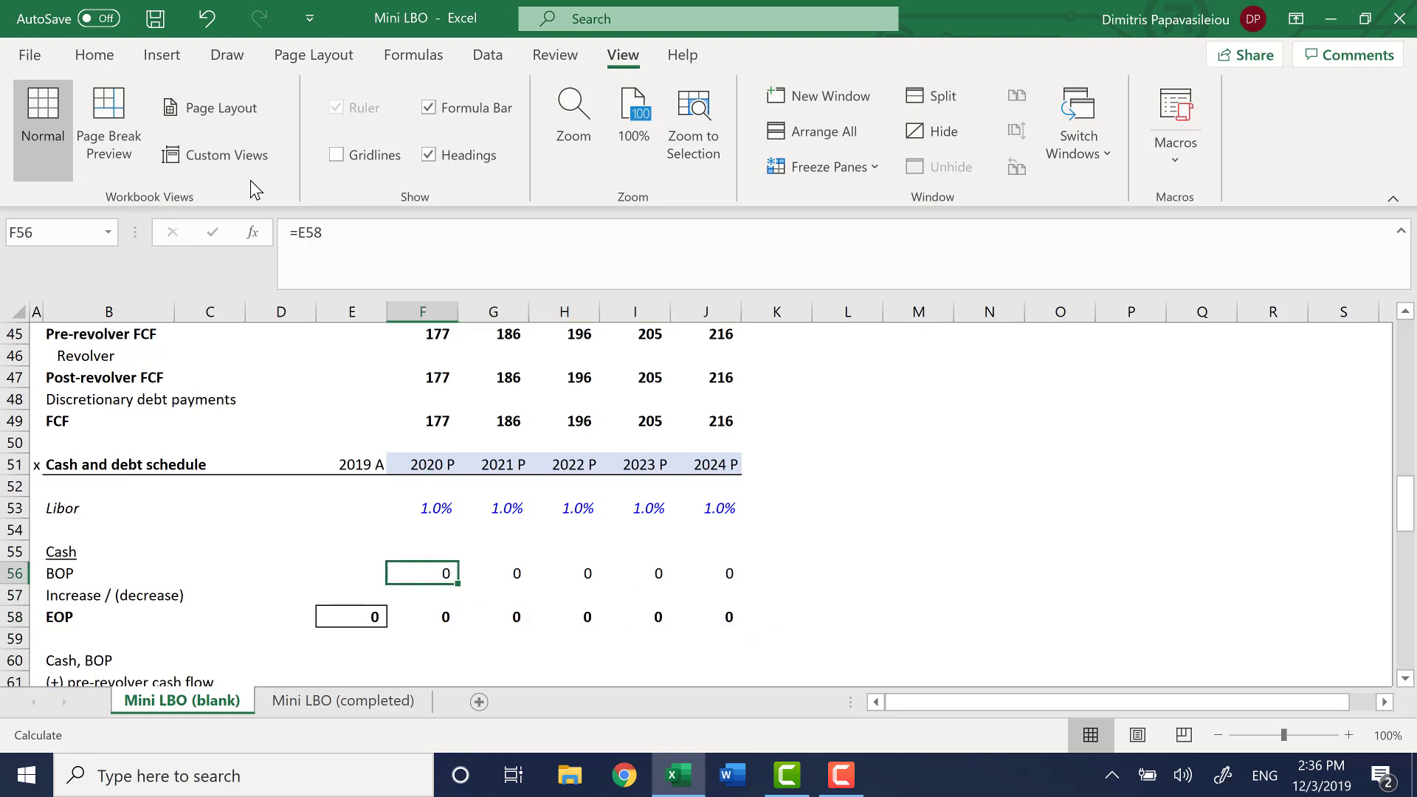
key("F2")
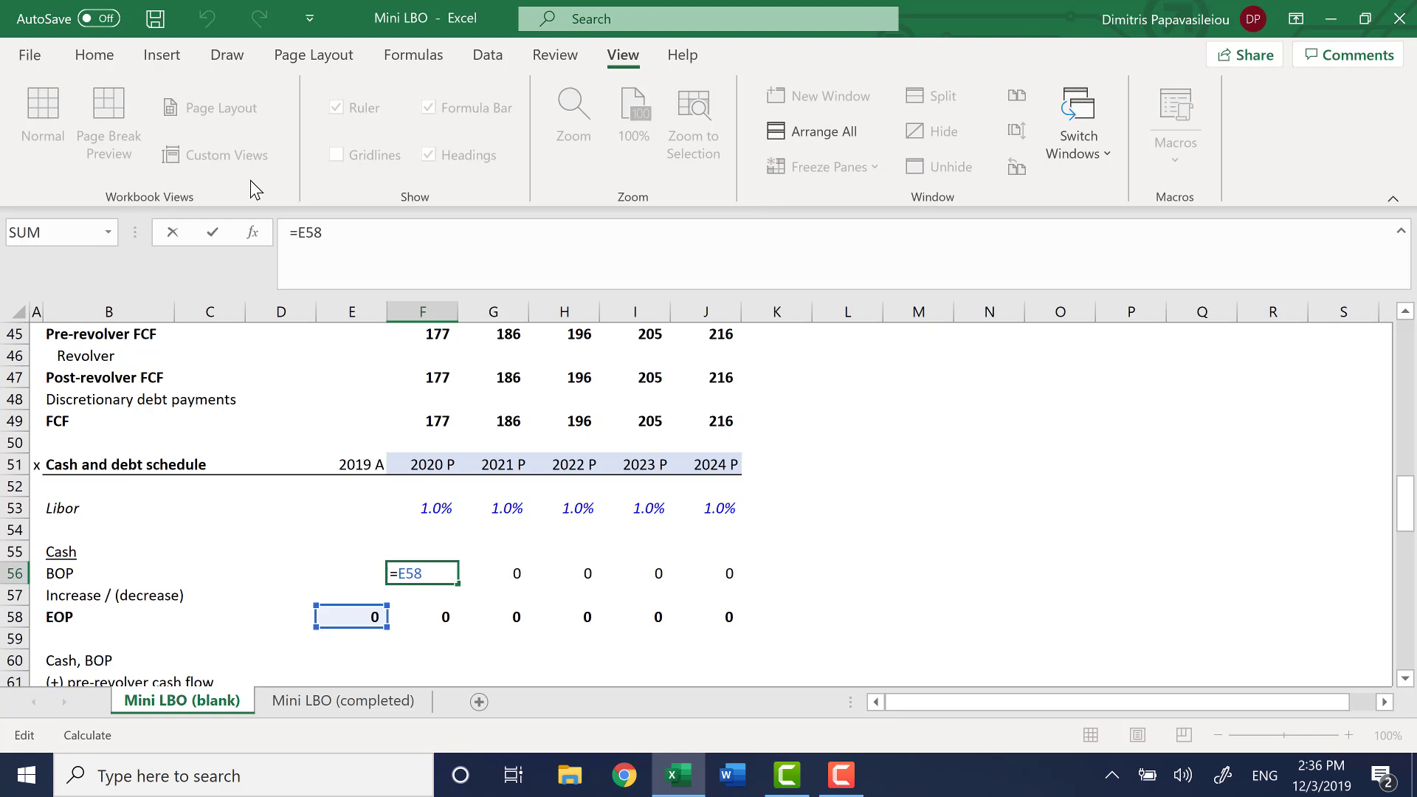
key("Escape")
key("Right")
key("F2")
key("Tab")
key("F2")
key("Tab")
key("F2")
key("Tab")
key("F2")
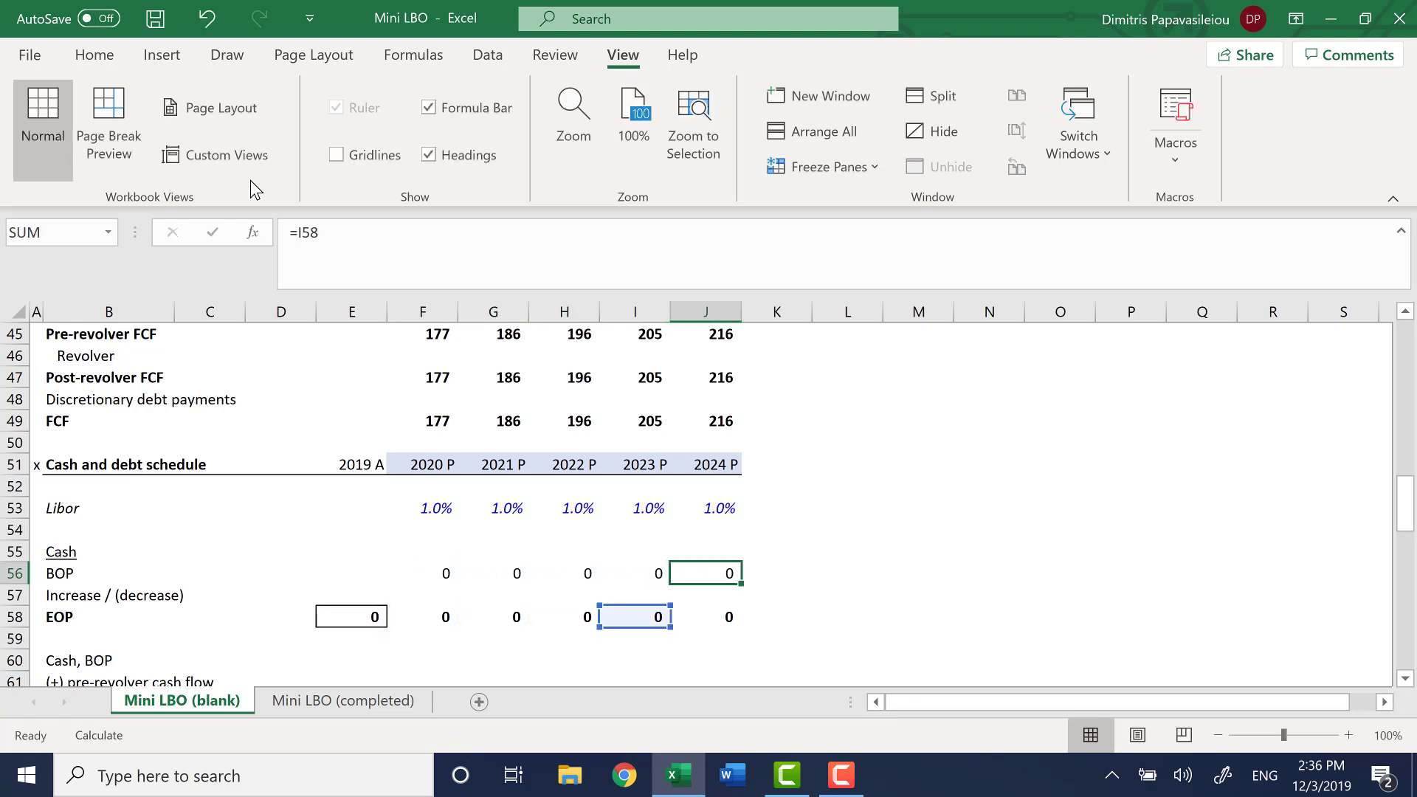
key("Escape")
Check the sum formulas for projected end-of-period cash across row 58, starting with F58
key("Left")
key("Left")
key("Left")
key("Left")
key("Down")
key("Down")
key("alt+equal")
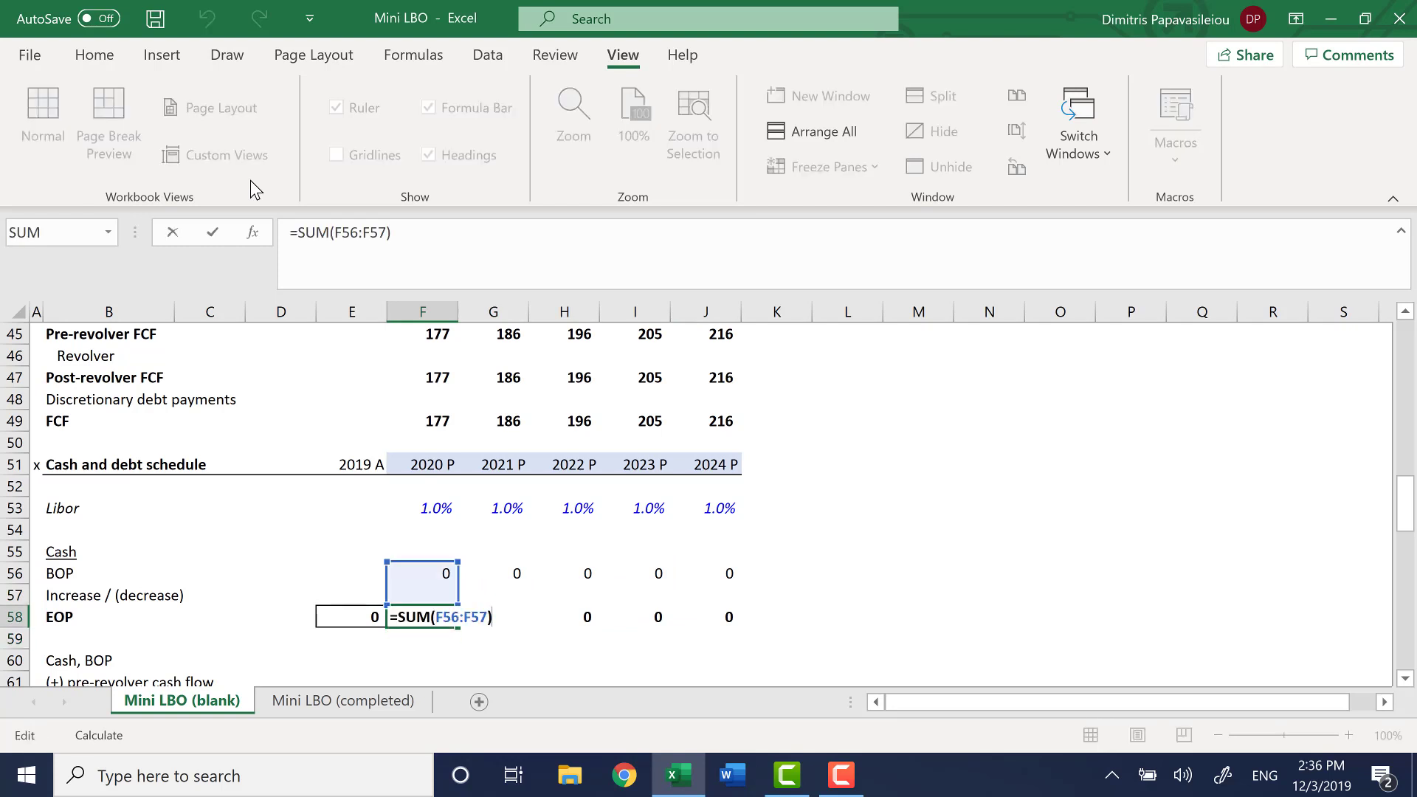
key("Escape")
key("Up")
key("Up")
key("Down")
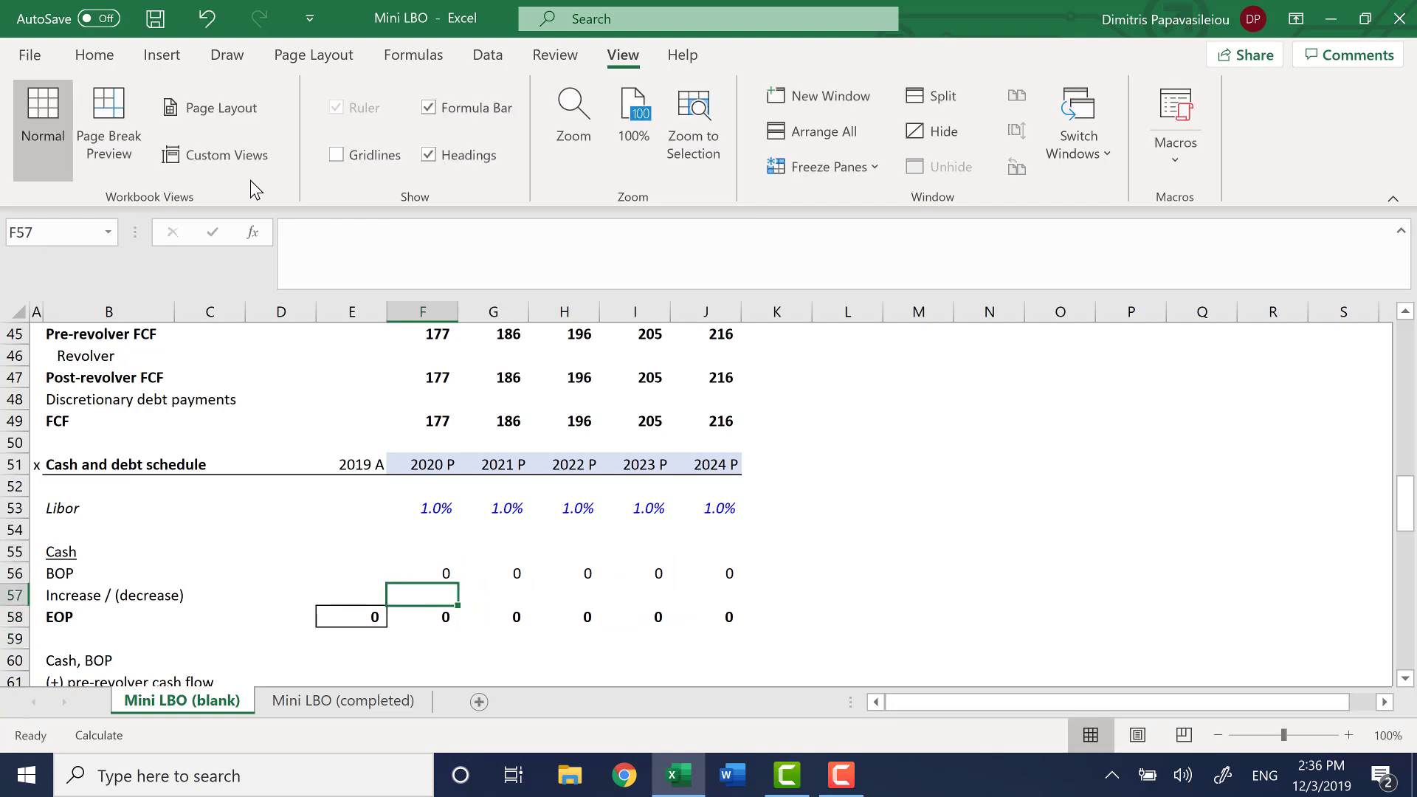
key("Down")
key("alt+equal")
key("Tab")
key("alt+equal")
key("Tab")
key("alt+equal")
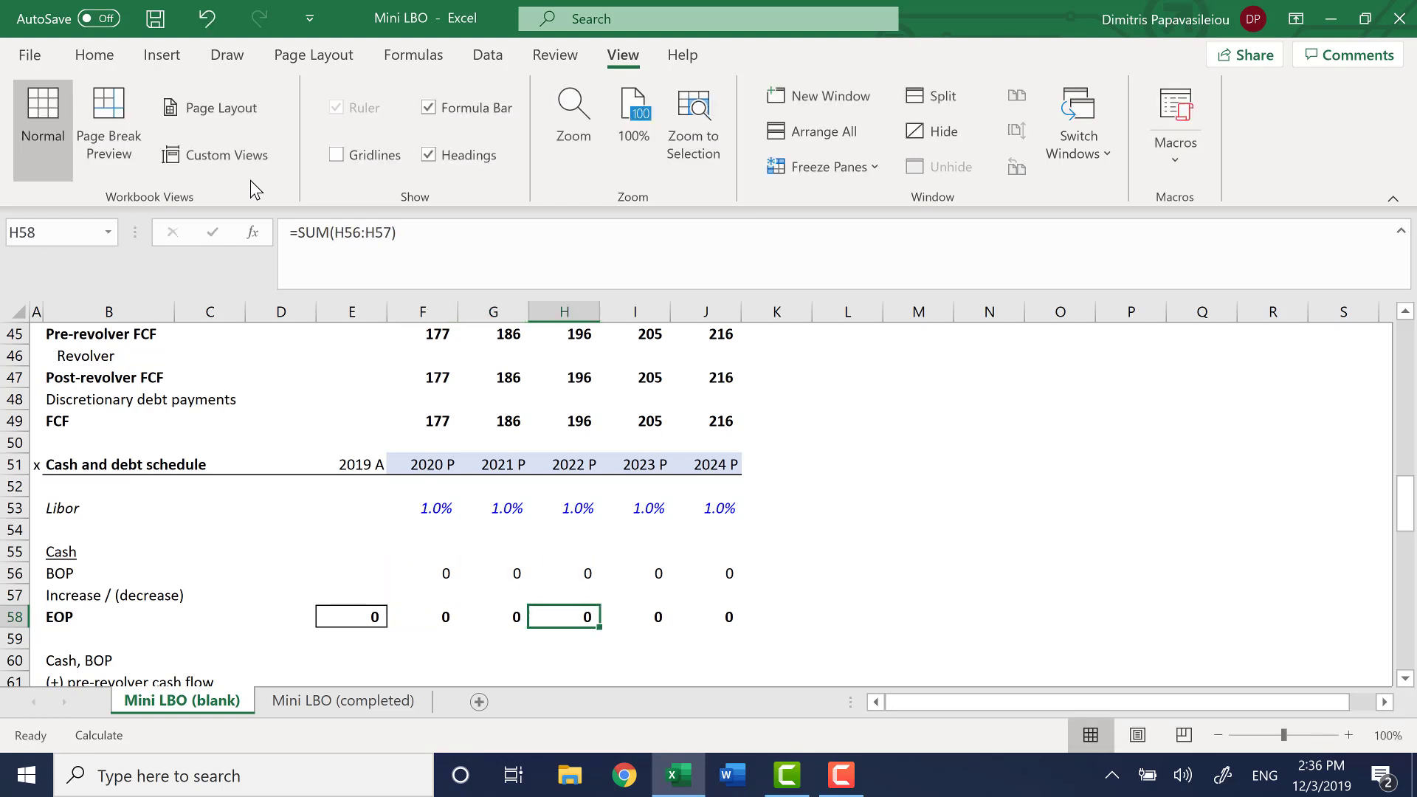
key("Tab")
key("alt+equal")
key("Tab")
key("alt+equal")
key("ctrl+Return")
Examine the revolver availability rows 60 to 62, from beginning cash to cash flow available for or needed from the revolver
key("Left")
key("Left")
key("Left")
key("Left")
key("Down")
key("Down")
key("Down")
key("Down")
key("Down")
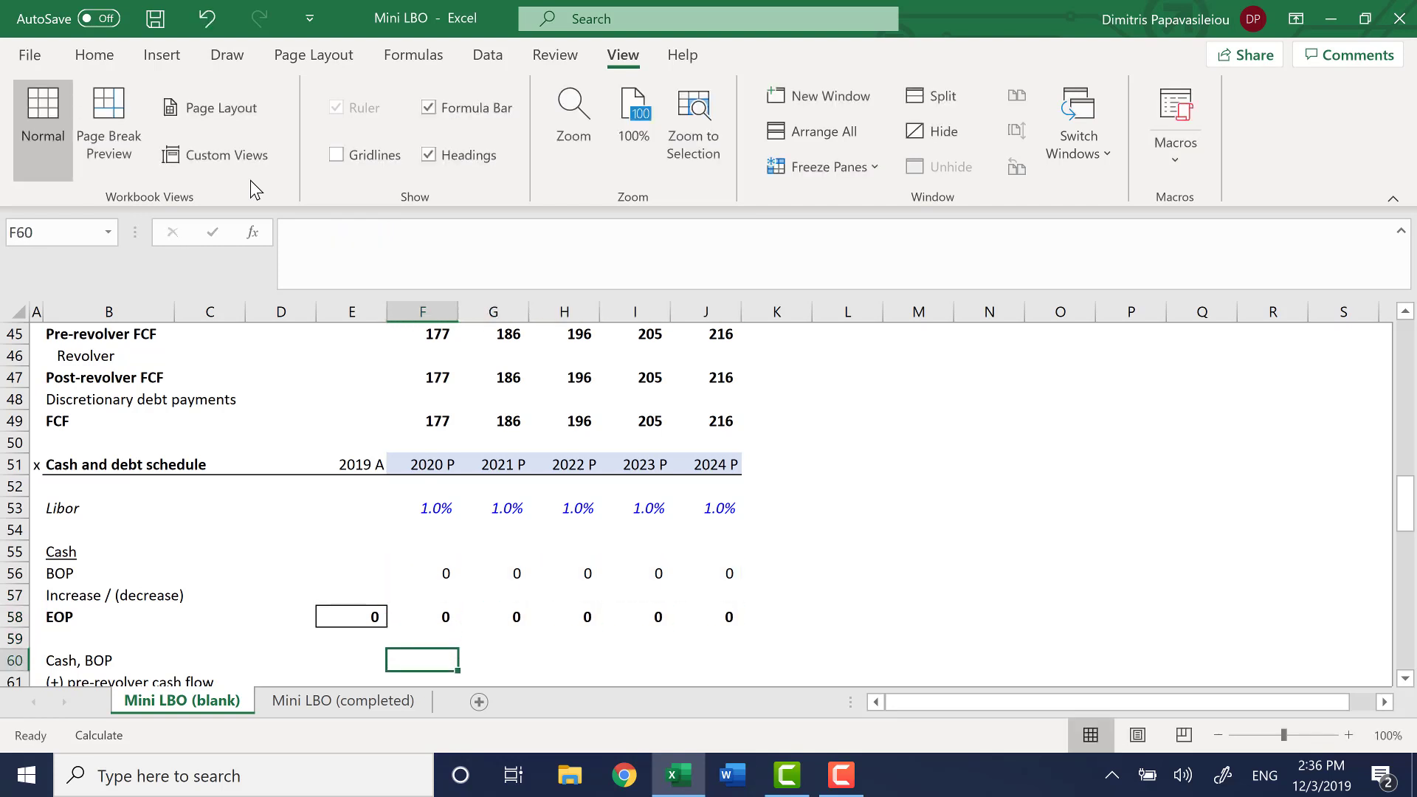
key("Up")
key("Up")
key("Up")
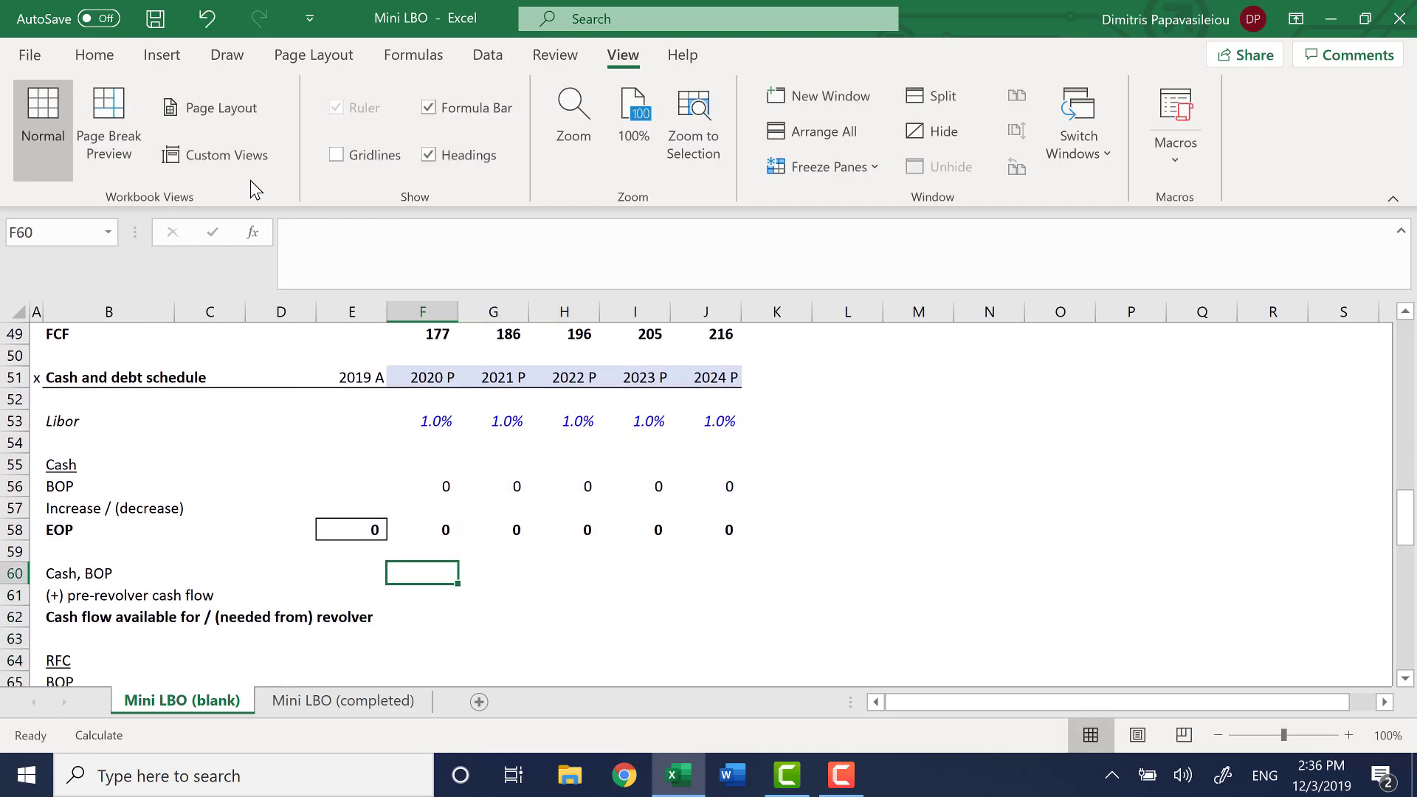
key("Down")
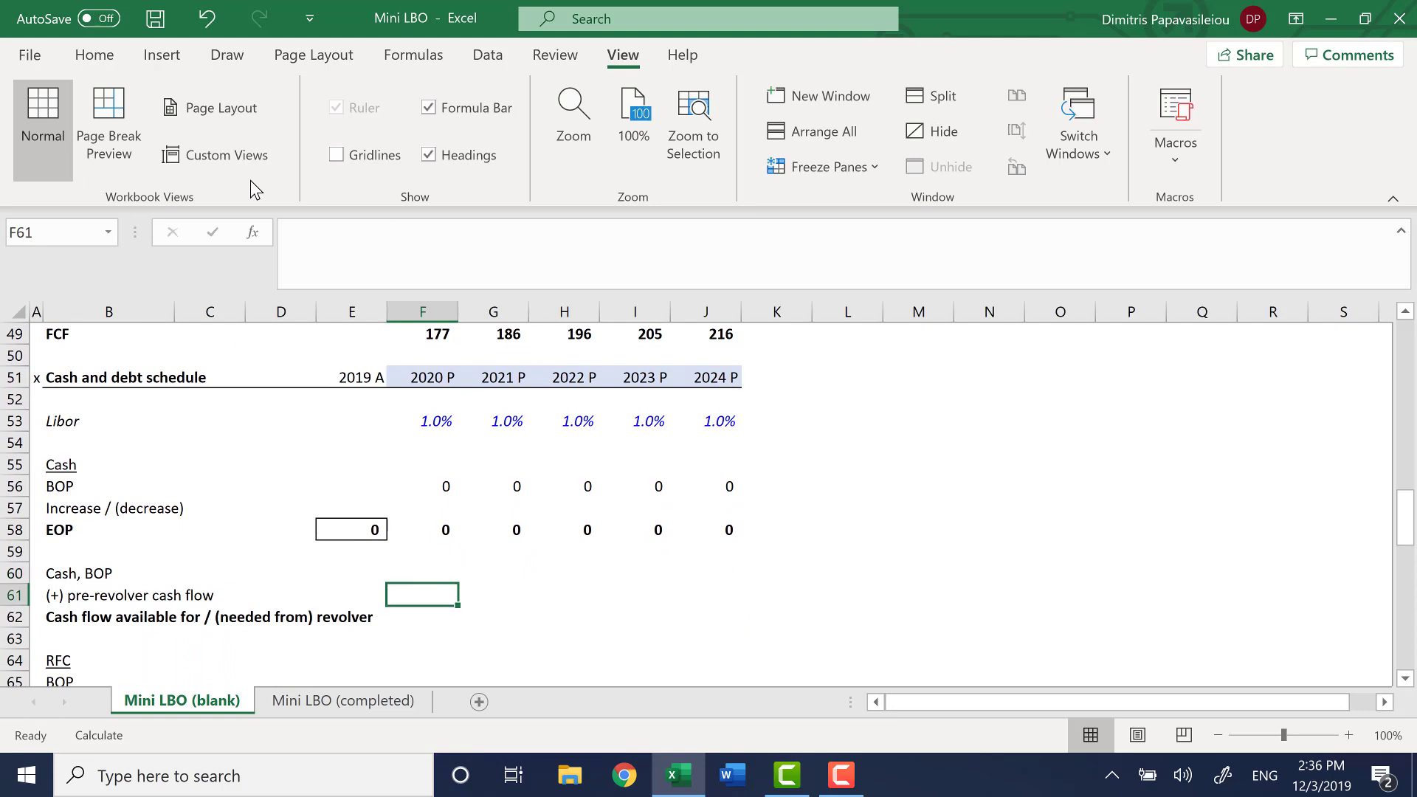
key("Down")
key("Up")
key("Up")
key("Left")
key("Left")
key("Left")
key("Left")
key("shift+Down")
key("shift+Down")
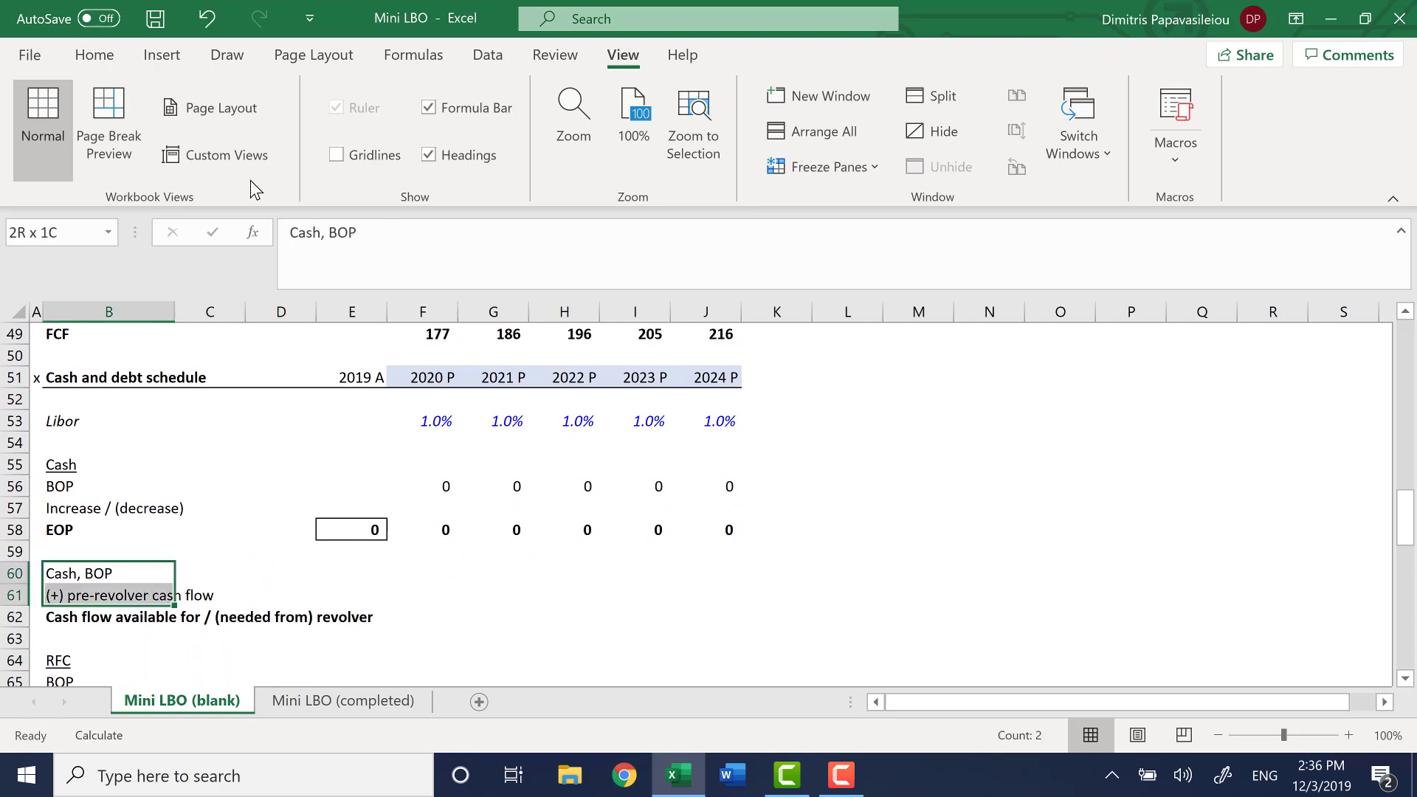
key("shift+Right")
key("shift+Right")
key("shift+Right")
key("shift+Right")
key("shift+Right")
key("shift+Right")
key("shift+Right")
Highlight the empty 2020 to 2024 revolver availability cells F60:J62 with a yellow fill
key("Right")
key("Right")
key("Right")
key("Right")
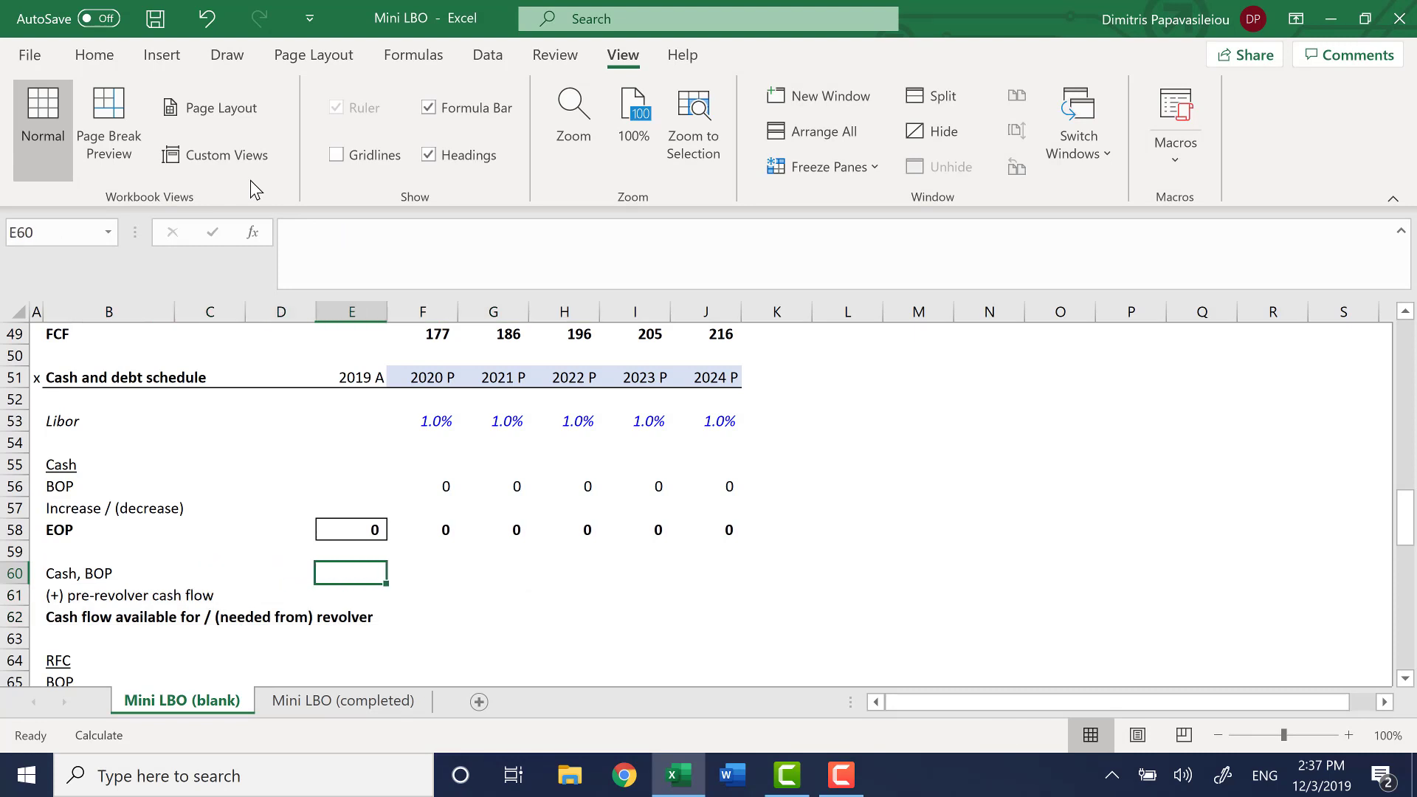
key("shift+Down")
key("shift+Down")
key("shift+Right")
key("shift+Right")
key("shift+Right")
key("shift+Right")
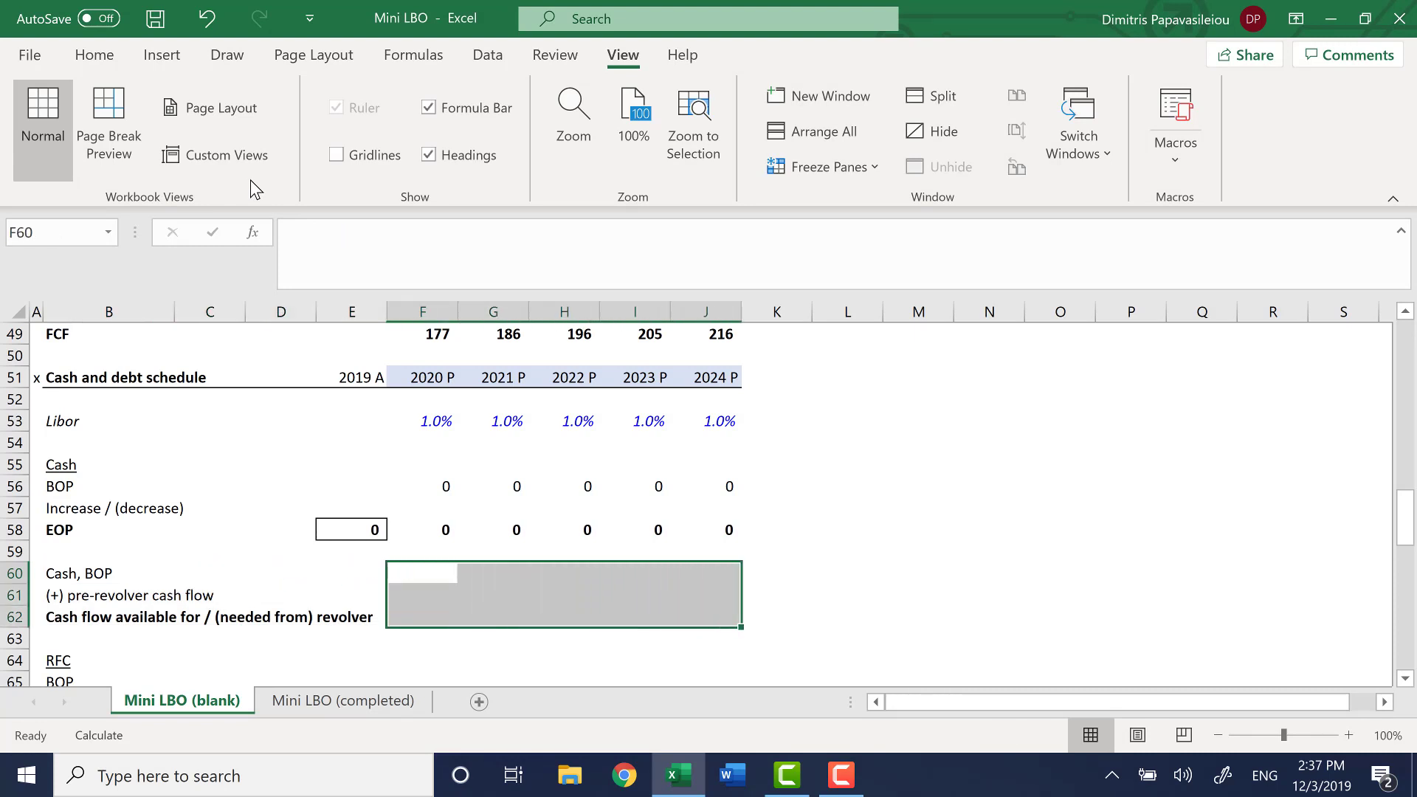
left_click(94, 56)
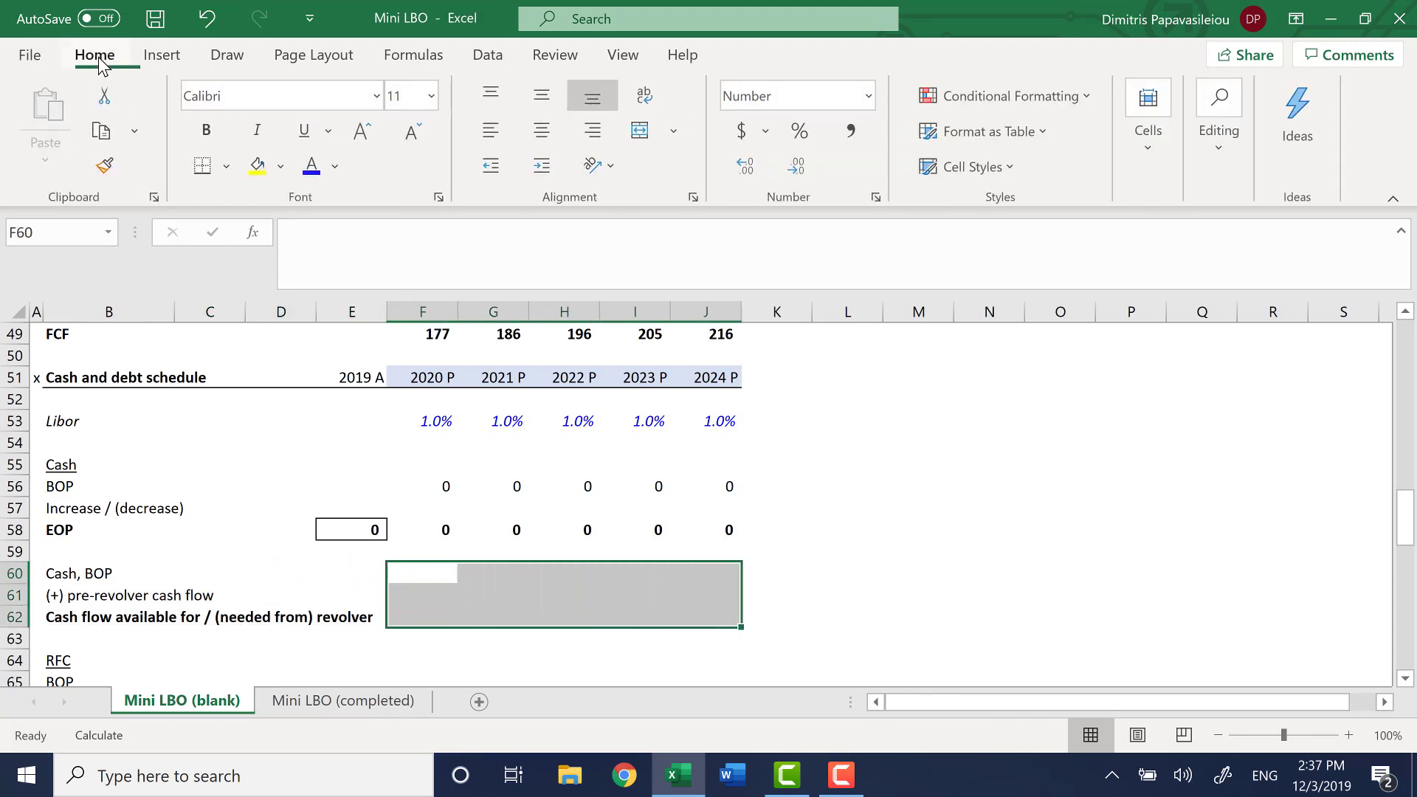
left_click(257, 166)
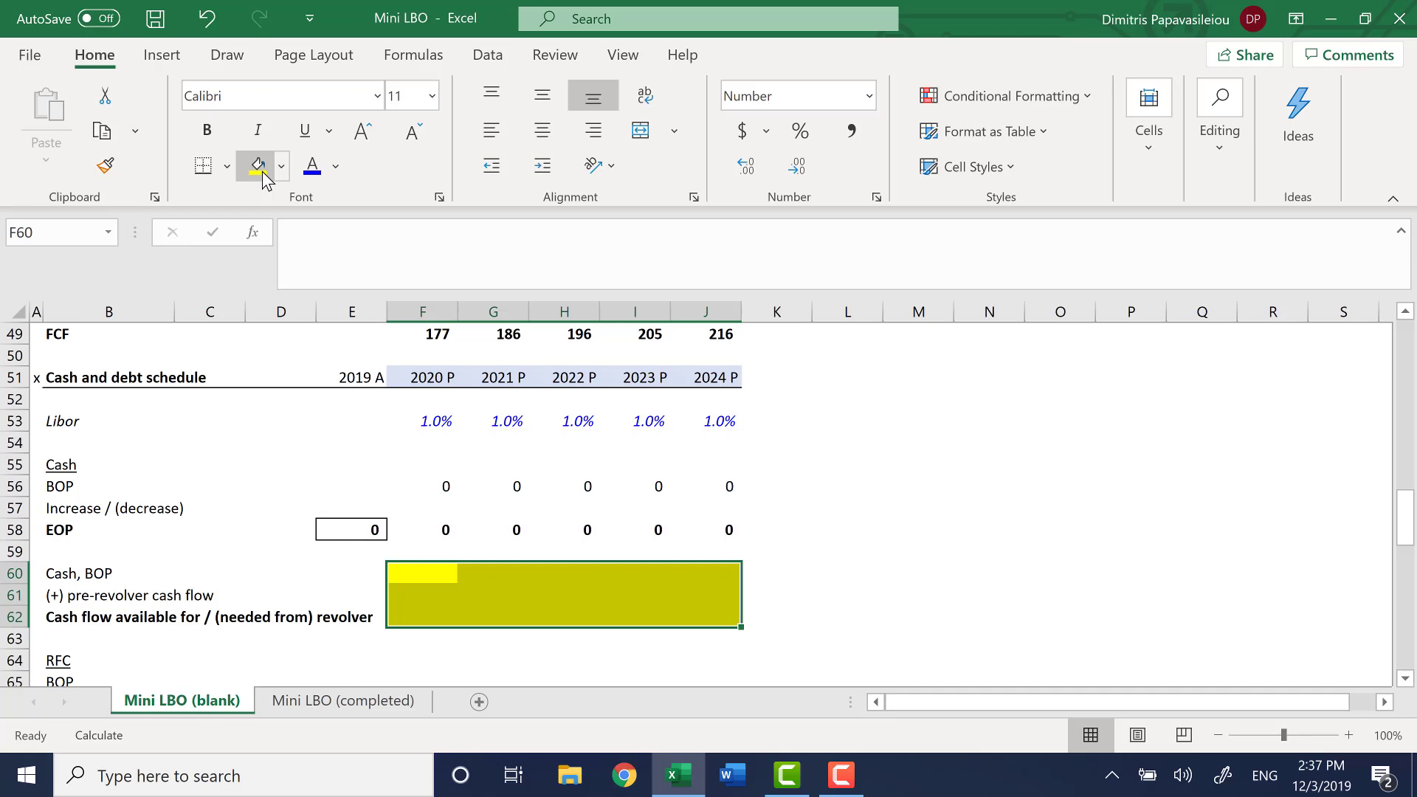
Split the worksheet above row 59, with the cash roll-forward in the upper pane and the RFC block in the lower one
key("Down")
key("Down")
key("Down")
key("Down")
key("Down")
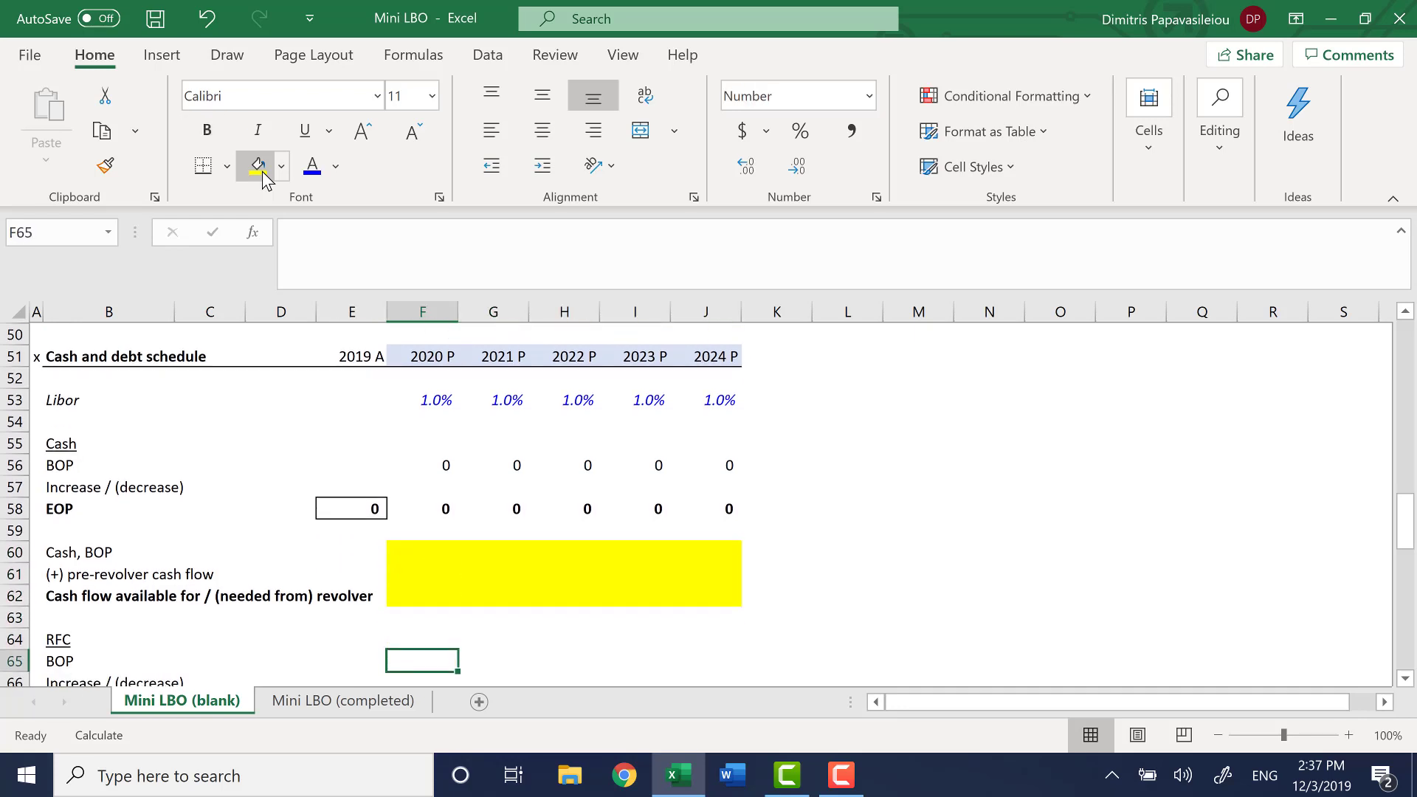
key("Down")
key("Down")
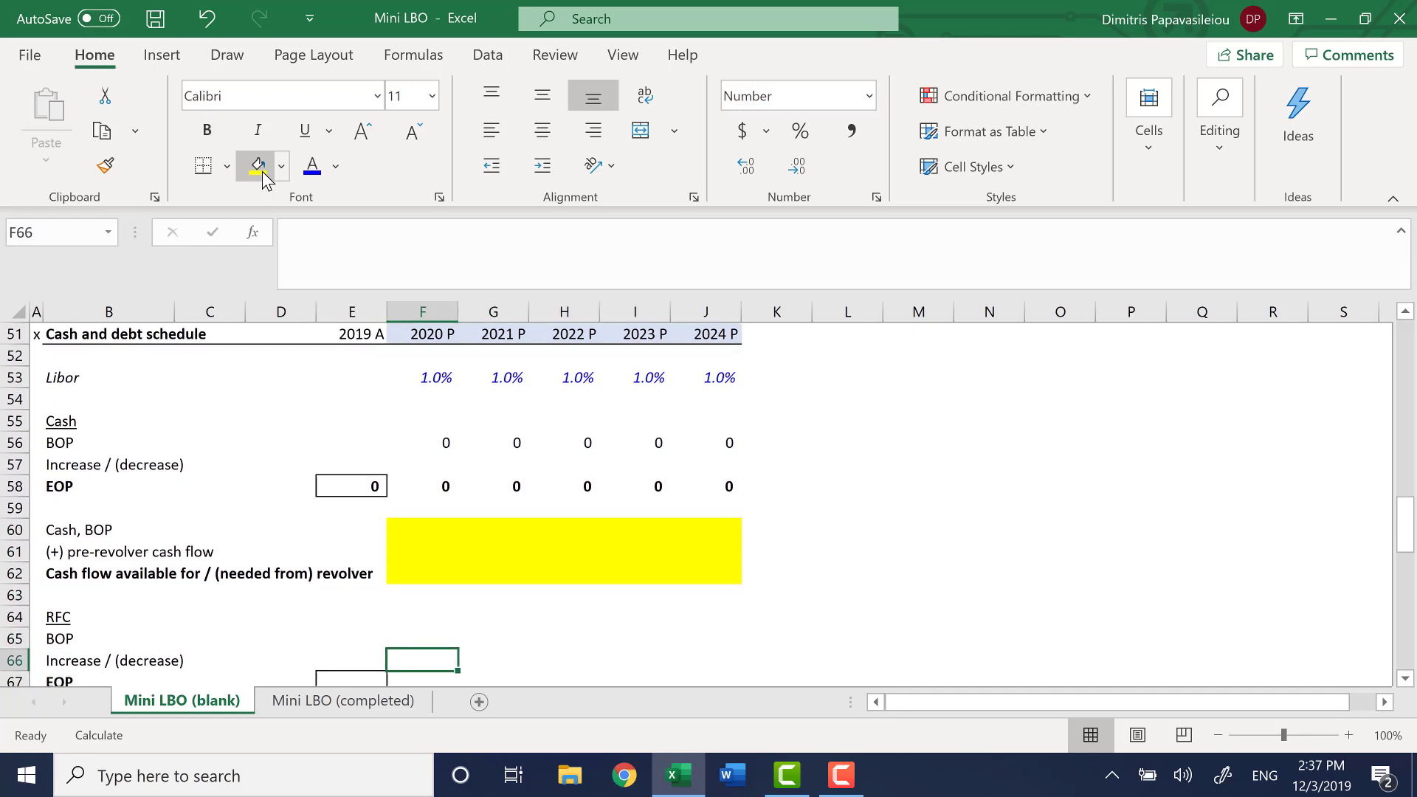
key("Up")
key("Up")
key("Up")
key("Up")
key("Up")
key("Up")
key("Up")
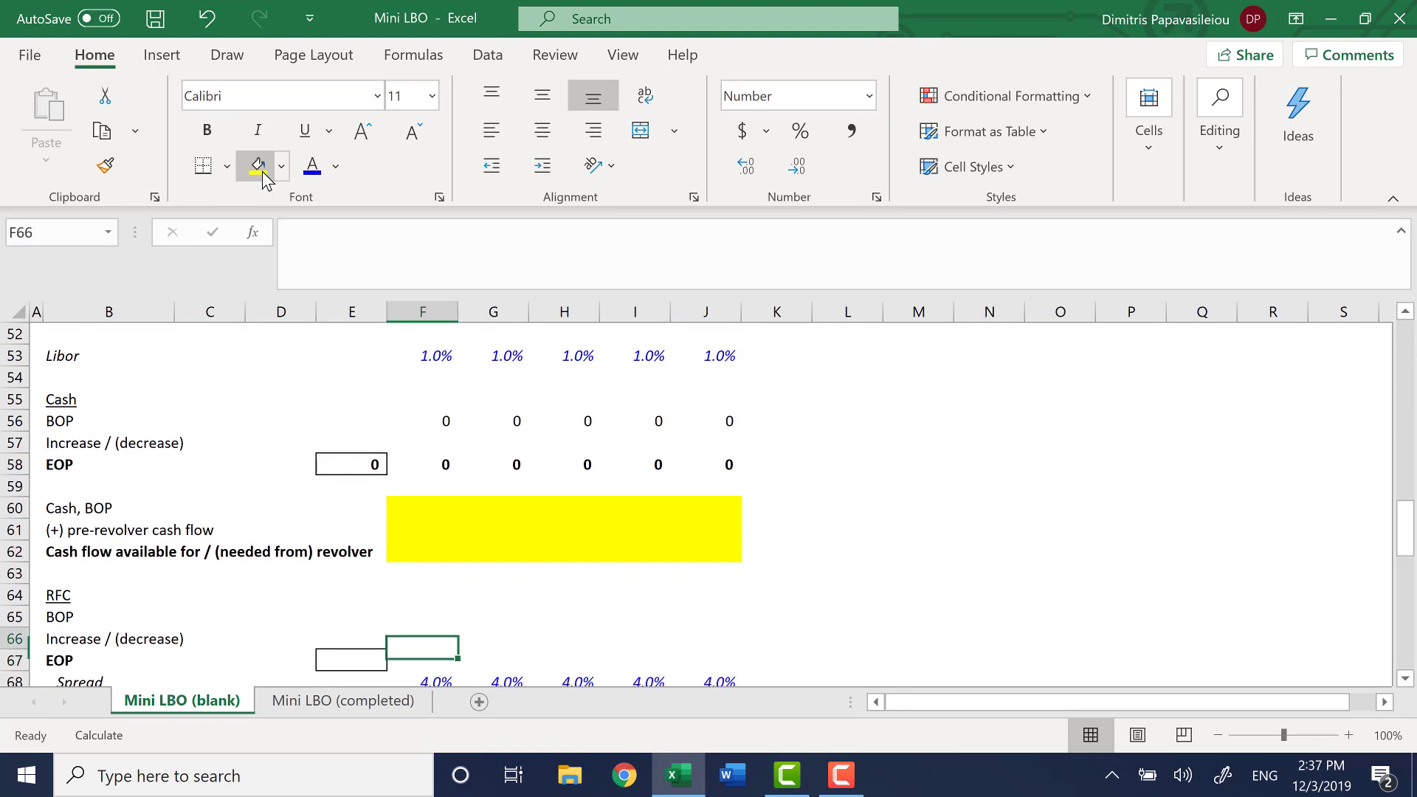
key("Home")
key("Up")
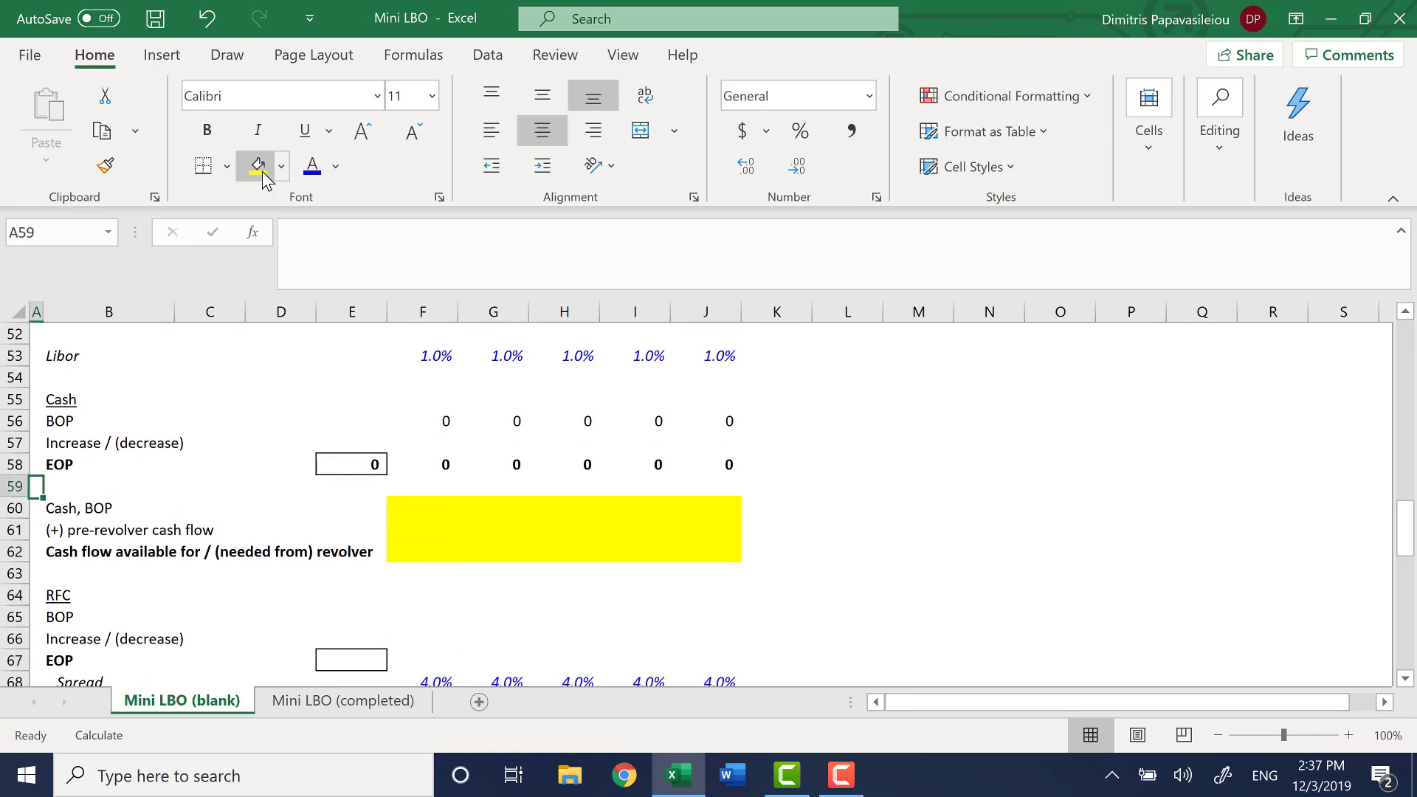
key("w")
key("s")
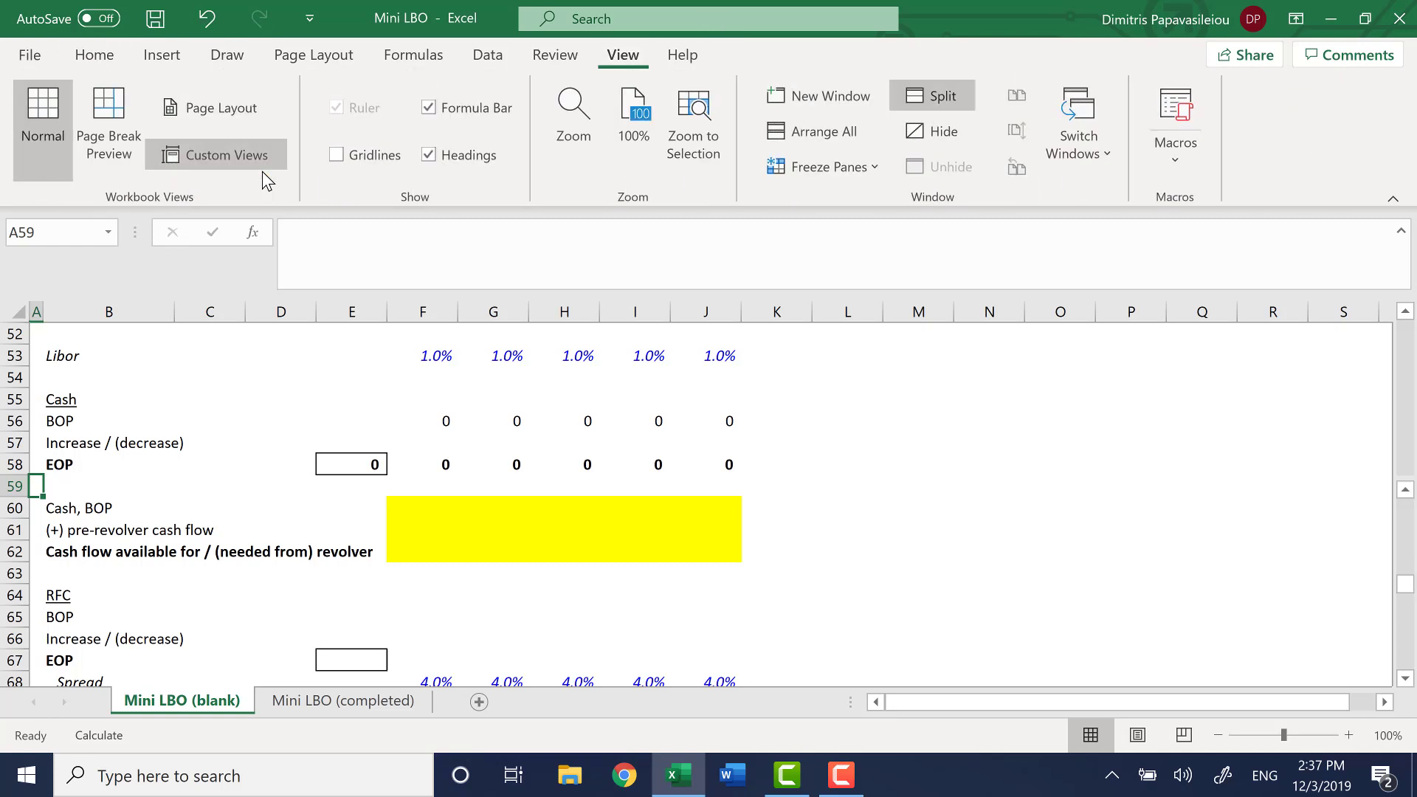
Link the RFC closing balance in E67 to the RFC amount in the Sources table with =E11
key("Right")
key("Down")
key("Down")
key("Down")
key("Down")
key("Down")
key("Down")
key("Down")
key("Down")
key("Right")
key("Right")
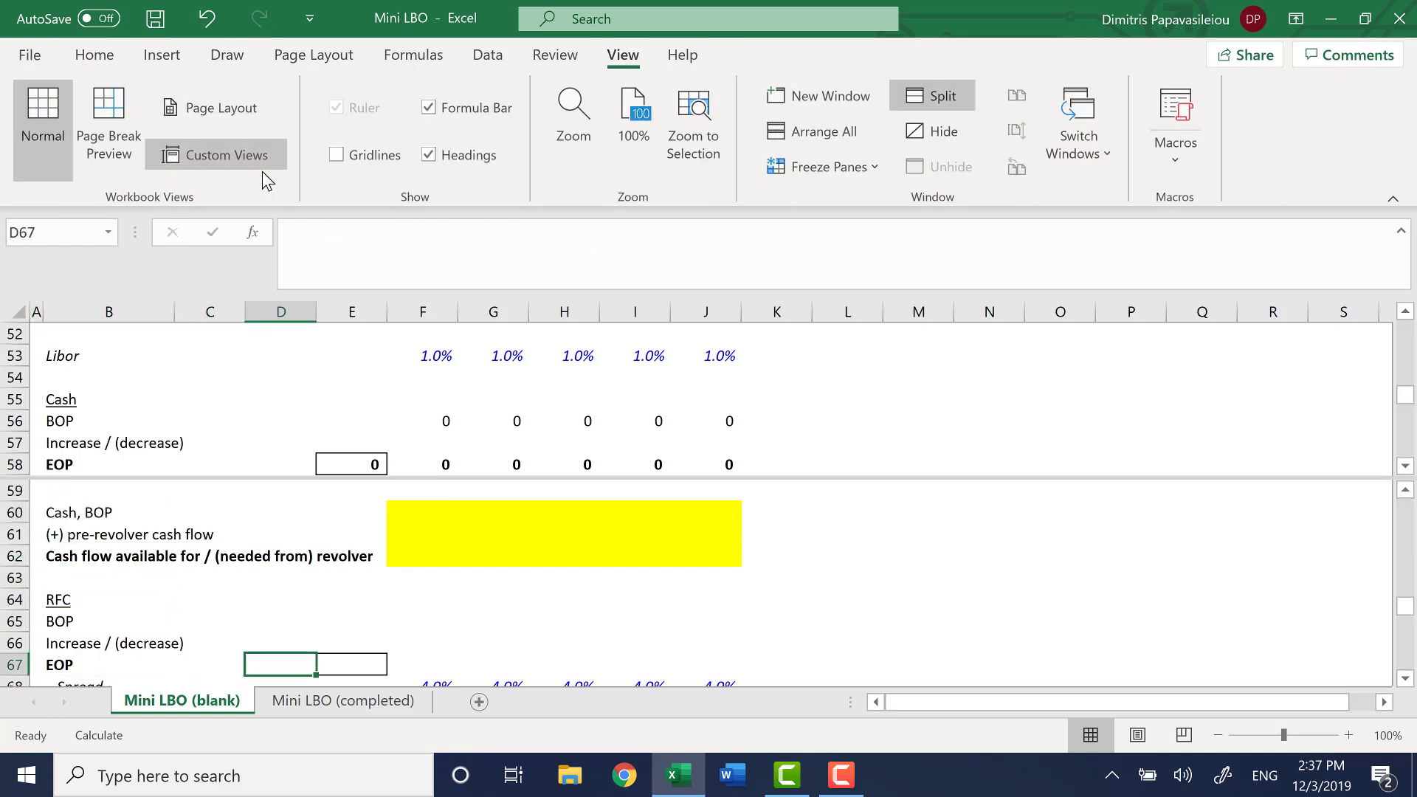
key("Right")
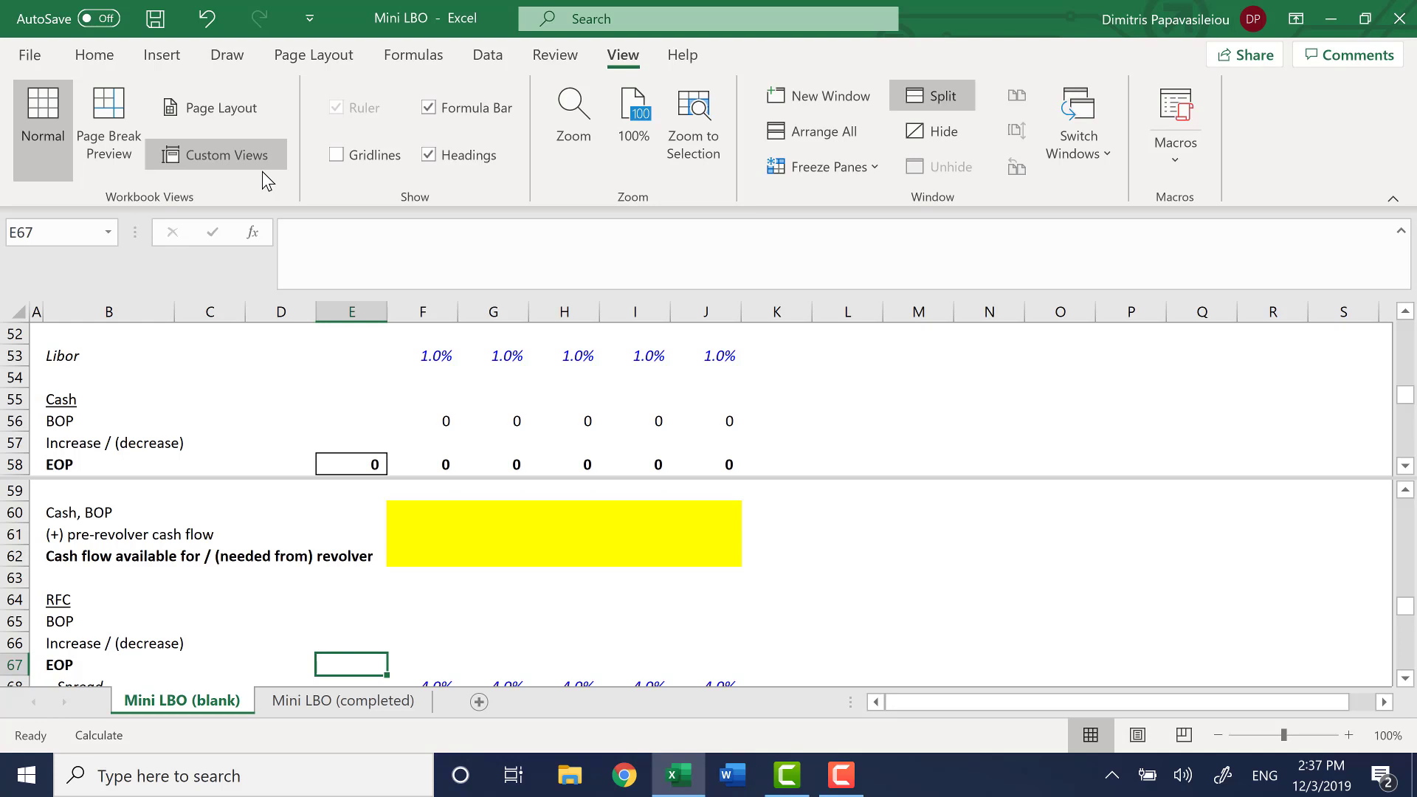
type("=")
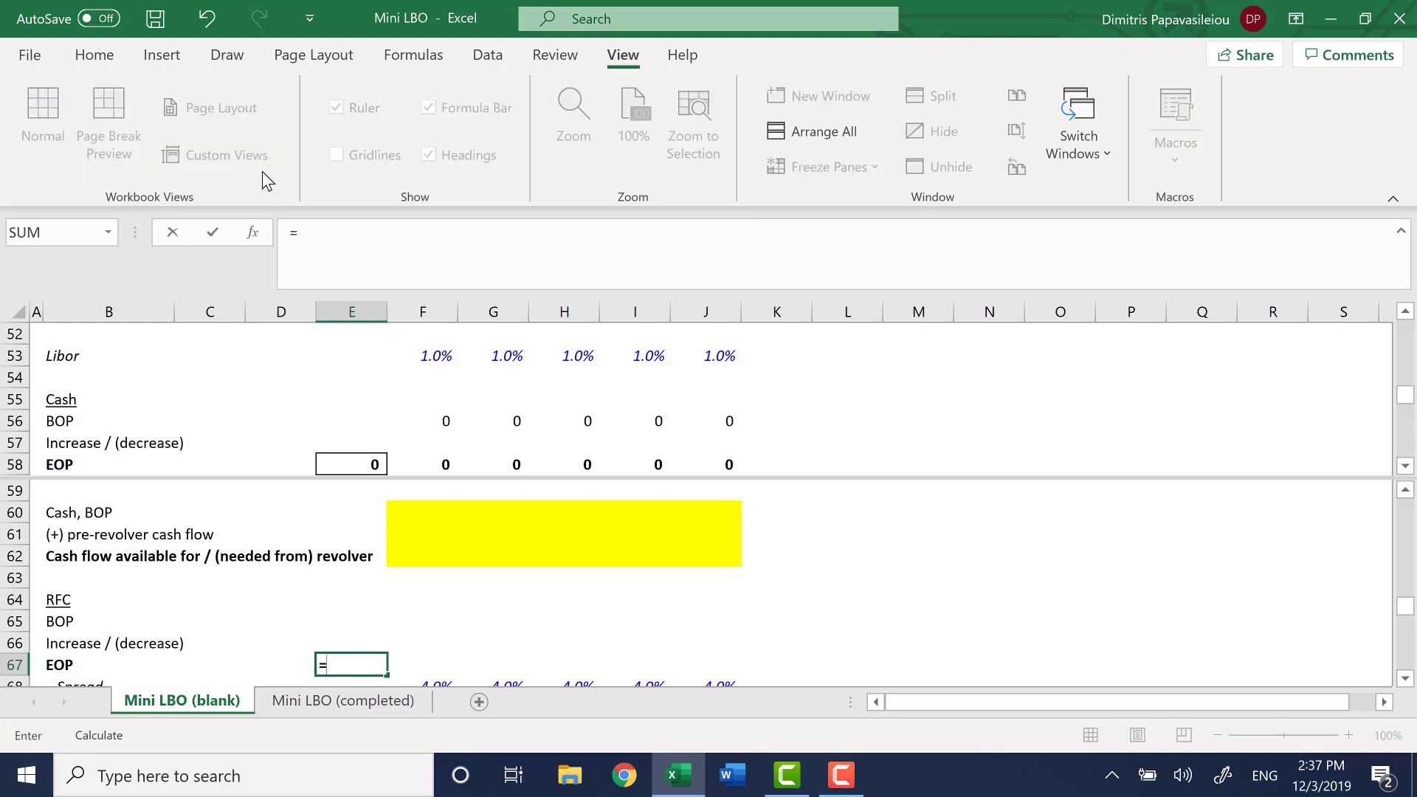
key("F6")
key("Up")
key("Up")
key("Up")
key("Up")
key("Up")
key("Up")
key("Up")
key("Up")
key("Up")
key("Up")
key("Up")
key("Up")
key("Up")
key("Up")
key("Up")
key("Up")
key("Up")
key("Up")
key("Up")
key("Up")
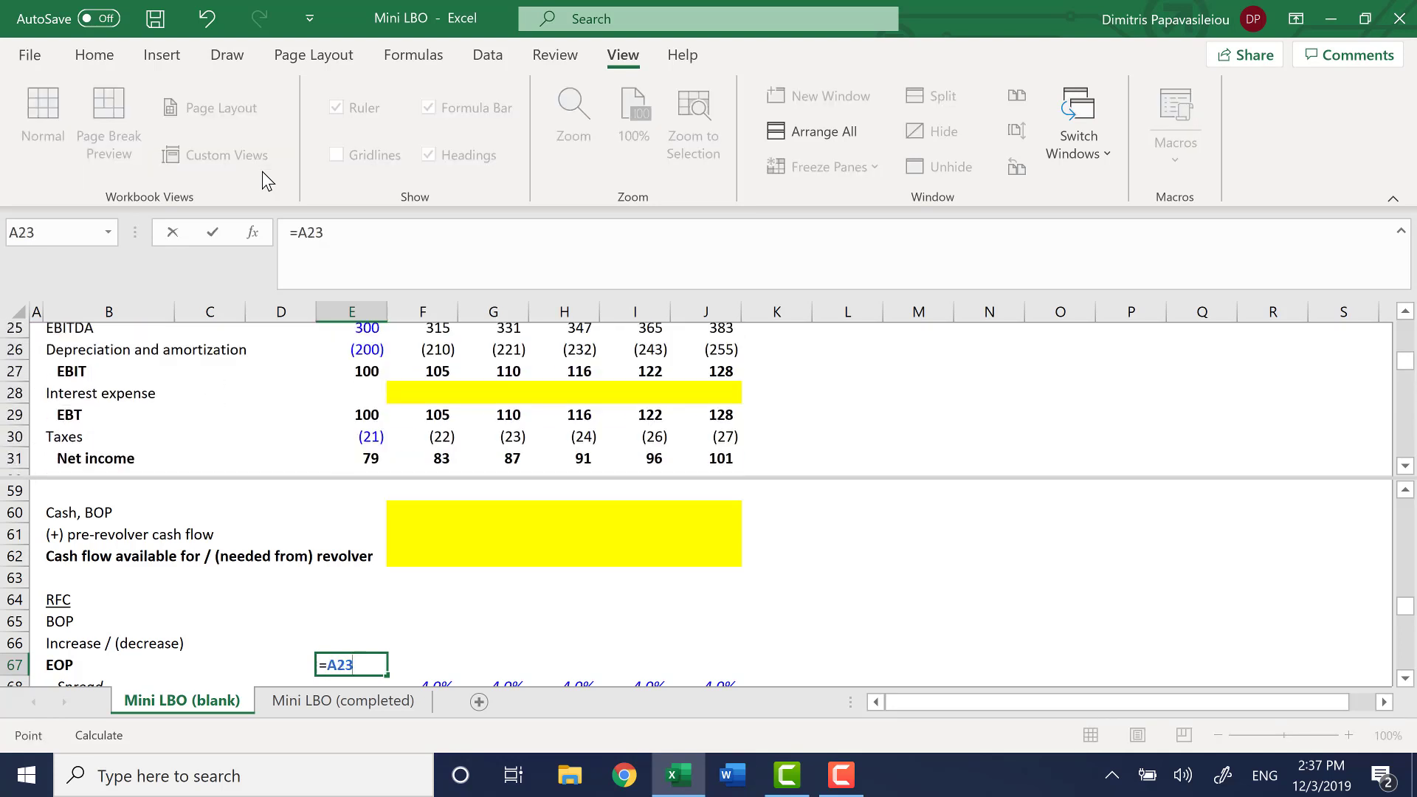
key("Down")
key("Right")
key("Down")
key("Down")
key("Down")
key("Down")
key("Down")
key("Down")
key("Down")
key("Down")
key("Down")
key("Down")
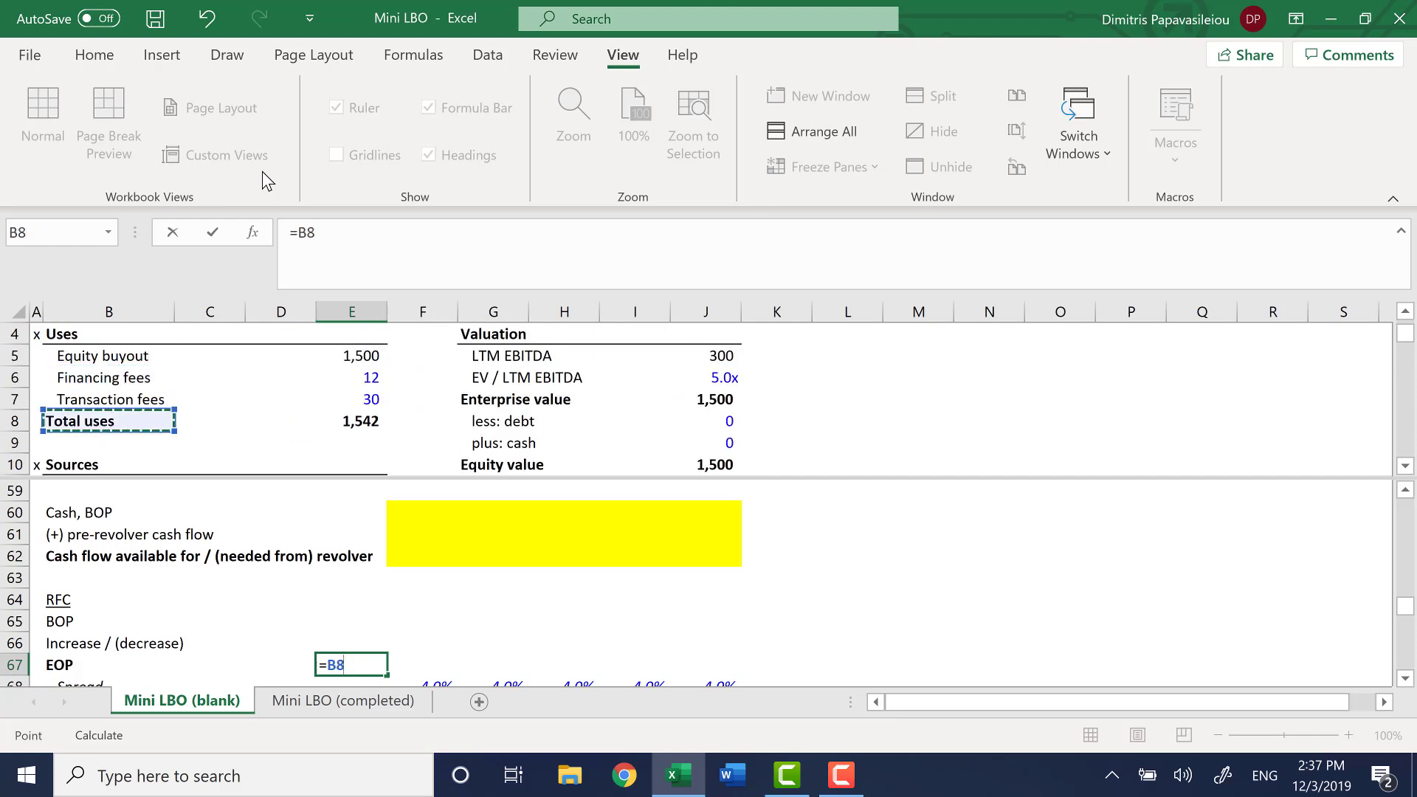
key("Up")
key("Up")
key("Up")
key("Up")
key("Right")
key("Right")
key("Right")
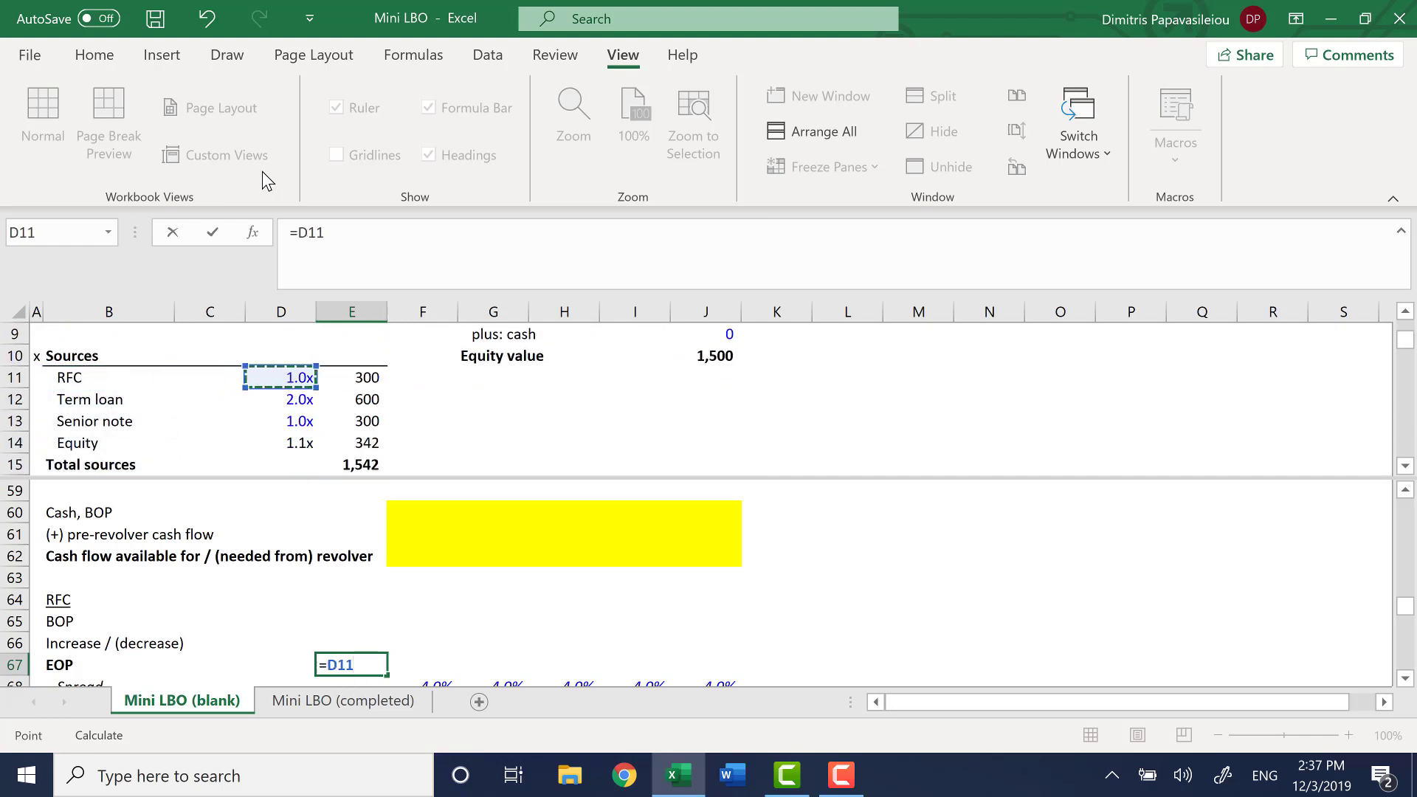
key("Return")
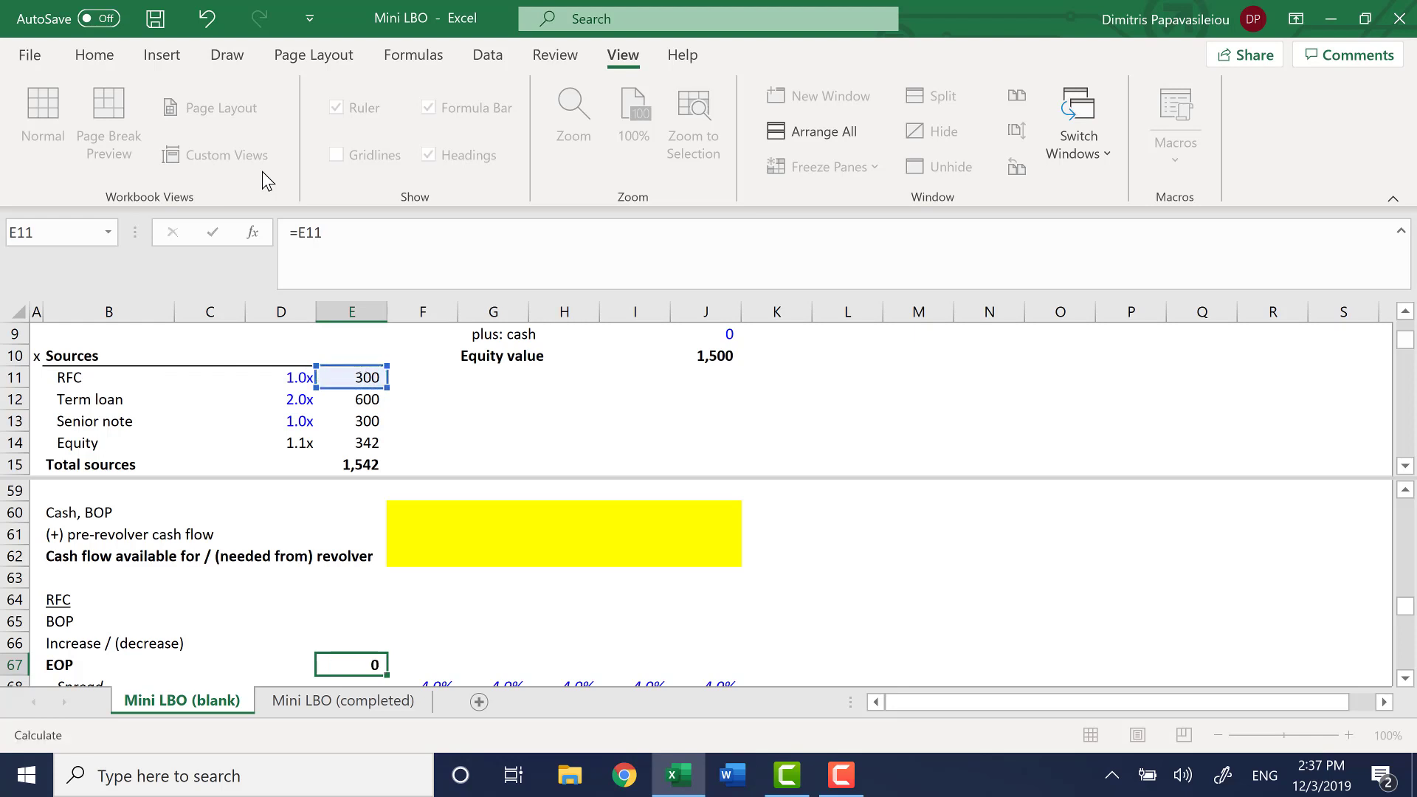
Set the RFC beginning balance in F65 to the prior period's closing balance with =E67 and fill it across to J65
key("Up")
key("Up")
key("Up")
key("Right")
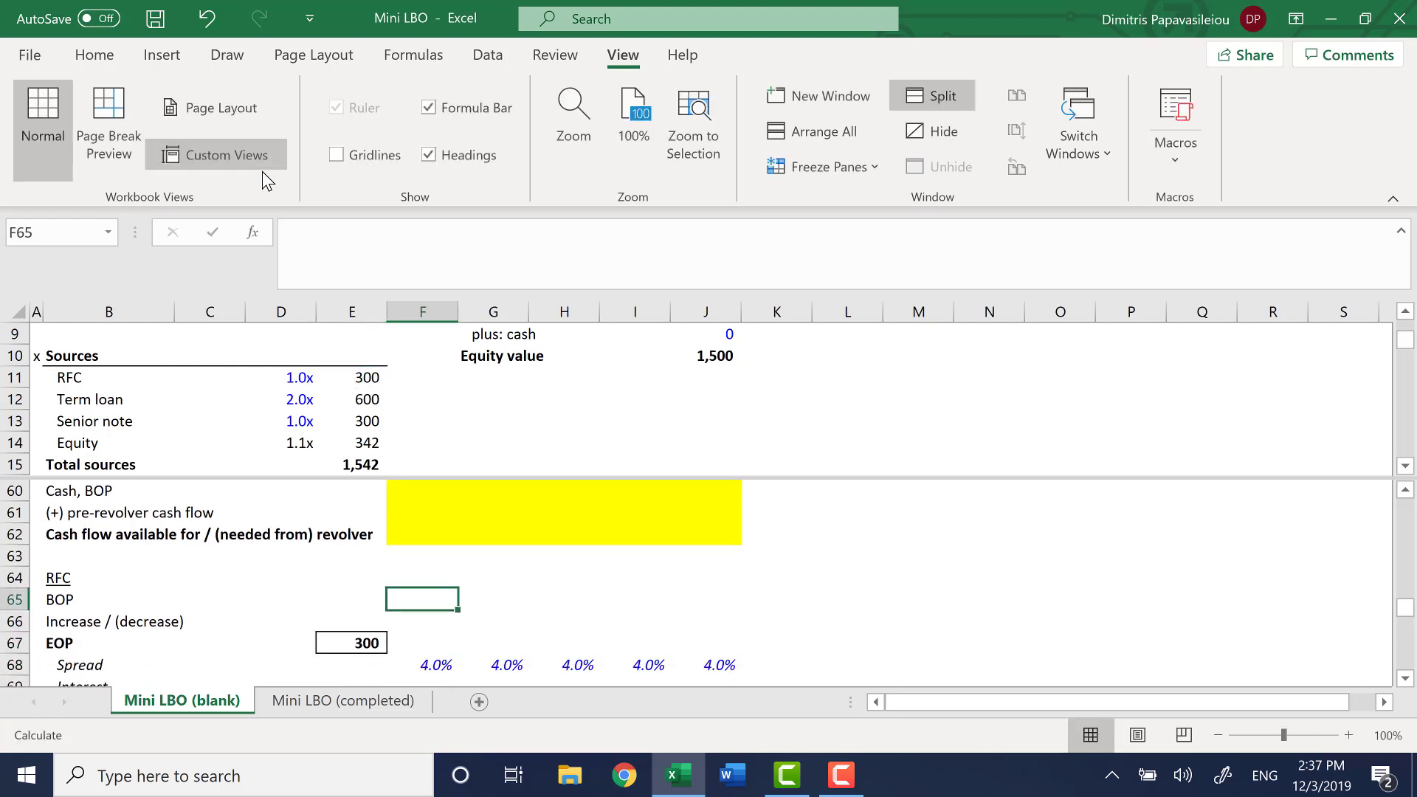
type("=")
key("Left")
key("Down")
key("Down")
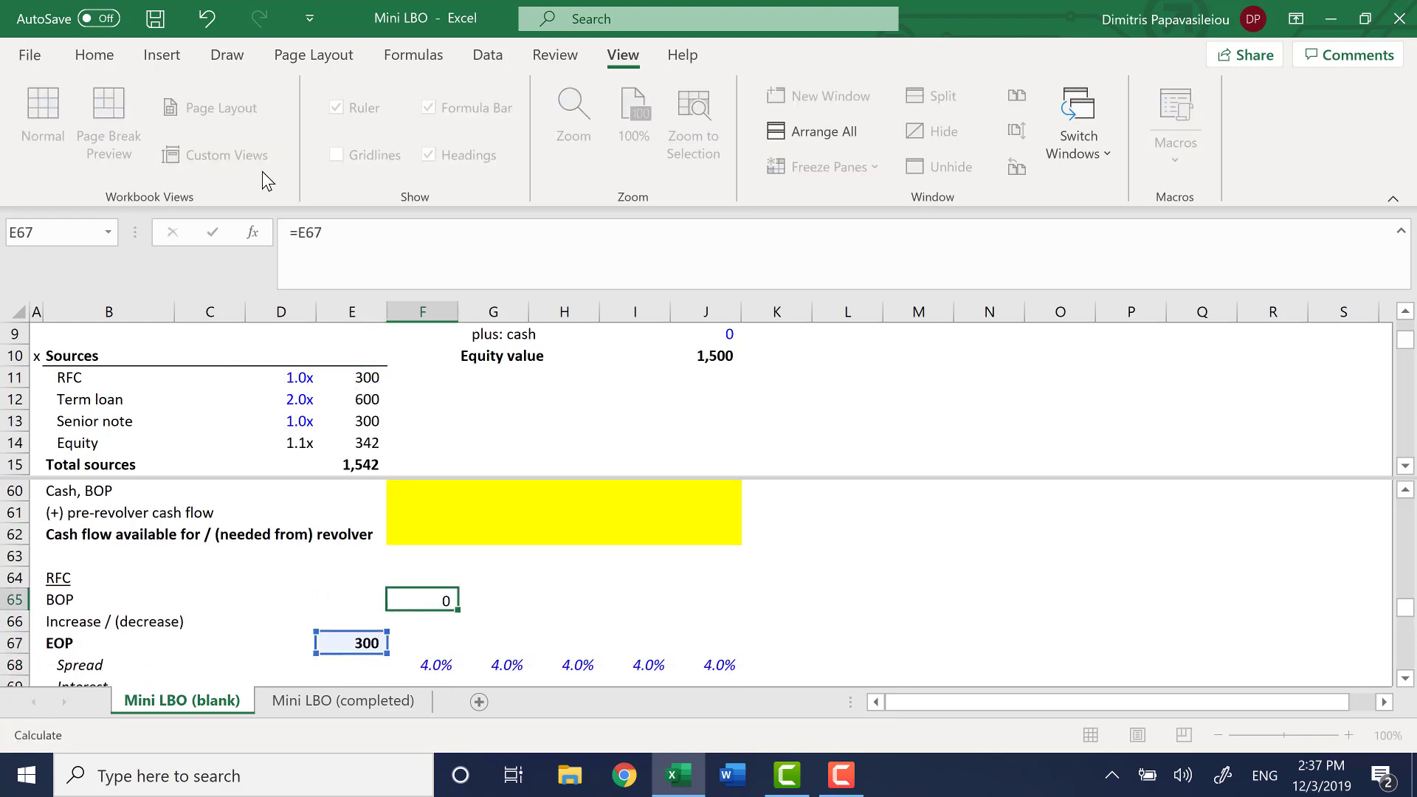
key("ctrl+Return")
key("shift+Right")
key("shift+Right")
key("shift+Right")
key("shift+Right")
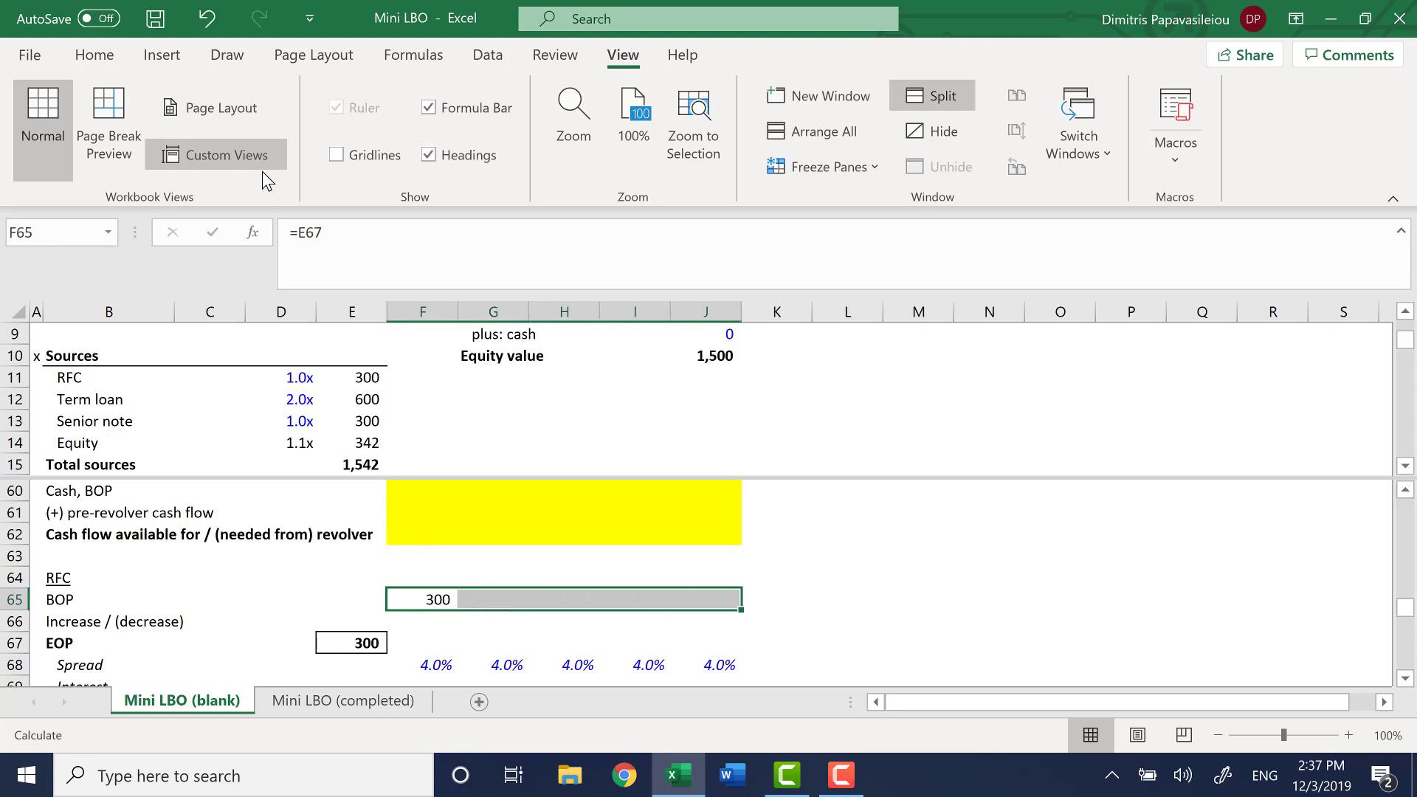
key("ctrl+r")
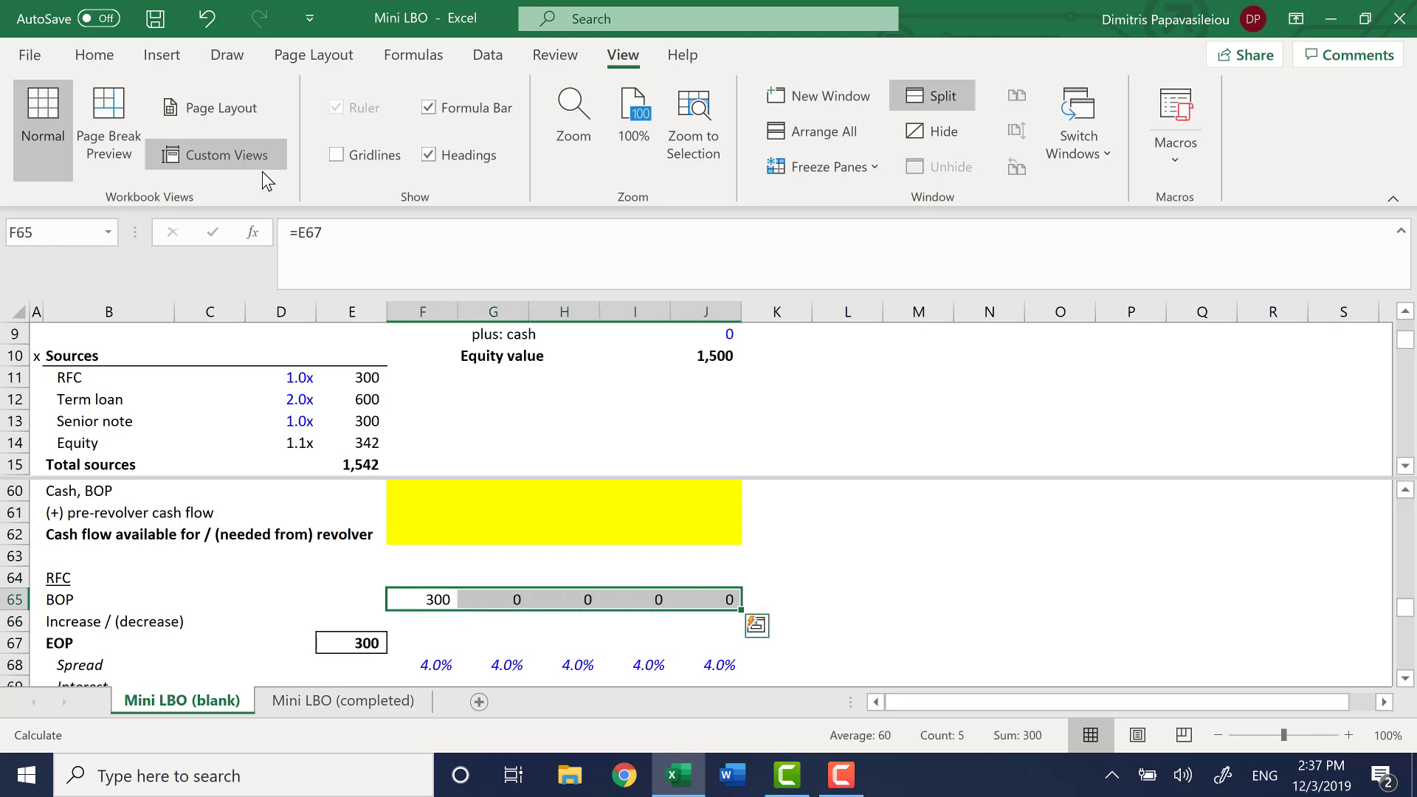
Calculate the RFC end-of-period balance in F67 with =SUM(F65:F66) and fill it across to J67
key("Down")
key("Down")
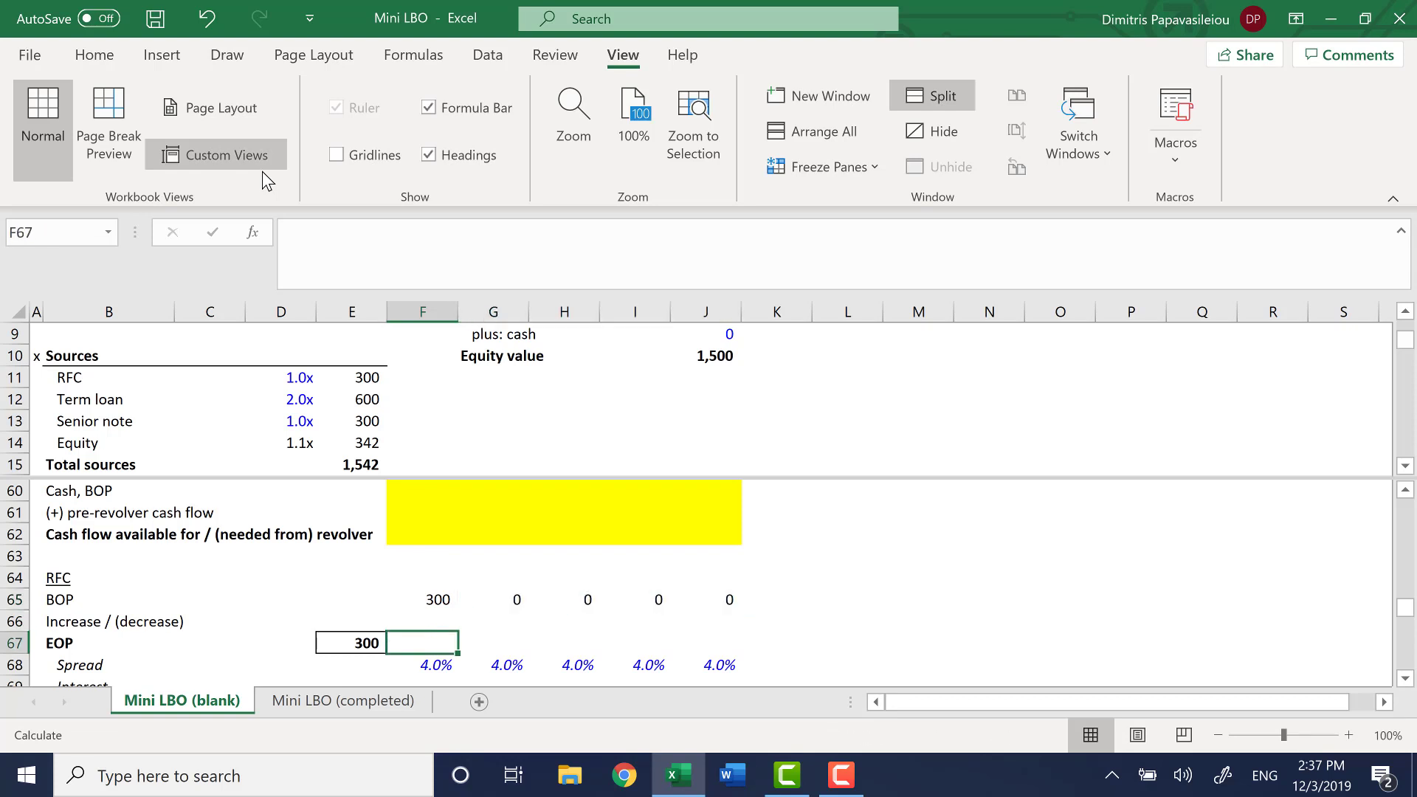
type("=sum")
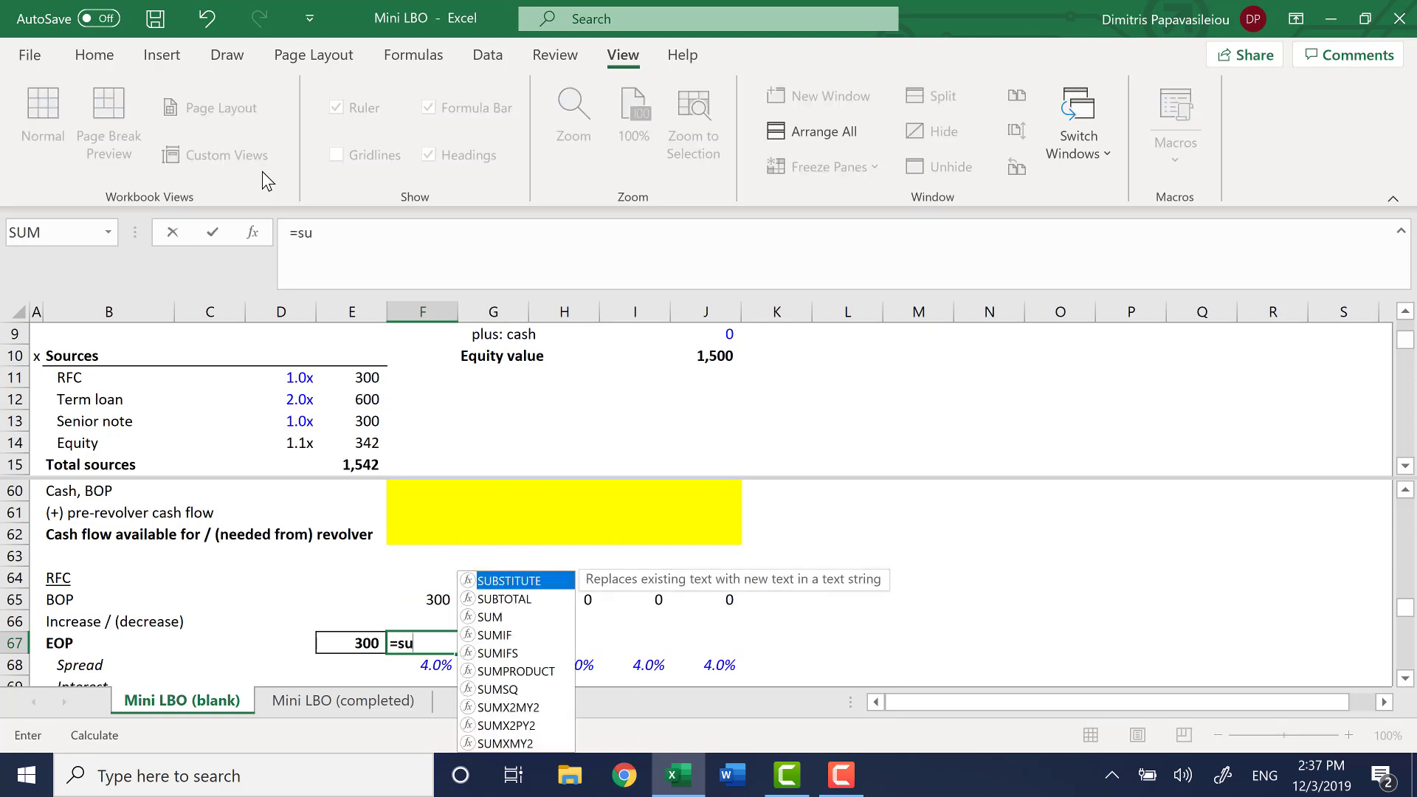
key("Tab")
key("Up")
key("Up")
key("shift+Down")
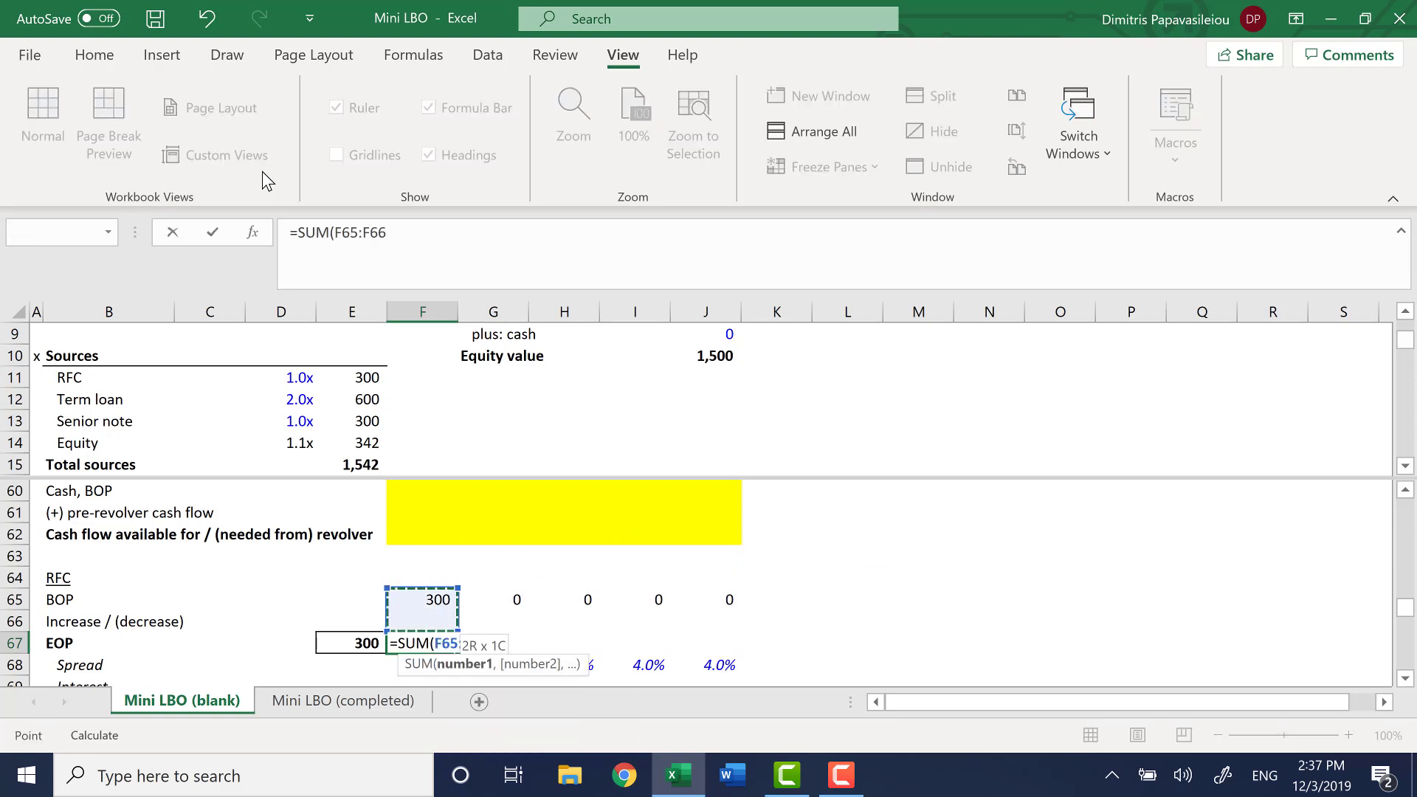
key("Return")
key("Up")
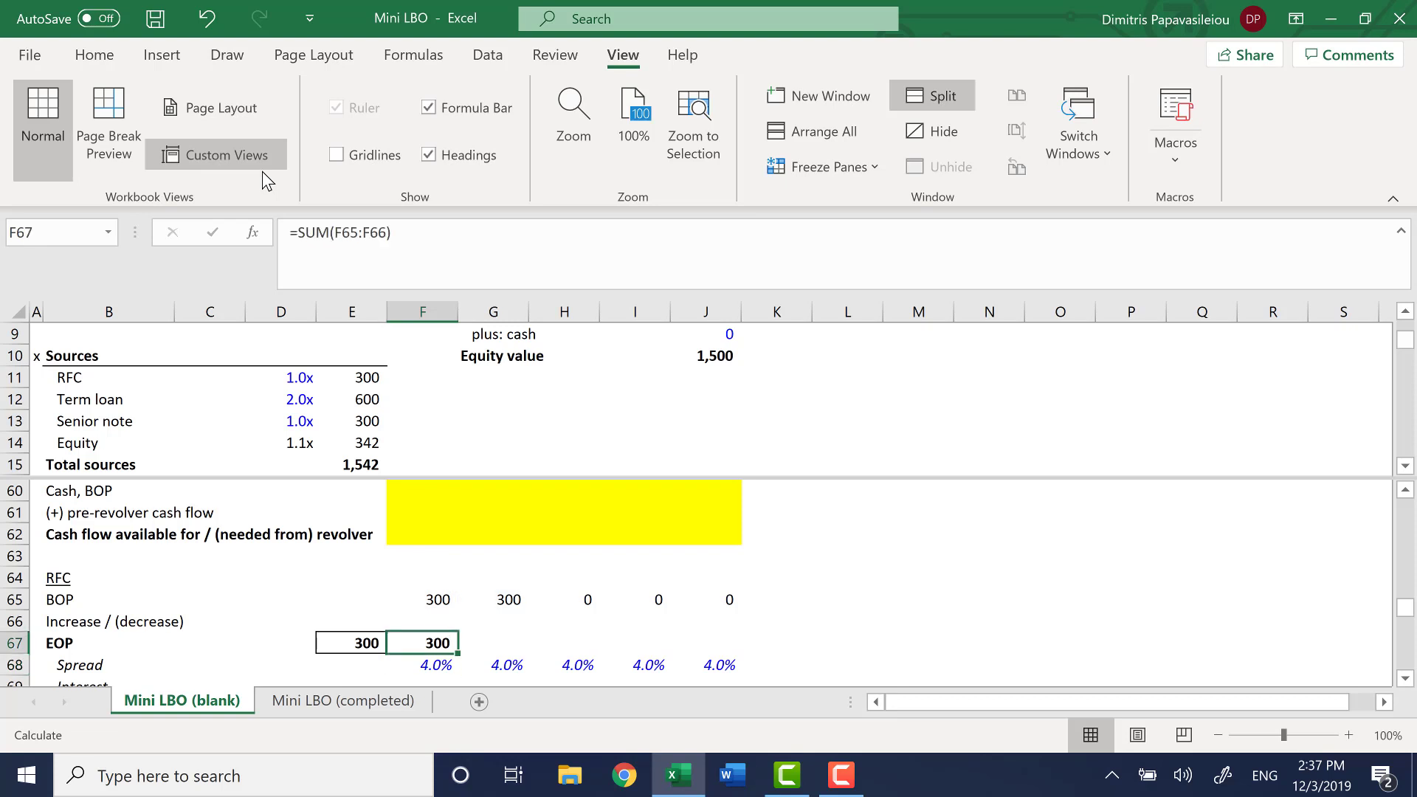
key("shift+Right")
key("shift+Right")
key("shift+Right")
key("shift+Right")
key("ctrl+r")
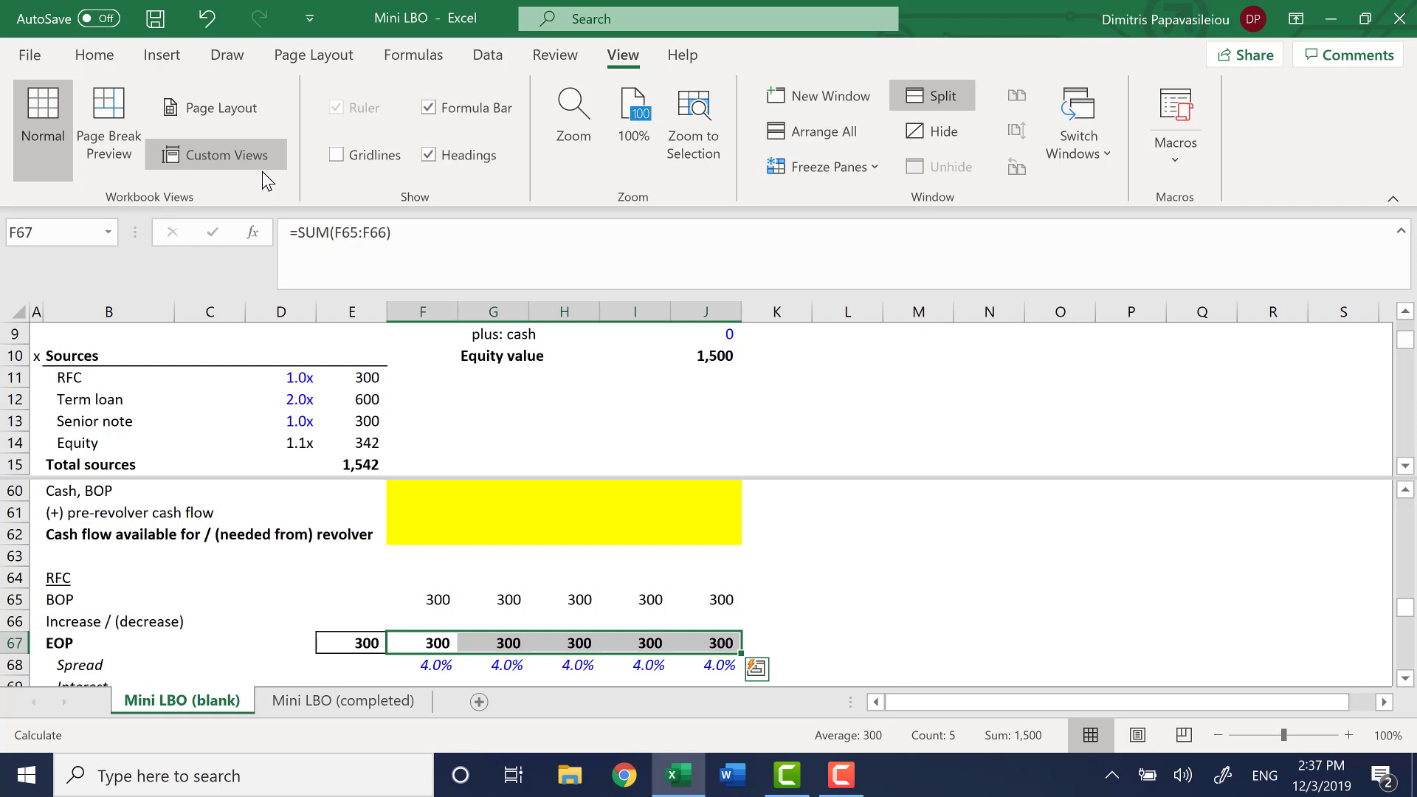
Link the term loan closing balance in E74 to the term loan amount in the Sources table with =E12
key("Down")
key("Down")
key("Down")
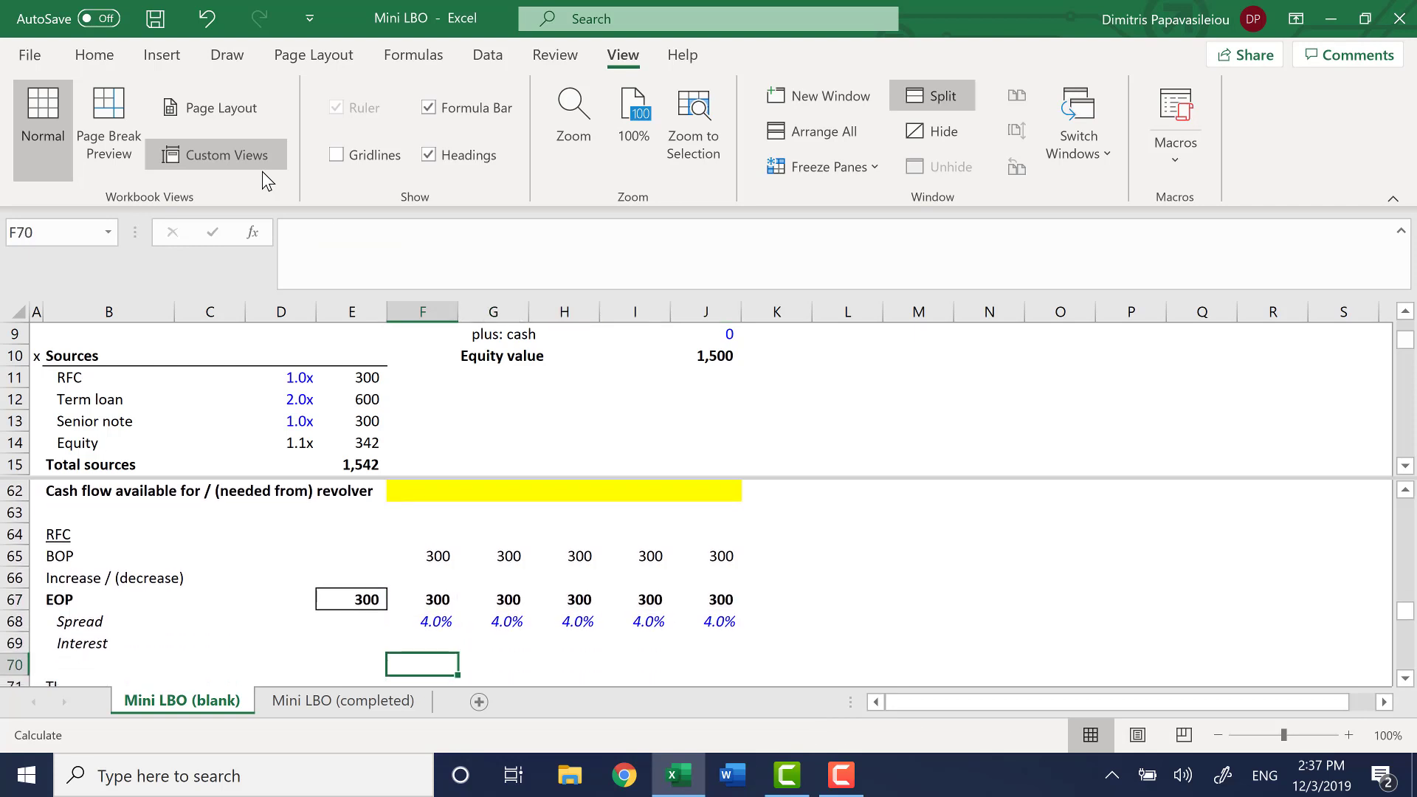
key("Down")
key("Down")
key("Down")
key("Down")
key("Down")
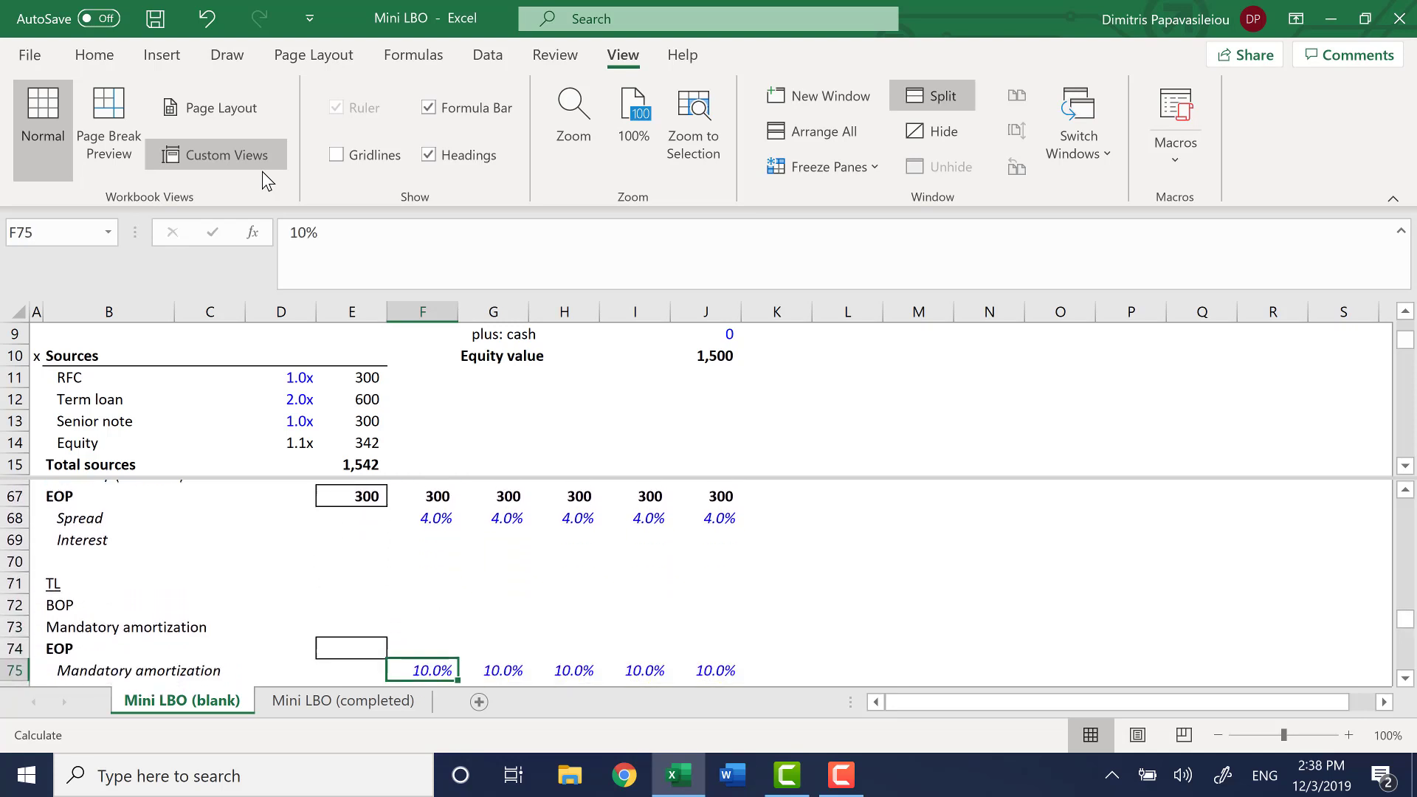
key("Up")
key("Left")
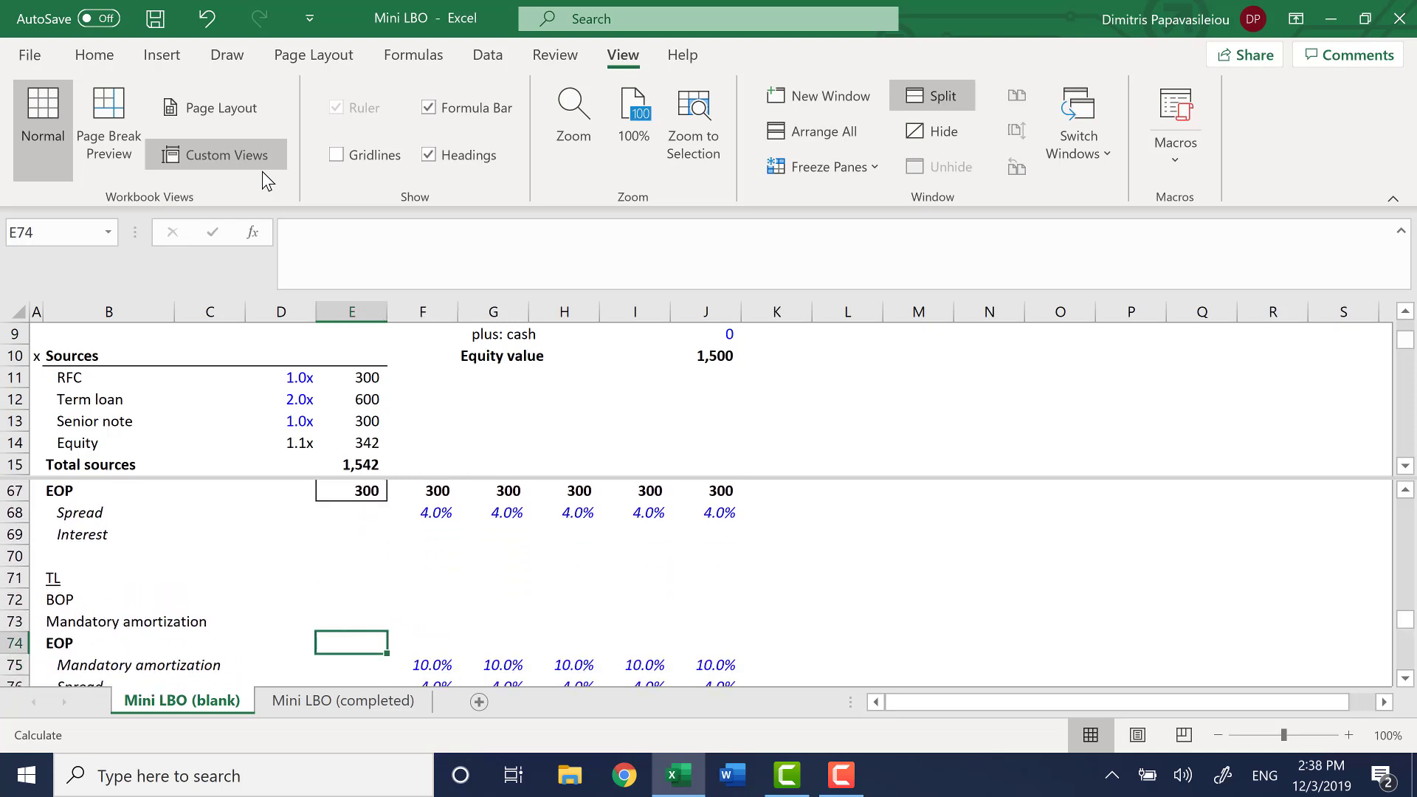
type("=")
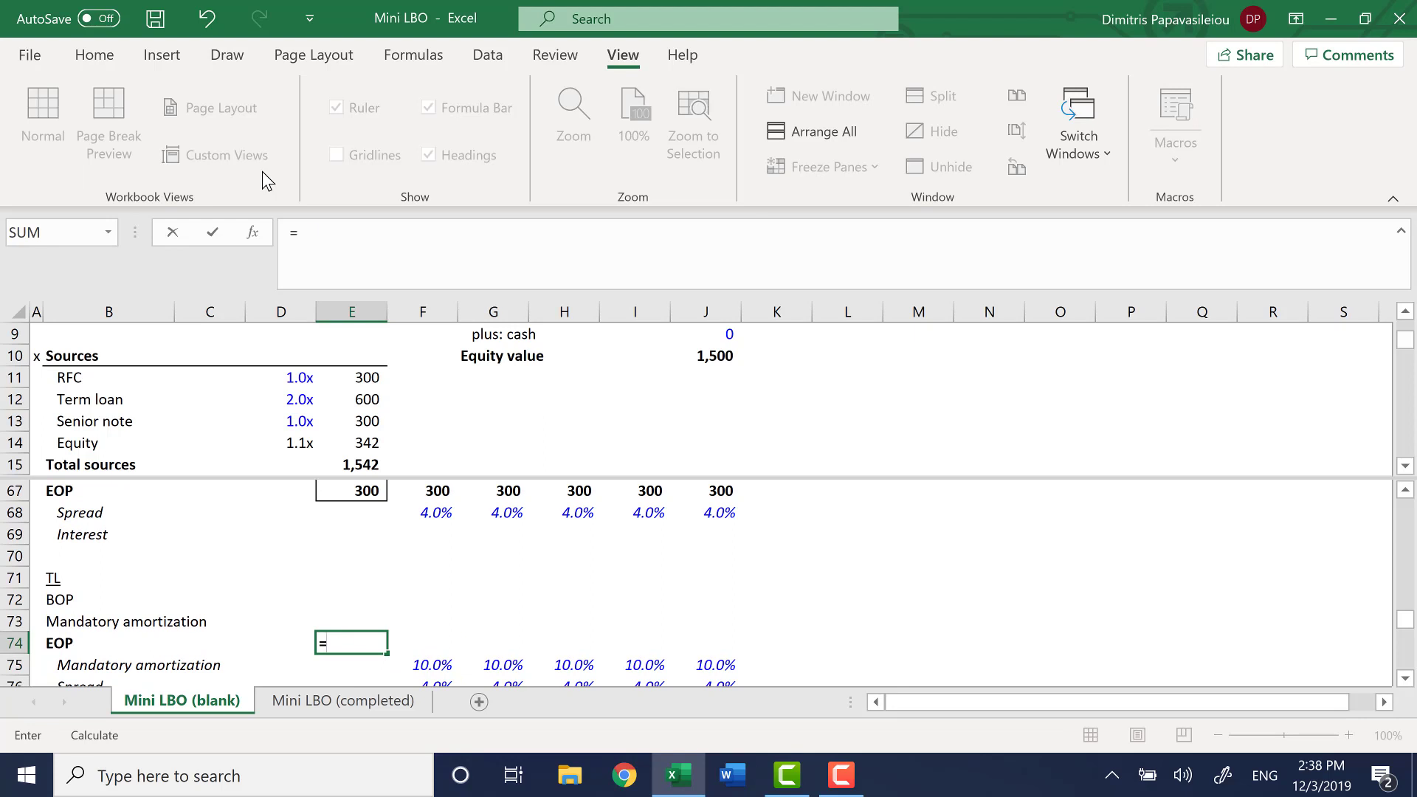
key("F6")
key("Down")
key("Down")
key("Down")
key("Right")
key("Right")
key("Right")
key("Right")
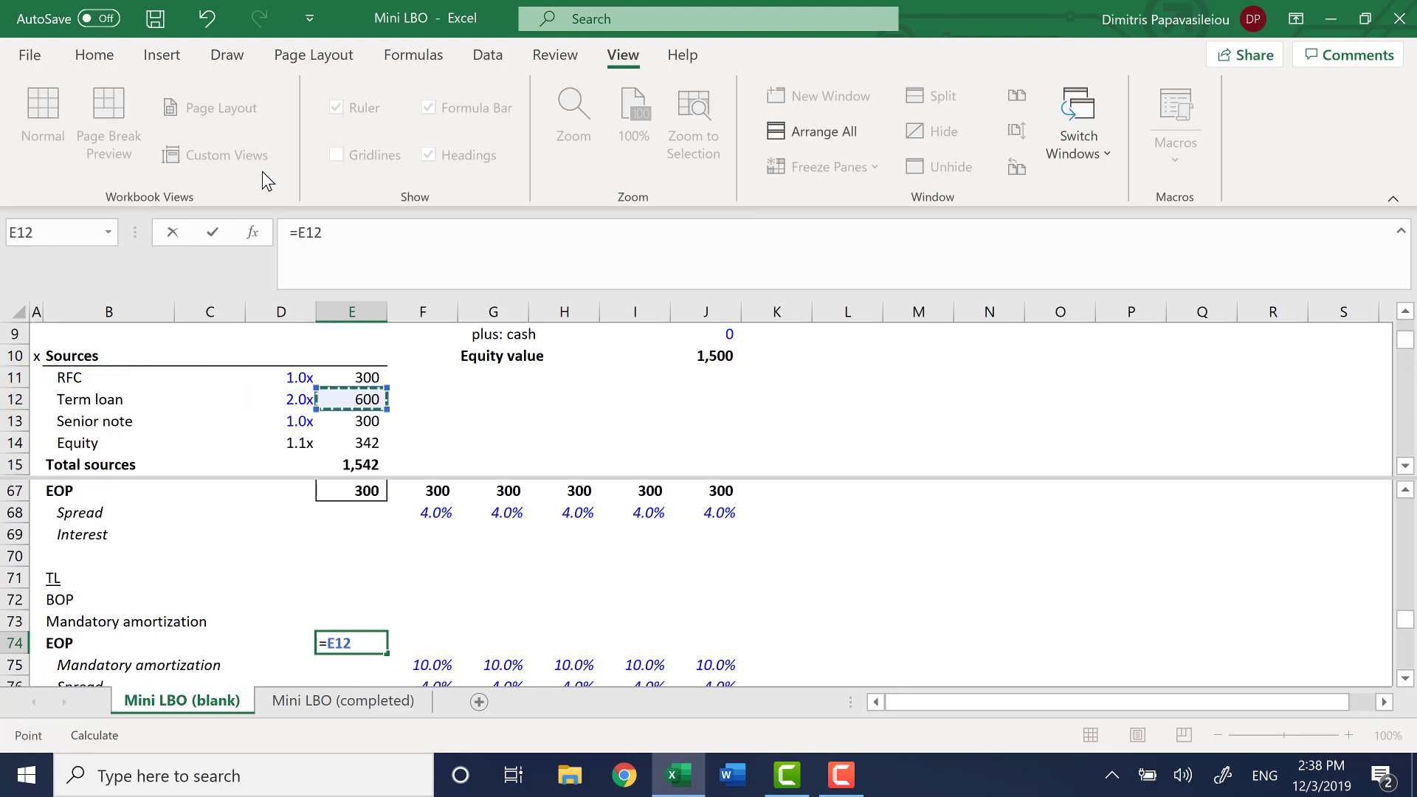
key("Return")
Set the term loan beginning balance in F72 to the prior closing balance with =E74 and fill it across to J72
key("Up")
key("Up")
key("Up")
key("Right")
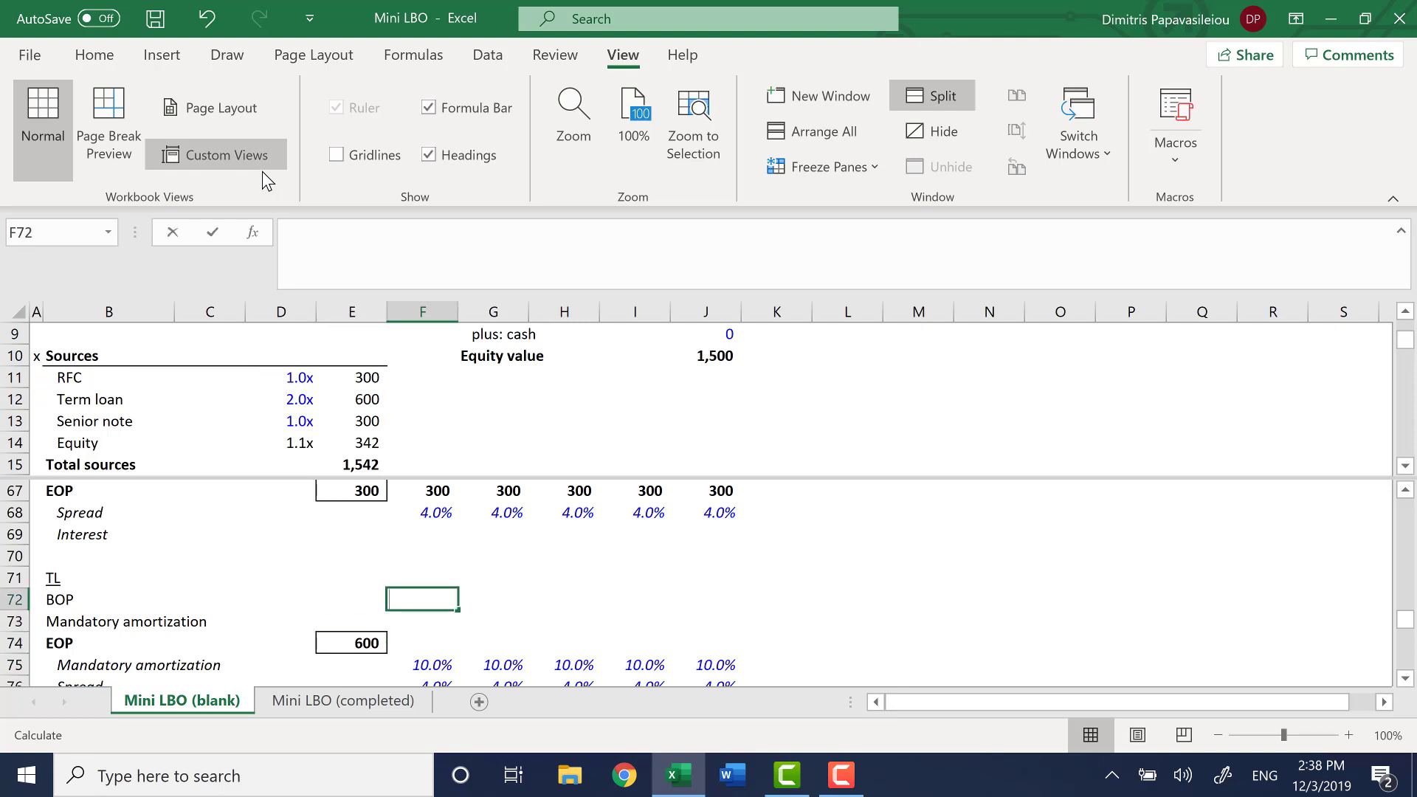
type("=")
key("Left")
key("Down")
key("Down")
key("Return")
key("Up")
key("shift+Right")
key("shift+Right")
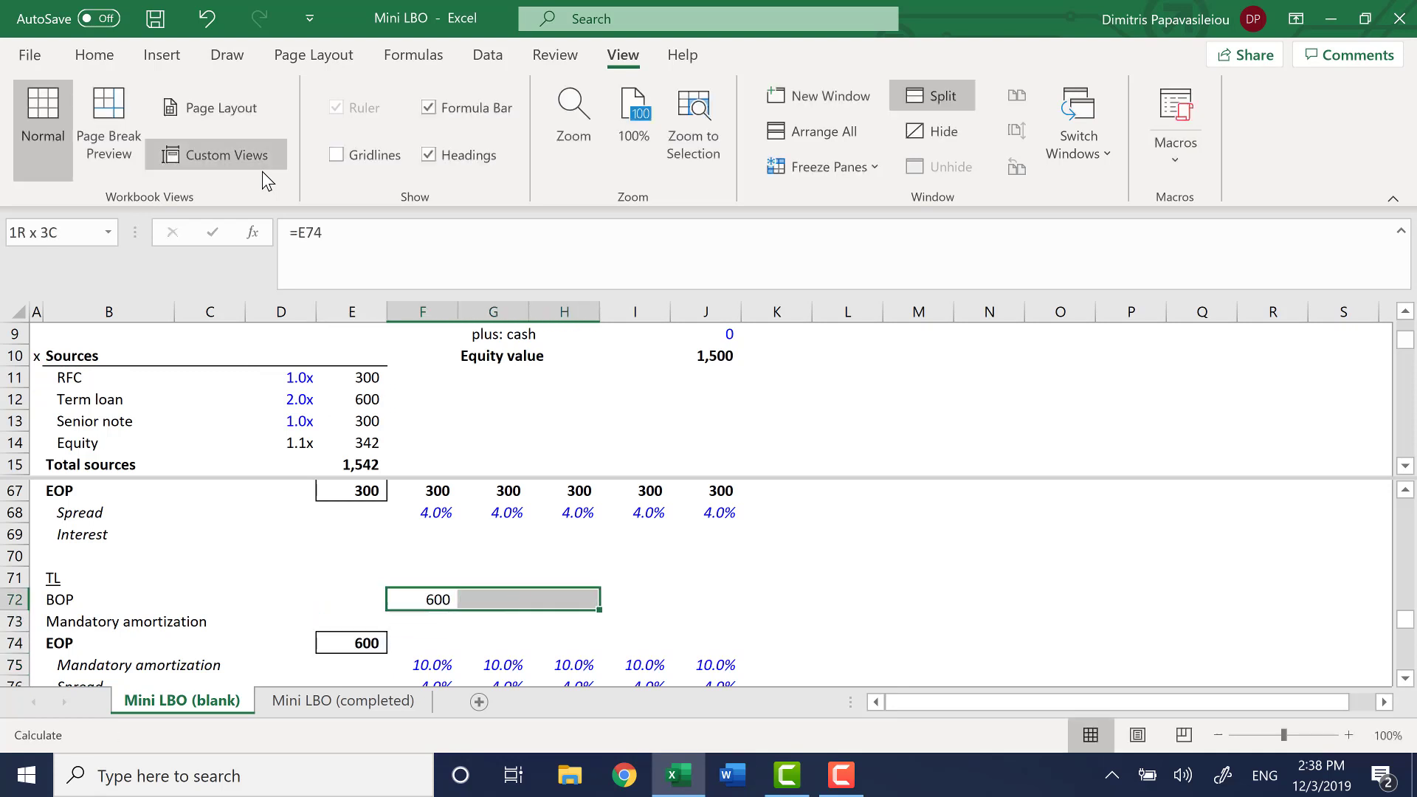
key("shift+Right")
key("shift+Right")
key("ctrl+r")
Calculate the term loan end-of-period balance in F74 with =SUM(F72:F73) and fill it across to J74
key("Down")
key("Down")
type("=s")
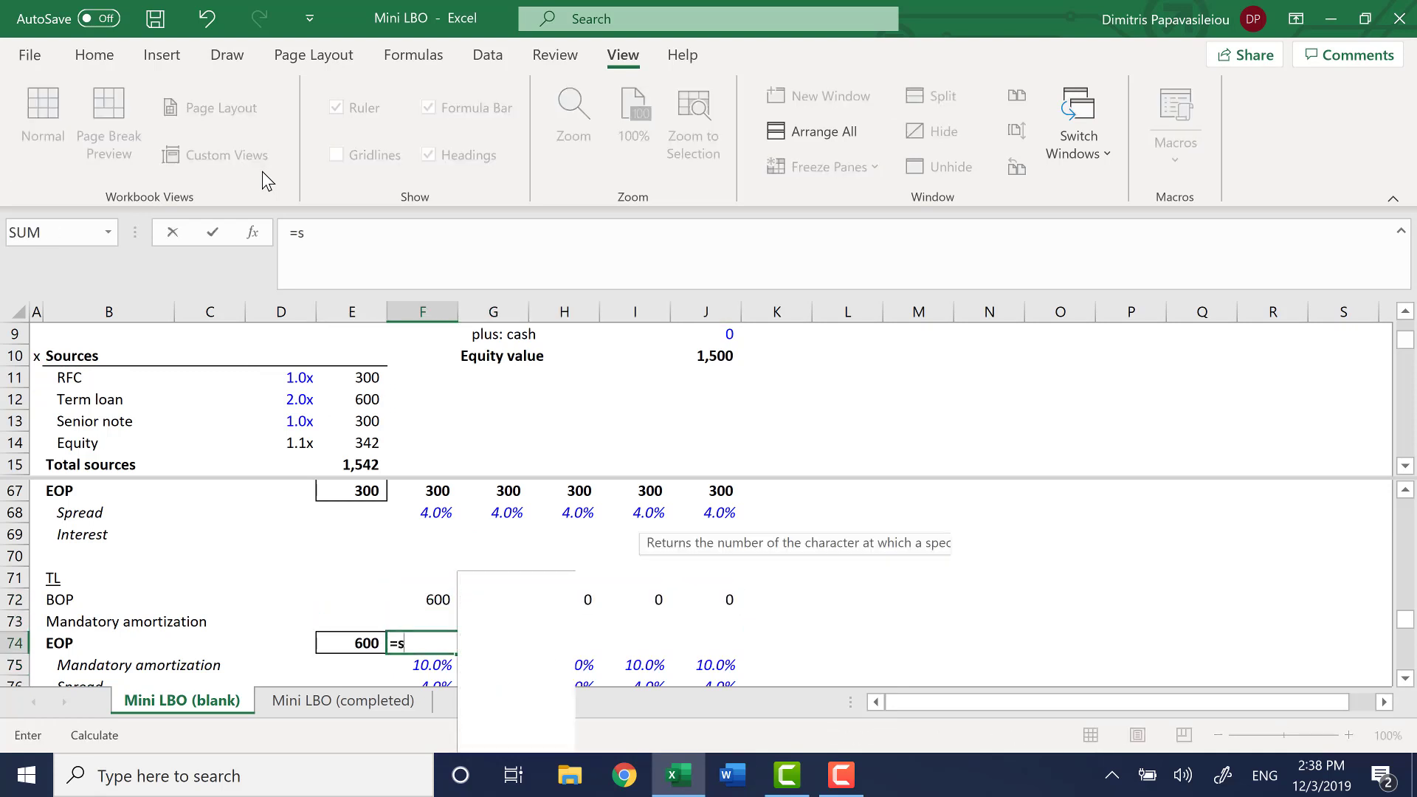
key("Tab")
key("Up")
key("Up")
key("shift+Down")
key("ctrl+Return")
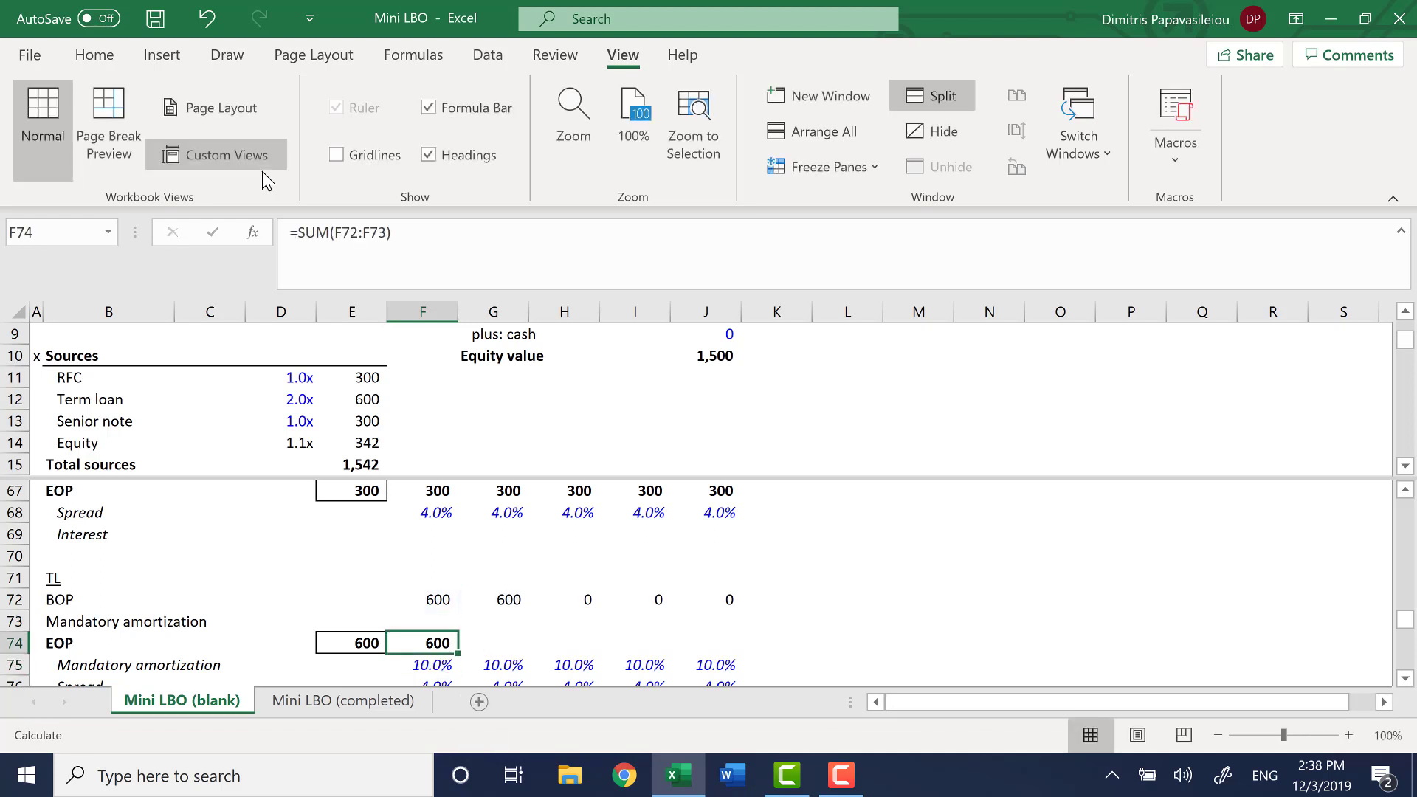
key("shift+Right")
key("shift+Right")
key("shift+Right")
key("shift+Right")
key("ctrl+r")
Link the senior note closing balance in E82 to the senior note amount in the Sources table with =E13
key("Down")
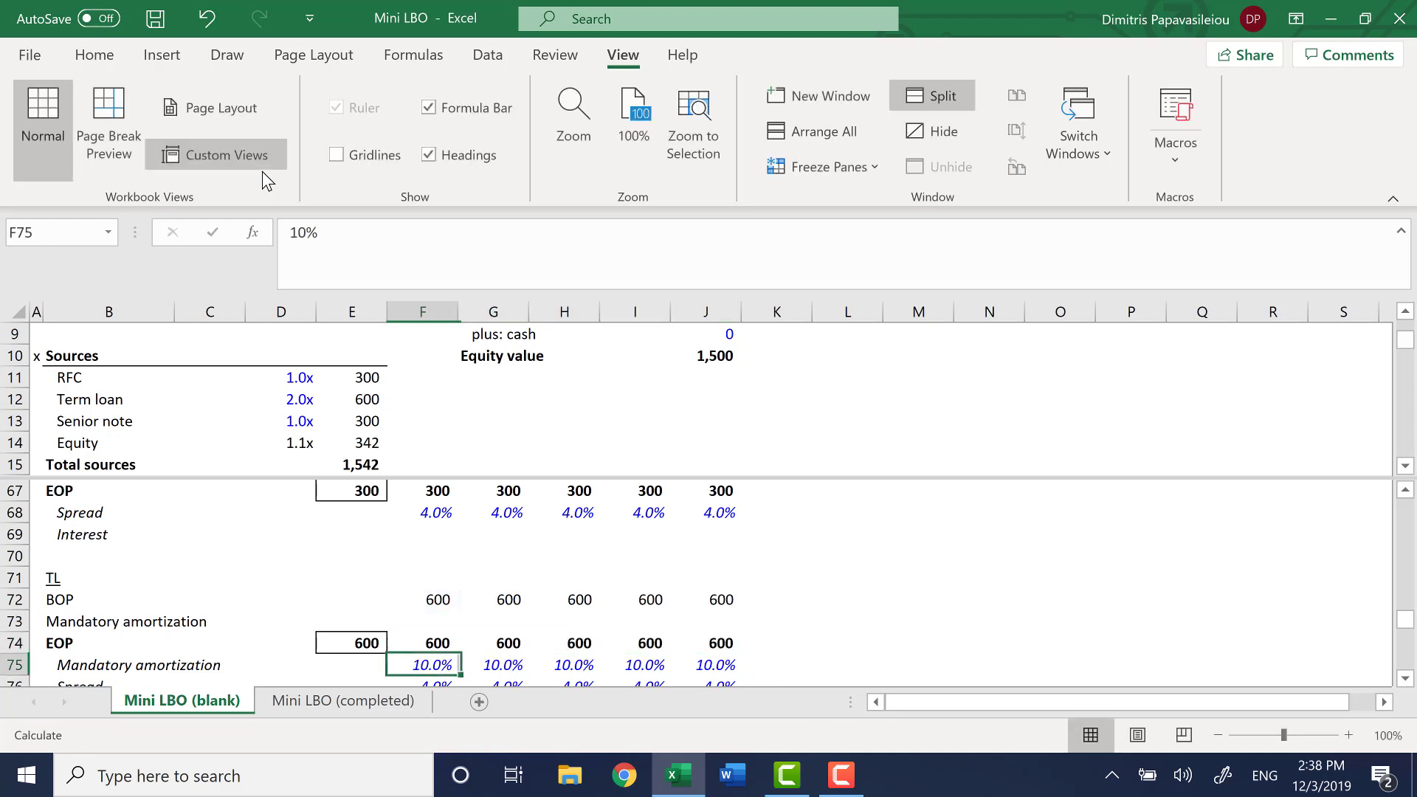
key("Down")
key("Down")
key("Down")
key("Down")
key("Down")
key("Down")
key("Down")
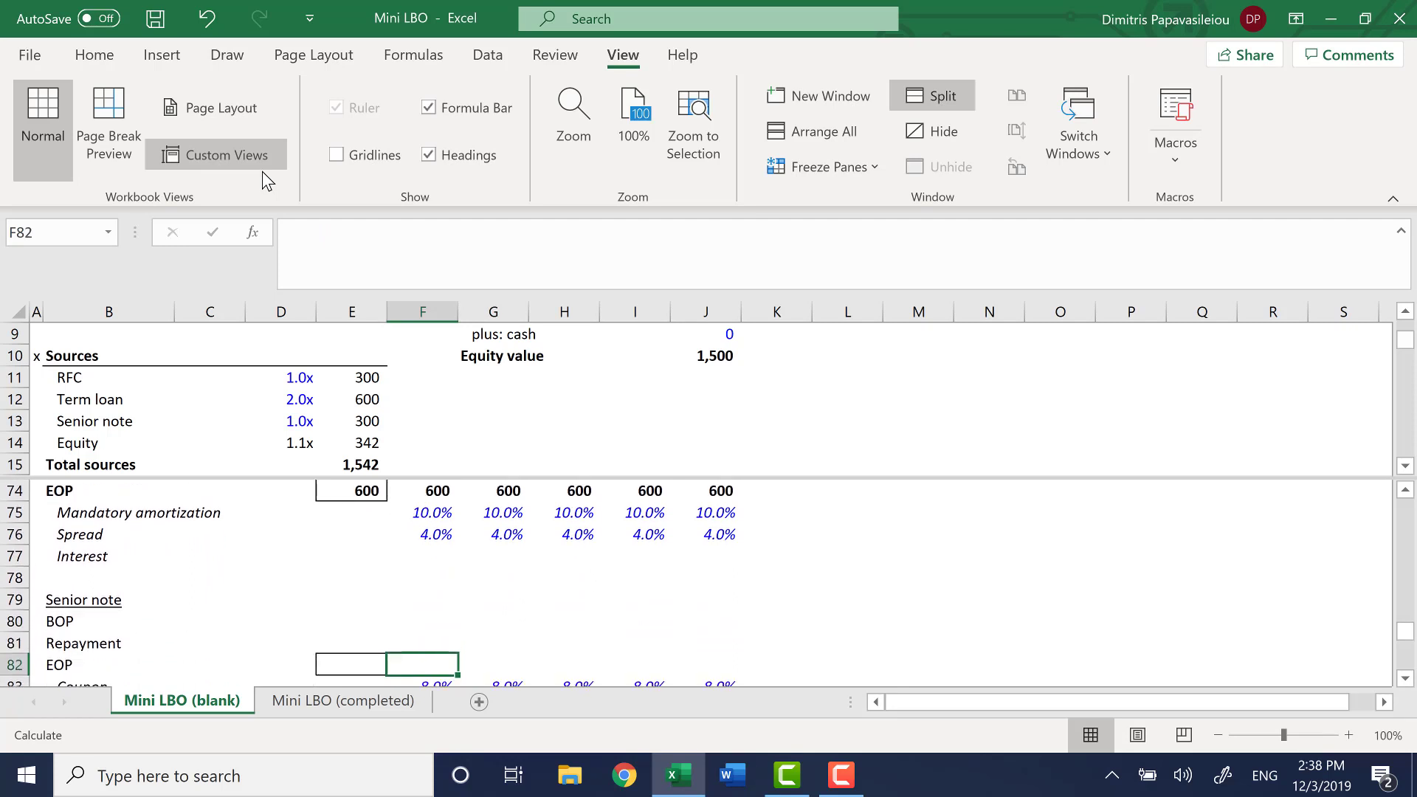
key("Down")
key("Up")
key("Left")
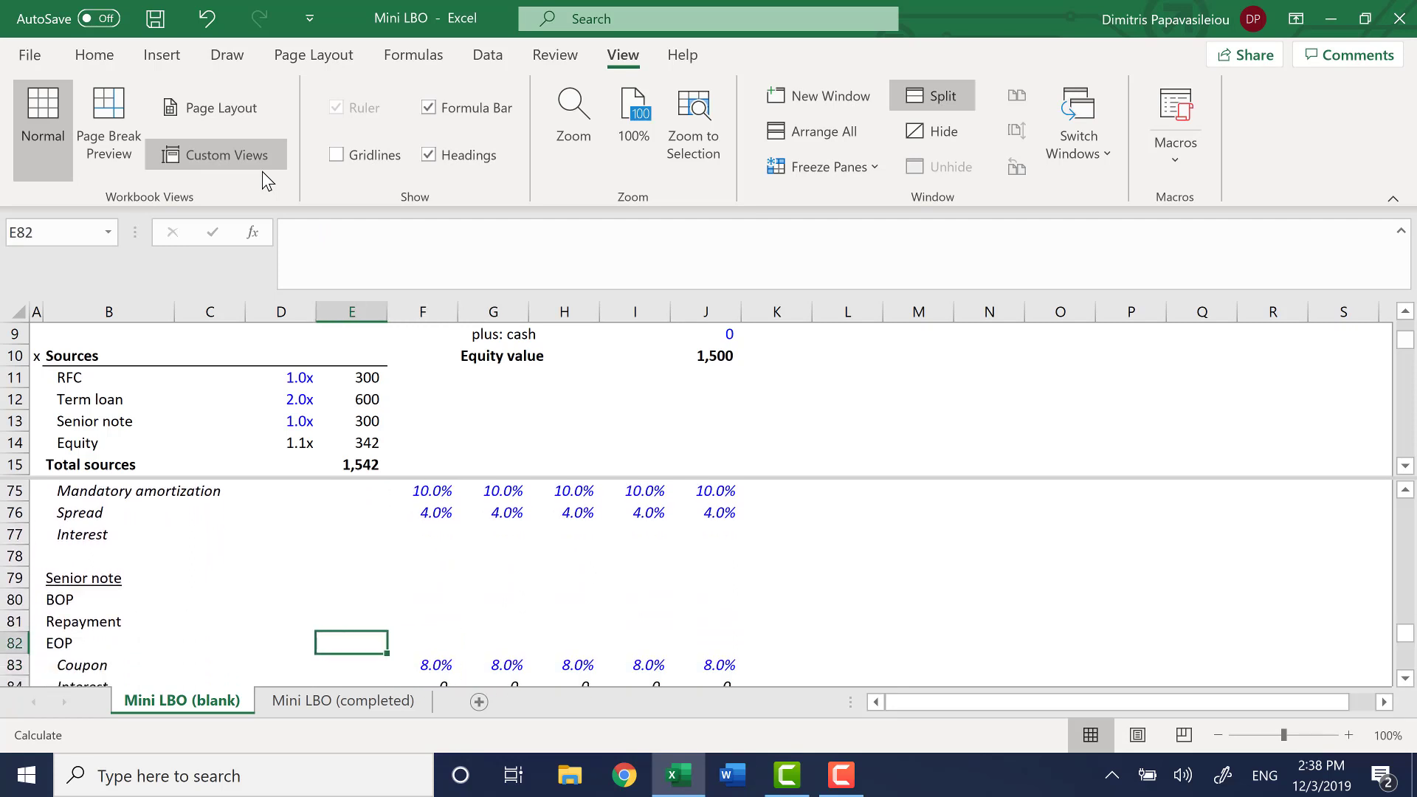
type("=")
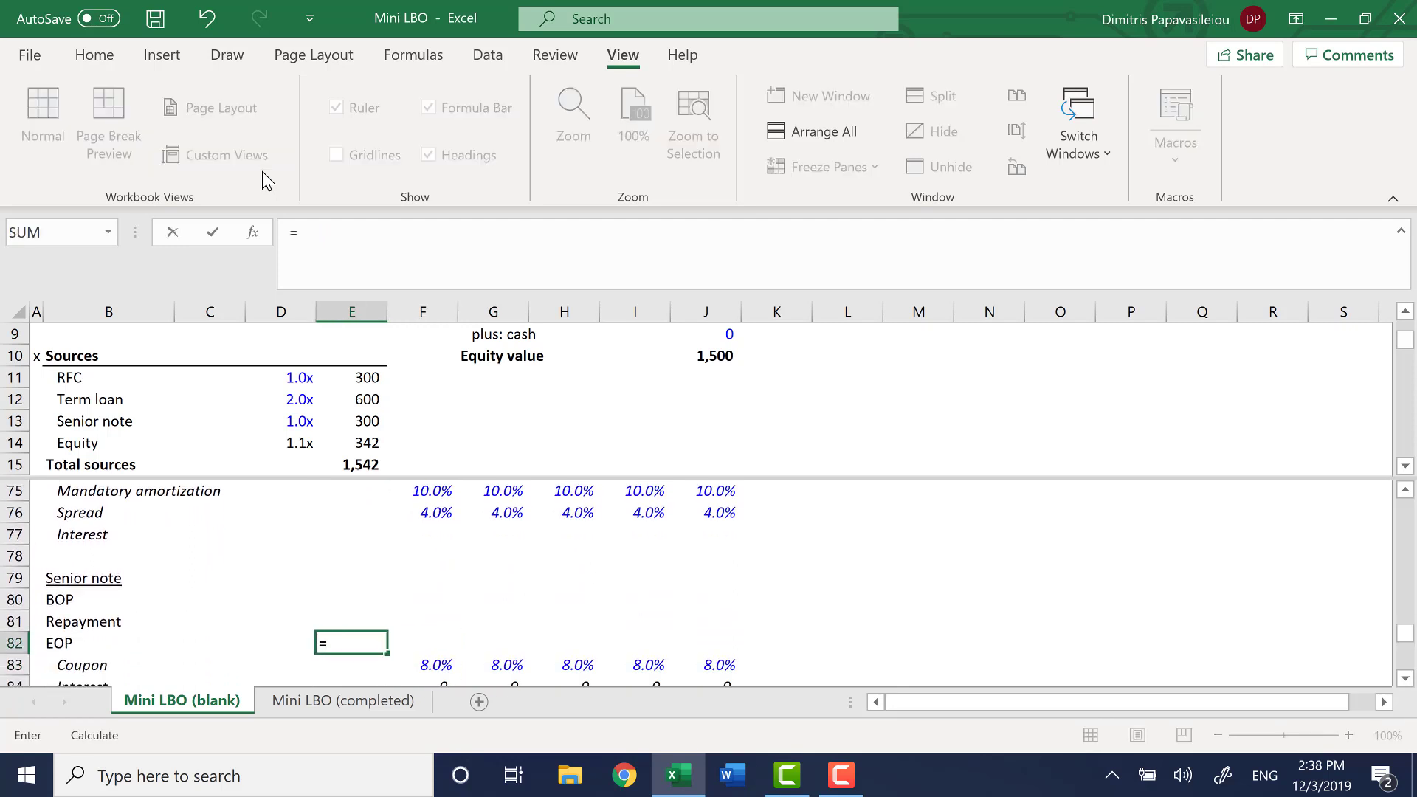
key("F6")
key("Down")
key("Right")
key("Down")
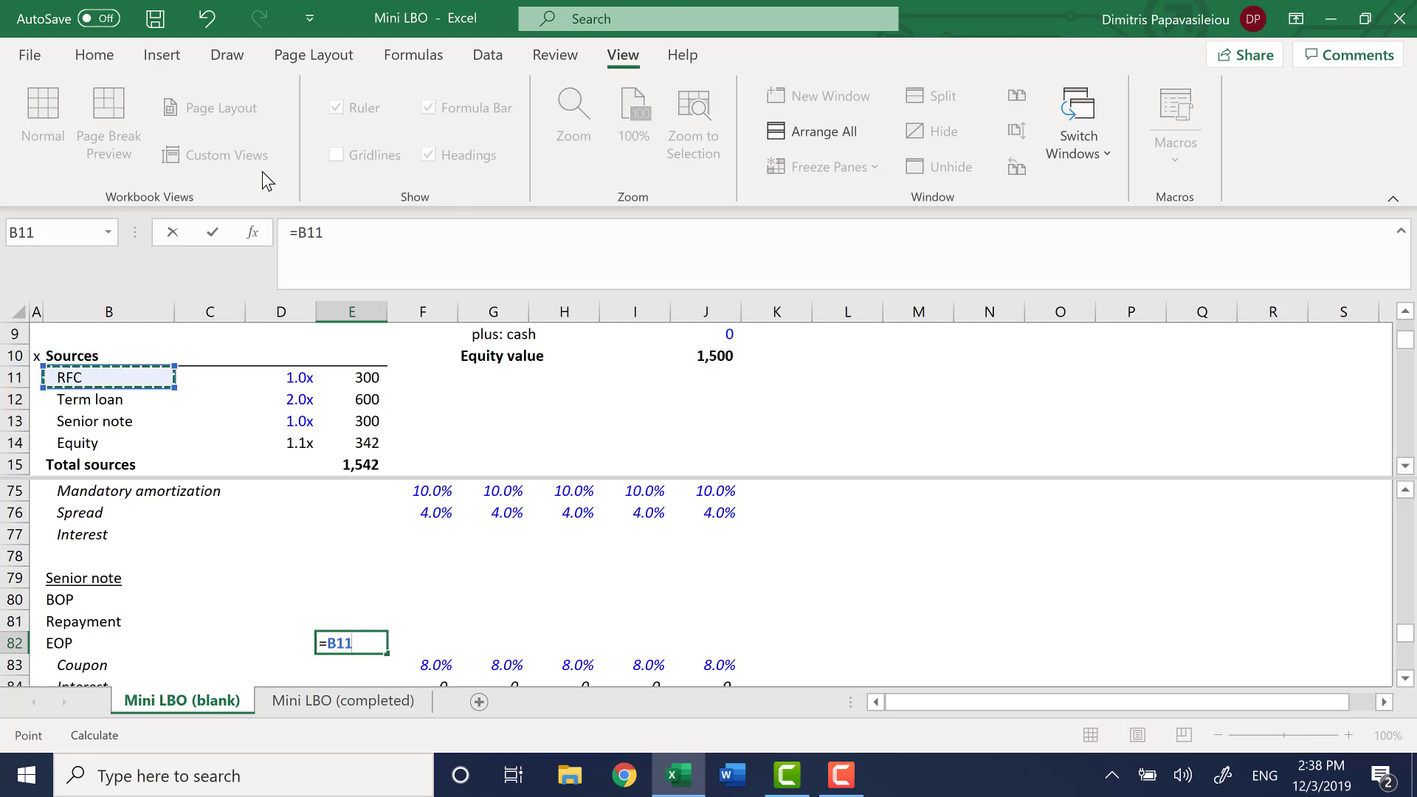
key("Right")
key("Right")
key("Right")
key("Down")
key("Down")
key("Left")
key("Right")
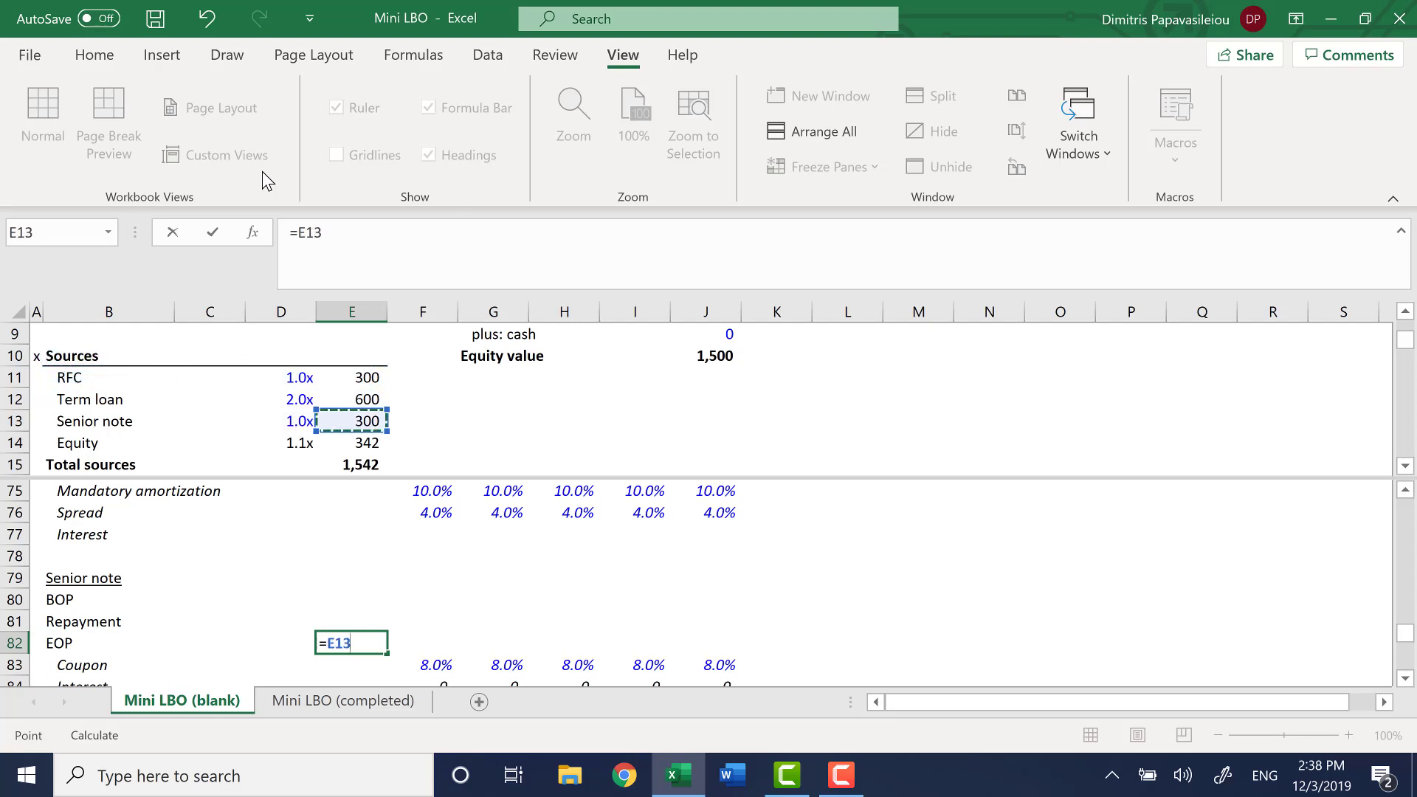
key("Return")
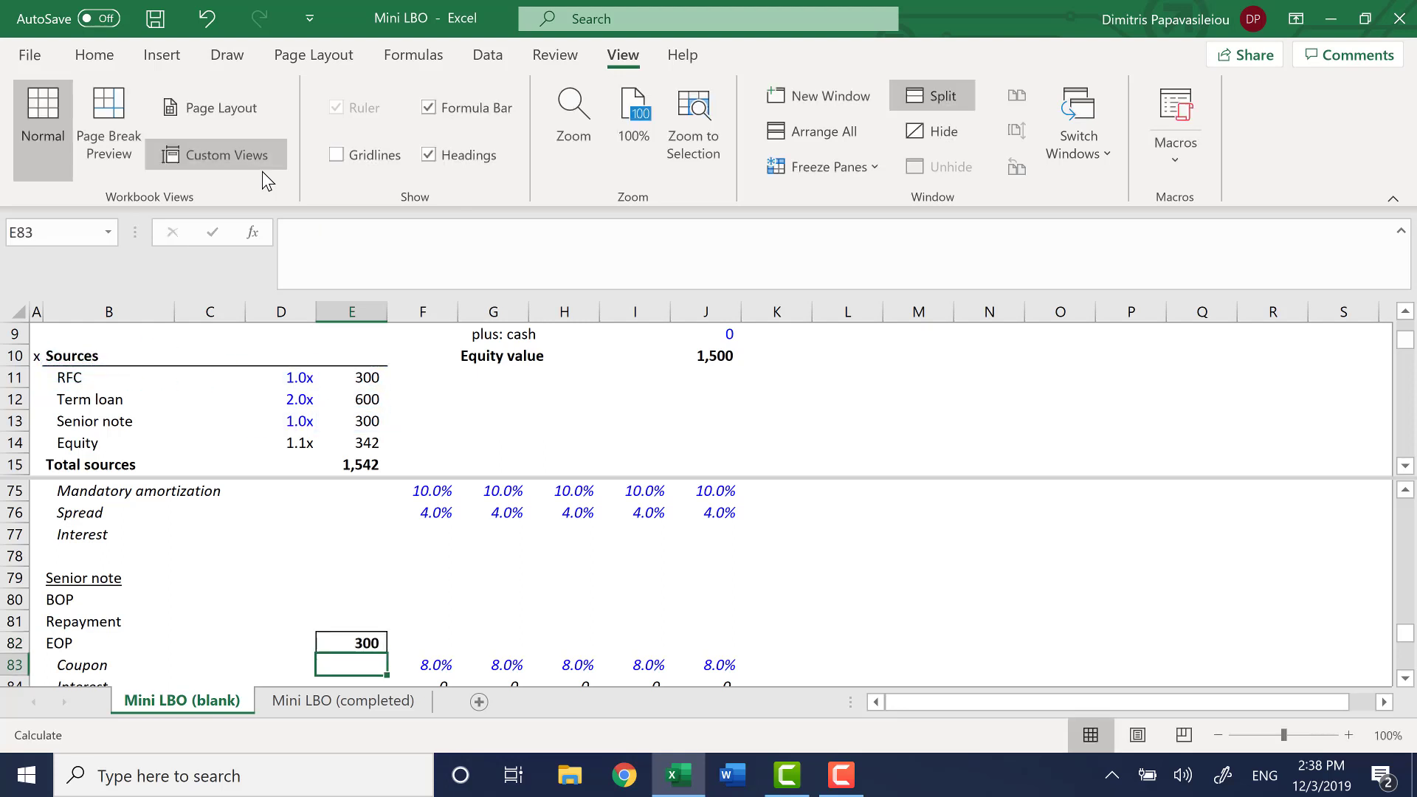
Set the senior note beginning balance in F80 to the prior period's closing balance with =E82
key("Up")
key("Up")
key("Up")
key("Right")
type("=")
key("Left")
key("Down")
key("Down")
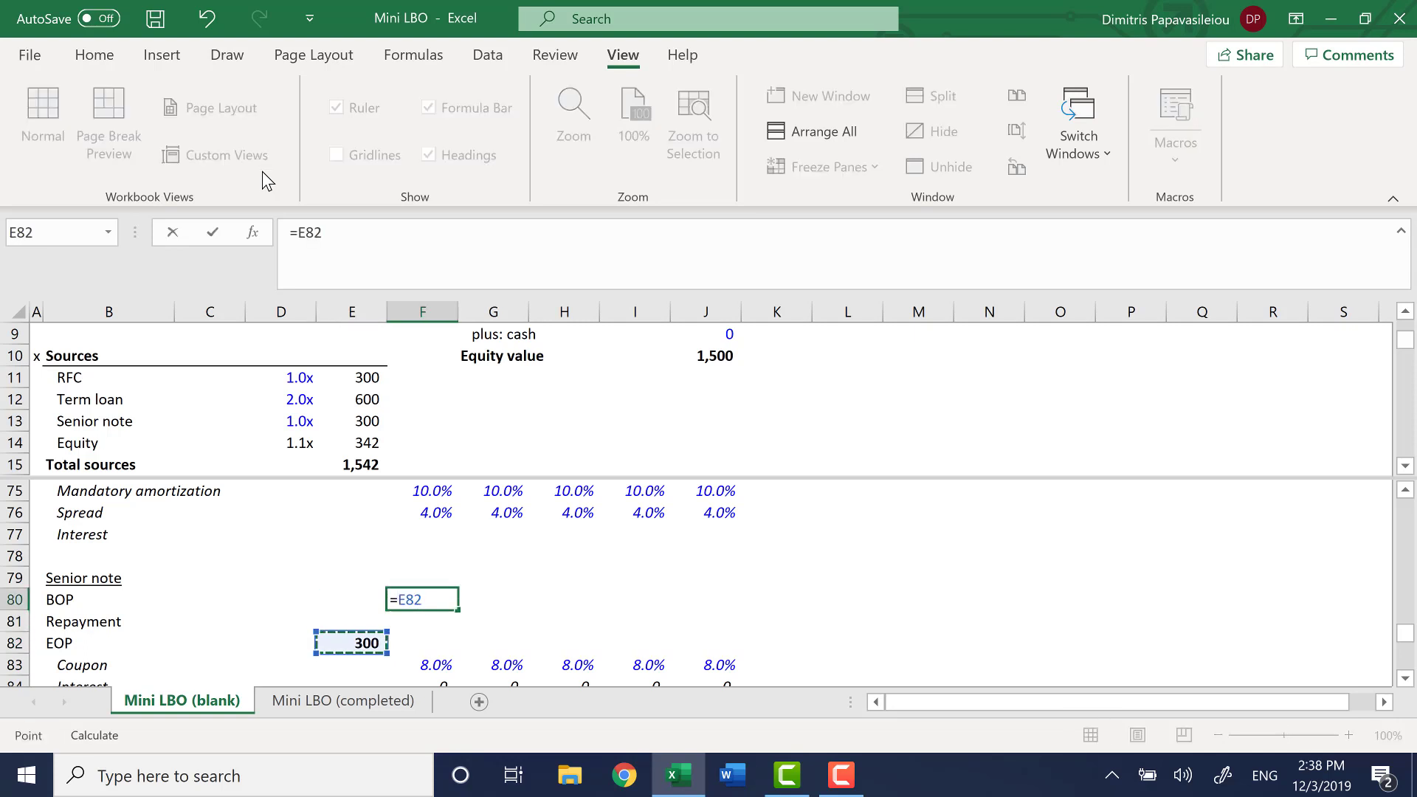
key("Return")
Calculate the senior note end-of-period balance in F82 as the sum of its beginning balance and repayment
key("Down")
type("=sum")
key("Tab")
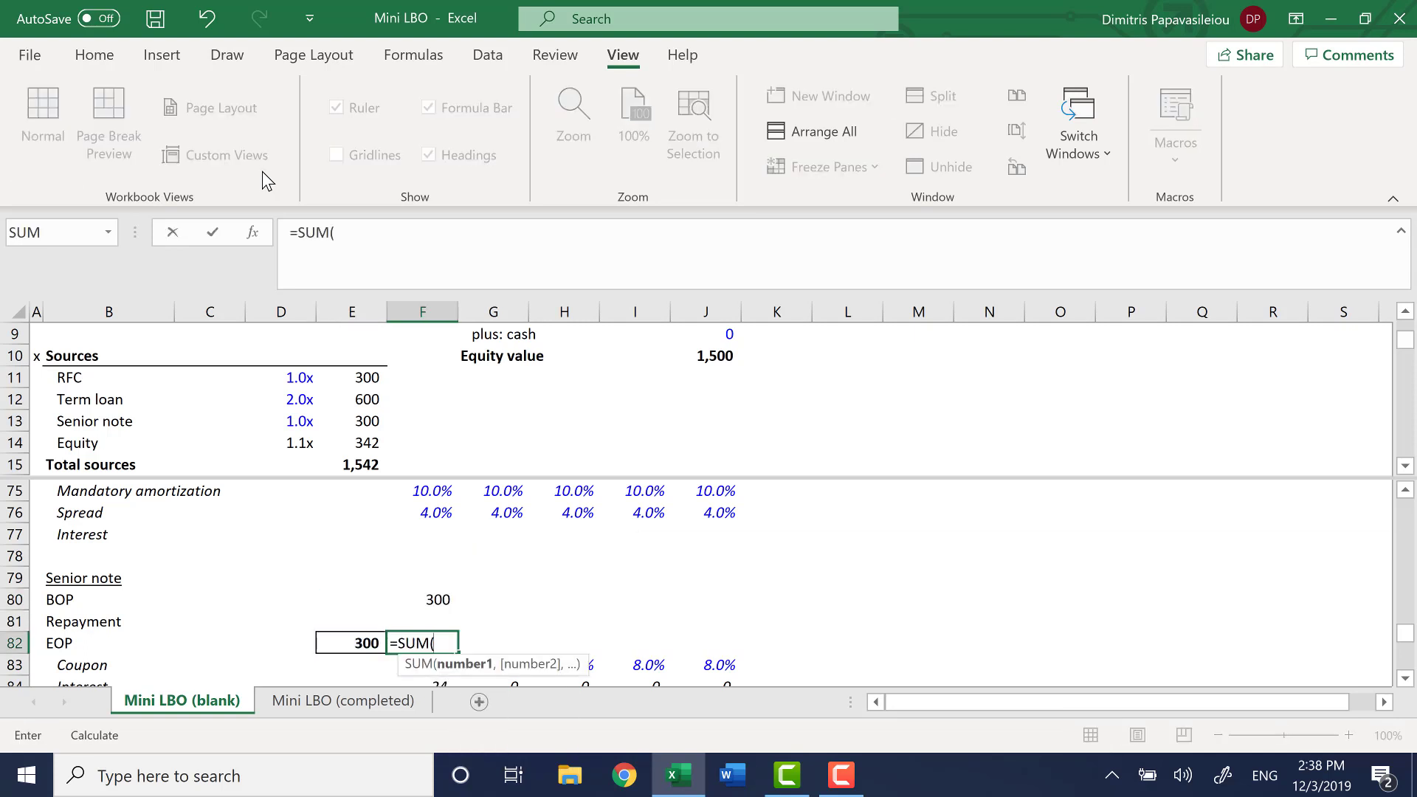
key("Up")
key("Up")
key("Return")
Fill the senior note roll-forward formulas in F80:F82 across to 2024 in column J
key("Up")
key("Up")
key("Up")
key("shift+Down")
key("shift+Down")
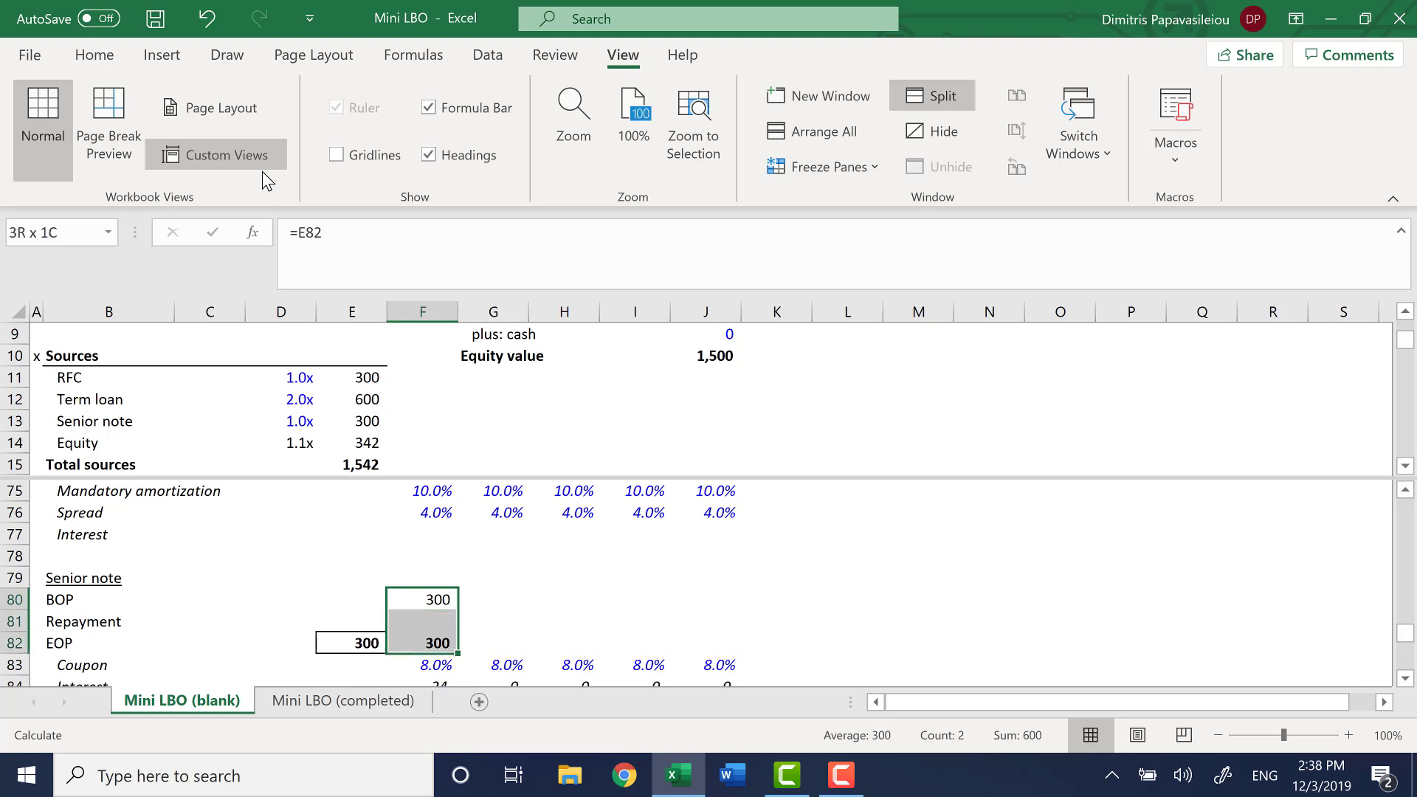
key("shift+Right")
key("shift+Right")
key("shift+Right")
key("shift+Right")
key("ctrl+r")
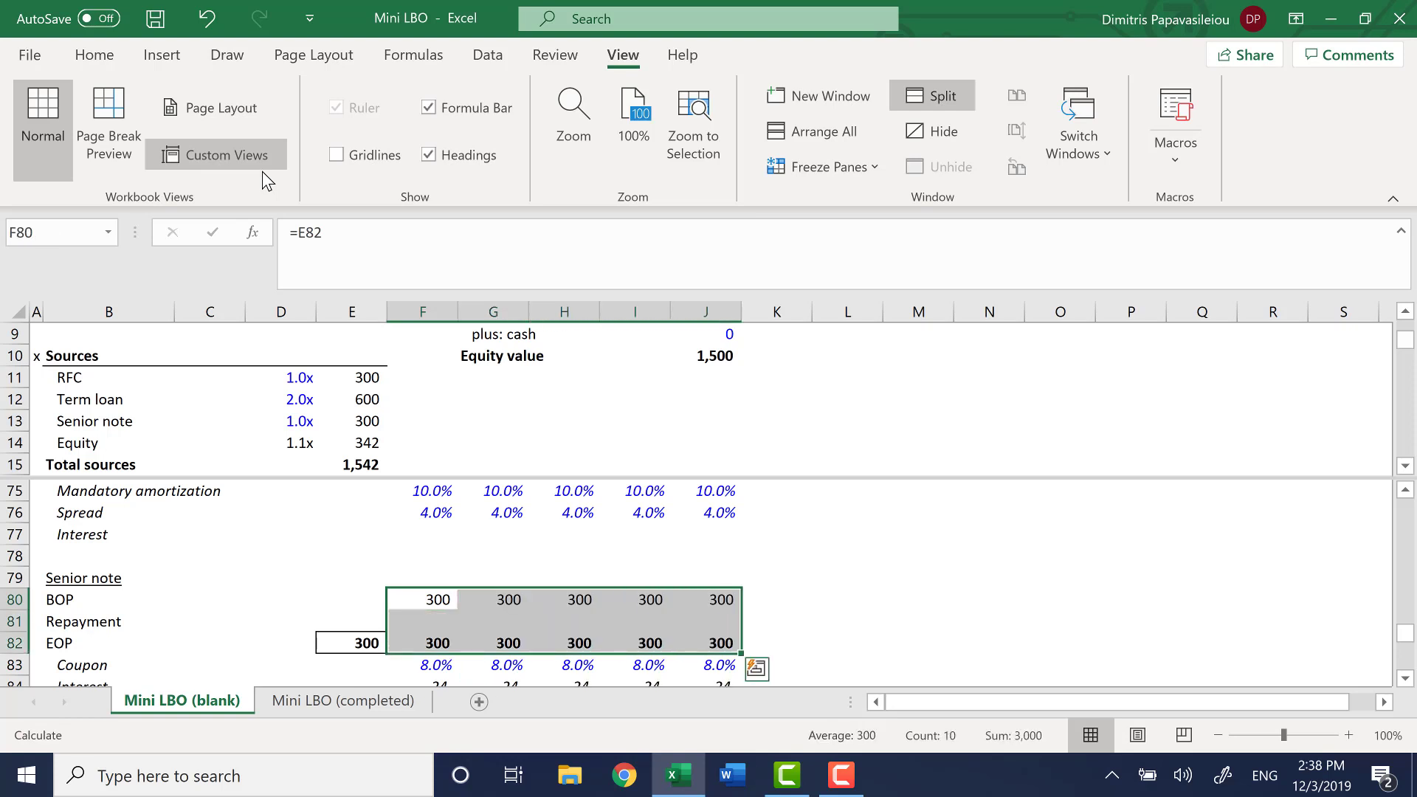
Remove the window split so the sheet shows as a single pane around the Total interest row
key("Down")
key("Down")
key("Down")
key("Down")
key("Down")
key("Down")
key("Down")
key("Down")
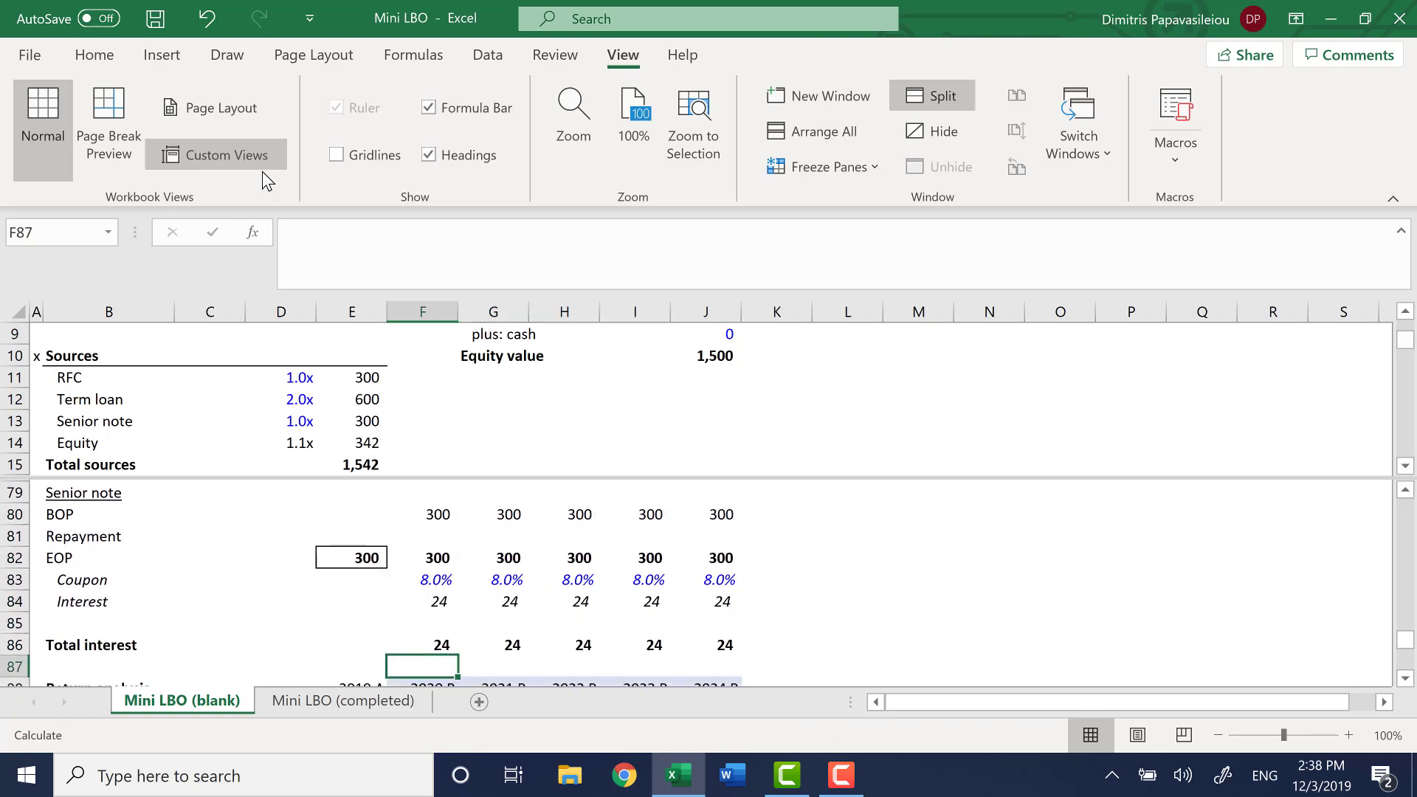
key("Down")
key("Up")
key("Up")
key("Up")
key("Up")
key("Up")
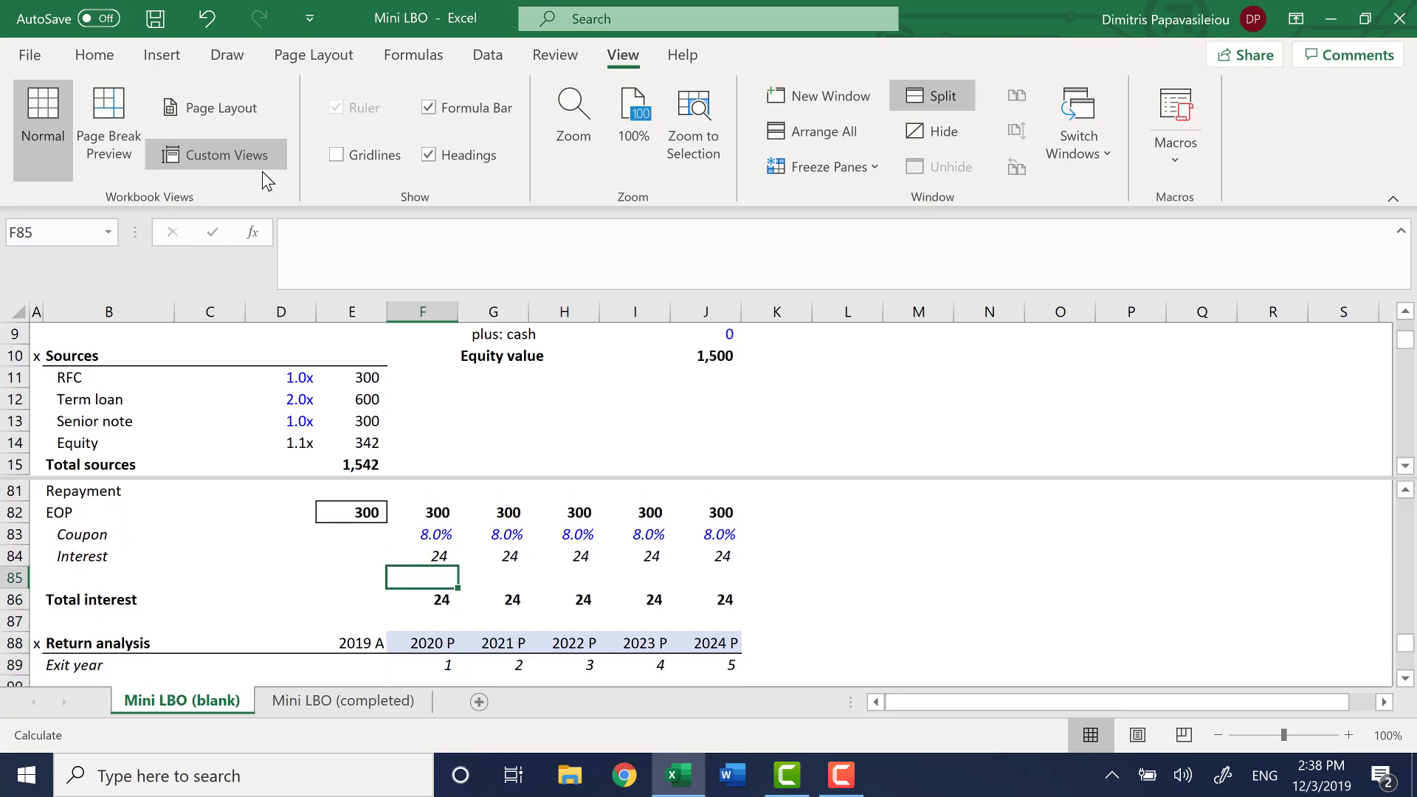
key("alt+w")
key("s")
key("Down")
key("Down")
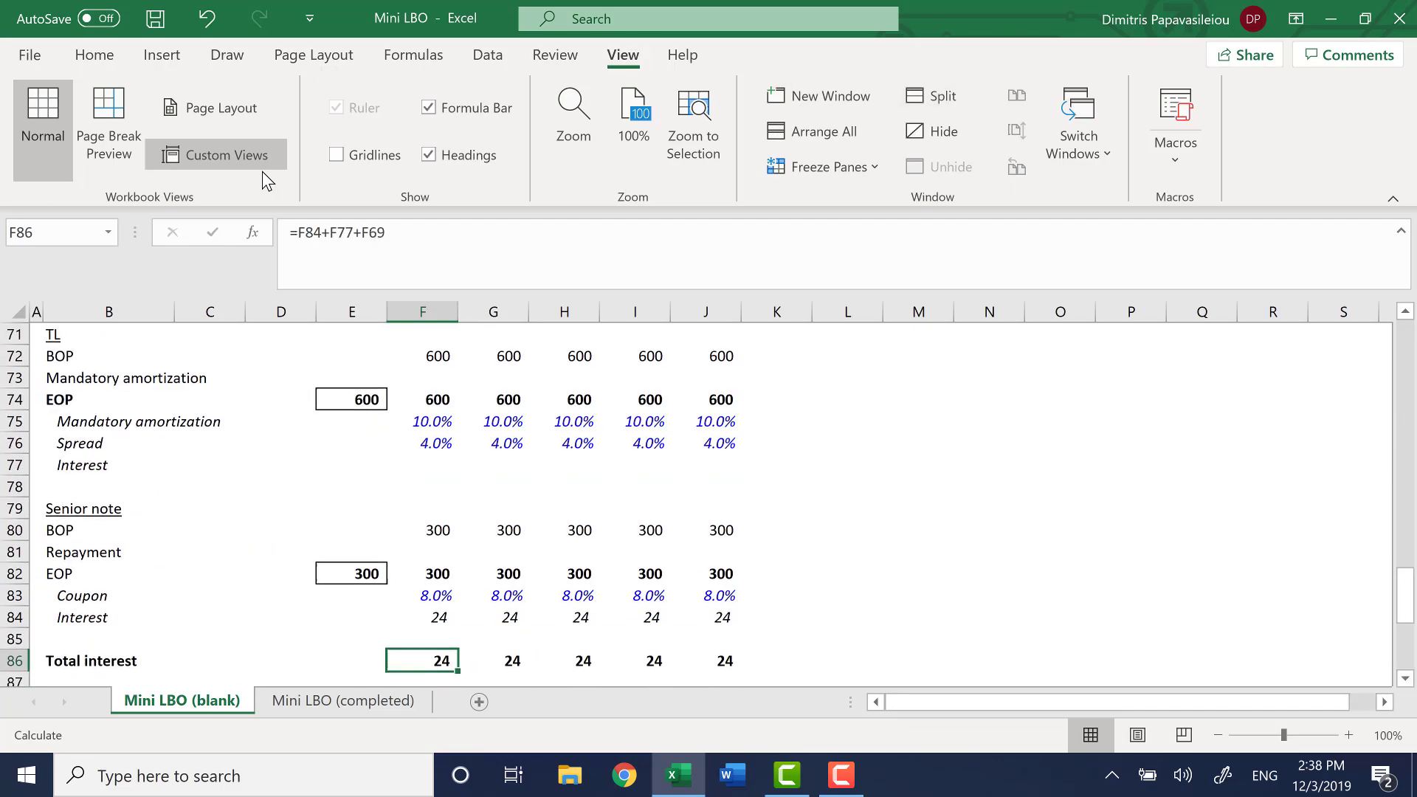
Review the cash and debt schedule from Total interest up through the term loan, RFC, cash and Libor rows
key("Up")
key("Up")
key("Up")
key("Up")
key("Up")
key("Up")
key("Up")
key("Up")
key("Up")
key("Up")
key("Up")
key("Up")
key("Up")
key("Up")
key("Up")
key("Up")
key("Up")
key("Up")
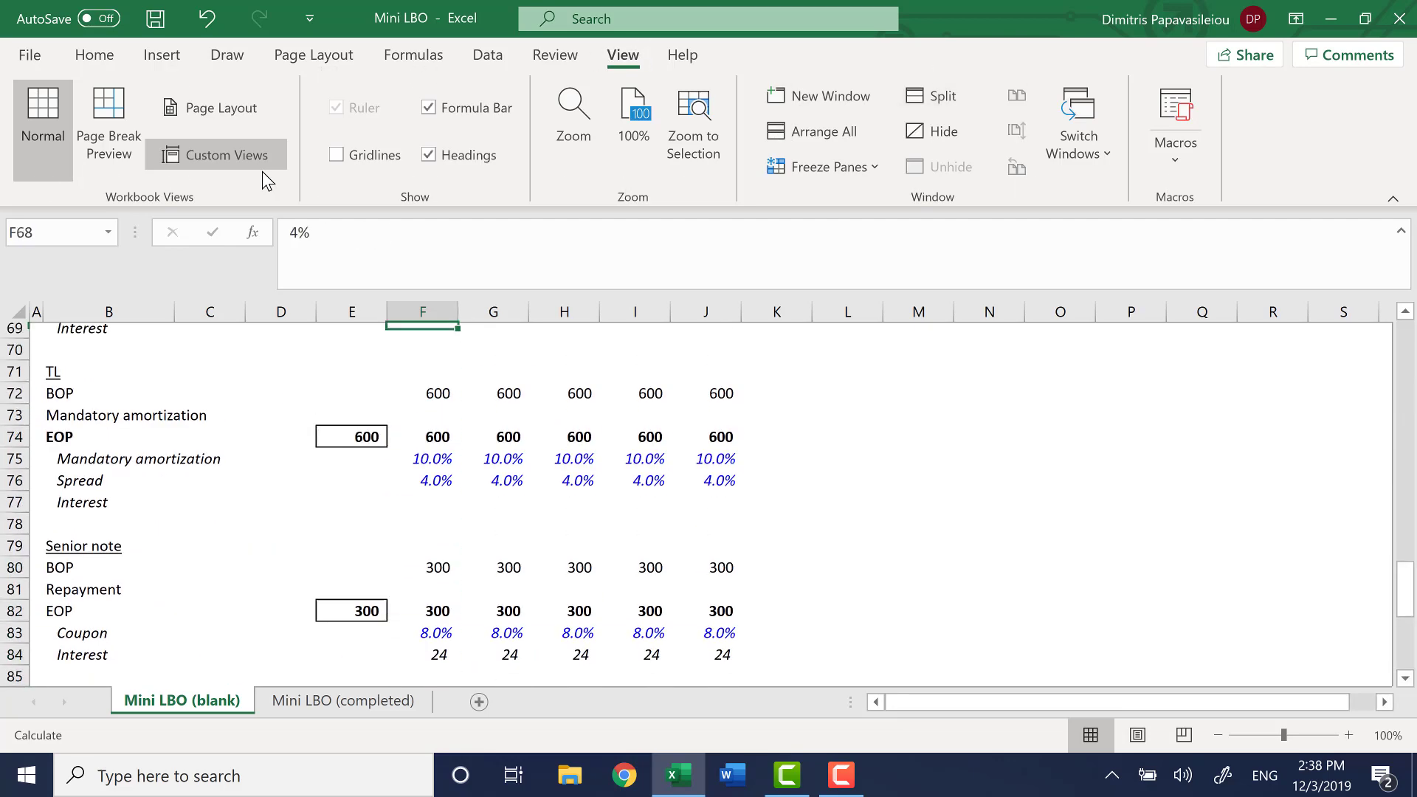
key("Up")
key("Up")
key("Up")
key("Up")
key("Up")
key("Up")
key("Up")
key("Up")
key("Up")
key("Up")
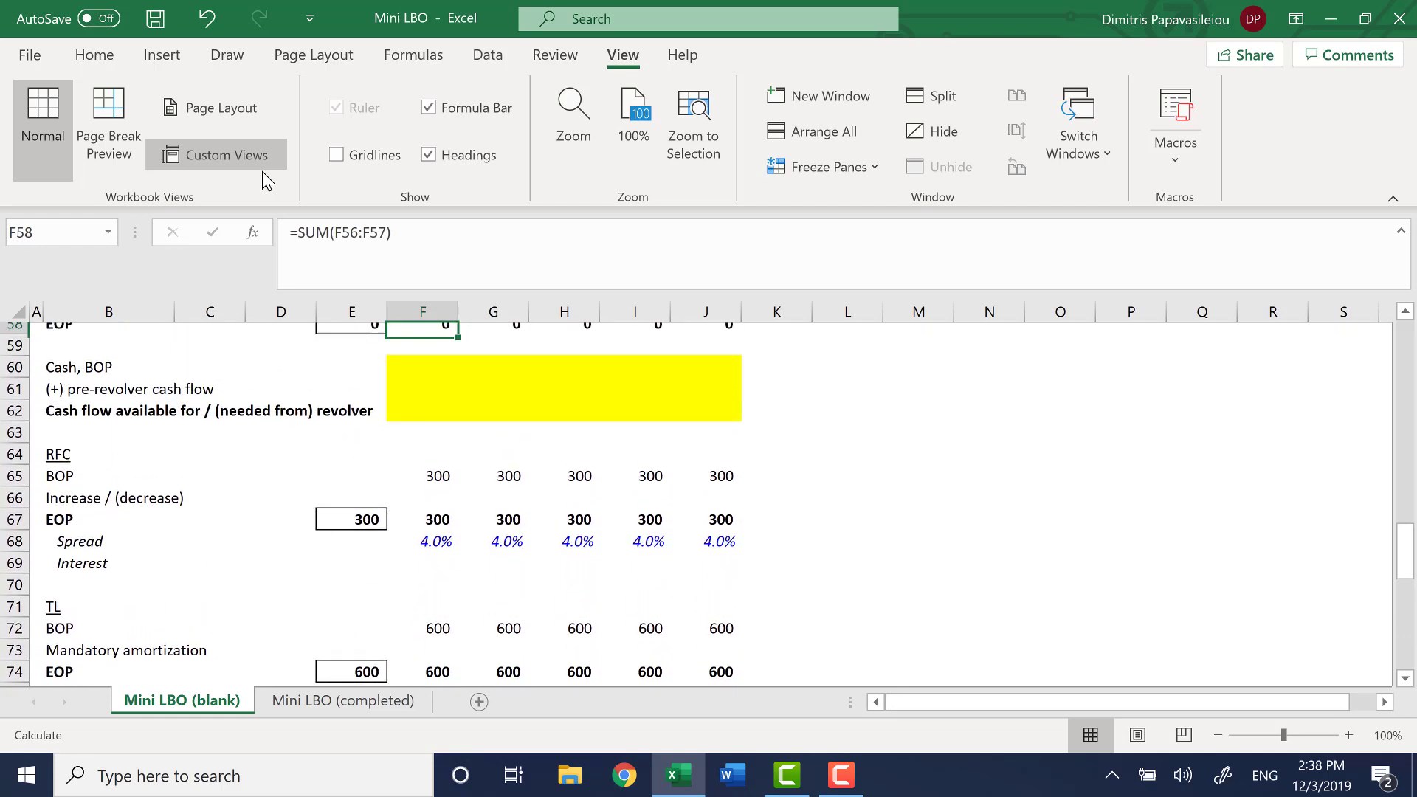
key("Up")
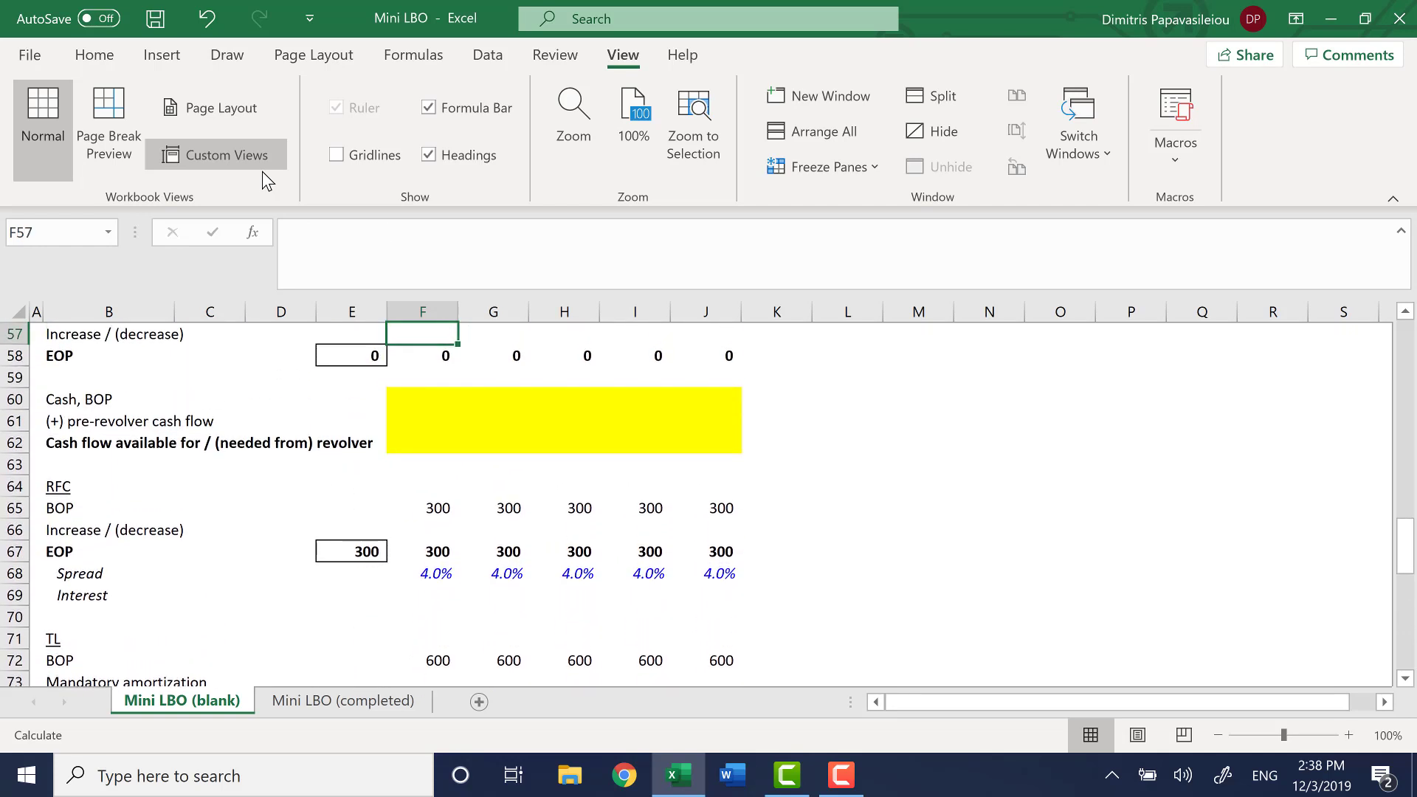
key("Down")
key("Down")
key("Down")
key("Down")
key("Down")
key("Down")
key("Down")
key("Down")
key("Down")
key("Down")
key("Down")
key("Down")
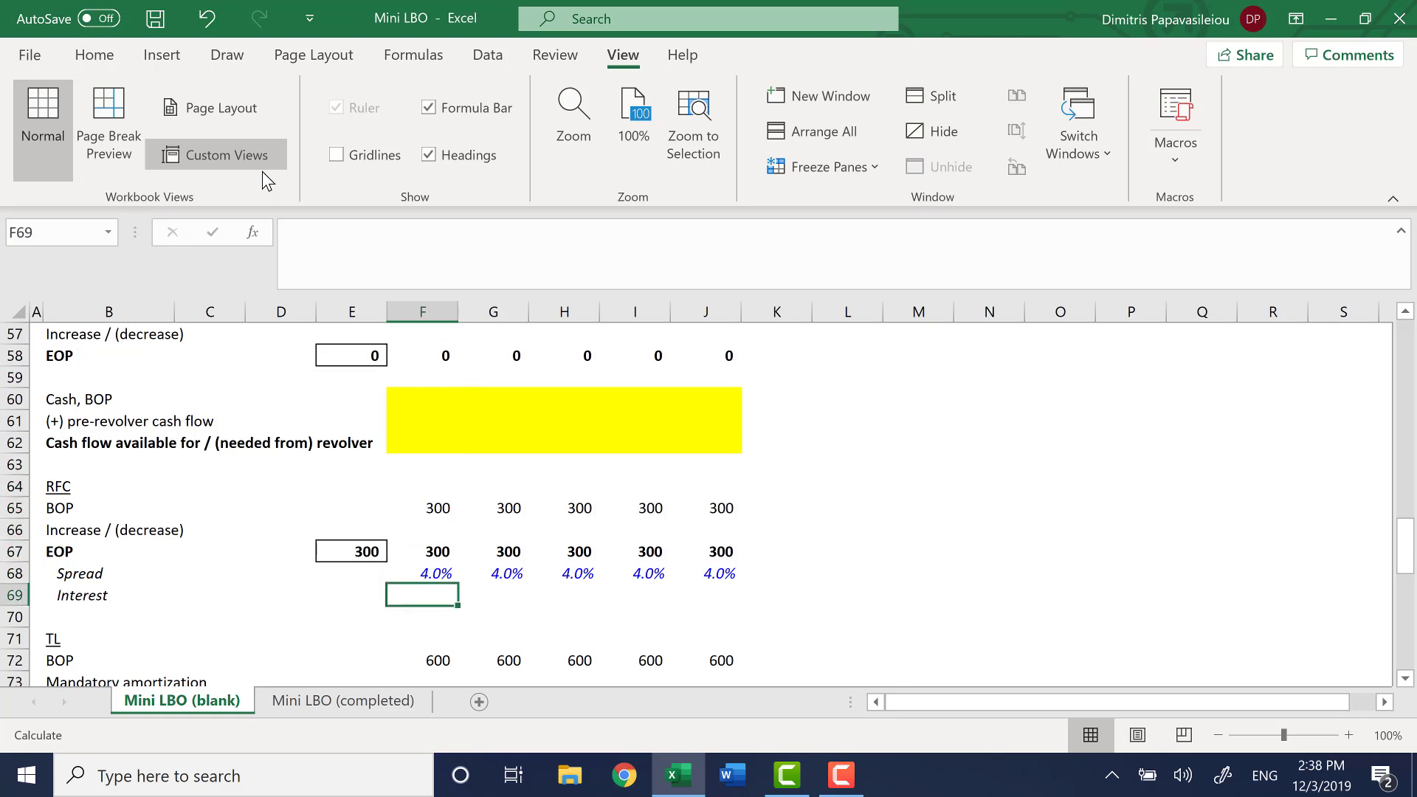
key("Up")
key("Up")
key("Up")
key("Up")
key("Up")
key("Up")
key("Up")
key("Up")
key("Up")
key("Up")
key("Up")
key("Up")
key("Up")
key("Up")
key("Up")
key("Up")
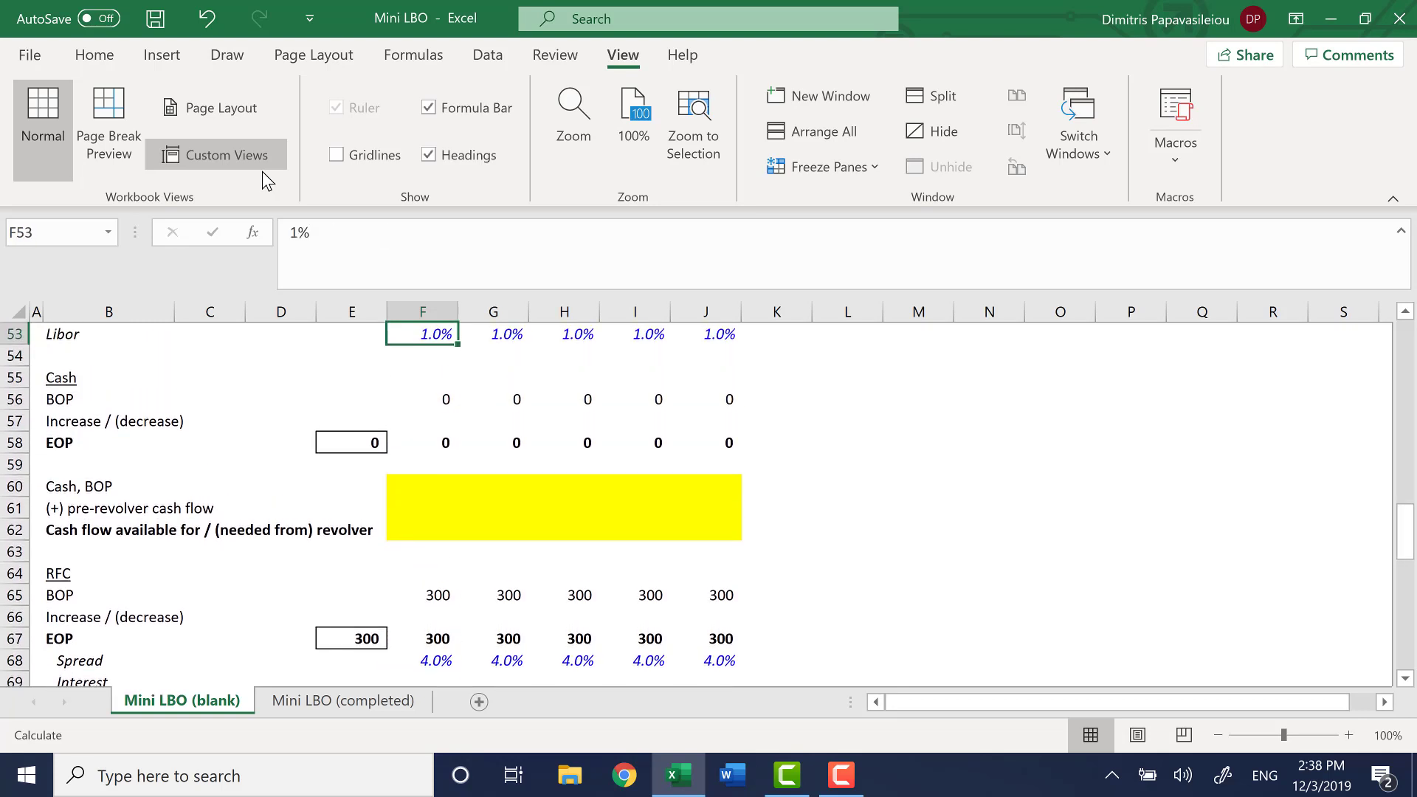
key("Up")
key("Up")
key("Up")
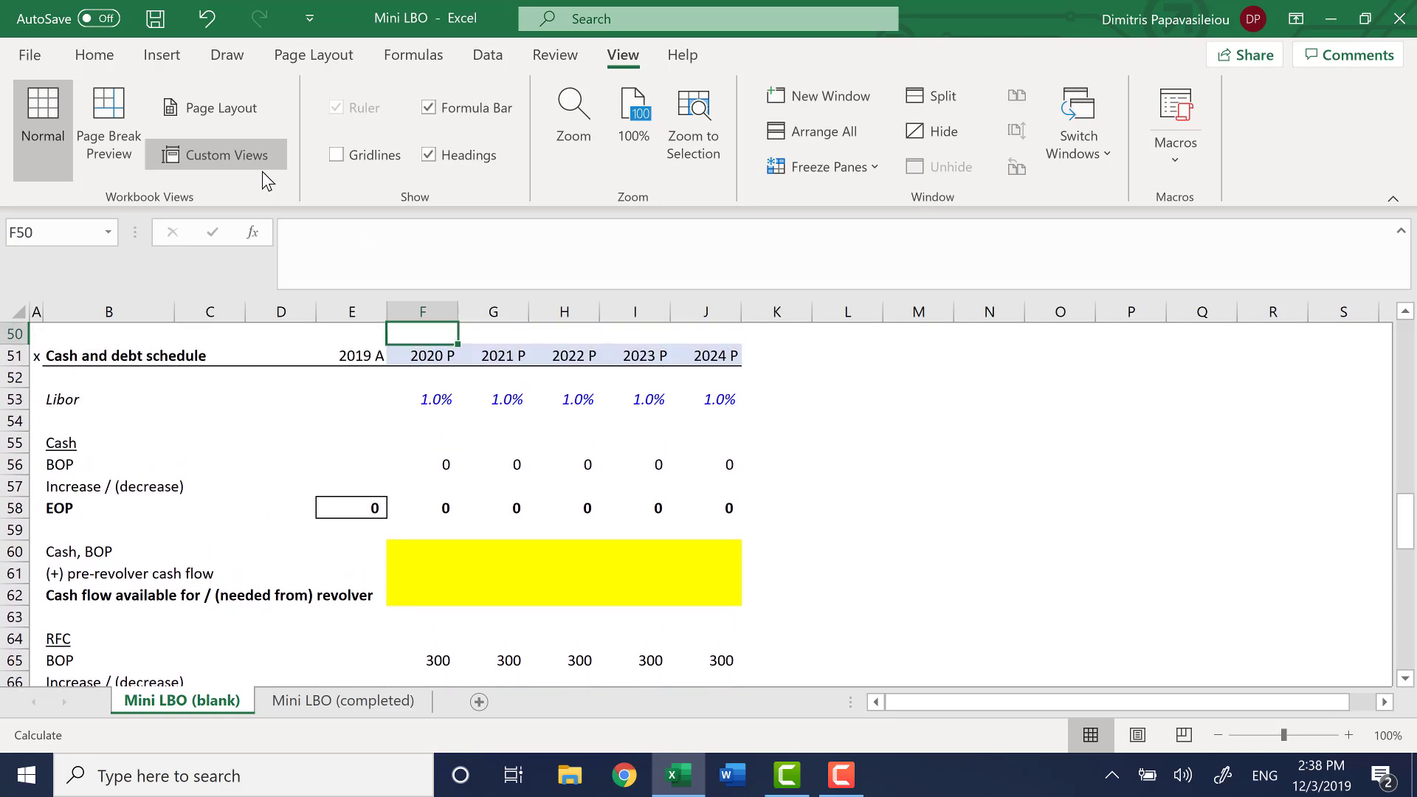
key("Down")
key("Down")
key("Down")
key("Down")
key("Down")
key("Down")
key("Down")
key("Down")
key("Down")
key("Down")
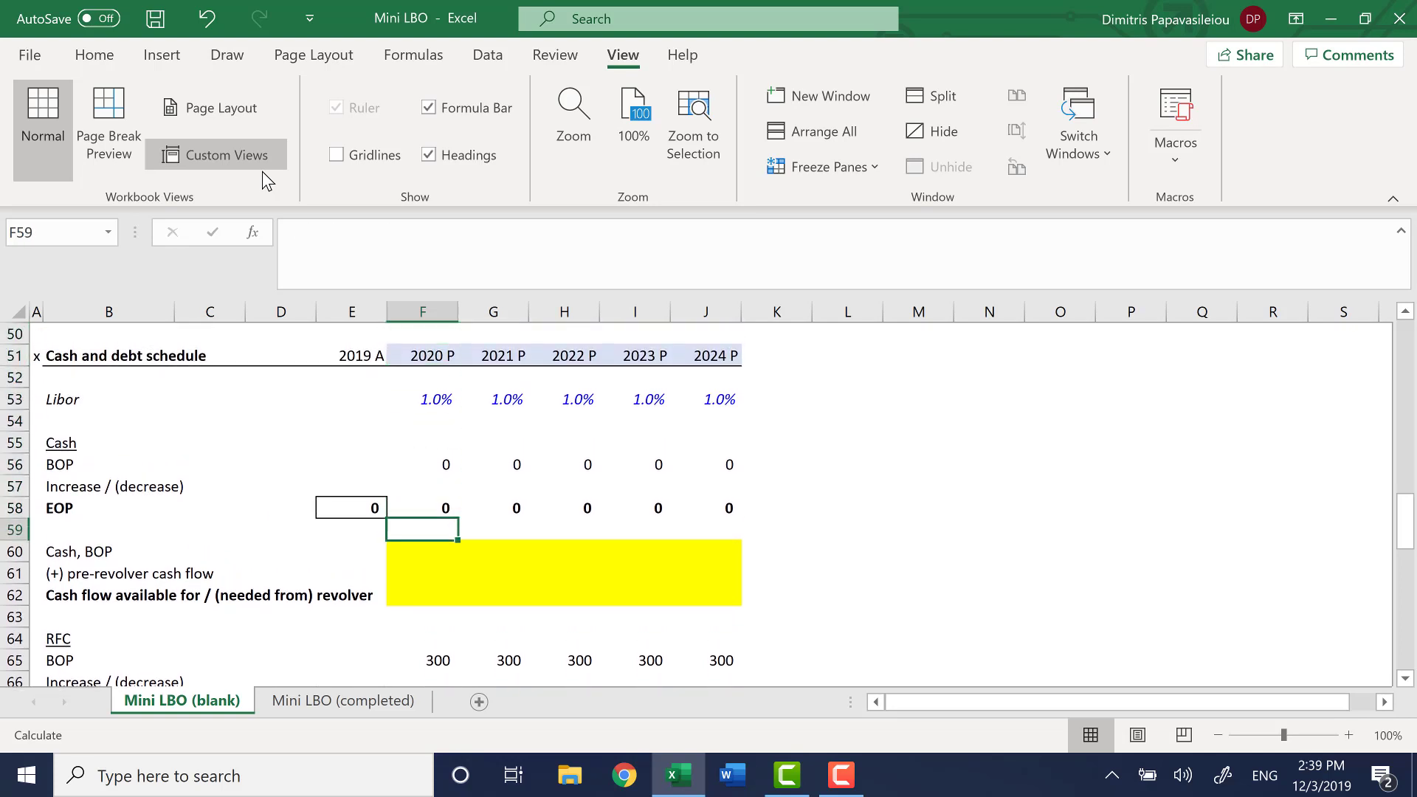
Examine the highlighted revolver cash flow rows together with the RFC block for the projection years
key("shift+Down")
key("shift+Down")
key("shift+Right")
key("shift+Right")
key("shift+Right")
key("shift+Right")
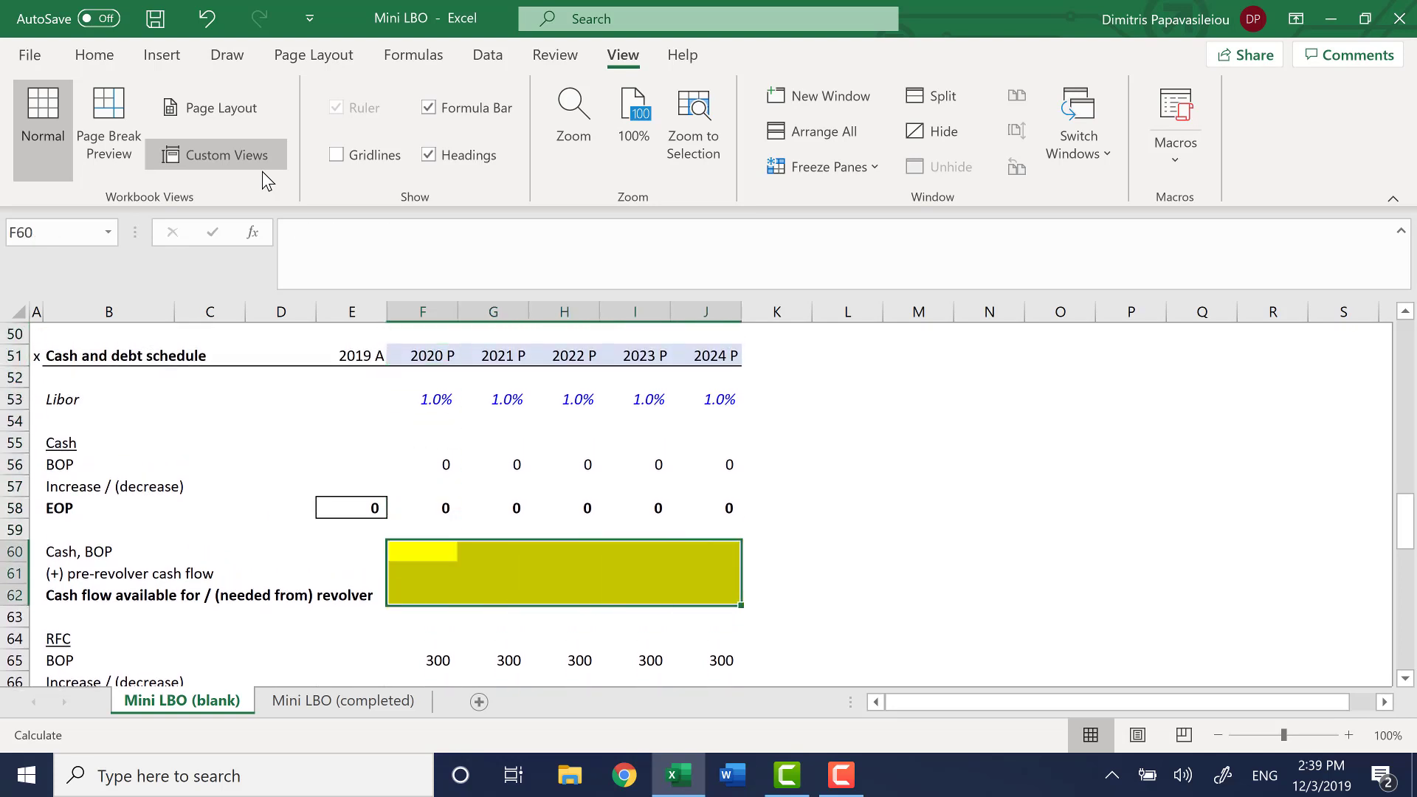
key("shift+Down")
key("shift+Down")
key("shift+Down")
key("shift+Down")
key("shift+Down")
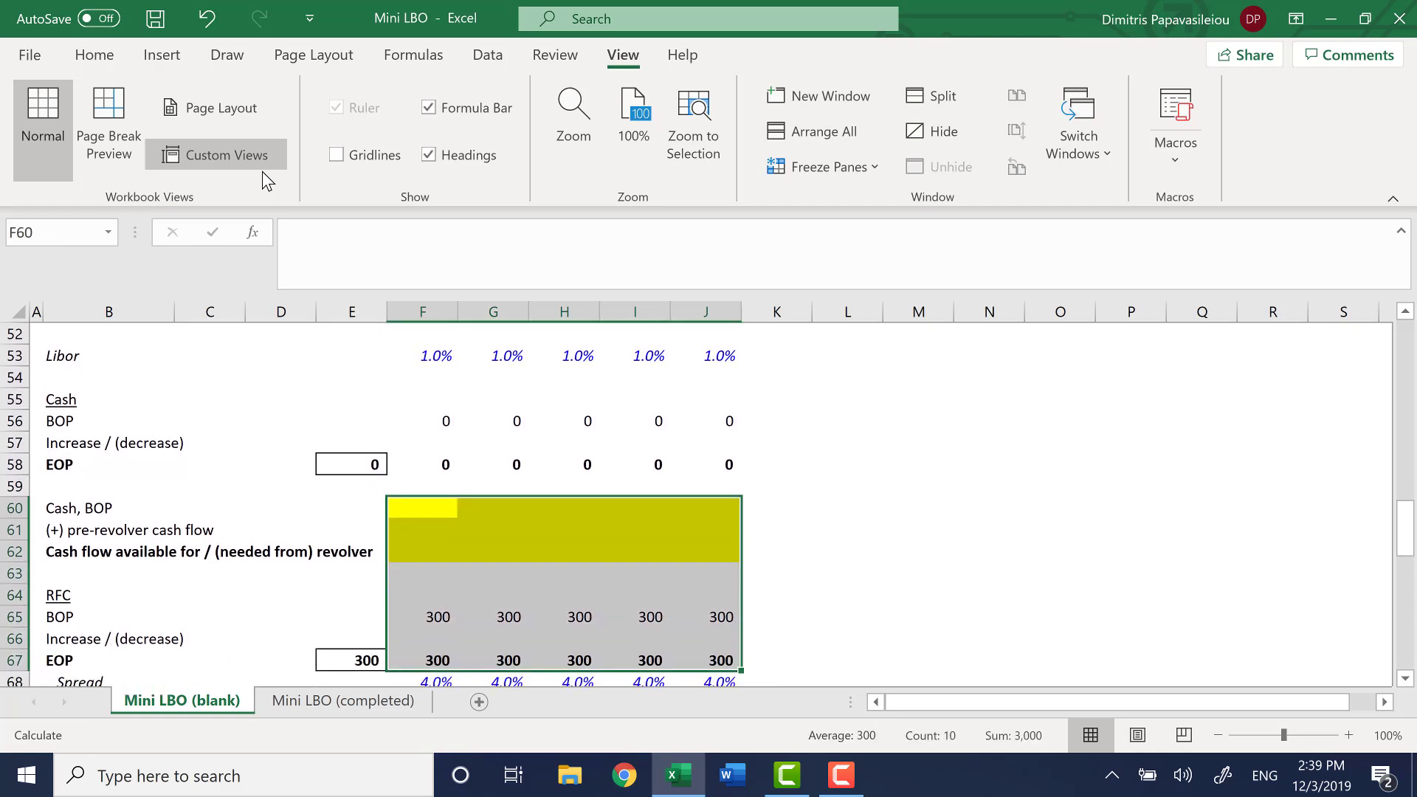
key("Left")
key("Right")
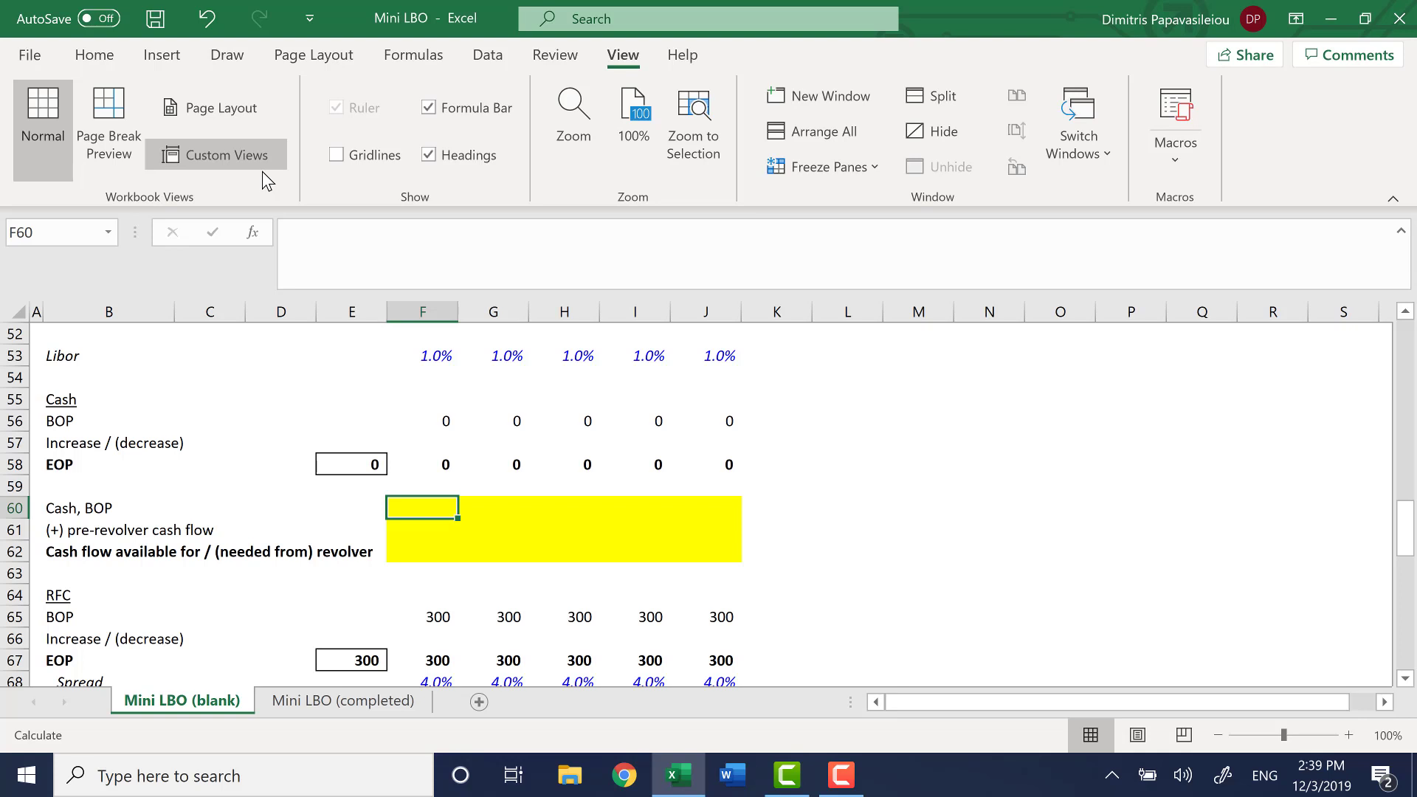
key("shift+Down")
key("shift+Down")
key("shift+Down")
key("shift+Down")
key("shift+Down")
key("shift+Down")
key("shift+Down")
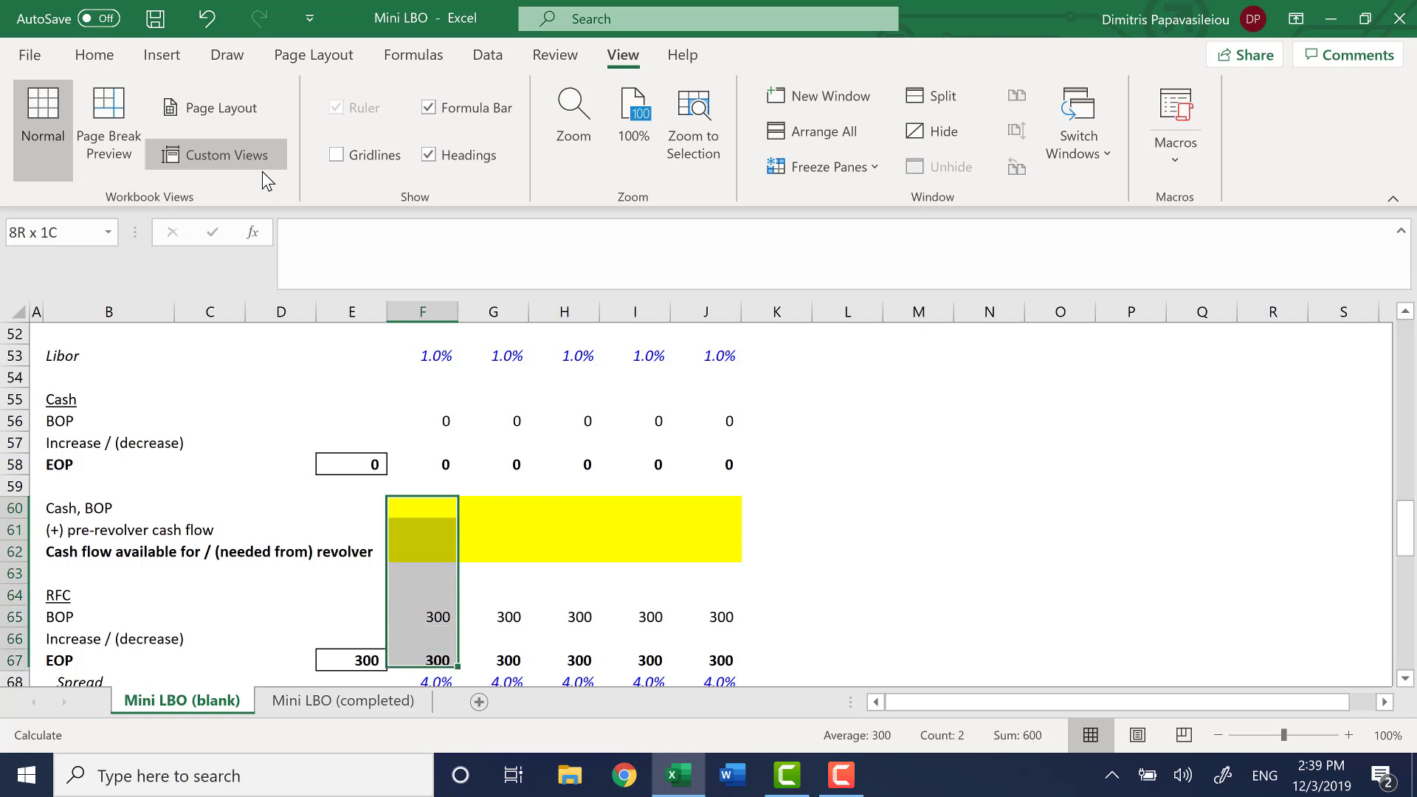
key("shift+Down")
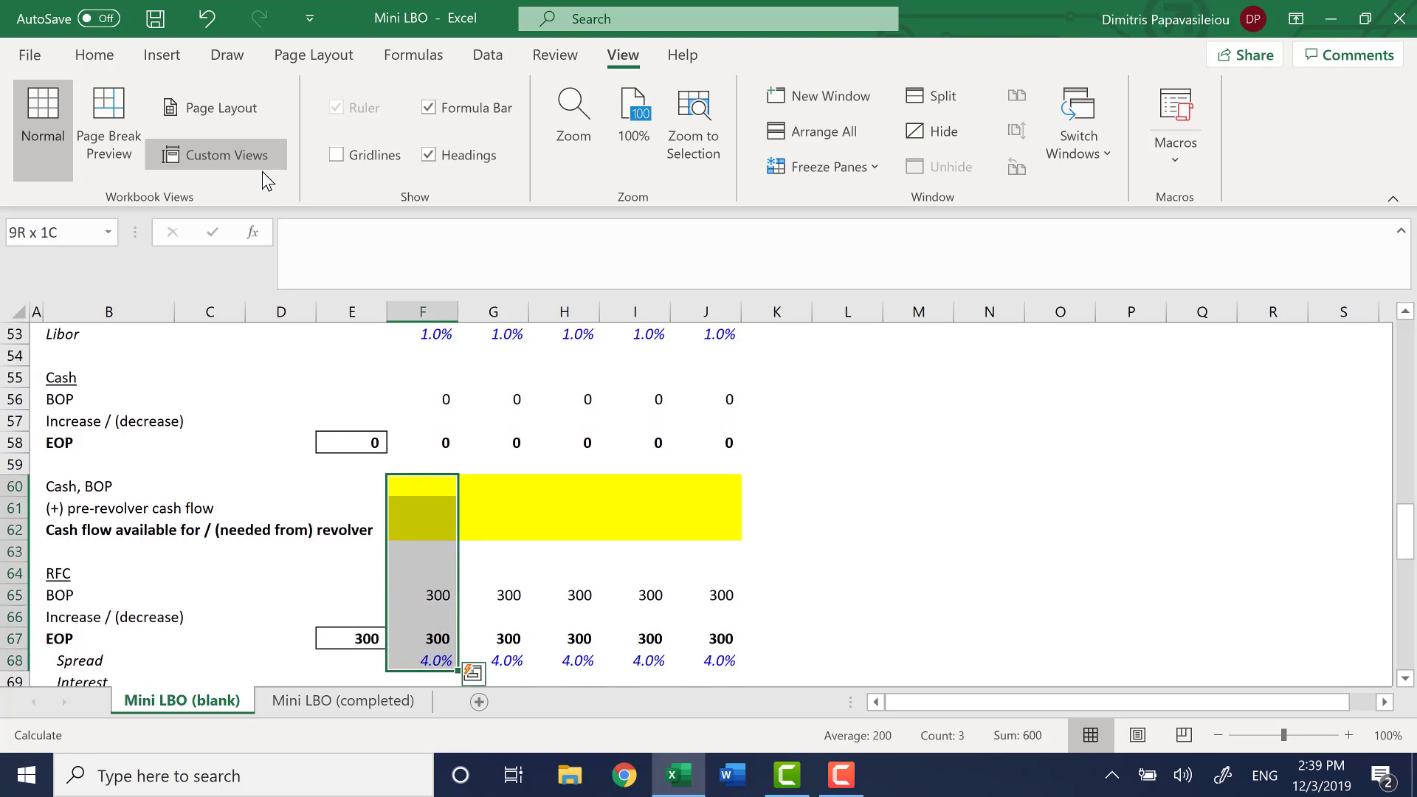
key("shift+Right")
key("shift+Right")
key("Left")
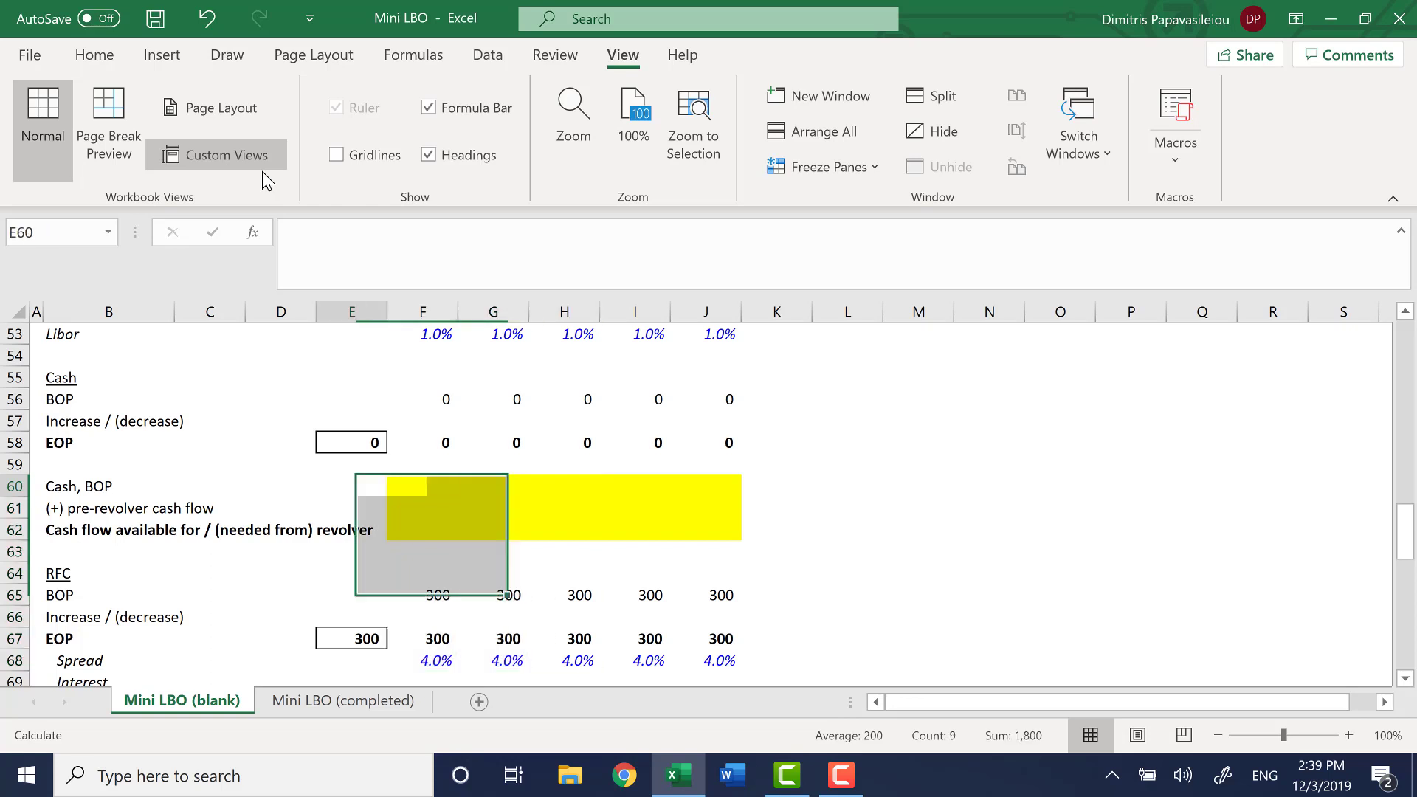
key("Right")
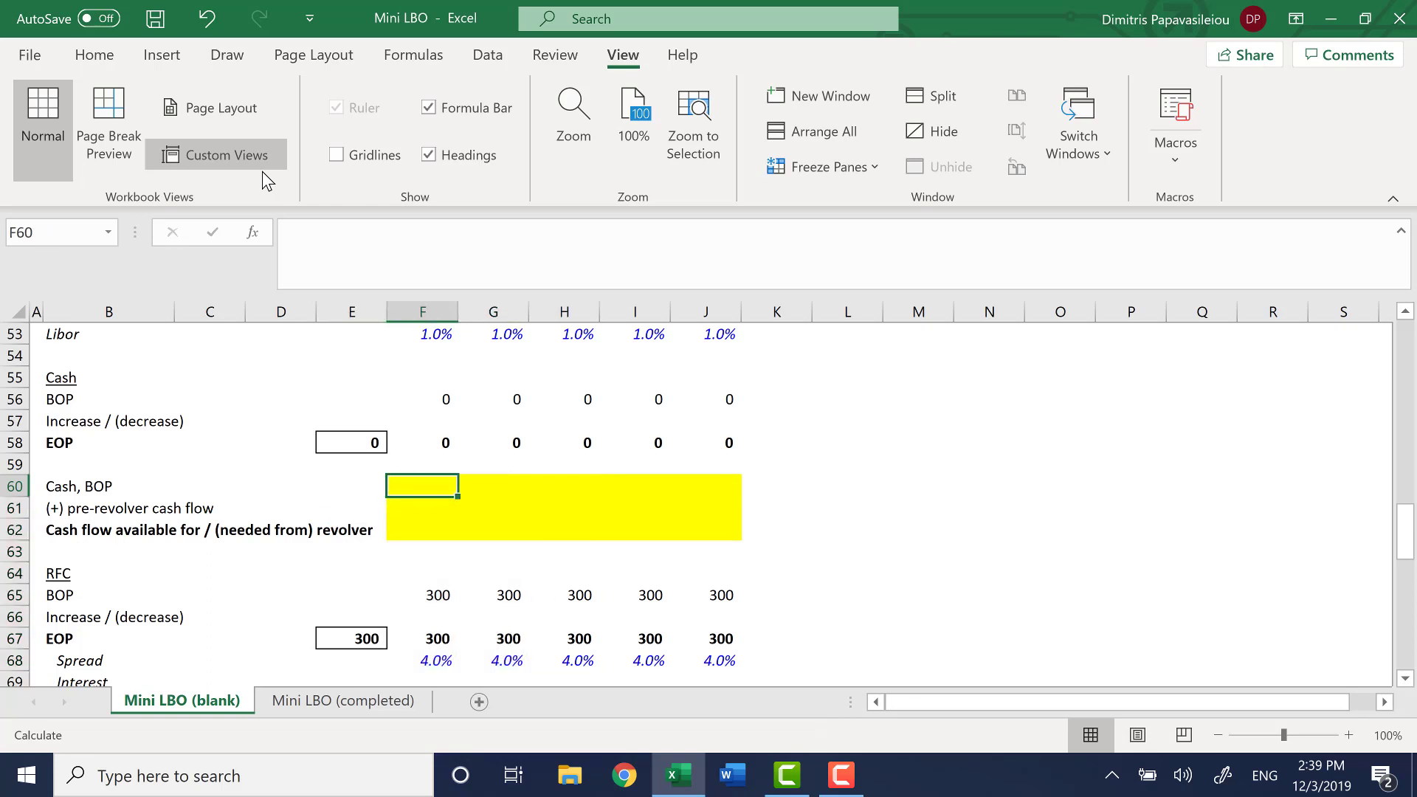
Link Cash, BOP in F60 to the beginning balance of the cash roll-forward with =F56
type("=")
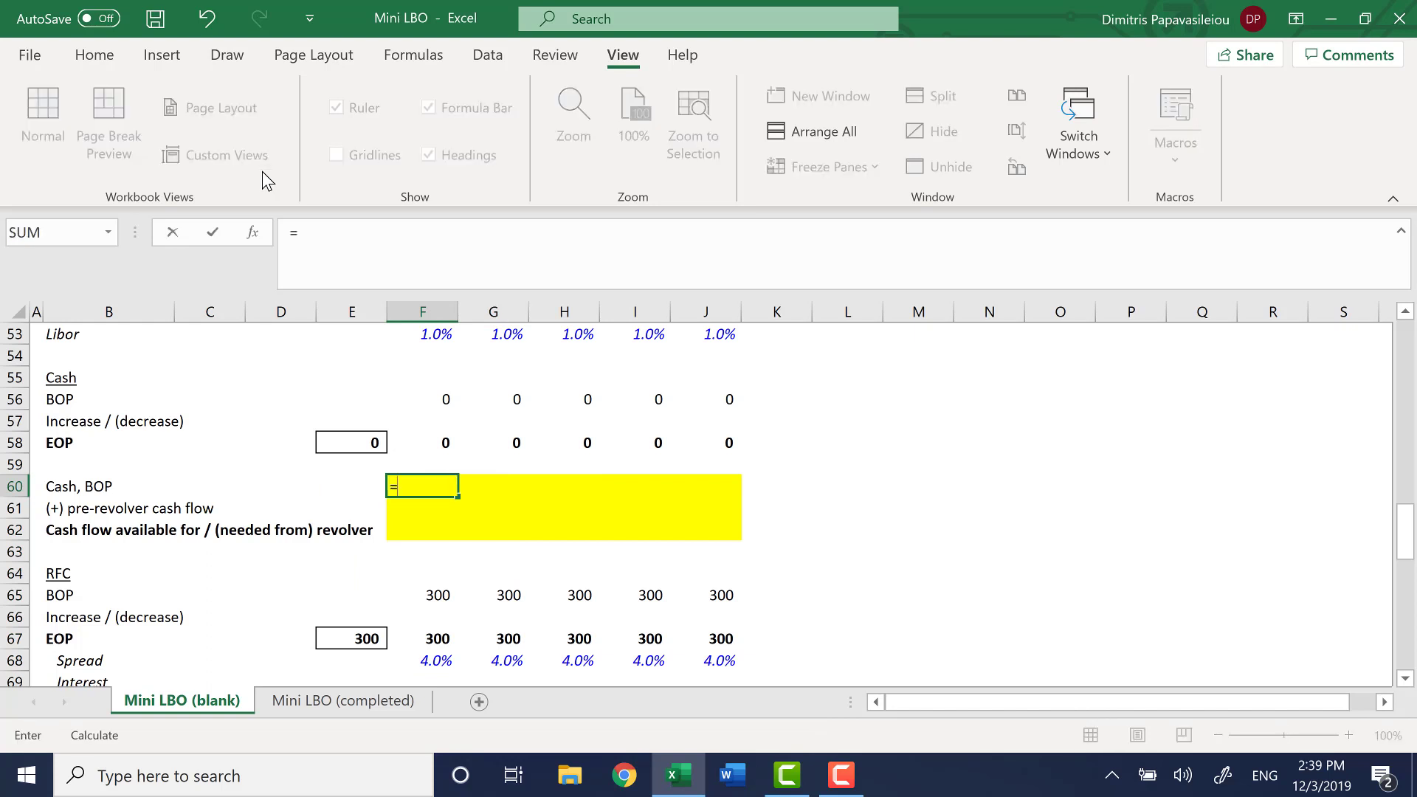
key("Up")
key("Up")
key("Up")
key("Up")
key("Up")
key("Up")
key("Up")
key("Up")
key("Up")
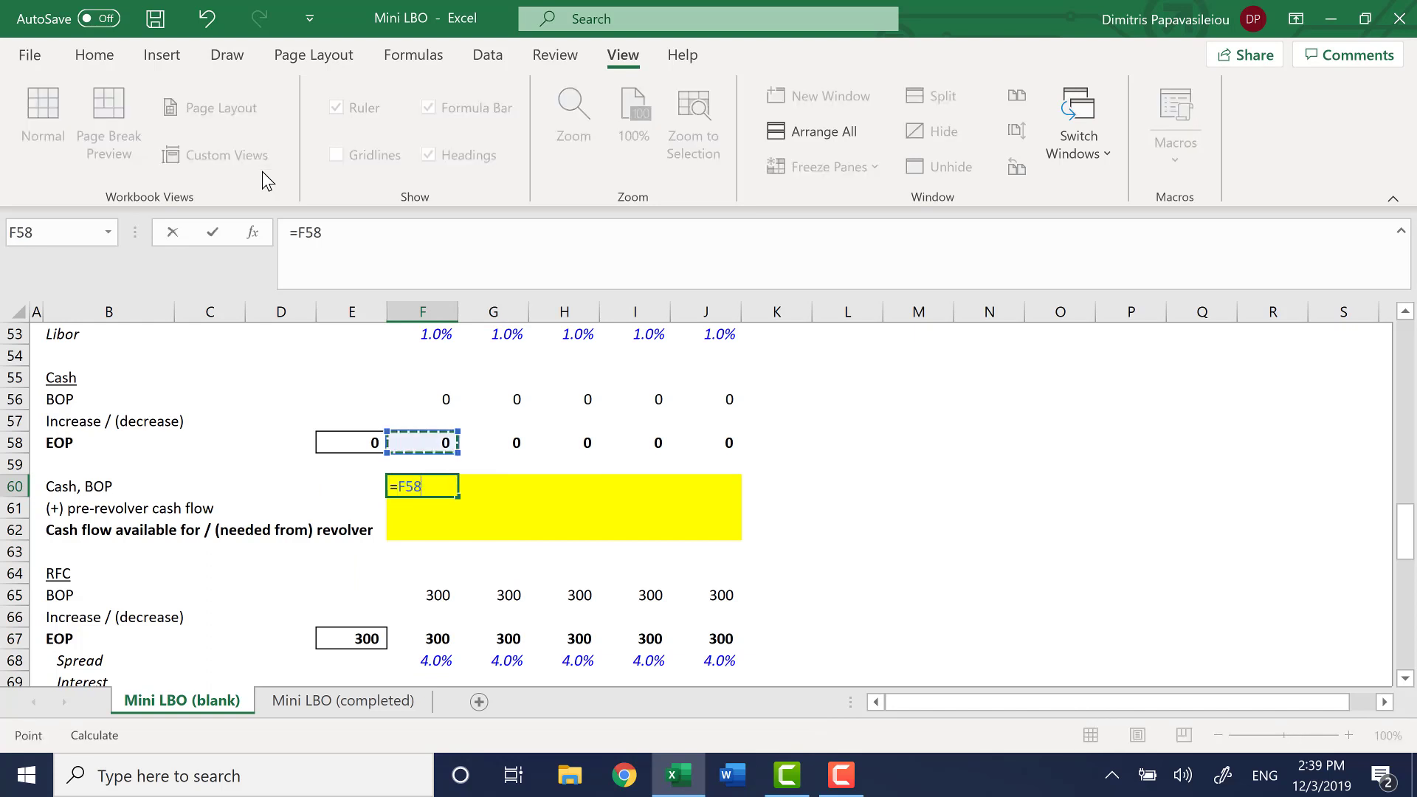
key("Down")
key("Down")
key("Down")
key("Down")
key("Down")
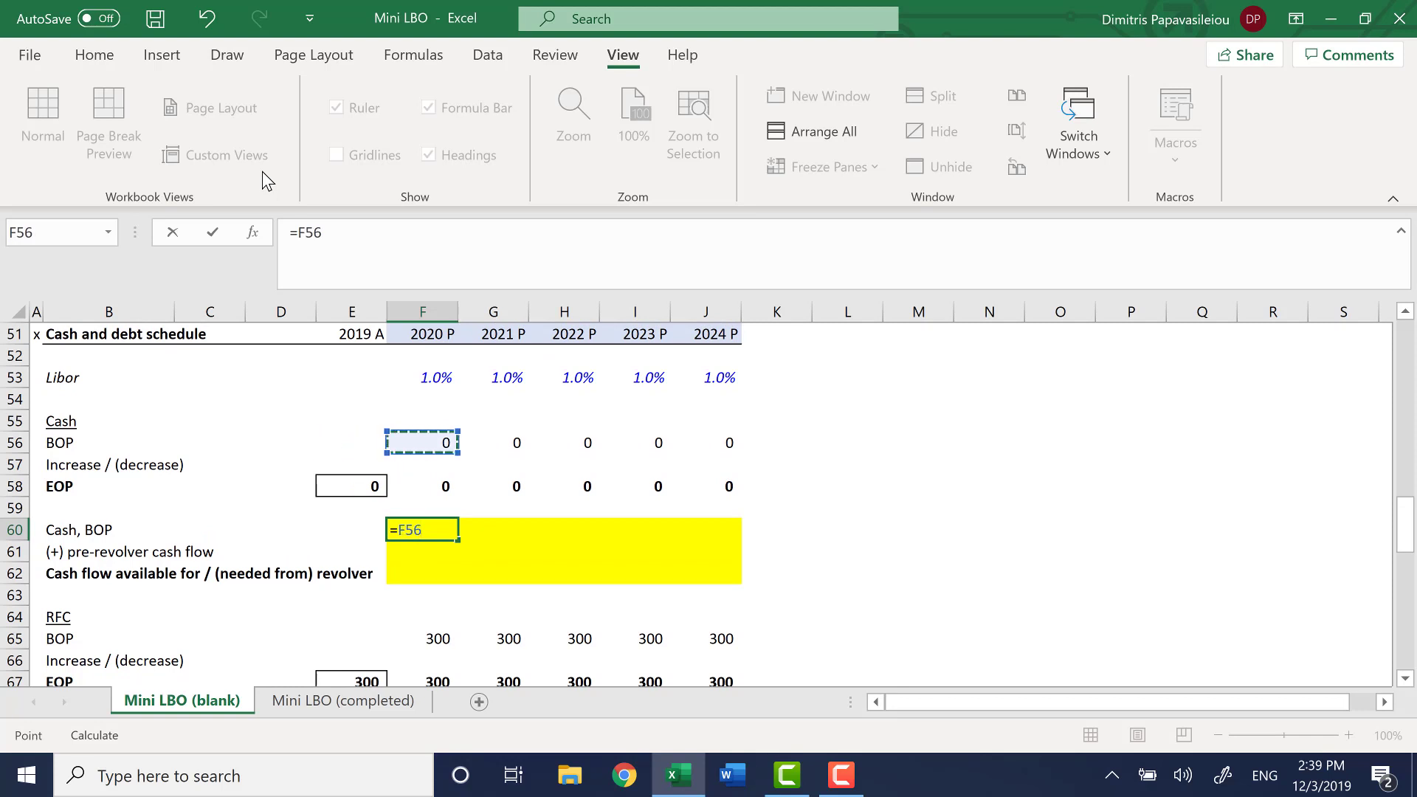
key("Return")
Fill the Cash, BOP formula from F60 across to J60
key("Up")
key("shift+Right")
key("shift+Right")
key("shift+Right")
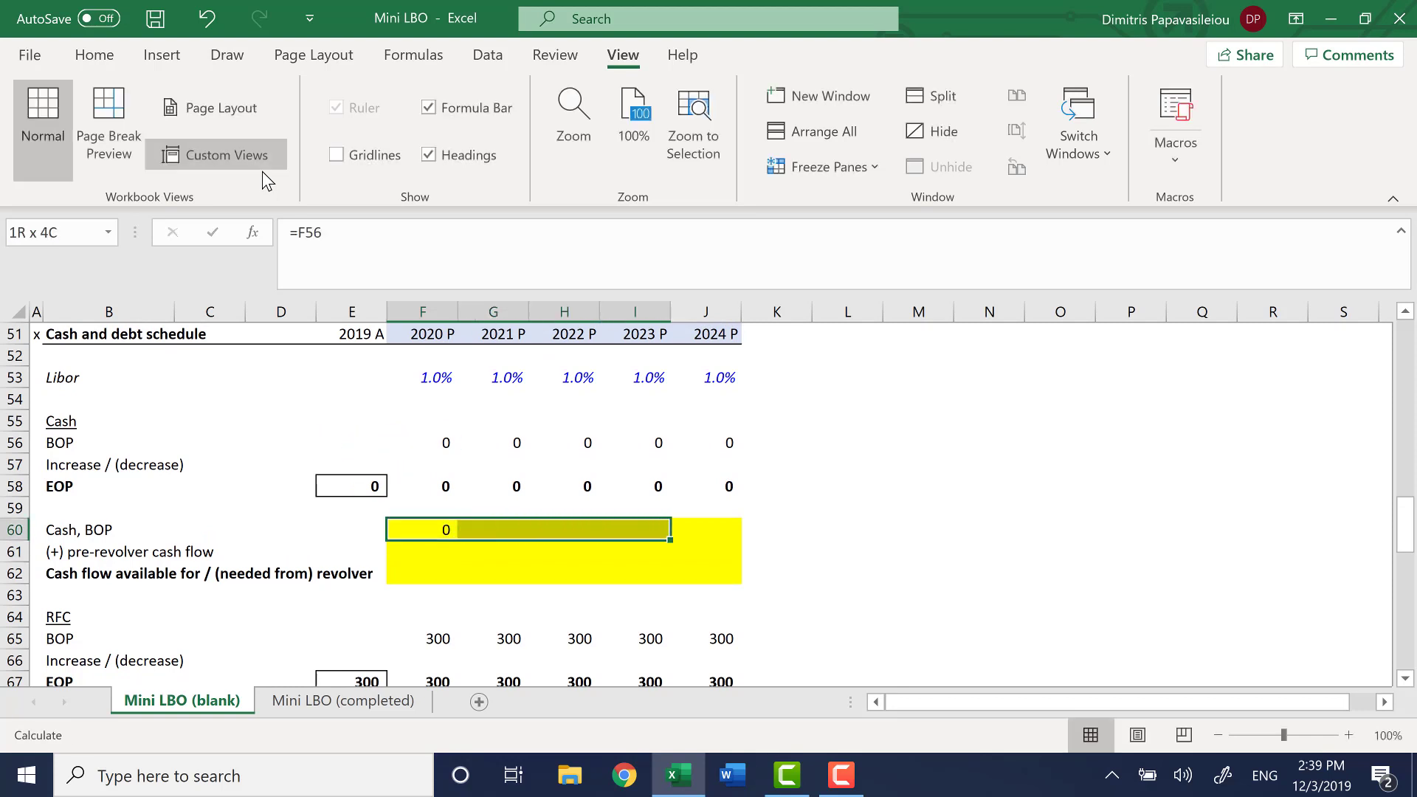
key("shift+Right")
key("ctrl+r")
key("Left")
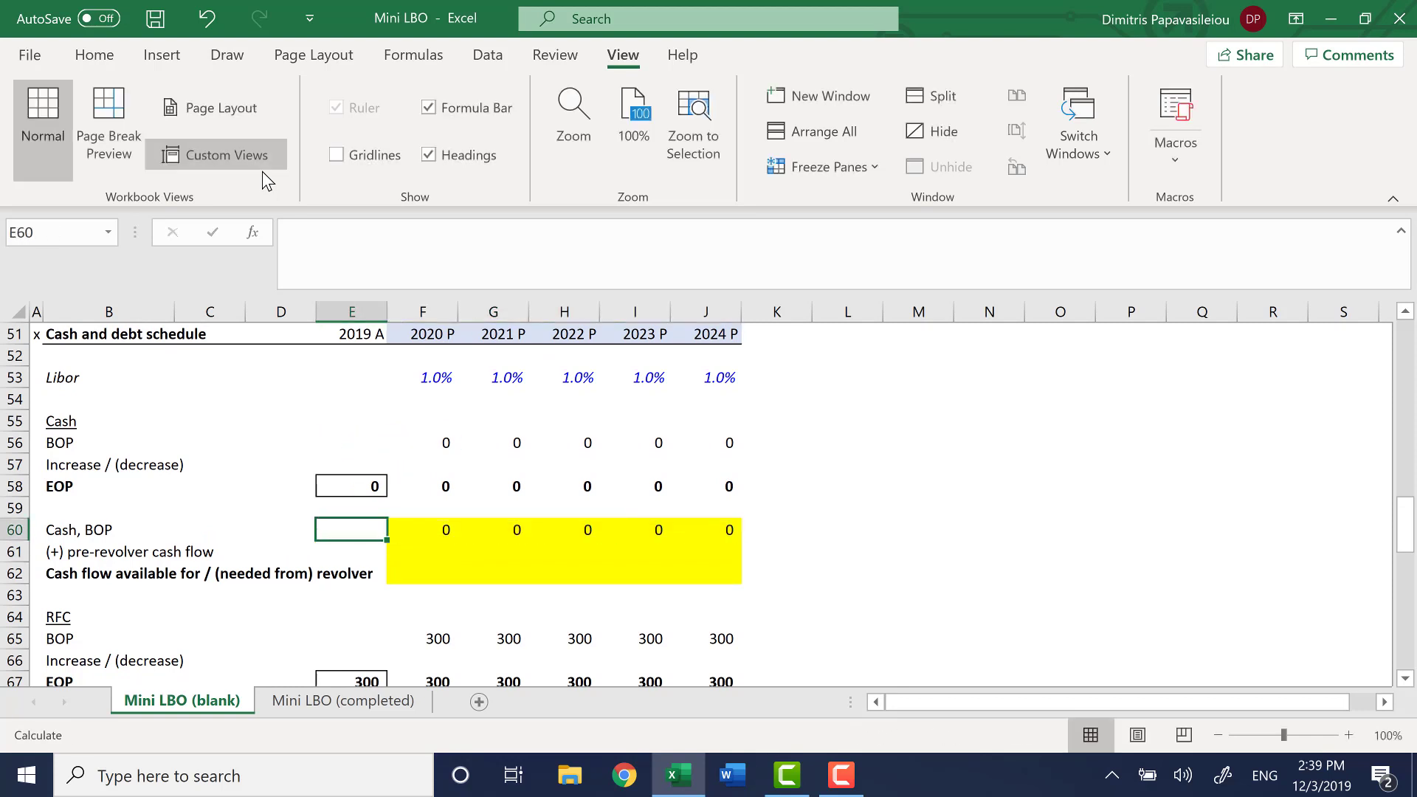
key("Left")
key("Left")
key("Left")
key("Right")
key("Right")
key("Right")
key("Right")
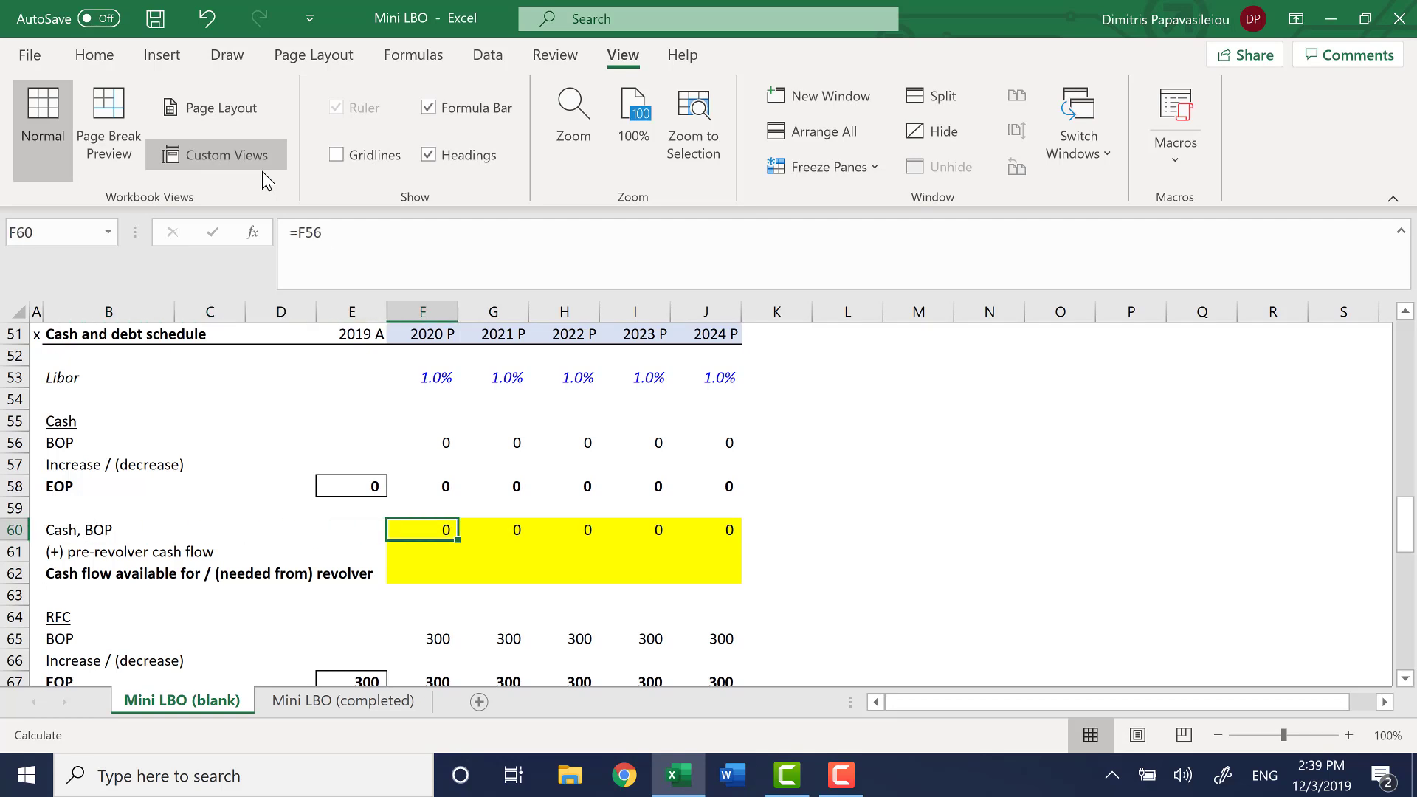
Link pre-revolver cash flow in F61 to Pre-revolver FCF in the cash flow statement with =F45
key("Down")
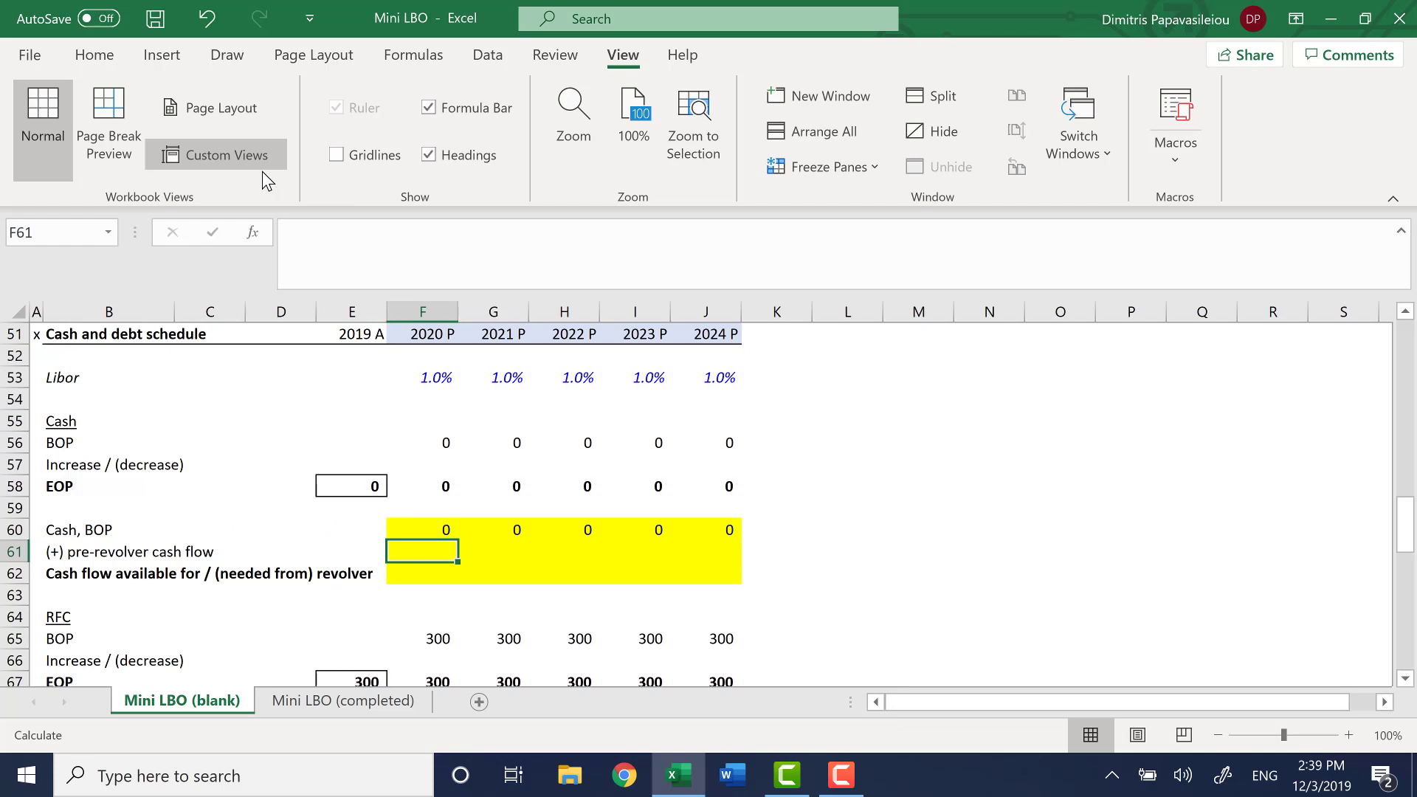
scroll(533, 490, "up", 2)
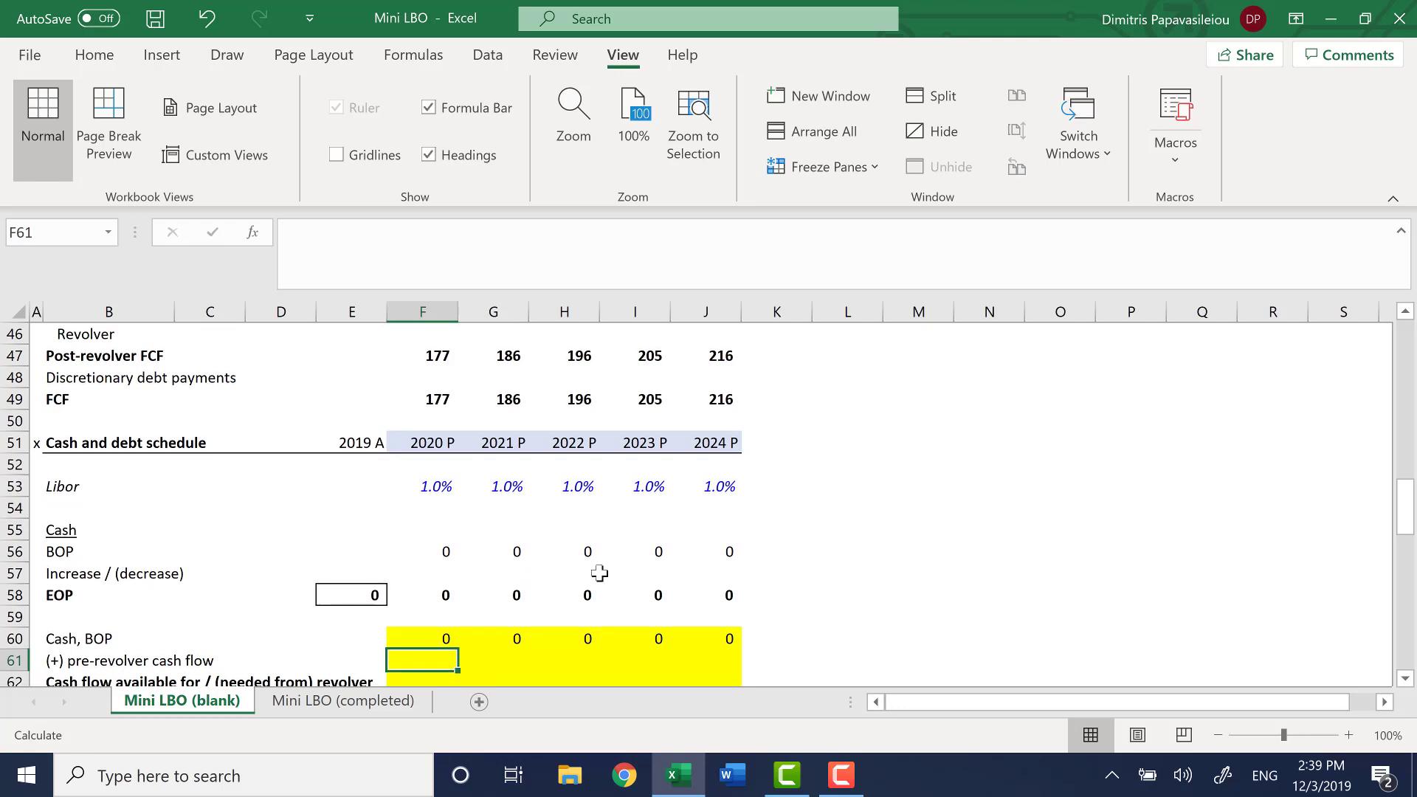
type("=")
key("Up")
key("Up")
key("Up")
key("Up")
key("Up")
key("Up")
key("Up")
key("Up")
key("Up")
key("Up")
key("Up")
key("Up")
key("Up")
key("Up")
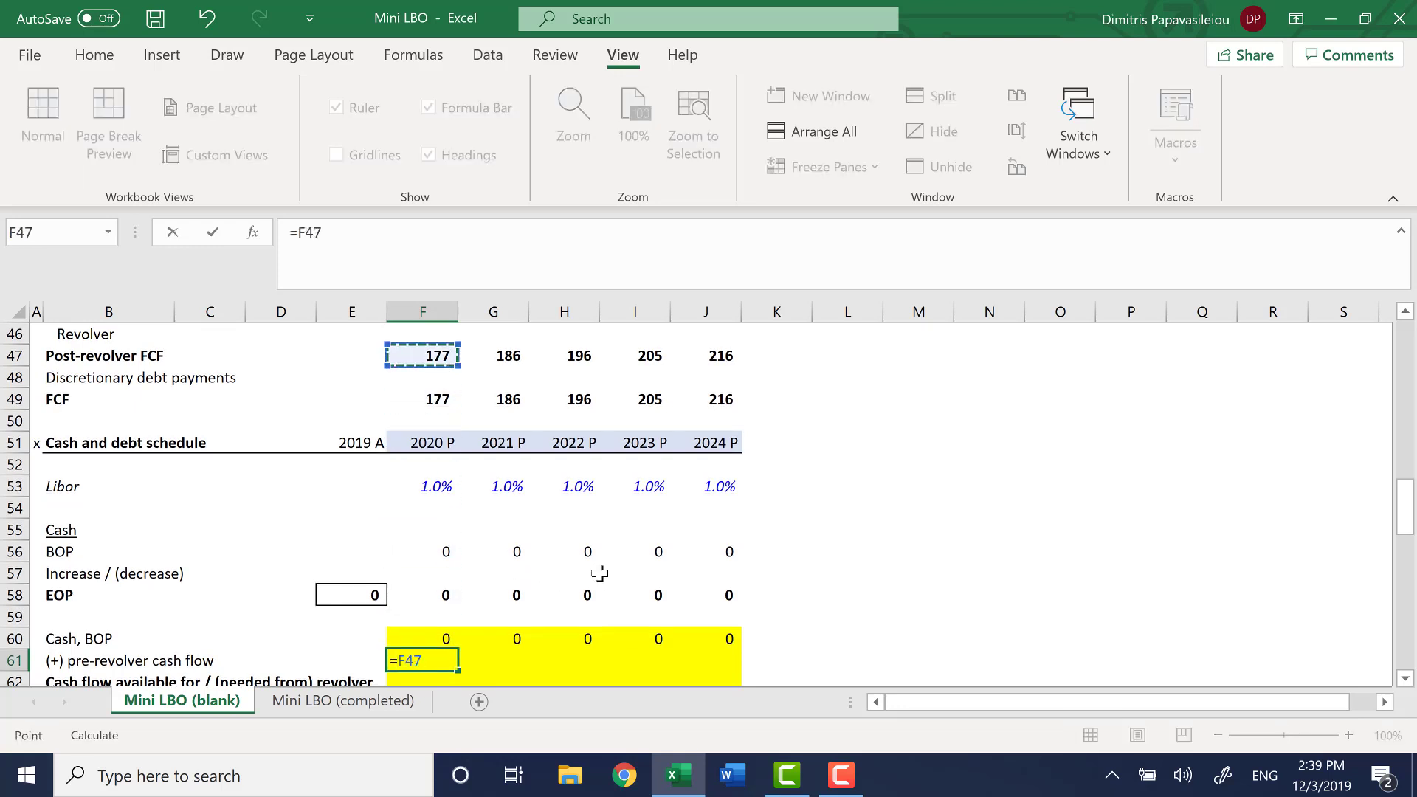
key("Up")
key("Up")
key("Up")
key("Up")
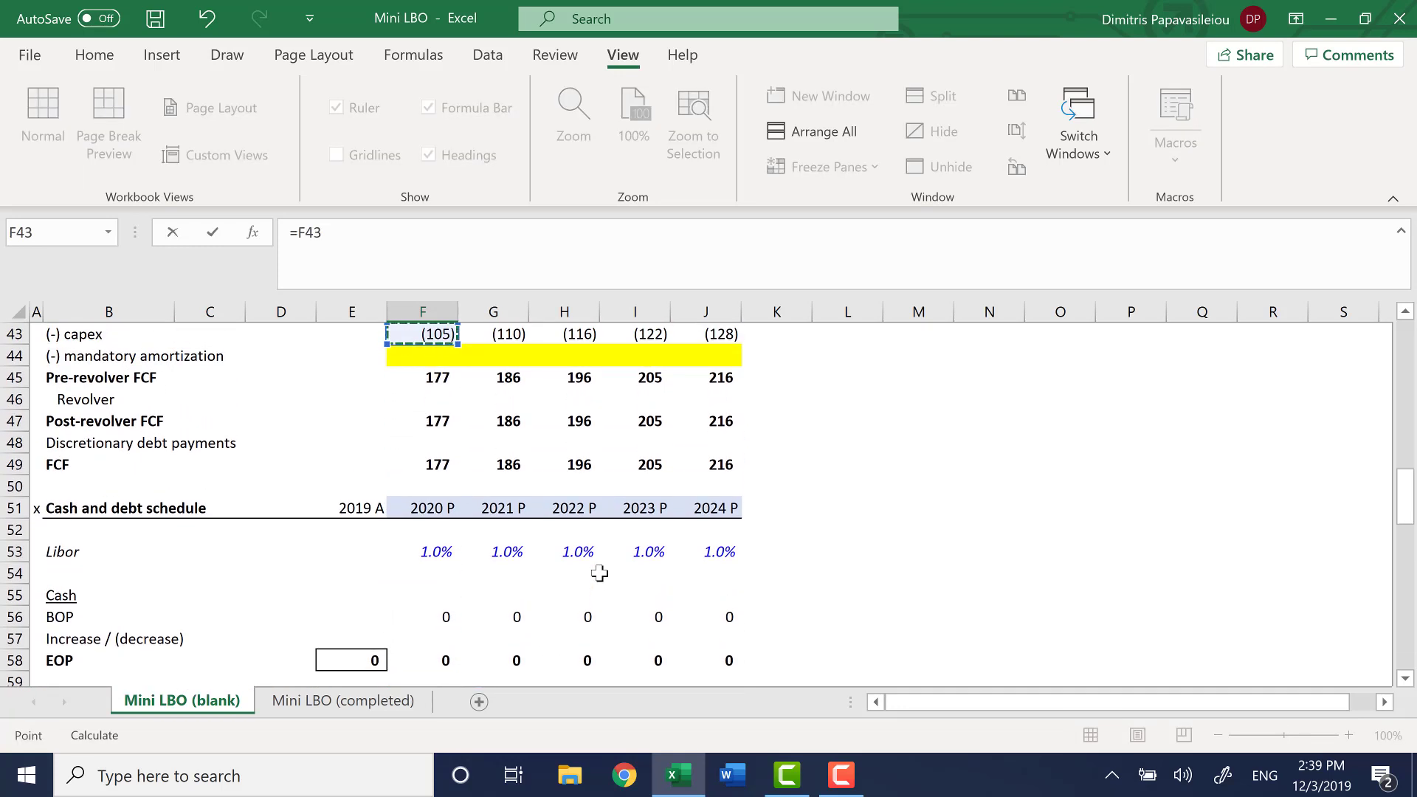
key("Down")
key("Down")
key("Down")
key("Up")
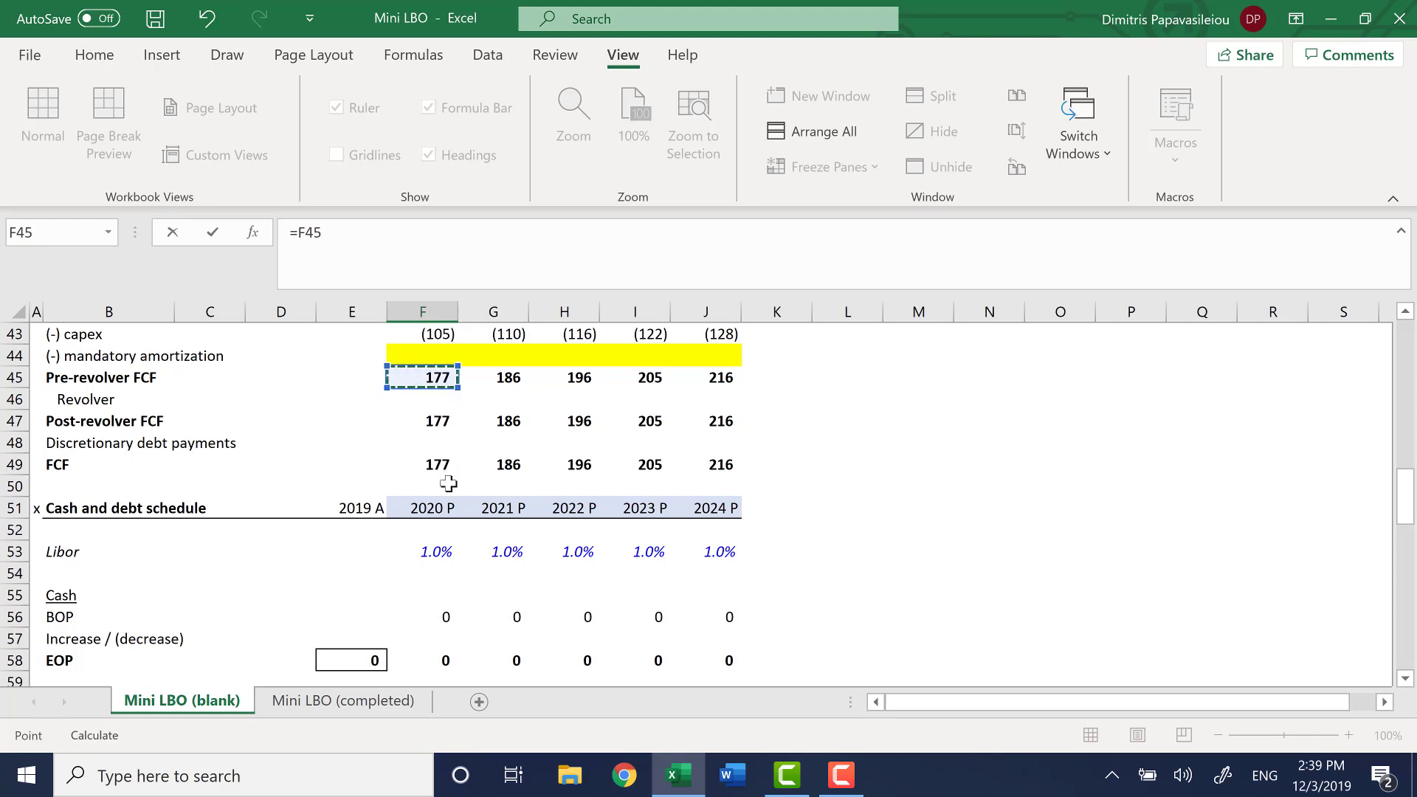
scroll(589, 520, "up", 2)
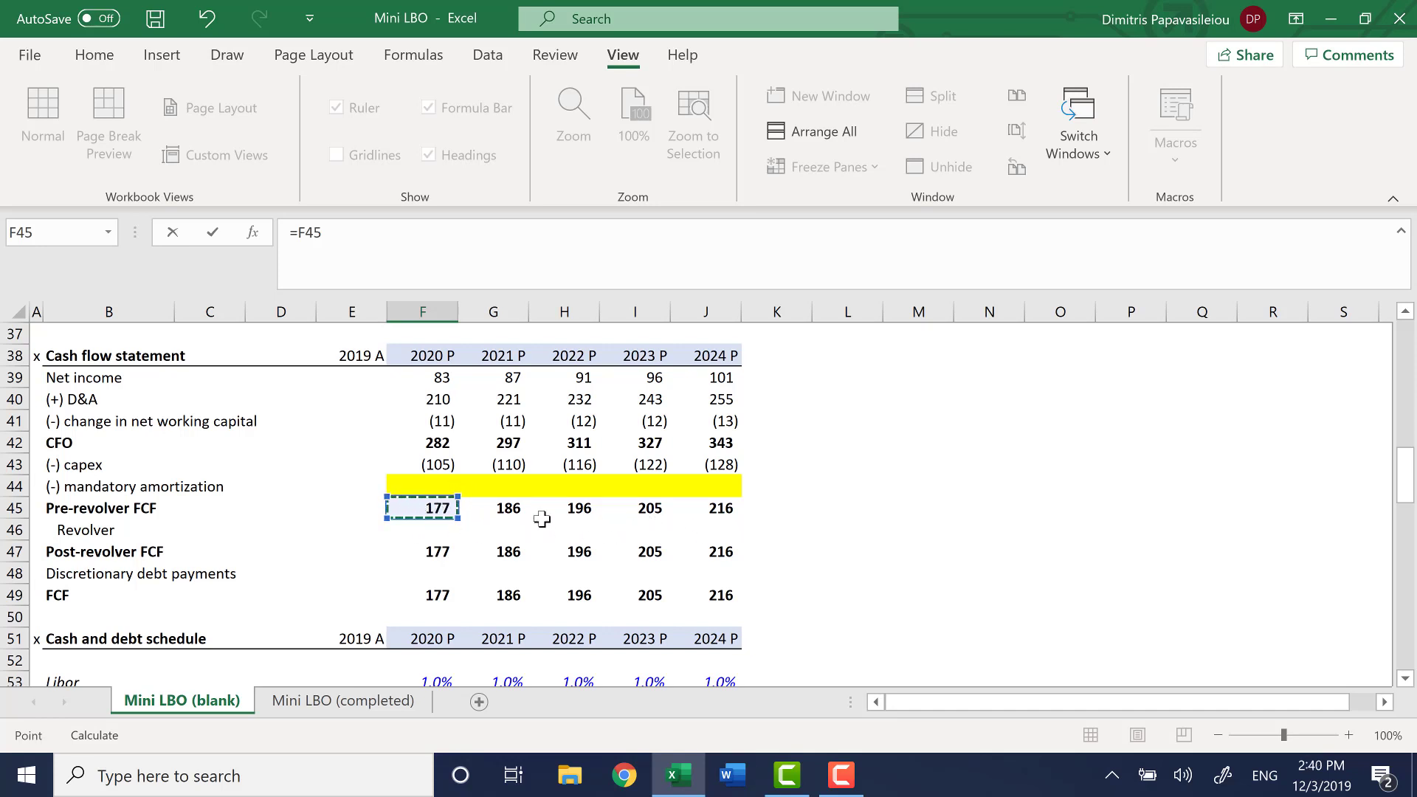
key("Return")
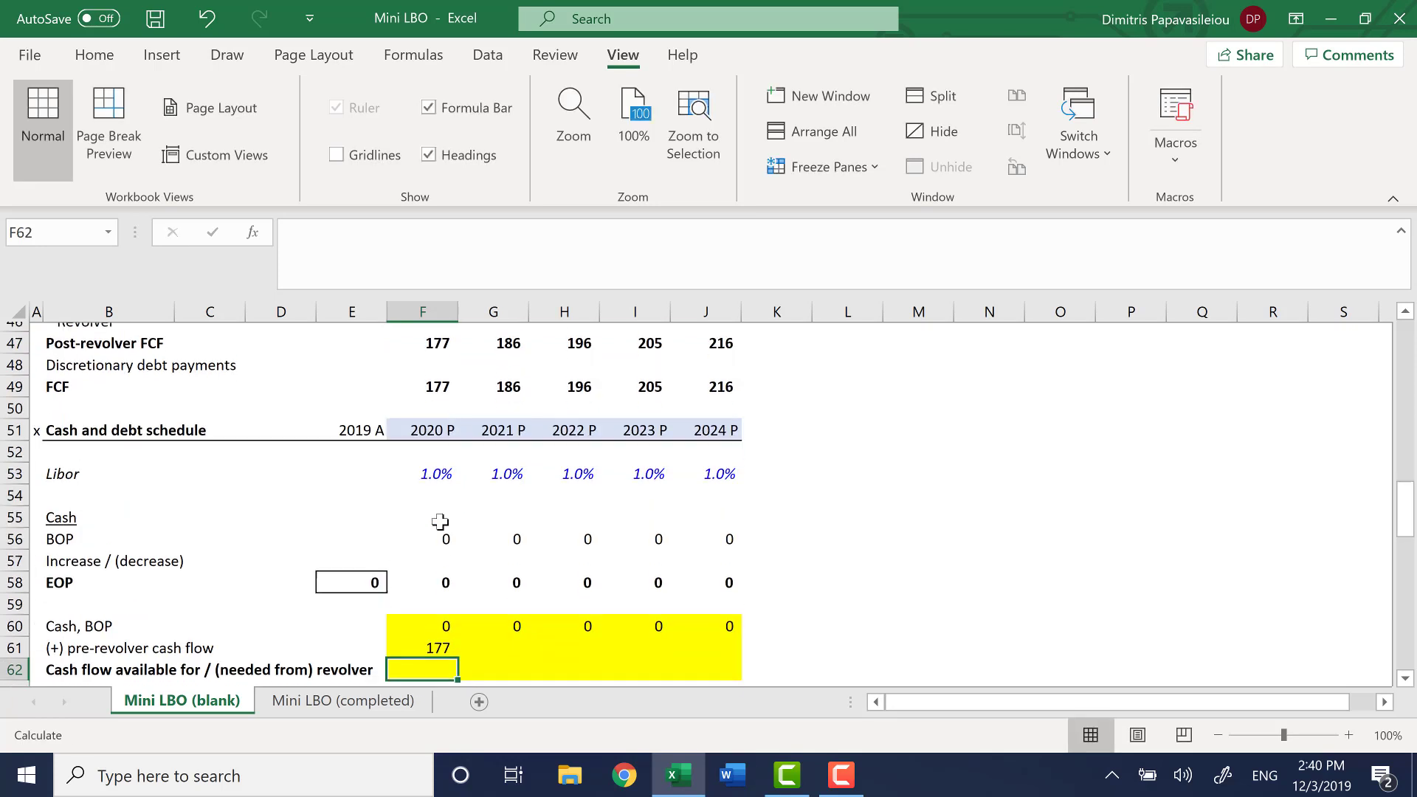
Fill the pre-revolver cash flow formula from F61 across to J61
key("Up")
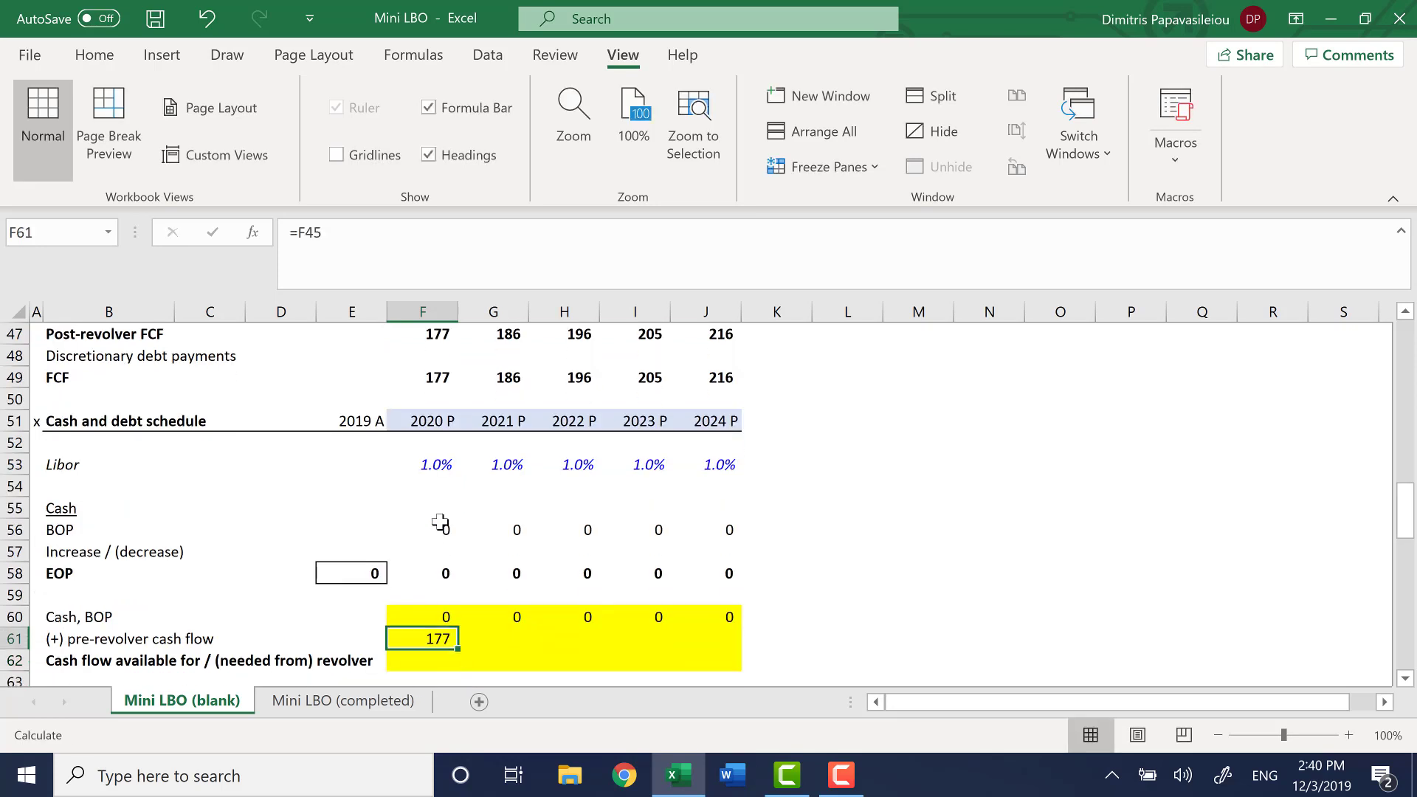
key("shift+Right")
key("shift+Right")
key("shift+Right")
key("shift+Right")
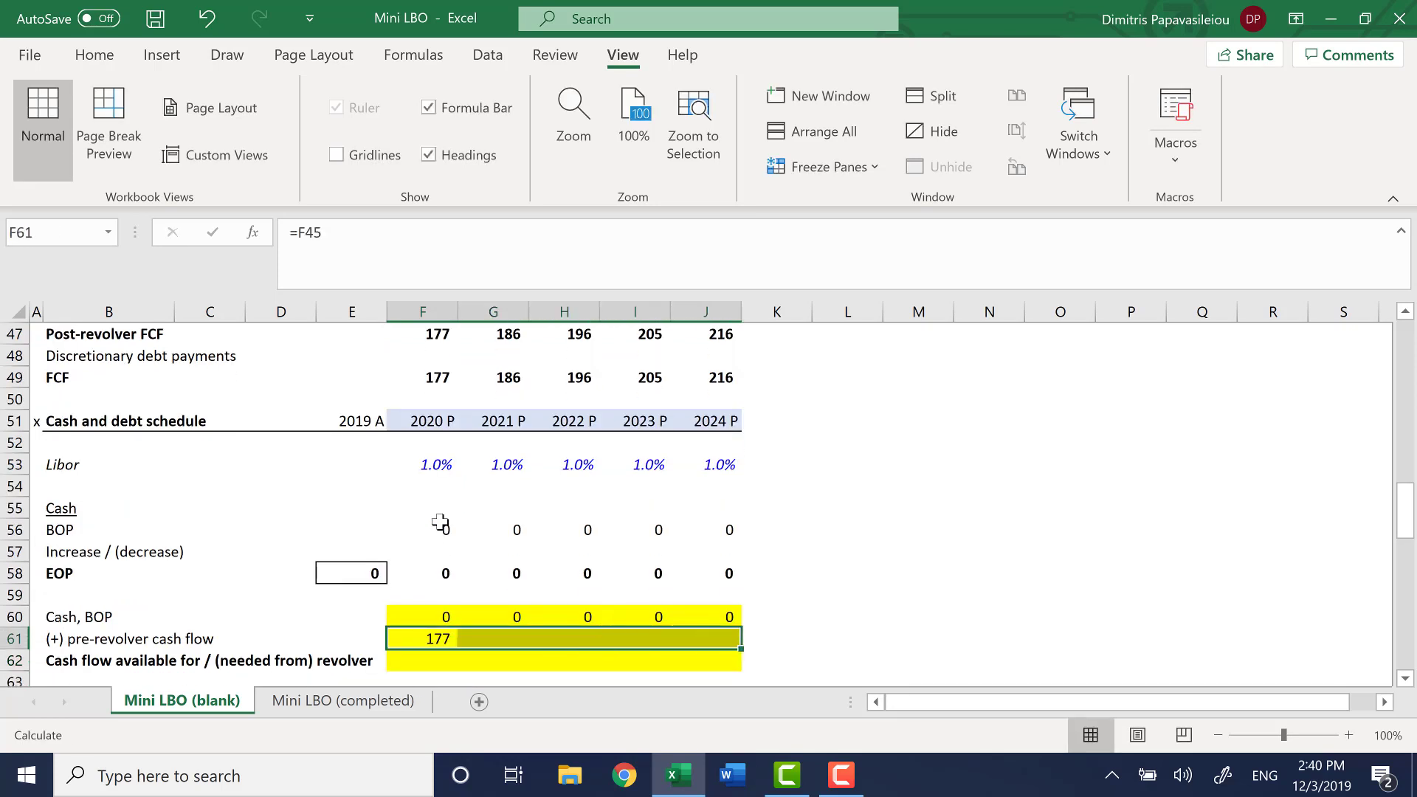
key("ctrl+r")
key("Down")
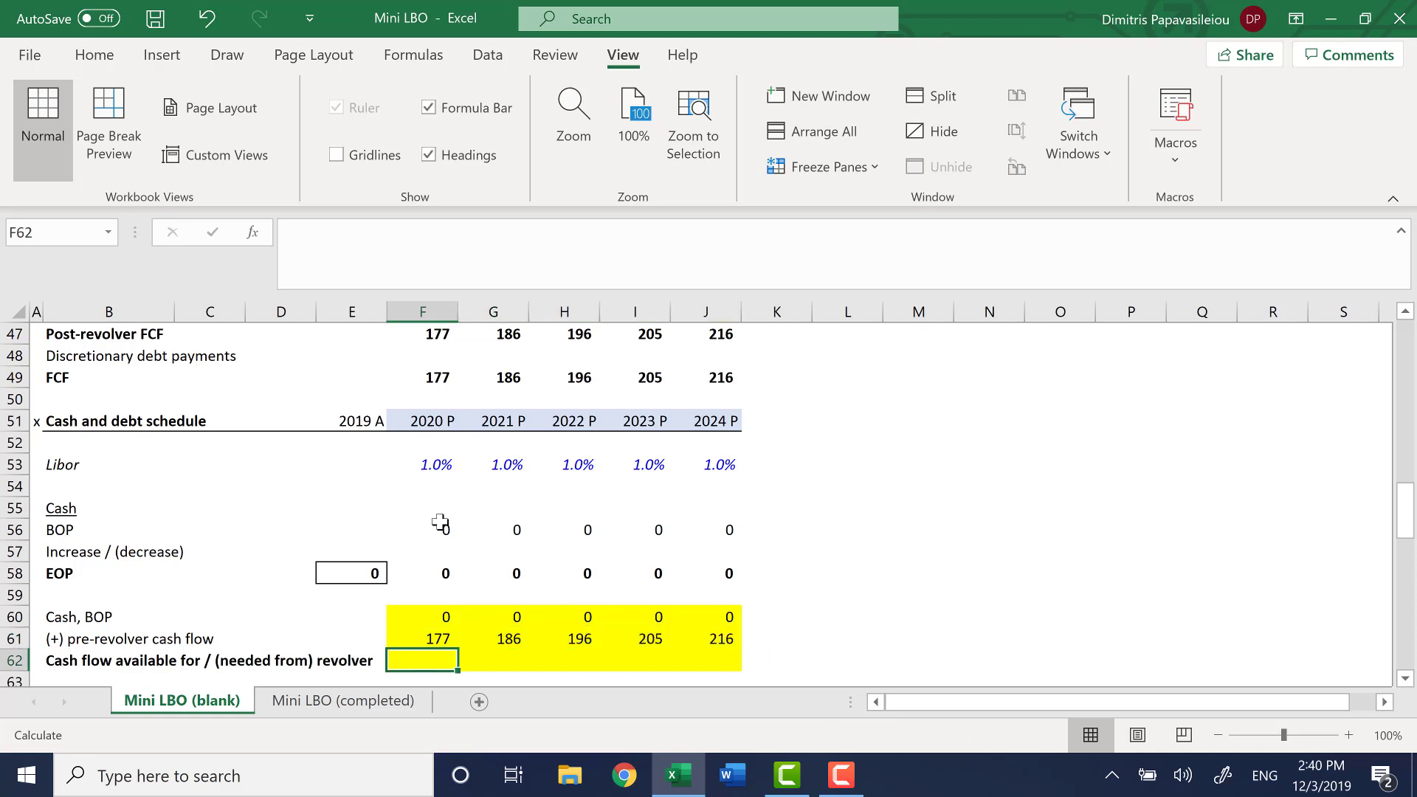
Calculate 2020 cash flow available for / (needed from) revolver in F62 with =SUM(F60:F61)
type("=SUM(")
key("Up")
key("Up")
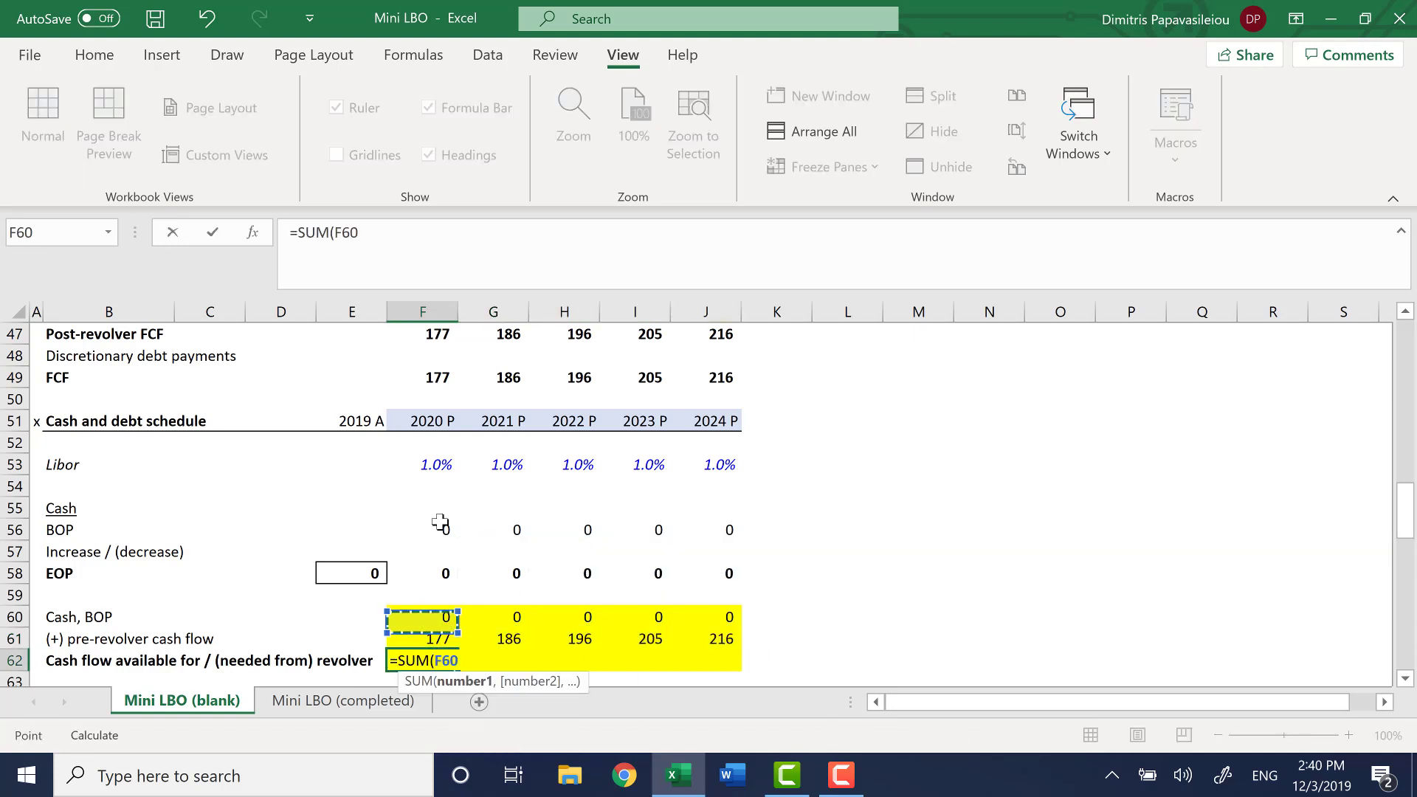
key("shift+Down")
key("Return")
Fill the cash flow available for / (needed from) revolver formula from F62 across to J62
key("Up")
key("shift+Right")
key("shift+Right")
key("shift+Right")
key("shift+Right")
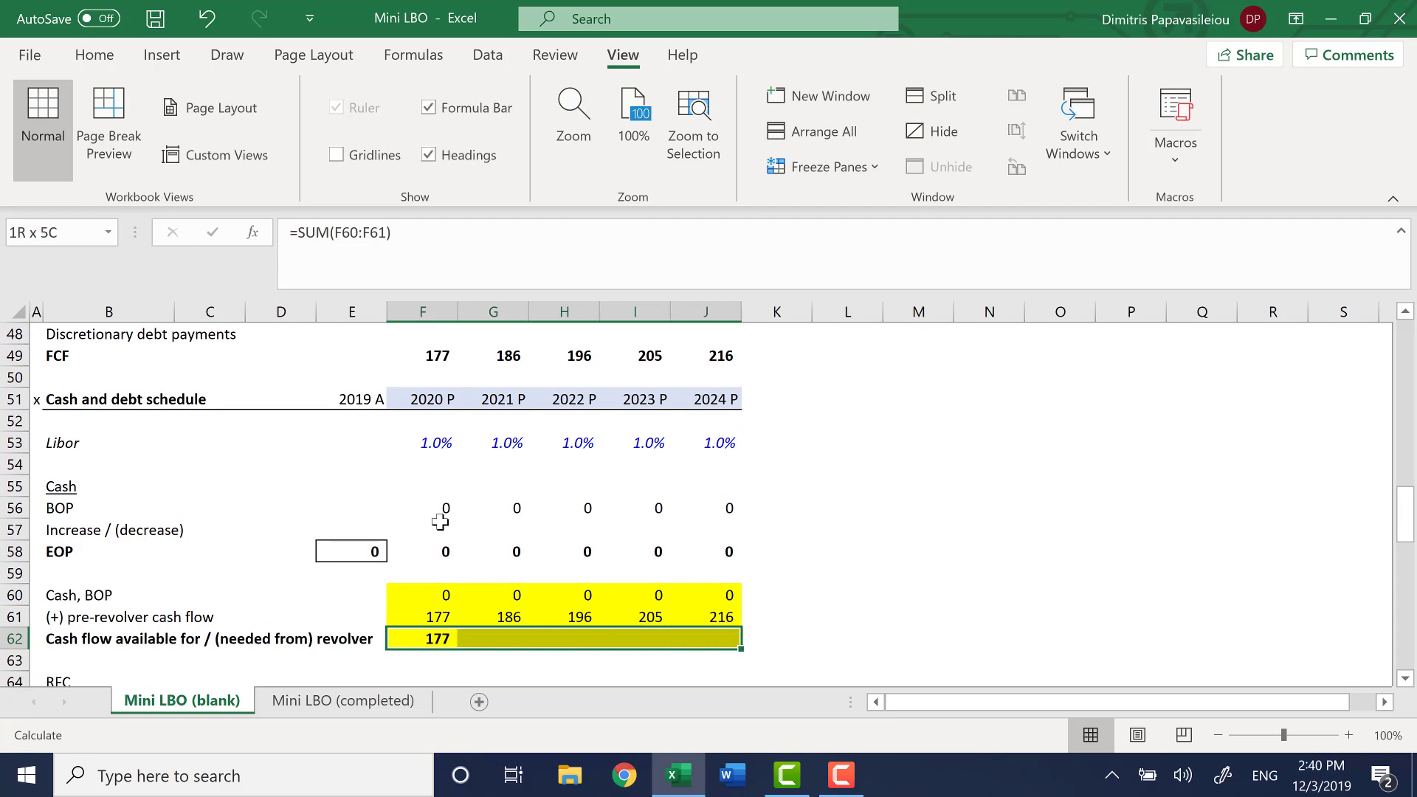
key("ctrl+r")
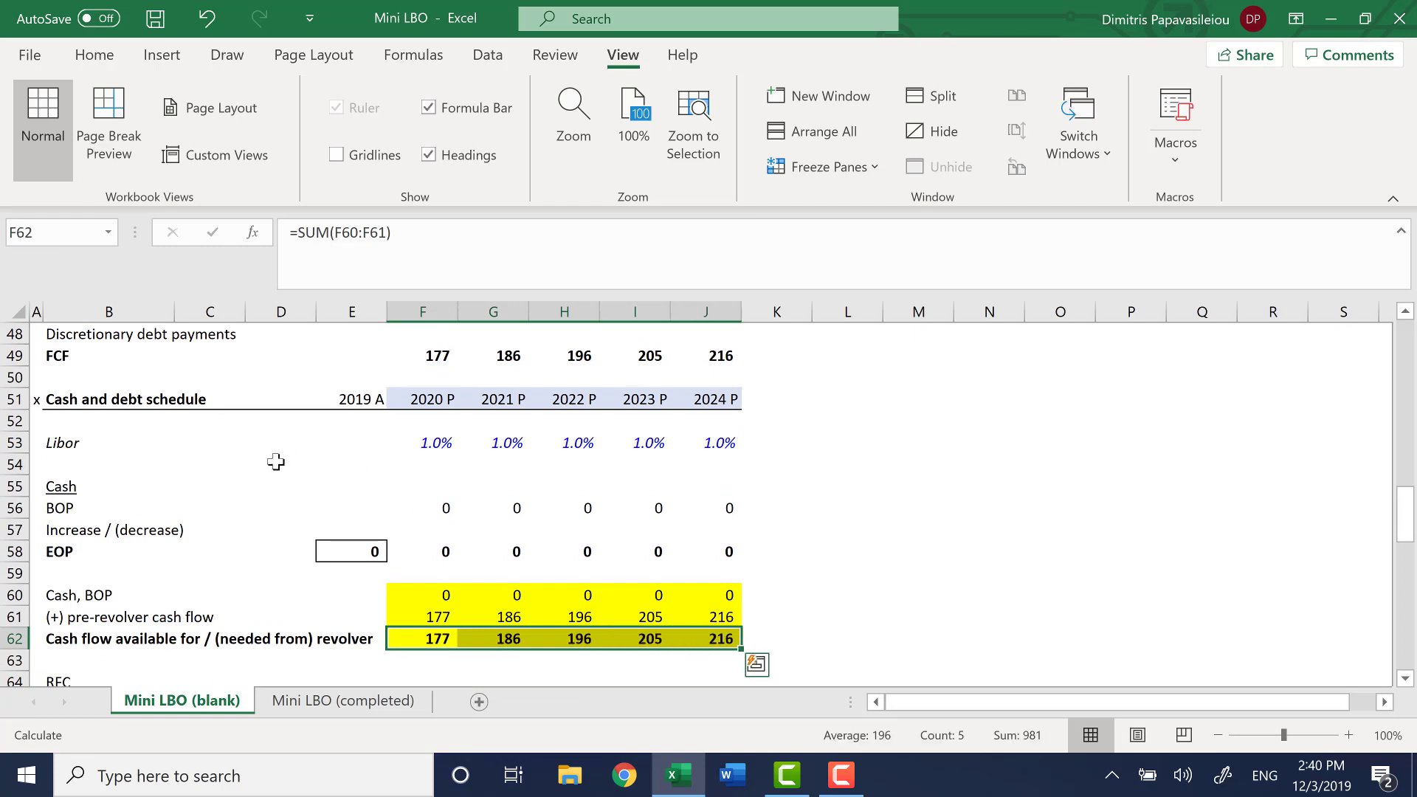
Review the revolver cash flow row and its 2020 components, Cash, BOP in F60 and pre-revolver cash flow in F61
left_click(119, 643)
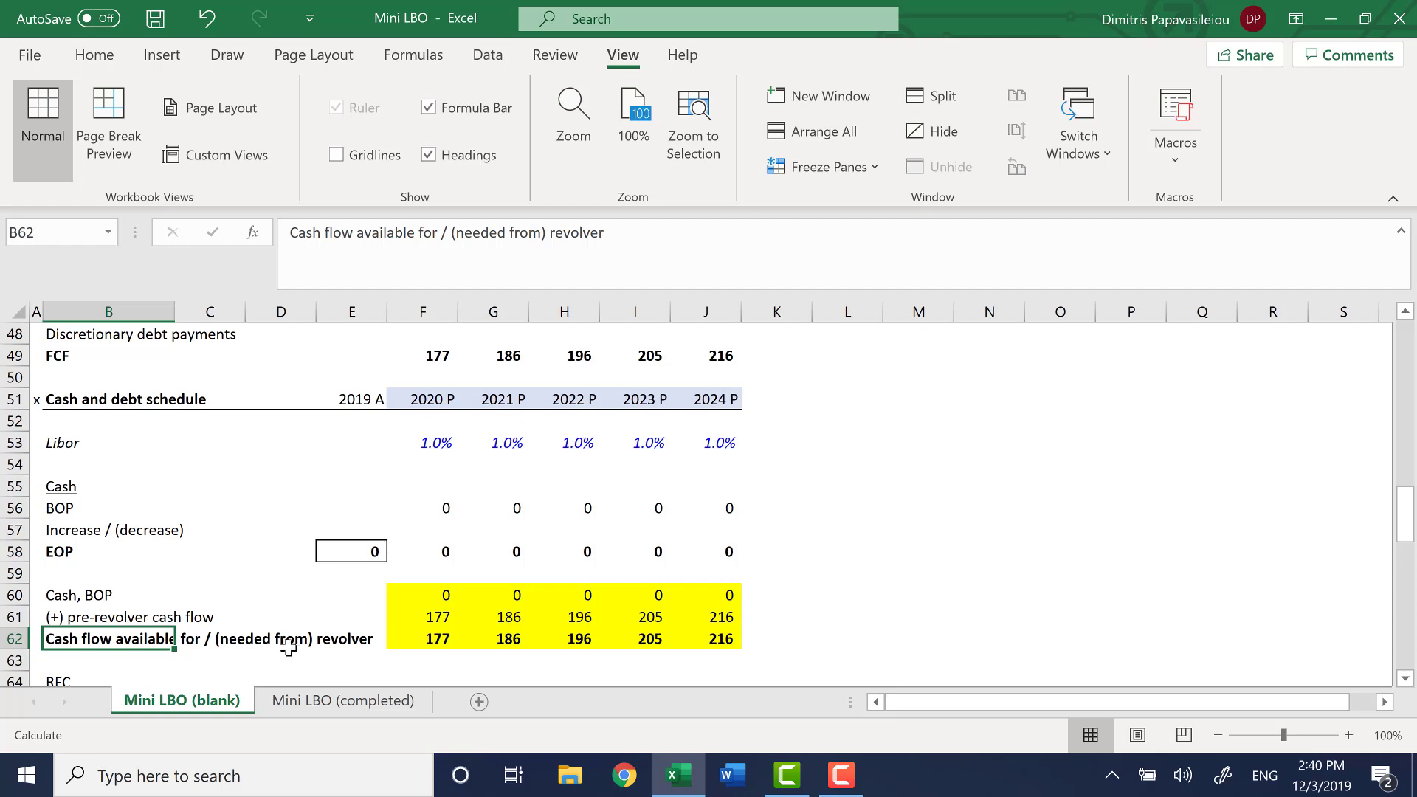
key("Right")
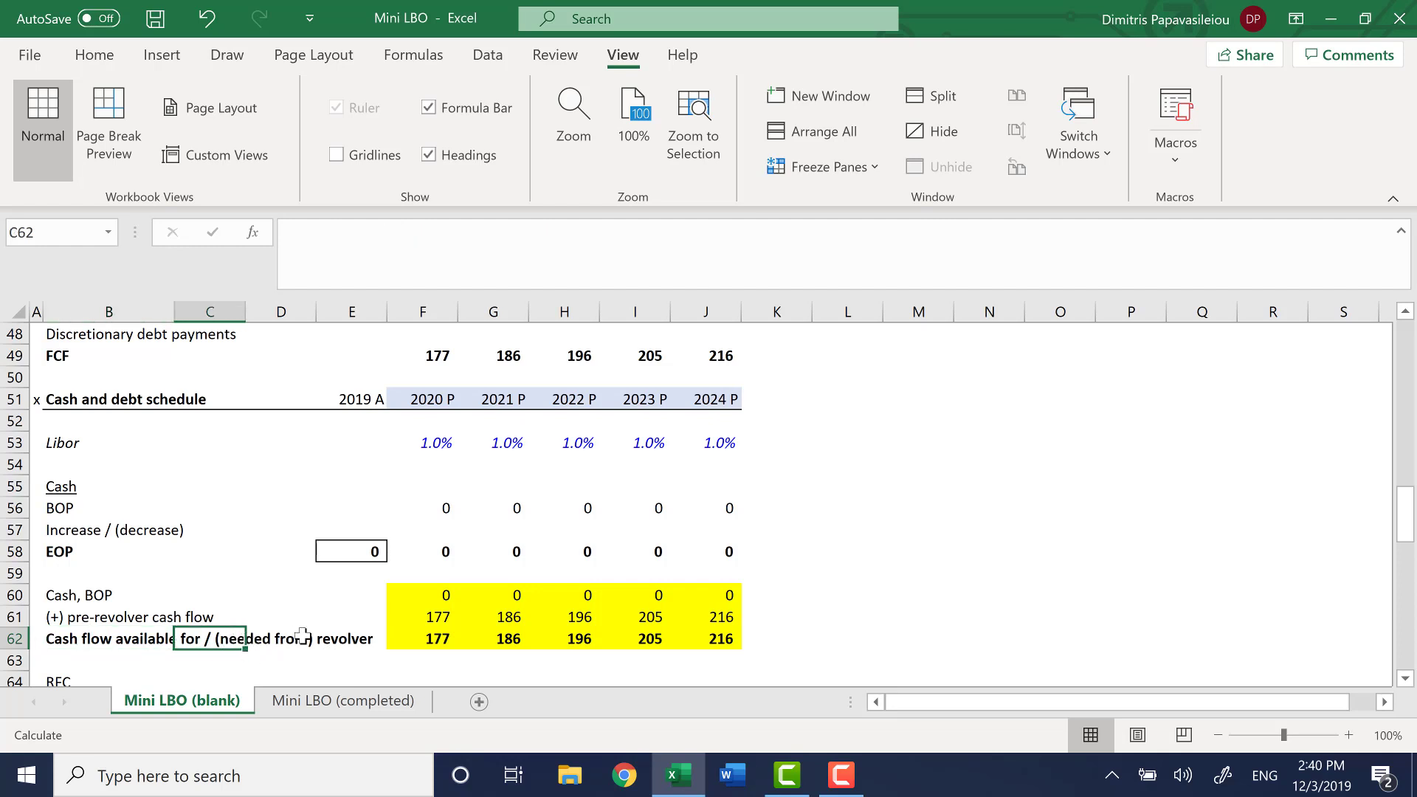
left_click(422, 639)
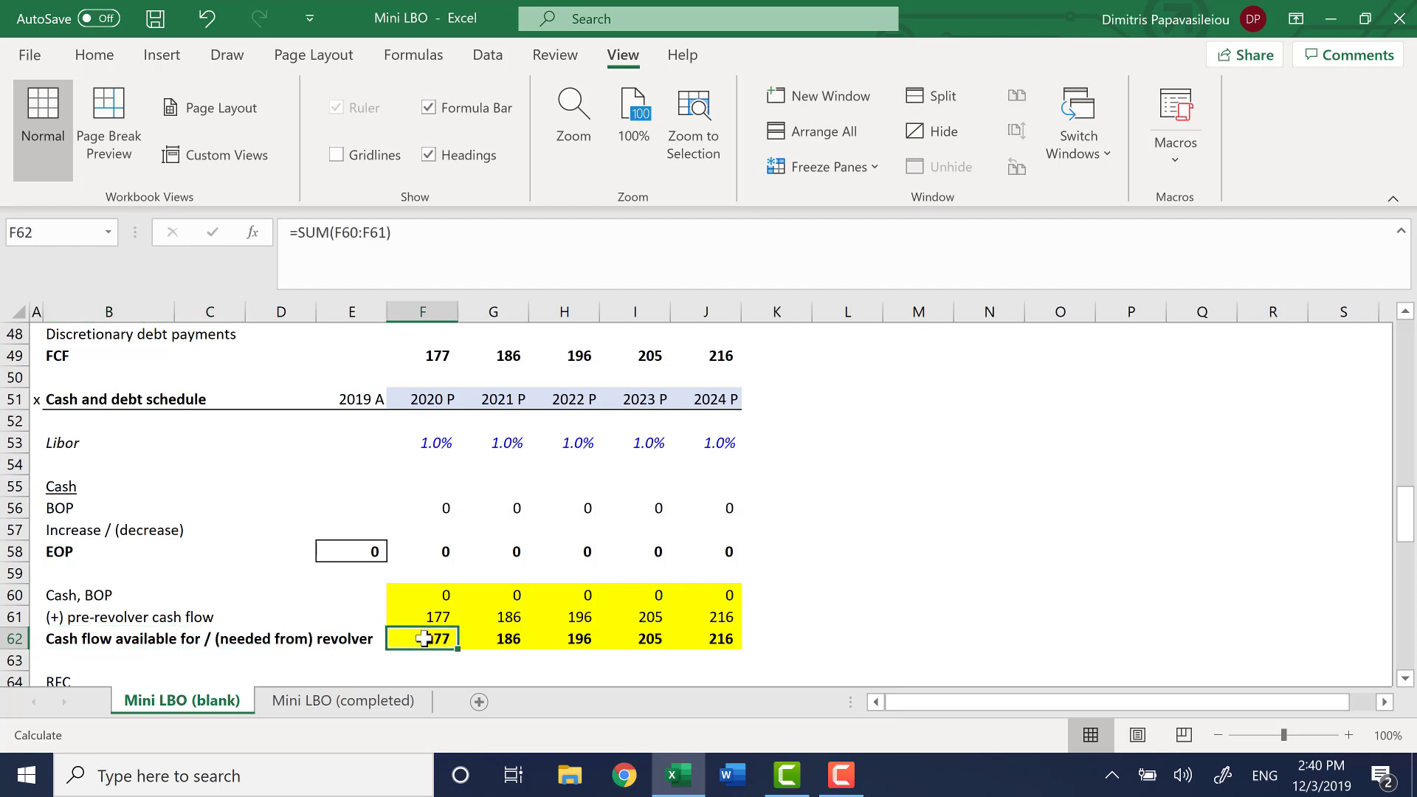
left_click(435, 590)
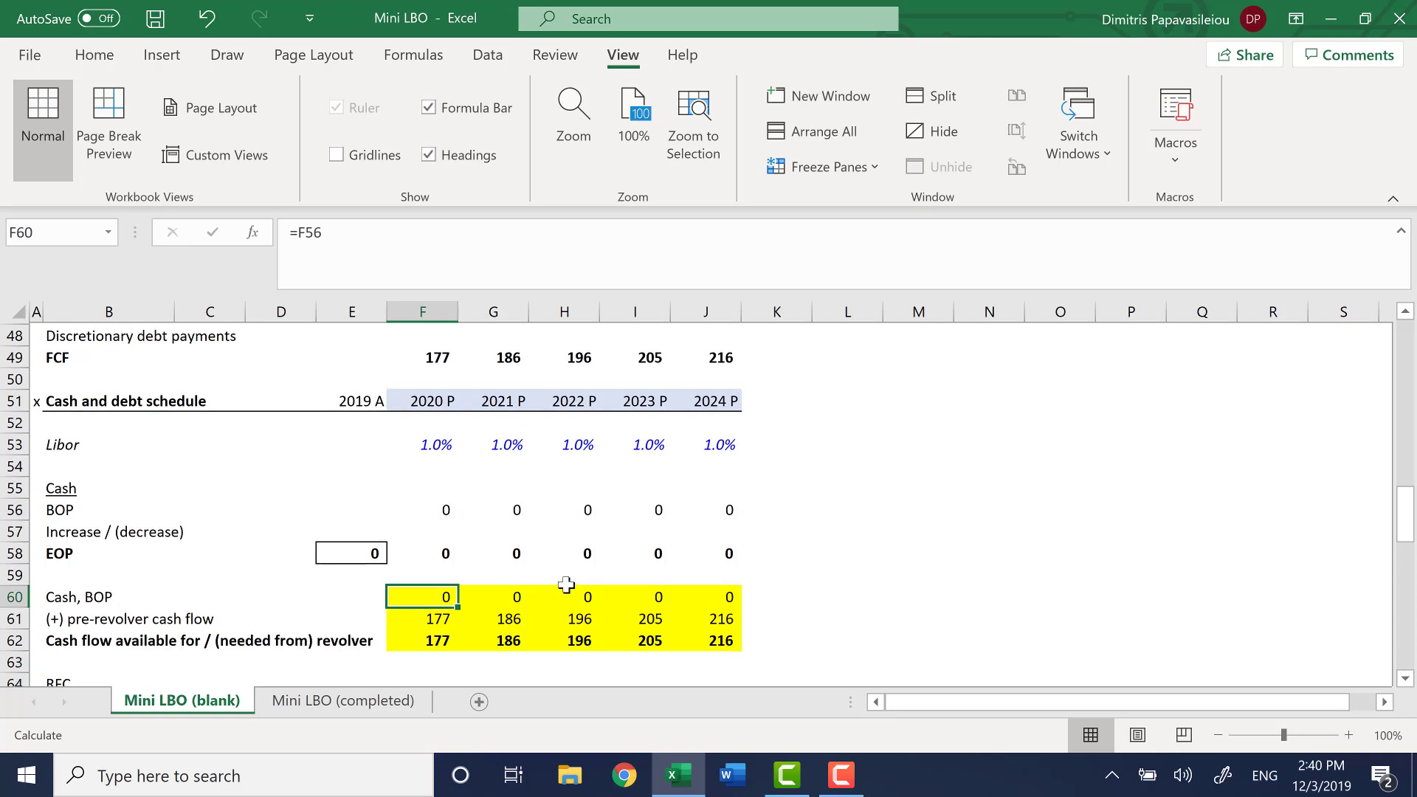
scroll(566, 583, "up", 1)
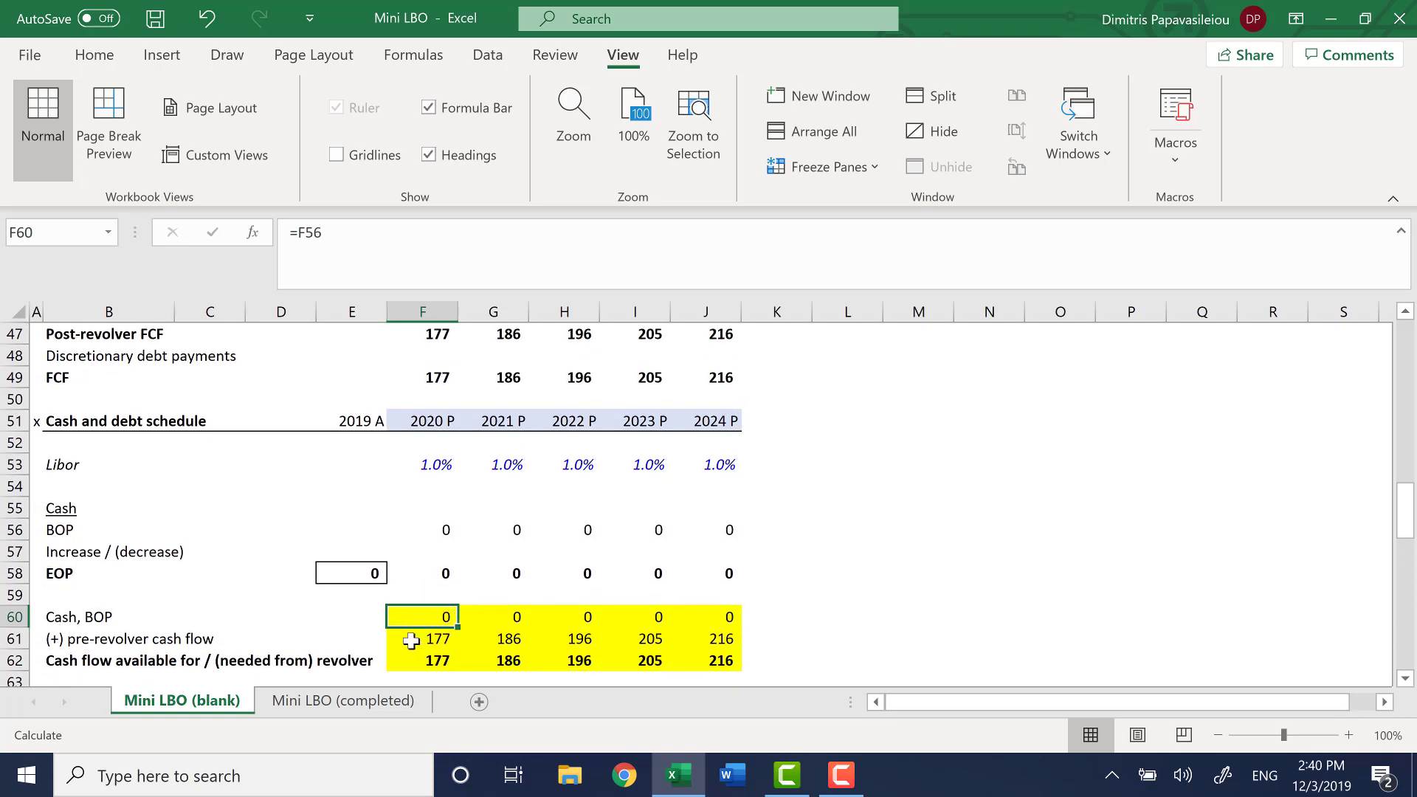
left_click(436, 642)
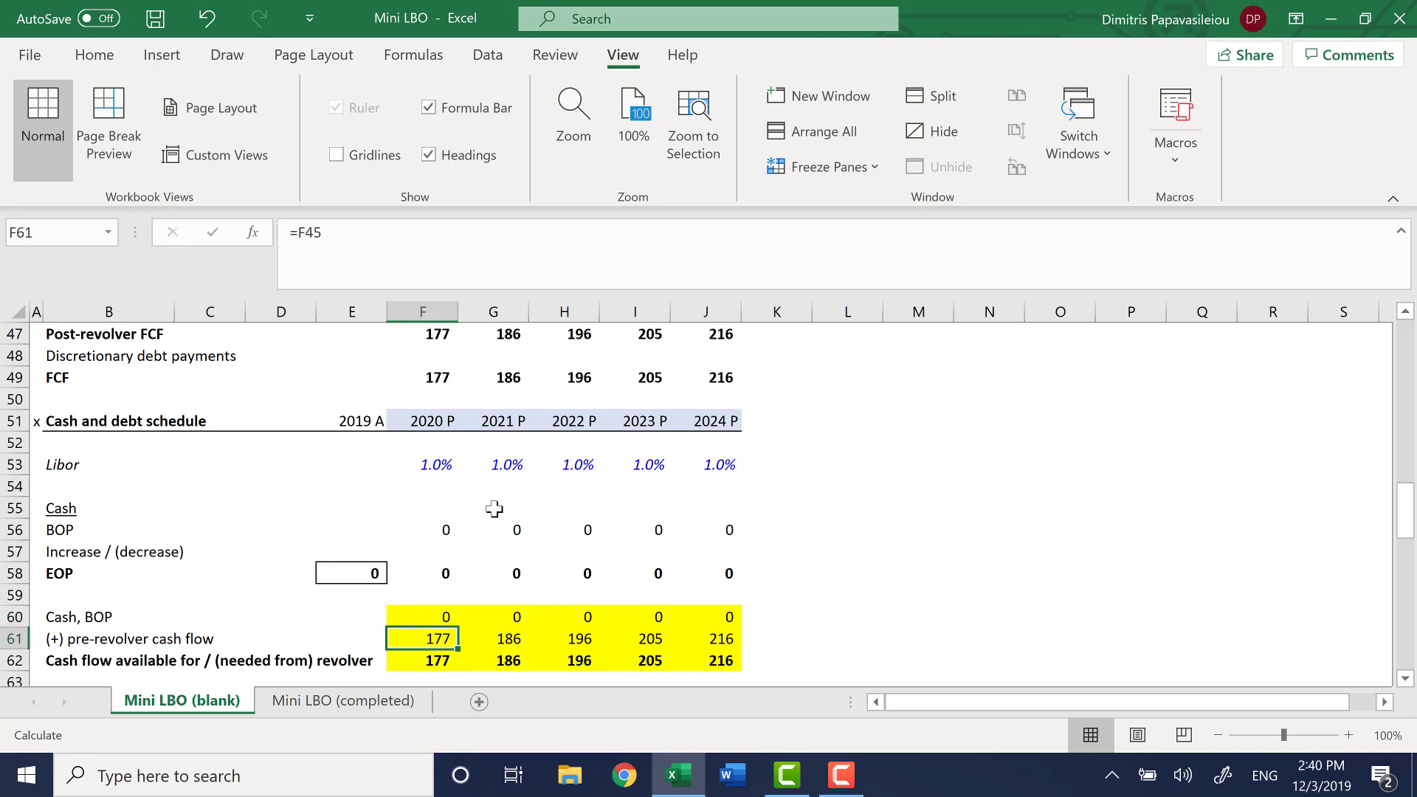
Trace the 2020 cash flow statement lines from Net income to Pre-revolver FCF and on into F60 through F62
scroll(493, 508, "up", 4)
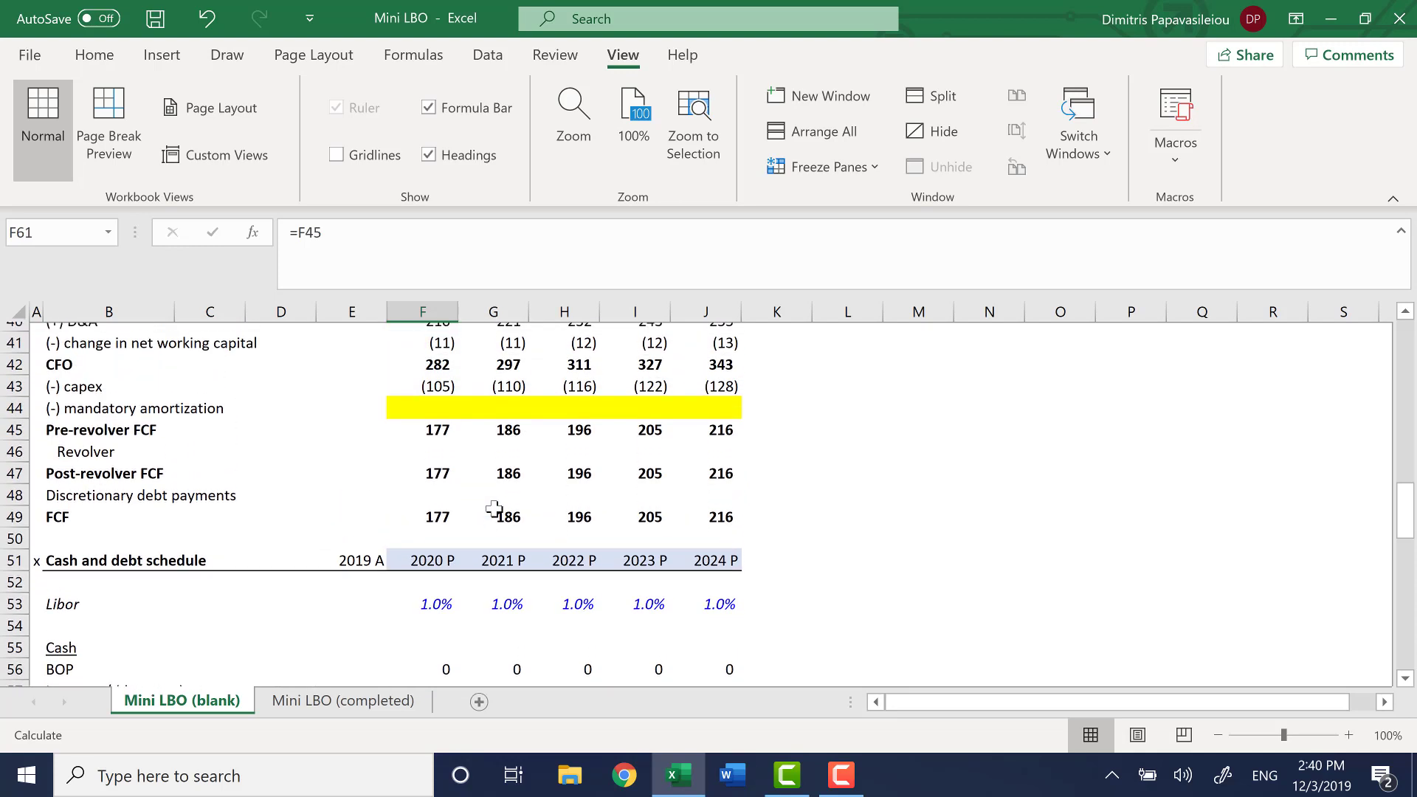
left_click(442, 399)
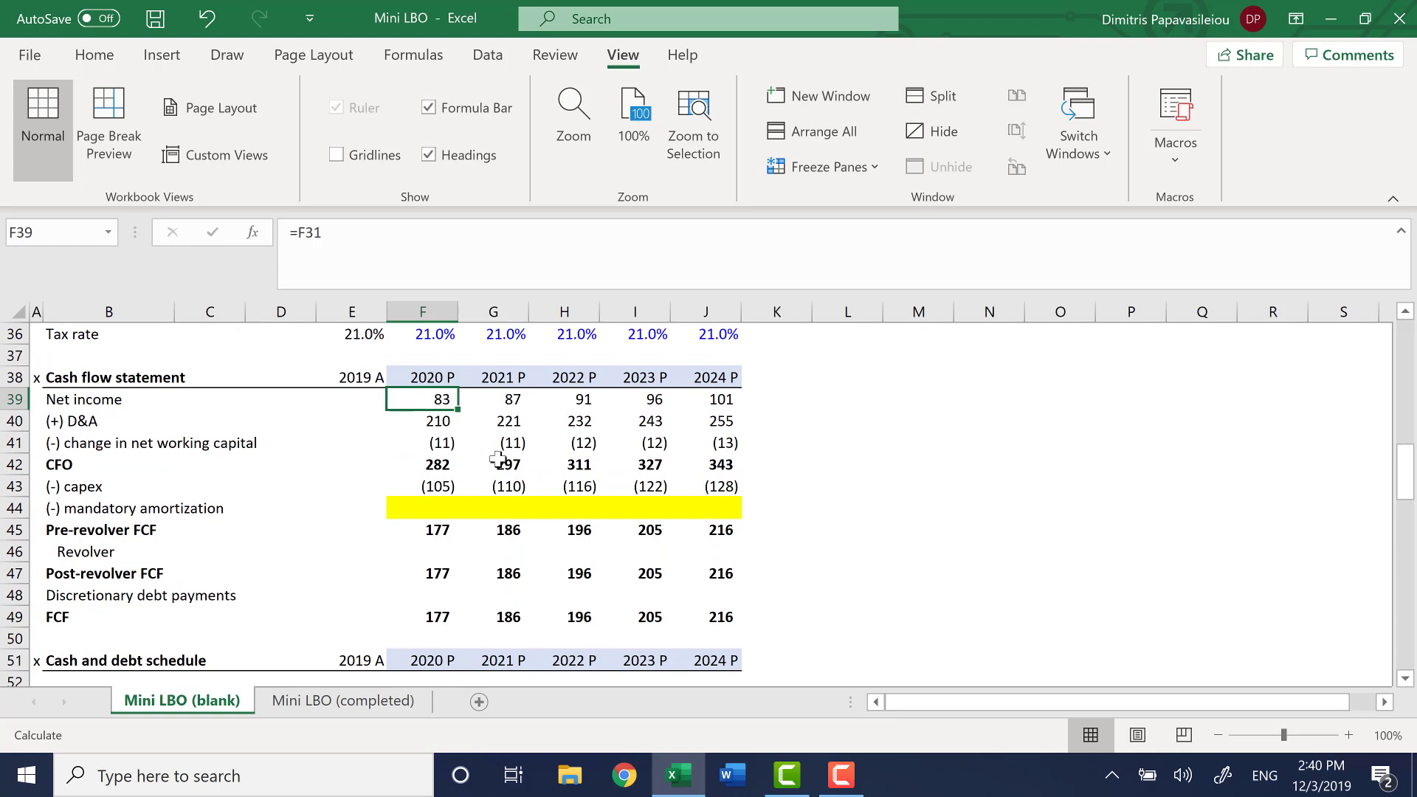
key("shift+Down")
key("shift+Down")
key("shift+Down")
key("shift+Down")
key("shift+Down")
key("shift+Down")
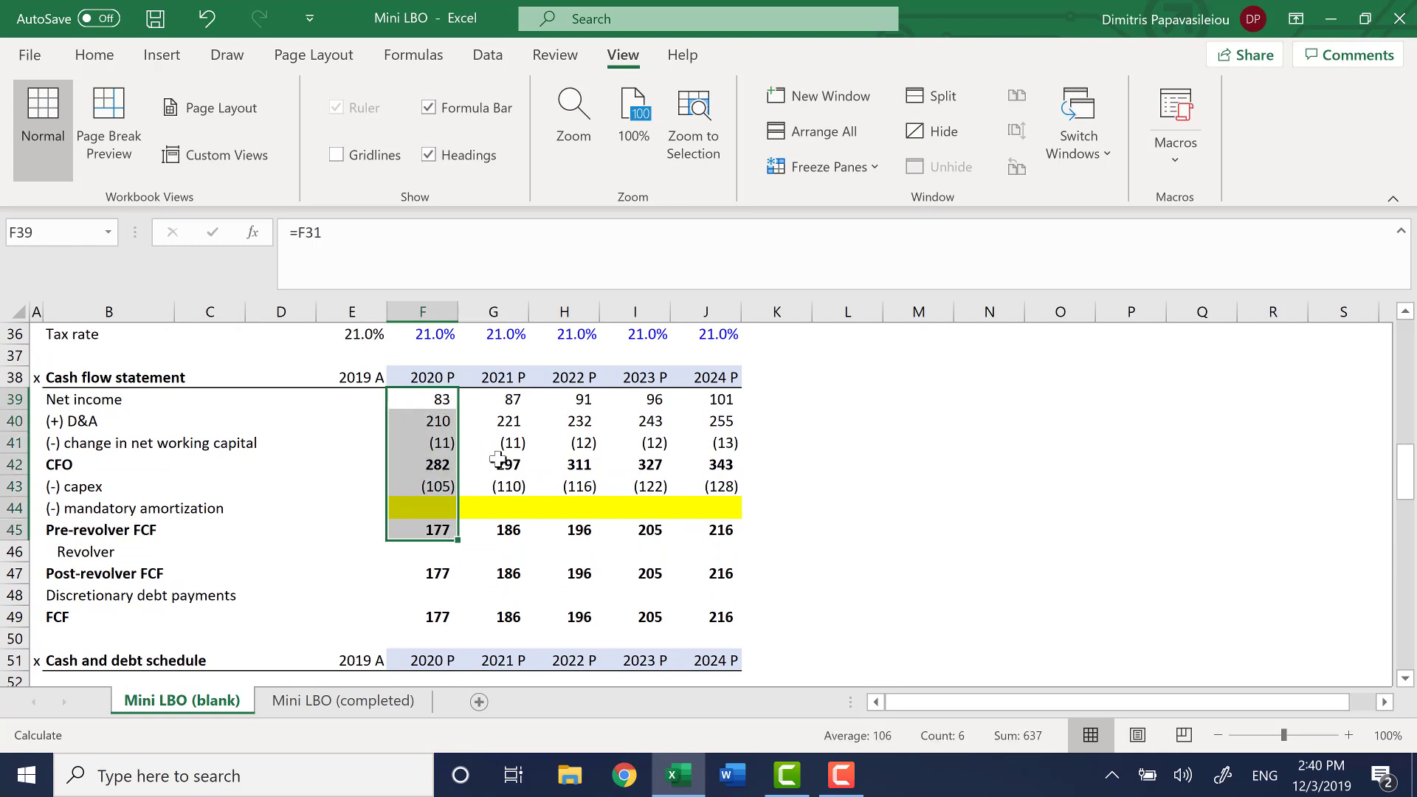
key("Down")
key("Down")
key("Down")
key("Down")
key("Down")
key("Down")
key("Down")
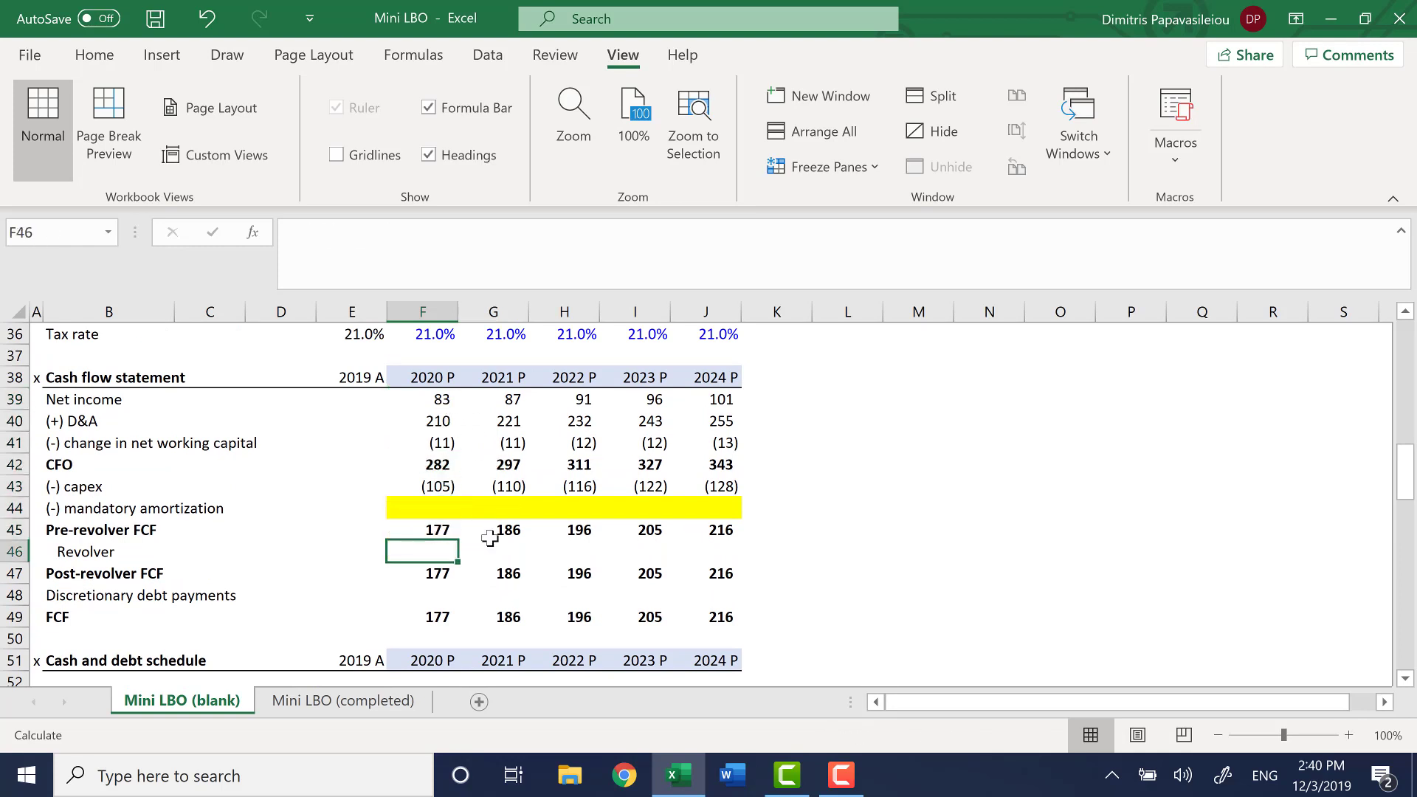
scroll(489, 538, "down", 1)
scroll(490, 538, "down", 4)
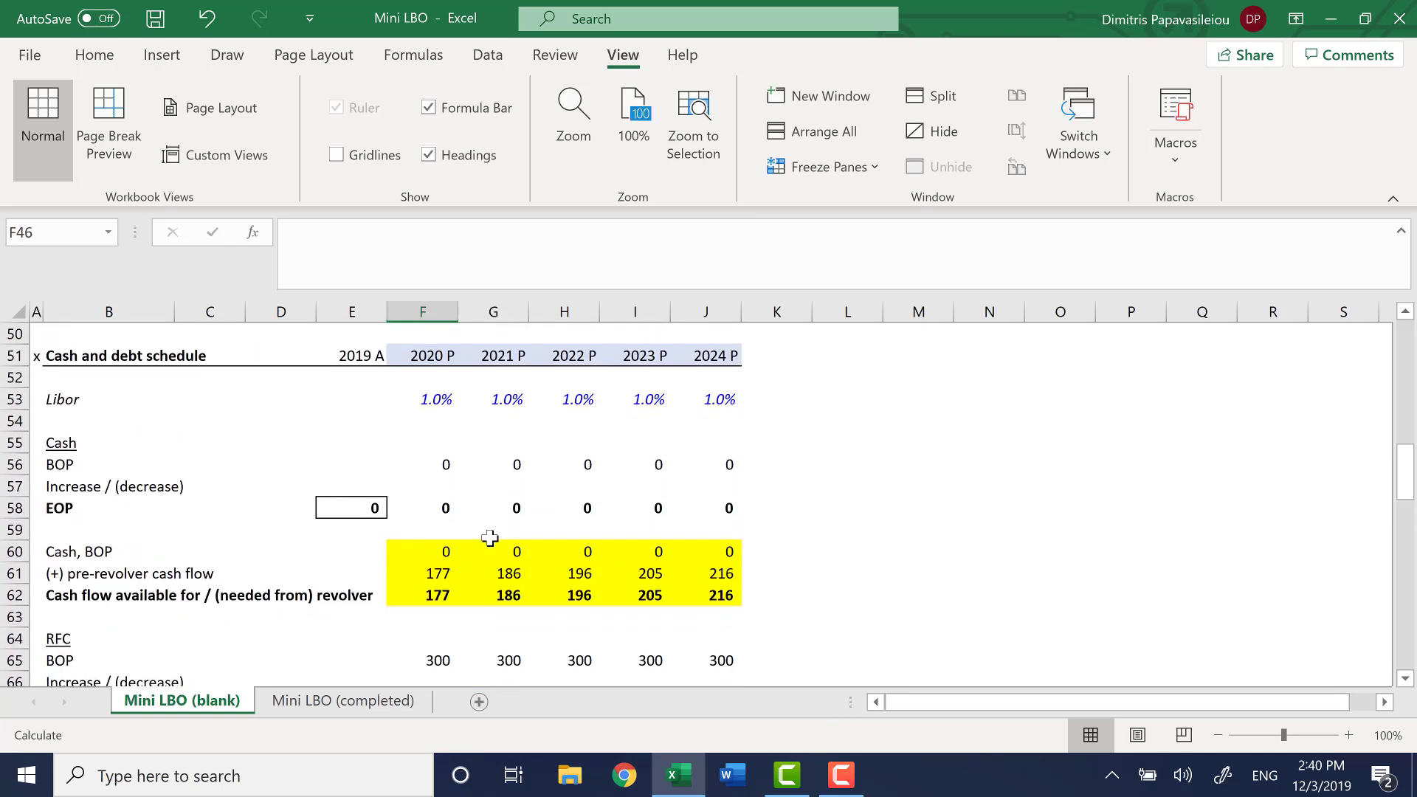
left_click(443, 553)
key("shift+Down")
key("Down")
key("Down")
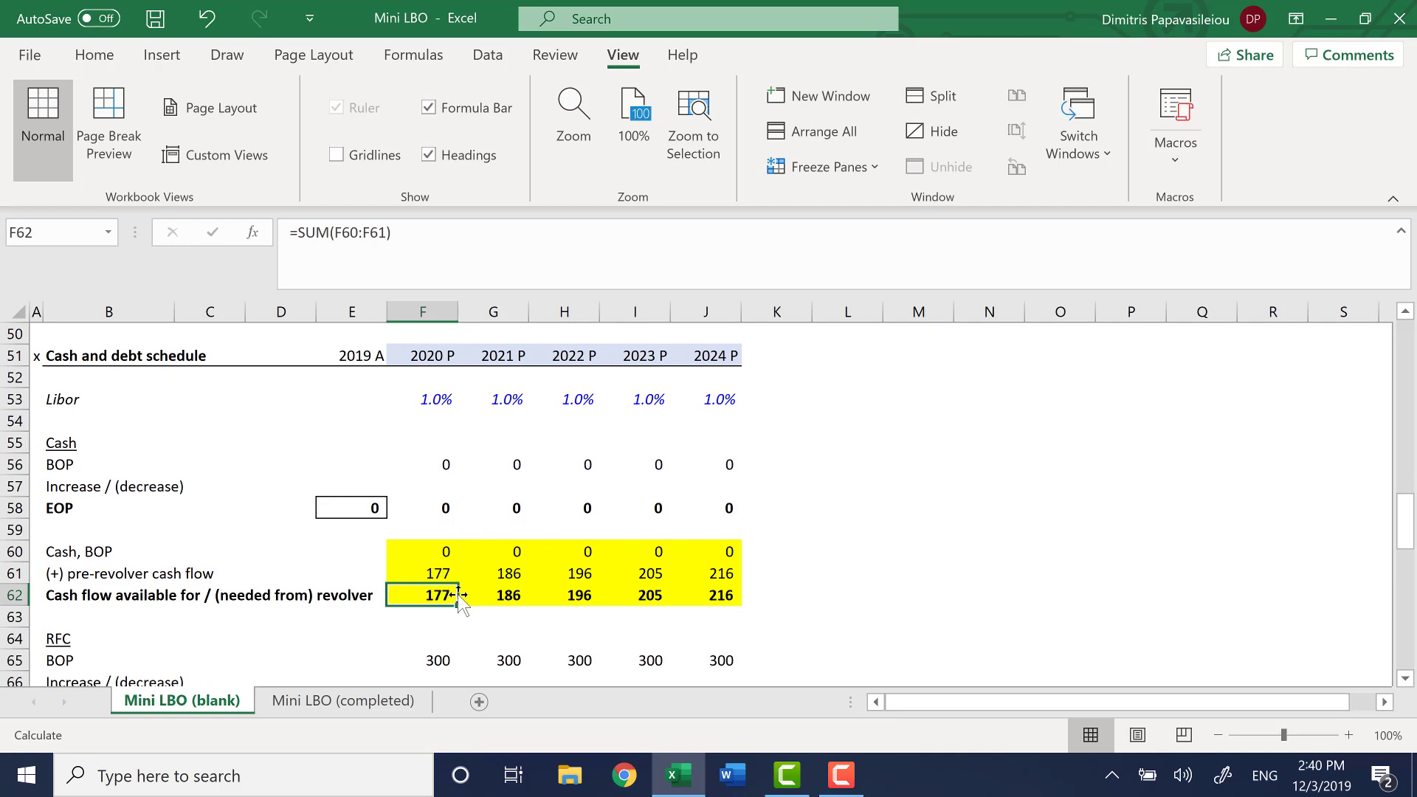
Set the 2020 RFC Increase / (decrease) in F66 to the negative of revolver cash flow with =-F62
scroll(463, 581, "down", 3)
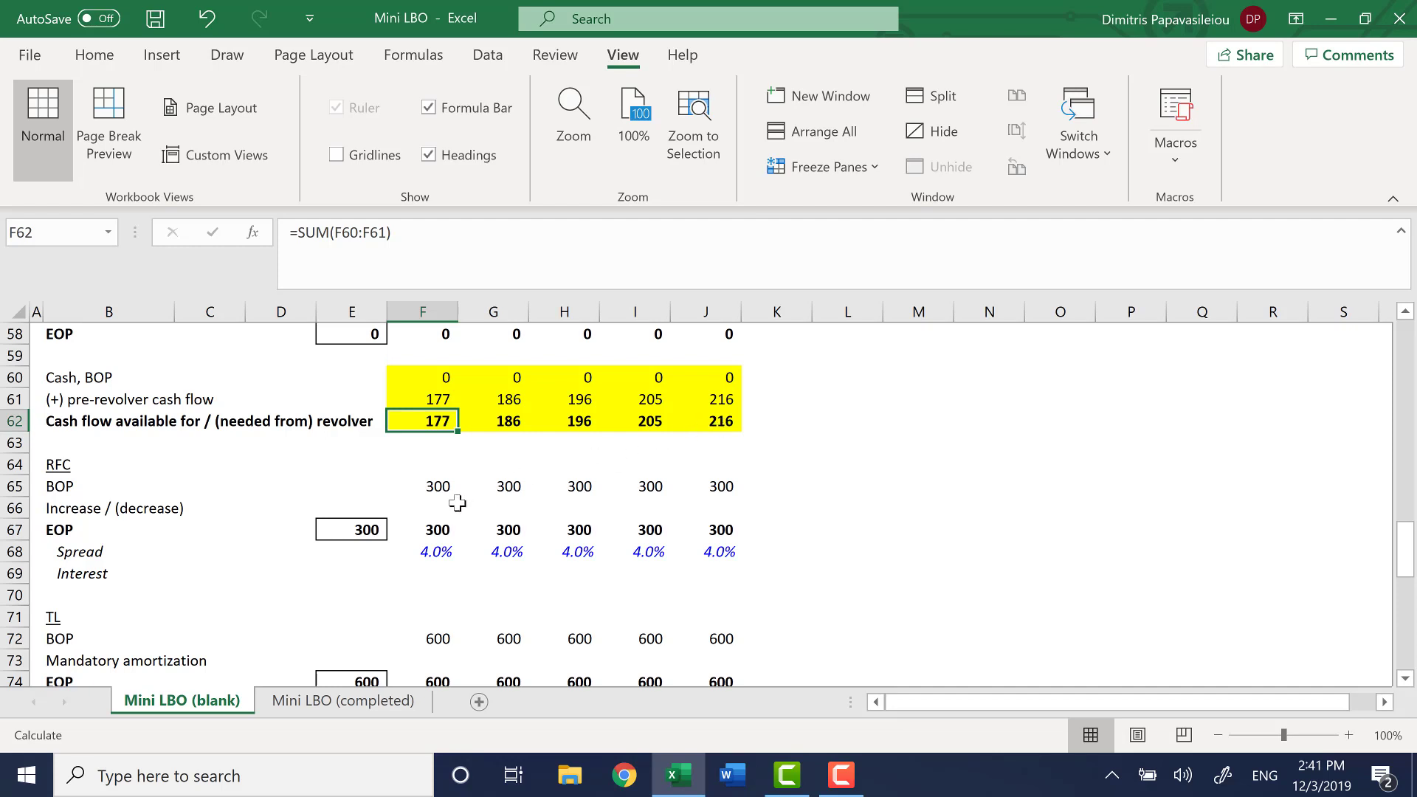
left_click(434, 507)
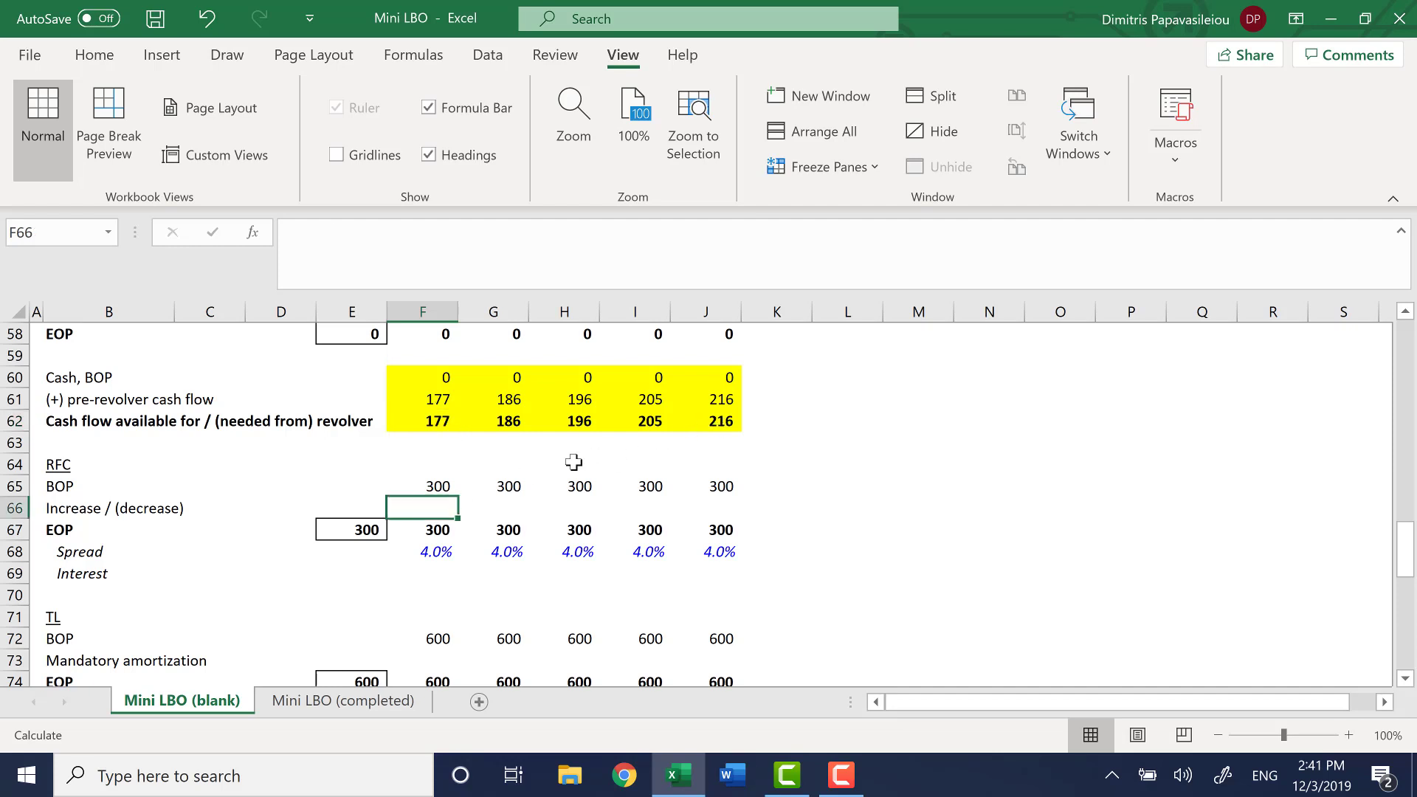
scroll(752, 457, "up", 1)
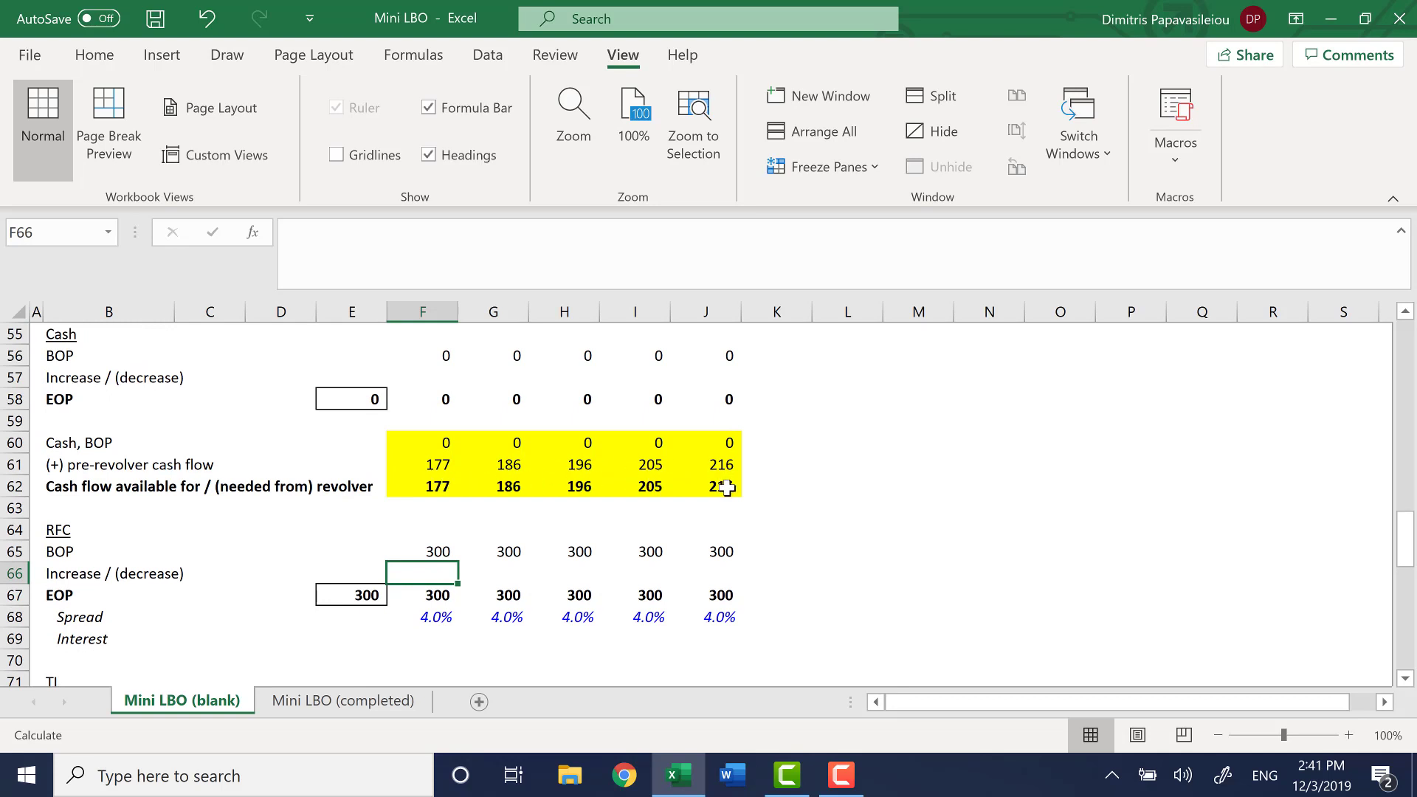
left_click(429, 489)
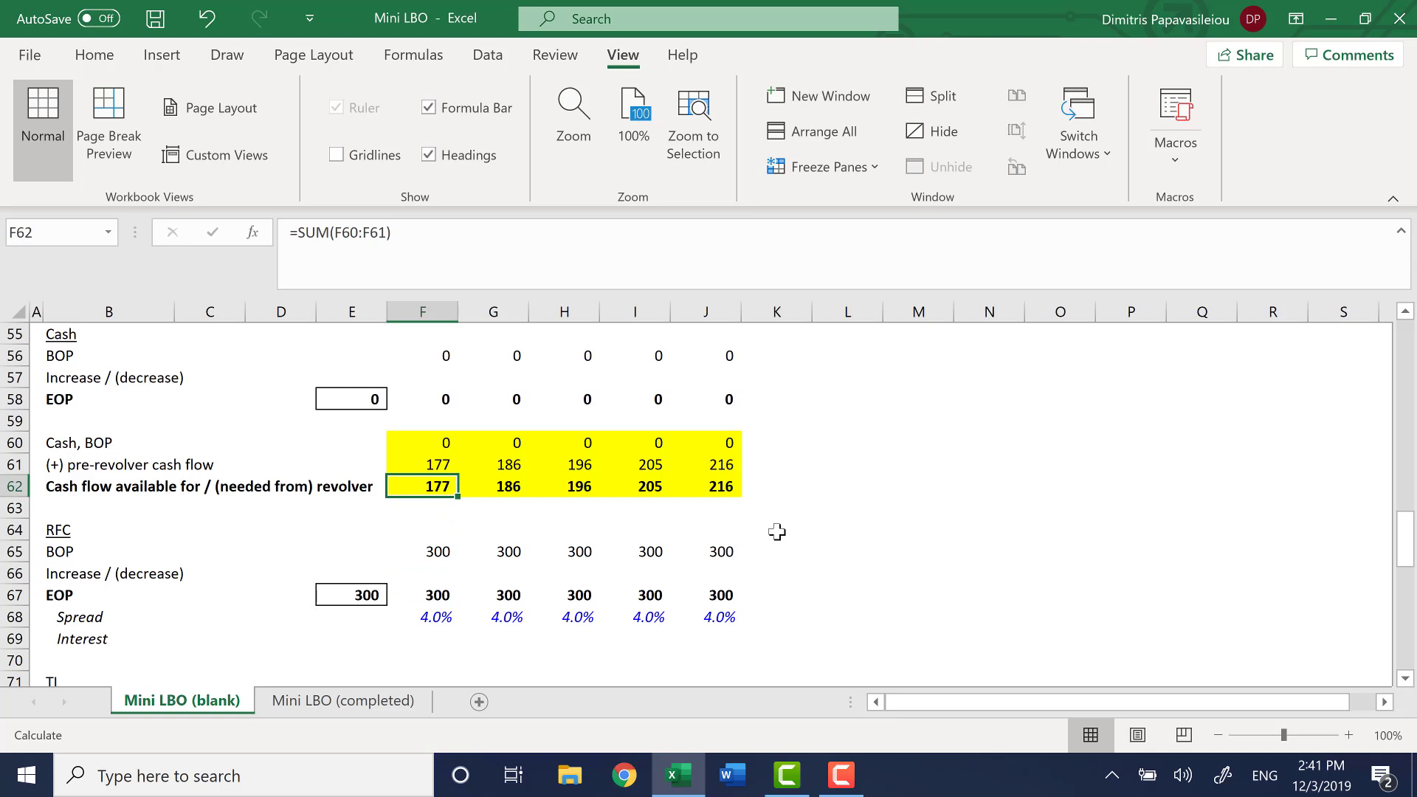
key("Down")
key("Down")
key("Down")
key("Down")
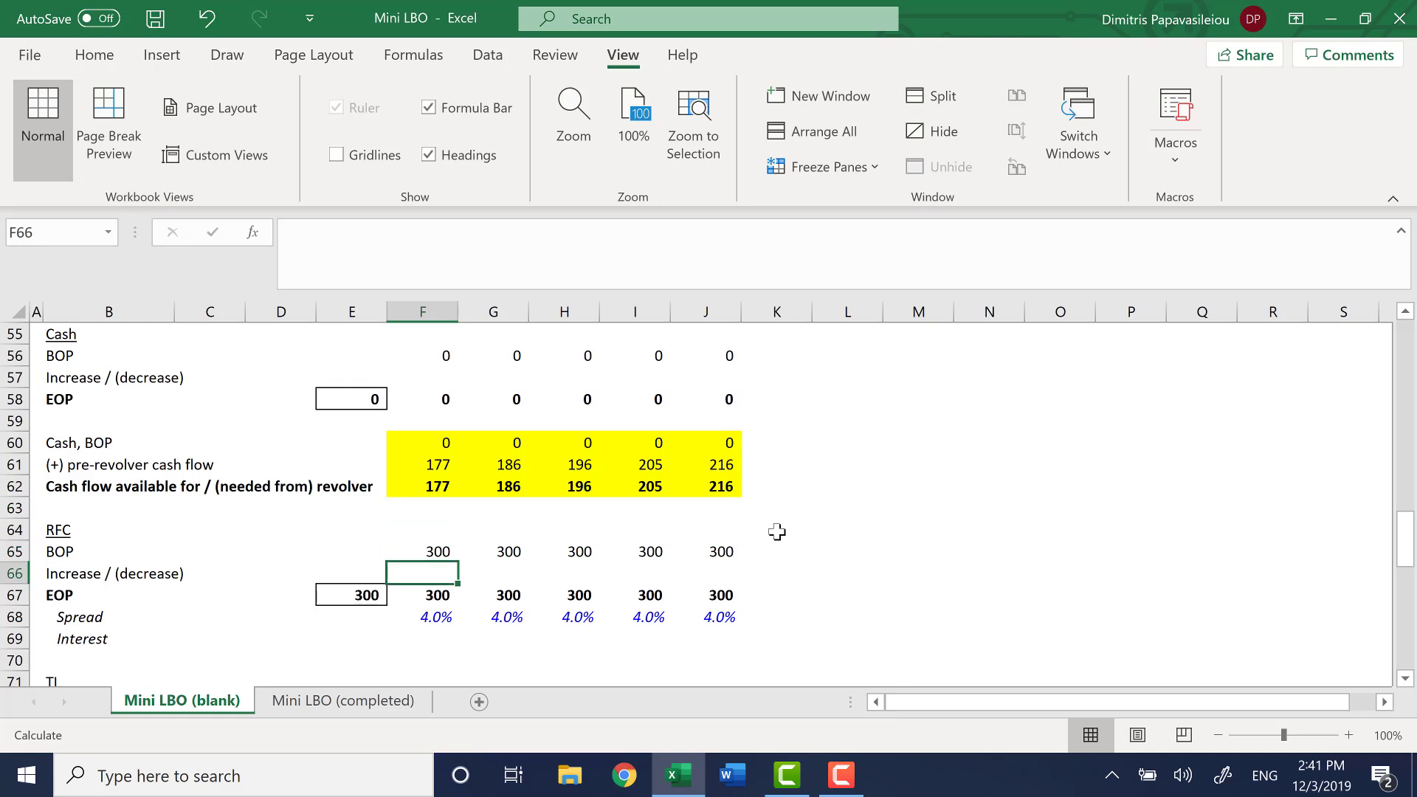
type("=-")
key("Up")
key("Up")
key("Up")
key("Up")
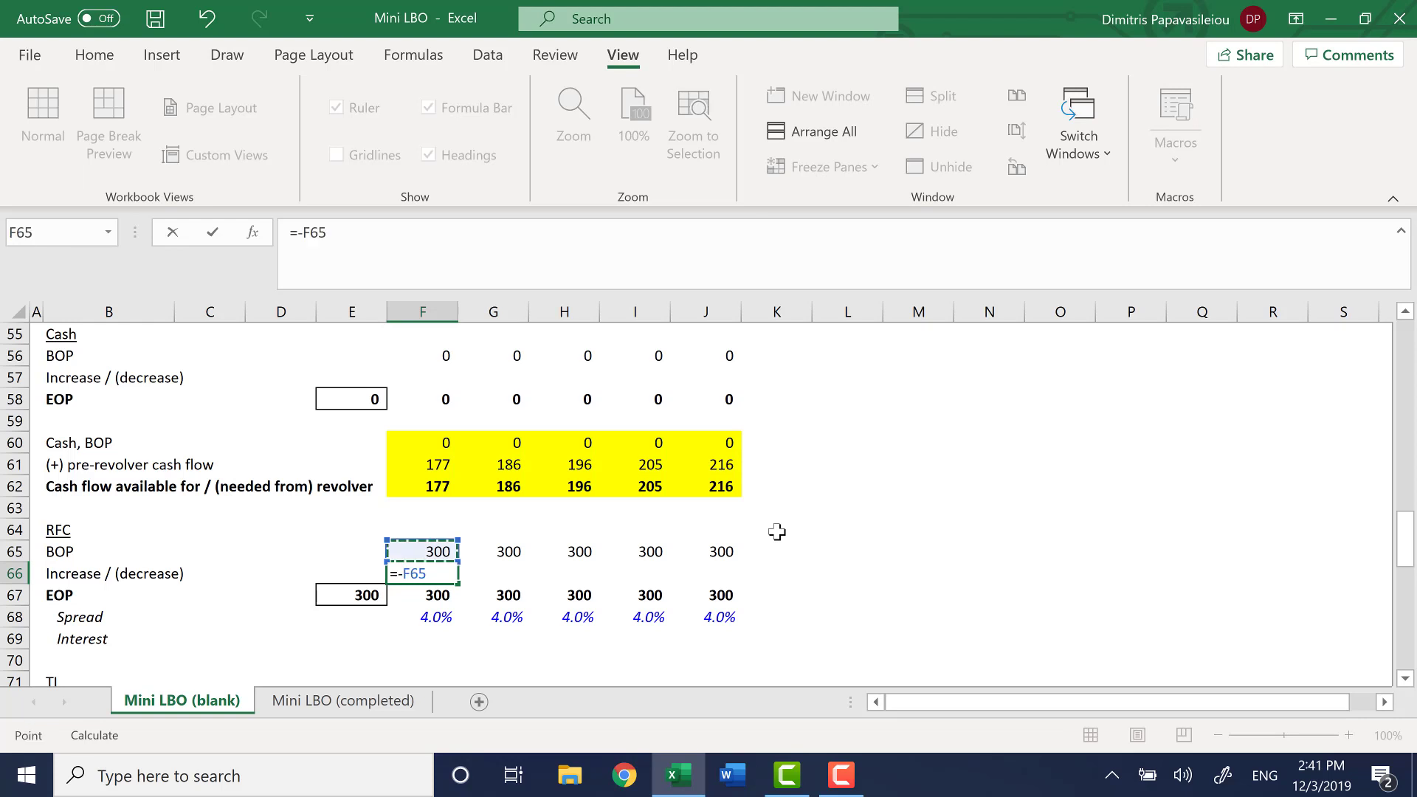
key("Return")
Check the source cell F62 and enter =-F62 in F66 again for the 2020 RFC Increase / (decrease)
key("Up")
key("Up")
key("Up")
key("Up")
key("Up")
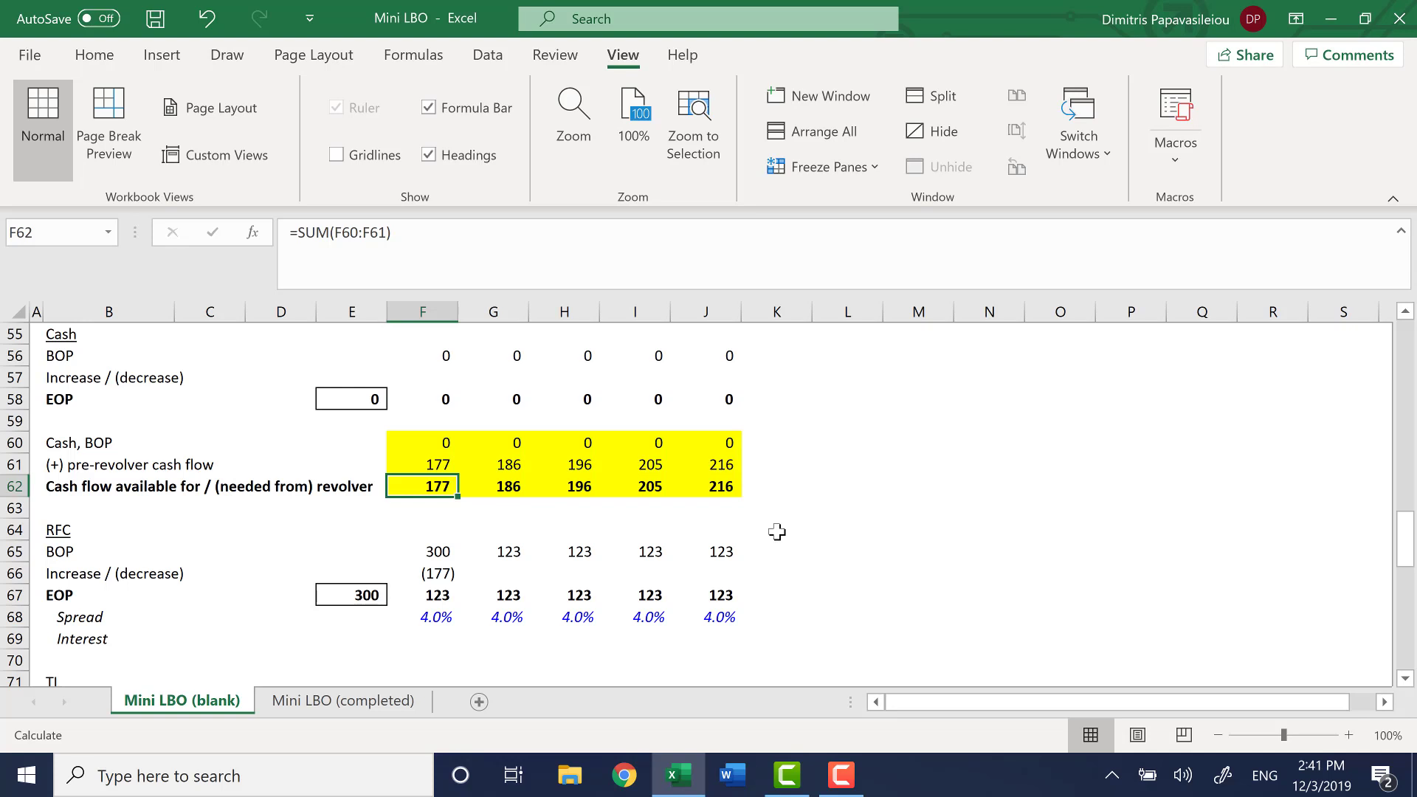
key("Down")
key("Down")
key("Down")
key("Down")
type("=-")
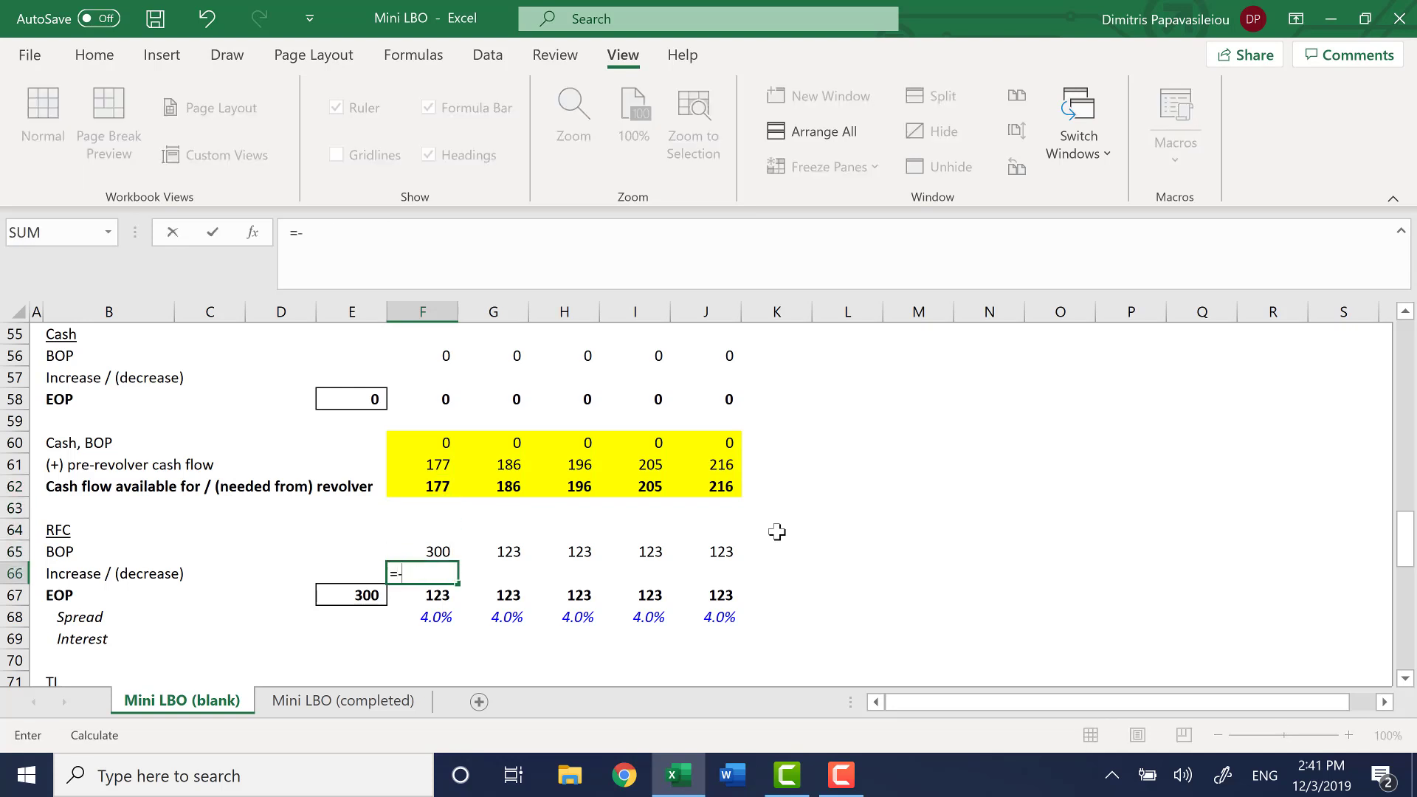
key("Up")
key("Up")
key("Up")
key("Up")
key("Return")
key("Up")
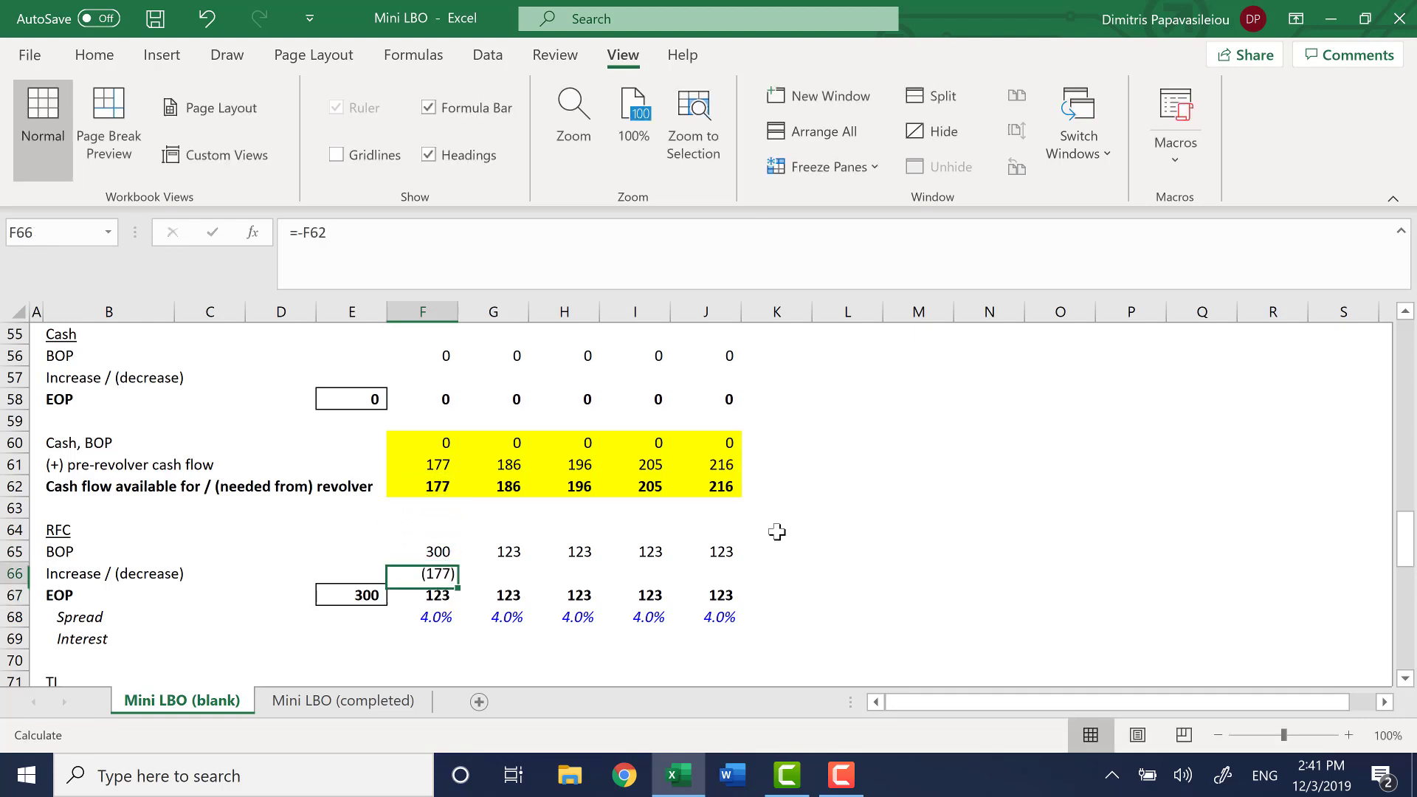
Examine the 2020 RFC roll-forward from BOP through Increase / (decrease) to EOP in F65 through F67
key("shift+Right")
key("shift+Right")
key("Left")
key("Right")
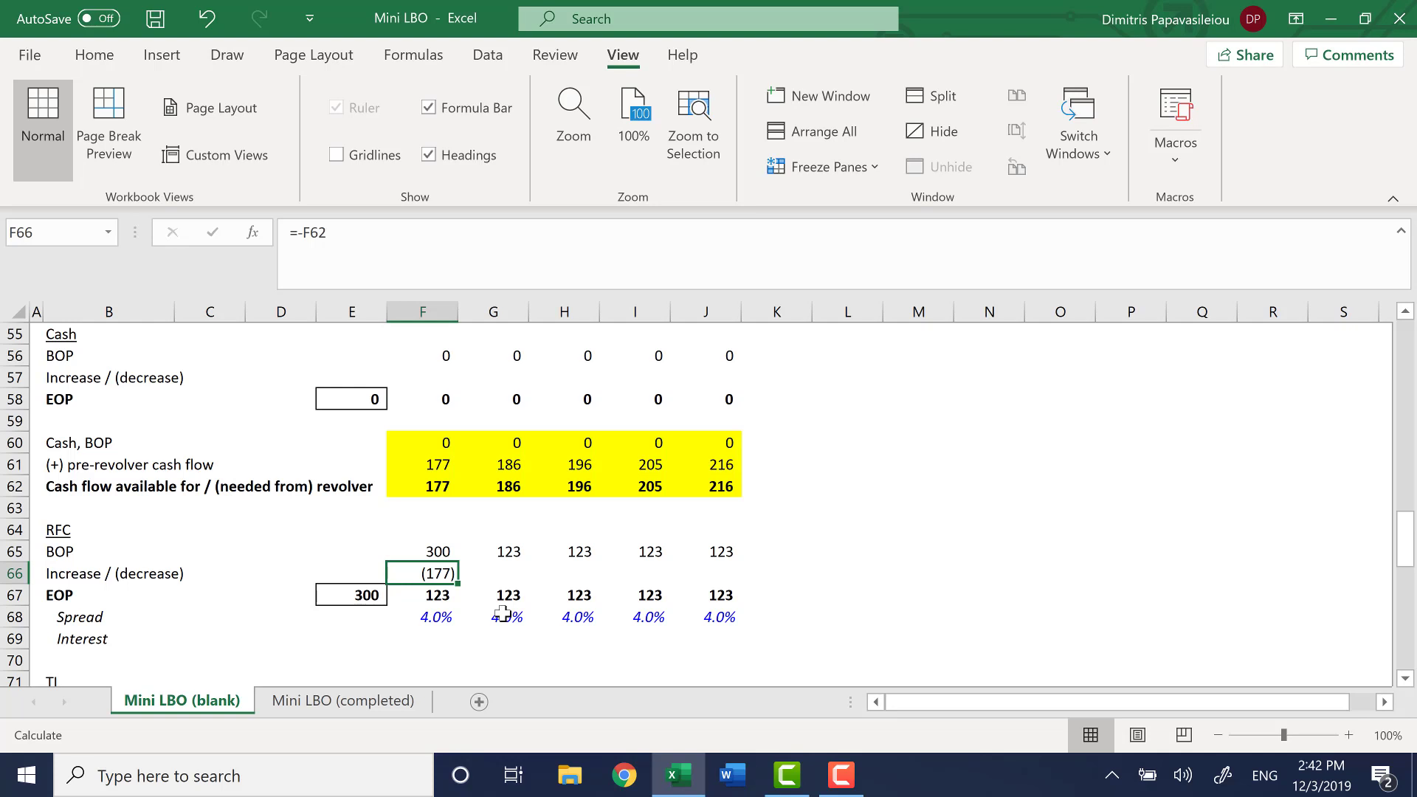
left_click(443, 599)
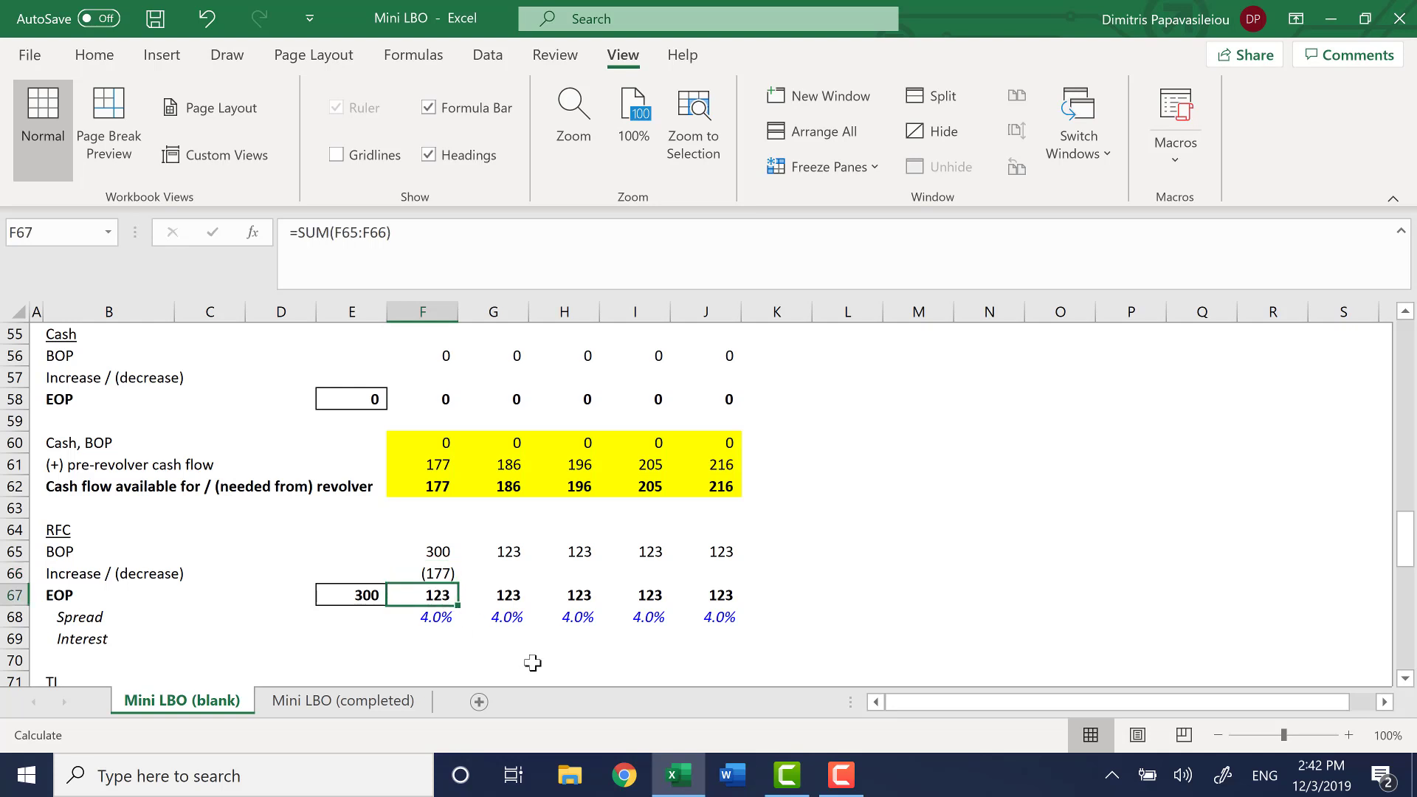
key("Up")
key("Up")
key("Down")
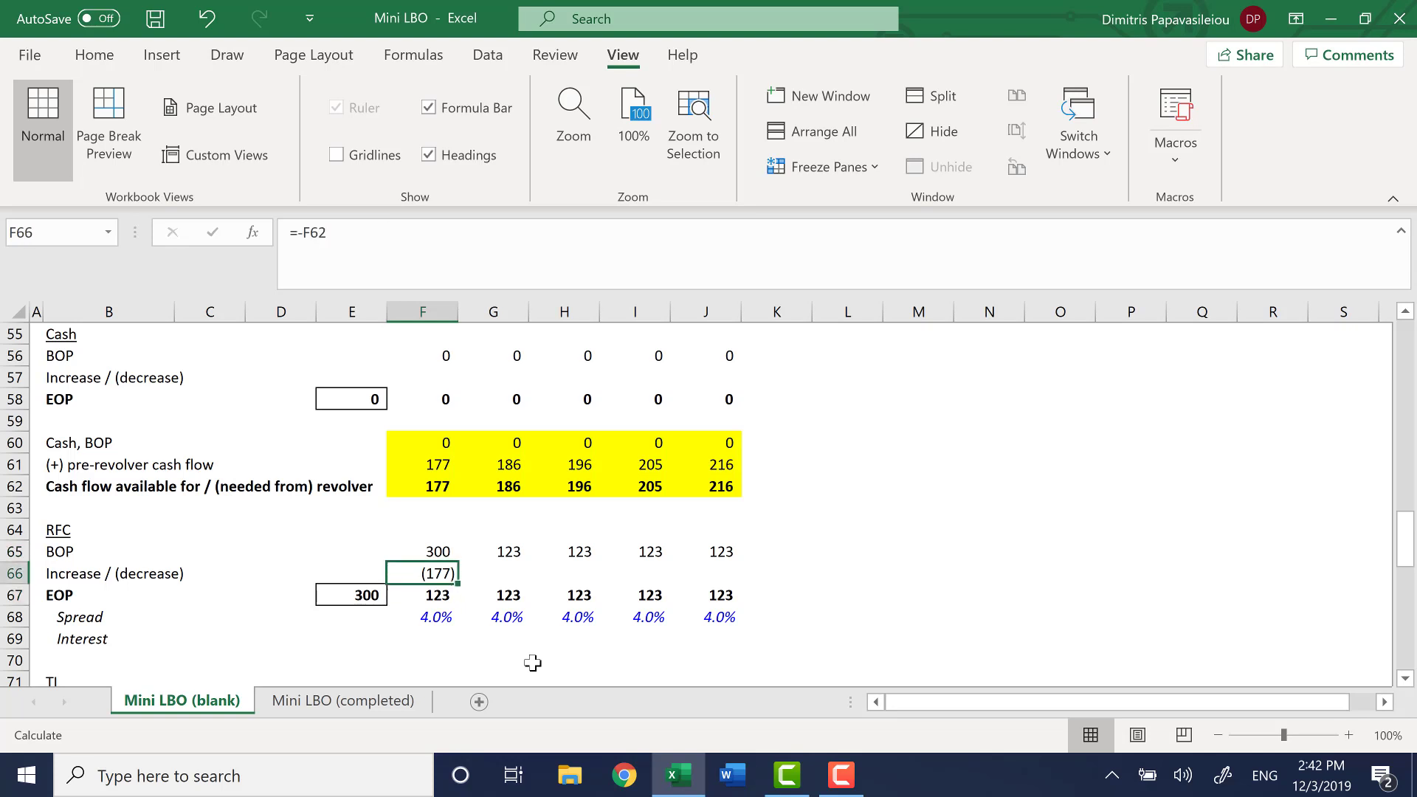
Test the RFC roll-forward by overriding F62 with 500, inspect F66 and F67, and undo the override
key("Up")
key("Up")
key("Up")
key("Up")
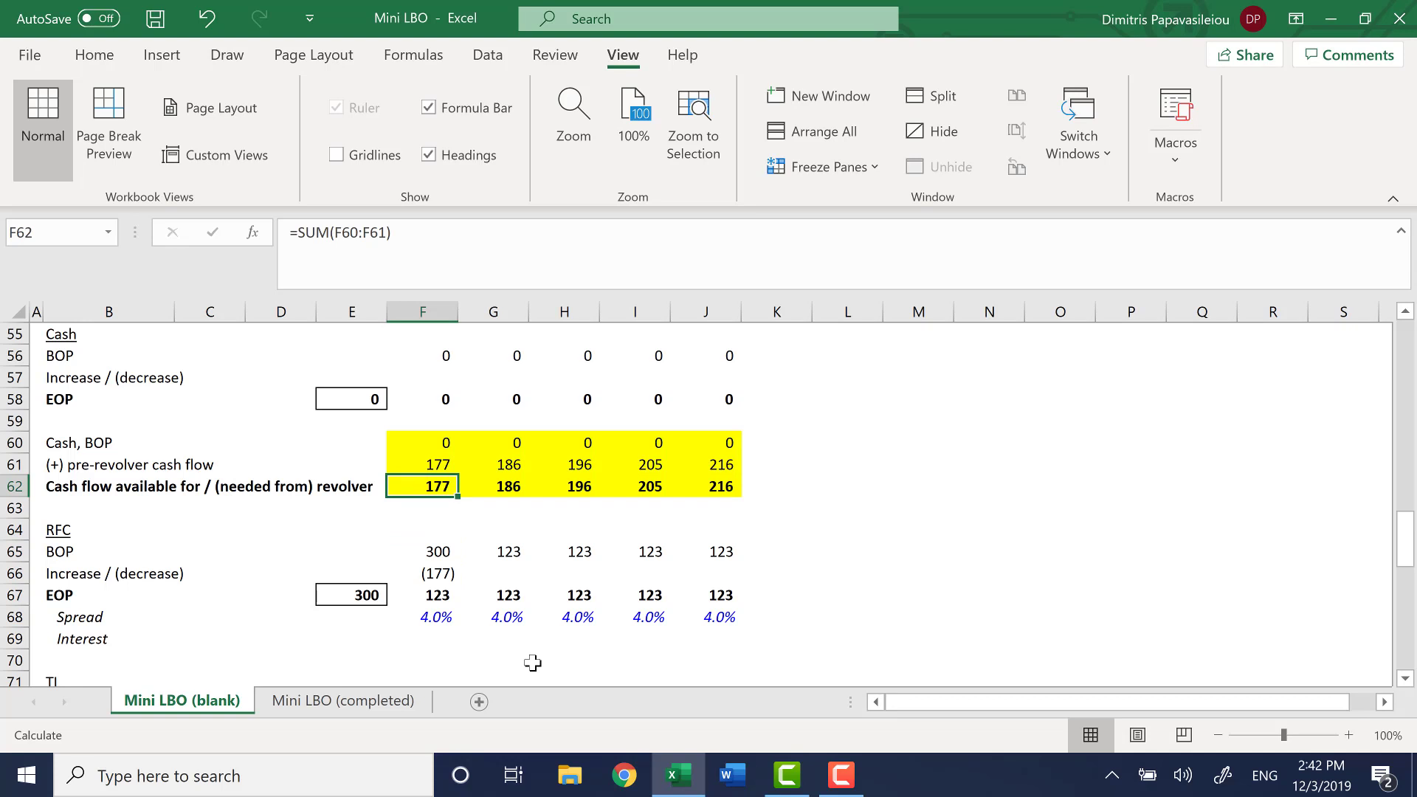
type("500")
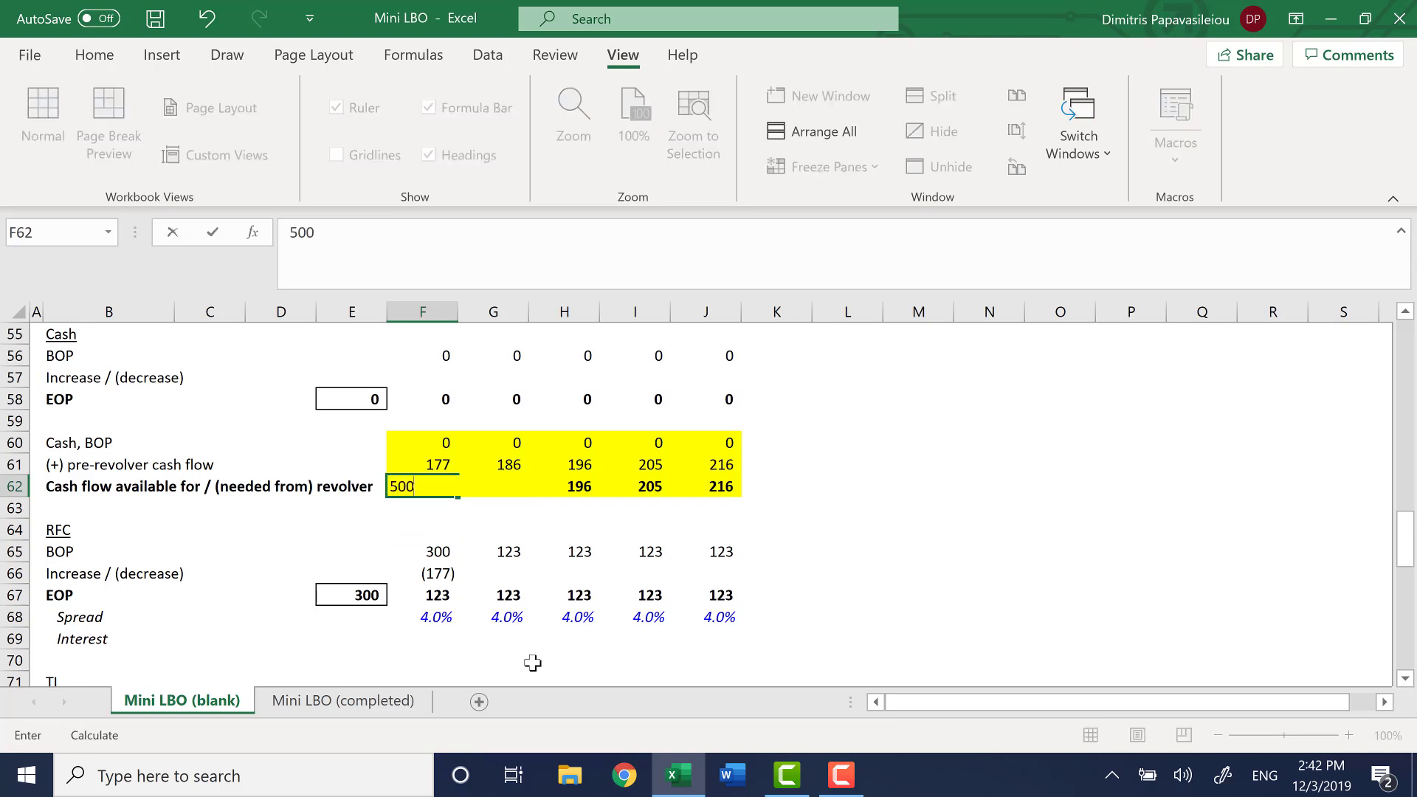
key("Return")
key("Down")
key("Down")
key("Down")
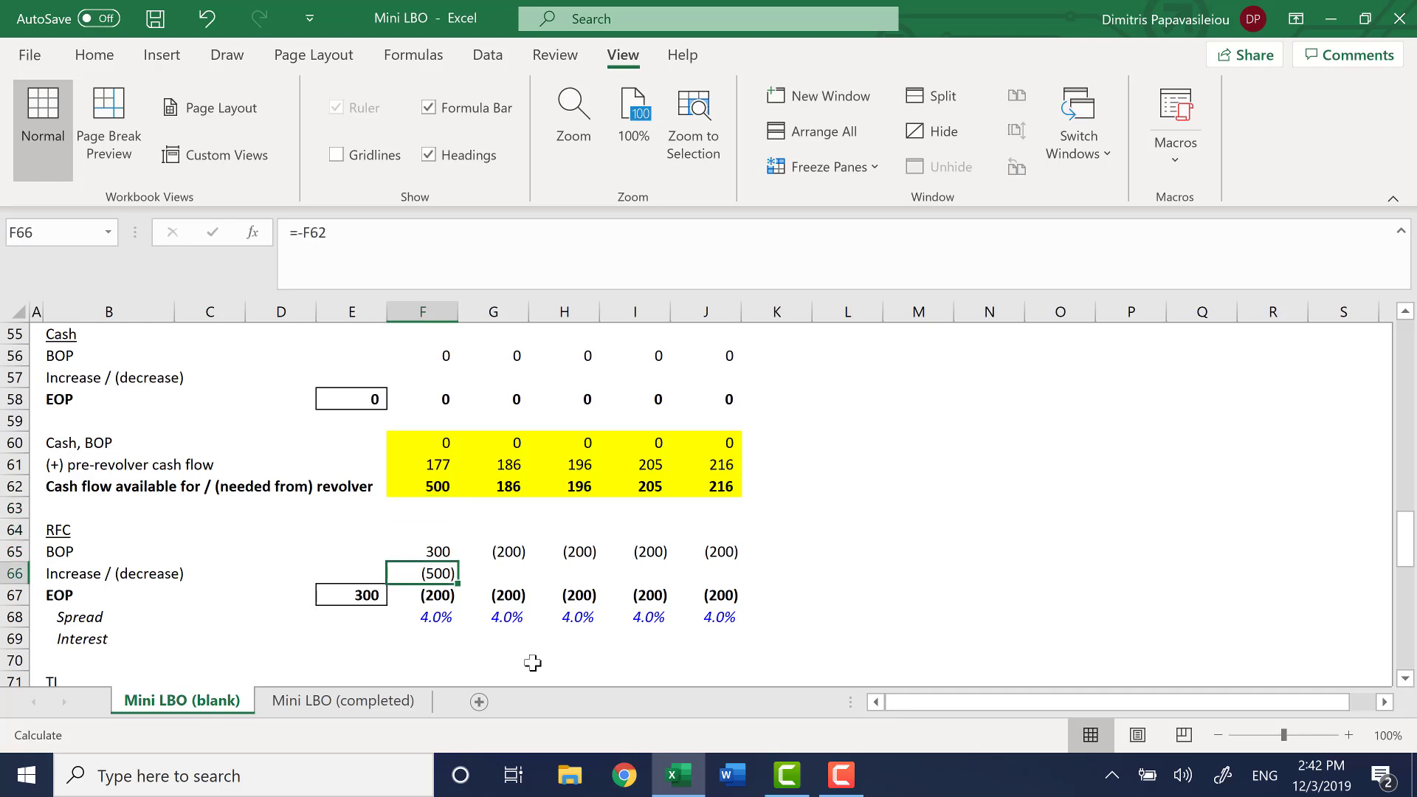
key("Down")
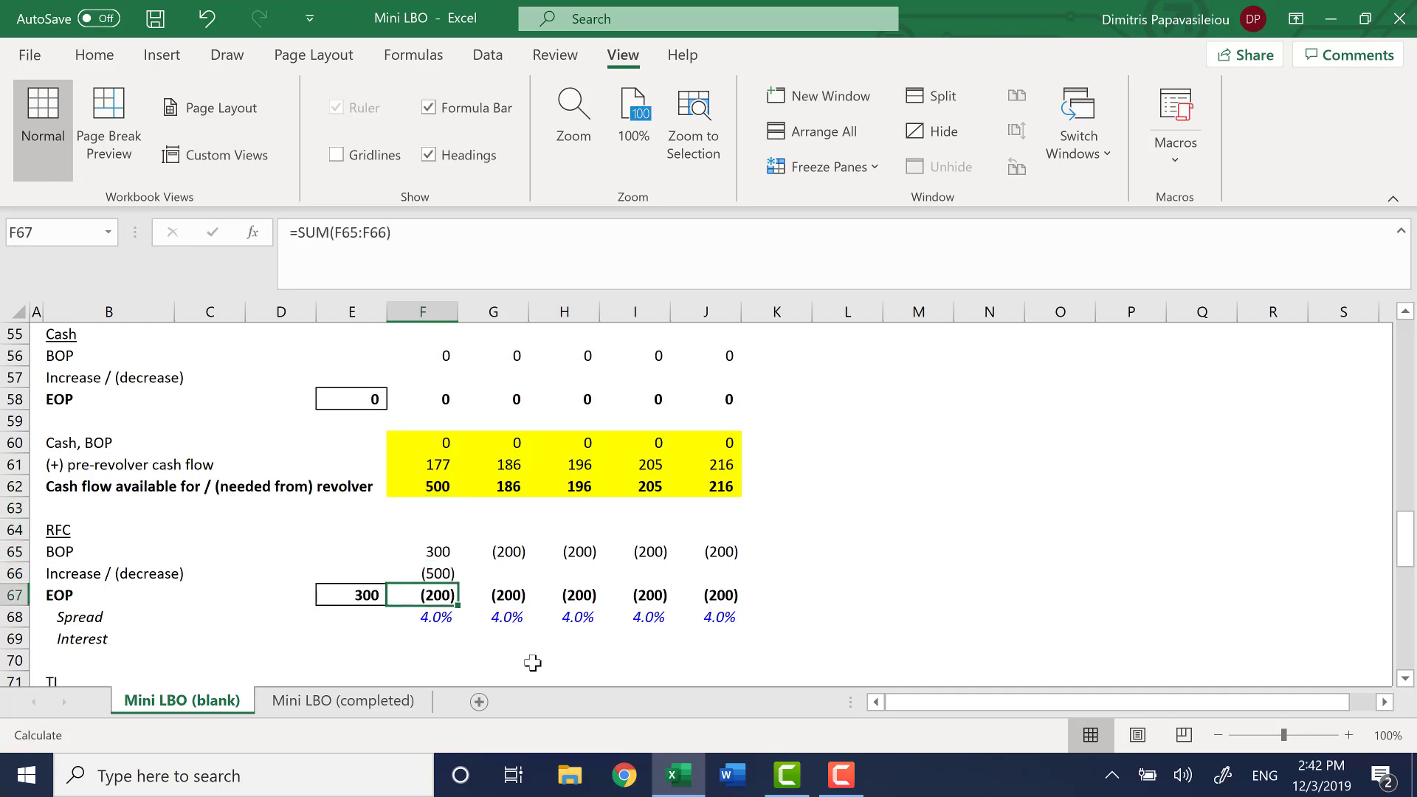
key("Up")
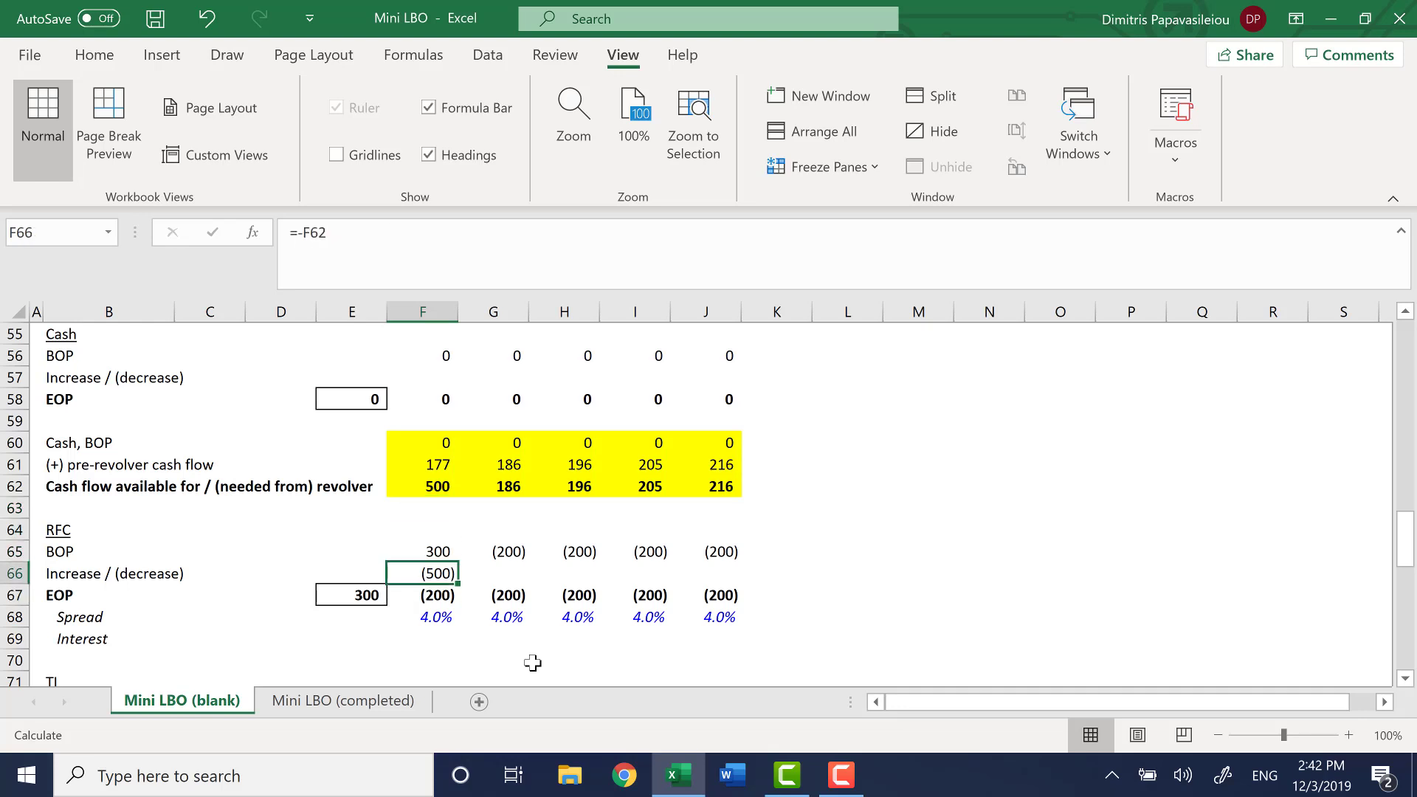
key("Down")
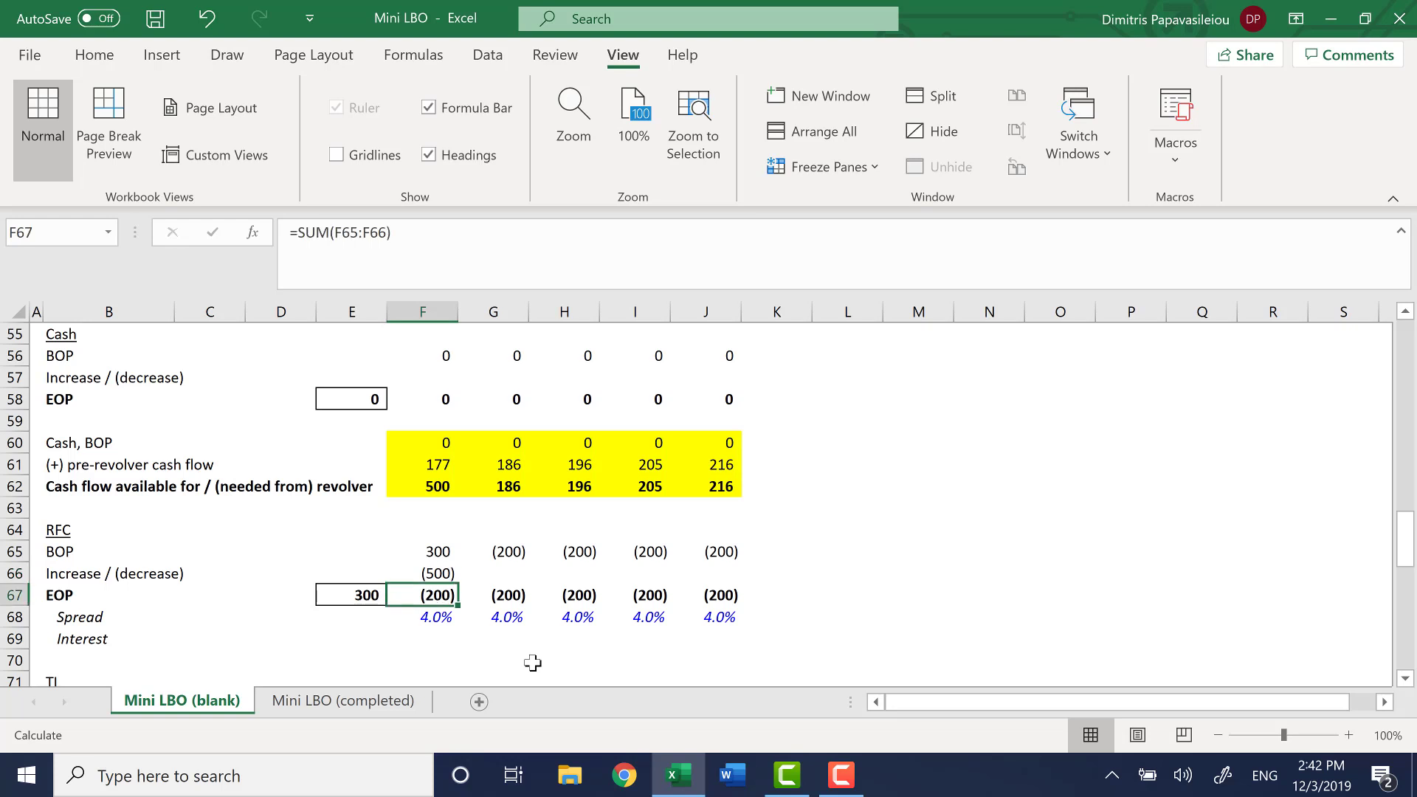
key("ctrl+z")
Limit the 2020 RFC repayment to the opening balance by changing F66 to =-MIN(F62,F65)
key("Down")
key("Down")
key("Down")
key("Down")
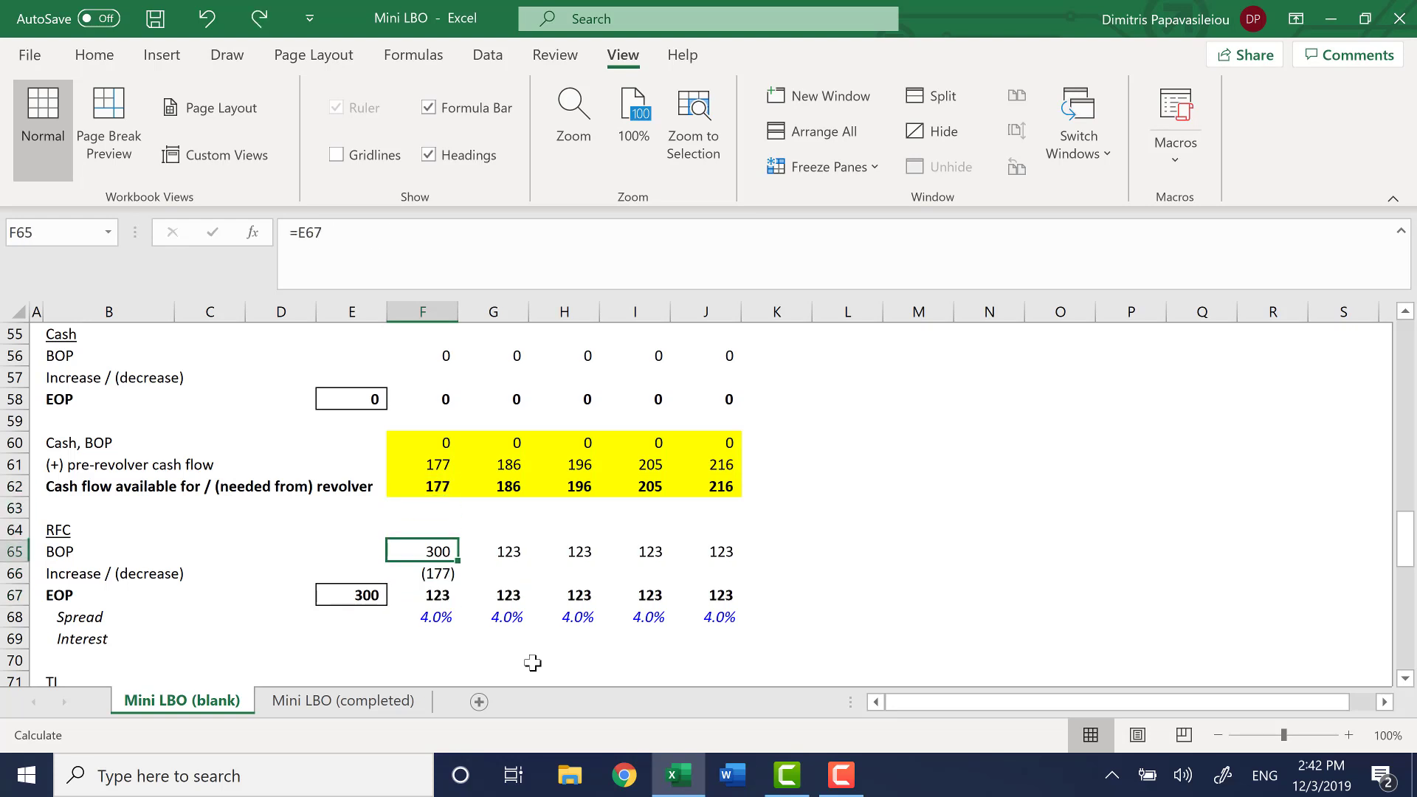
key("F2")
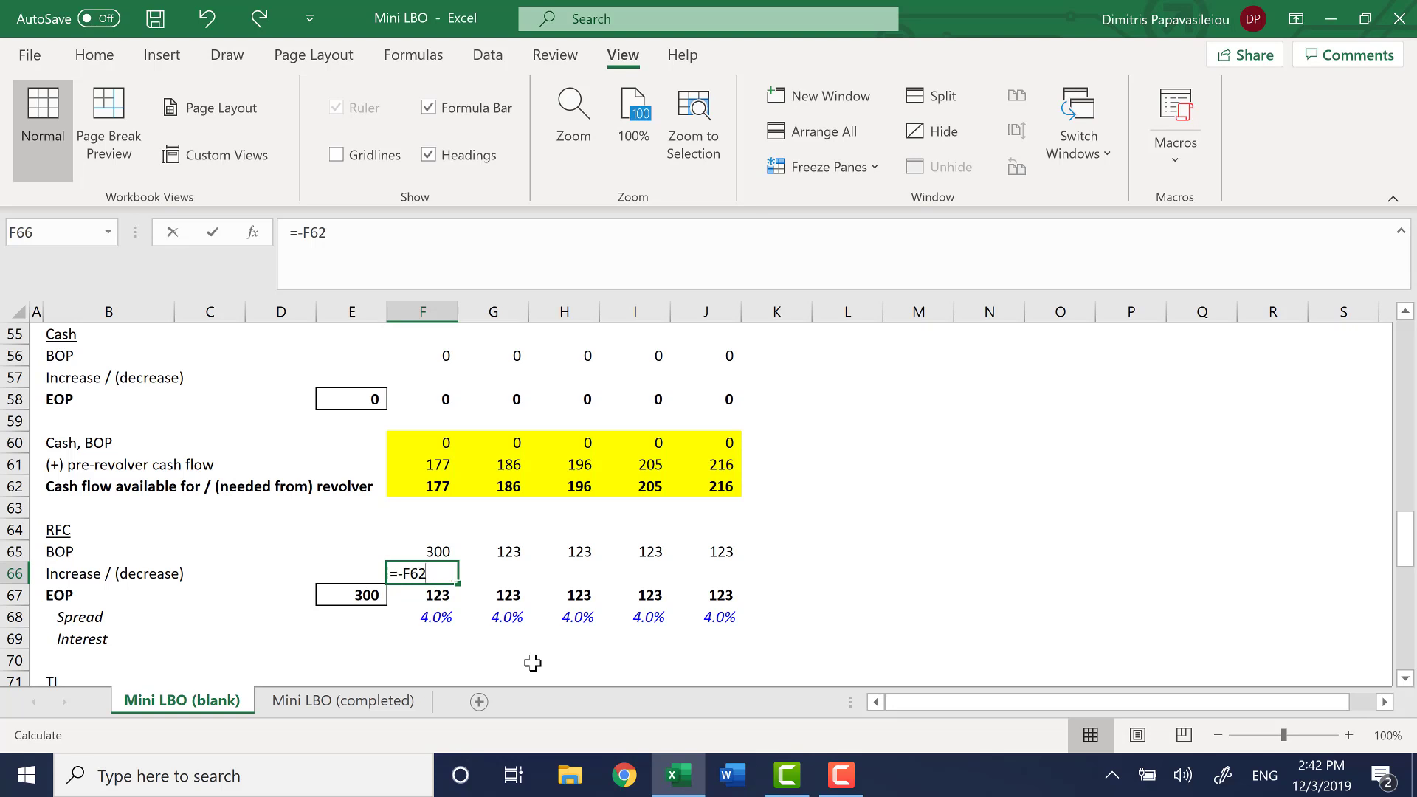
key("BackSpace")
key("BackSpace")
key("BackSpace")
type("min")
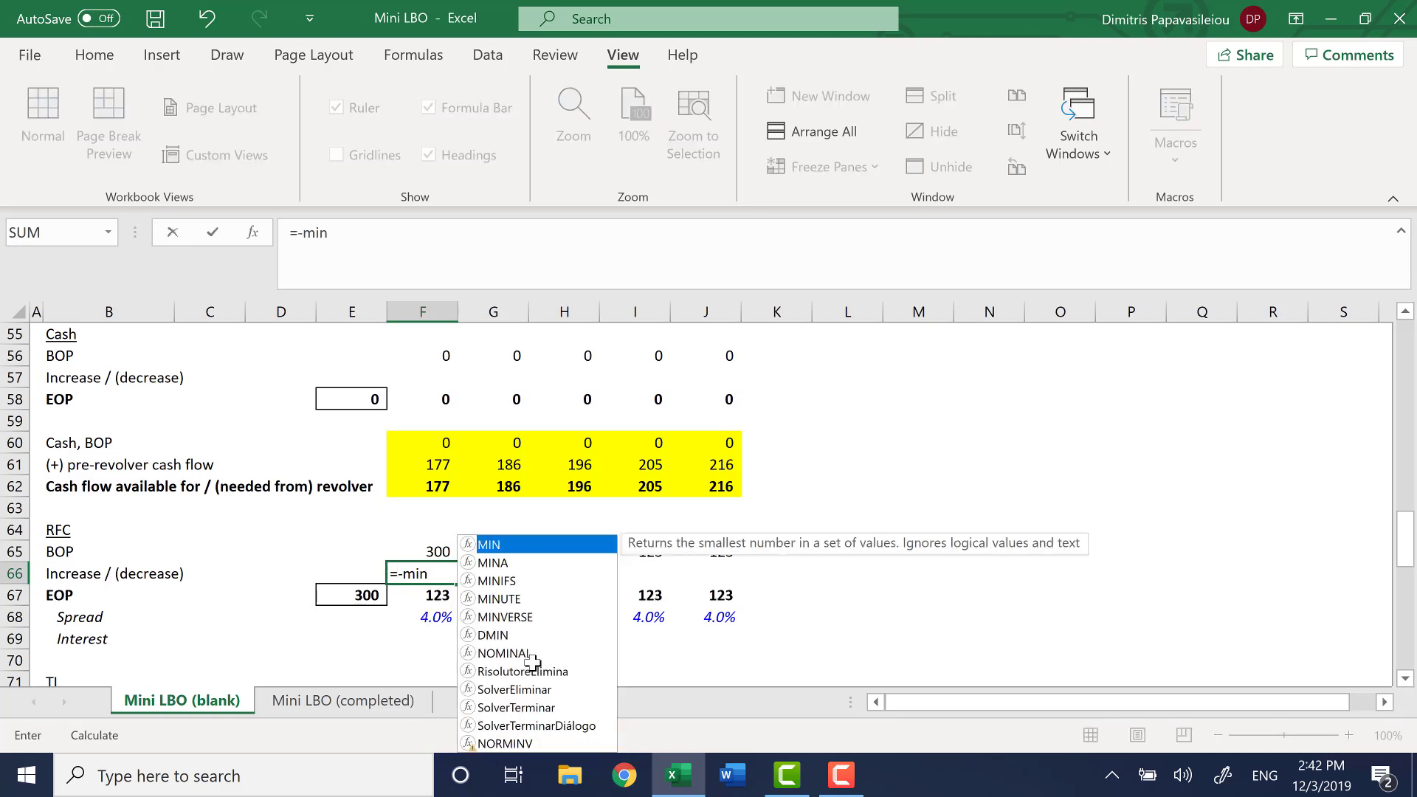
key("Tab")
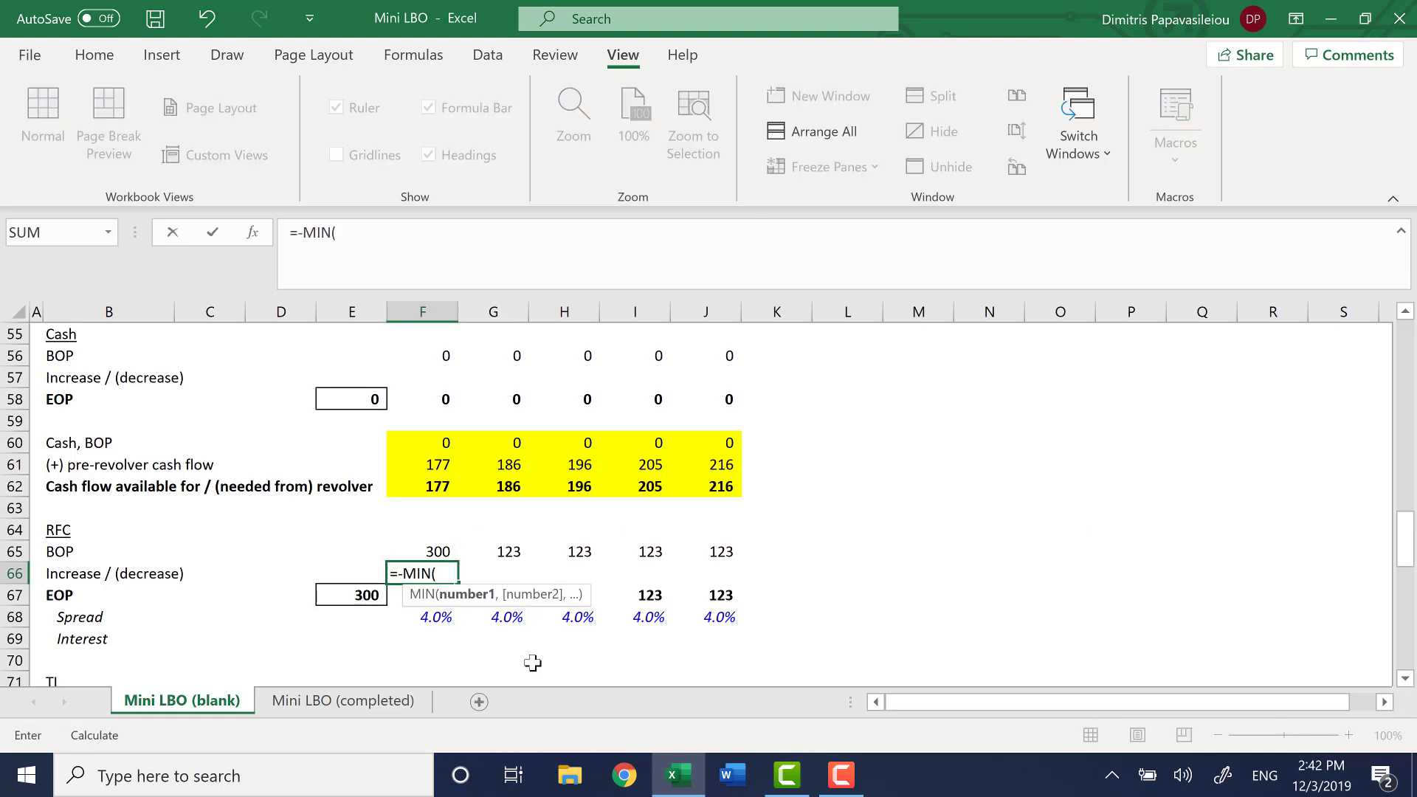
key("Up")
key("Up")
key("Up")
key("Up")
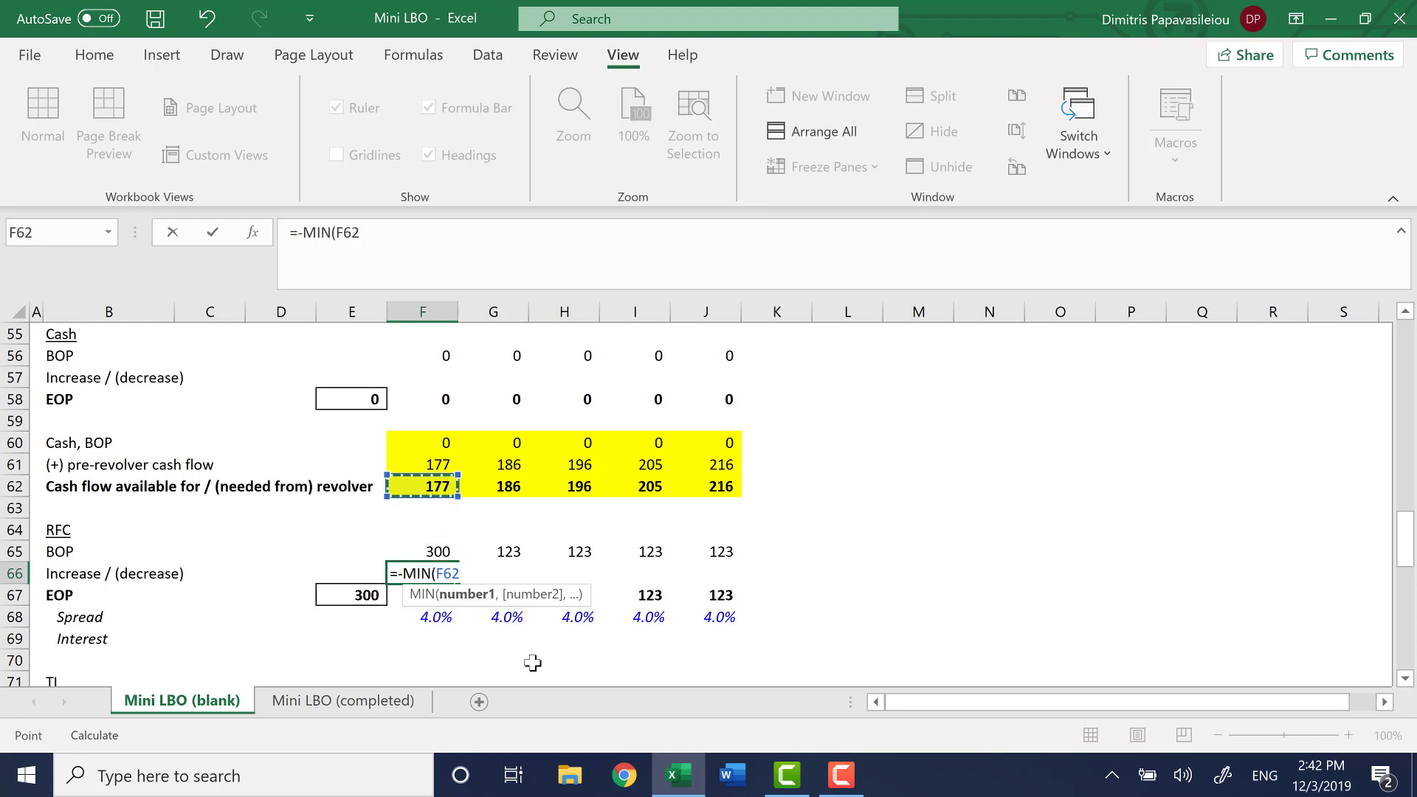
type(",")
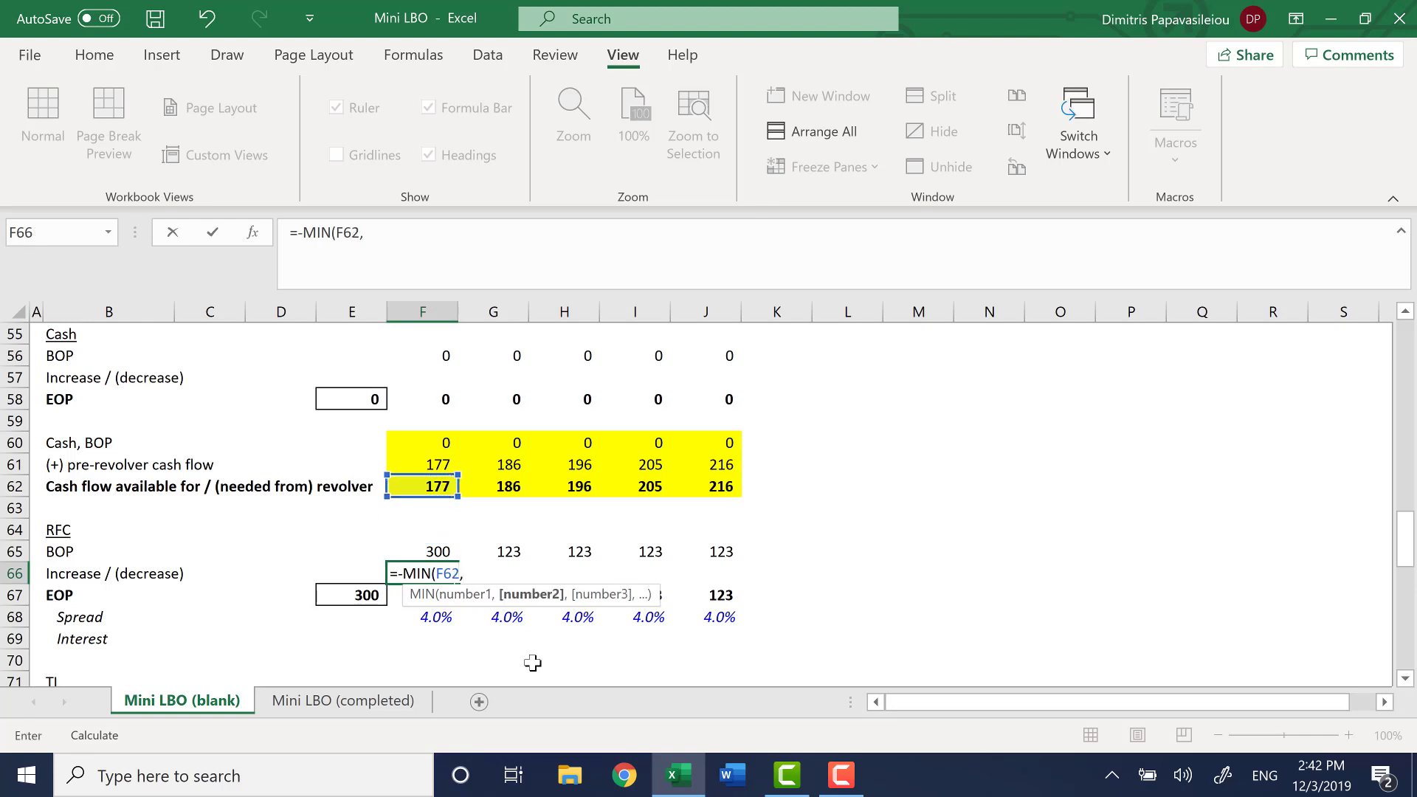
key("Up")
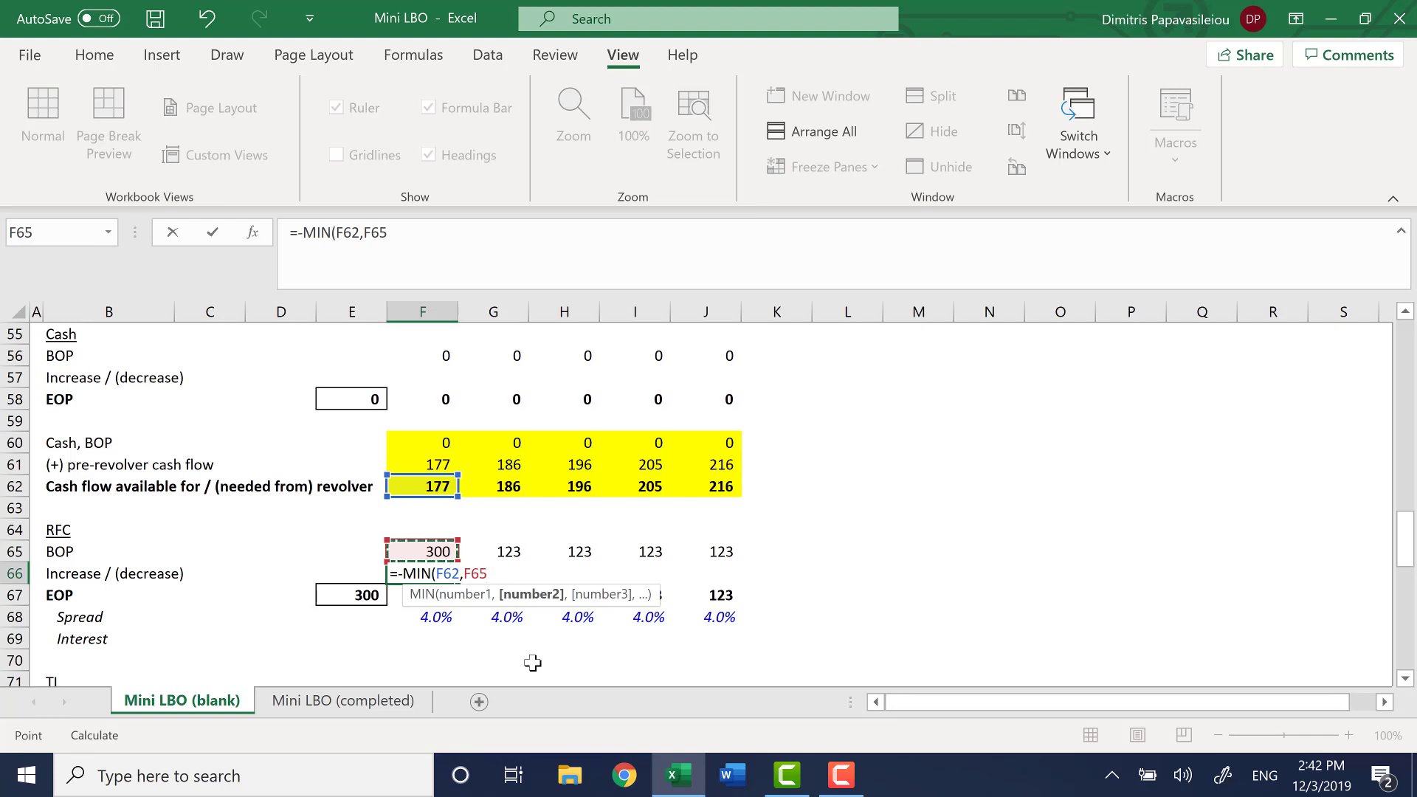
type(")")
key("Return")
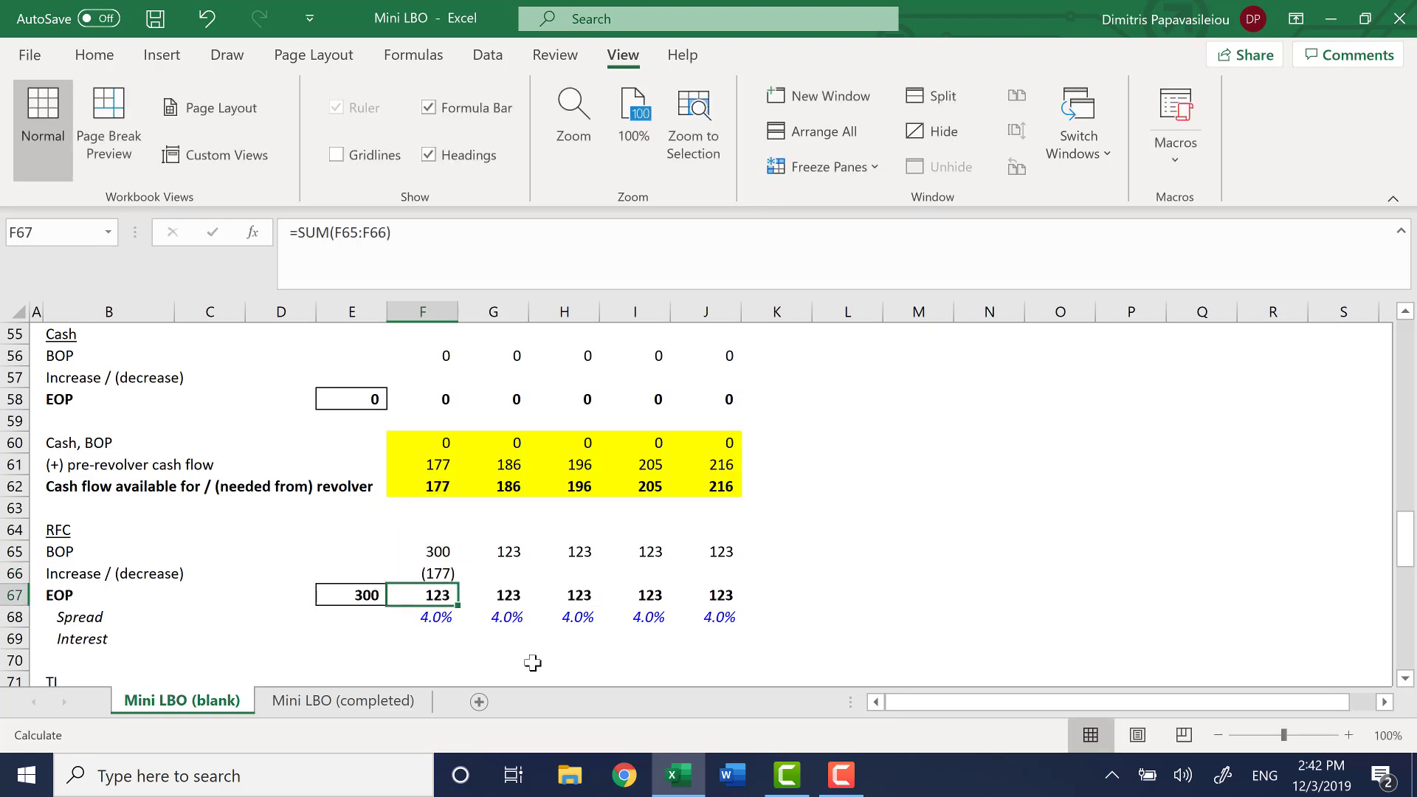
Copy the RFC Increase / (decrease) formula from F66 across to J66 for the remaining projection years
key("Up")
key("shift+Right")
key("shift+Right")
key("shift+Right")
key("shift+Right")
key("ctrl+r")
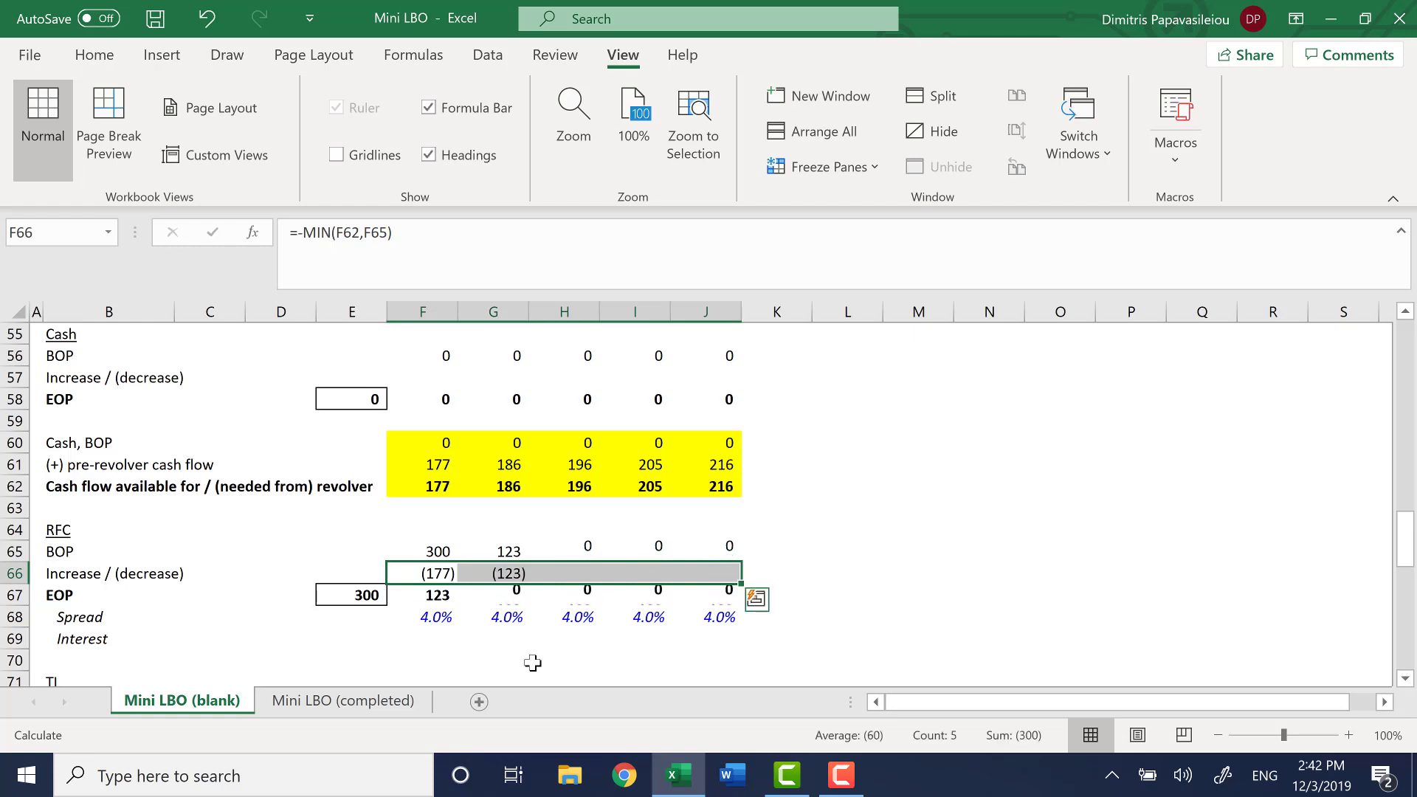
Examine how the 2020 revolver cash flow in F62 drives the RFC roll-forward in F65 through F67
key("Left")
key("Right")
key("Up")
key("Up")
key("Up")
key("Up")
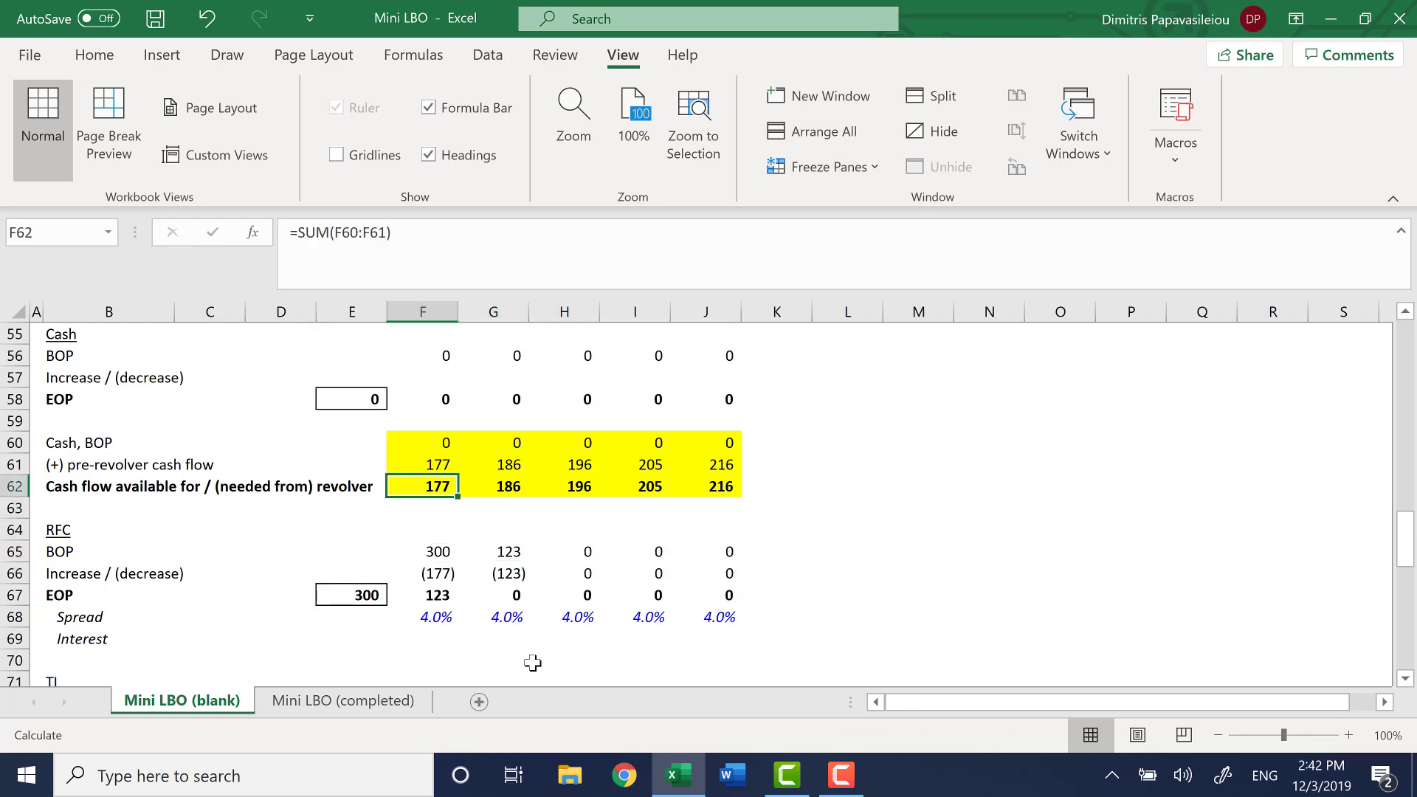
key("Down")
key("Down")
key("Down")
key("Down")
key("Down")
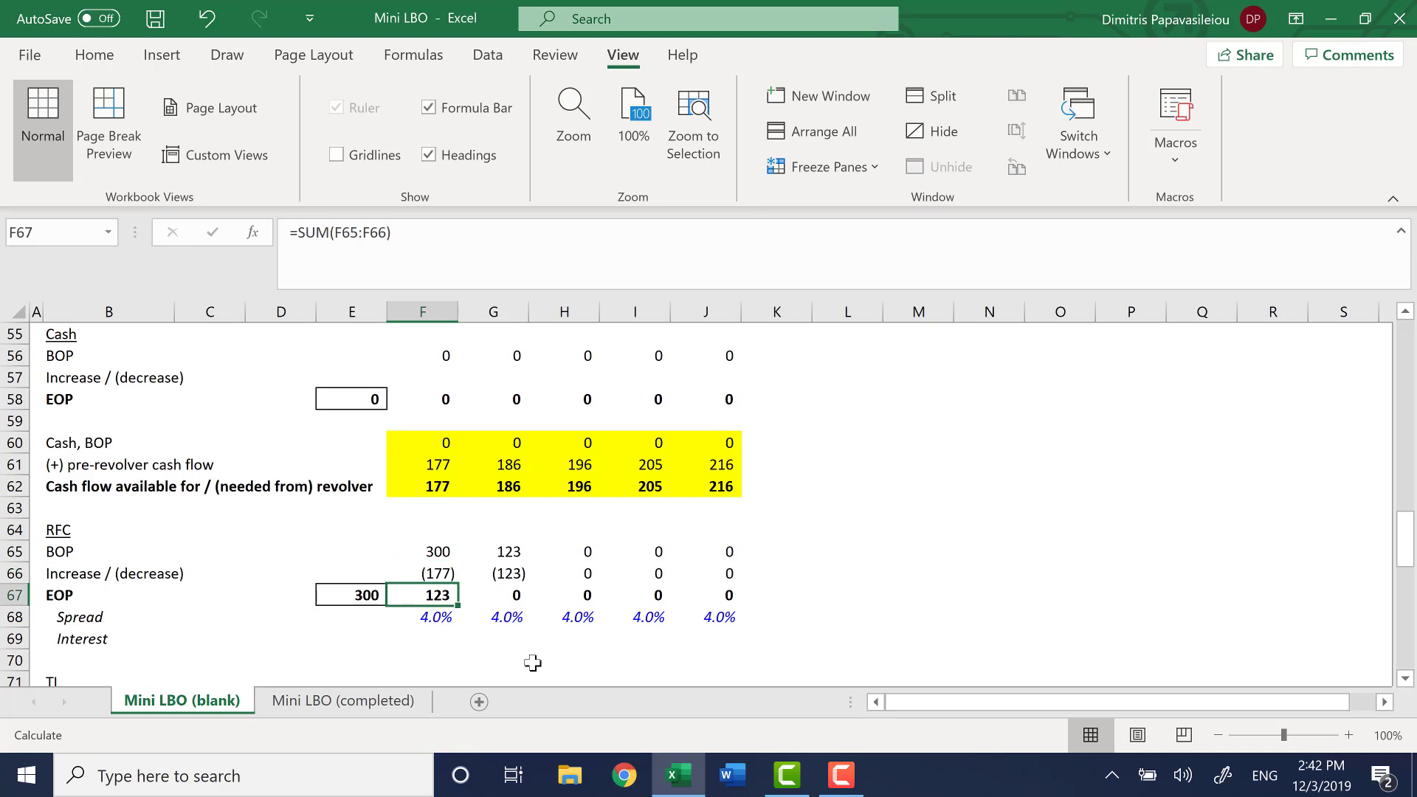
key("Up")
key("Up")
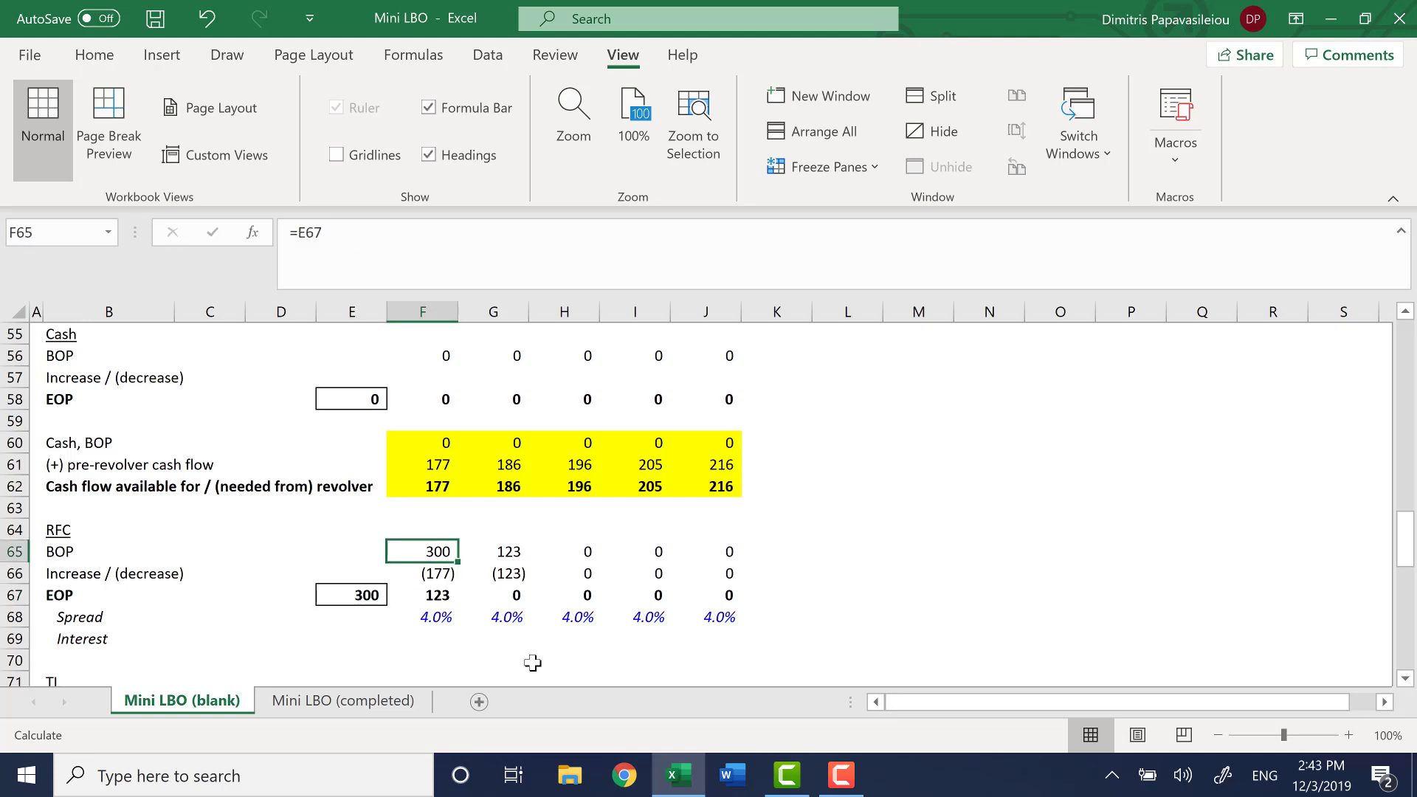
key("Down")
key("Down")
Compare the 2021 RFC BOP in G65 with the available cash flow in G62 and the repayment in G66
key("Right")
key("Up")
key("Up")
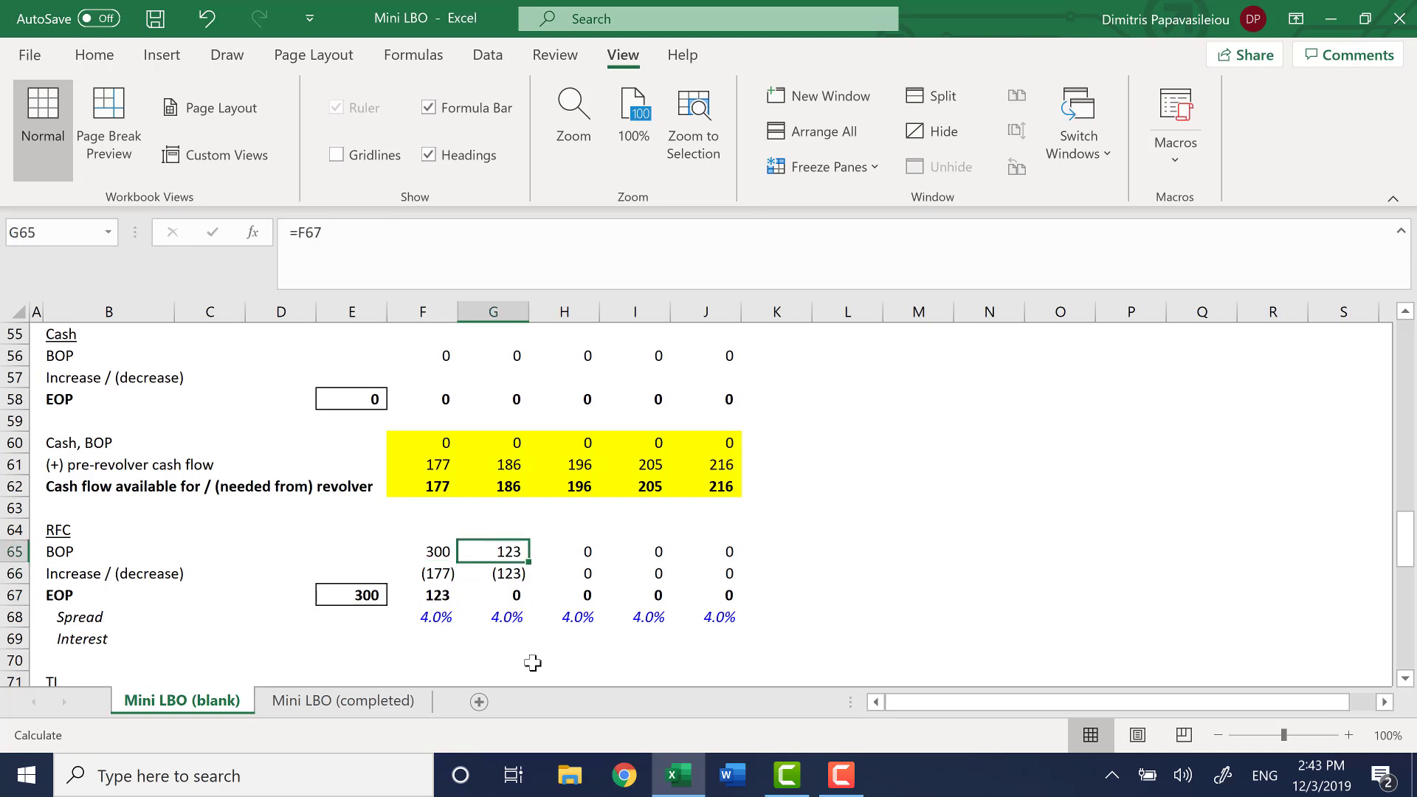
key("Up")
key("Up")
key("Up")
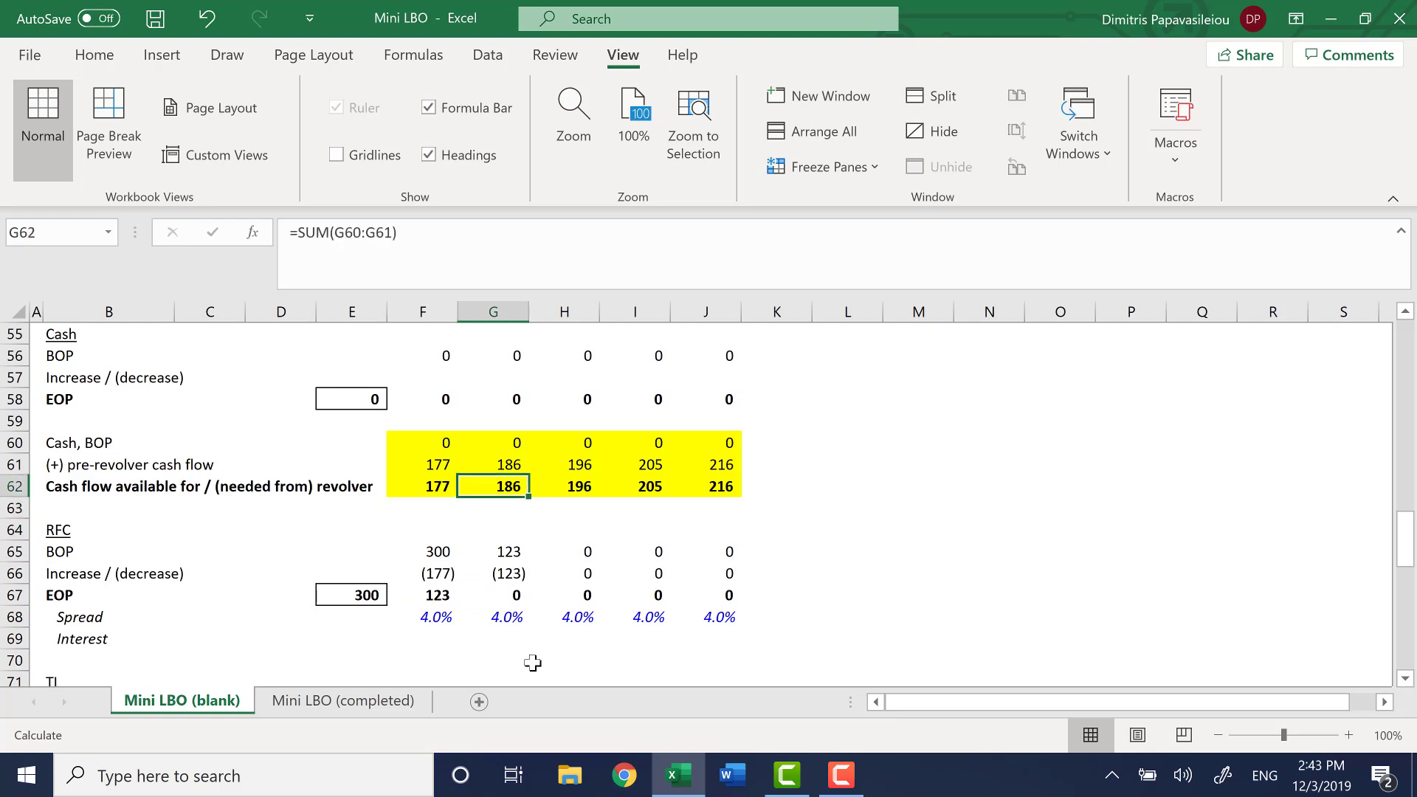
key("Down")
key("Down")
key("Down")
key("Down")
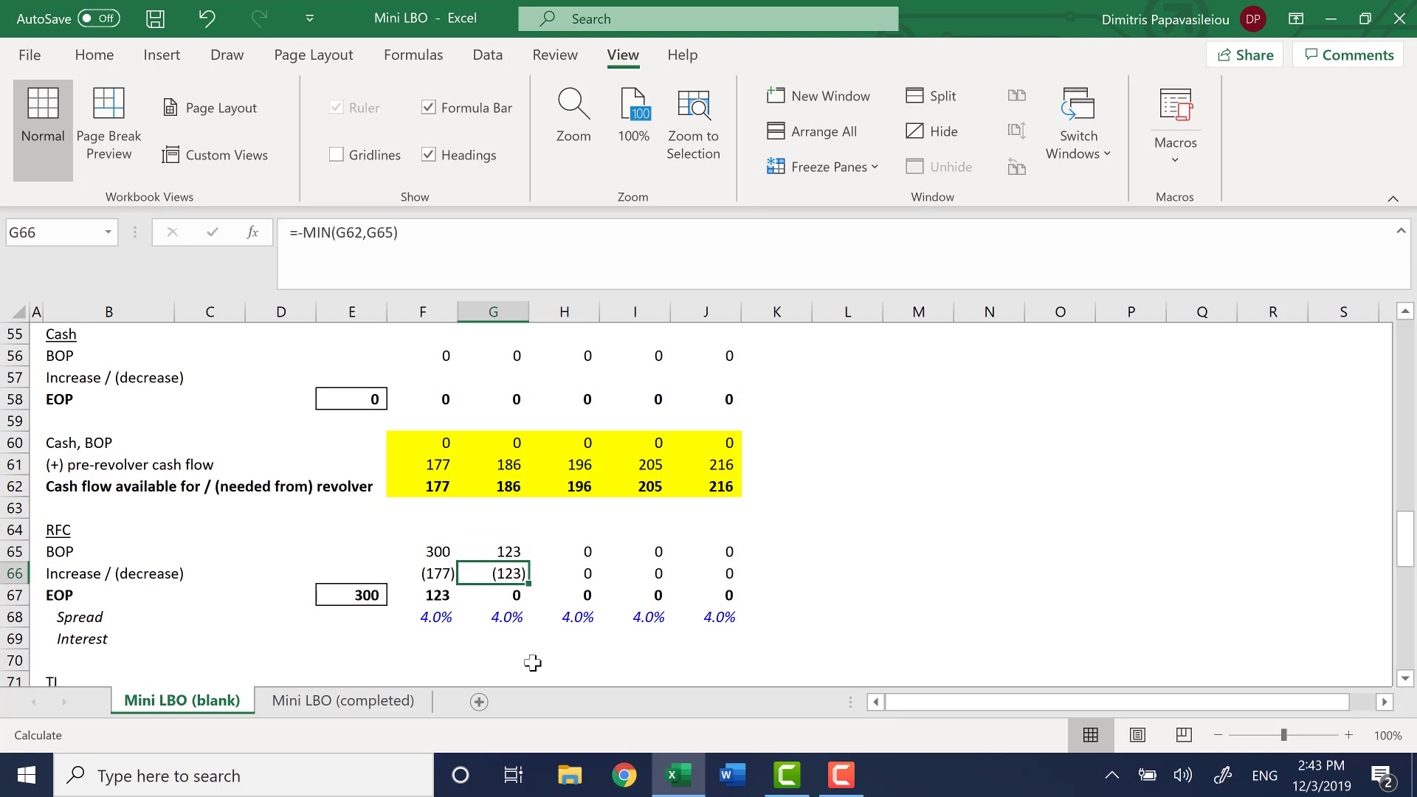
Trace the 2021 MIN logic again from G62 and G65 through G66 to the EOP balance in G67
key("Up")
key("Up")
key("Up")
key("Up")
key("Down")
key("Down")
key("Down")
key("Down")
key("Up")
key("Up")
key("Down")
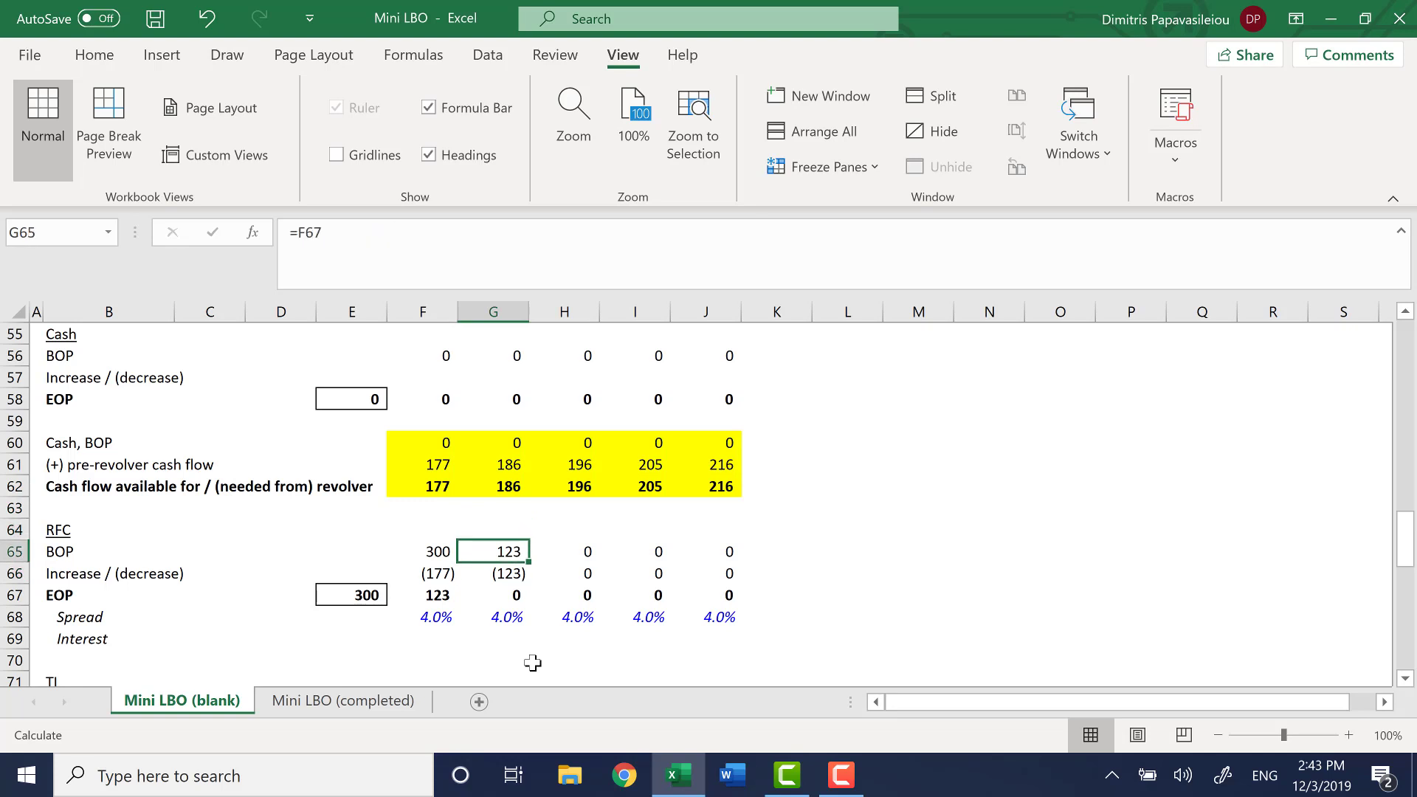
left_click(510, 490)
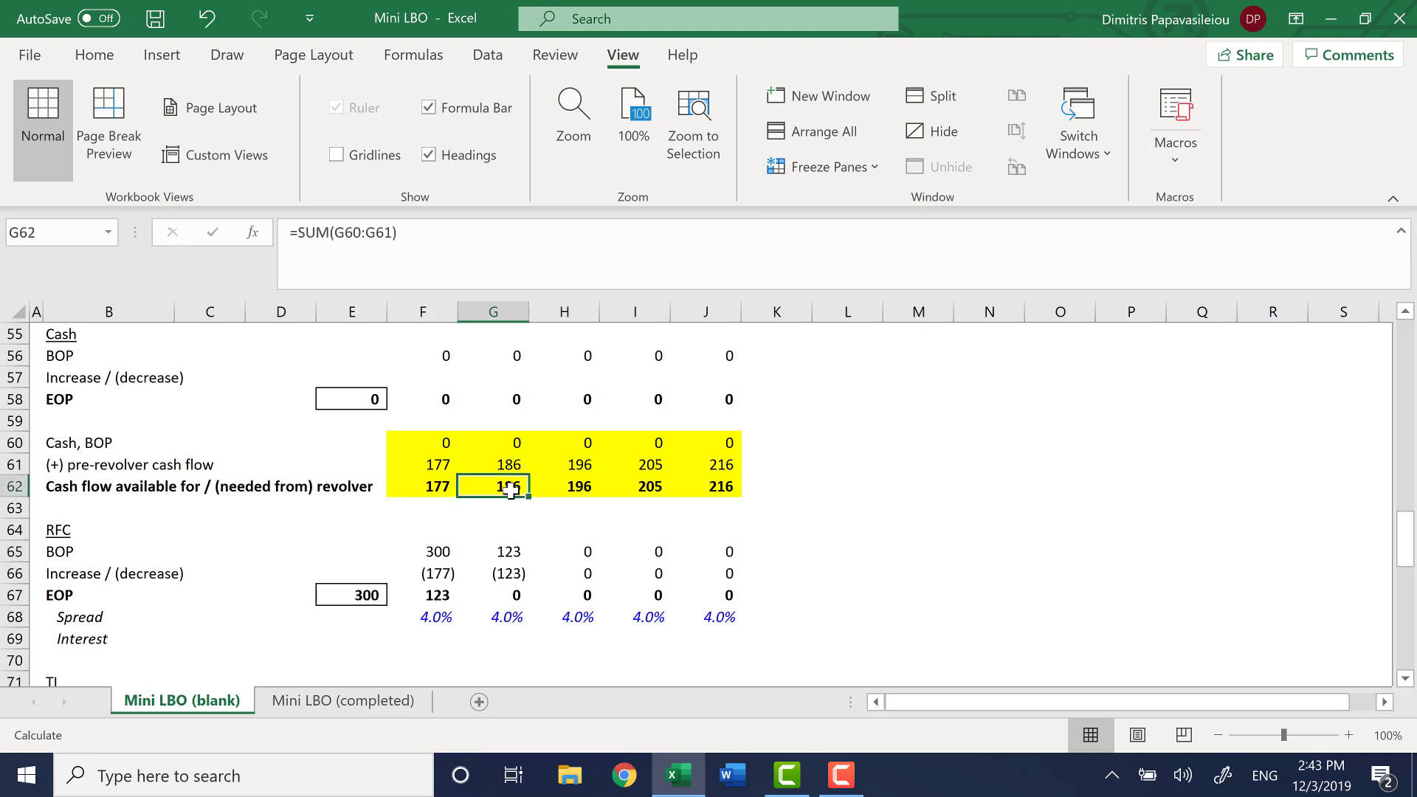
left_click(501, 574)
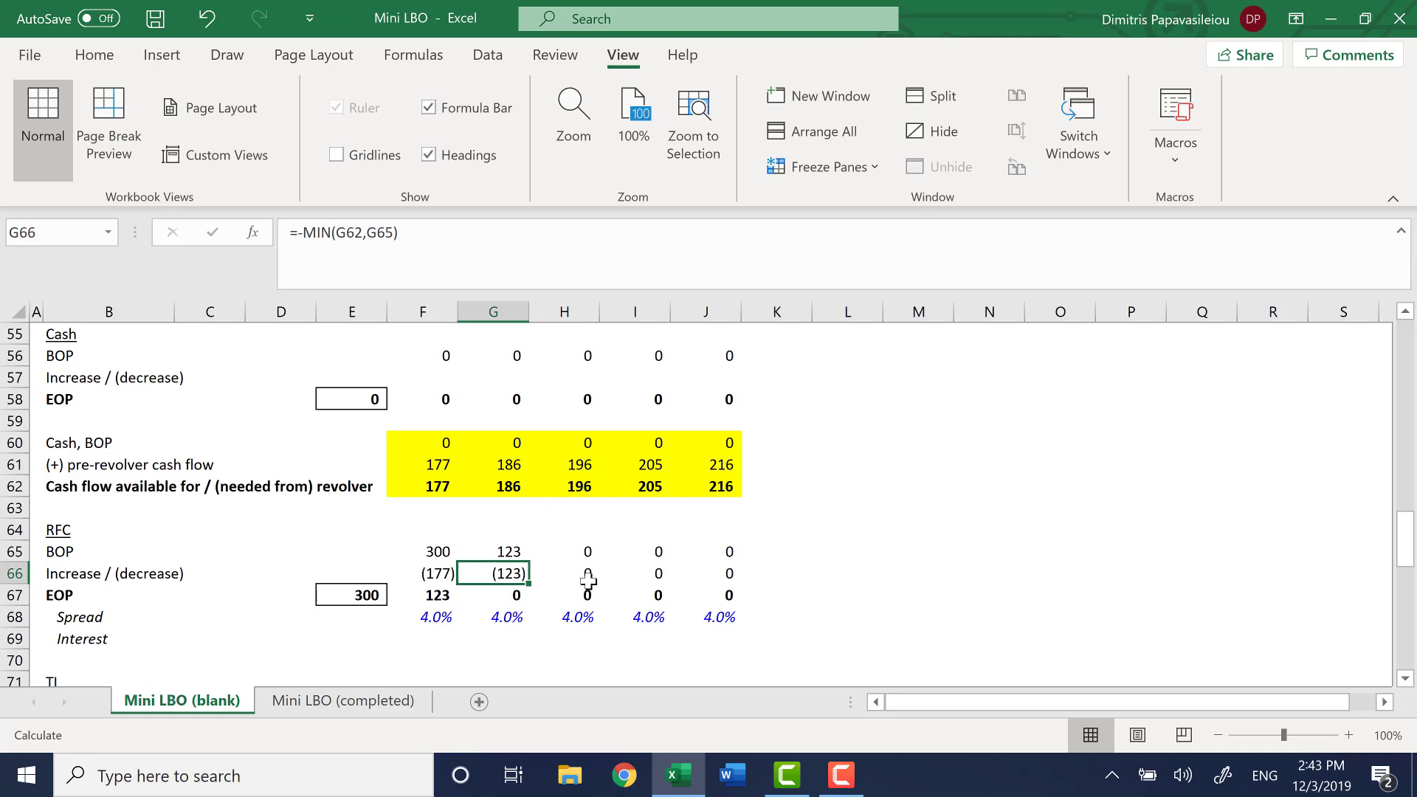
key("Down")
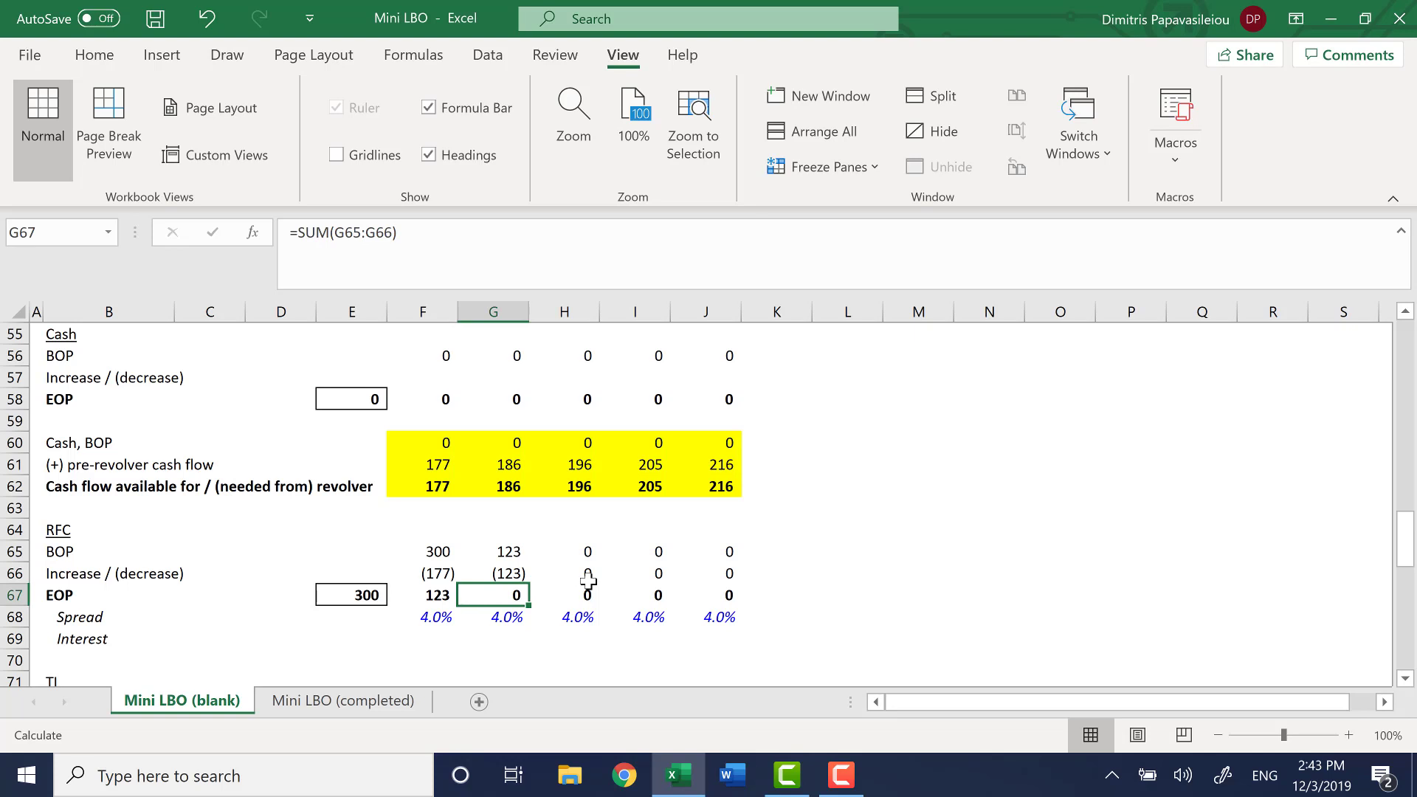
Inspect the copied RFC Increase / (decrease) formulas in row 66 and the EOP sum formulas in row 67
key("Up")
key("Left")
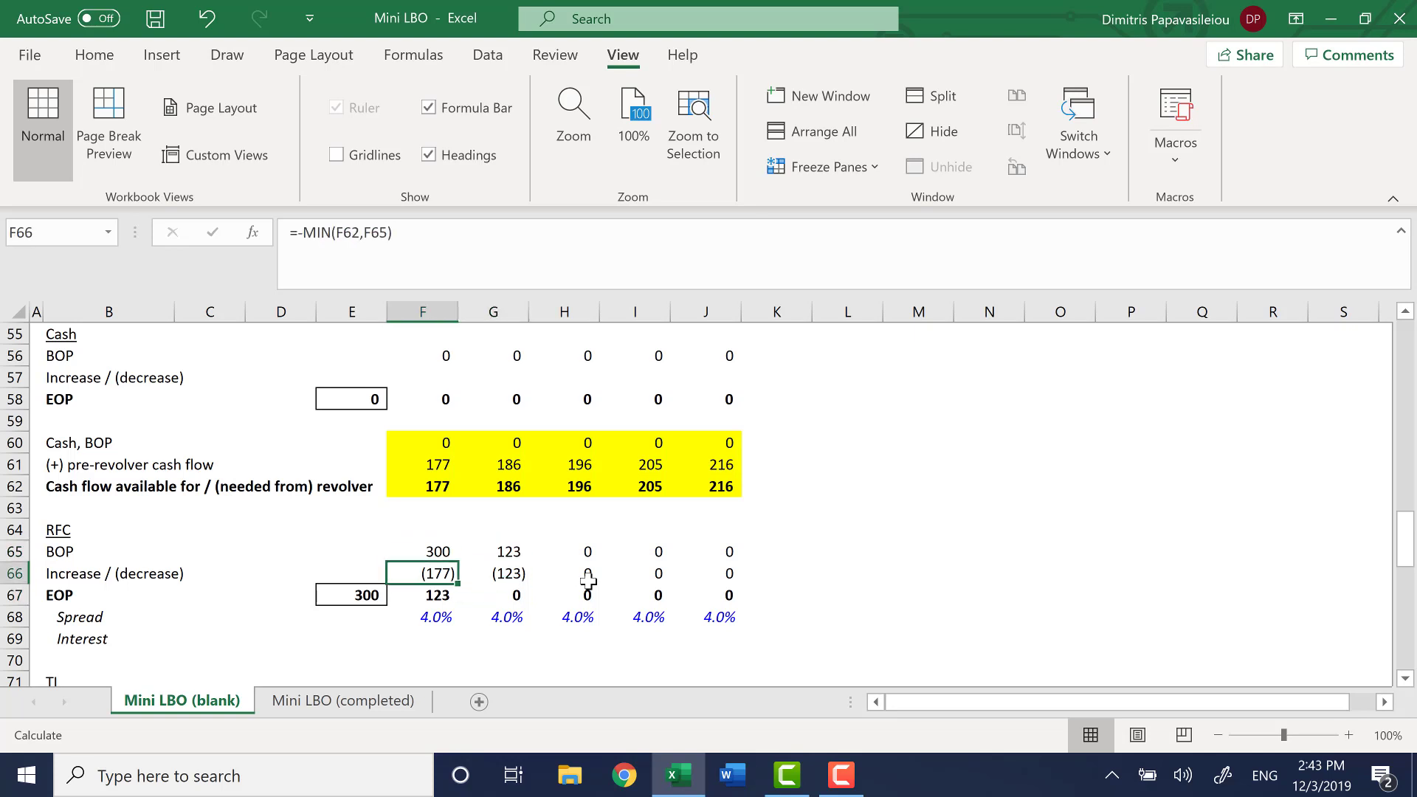
key("ctrl+shift+Right")
key("Right")
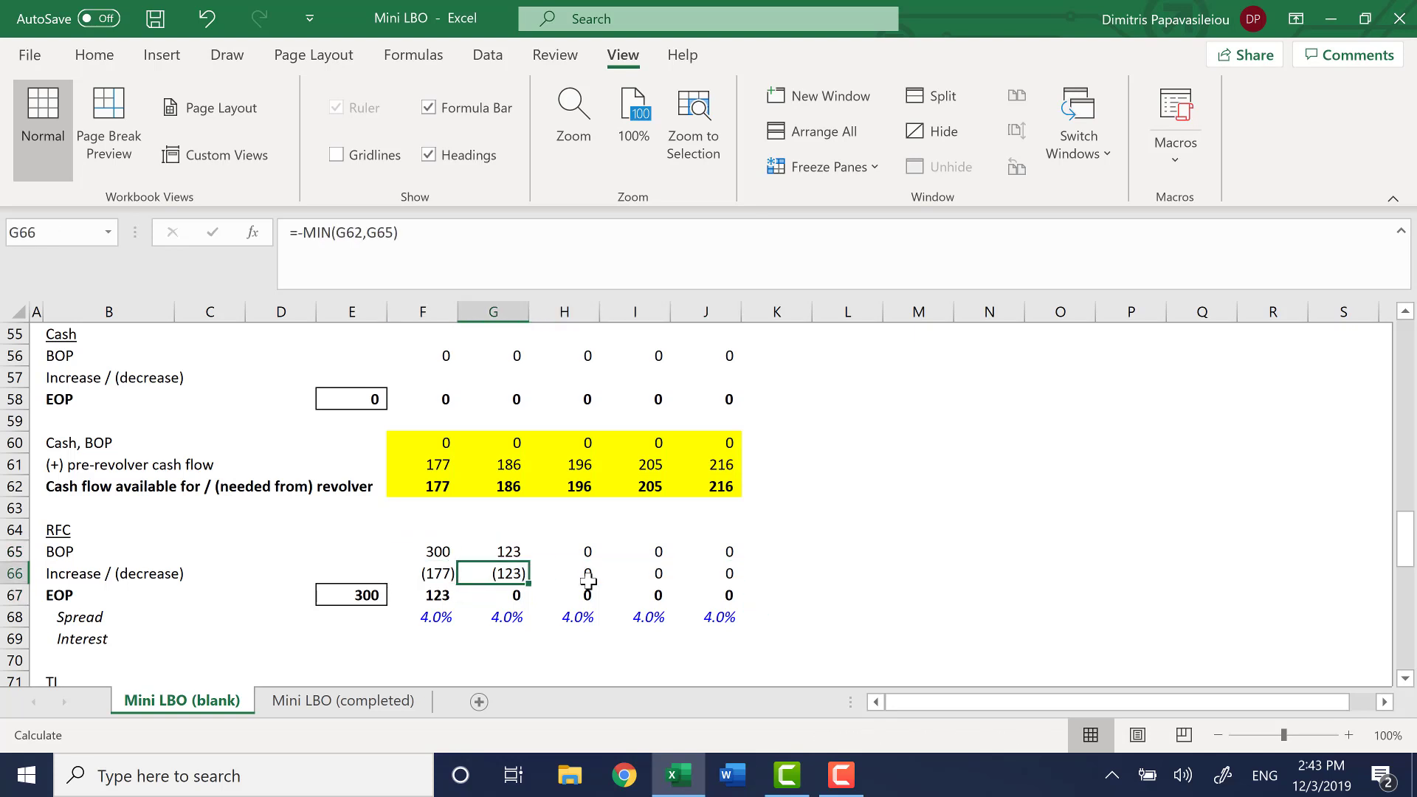
key("Down")
key("F2")
key("Escape")
key("Right")
key("F2")
key("Escape")
key("Right")
key("F2")
key("Escape")
key("Right")
key("F2")
key("Escape")
key("Left")
key("Left")
key("Left")
key("F2")
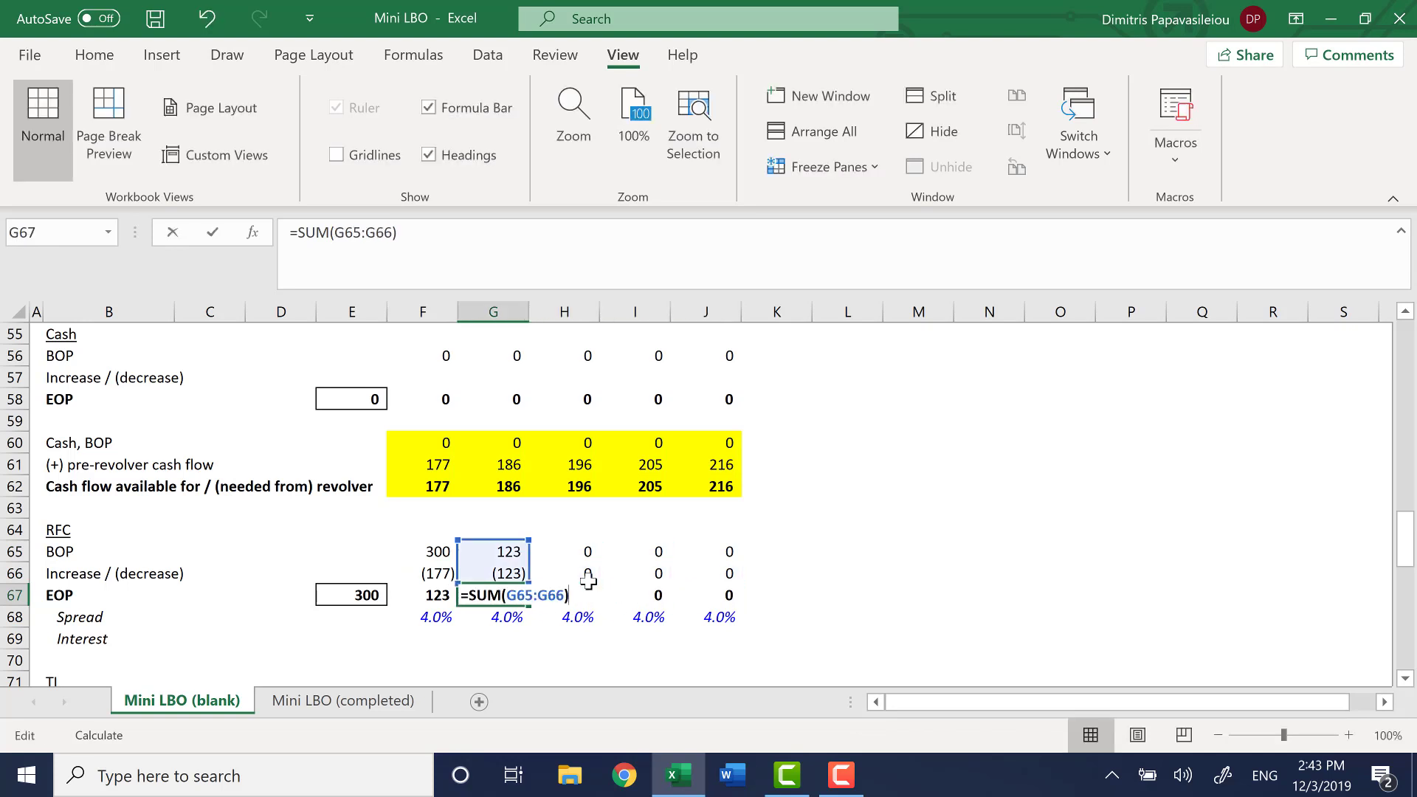
key("Escape")
key("Left")
key("Right")
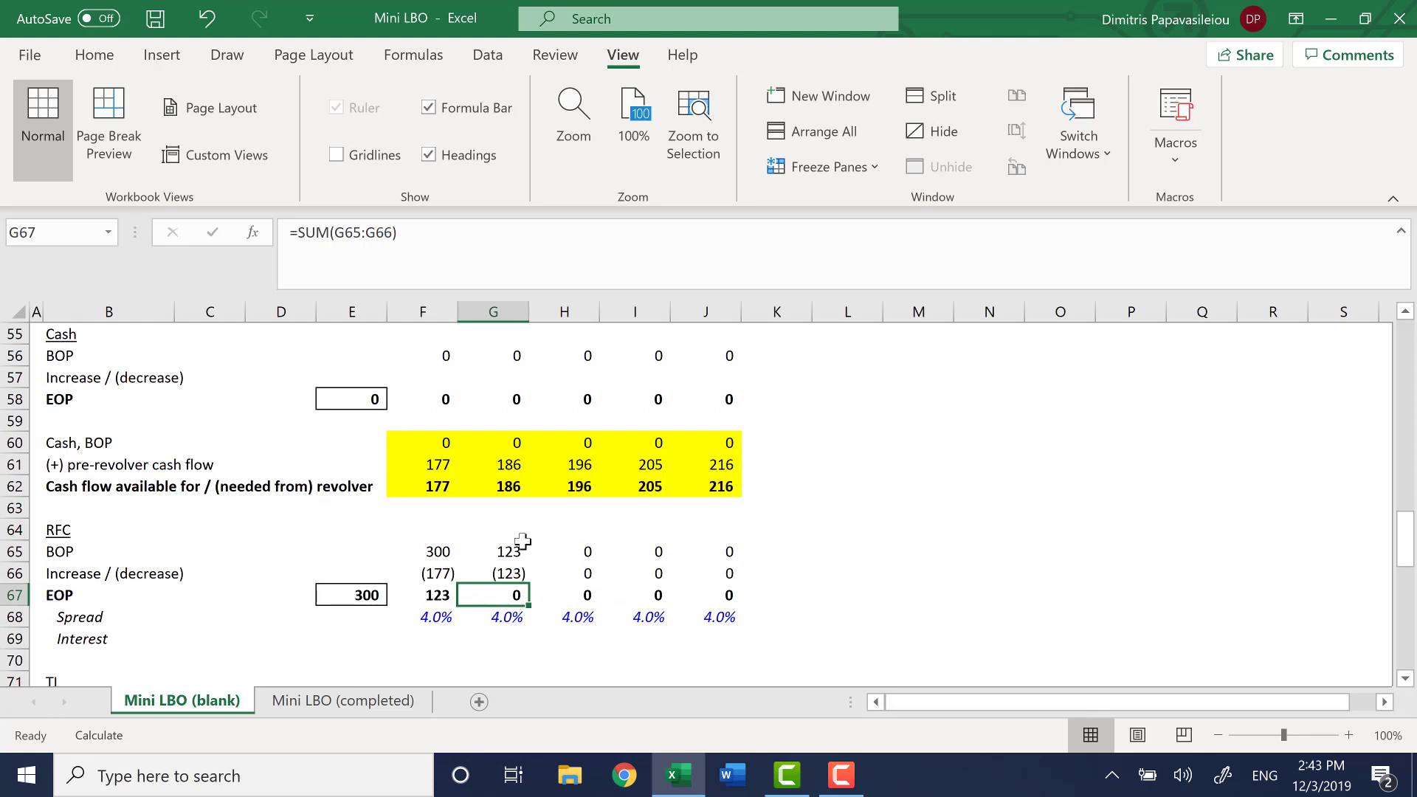
Link the 2020 Revolver line of the cash flow statement in F46 to the RFC Increase / (decrease) with =F66
key("Up")
key("Up")
key("Up")
key("Up")
key("Up")
key("Up")
key("Up")
key("Up")
key("Up")
key("Up")
key("Up")
key("Up")
key("Up")
key("Up")
key("Up")
key("Up")
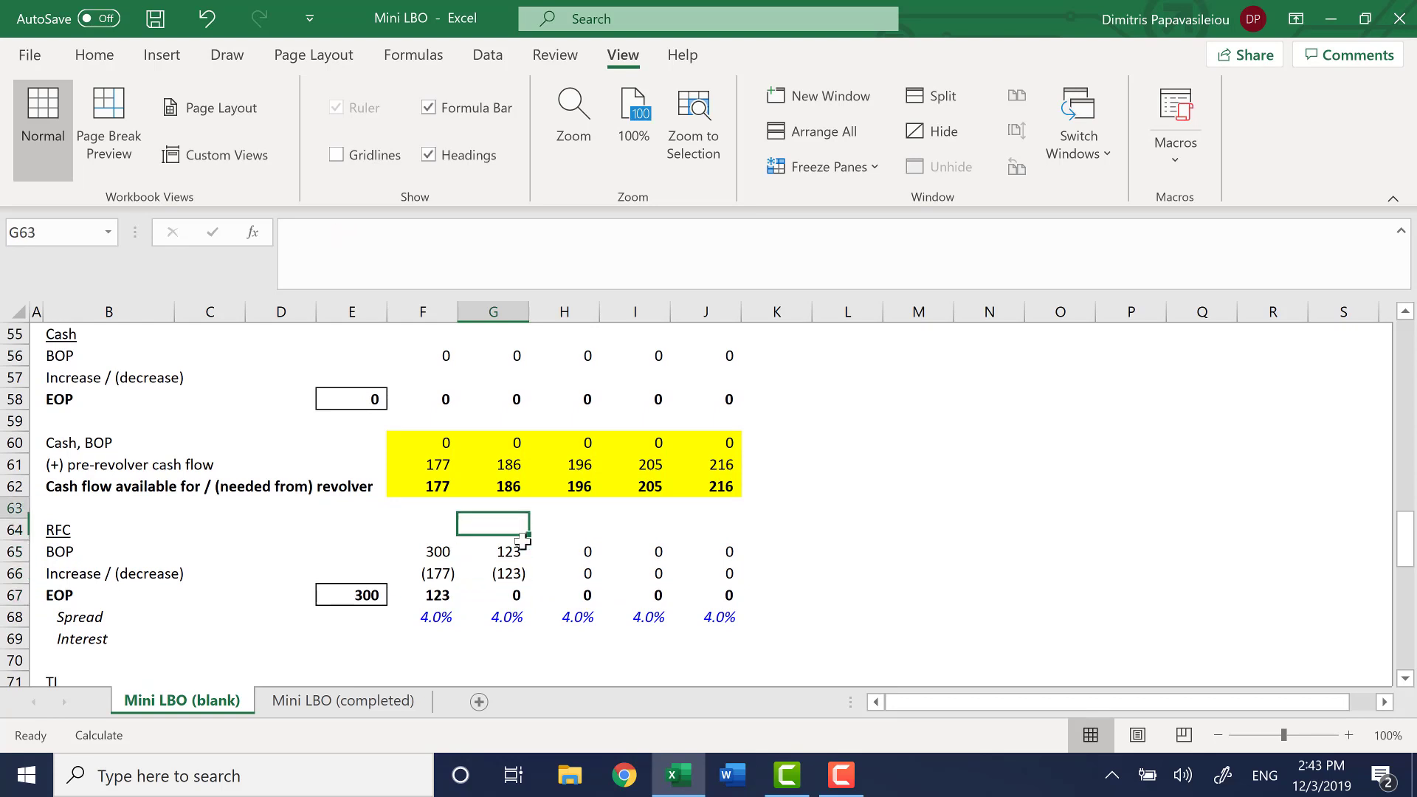
key("Up")
key("Up")
key("Up")
key("Up")
key("Up")
key("Up")
key("Up")
key("Up")
key("Up")
key("Up")
key("Up")
key("Up")
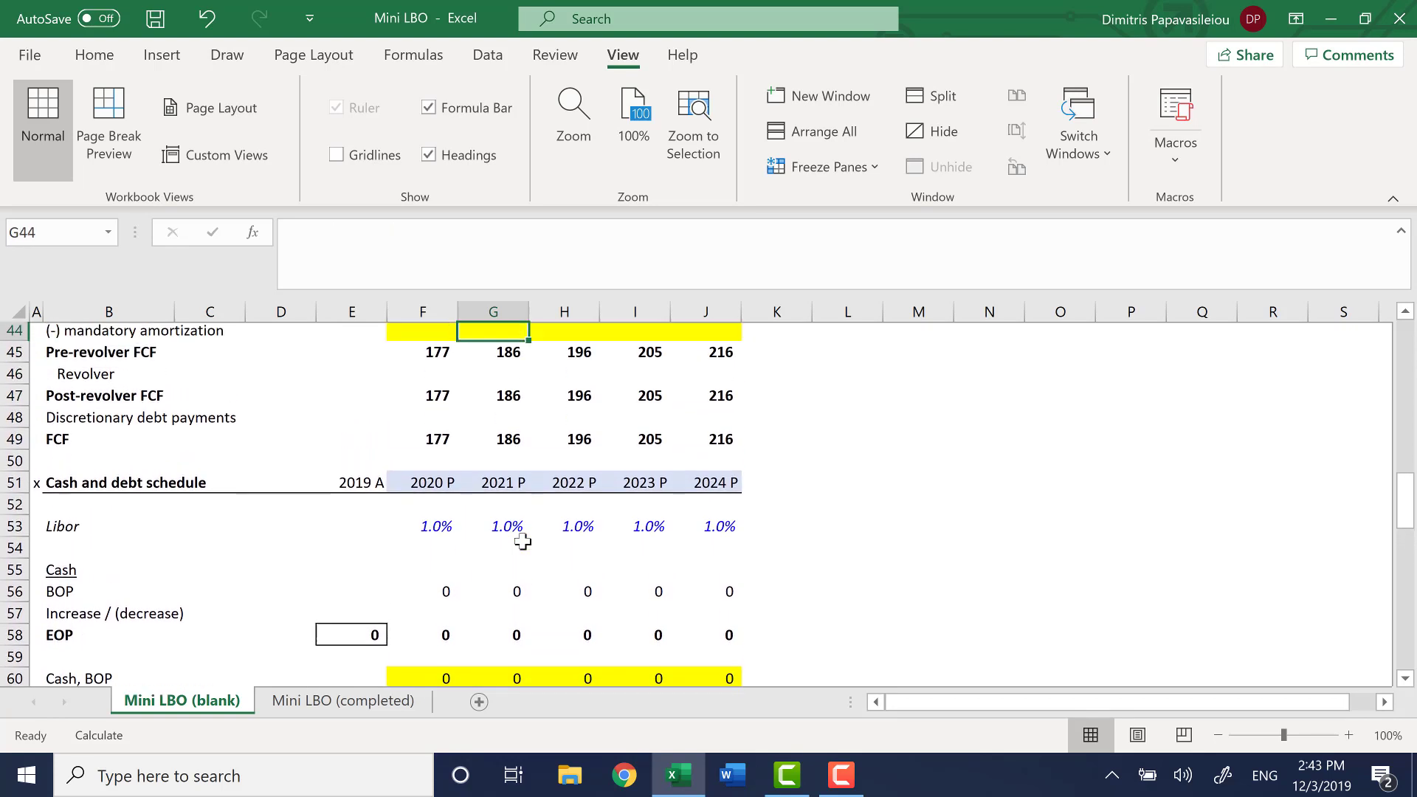
key("Left")
key("Up")
key("Up")
key("Down")
key("Down")
key("Down")
key("Down")
key("Down")
key("Down")
key("Down")
key("Down")
key("Down")
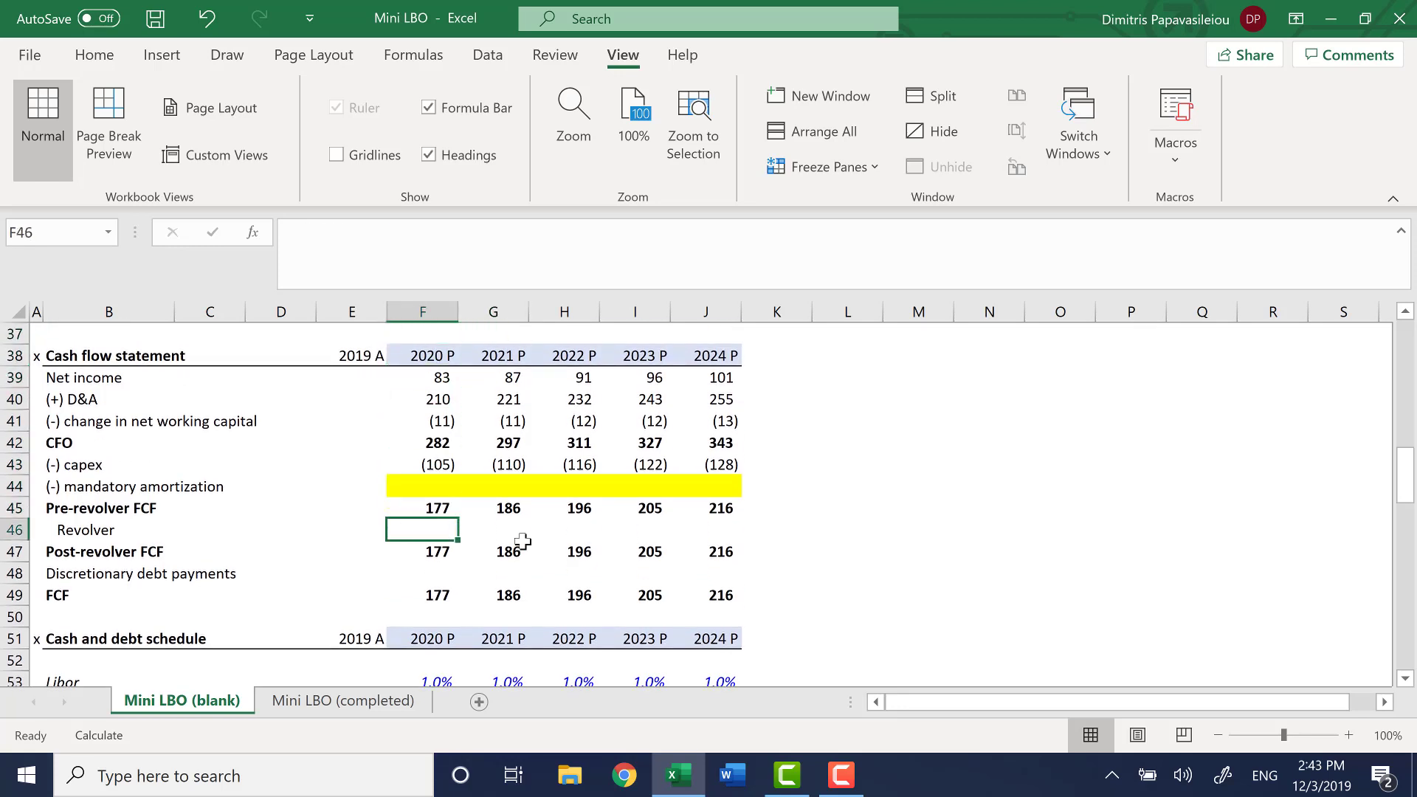
type("=")
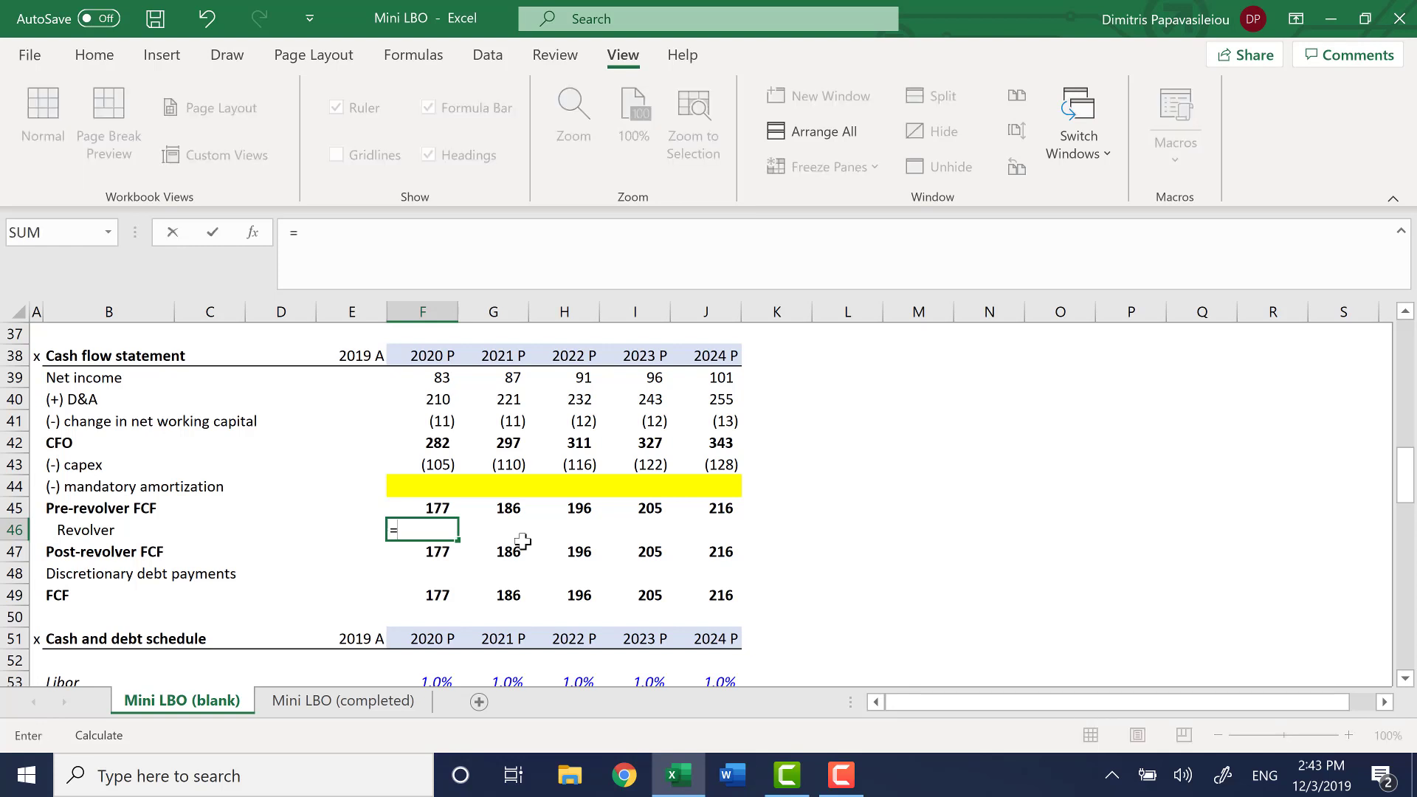
key("Down")
key("Down")
key("Down")
key("Down")
key("Down")
key("Down")
key("Down")
key("Down")
key("Down")
key("Down")
key("Down")
key("Down")
key("Down")
key("Down")
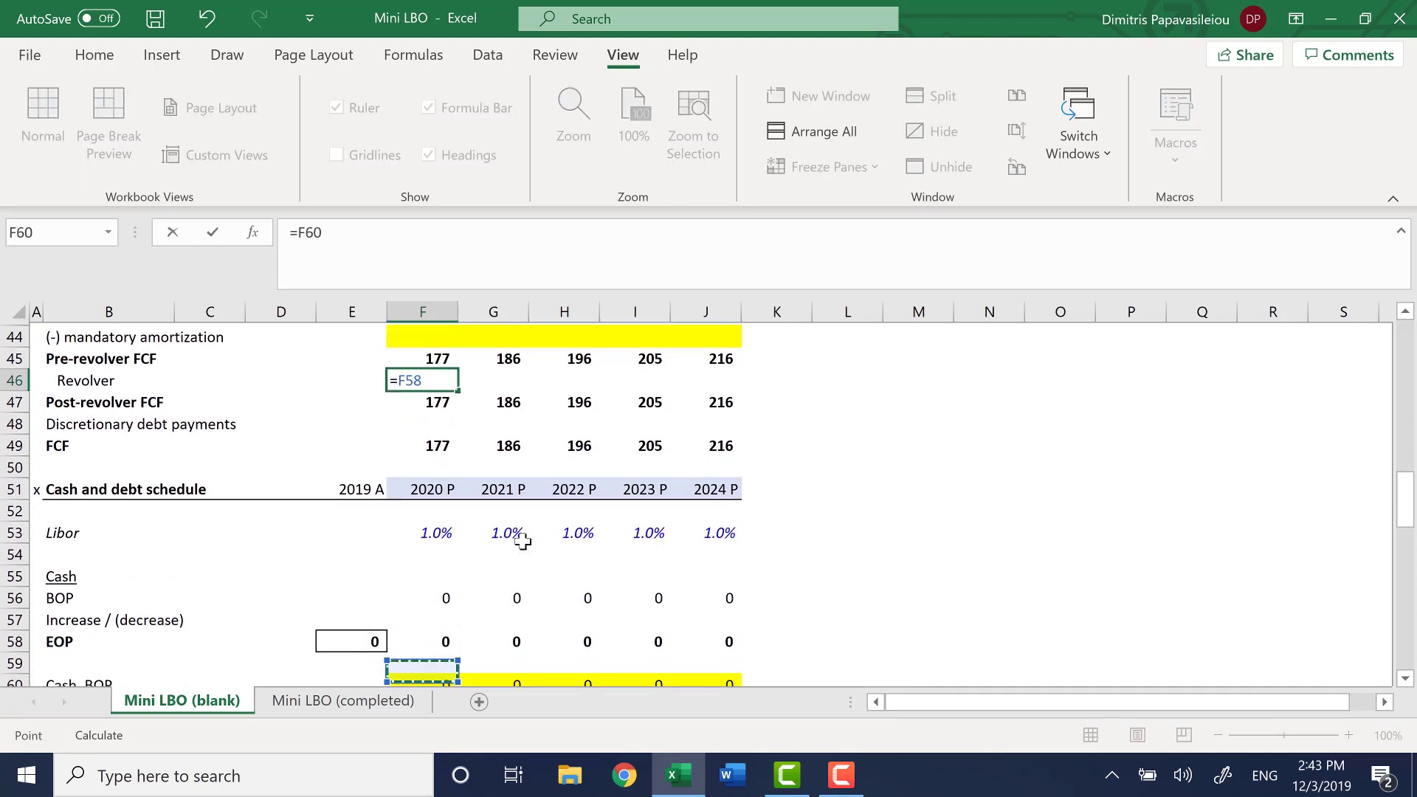
key("Down")
key("Down")
key("Down")
key("Up")
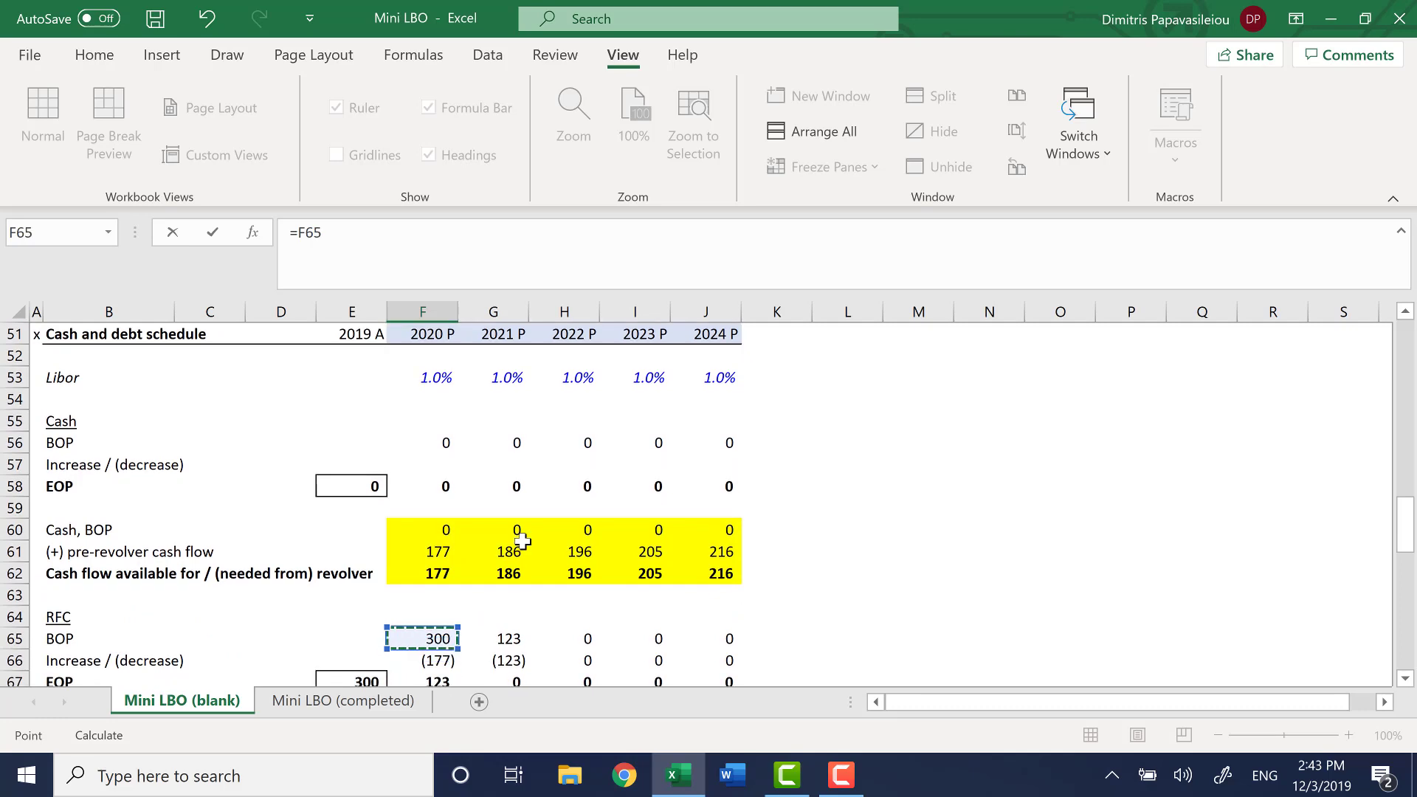
key("Down")
key("Down")
key("Down")
key("Down")
key("Up")
key("Up")
key("Up")
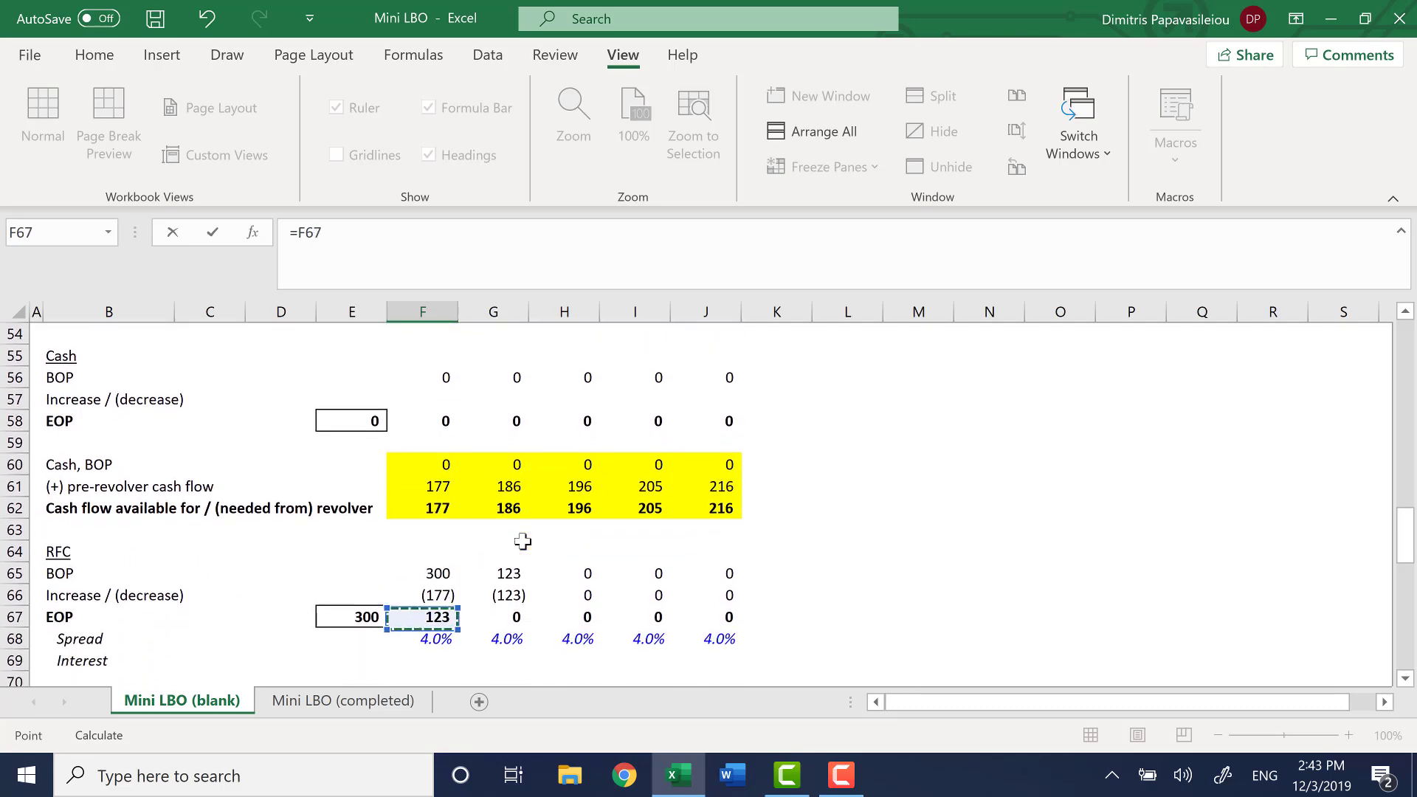
key("Return")
Examine the 2020 cash flow statement from Pre-revolver FCF in F45 through Revolver in F46 to Post-revolver FCF
key("Up")
key("Up")
key("Up")
key("Up")
key("Up")
key("Up")
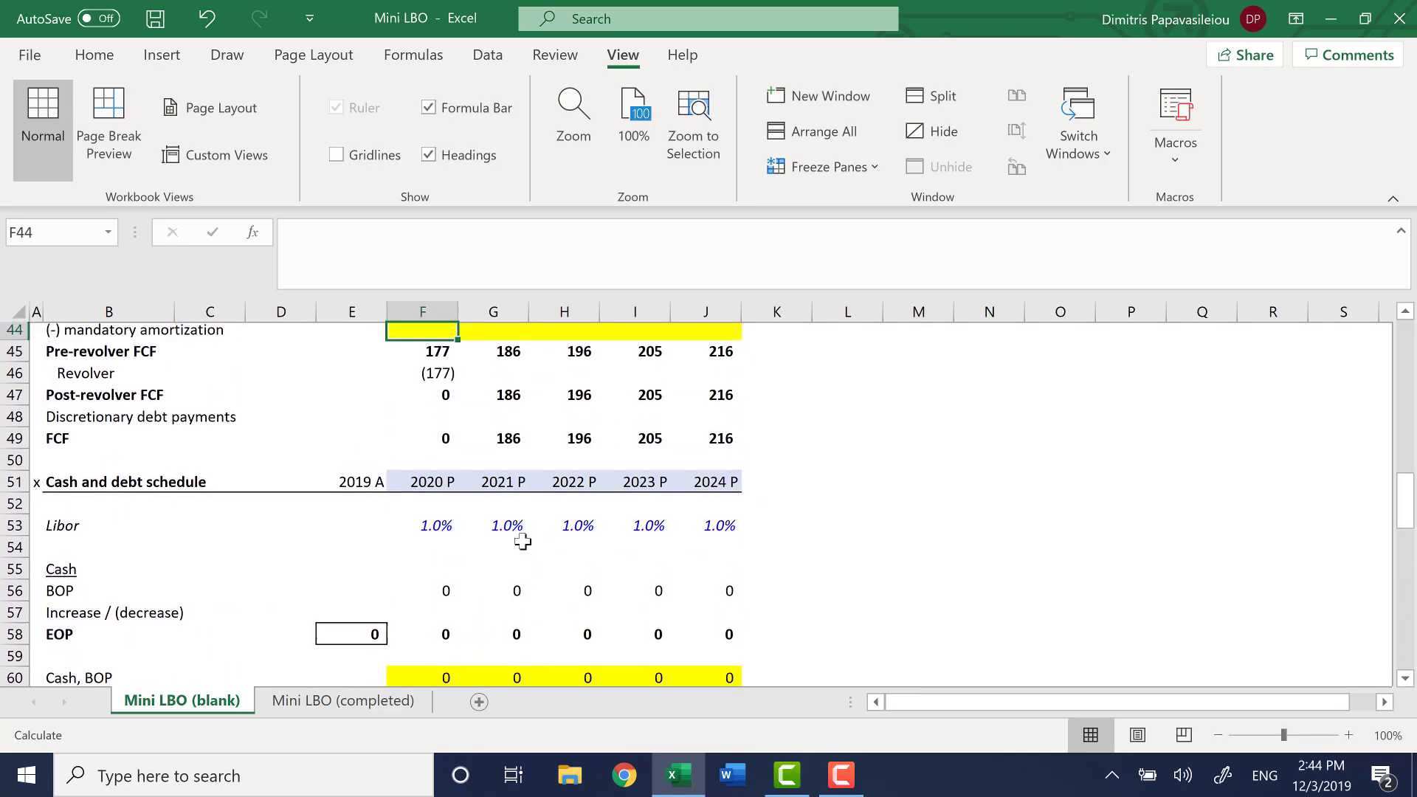
key("Down")
key("Down")
key("Down")
key("Down")
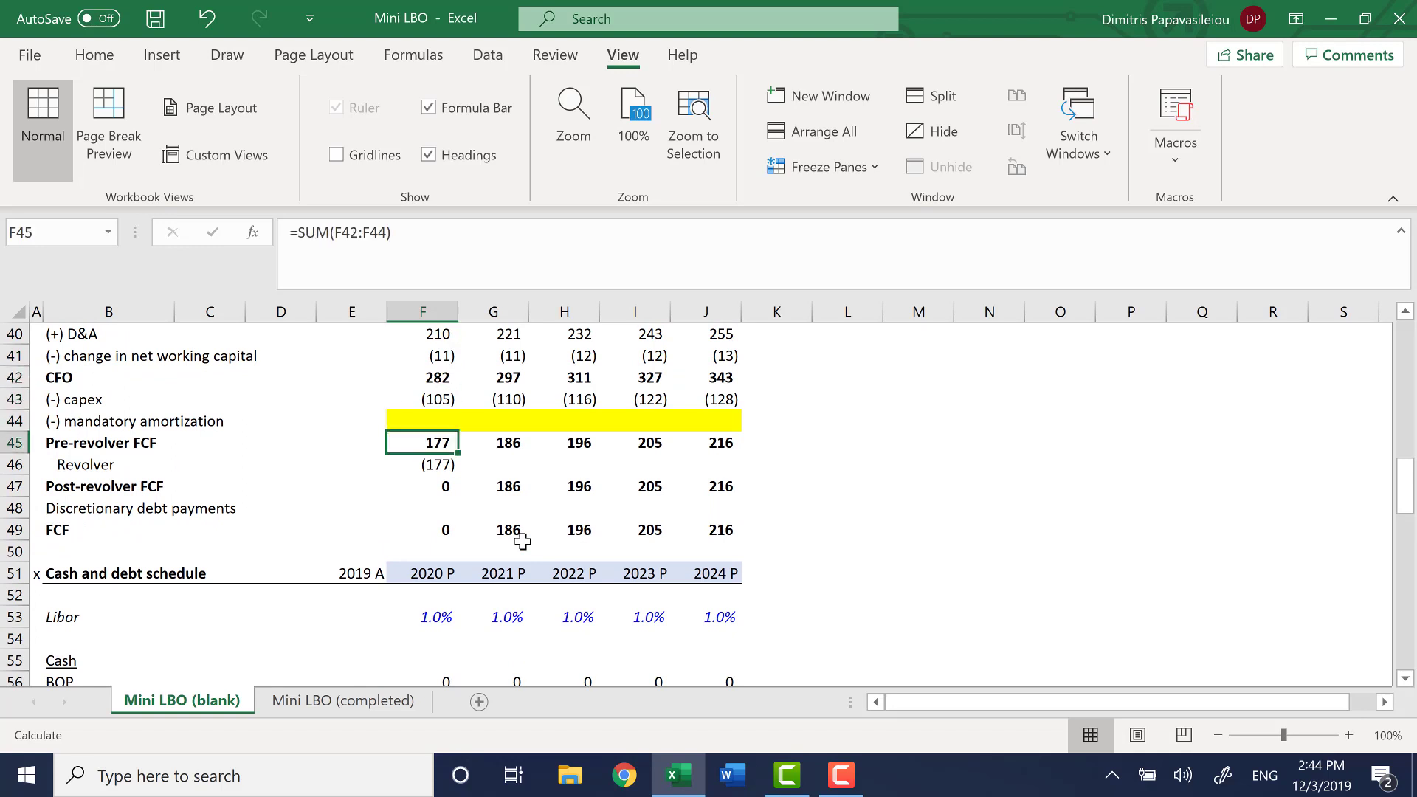
key("Up")
key("Up")
key("Up")
key("Up")
key("Up")
key("Up")
key("Up")
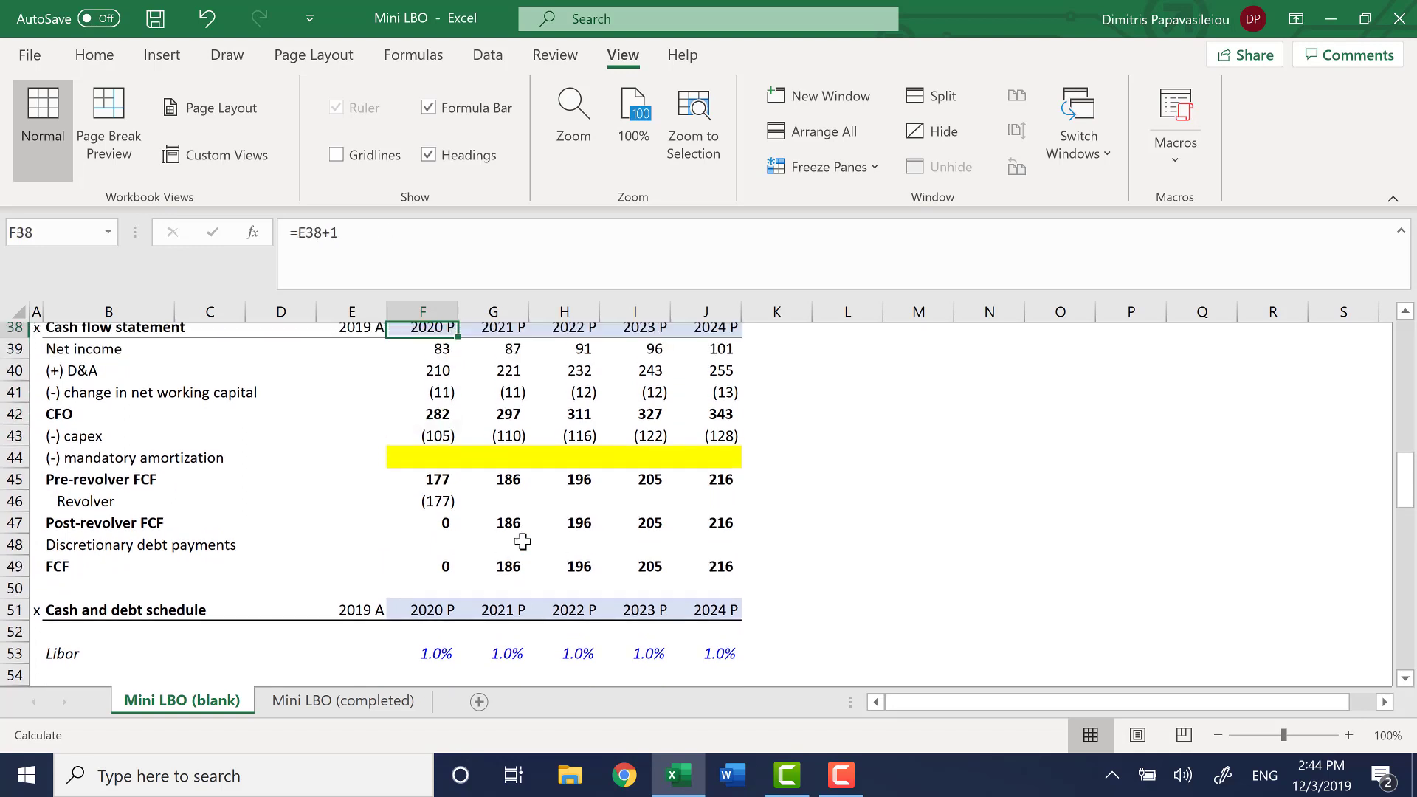
key("Down")
key("Down")
key("Down")
key("Down")
key("Down")
key("Down")
key("Down")
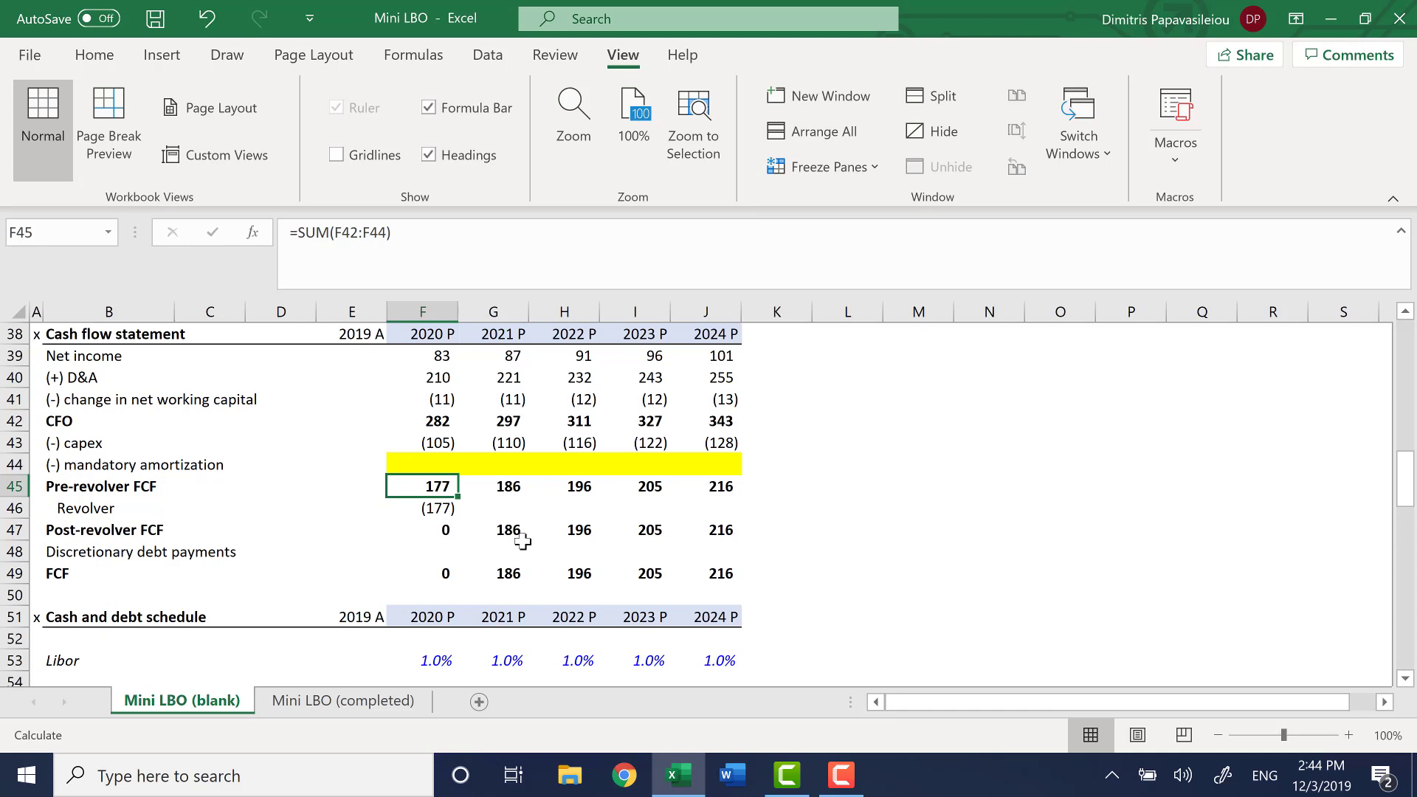
key("Down")
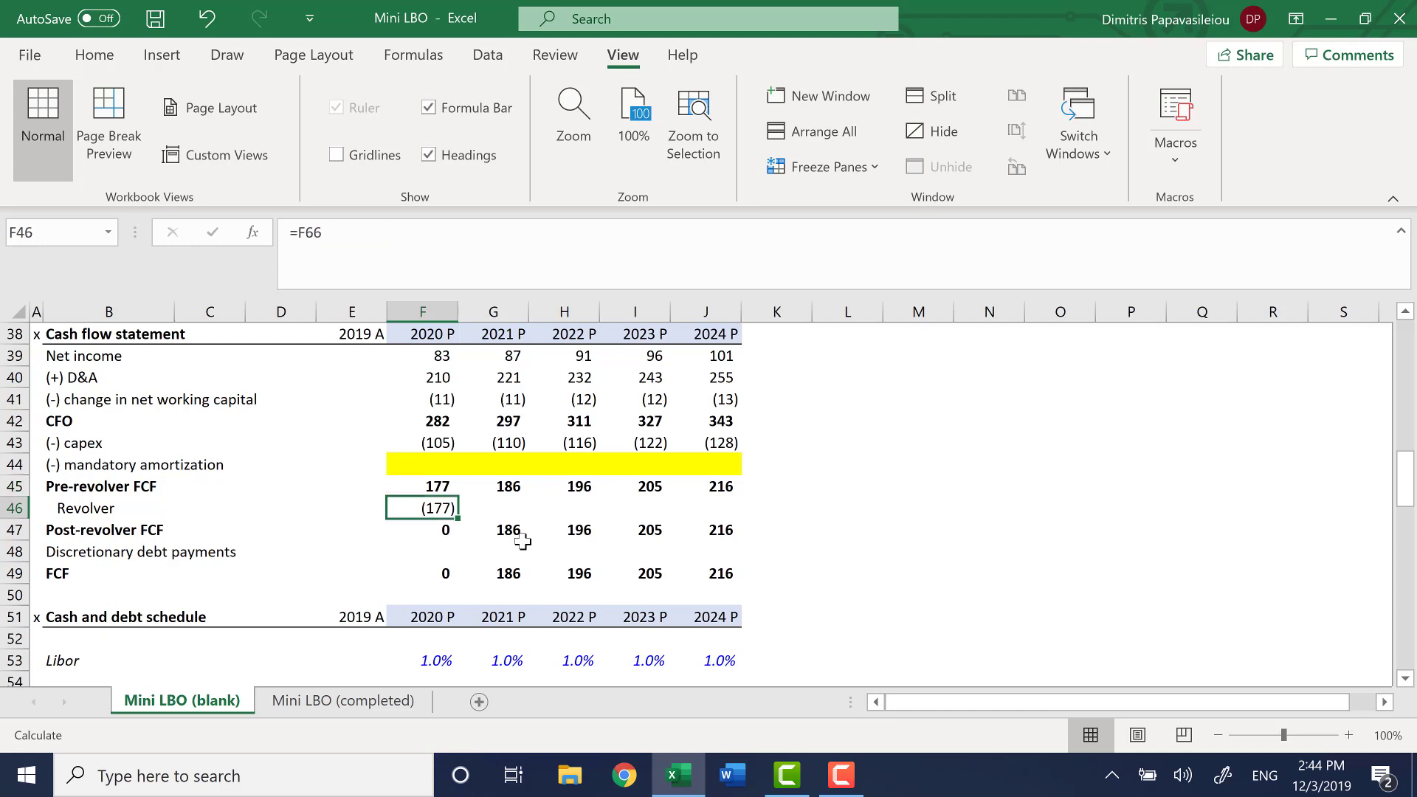
Copy the Revolver link from F46 into 2021 cell G46 and check the Post-revolver FCF formula in G47
key("shift+Right")
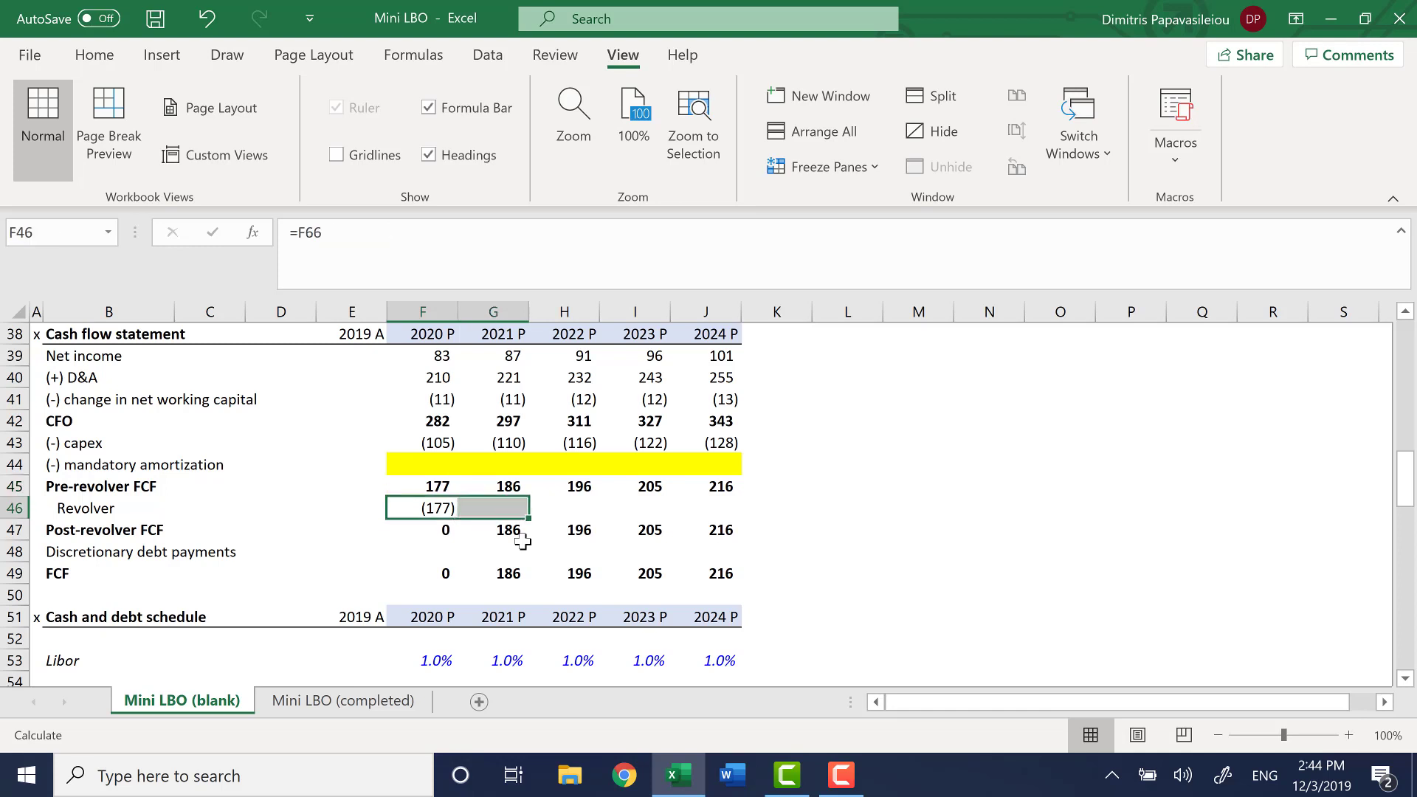
key("ctrl+r")
key("Right")
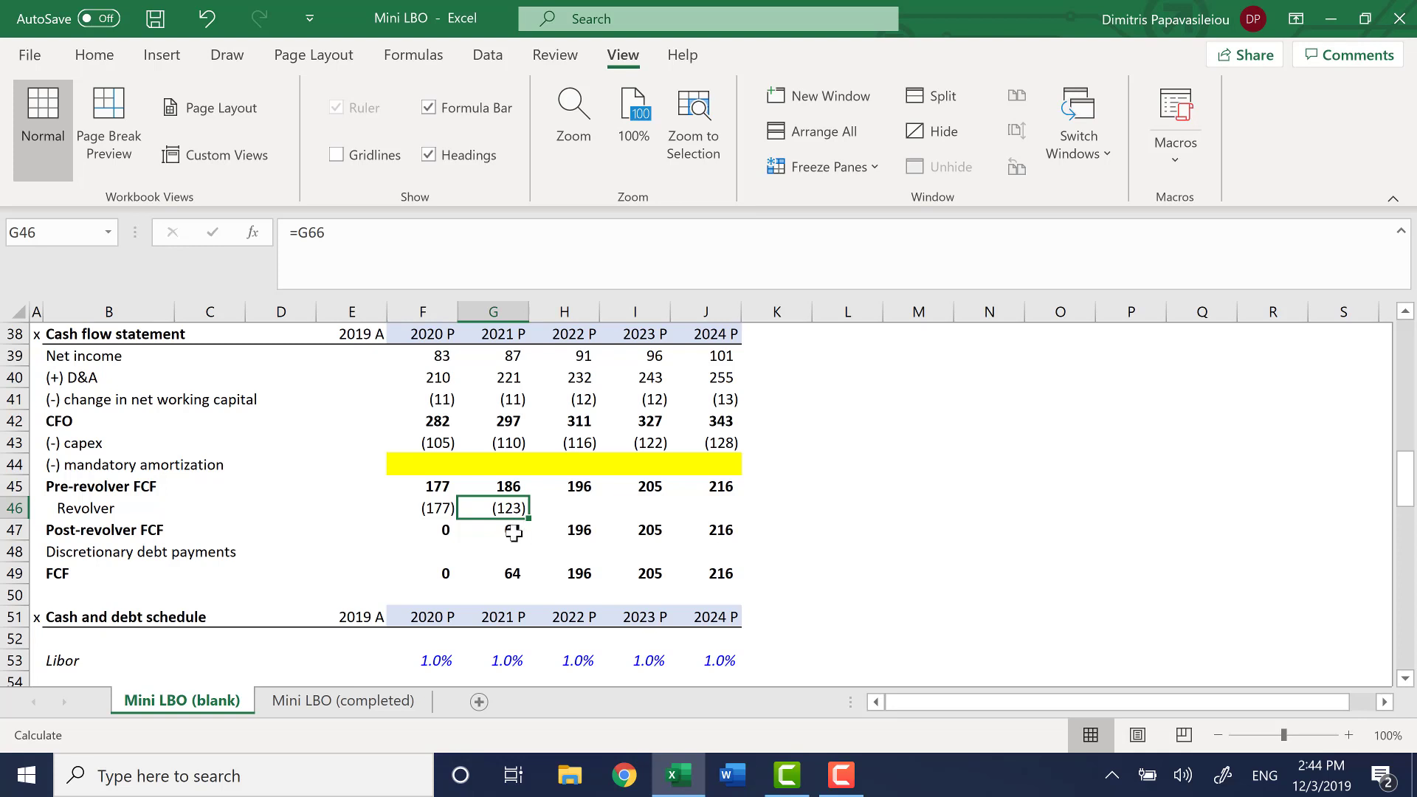
left_click(513, 532)
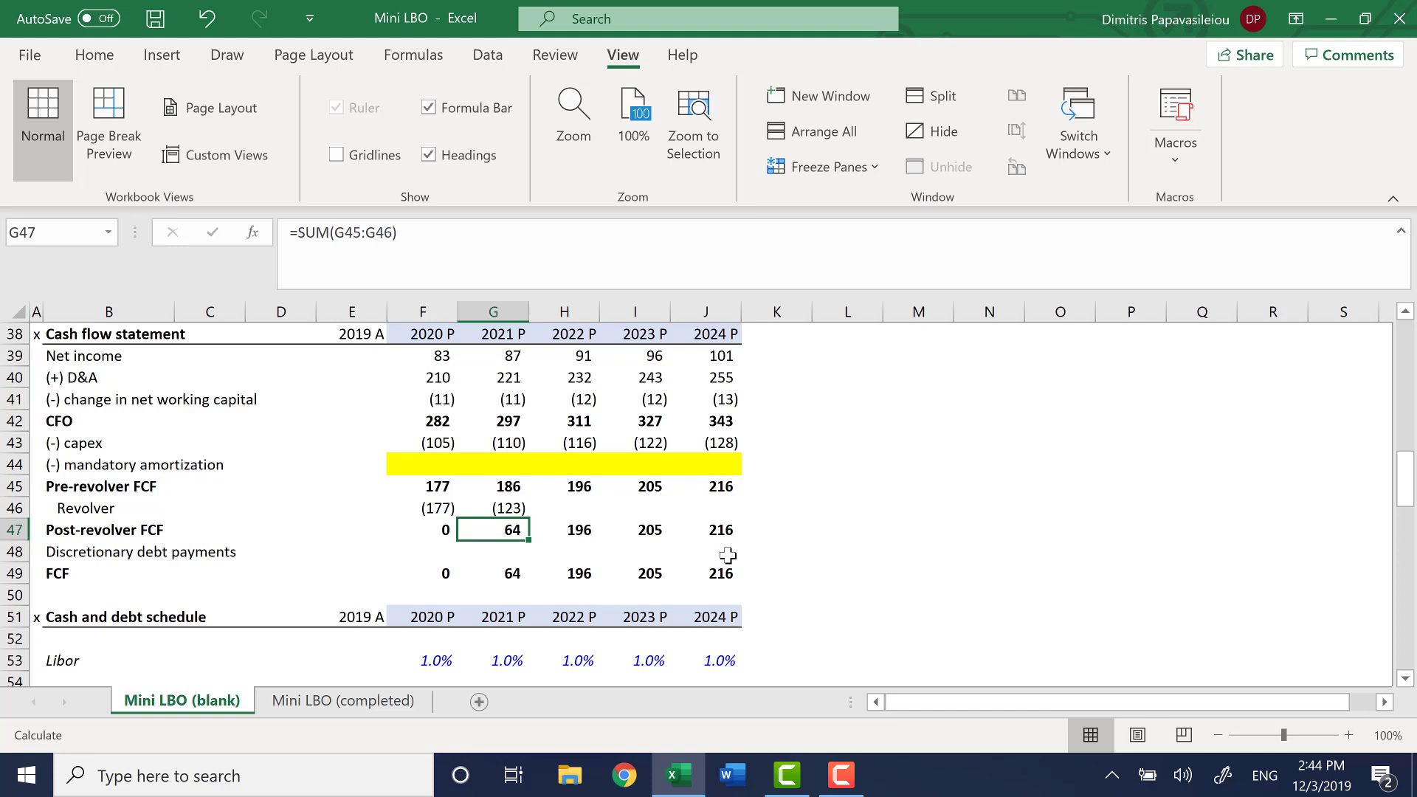
key("F2")
key("Escape")
Fill the 2021 Revolver link in G46 across 2022 to 2024, through J46
key("Up")
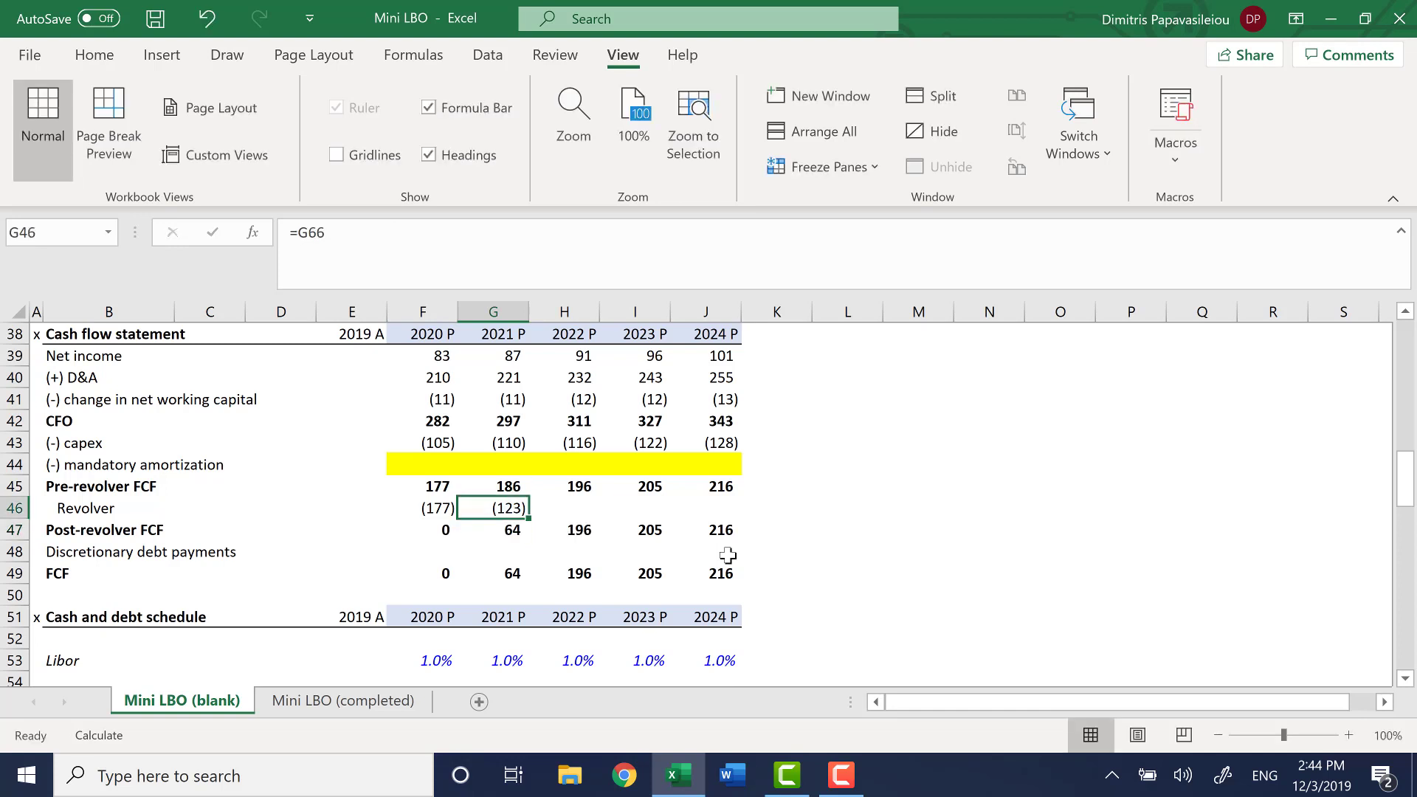
key("shift+Right")
key("shift+Right")
key("shift+Right")
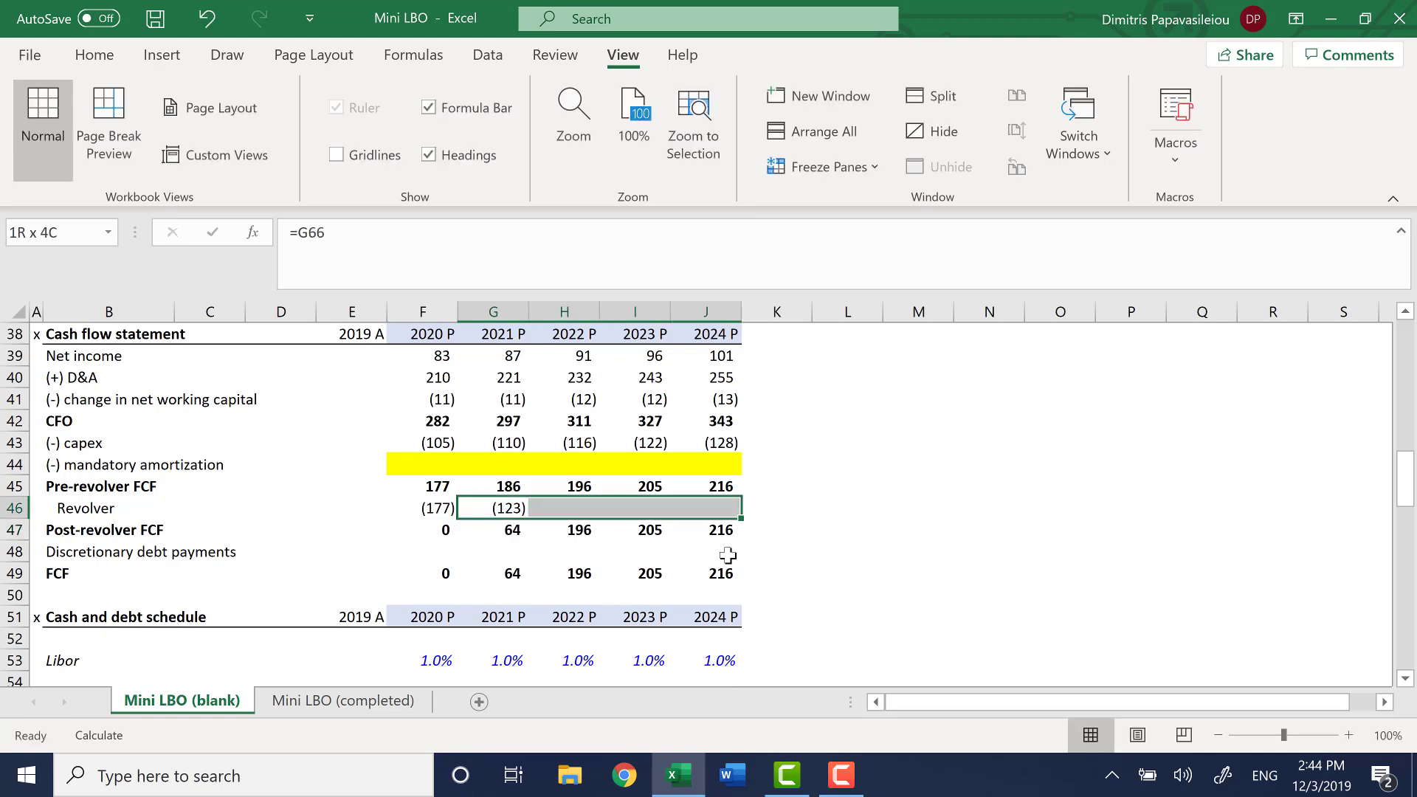
key("ctrl+r")
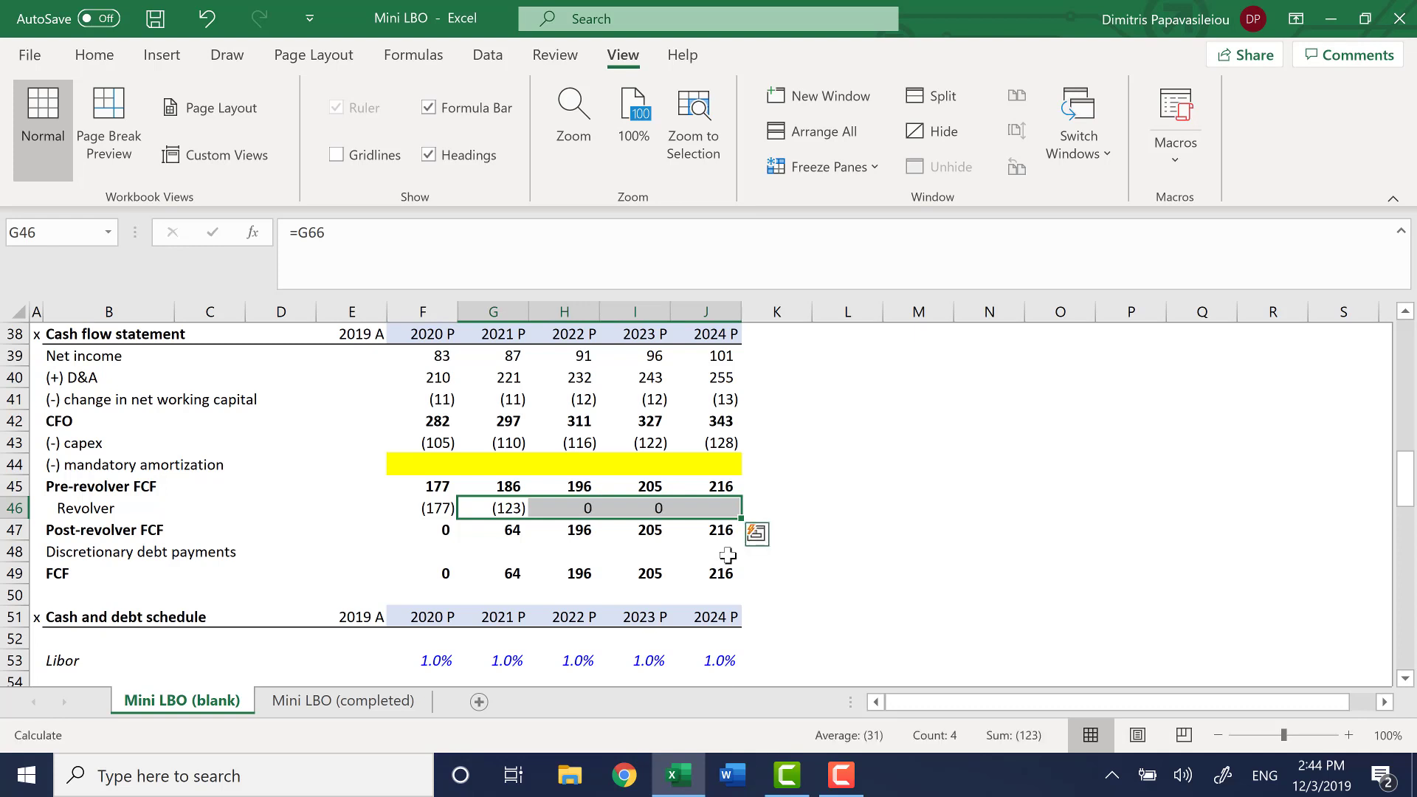
Examine the Revolver line in row 46, first for 2020 and 2021, then for 2022 to 2024
key("Down")
key("Left")
key("Up")
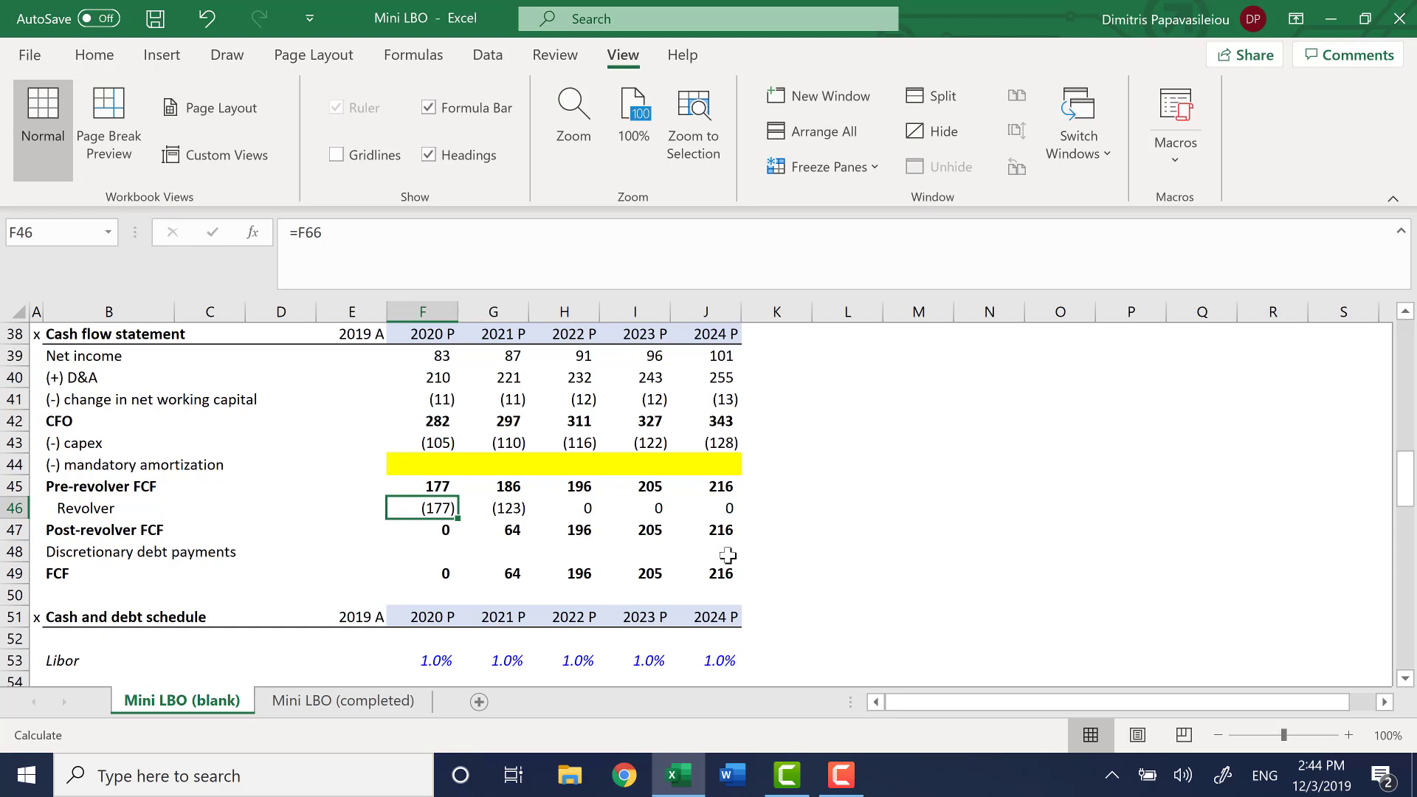
key("shift+Right")
key("Right")
key("Right")
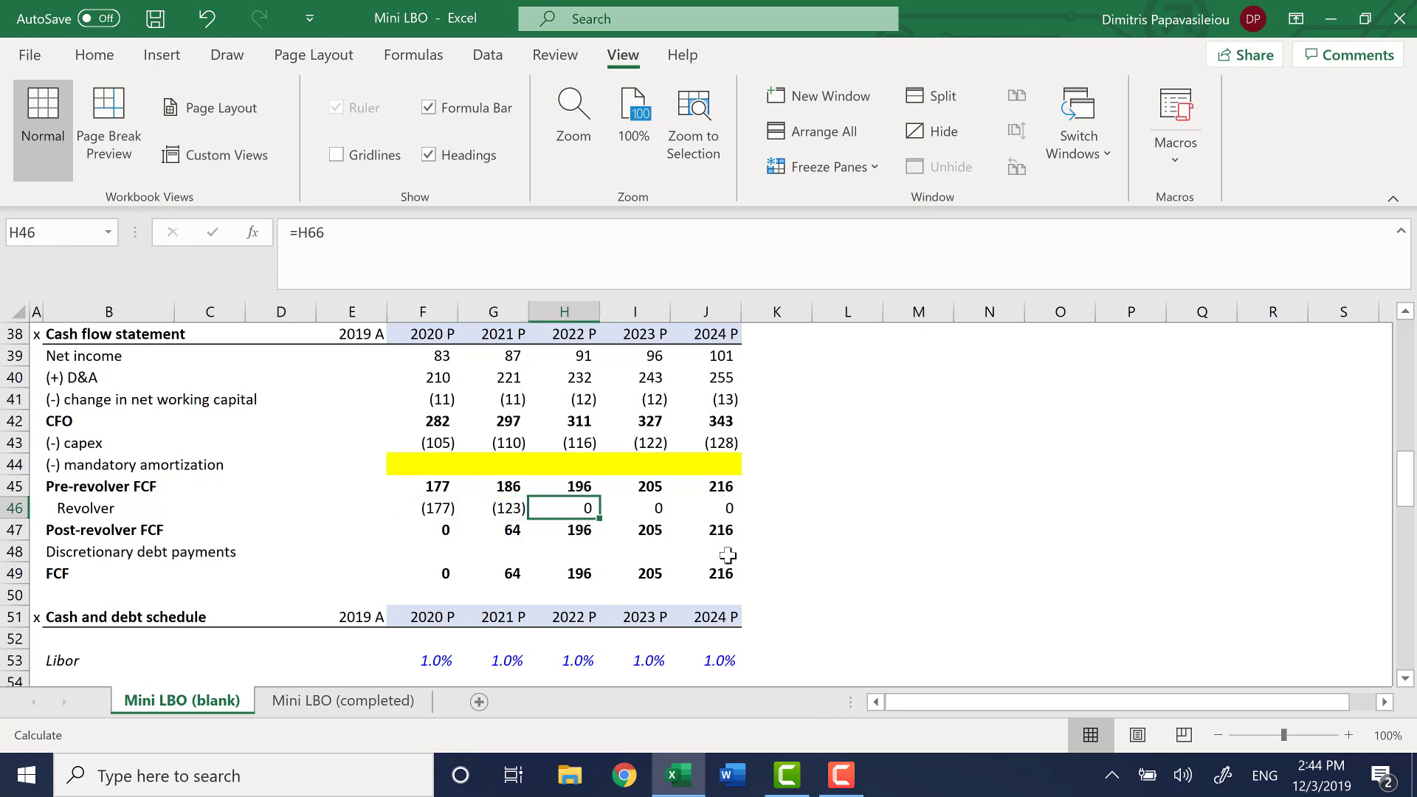
key("shift+Right")
key("shift+Right")
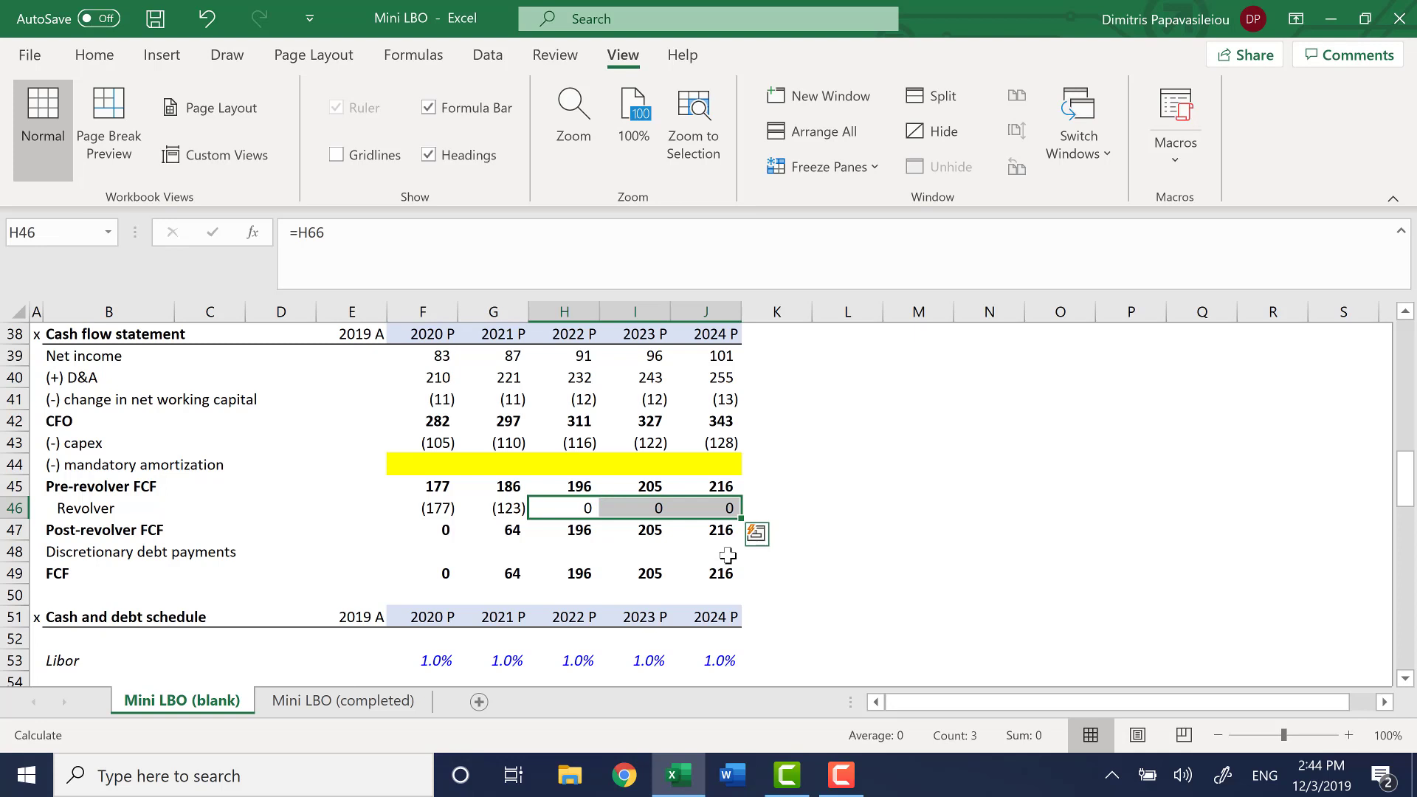
key("Left")
key("Left")
key("Left")
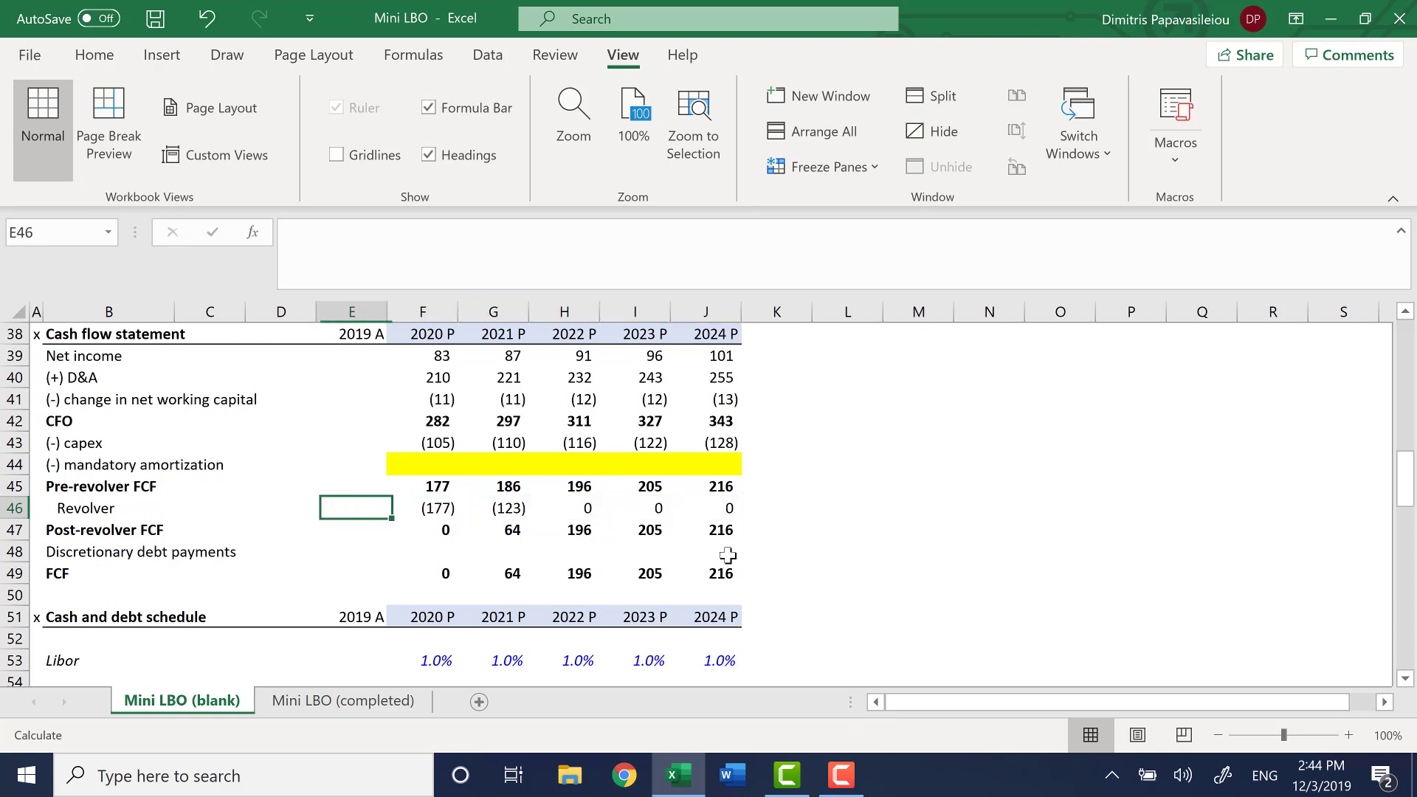
Review the 2020 column from Post-revolver FCF through the cash schedule to the RFC Interest cell F69
key("Down")
key("Down")
key("Right")
key("Down")
key("Up")
key("Up")
key("Down")
key("Down")
key("Down")
key("Down")
key("Down")
key("Down")
key("Down")
key("Down")
key("Down")
key("Down")
key("Down")
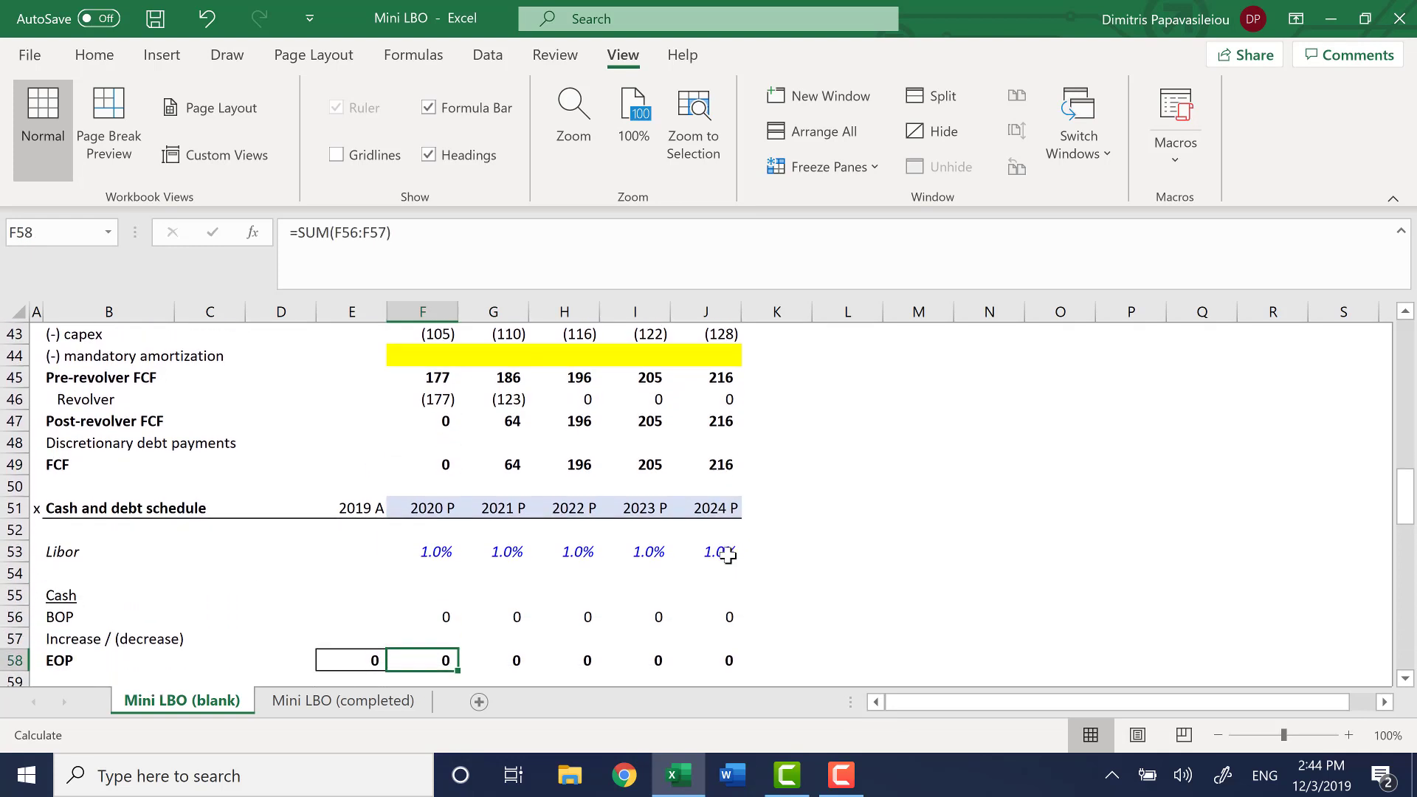
key("Down")
key("Down")
key("Down")
key("Down")
key("Down")
key("Down")
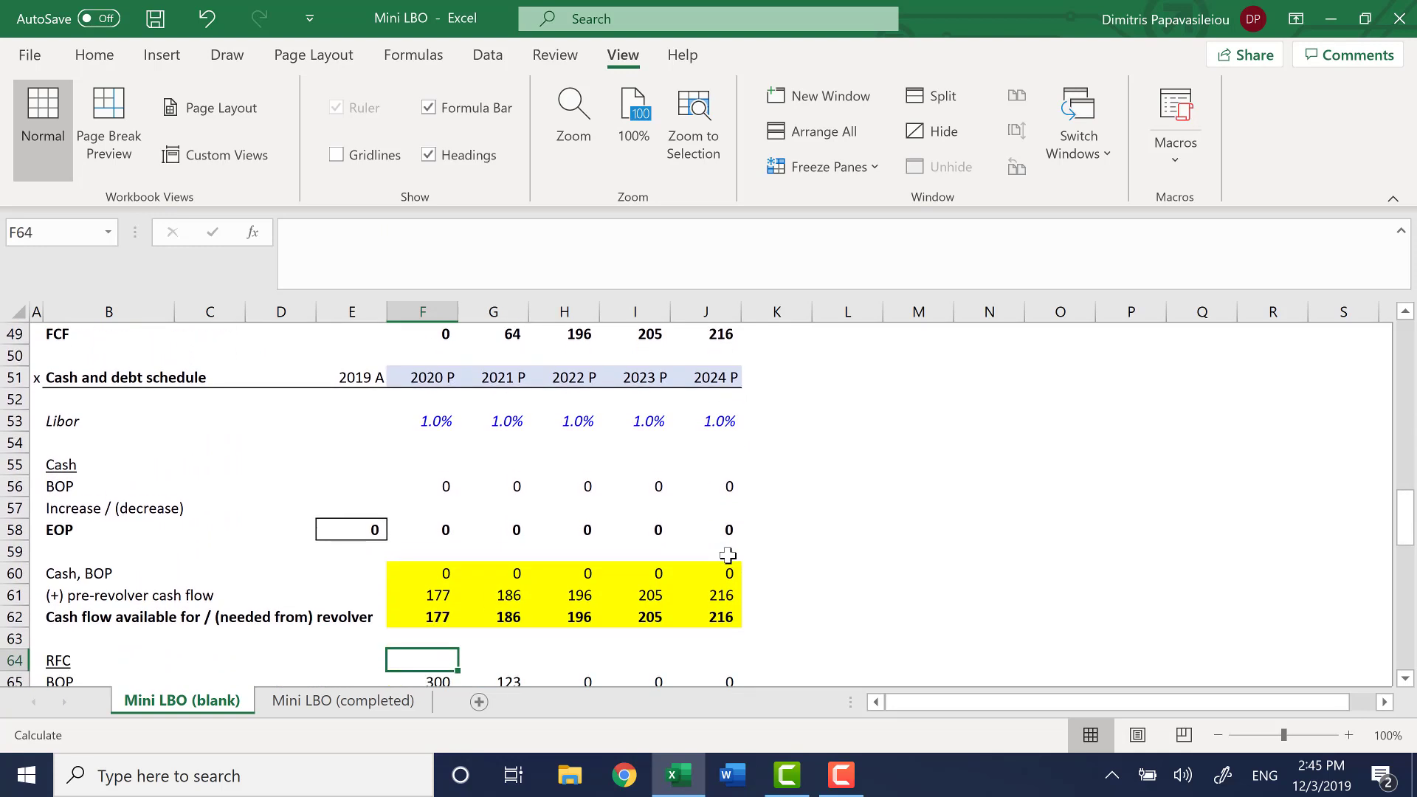
key("Down")
key("Down")
key("Down")
key("Down")
key("Down")
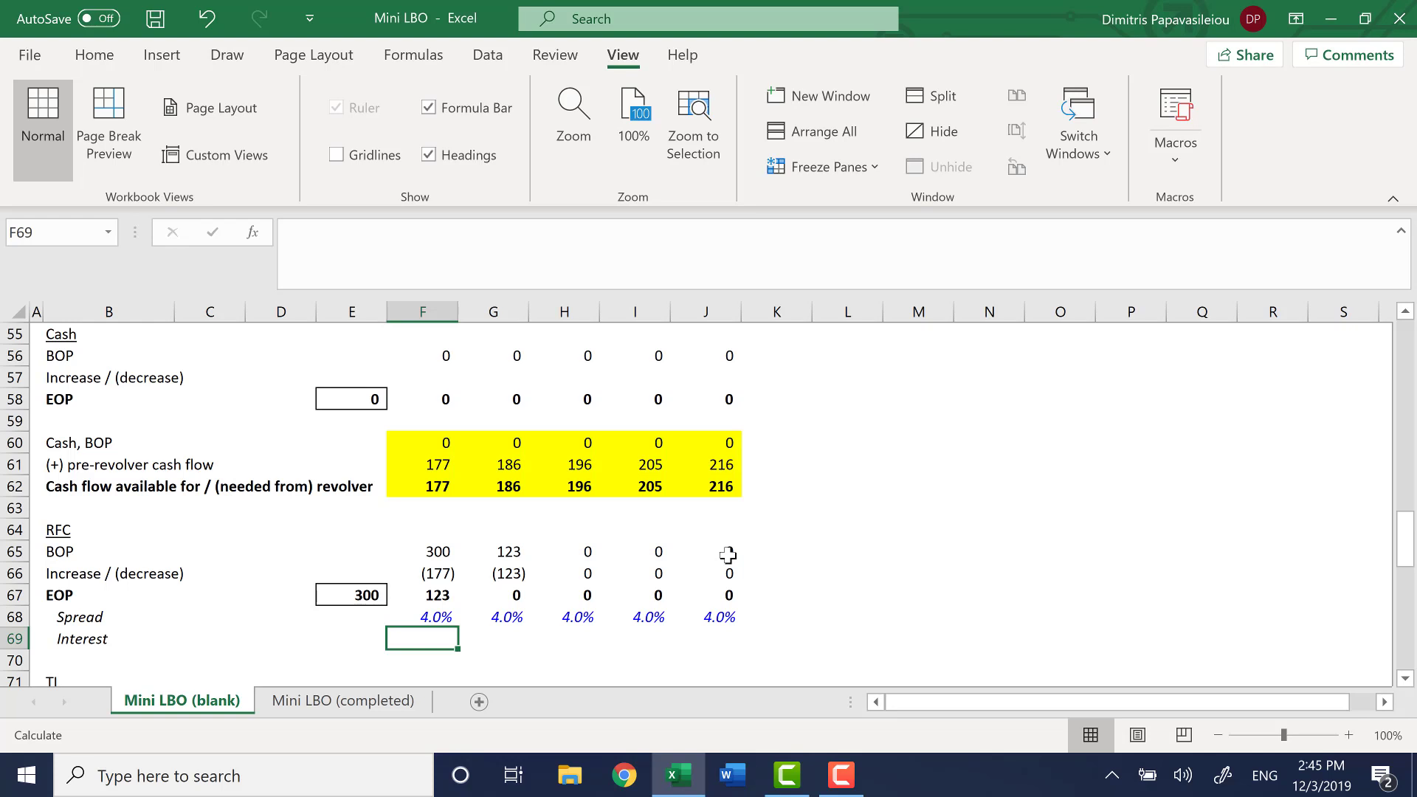
Begin the 2020 RFC Interest formula in F69 with spread plus Libor, =(F68+F$53, locking the Libor row
type("=(")
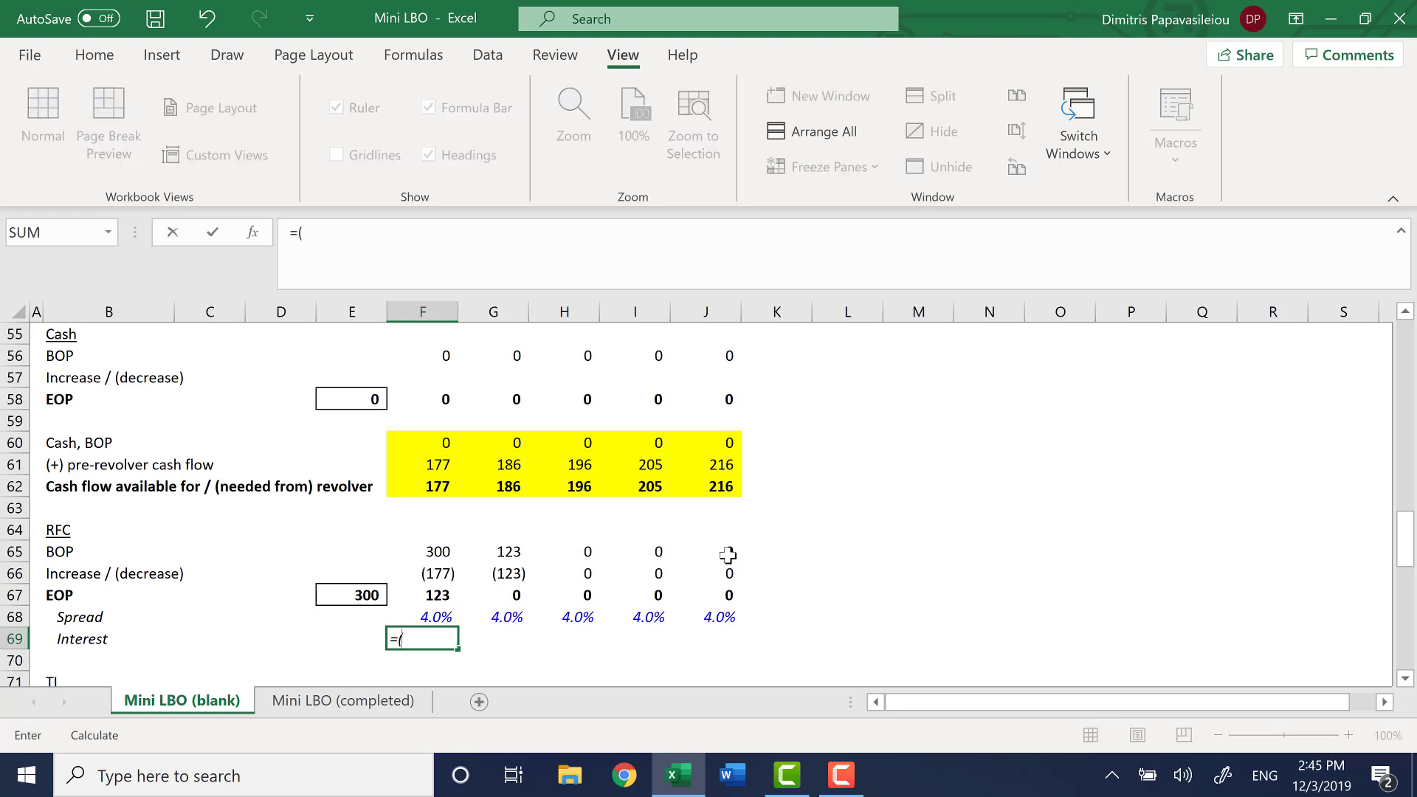
key("Up")
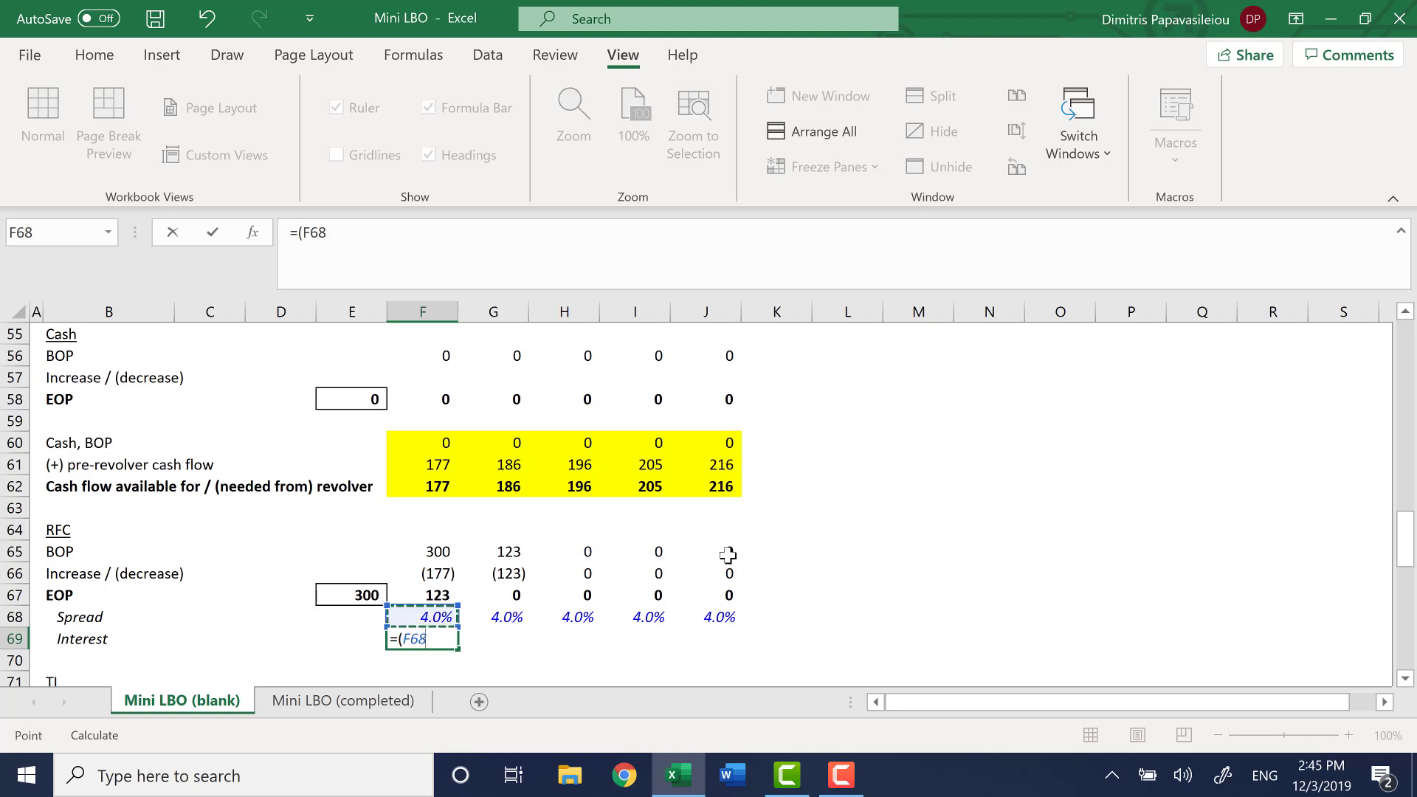
type("+")
key("Up")
key("Up")
key("Up")
key("Up")
key("Up")
key("Up")
key("Up")
key("Up")
key("Up")
key("Up")
key("Up")
key("Up")
key("Up")
key("Up")
key("Up")
key("Up")
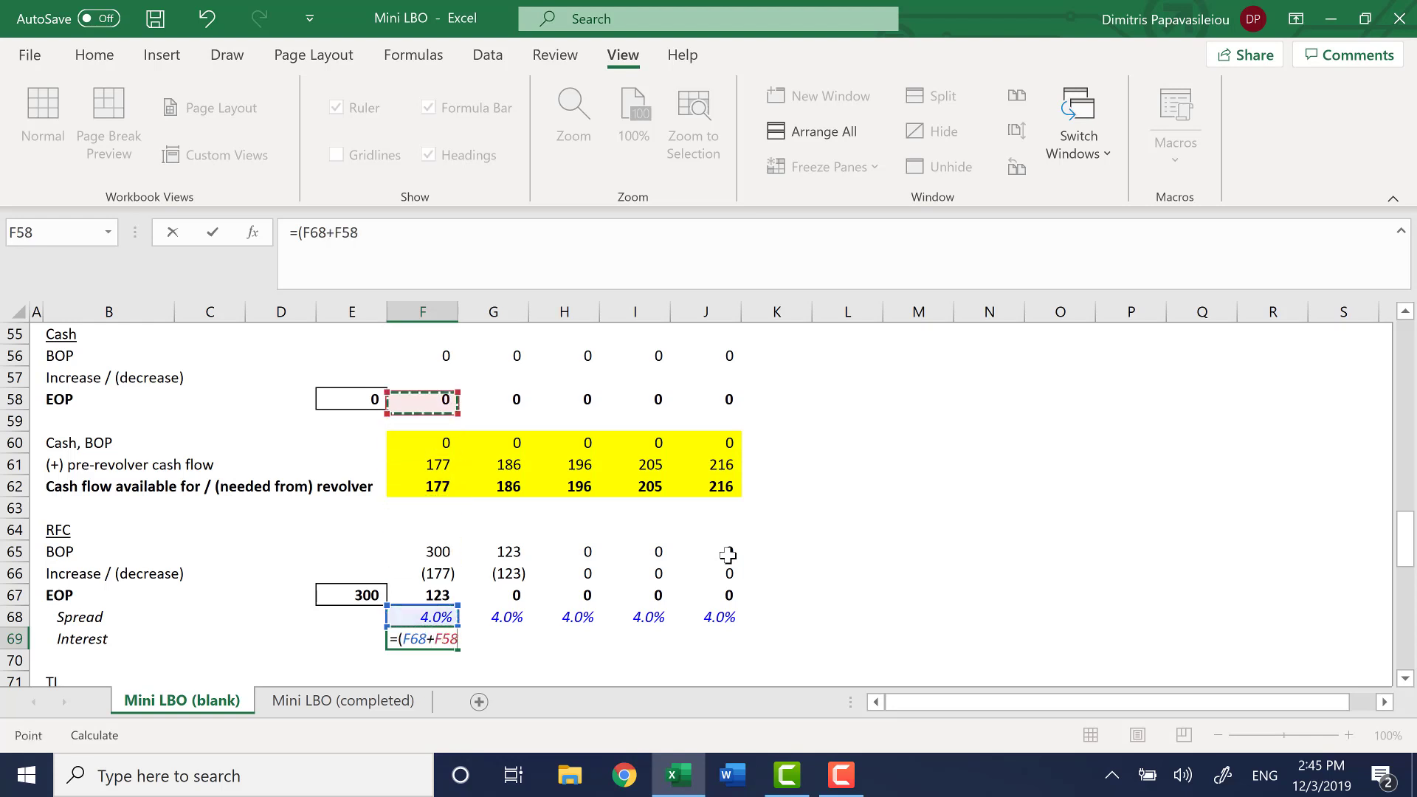
scroll(727, 555, "up", 1)
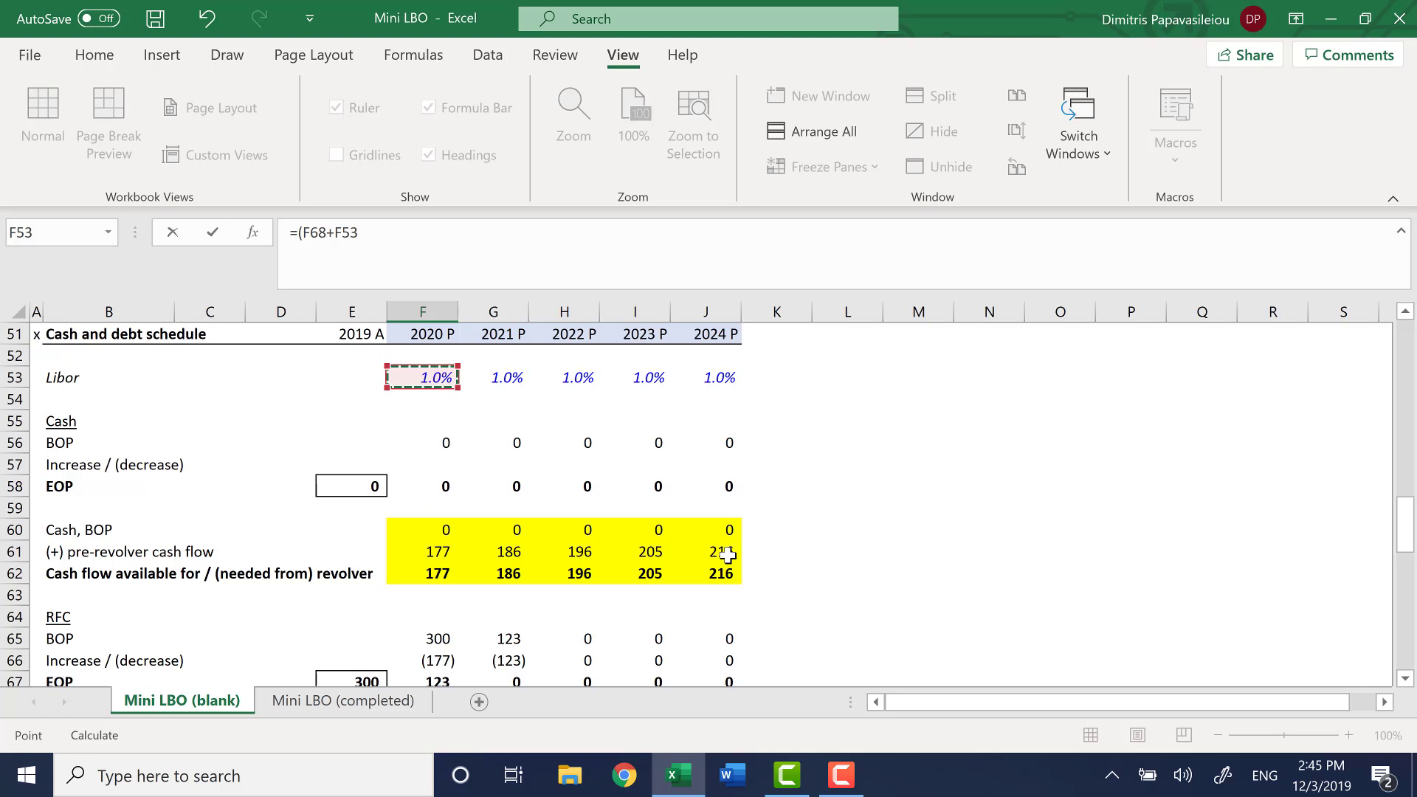
key("F4")
key("F4")
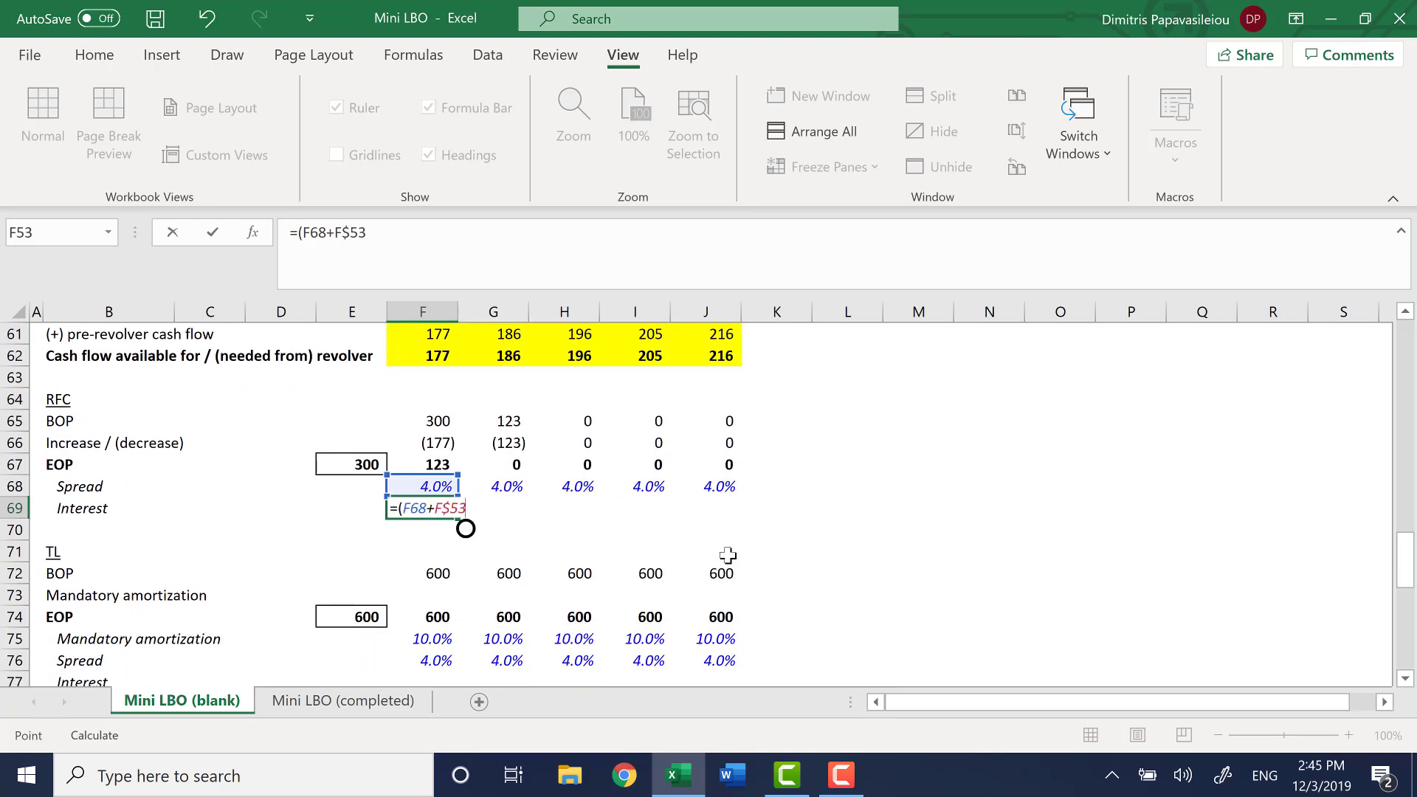
Complete the F69 formula by multiplying the rate by the average RFC balance, giving =(F68+F$53)*AVERAGE(E67:F67)
type(")")
type("*a")
type("v")
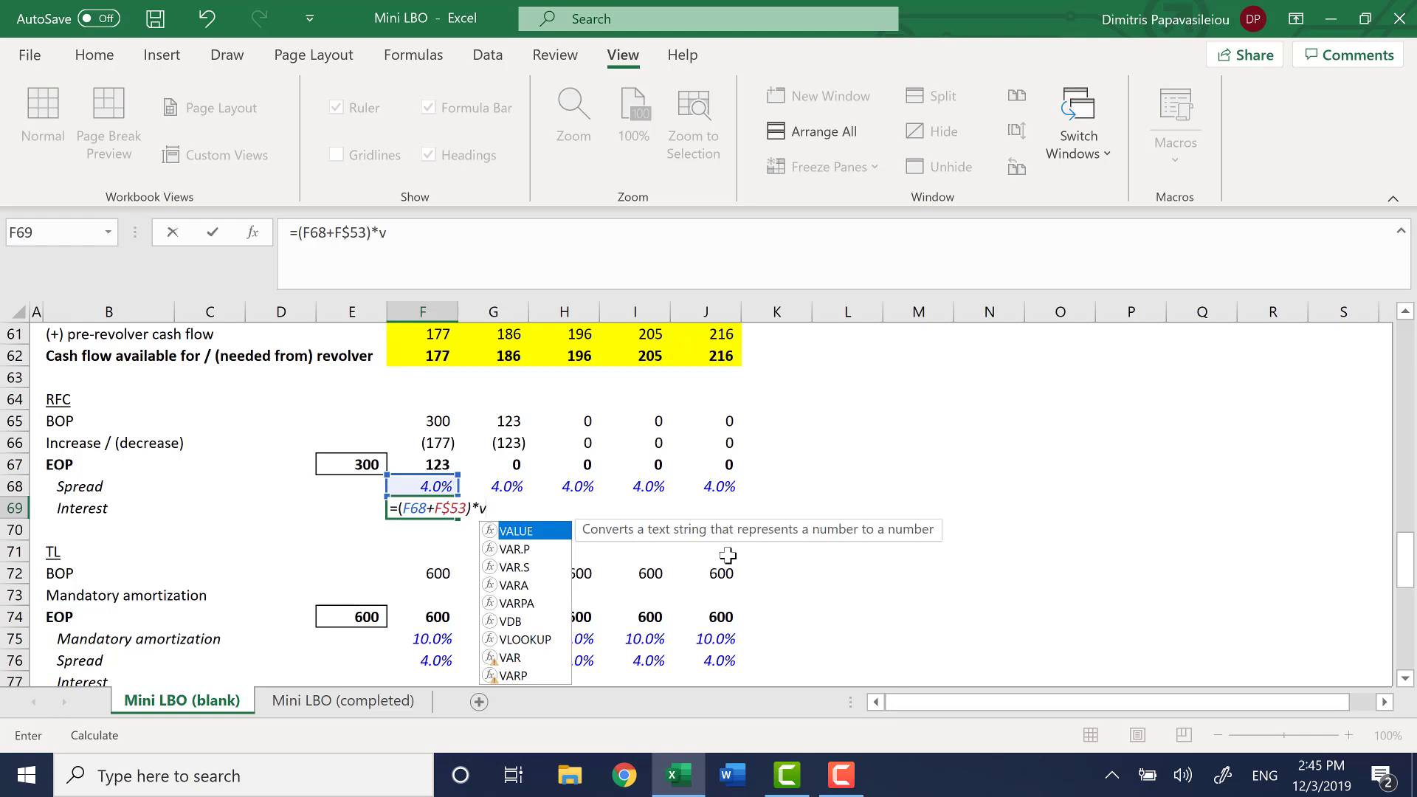
key("BackSpace")
type("aver")
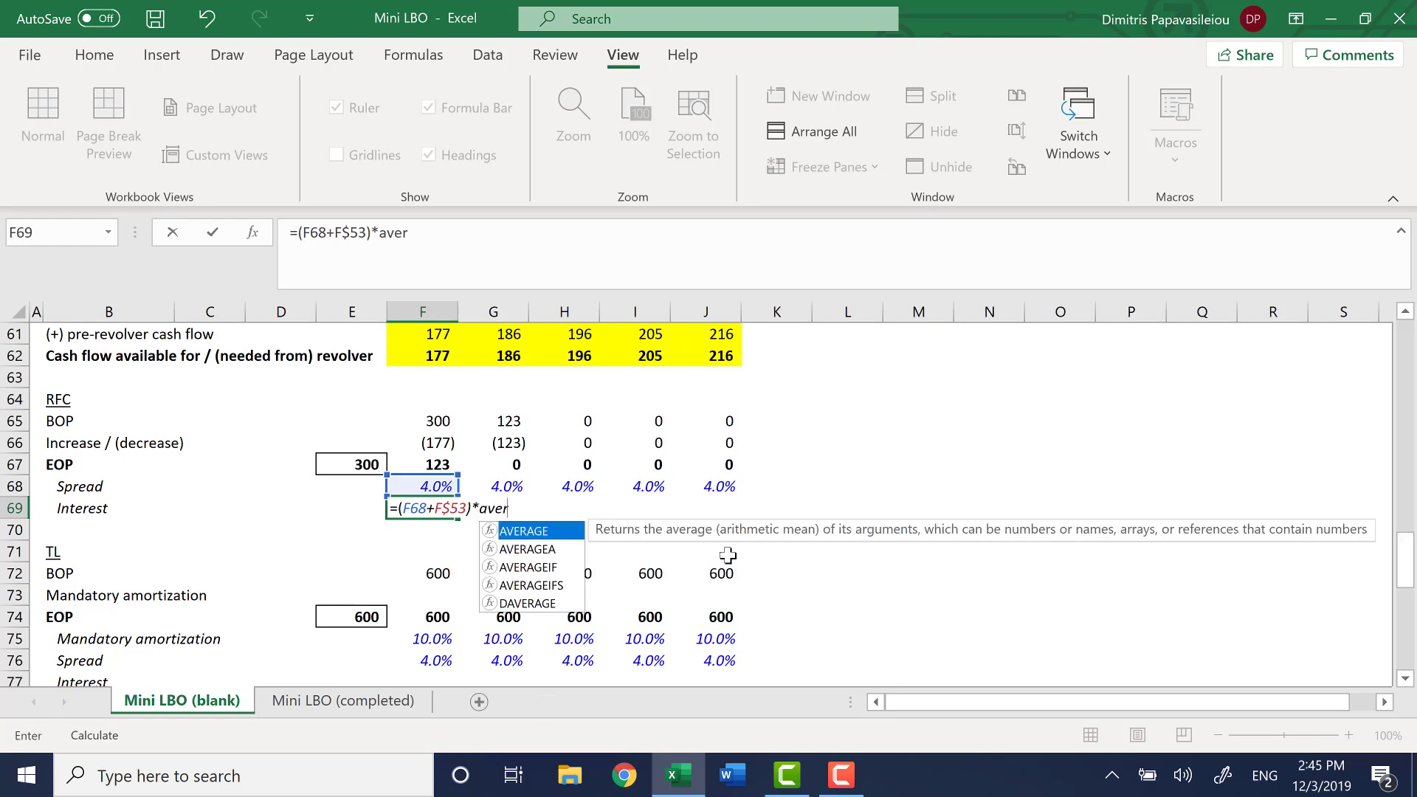
key("Tab")
key("Left")
key("Up")
key("Up")
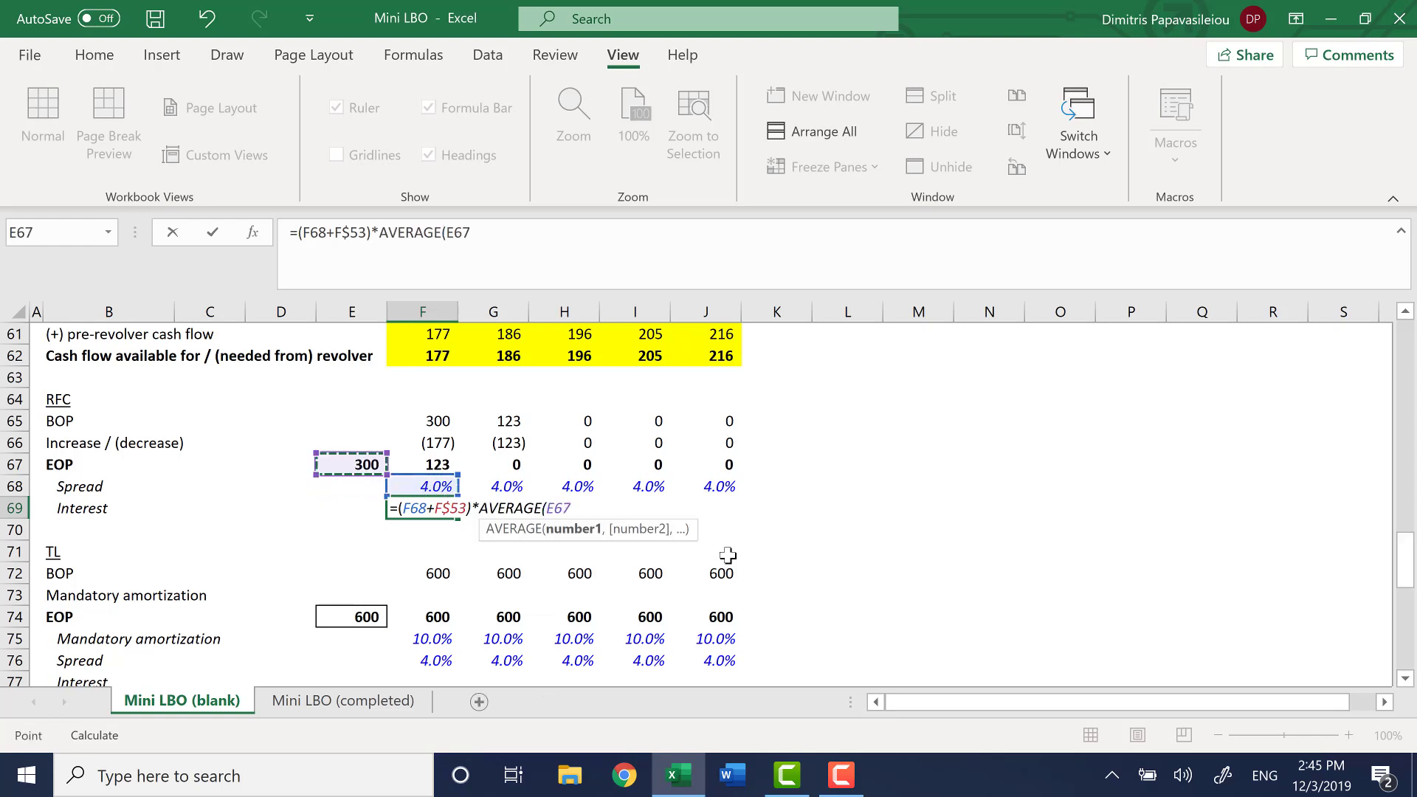
key("shift+Right")
type(")")
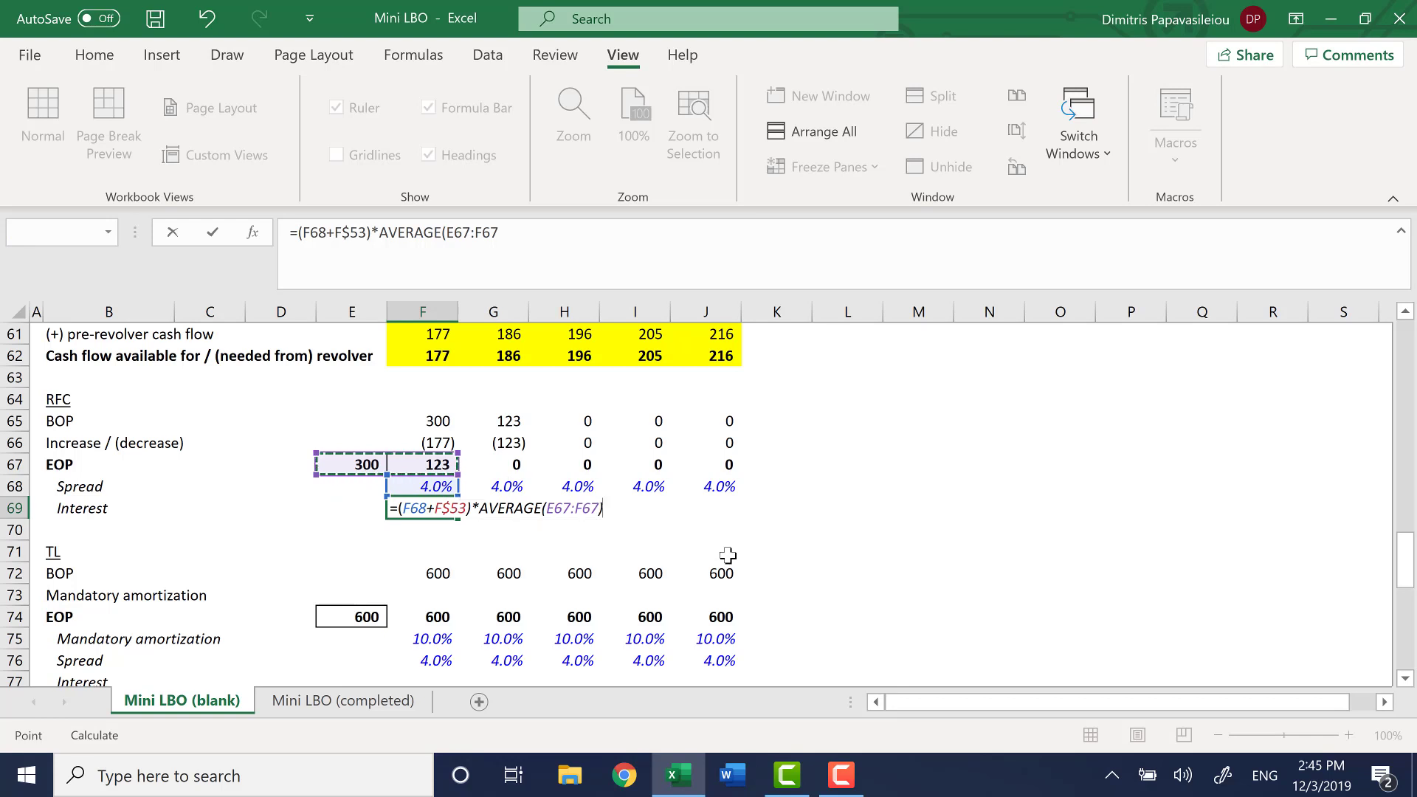
key("Return")
Fill the 2020 RFC Interest formula in F69 across the remaining years through J69
key("Up")
key("shift+Right")
key("shift+Right")
key("shift+Right")
key("shift+Right")
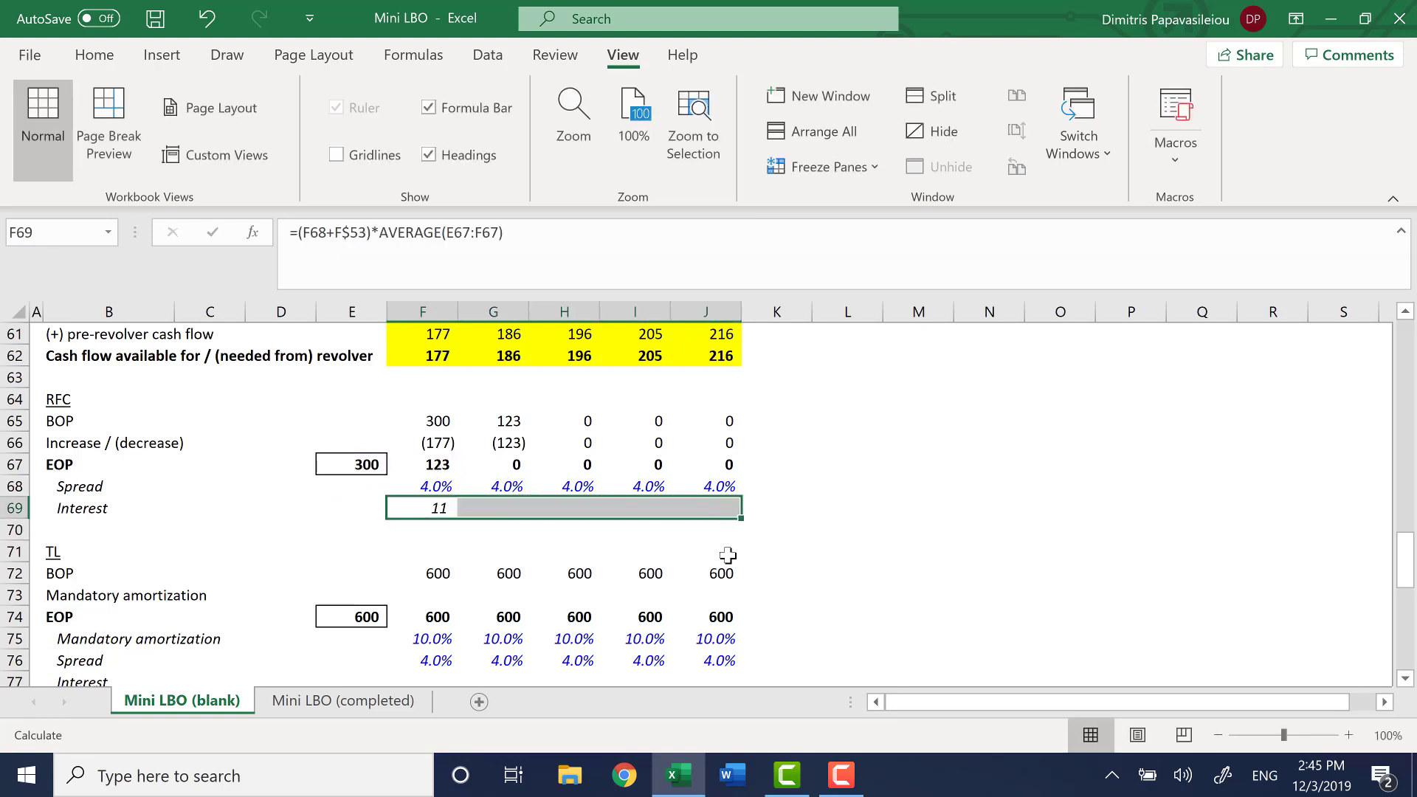
key("ctrl+r")
key("shift+Left")
key("shift+Left")
key("shift+Left")
key("shift+Left")
Begin the 2020 TL Interest formula in F77 with the TL spread plus Libor, =(F76+F53
key("Down")
key("Down")
key("Down")
key("Down")
key("Down")
key("Down")
key("Down")
key("Down")
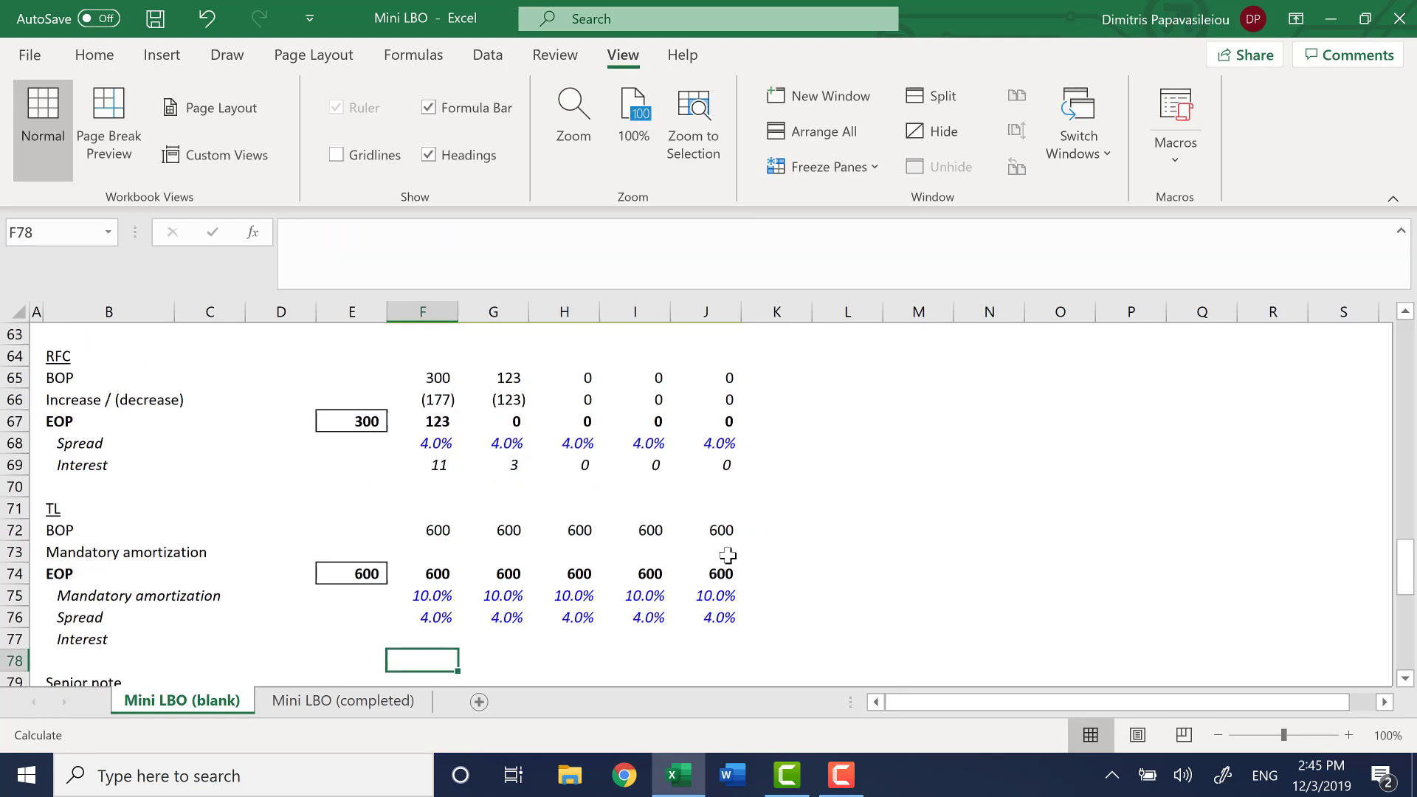
key("Up")
key("Up")
key("Up")
key("Up")
key("Up")
key("Up")
key("Up")
key("Up")
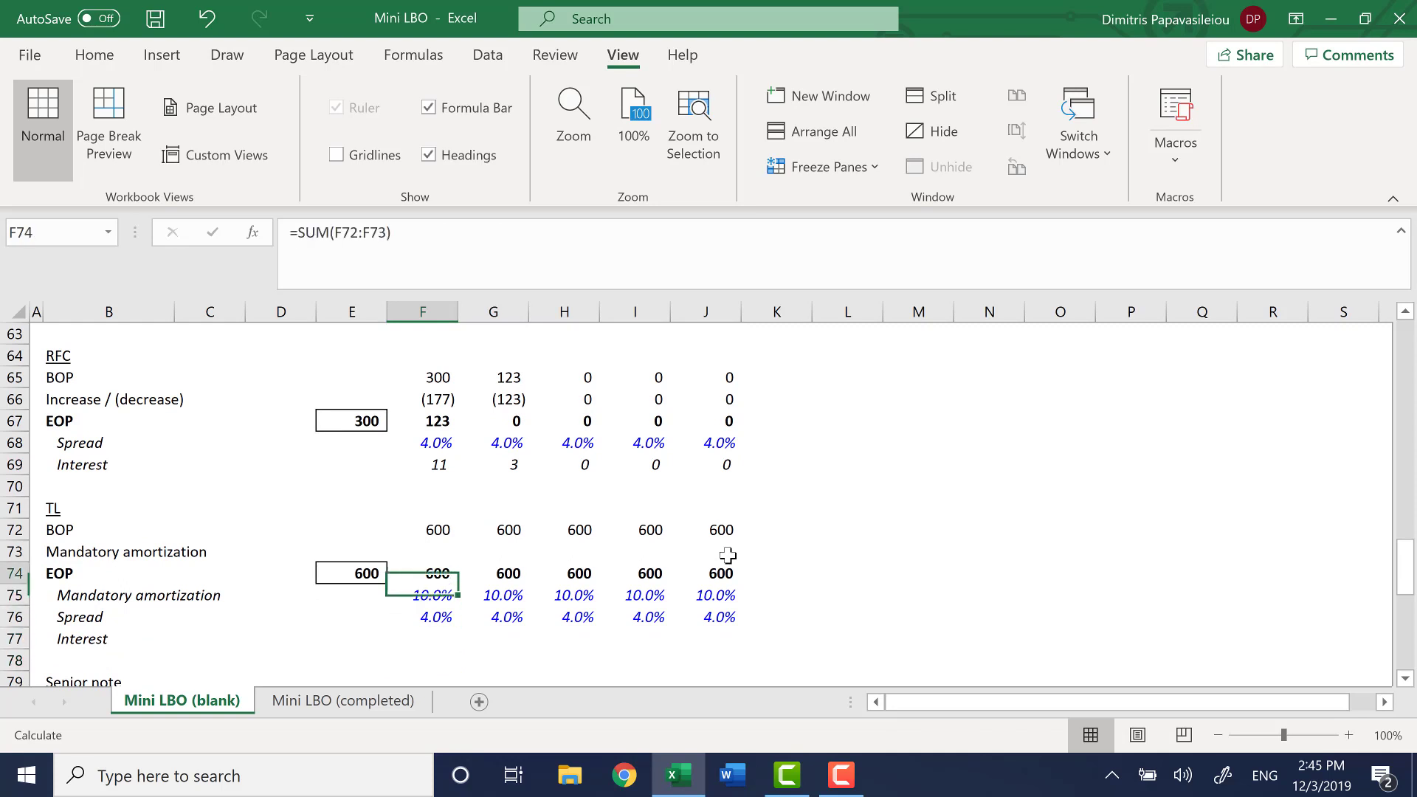
key("Down")
key("Down")
key("Down")
key("Down")
key("Down")
key("Down")
key("Down")
key("Down")
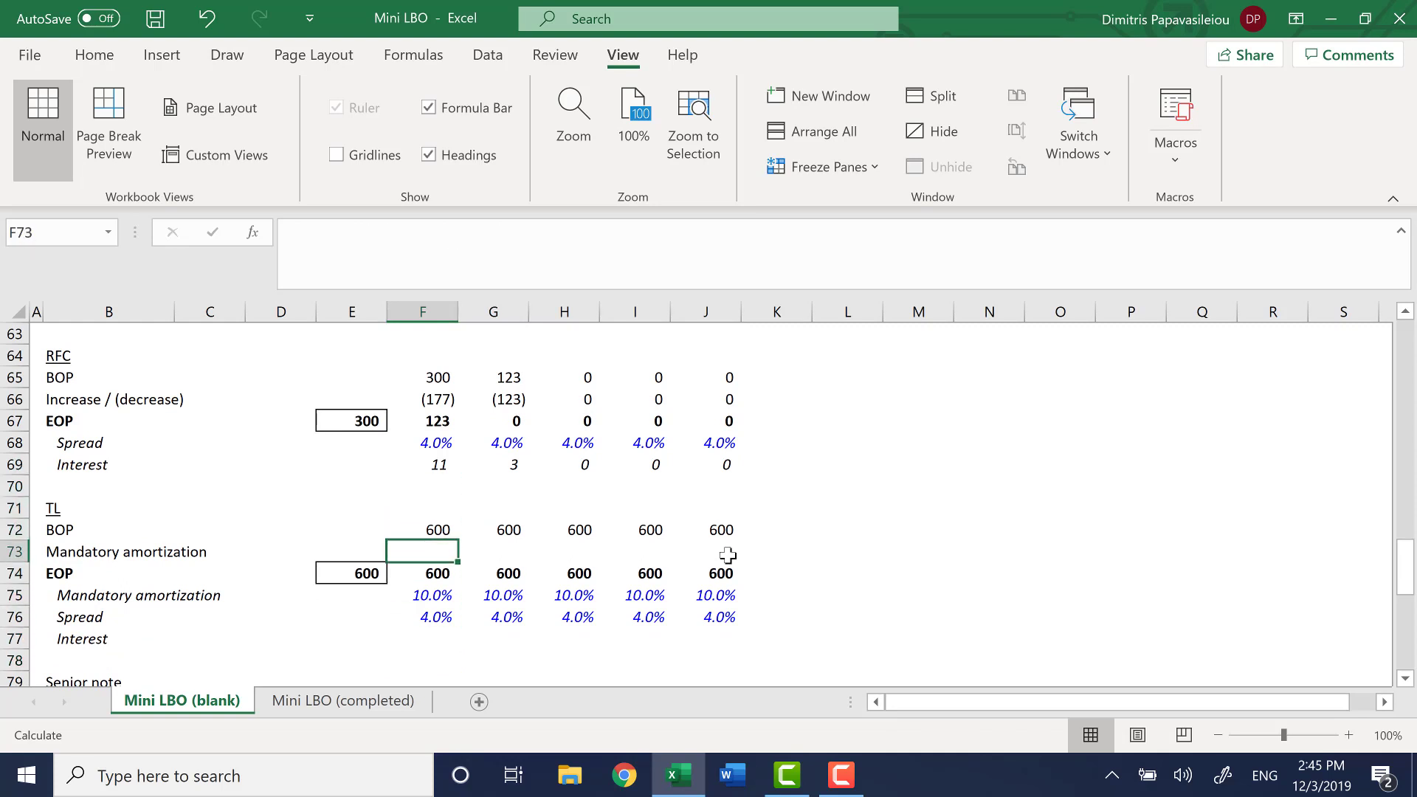
type("=(")
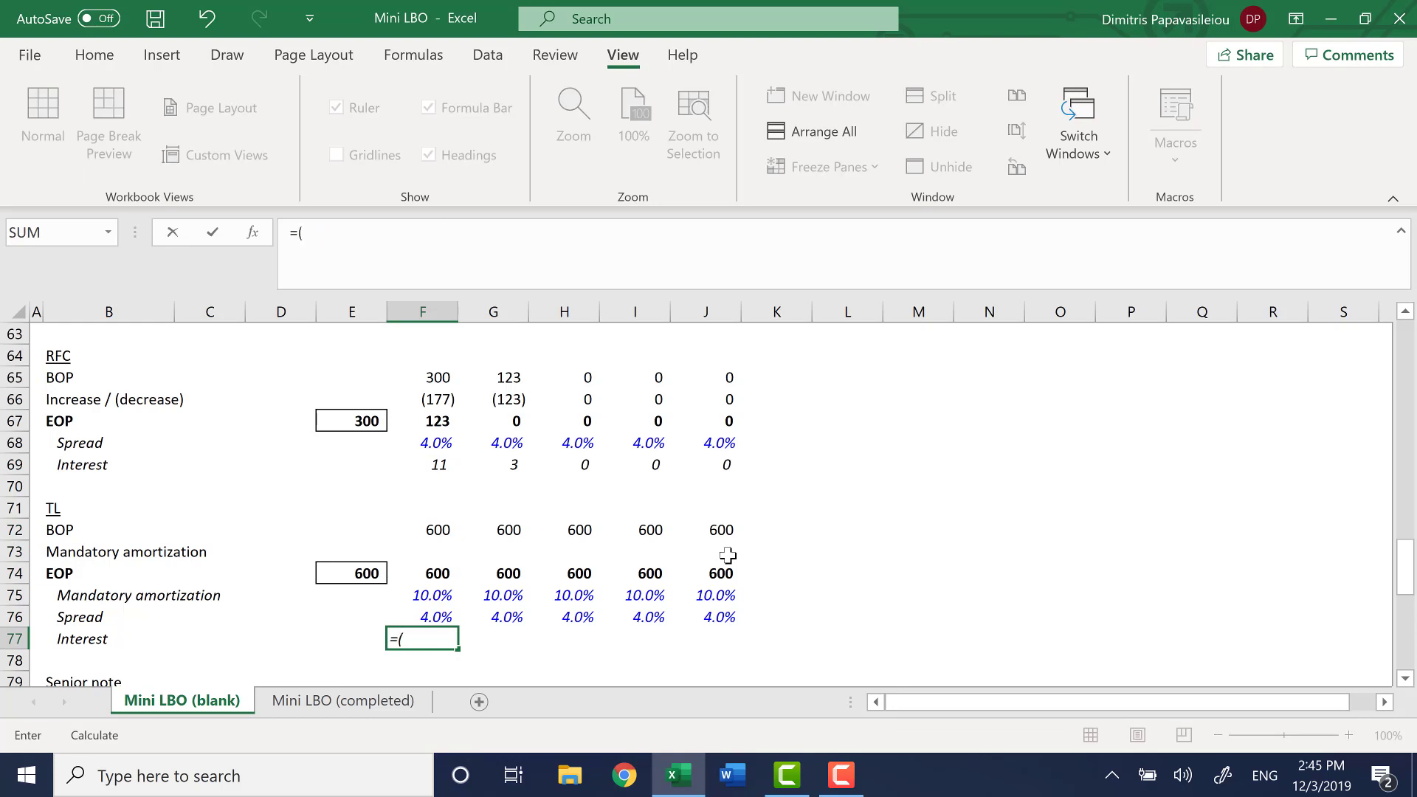
key("Up")
type("+")
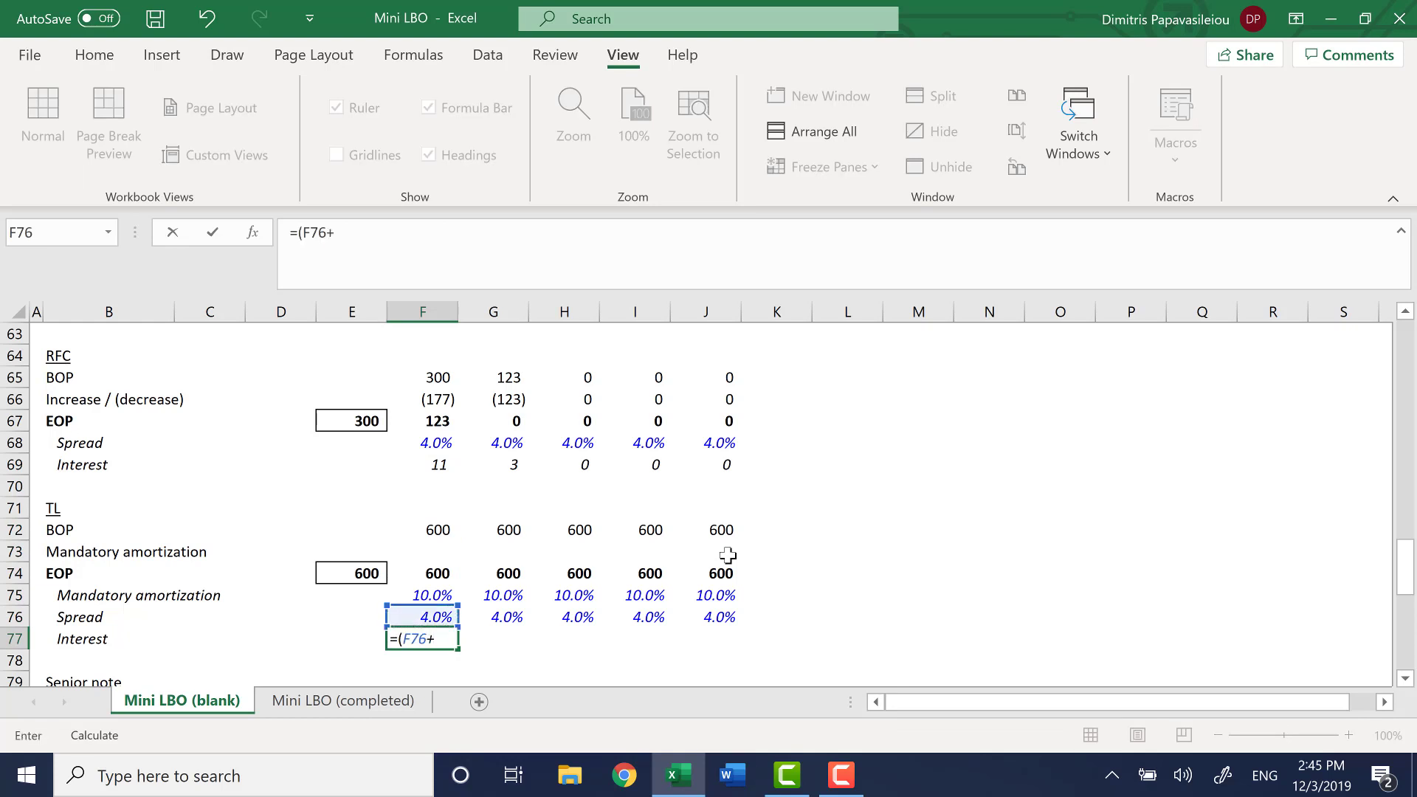
key("Up")
key("Up")
key("Up")
key("Up")
key("Up")
key("Up")
key("Up")
key("Up")
key("Up")
key("Up")
key("Up")
key("Up")
key("Up")
key("Up")
key("Up")
key("Up")
key("Up")
key("Up")
key("Up")
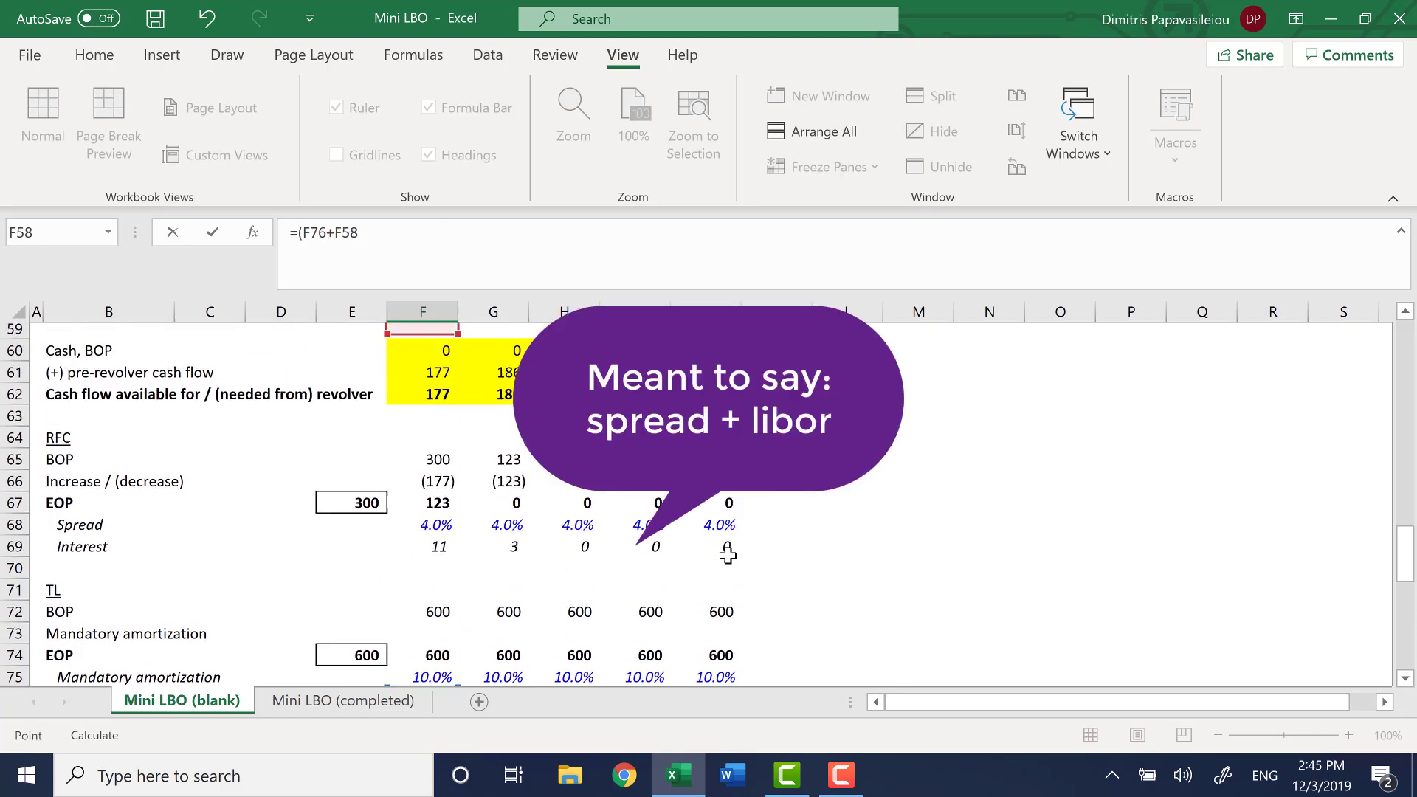
key("Up")
key("Up")
key("Up")
key("Up")
key("Up")
key("Up")
key("Up")
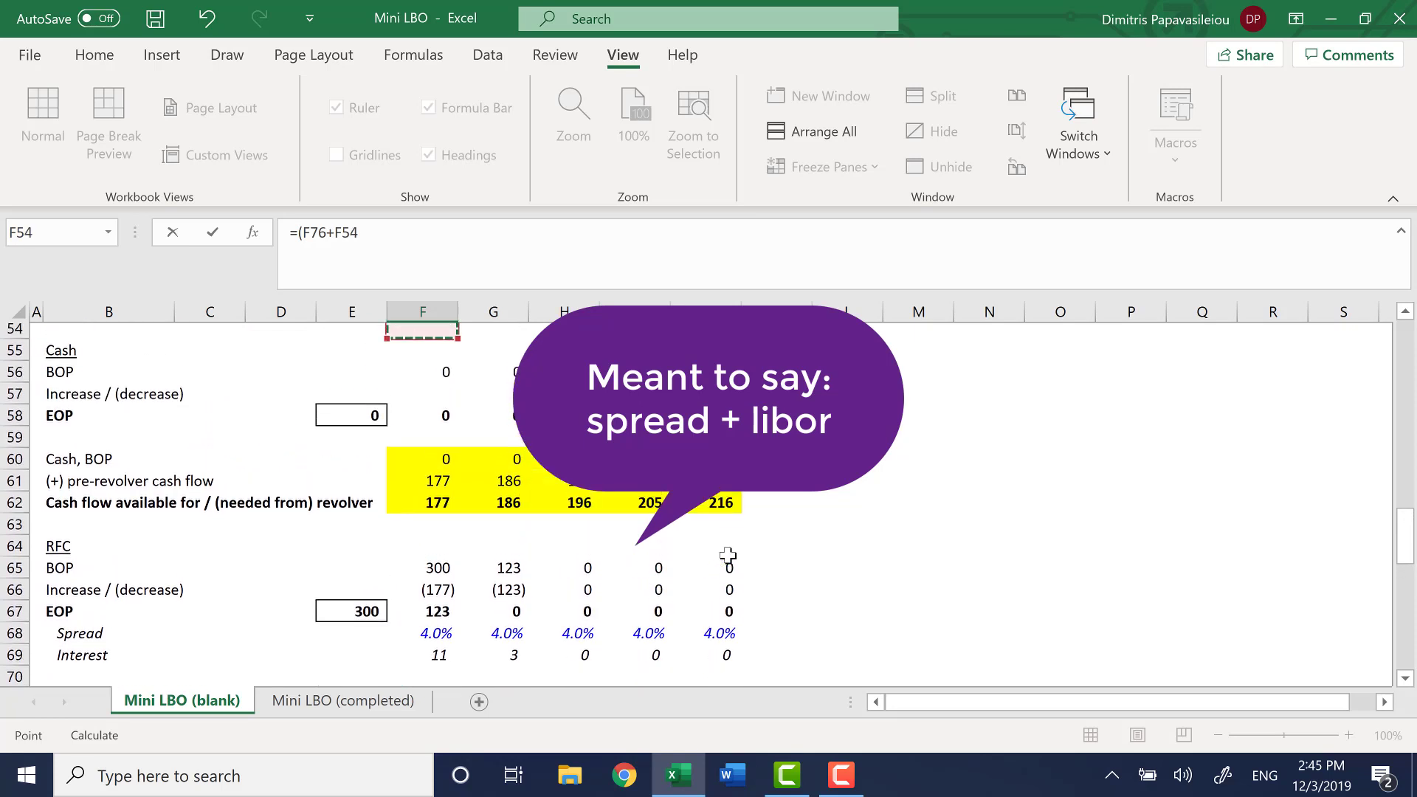
key("Down")
key("Down")
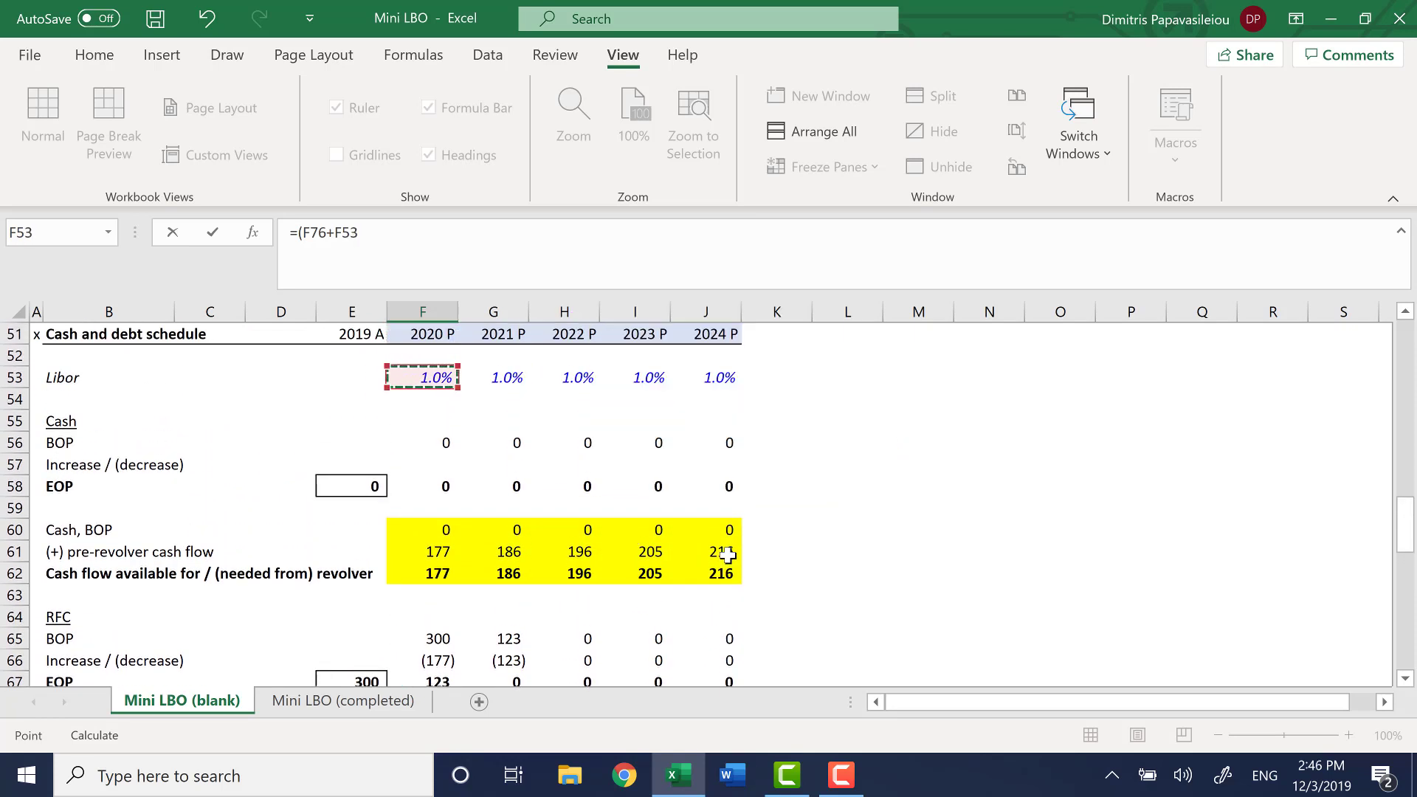
Complete the F77 formula by multiplying the rate by the average TL balance, giving =(F76+F53)*AVERAGE(E74:F74)
type(")*aver")
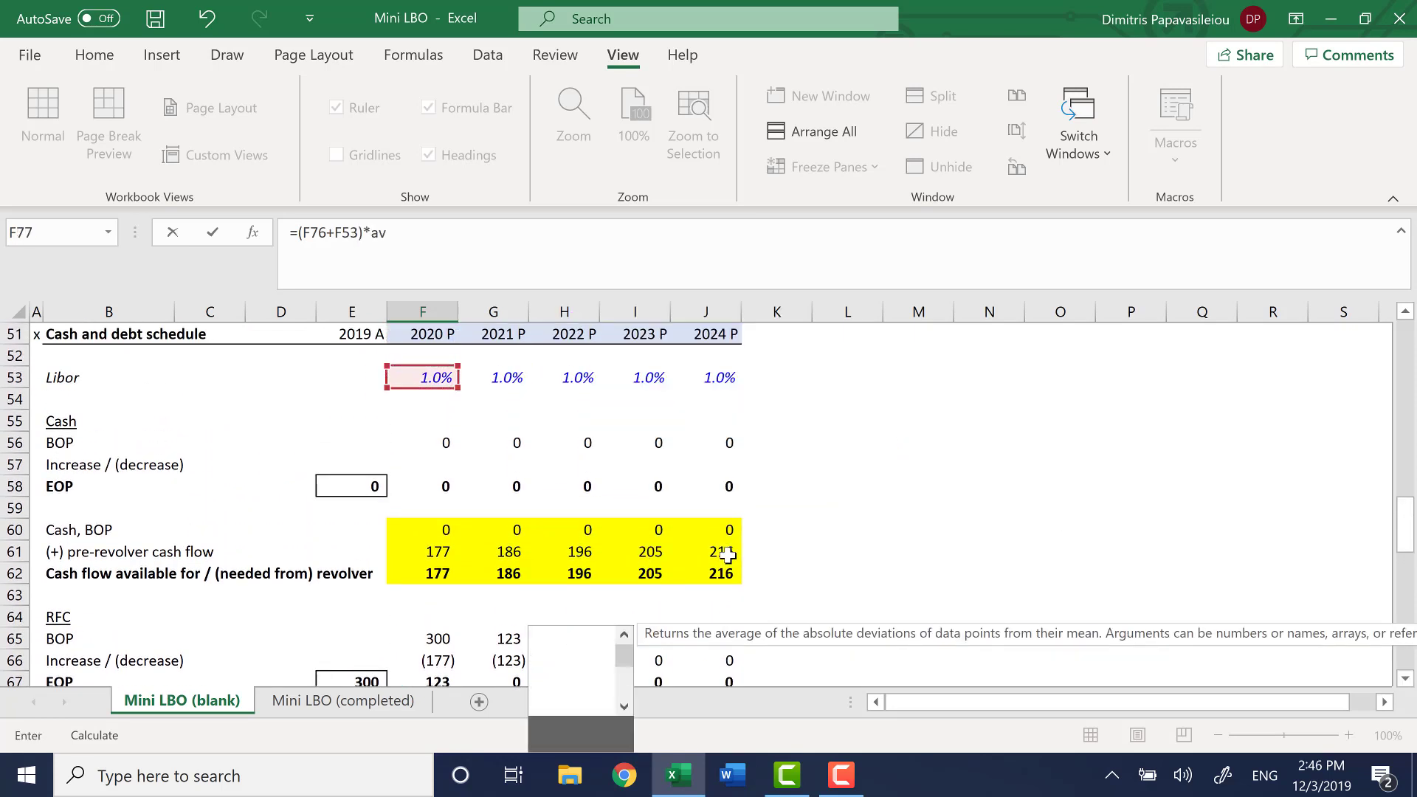
key("Tab")
key("Up")
key("Up")
key("Up")
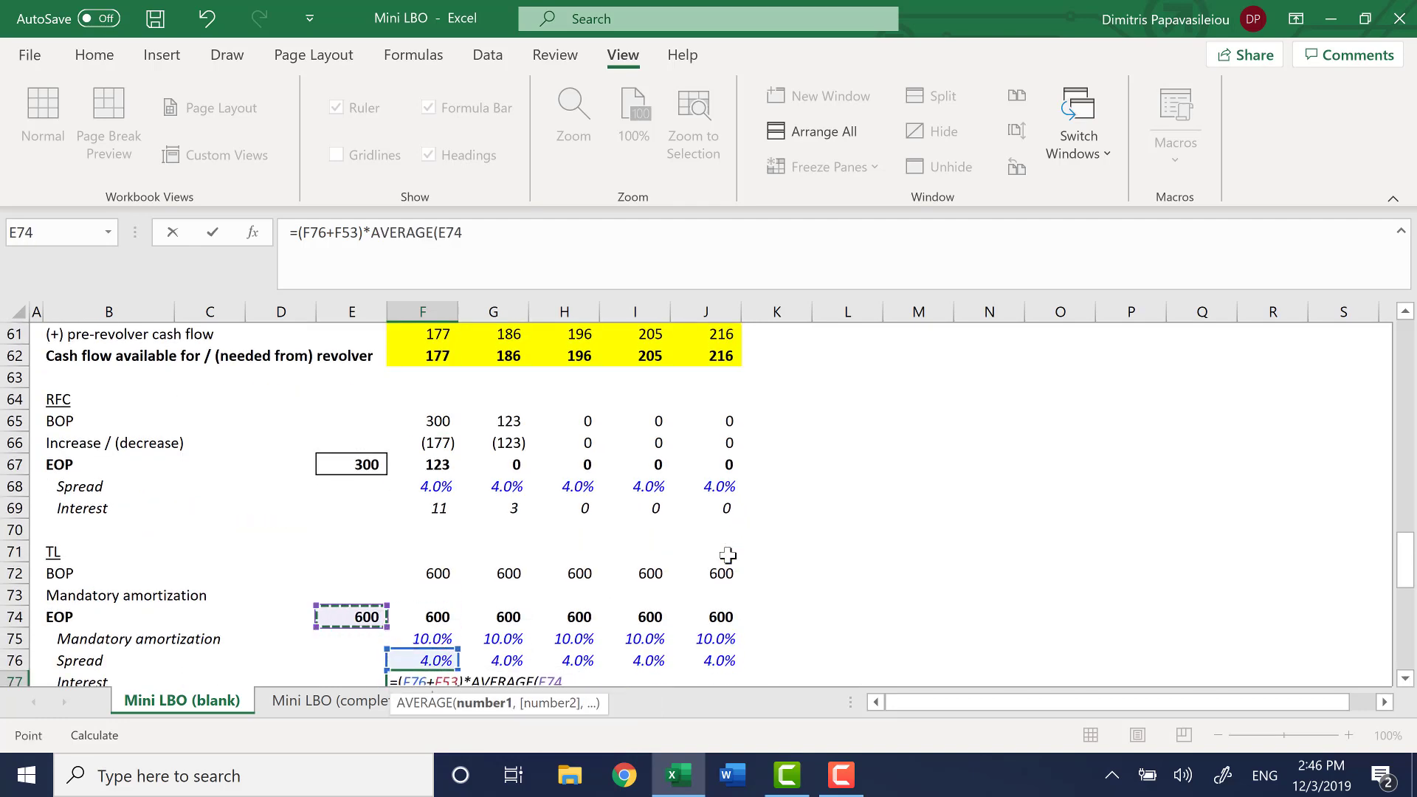
key("shift+Left")
key("Return")
Confirm the F77 formula and fill the TL Interest calculation across the remaining years through J77
key("Up")
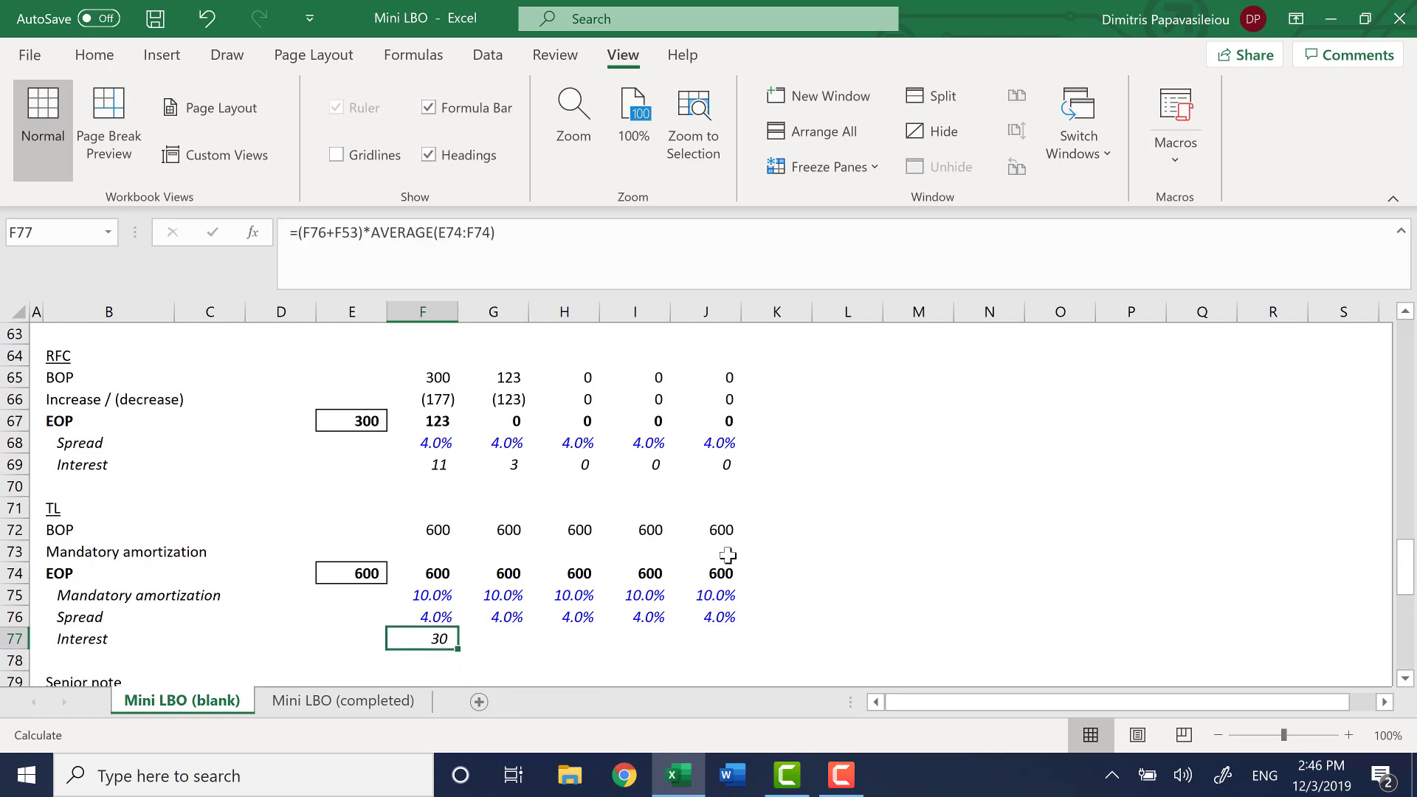
key("shift+Right")
key("shift+Right")
key("shift+Right")
key("shift+Right")
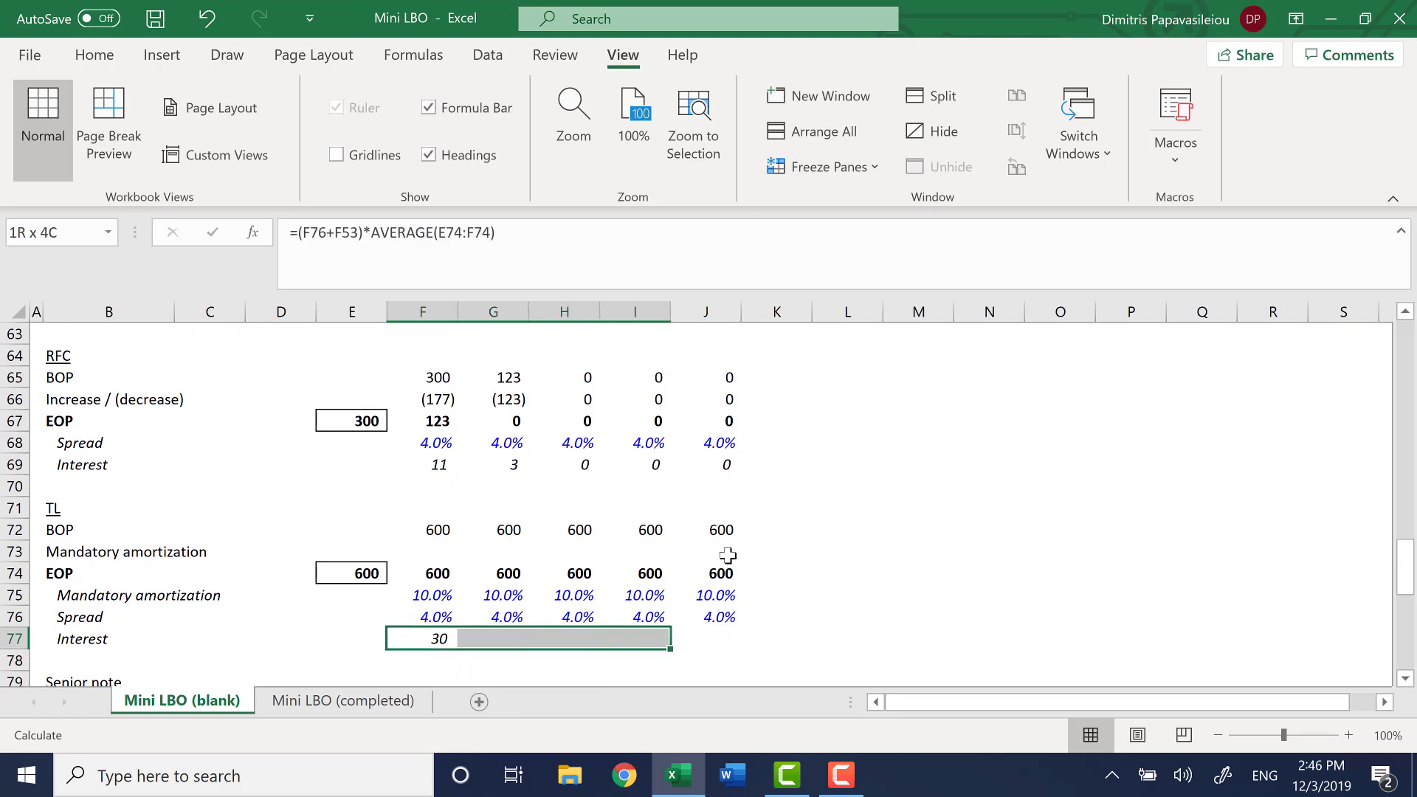
key("ctrl+r")
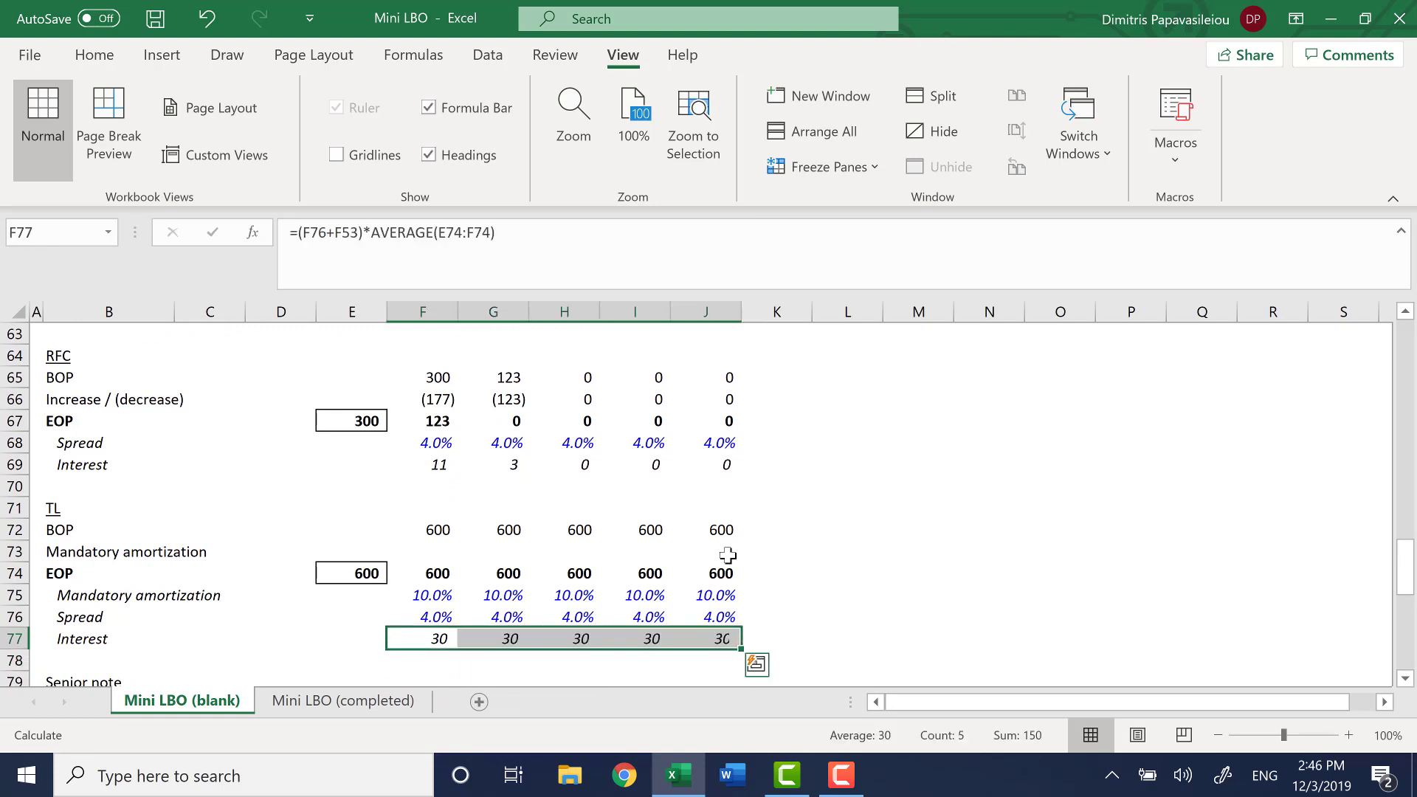
Review the TL ending balance, amortization rate, spread and interest cells for the first projection years
key("Left")
key("Right")
key("Up")
key("Up")
key("Up")
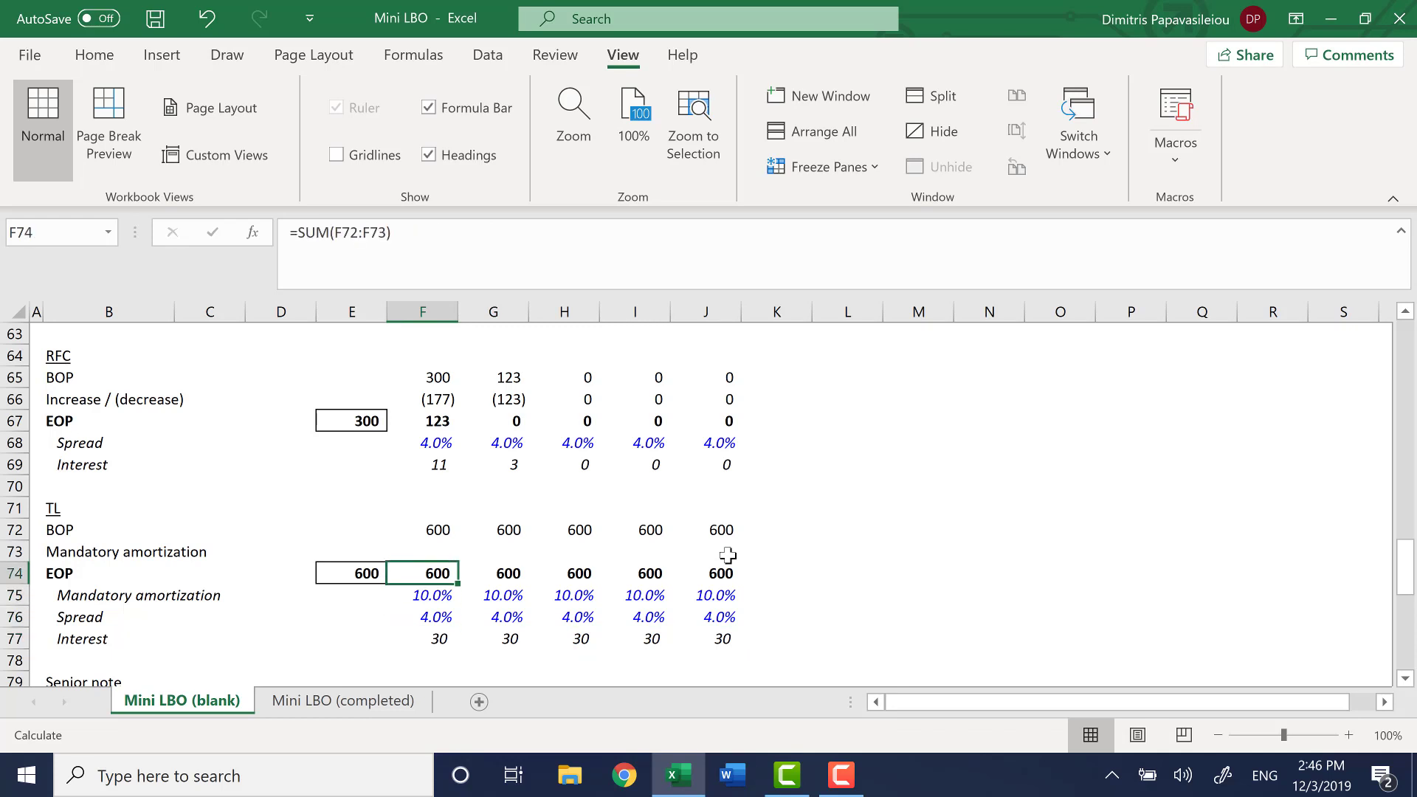
key("Up")
key("Down")
key("Left")
key("Right")
key("Down")
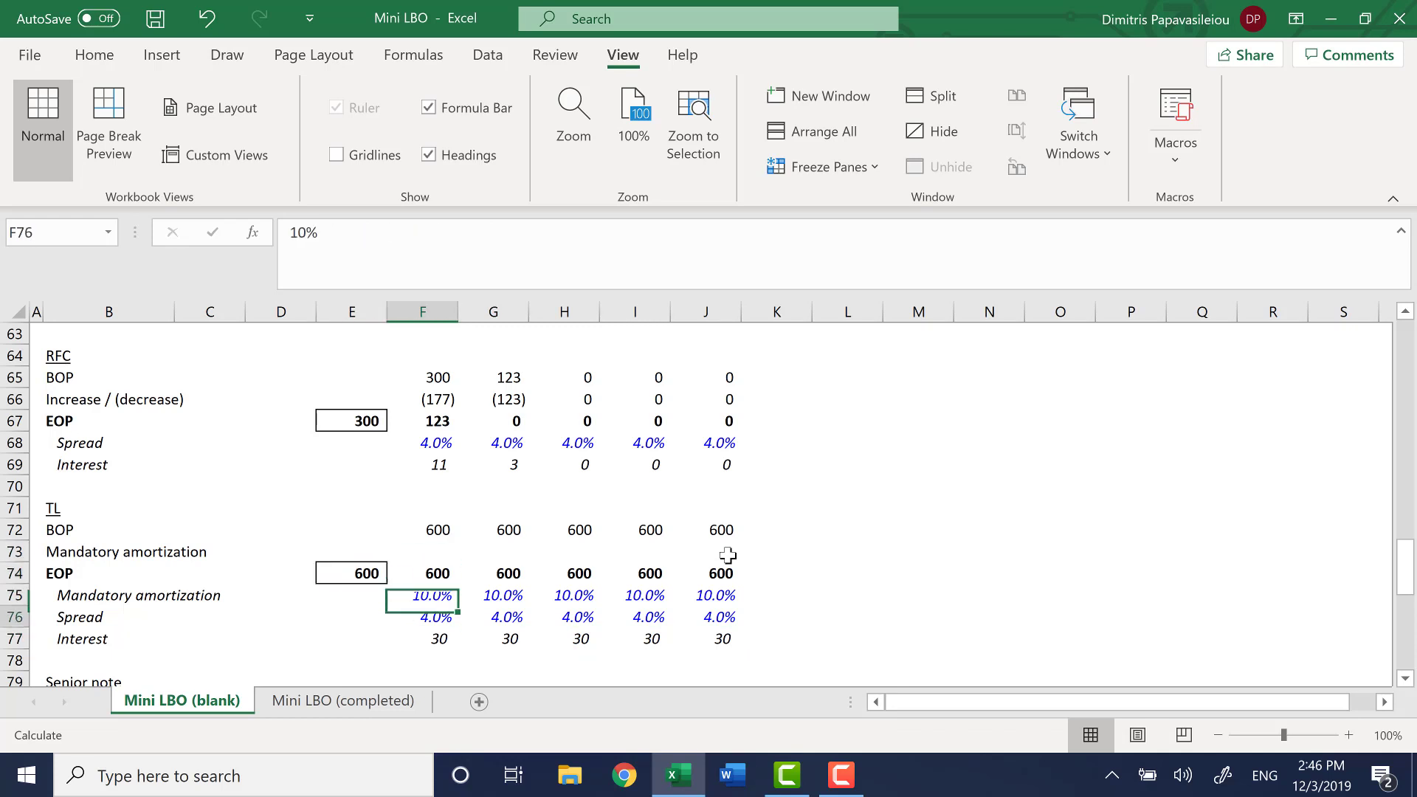
key("Down")
key("Down")
key("Right")
key("Right")
key("Left")
key("Left")
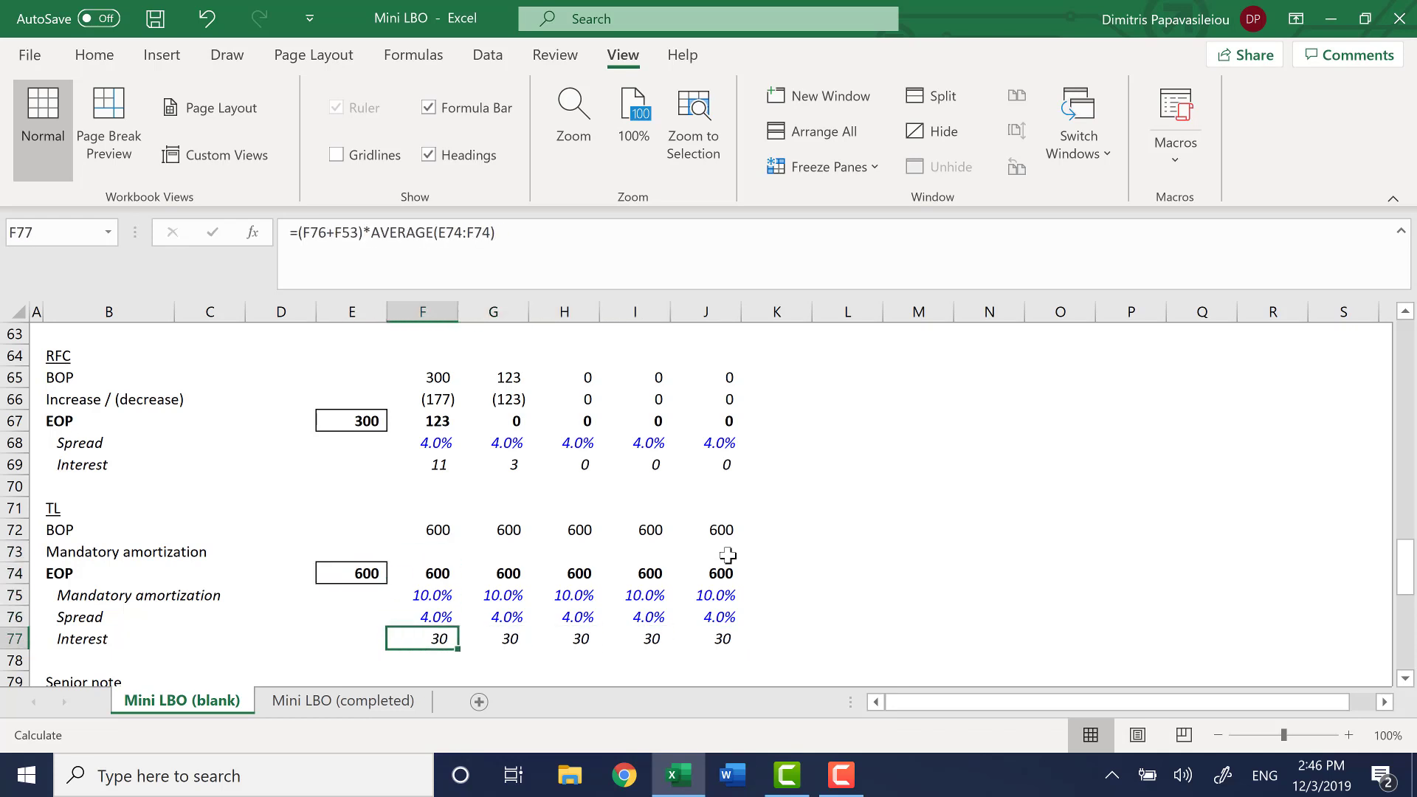
Enter the 2020 TL Mandatory amortization in F73 as the negative opening loan times the amortization rate, =-$E$74*F75
key("Up")
key("Up")
key("Up")
key("Up")
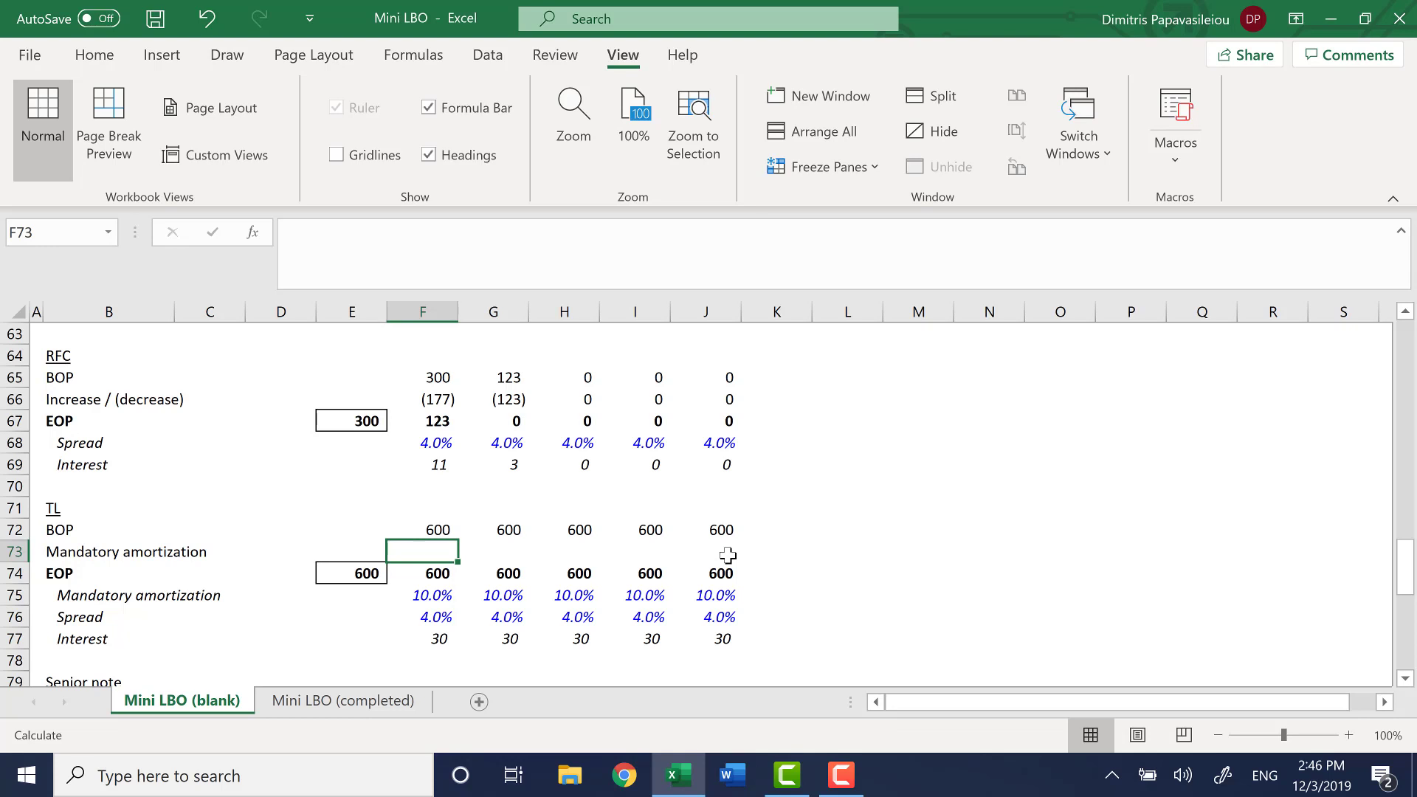
type("=")
key("Down")
key("Left")
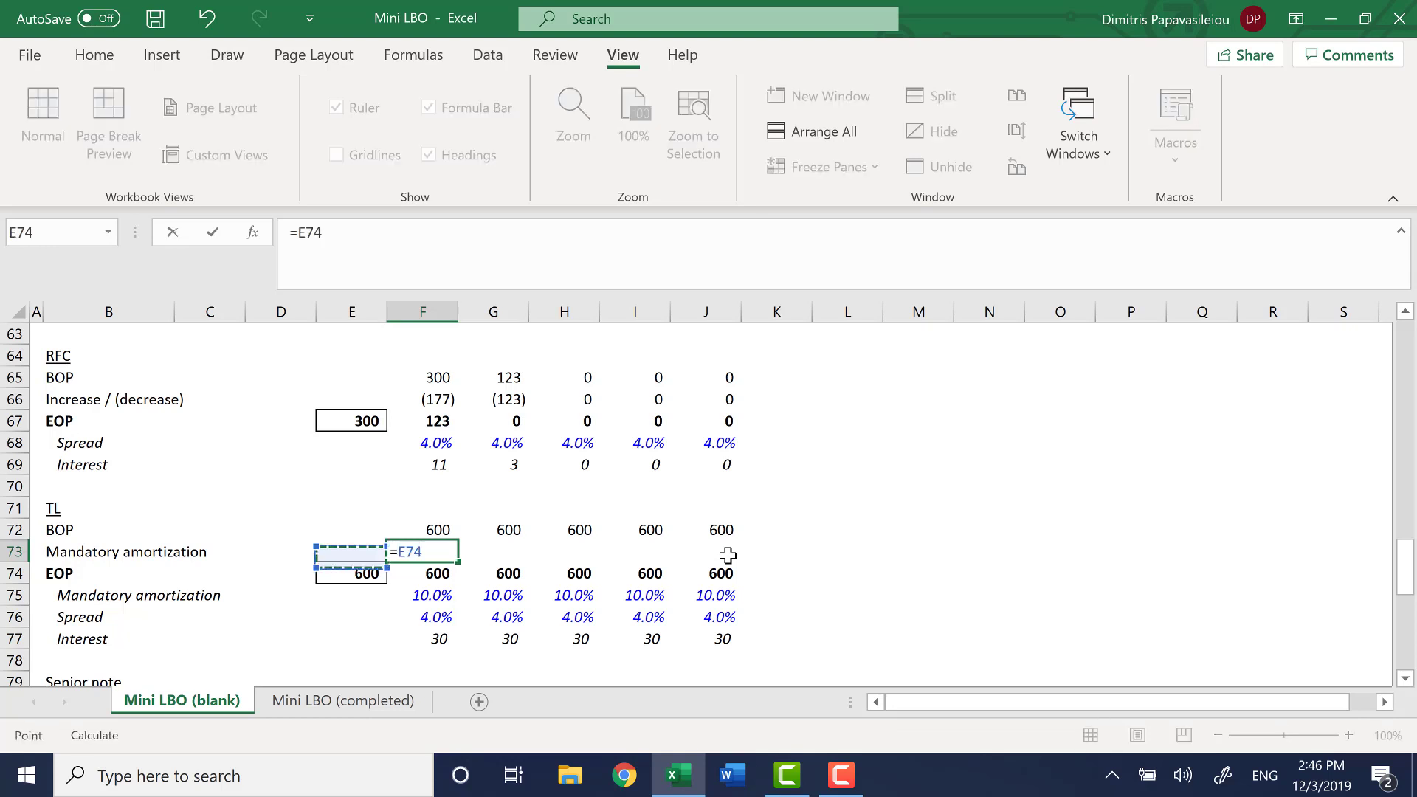
key("F4")
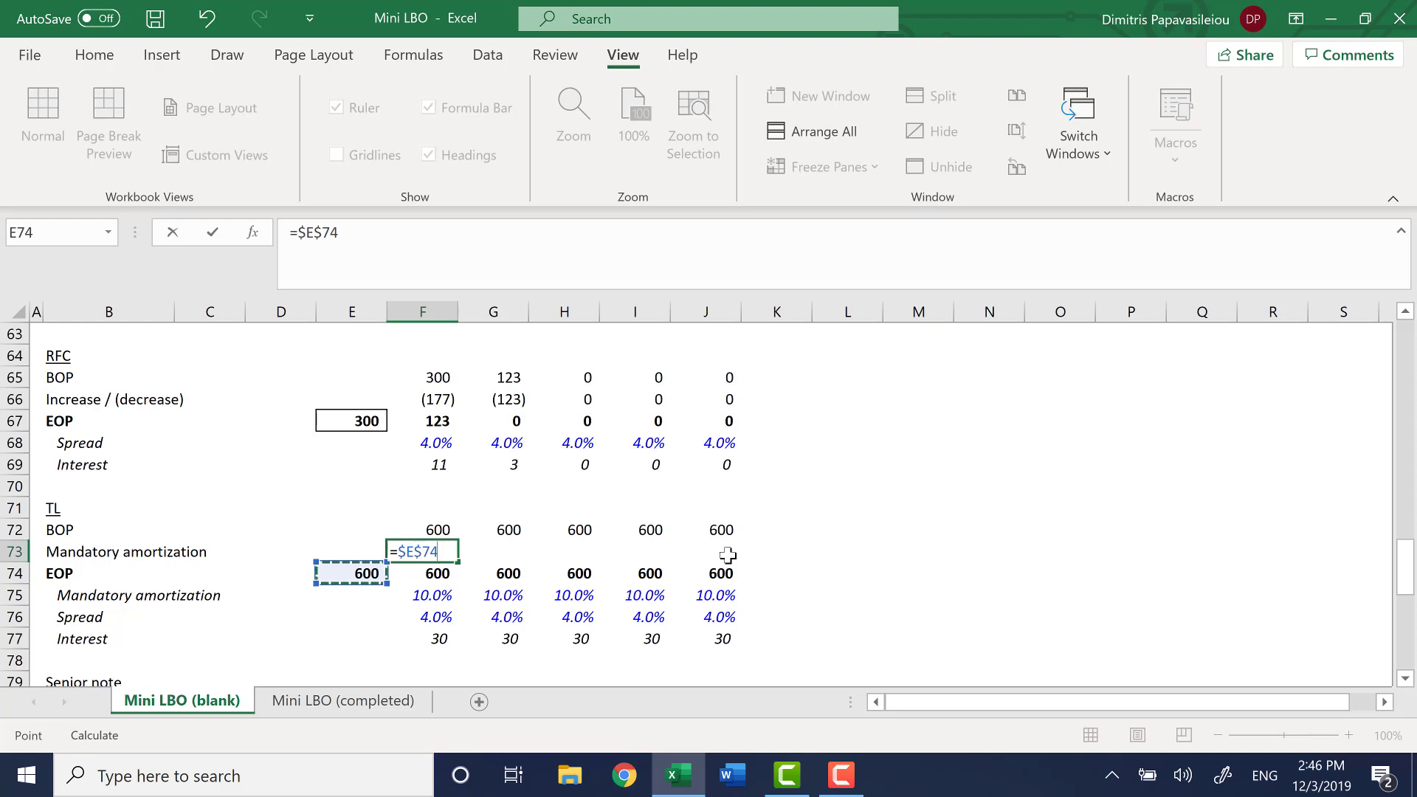
type("*")
key("Down")
key("Down")
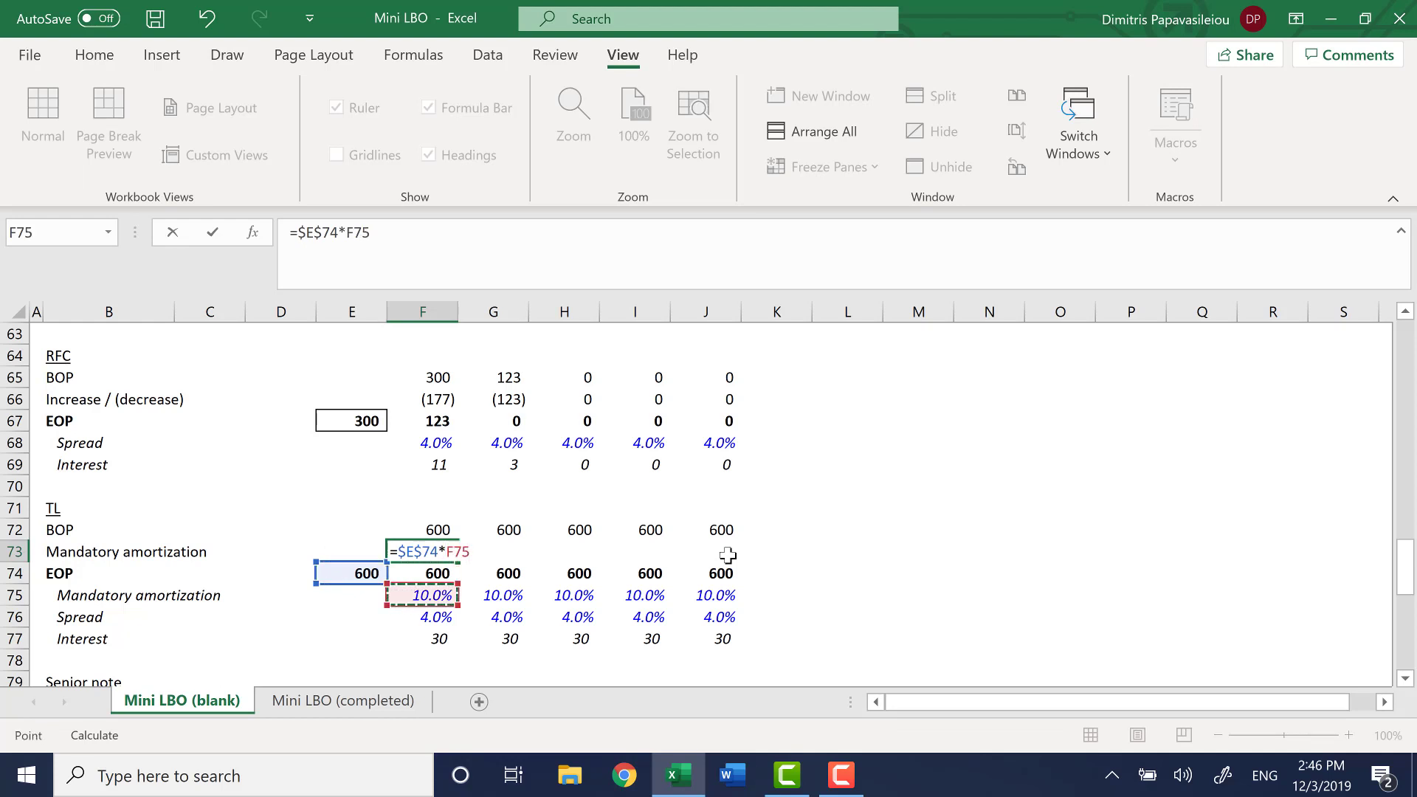
left_click(296, 233)
key("Return")
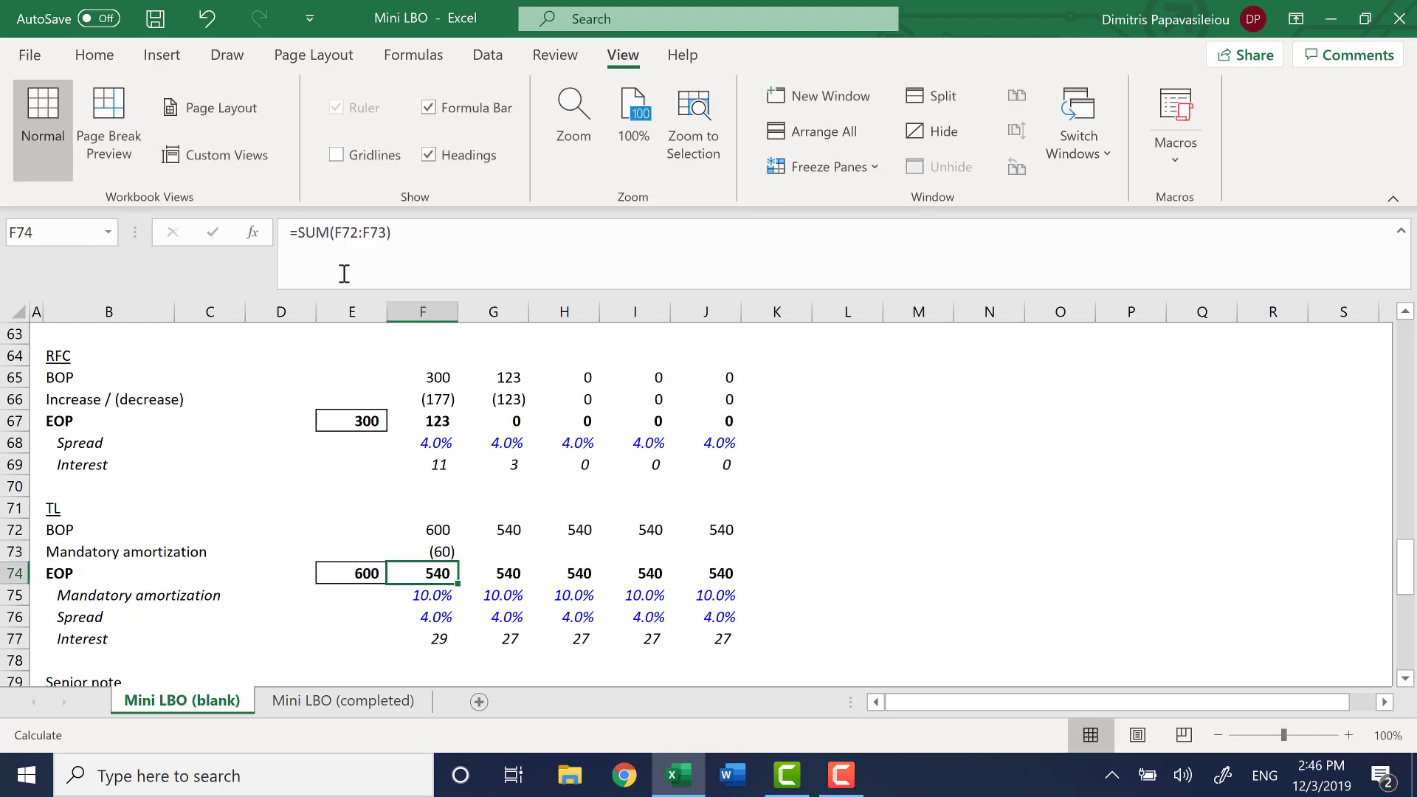
Fill the TL Mandatory amortization formula in F73 across the remaining years through J73
key("Up")
key("shift+Right")
key("shift+Right")
key("shift+Right")
key("shift+Right")
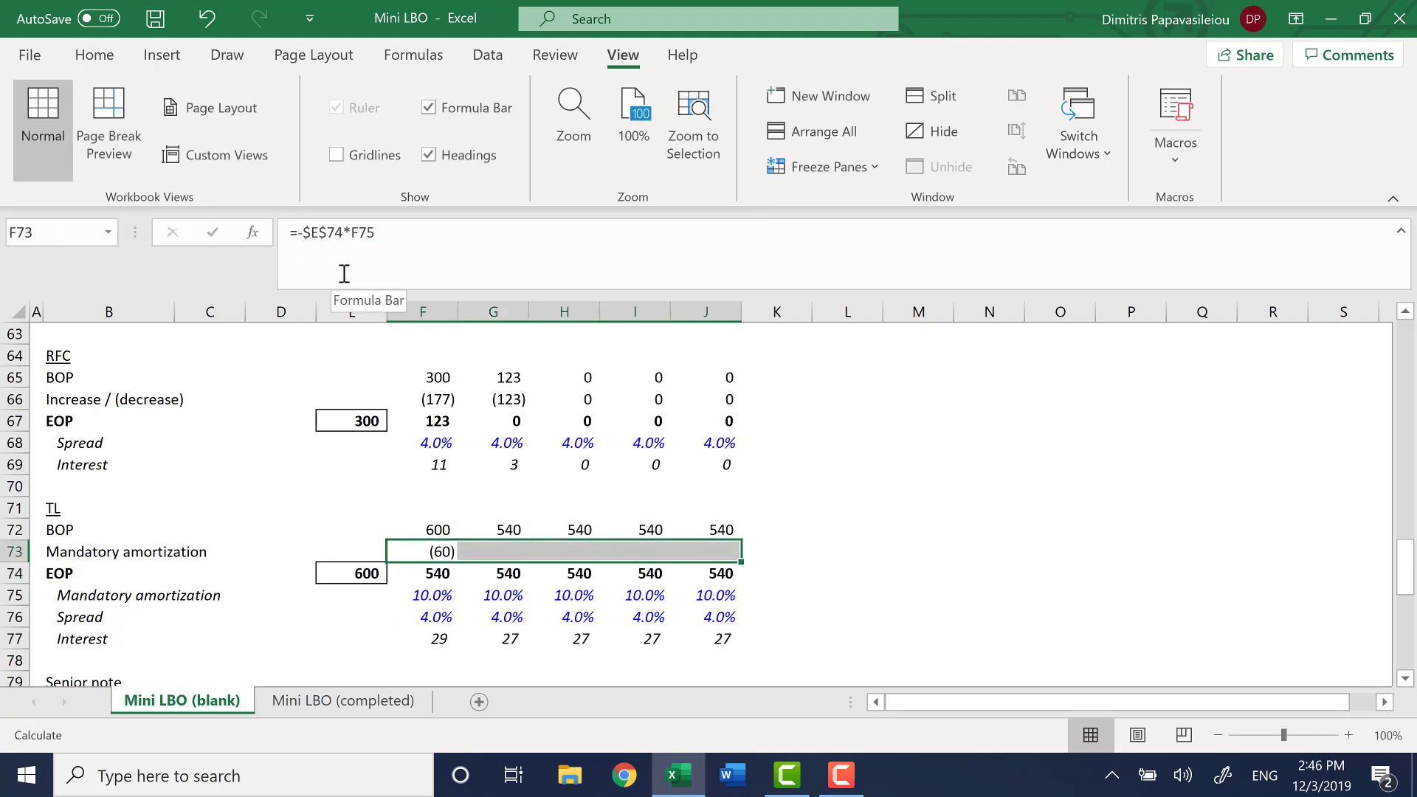
key("ctrl+r")
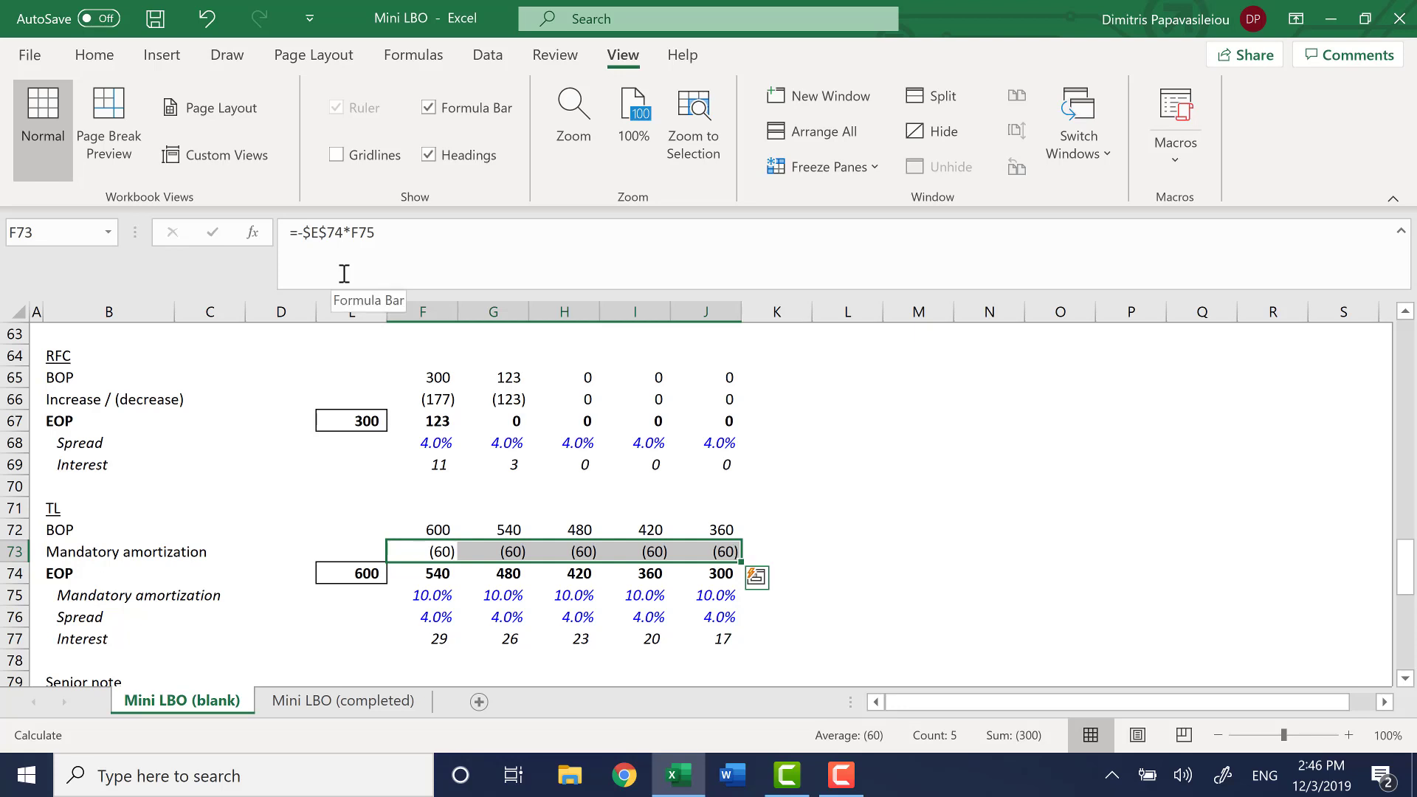
Check the cell references in the TL EOP formulas across F74:J74
key("Down")
key("F2")
key("Escape")
key("Right")
key("F2")
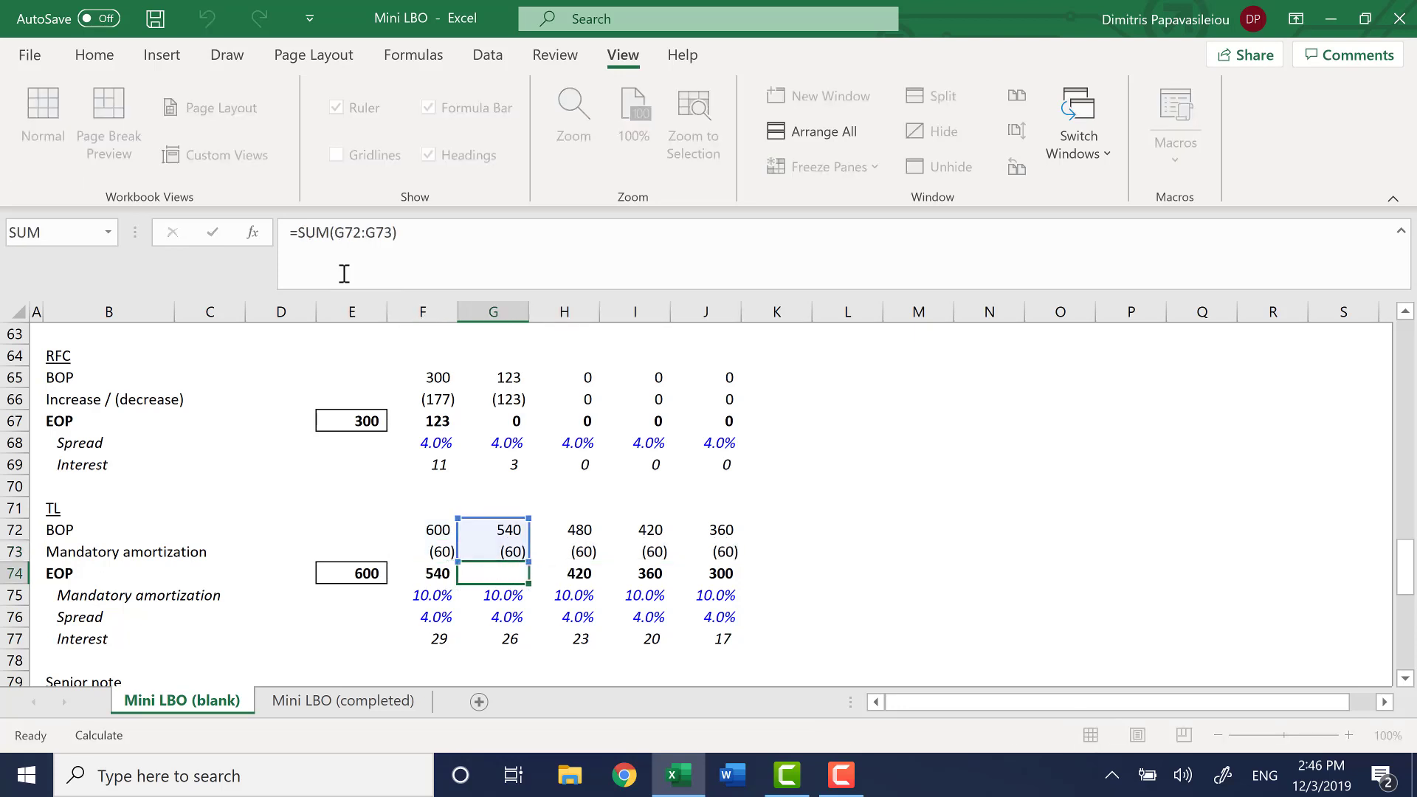
key("Escape")
key("Right")
key("Right")
key("Right")
key("F2")
key("Escape")
key("Left")
key("F2")
key("Escape")
key("Left")
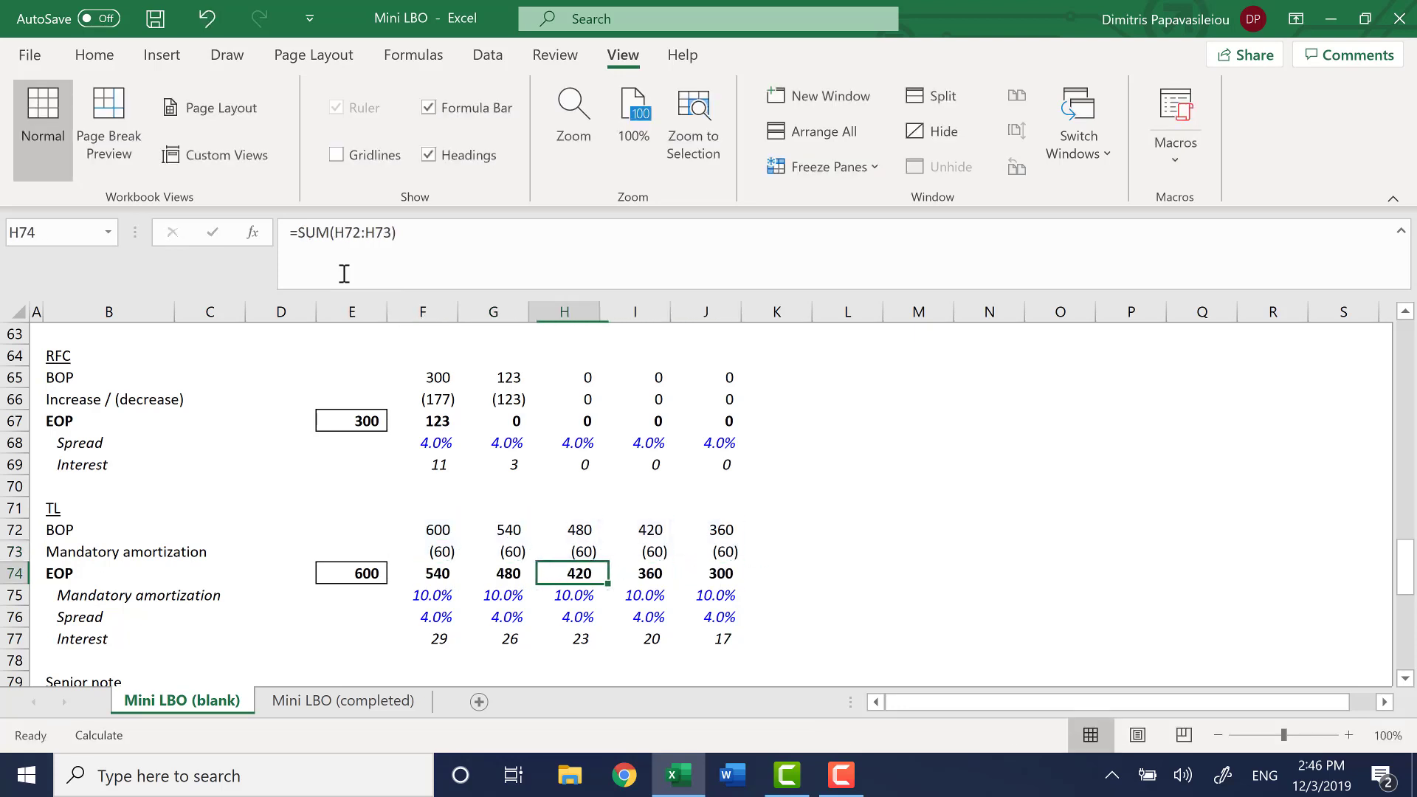
key("F2")
key("Escape")
key("Left")
key("F2")
key("Escape")
key("Left")
key("Right")
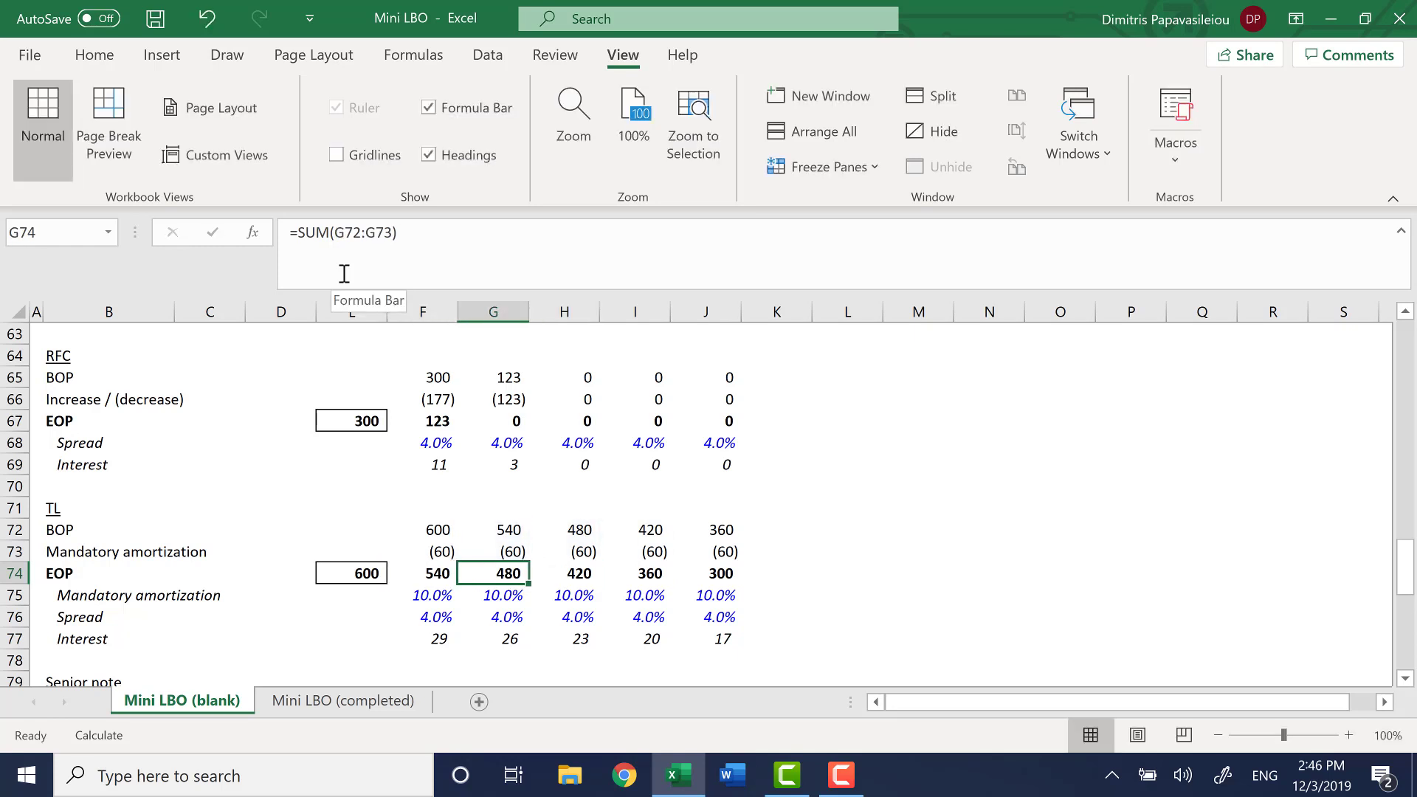
Review the TL ending balances through J74 and the Mandatory amortization row F73:J73
key("Right")
key("Right")
key("Right")
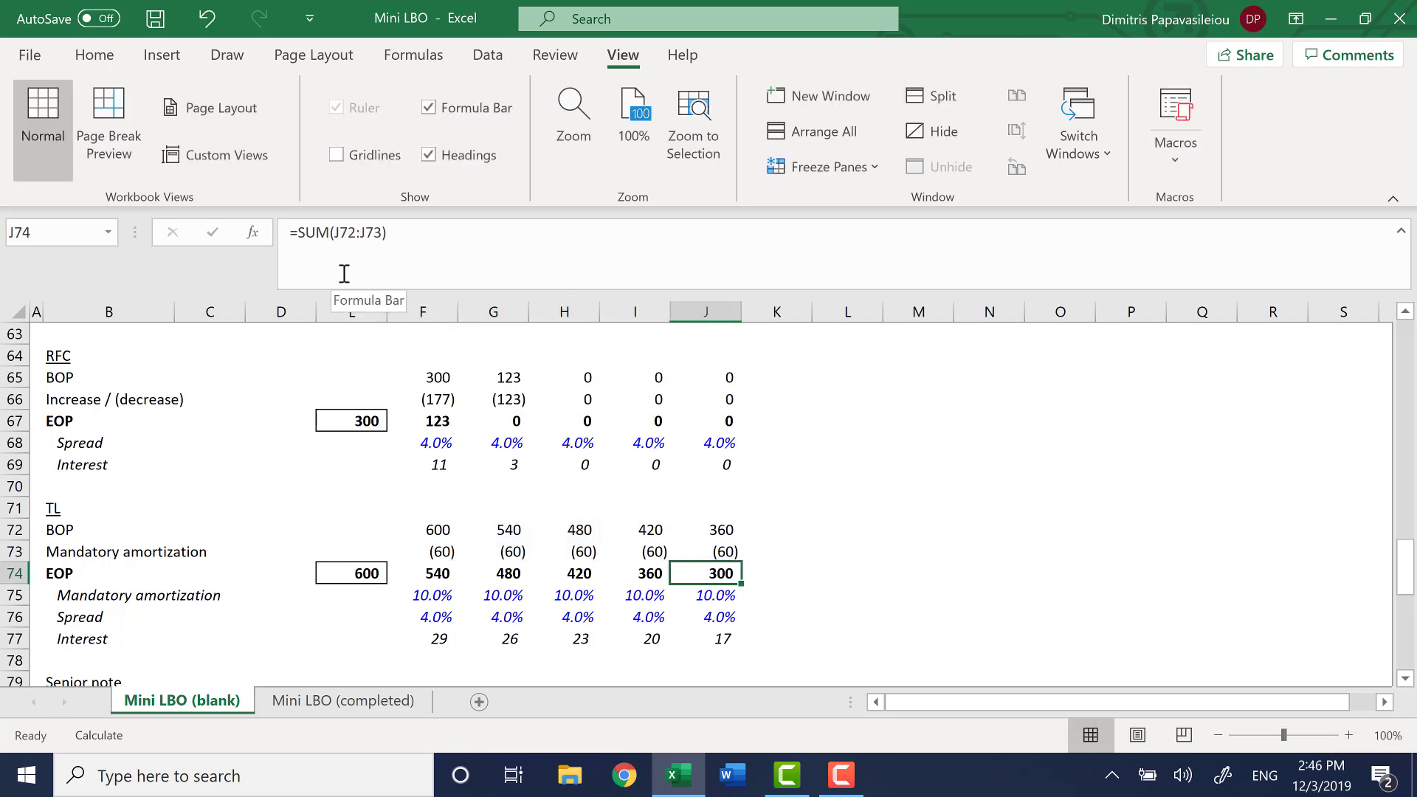
key("Left")
key("Left")
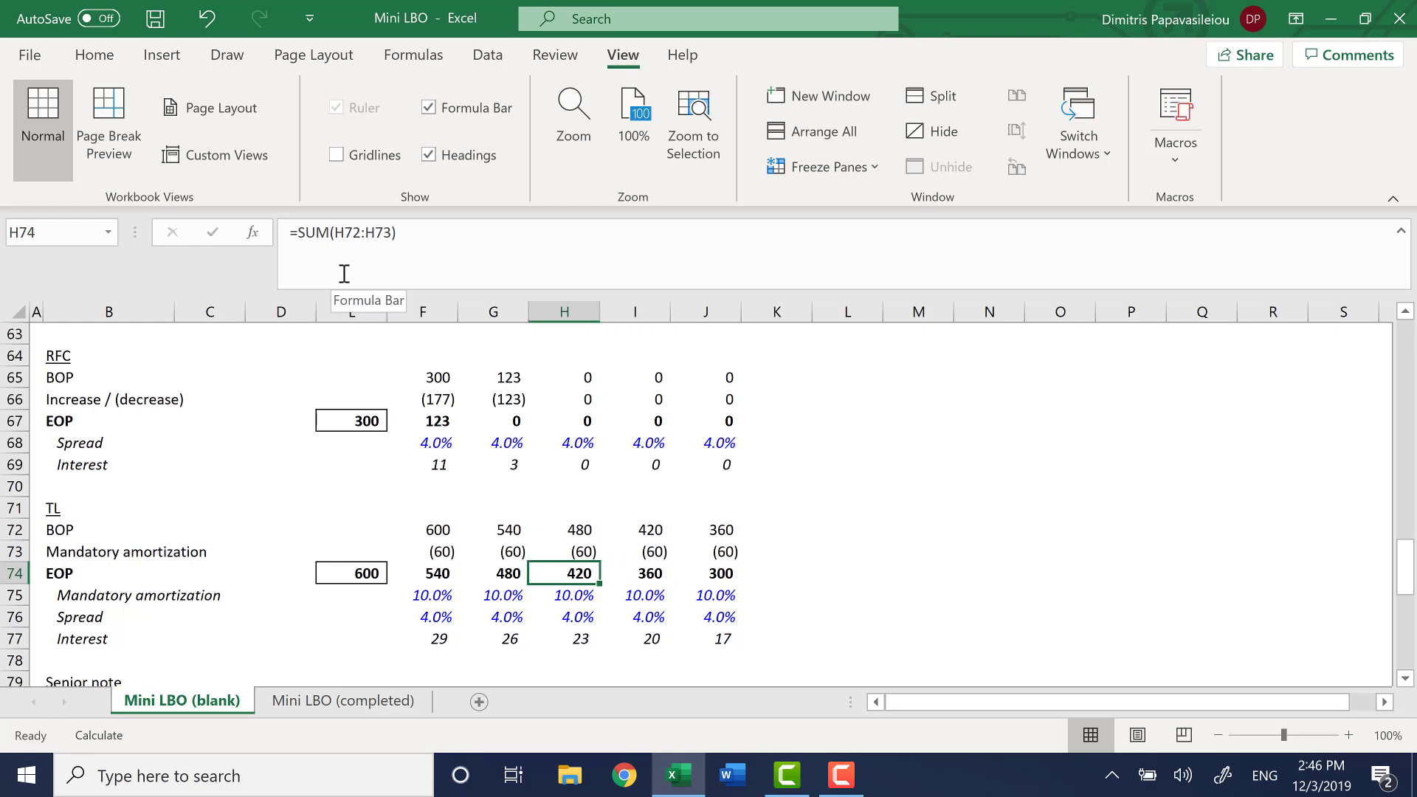
key("Left")
key("Up")
key("Left")
key("ctrl+shift+Right")
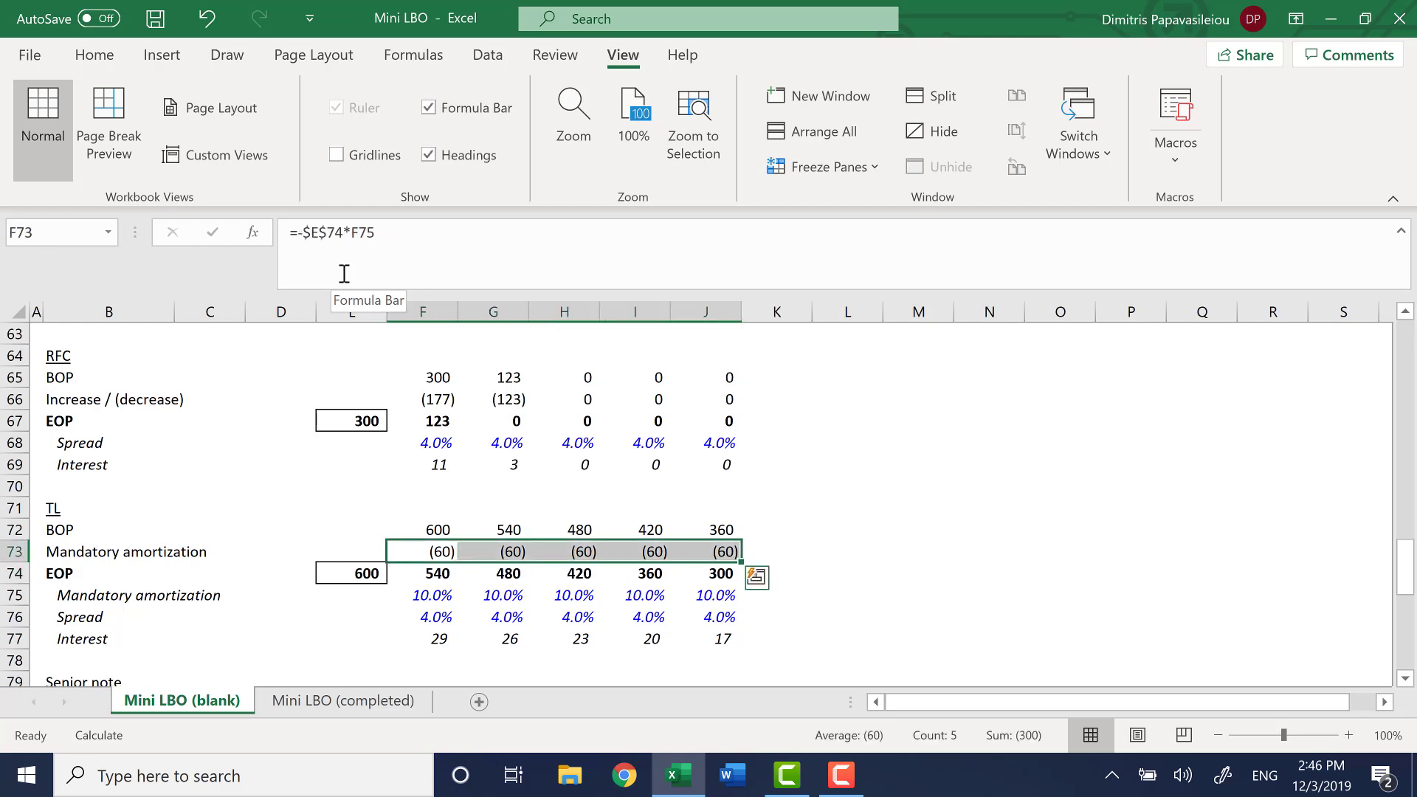
Clear the existing Senior note Interest formulas in F84:J84
key("Down")
key("Down")
key("Down")
key("Down")
key("Down")
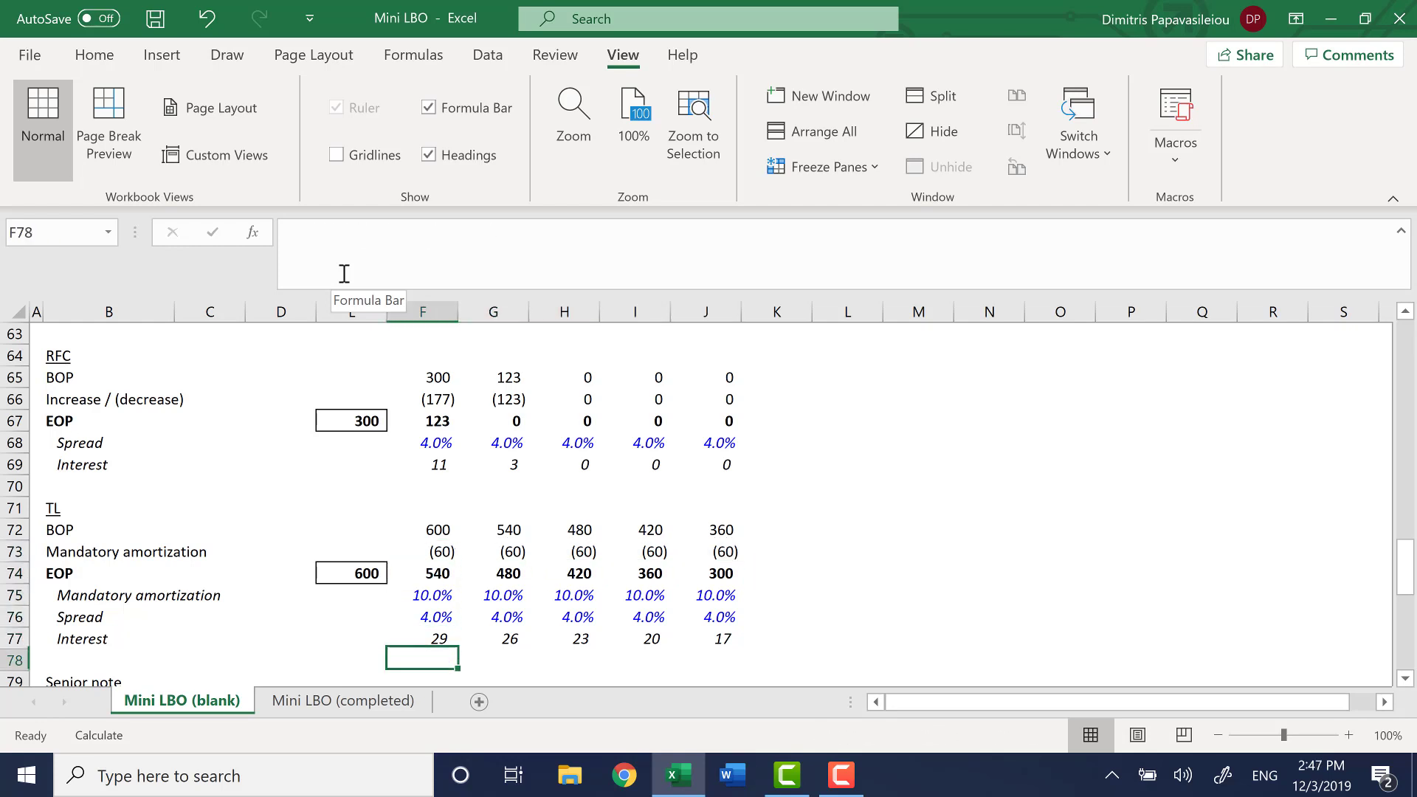
key("Down")
key("Down")
key("Down")
key("Down")
key("Down")
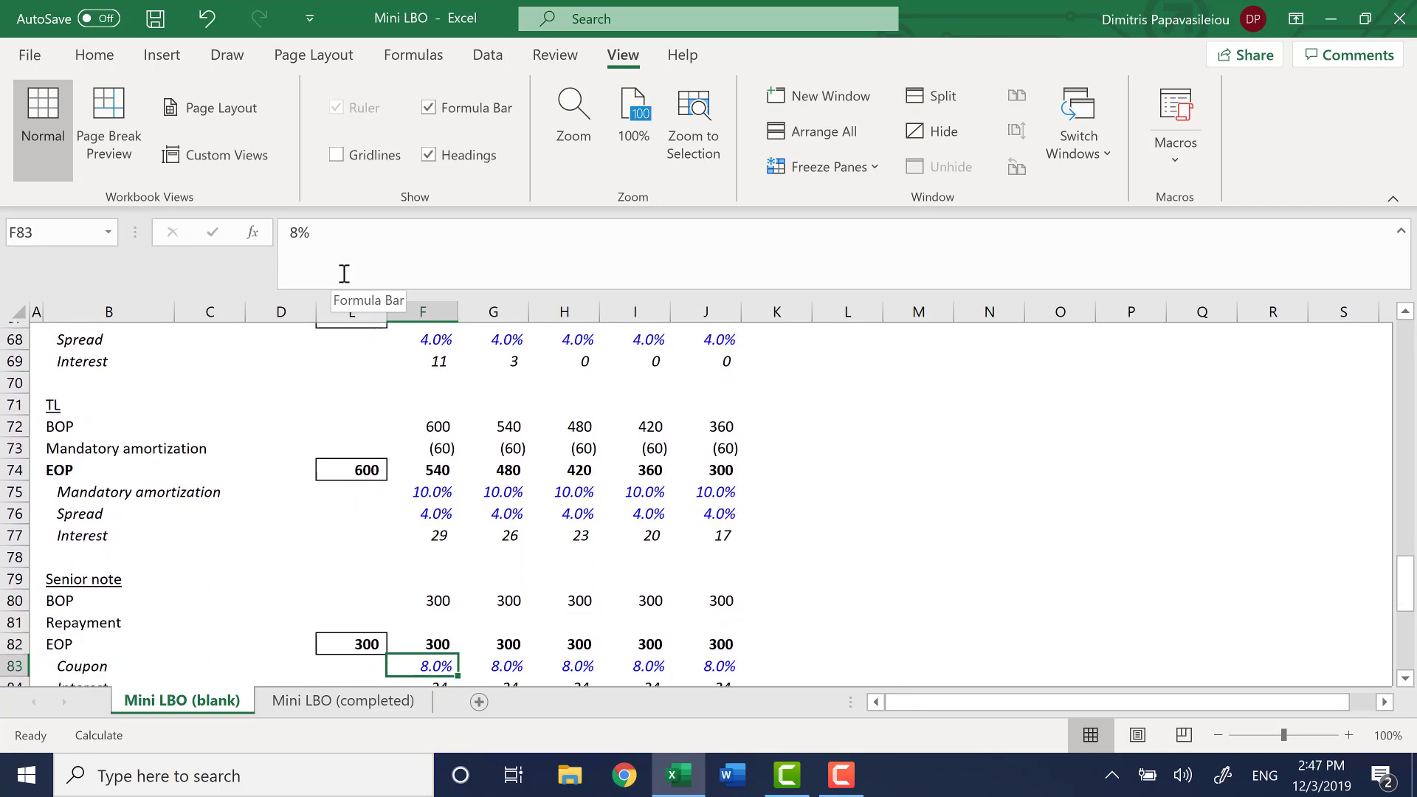
key("Down")
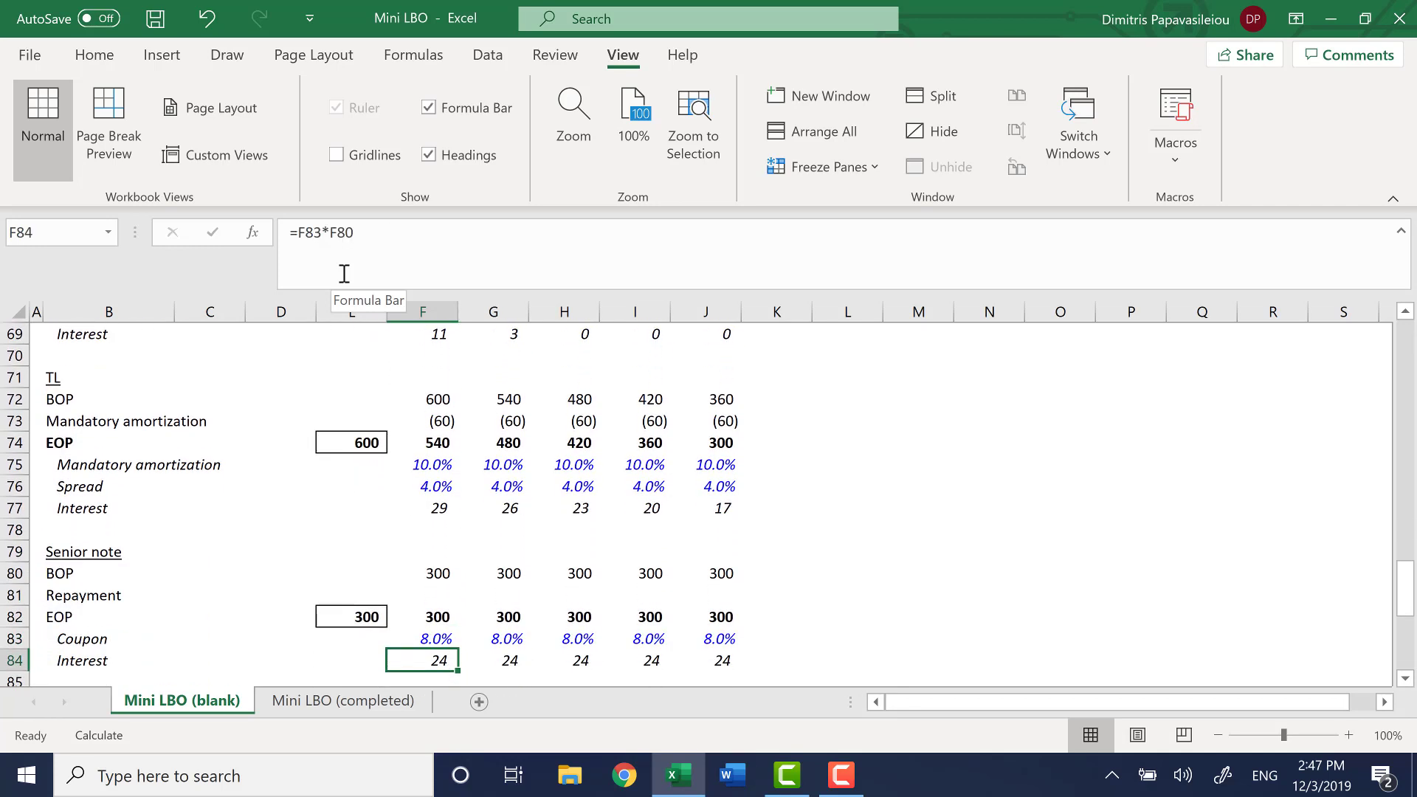
key("Up")
key("Down")
key("Down")
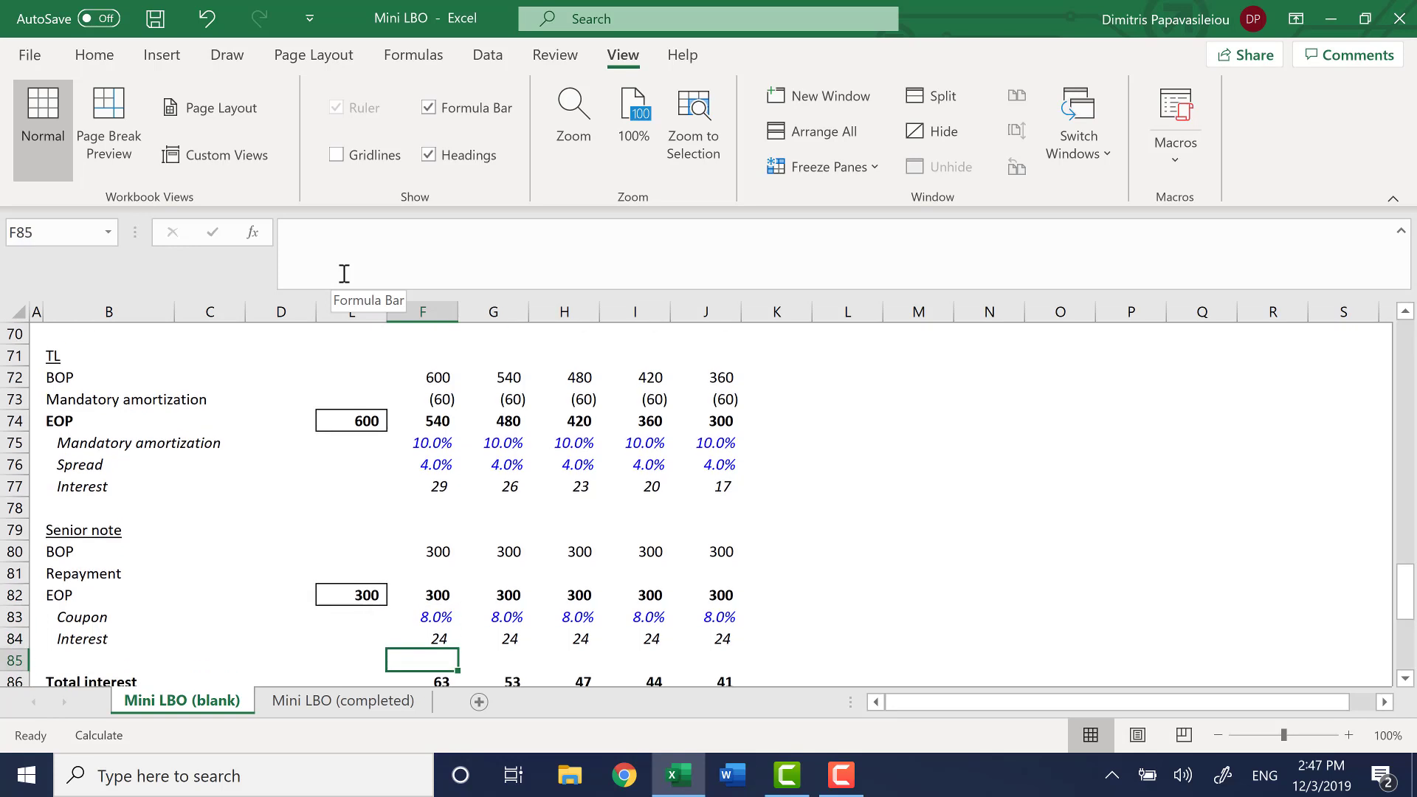
key("Up")
key("Up")
key("Down")
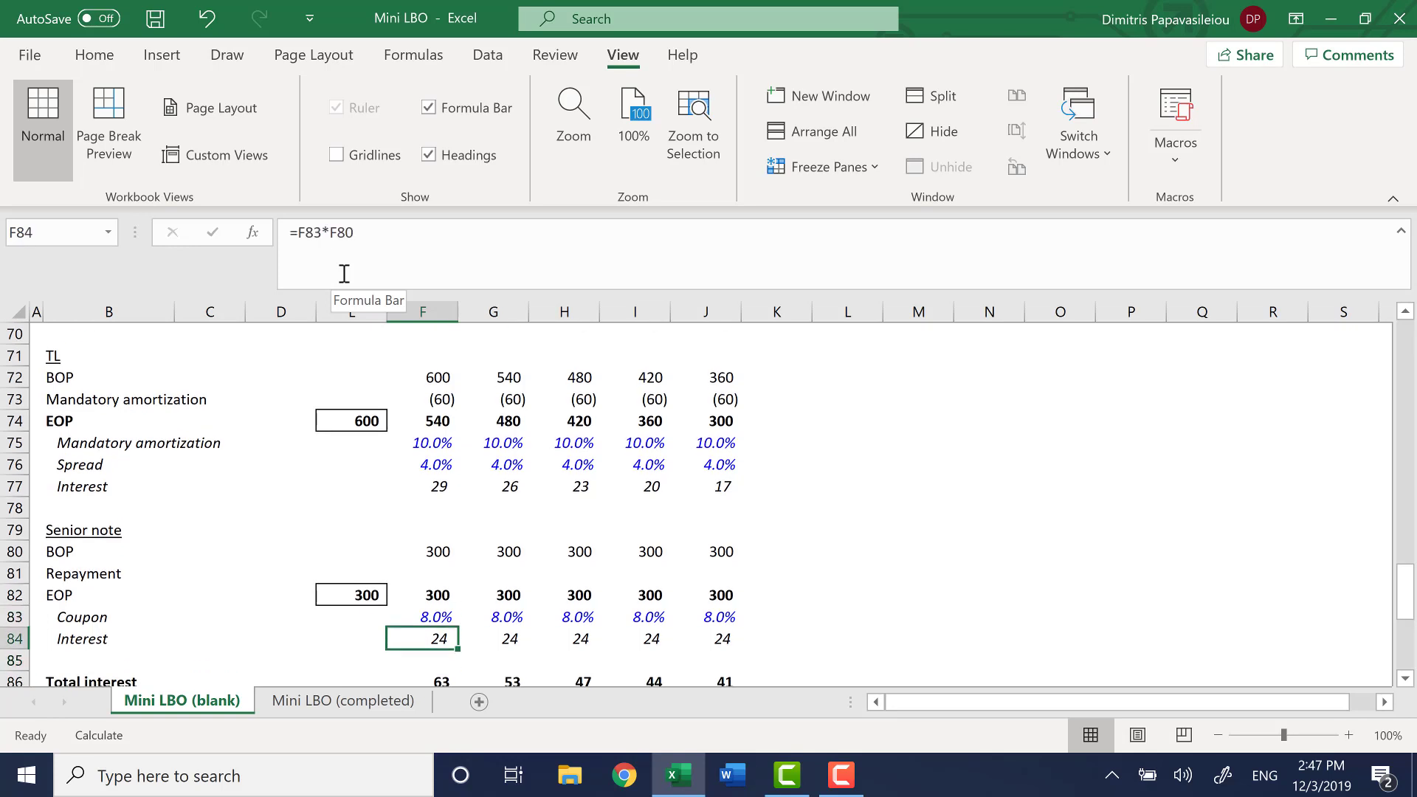
key("ctrl+shift+Right")
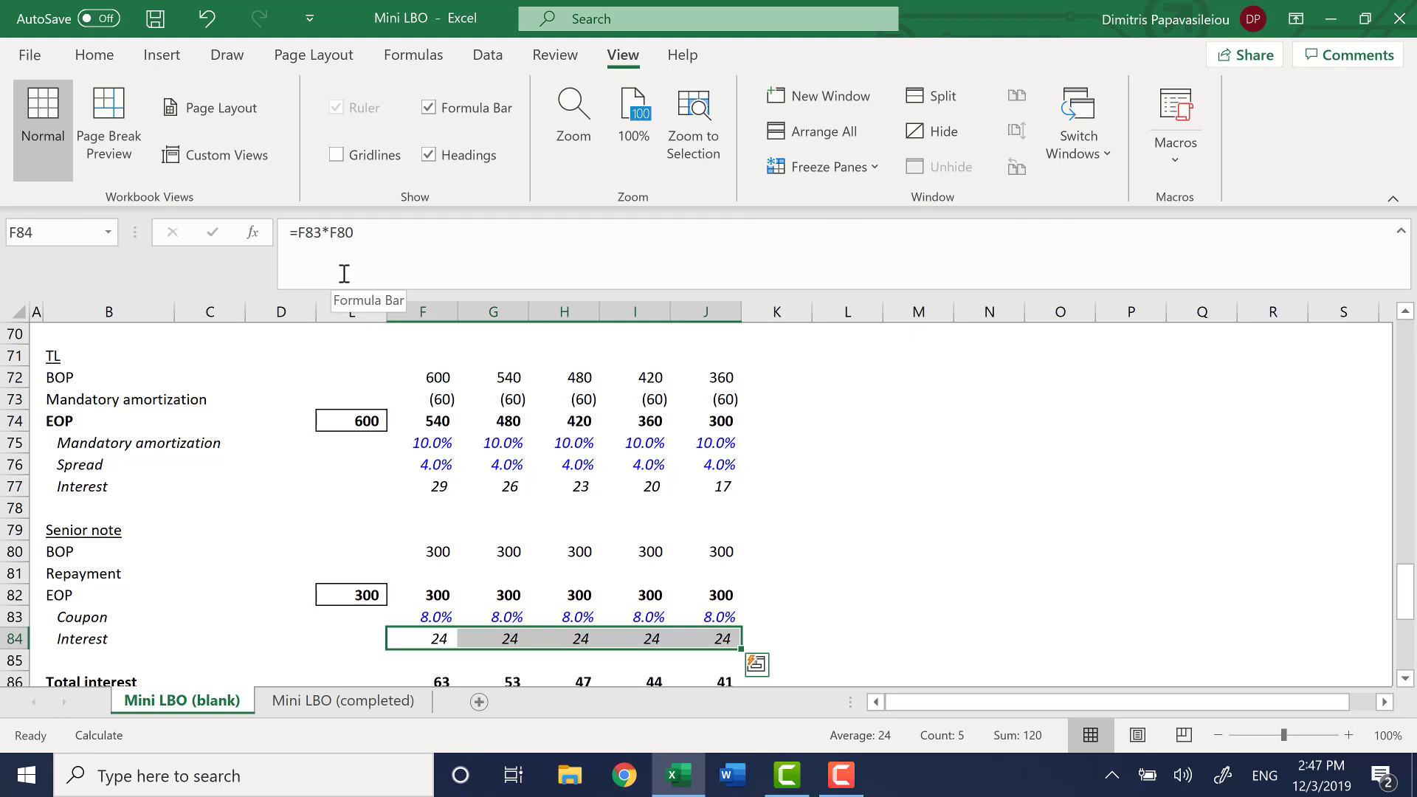
key("Delete")
Build the 2020 Senior note Interest formula in F84 as the coupon times the BOP balance, =F83*F80
key("ctrl+Left")
key("Right")
key("Right")
key("Right")
key("Right")
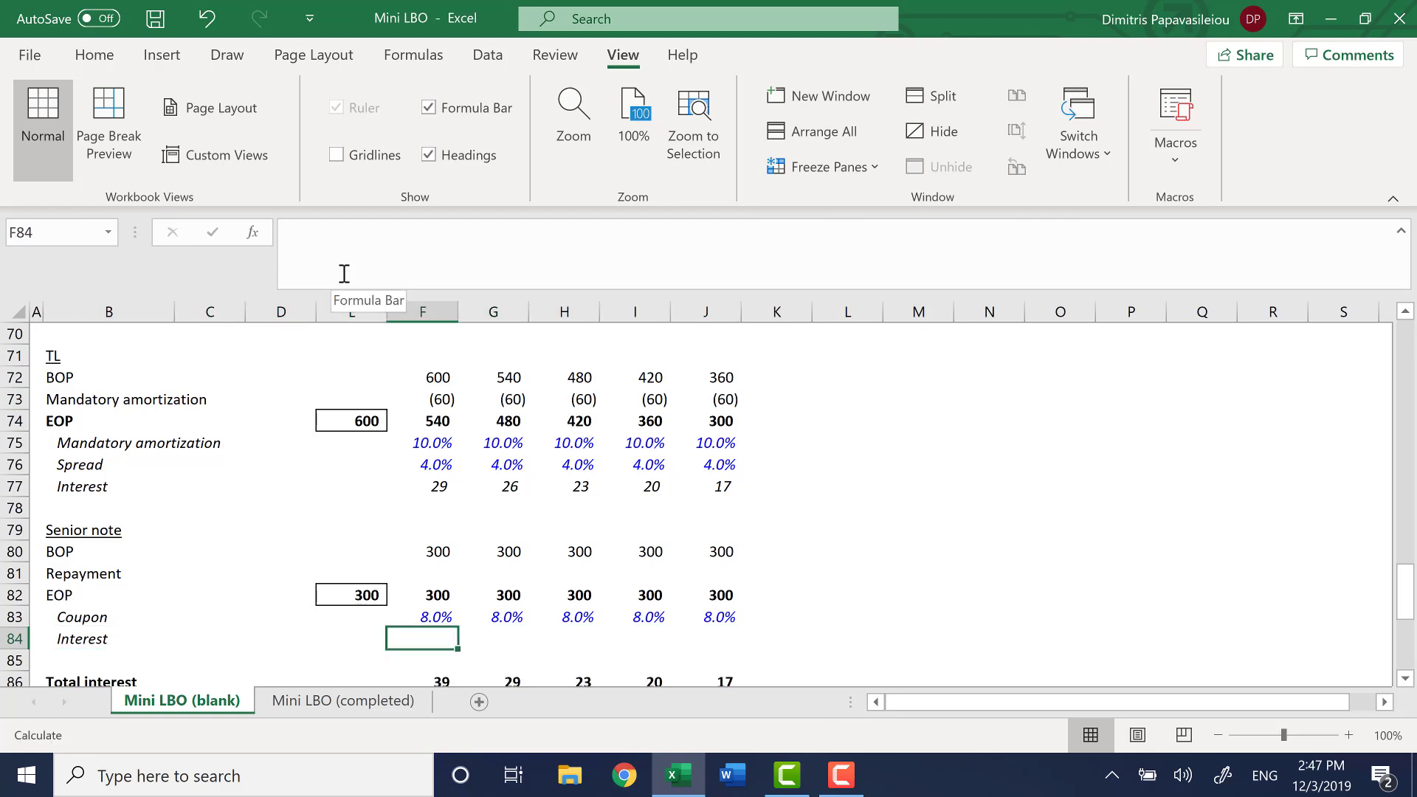
type("=")
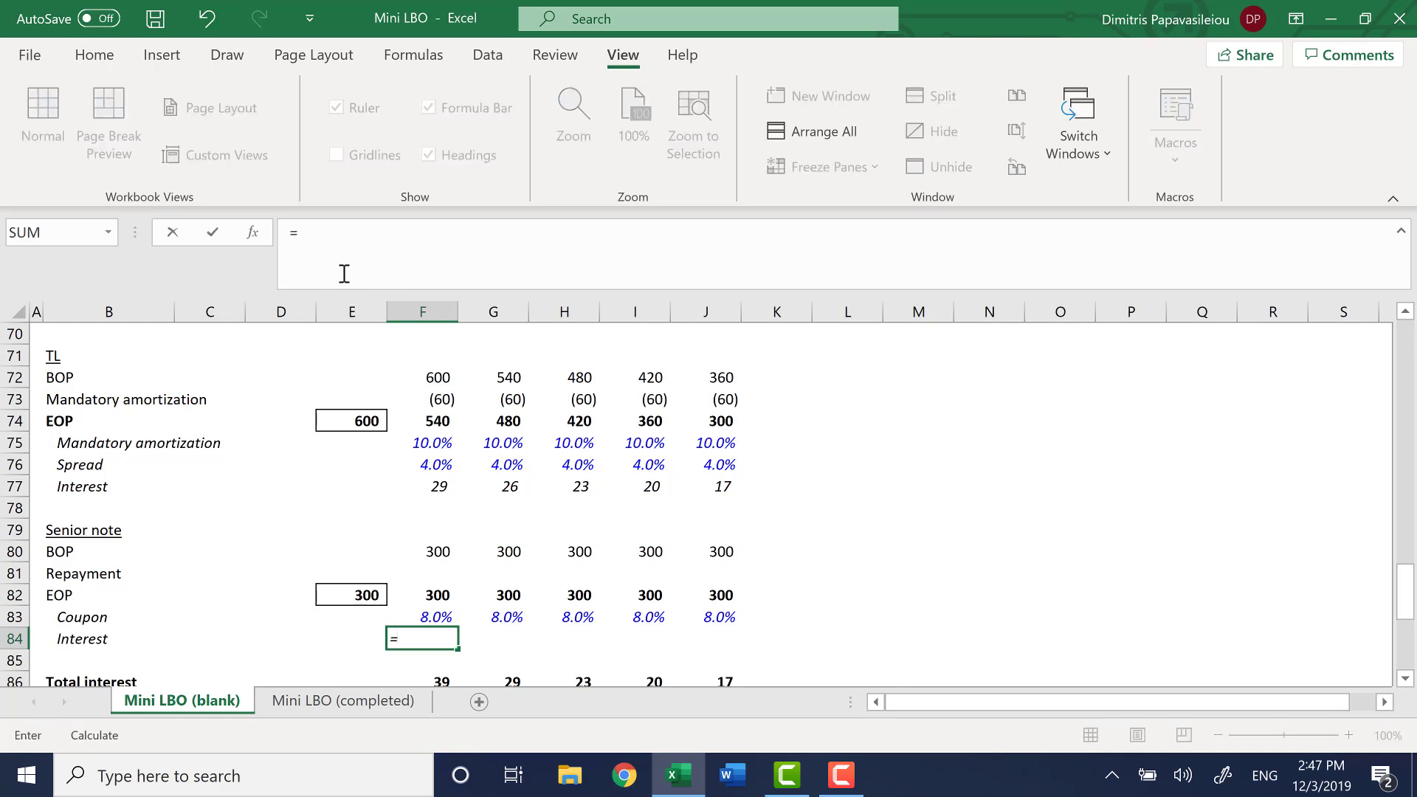
key("Up")
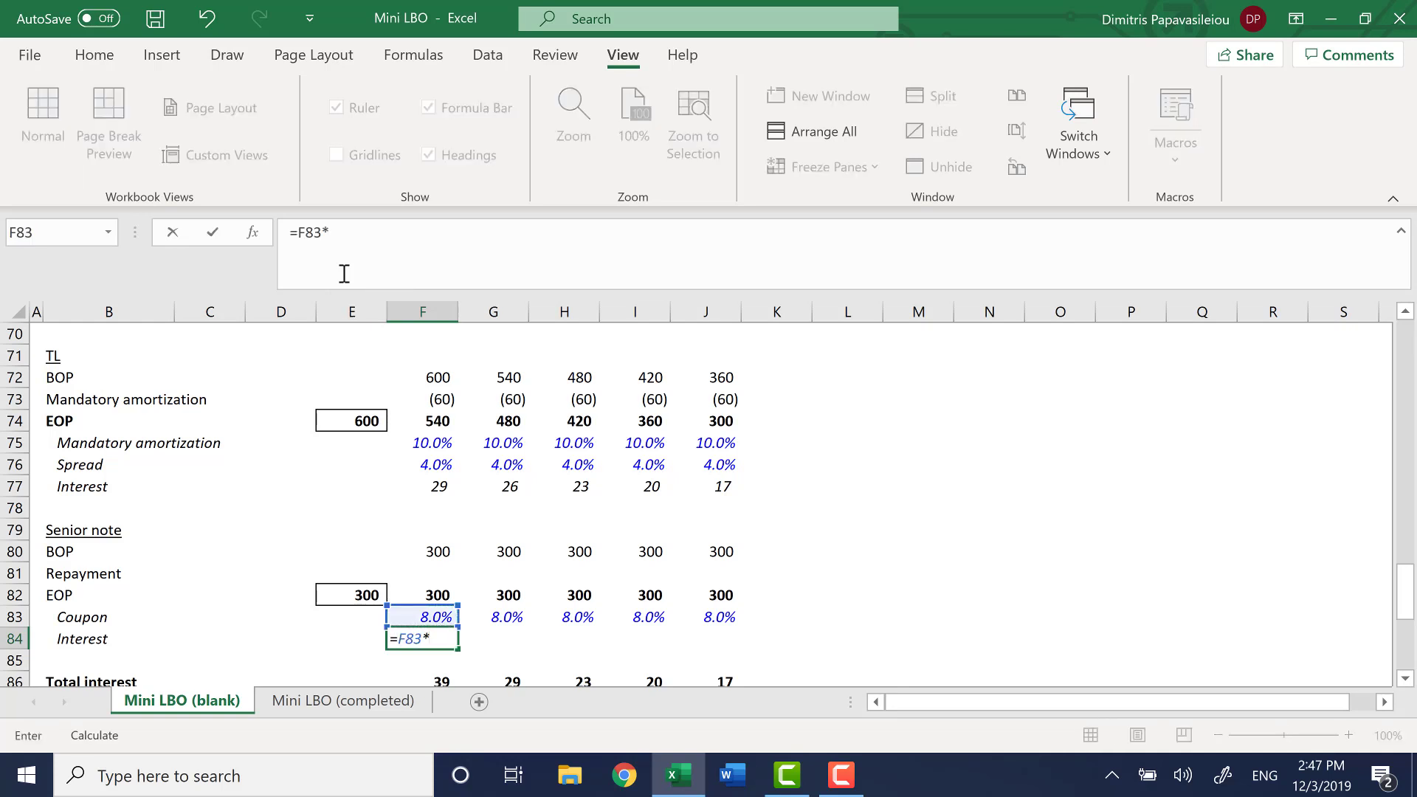
key("Up")
key("Up")
key("Up")
key("Up")
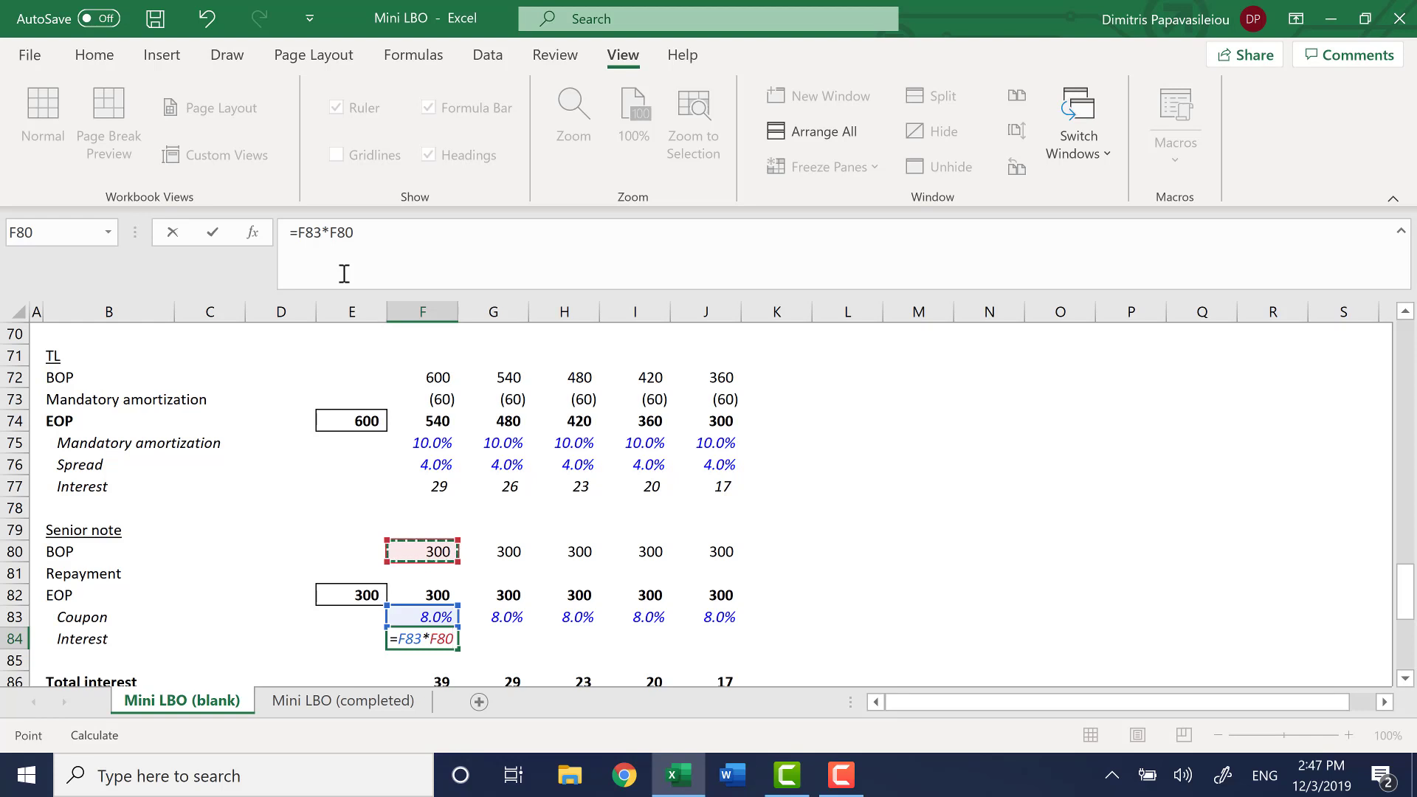
Enter the 2020 Senior note Interest formula and fill it across F84:J84
key("Return")
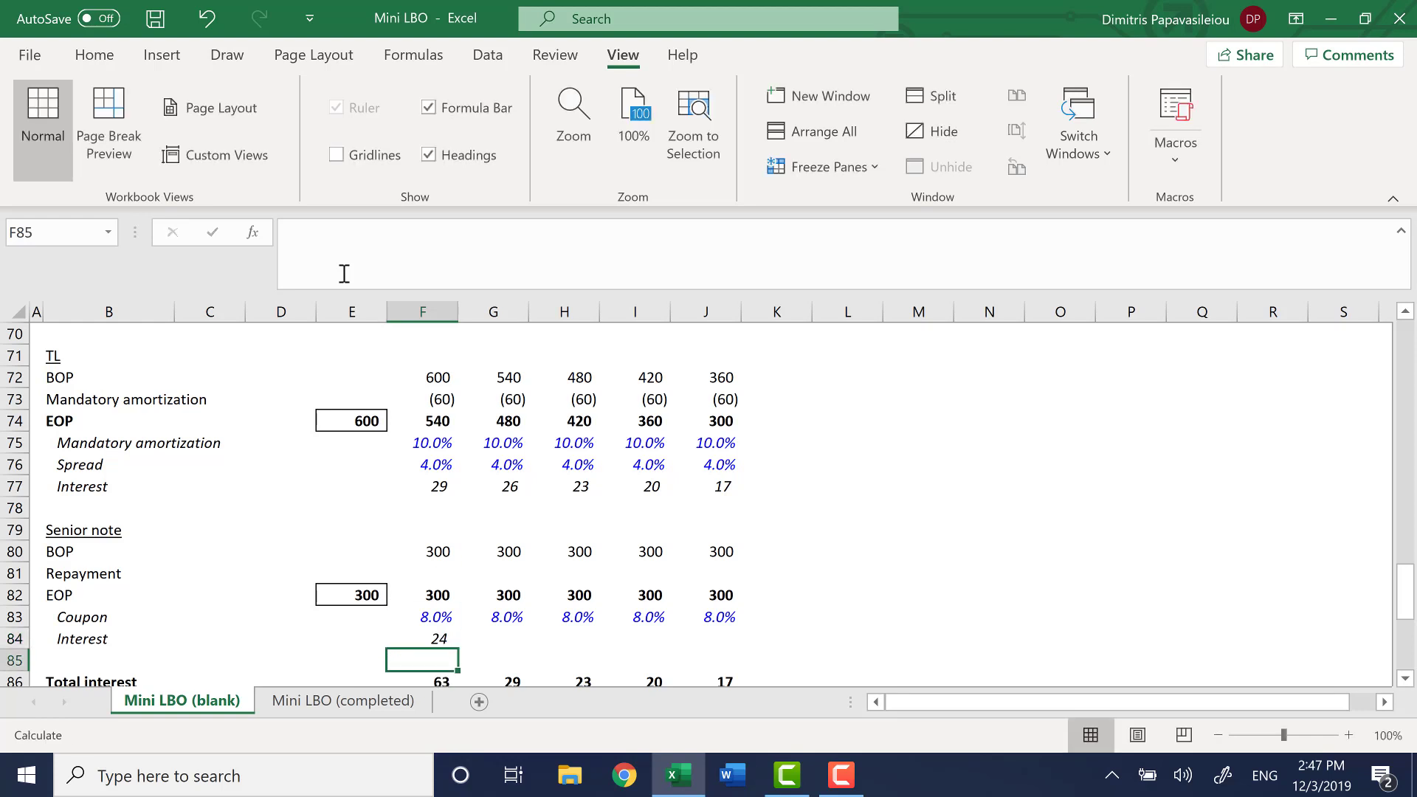
key("Up")
key("shift+Right")
key("shift+Right")
key("shift+Right")
key("shift+Right")
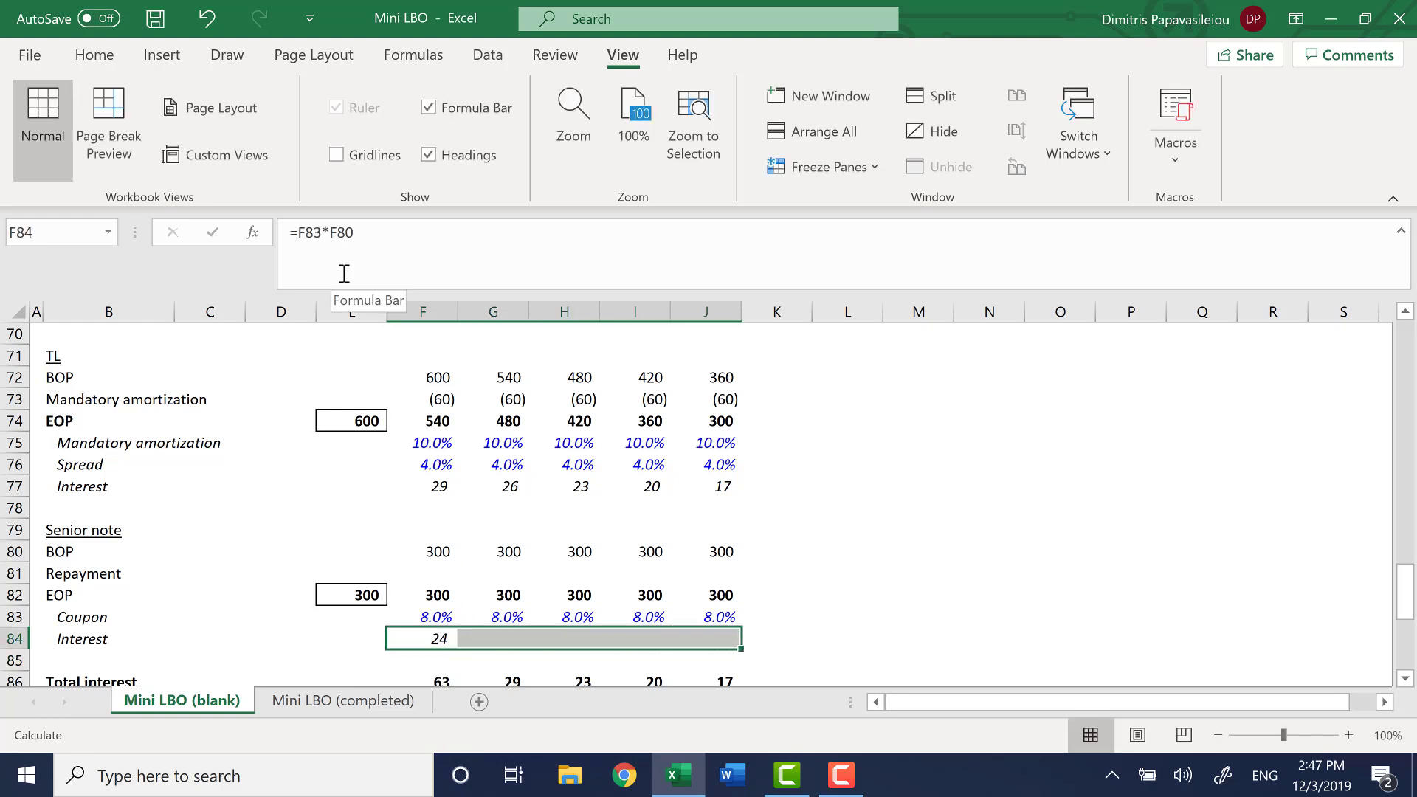
key("ctrl+r")
key("Right")
key("Right")
key("Right")
key("Right")
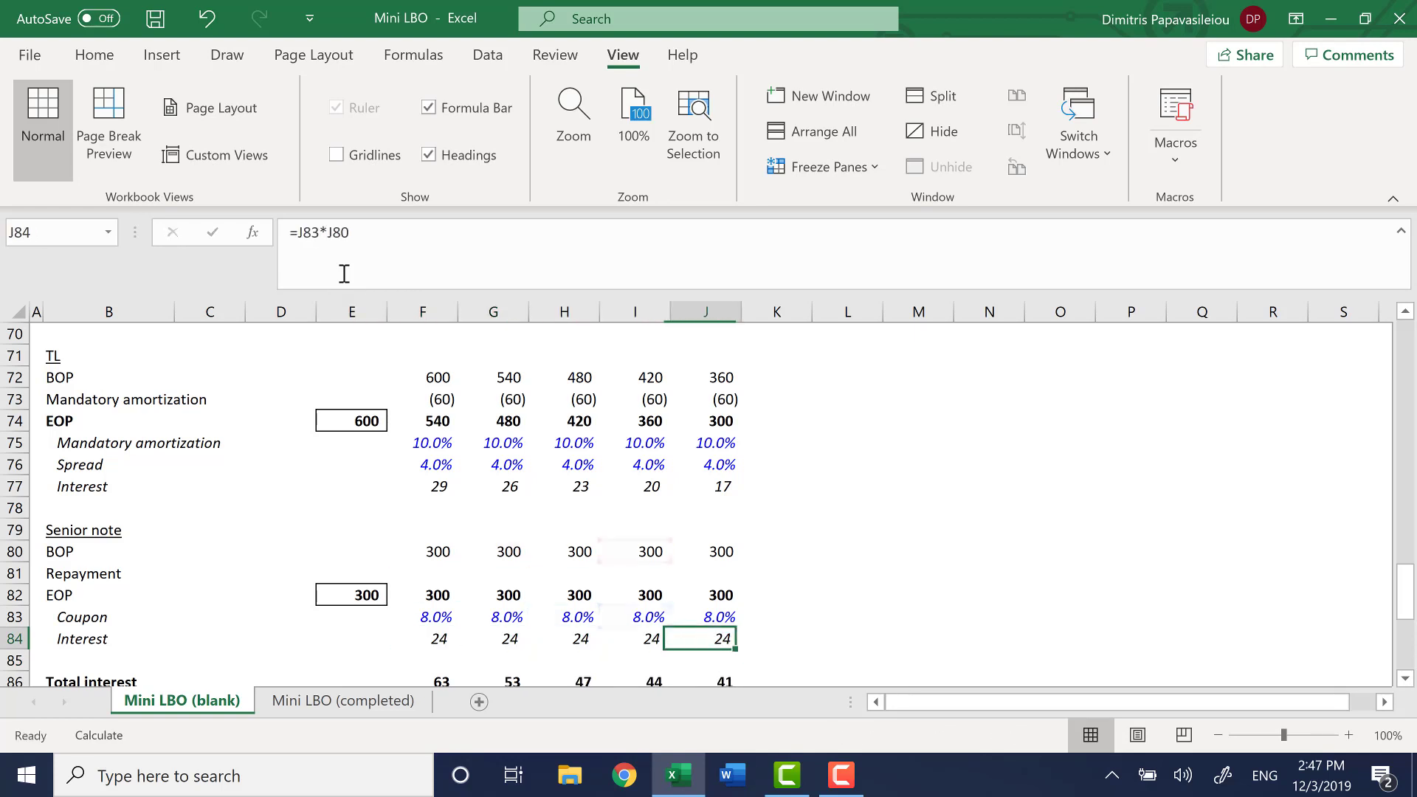
Clear the existing Total interest formulas in F86:J86
key("Left")
key("Left")
key("Left")
key("Left")
key("Down")
key("Down")
key("Down")
key("Down")
key("Up")
key("Up")
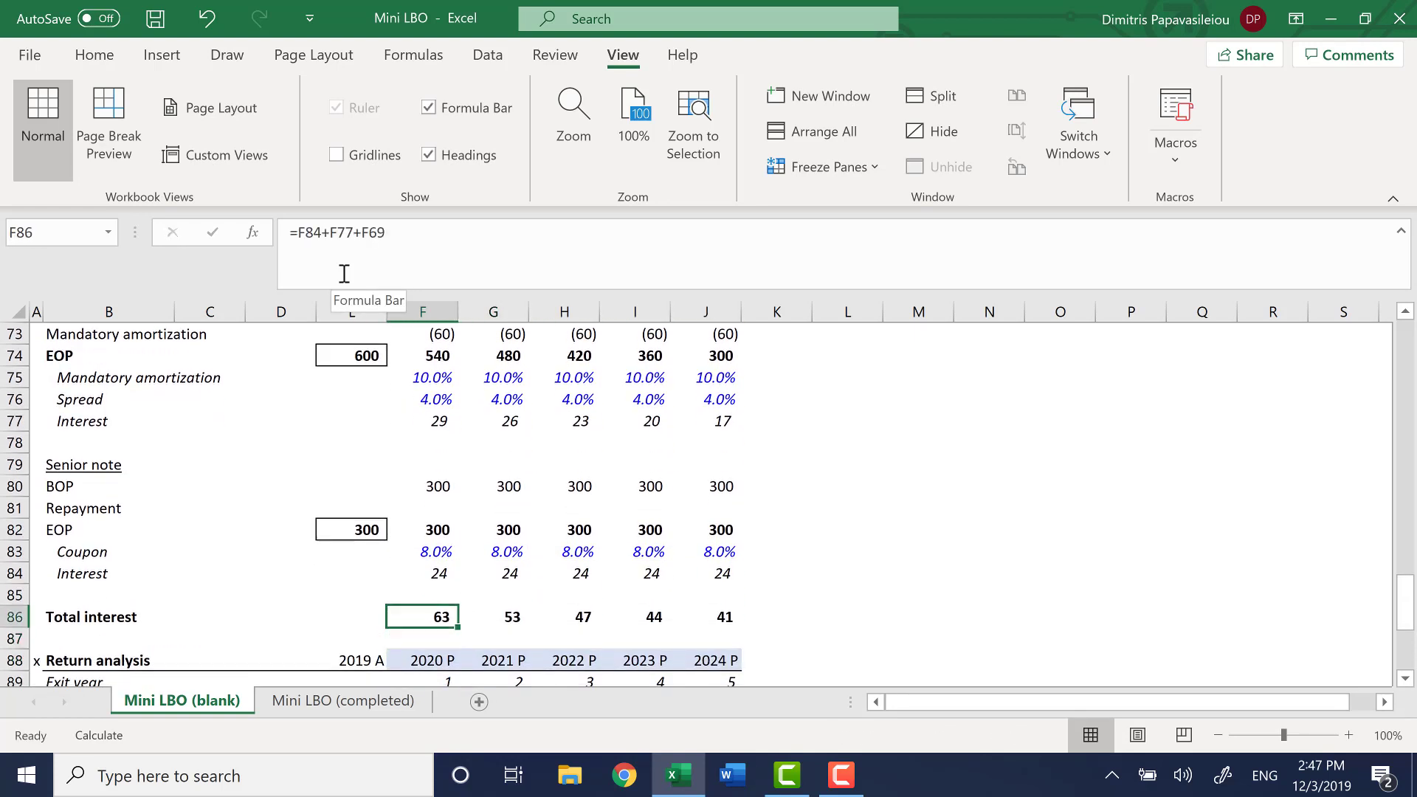
key("shift+Right")
key("shift+Right")
key("shift+Right")
key("shift+Right")
key("Delete")
Build the 2020 Total interest formula in F86 from the senior note, TL and revolver interest, =F84+F77+F69
key("shift+Left")
key("shift+Left")
key("shift+Left")
key("shift+Left")
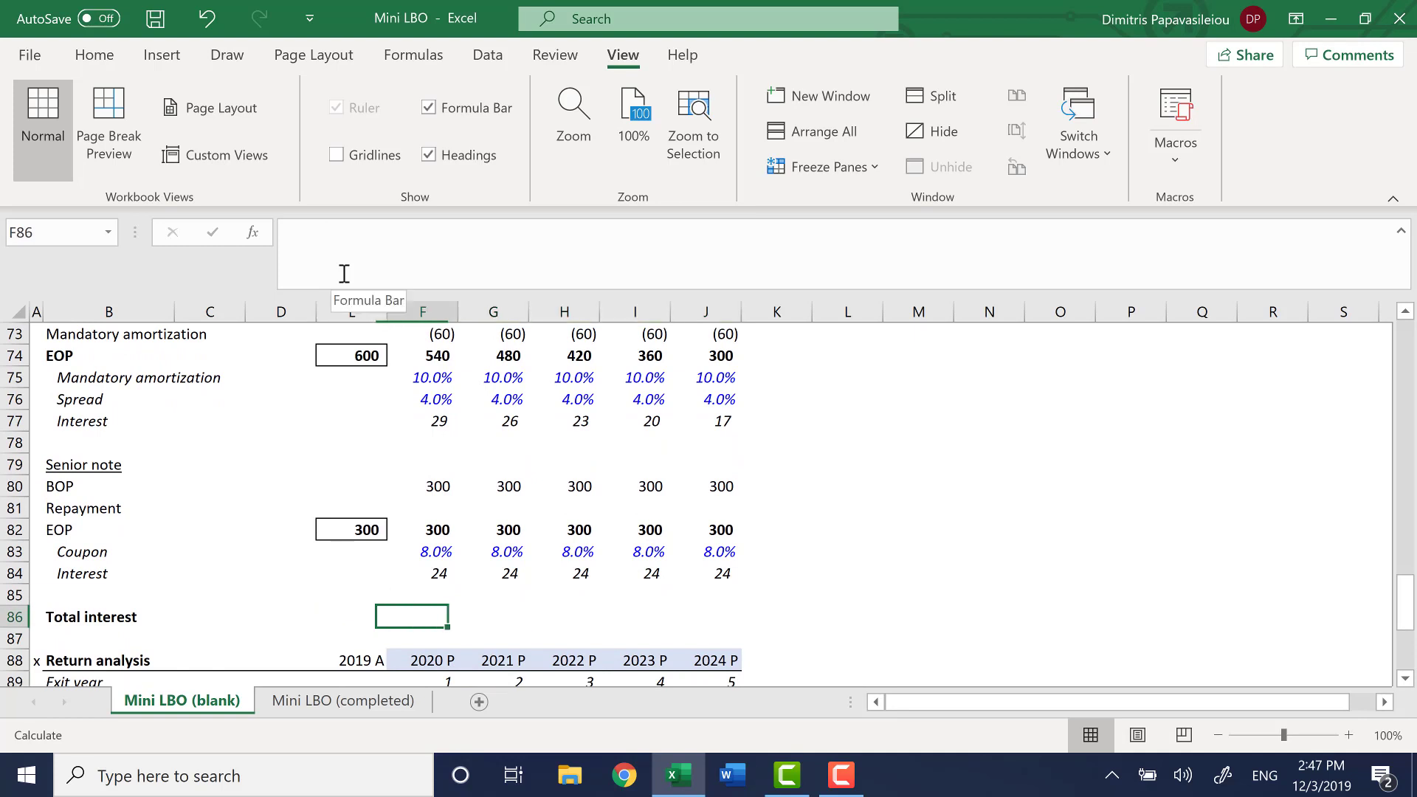
type("=")
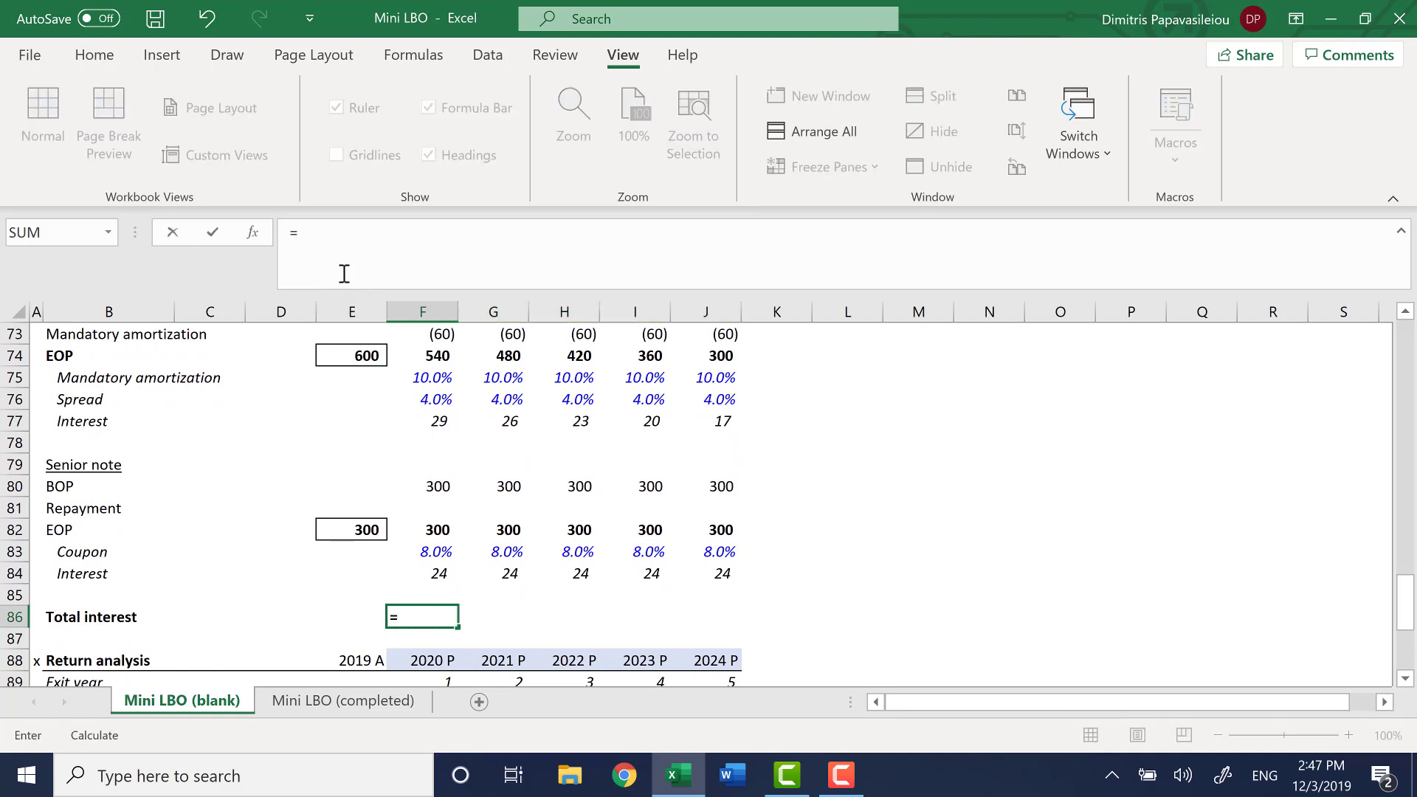
key("Up")
key("Up")
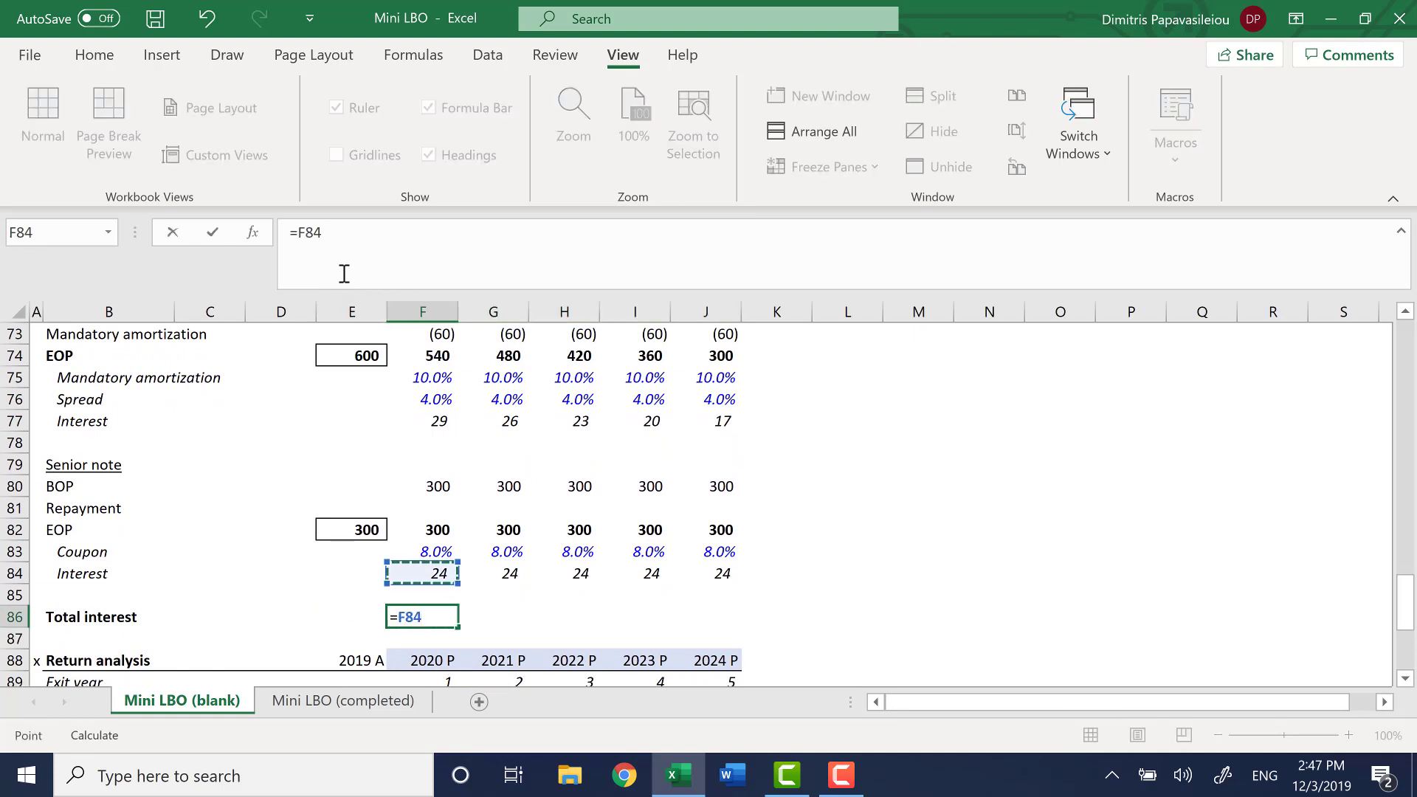
type("+")
key("Up")
key("Up")
key("Up")
key("Up")
key("Up")
key("Up")
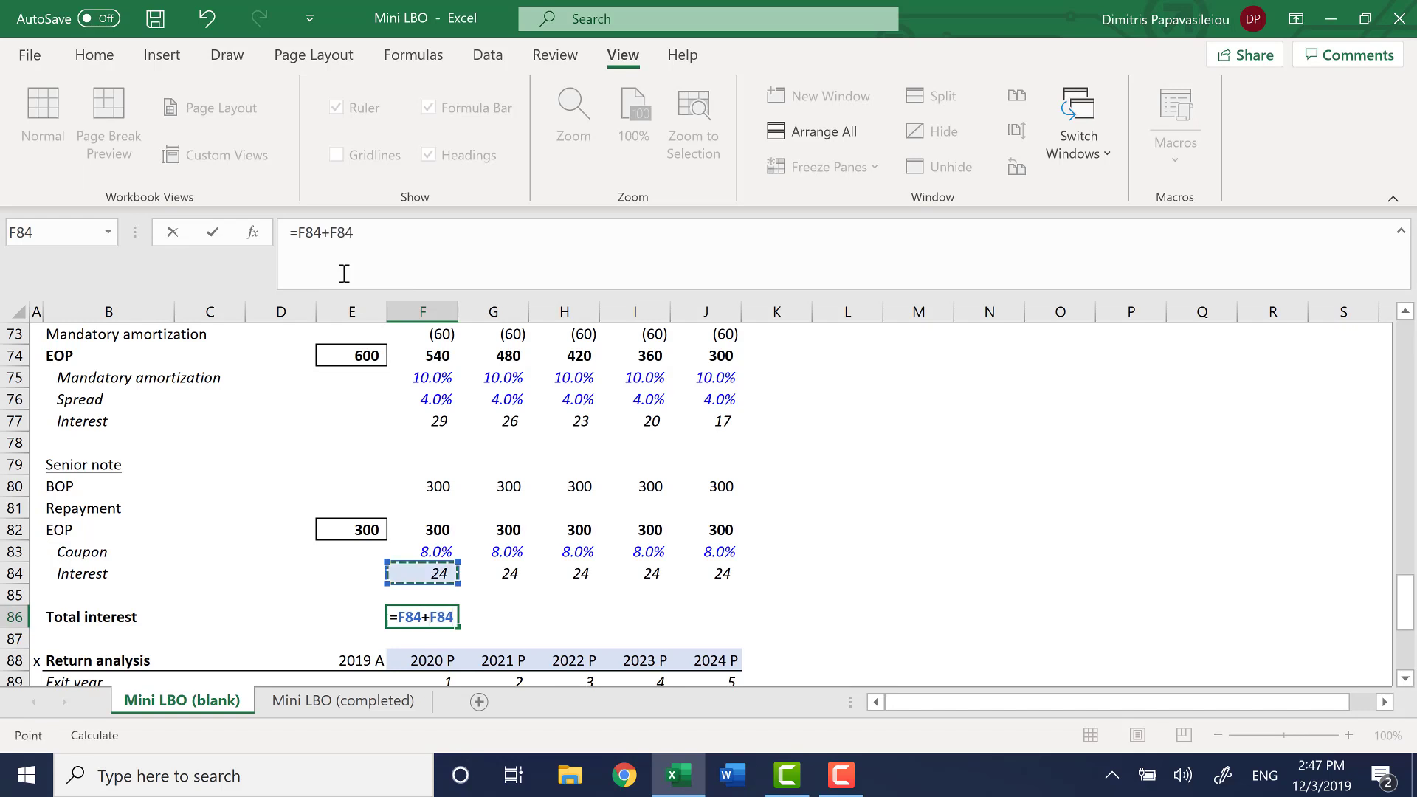
key("Up")
key("Up")
key("Up")
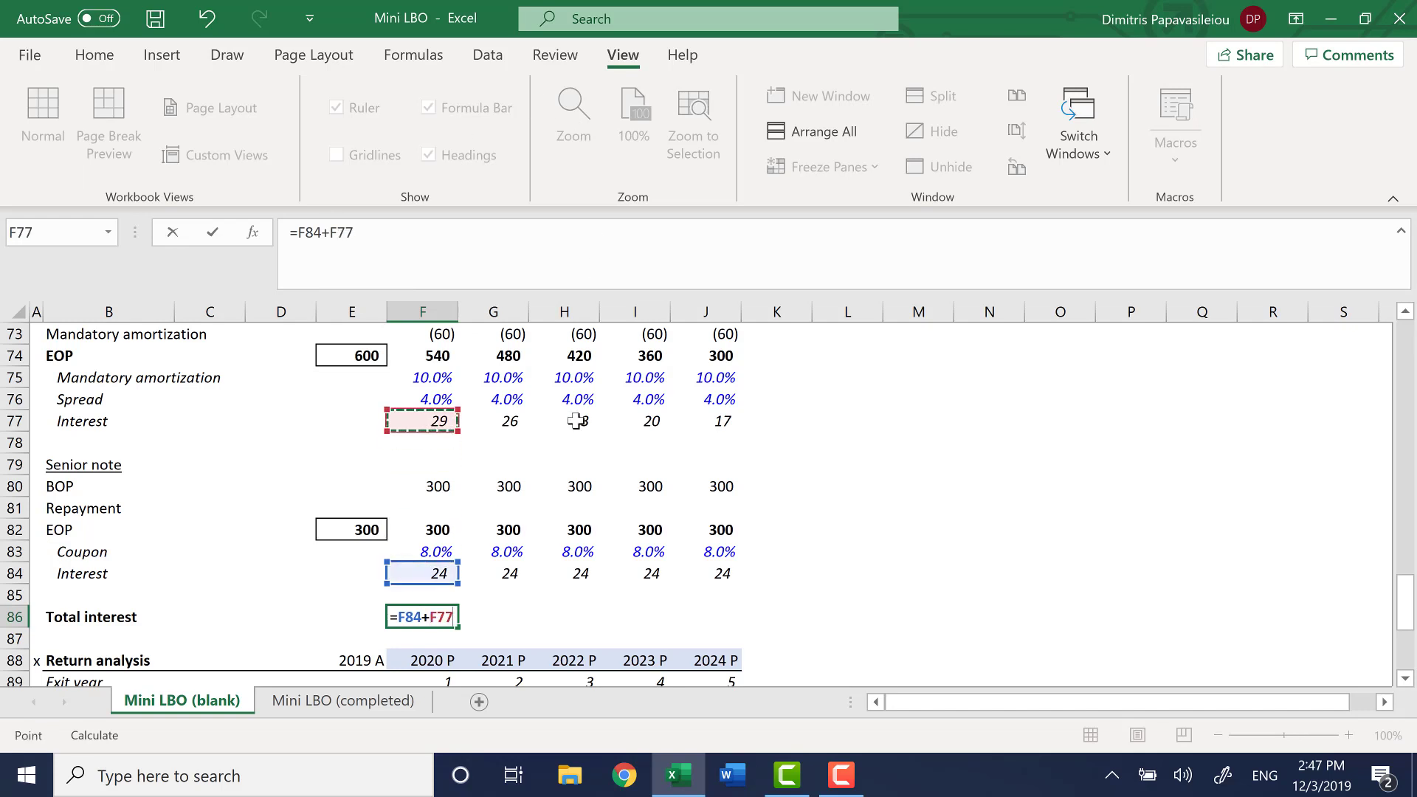
scroll(576, 421, "up", 2)
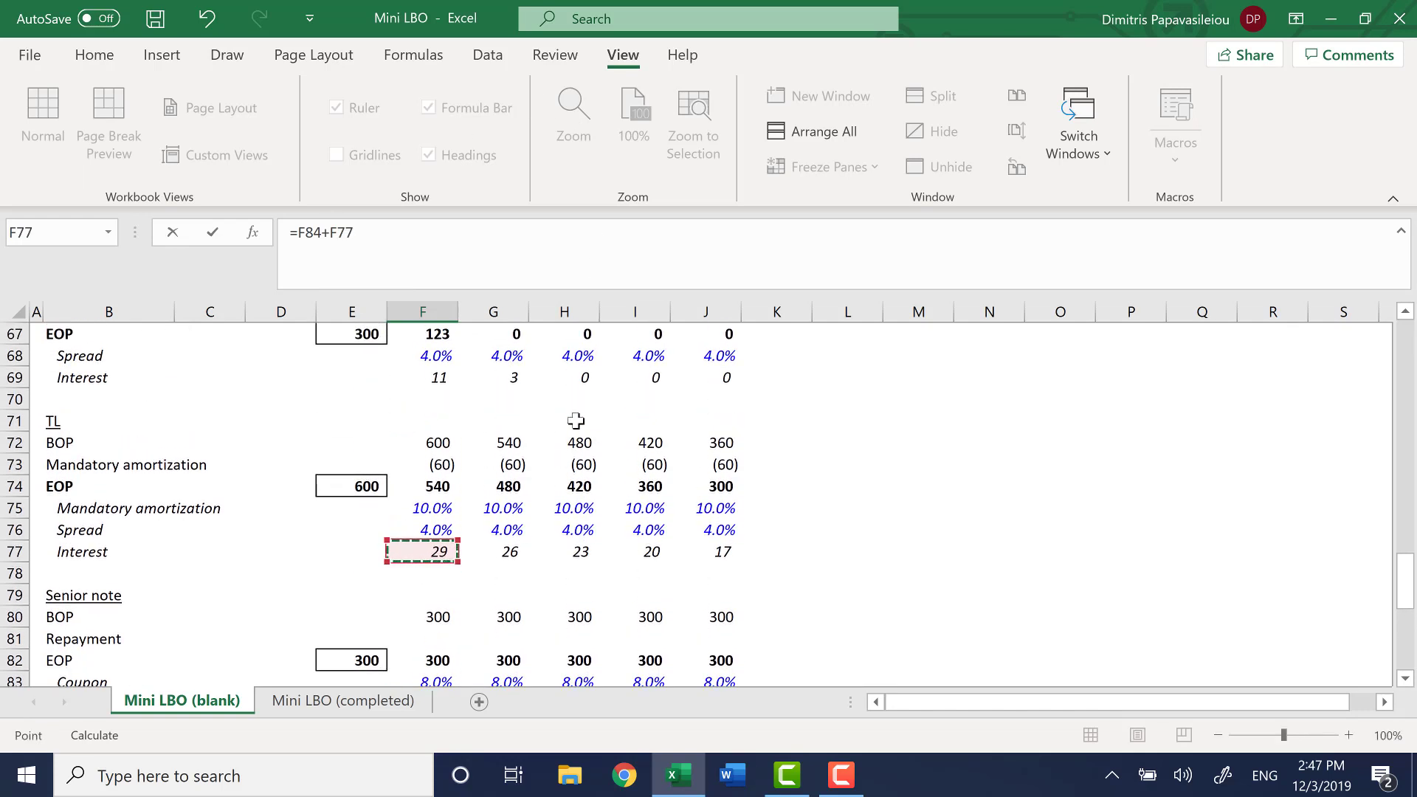
type("+")
scroll(576, 421, "up", 2)
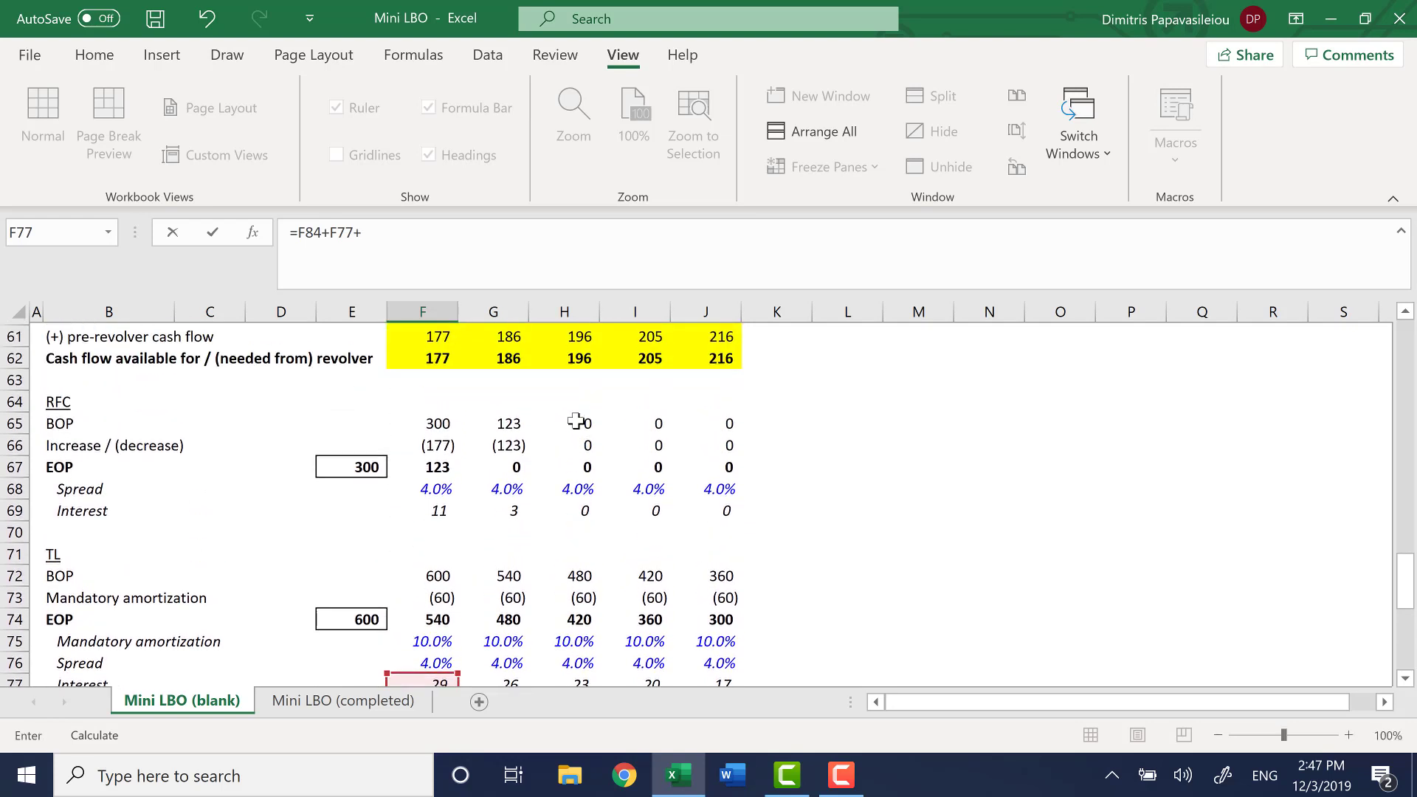
left_click(433, 511)
key("Return")
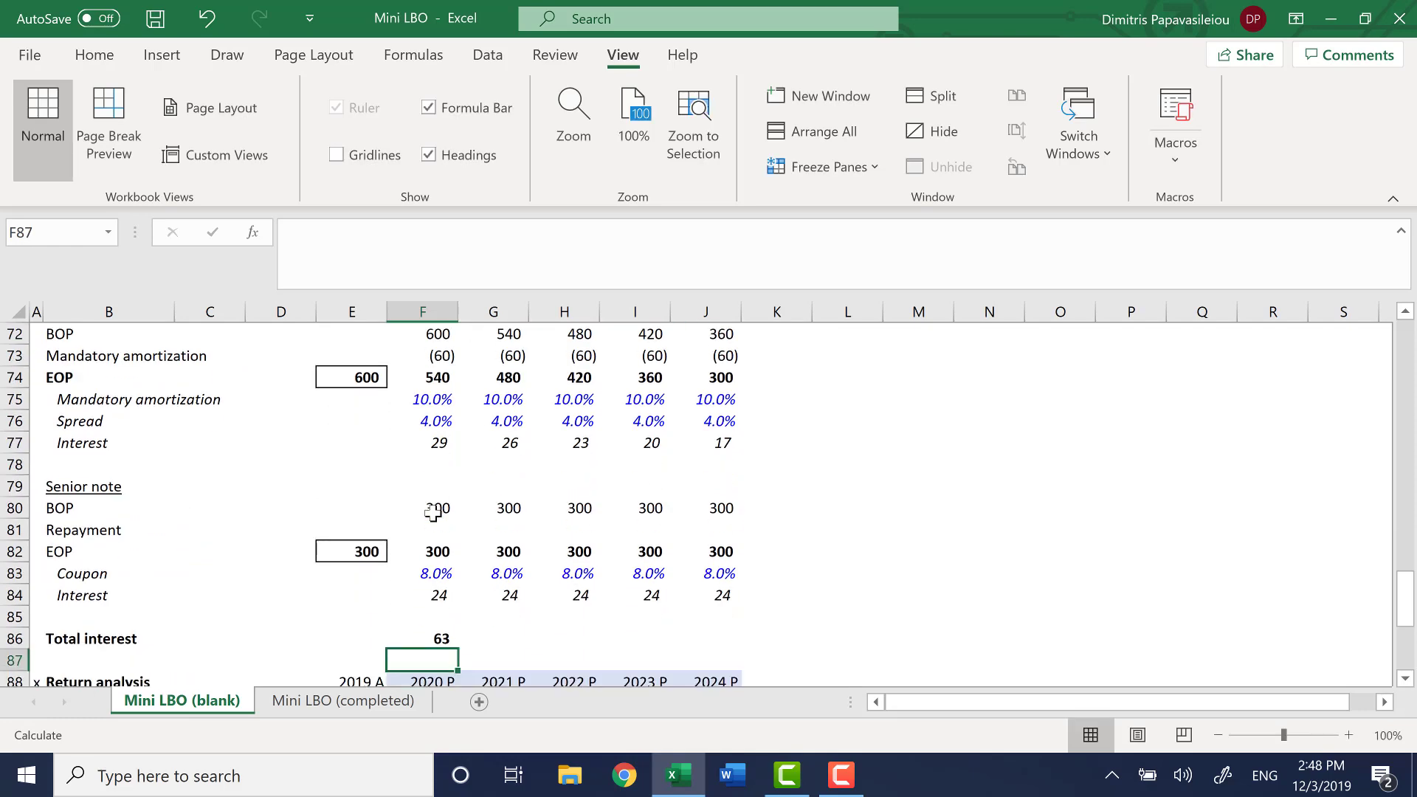
Correct the revolver heading in B64 of the cash and debt schedule to RCF
scroll(433, 511, "up", 3)
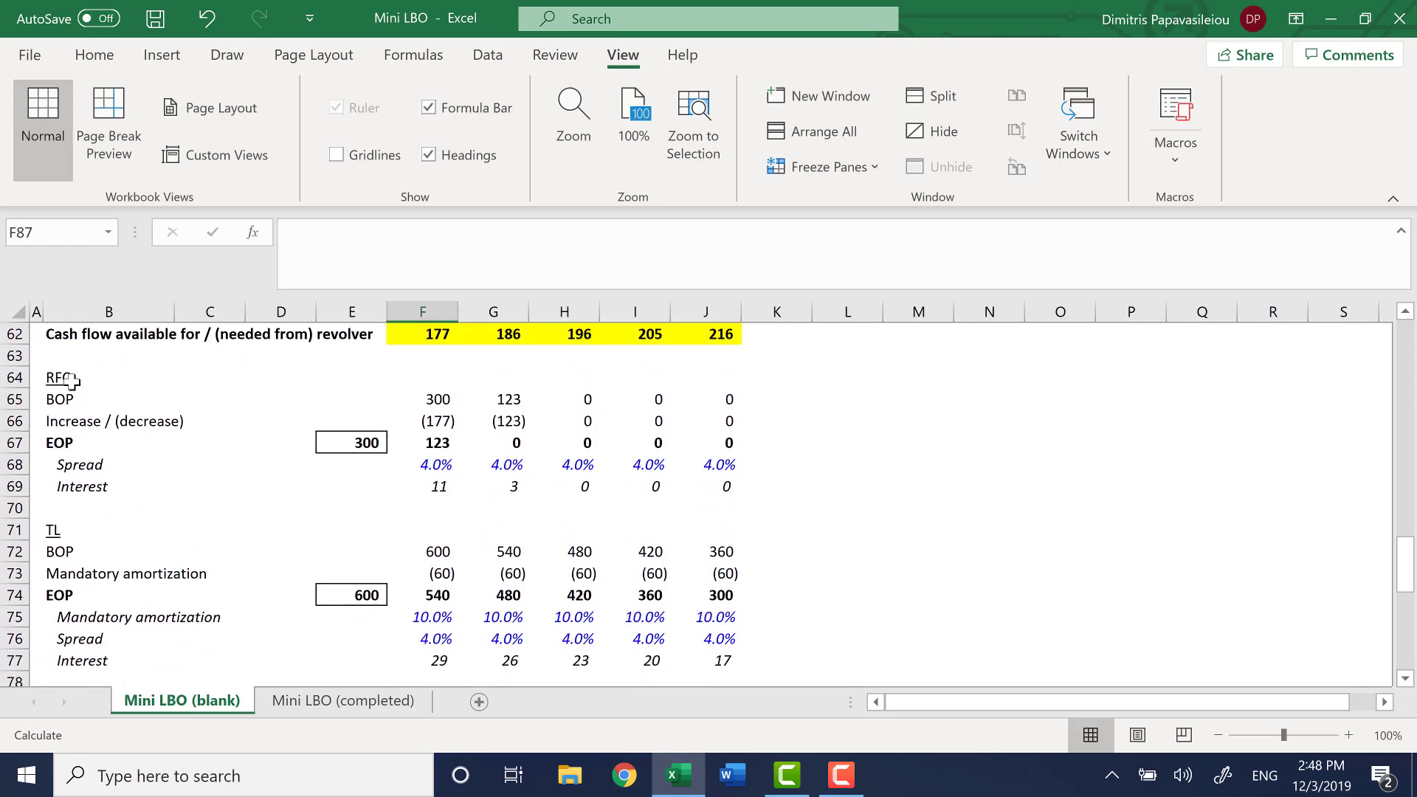
left_click(71, 380)
type("F")
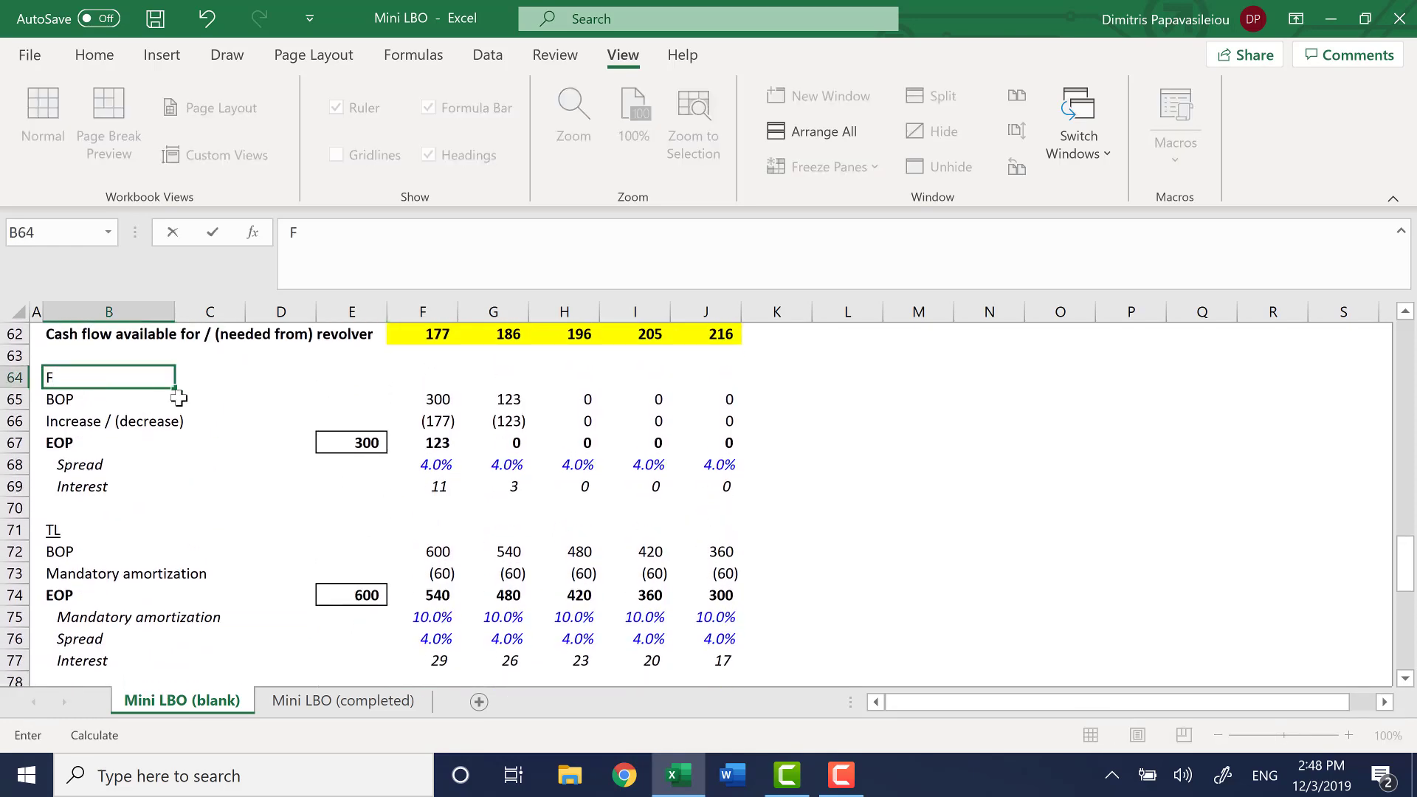
key("Escape")
type("RC")
Correct the revolver label in B11 of the Sources table to RCF
key("ctrl+Home")
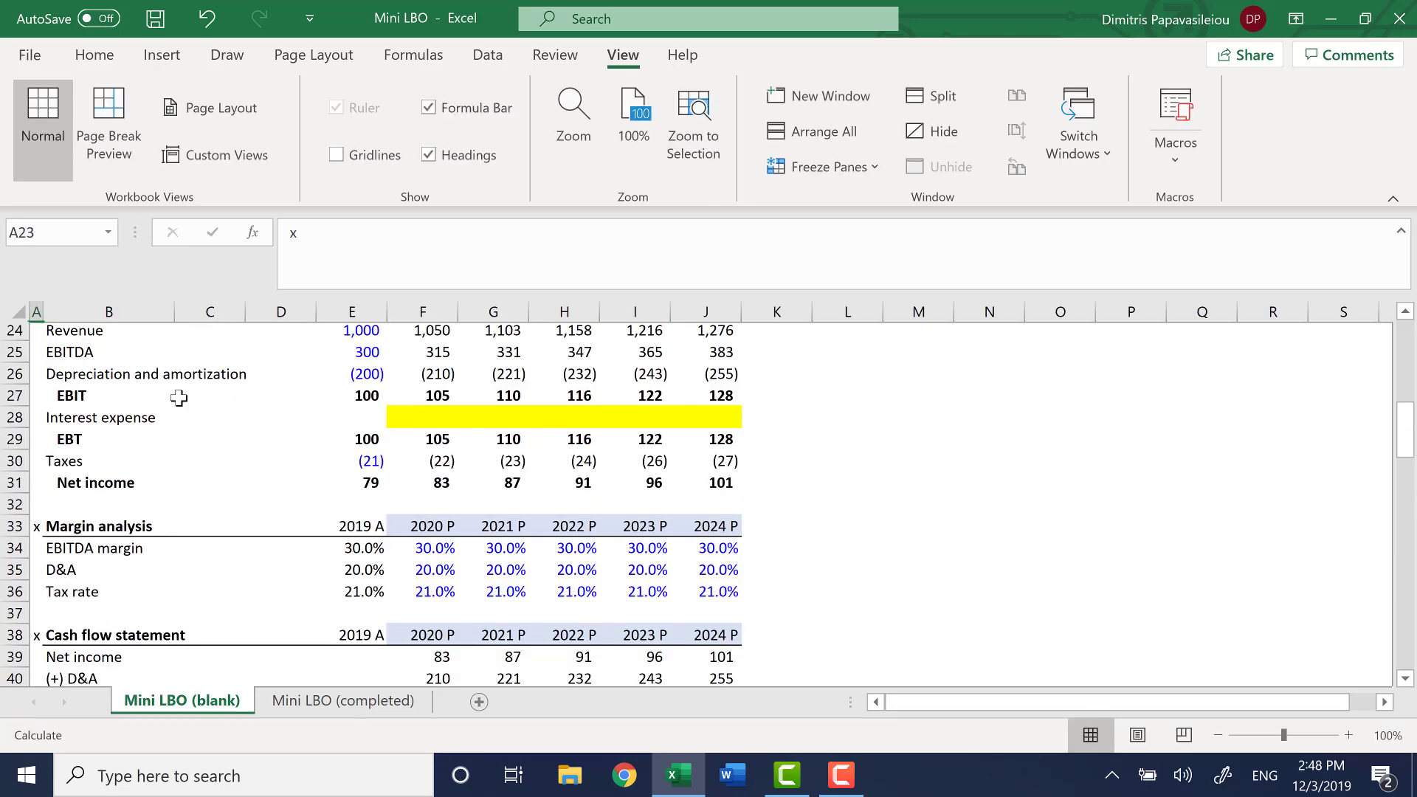
key("Right")
key("ctrl+Down")
key("ctrl+Down")
key("ctrl+Down")
key("ctrl+Down")
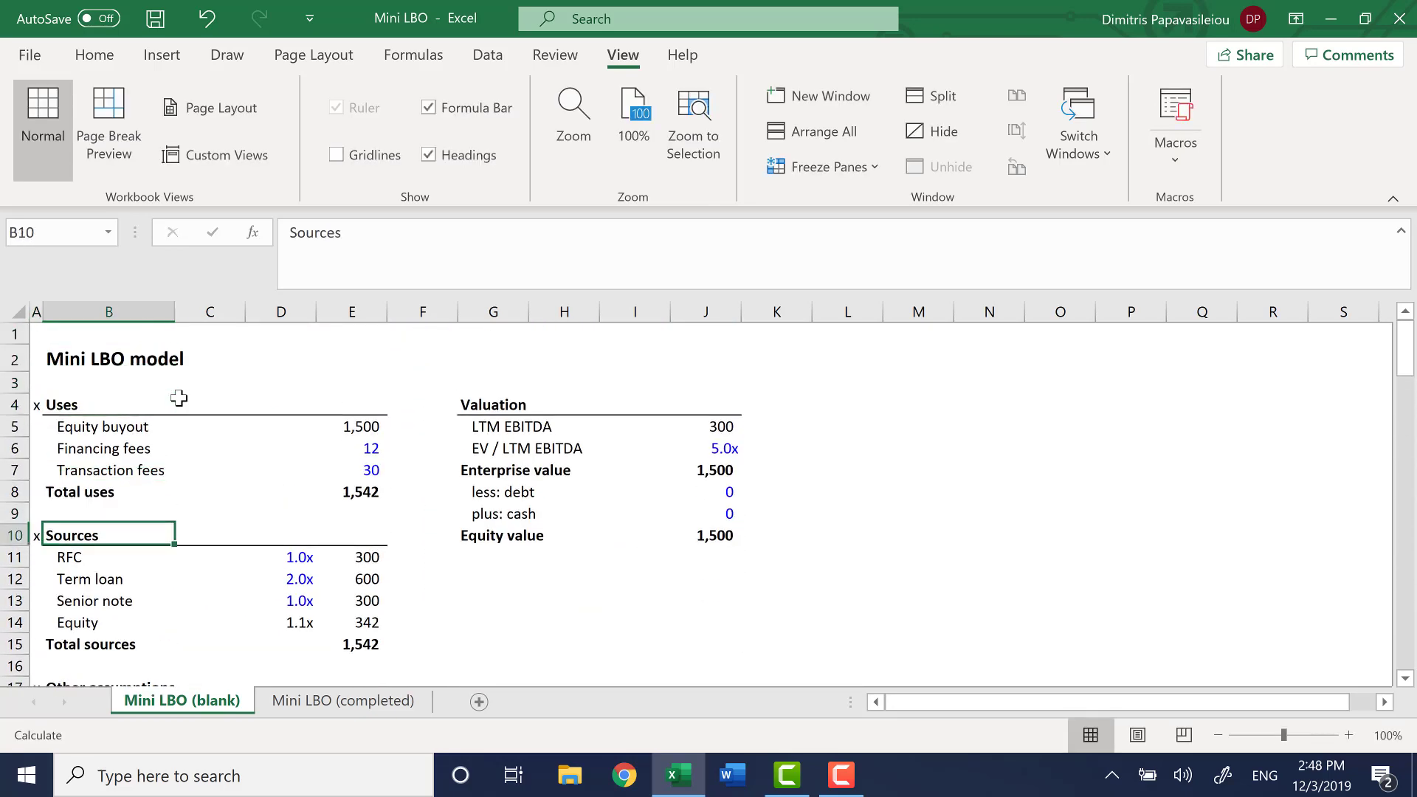
key("Down")
type("RC")
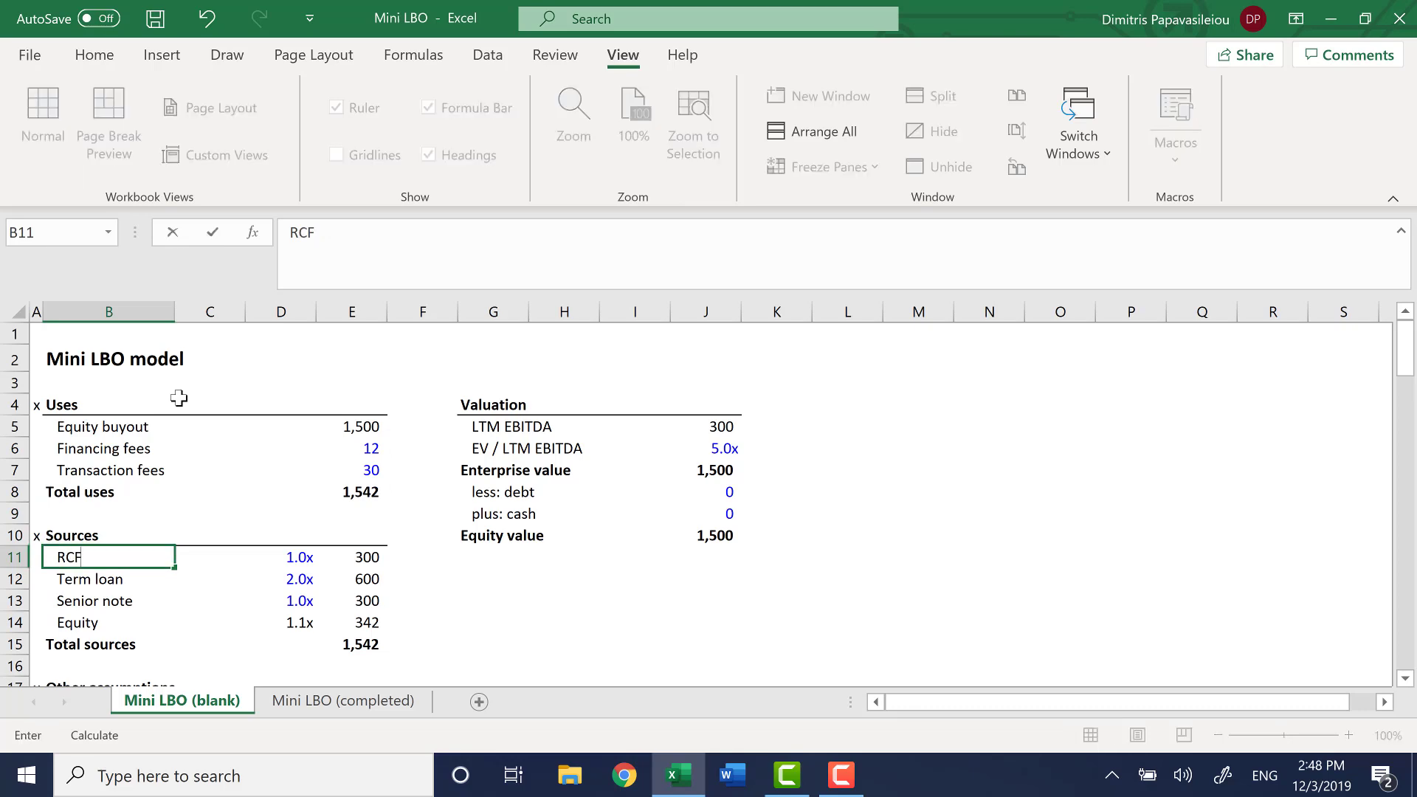
key("Return")
Look through the Return analysis, Cash and debt schedule and Cash flow statement sections
key("Up")
key("Left")
key("ctrl+Down")
key("ctrl+Down")
key("ctrl+Down")
key("ctrl+Down")
key("ctrl+Down")
key("ctrl+Down")
key("ctrl+Down")
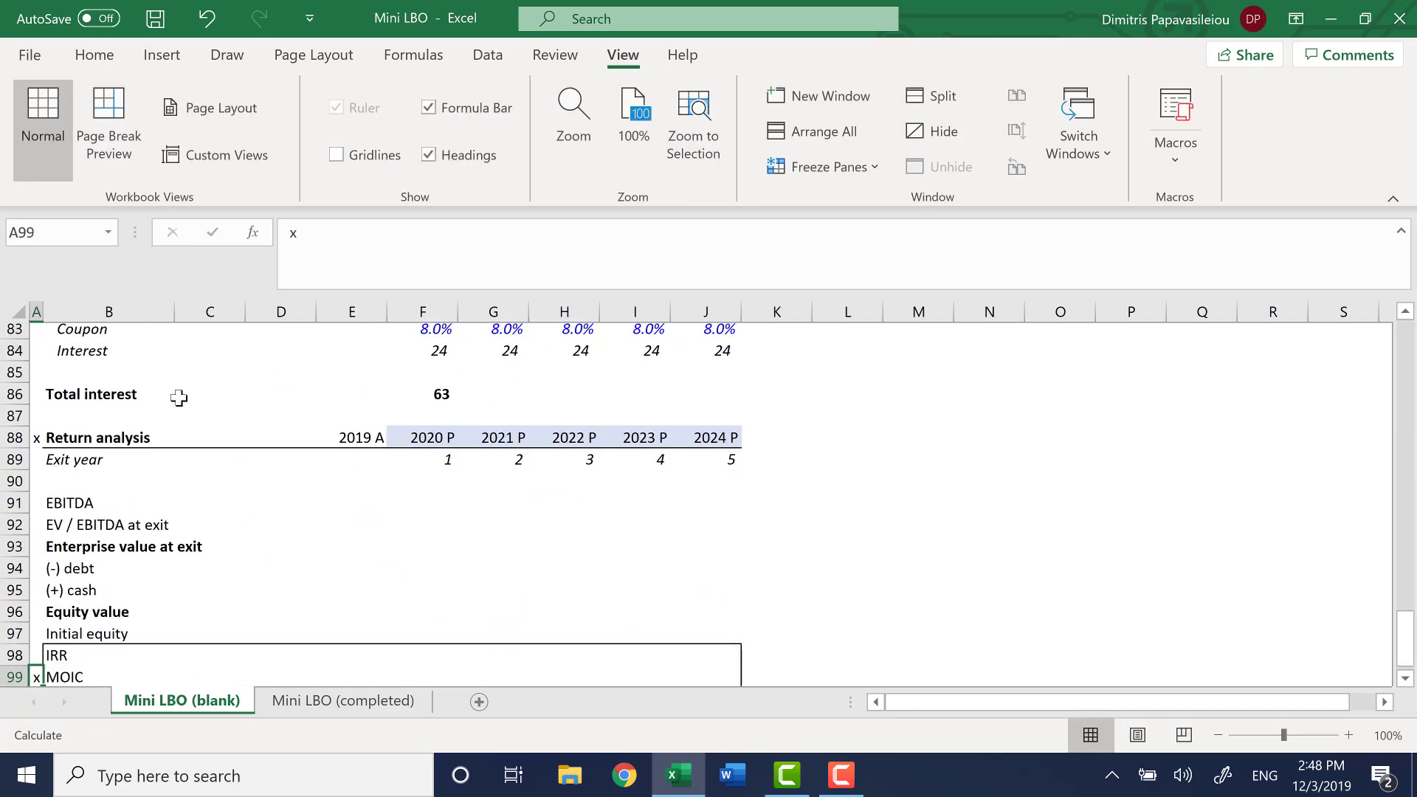
key("ctrl+Down")
key("ctrl+Up")
key("ctrl+Up")
key("ctrl+Up")
key("Up")
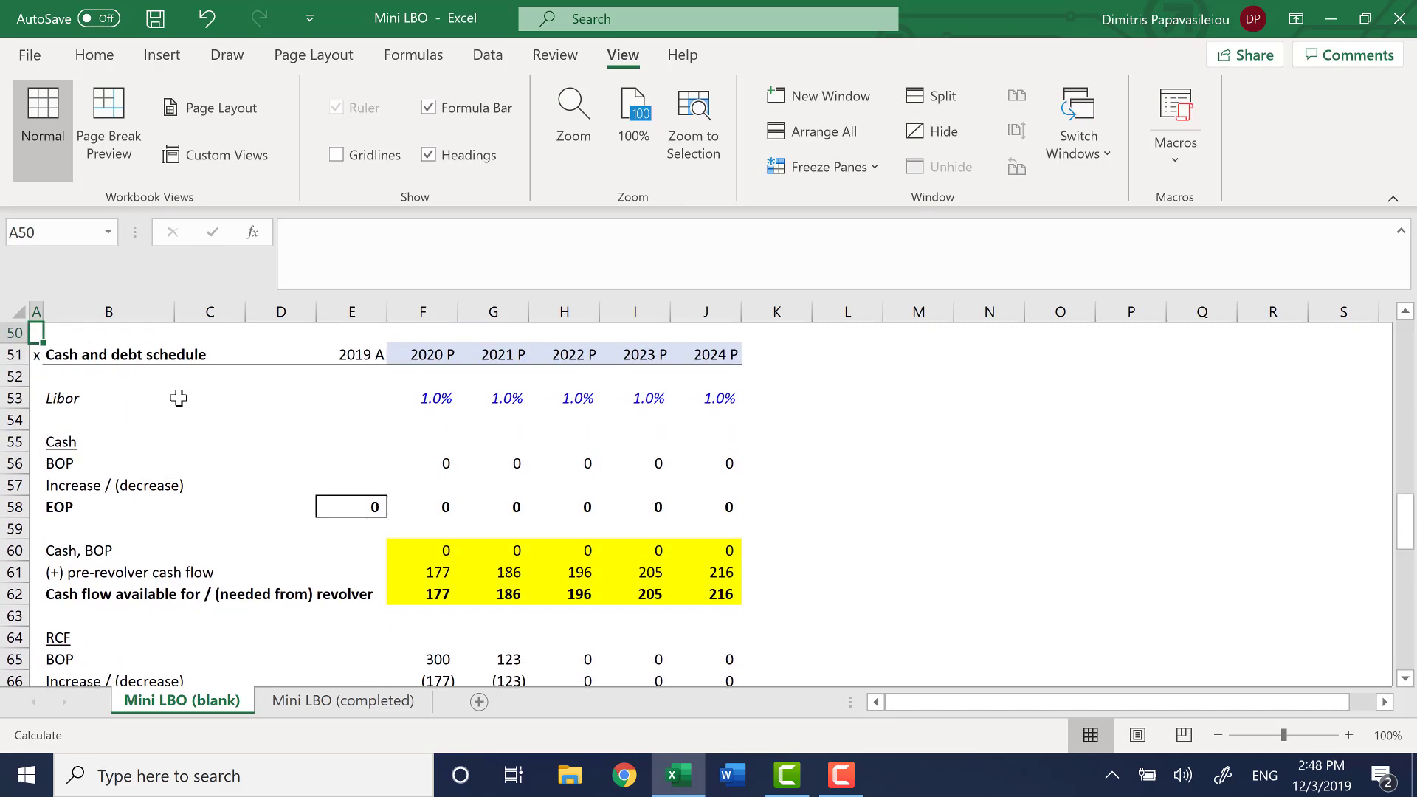
key("Up")
Check which interest cells the Total interest formula in F86 refers to
key("Up")
key("Up")
key("Up")
key("Up")
key("Up")
key("Up")
key("Up")
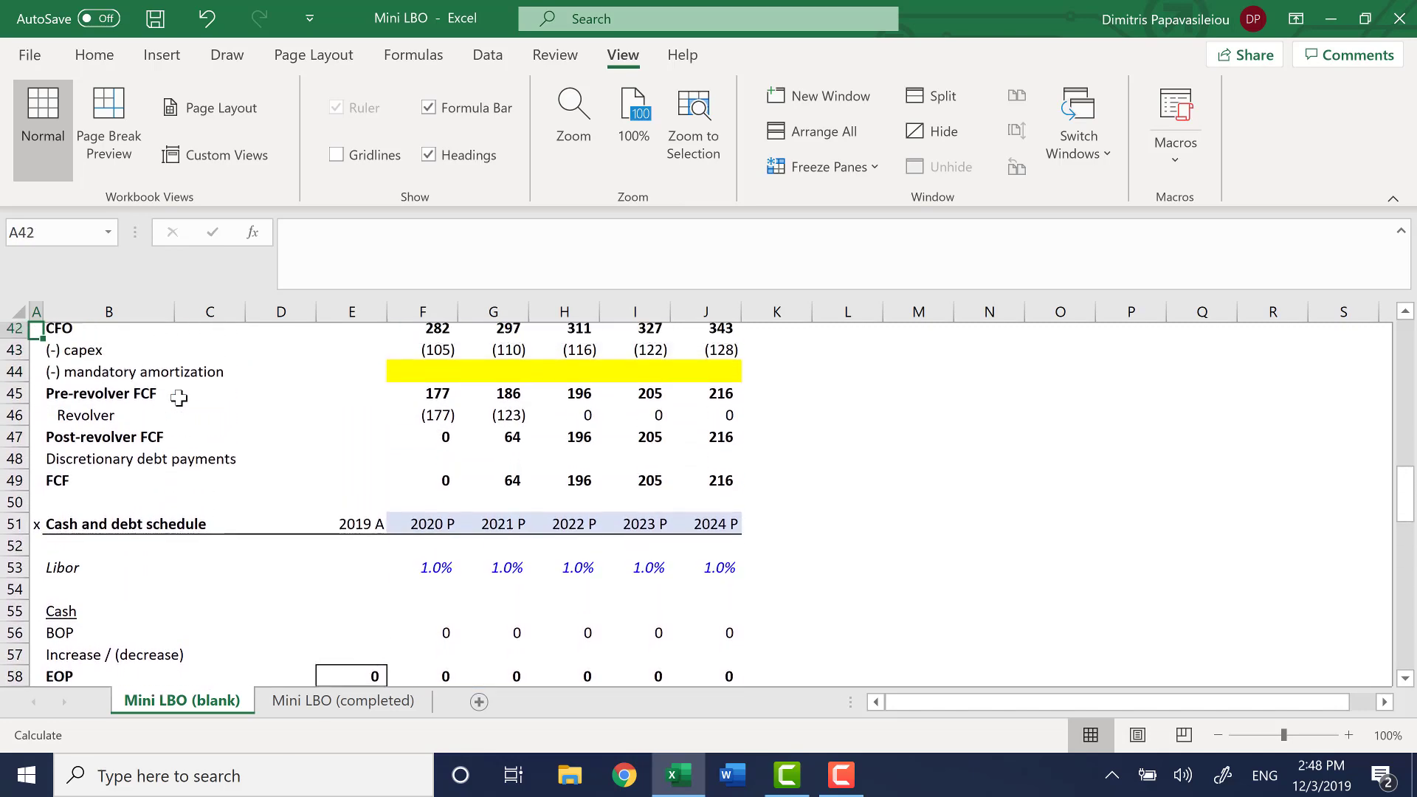
key("ctrl+Down")
key("ctrl+Down")
key("ctrl+Down")
key("Up")
key("Up")
key("Up")
key("Up")
key("Up")
key("Up")
key("Up")
key("Up")
key("Up")
key("Up")
key("Up")
key("Up")
key("Up")
key("Up")
key("Up")
key("Up")
key("Up")
key("Up")
key("Up")
key("Up")
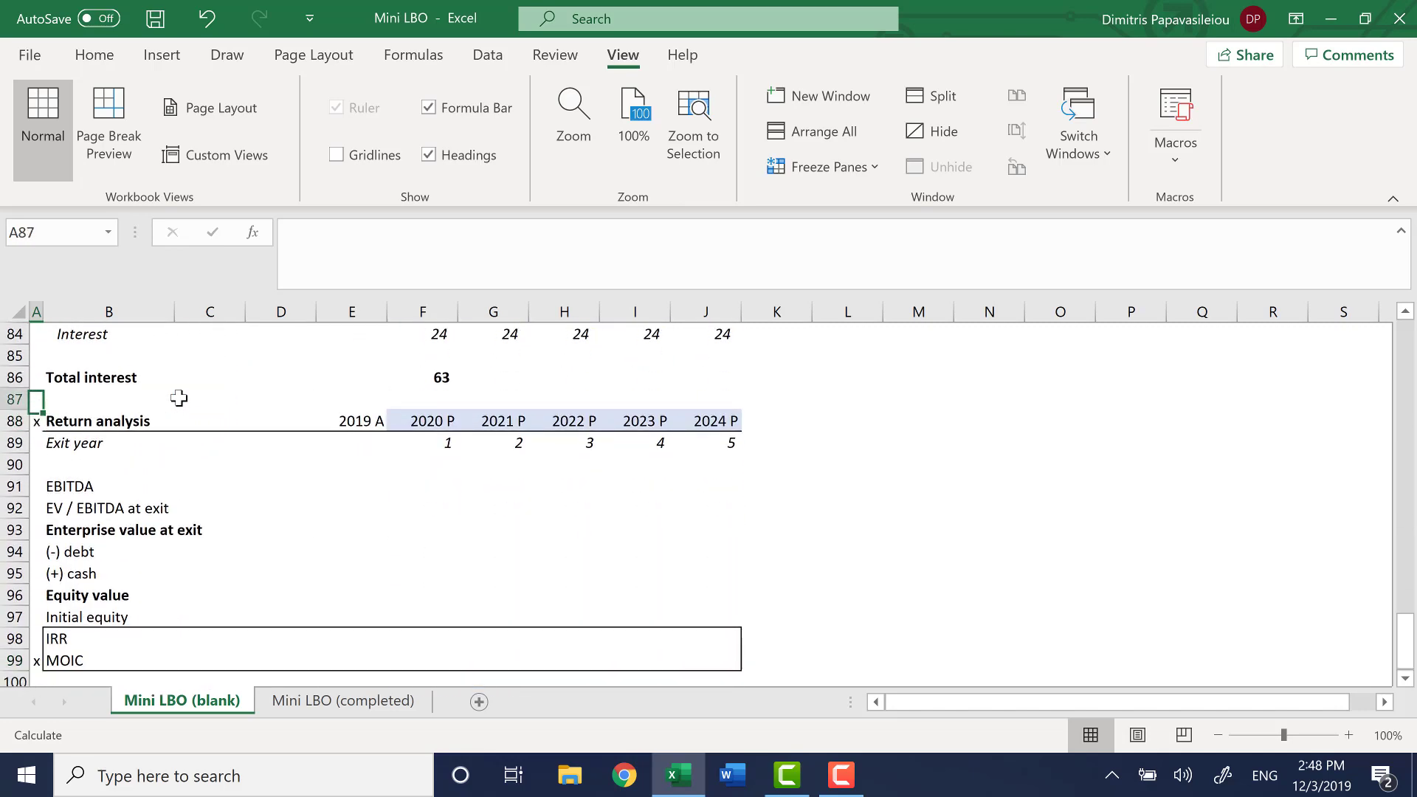
key("Down")
key("Right")
key("Right")
key("Right")
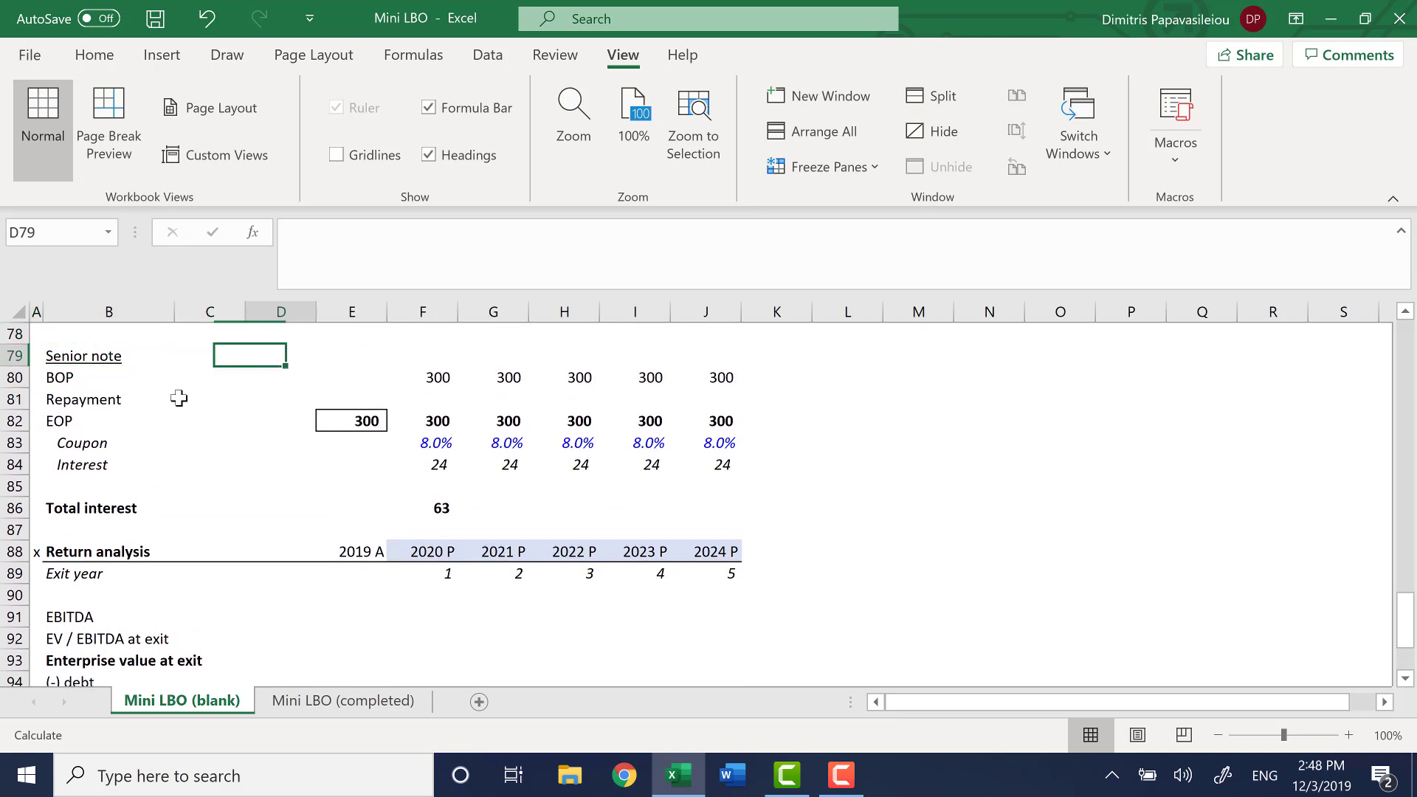
key("Right")
key("Down")
key("Right")
key("Down")
key("Down")
key("Down")
key("Down")
key("Down")
key("Down")
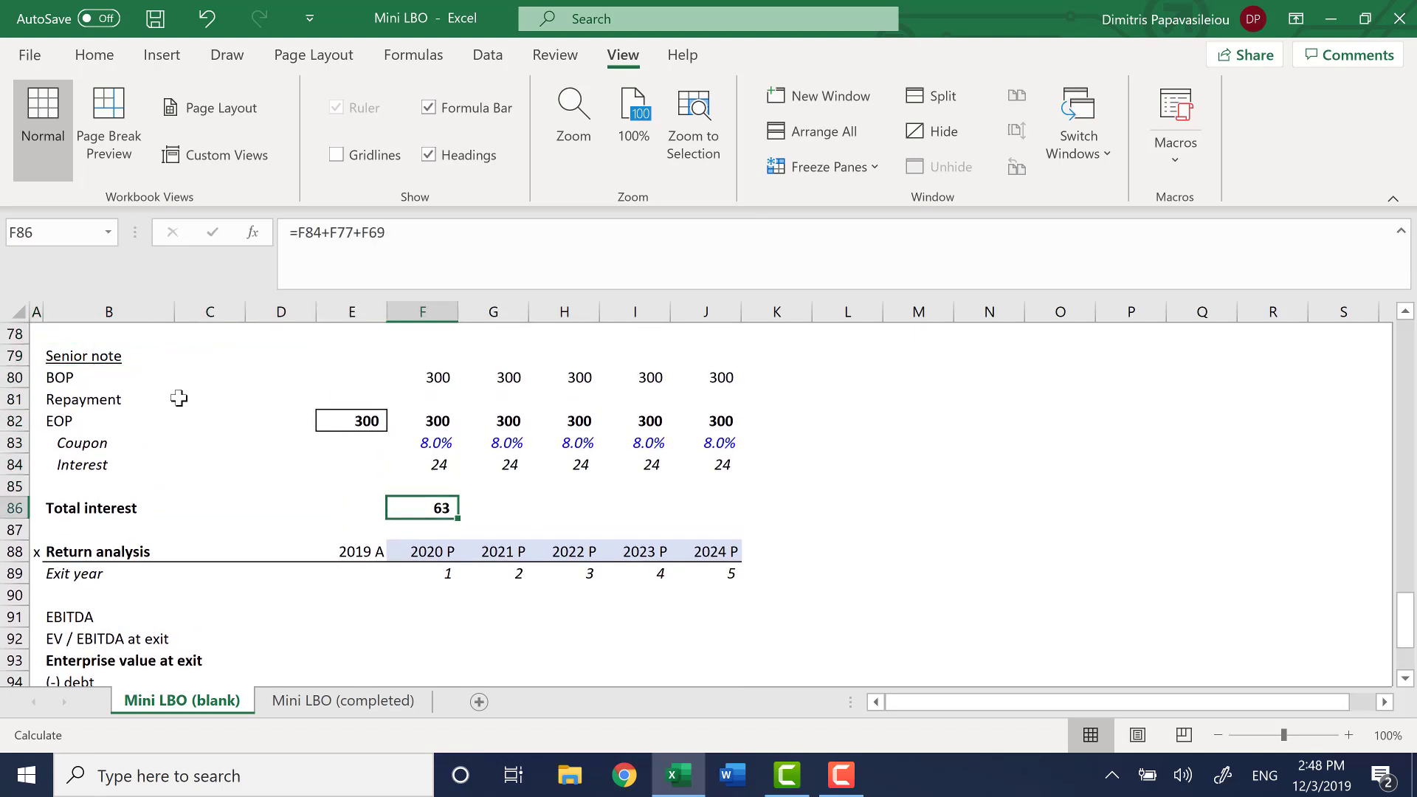
key("F2")
scroll(458, 528, "up", 3)
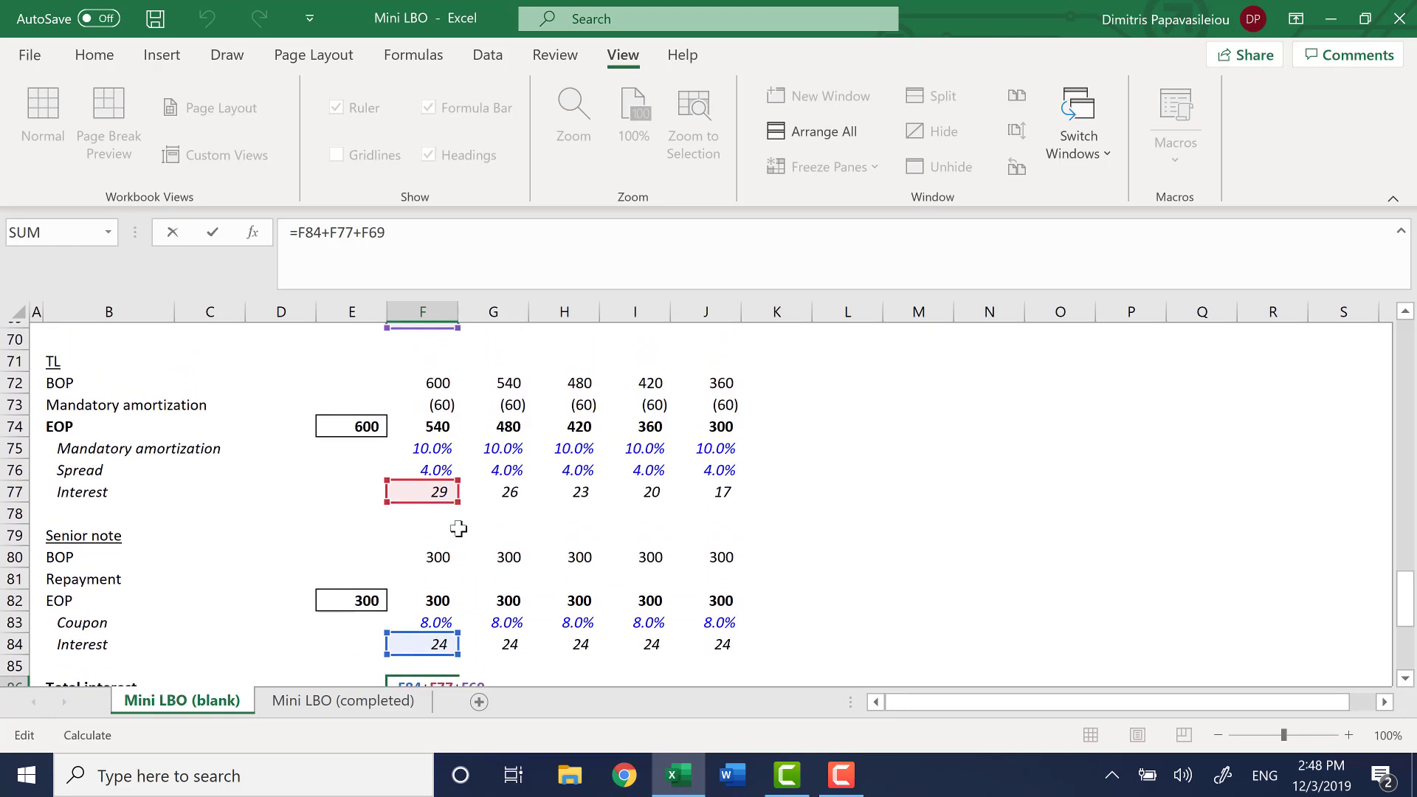
scroll(546, 565, "up", 3)
scroll(546, 566, "up", 1)
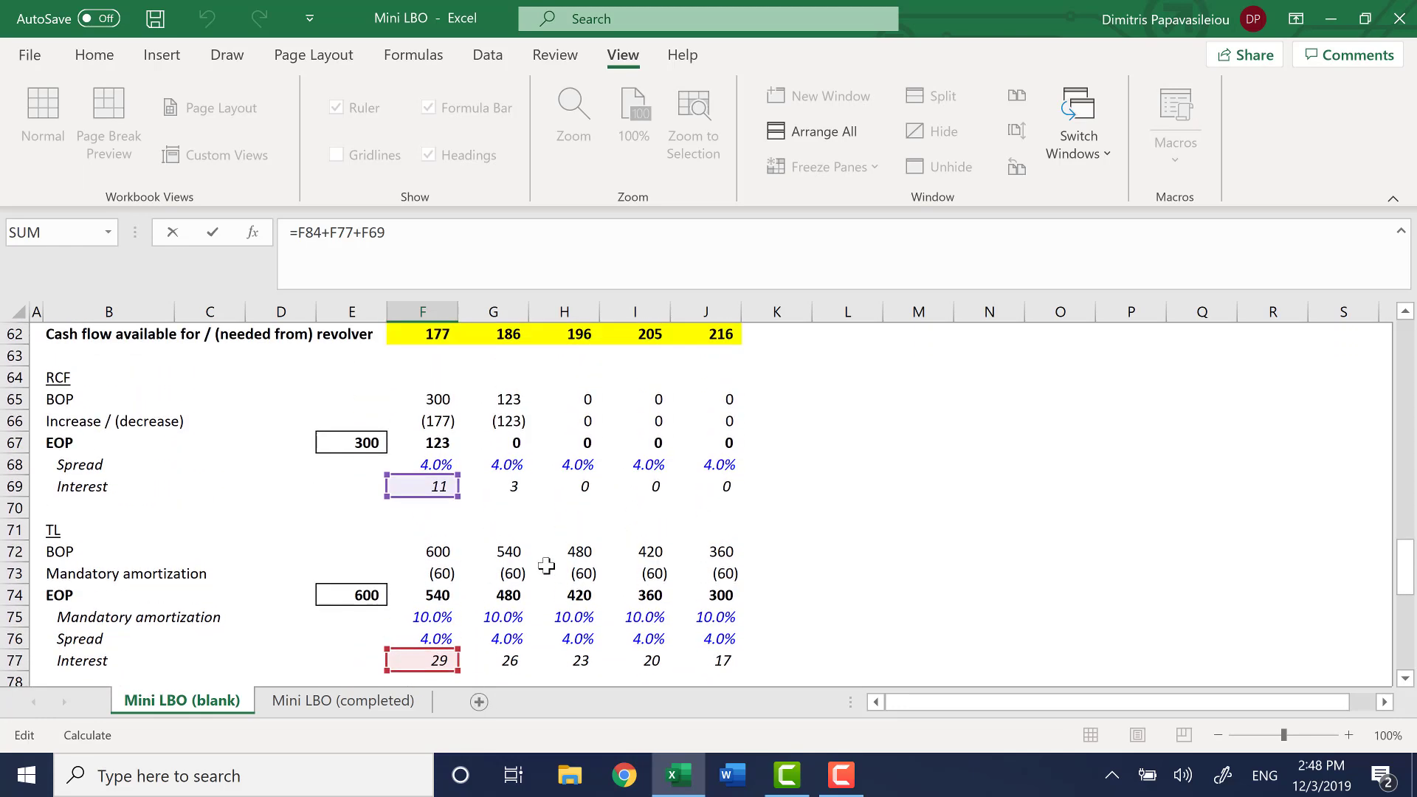
Fill the Total interest formula across F86:J86
key("Return")
key("shift+Right")
key("shift+Right")
key("shift+Right")
key("shift+Right")
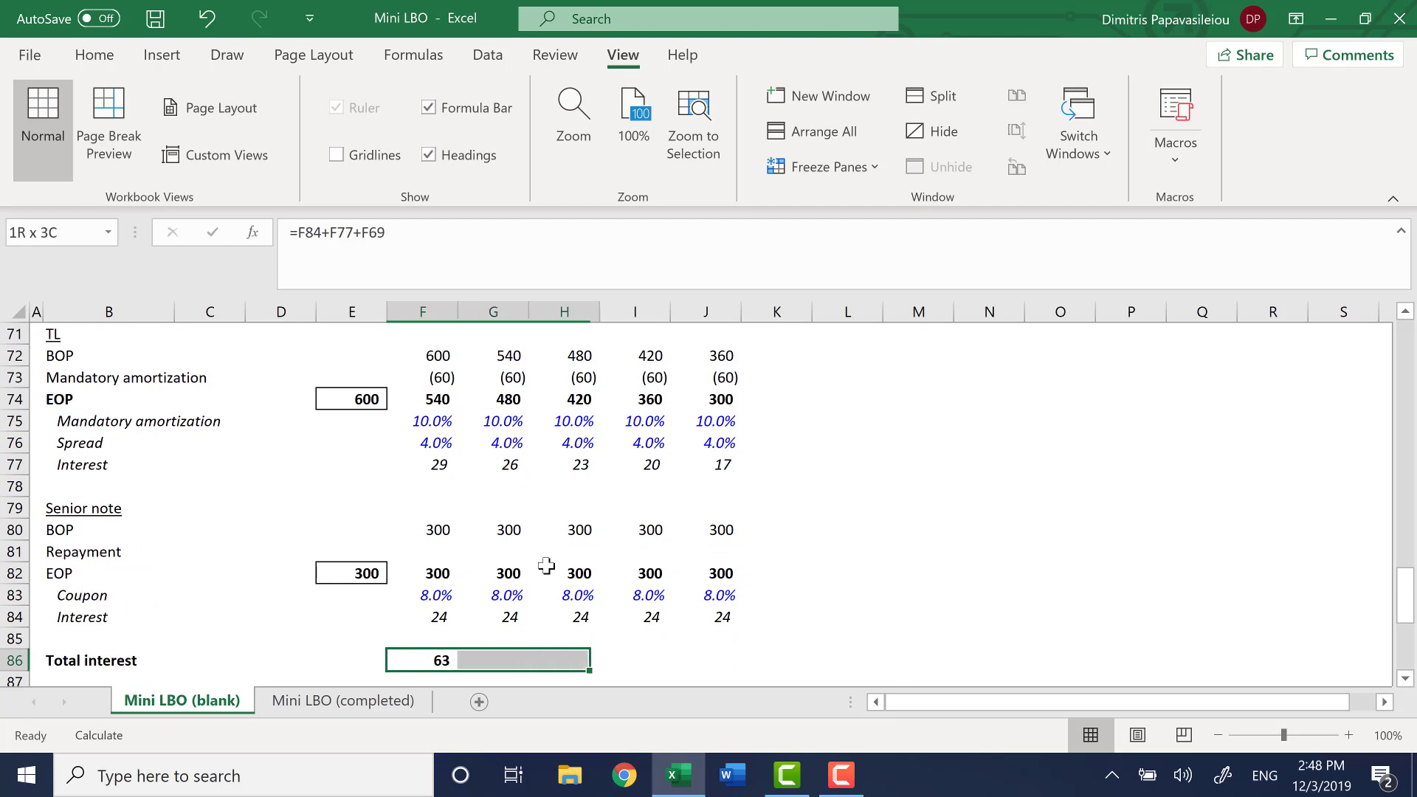
key("ctrl+r")
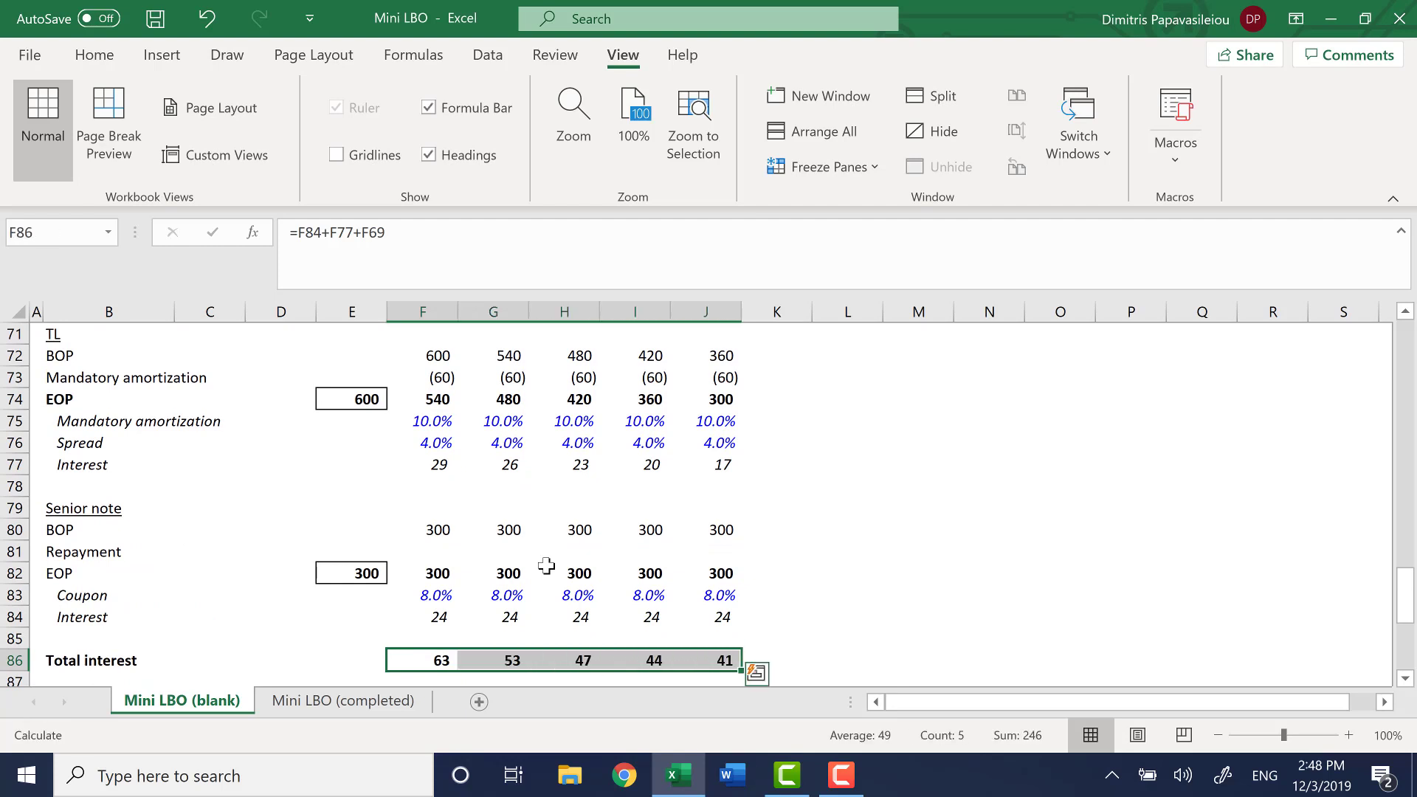
Split the worksheet window horizontally above row 78, just before the Senior note section
key("Up")
key("Up")
key("Up")
key("Up")
key("Up")
key("Up")
key("Up")
key("Up")
key("Left")
key("Left")
key("Left")
key("Left")
key("Left")
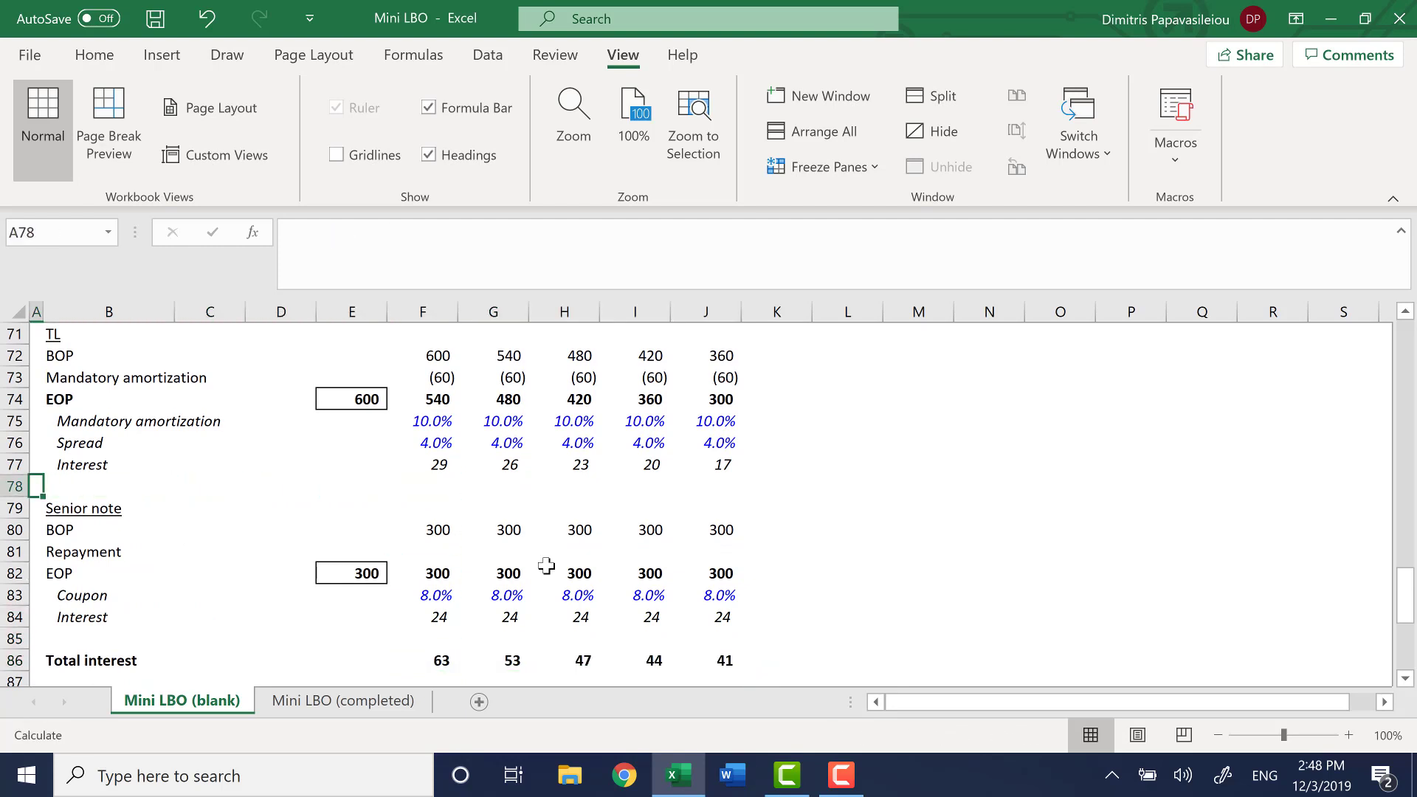
key("alt+w")
key("s")
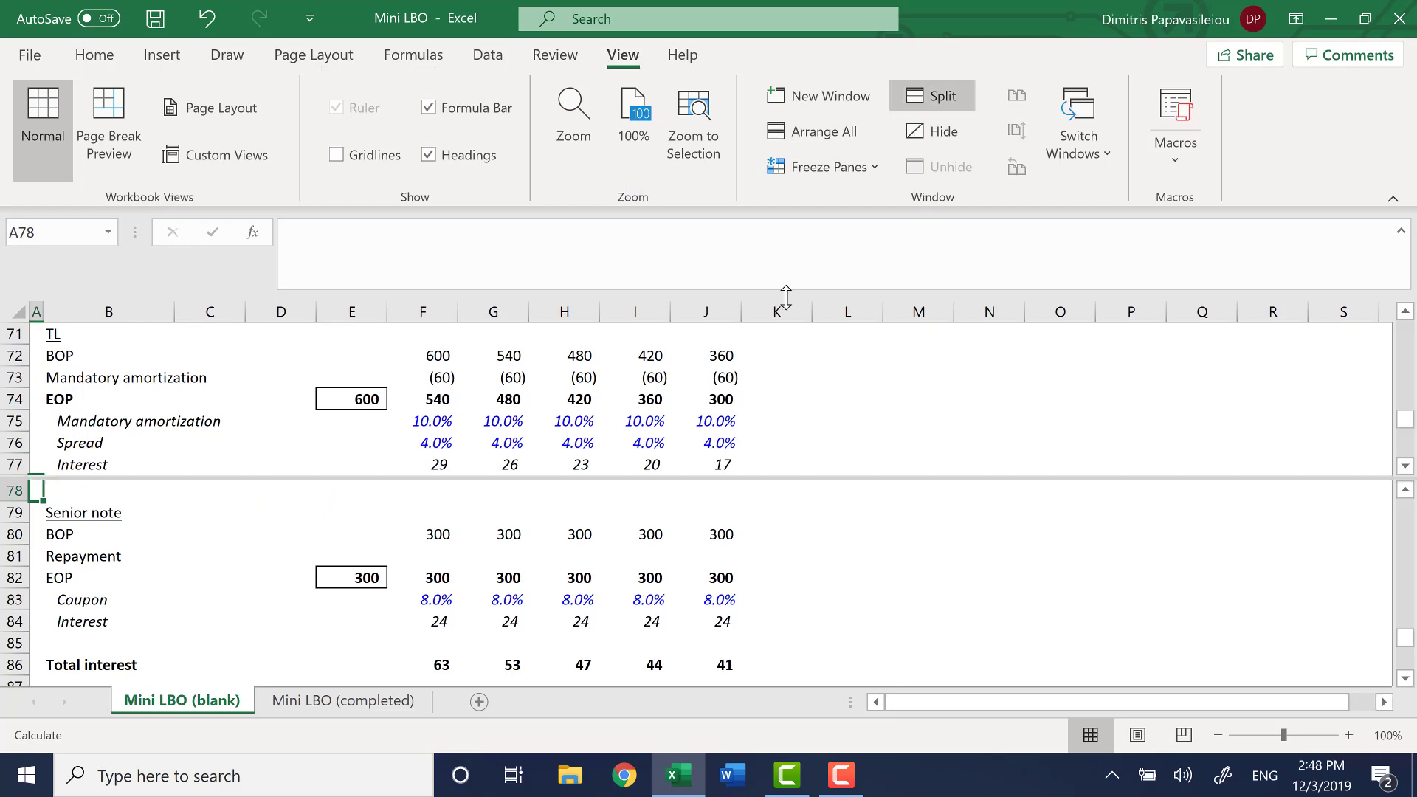
Enter =-F84 as the 2020 Interest expense in F28 of the Income statement, linking it to the Senior note interest
left_click(513, 375)
key("Up")
key("Up")
key("Up")
key("Up")
key("Up")
key("Up")
key("Up")
key("Up")
key("Up")
key("Up")
key("Up")
key("Up")
key("Up")
key("Up")
key("Up")
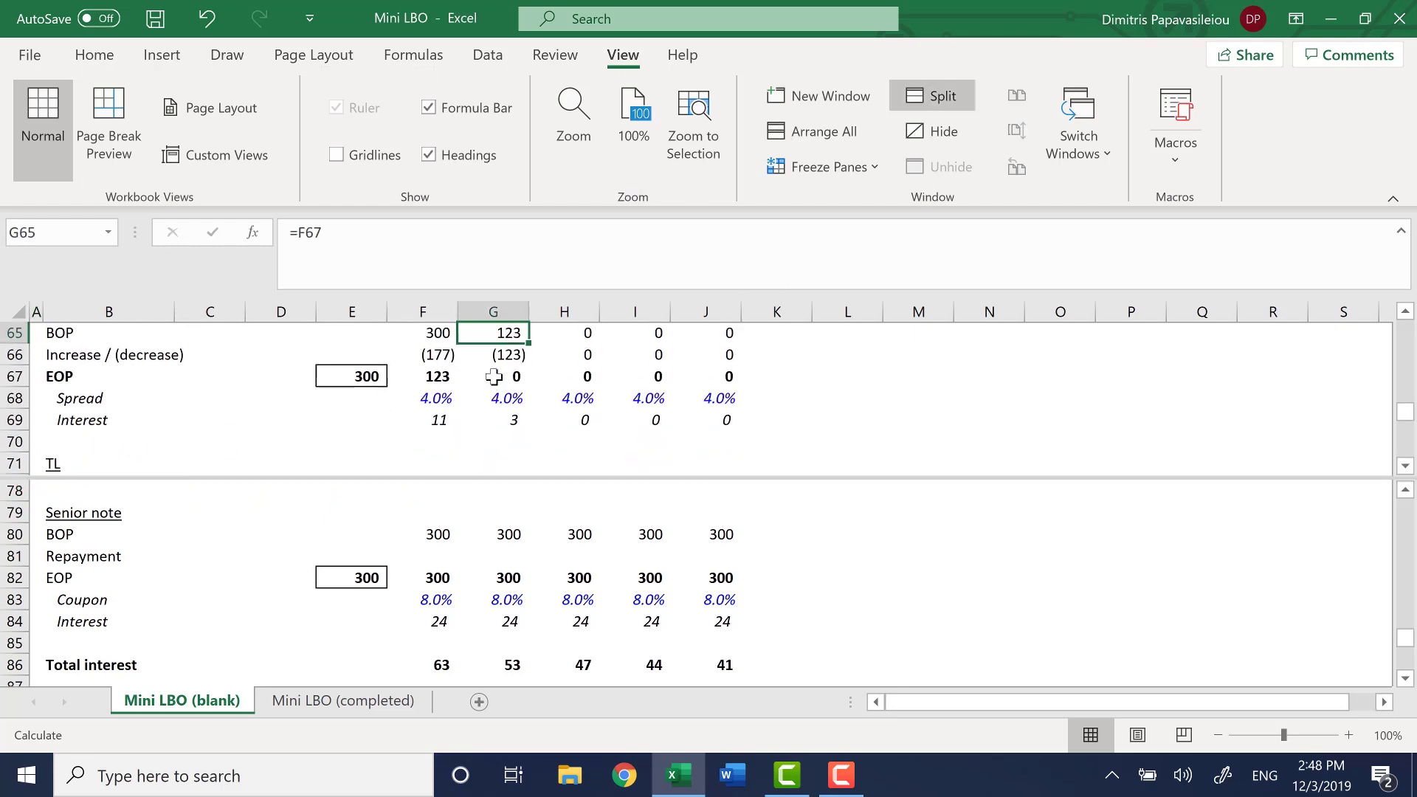
key("Up")
key("Up")
key("Up")
key("Up")
key("Up")
key("Up")
key("Up")
key("Up")
key("Up")
key("Up")
key("Up")
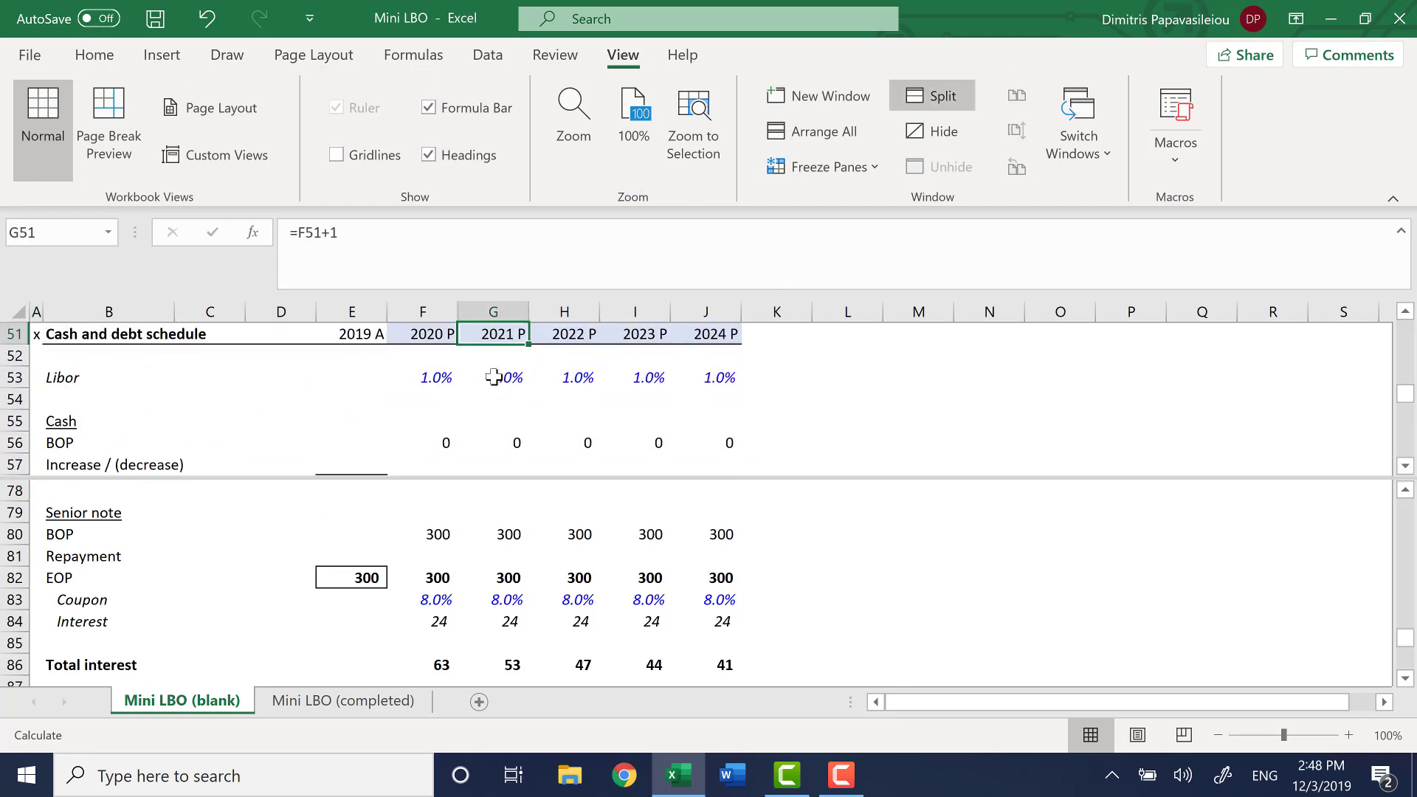
key("Up")
key("Up")
key("Up")
key("Up")
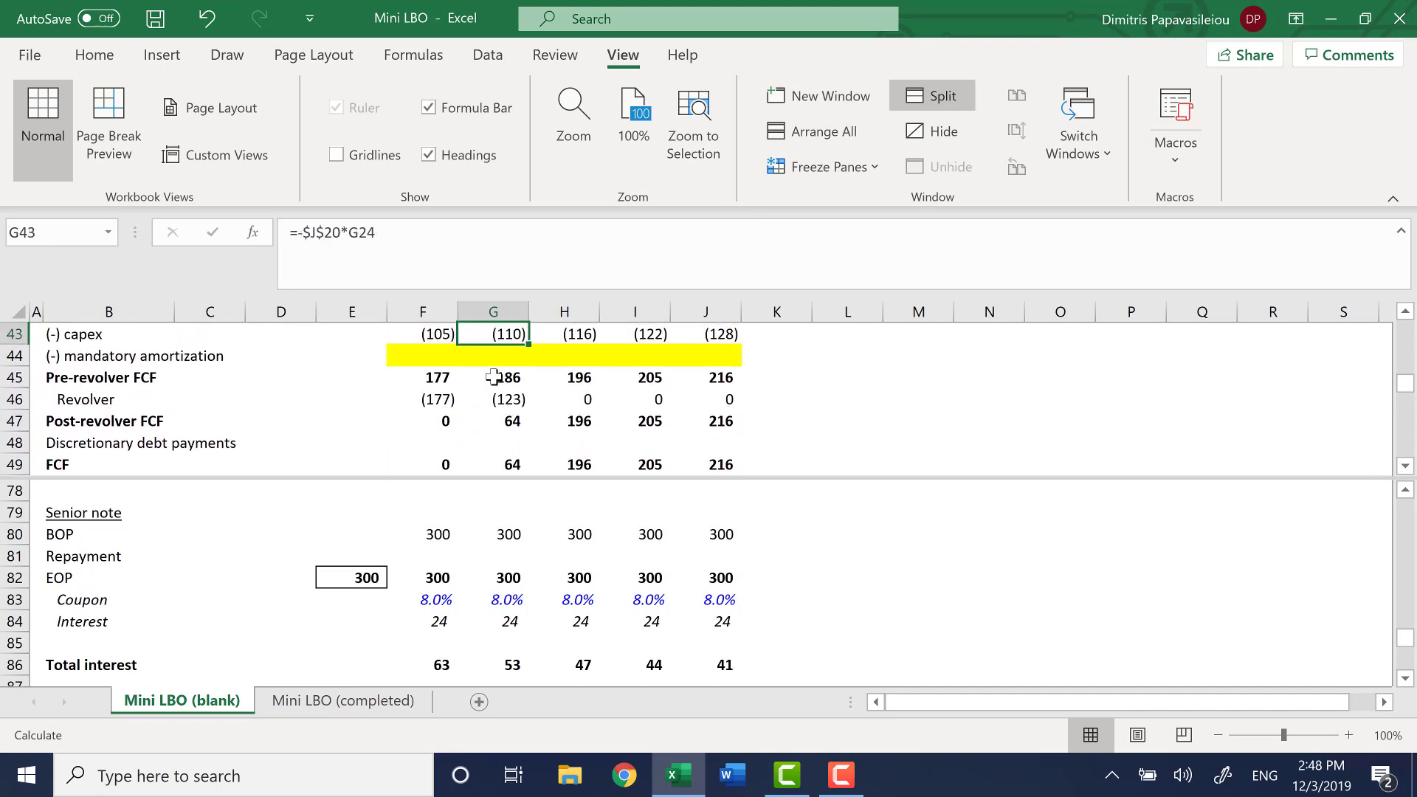
key("Up")
key("Up")
key("Up")
key("Up")
key("Up")
key("Down")
key("Down")
key("Down")
key("Down")
key("Down")
key("Down")
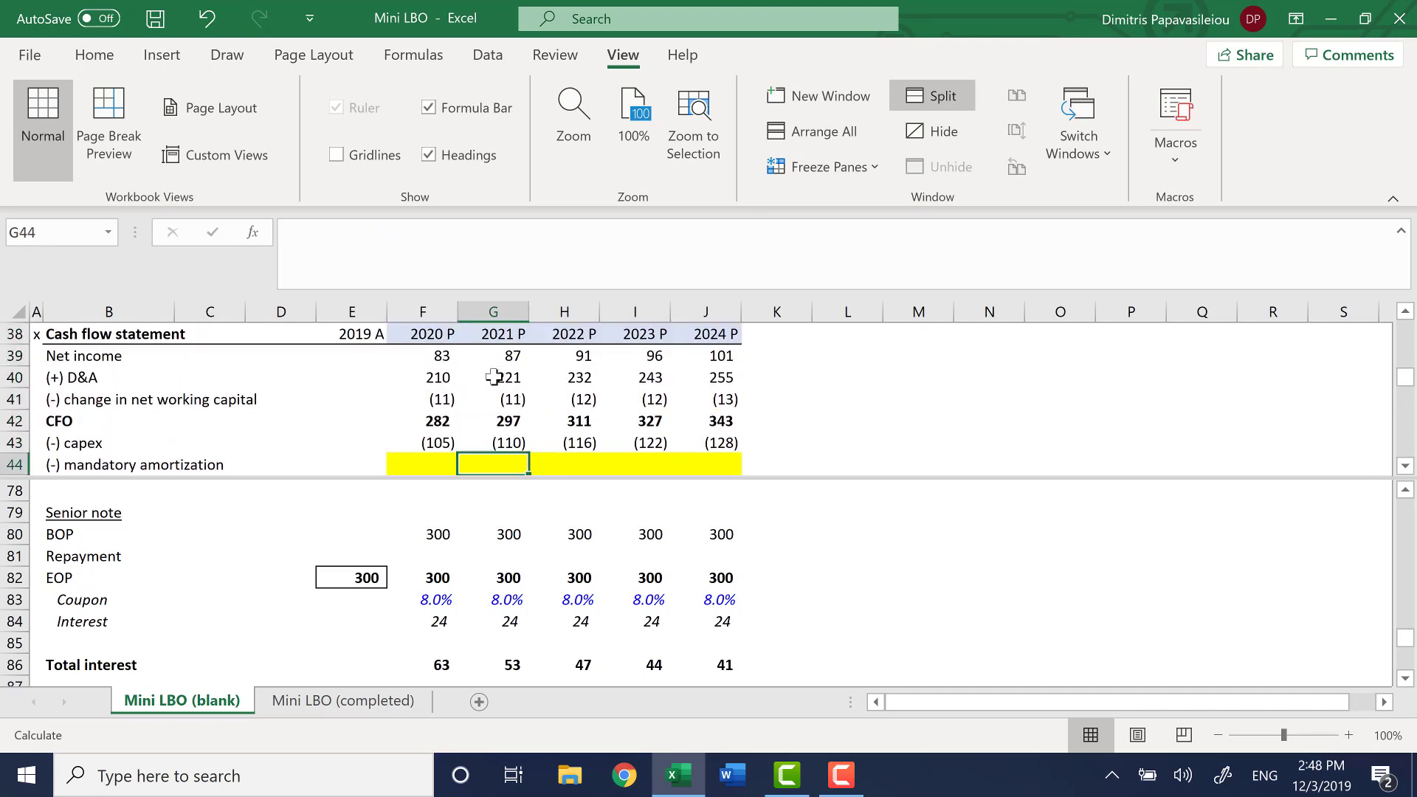
key("Up")
key("Up")
key("Up")
key("Up")
key("Up")
key("Up")
key("Up")
key("Up")
key("Up")
key("Up")
key("Up")
key("Up")
key("Up")
key("Up")
key("Up")
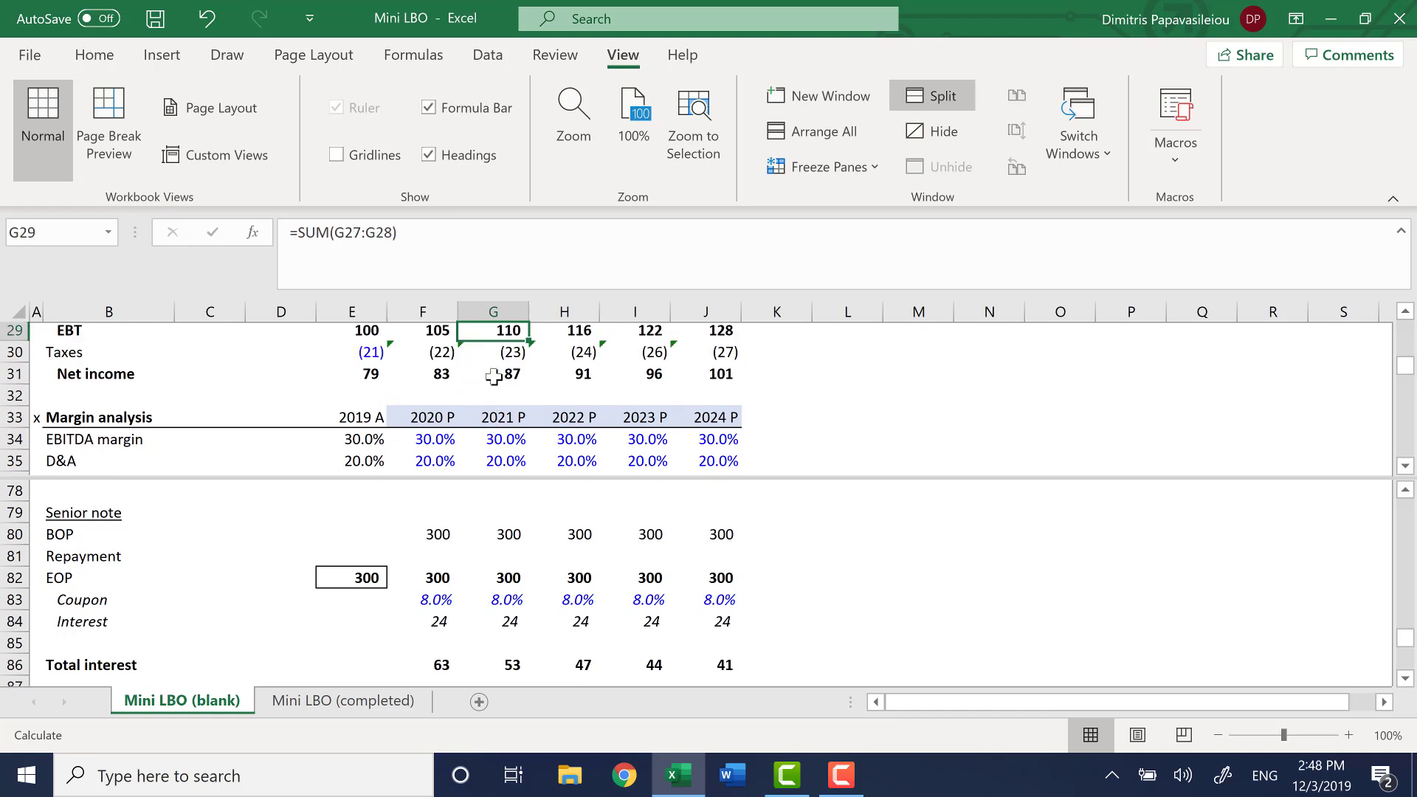
key("Up")
key("Up")
key("Up")
key("Up")
key("Up")
key("Up")
key("Down")
key("Down")
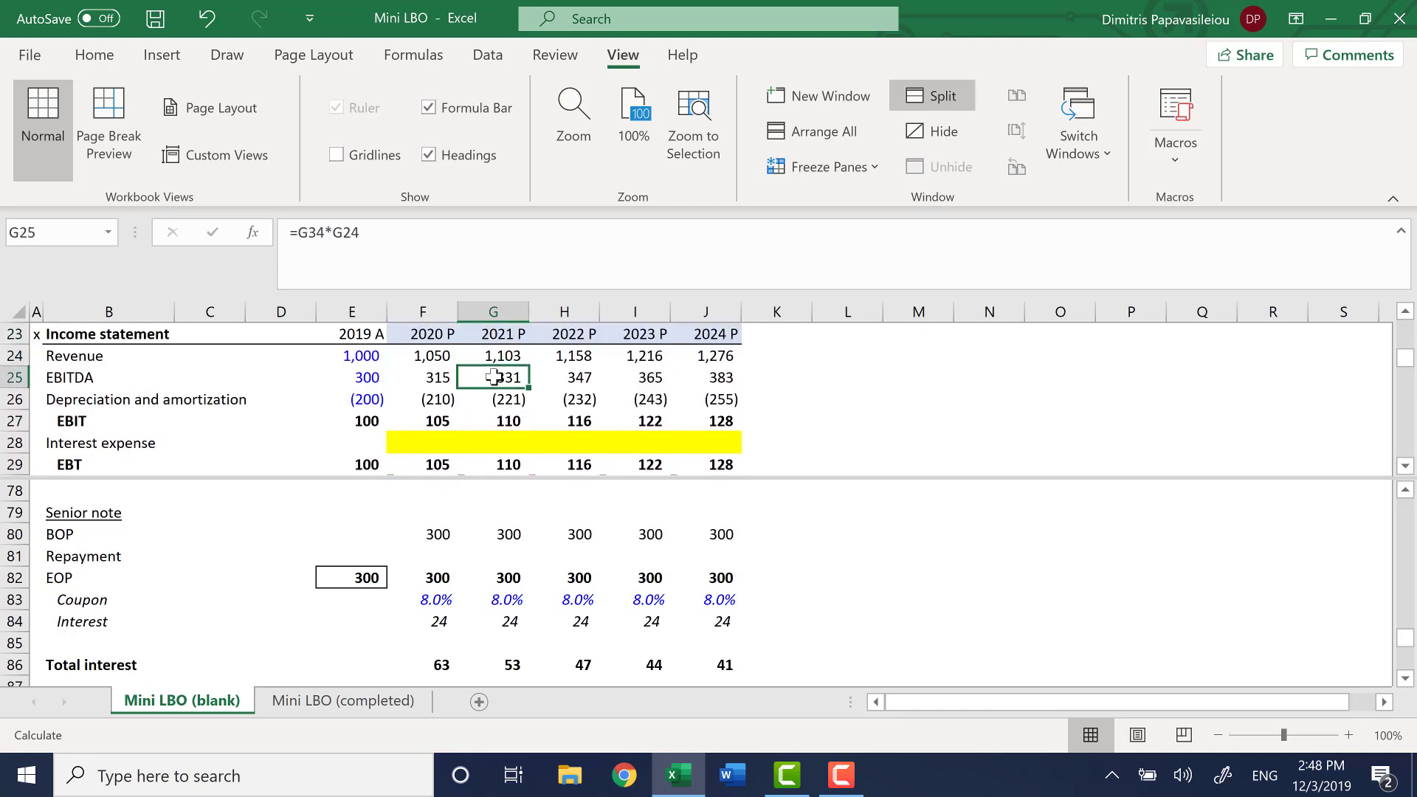
key("Down")
key("Down")
key("Down")
key("Left")
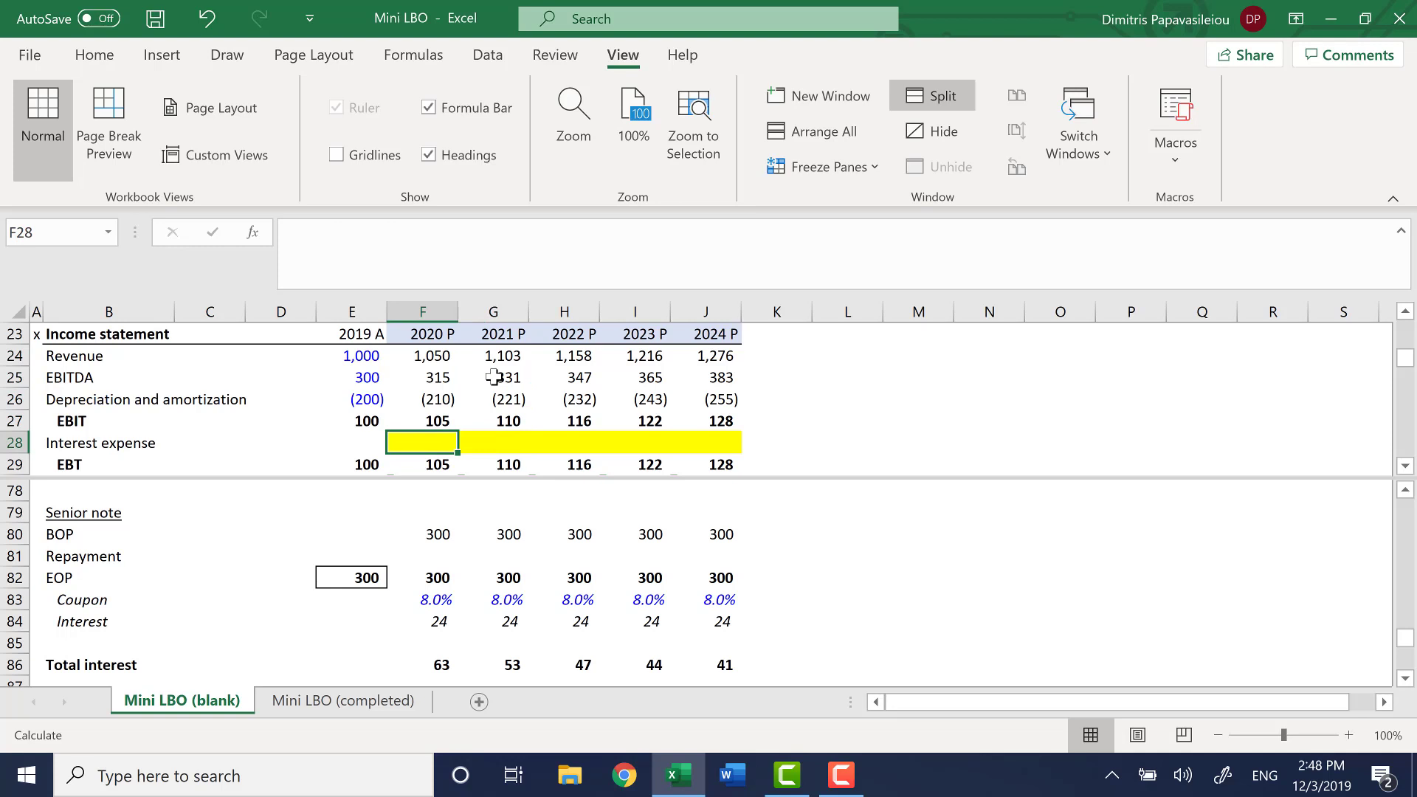
type("=")
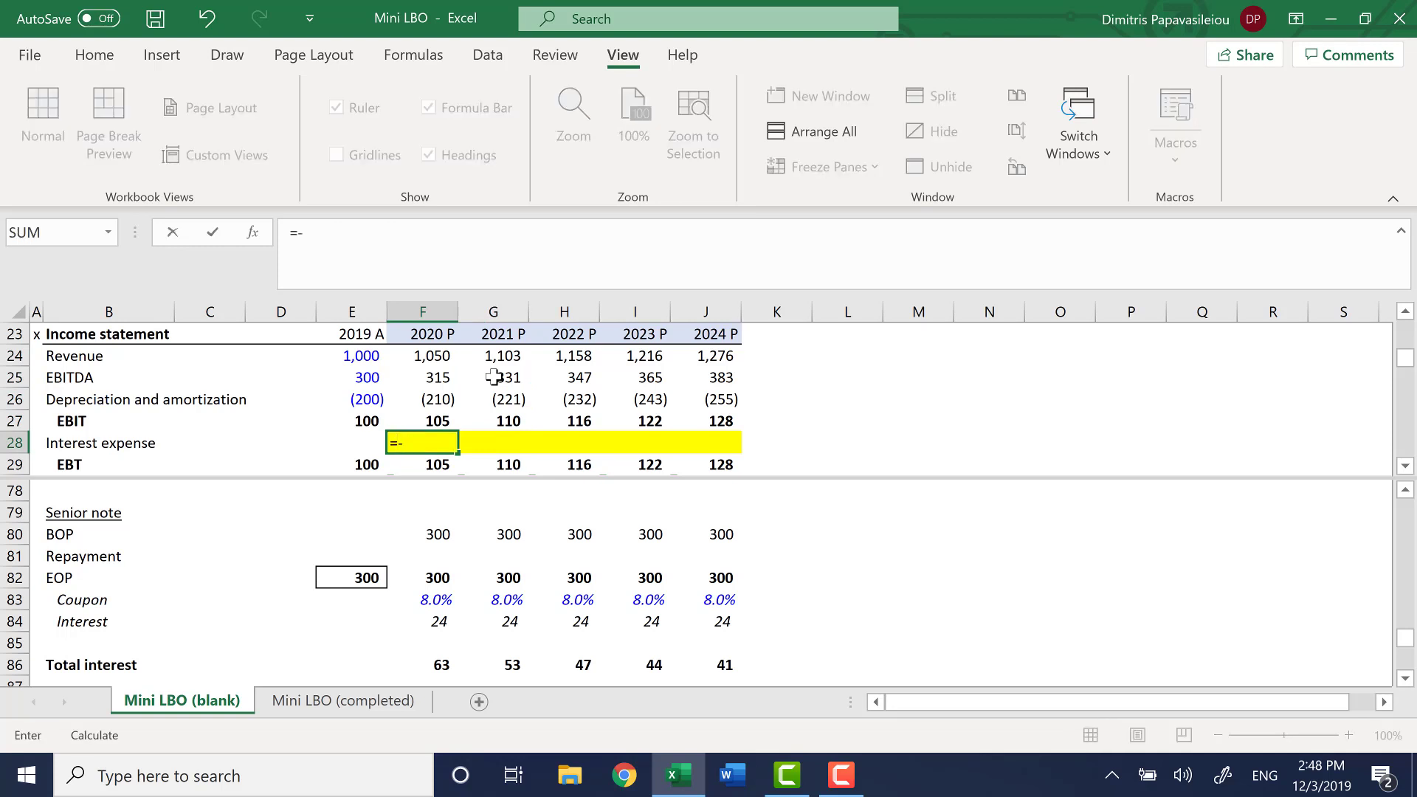
type("-")
key("Down")
key("Down")
key("Up")
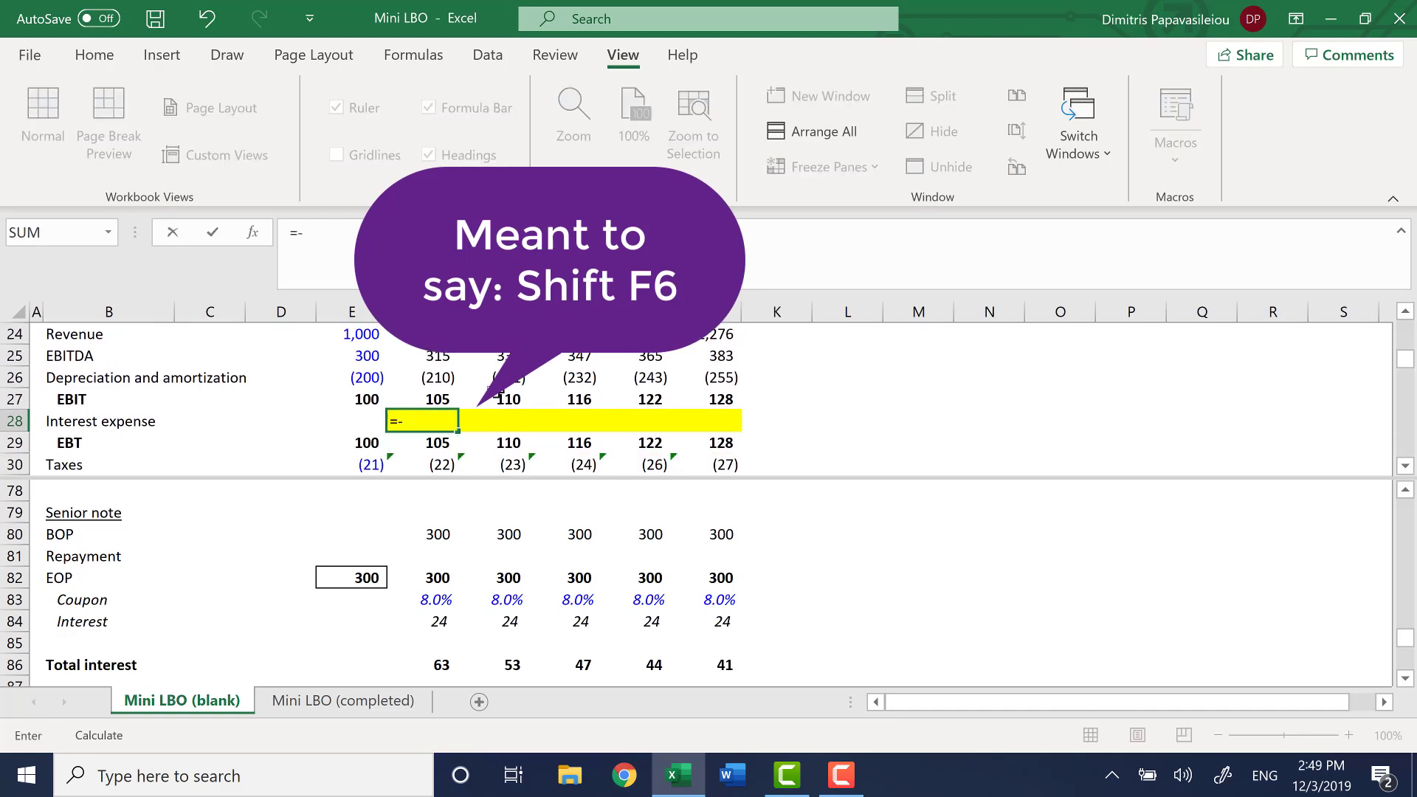
left_click(433, 621)
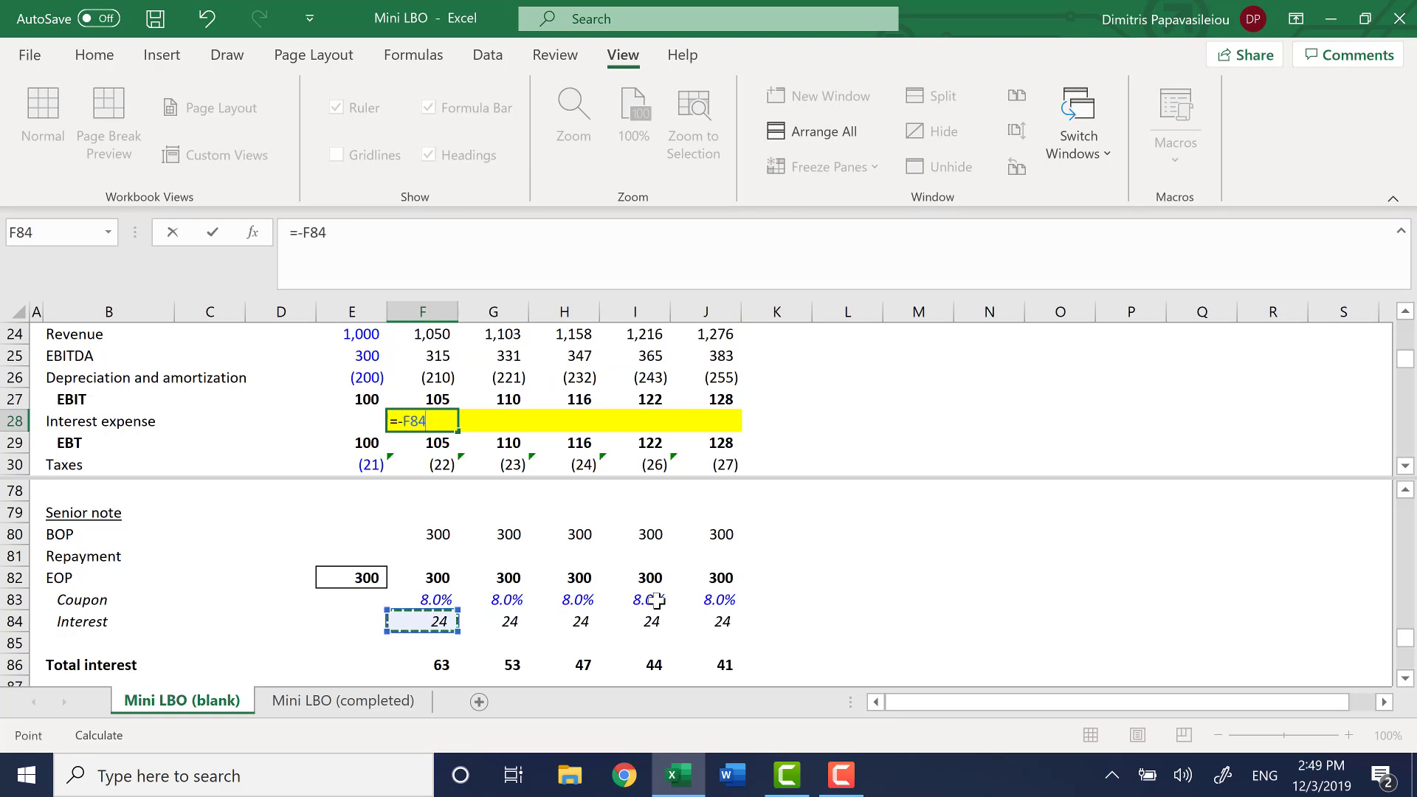
key("Return")
key("Up")
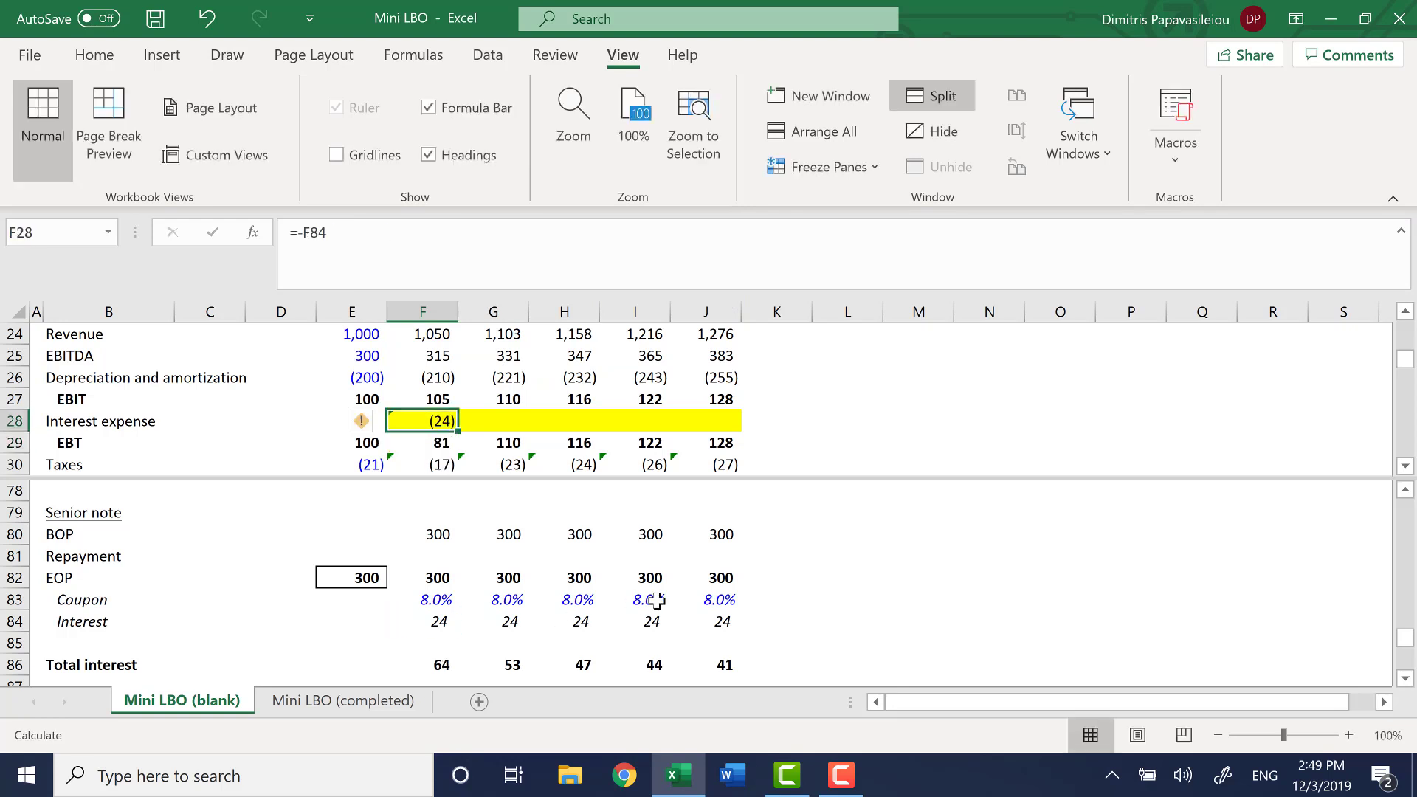
Fill the Interest expense formula from F28 across to J28
key("shift+Right")
key("shift+Right")
key("shift+Right")
key("shift+Right")
key("ctrl+r")
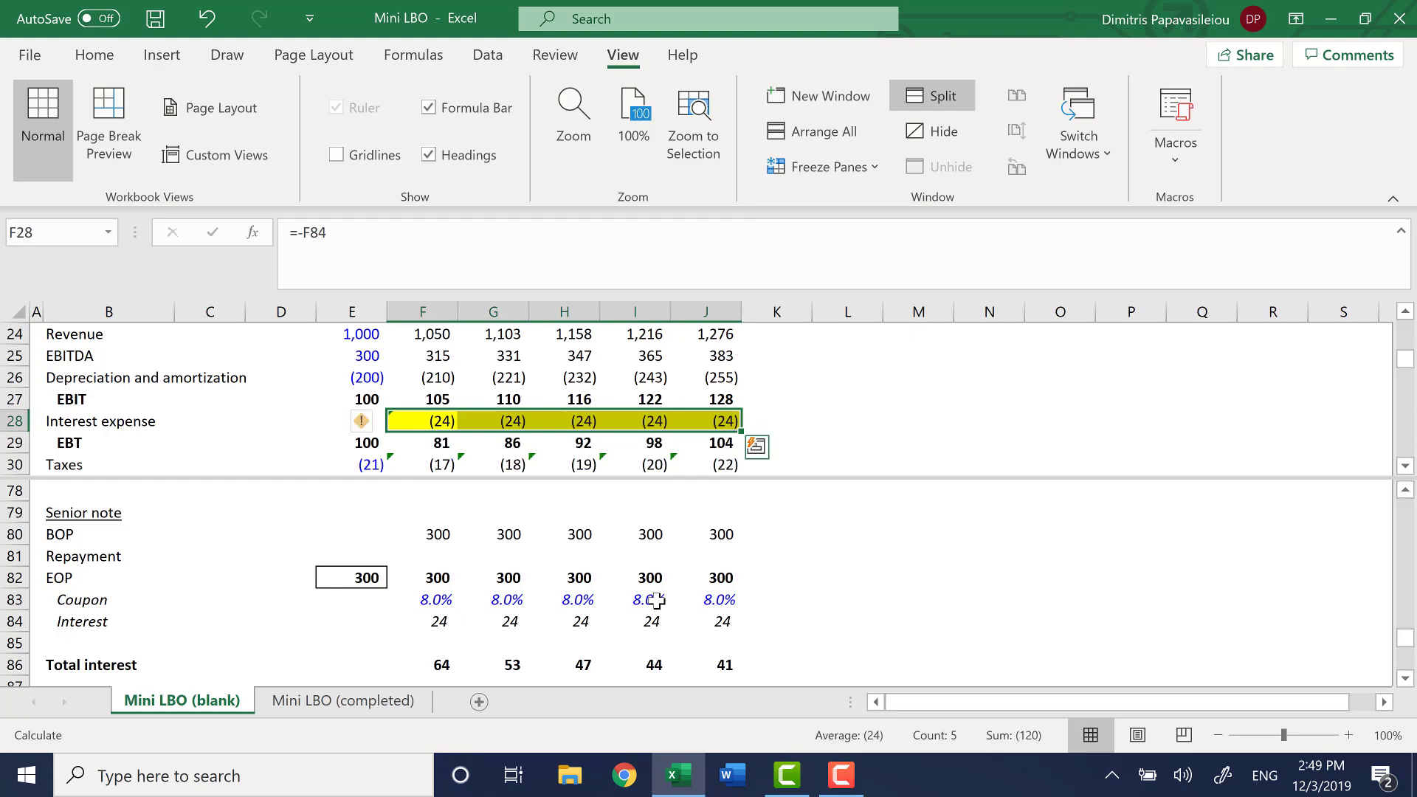
Check which cells the copied Interest expense formulas in row 28 refer to
key("Right")
key("F2")
key("Escape")
key("Right")
key("F2")
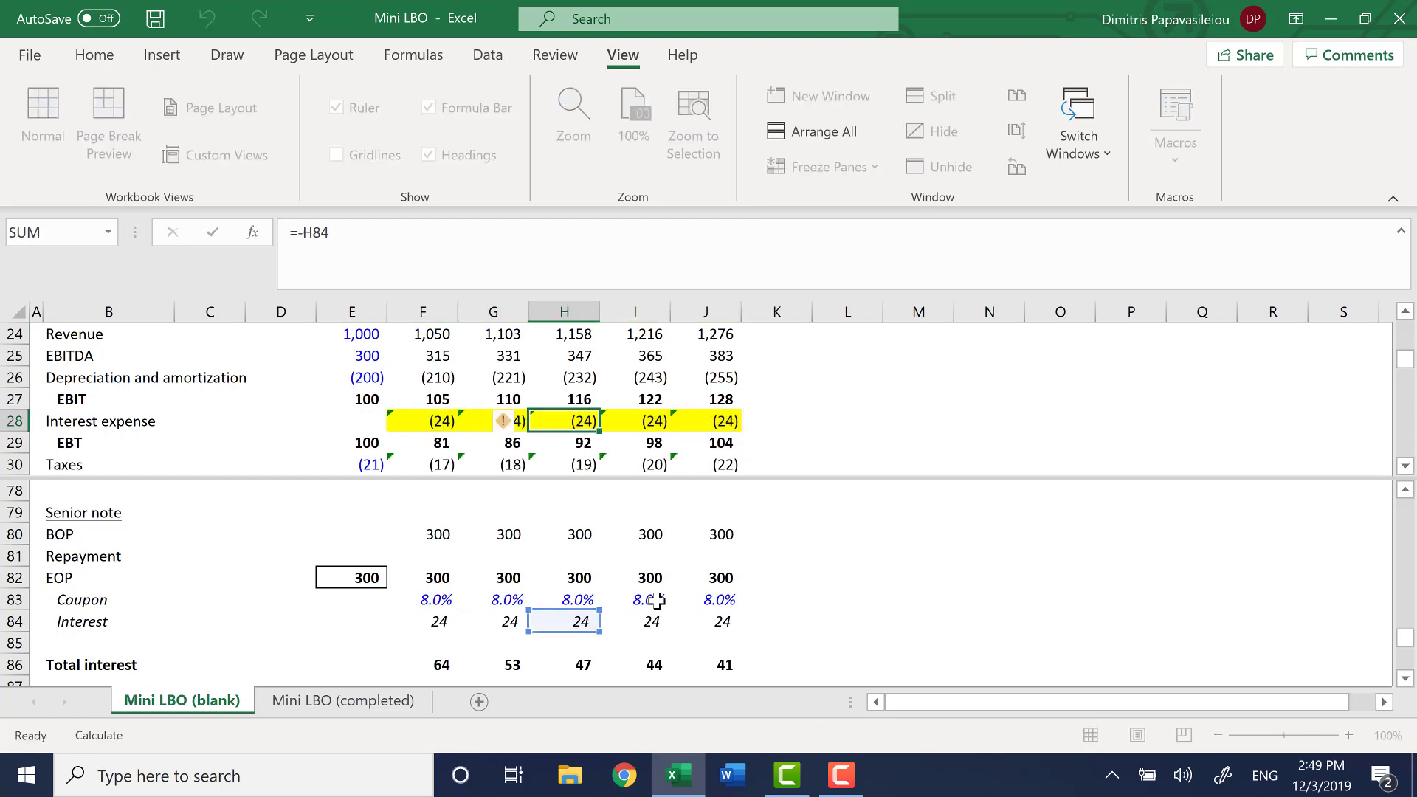
key("Escape")
key("Right")
Check which cells the projected EBT formulas in row 29 refer to and save the workbook
key("F2")
key("Escape")
key("Right")
key("F2")
key("Escape")
key("Left")
key("Left")
key("Left")
key("Left")
key("Down")
key("F2")
key("Escape")
key("Right")
key("F2")
key("Escape")
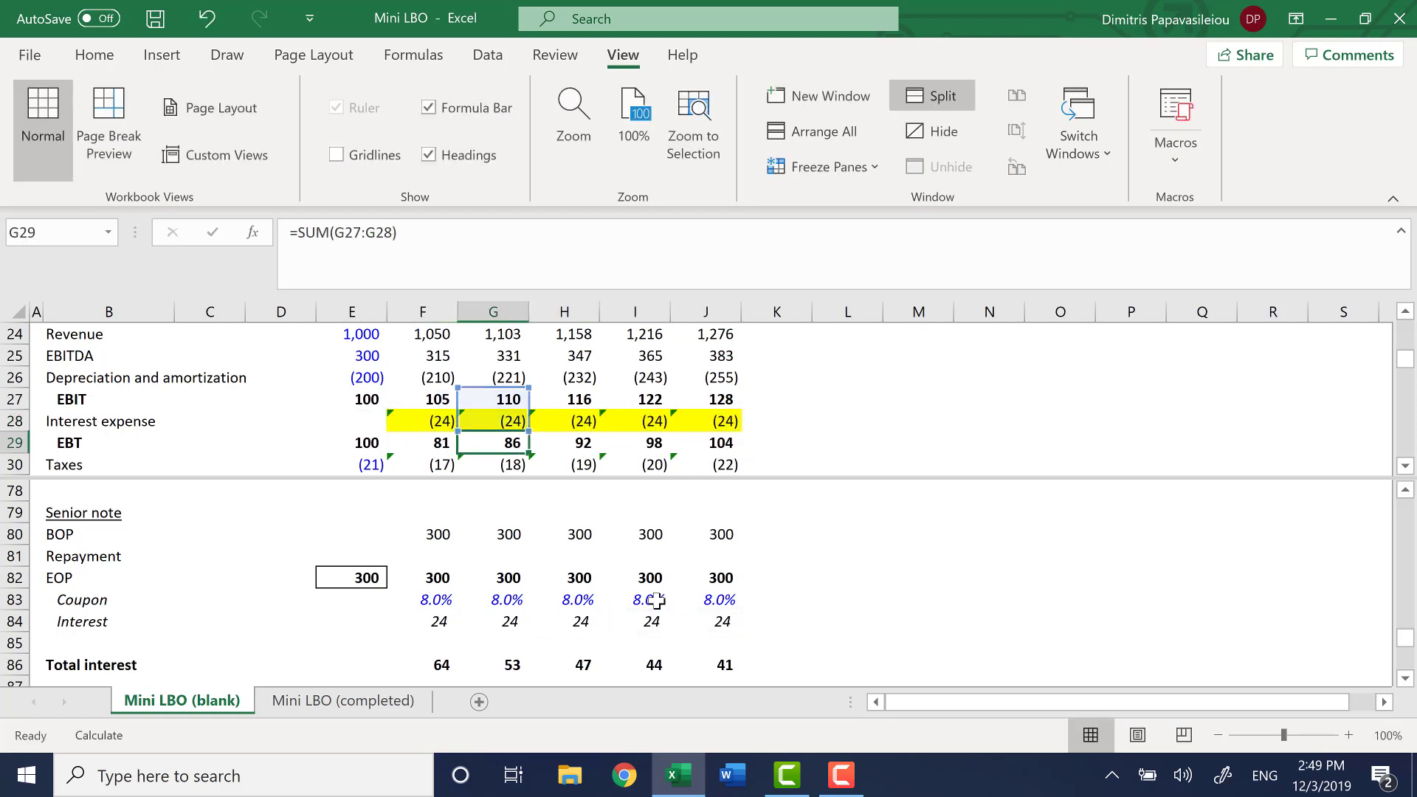
key("Right")
key("F2")
key("Escape")
key("Right")
key("F2")
key("Escape")
key("Right")
key("F2")
key("Escape")
key("Left")
key("F2")
key("Escape")
key("Left")
key("F2")
key("Escape")
key("Left")
key("F2")
key("Escape")
key("Left")
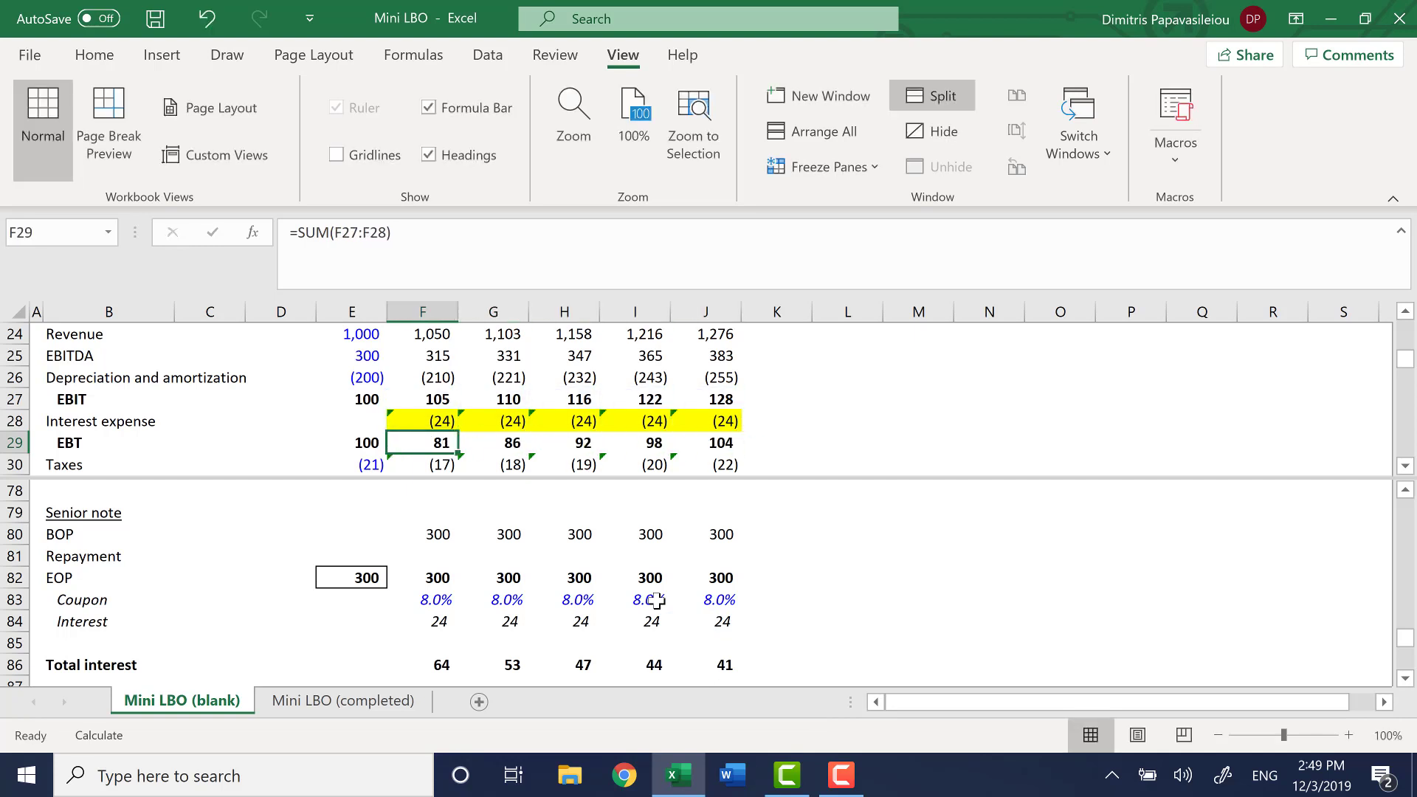
key("ctrl+s")
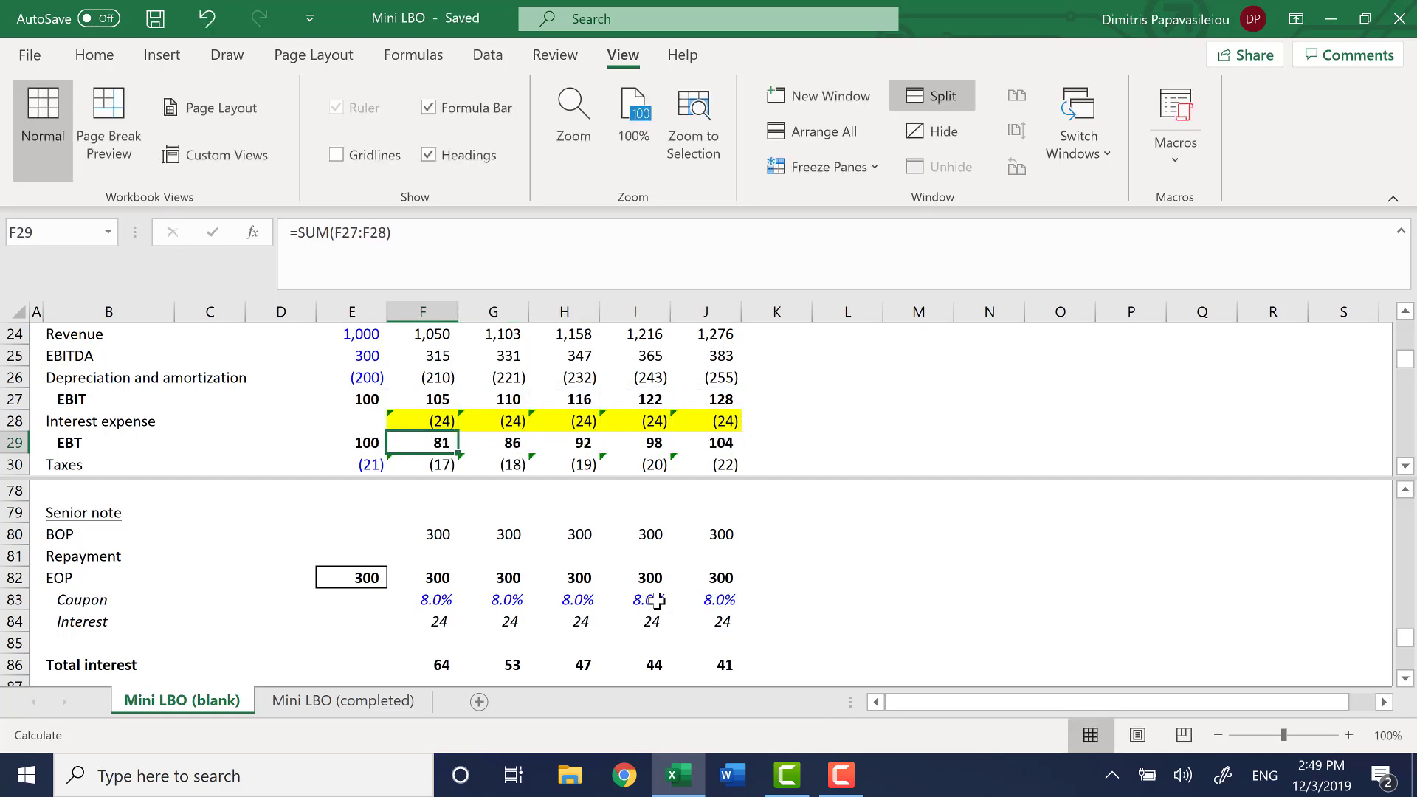
Look through the Senior note, TL and RCF sections of the debt schedule alongside the Income statement
left_click(416, 574)
key("Up")
key("Up")
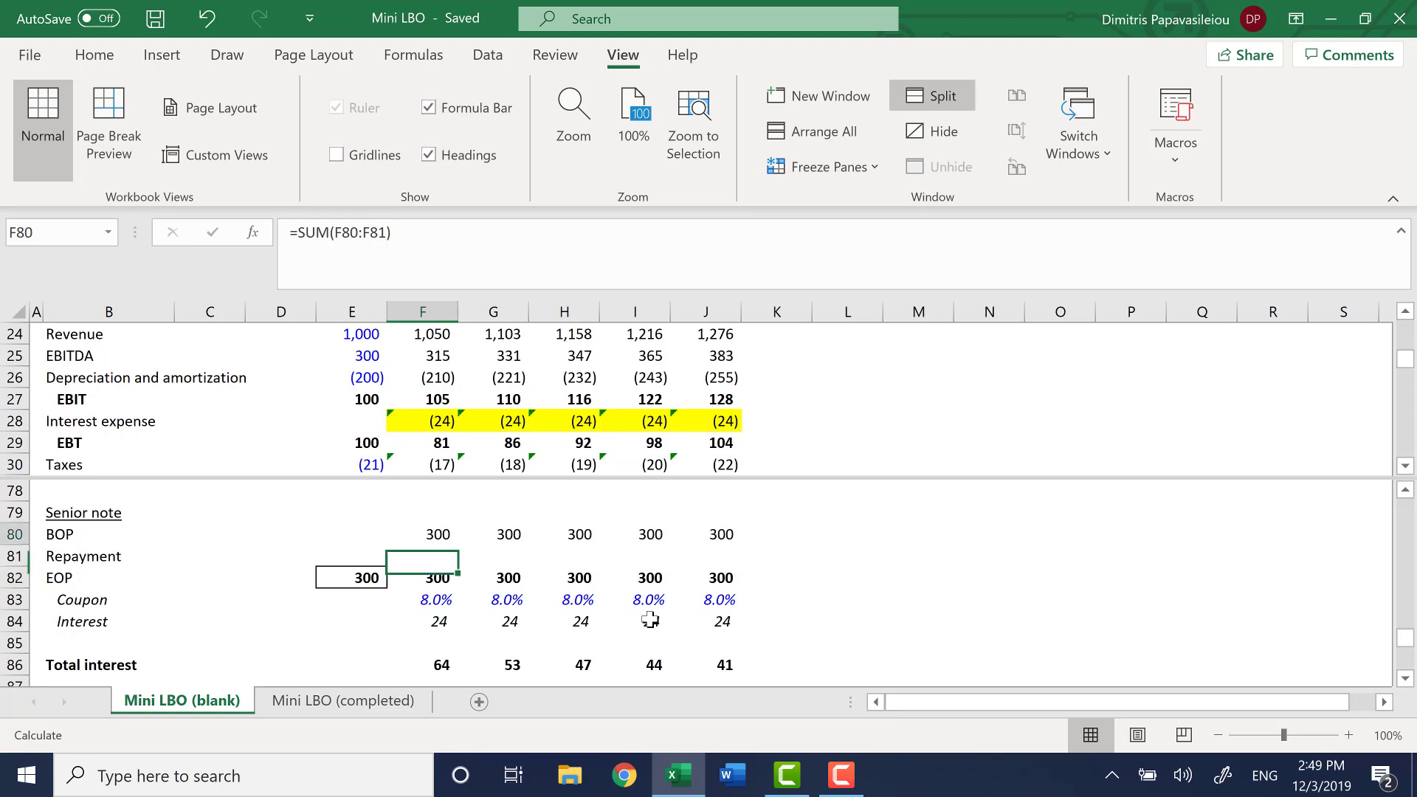
key("ctrl+Up")
key("ctrl+Up")
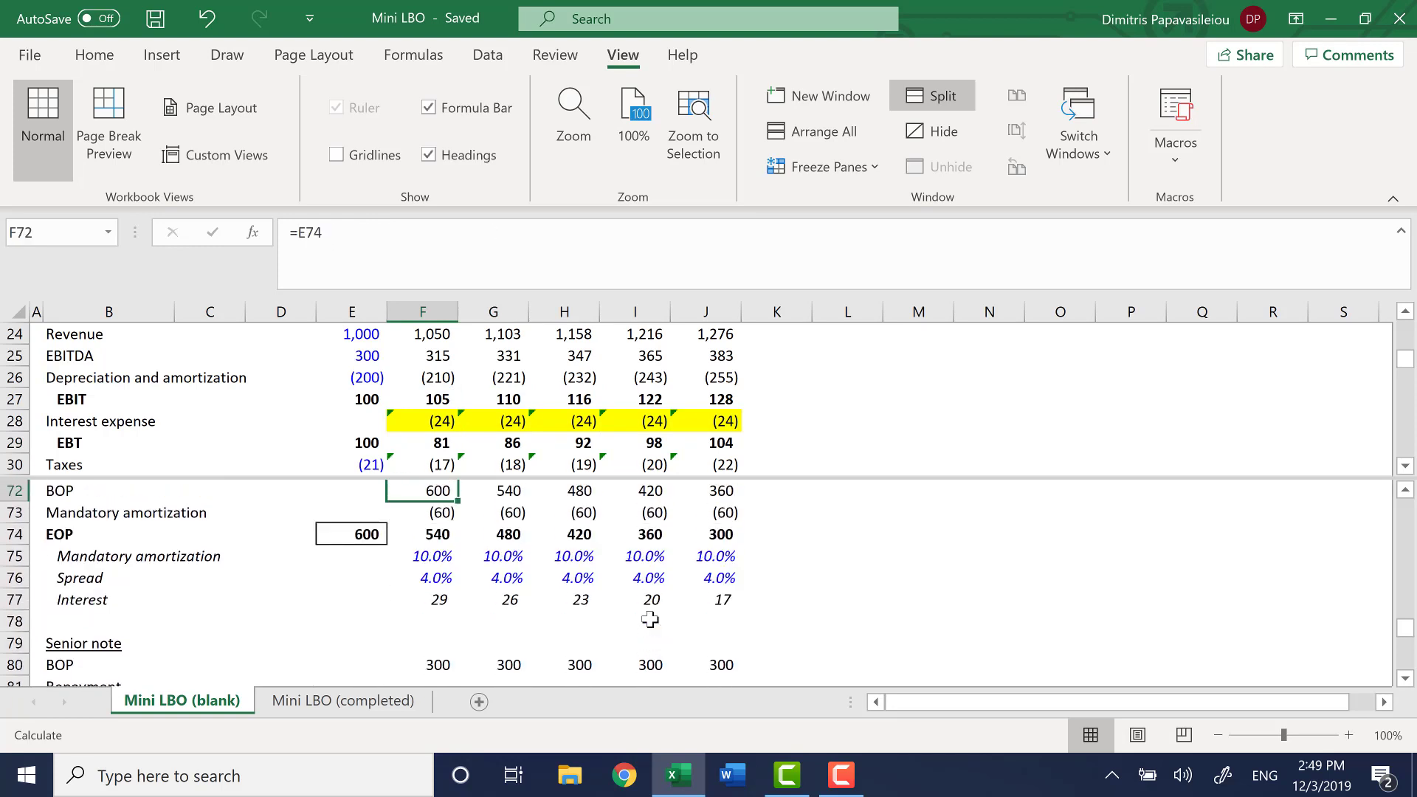
key("ctrl+Up")
key("ctrl+Up")
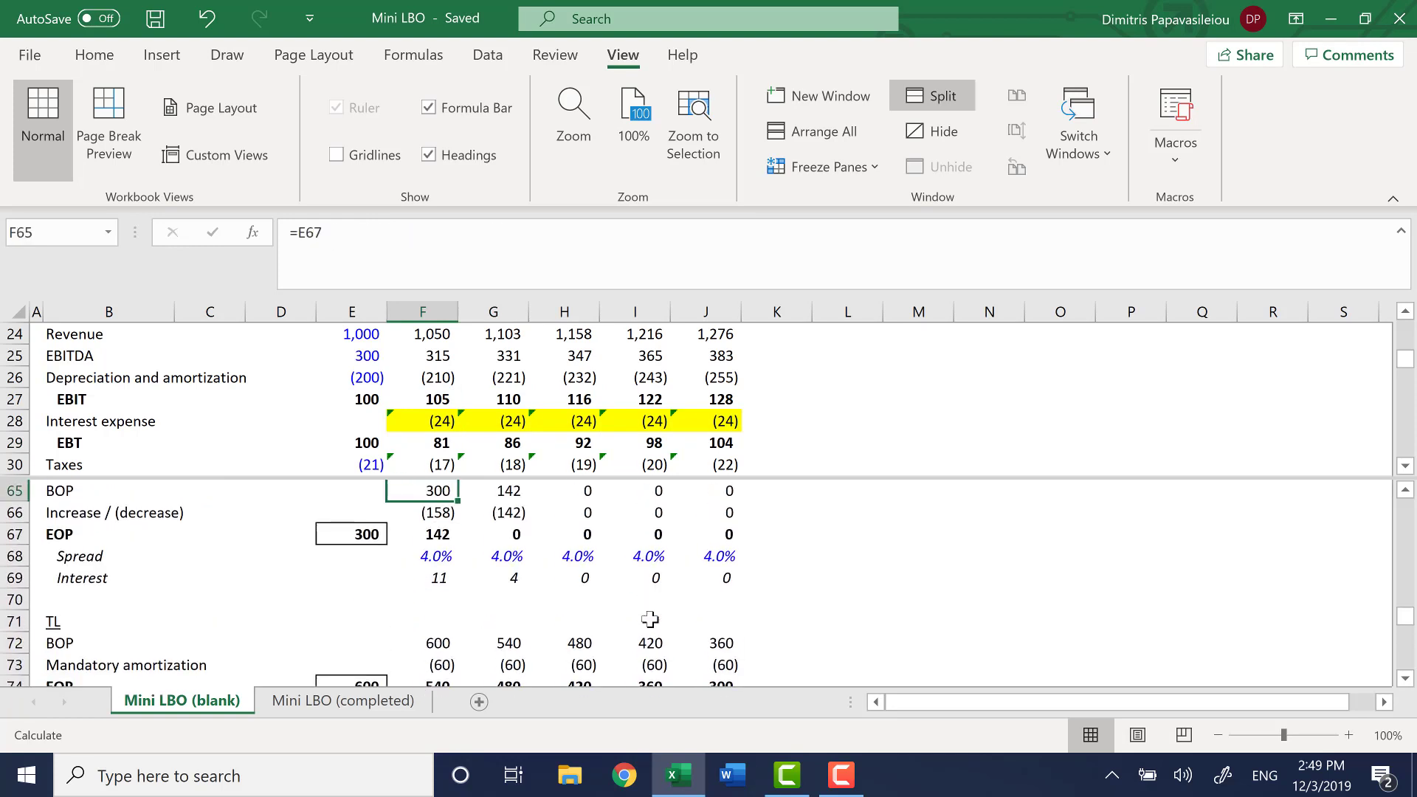
key("Up")
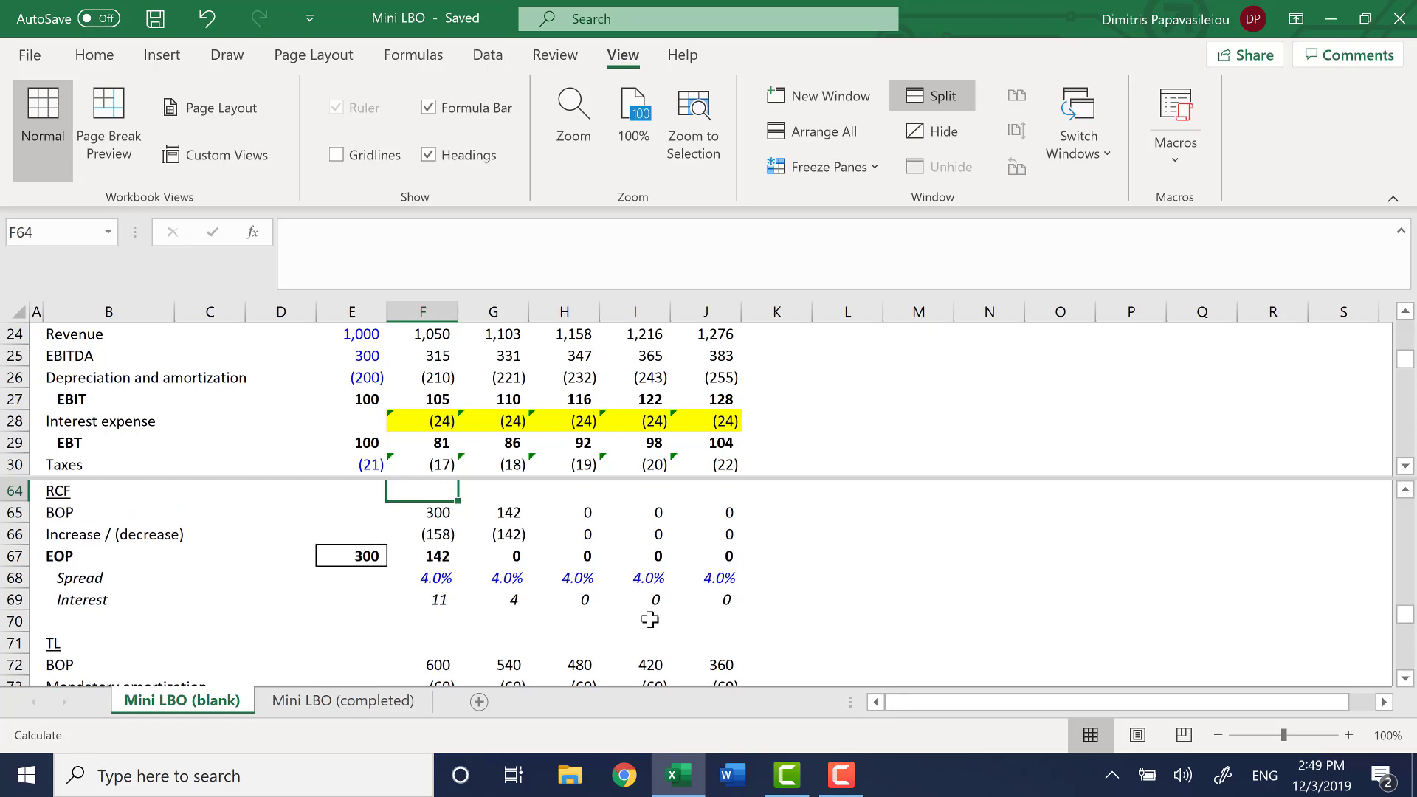
Review the workbook calculation and iterative calculation settings in the formula options
key("alt+f")
key("t")
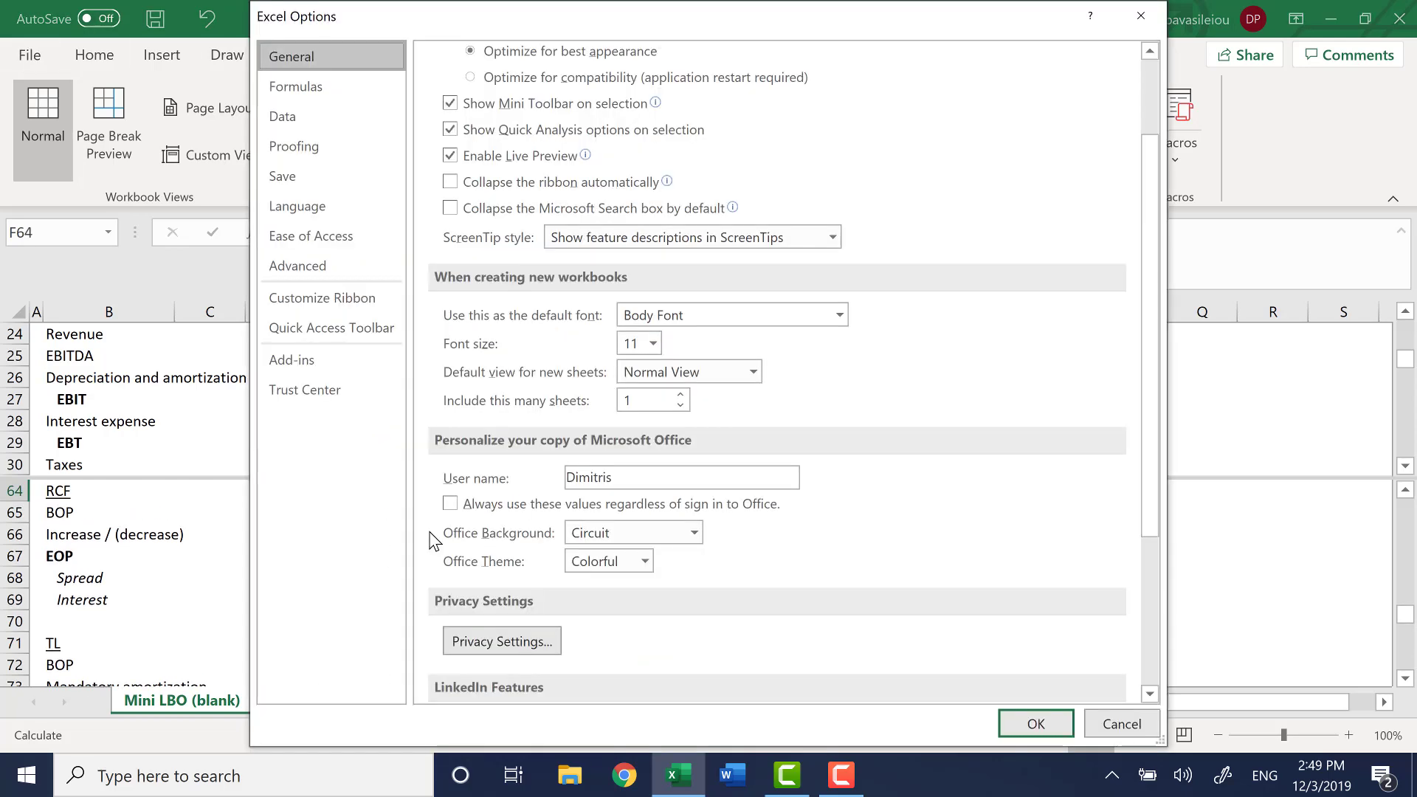
left_click(372, 94)
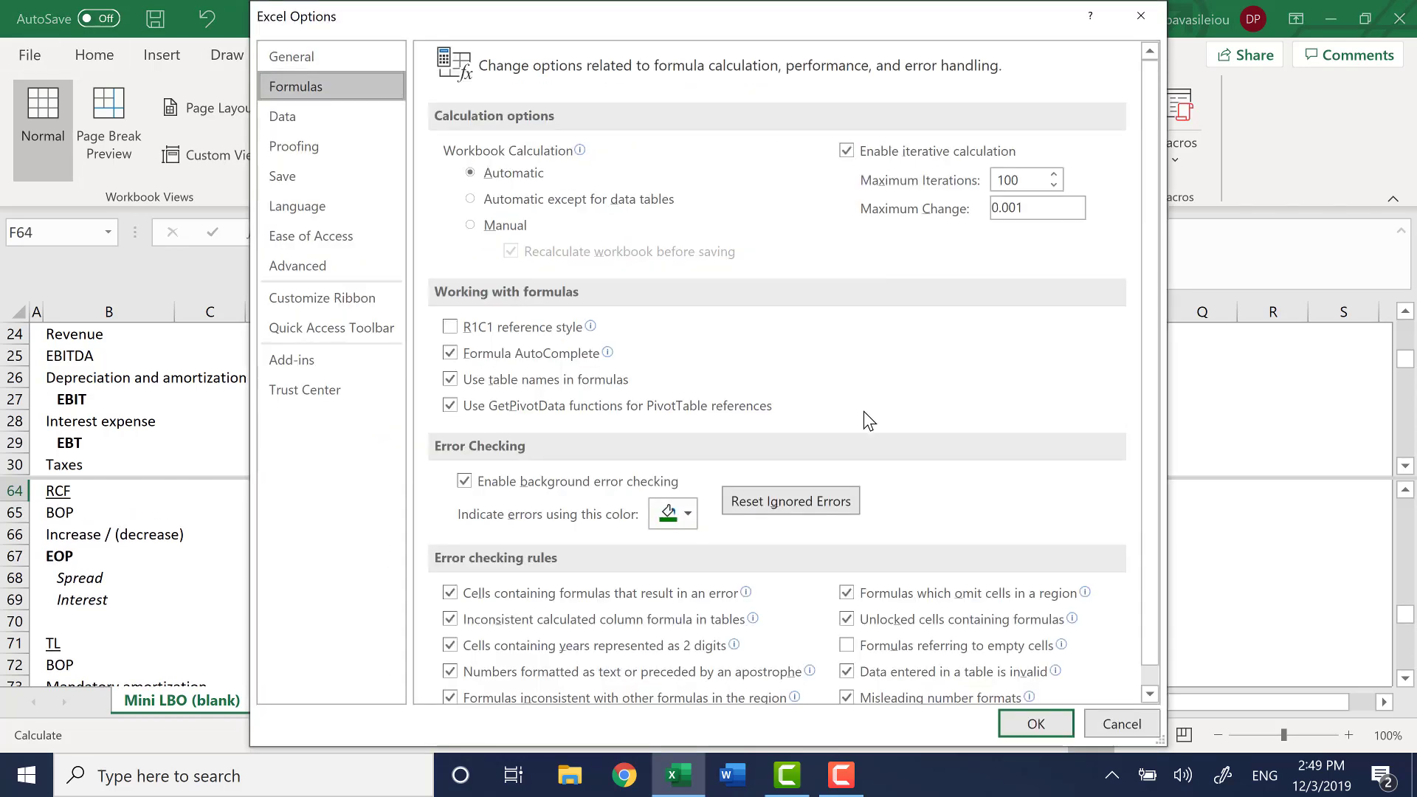
left_click(1035, 723)
Remove the split from the worksheet window
left_click(509, 578)
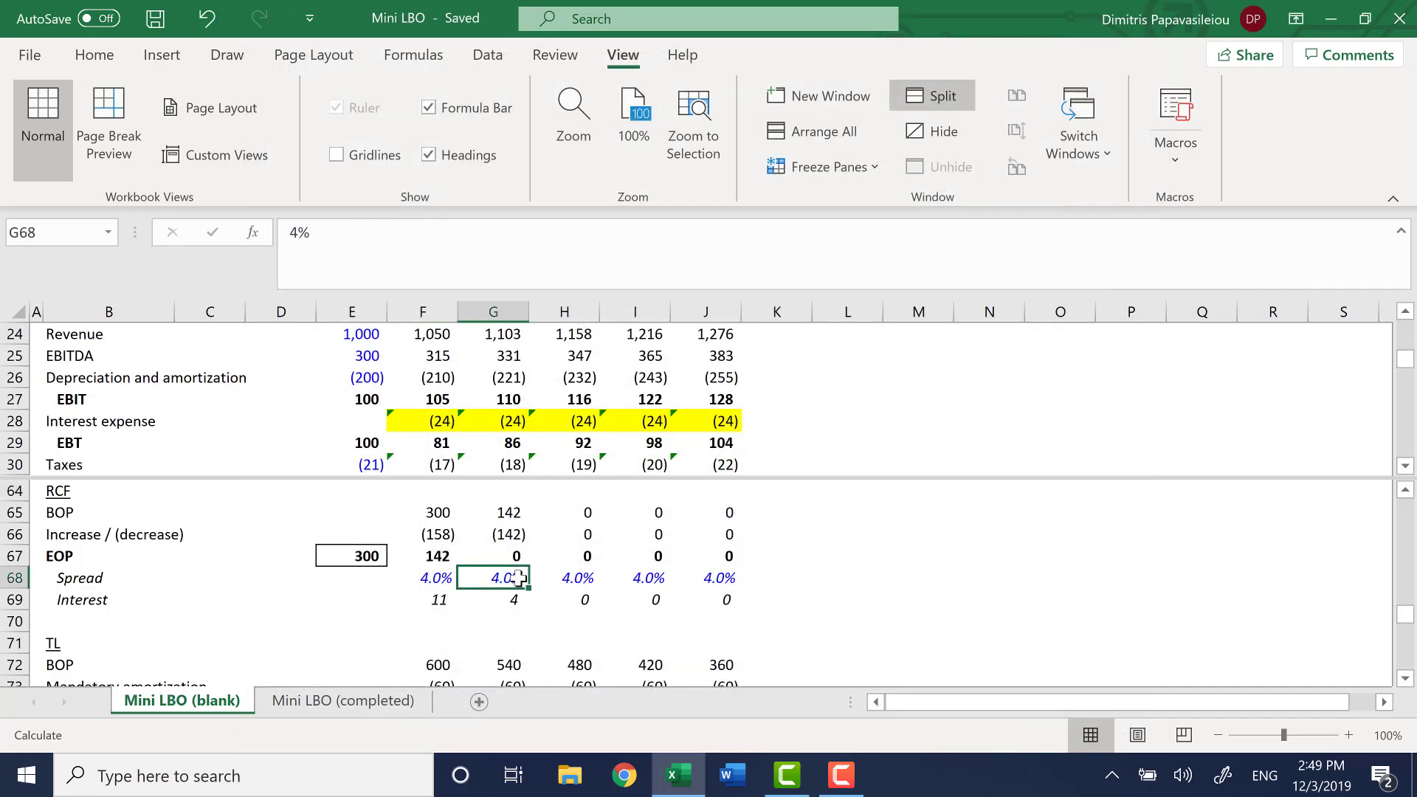
key("alt")
key("s")
Look through the cash schedule, Cash flow statement and Income statement back to the 2020 Interest expense in F28
key("Up")
key("Up")
key("Up")
key("Up")
key("Up")
key("Up")
key("Up")
key("Up")
key("Up")
key("Up")
key("Up")
key("Up")
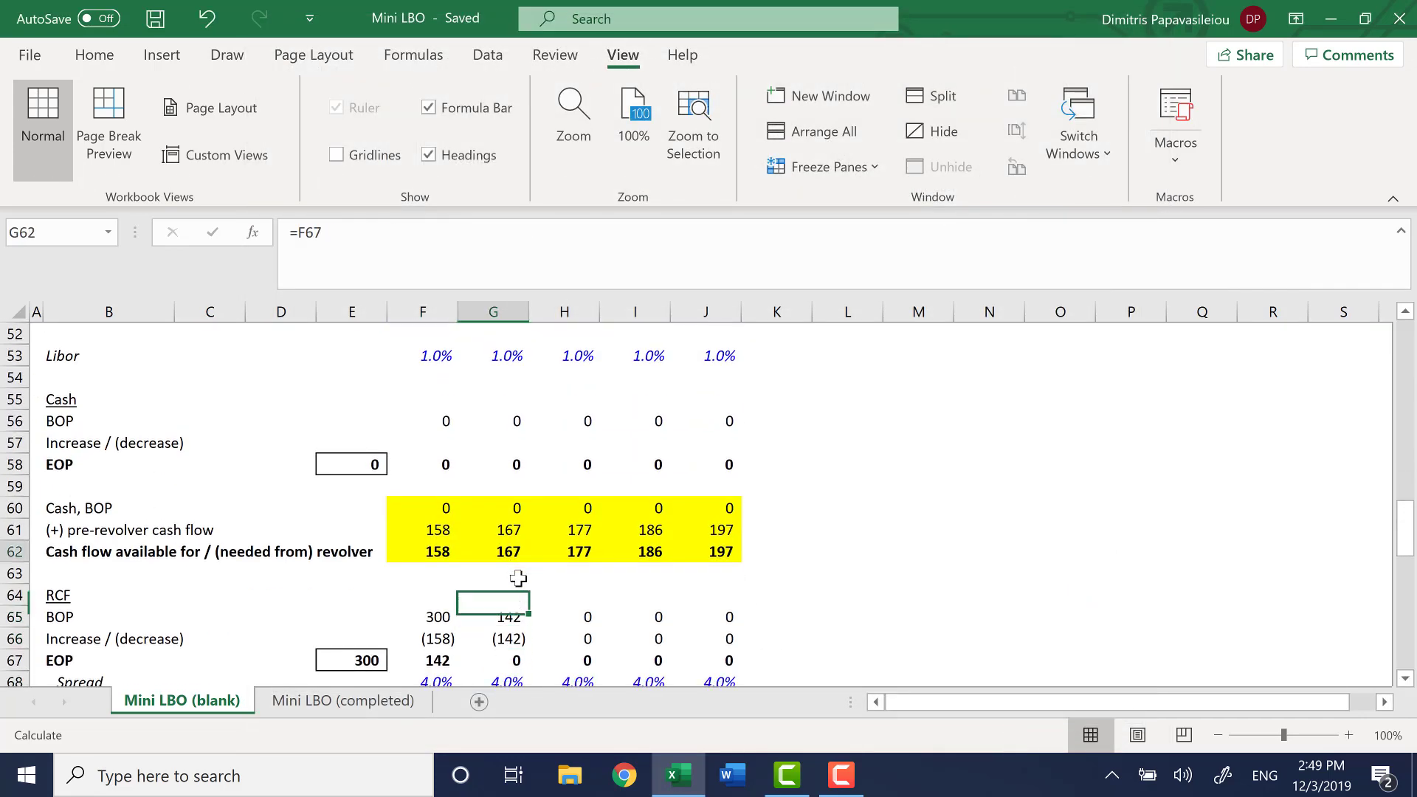
key("Up")
key("Up")
key("Up")
key("Up")
key("Up")
key("Up")
key("Up")
key("Up")
key("Up")
key("Up")
key("Up")
key("Up")
key("Up")
key("Up")
key("Up")
key("Up")
key("Up")
key("Up")
key("Up")
key("Up")
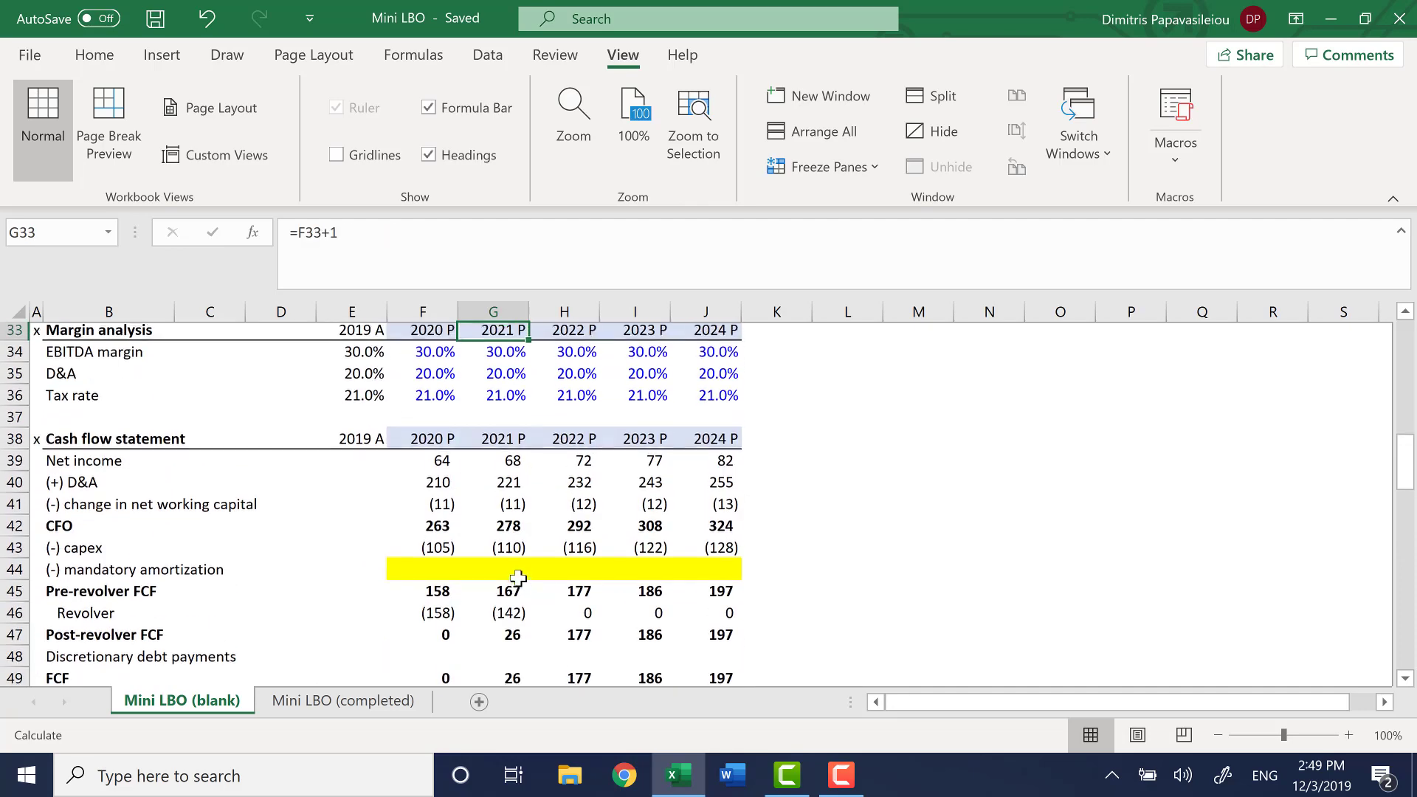
key("Up")
key("Up")
key("Up")
key("Up")
key("Up")
key("Up")
key("Up")
key("Up")
key("Up")
key("Up")
key("Up")
key("Up")
key("Up")
key("Up")
key("Up")
key("Up")
key("Up")
key("Up")
key("Up")
key("Down")
key("Down")
key("Down")
key("Down")
key("Down")
key("Down")
key("Down")
key("Down")
key("Down")
key("Down")
key("Down")
key("Down")
key("Down")
key("Down")
key("Down")
key("Down")
key("Down")
key("Down")
key("Down")
key("Down")
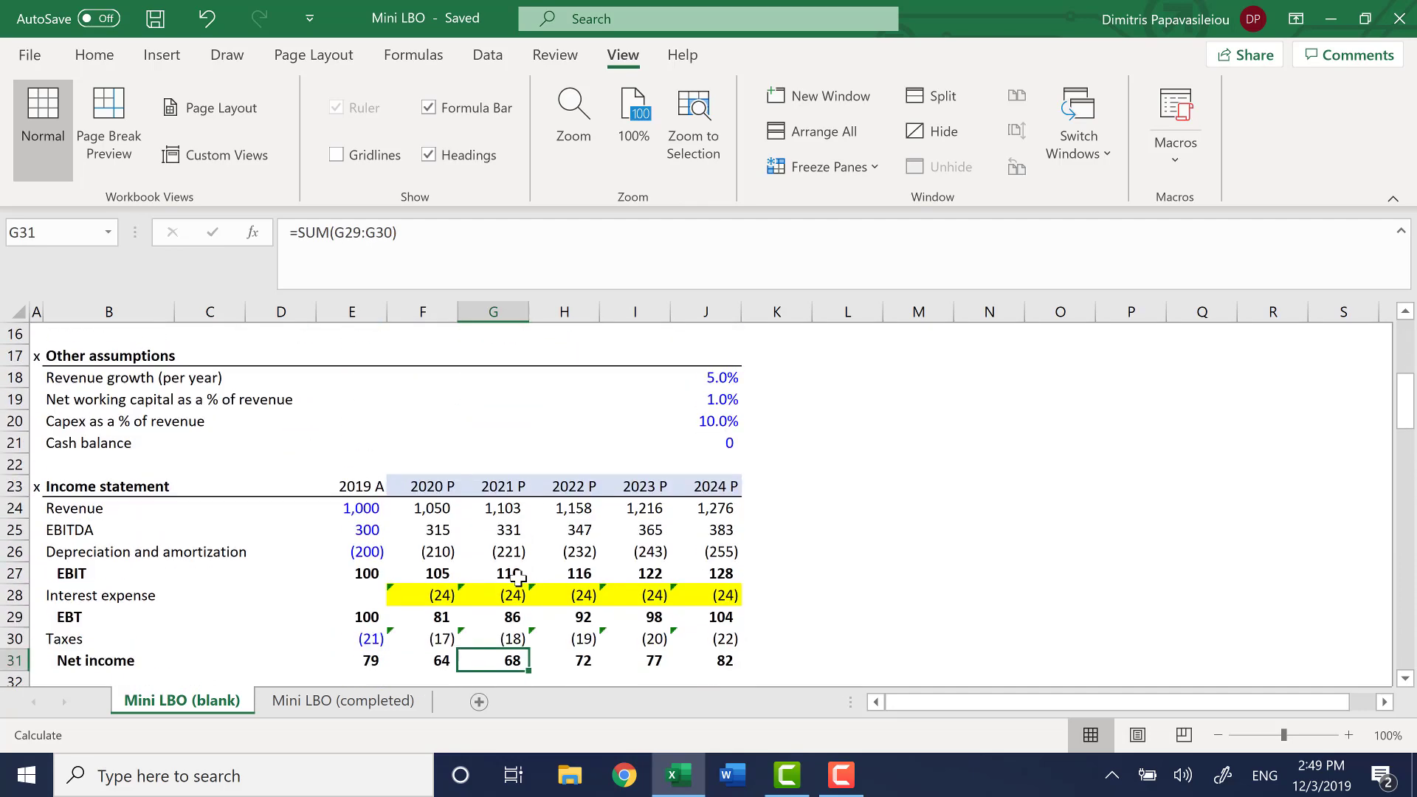
key("Up")
key("Up")
key("Up")
key("Left")
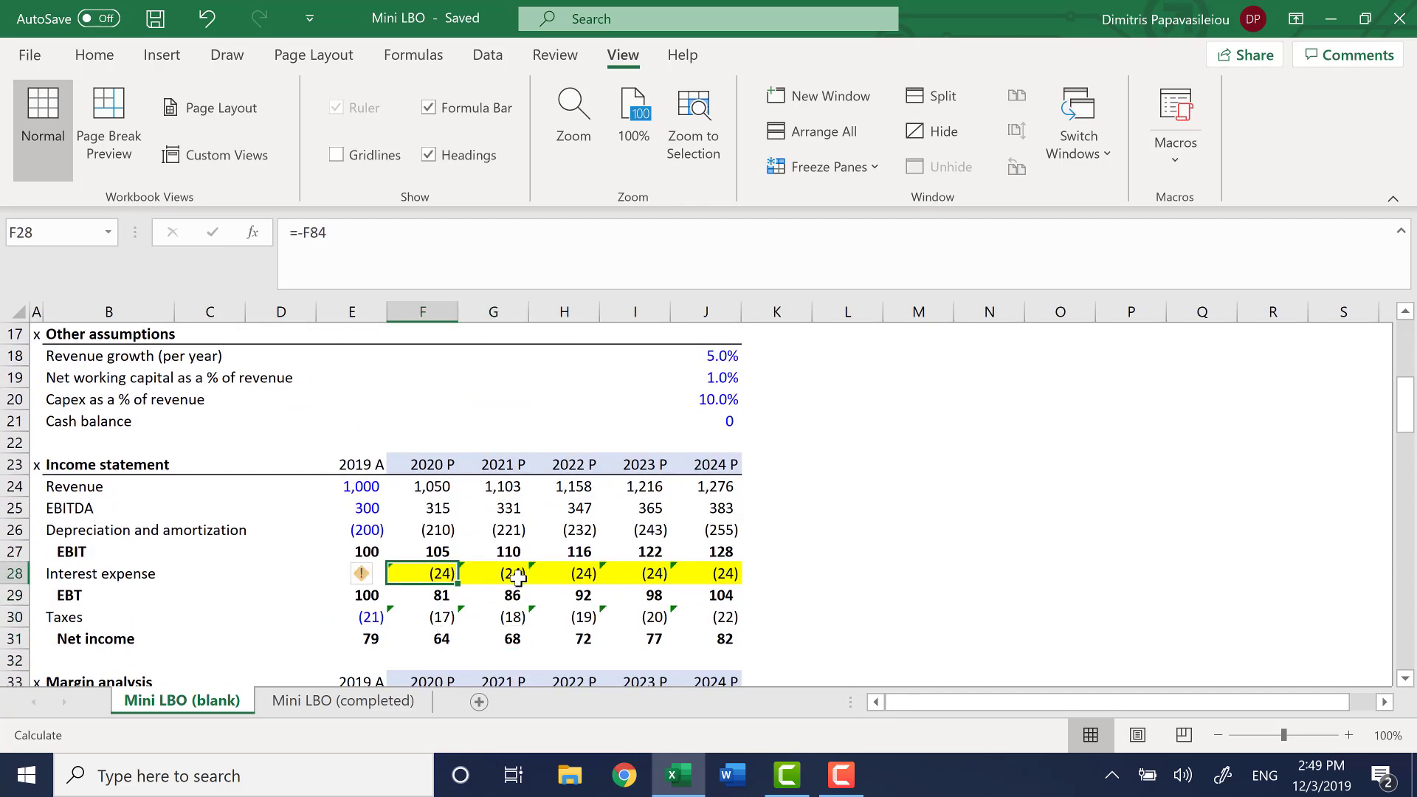
Trace F28 to its precedent cell and check which cells that interest formula refers to
key("ctrl+bracketleft")
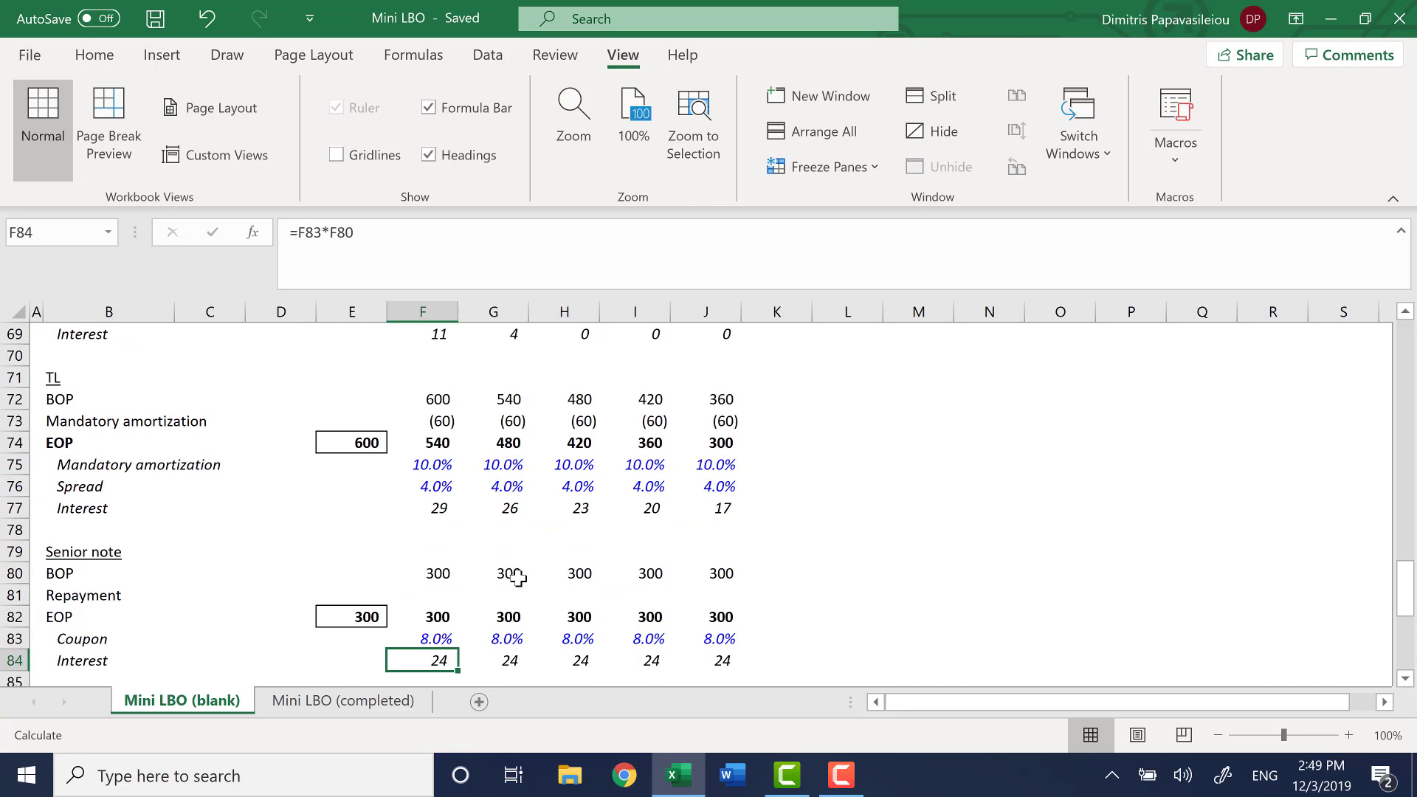
key("F2")
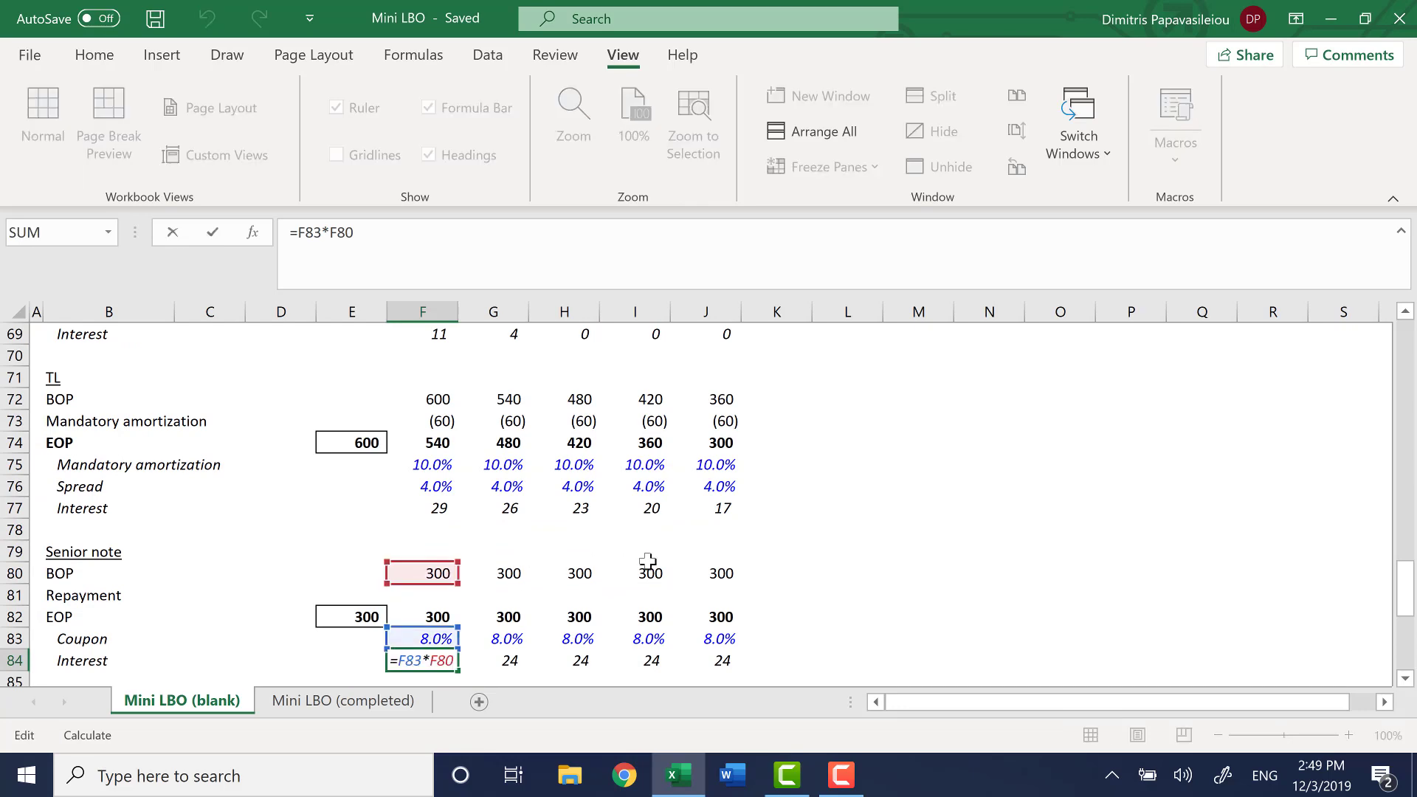
scroll(647, 561, "up", 5)
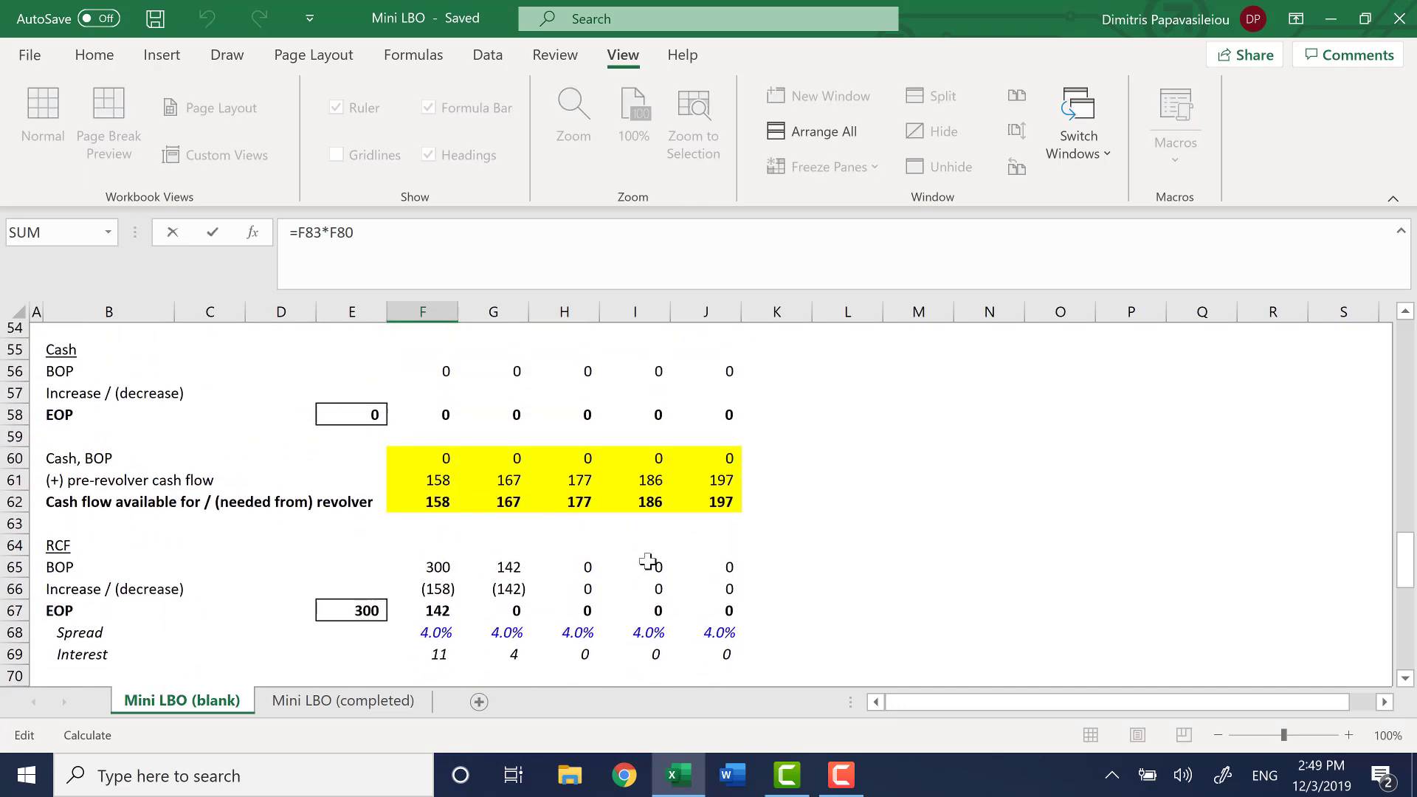
scroll(647, 560, "down", 7)
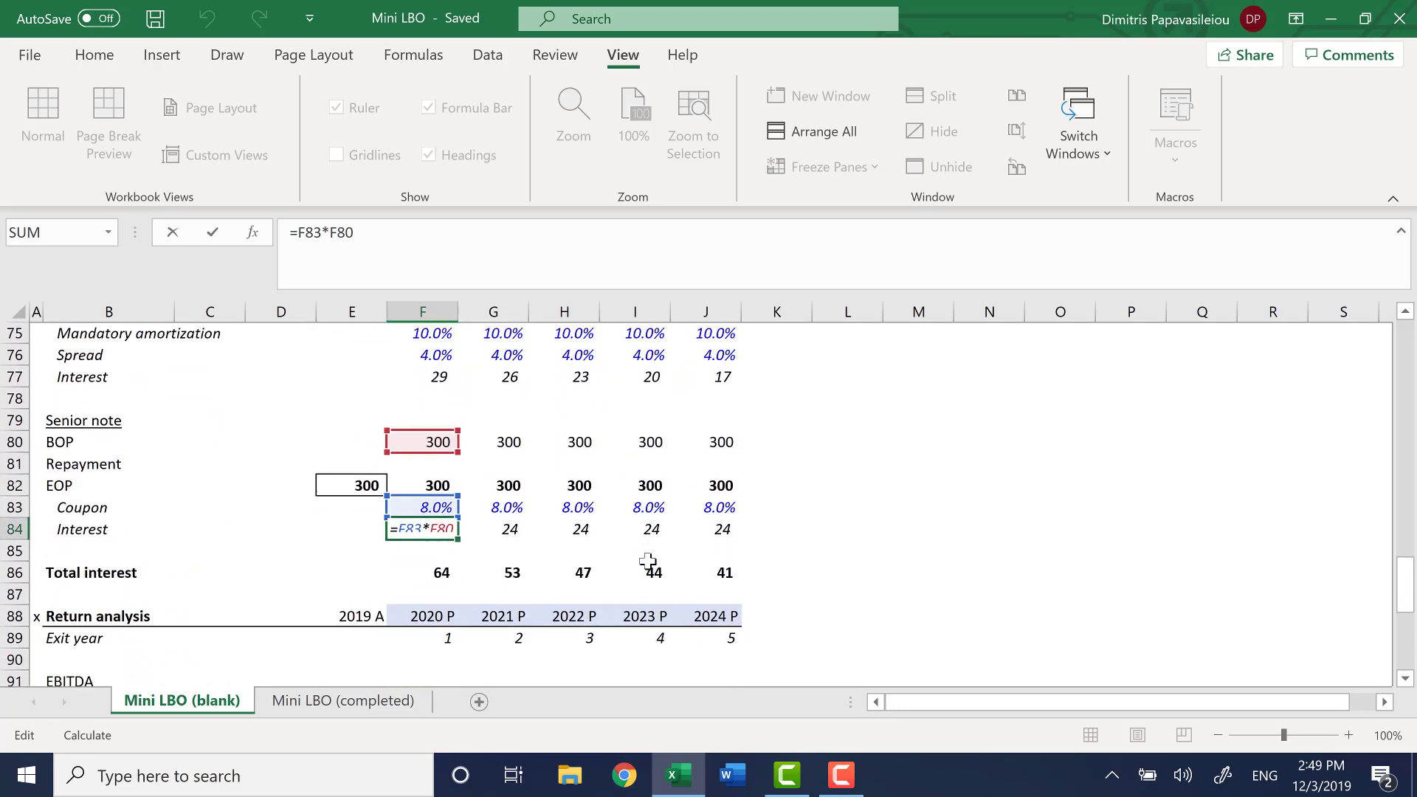
key("Escape")
Examine the Total interest formula in F86 and look through the Senior note and Return analysis rows around it
left_click(450, 575)
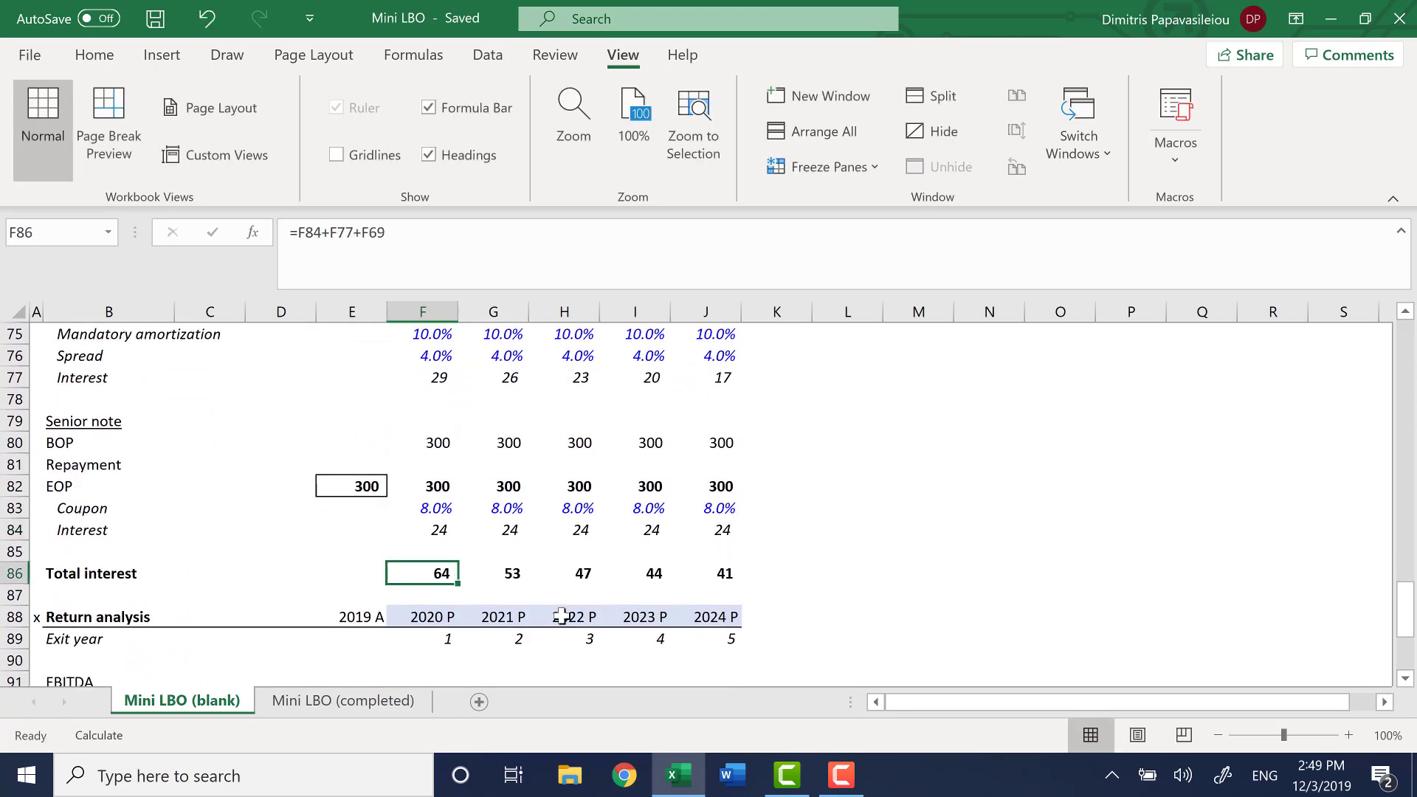
key("Up")
key("Up")
key("Up")
key("Down")
key("Down")
key("Down")
key("Down")
key("Down")
key("Down")
key("Down")
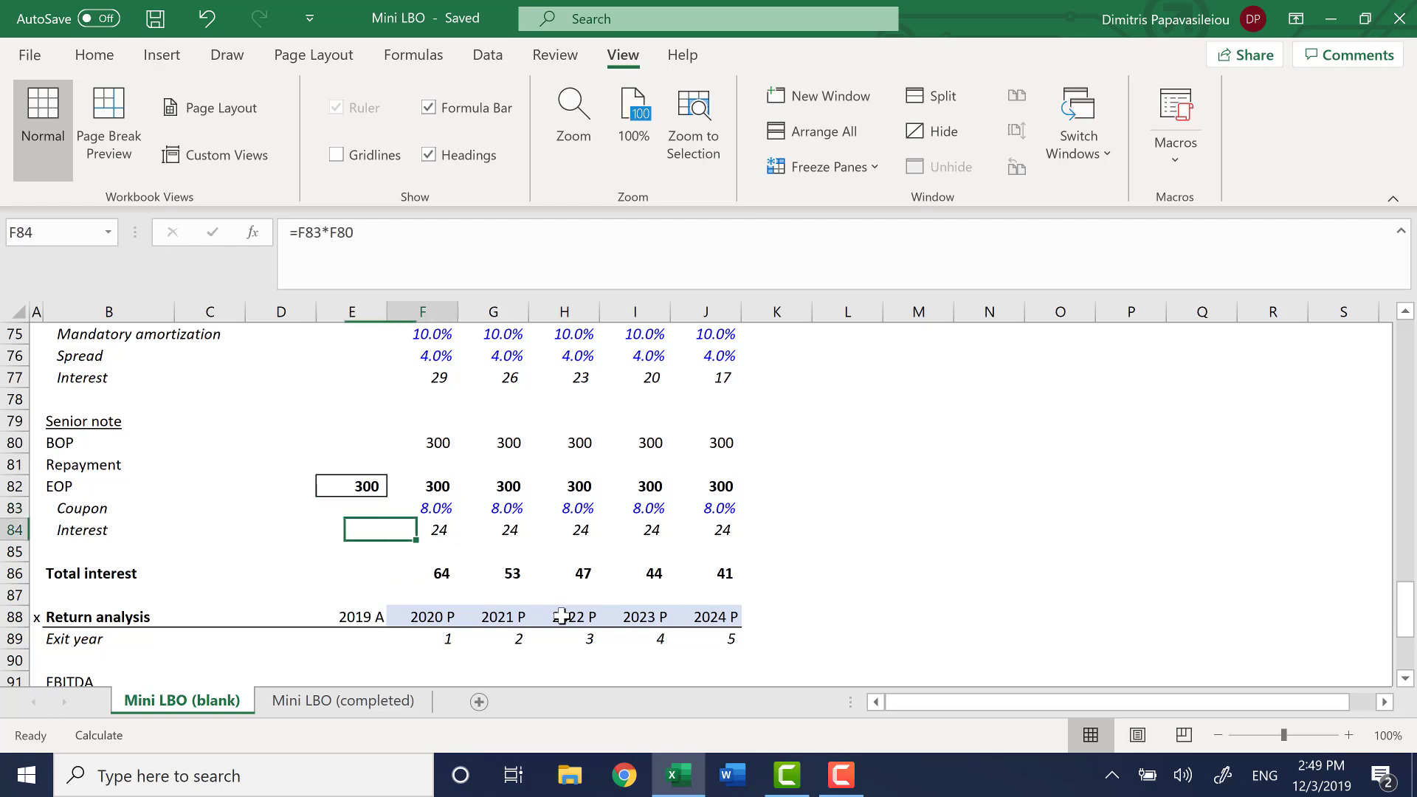
key("Down")
key("Down")
key("Down")
key("Down")
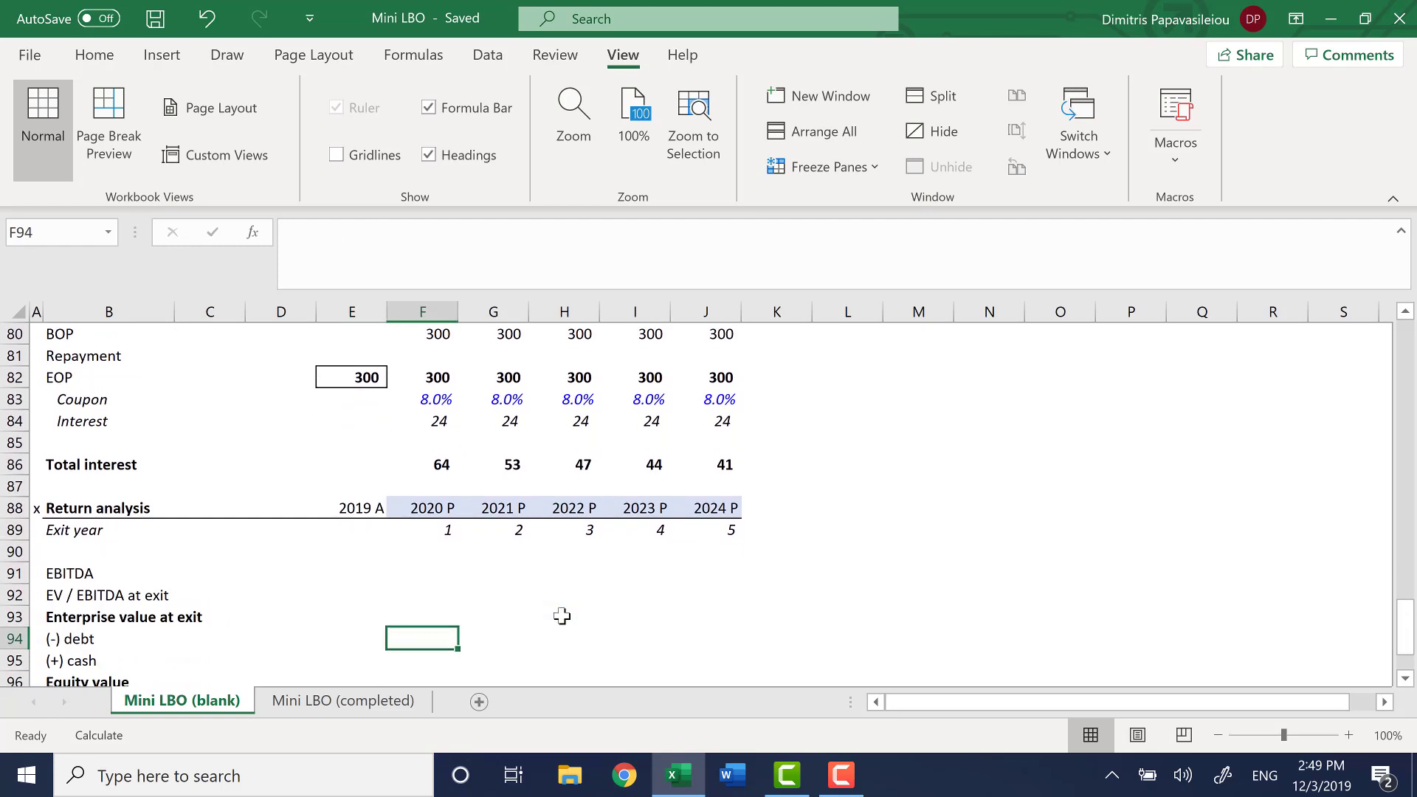
key("Up")
key("Up")
key("Up")
key("Up")
key("Up")
key("Up")
key("Up")
key("Up")
key("Up")
key("Left")
key("Left")
key("Left")
key("Left")
key("Left")
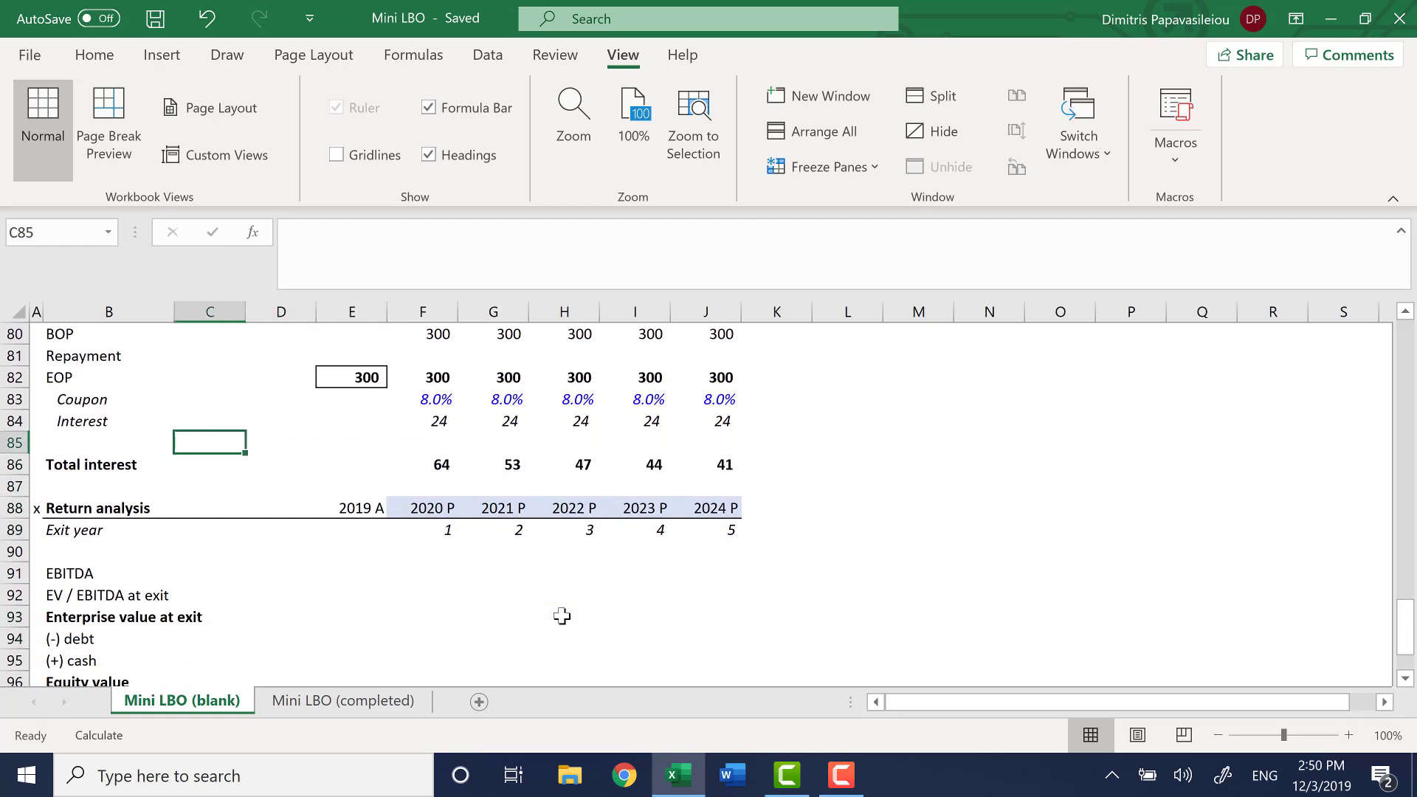
Split the worksheet window above row 85 and bring the 2020 Interest expense cell F28 into the upper pane
key("alt+w")
key("s")
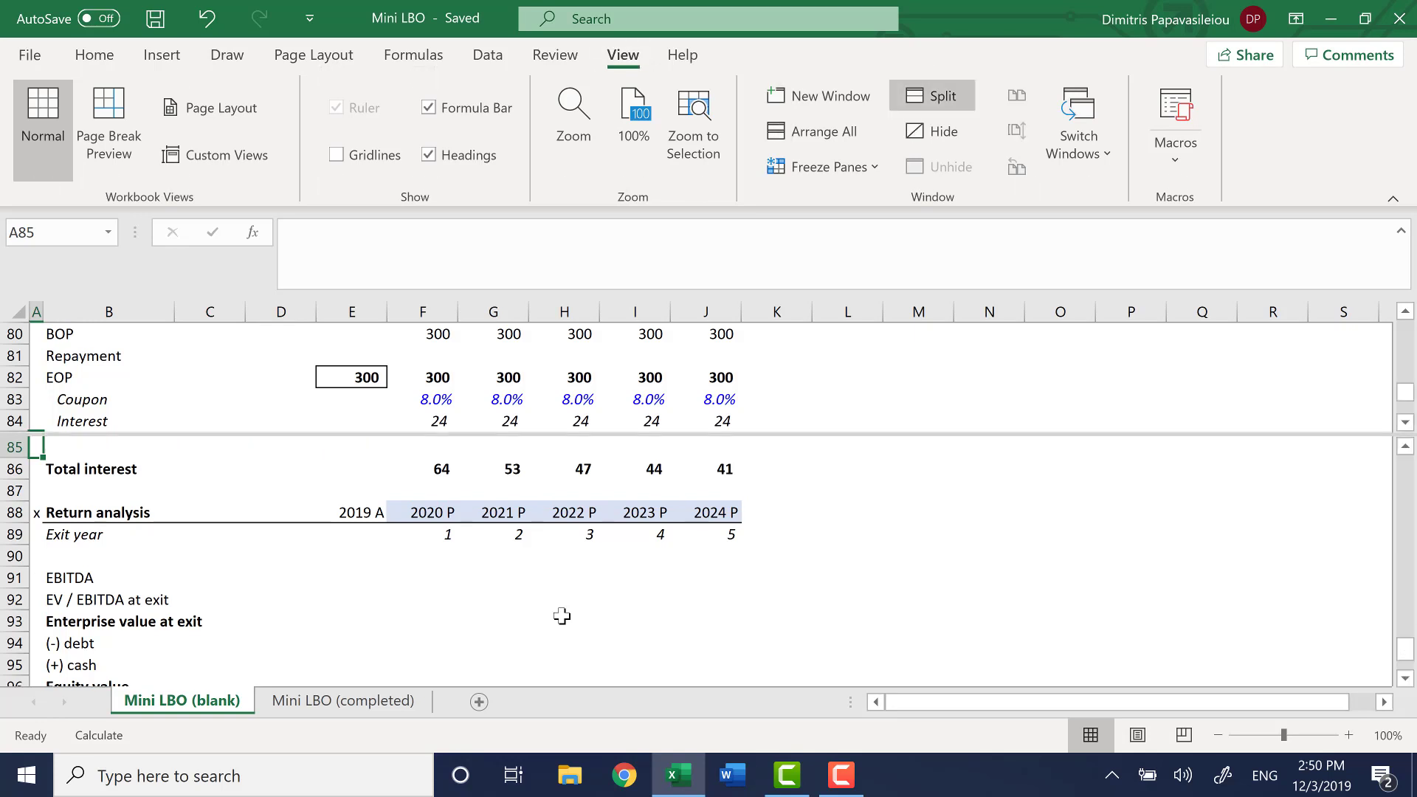
left_click(446, 377)
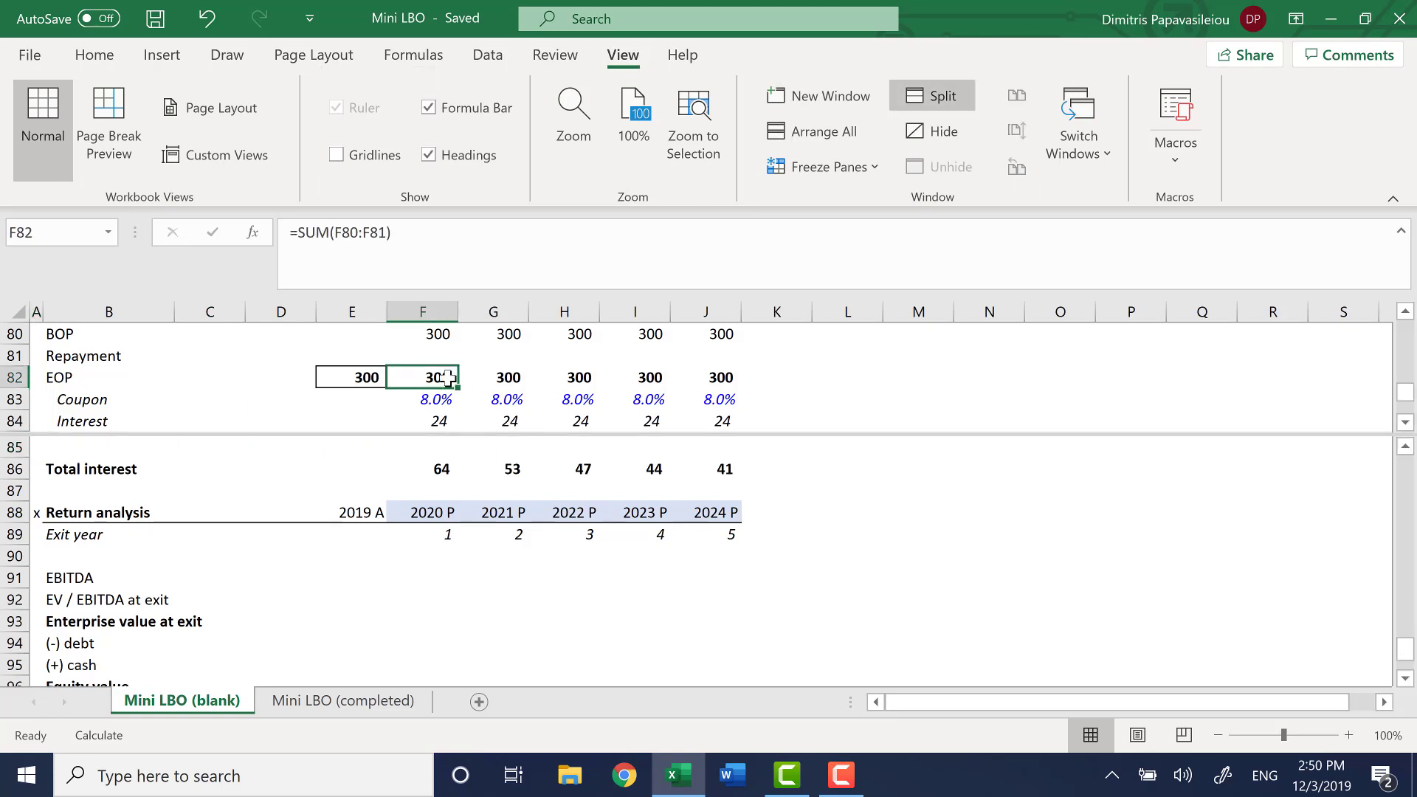
key("Up")
key("Up")
key("Up")
key("Up")
key("Up")
key("Up")
key("Up")
key("Up")
key("Up")
key("Up")
key("Up")
key("Up")
key("Up")
key("Up")
key("Up")
key("Up")
key("Up")
key("Up")
key("Up")
key("Up")
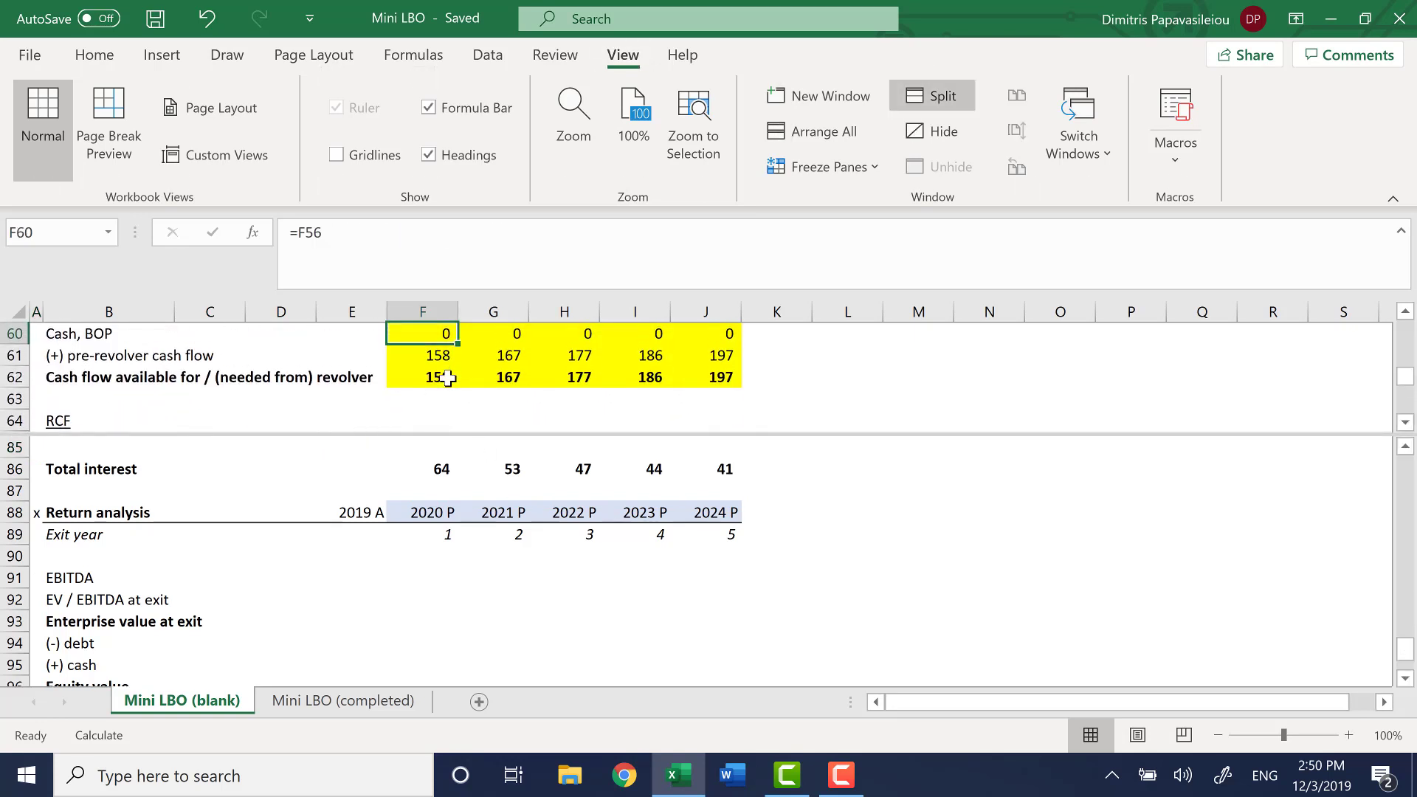
key("Up")
key("Up")
key("Up")
key("Up")
key("Up")
key("Up")
key("Up")
key("Up")
key("Up")
key("Up")
key("Up")
key("Up")
key("Up")
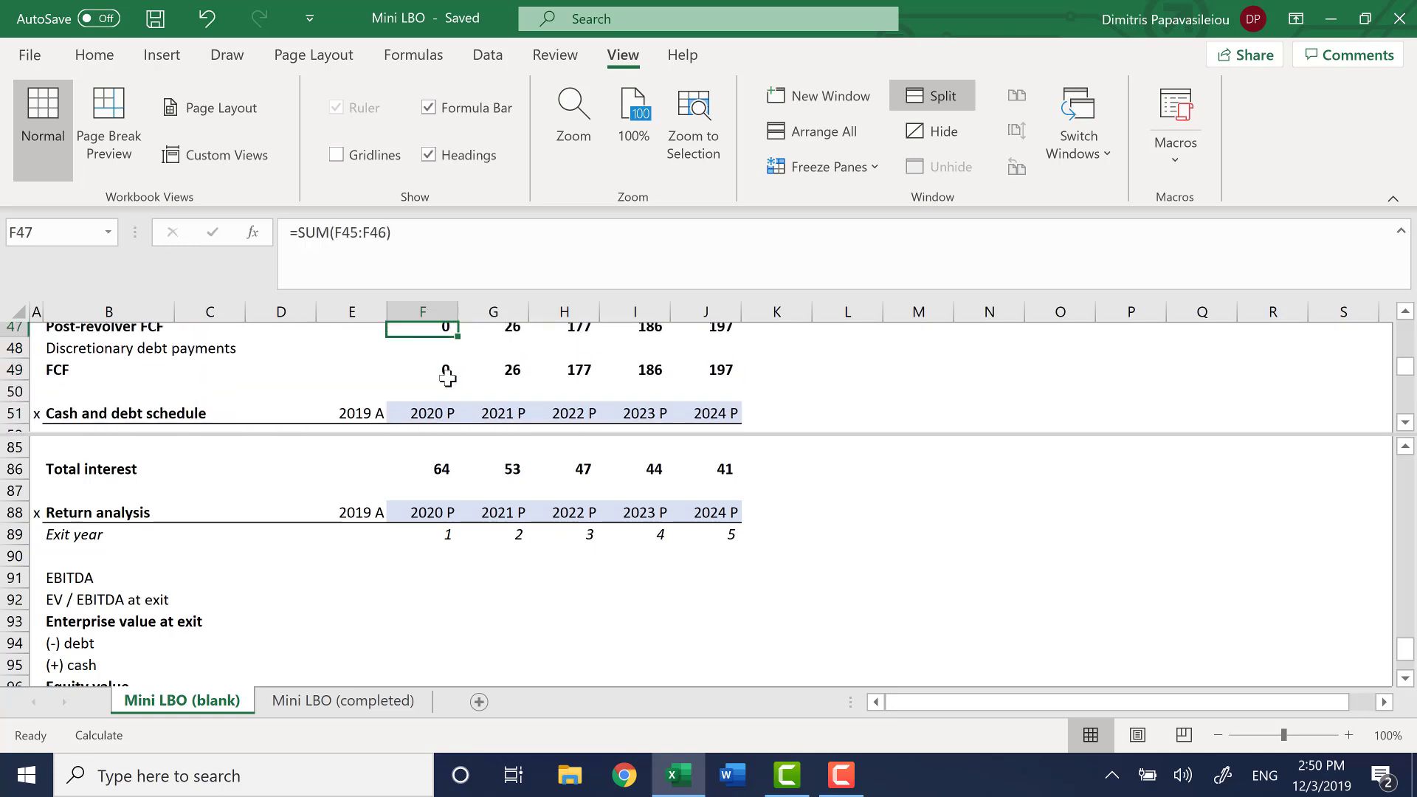
key("Up")
key("Up")
key("Up")
key("Up")
key("Up")
key("Up")
key("Up")
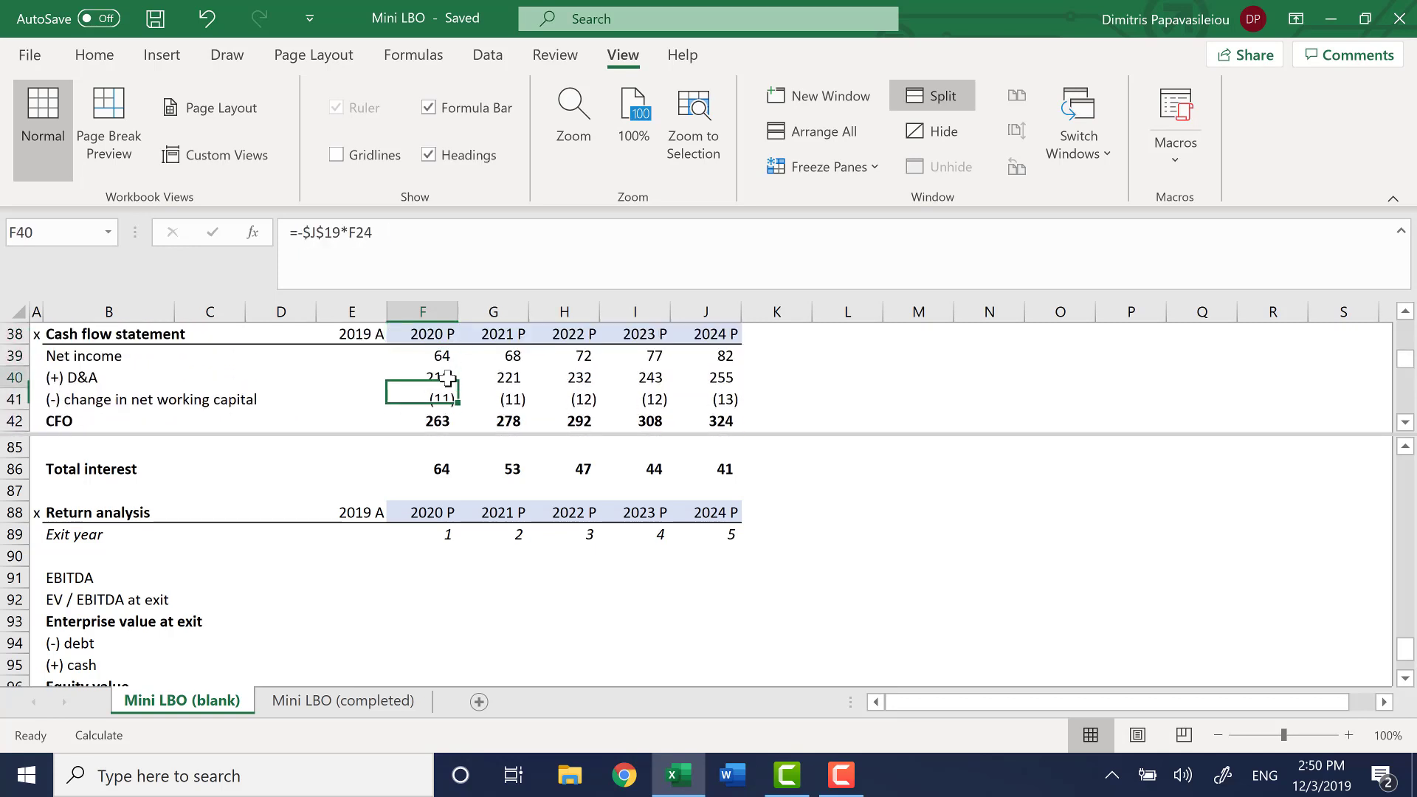
key("Up")
key("Up")
key("Up")
key("Up")
key("Up")
key("Up")
key("Up")
key("Up")
key("Up")
key("Up")
key("Up")
key("Up")
key("Up")
key("Up")
key("Up")
key("Up")
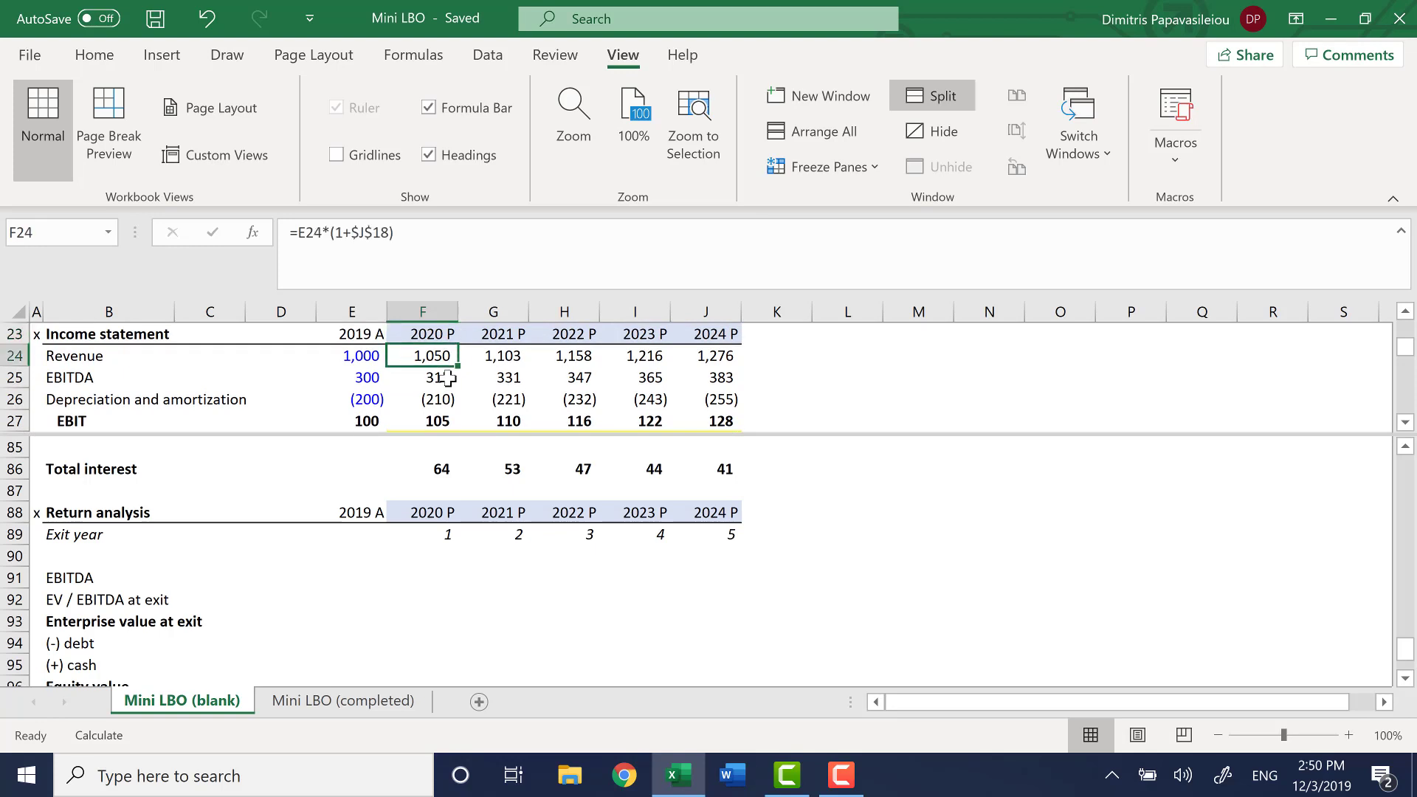
key("Down")
key("Down")
key("Down")
key("Down")
key("Down")
key("Down")
key("Up")
key("Up")
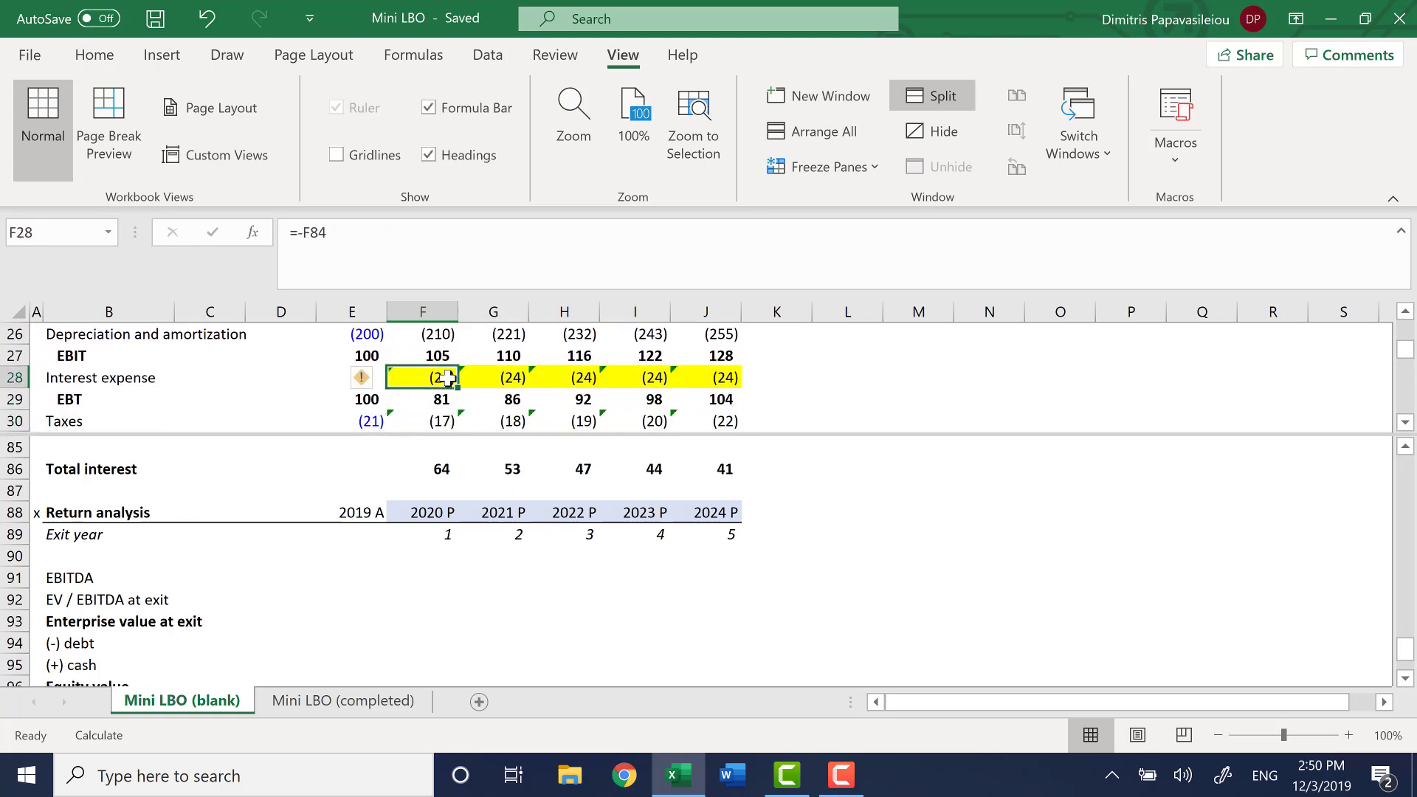
Link the 2020 Interest expense in F28 to Total interest with =-F86 and fill it across through J28
type("=-")
left_click(442, 476)
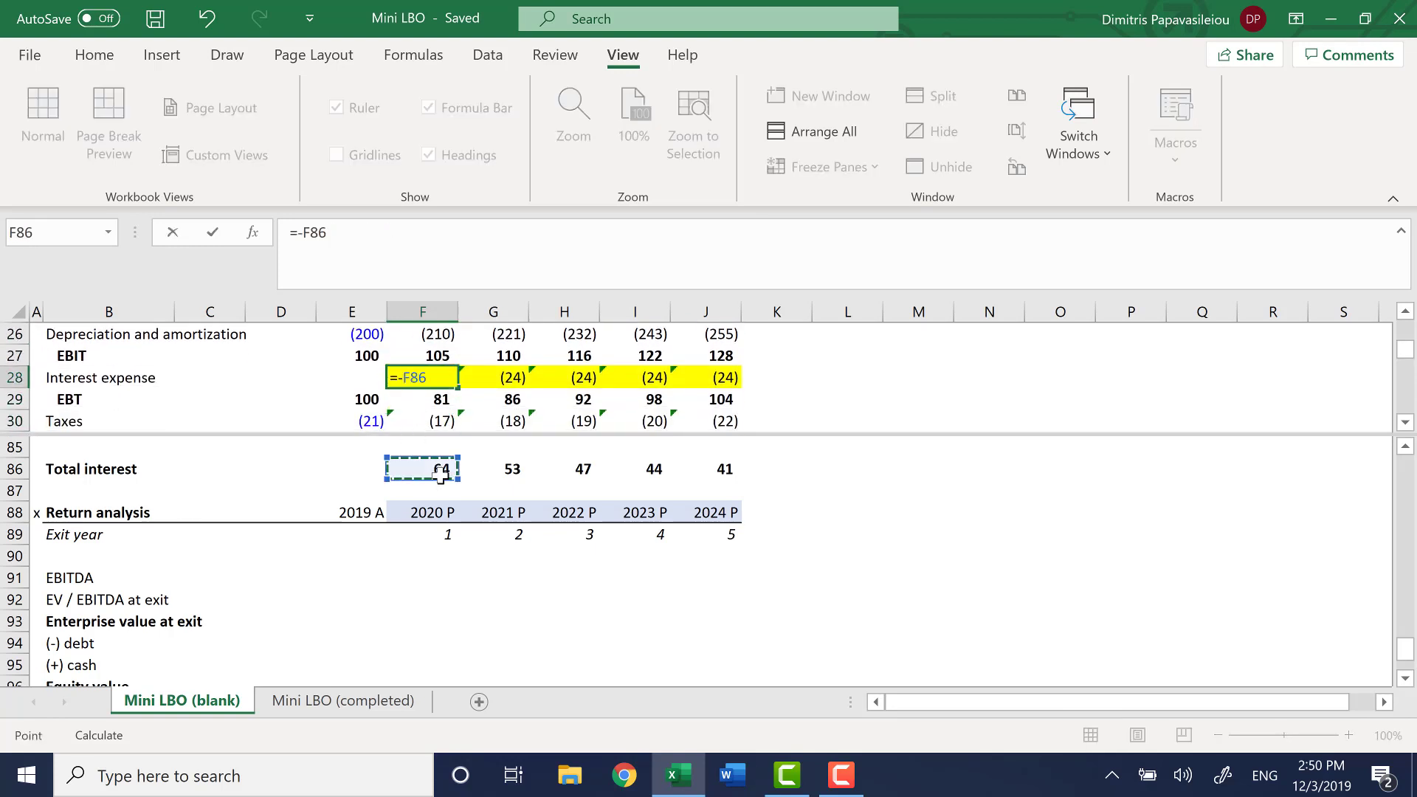
key("Return")
key("Up")
key("ctrl+shift+Right")
key("ctrl+r")
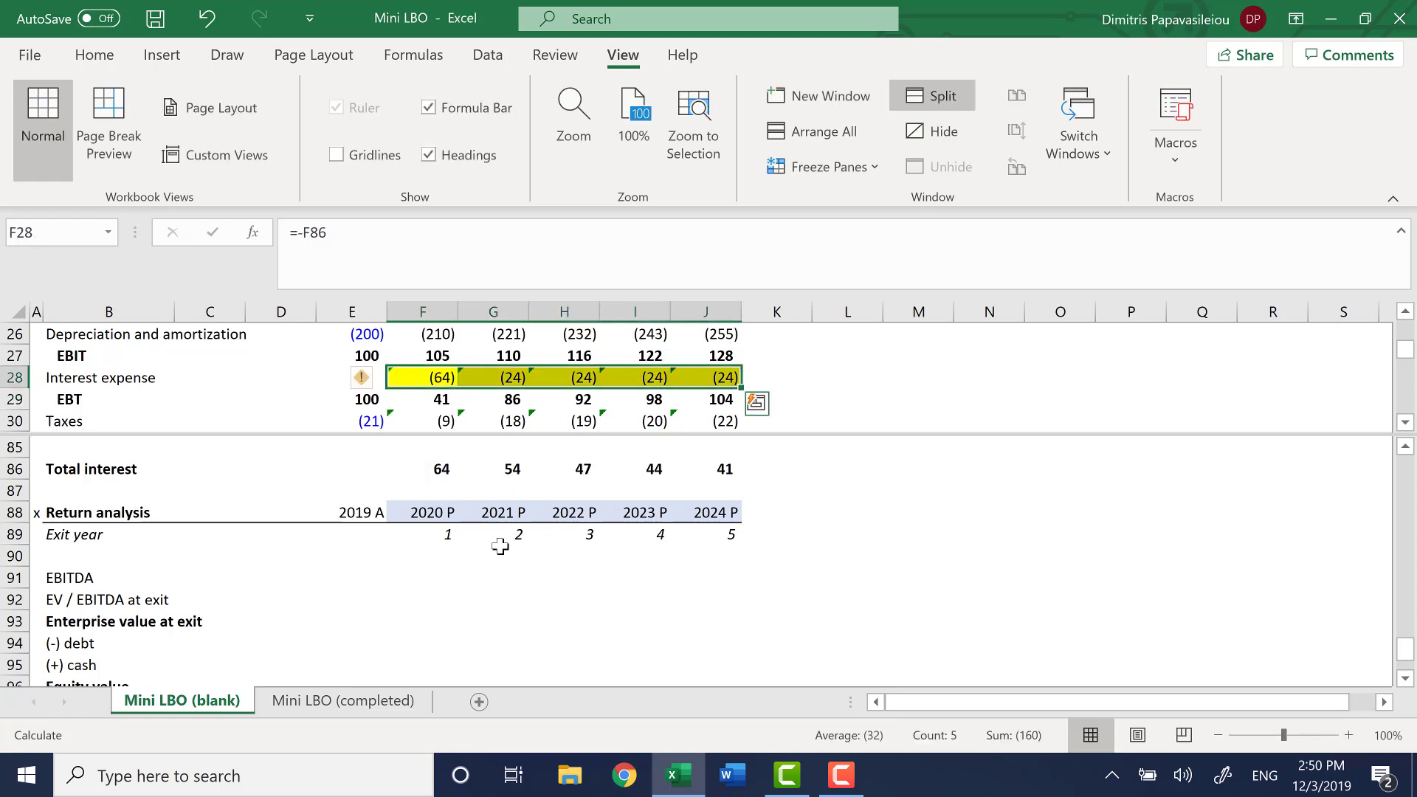
Check the EBT formula in H29 and the neighbouring EBT cells in row 29
key("Right")
key("Right")
key("Down")
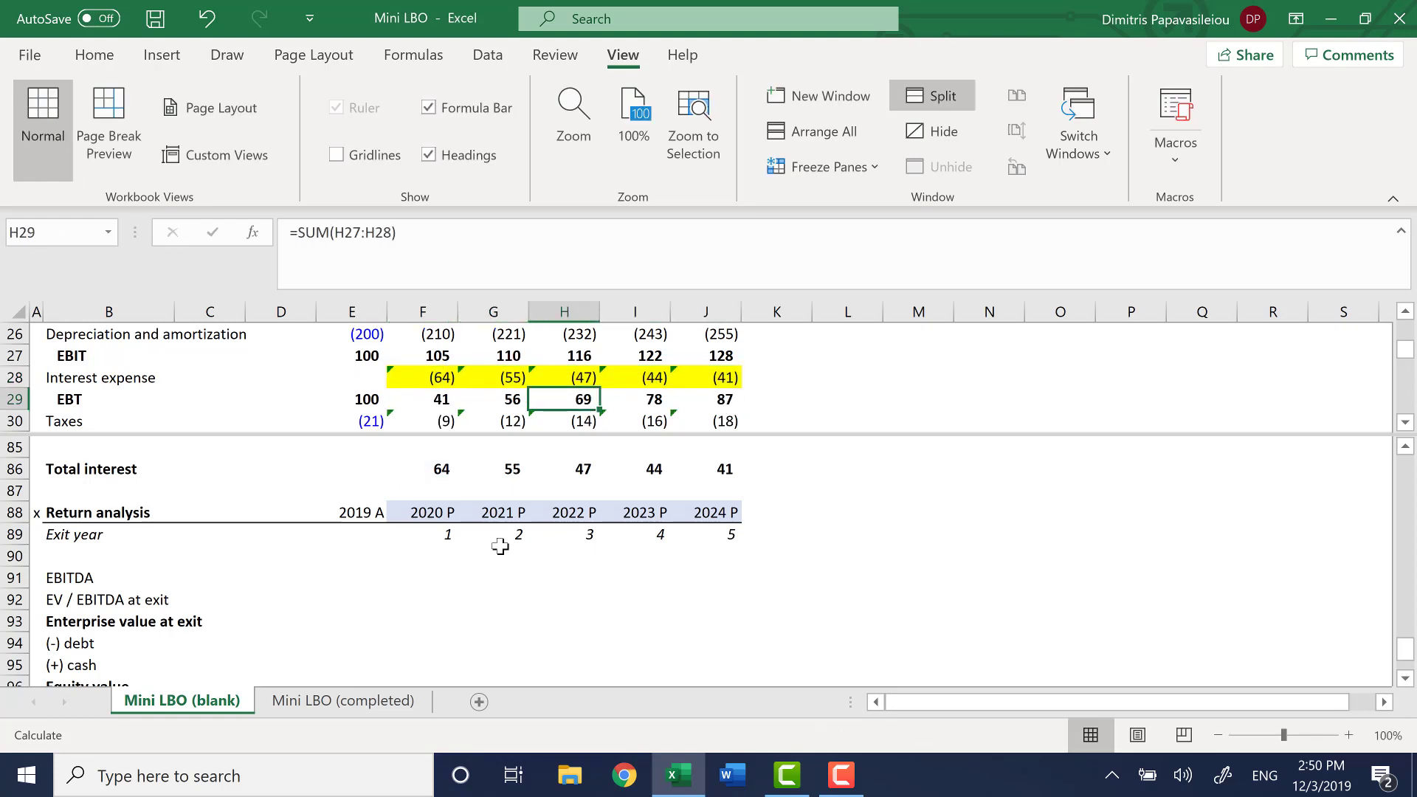
key("F2")
key("Escape")
key("Left")
key("Left")
key("Right")
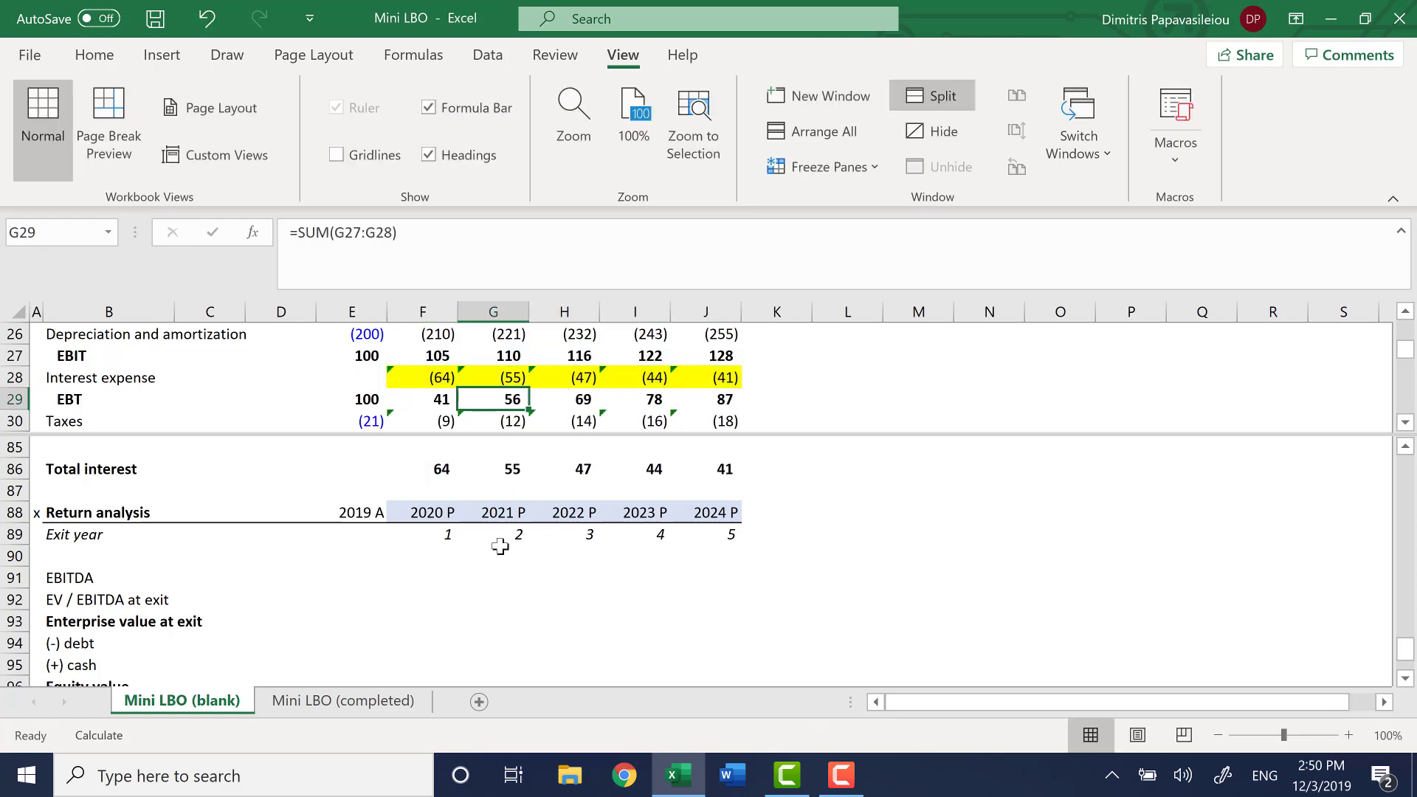
Save the workbook and remove the split from the worksheet window
key("ctrl+s")
key("alt+w")
key("s")
Look through the Income statement, assumptions, Margin analysis and Cash flow statement down to the mandatory amortization row
key("Down")
key("Up")
key("Up")
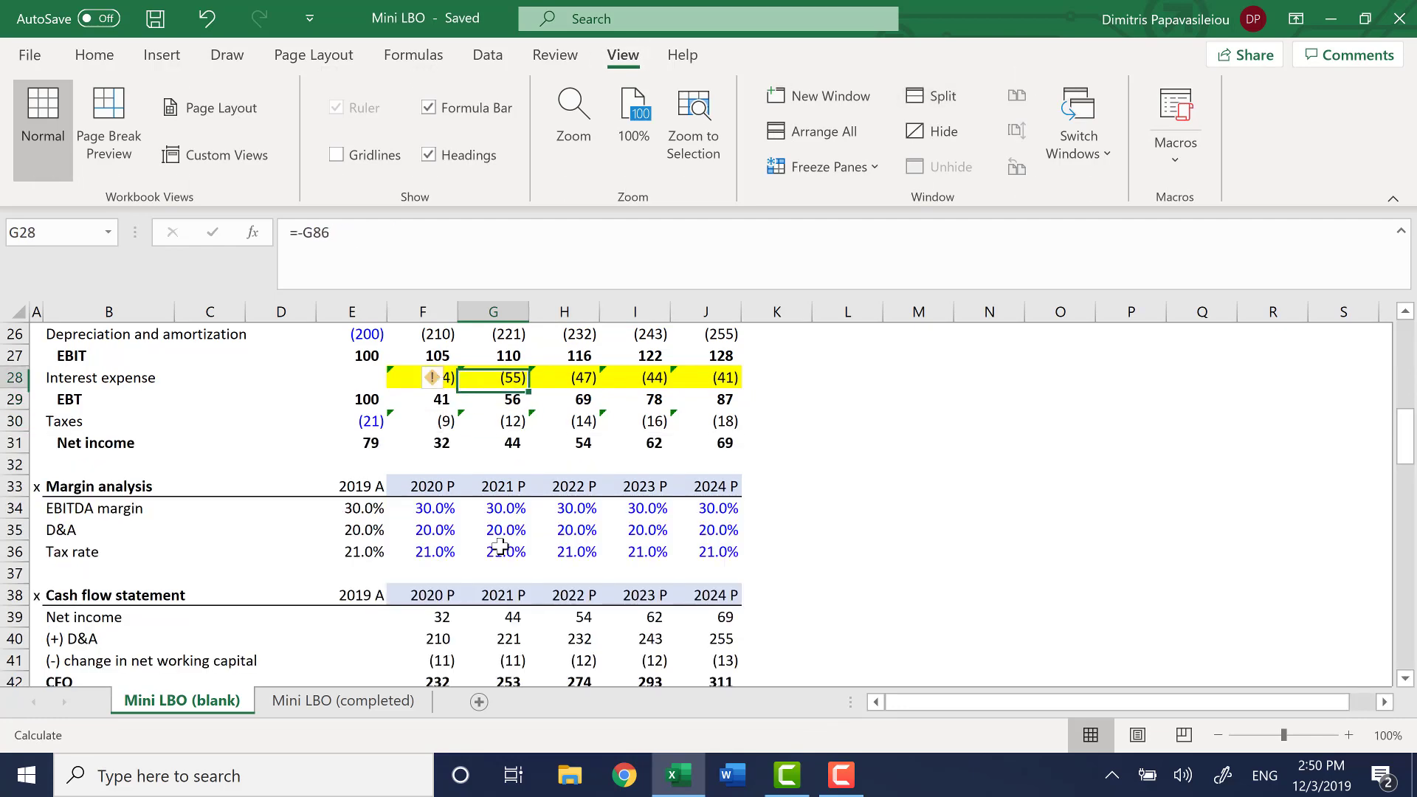
key("Up")
key("Up")
key("Up")
key("Up")
key("Up")
key("Up")
key("Up")
key("Up")
key("Up")
key("Up")
key("Up")
key("Up")
key("Up")
key("Up")
key("Up")
key("Up")
key("Up")
key("Up")
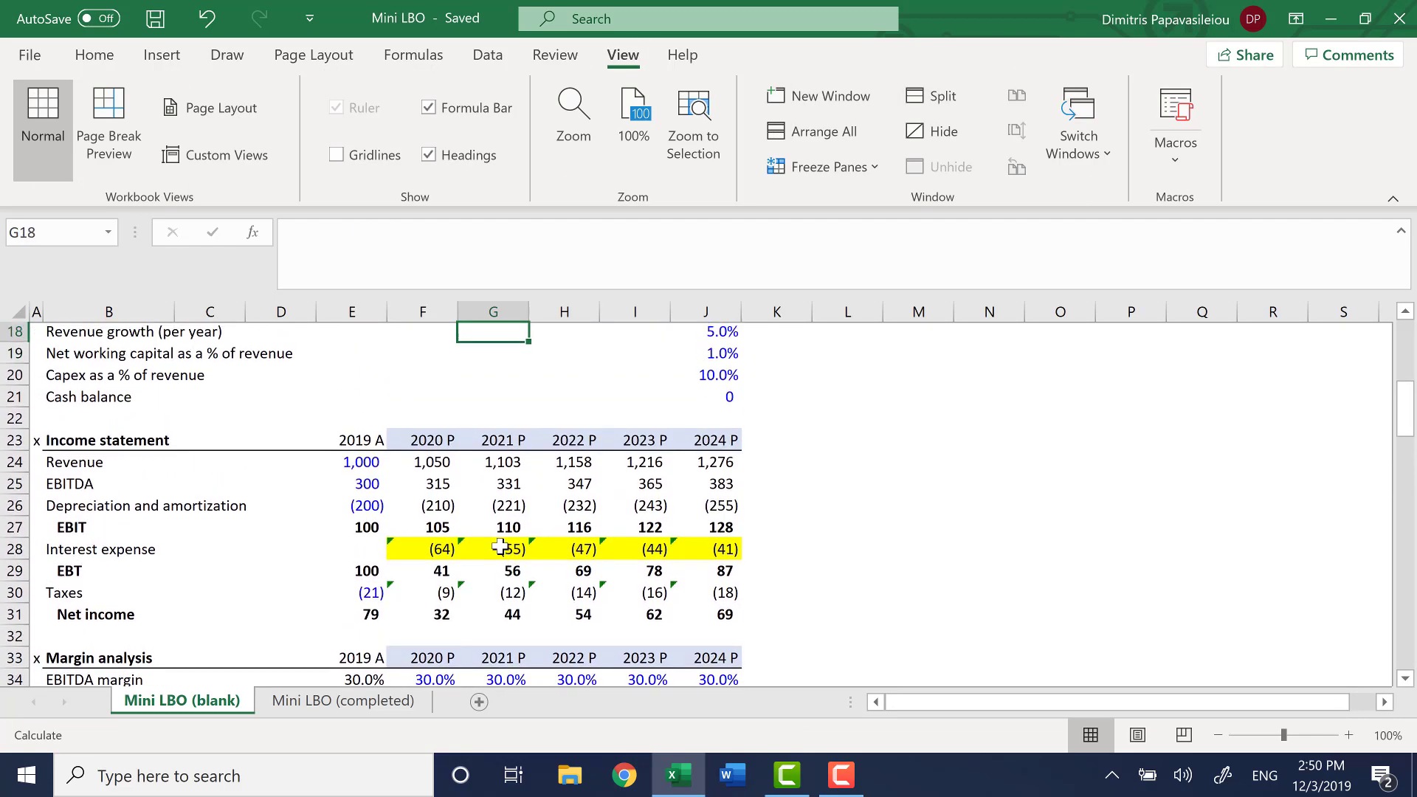
key("ctrl+Up")
key("ctrl+Down")
key("ctrl+Down")
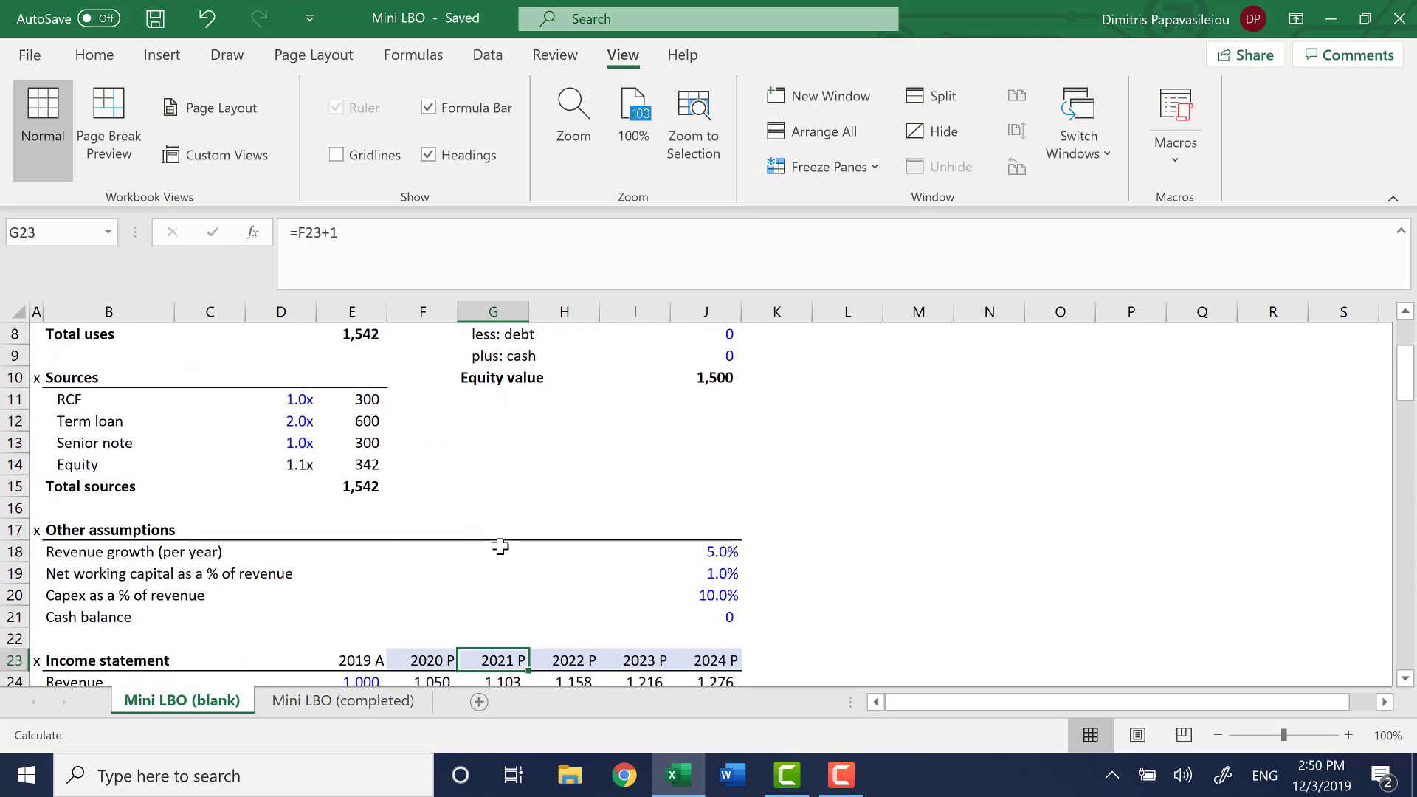
key("ctrl+Down")
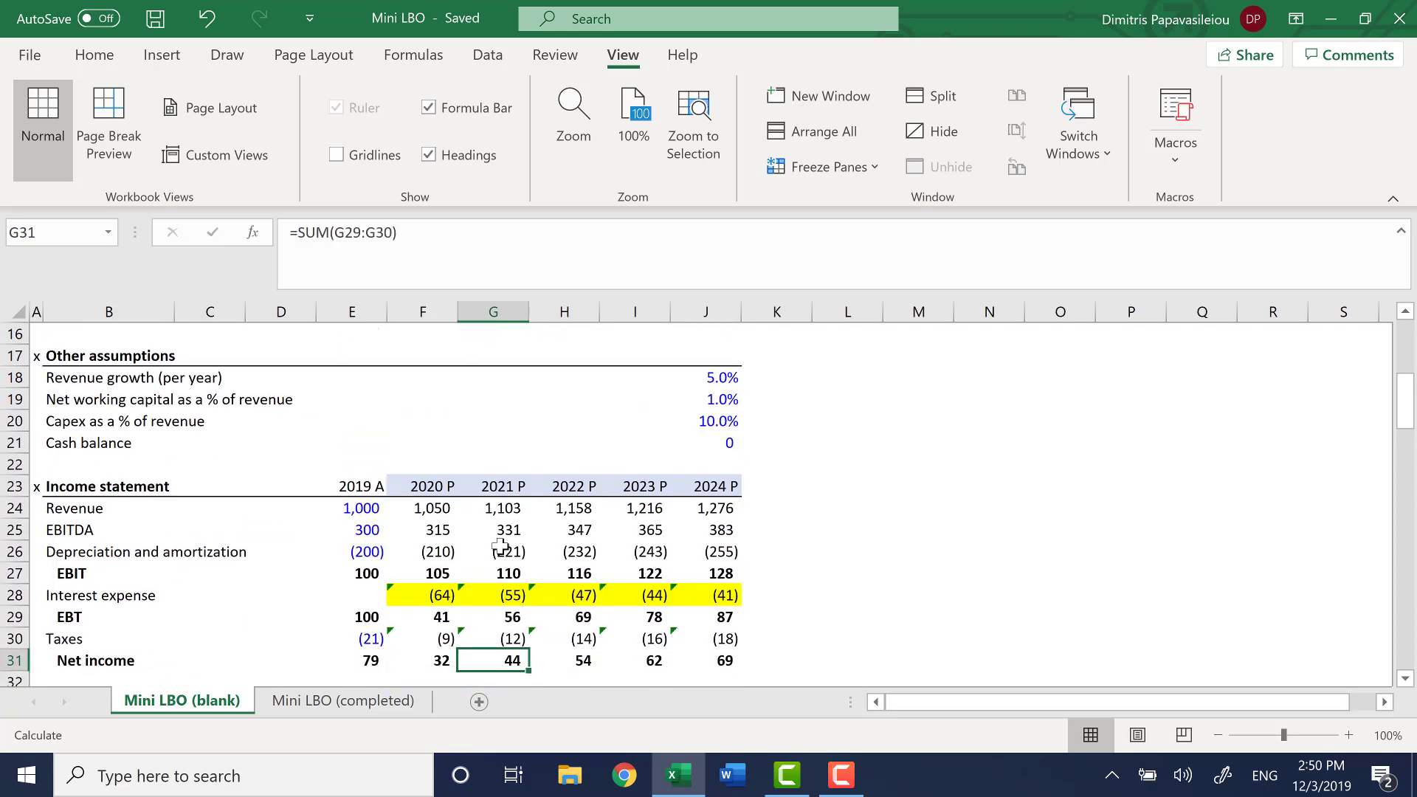
key("ctrl+Down")
key("Down")
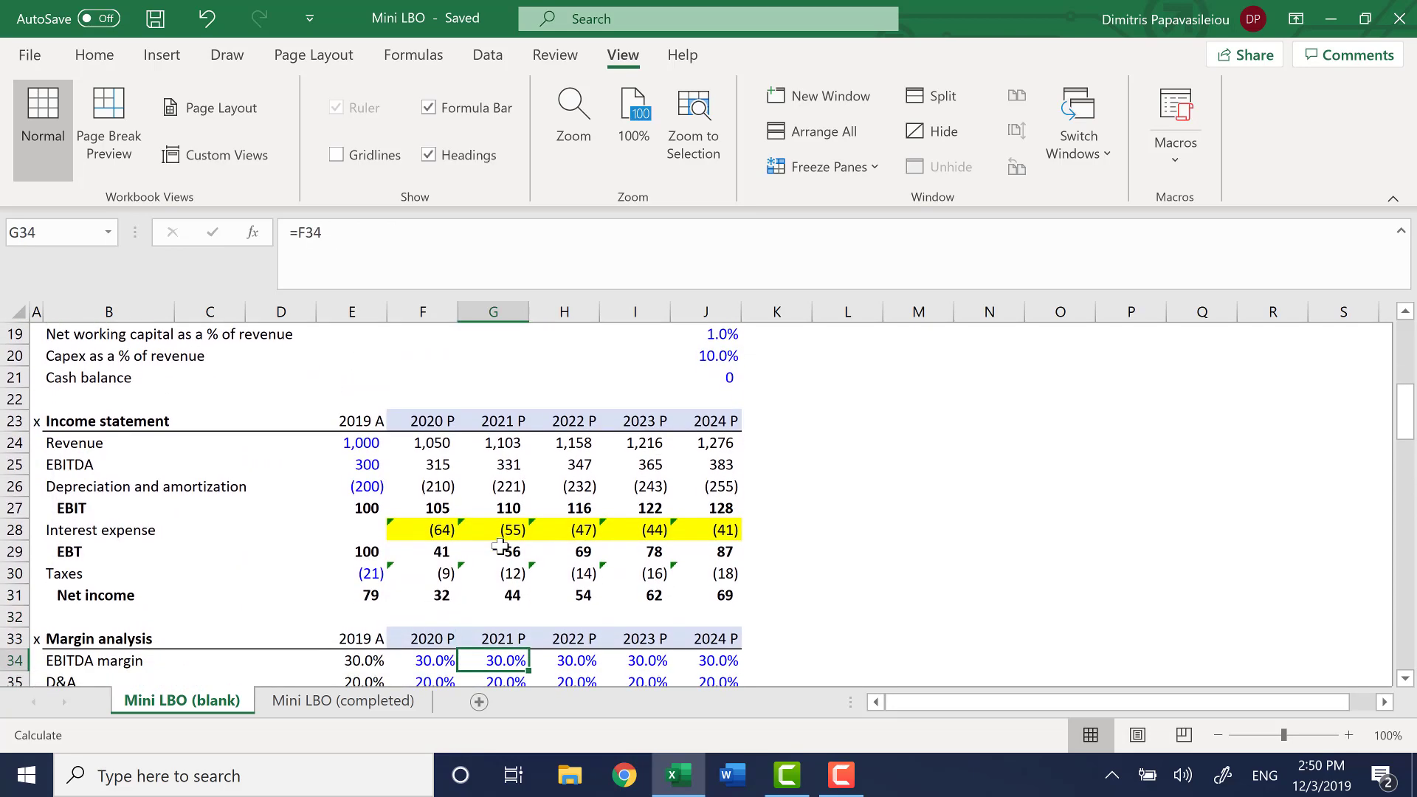
key("ctrl+Down")
key("ctrl+Down")
key("Down")
key("ctrl+Down")
key("ctrl+Down")
key("ctrl+Down")
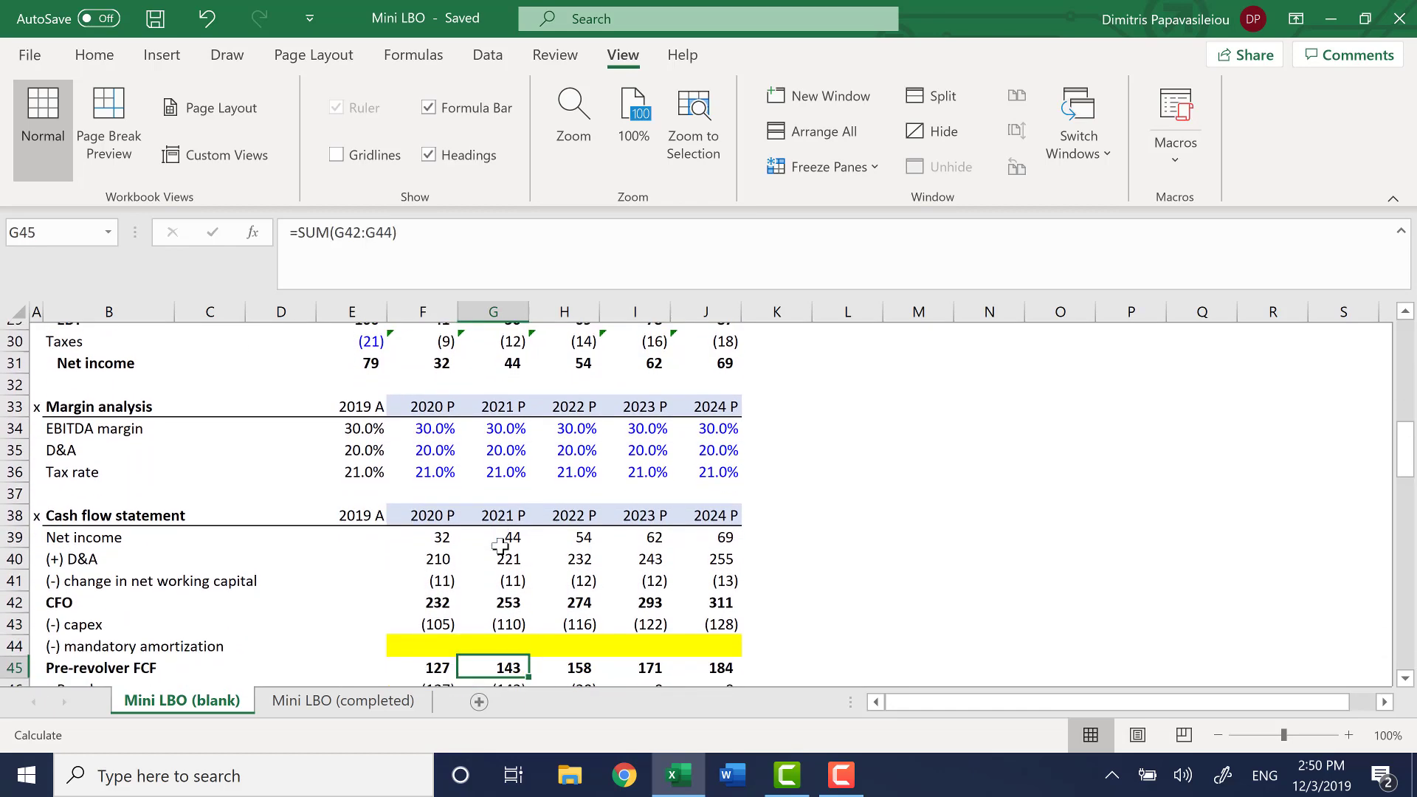
key("Down")
key("Down")
key("Down")
key("Up")
key("Up")
key("Up")
key("Up")
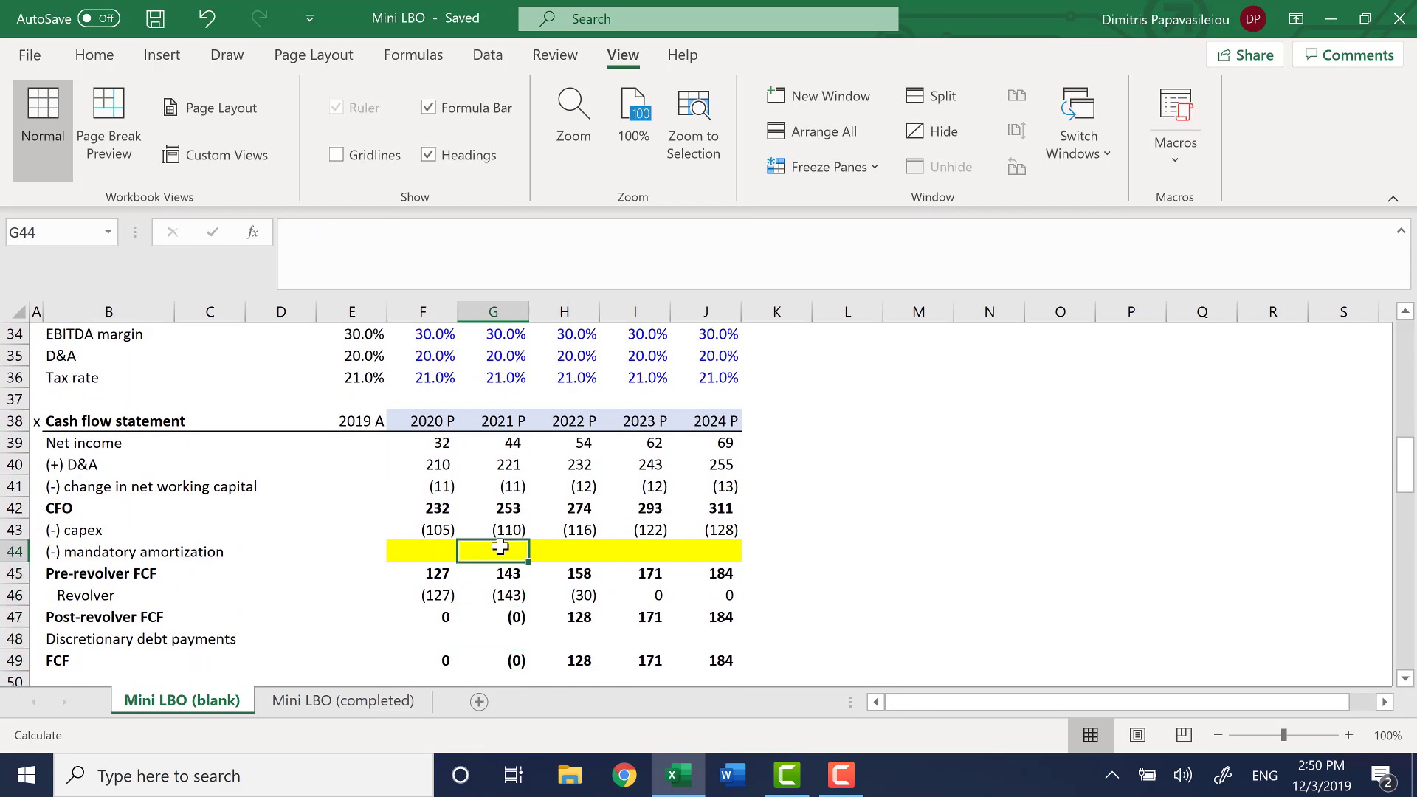
Link the 2020 mandatory amortization in F44 to the term loan's mandatory amortization with =F73
key("Left")
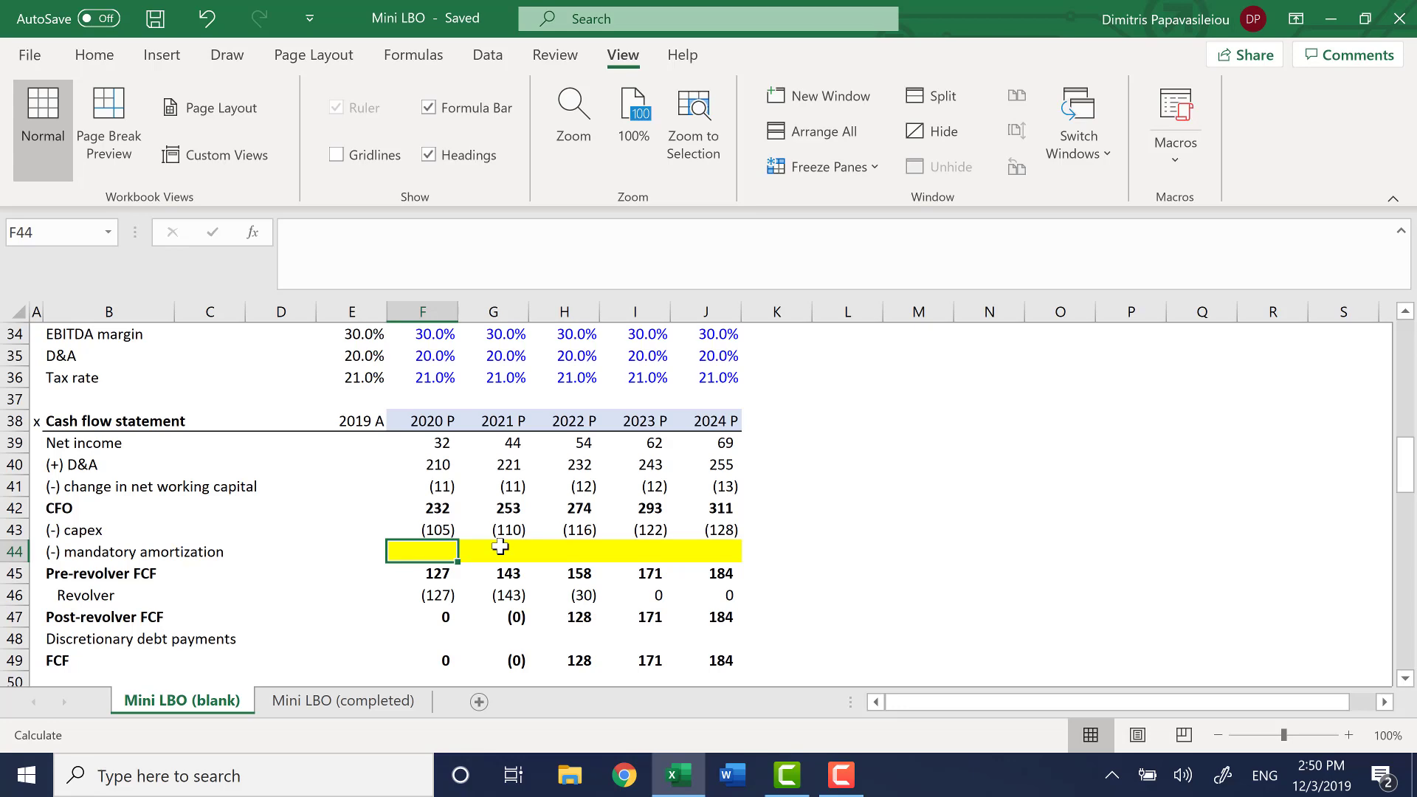
type("=")
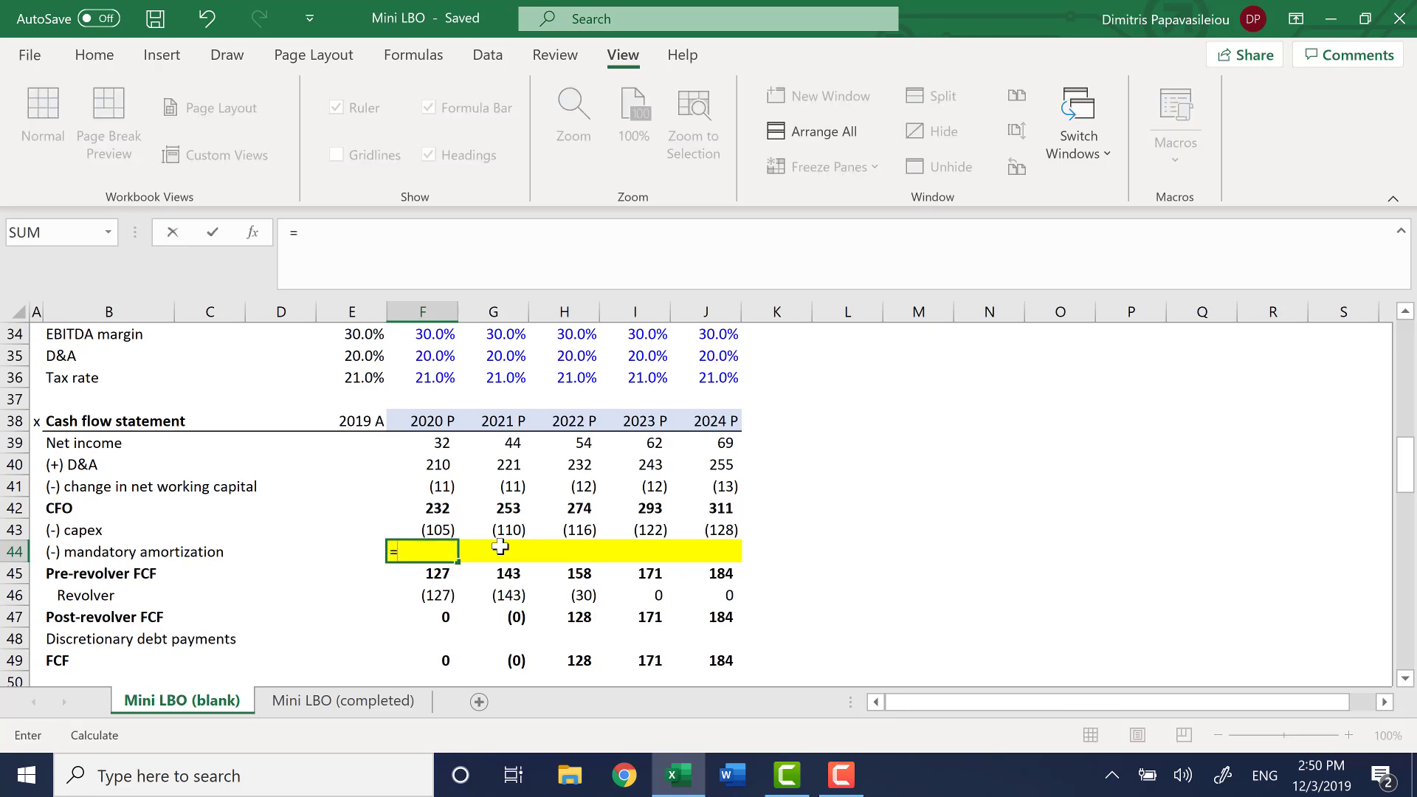
key("Down")
key("Down")
key("Down")
key("Down")
key("Down")
key("Down")
key("Down")
key("Down")
key("Down")
key("Down")
key("Down")
key("Down")
key("Down")
key("Down")
key("Down")
key("Down")
key("Down")
key("Down")
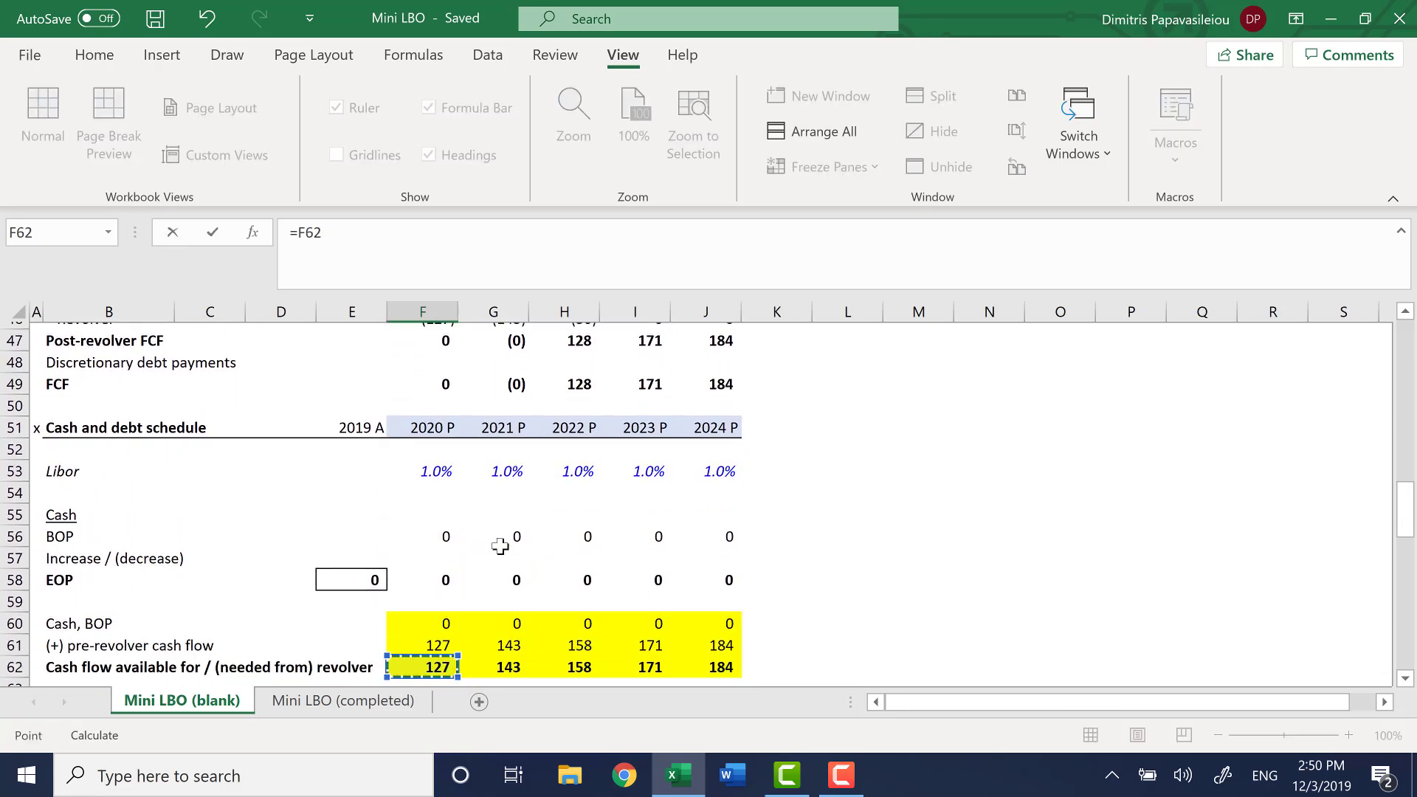
key("Down")
key("Down")
key("Down")
key("Down")
key("Down")
key("Down")
key("Down")
key("Down")
key("Down")
key("Down")
key("Down")
key("Down")
key("Down")
key("Down")
key("Down")
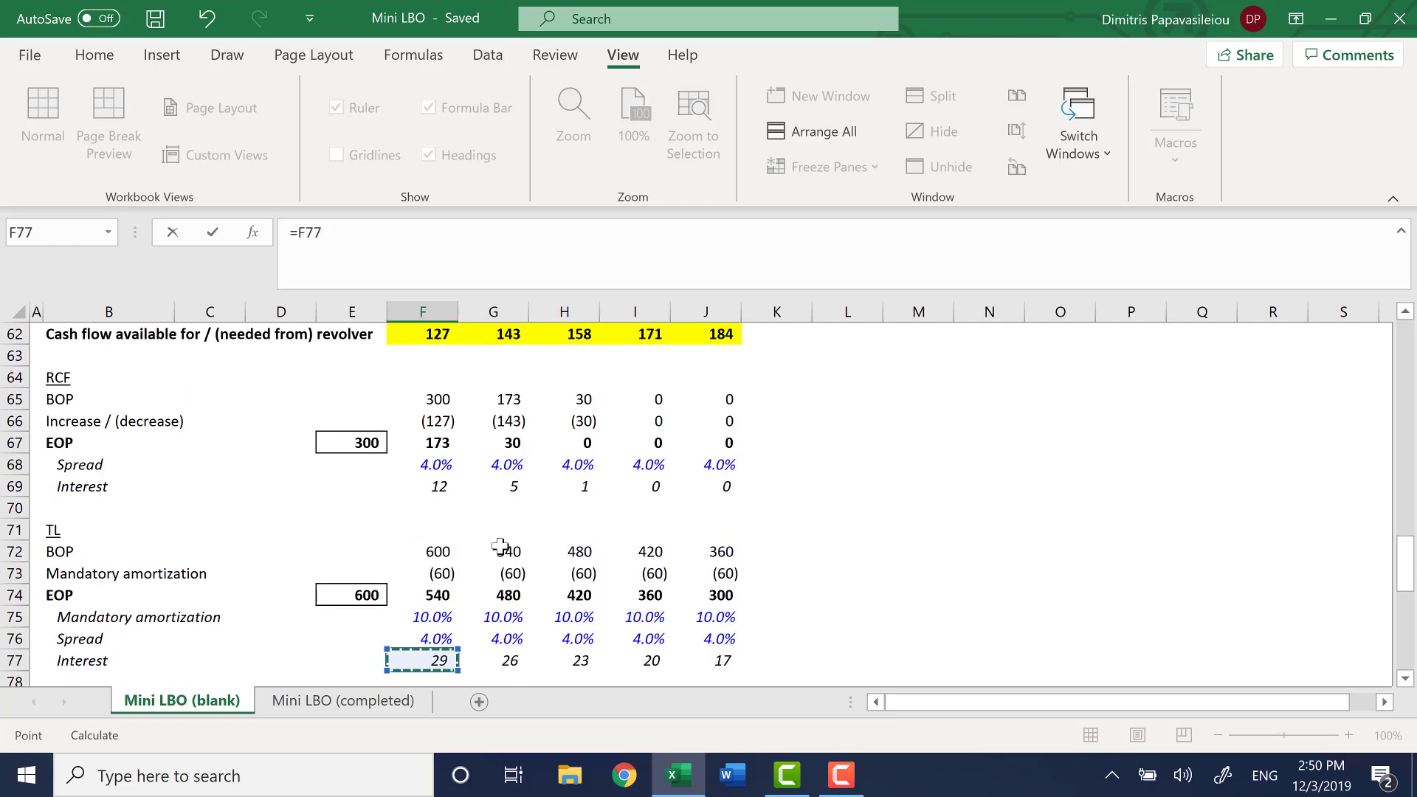
key("Up")
key("Up")
key("Up")
key("Up")
key("Return")
Fill the mandatory amortization formula from F44 across the projection years through J44
key("Up")
key("Up")
key("Up")
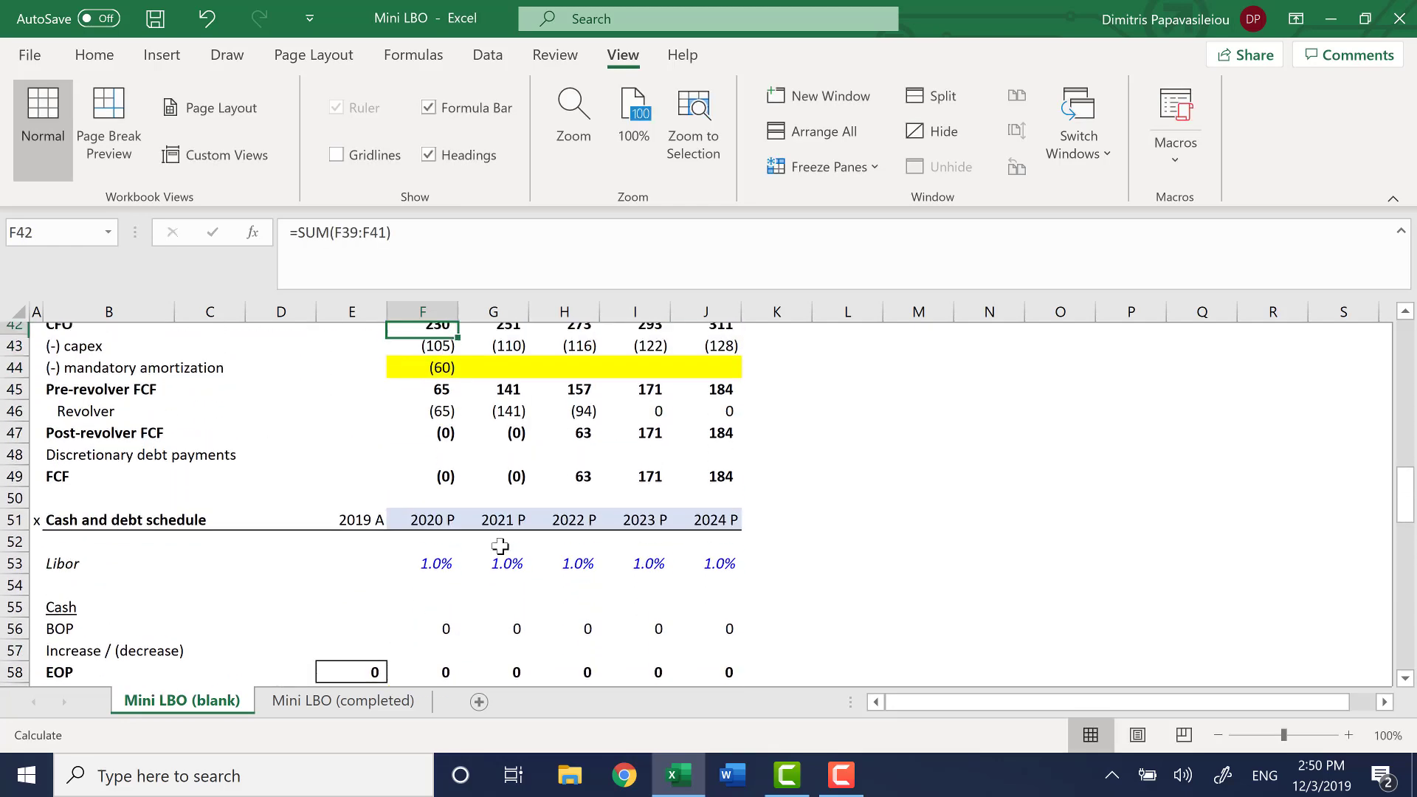
key("Up")
key("Up")
key("Up")
key("Down")
key("Down")
key("Down")
key("Down")
key("Down")
key("shift+Right")
key("shift+Right")
key("shift+Right")
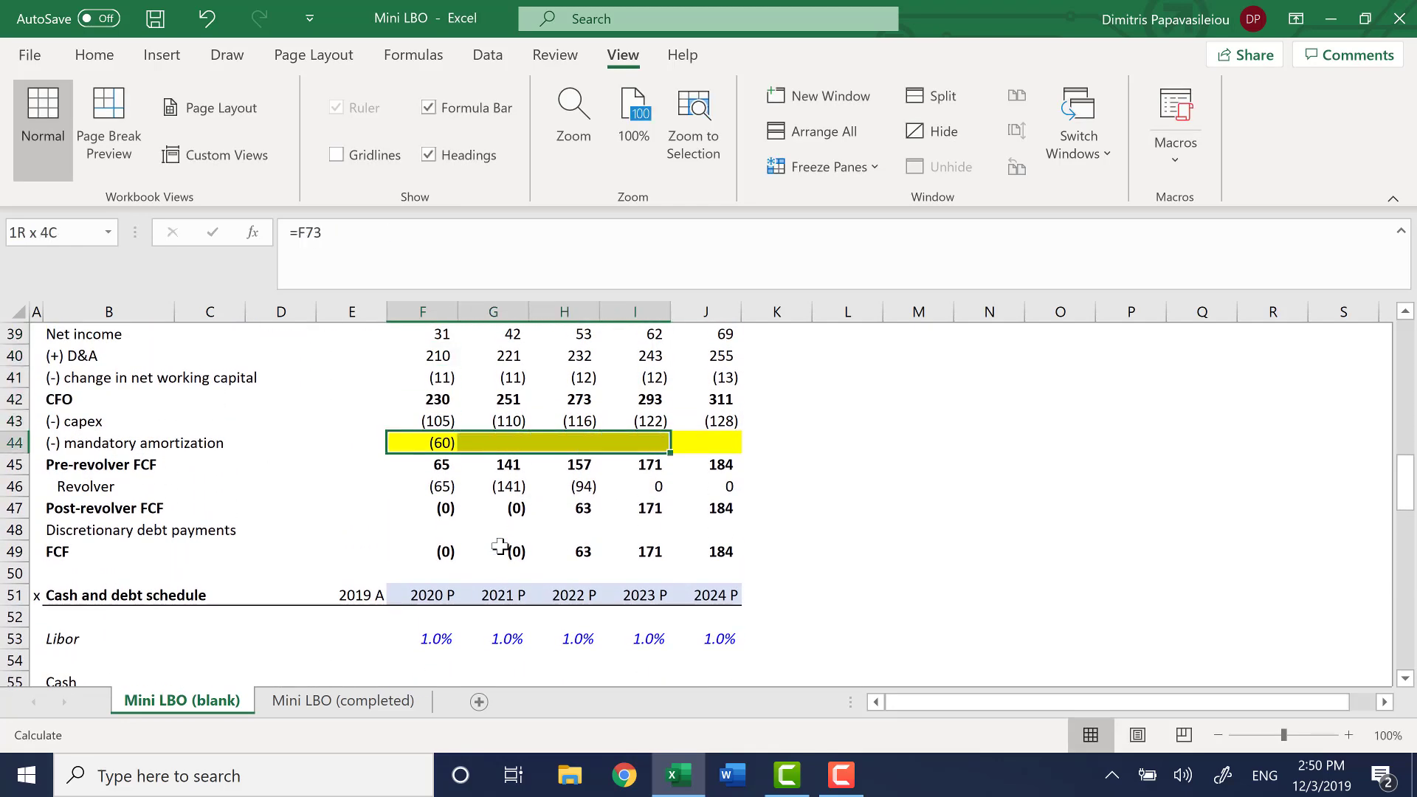
key("shift+Right")
key("ctrl+r")
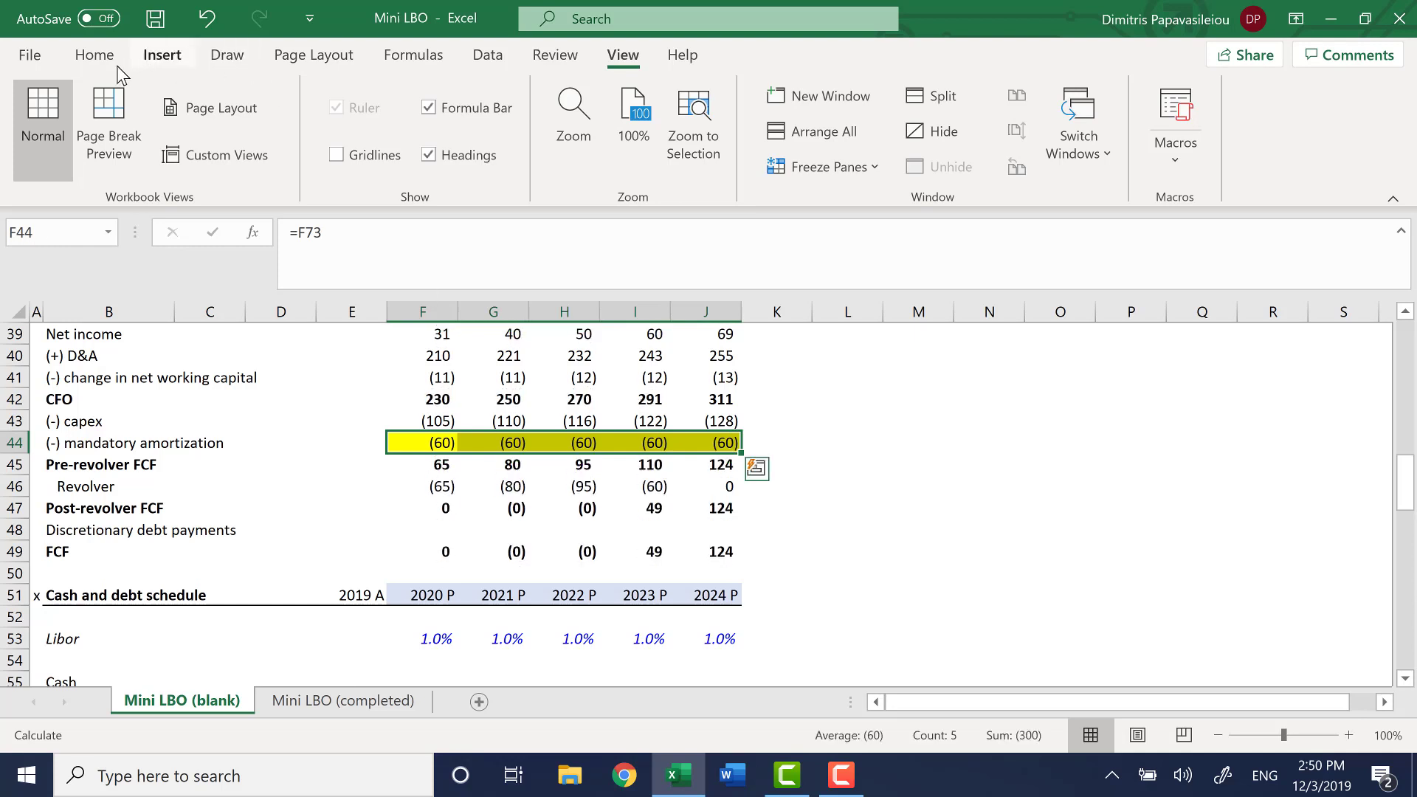
Remove the yellow fill from the mandatory amortization cells F44:J44 and the Interest expense cells F28:J28
left_click(100, 59)
left_click(281, 167)
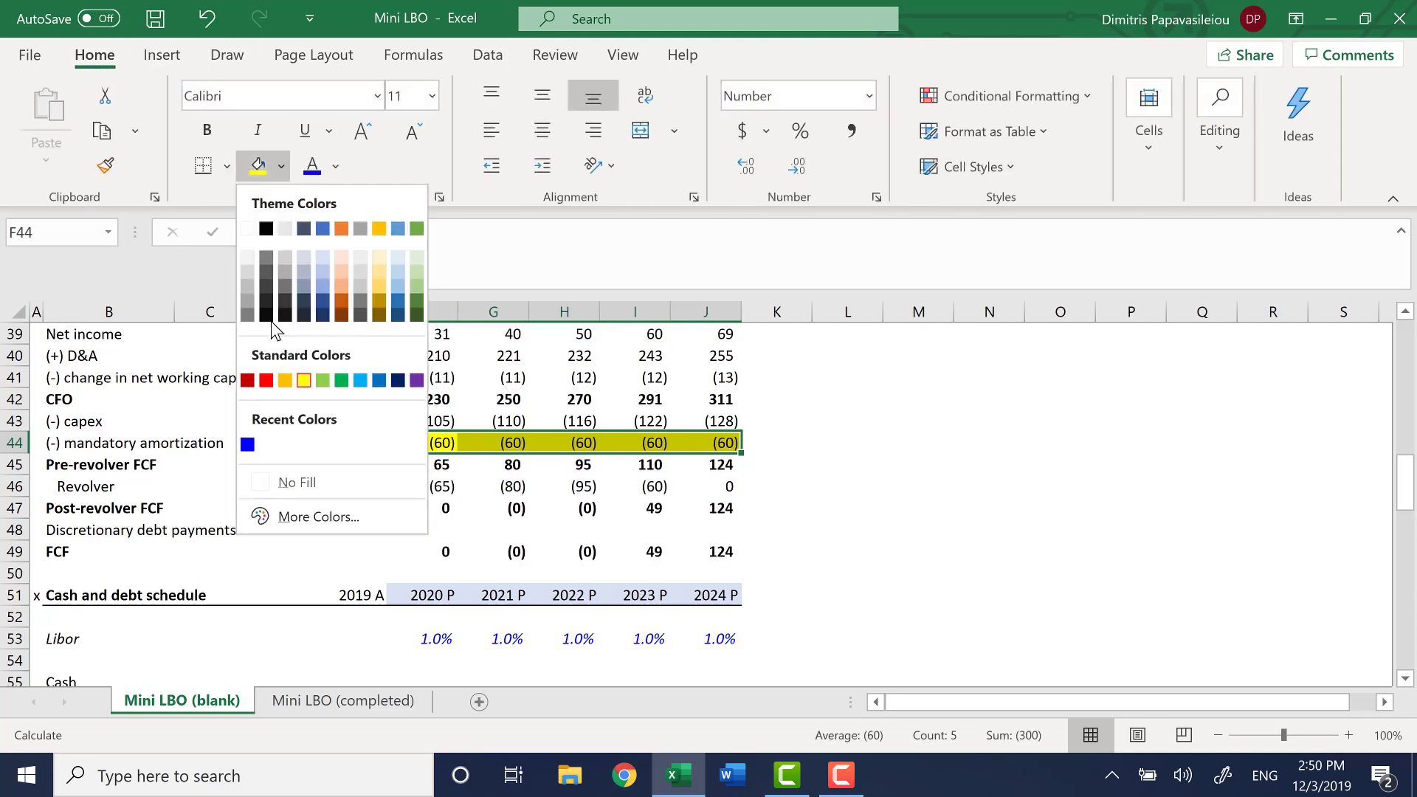
left_click(295, 482)
scroll(508, 490, "up", 2)
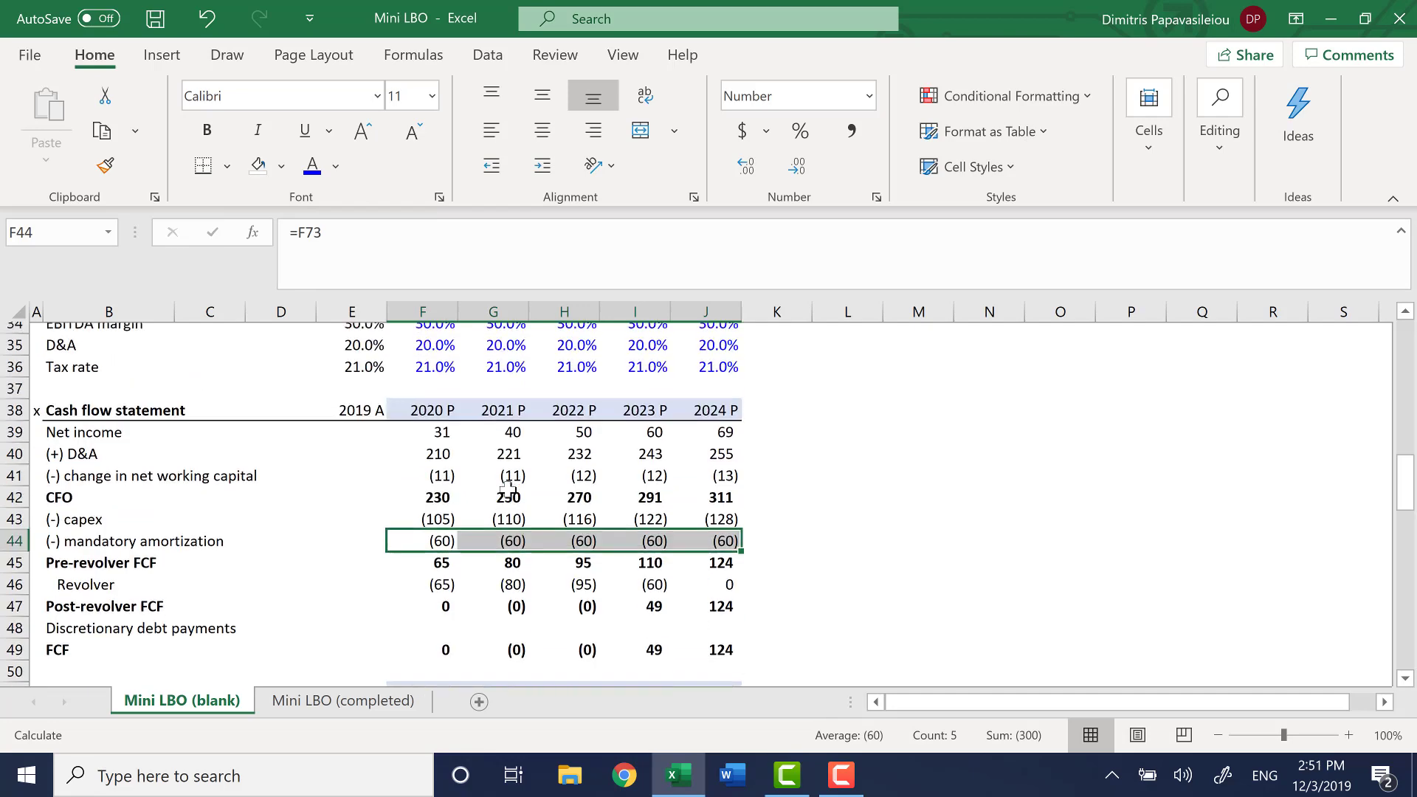
scroll(508, 491, "up", 3)
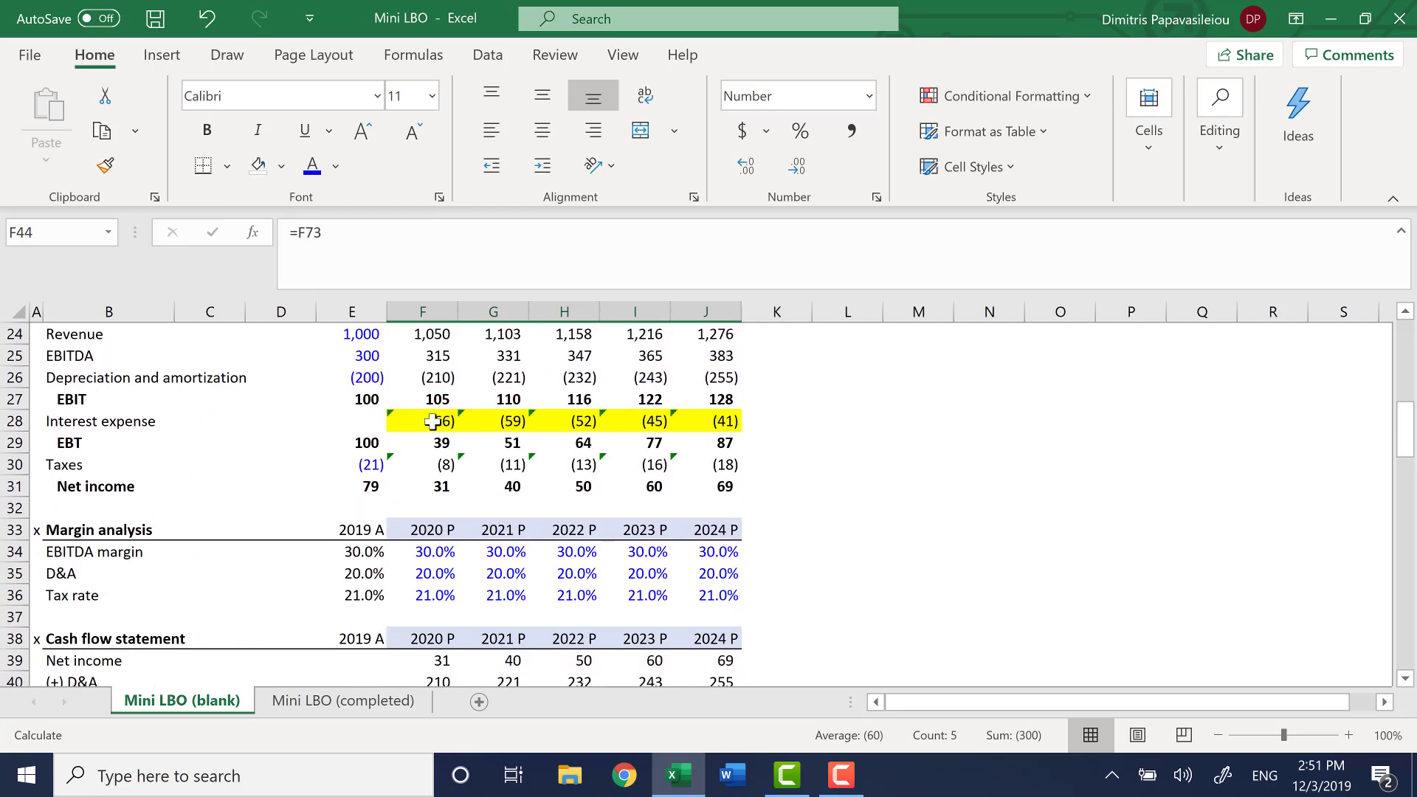
left_click_drag(432, 421, 726, 421)
left_click(257, 165)
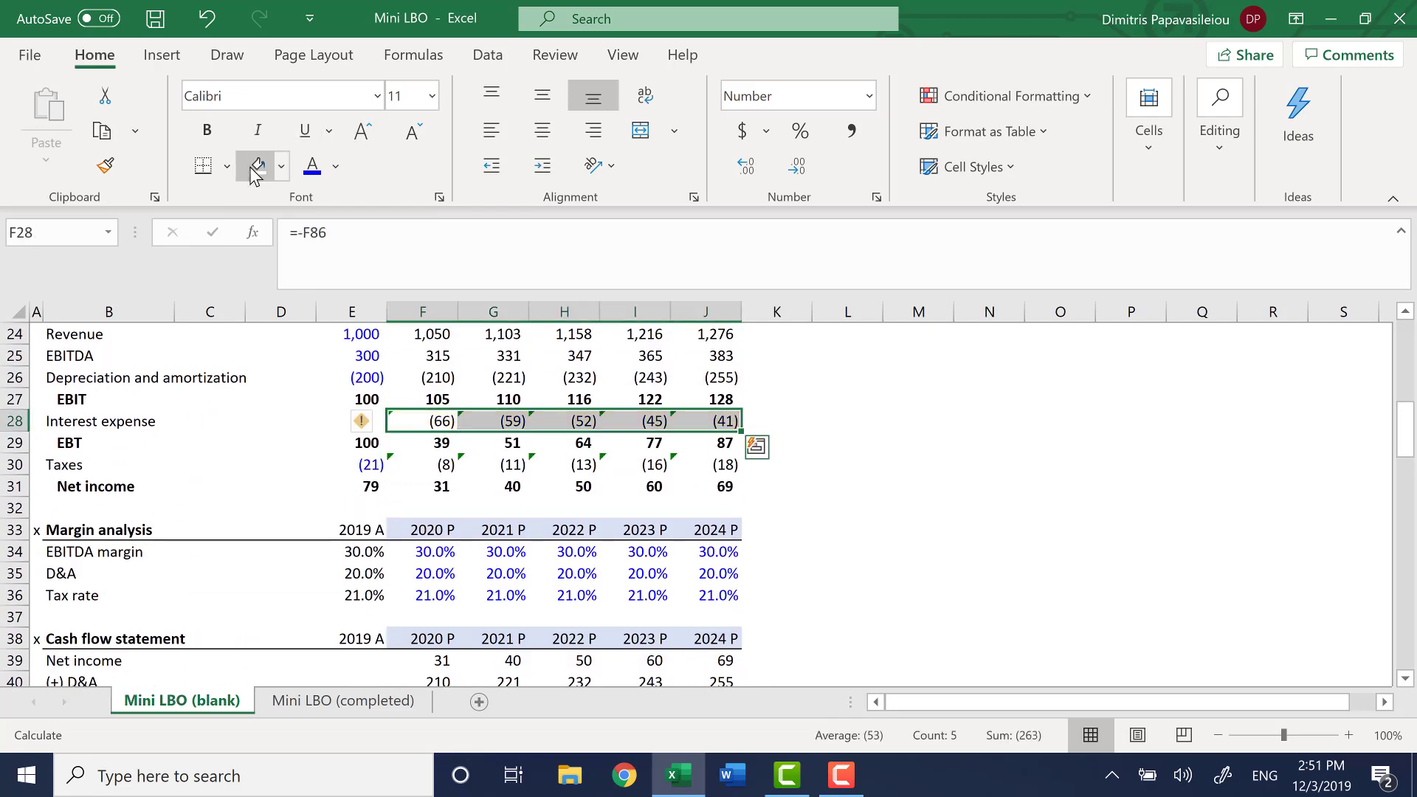
Return to the Cash flow statement's FCF row and save the workbook
scroll(391, 566, "down", 4)
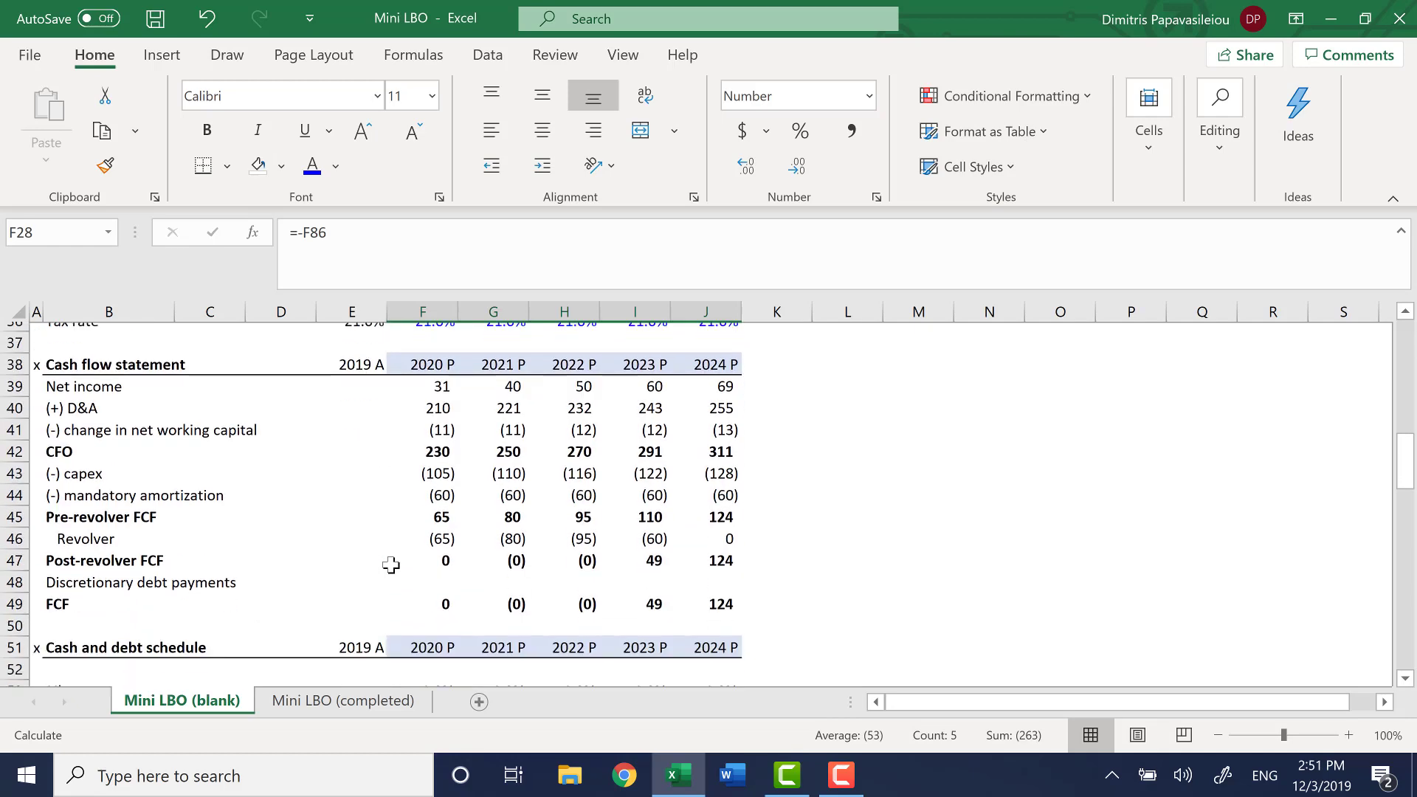
left_click(476, 594)
key("ctrl+s")
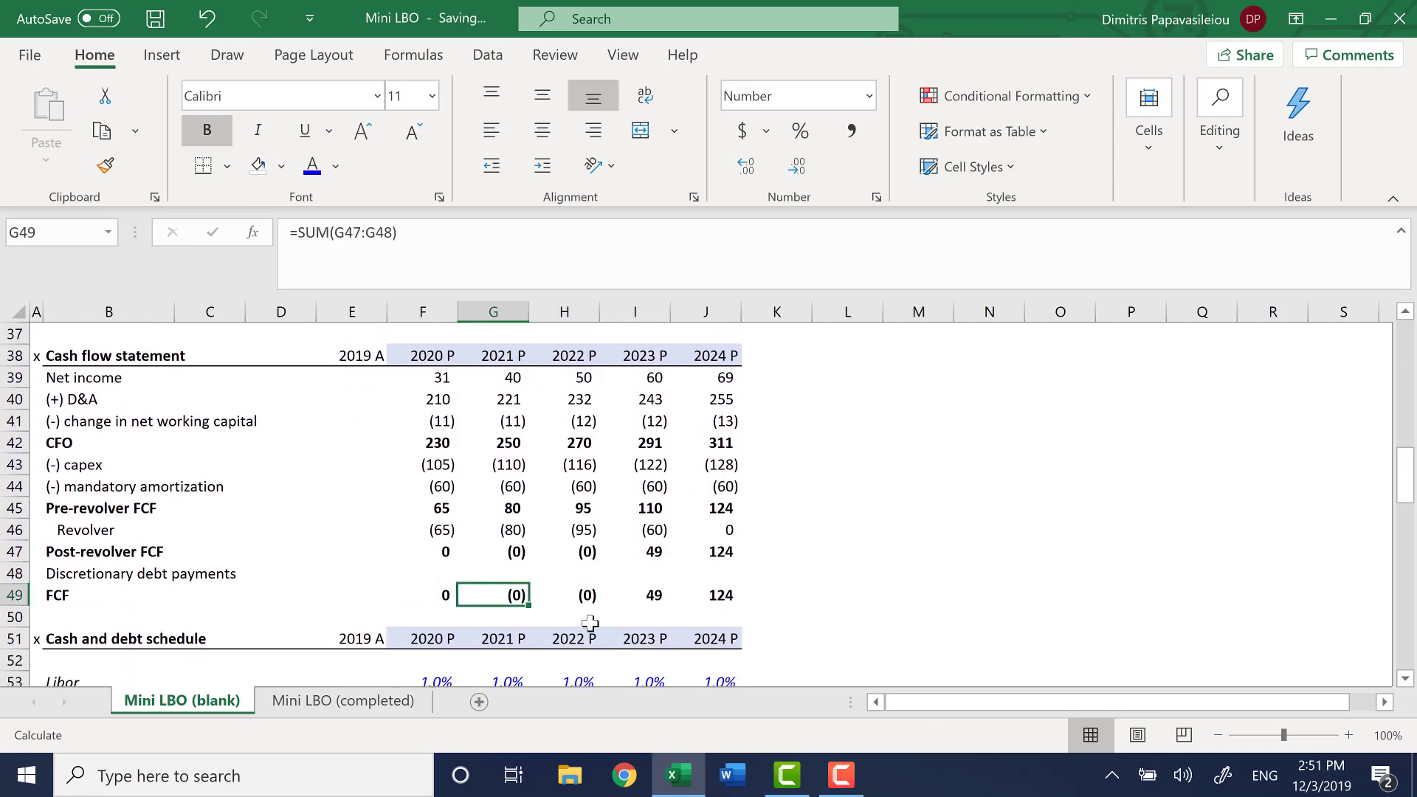
Compare the Pre-revolver FCF and Revolver rows of the Cash flow statement for 2020 and 2021
key("Up")
key("Left")
key("Up")
key("Up")
key("Up")
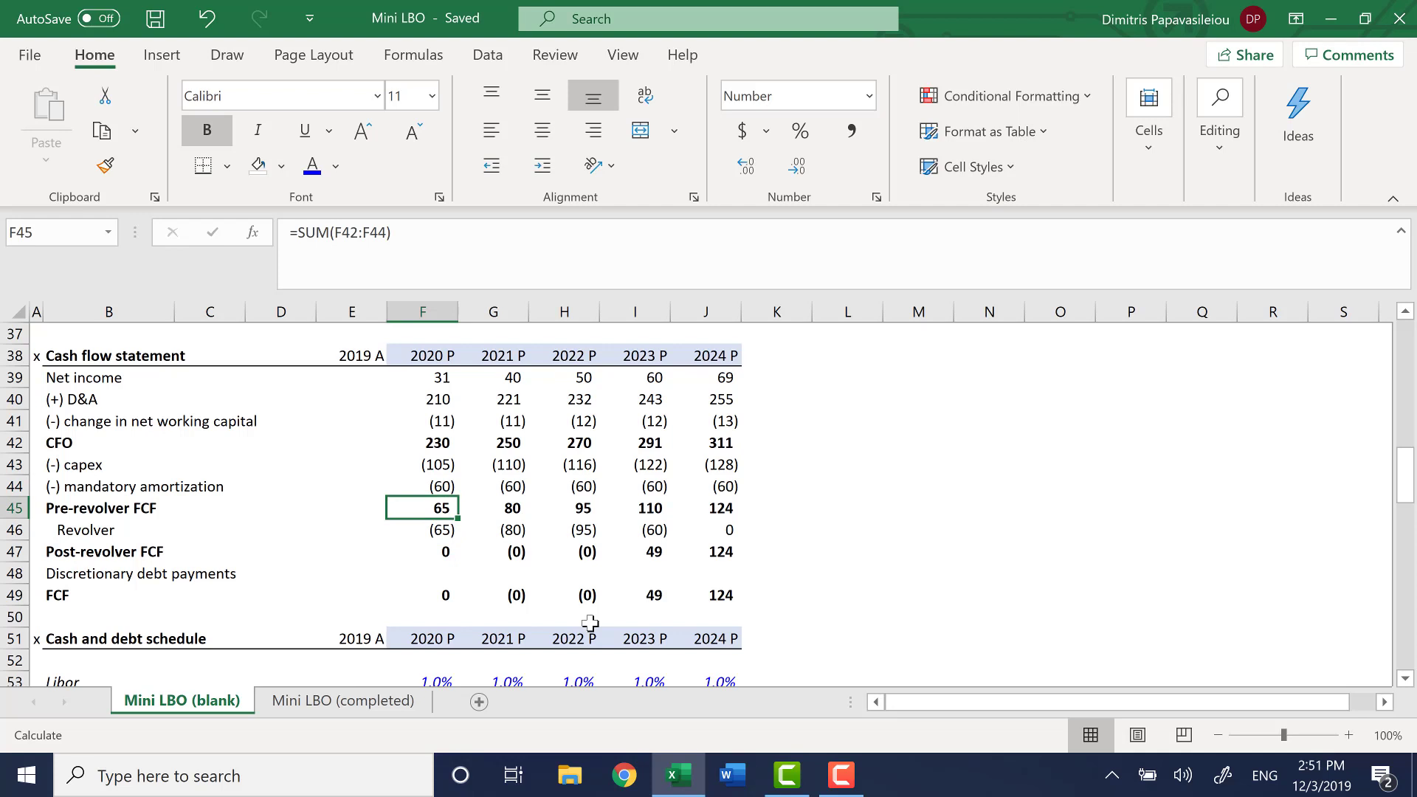
key("shift+Right")
key("shift+Right")
key("shift+Right")
key("shift+Right")
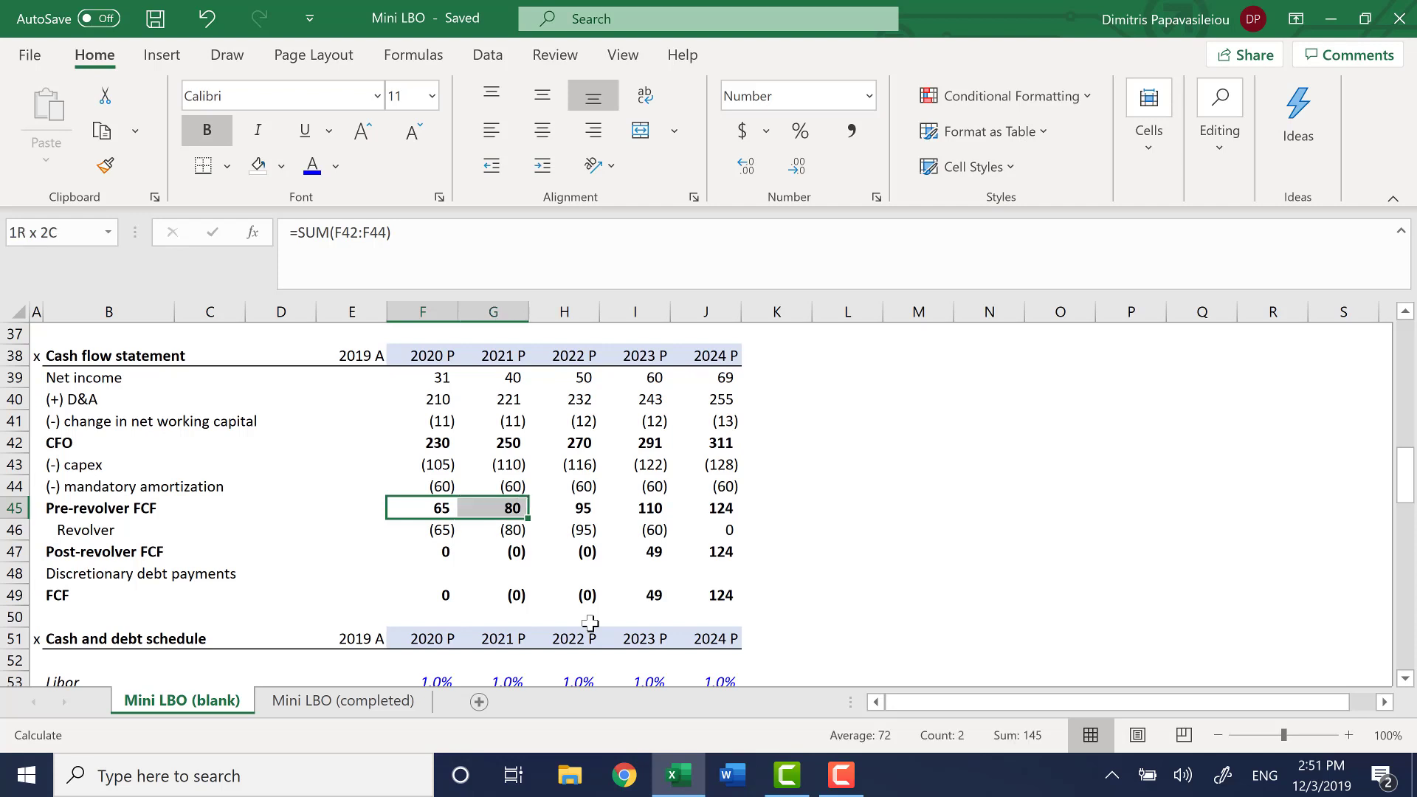
key("Down")
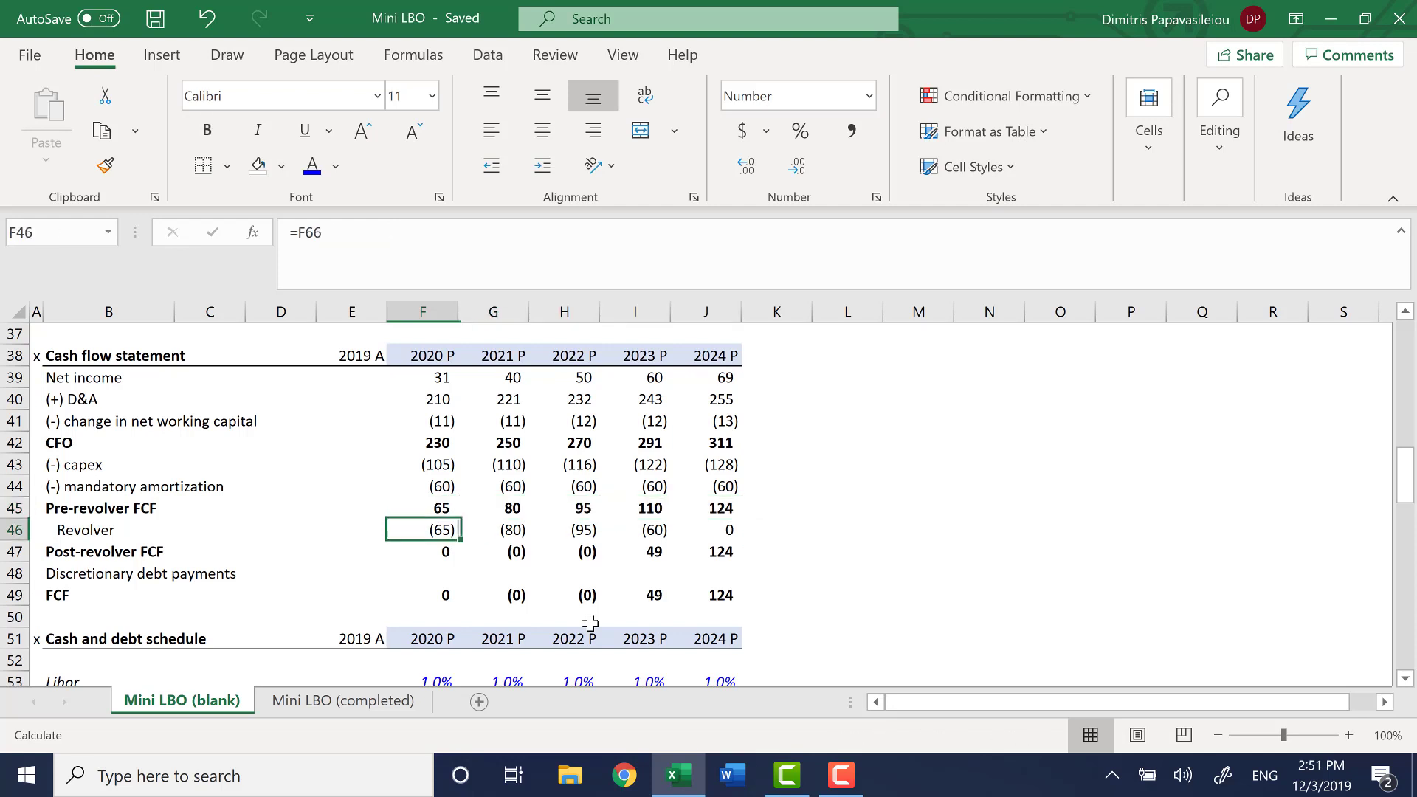
key("shift+Right")
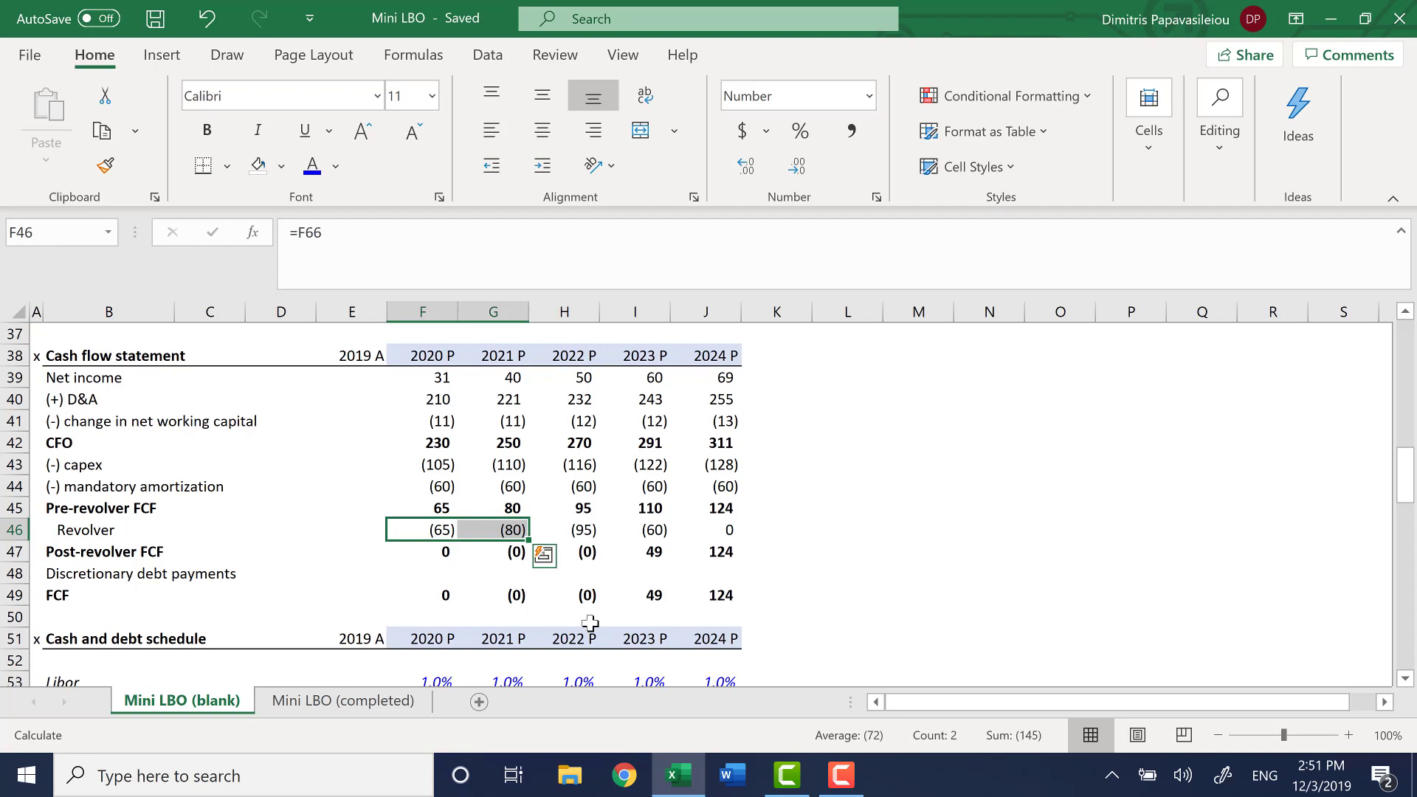
Examine the Cash flow statement's Revolver row through 2024 and the Post-revolver FCF and FCF cells for 2024
key("shift+Right")
key("shift+Right")
key("shift+Right")
key("shift+Left")
key("shift+Left")
key("shift+Left")
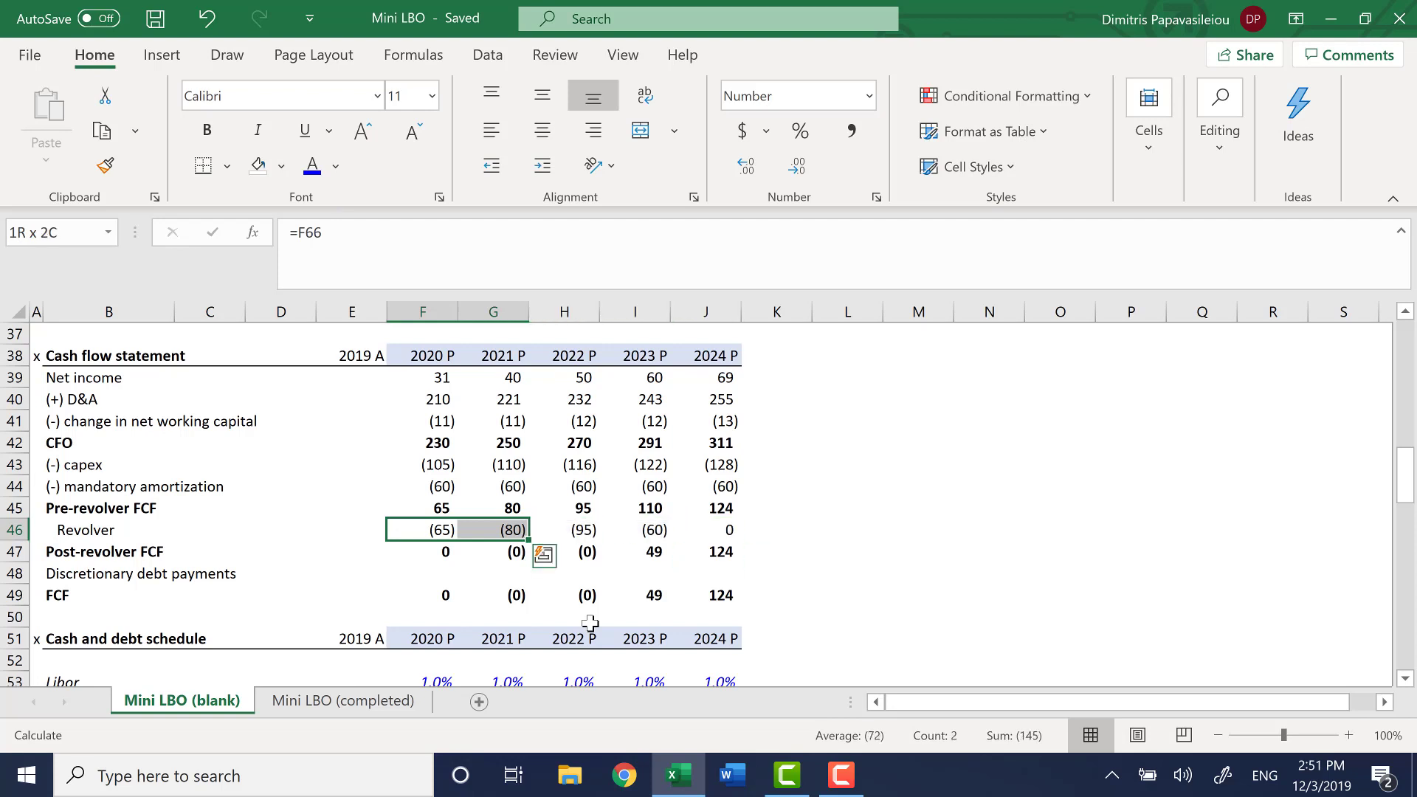
key("shift+Right")
key("shift+Right")
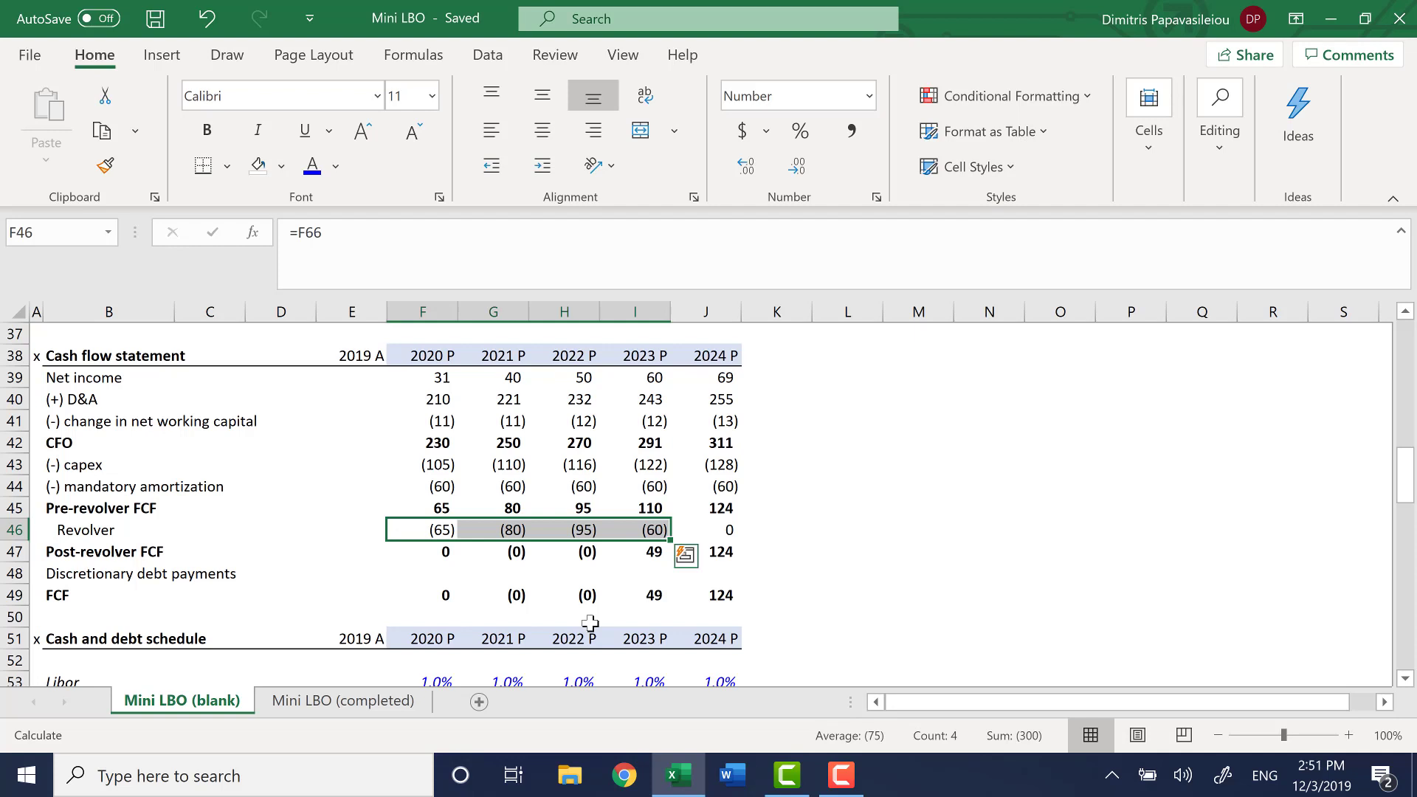
key("Right")
key("Right")
key("Right")
key("Right")
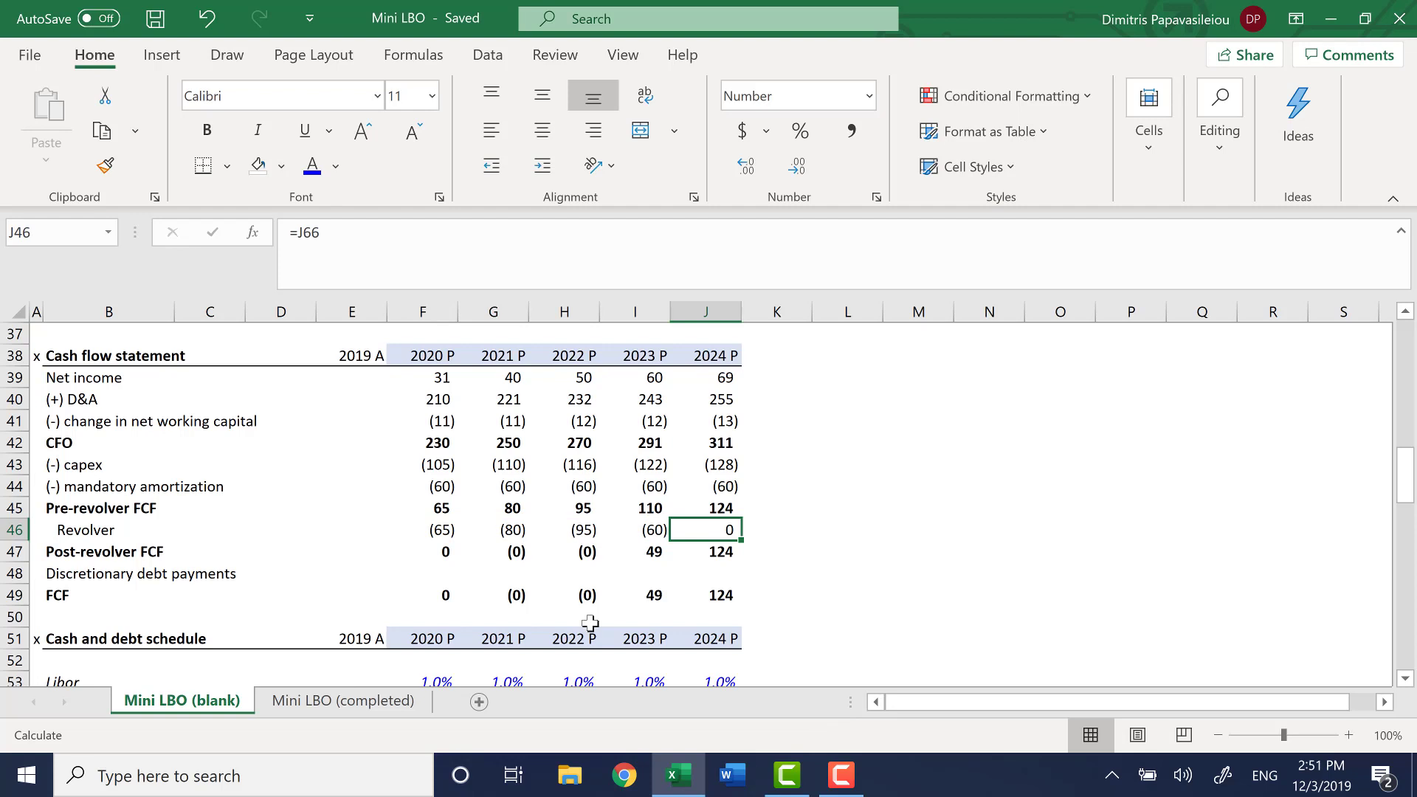
key("Down")
key("Down")
key("Down")
key("Down")
key("Down")
key("Down")
key("Down")
key("Up")
key("Up")
key("Up")
key("Up")
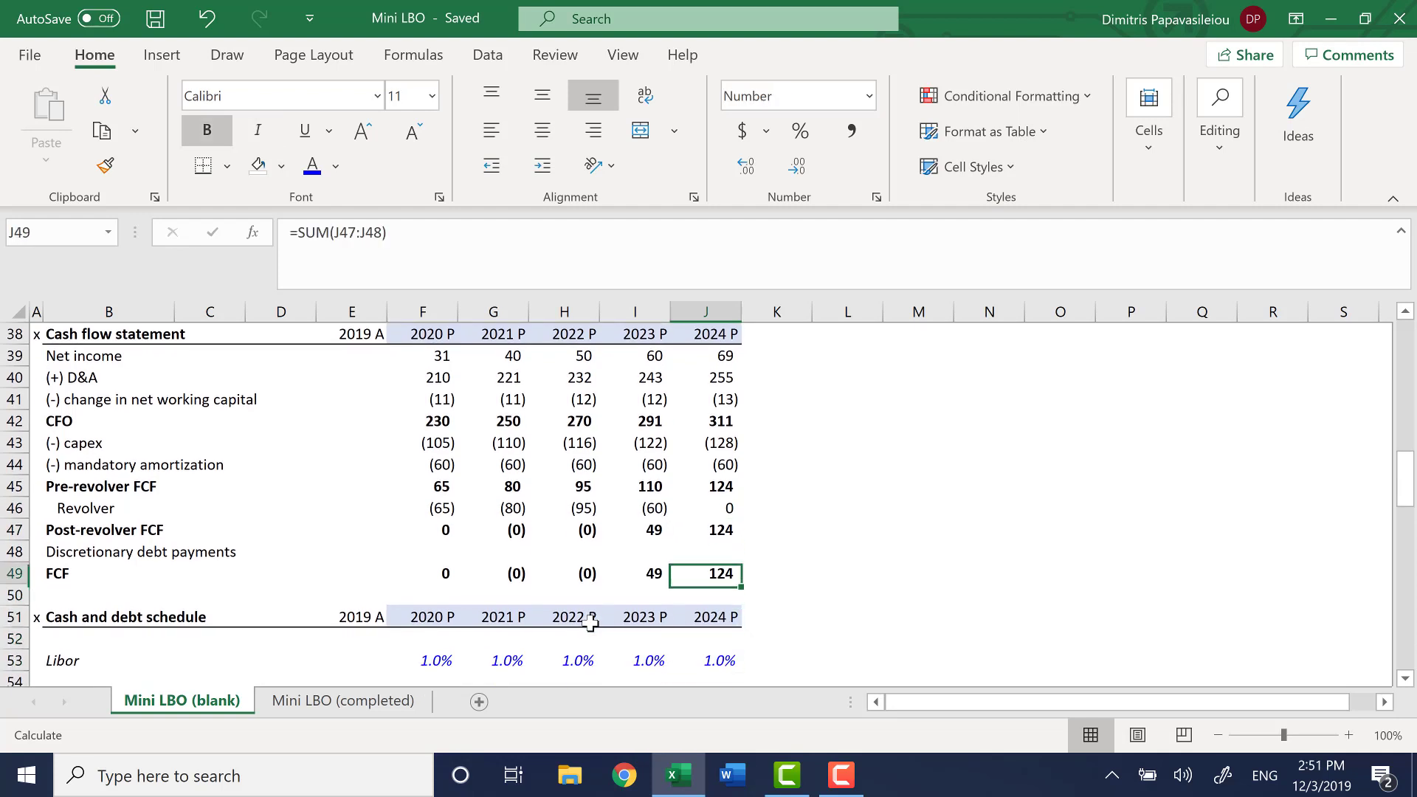
Set the font color of the 2020 Discretionary debt payments cell F48 to black
key("Left")
key("Left")
key("Left")
key("Left")
key("Up")
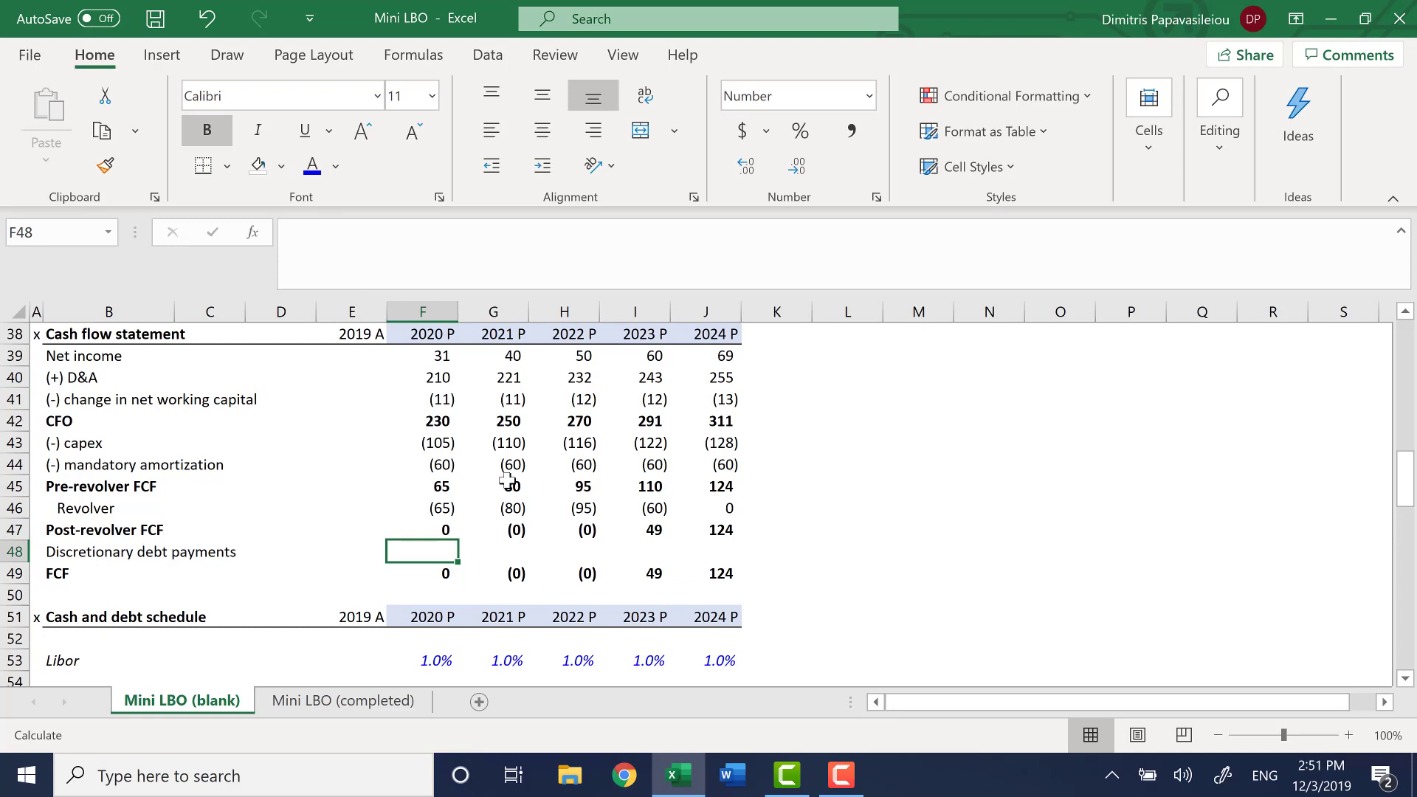
left_click(342, 179)
left_click(339, 198)
Check the FCF formula in F49 and review the FCF row across 2020 to 2024
key("Down")
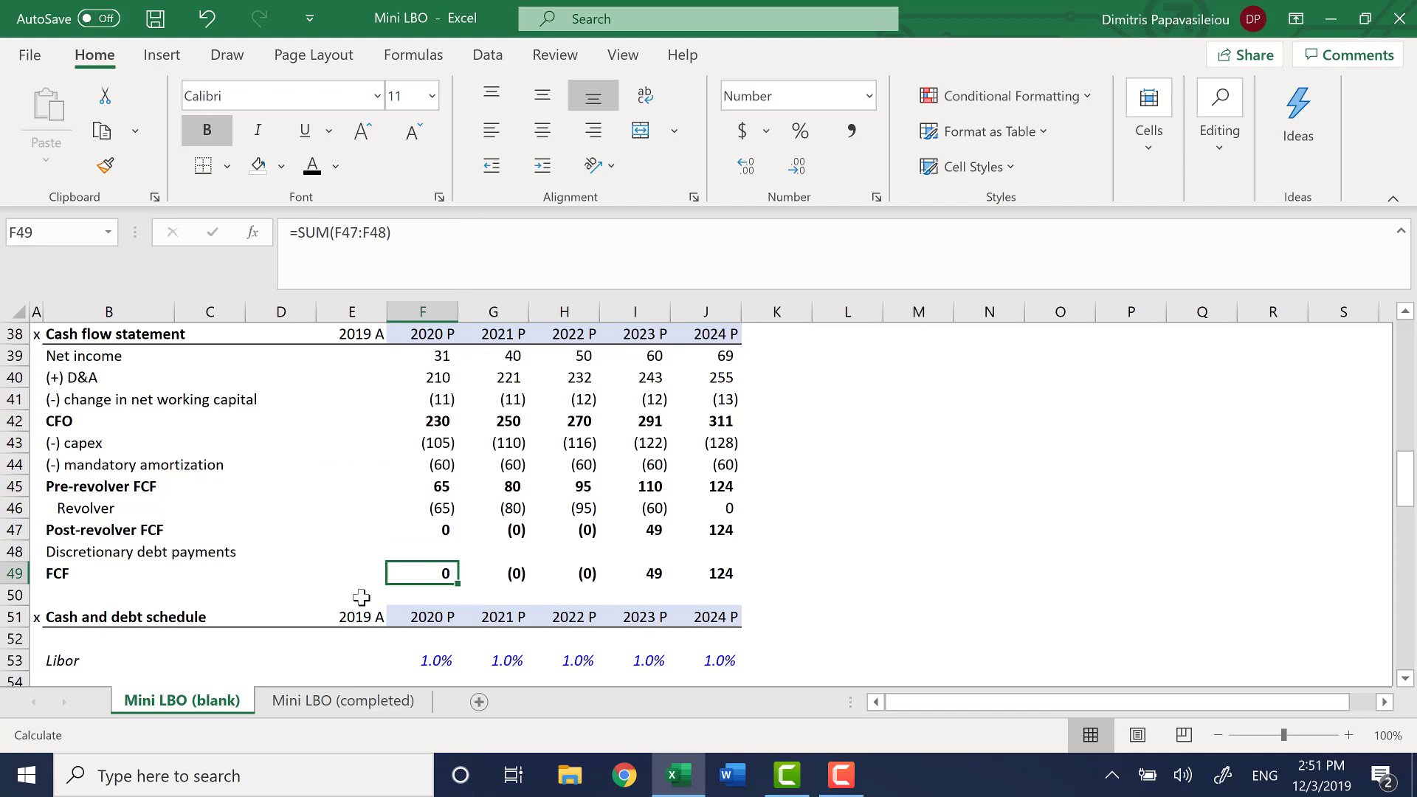
key("F2")
key("Escape")
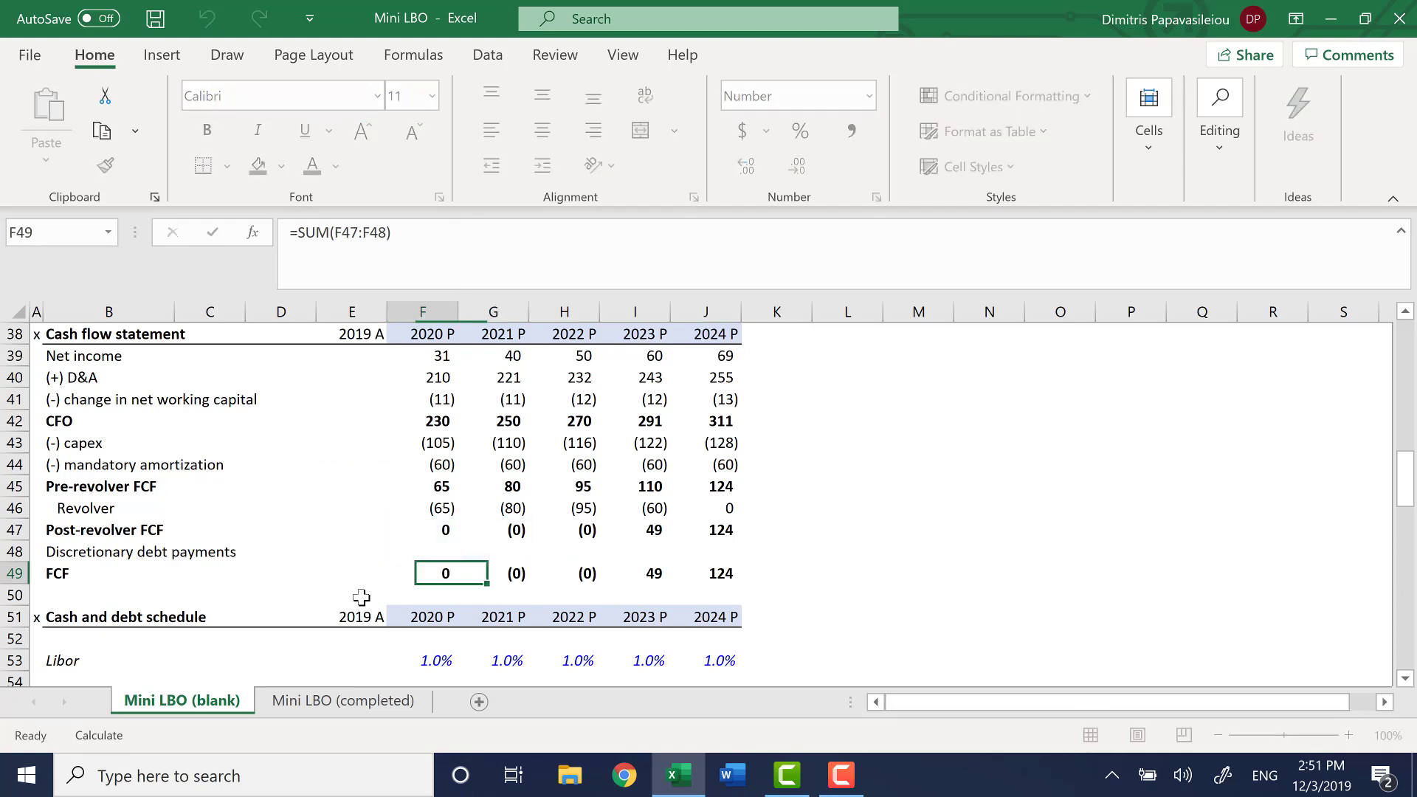
key("Right")
key("Right")
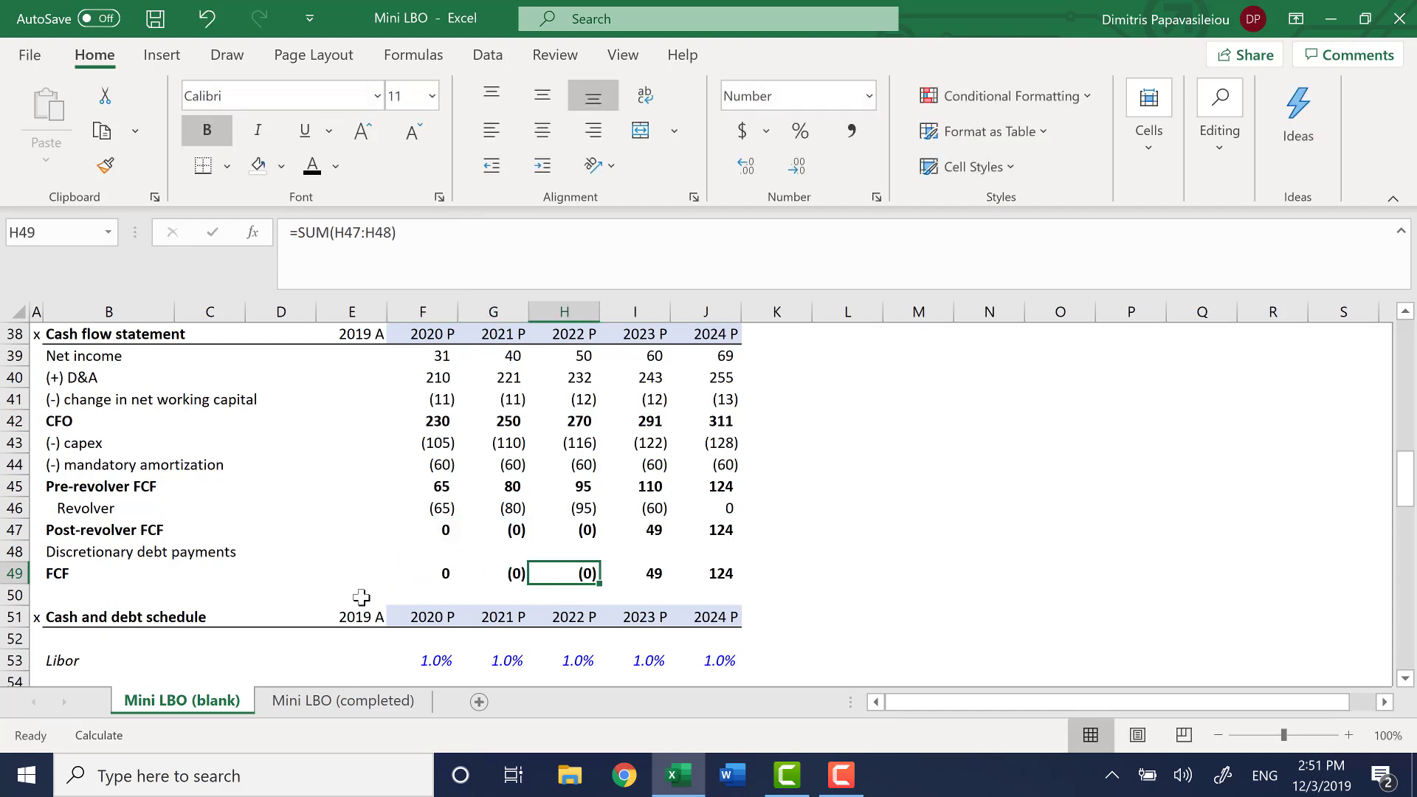
key("Right")
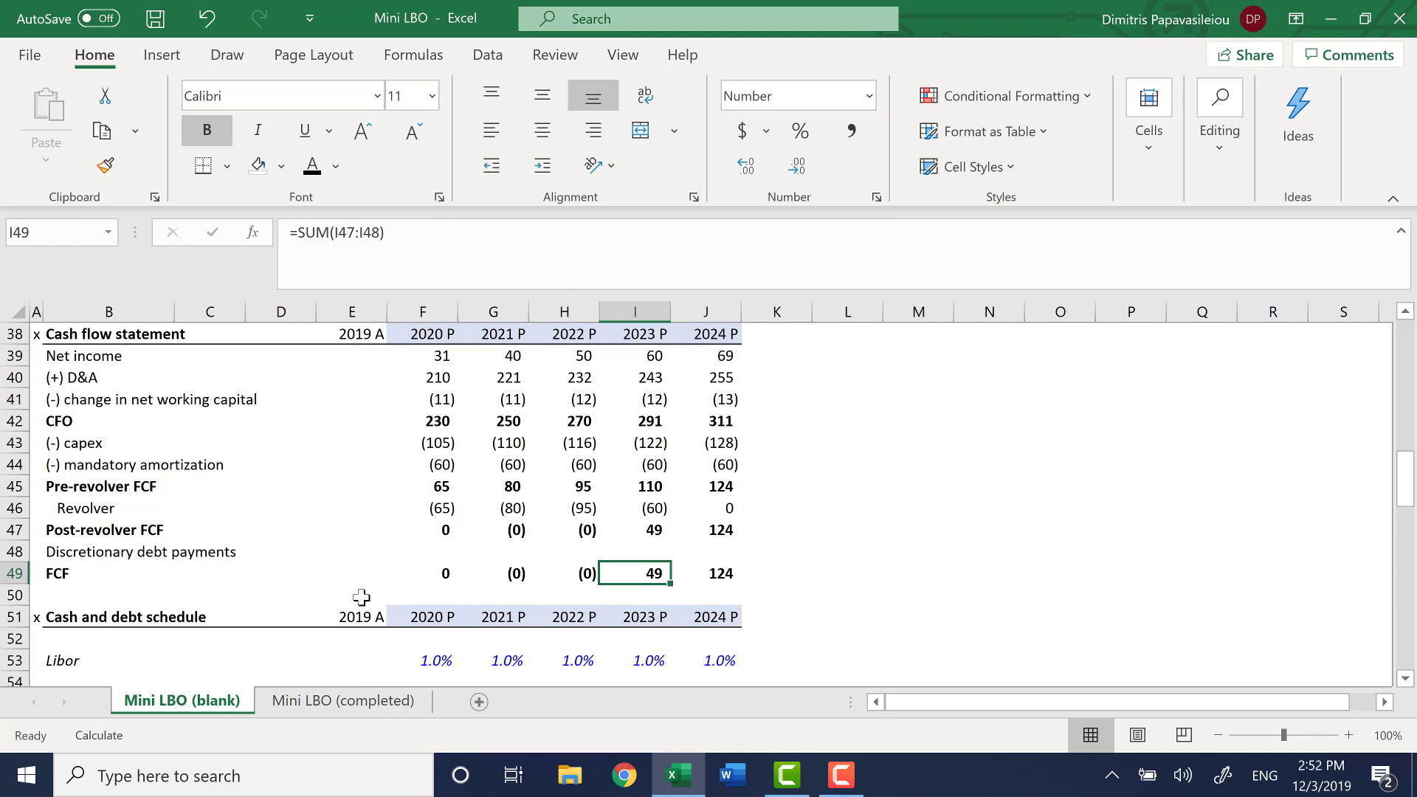
key("Right")
key("Left")
key("Right")
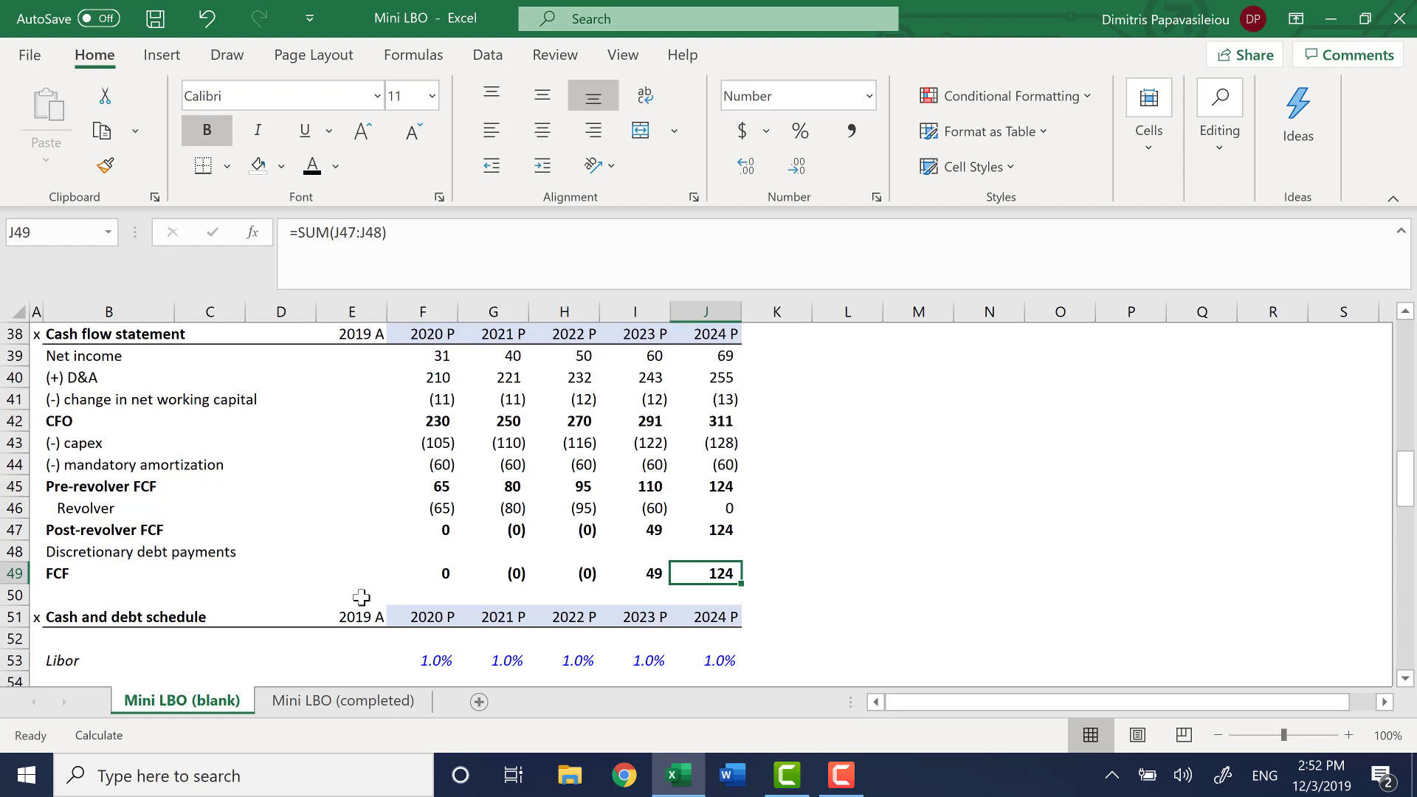
Review the FCF row and the opening and closing balance formulas of the Cash schedule in E58 and F56
scroll(682, 567, "down", 2)
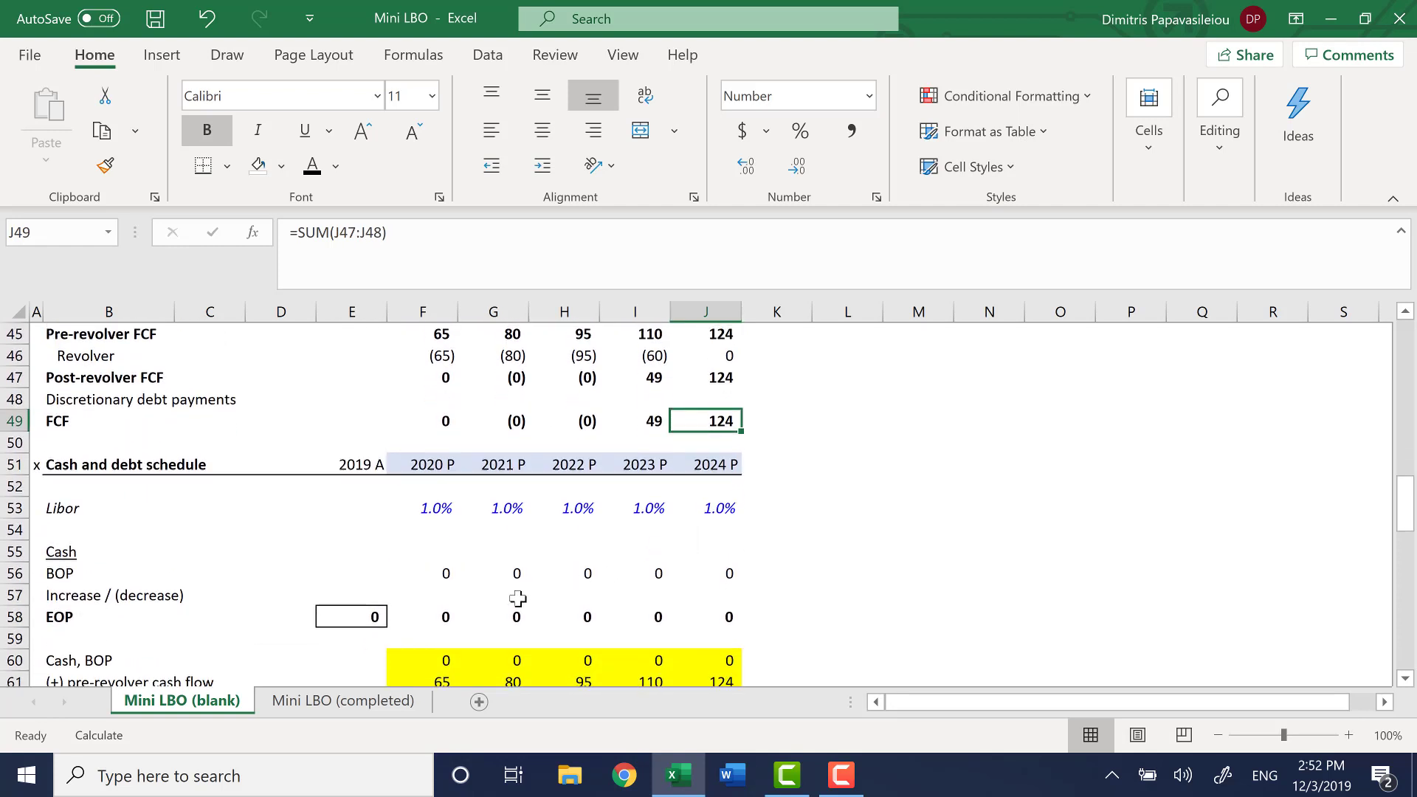
left_click(56, 419)
key("ctrl+shift+Right")
key("ctrl+shift+Right")
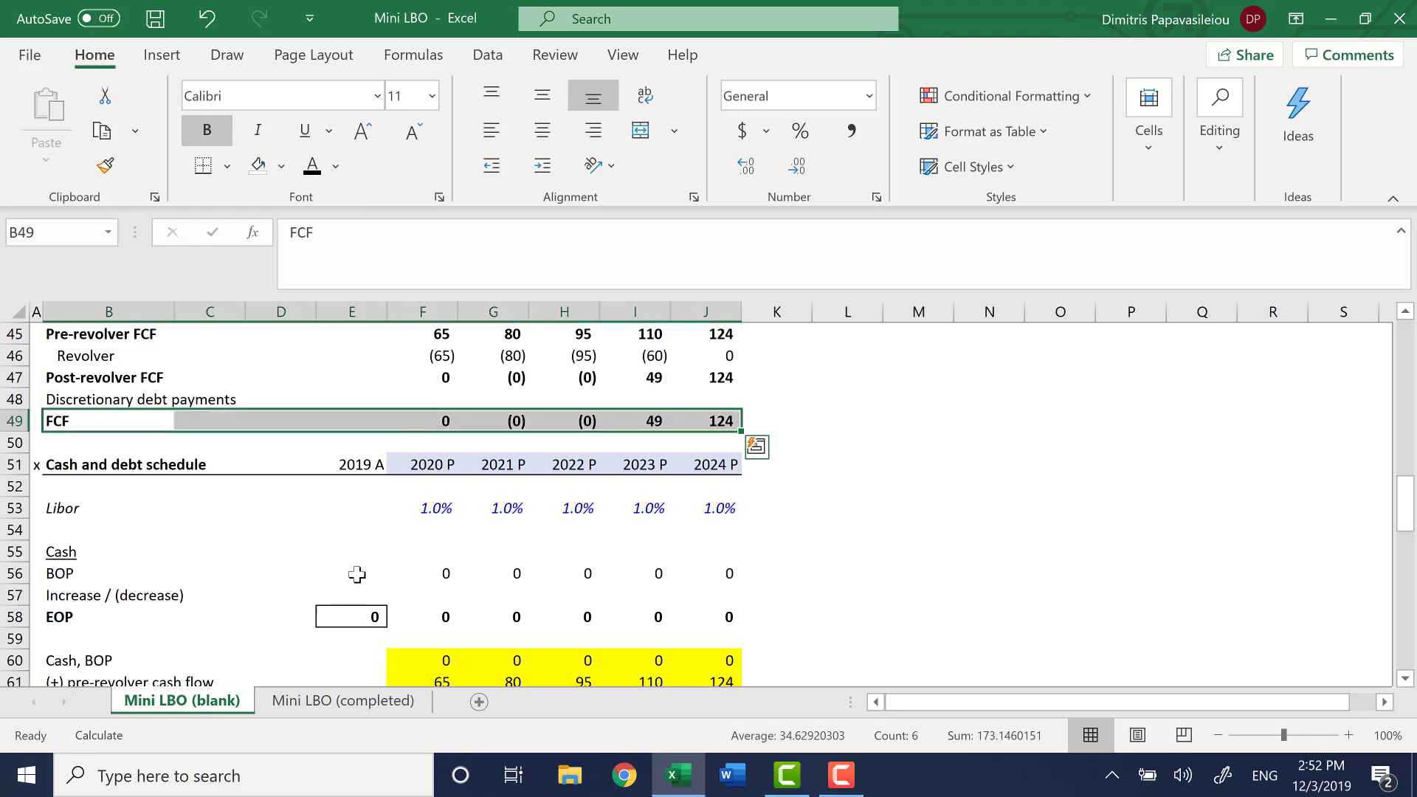
left_click(446, 594)
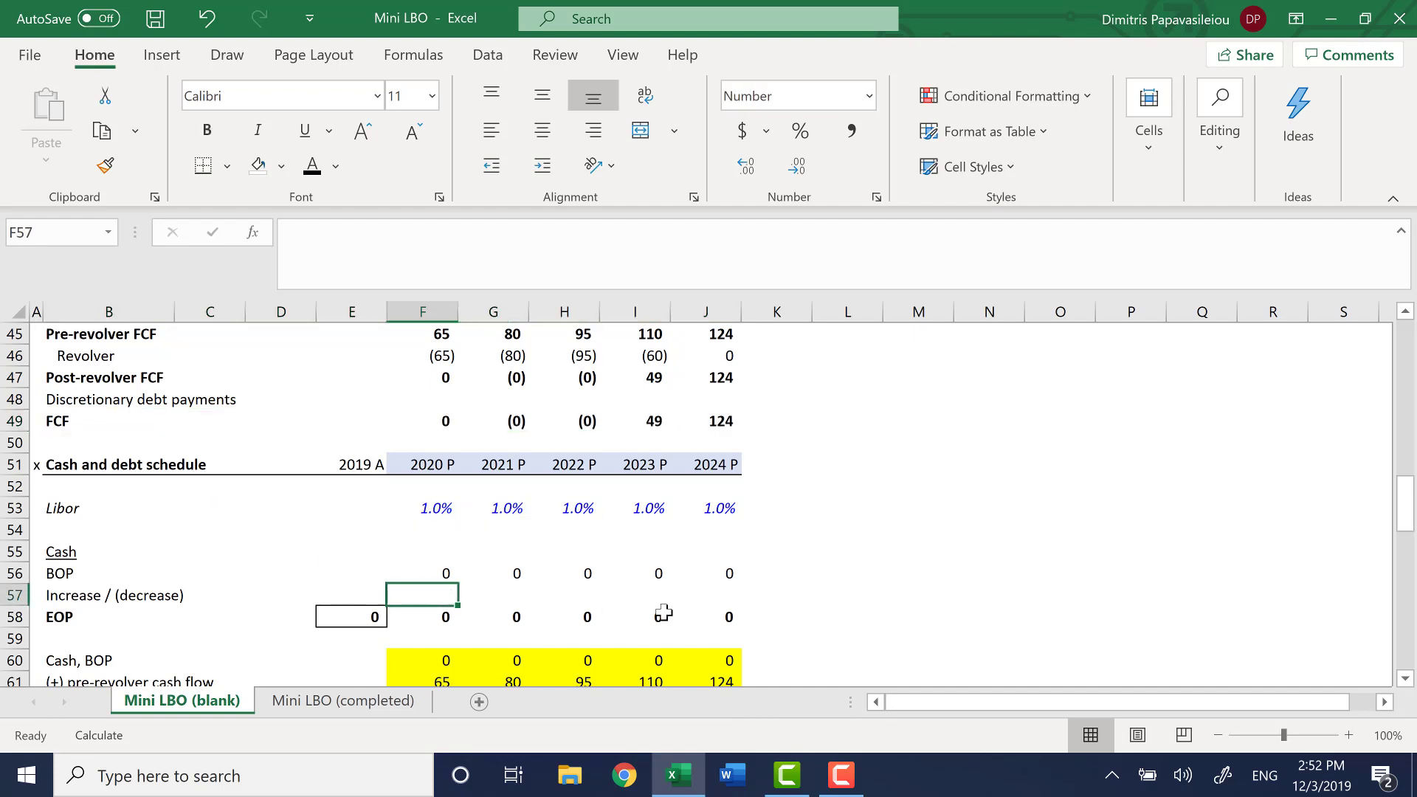
key("Down")
key("Left")
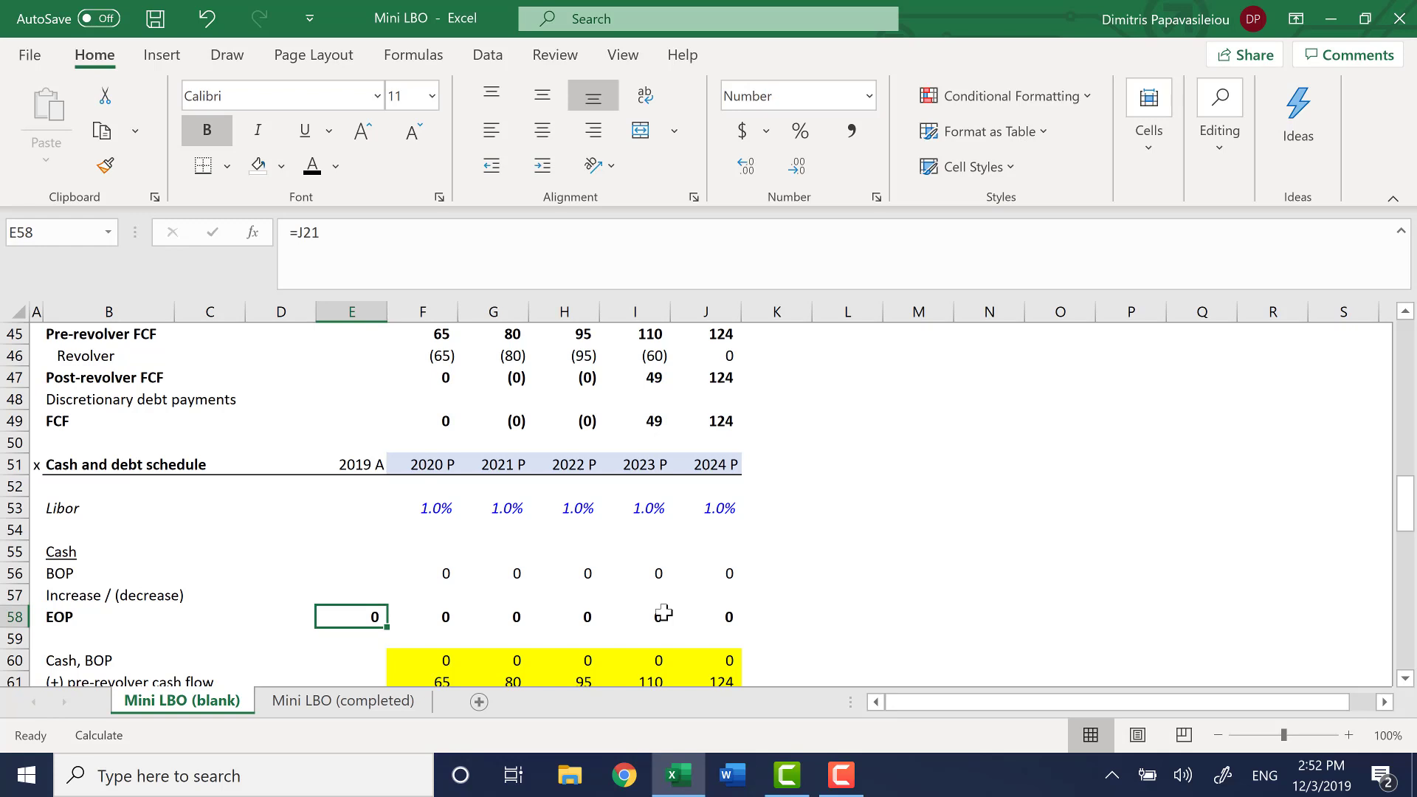
key("Up")
key("Right")
key("Up")
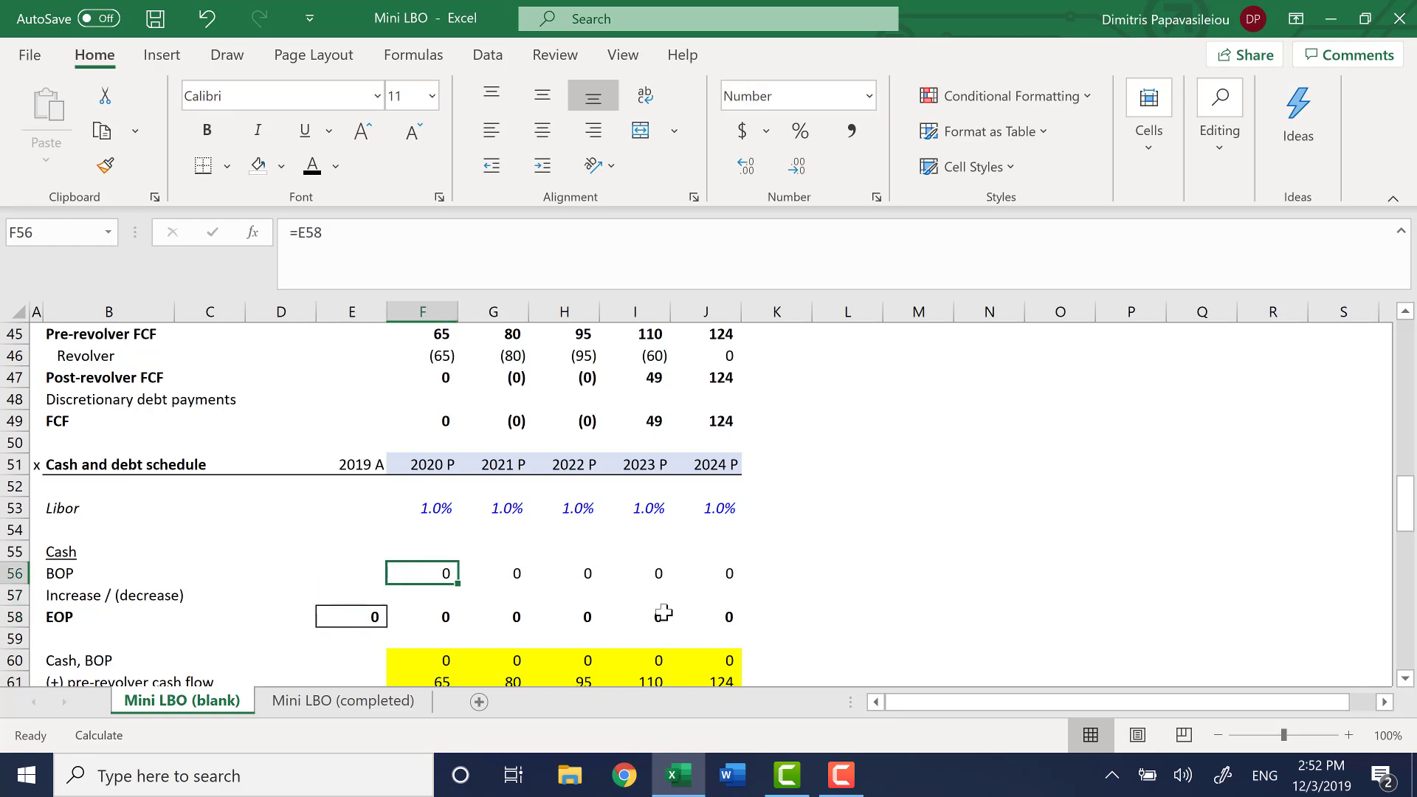
key("Down")
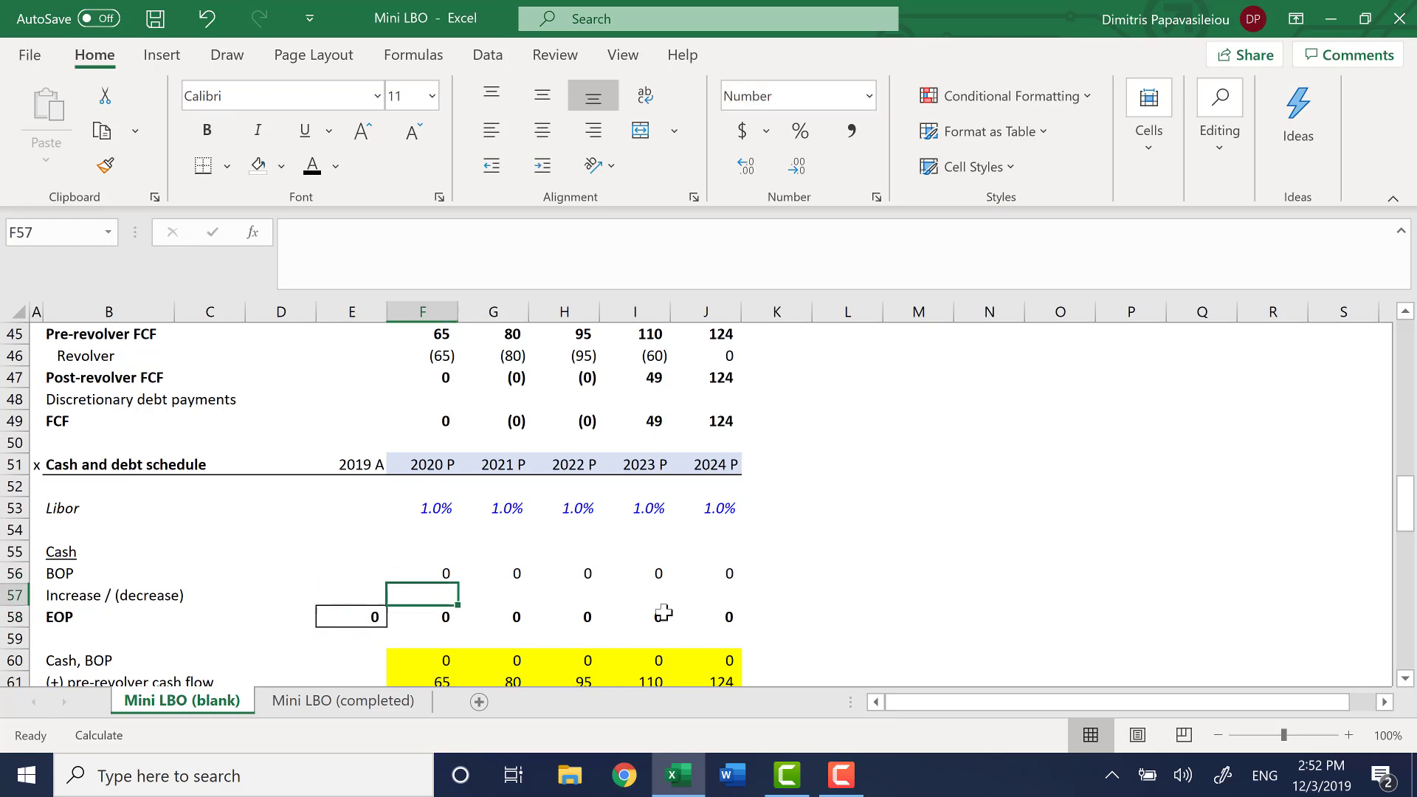
Link the 2020 cash Increase / (decrease) in F57 to the FCF with =F49
type("=")
key("Up")
key("Up")
key("Up")
key("Up")
key("Up")
key("Up")
key("Up")
key("Up")
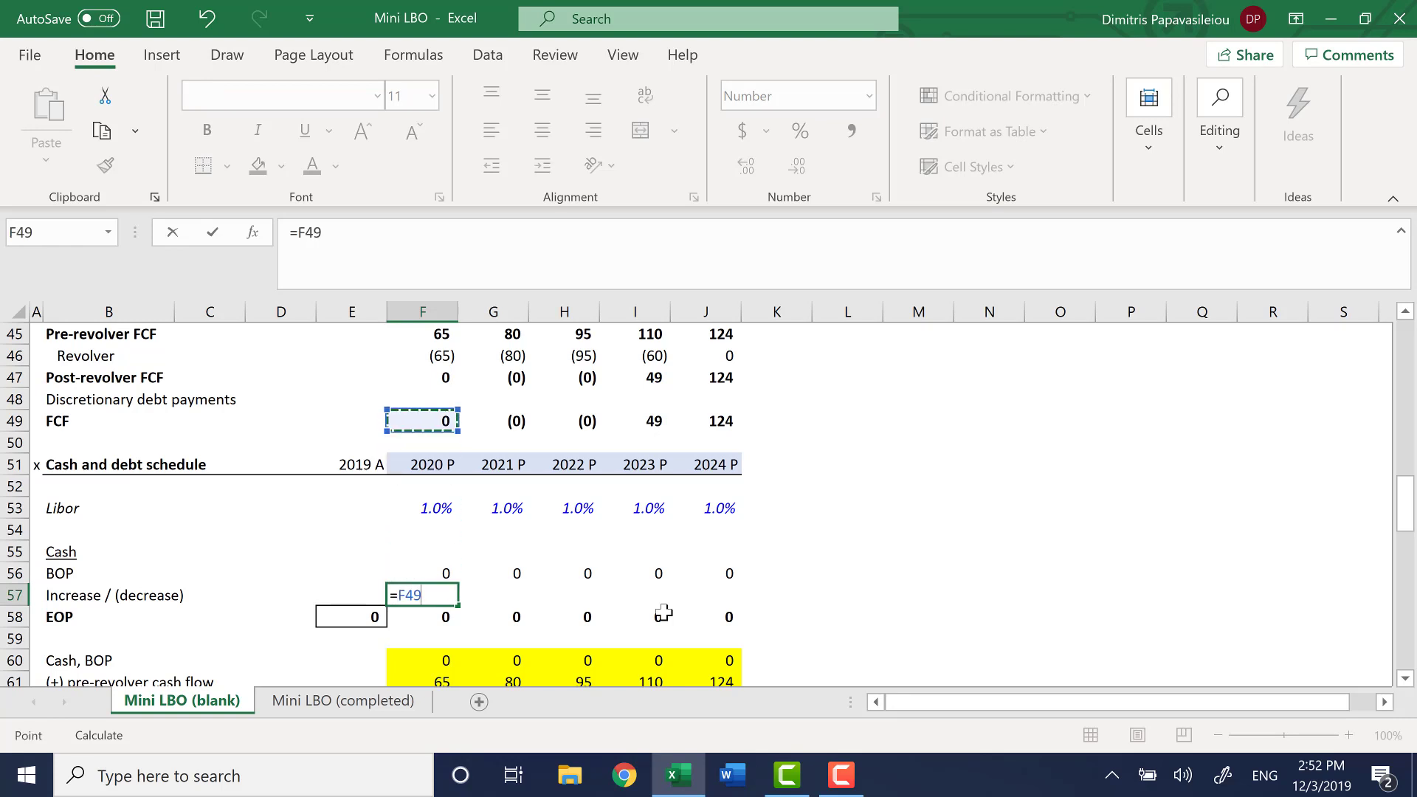
key("Return")
key("Up")
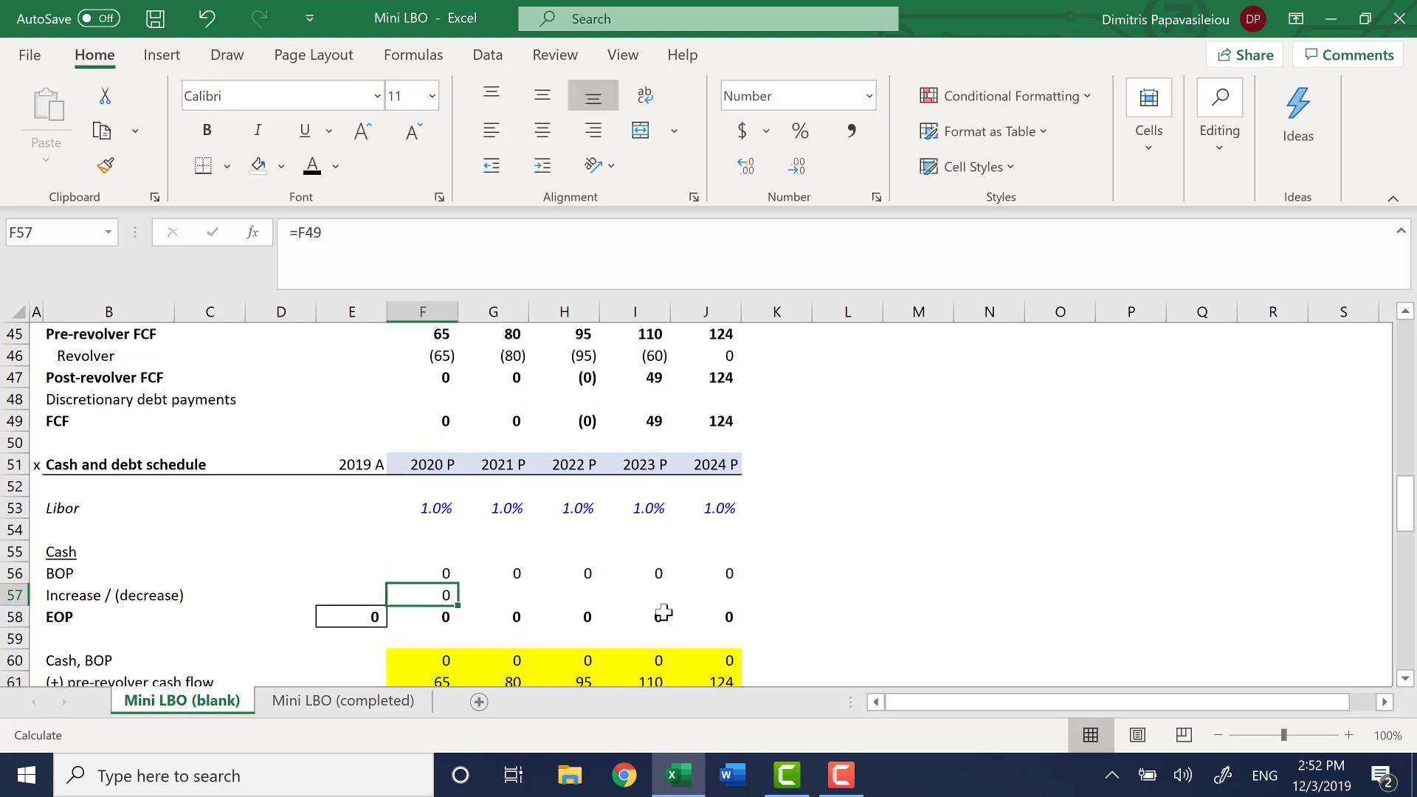
Fill the cash Increase / (decrease) formula from F57 year by year across to J57
key("shift+Right")
key("ctrl+r")
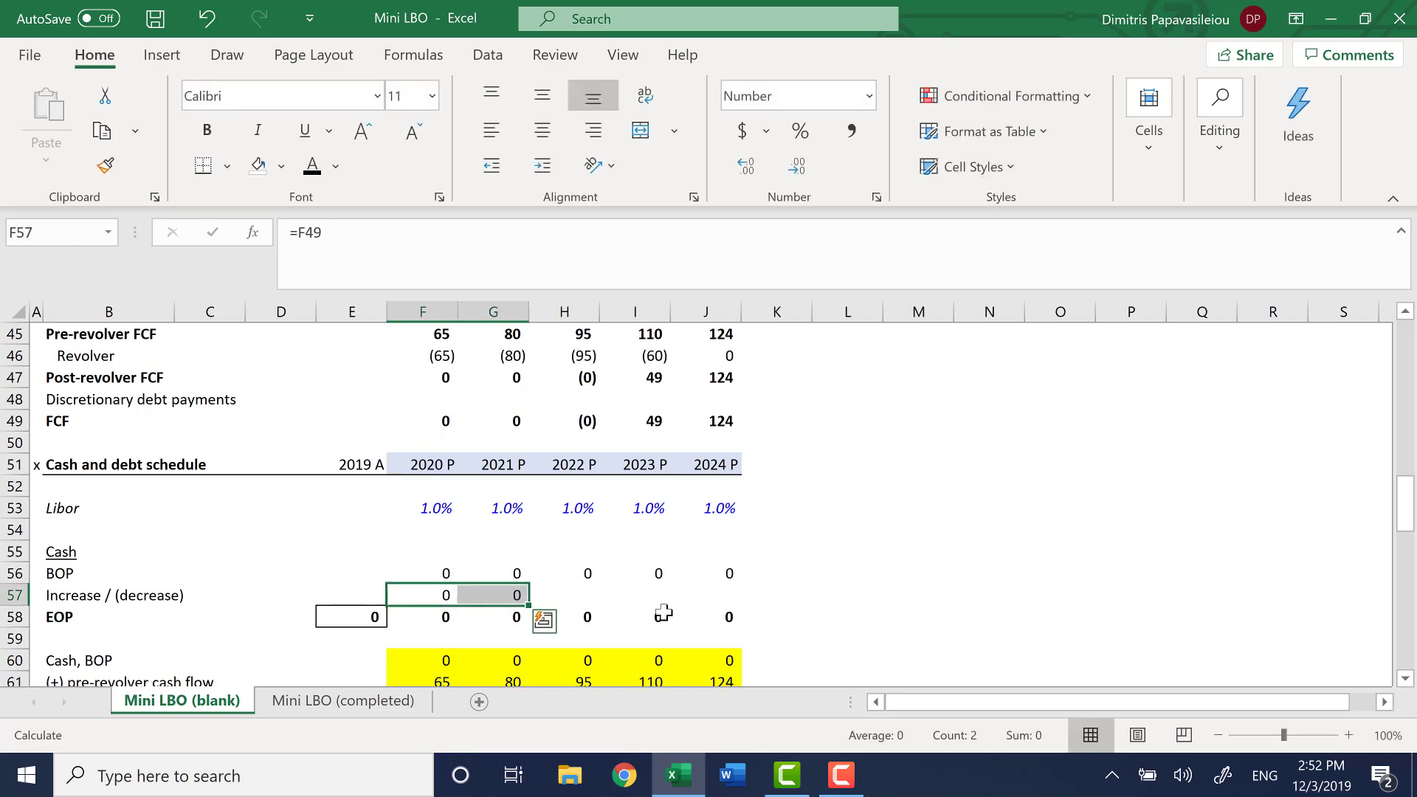
key("Right")
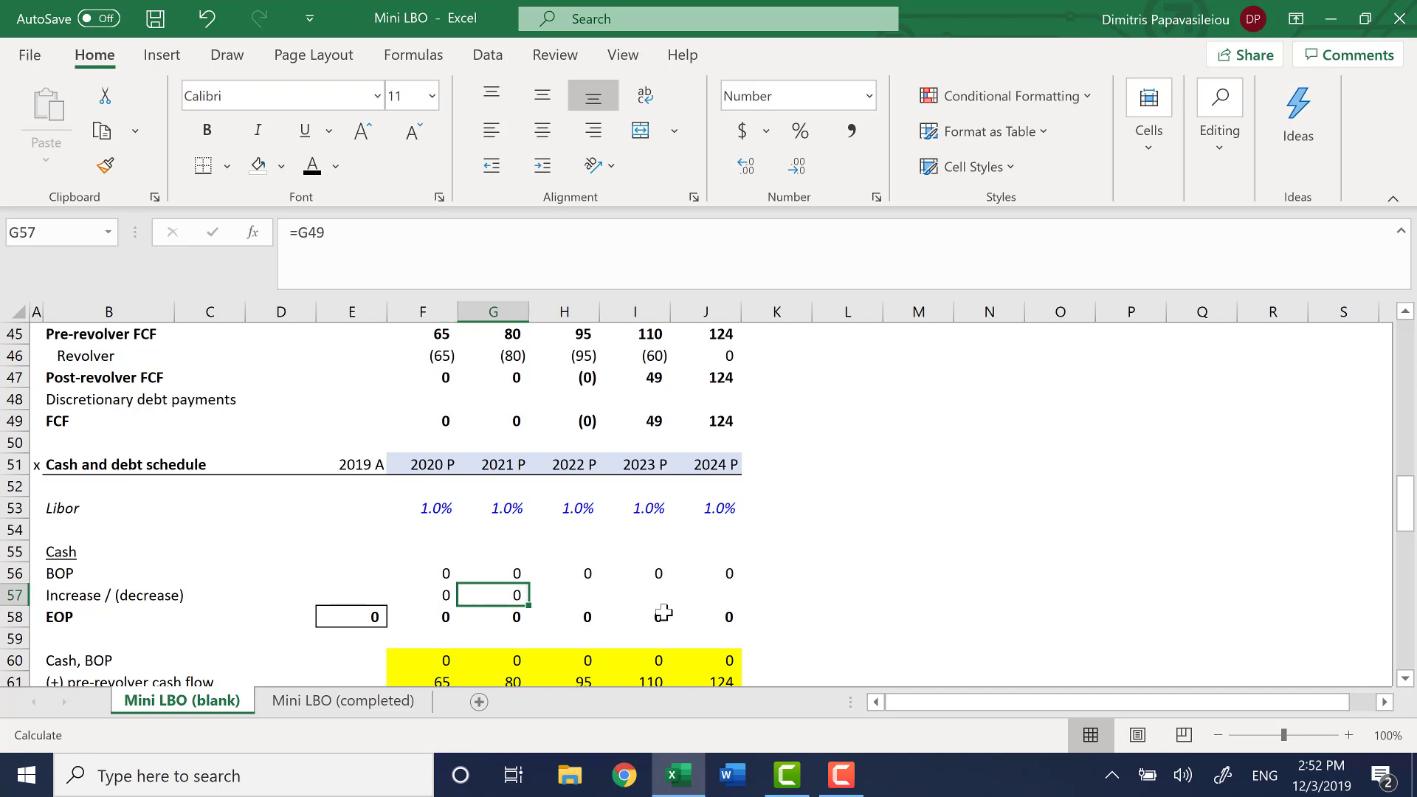
key("shift+Right")
key("ctrl+r")
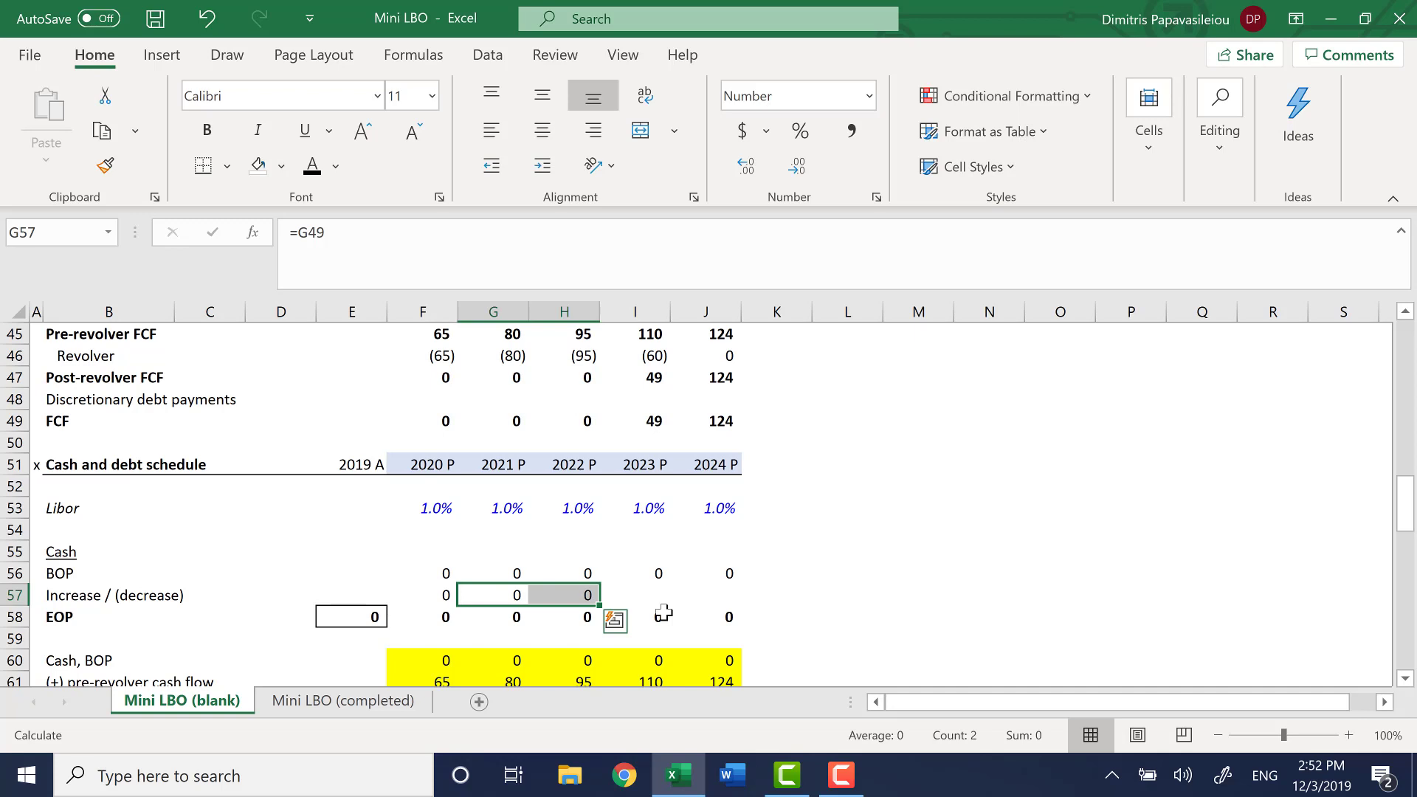
key("Right")
key("shift+Right")
key("ctrl+r")
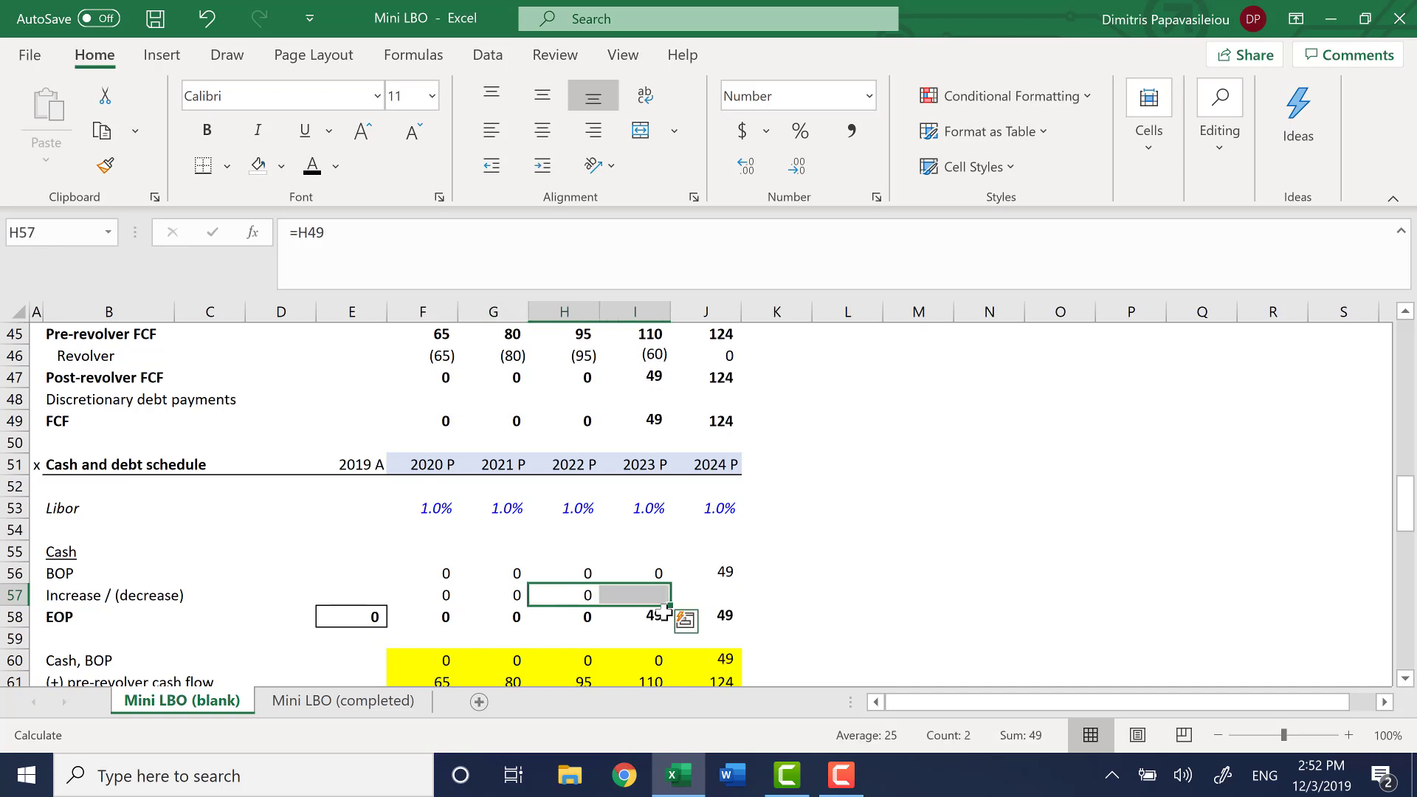
key("Right")
key("shift+Right")
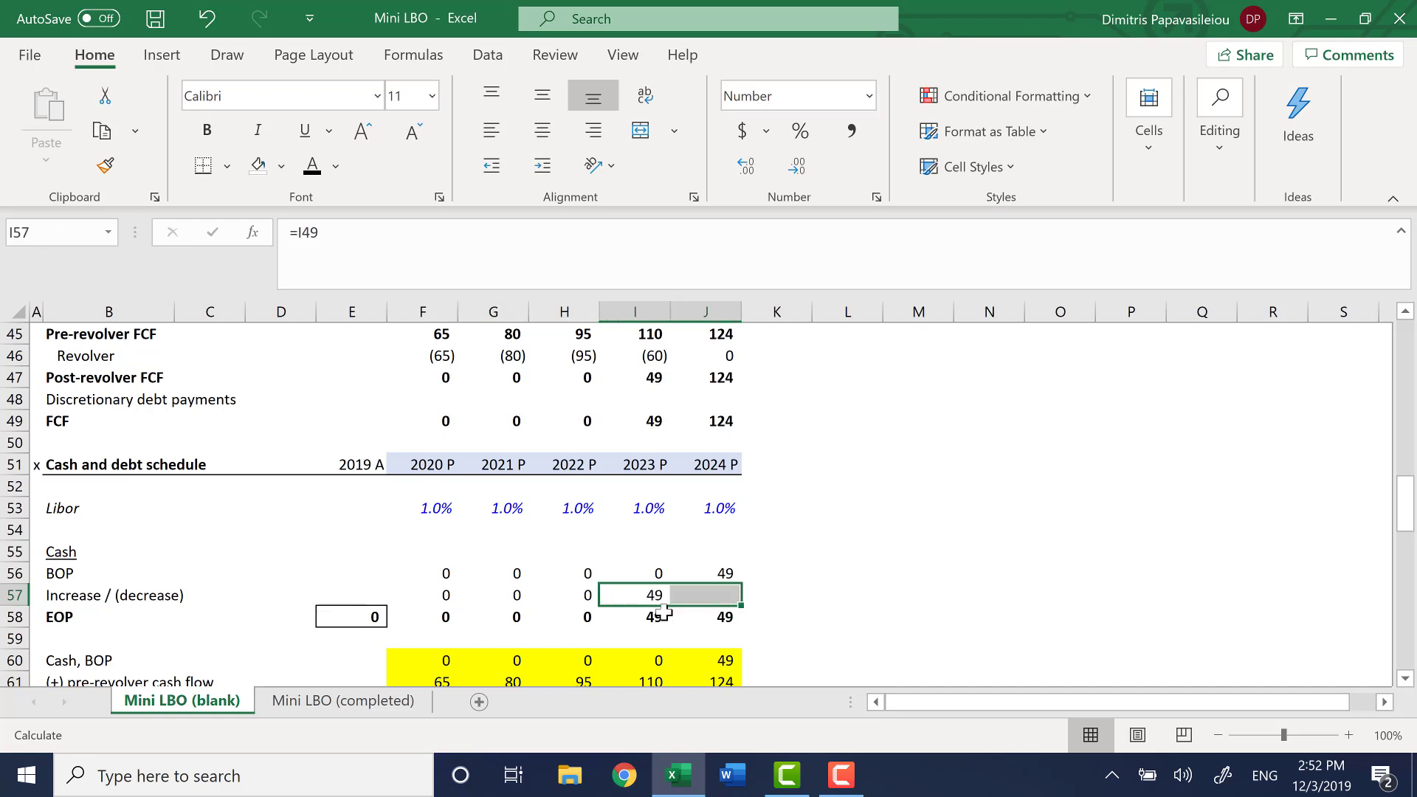
key("ctrl+r")
Examine the cash EOP balances for 2023 and 2024, the cash available for the revolver and the RCF balance
key("Down")
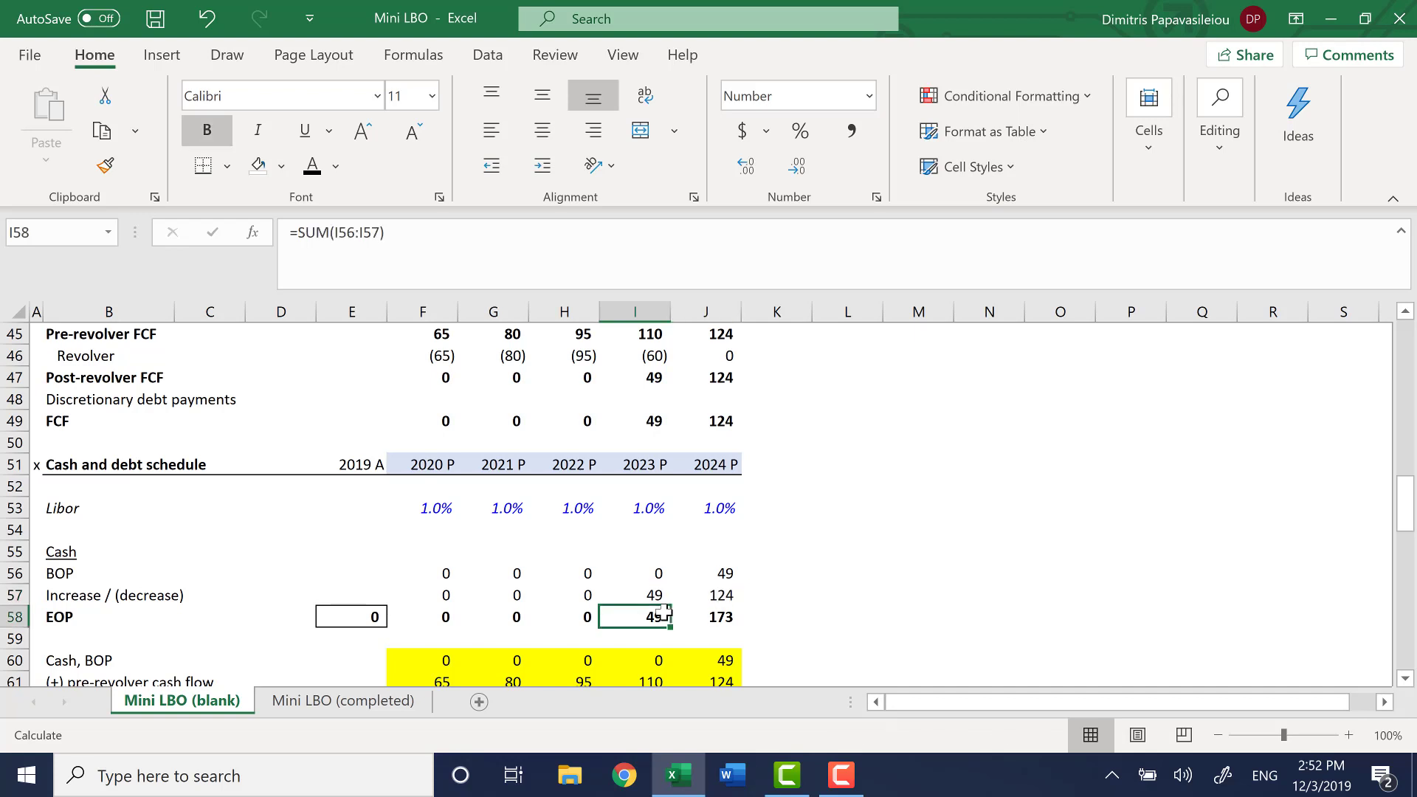
key("Right")
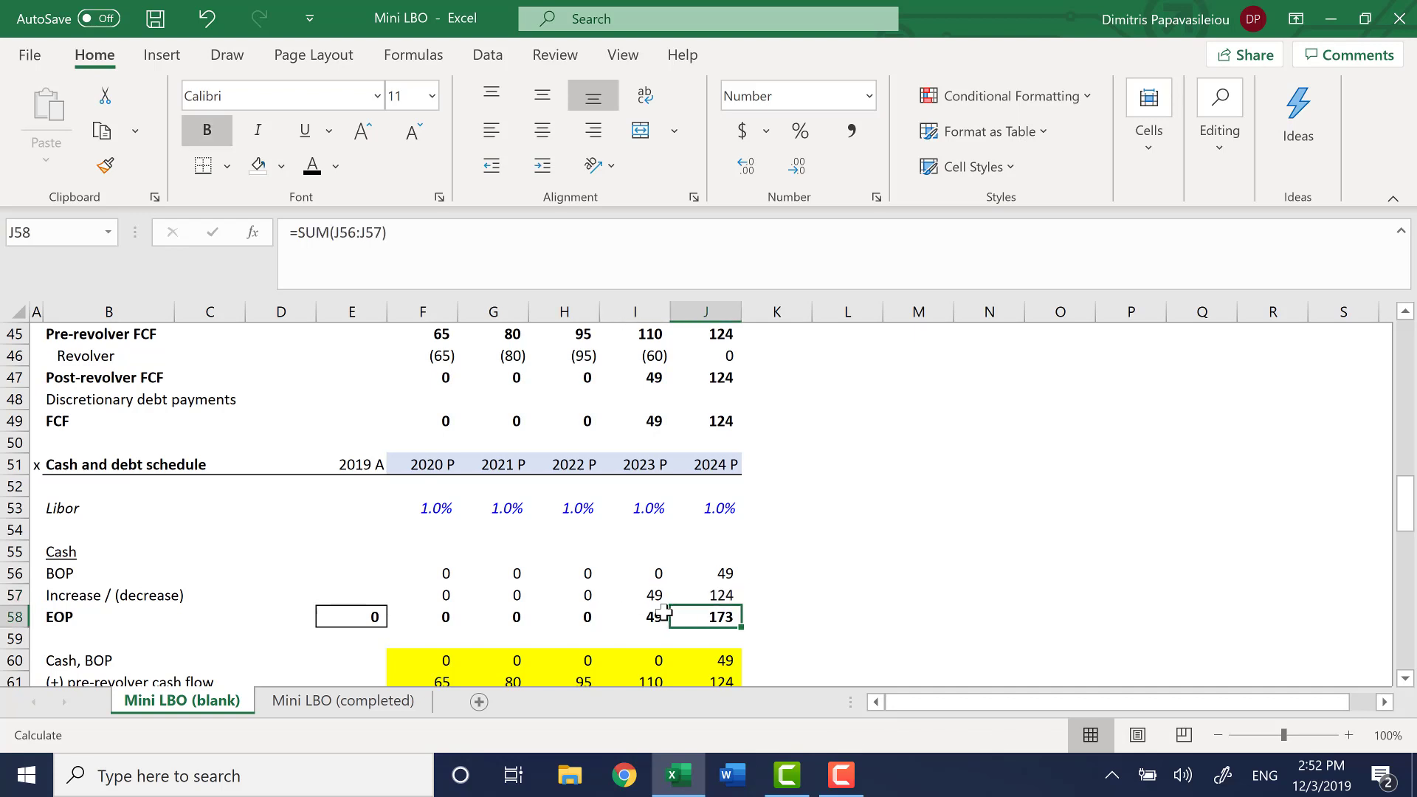
key("Down")
key("Down")
key("Down")
key("Down")
key("Down")
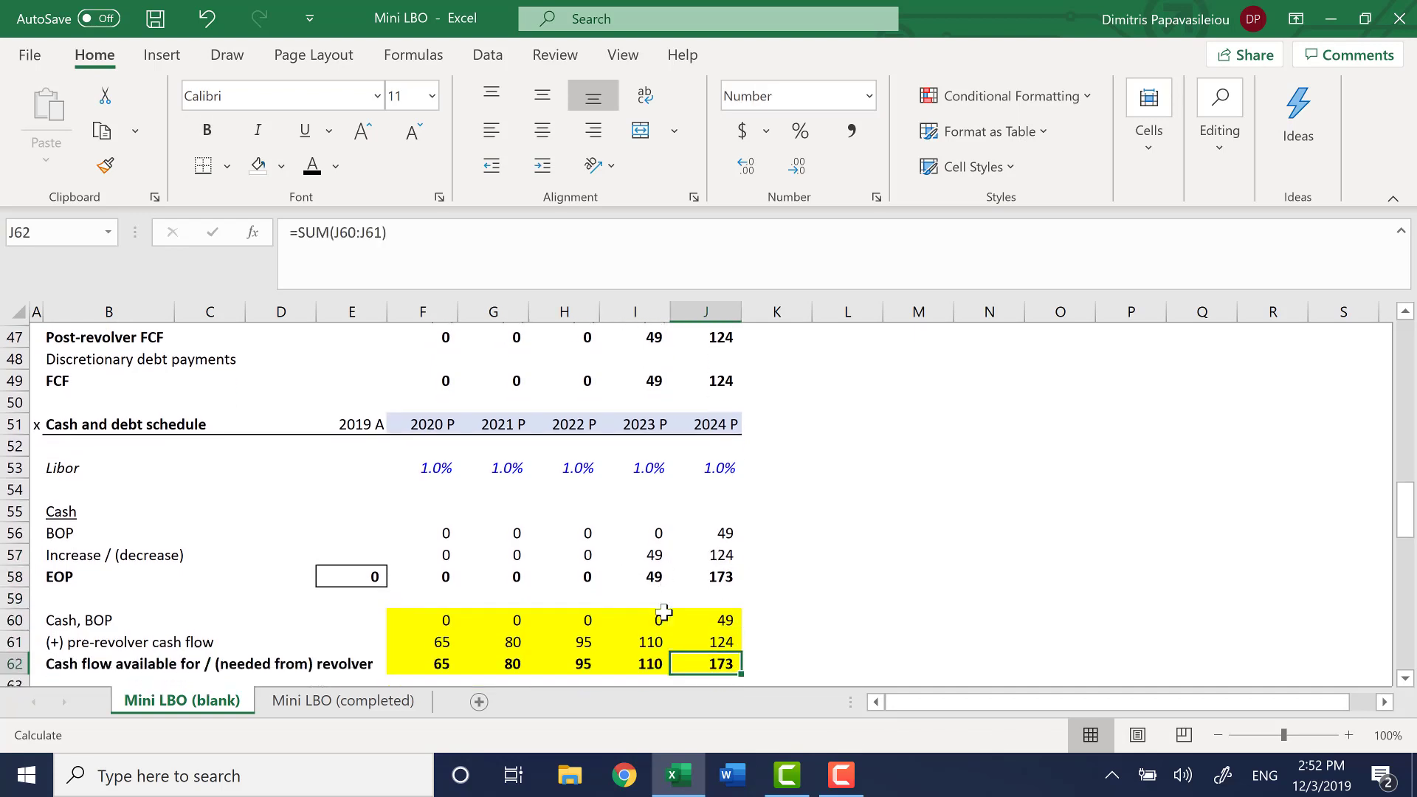
key("Down")
key("Down")
key("Down")
key("Down")
key("Down")
key("Down")
key("Down")
key("Down")
key("Down")
key("Down")
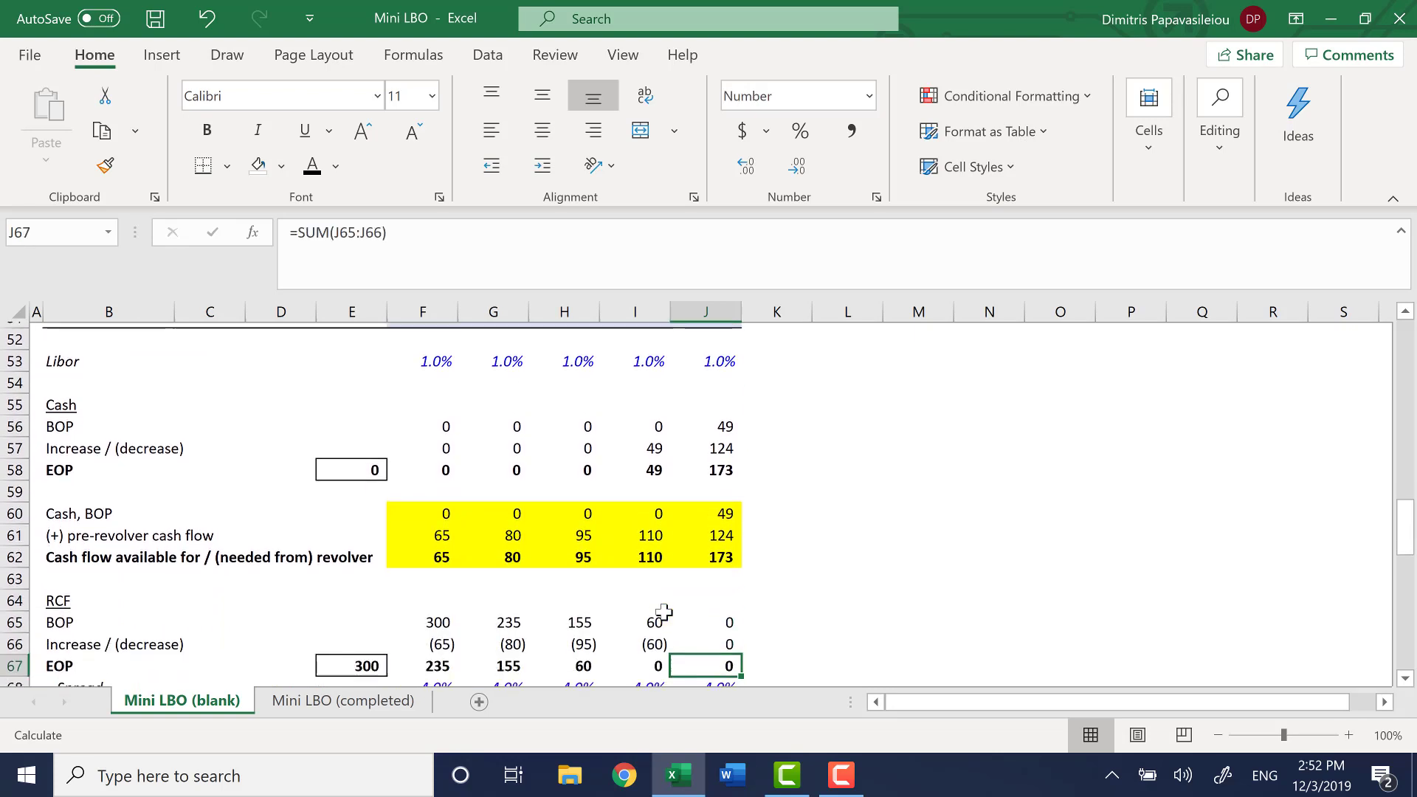
Remove the yellow fill from F60:J62, the block calculating cash flow available for / (needed from) revolver
key("Up")
key("Up")
key("Up")
key("Up")
key("Up")
key("Up")
key("Up")
key("Up")
key("Up")
key("Up")
key("Up")
key("Up")
key("Left")
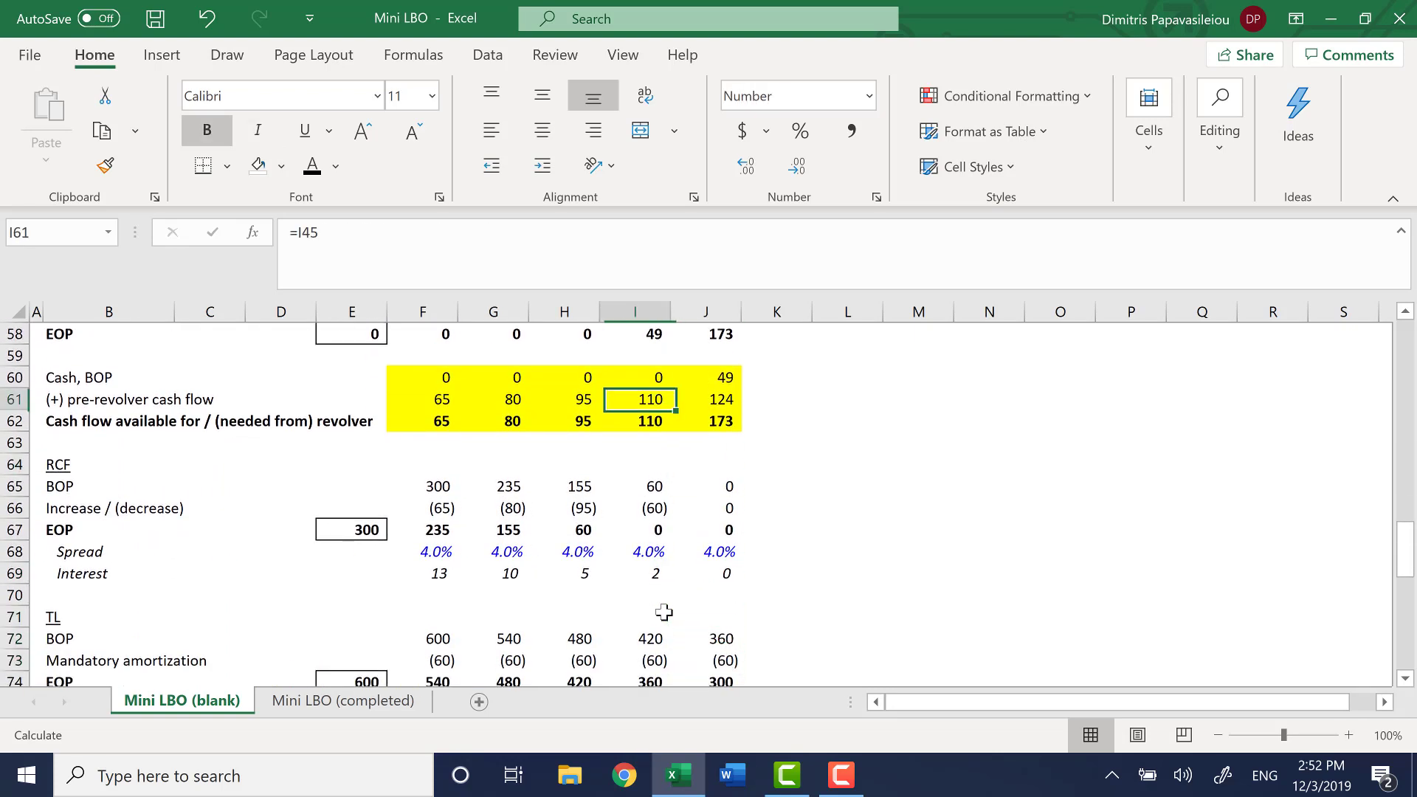
key("Up")
key("Left")
key("Left")
key("Left")
key("ctrl+shift+Right")
key("ctrl+shift+Down")
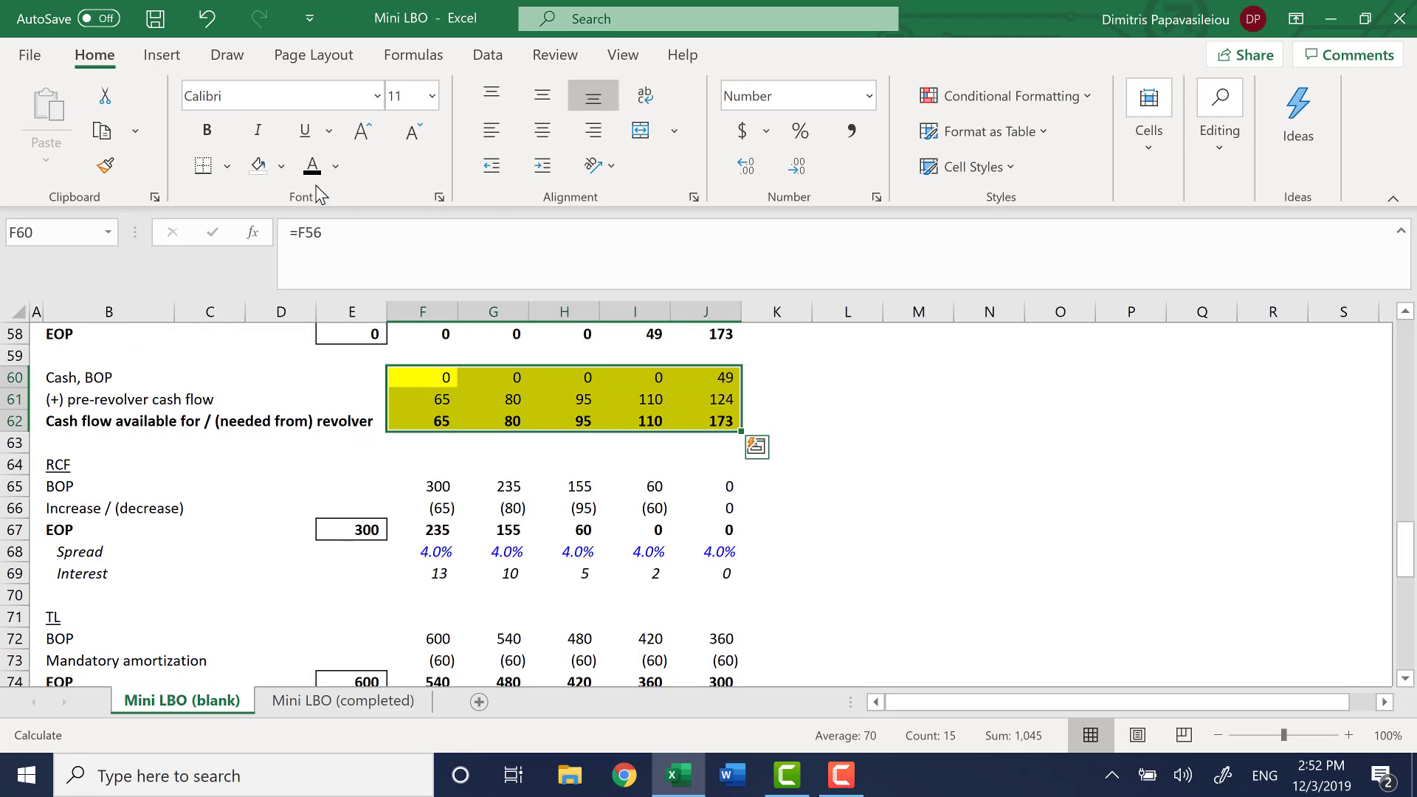
left_click(254, 165)
left_click(437, 533)
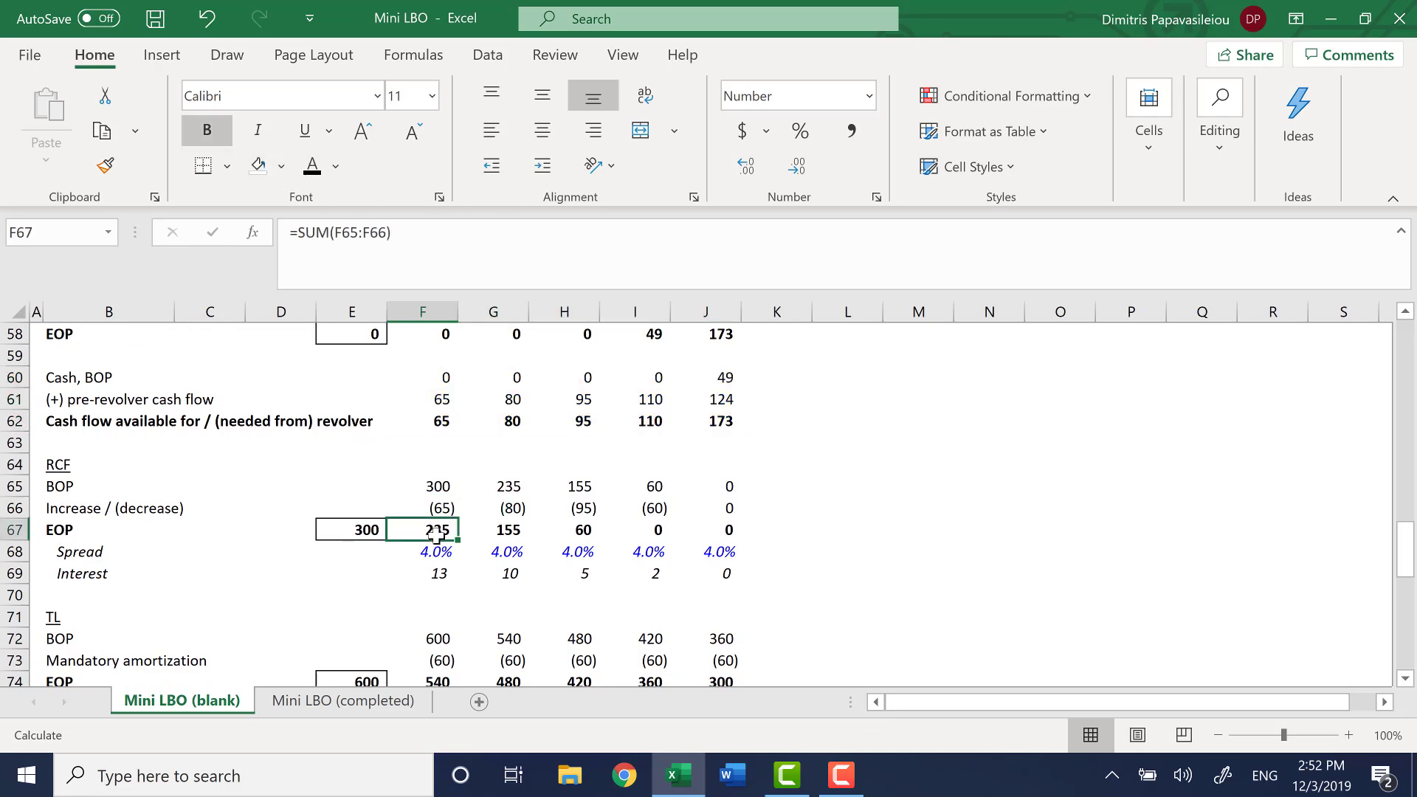
Review the TL, Senior note and Total interest rows and the layout of the Return analysis section
key("Down")
key("Down")
key("Down")
key("Down")
key("Down")
key("Down")
key("Down")
key("Down")
key("Down")
key("Down")
key("Down")
key("Down")
key("Down")
key("Down")
key("Down")
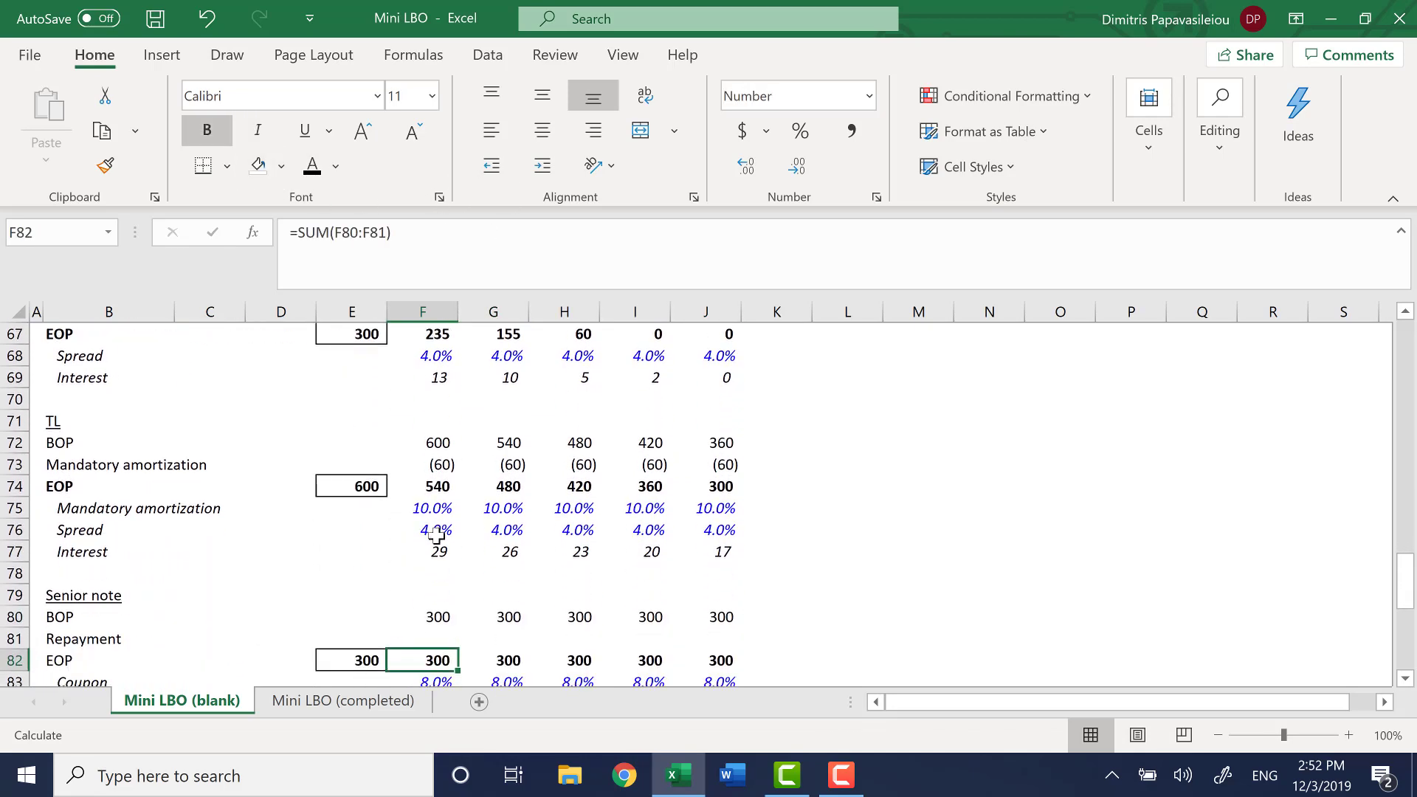
key("Down")
key("Down")
key("Down")
key("Down")
key("Down")
key("Down")
key("Down")
key("Down")
key("Down")
key("Down")
key("Down")
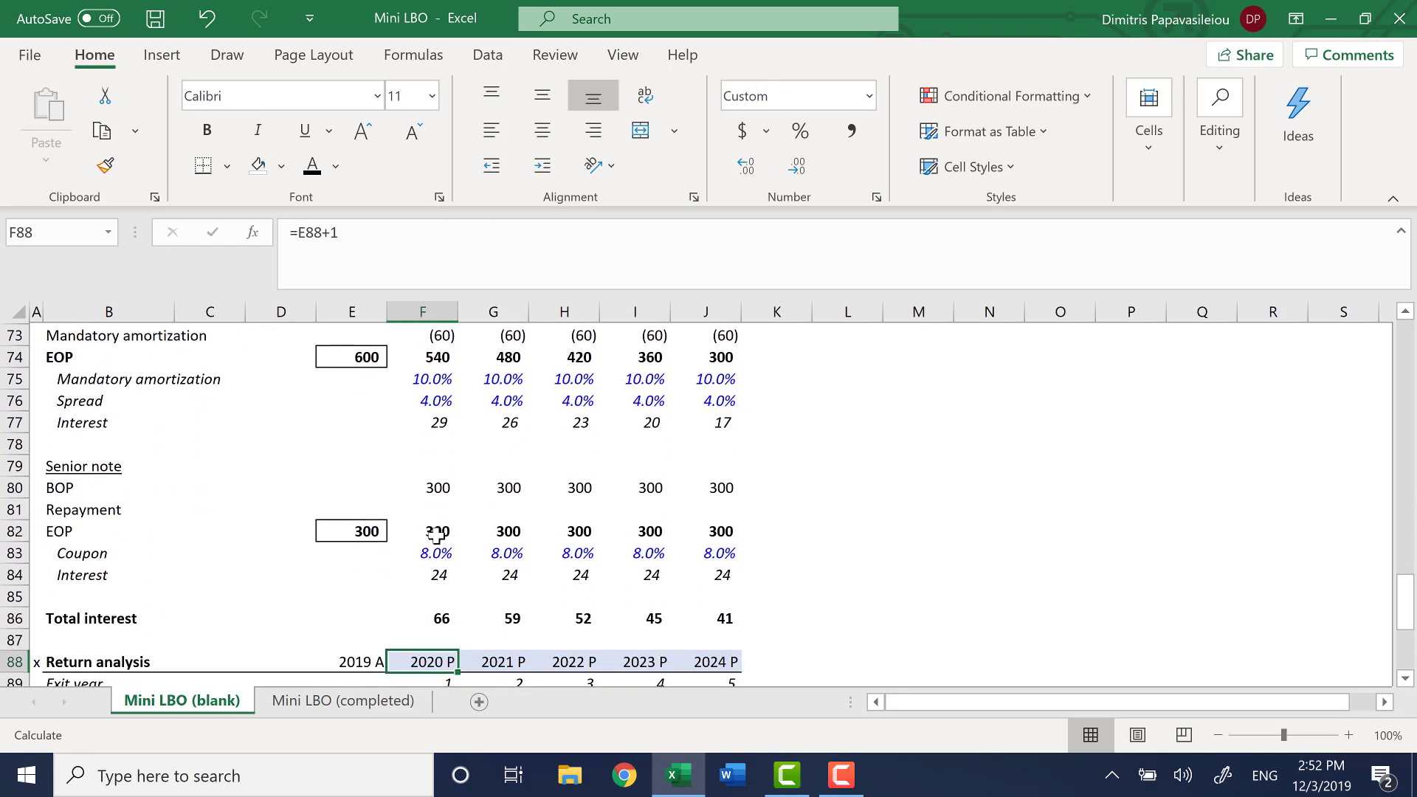
key("Down")
key("Down")
key("Down")
key("Down")
key("Down")
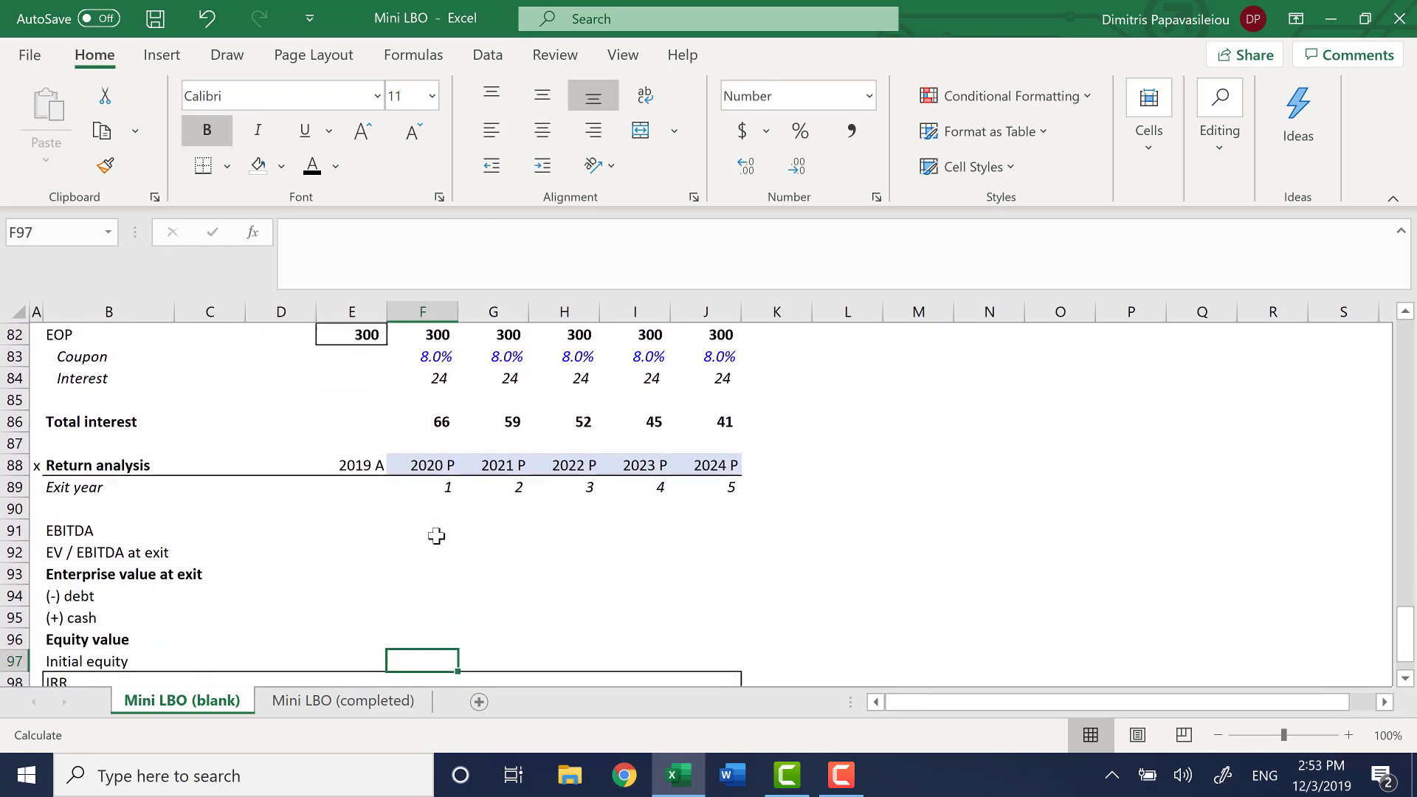
key("Up")
key("Up")
key("Up")
key("Up")
key("Up")
key("Up")
key("Up")
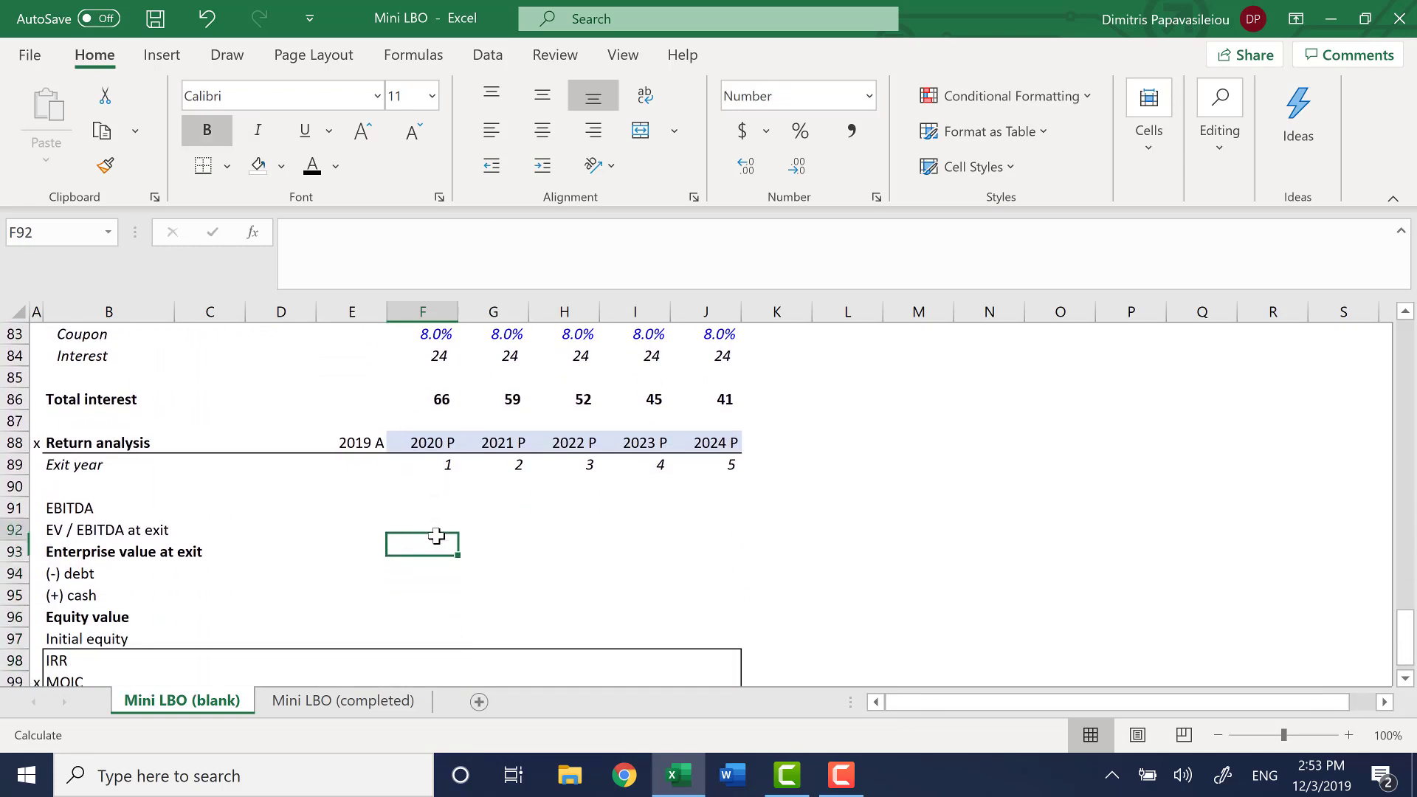
key("Up")
key("Up")
key("Up")
key("Up")
key("Up")
key("Up")
key("Up")
key("Up")
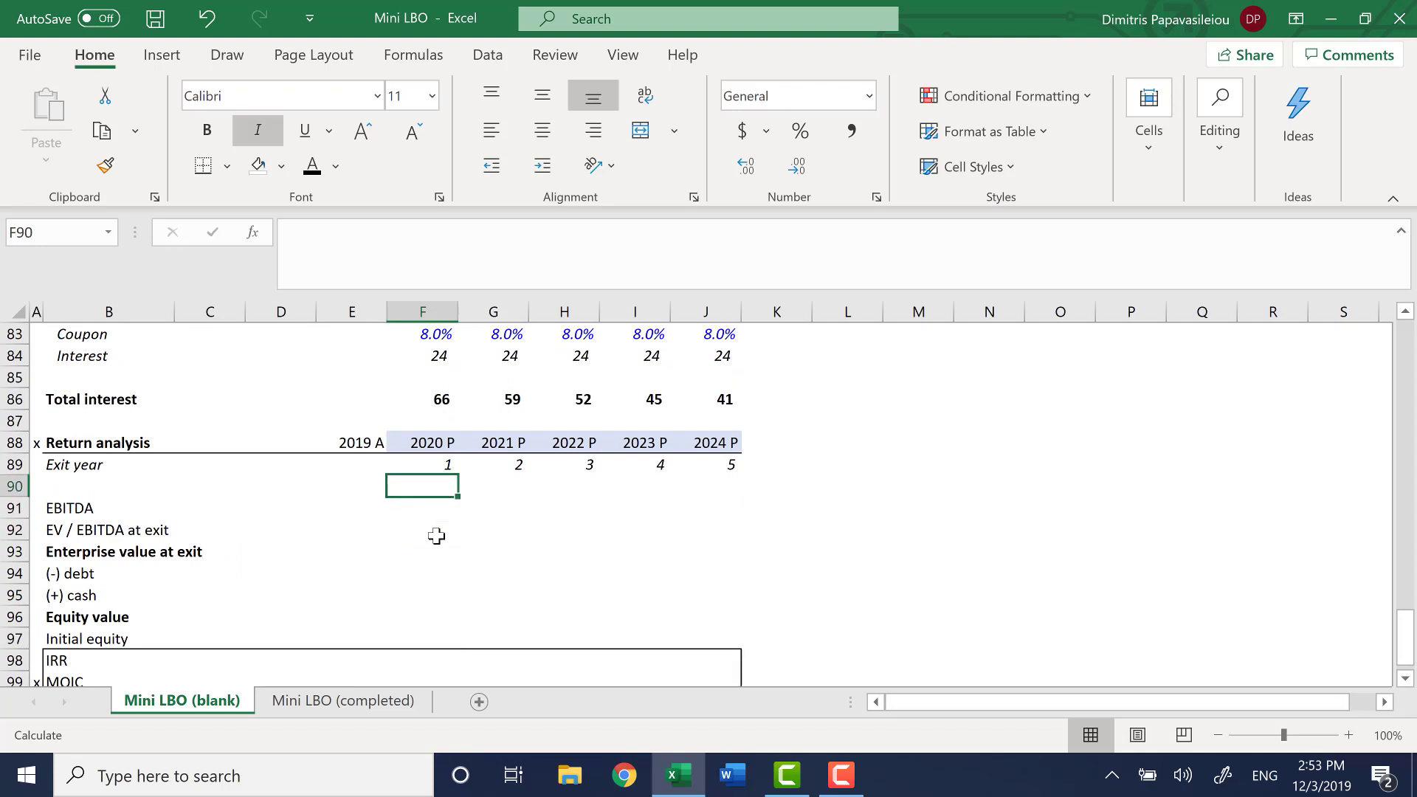
Split the worksheet window horizontally above the Total interest row, at row 86
key("Up")
key("Up")
key("Up")
key("Down")
key("Down")
key("Down")
key("Down")
key("Down")
key("Down")
key("Down")
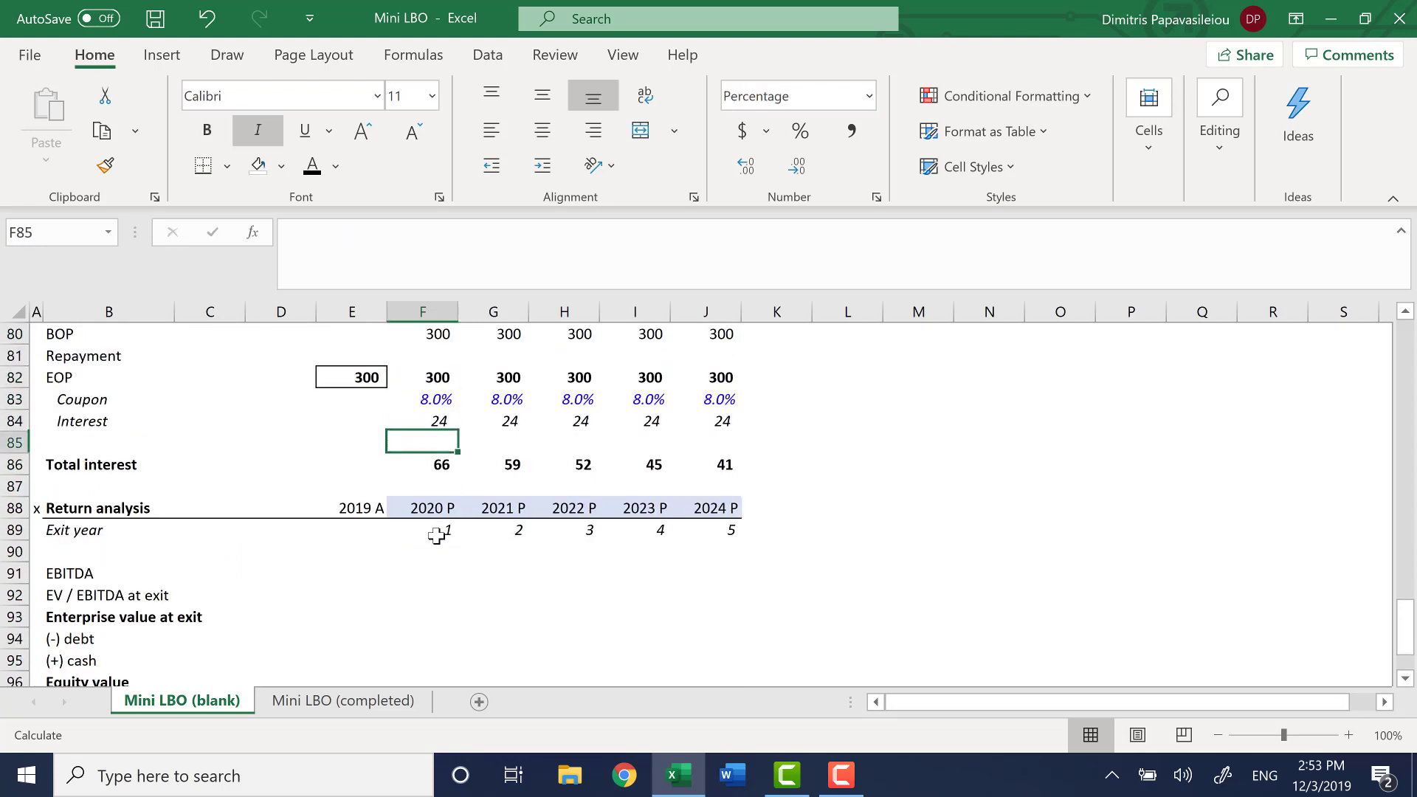
key("ctrl+Left")
key("Up")
key("alt+w")
key("s")
key("Right")
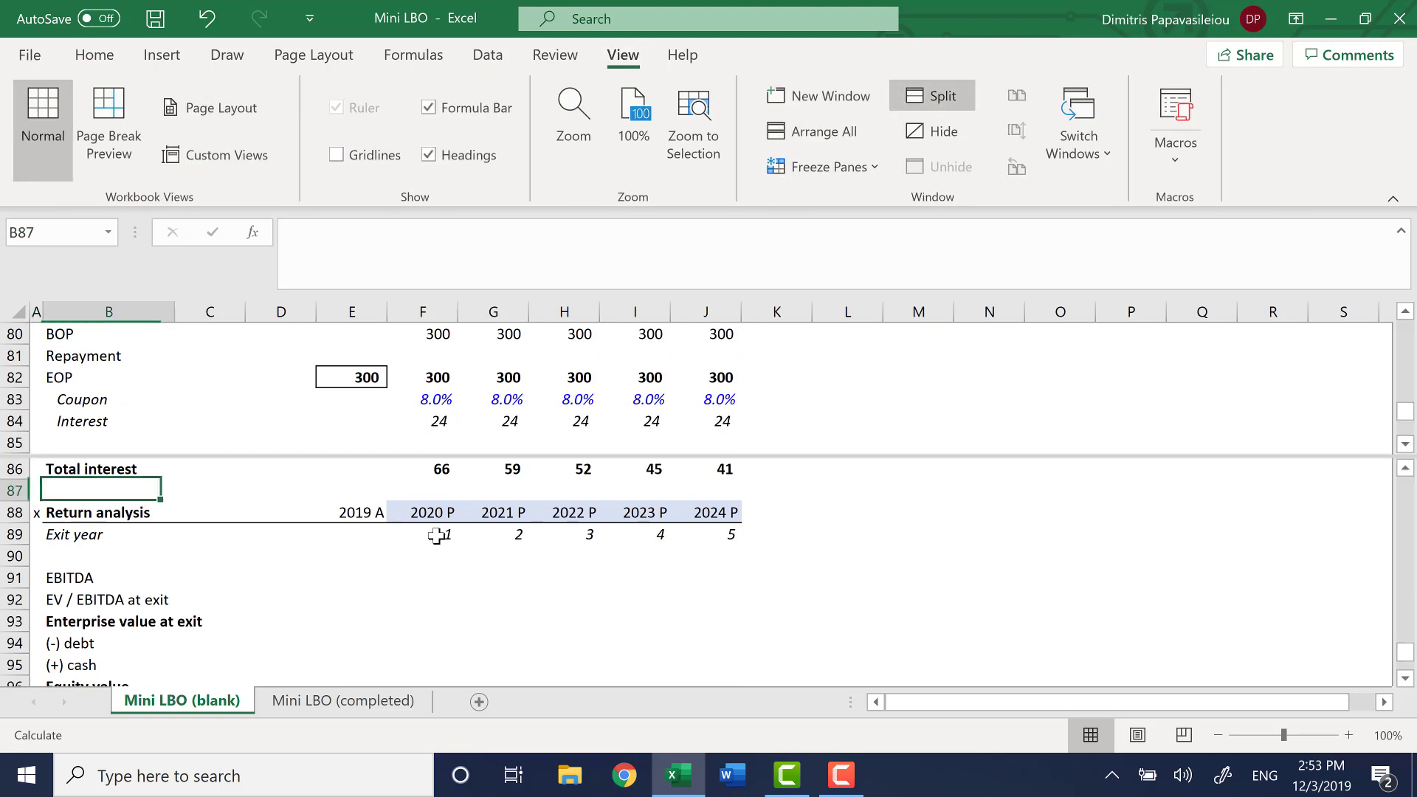
Examine the Exit year row of the Return analysis, checking how the year numbers in F89:J89 are built
key("Down")
key("Down")
key("Down")
key("Right")
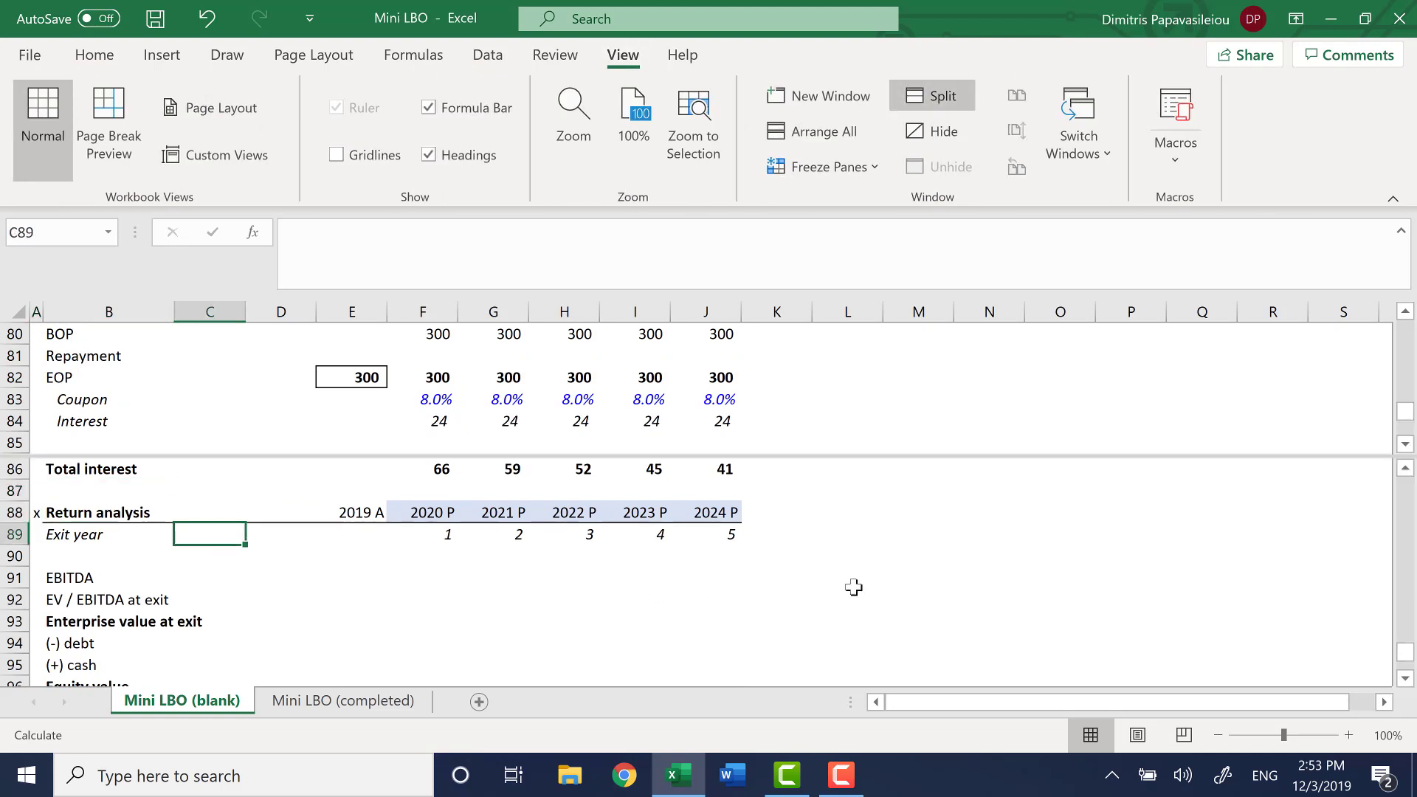
key("Right")
key("Right")
key("Right")
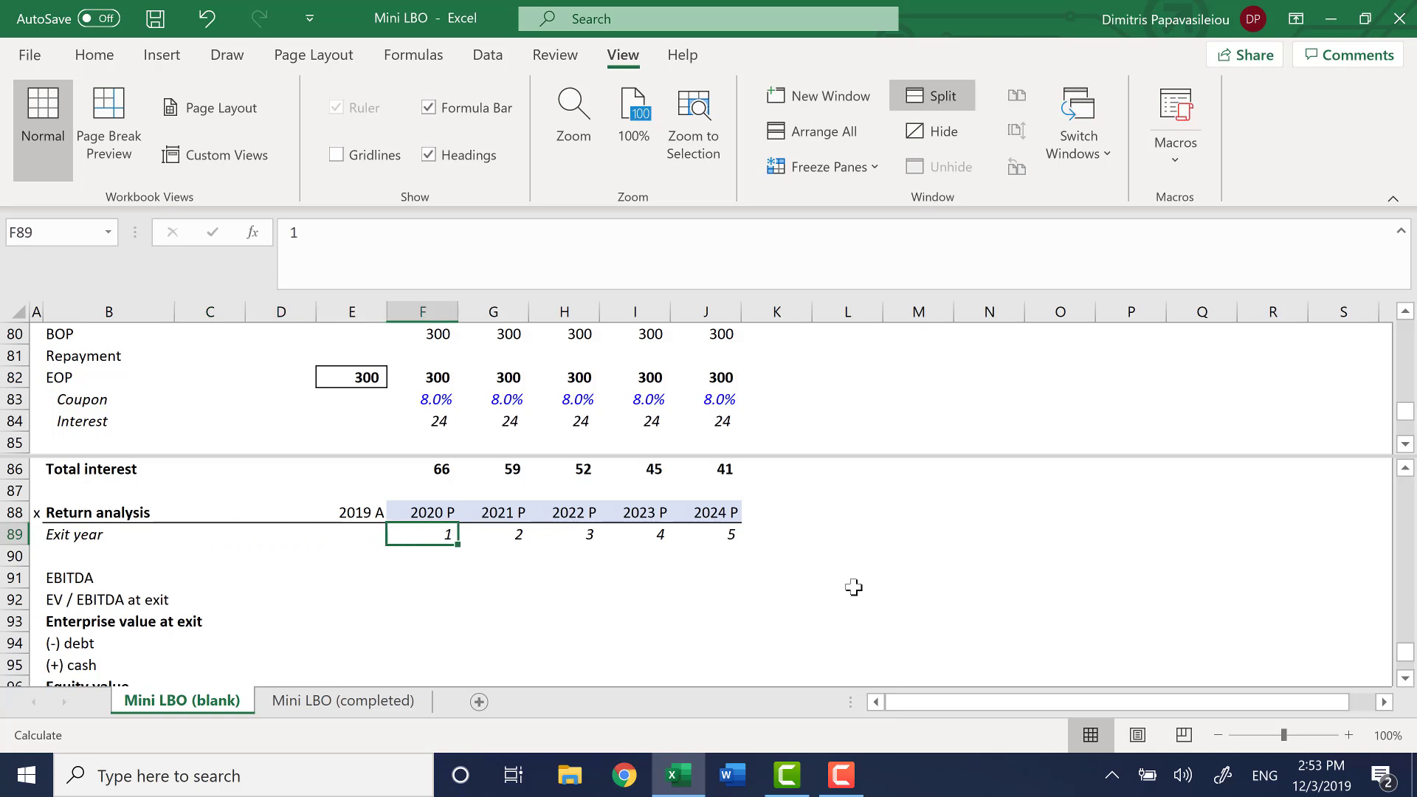
key("ctrl+Right")
key("Left")
Link the 2020 EBITDA in F91 of the Return analysis to the income statement EBITDA in F25
key("Left")
key("Left")
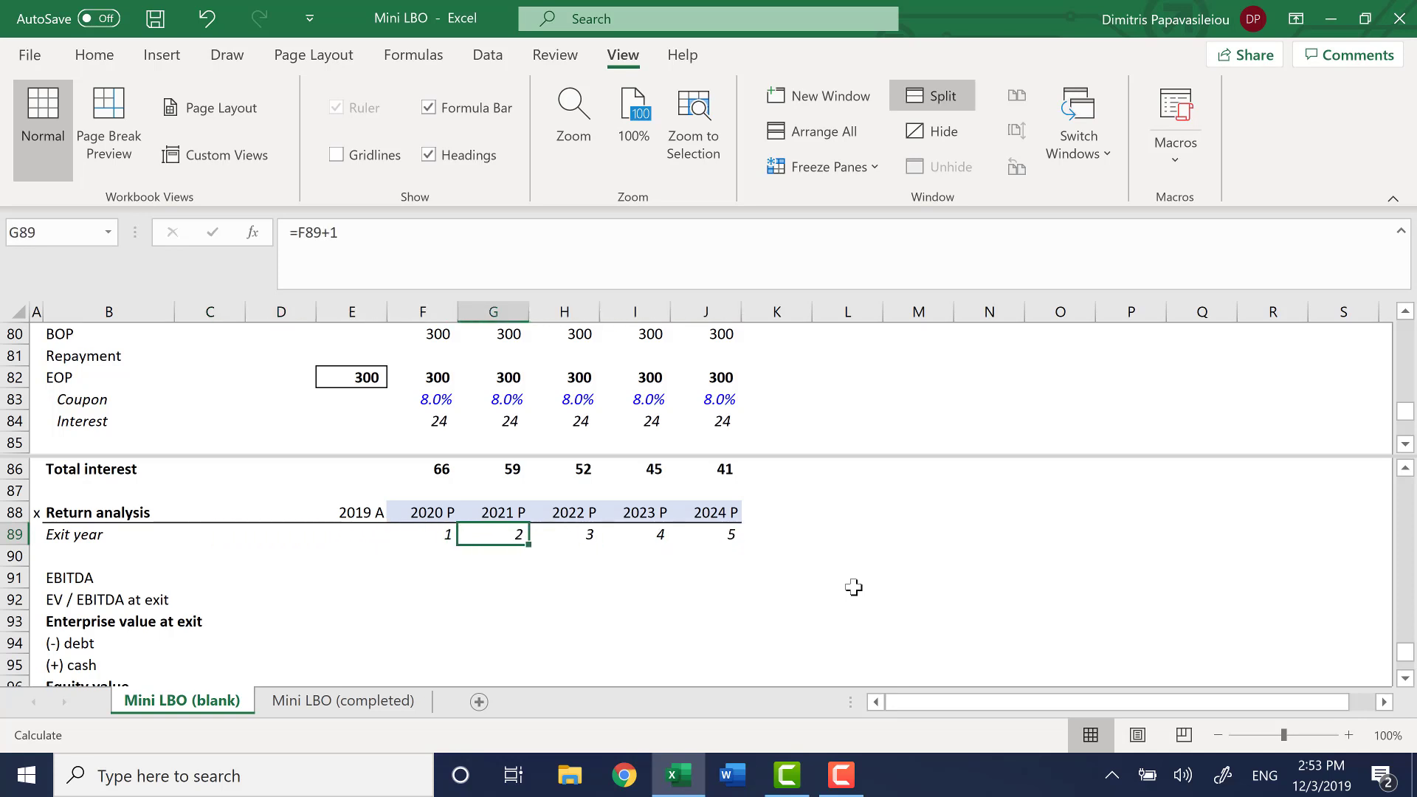
key("Left")
key("Down")
key("Down")
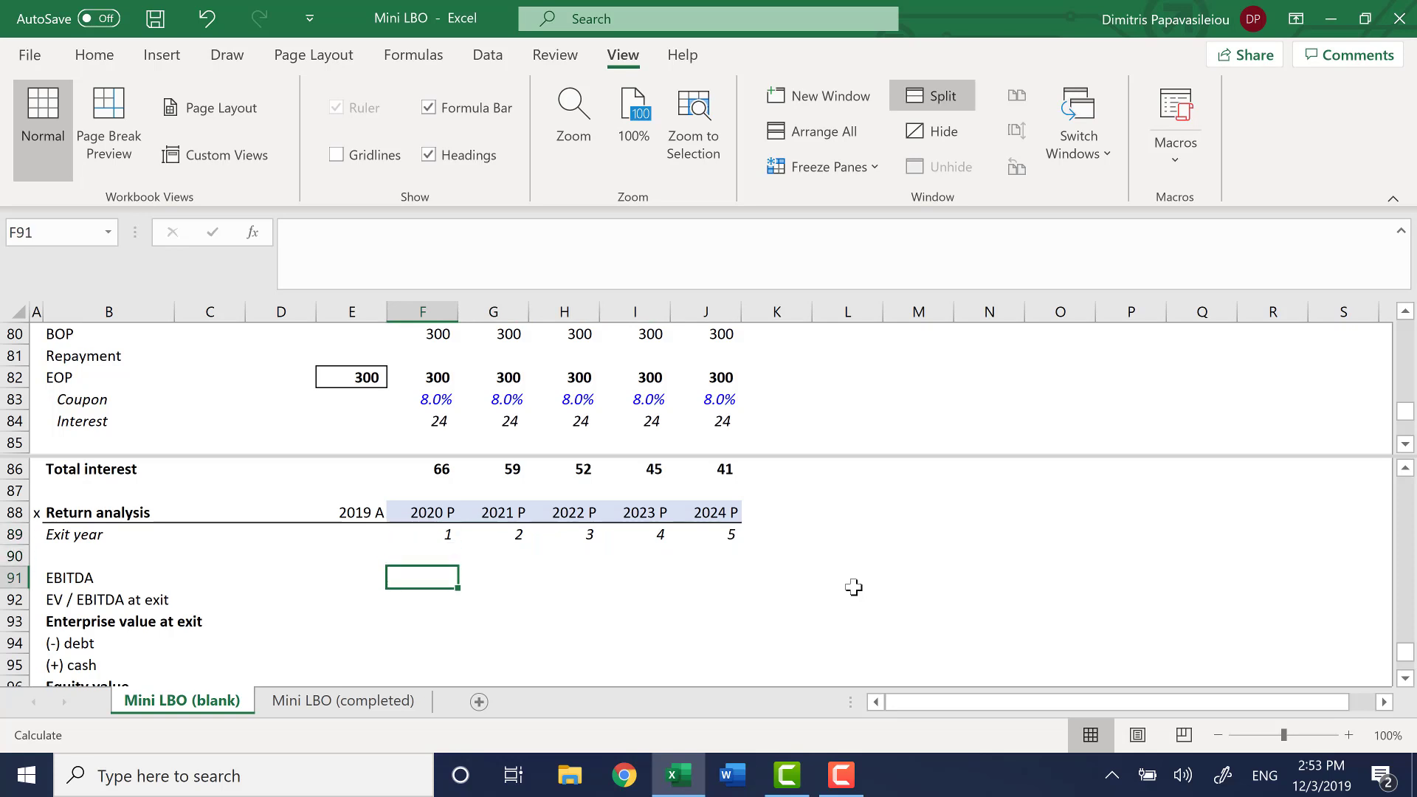
type("=")
key("F6")
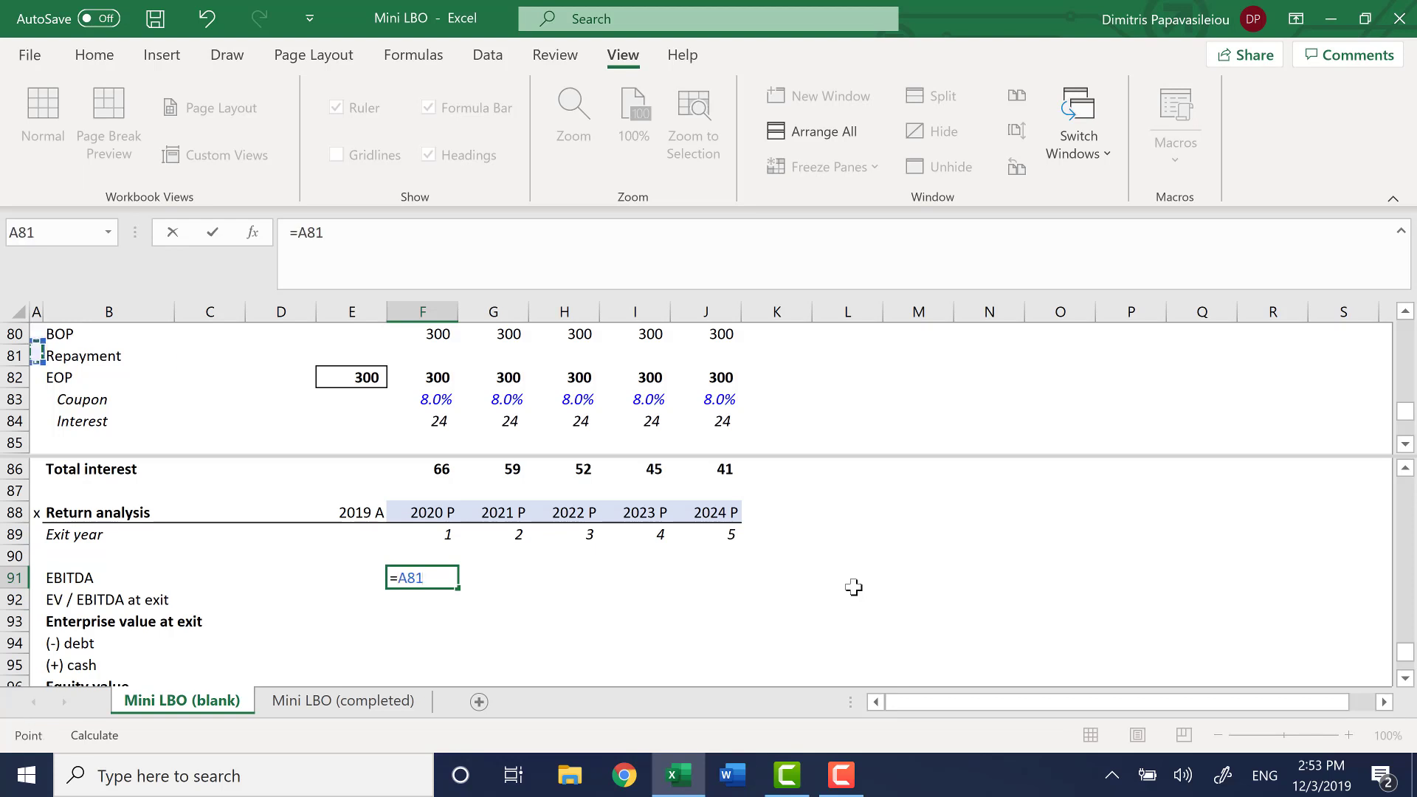
key("Right")
key("Right")
key("Right")
key("Right")
key("Right")
key("Up")
key("Up")
key("Up")
key("Up")
key("Up")
key("Up")
key("Up")
key("Up")
key("Up")
key("Up")
key("Up")
key("Up")
key("Up")
key("Up")
key("Up")
key("Up")
key("Up")
key("Up")
key("Up")
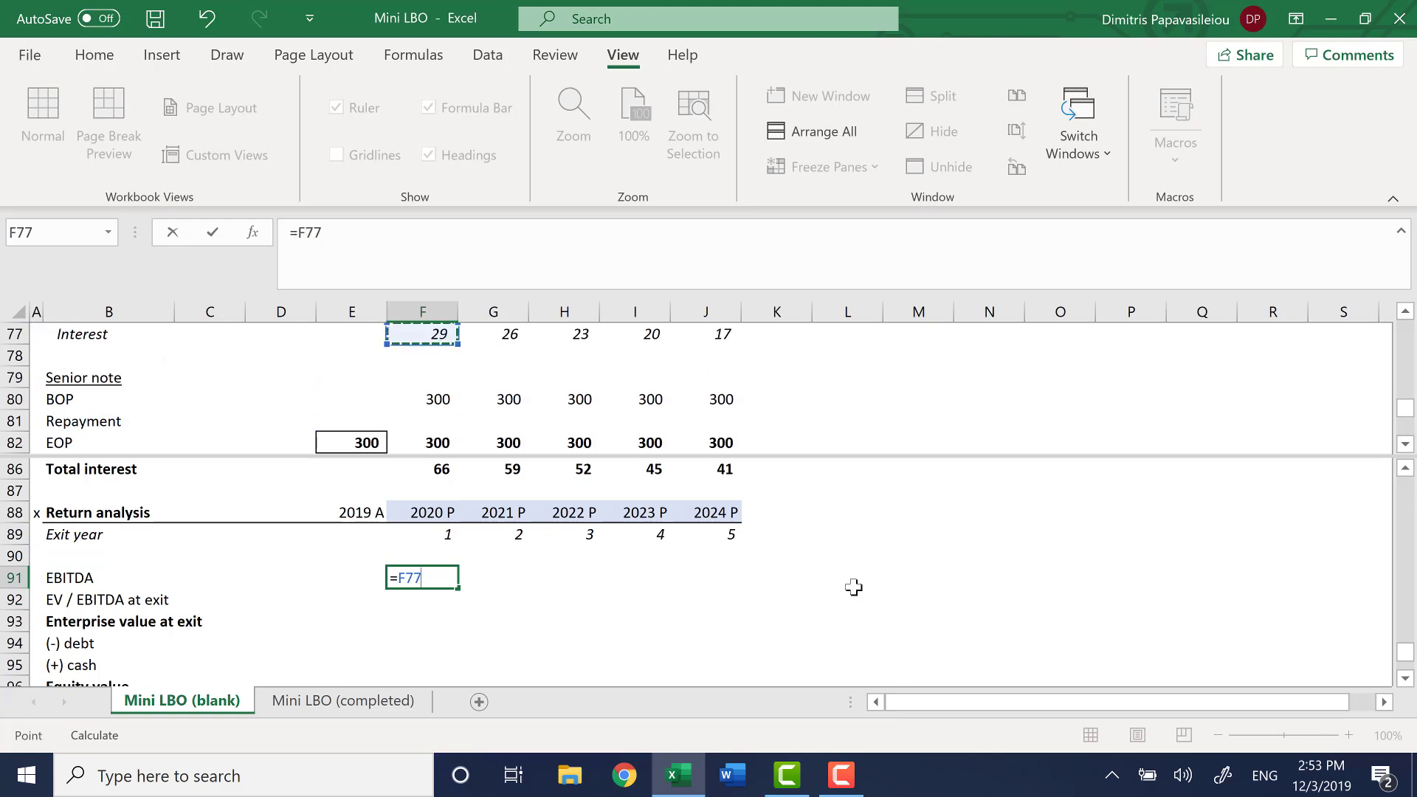
key("Up")
key("Up")
key("Up")
key("Up")
key("Up")
key("Up")
key("Up")
key("Up")
key("Up")
key("Up")
key("Up")
key("Up")
key("Up")
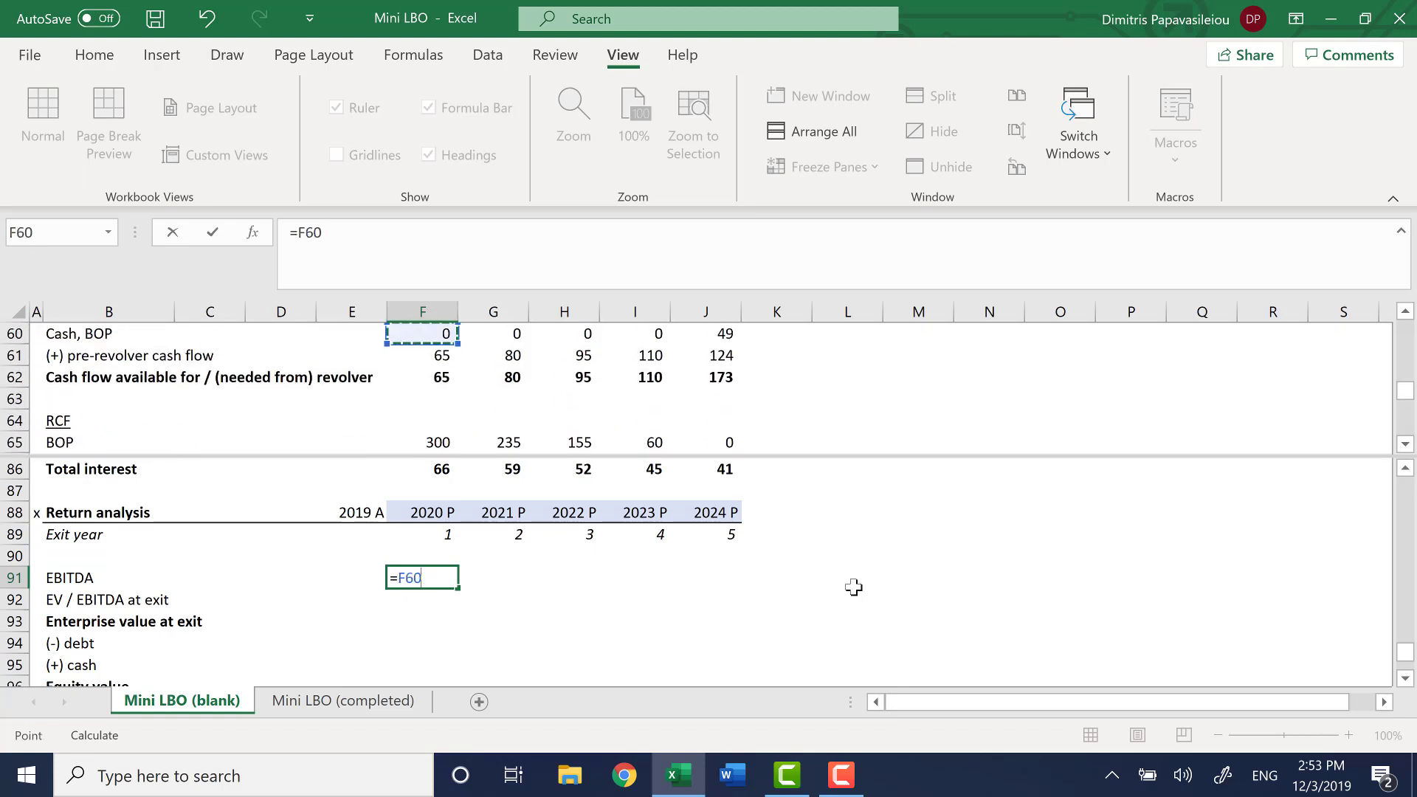
key("Up")
key("Up")
key("Up")
key("Up")
key("Up")
key("Up")
key("Up")
key("Up")
key("Up")
key("Up")
key("Up")
key("Up")
key("Up")
key("Up")
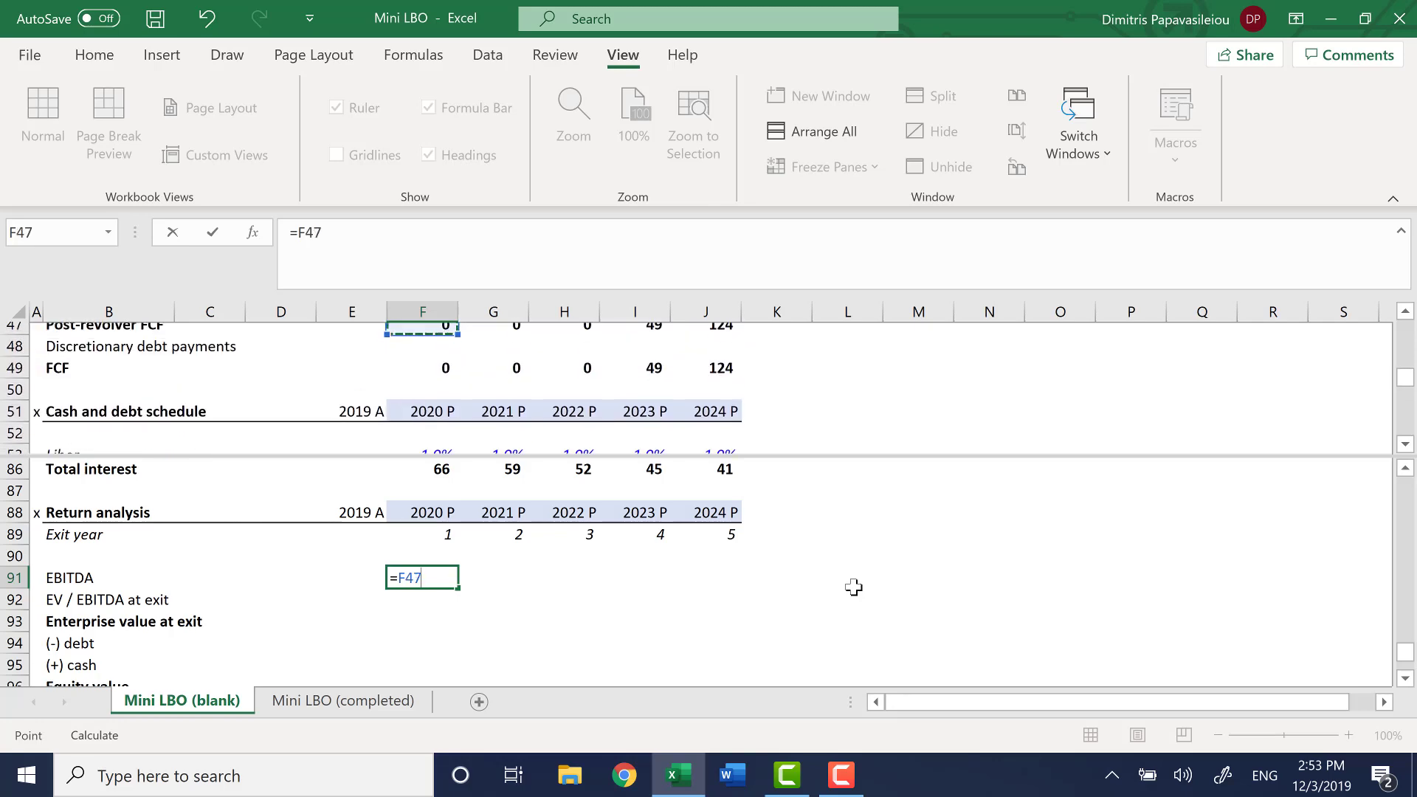
key("Down")
key("Down")
key("Down")
key("Down")
key("Down")
key("Down")
key("Down")
key("Down")
key("Down")
key("Down")
key("Down")
key("Down")
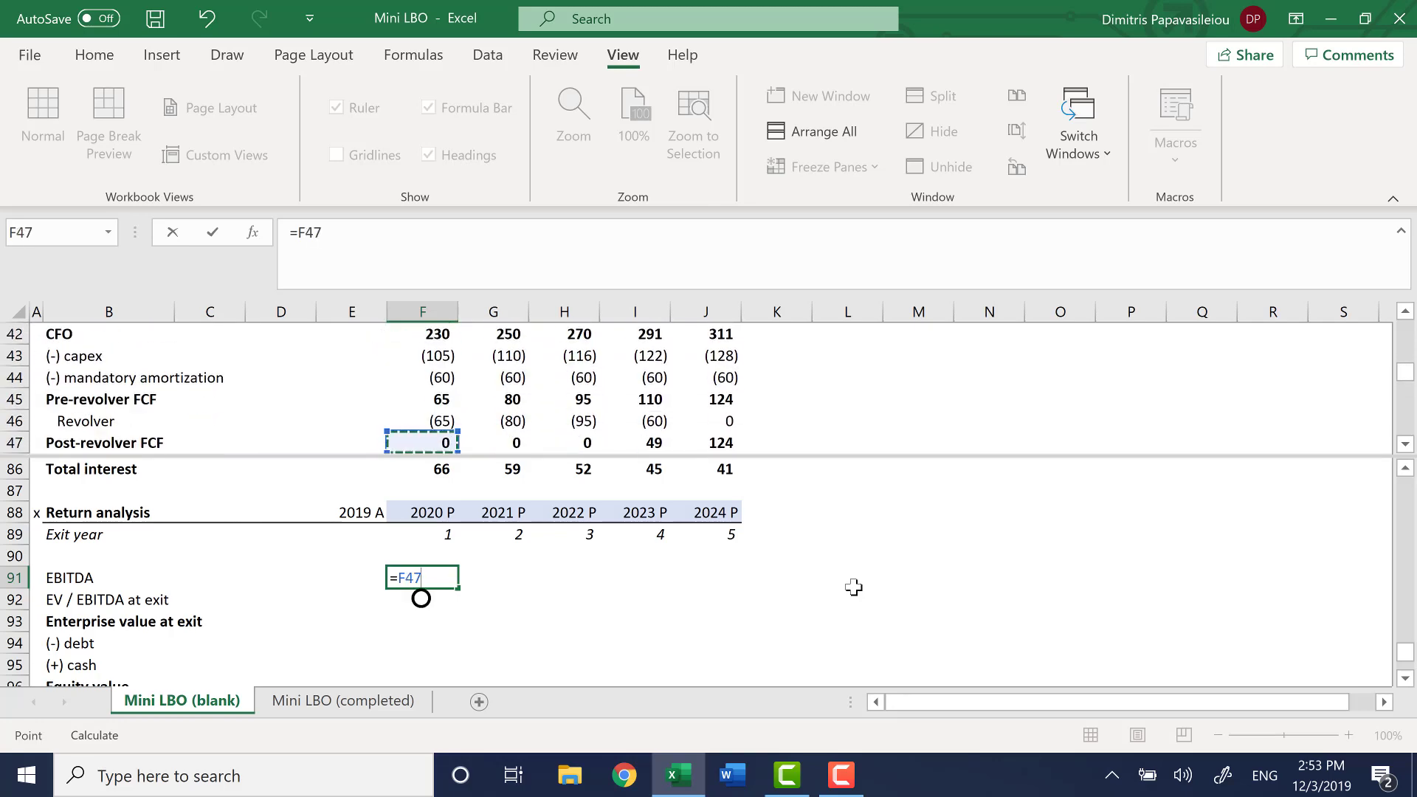
key("Up")
key("Up")
key("Up")
key("Up")
key("Up")
key("Up")
key("Up")
key("Up")
key("Up")
key("Up")
key("Up")
key("Up")
key("Up")
key("Up")
key("Up")
key("Up")
key("Up")
key("Up")
key("Up")
key("Up")
key("Up")
key("Up")
key("Up")
key("Up")
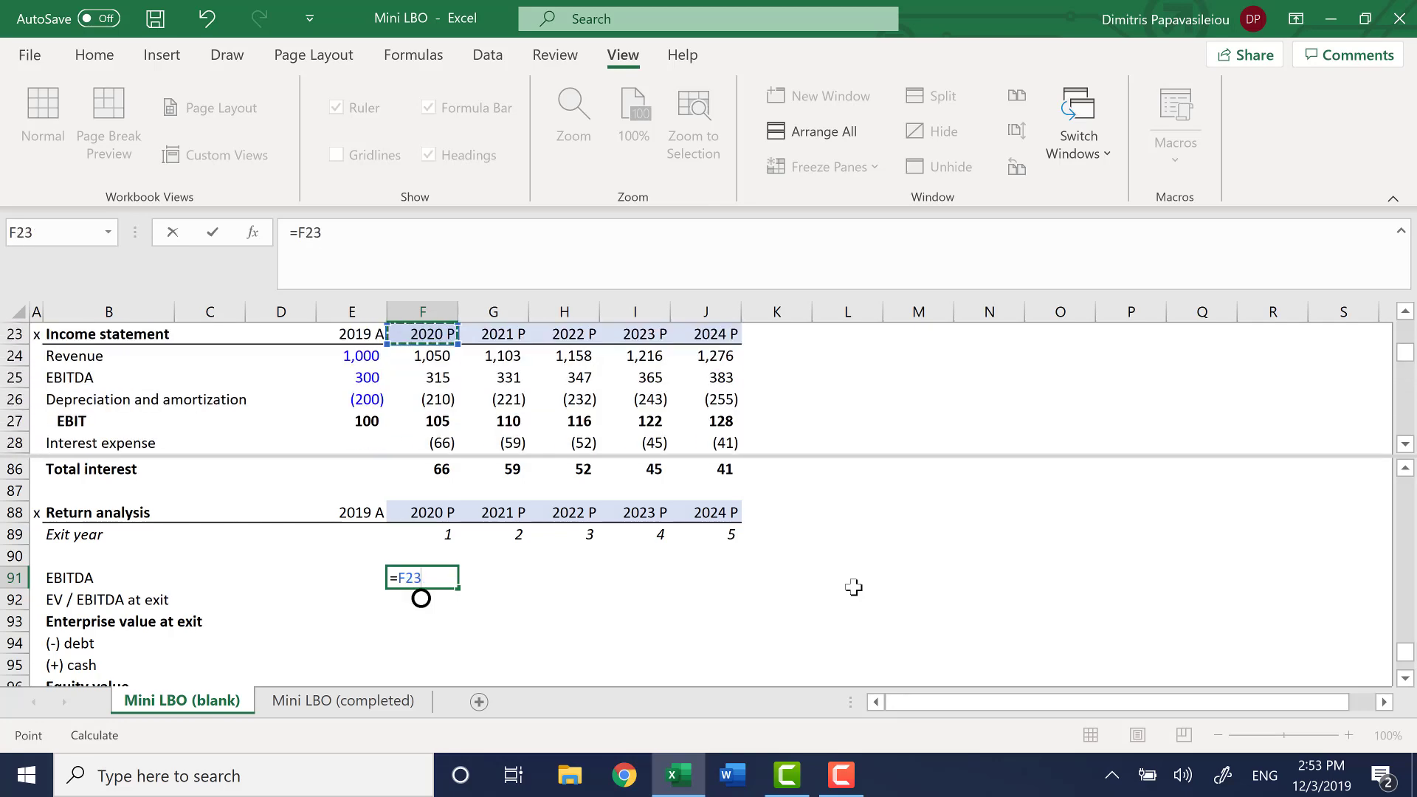
key("Down")
key("Down")
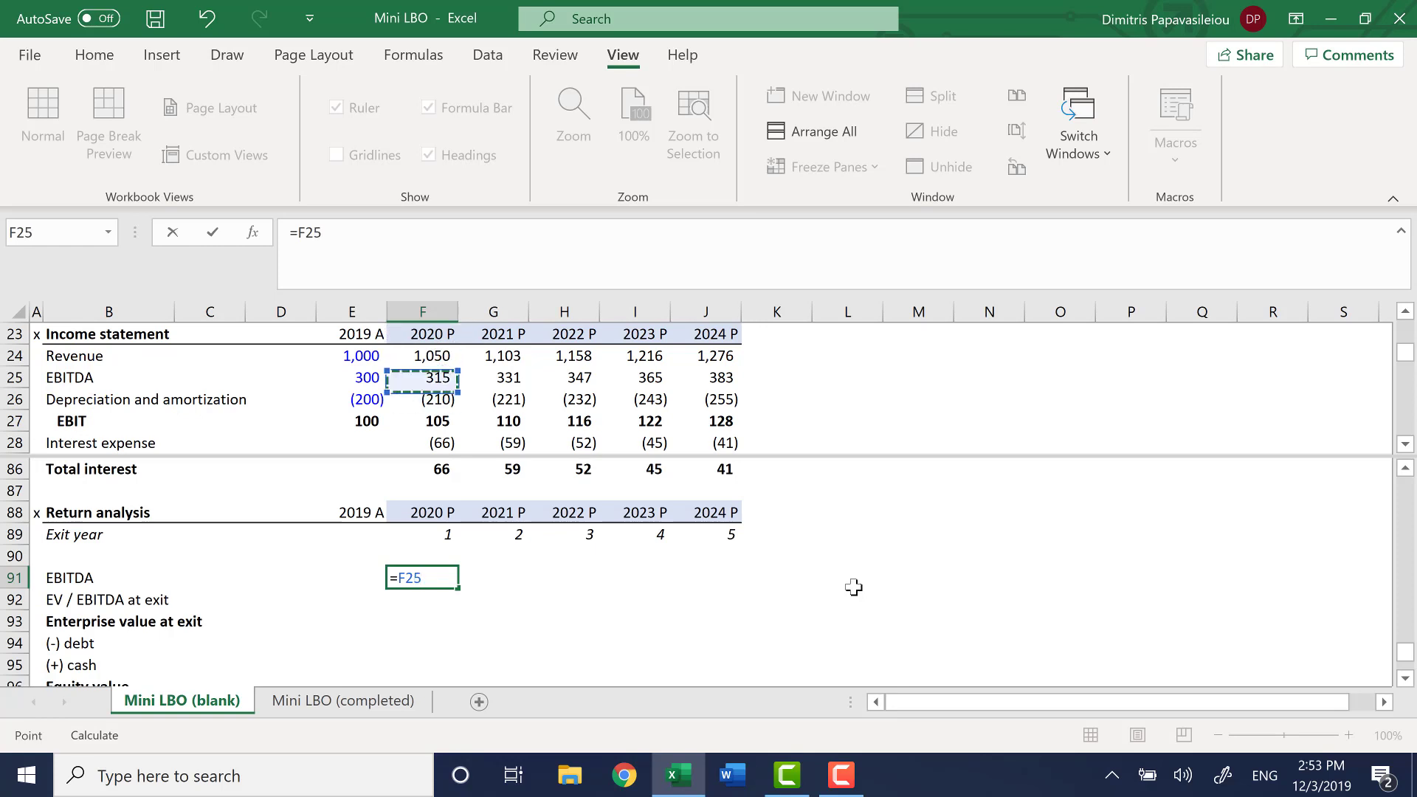
key("Return")
Fill the EBITDA link from F91 across to 2024 in J91
key("Up")
key("shift+Right")
key("shift+Right")
key("shift+Right")
key("shift+Right")
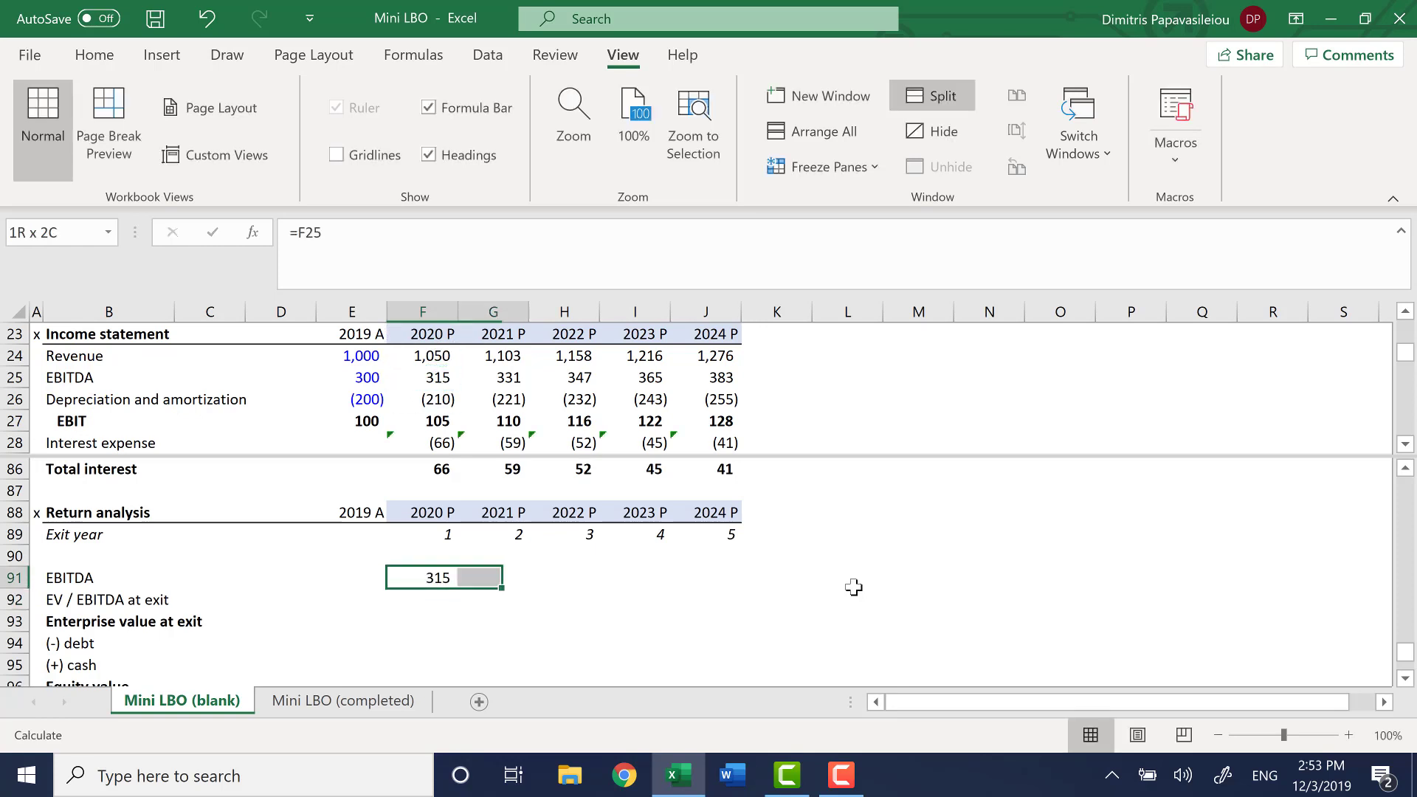
key("ctrl+r")
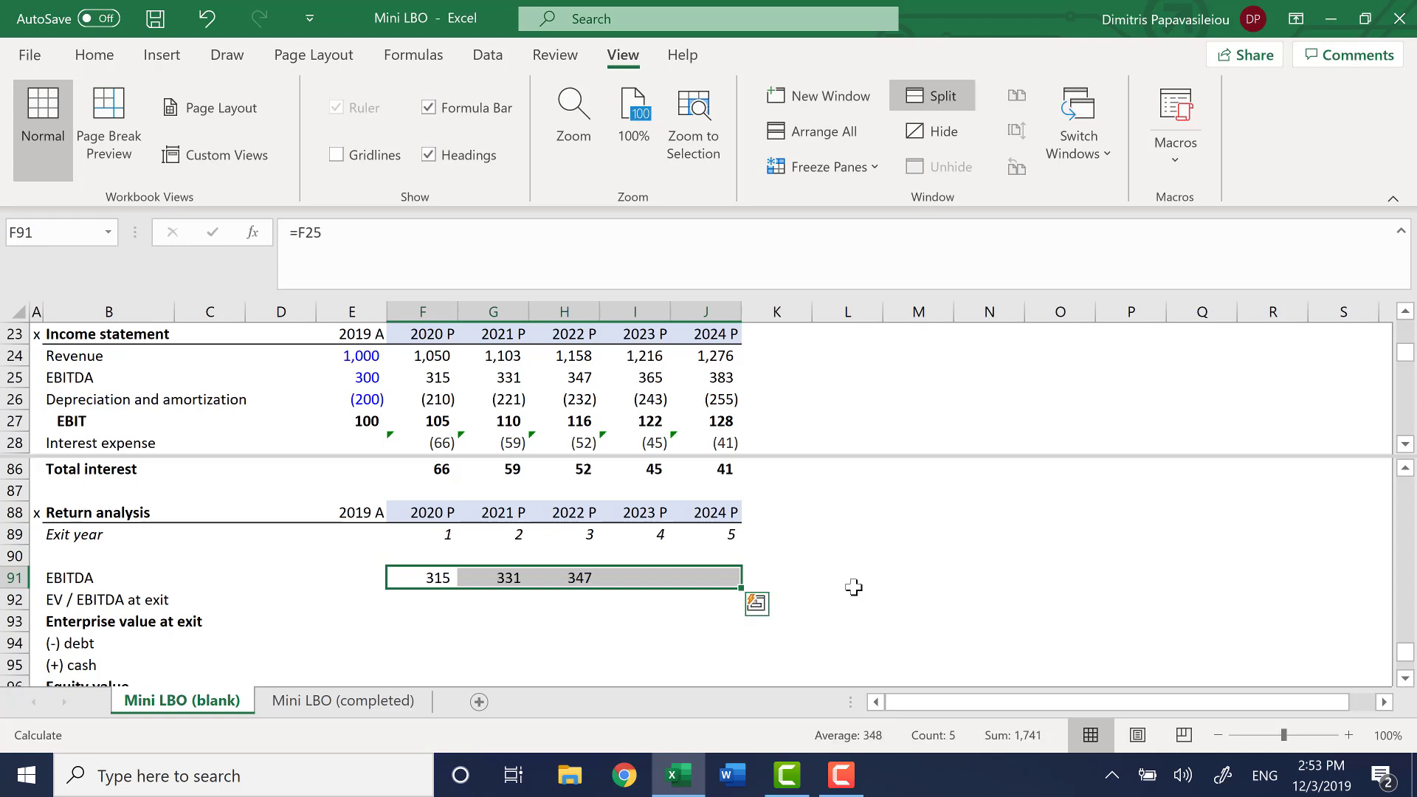
key("Down")
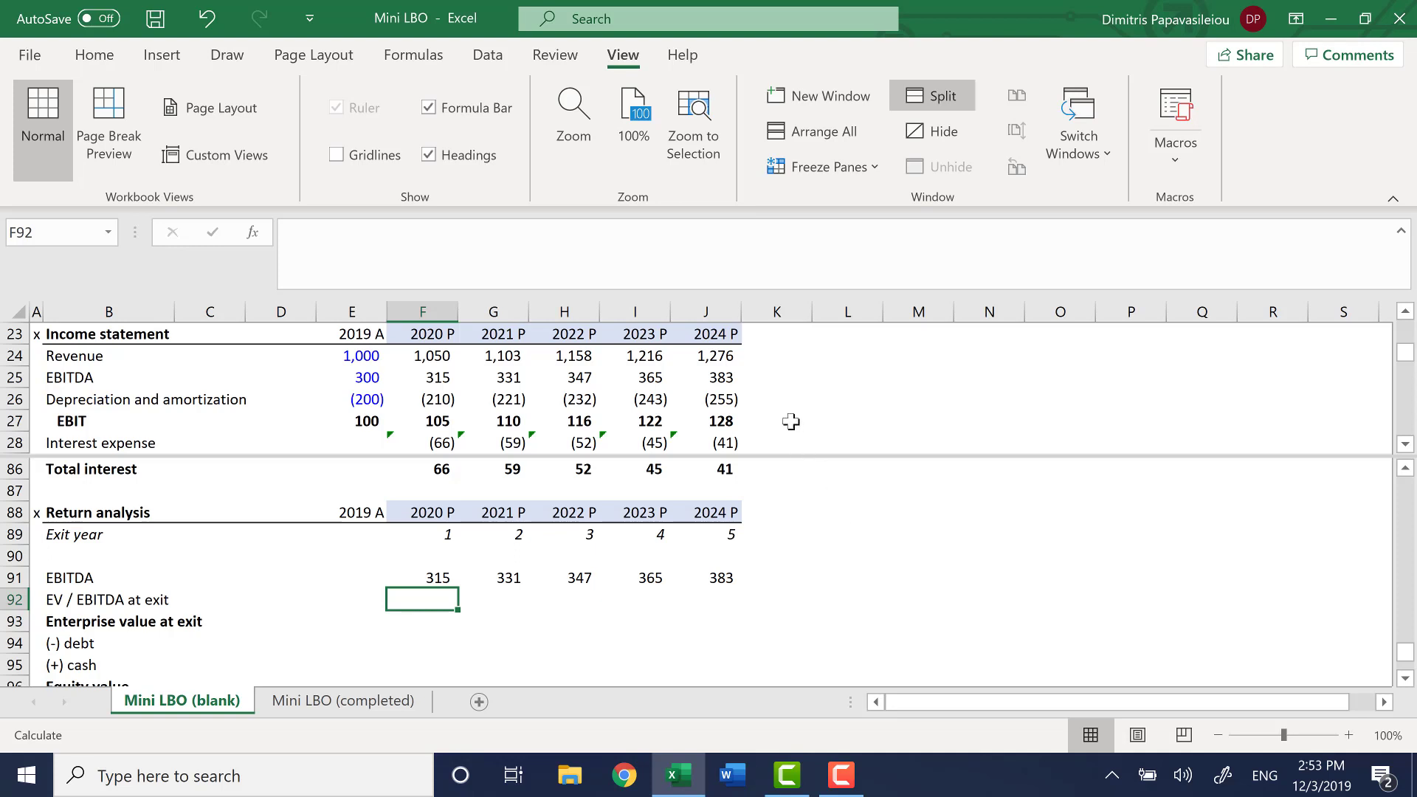
Review the EV / LTM EBITDA entry multiple in the Valuation block at the top of the model
left_click(787, 370)
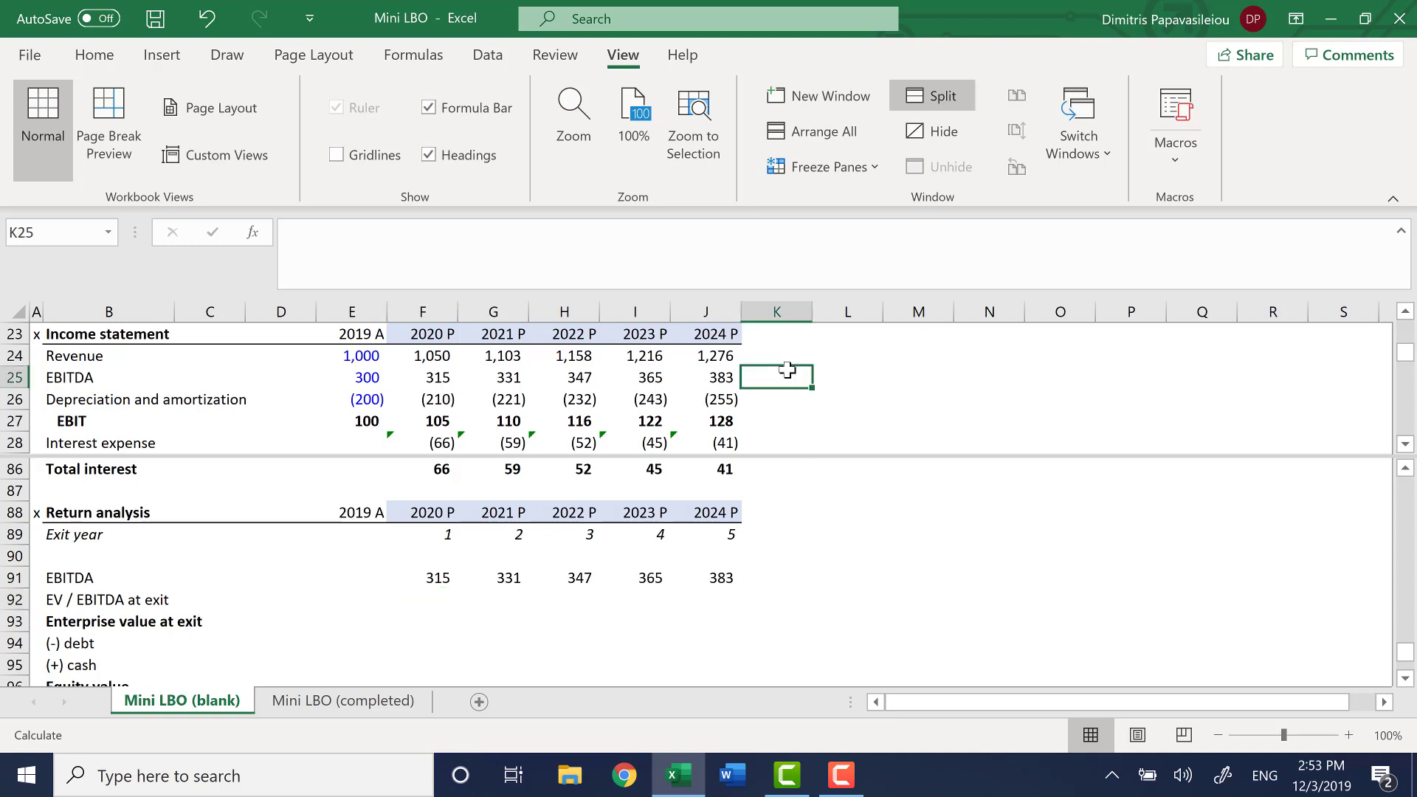
key("ctrl+Up")
key("Left")
key("ctrl+Down")
key("ctrl+Down")
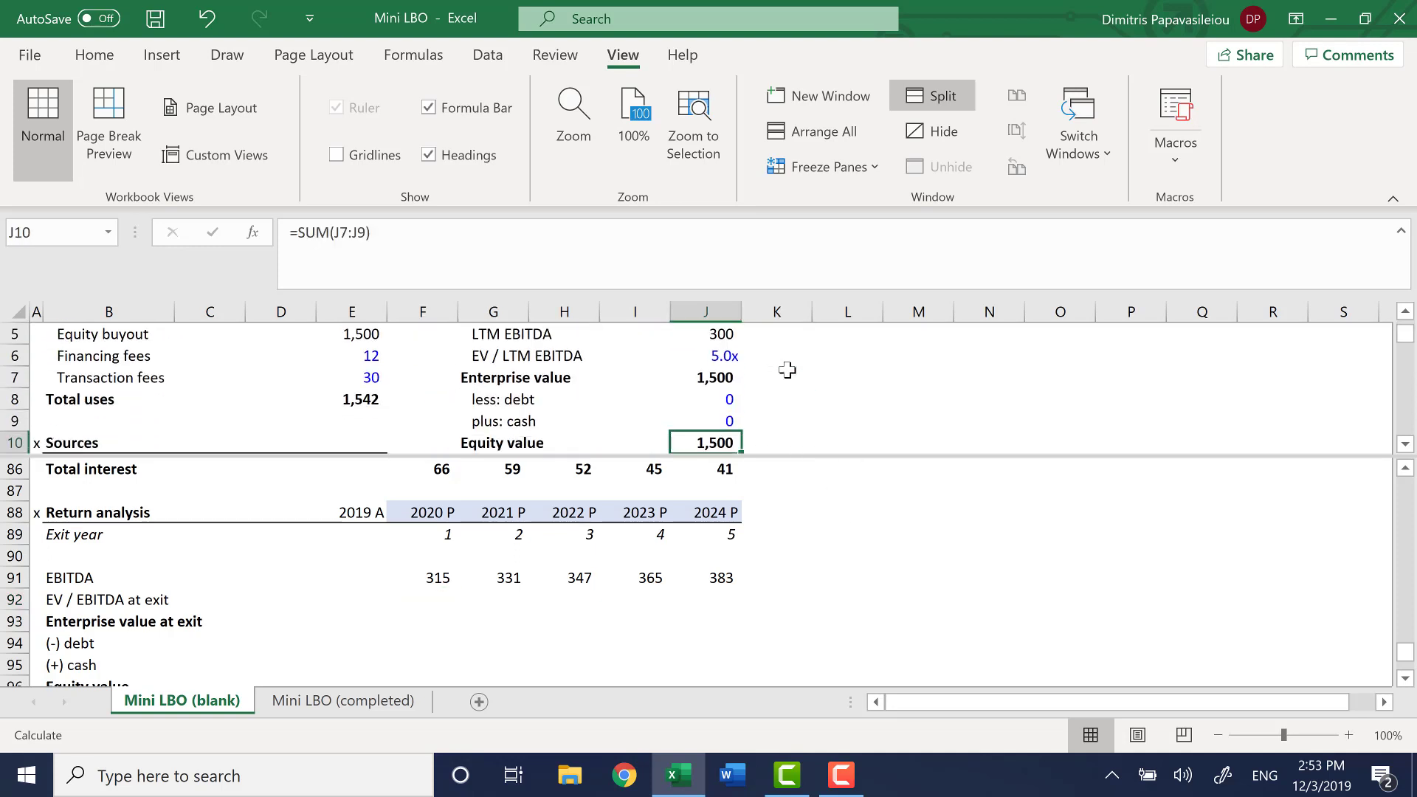
key("Up")
key("Up")
key("Up")
key("Up")
key("ctrl+Left")
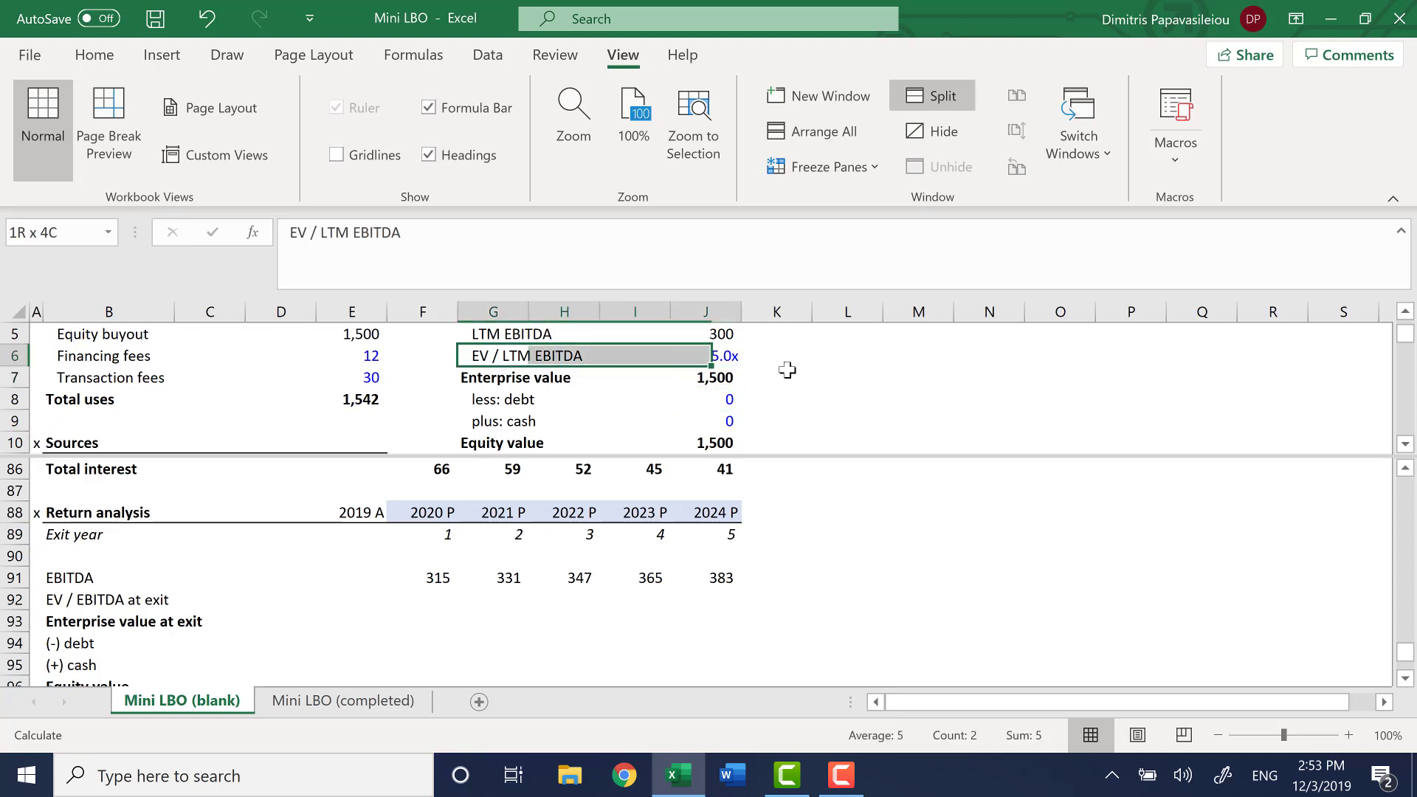
key("ctrl+Up")
key("ctrl+Up")
key("ctrl+Down")
key("Down")
key("Down")
key("Down")
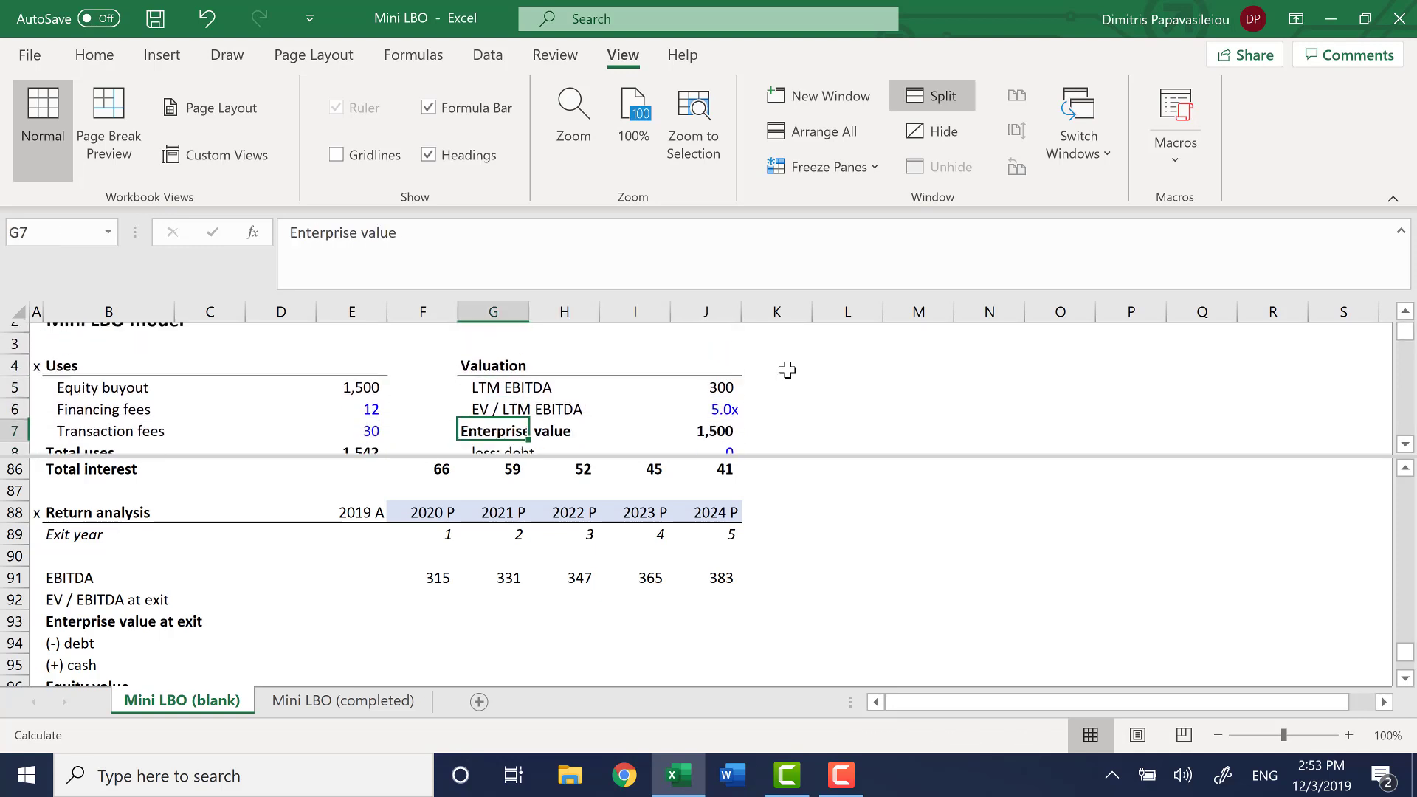
key("Up")
key("Right")
key("Right")
key("Right")
key("Left")
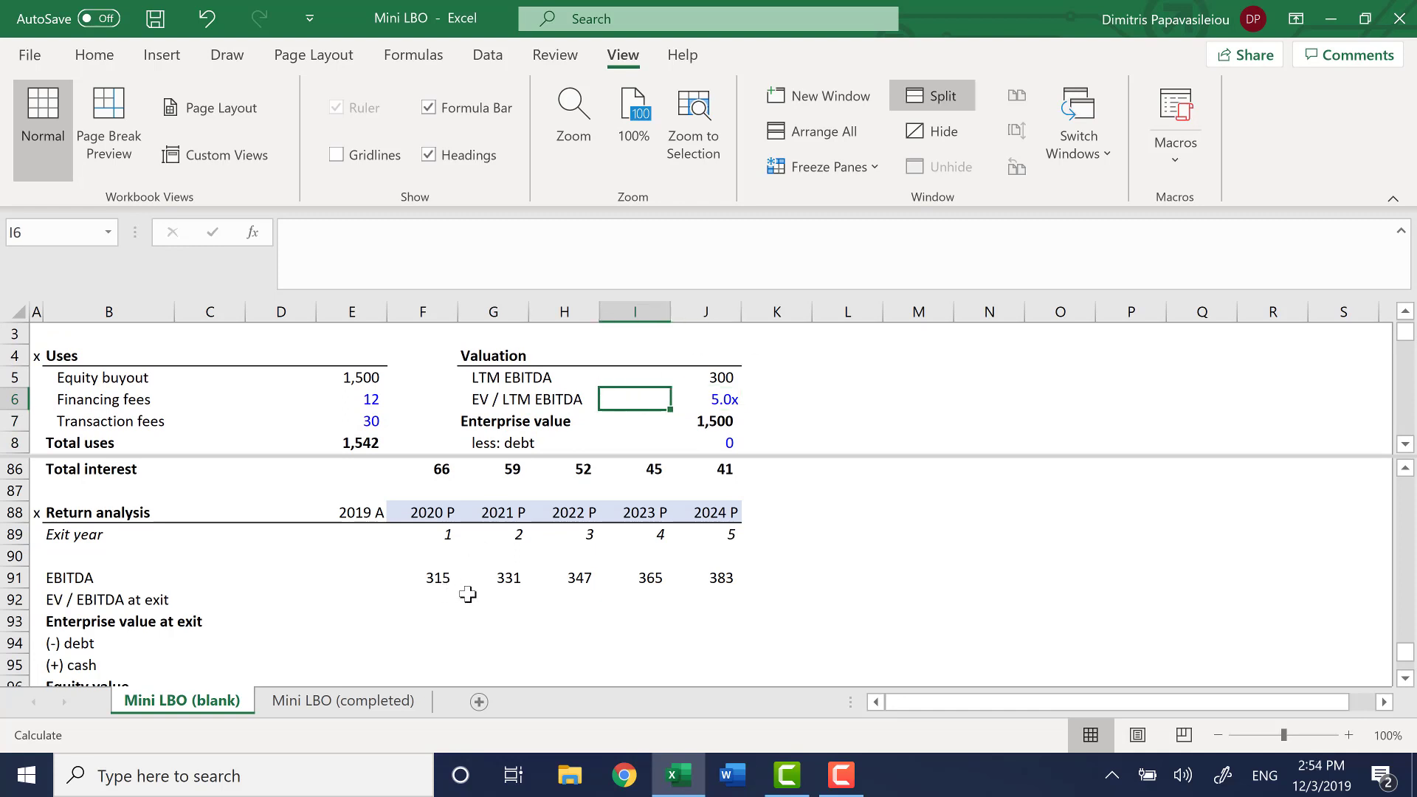
Set the EV / EBITDA at exit multiple to 5.0x for every year from 2020 to 2024 in F92:J92
left_click(434, 598)
type("5")
key("ctrl+Return")
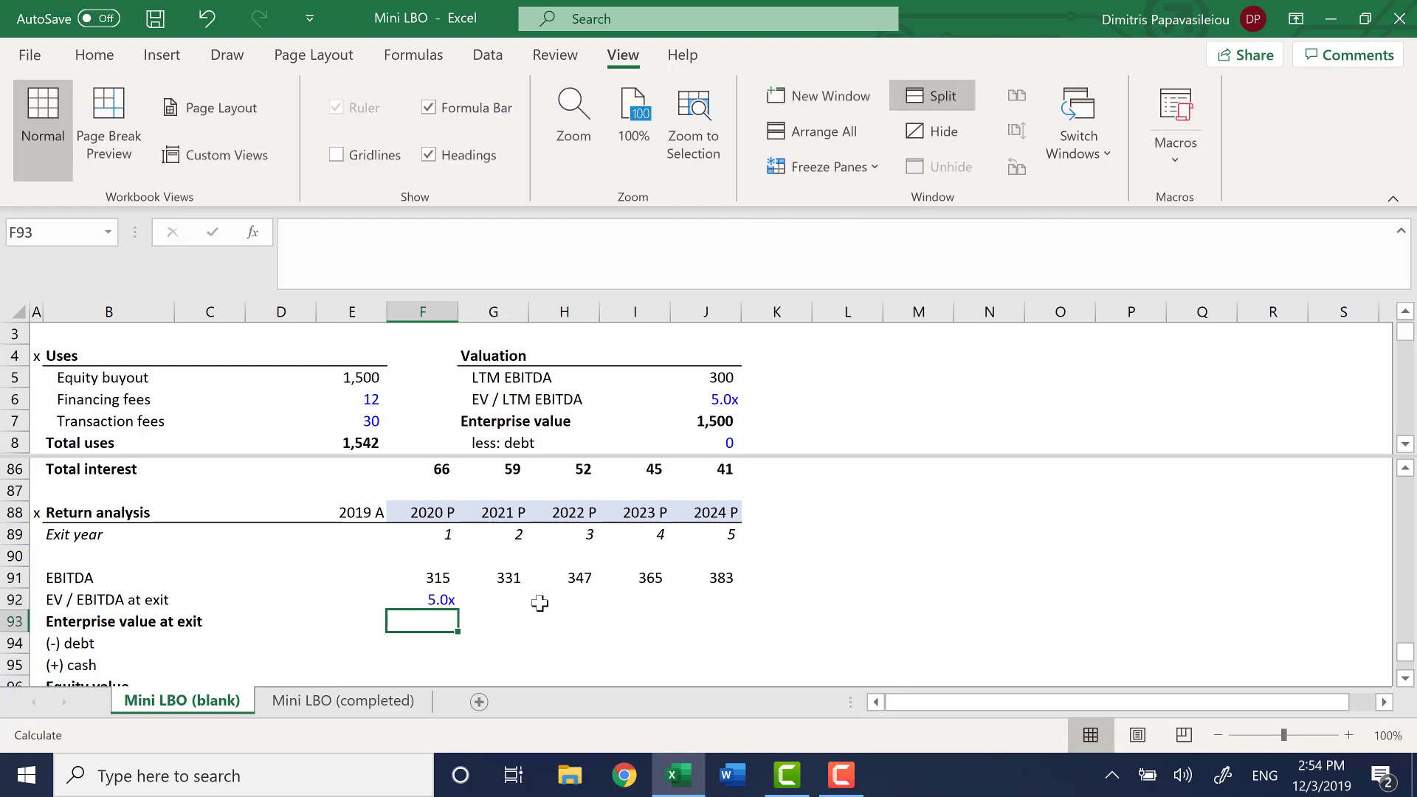
key("shift+Right")
key("shift+Right")
key("shift+Right")
key("ctrl+r")
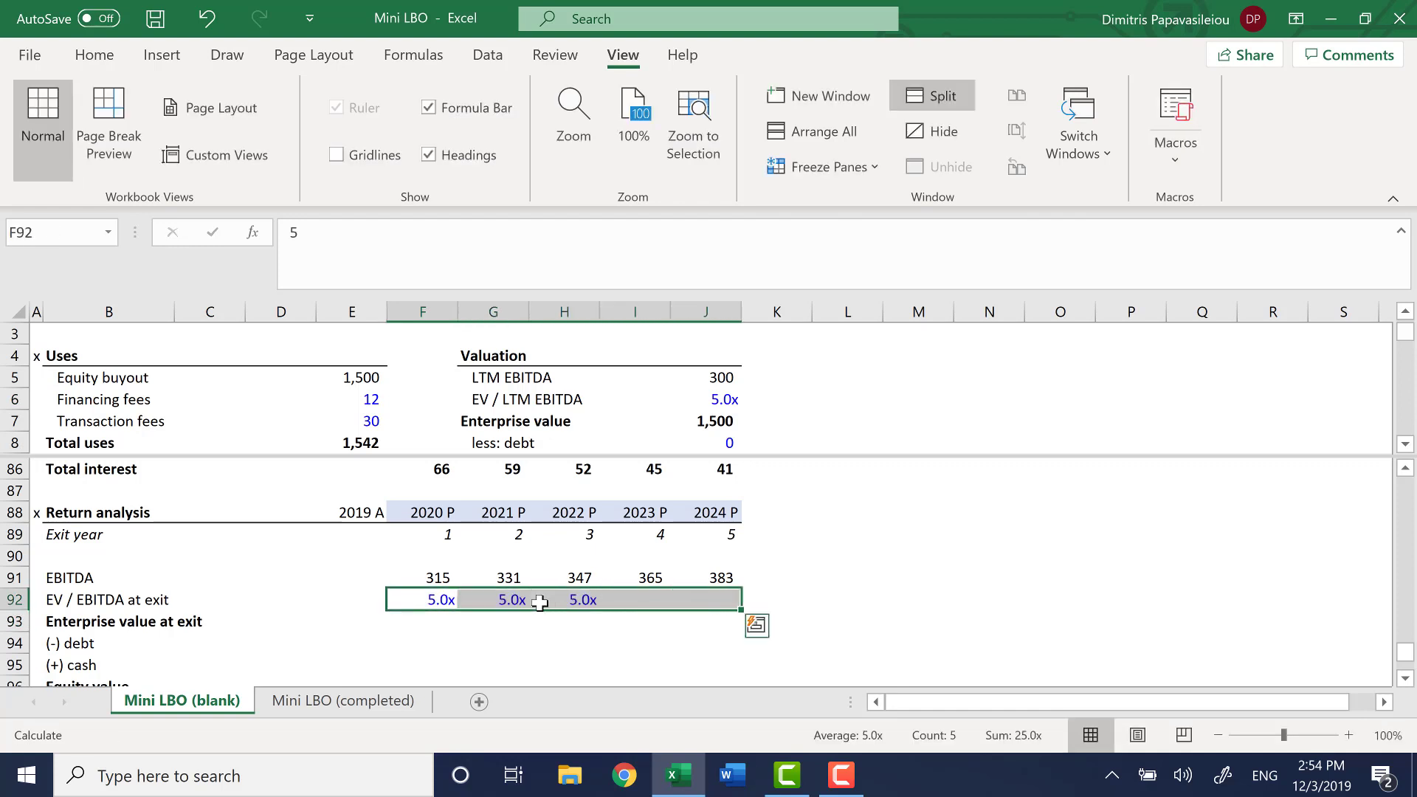
Calculate the 2020 Enterprise value at exit in F93 with the formula =F91*F92
key("Down")
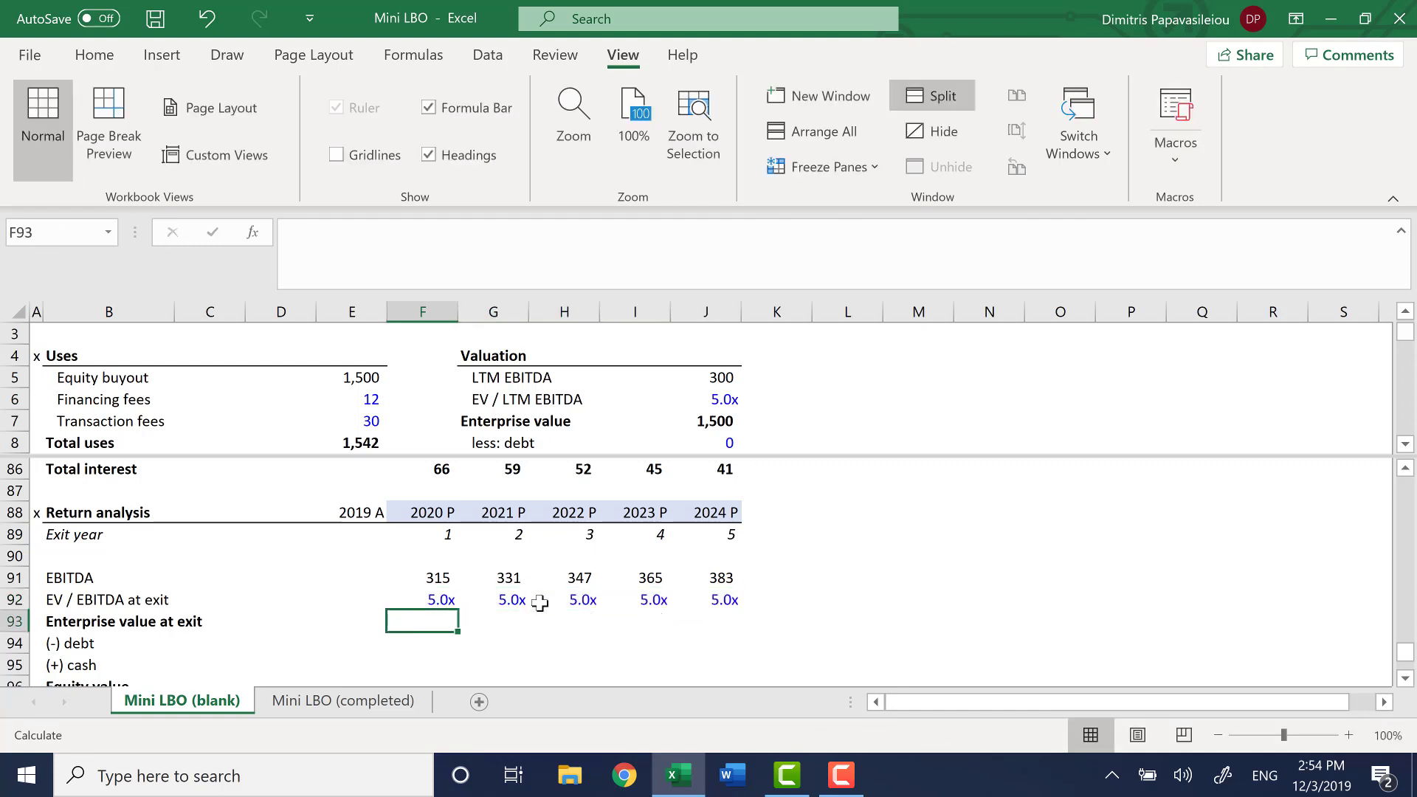
type("=")
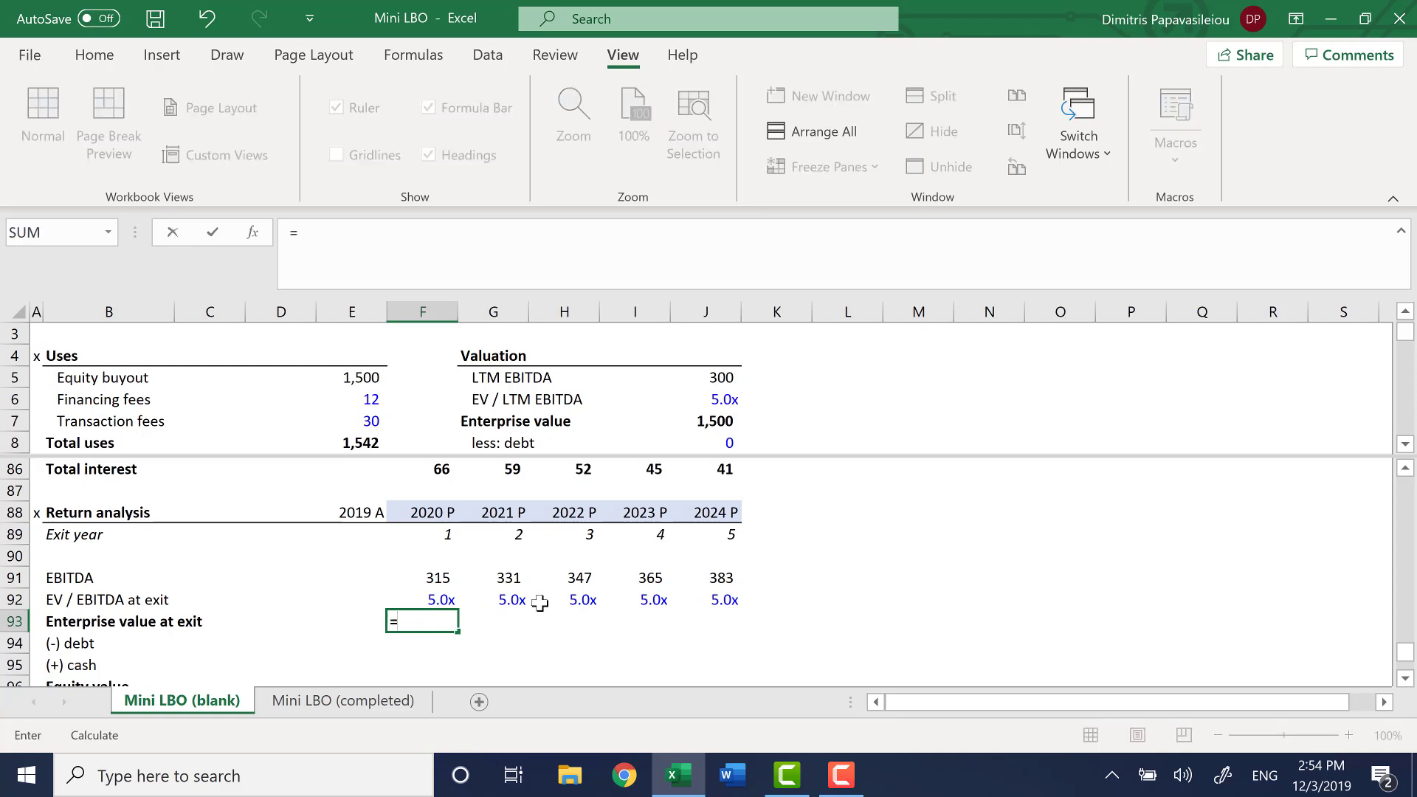
key("Up")
key("Up")
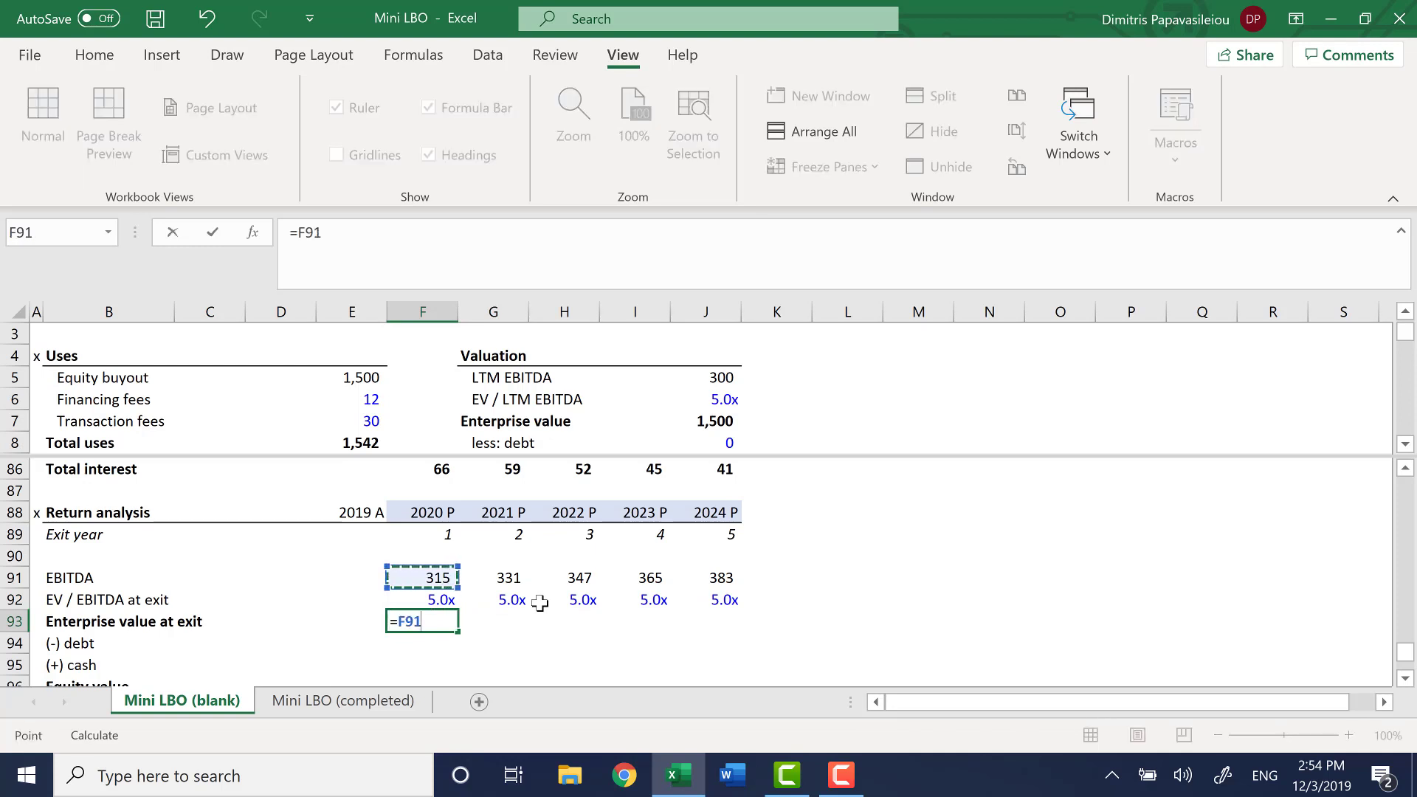
type("*")
key("Up")
key("ctrl+Return")
Fill the Enterprise value at exit formula from F93 across to J93
key("shift+Right")
key("shift+Right")
key("shift+Right")
key("shift+Right")
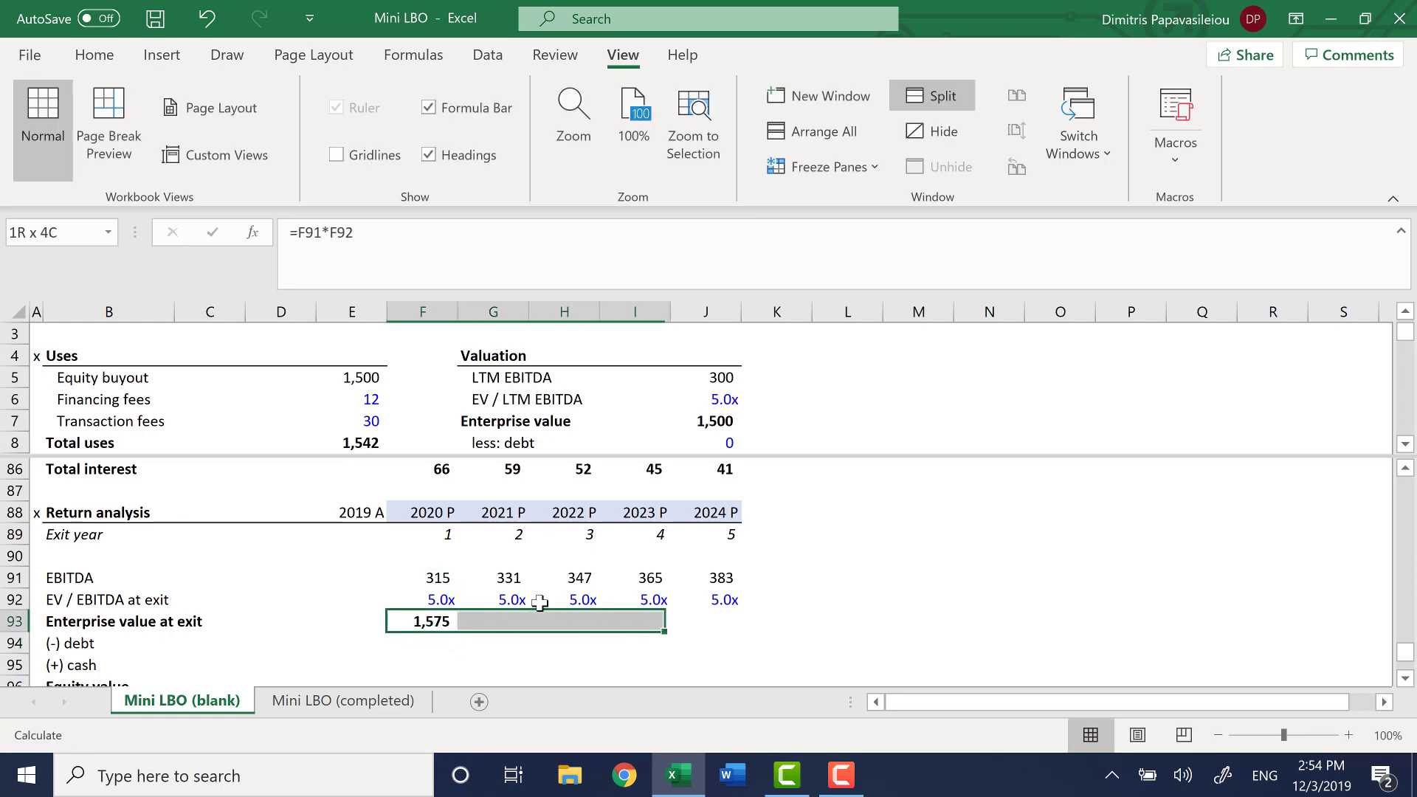
key("ctrl+r")
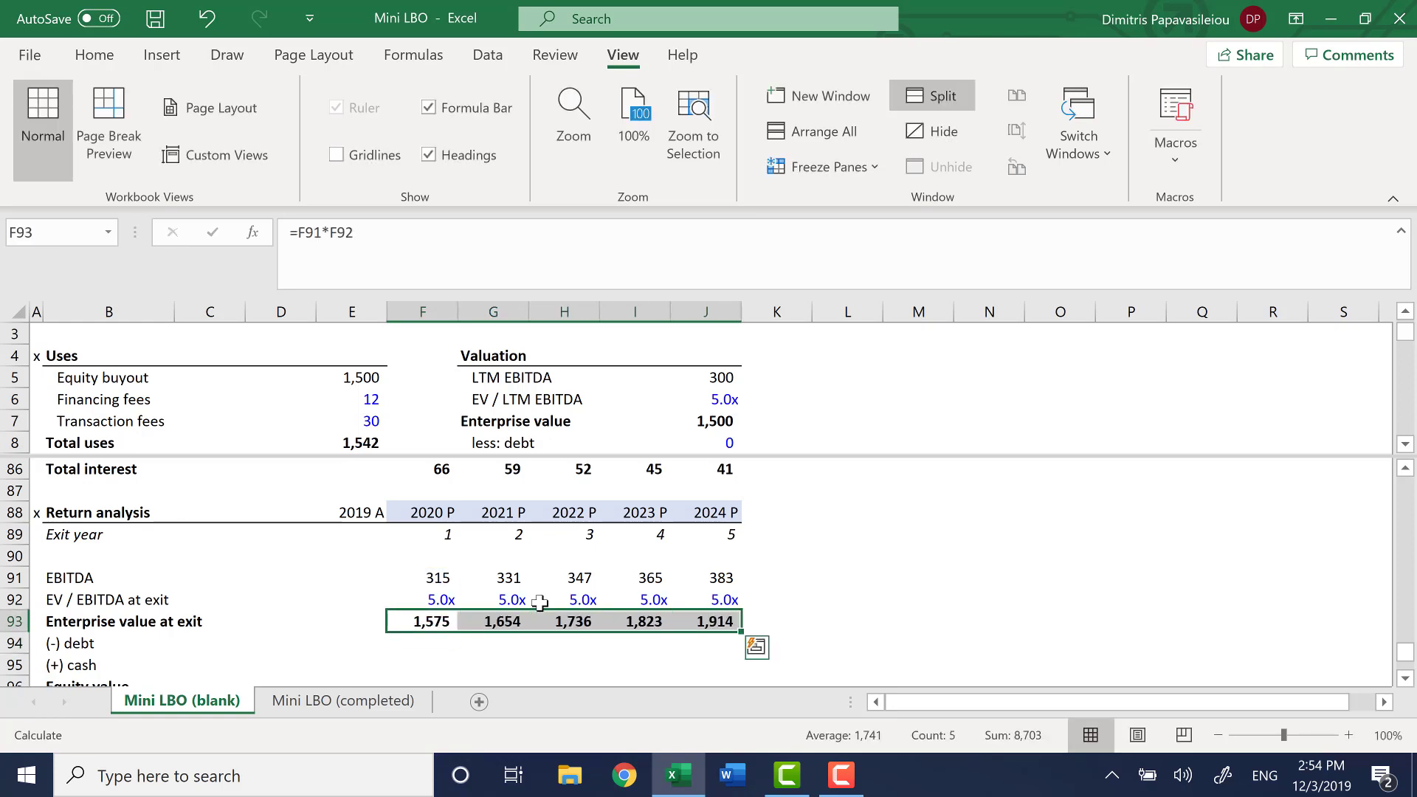
Calculate the 2020 (-) debt in F94 as the negative sum of the RCF, TL and Senior note EOP balances, =-(F67+F74+F82)
key("Down")
key("Down")
key("Down")
key("Up")
key("Up")
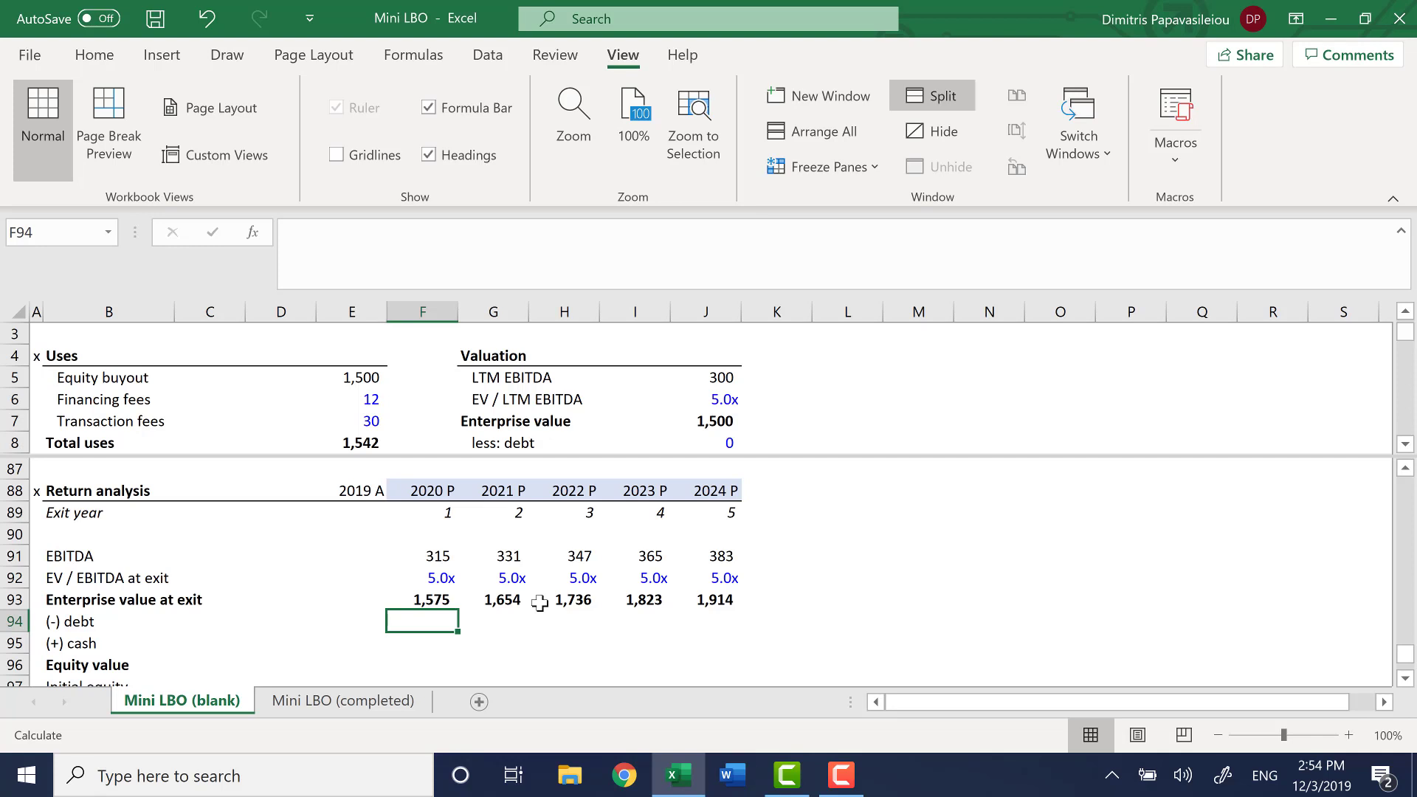
type("=-(")
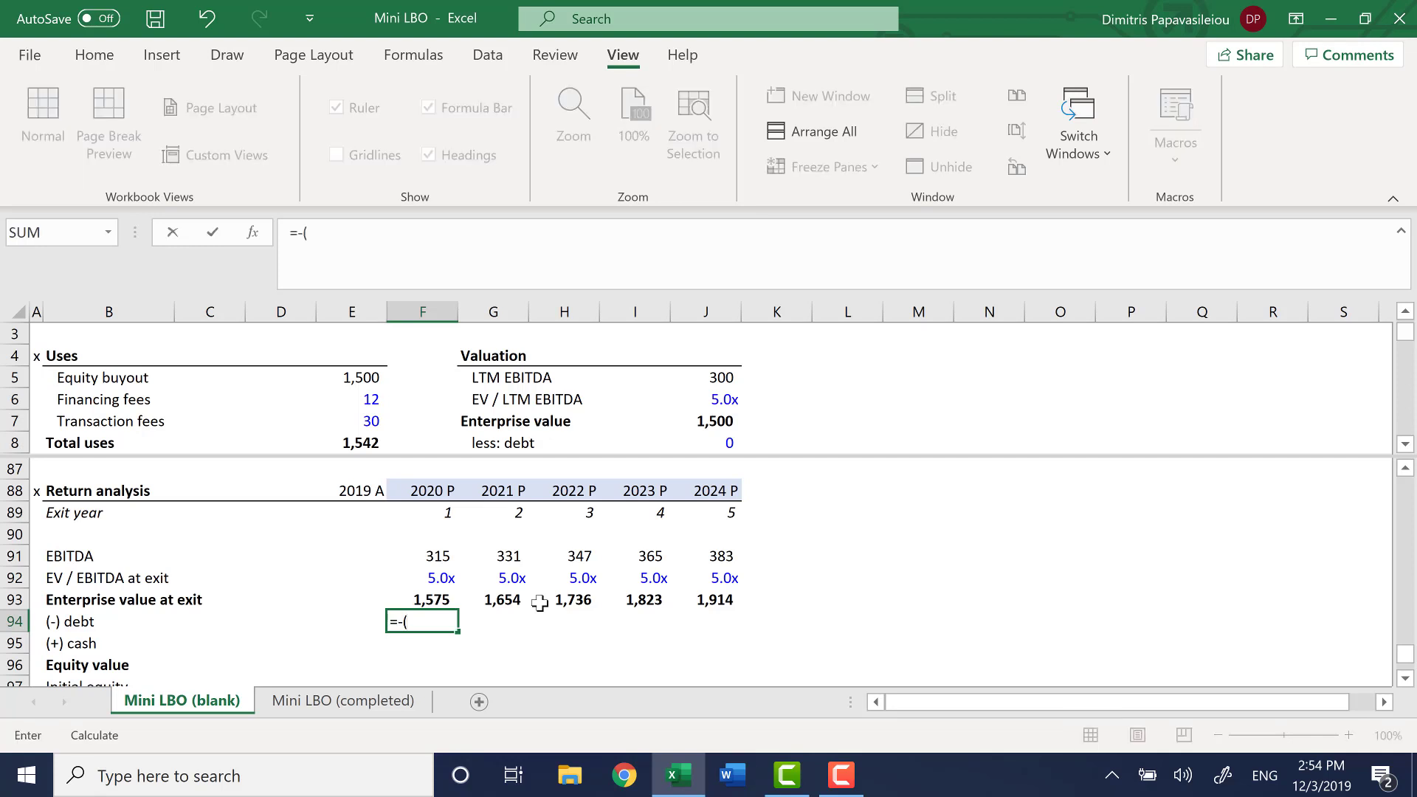
key("F6")
key("Right")
key("Right")
key("Right")
key("Right")
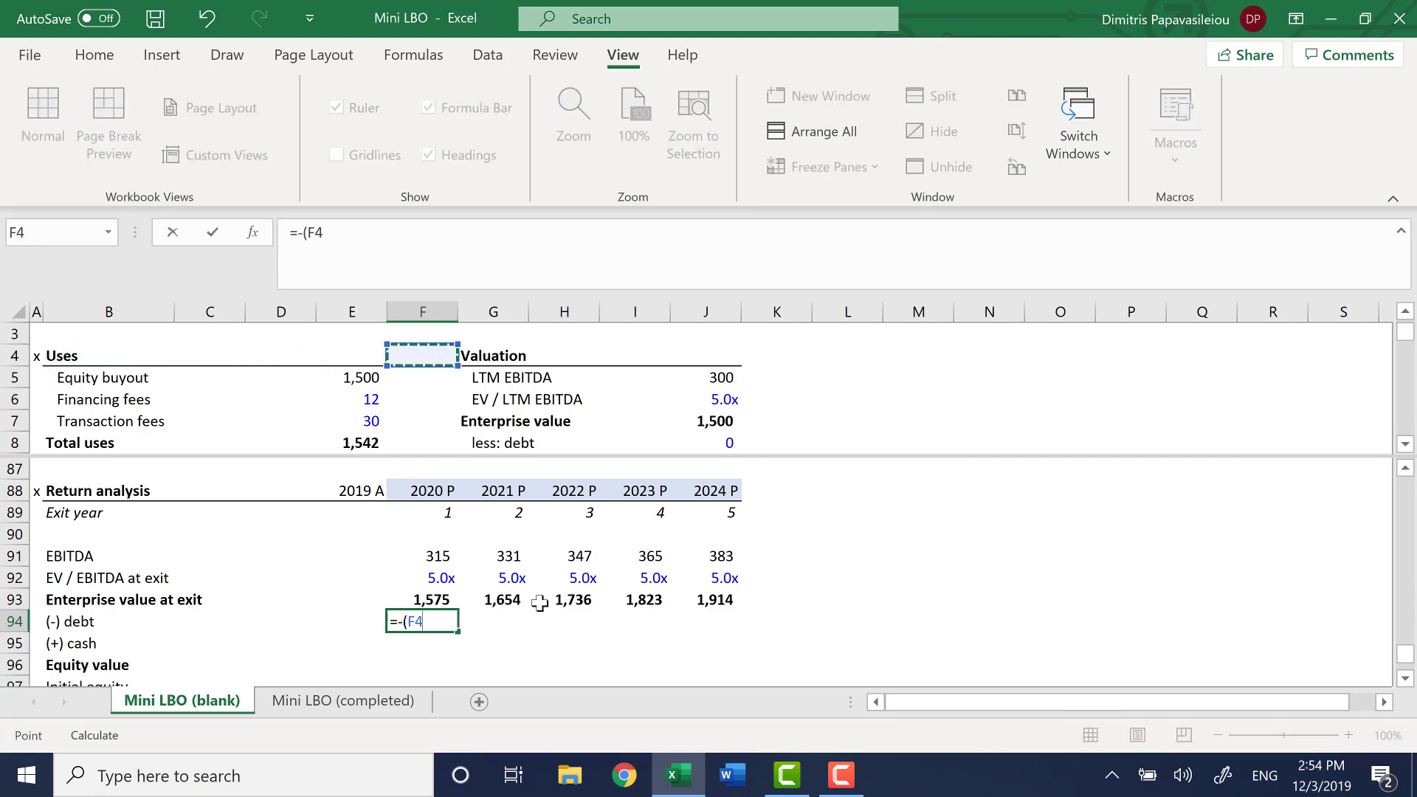
key("ctrl+Down")
key("ctrl+Down")
key("ctrl+Down")
key("Down")
key("Down")
key("Down")
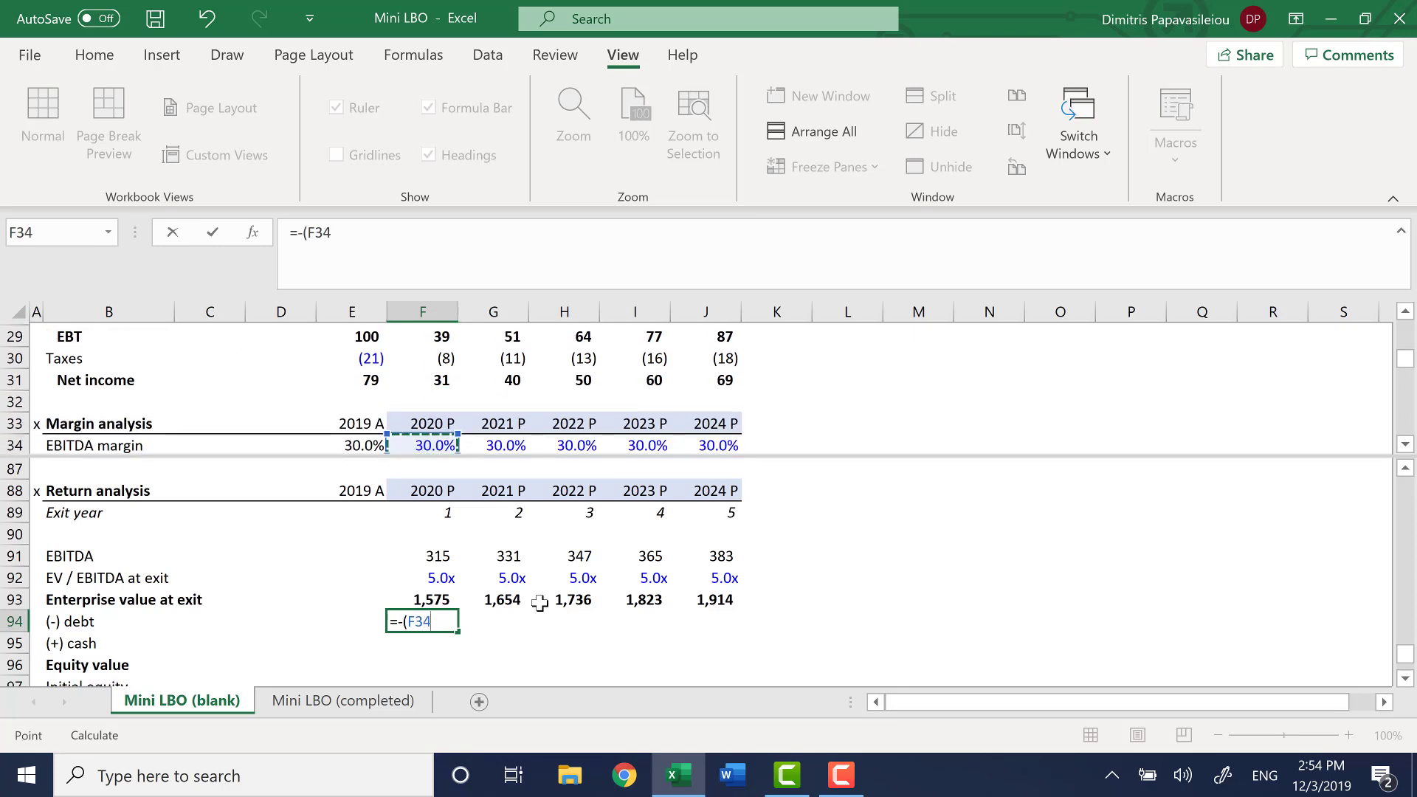
key("ctrl+Down")
key("ctrl+Down")
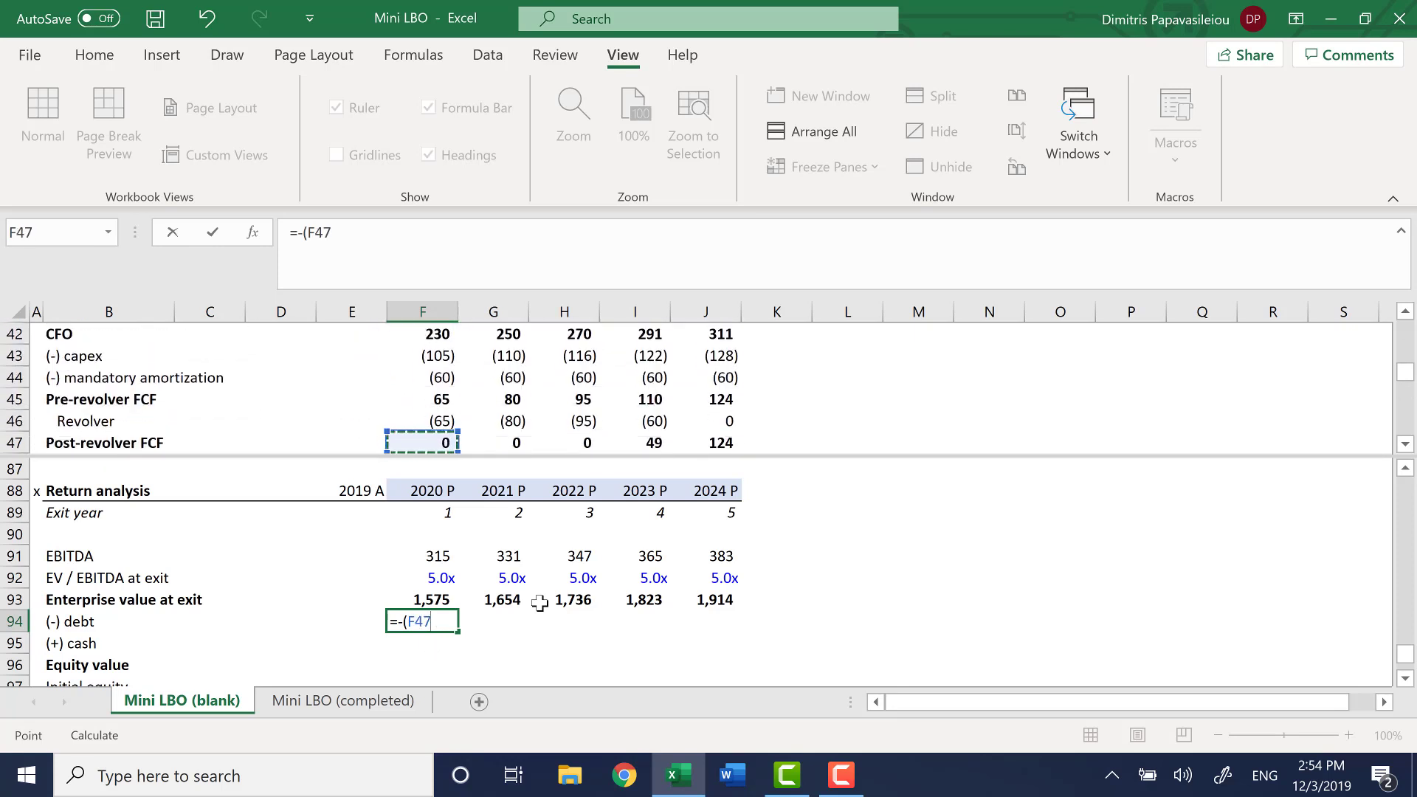
key("ctrl+Down")
key("ctrl+Down")
key("ctrl+Down")
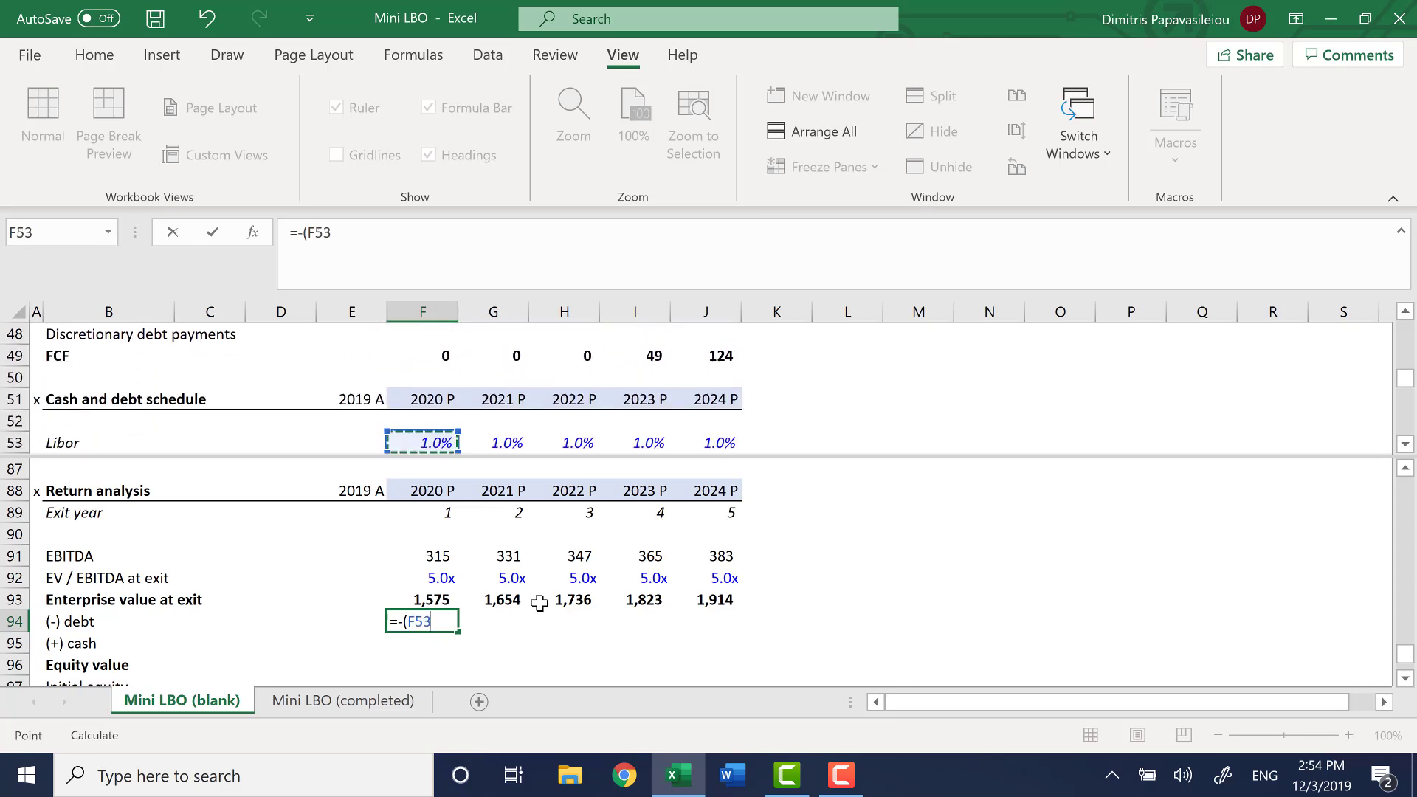
key("ctrl+Down")
key("ctrl+Down")
key("ctrl+Down")
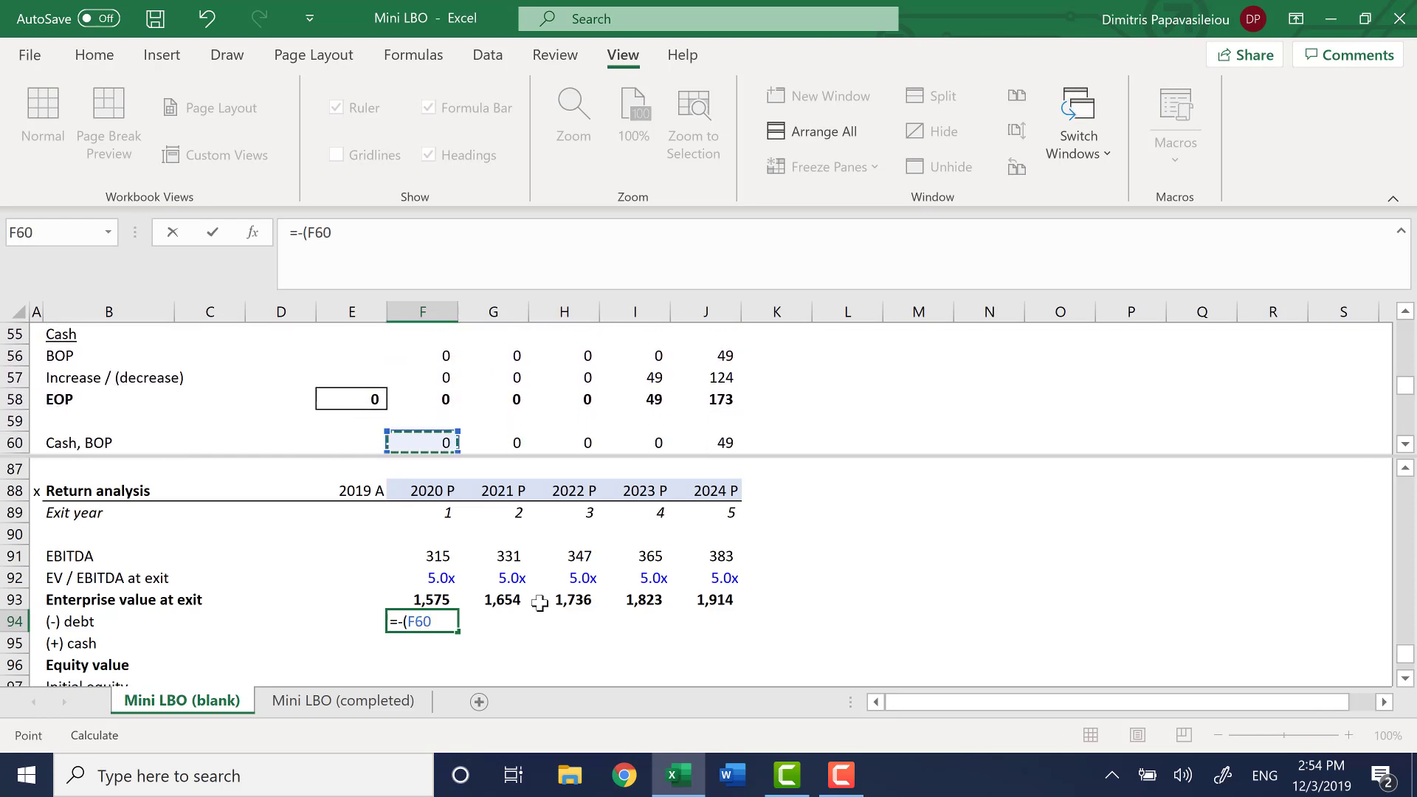
key("ctrl+Down")
key("Down")
key("Down")
key("Down")
key("Down")
key("Down")
key("Down")
key("Down")
key("Down")
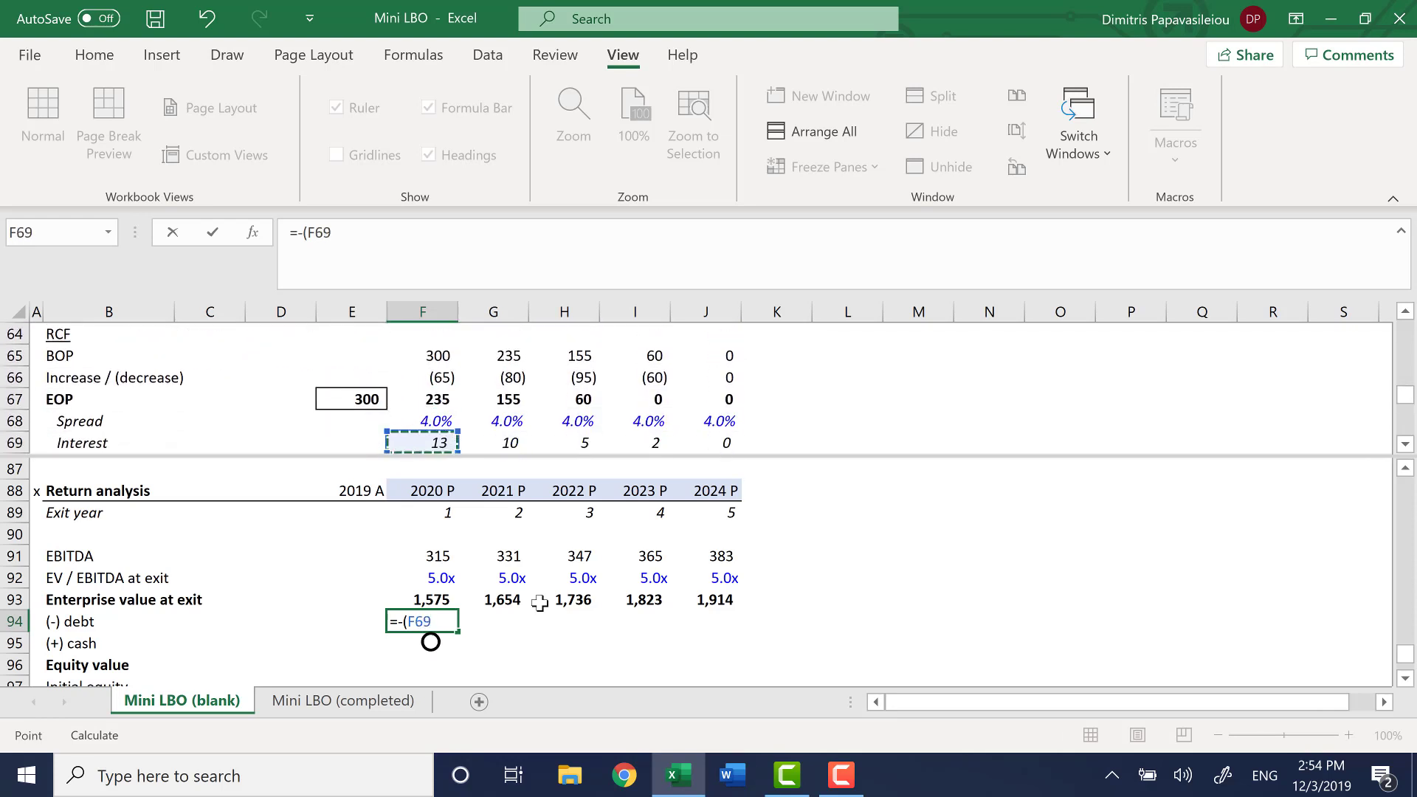
key("Up")
key("Up")
key("Up")
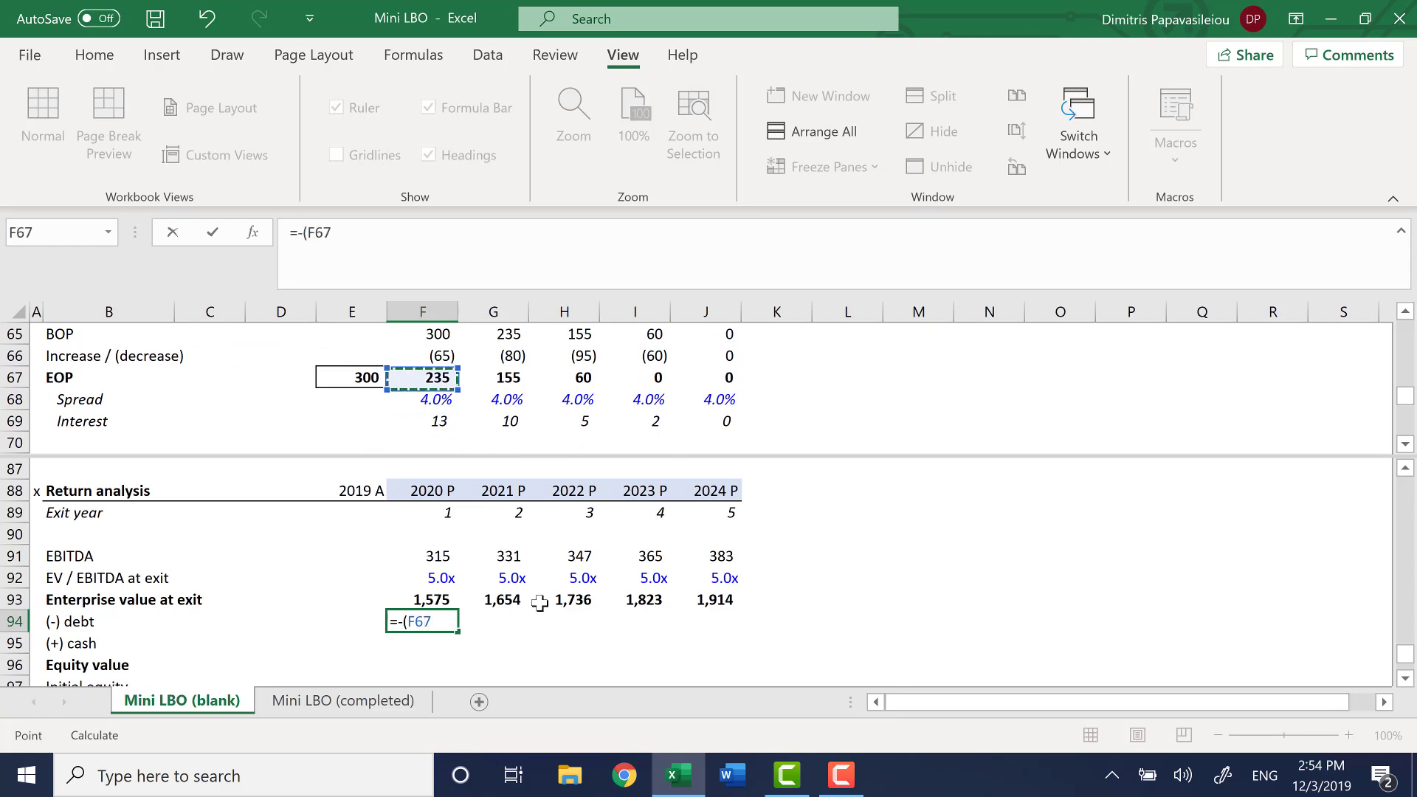
type("+")
scroll(502, 398, "down", 2)
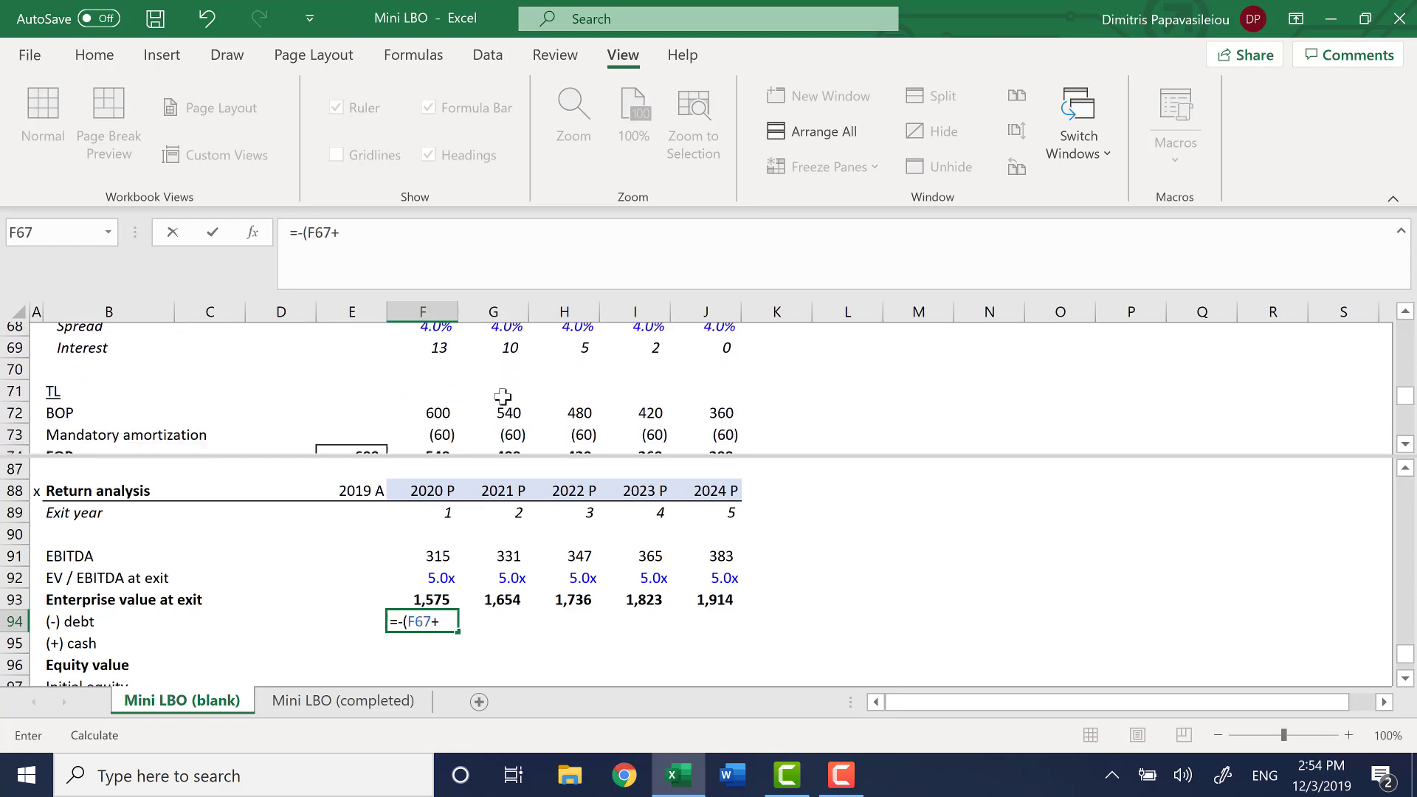
left_click(439, 419)
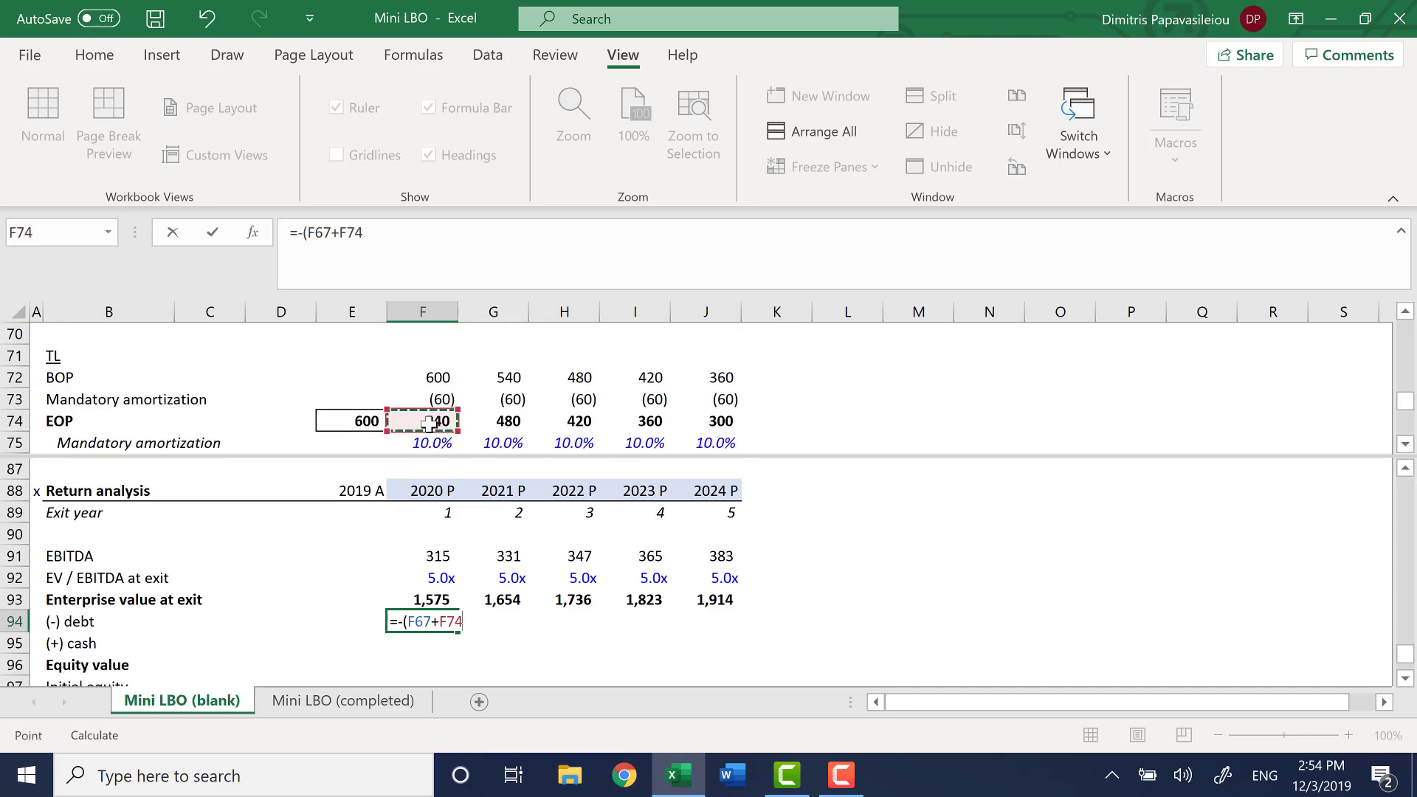
type("+")
scroll(568, 411, "down", 2)
scroll(585, 411, "down", 1)
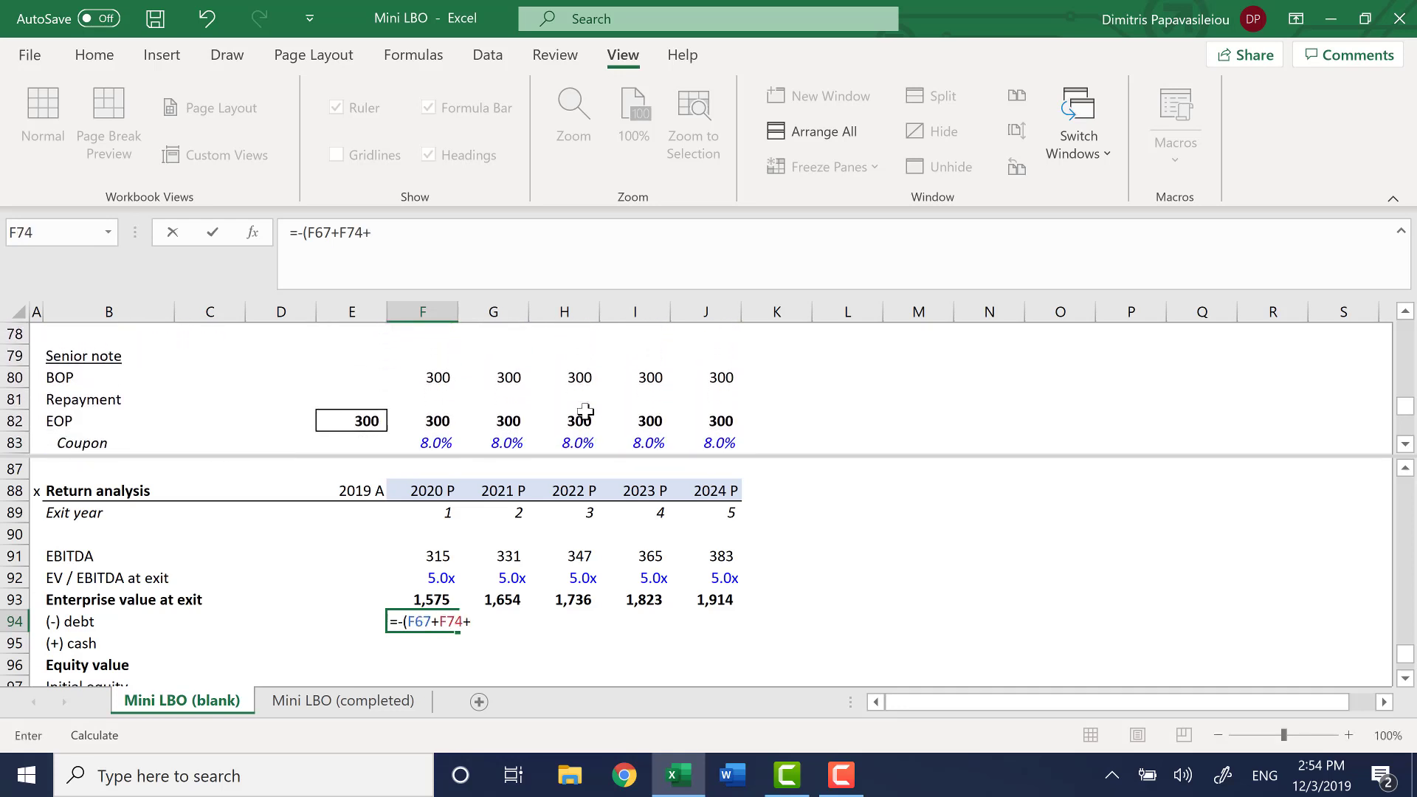
left_click(423, 419)
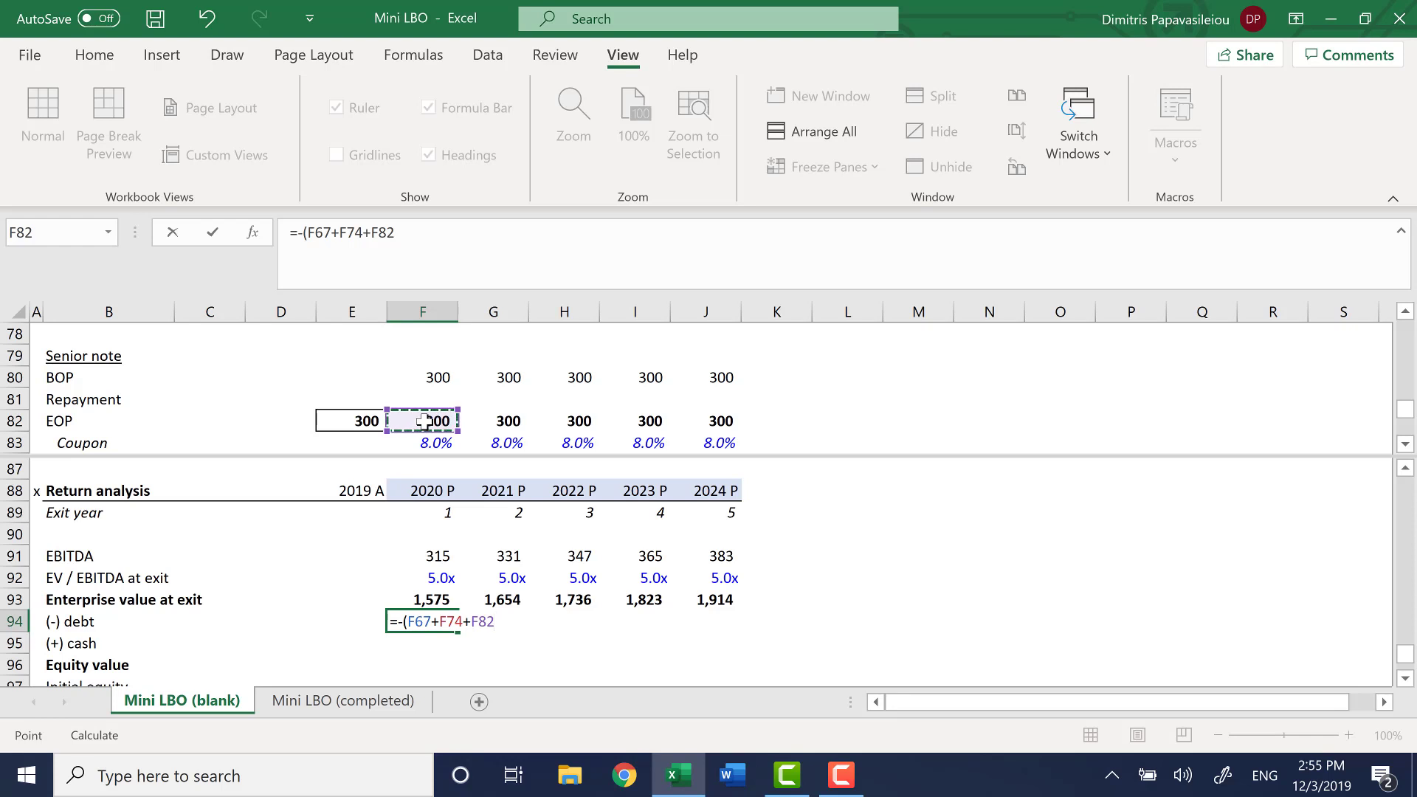
type(")")
key("Return")
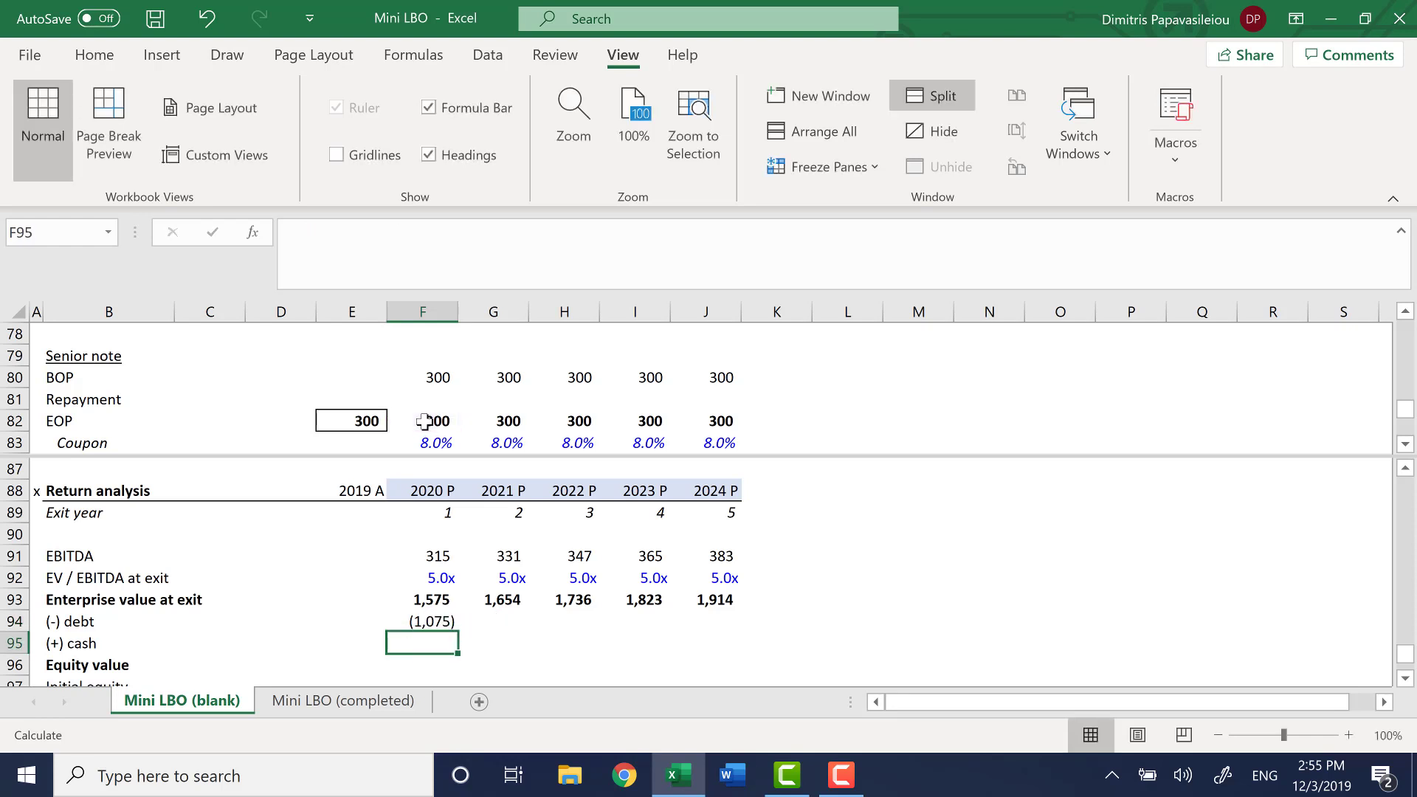
Fill the (-) debt formula from F94 across to J94
key("Up")
key("shift+Right")
key("shift+Right")
key("shift+Right")
key("shift+Right")
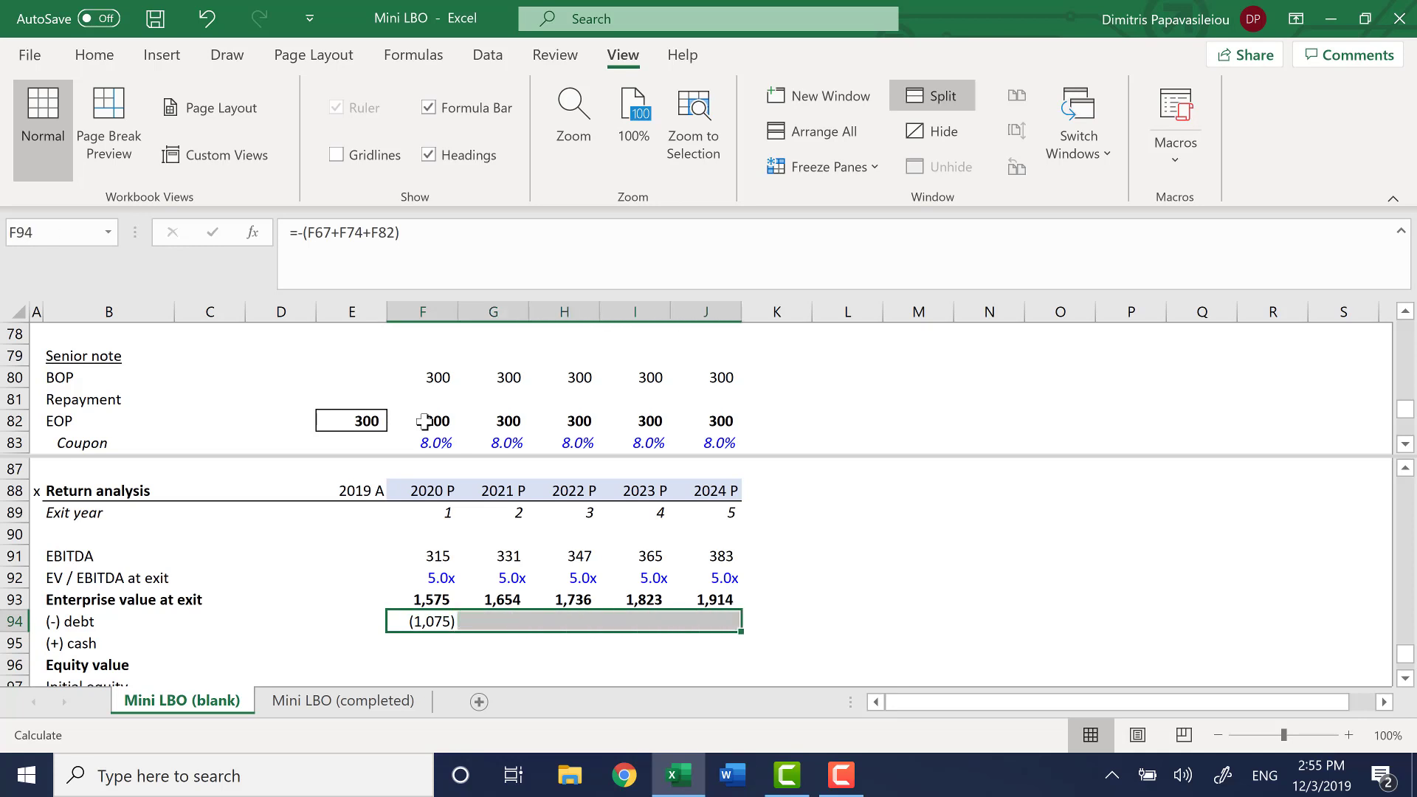
key("ctrl+r")
Link the 2020 (+) cash in F95 to the EOP cash balance in the cash and debt schedule with =F58
key("Down")
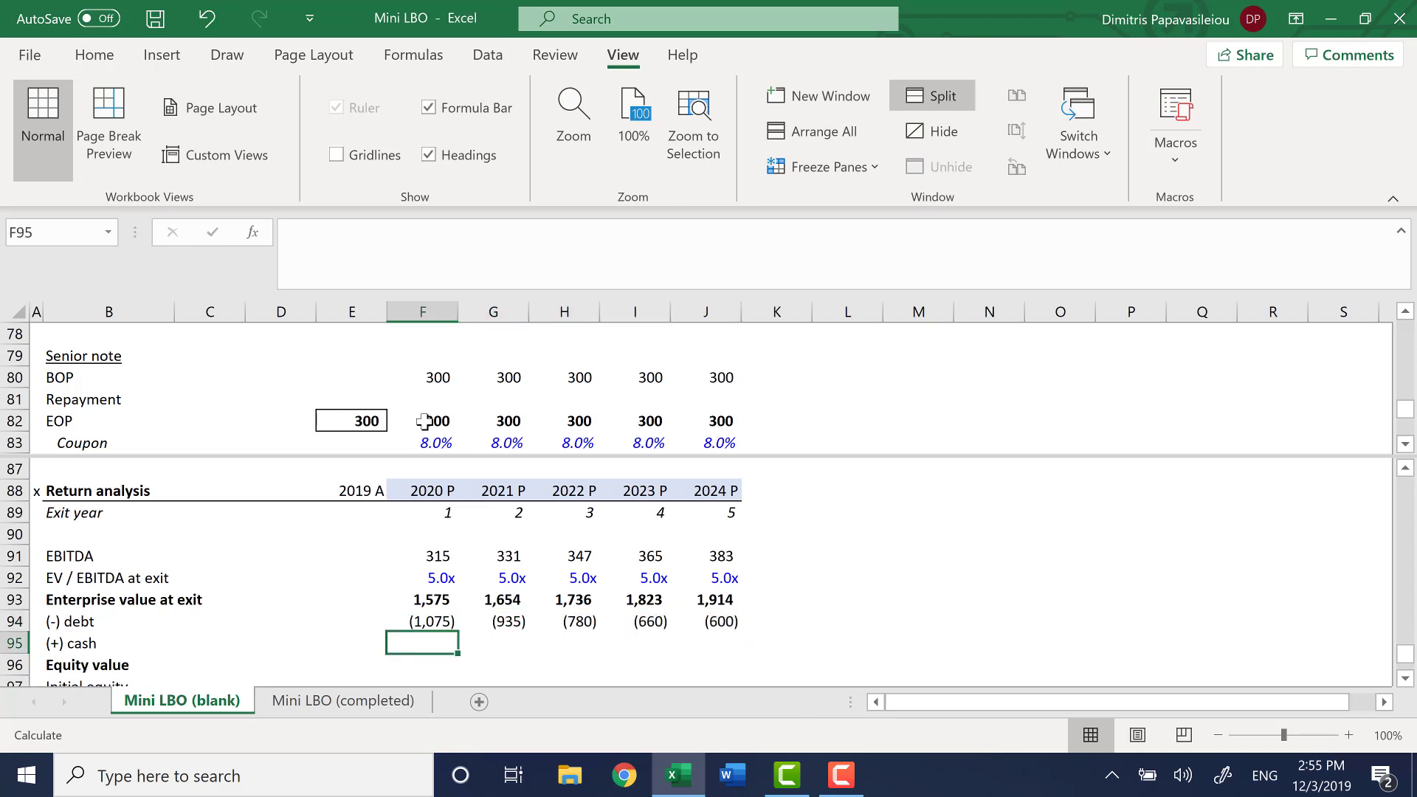
type("=")
key("F6")
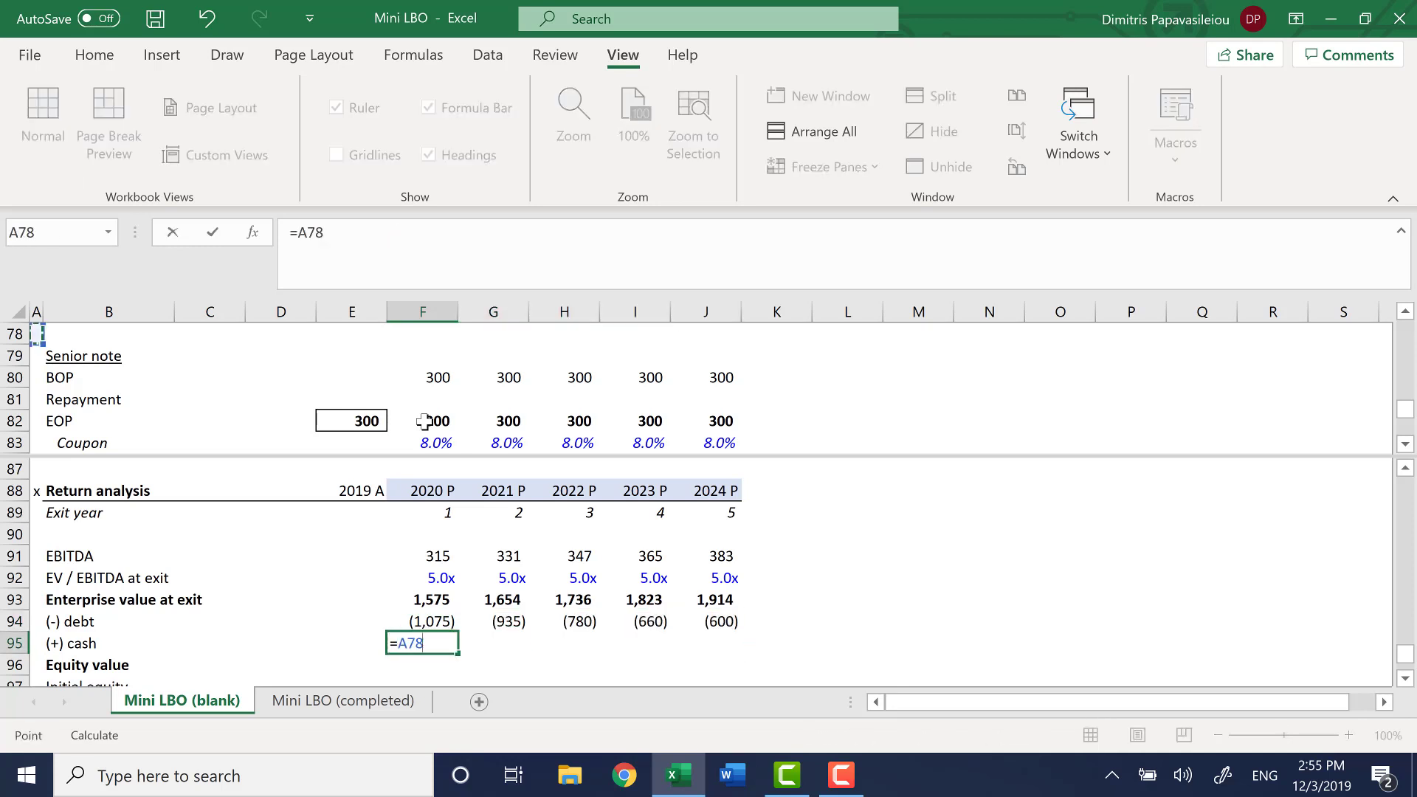
key("Down")
key("Right")
key("Right")
key("Right")
key("Right")
key("Right")
key("Down")
key("Down")
key("Down")
key("Down")
key("Down")
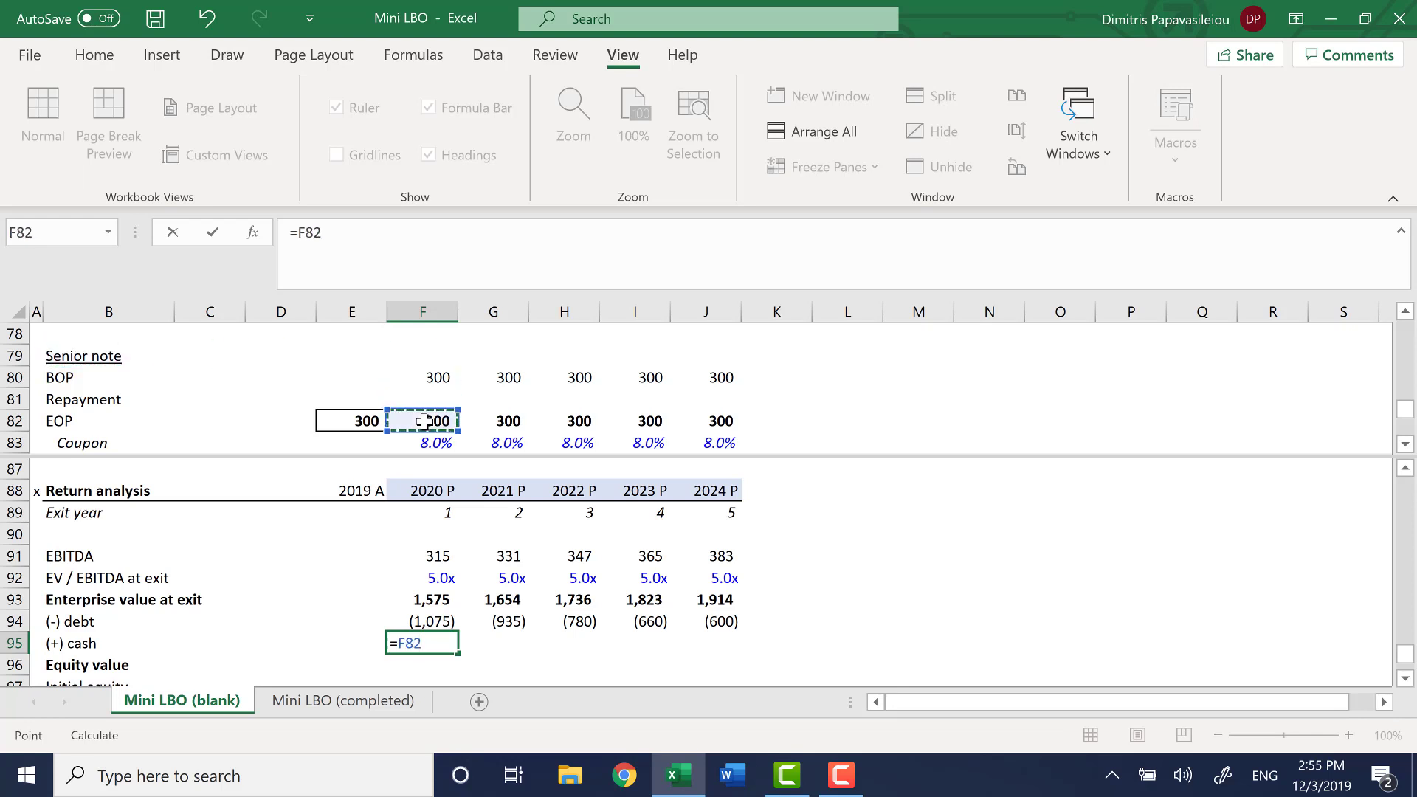
key("Up")
key("Up")
key("Up")
key("Up")
key("Up")
key("Up")
key("Up")
key("Up")
key("Up")
key("Up")
key("Up")
key("Up")
key("Up")
key("Up")
key("Up")
key("Up")
key("Up")
key("Up")
key("Up")
key("Up")
key("Up")
key("Up")
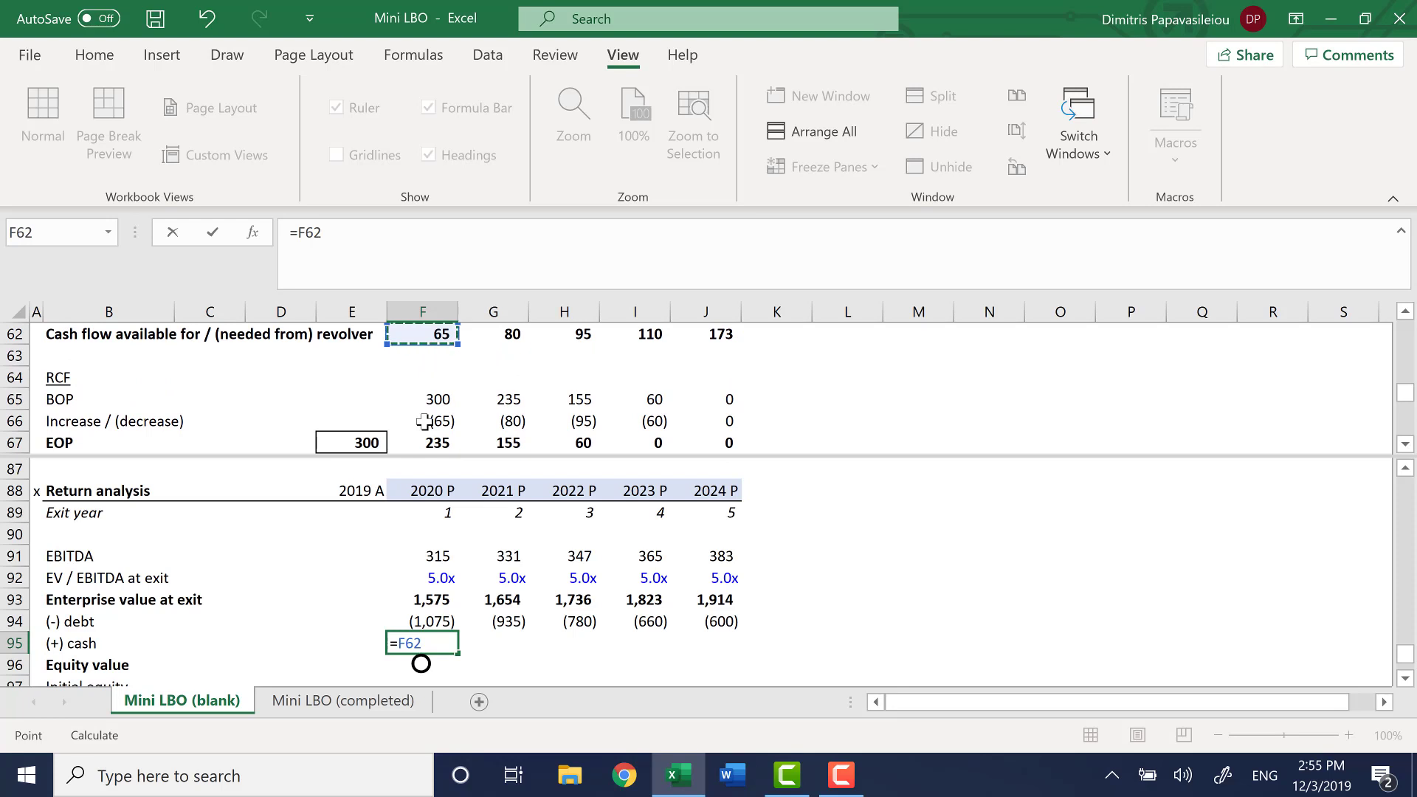
key("Up")
key("Up")
key("Up")
key("Up")
key("Up")
key("Up")
key("Up")
key("Up")
key("Up")
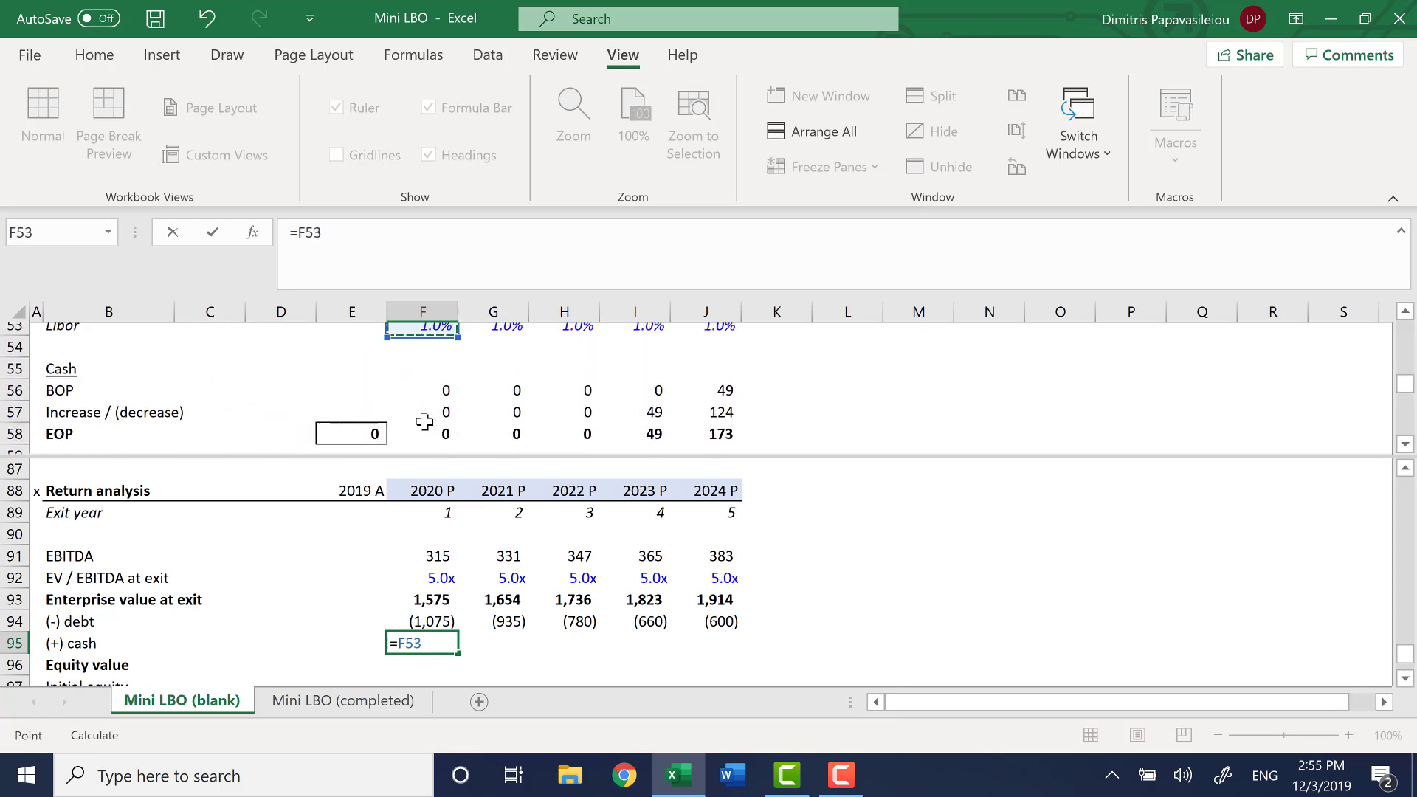
key("Up")
key("Up")
key("Down")
key("Down")
key("Down")
key("Down")
key("Down")
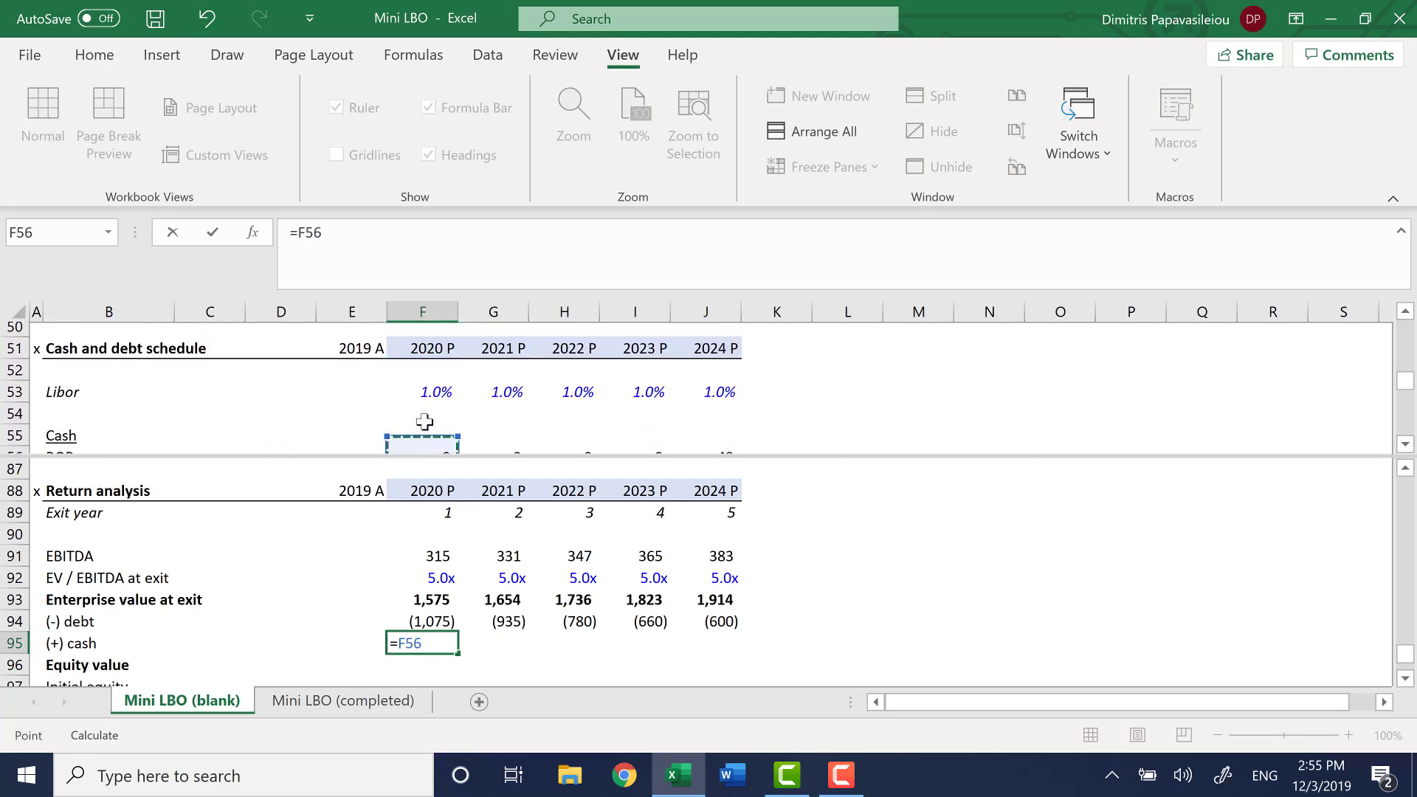
key("Down")
key("Down")
key("Down")
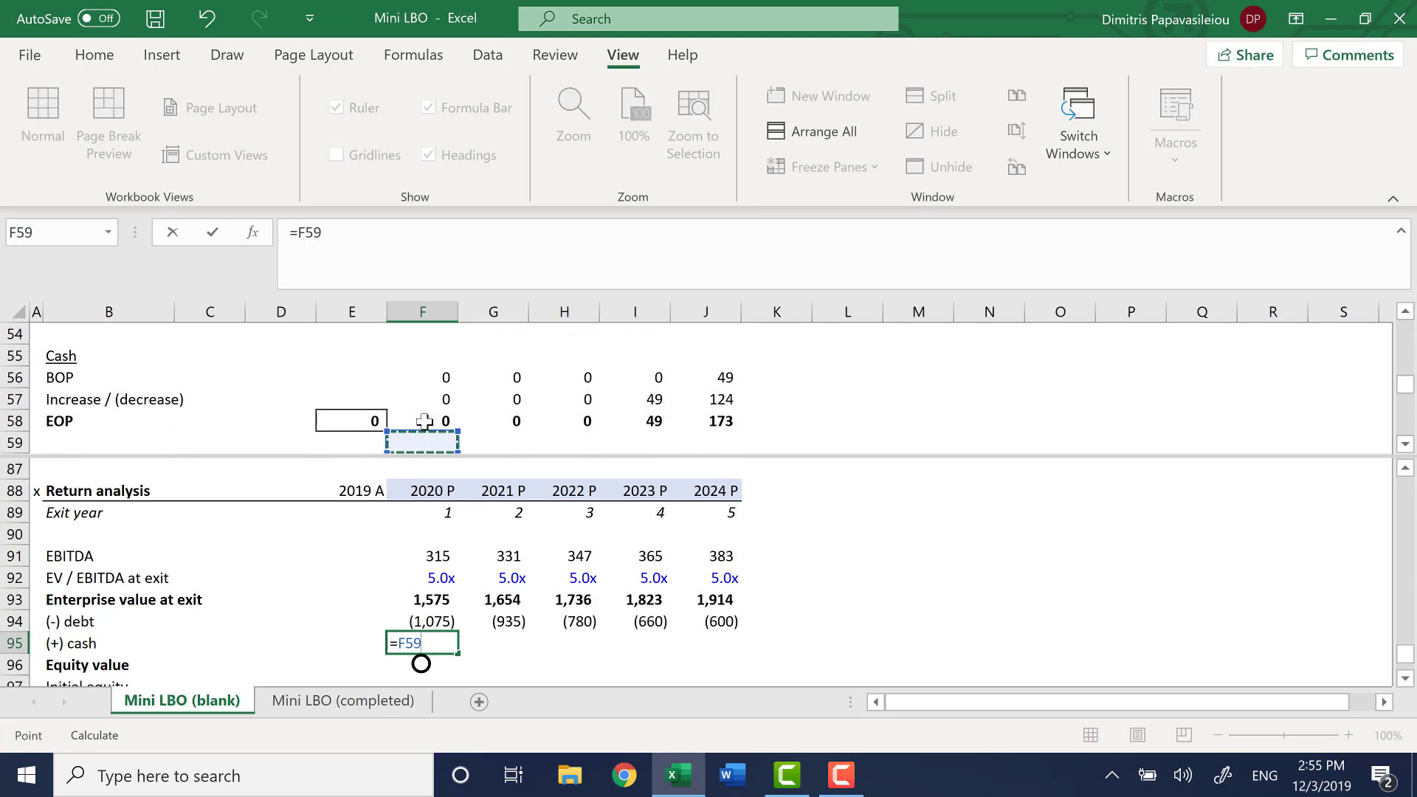
key("Up")
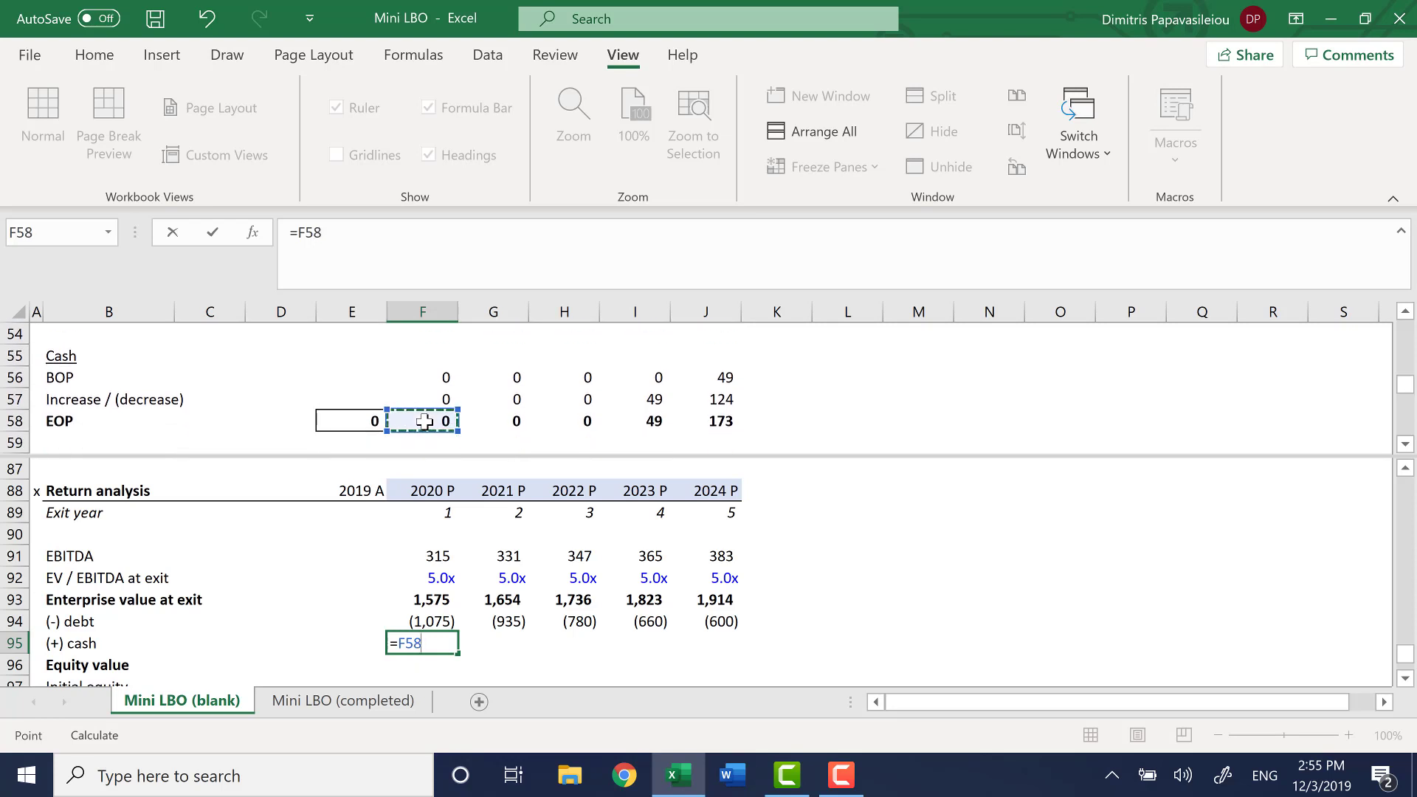
key("ctrl+Return")
Fill the (+) cash link from F95 across to J95
key("shift+Right")
key("shift+Right")
key("shift+Right")
key("shift+Right")
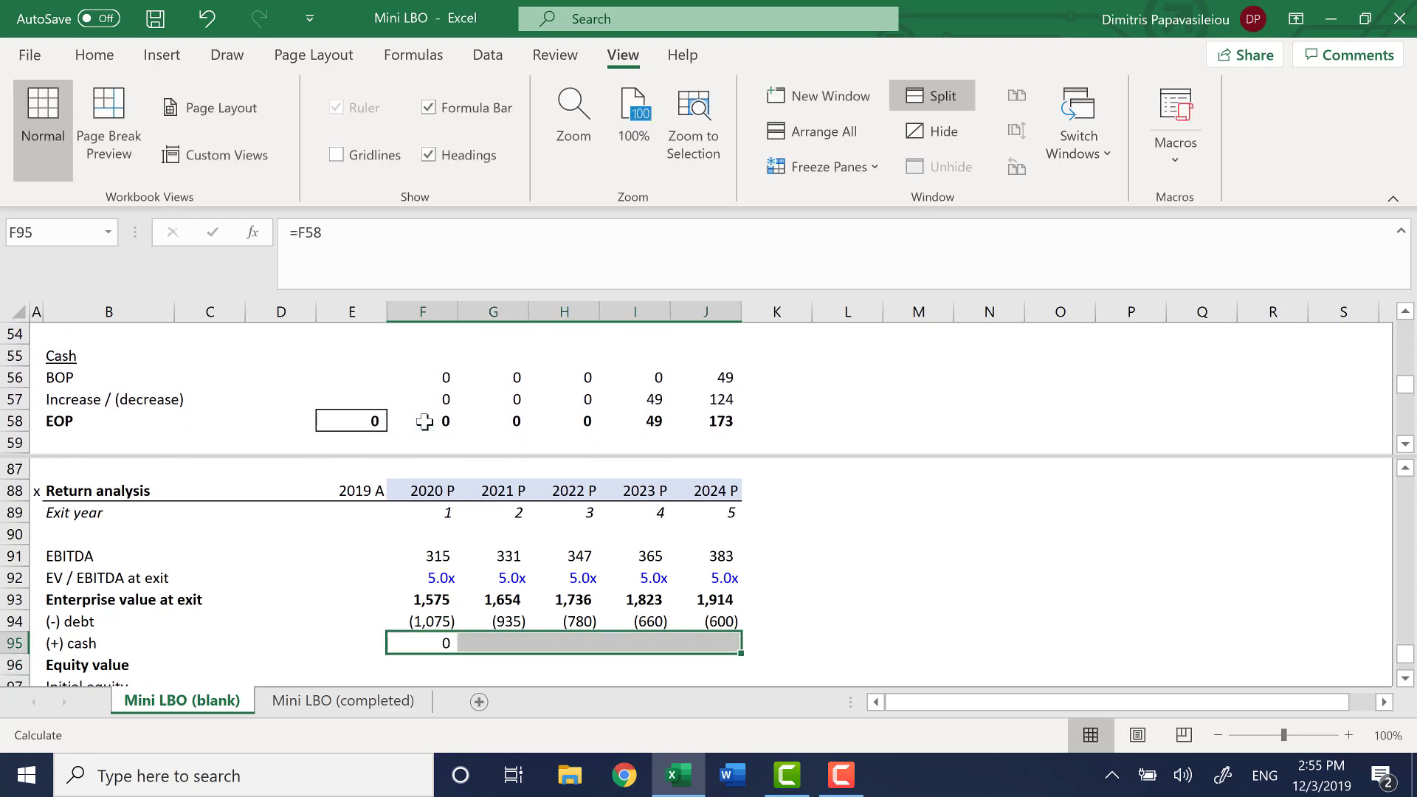
key("ctrl+r")
Calculate the 2020 Equity value in F96 with the formula =SUM(F93:F95)
key("Down")
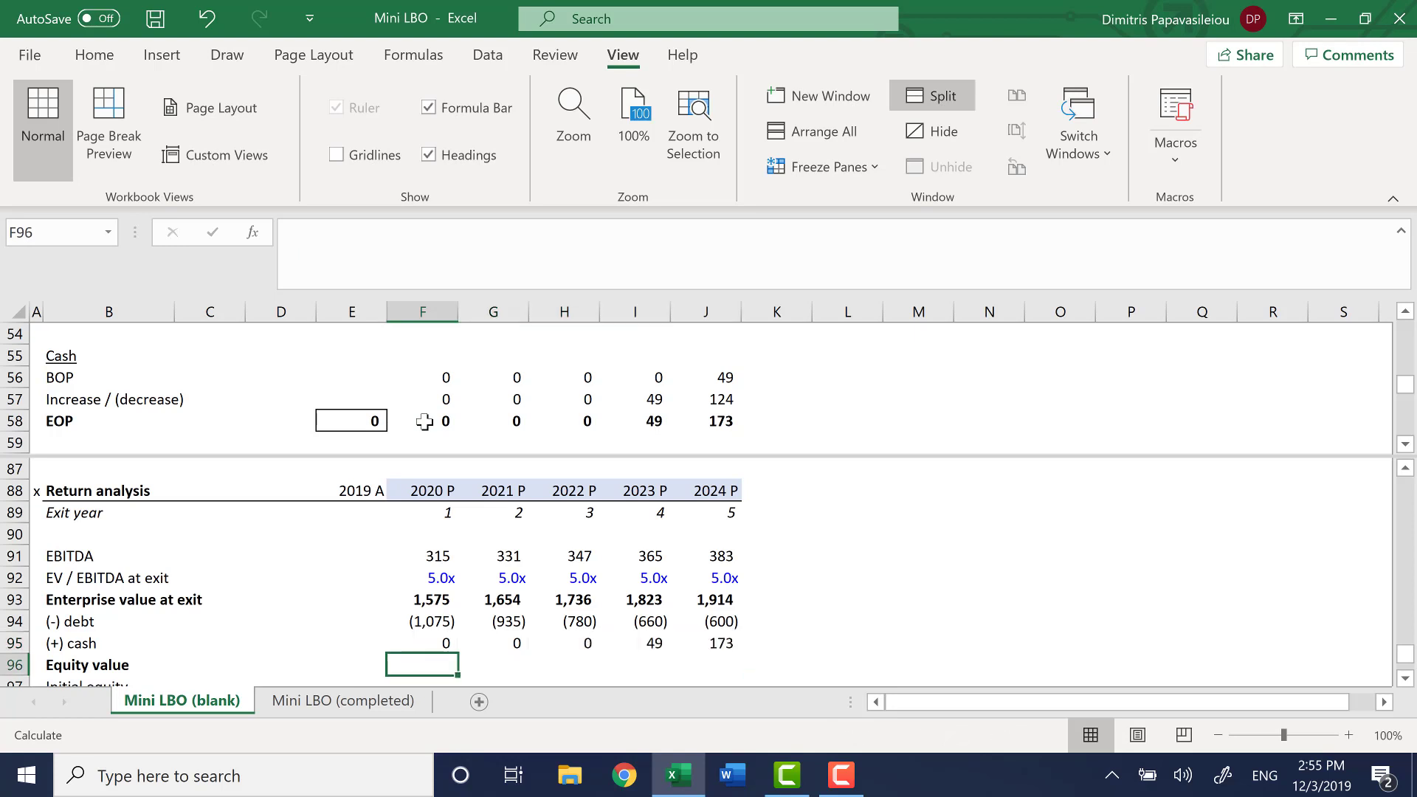
type("=sum(")
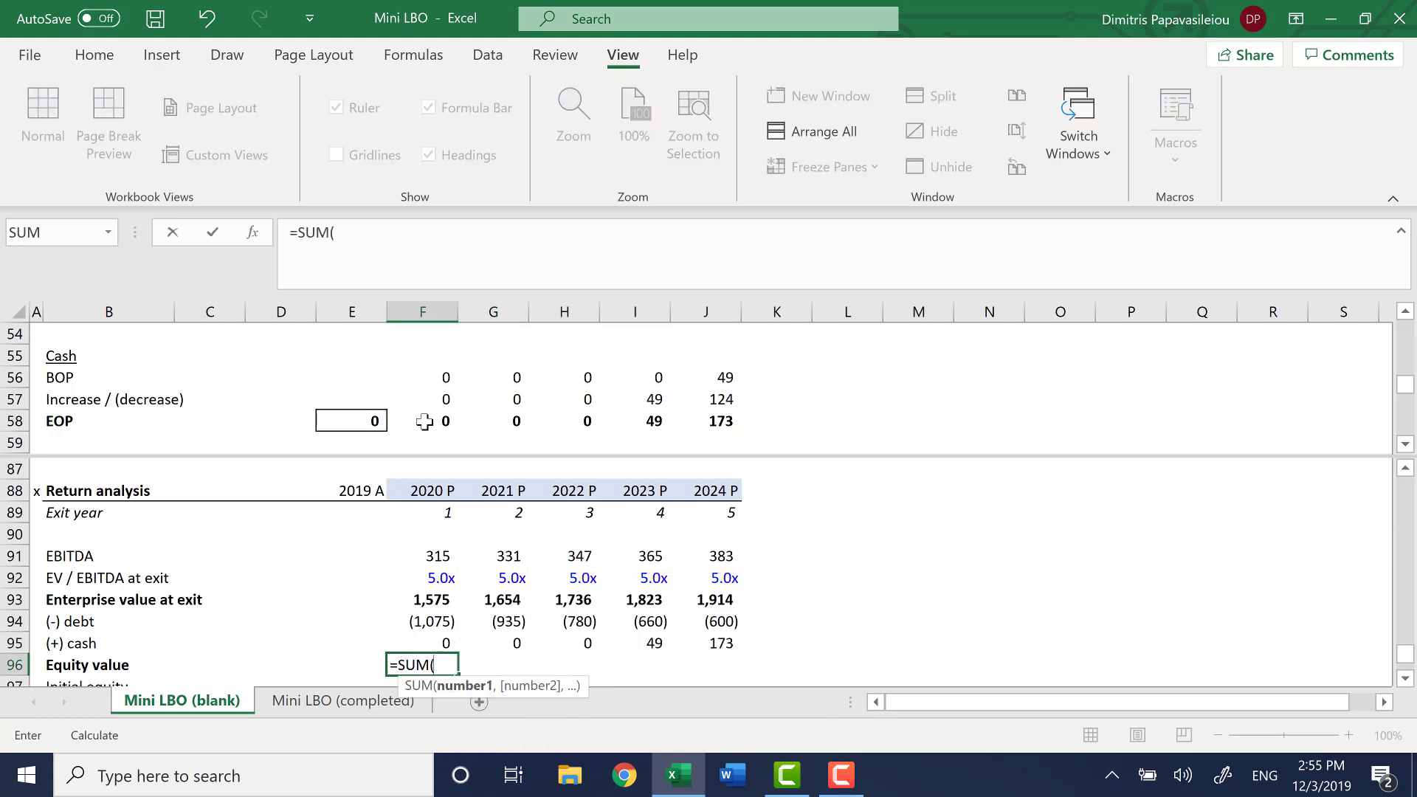
key("Up")
key("Up")
key("Up")
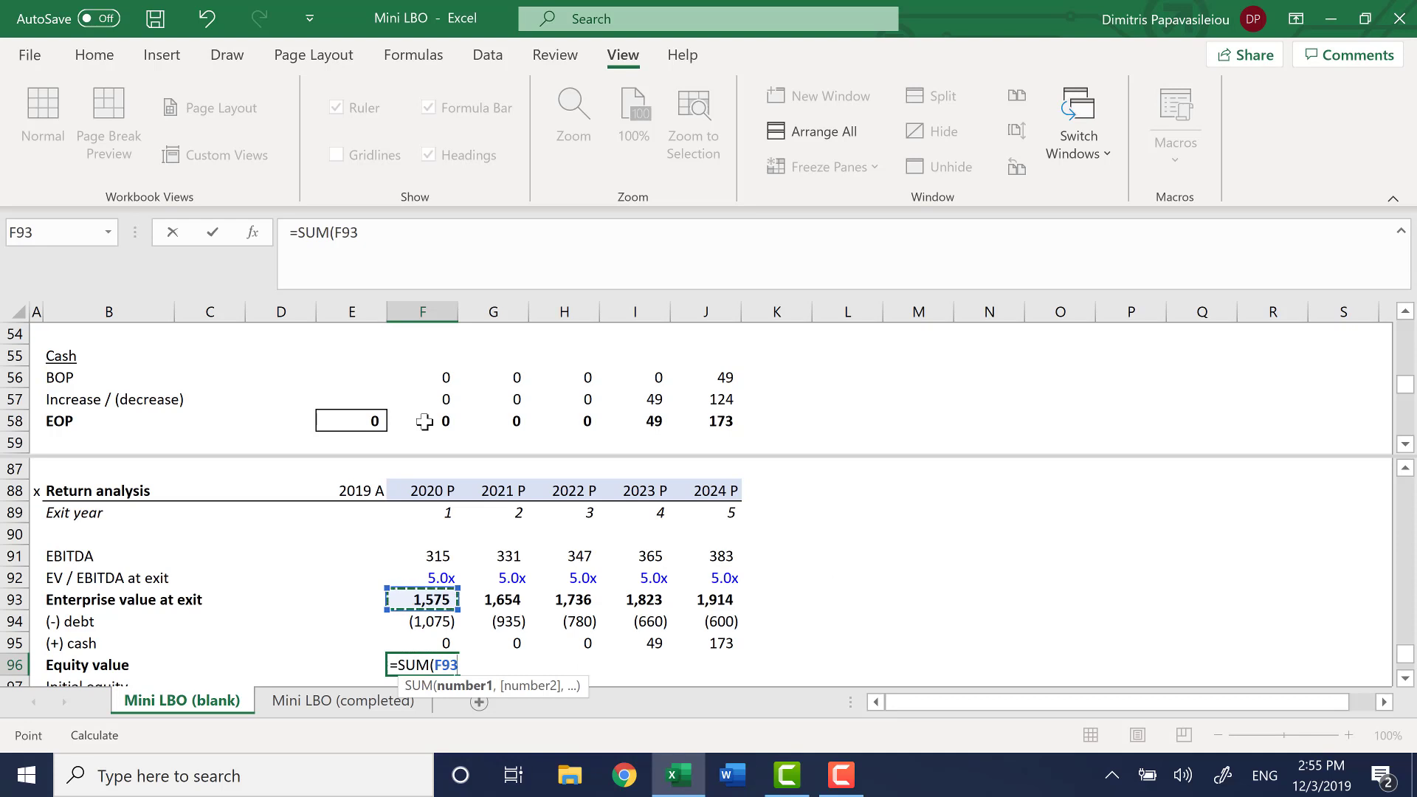
key("shift+Down")
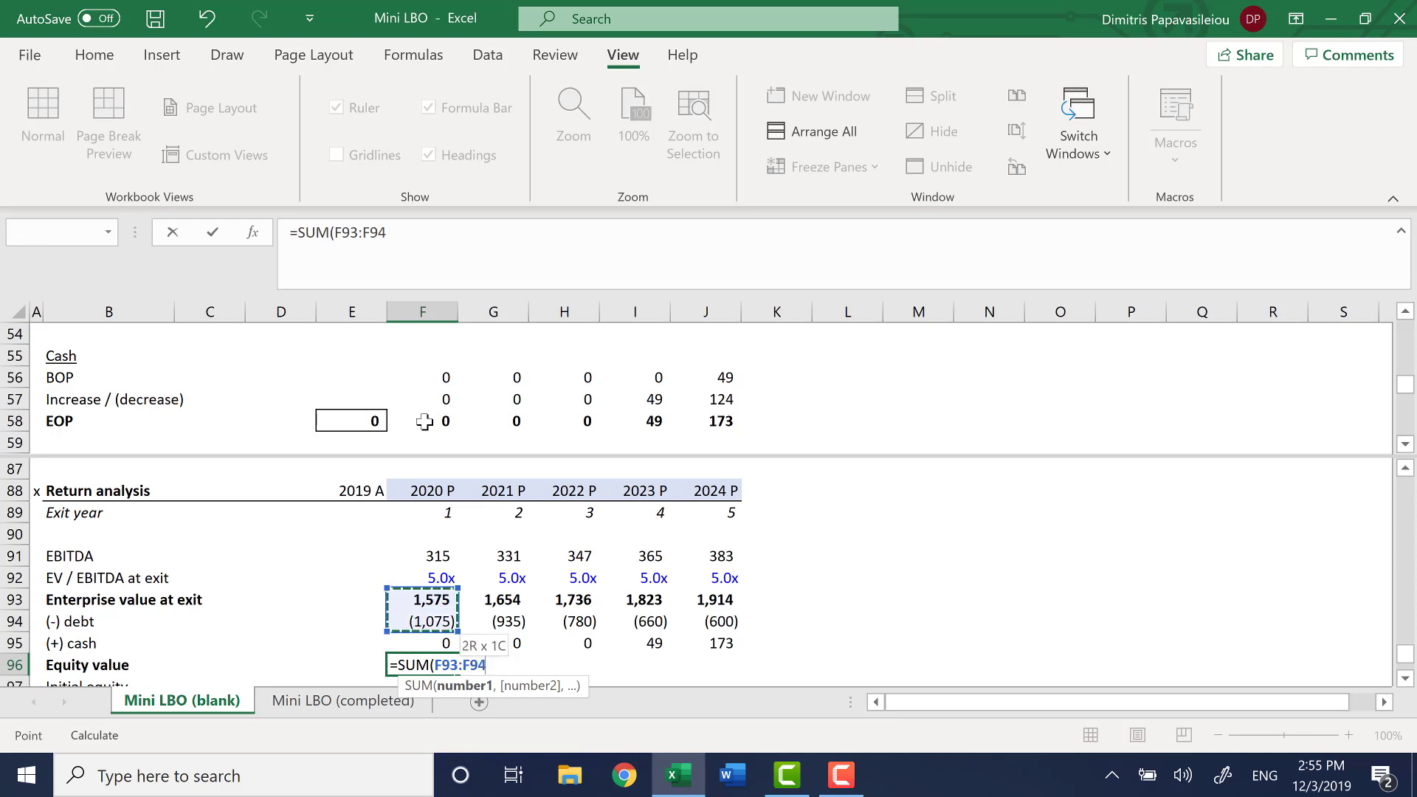
key("shift+Down")
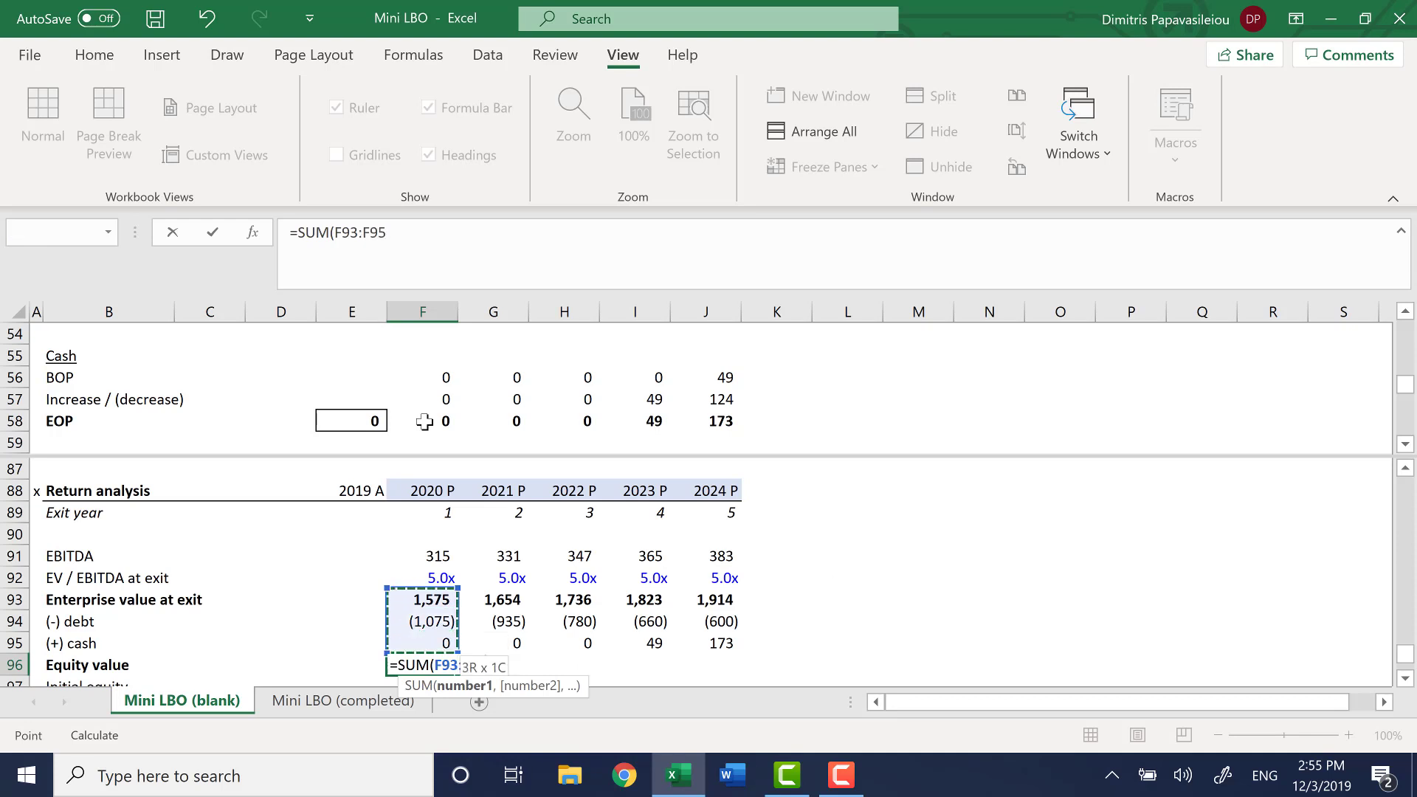
key("Return")
Fill the Equity value formula from F96 across to J96
key("Up")
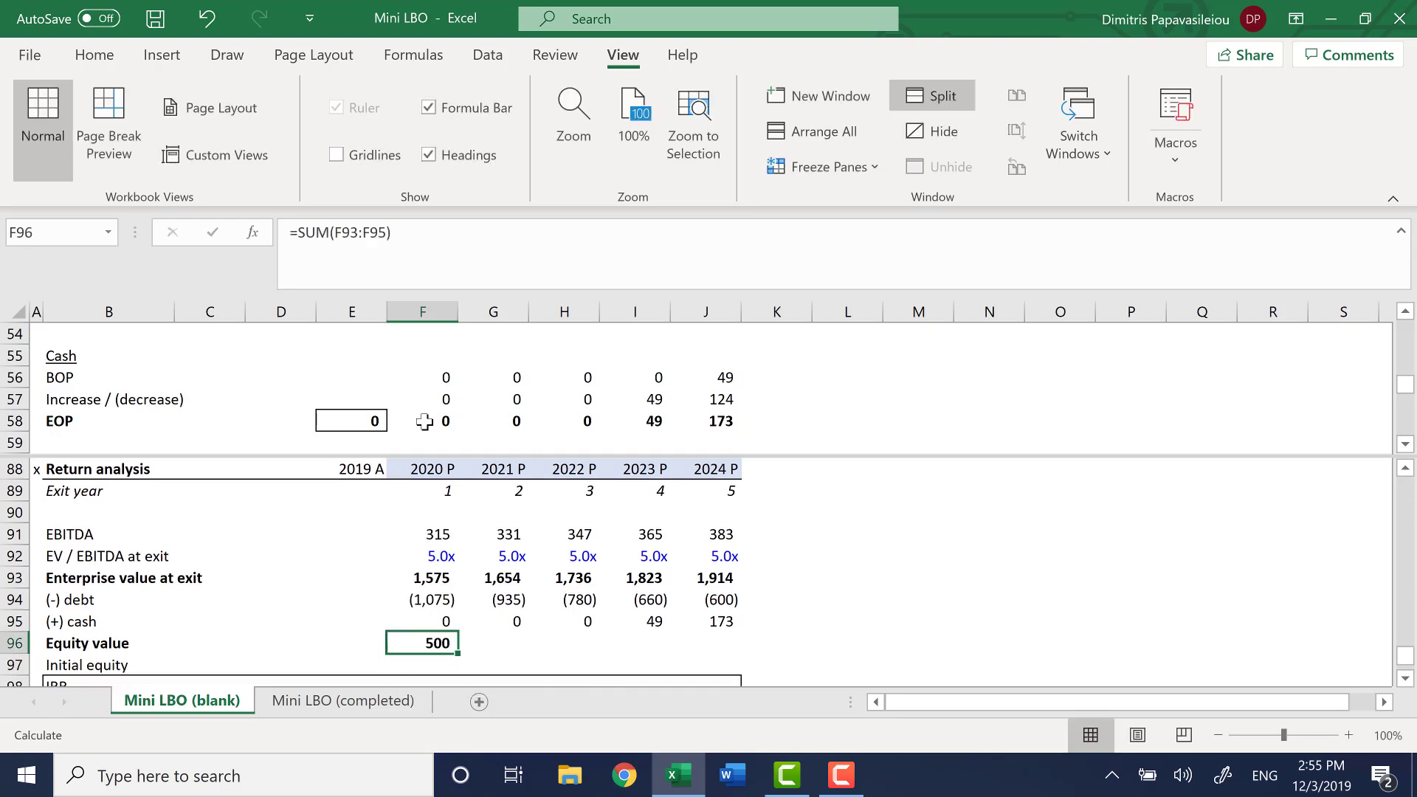
key("shift+Right")
key("shift+Right")
key("shift+Right")
key("shift+Right")
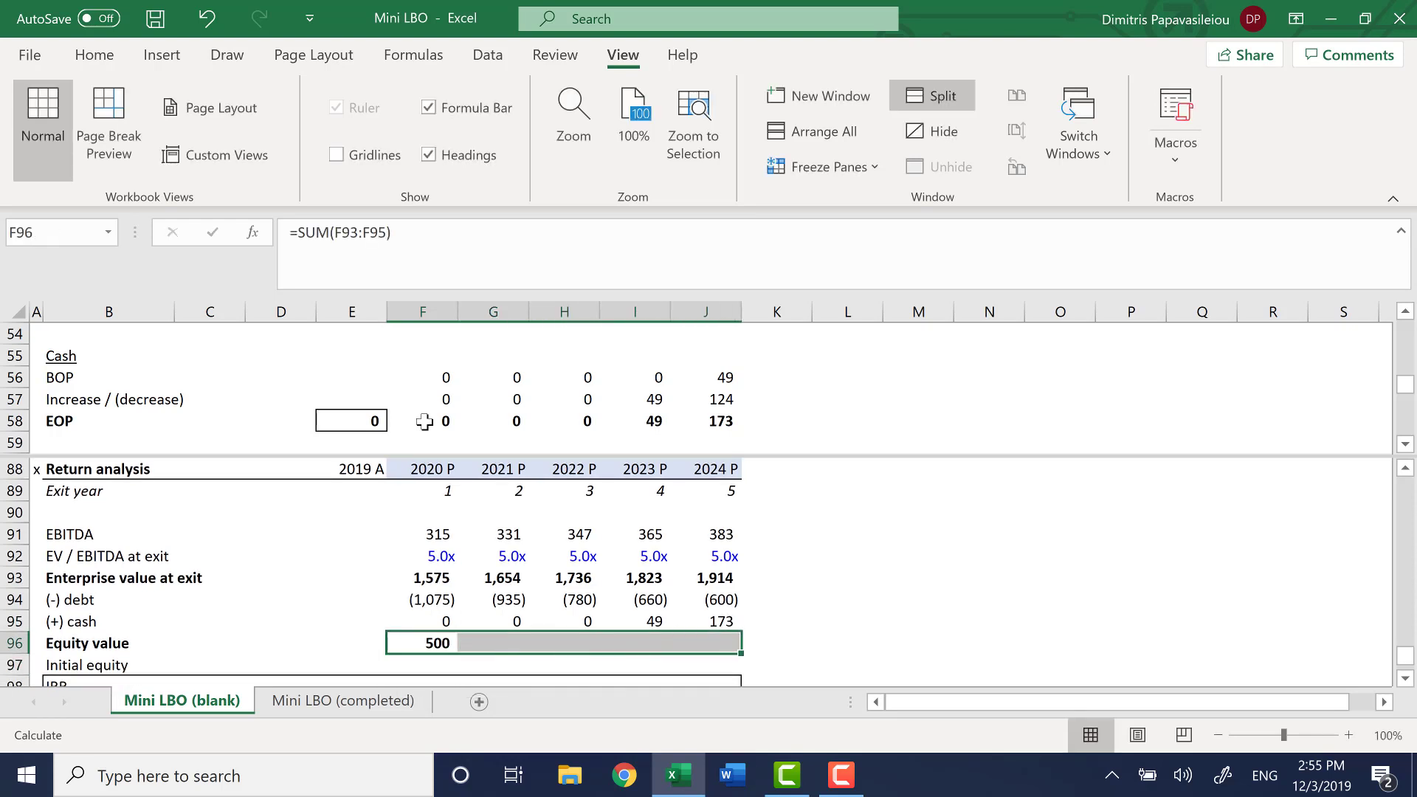
key("ctrl+r")
Link the 2020 Initial equity in F97 to the Equity amount in the Sources table with the absolute reference =$E$14
key("Down")
key("Down")
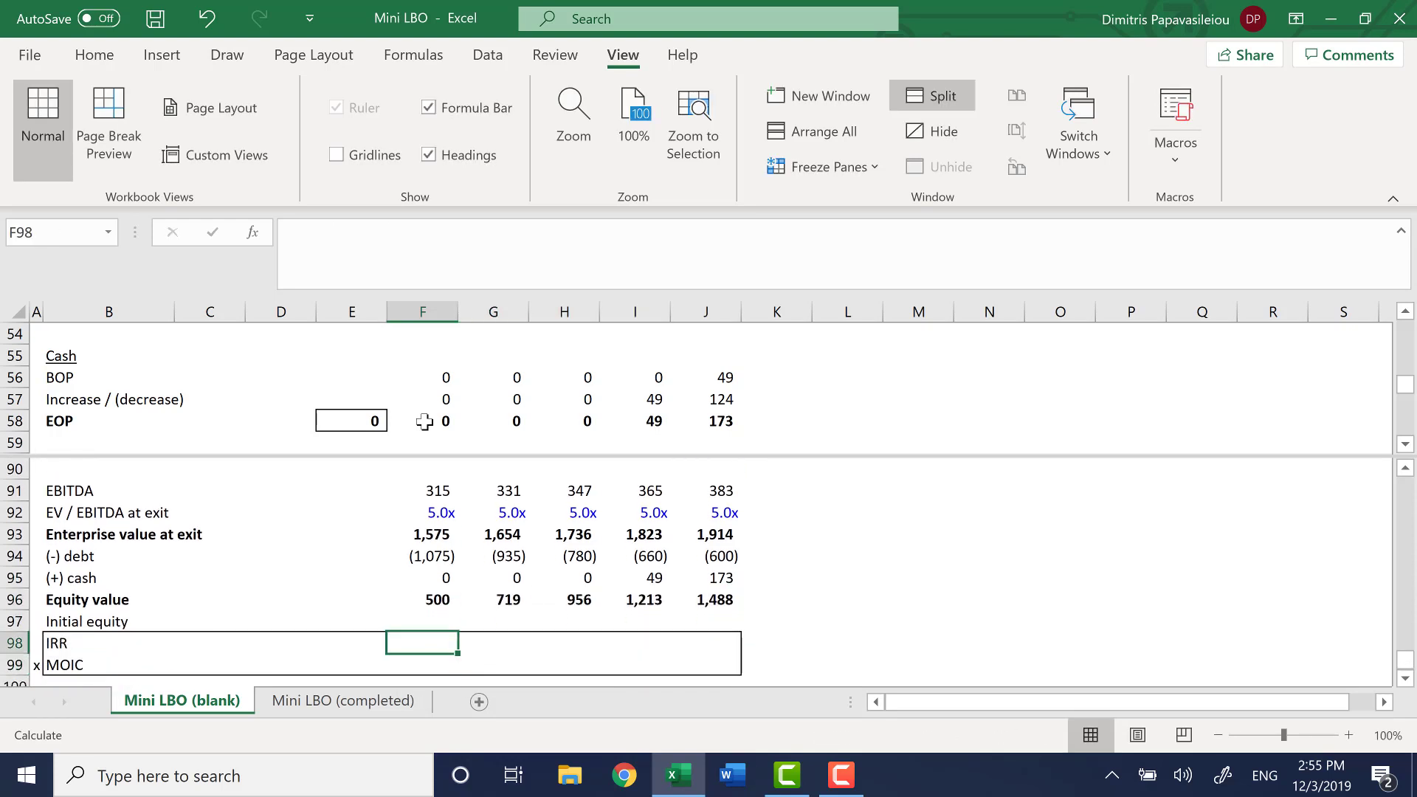
key("Up")
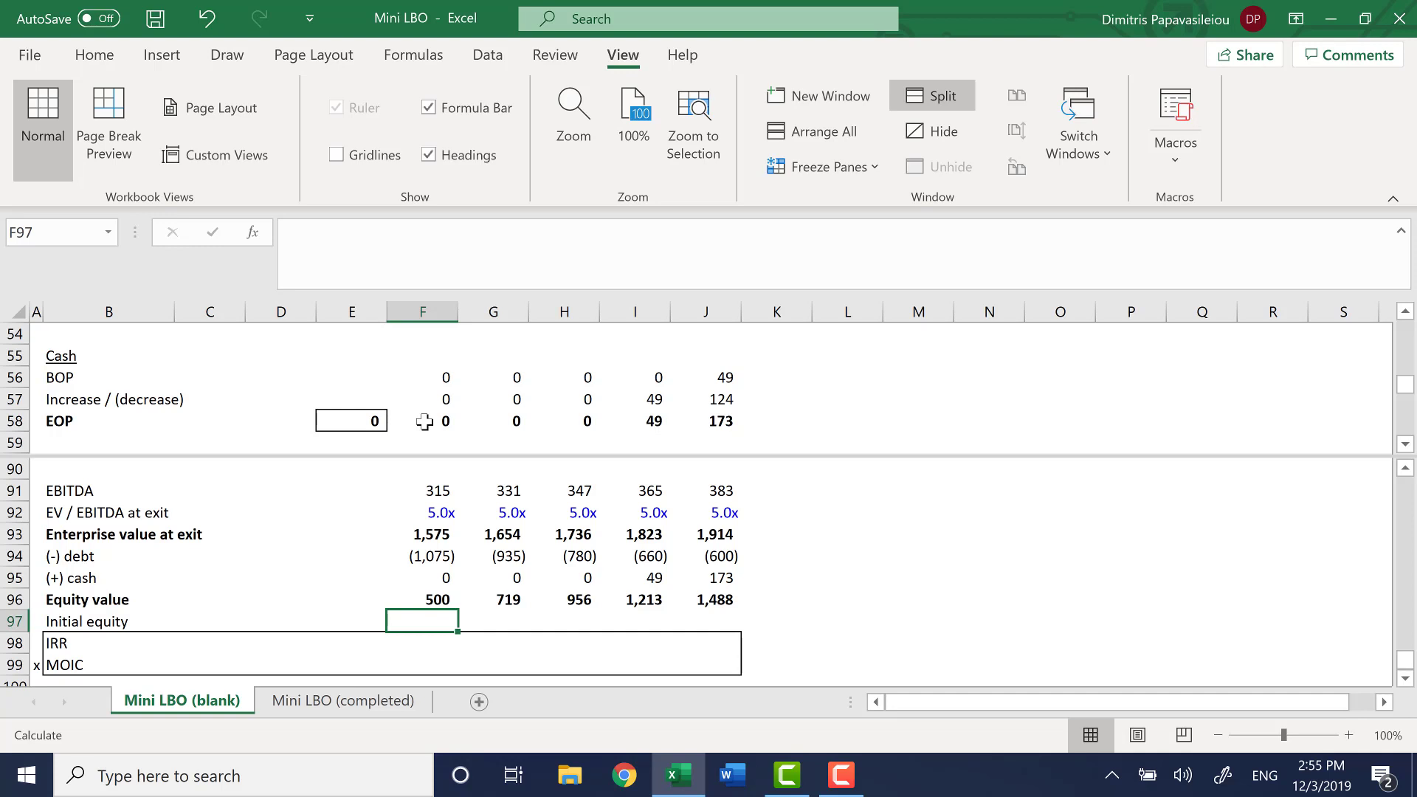
type("=")
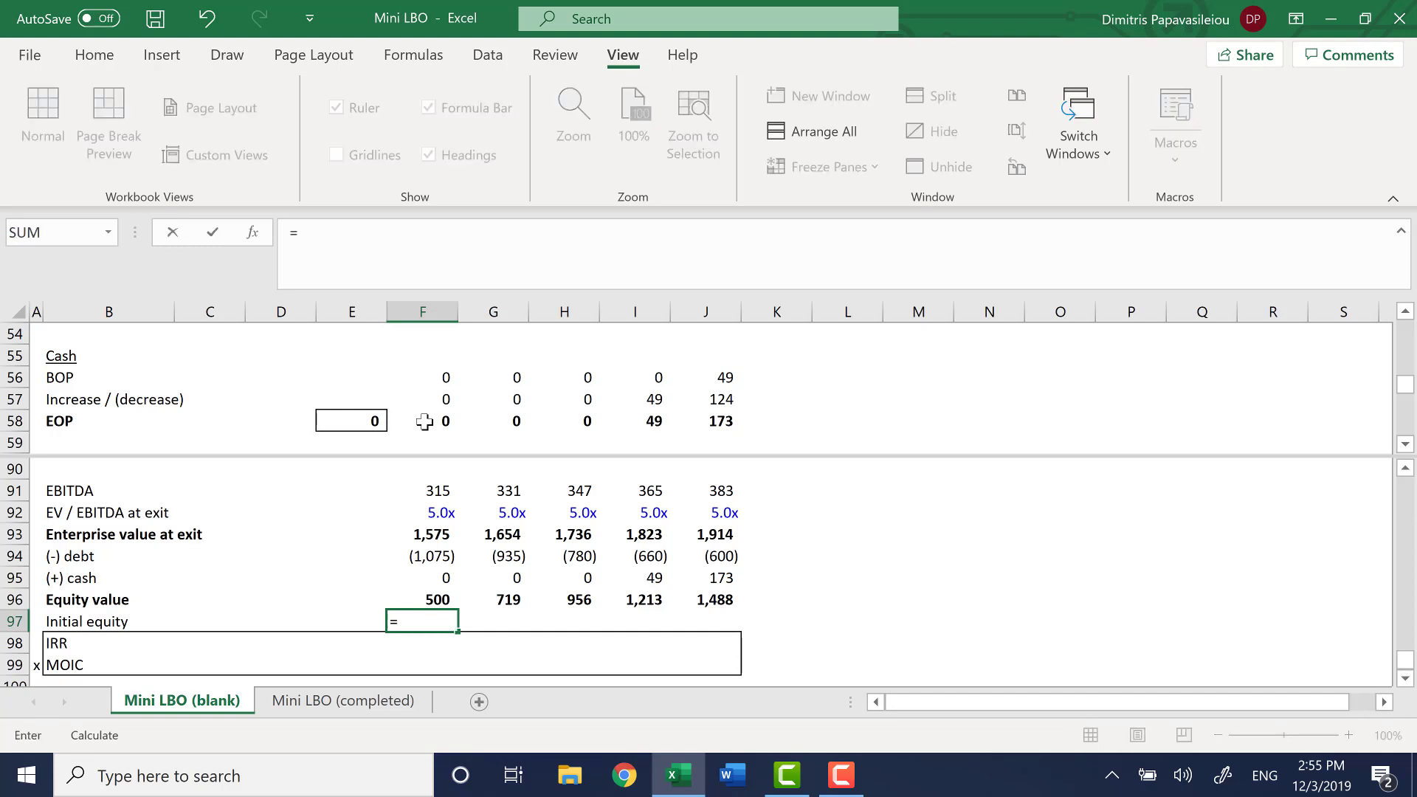
key("F6")
key("Down")
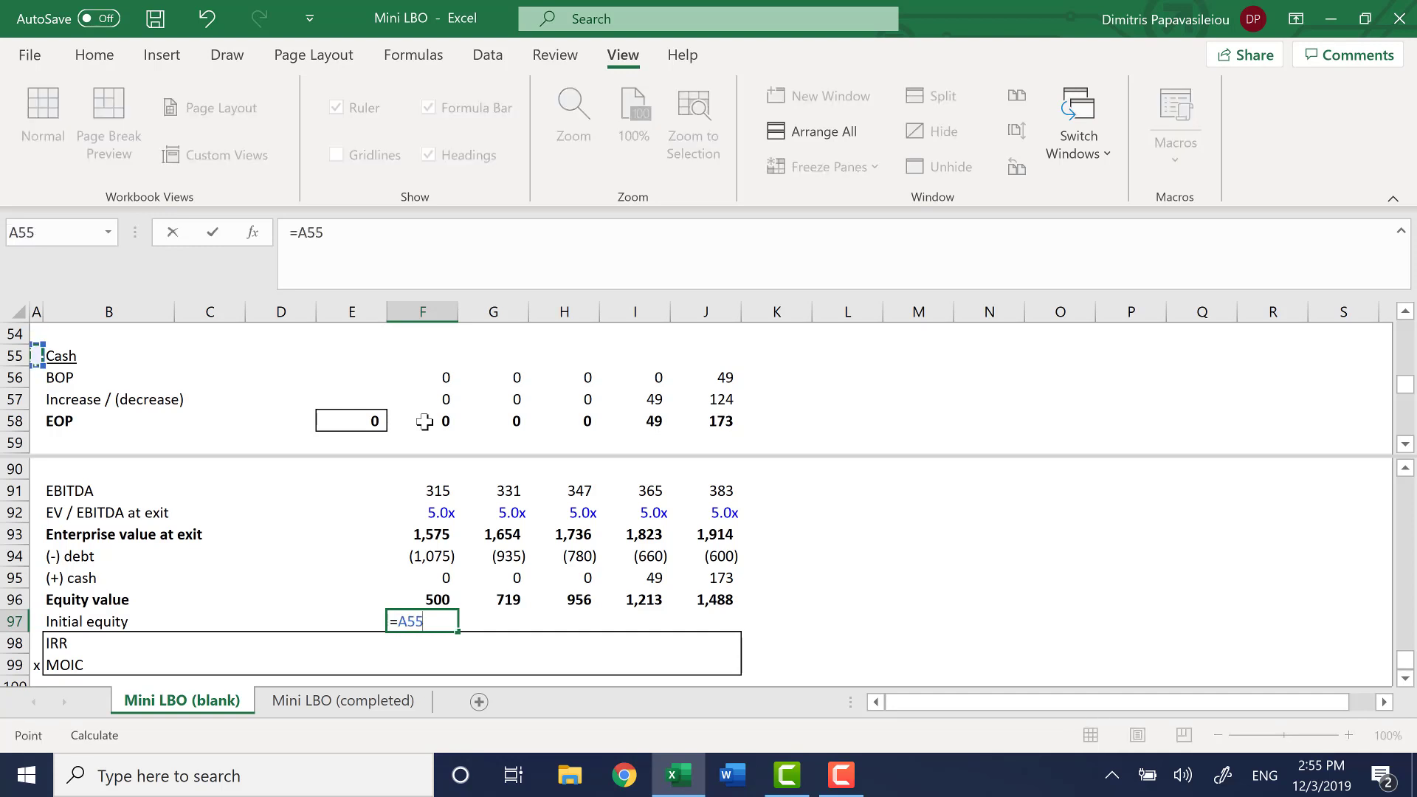
key("ctrl+Up")
key("ctrl+Up")
key("ctrl+Up")
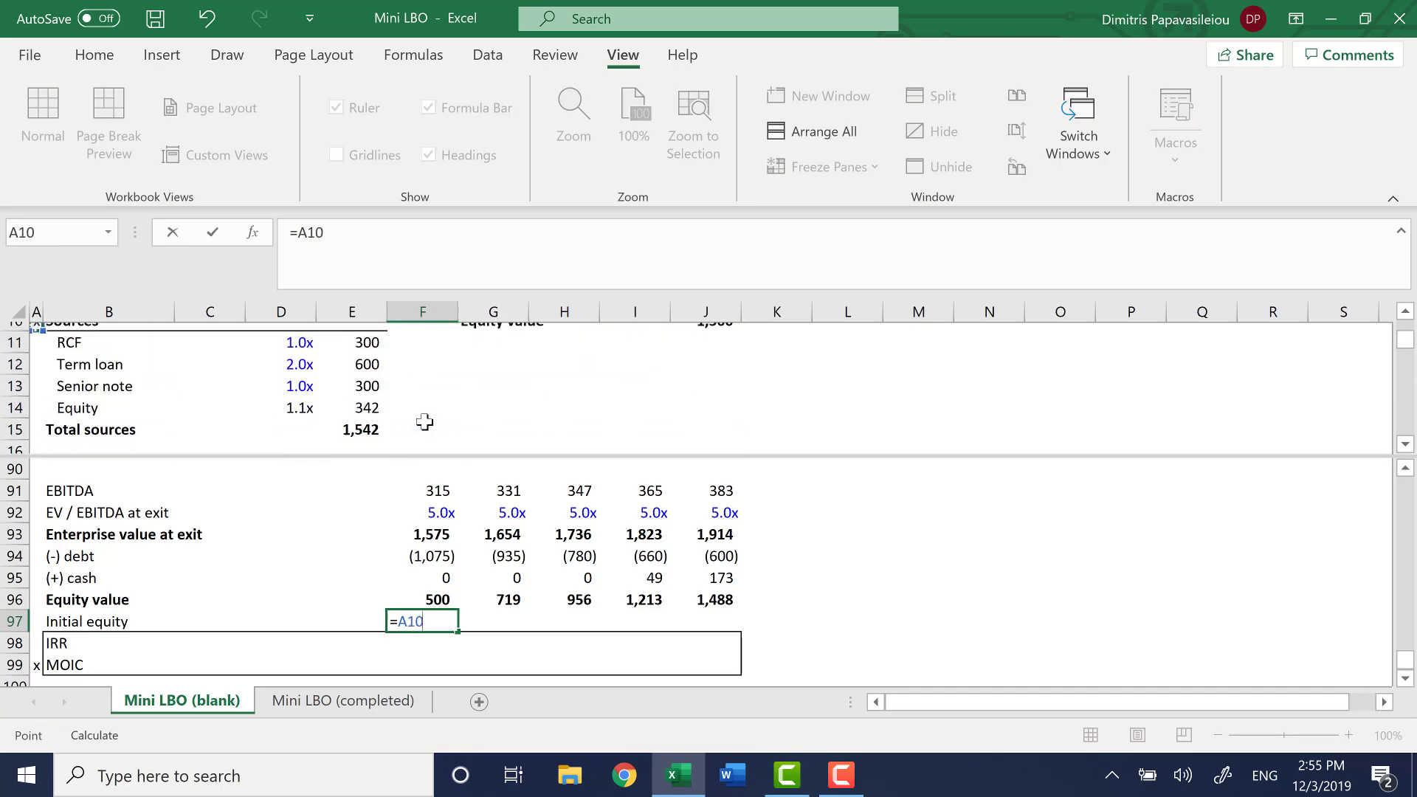
key("ctrl+Up")
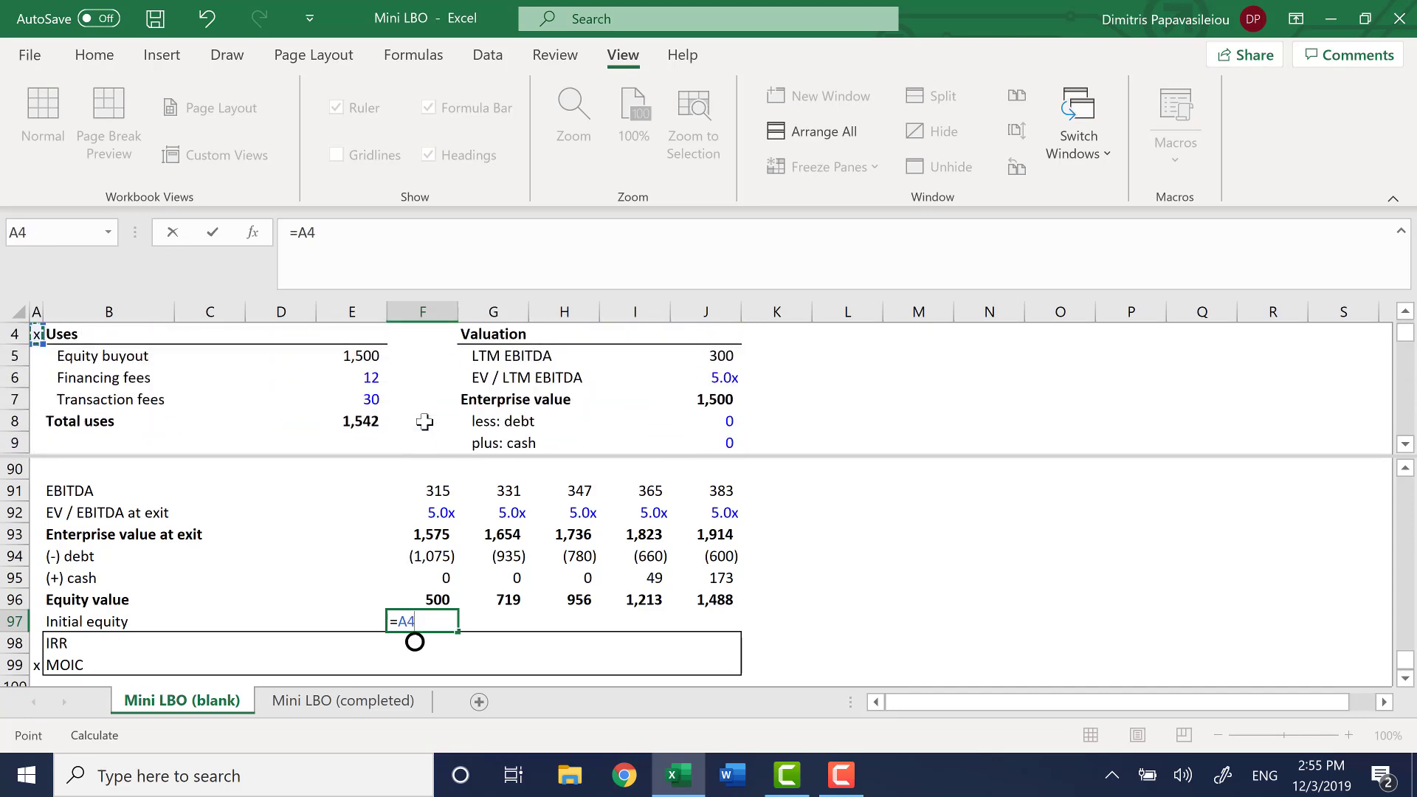
key("Down")
key("Down")
key("Down")
key("Down")
key("Down")
key("Down")
key("Down")
key("Down")
key("Down")
key("Down")
key("Down")
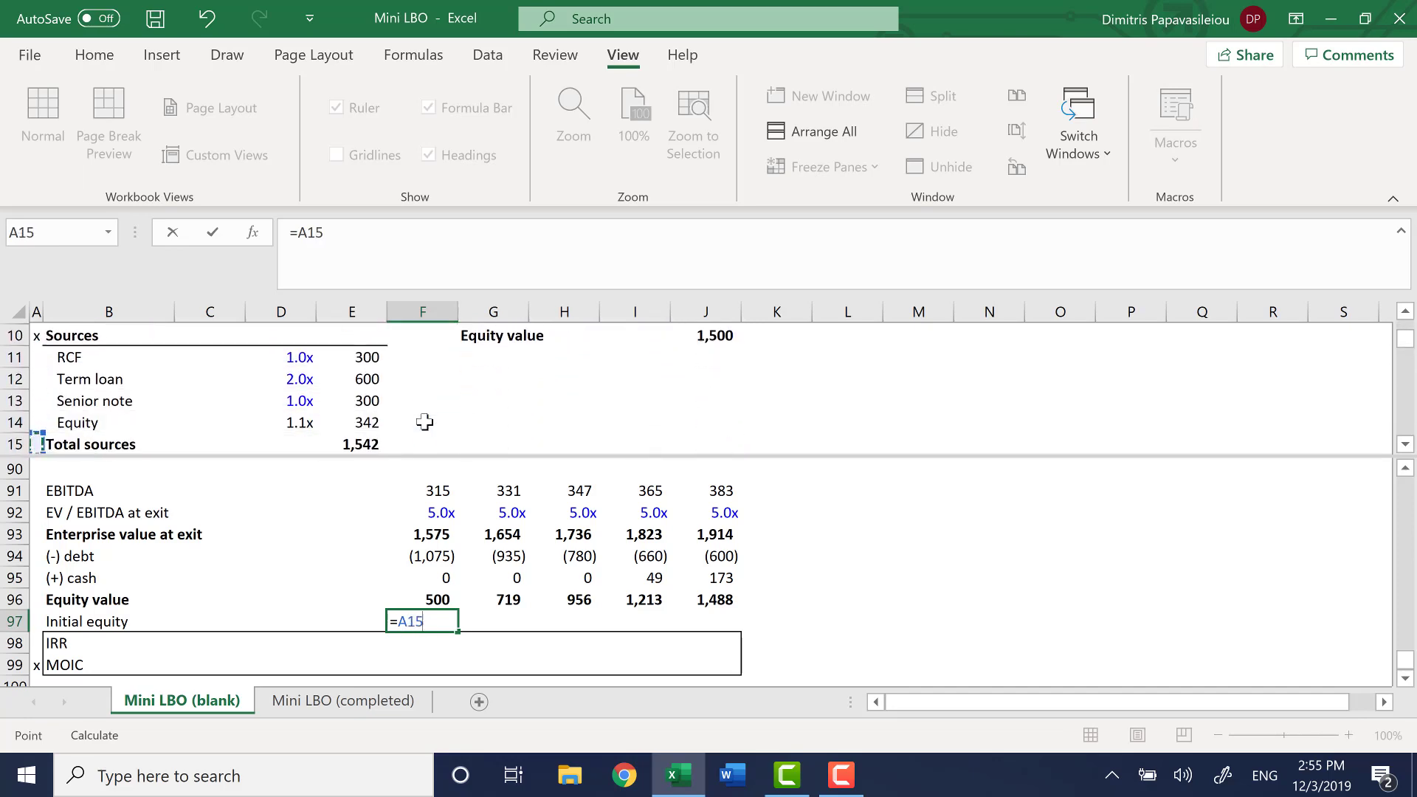
key("Up")
key("Up")
key("Up")
key("Right")
key("Up")
key("shift+Right")
key("shift+Right")
key("shift+Right")
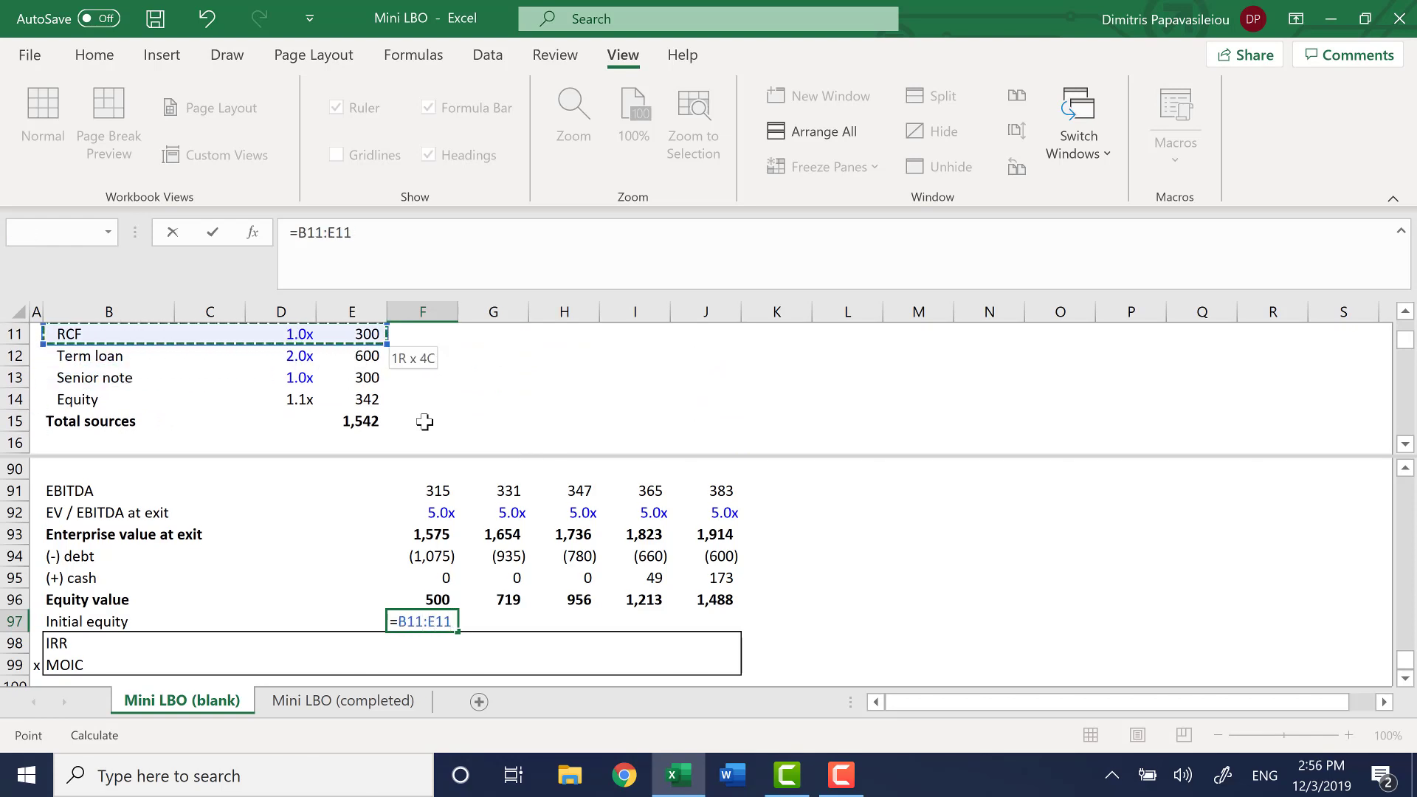
key("shift+Left")
key("shift+Left")
key("shift+Left")
key("shift+Right")
key("shift+Right")
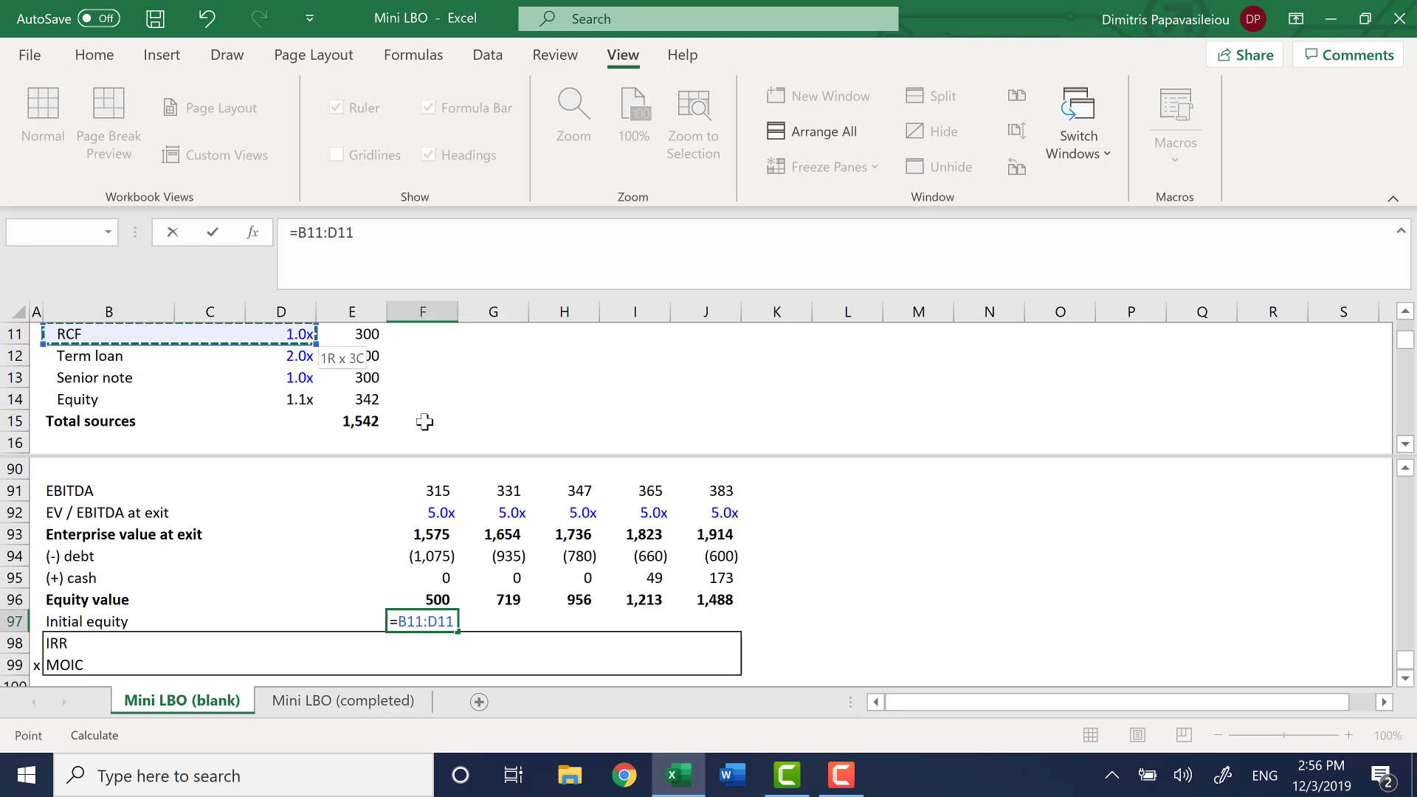
key("shift+Right")
key("shift+Down")
key("shift+Down")
key("Down")
key("Down")
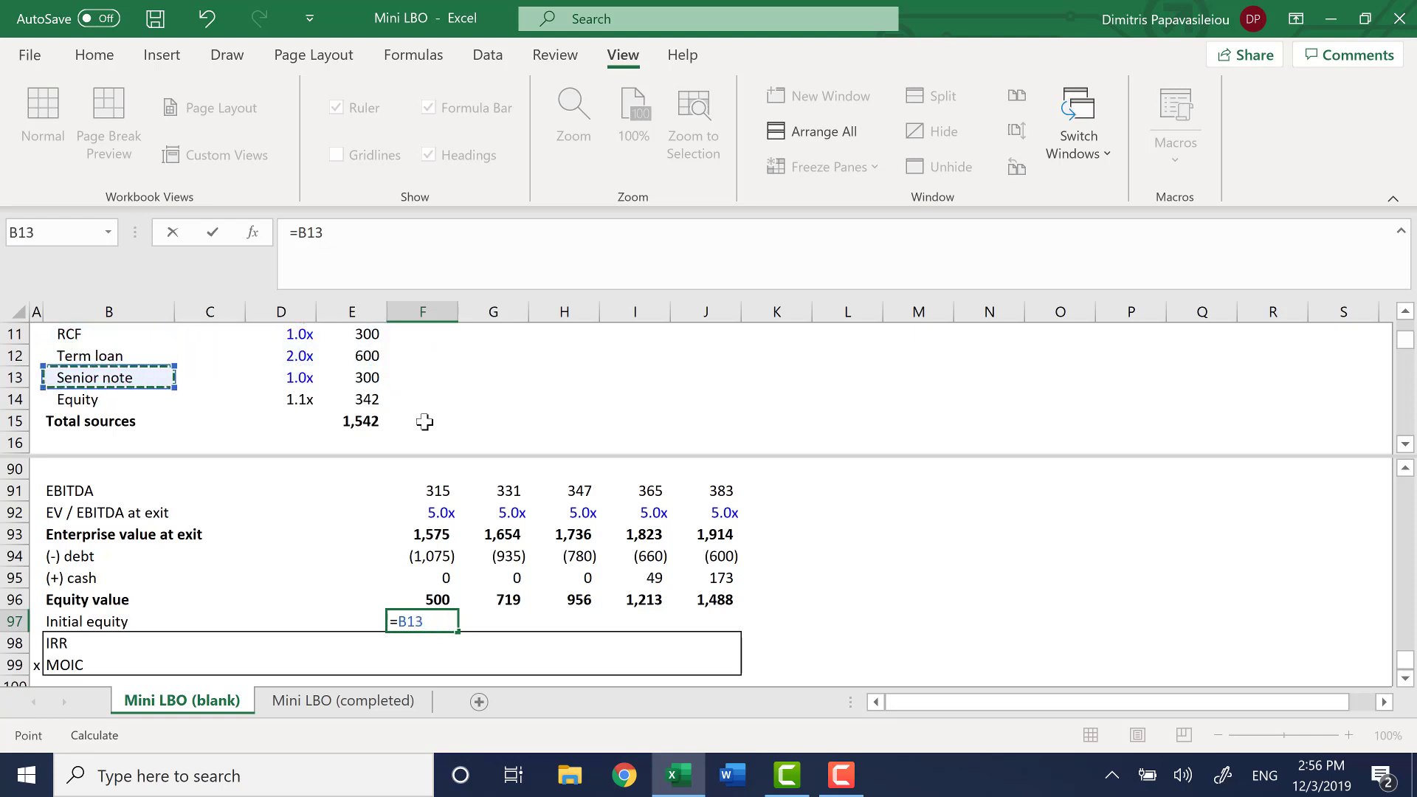
key("Down")
key("Right")
key("Right")
key("Right")
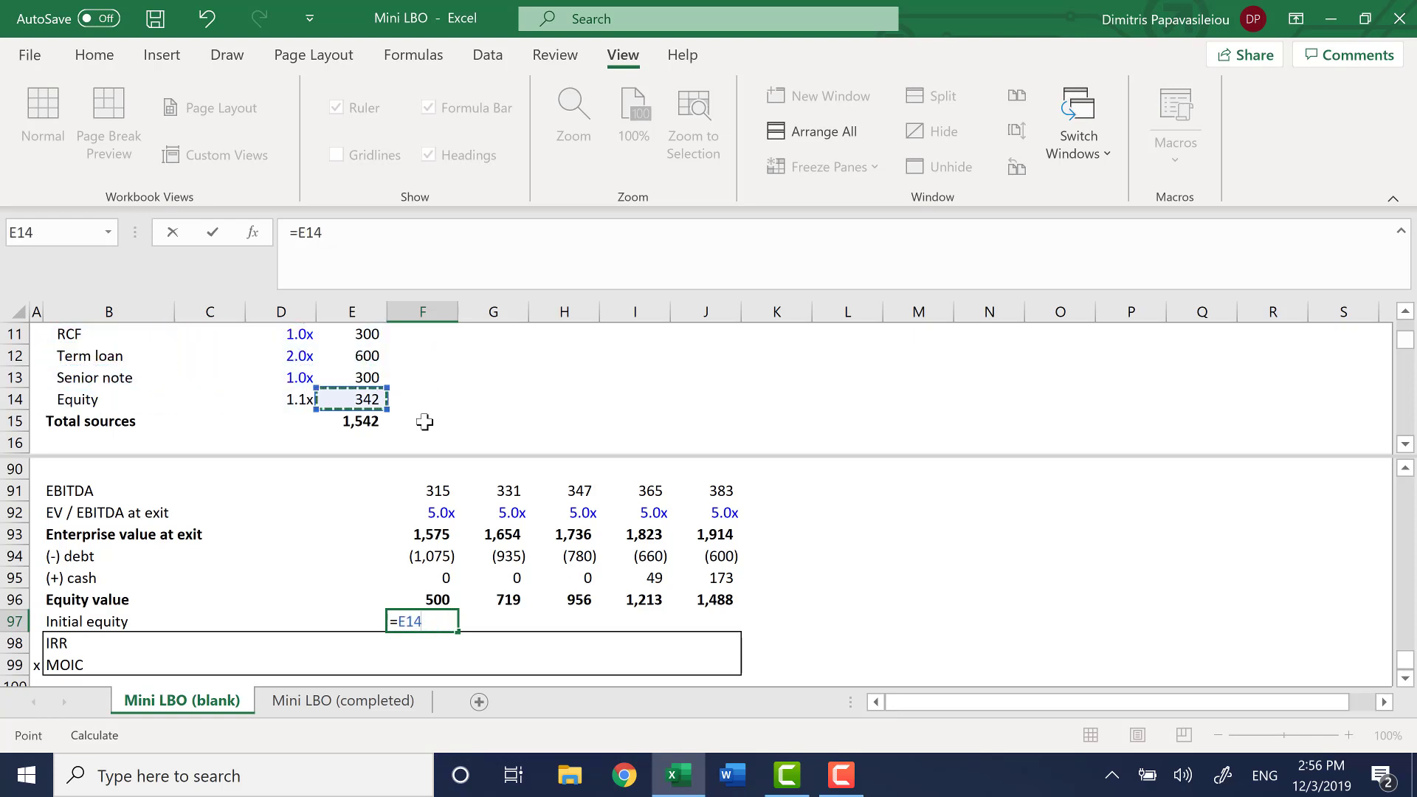
key("F4")
key("Return")
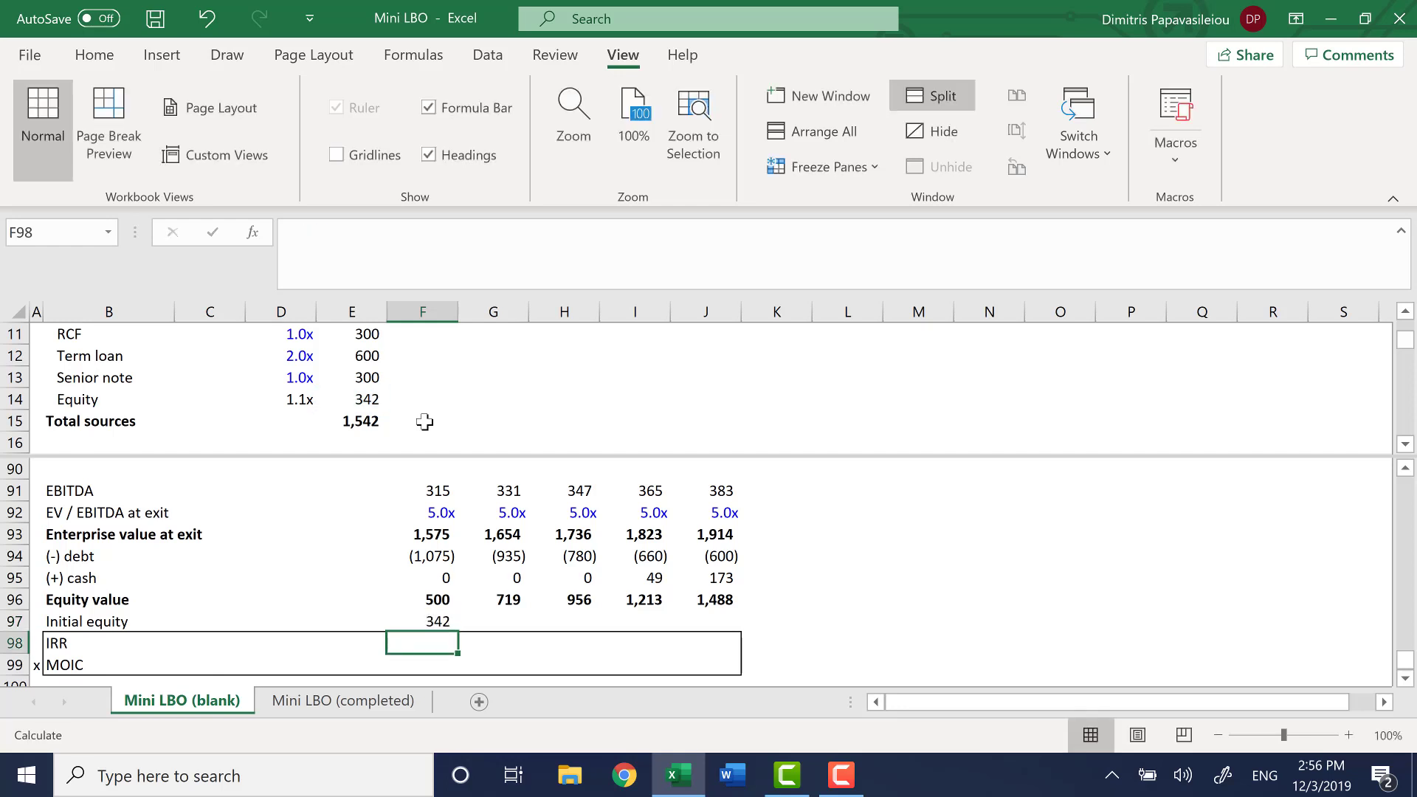
Fill the Initial equity link from F97 across to J97
key("Up")
key("shift+Right")
key("shift+Right")
key("shift+Right")
key("shift+Right")
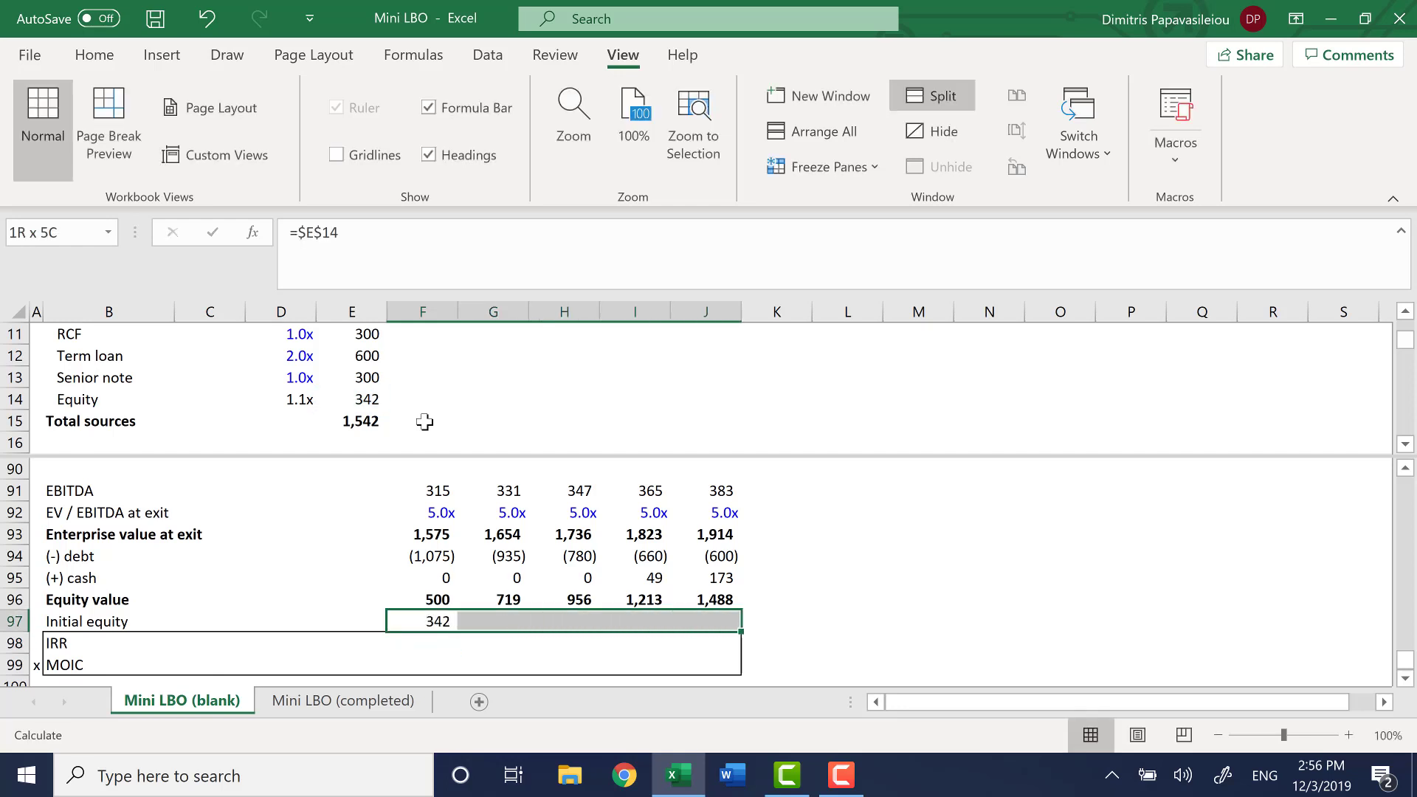
key("ctrl+r")
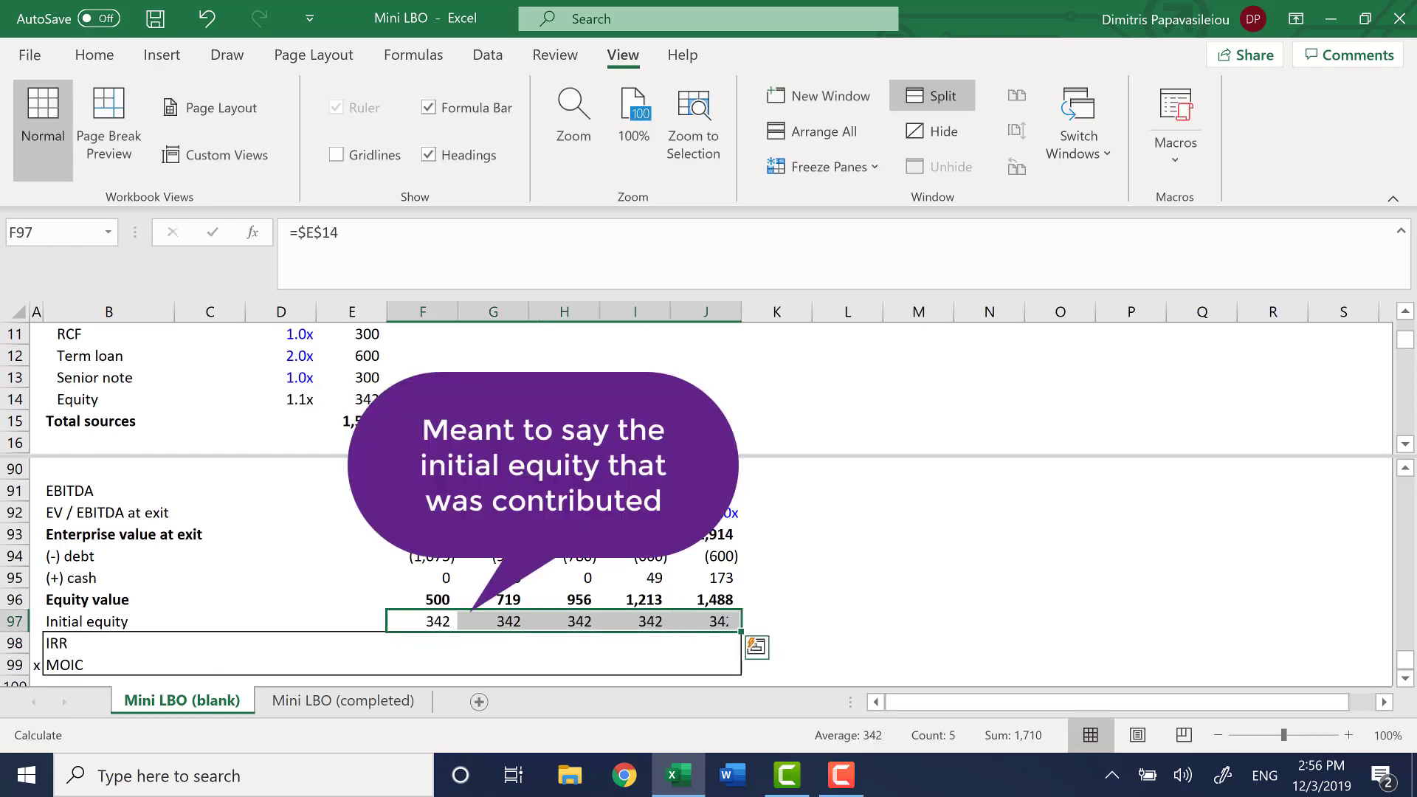
Calculate the 2020 MOIC in F99 as equity value over initial equity with the formula =F96/F97
key("Down")
key("Down")
key("Down")
key("Up")
key("Up")
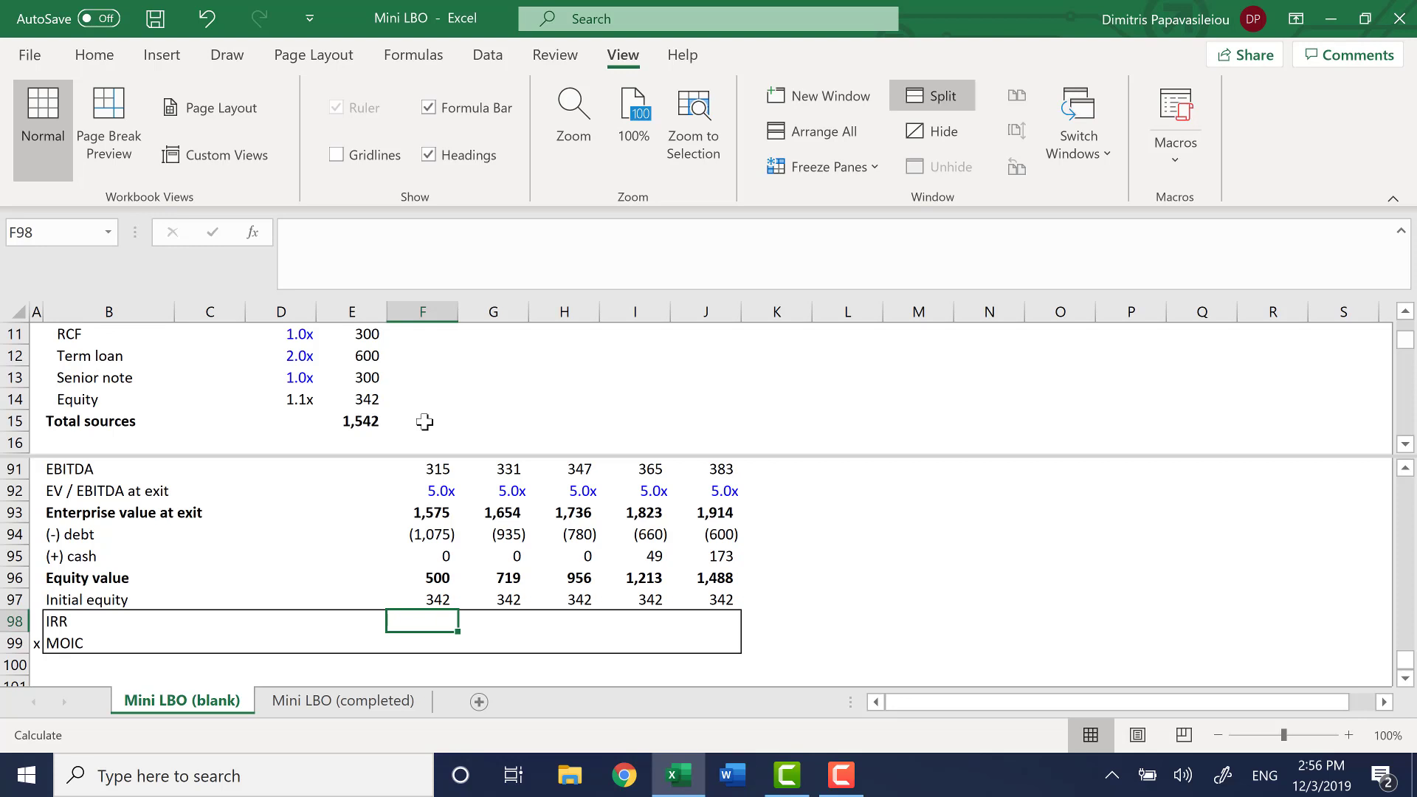
key("Down")
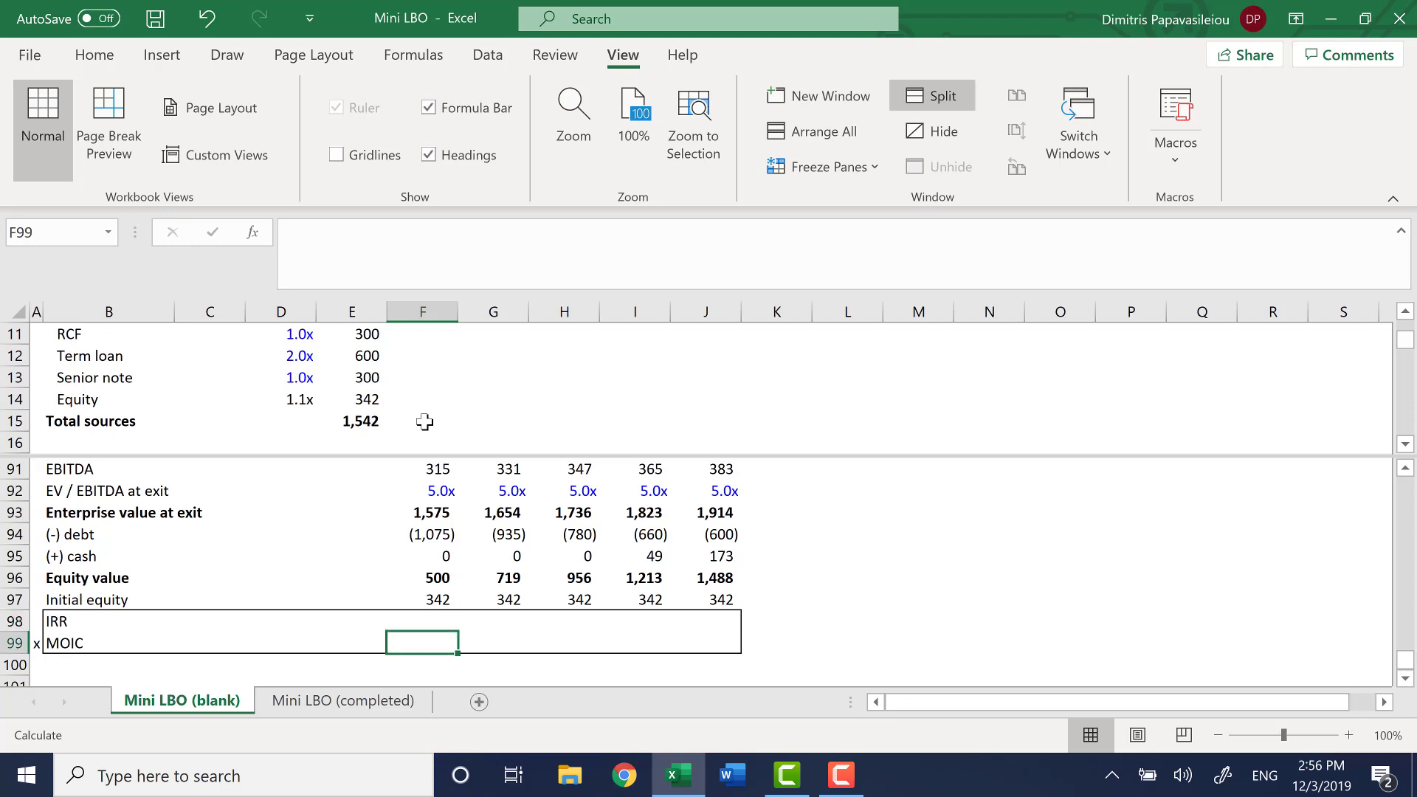
type("=")
key("Up")
key("Up")
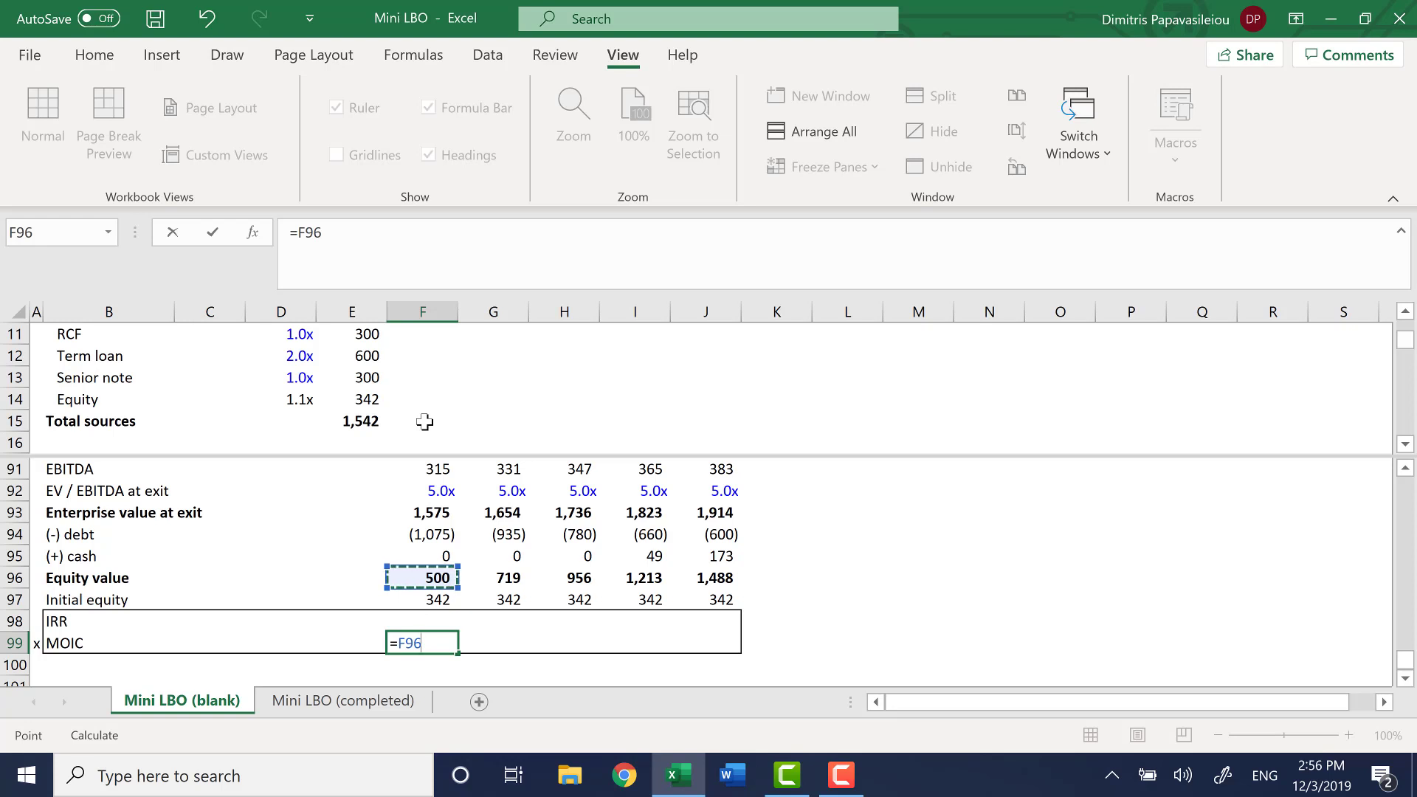
type("/")
key("Up")
key("Up")
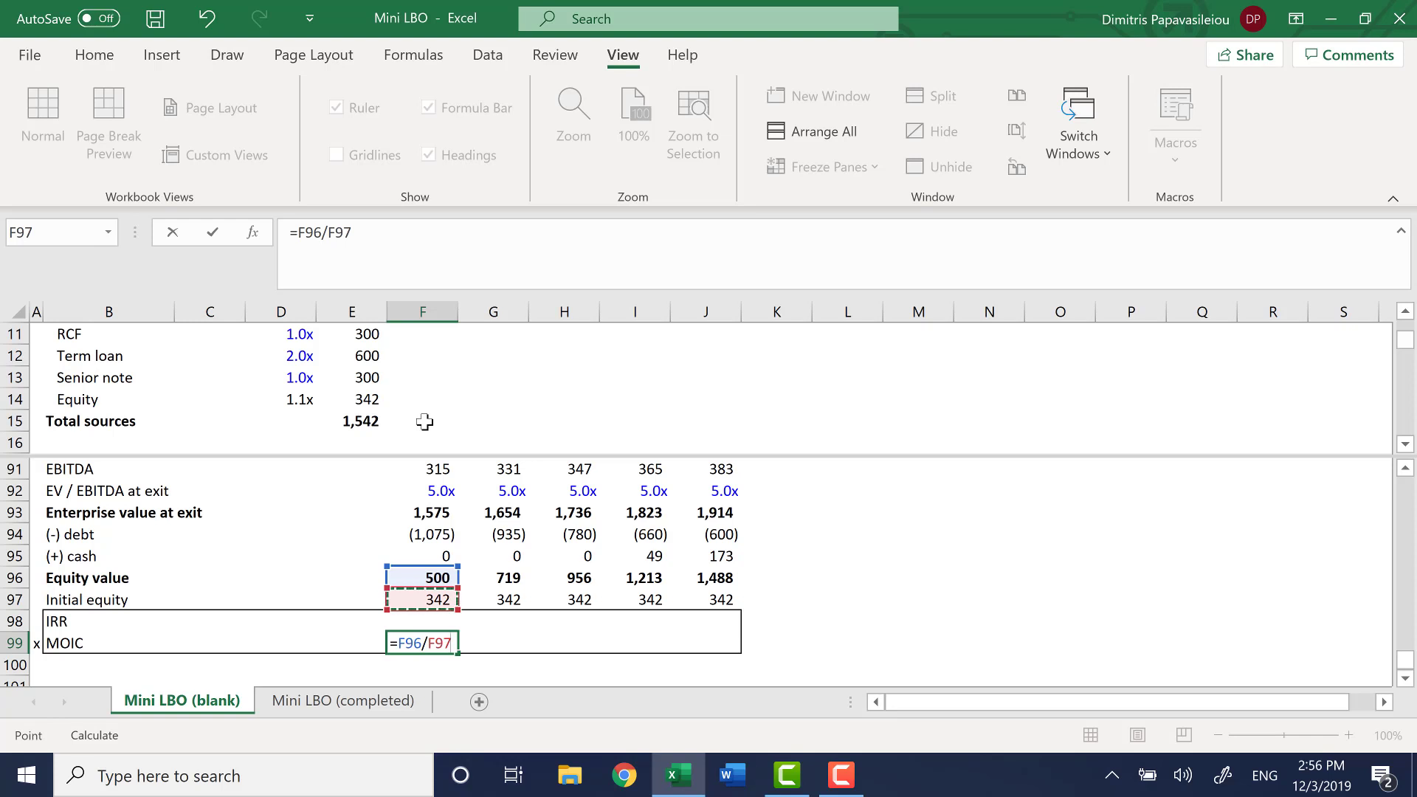
key("Return")
Fill the MOIC formula from F99 across to J99
key("Up")
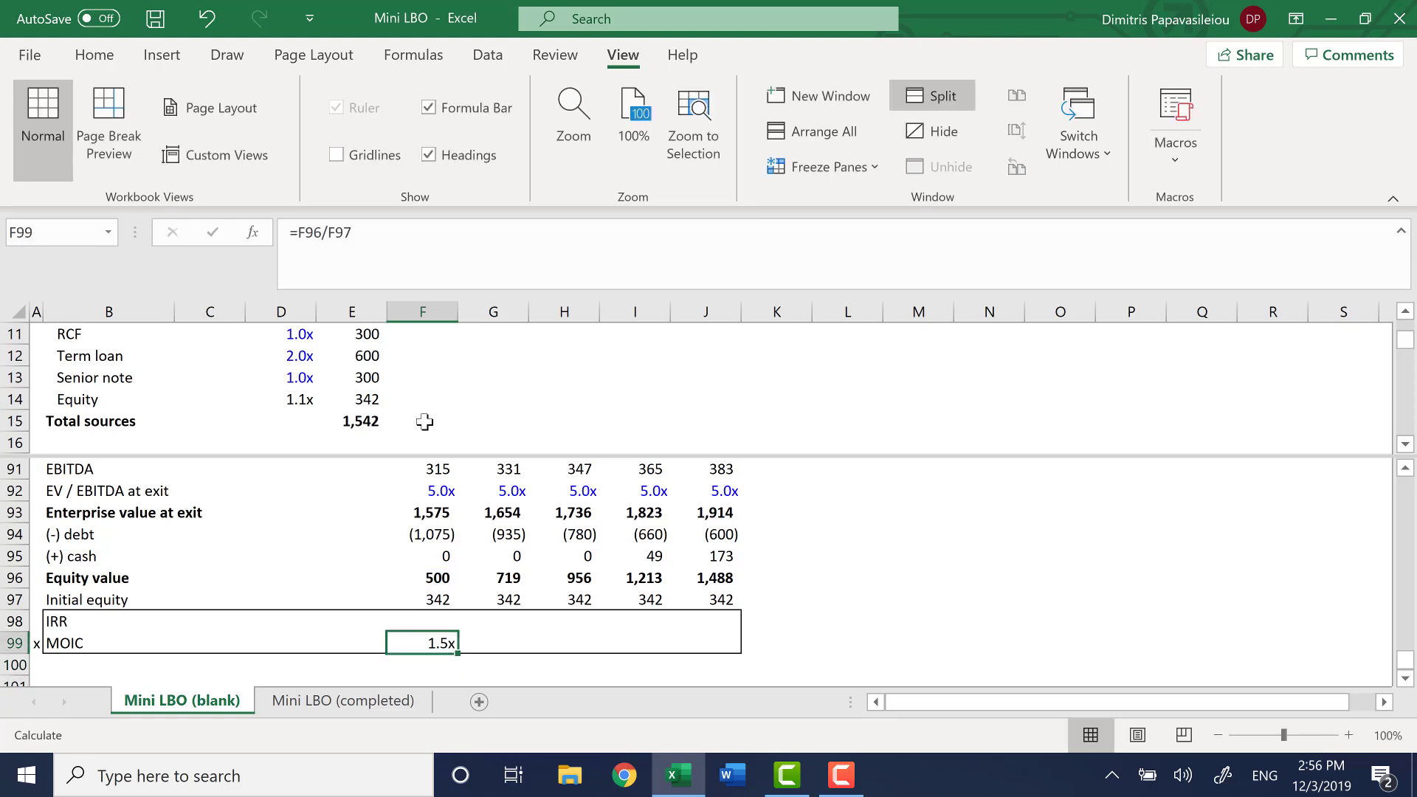
key("shift+Right")
key("shift+Right")
key("shift+Right")
key("shift+Right")
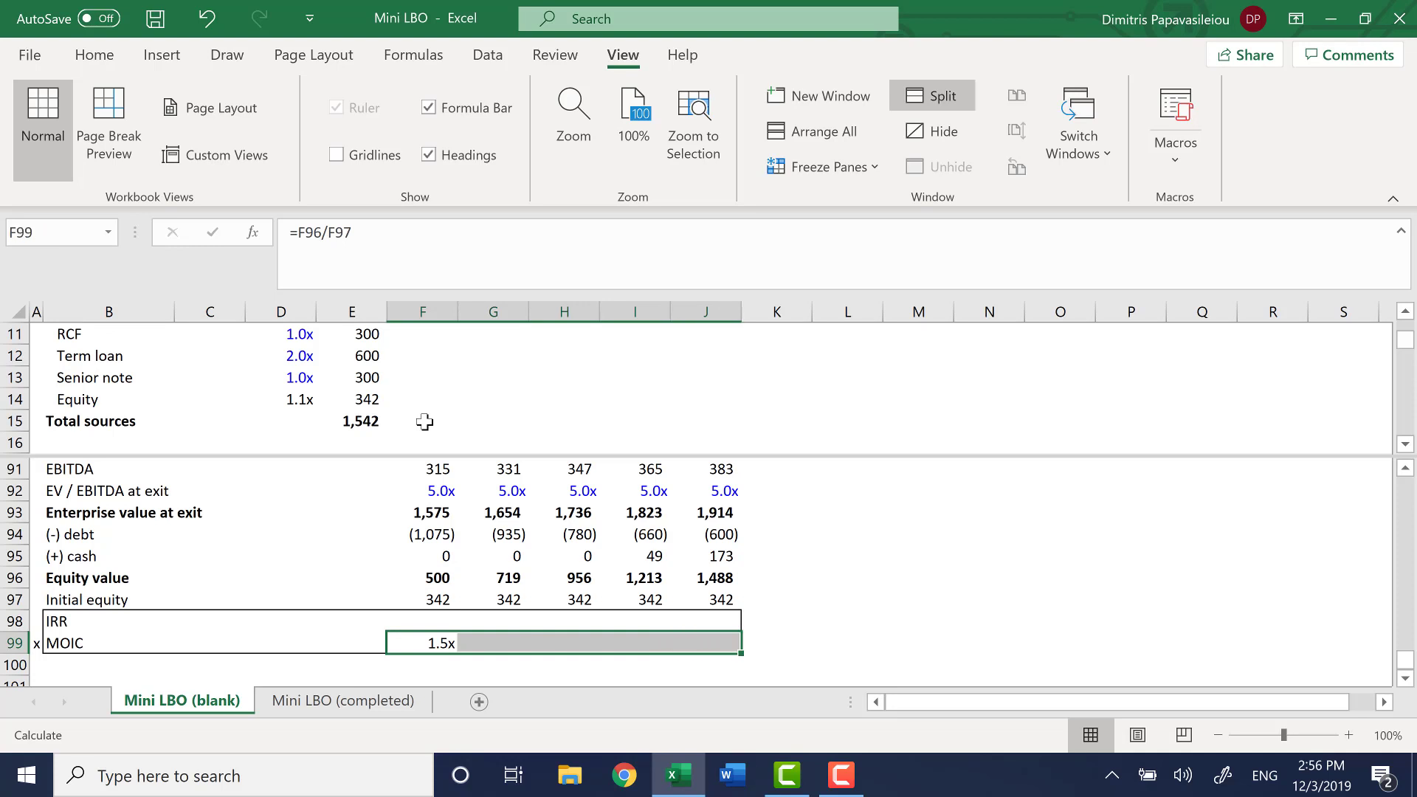
key("ctrl+r")
key("Left")
key("Right")
key("Right")
key("Right")
key("Left")
key("Left")
Calculate the 2020 IRR in F98 from equity value, initial equity and exit year with the formula =(F96/F97)^(1/F89)-1
key("Up")
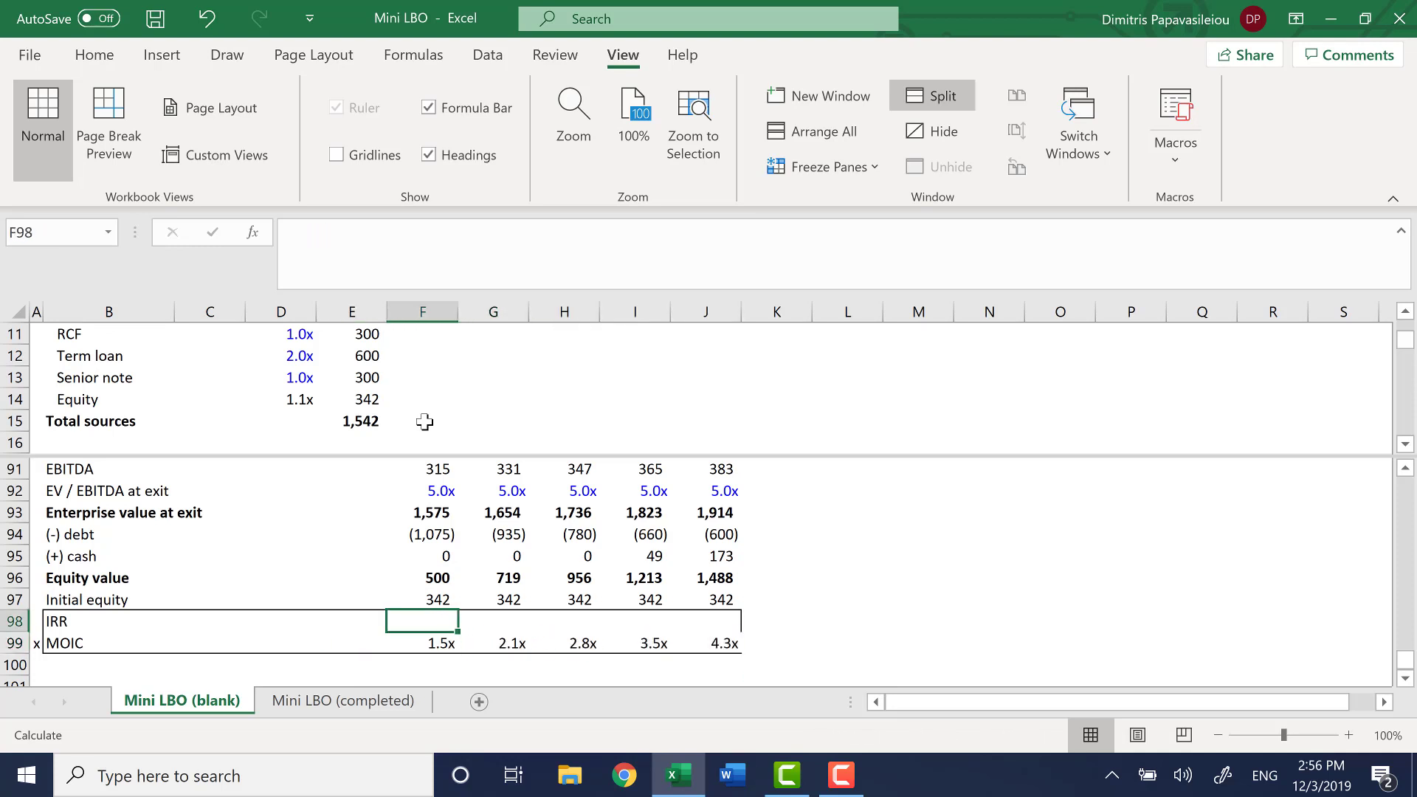
type("=")
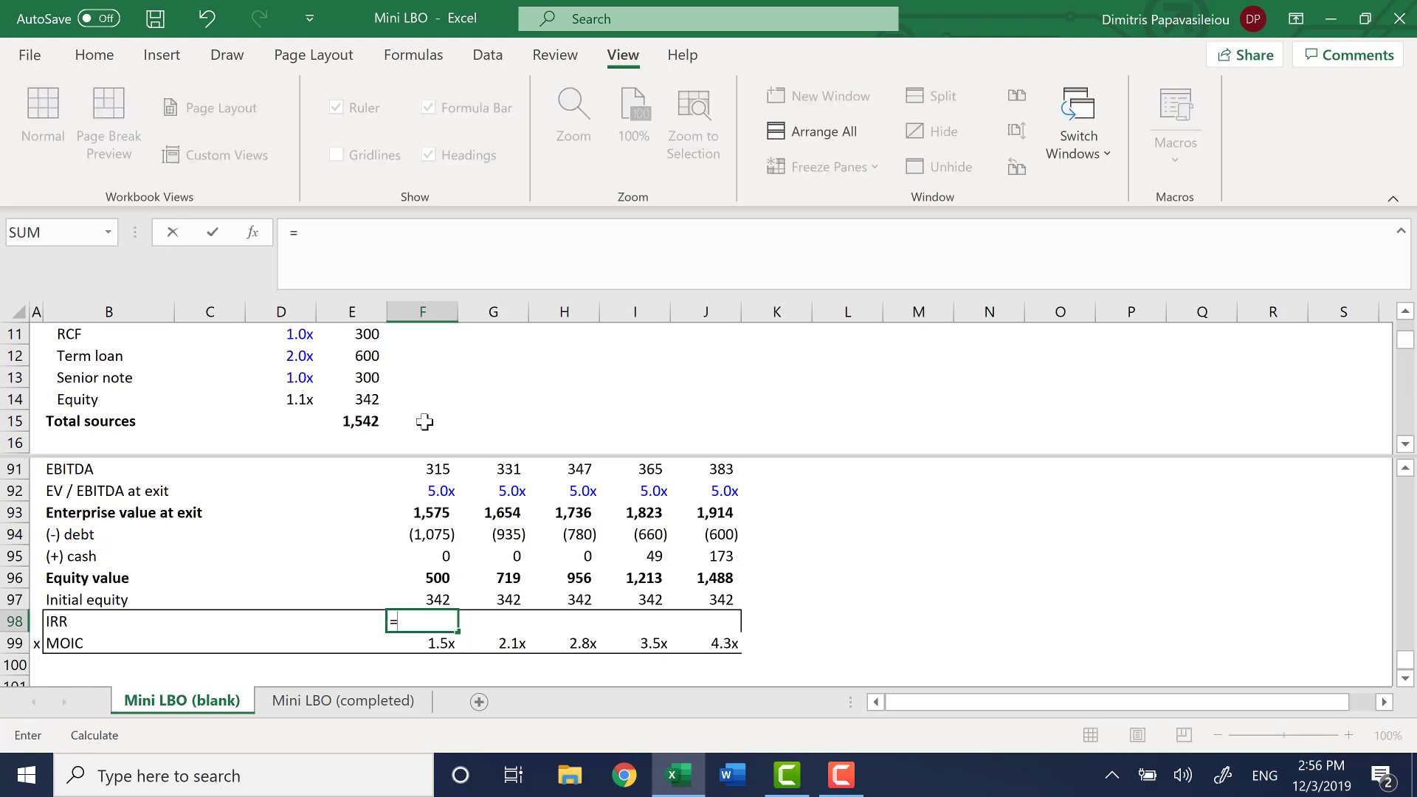
type("(")
key("Up")
key("Up")
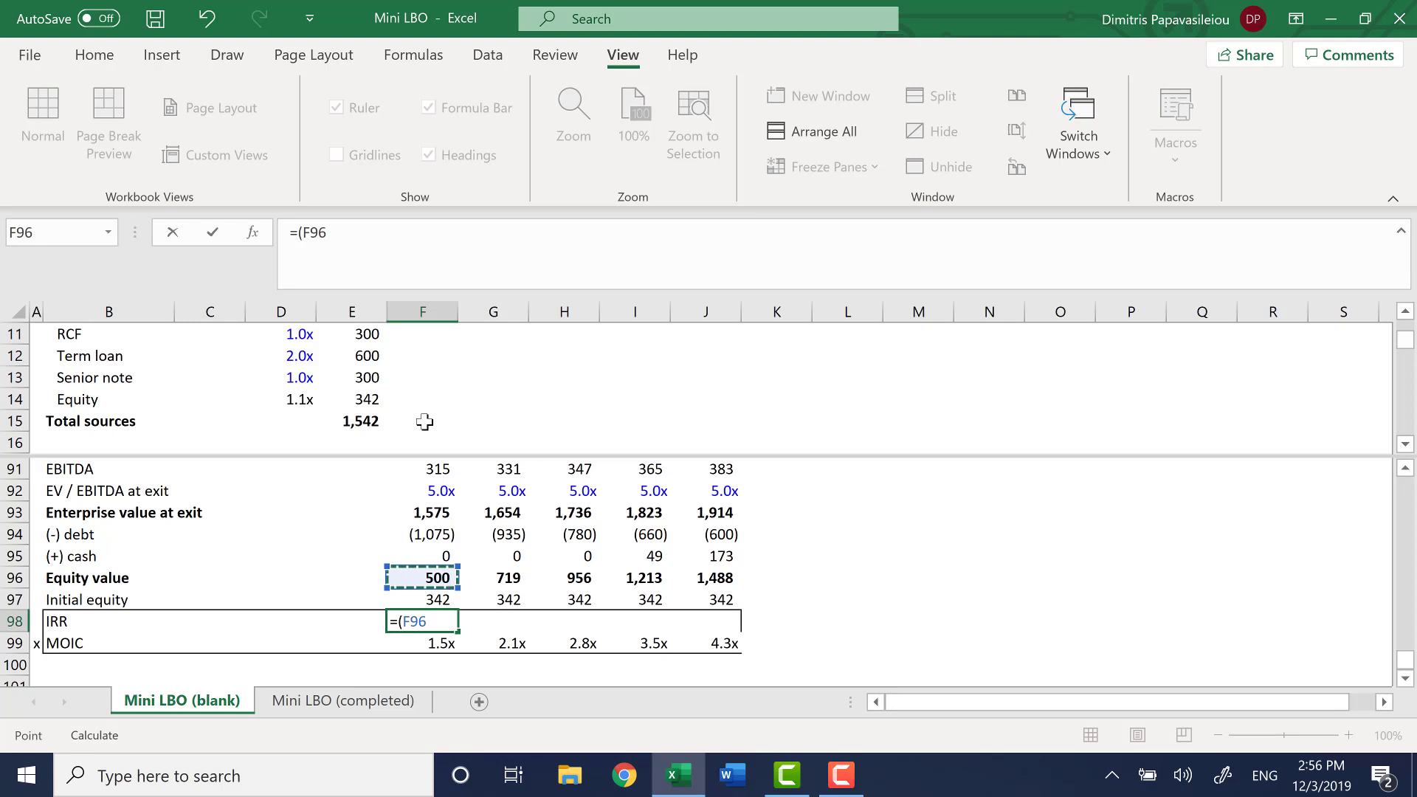
type("/")
key("Up")
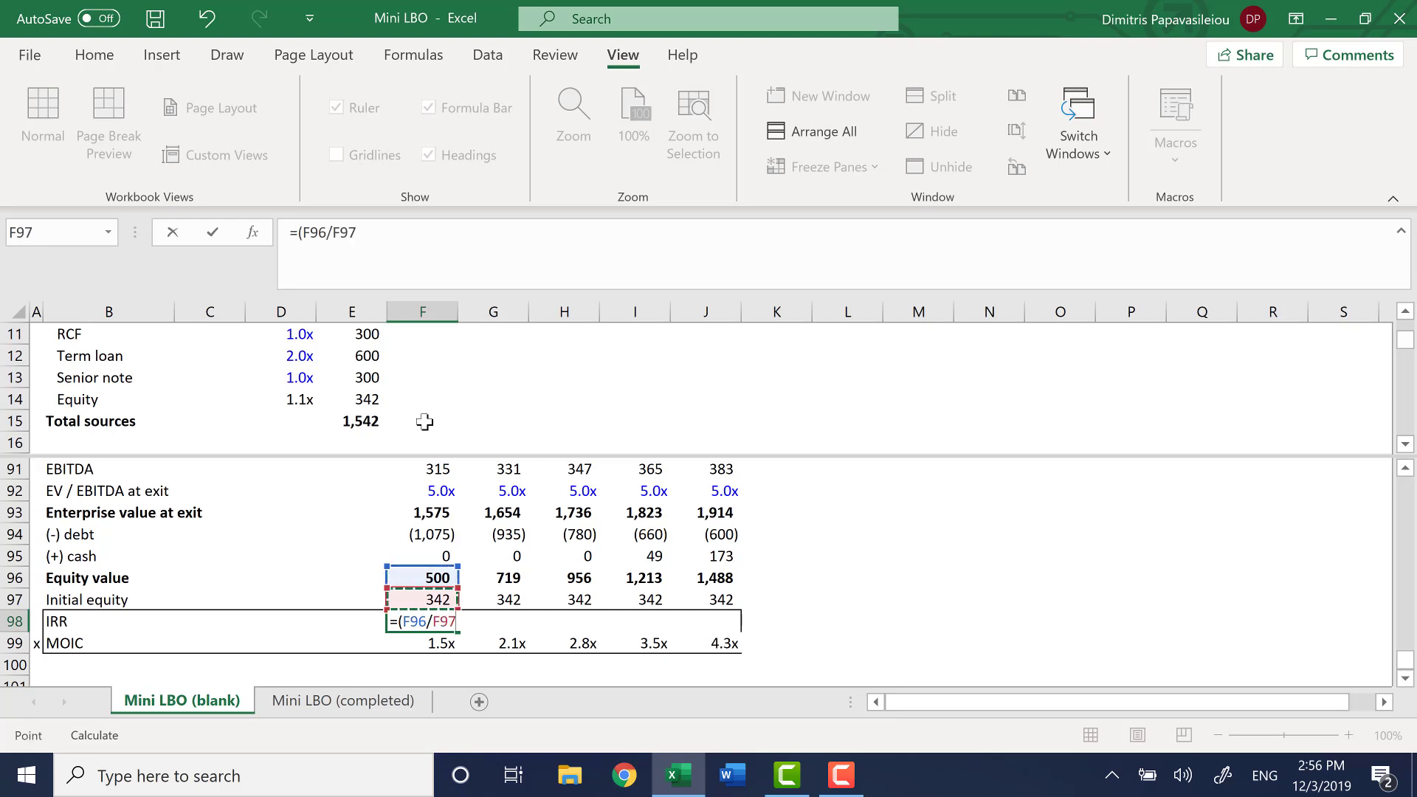
type(")^(")
key("Up")
key("Up")
key("Up")
key("Up")
key("Up")
key("Up")
key("Up")
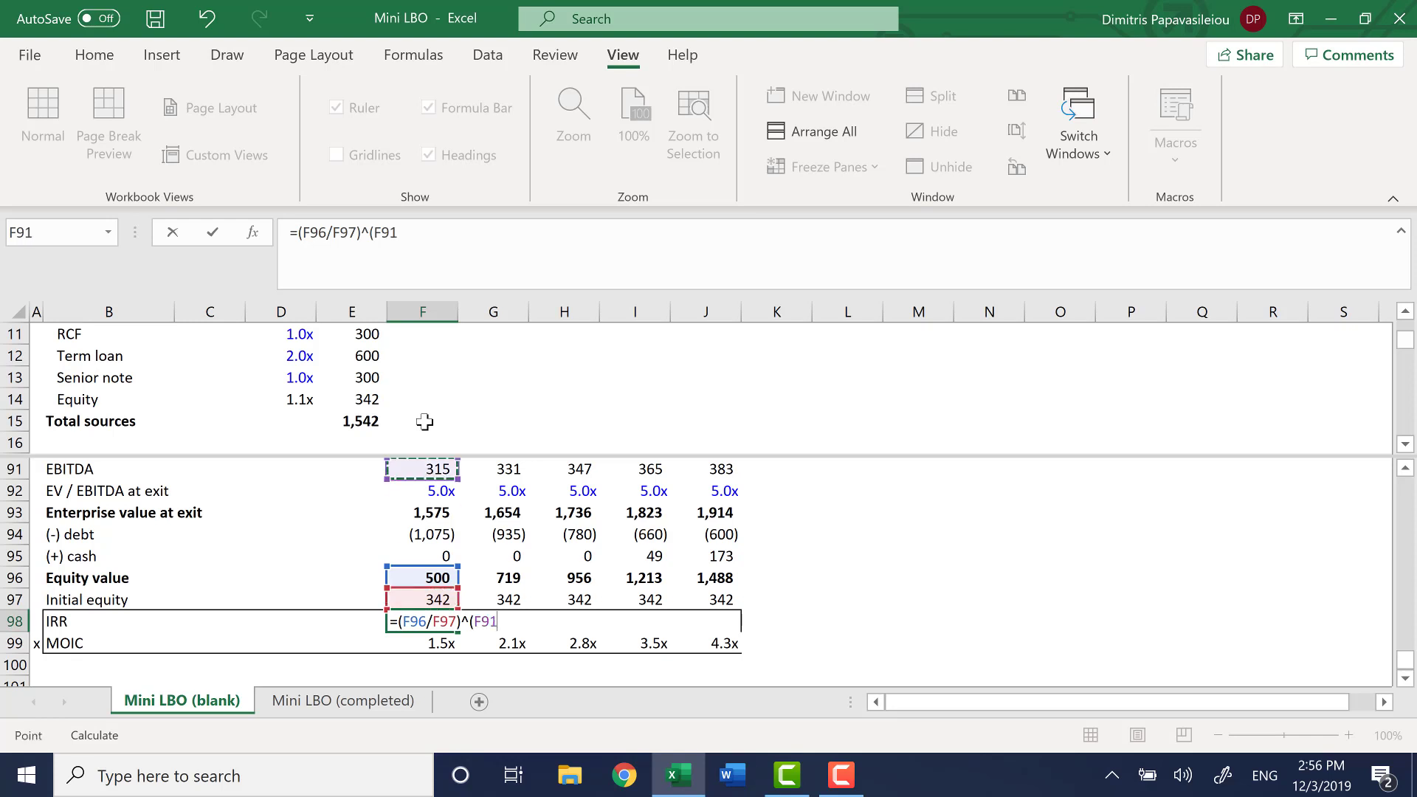
type("1/")
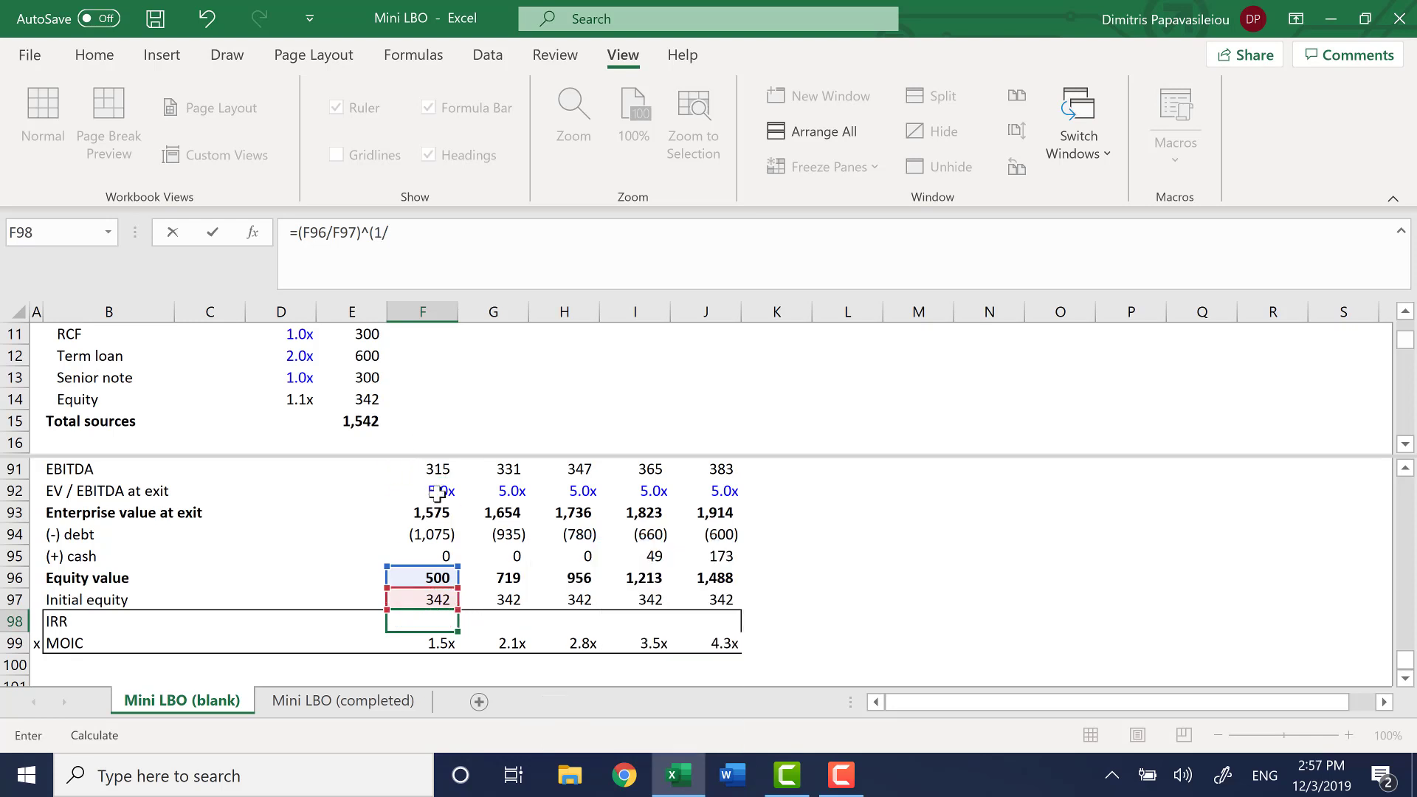
scroll(431, 480, "up", 1)
left_click(436, 514)
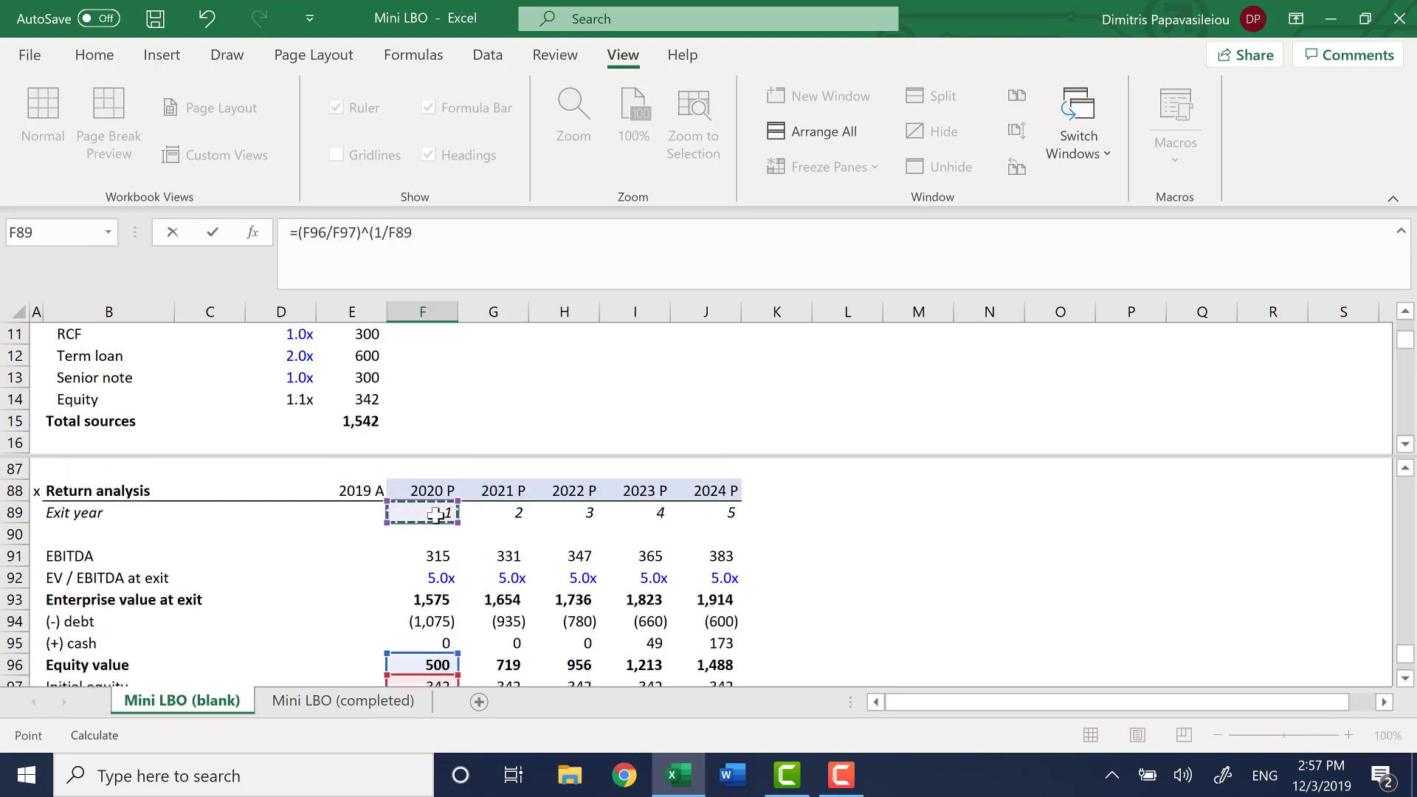
type(")-1")
key("Return")
Fill the IRR formula from F98 across to J98
key("Up")
key("shift+Right")
key("shift+Right")
key("shift+Right")
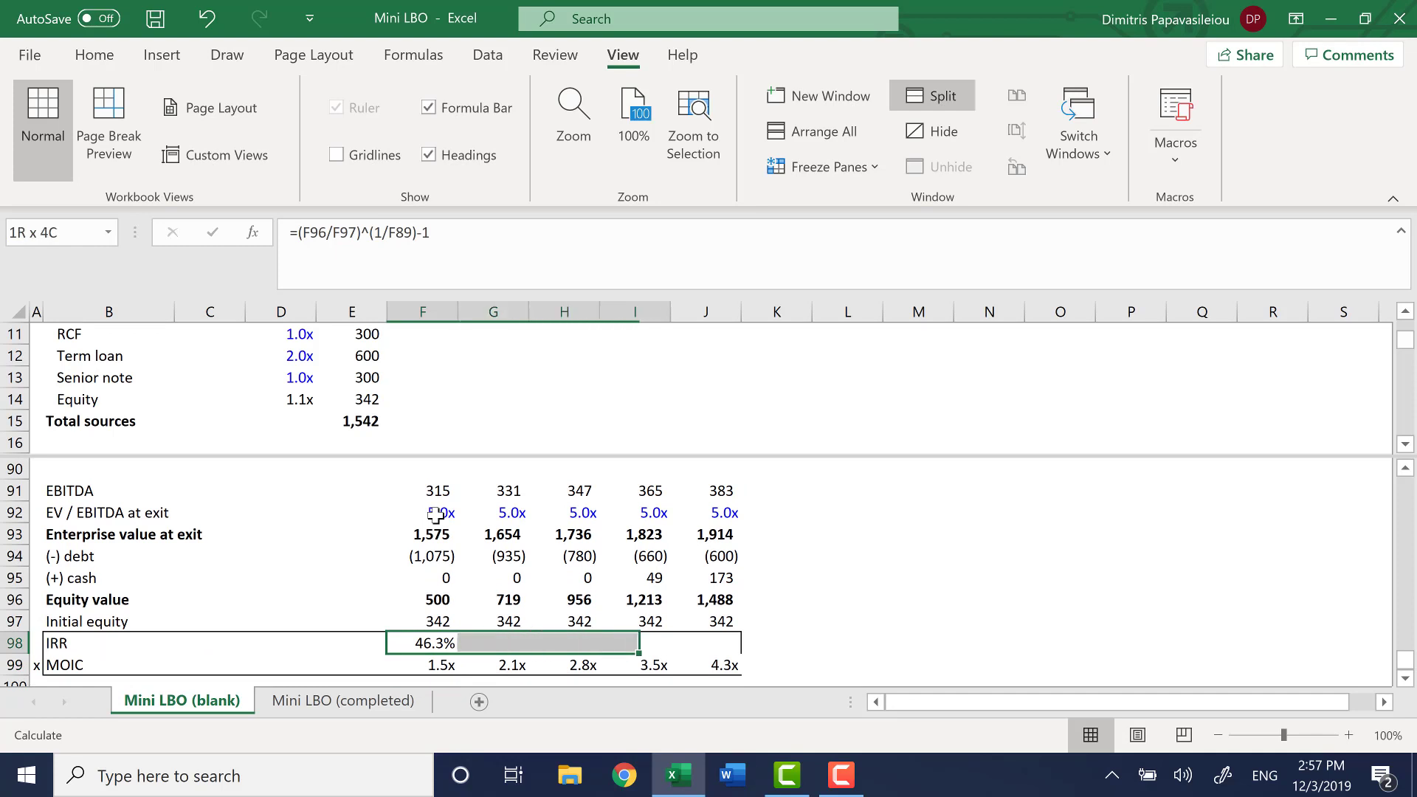
key("shift+Right")
key("ctrl+r")
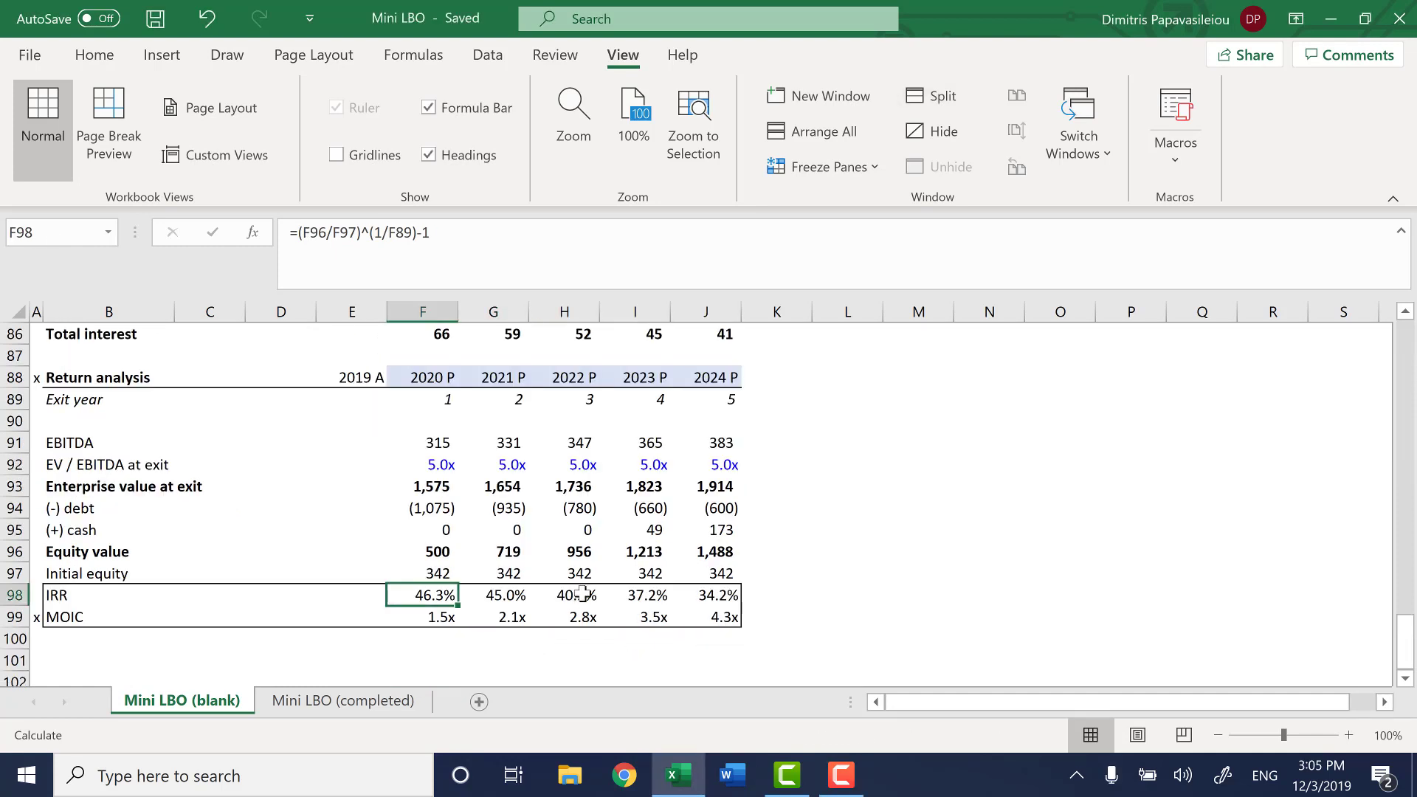
Review the IRR results across the exit years and the 2024 MOIC in the return analysis
left_click(565, 596)
key("Right")
key("Right")
key("Right")
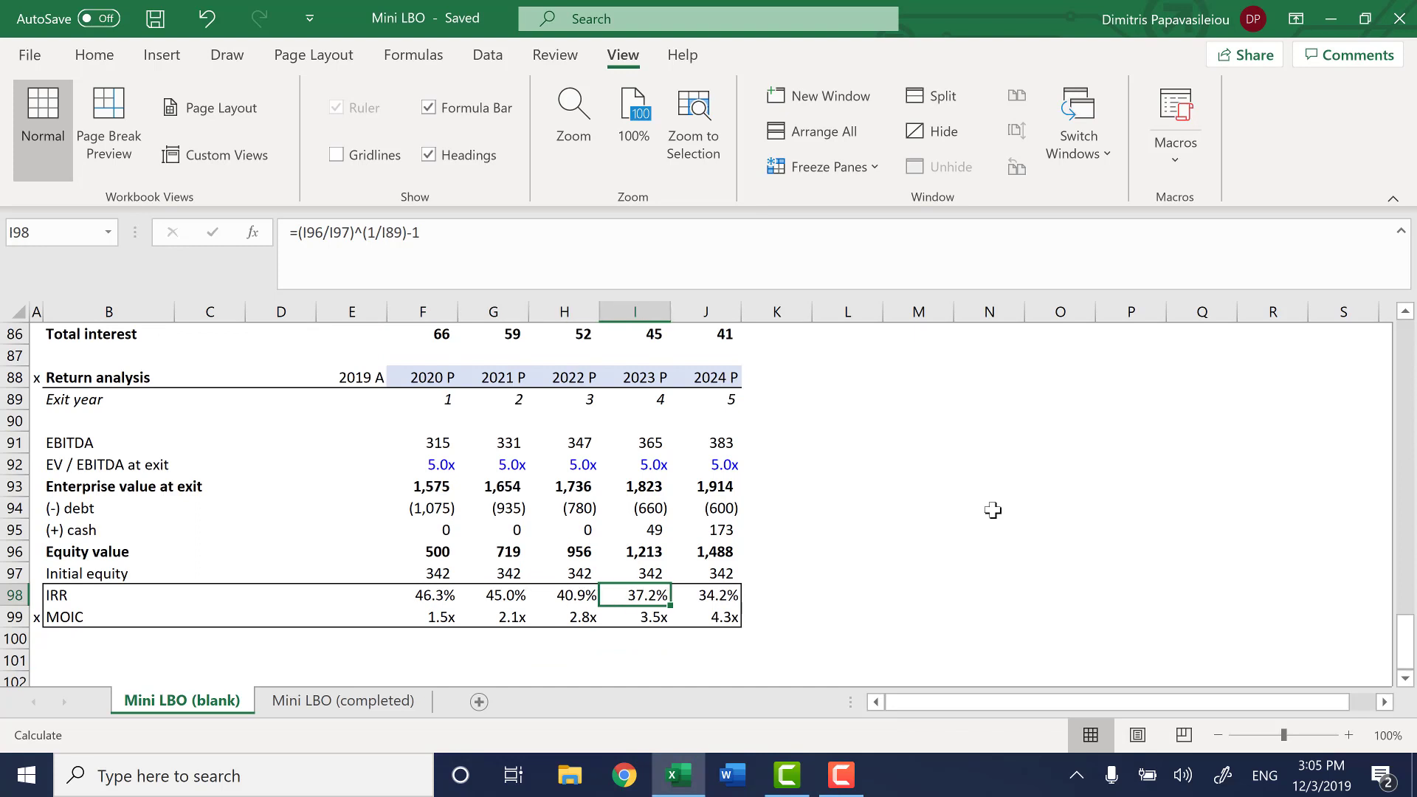
key("Left")
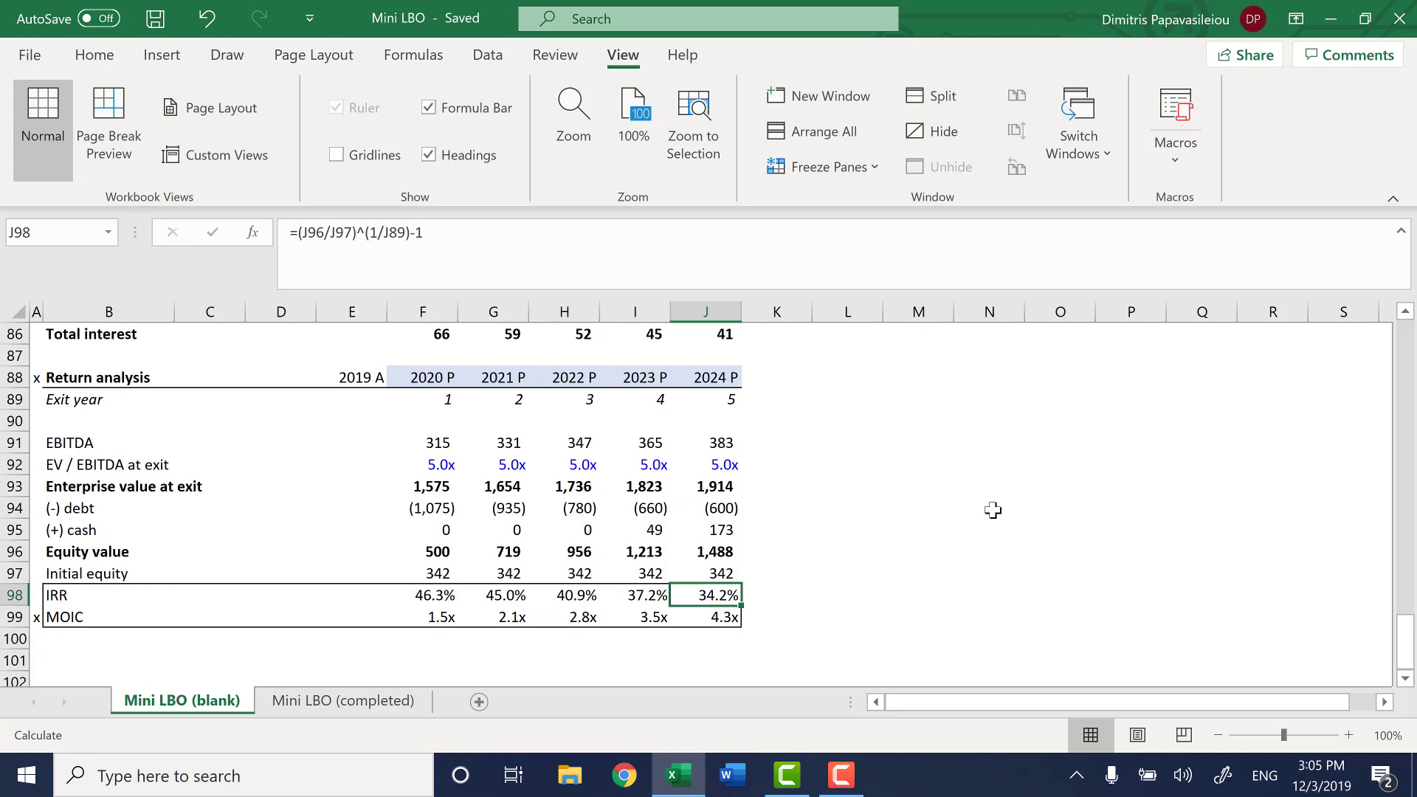
key("Down")
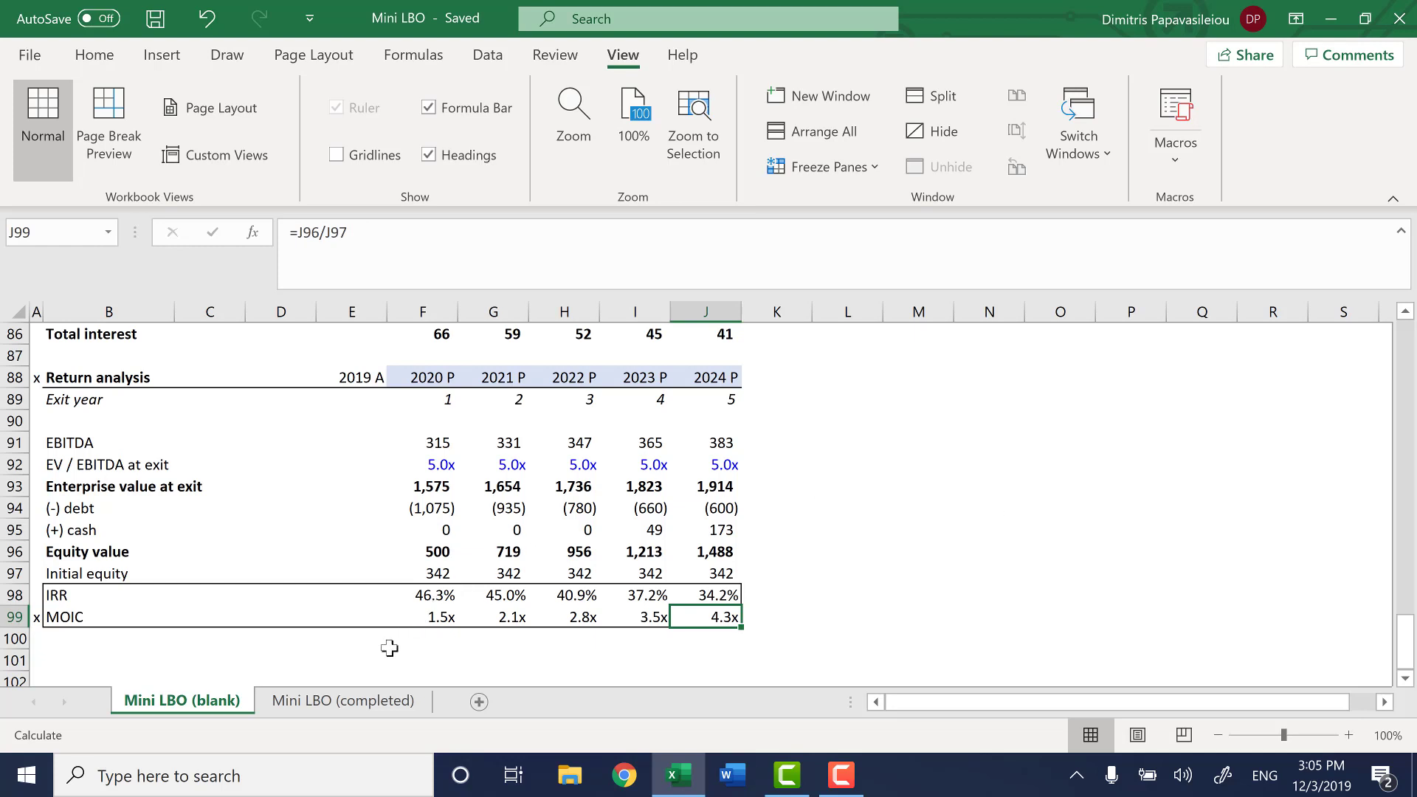
Compare the 2024 return analysis figures on the Mini LBO (completed) sheet with those on the Mini LBO (blank) sheet
left_click(359, 703)
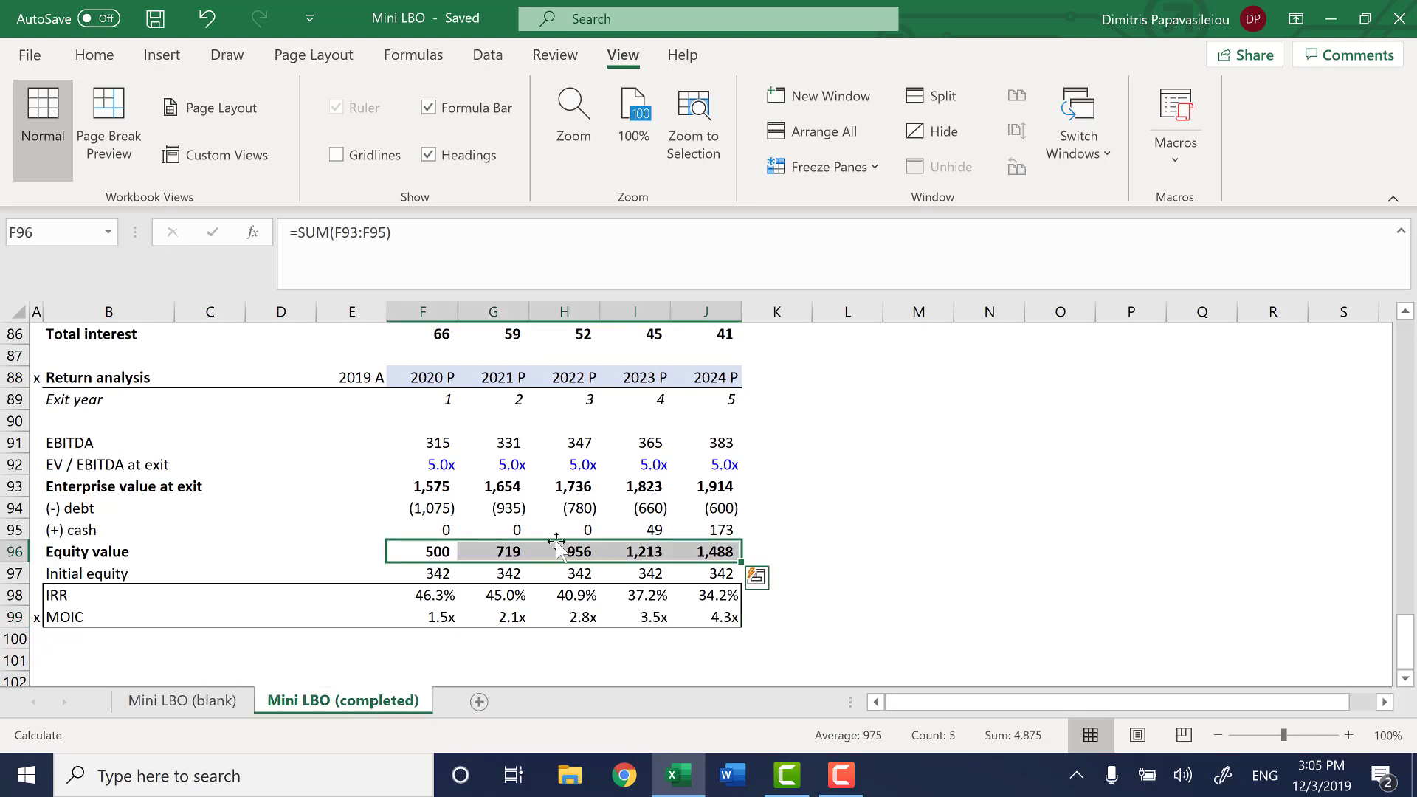
left_click(704, 508)
key("Down")
key("Down")
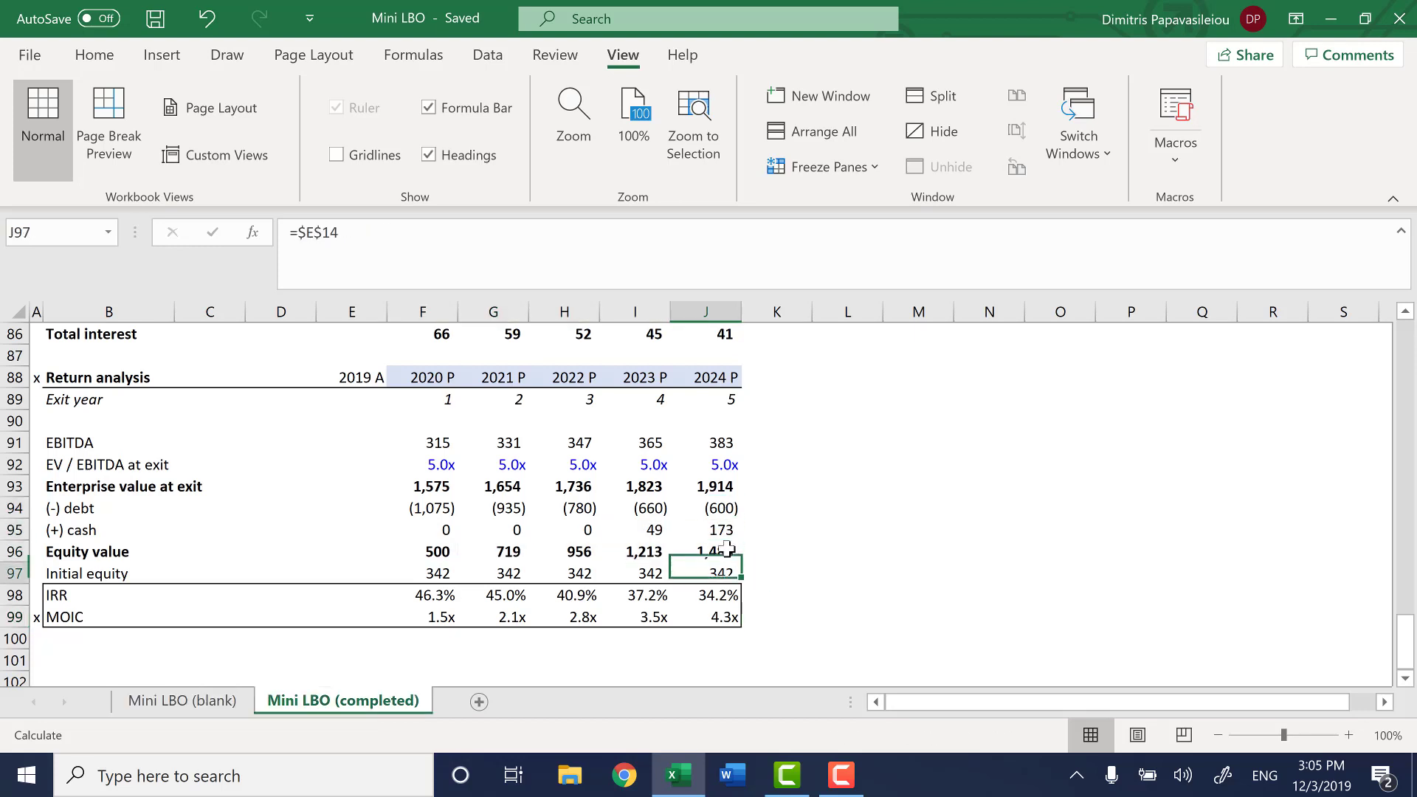
key("Down")
key("Down")
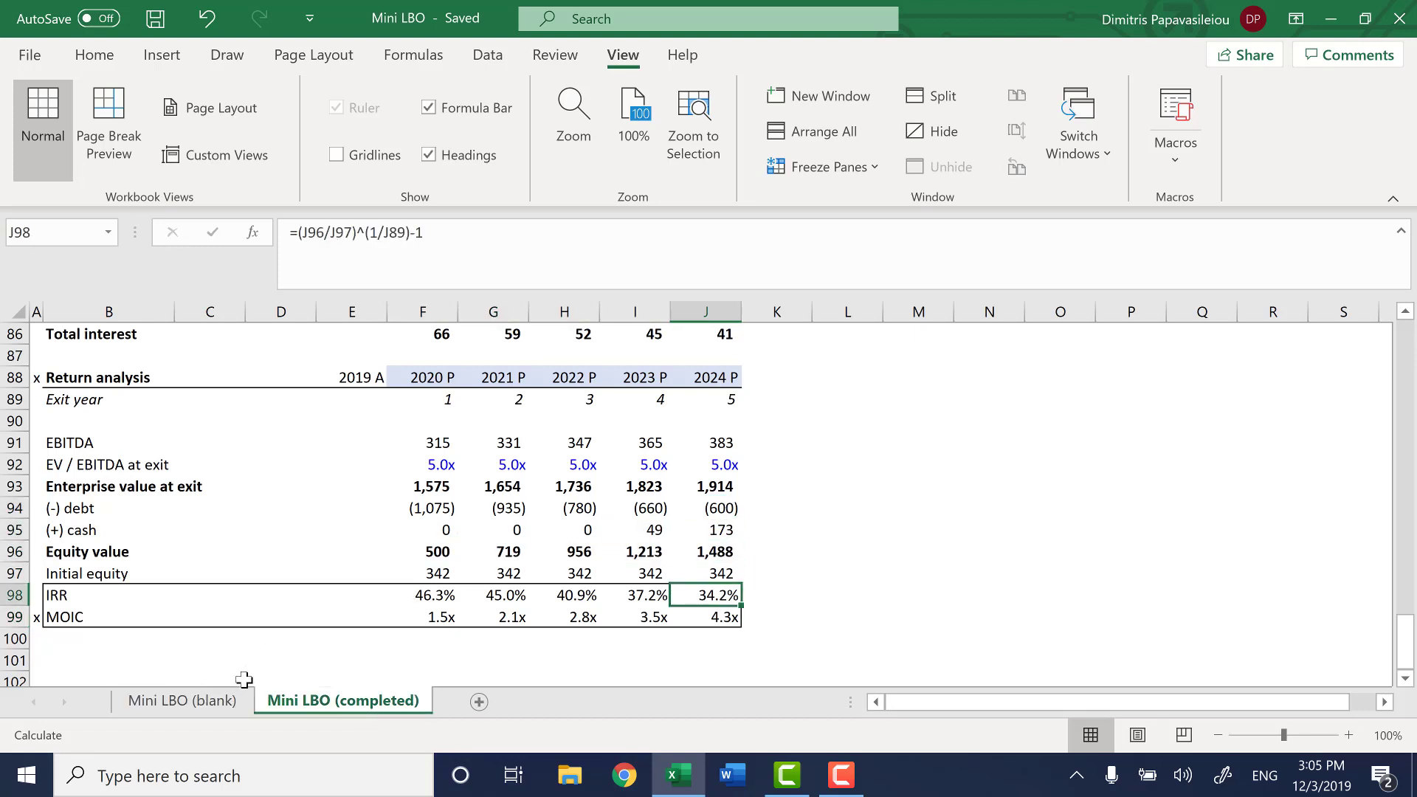
left_click(213, 711)
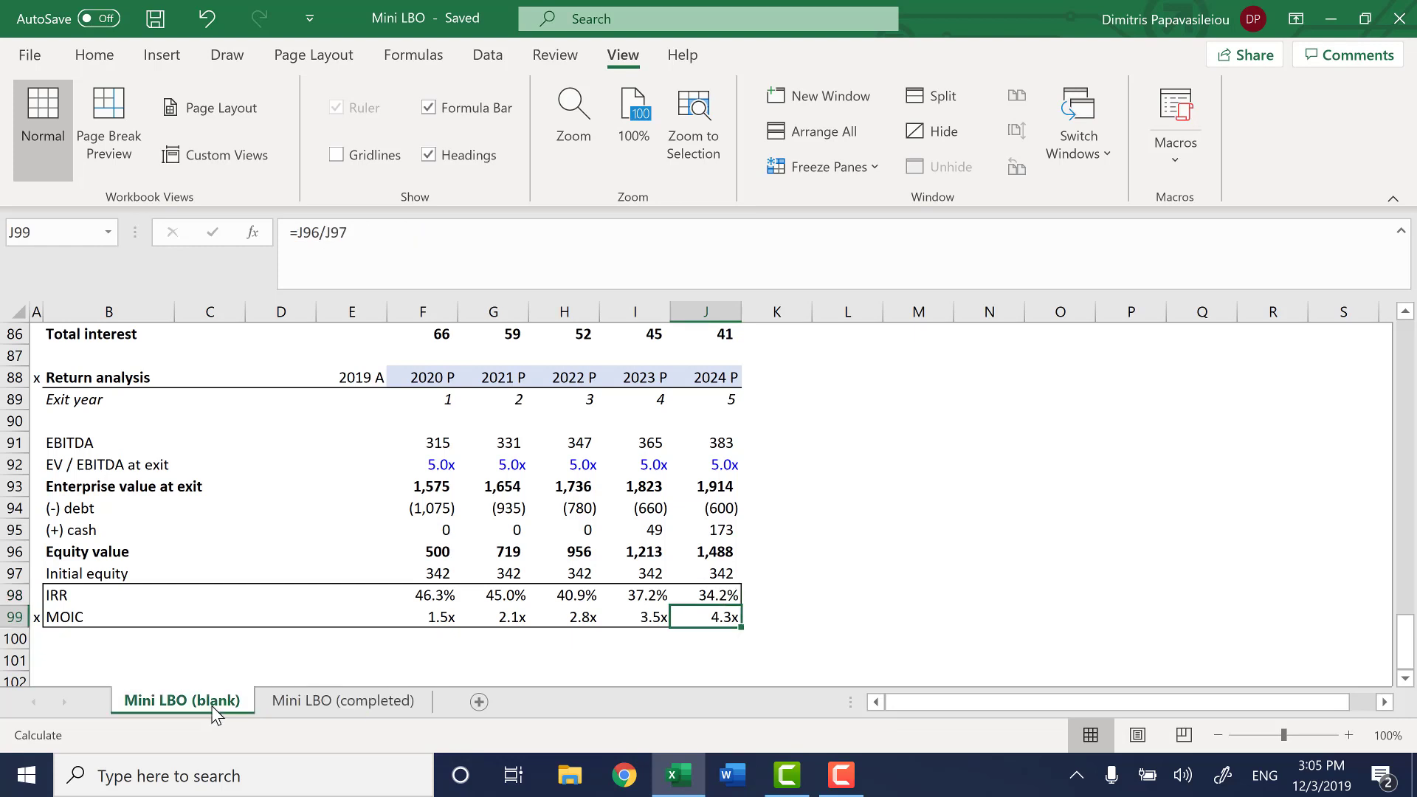
left_click(317, 708)
left_click(719, 620)
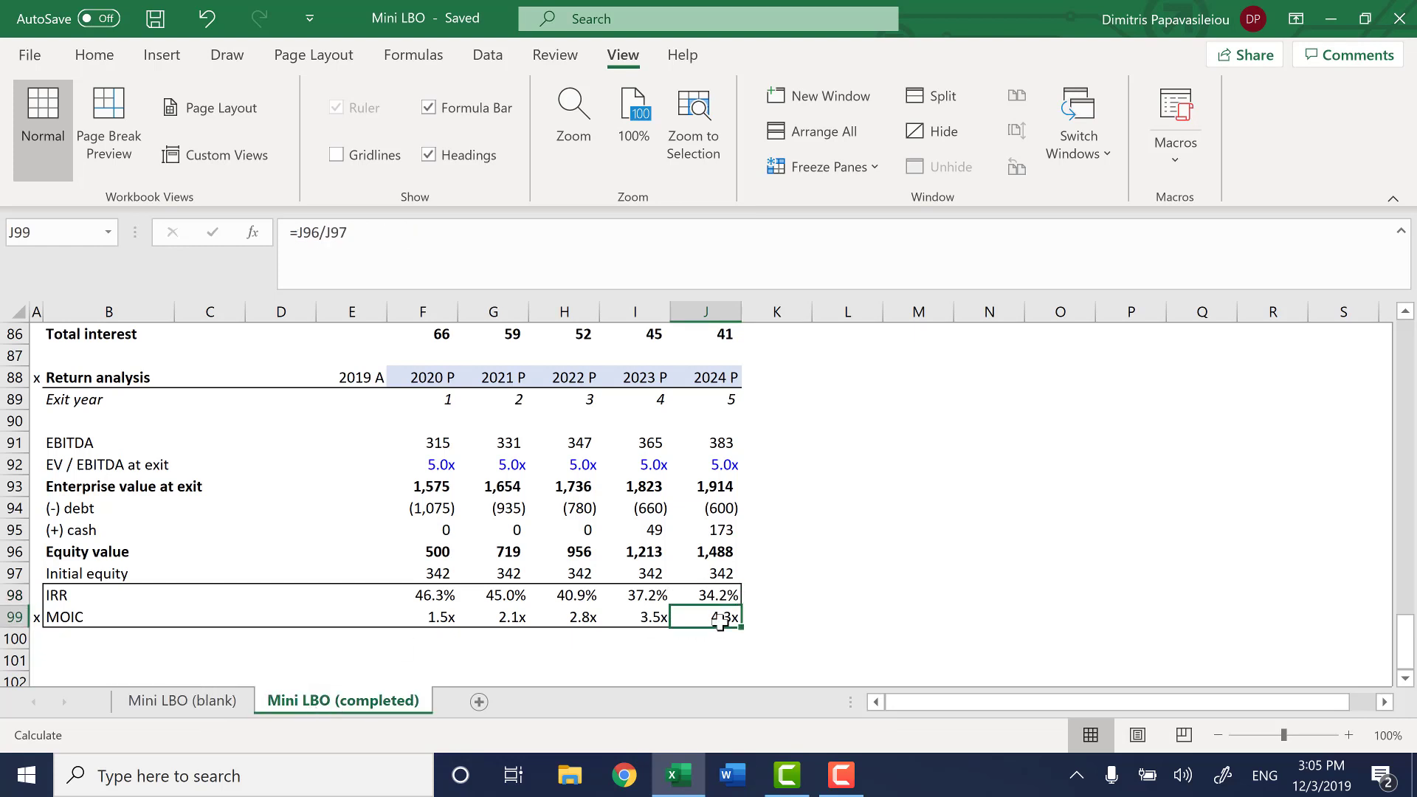